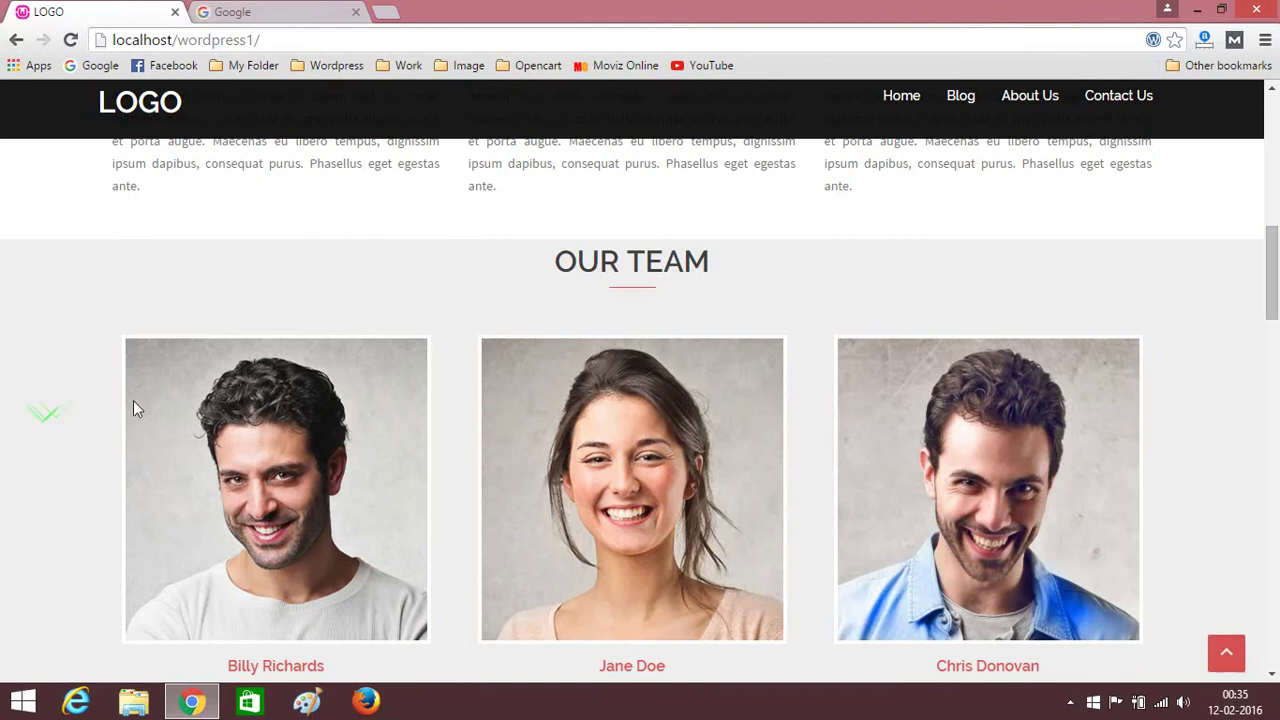
Review the localhost/wordpress1 page, then switch to the Google tab and focus its search box.
scroll(134, 406, down, 7)
scroll(241, 305, up, 4)
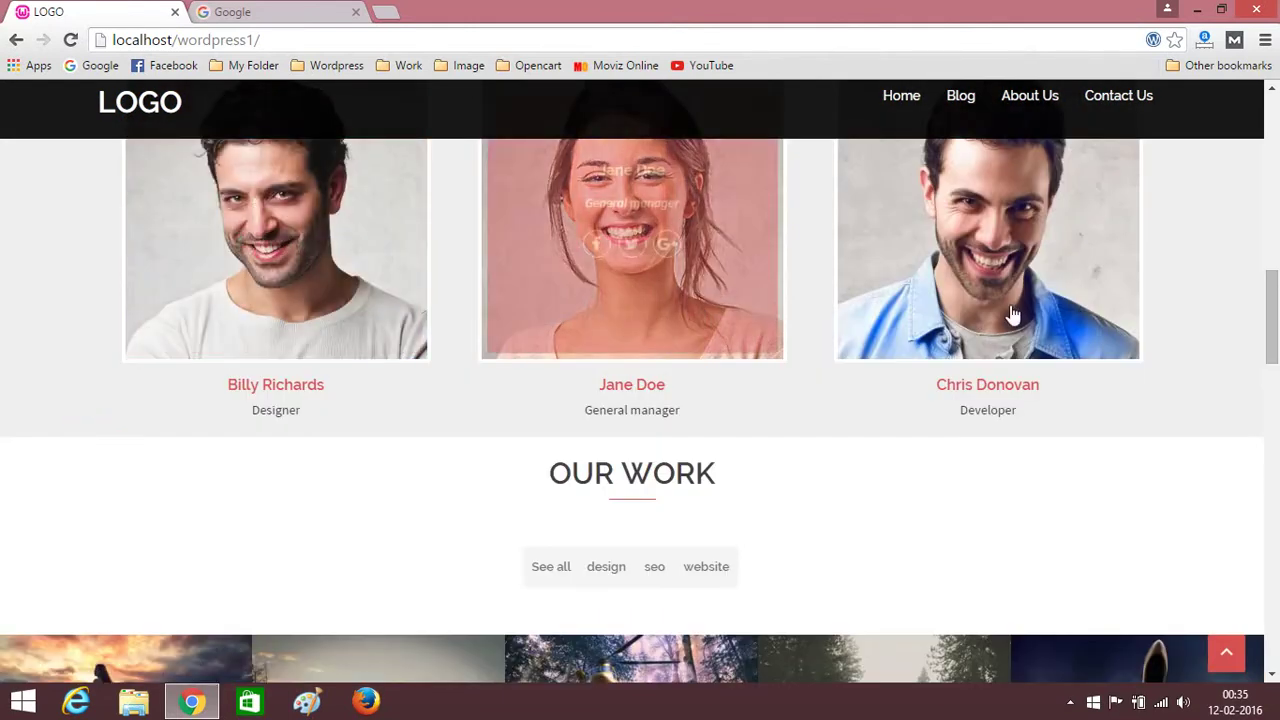
scroll(101, 308, up, 10)
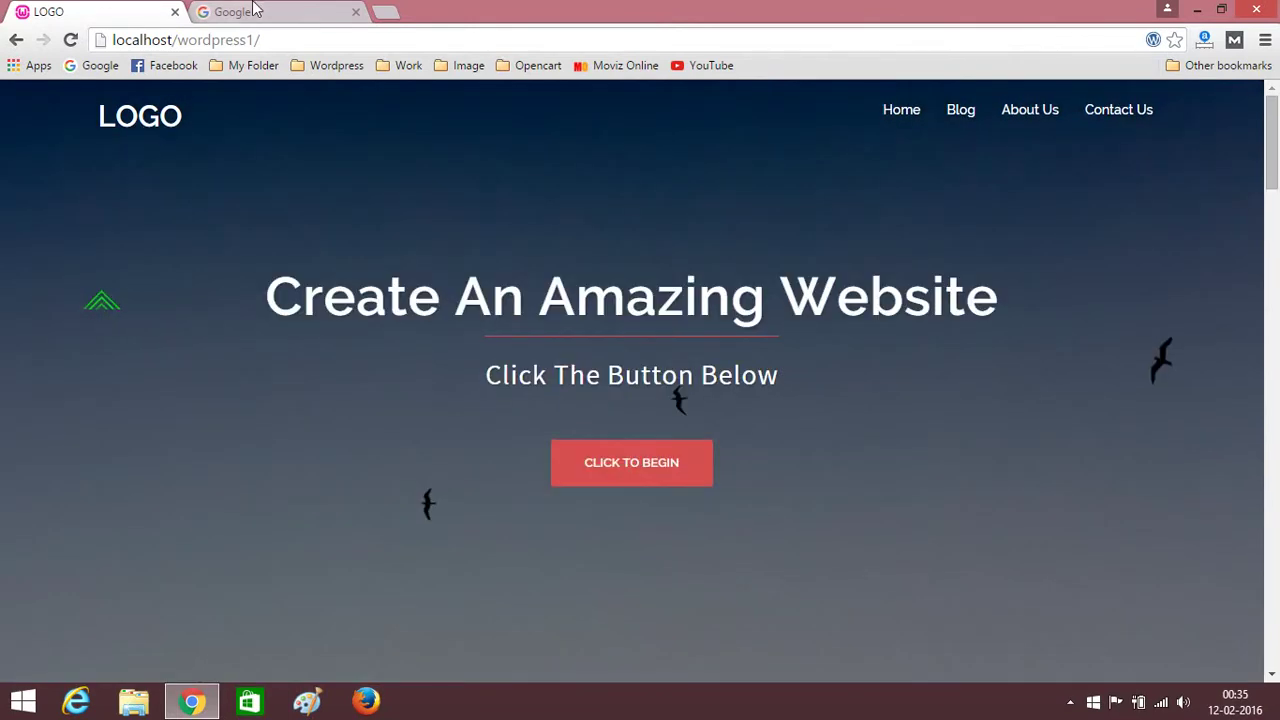
click(252, 11)
click(476, 381)
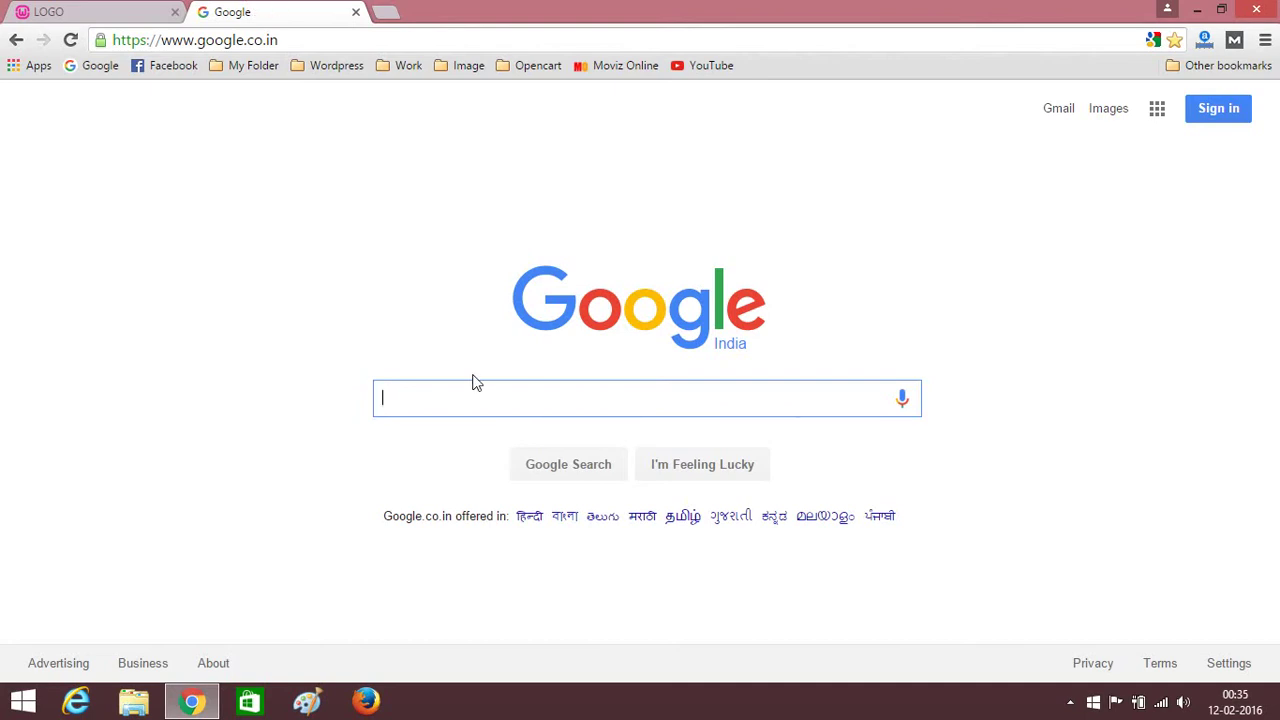
Search Google for 'wordpress download', visit the official download page, close it, and minimize Chrome.
text(wo)
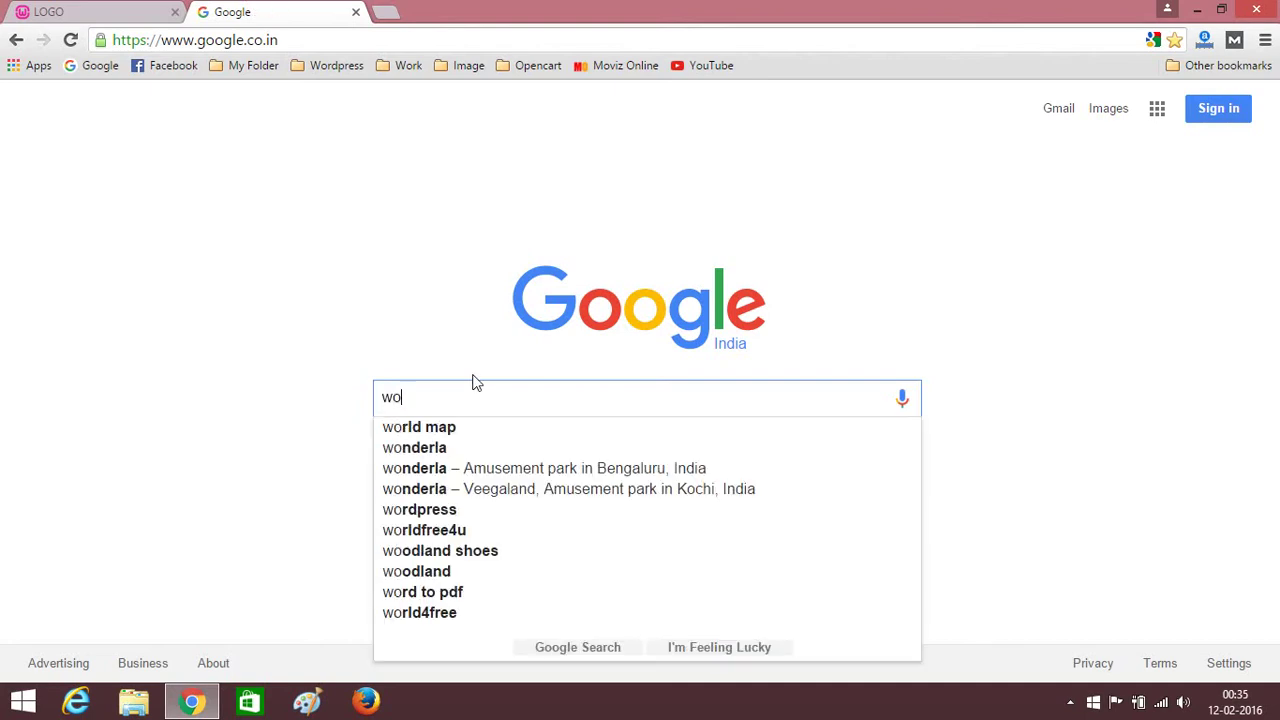
text(rp)
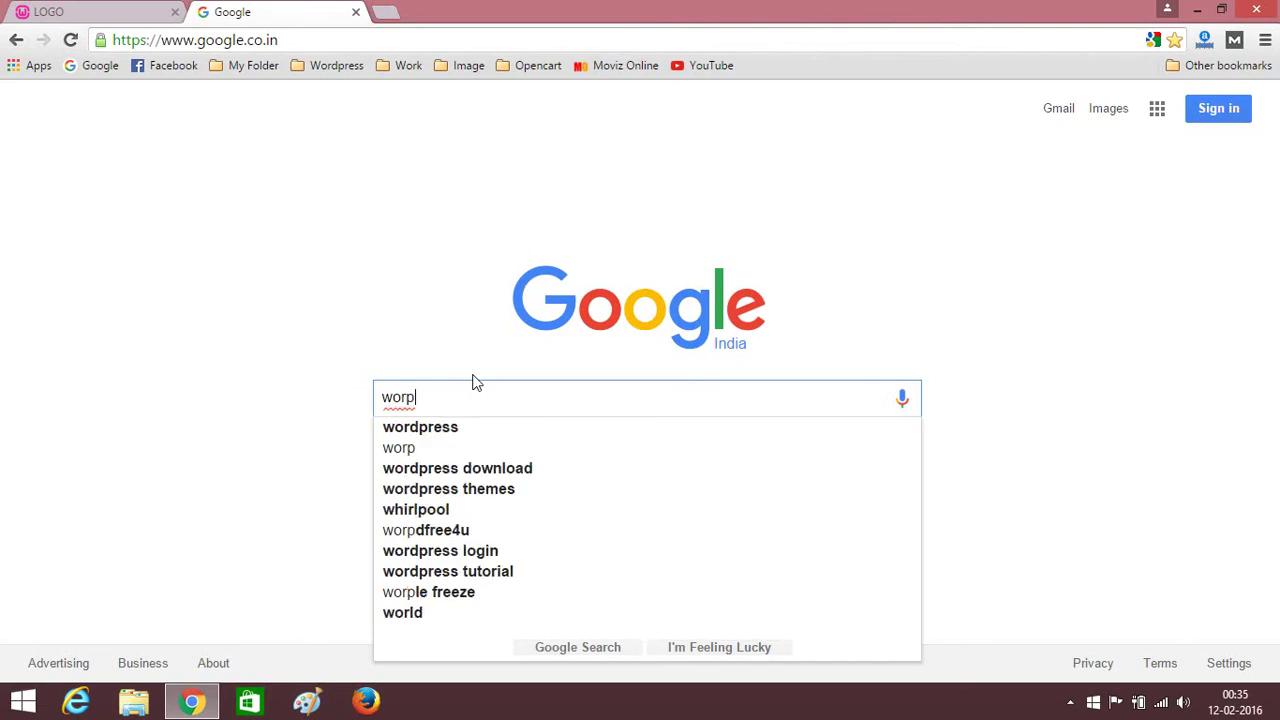
click(481, 467)
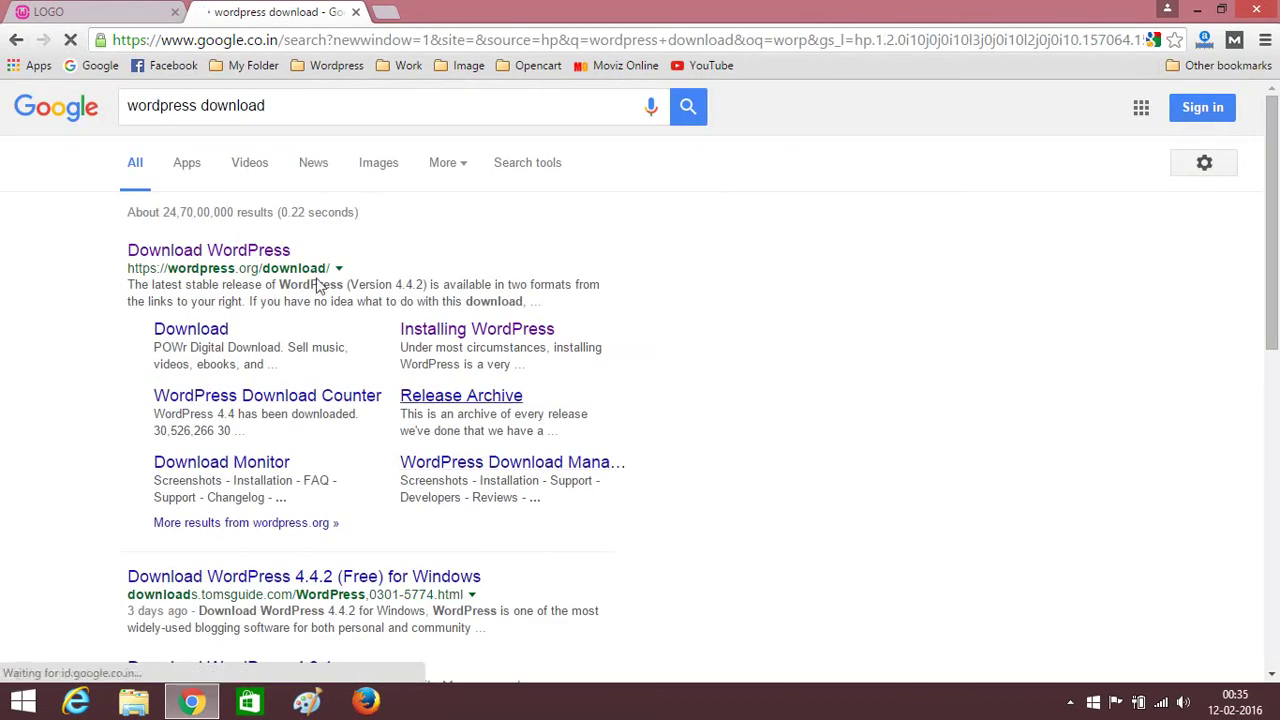
click(197, 254)
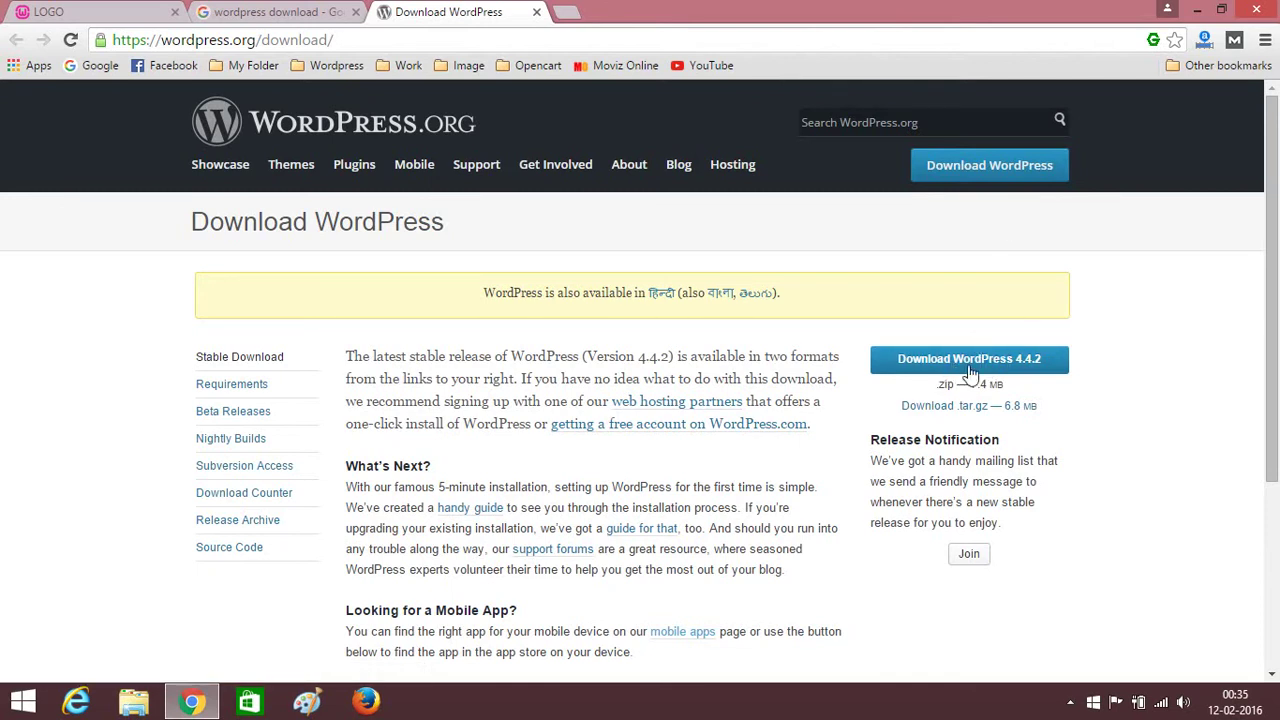
click(537, 12)
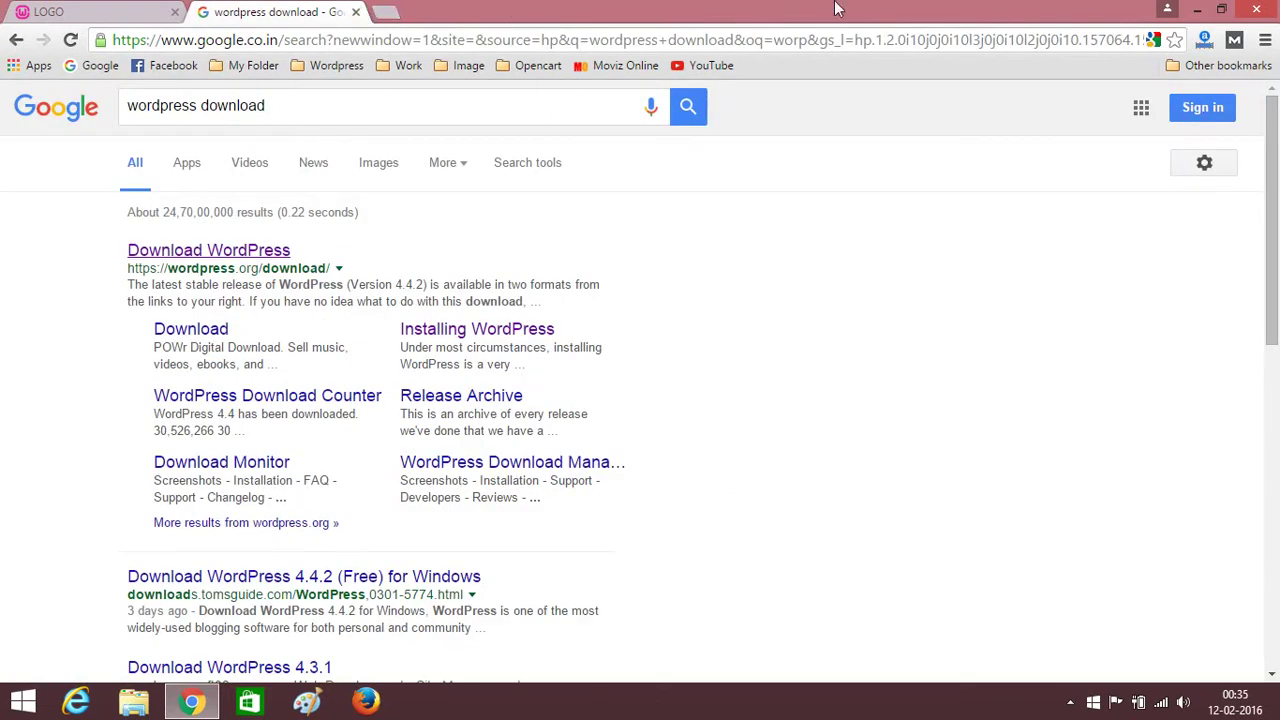
click(1197, 9)
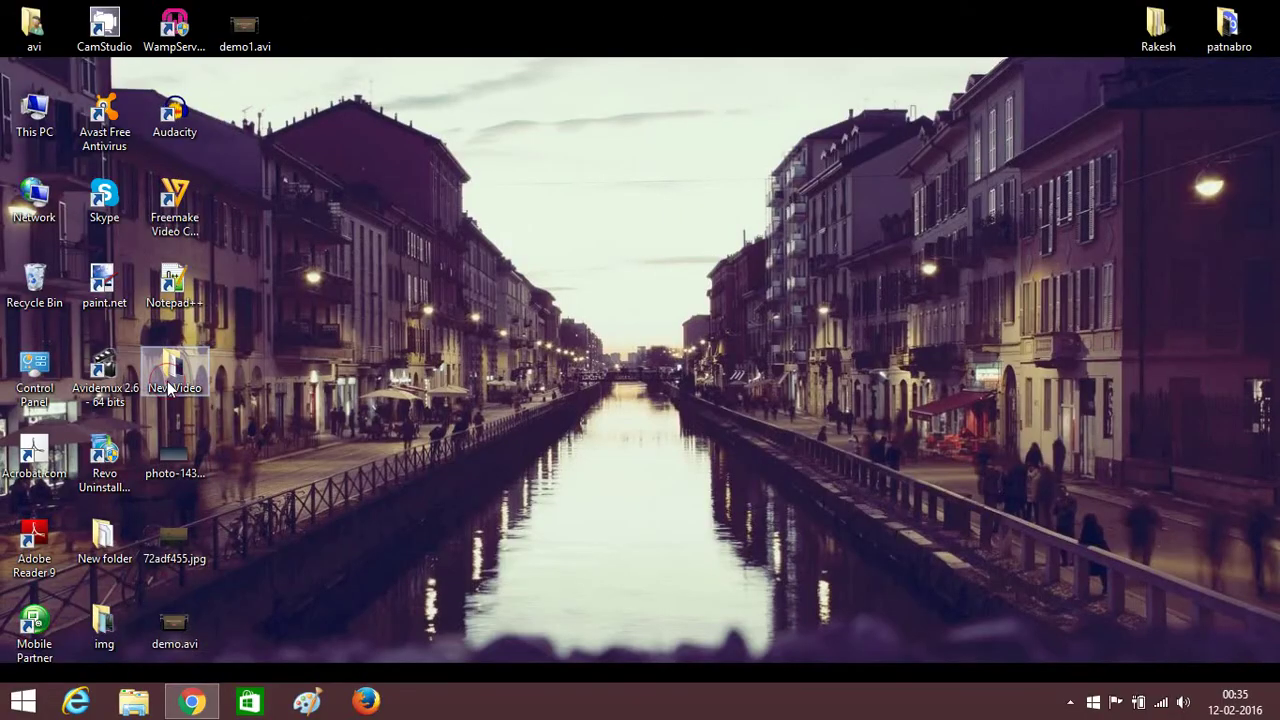
Extract wordpress-4.3.1.zip in New Video to wordpress-4.3.1\ and open its inner wordpress folder.
double_click(167, 381)
click(326, 330)
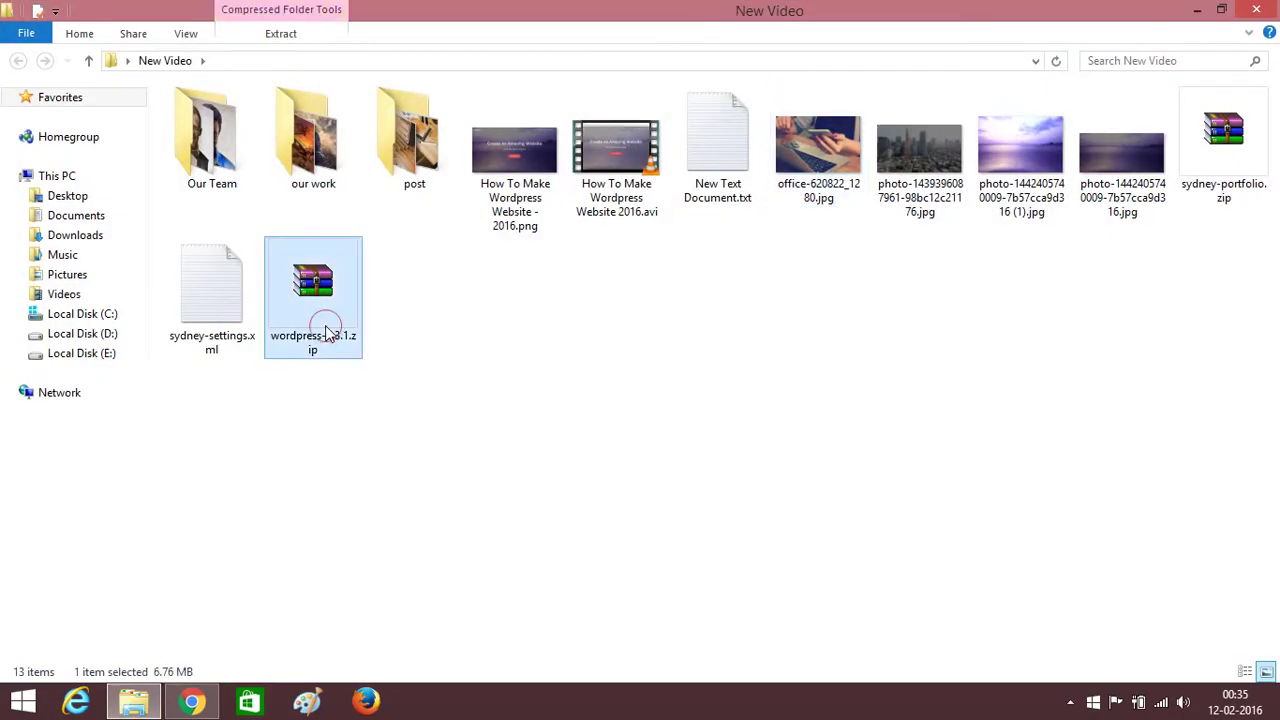
right_click(326, 330)
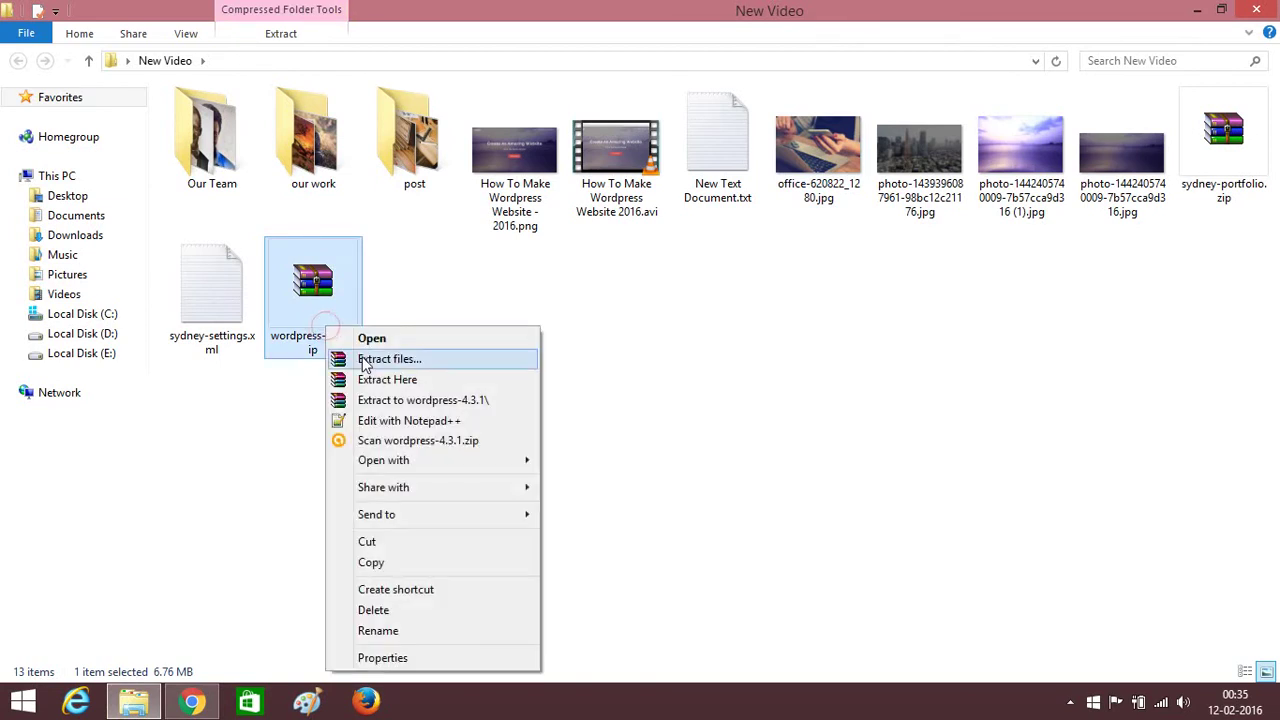
click(400, 408)
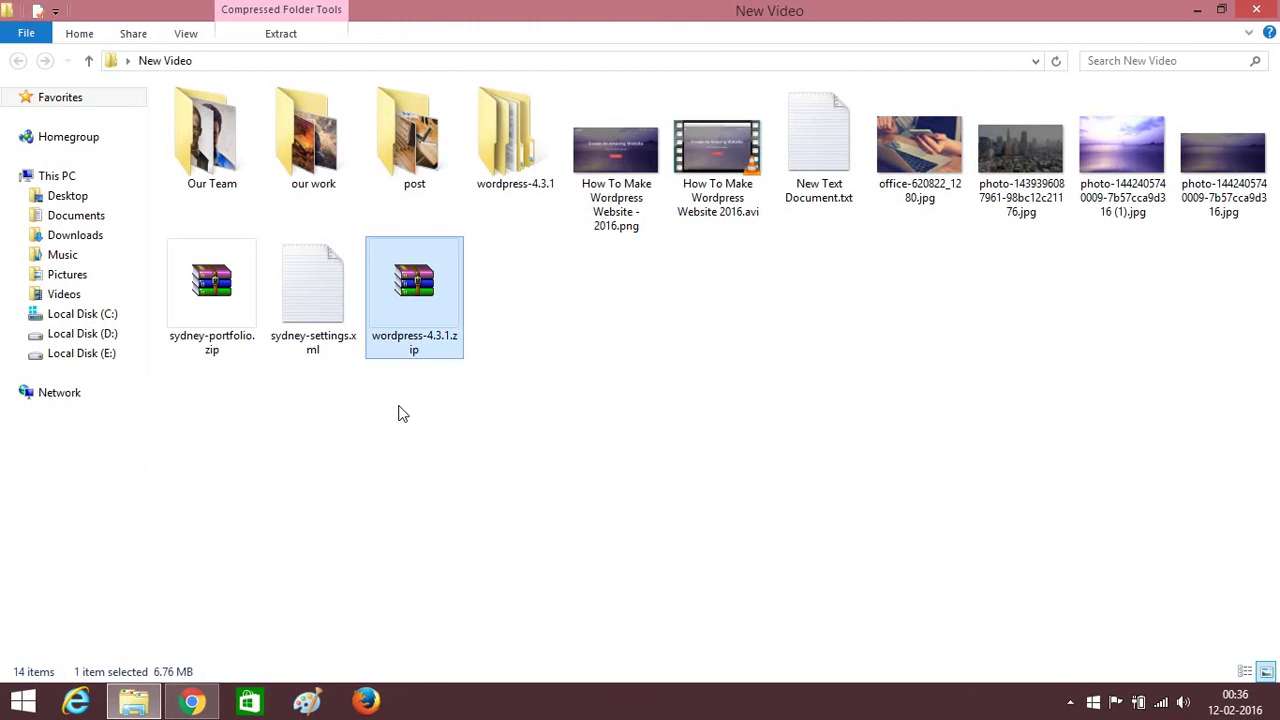
double_click(511, 146)
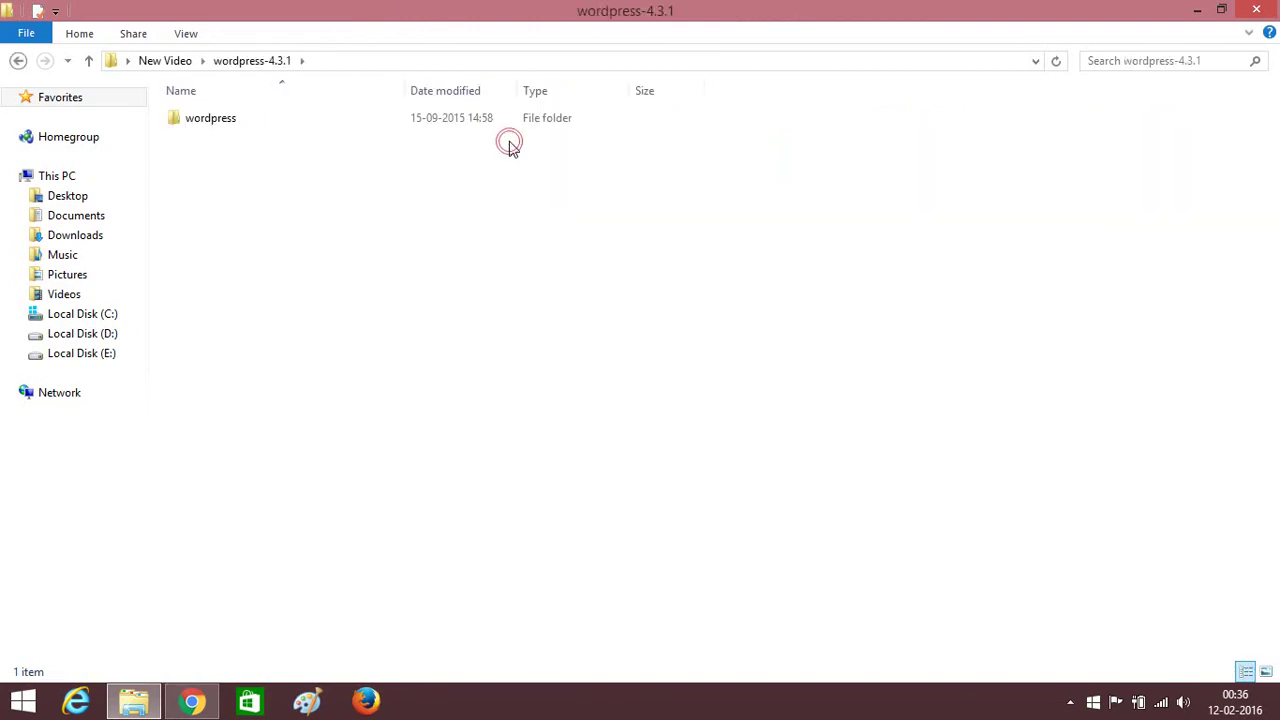
double_click(294, 124)
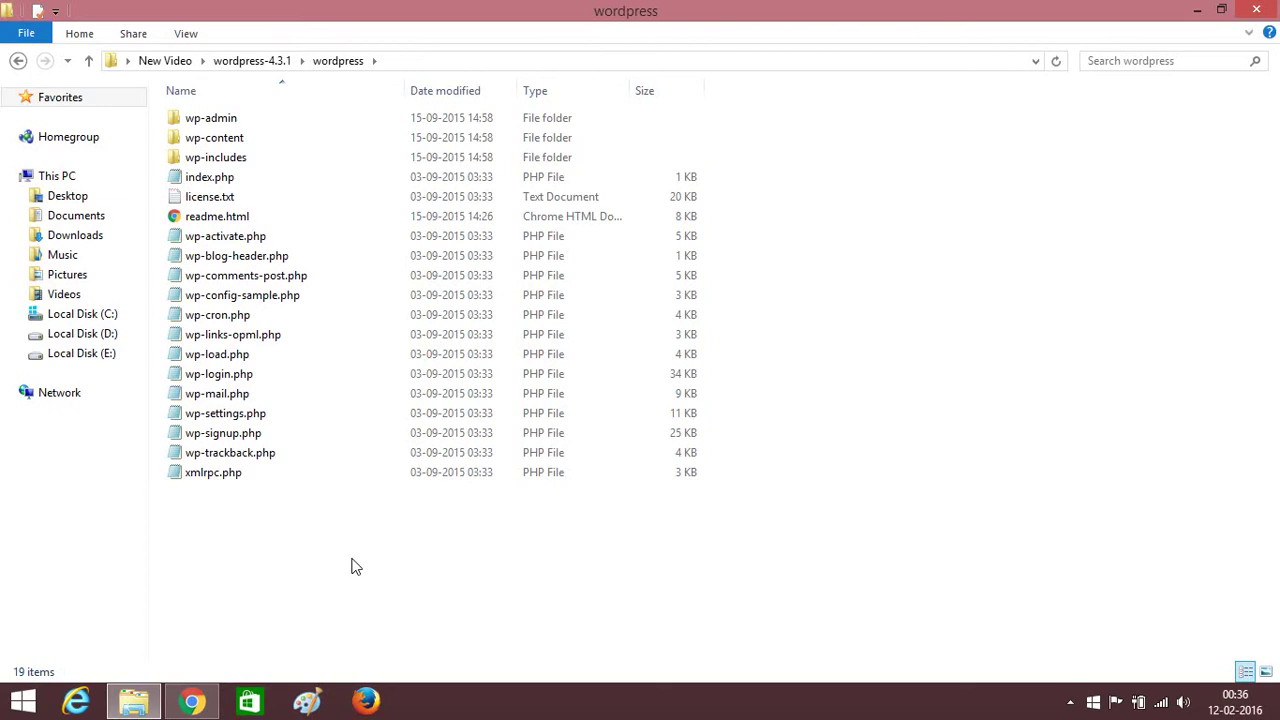
key(ctrl+a)
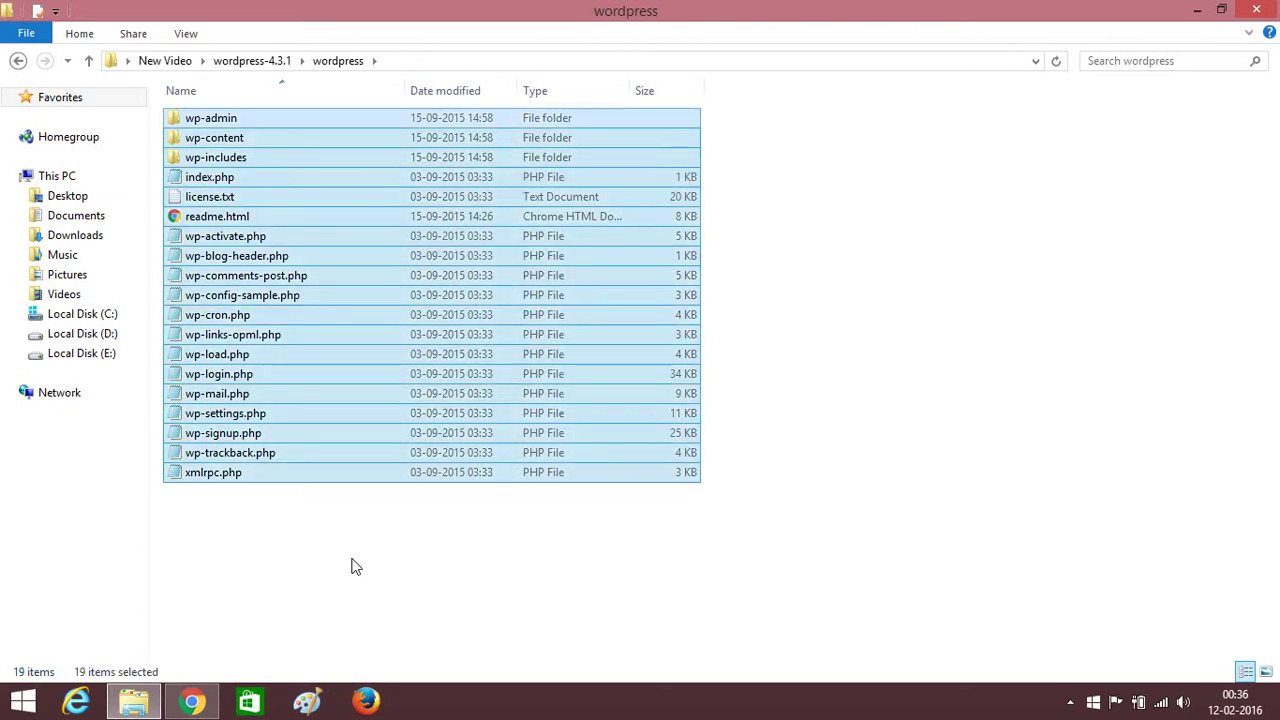
click(60, 314)
double_click(214, 335)
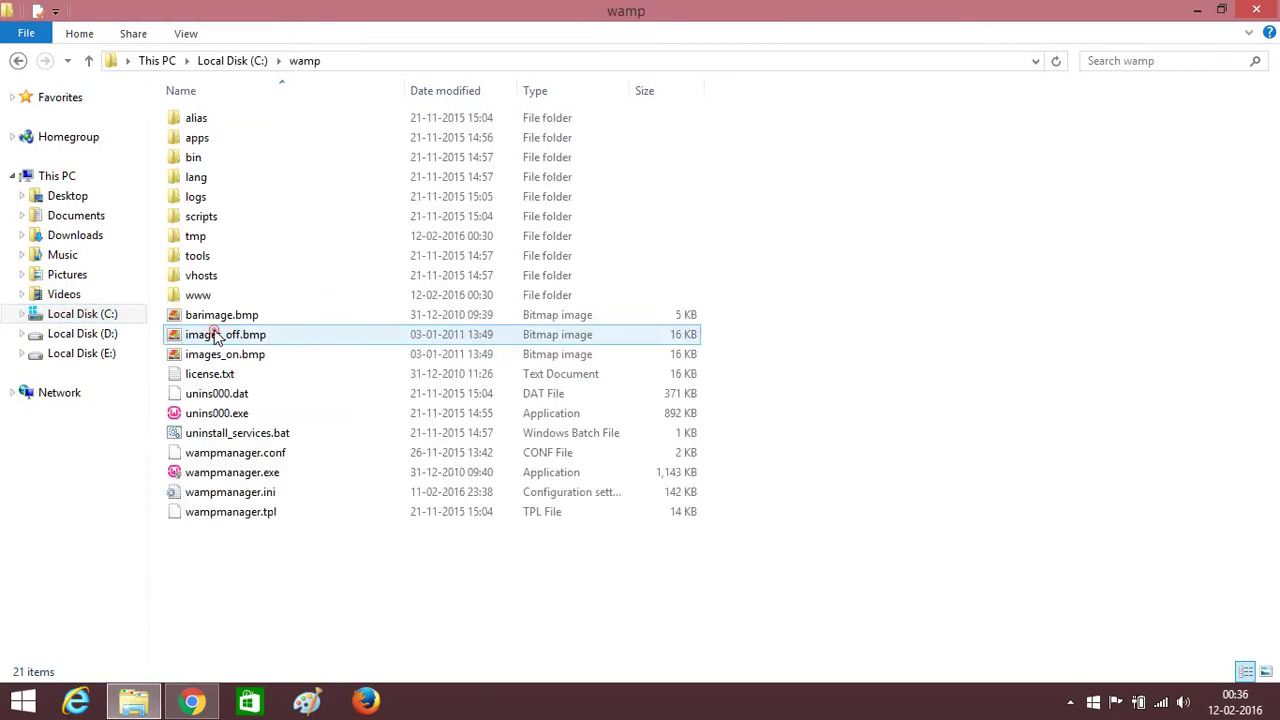
double_click(214, 296)
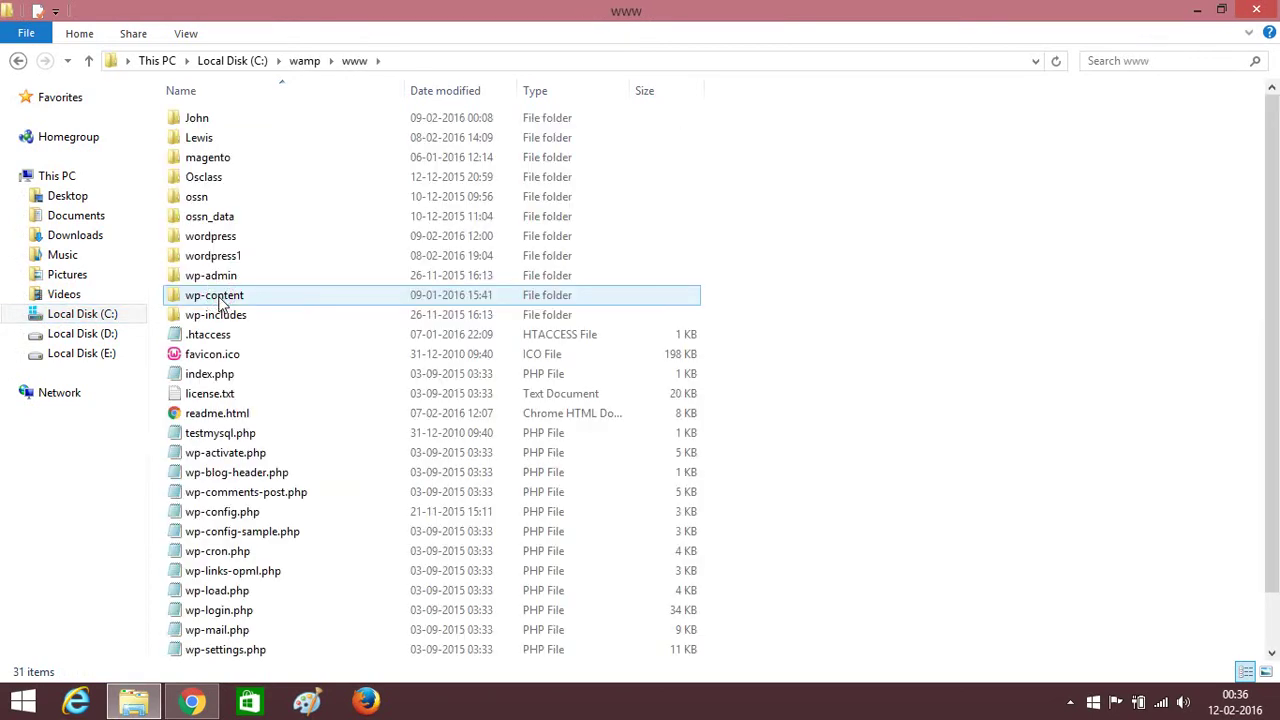
right_click(946, 298)
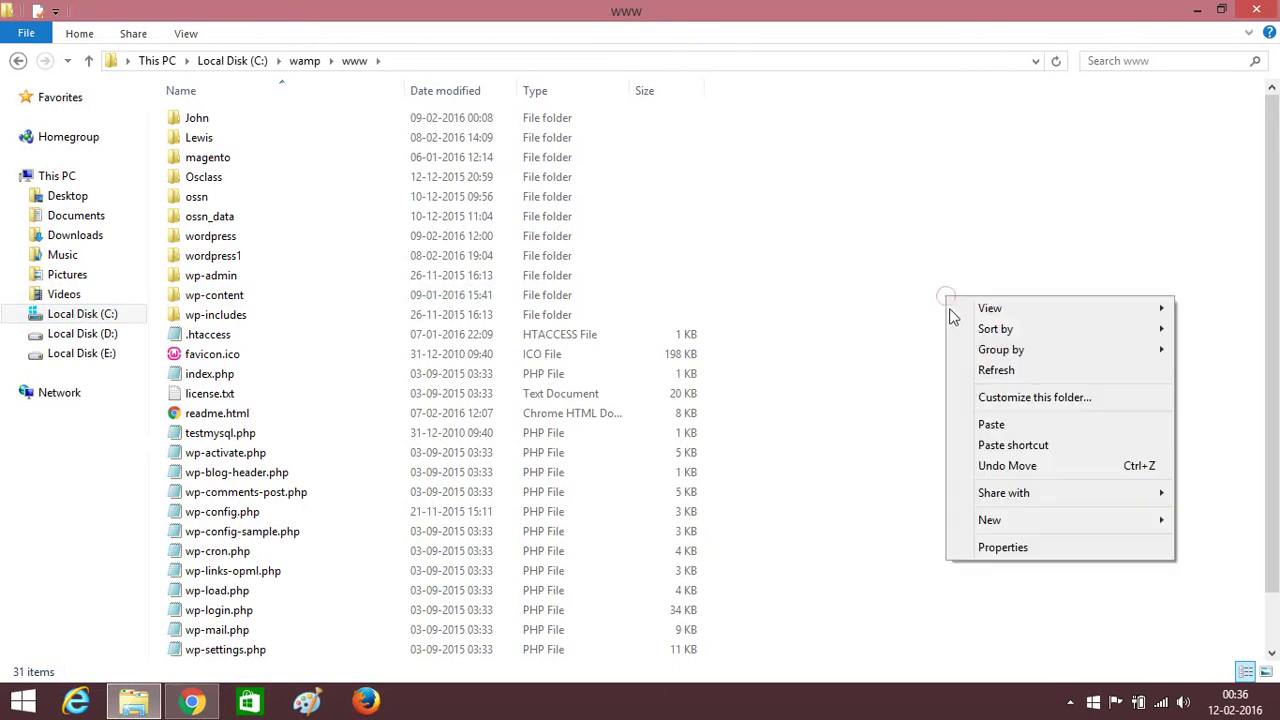
mouse_move(1157, 503)
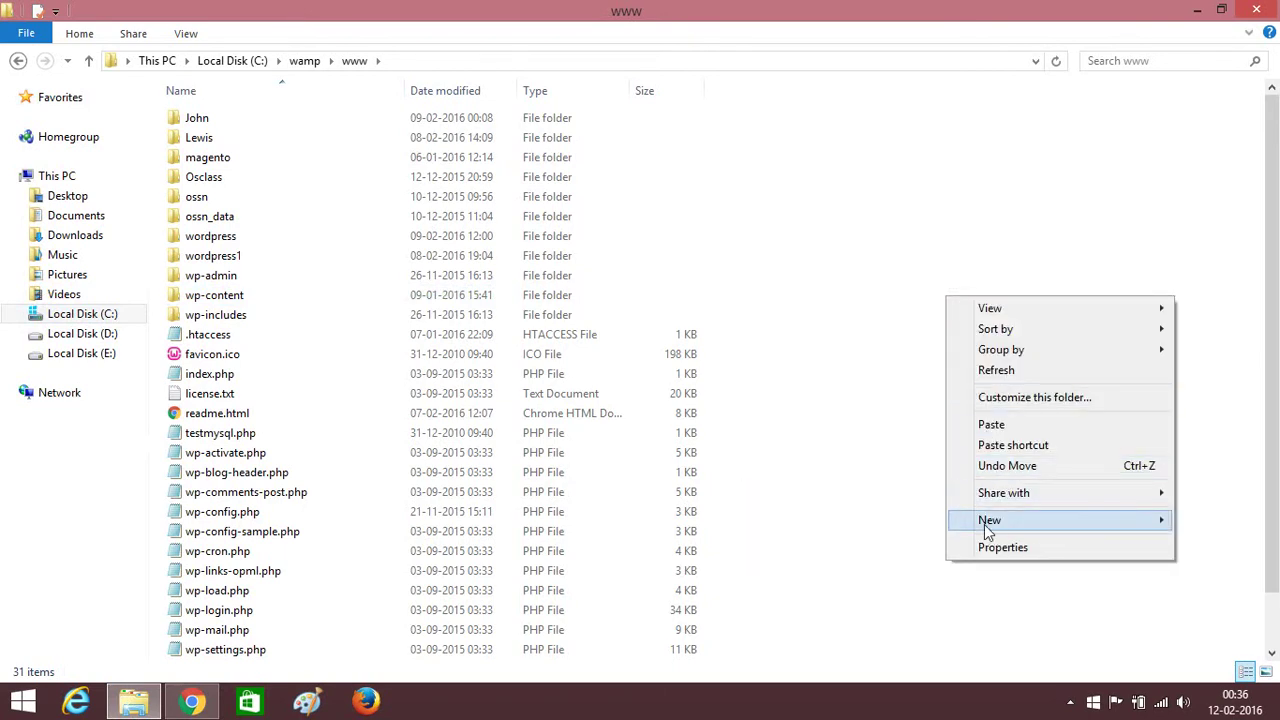
mouse_move(988, 530)
click(799, 266)
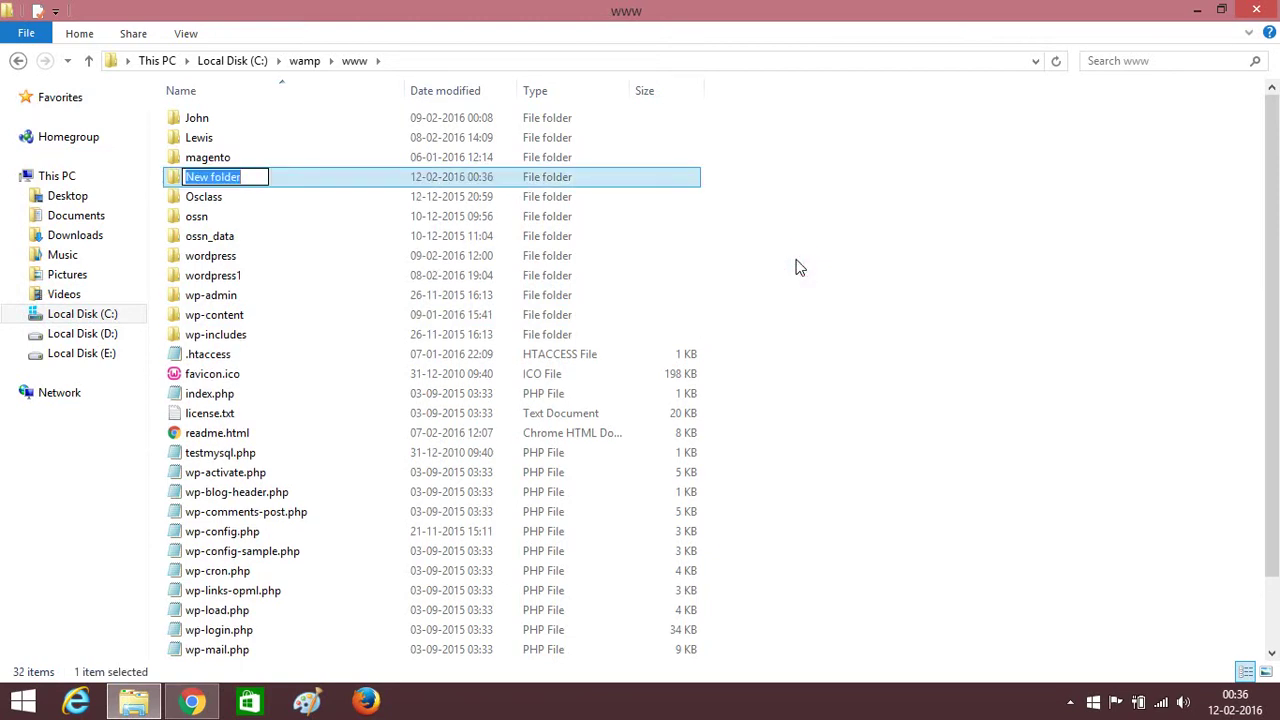
text(w)
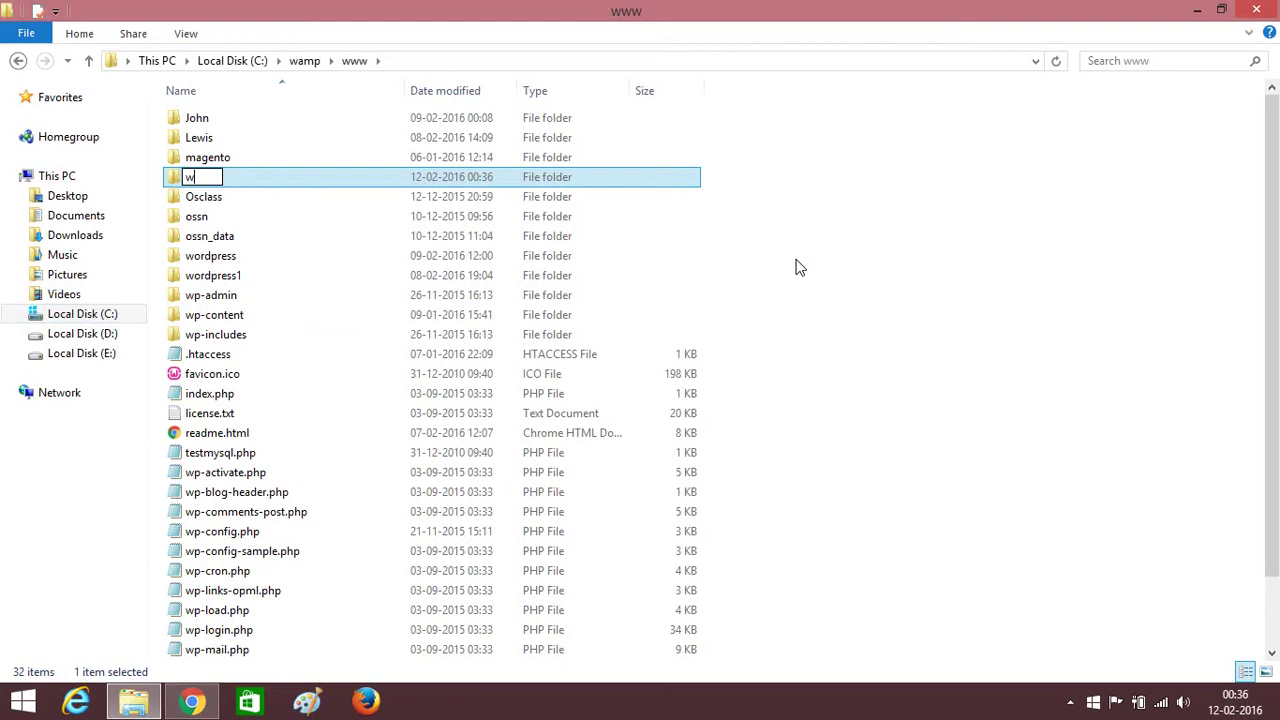
text(ordpre)
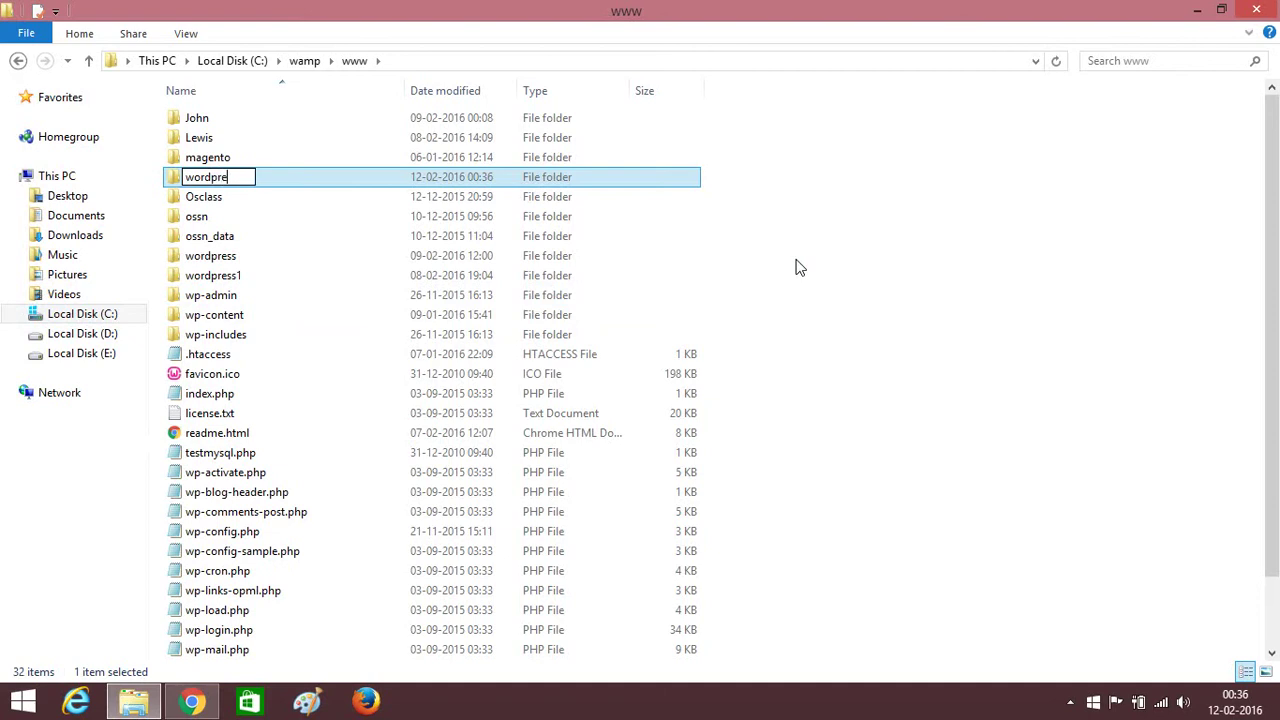
text(ss2)
click(812, 257)
Paste all 19 WordPress files and folders into C:\wamp\www\wordpress2.
double_click(443, 277)
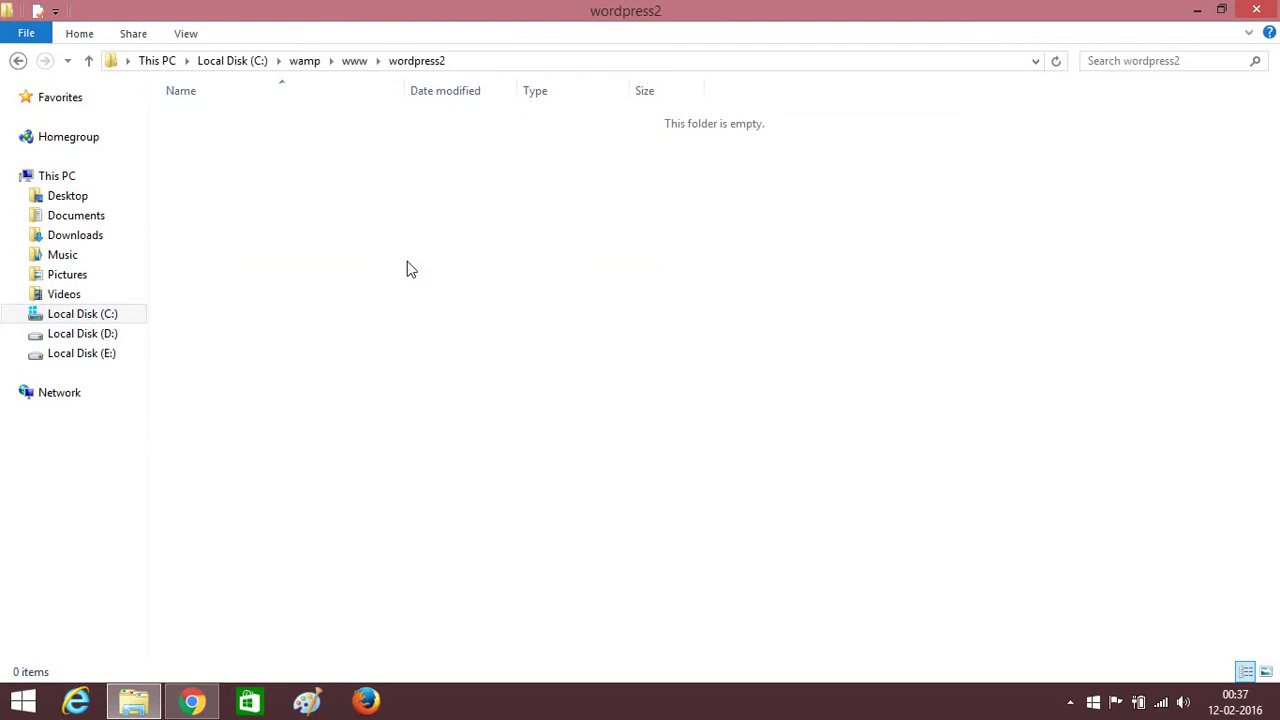
key(ctrl+v)
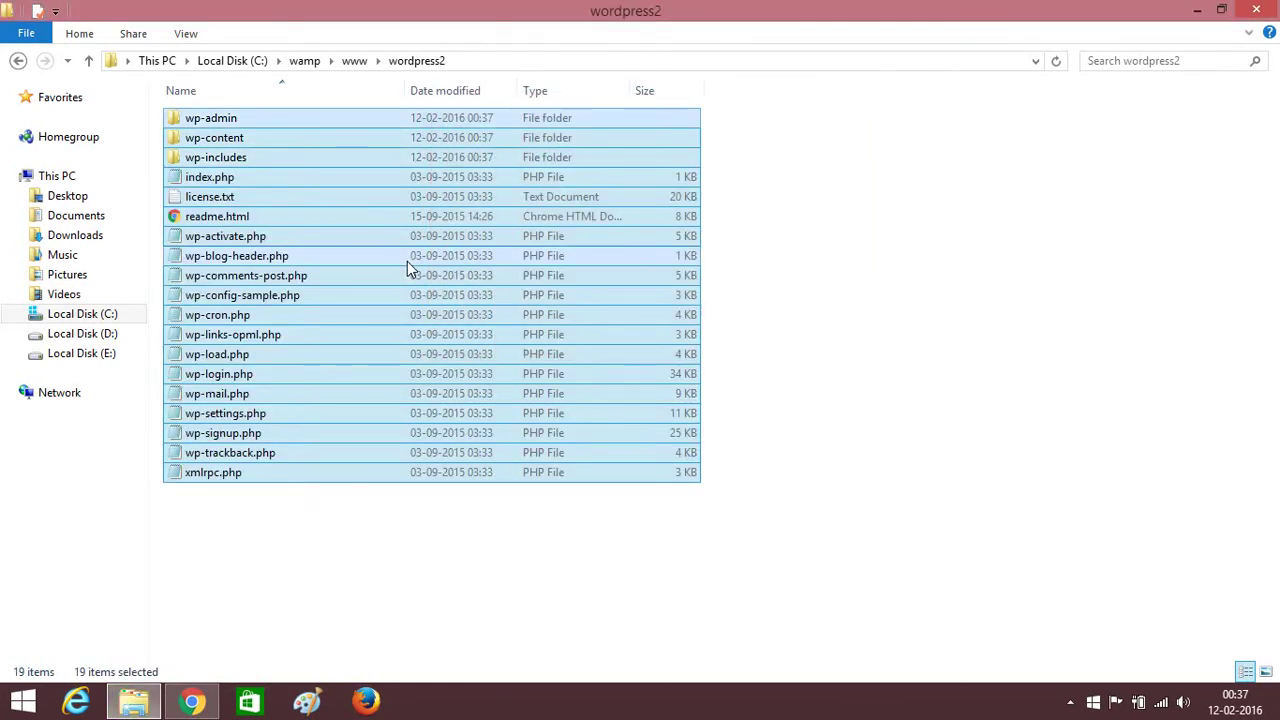
click(661, 611)
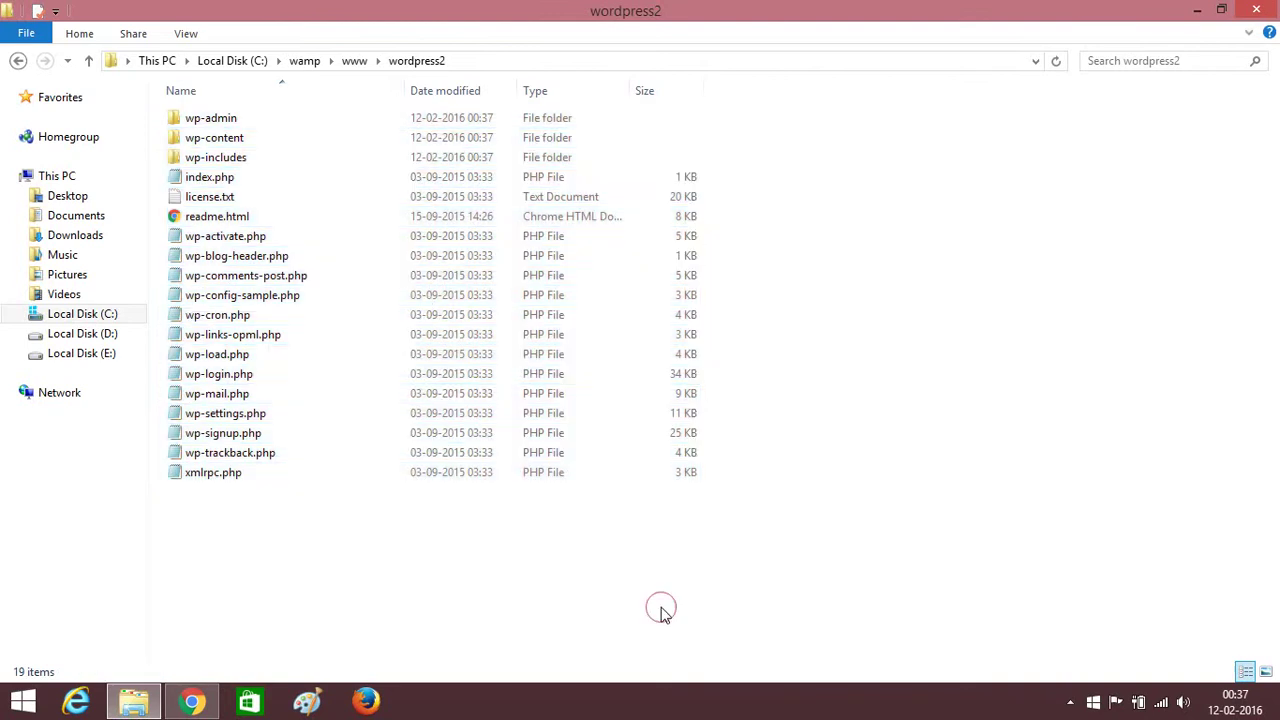
click(662, 610)
Launch phpMyAdmin from the WampServer tray menu.
click(1070, 702)
click(1099, 575)
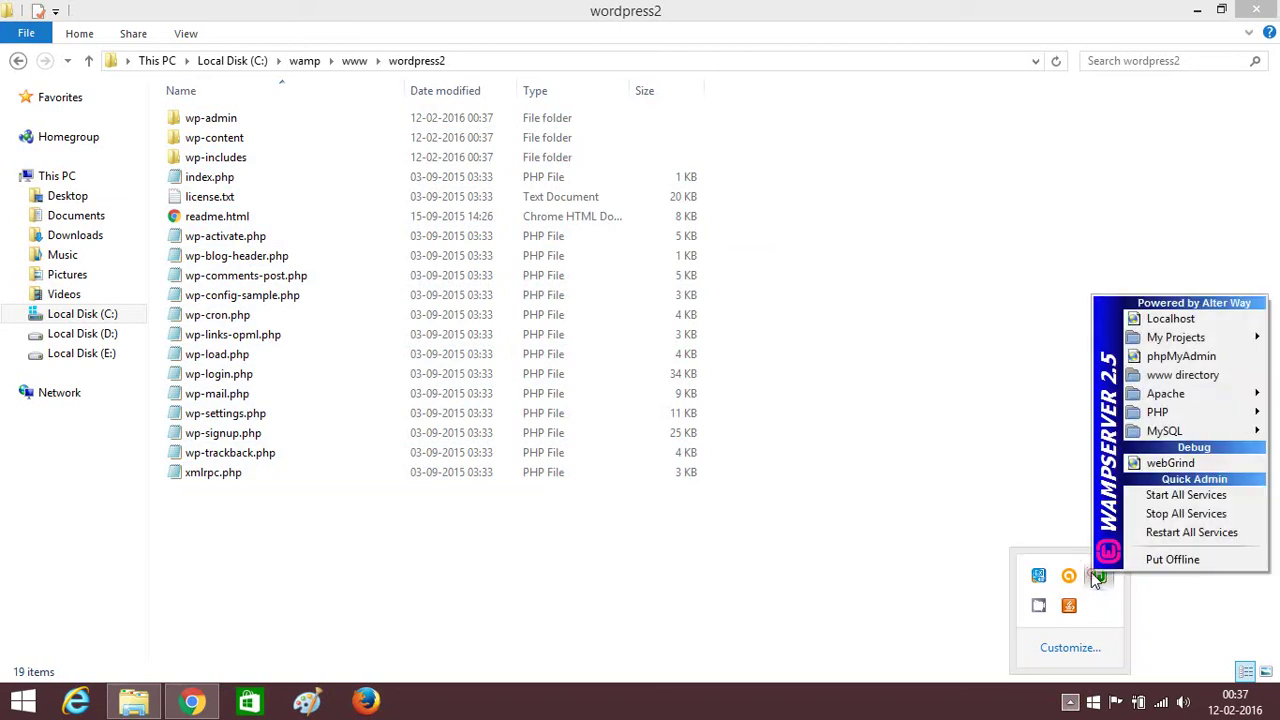
click(1143, 364)
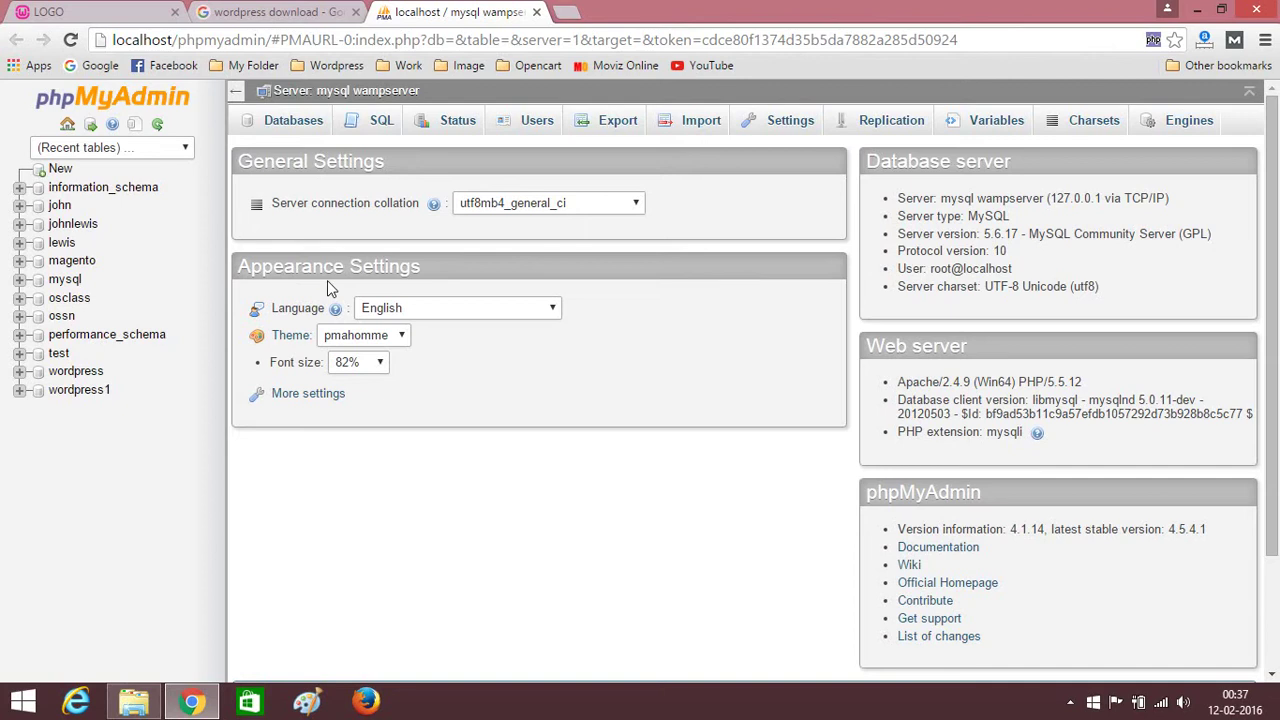
Create a database named wordpress2 from the Databases tab.
click(290, 122)
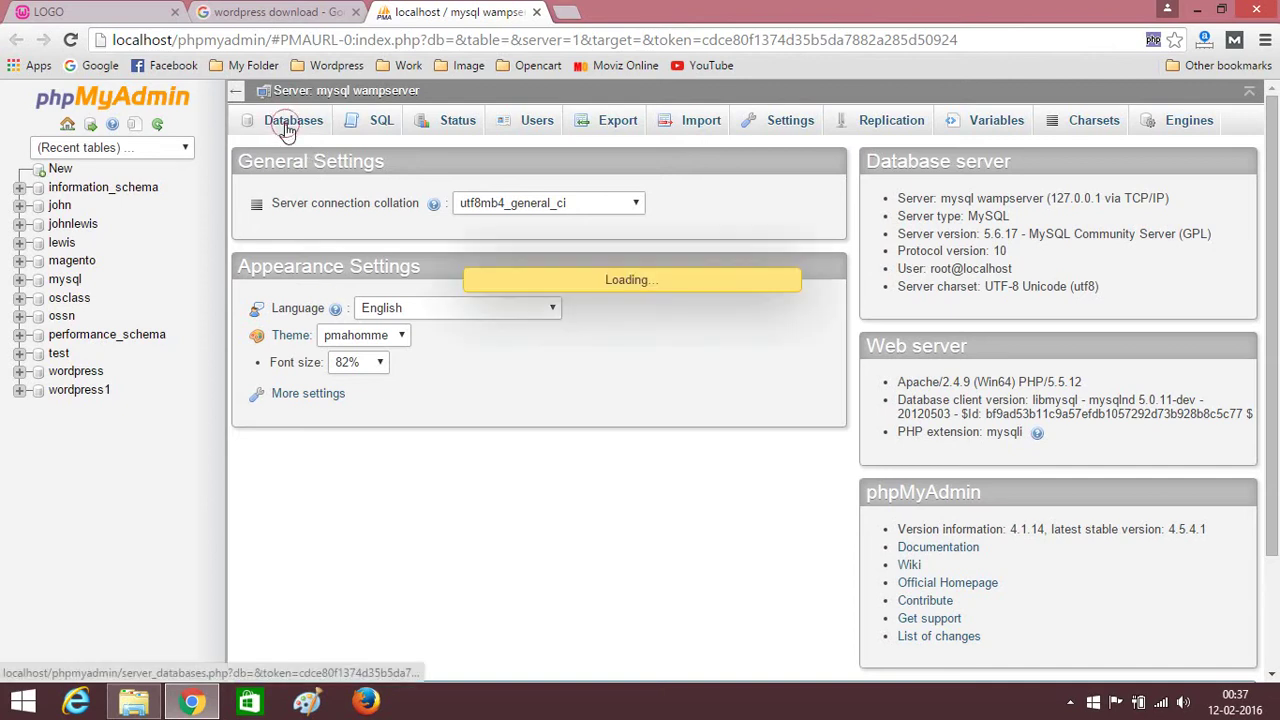
click(290, 252)
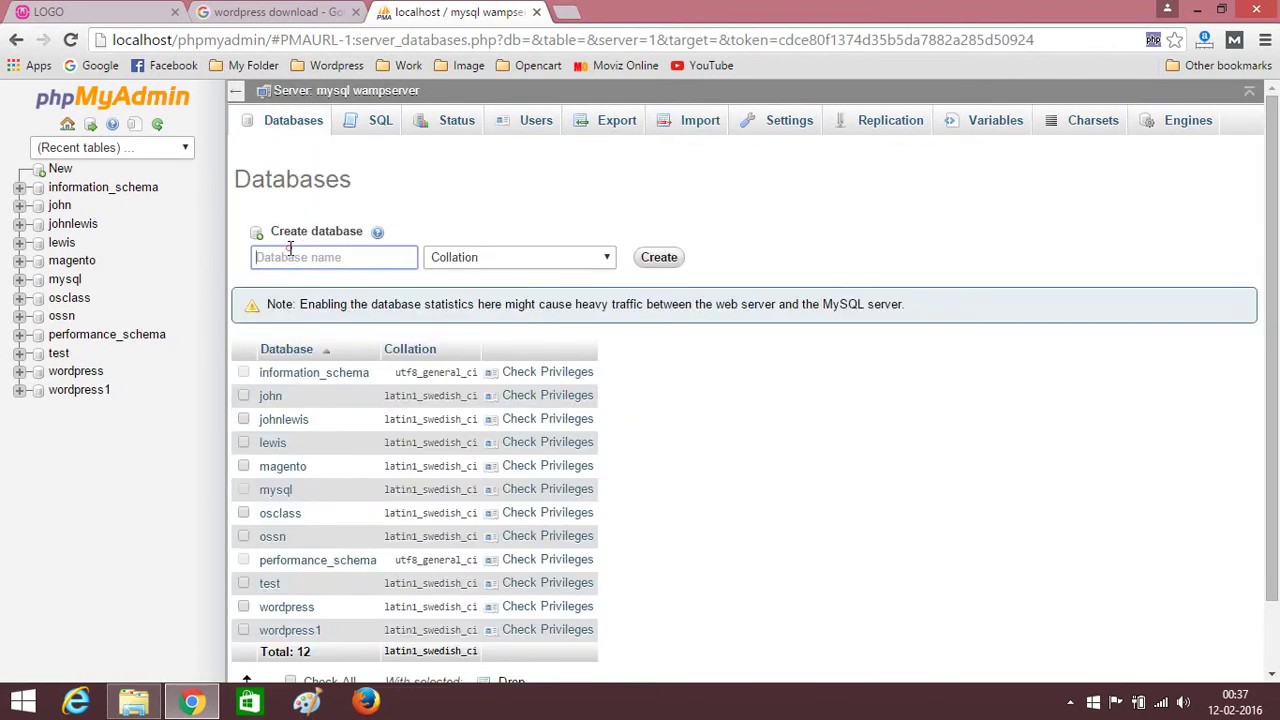
text(wo)
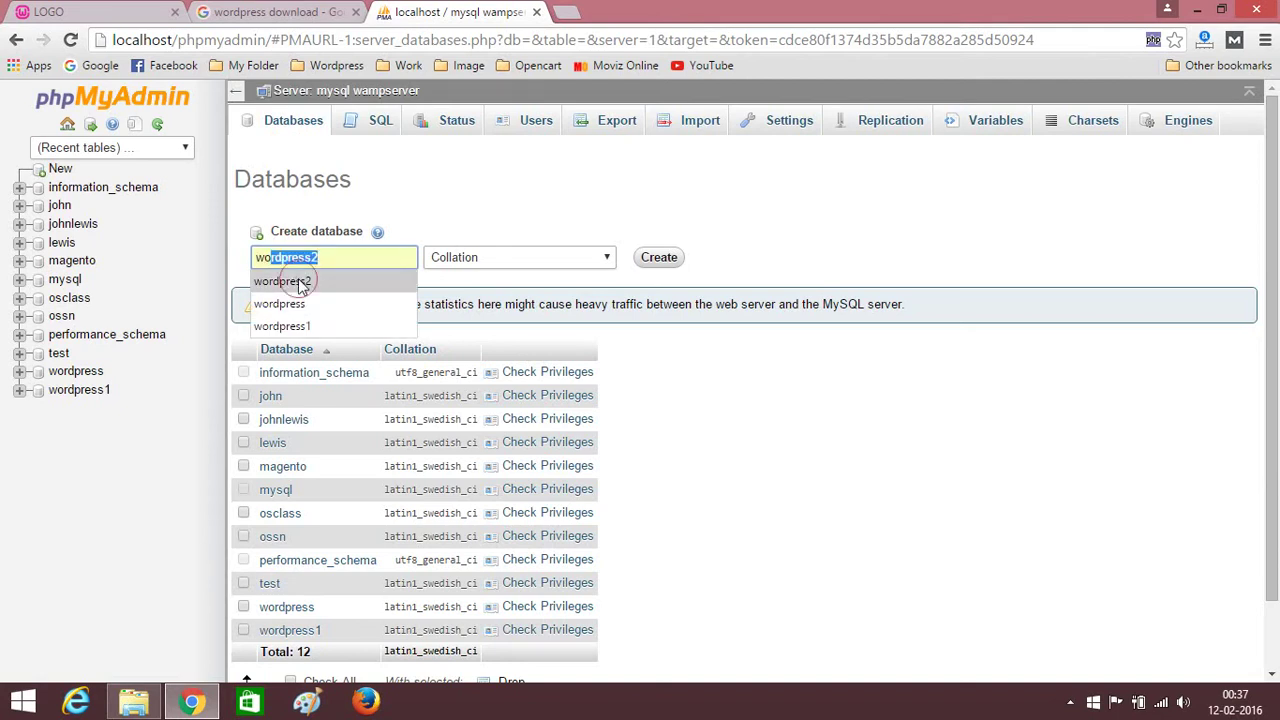
click(288, 281)
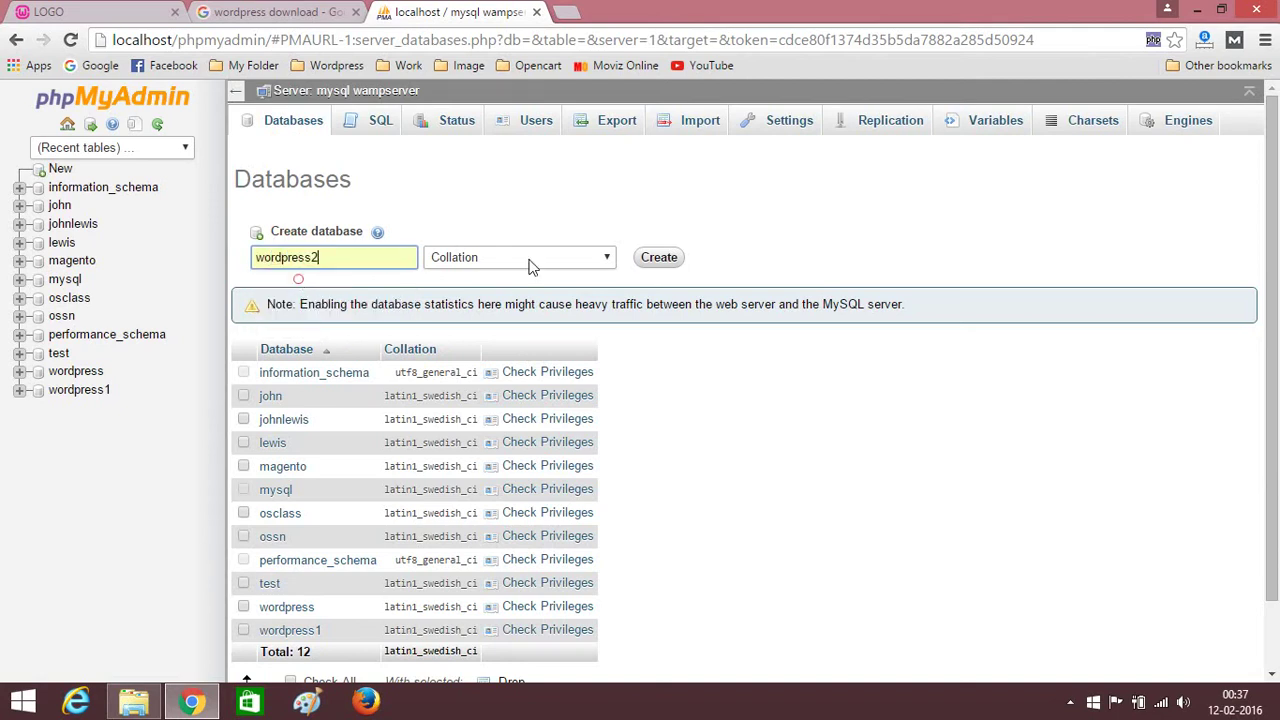
click(659, 258)
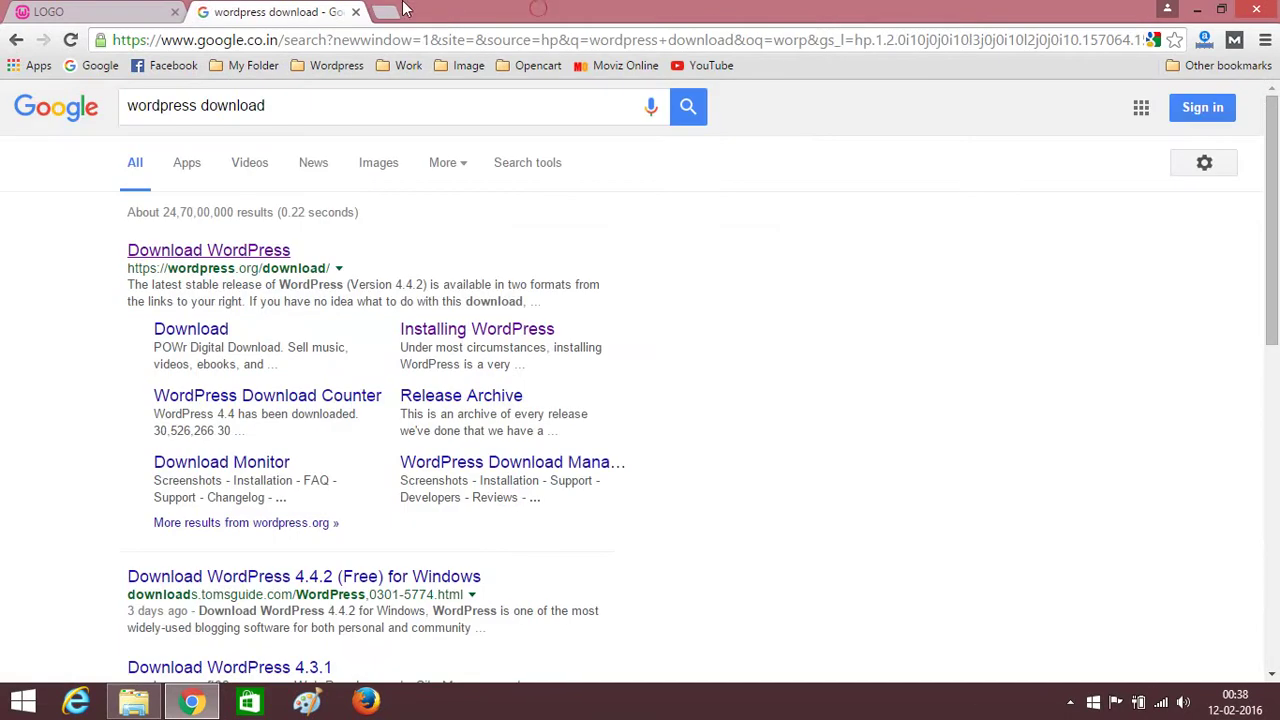
Close phpMyAdmin, load localhost/wordpress2, and start setup with English (United States).
click(538, 12)
click(293, 40)
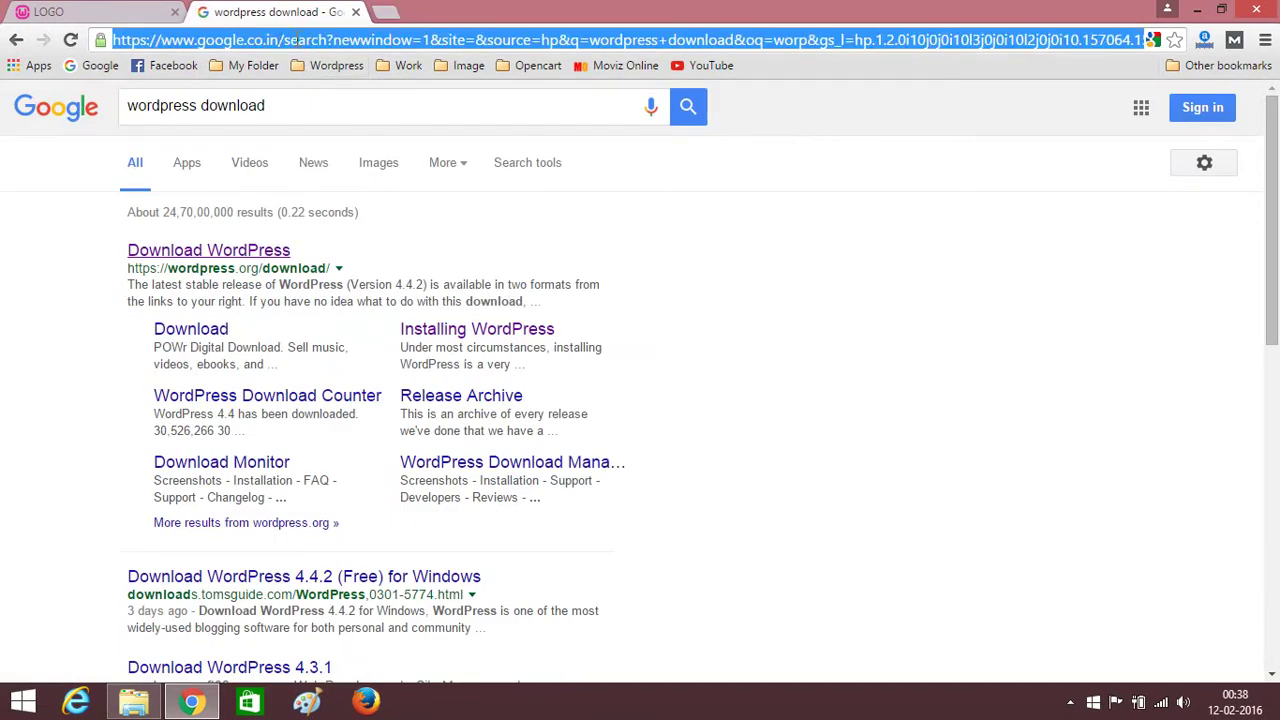
text(localhost)
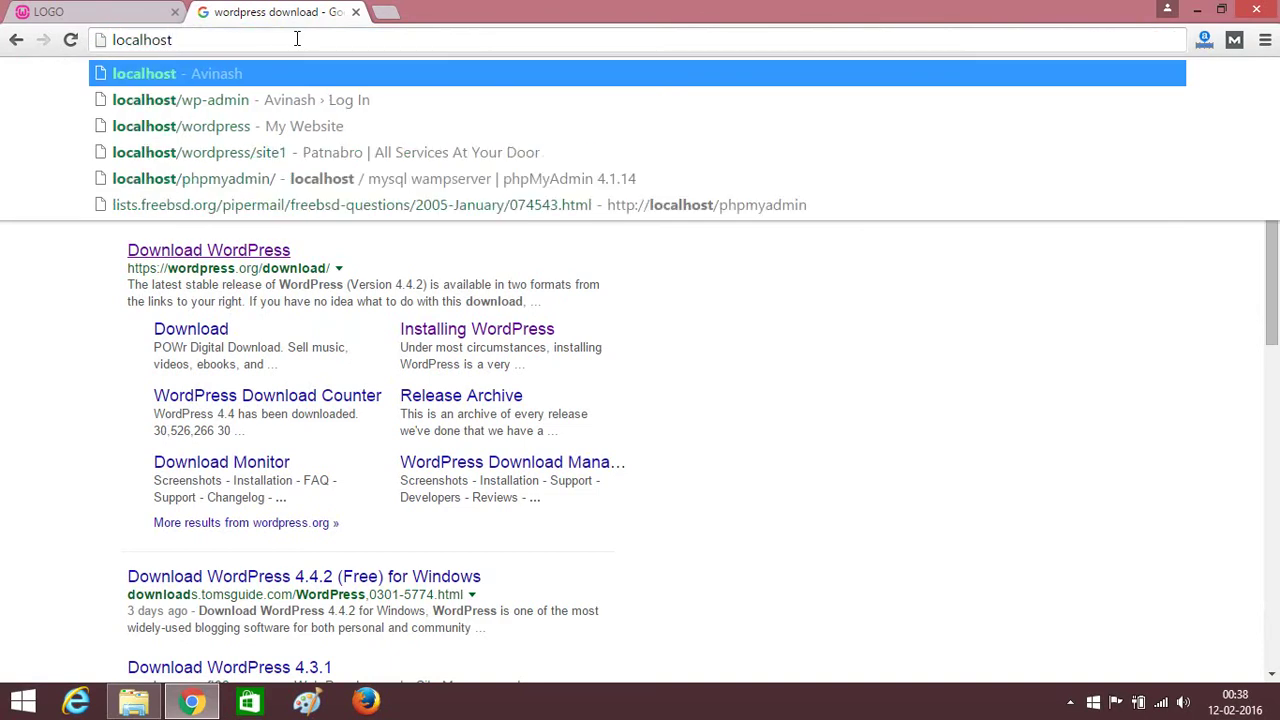
text(/w)
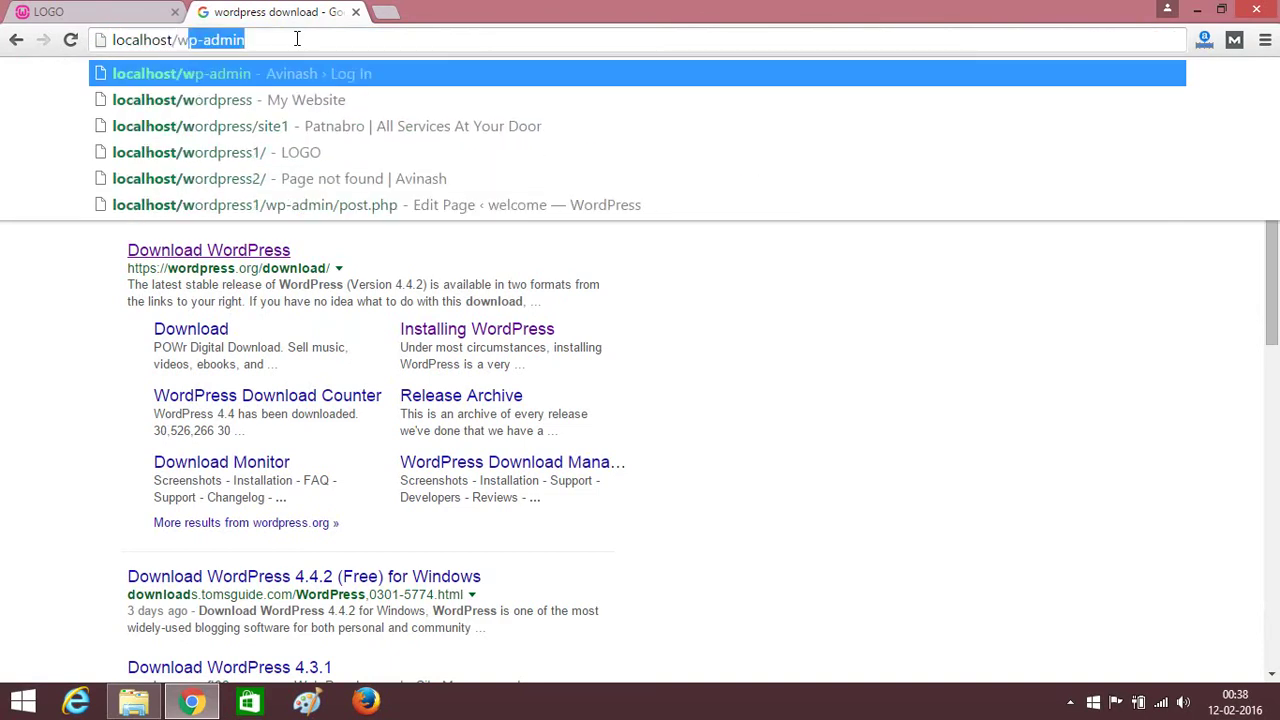
text(o)
key(Right)
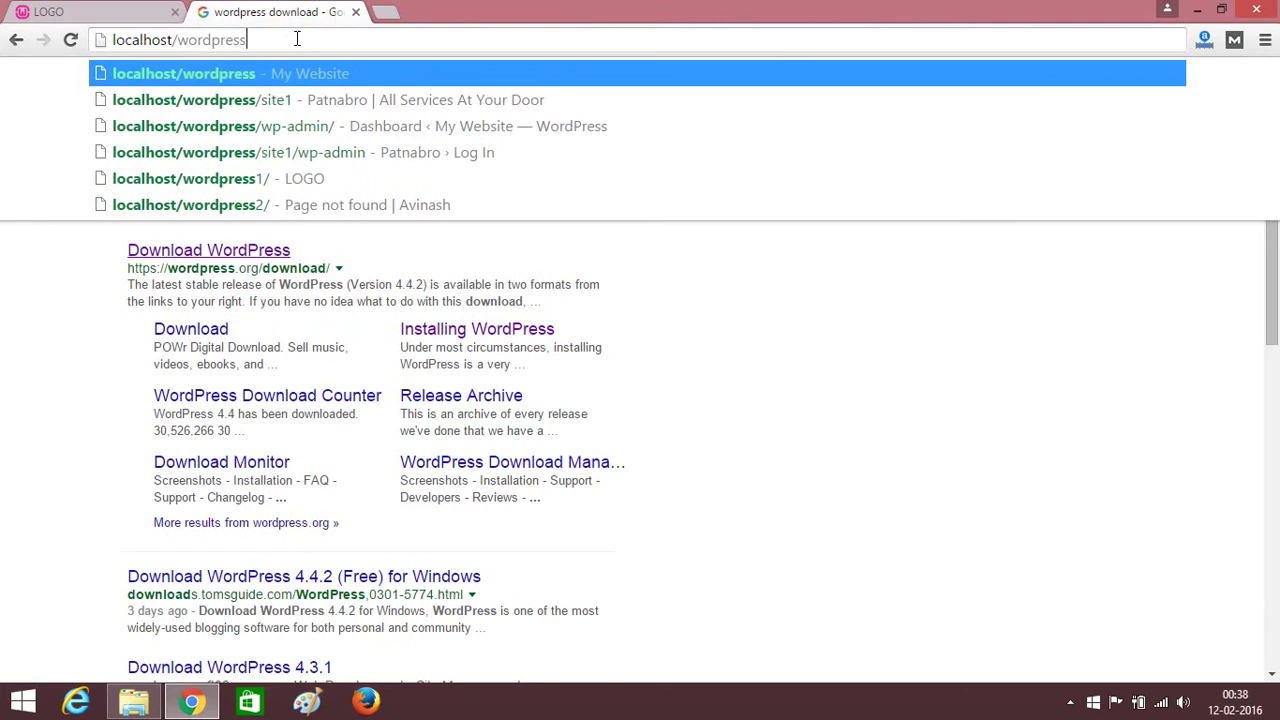
text(2)
key(Return)
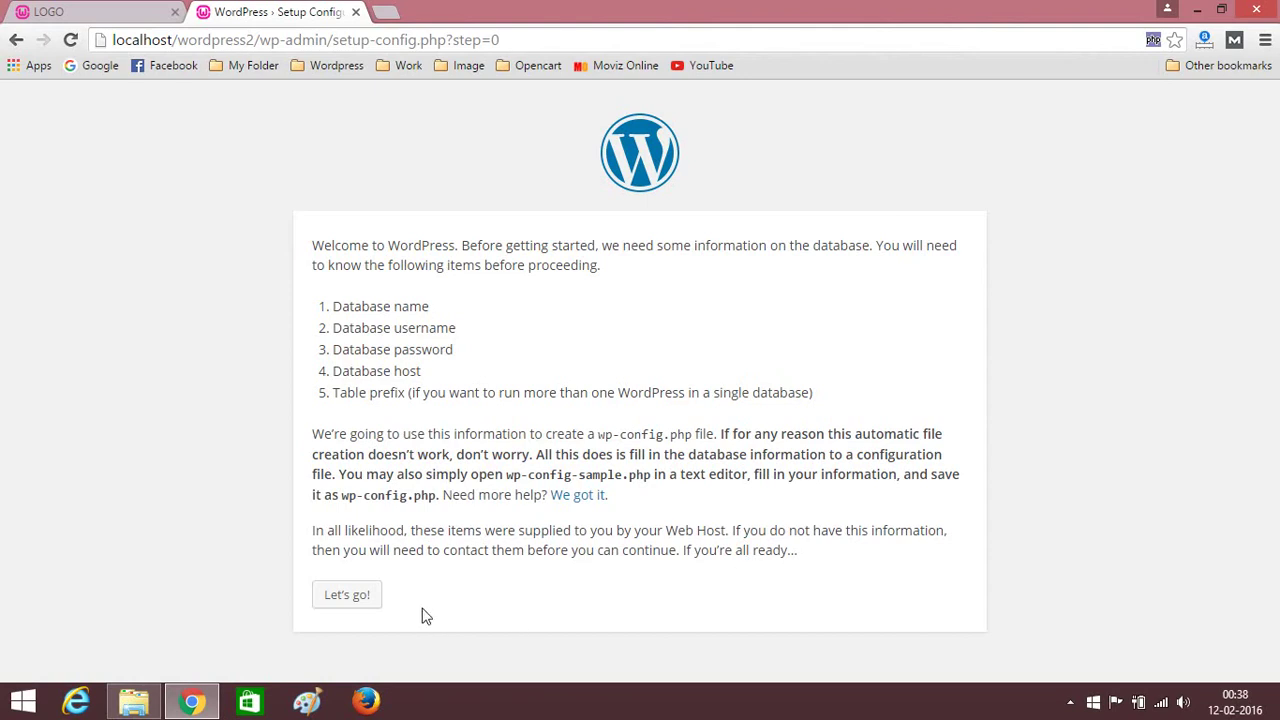
click(326, 598)
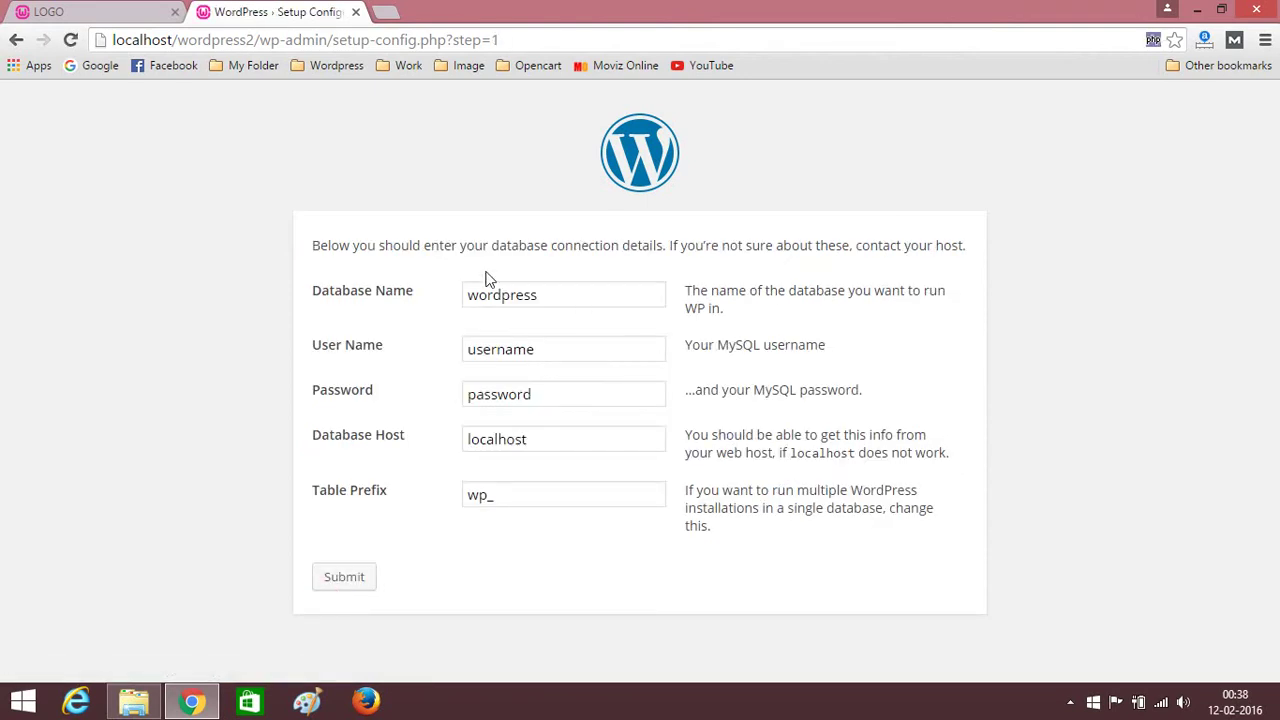
Submit database name wordpress2, user name root and an empty password.
click(573, 297)
text(2)
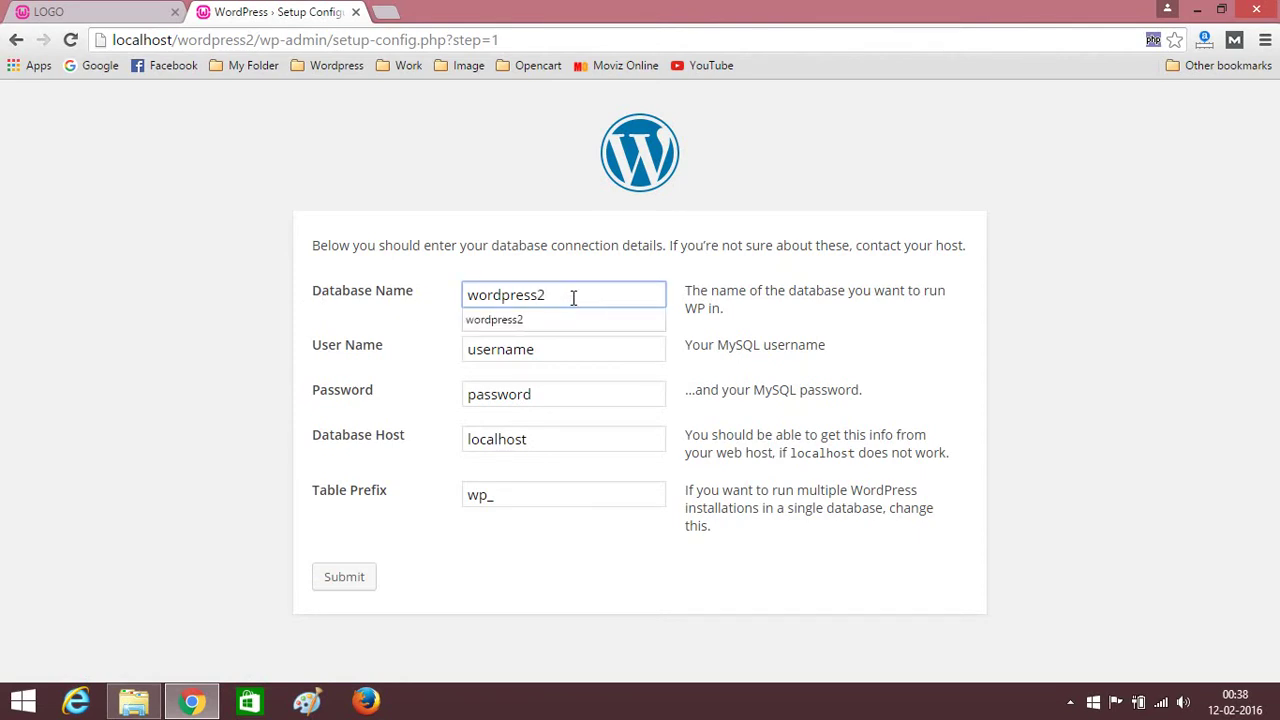
click(344, 322)
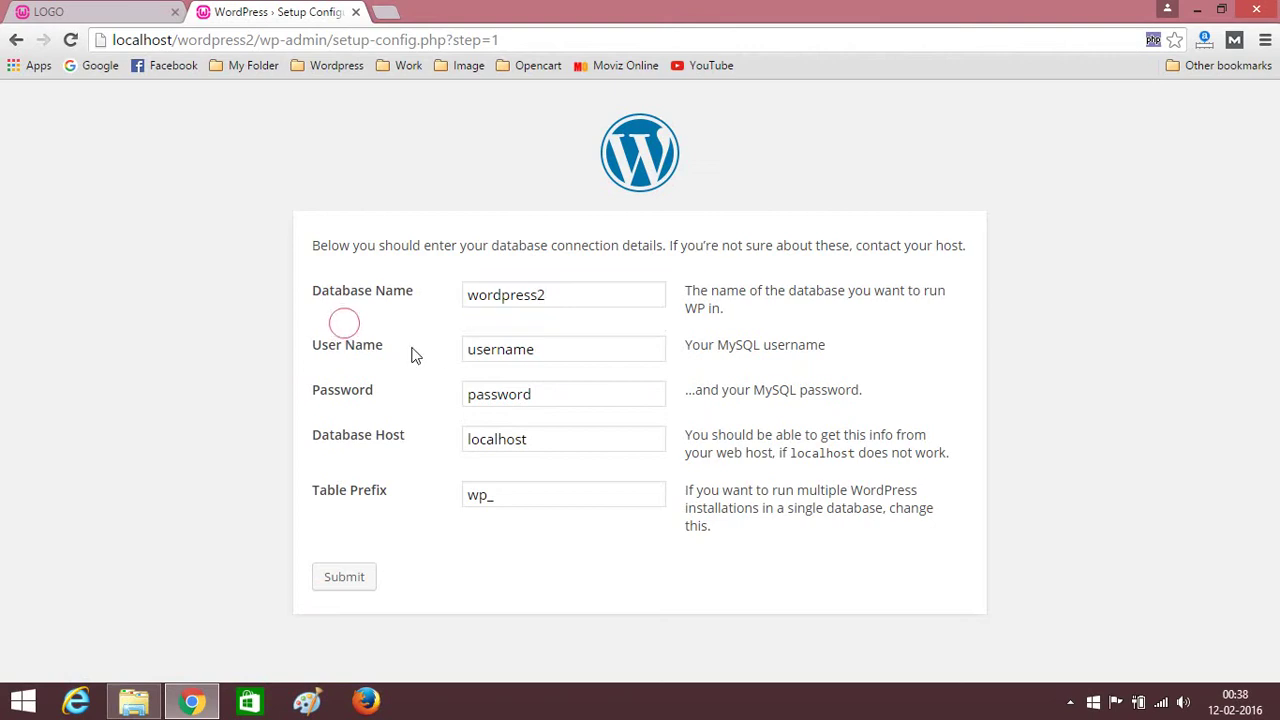
click(553, 353)
double_click(553, 353)
text(root)
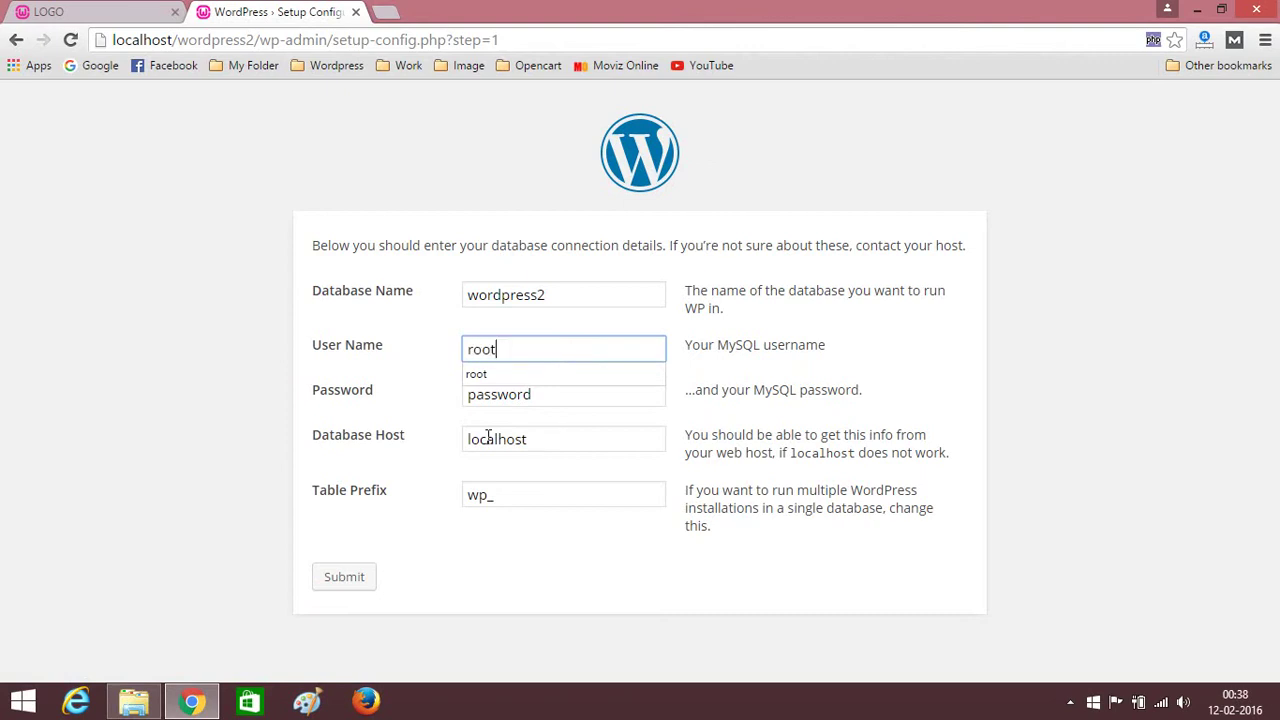
click(432, 418)
click(541, 400)
double_click(543, 400)
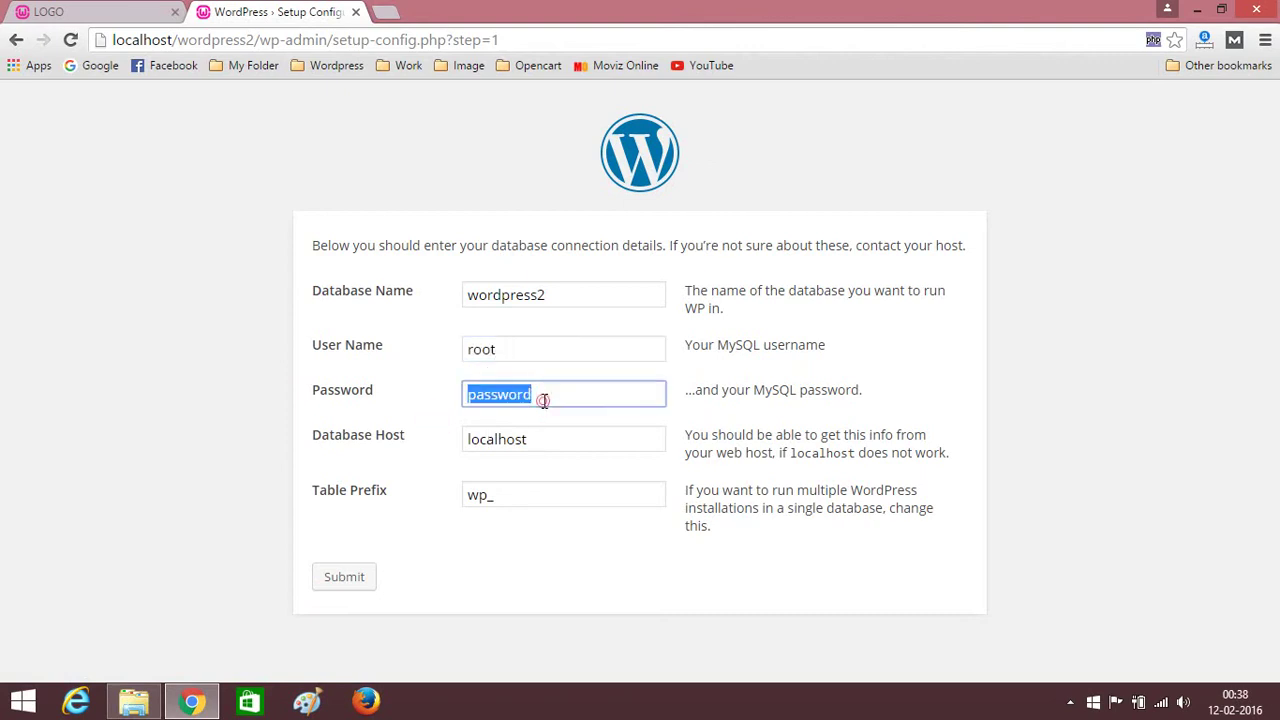
key(BackSpace)
click(362, 402)
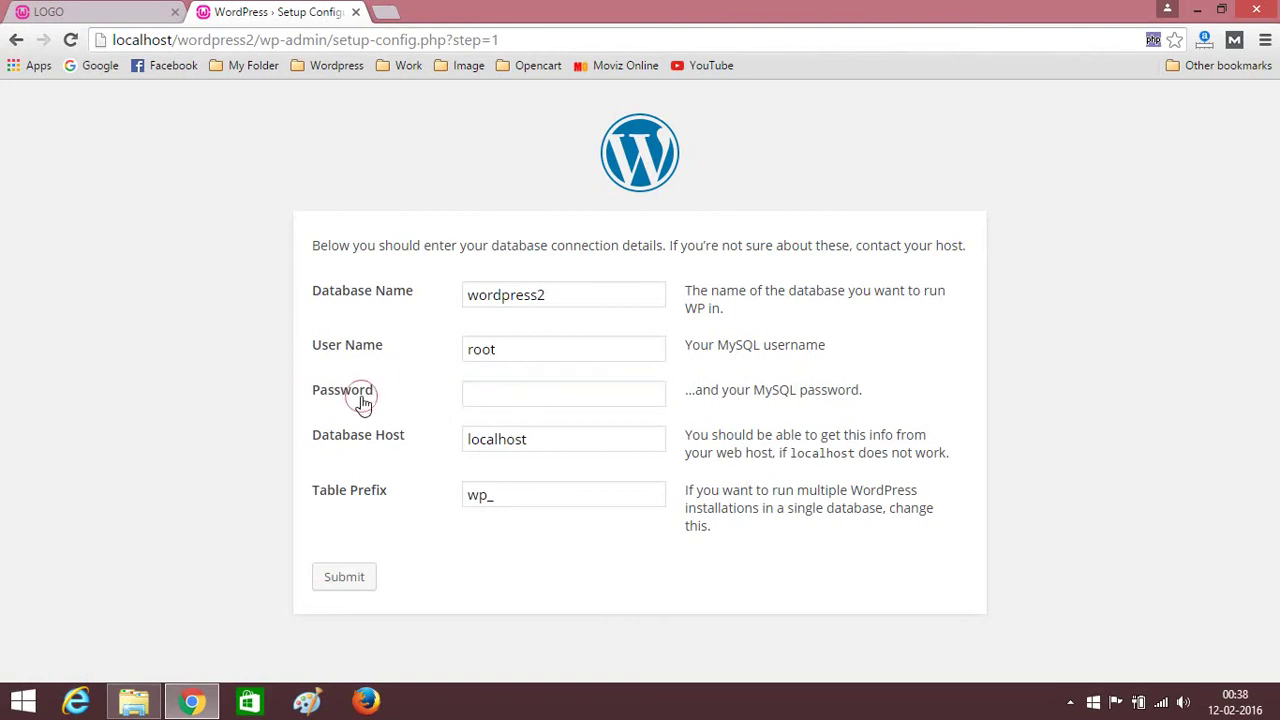
click(357, 585)
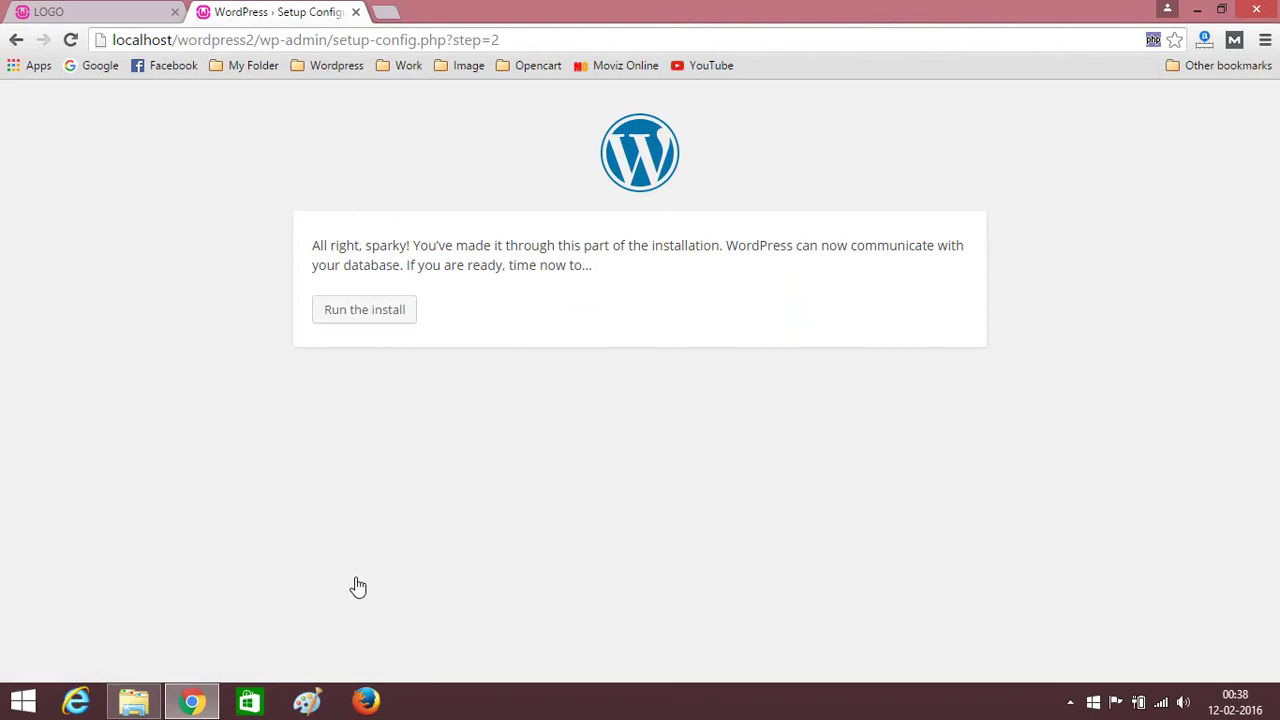
Run the installer and enter site title welome, an admin username and a new password.
click(364, 315)
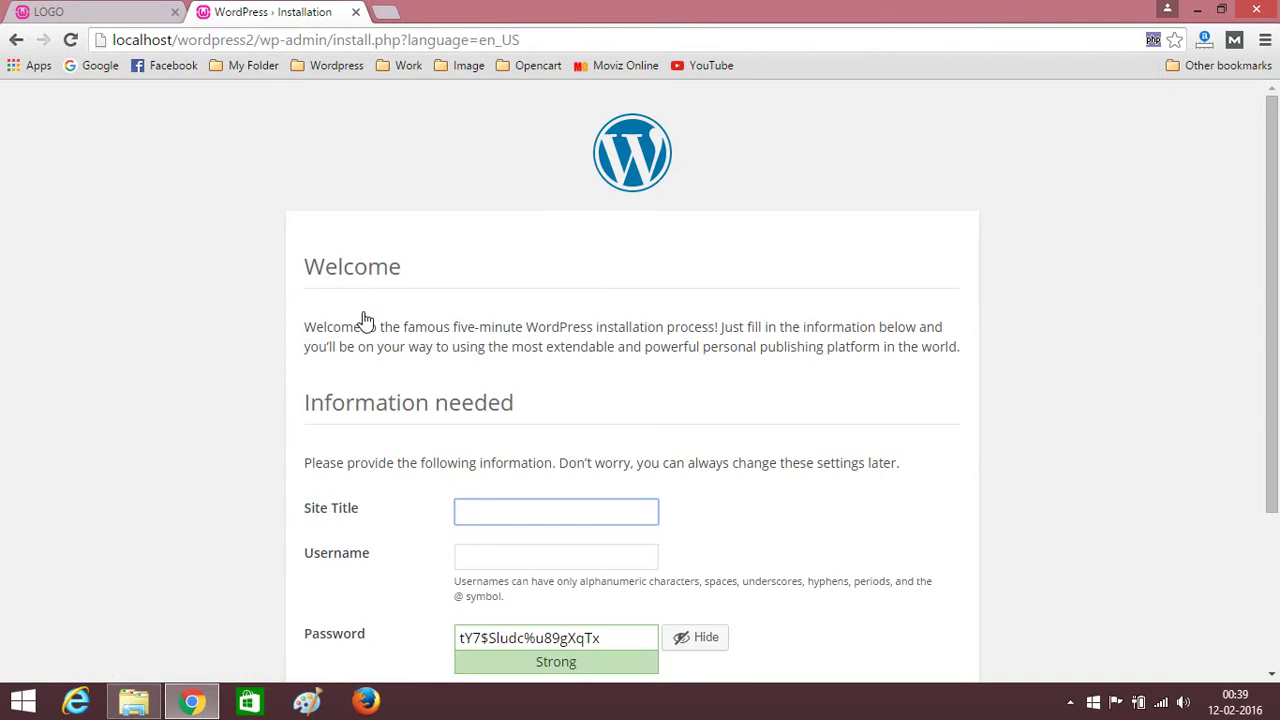
scroll(200, 423, down, 1)
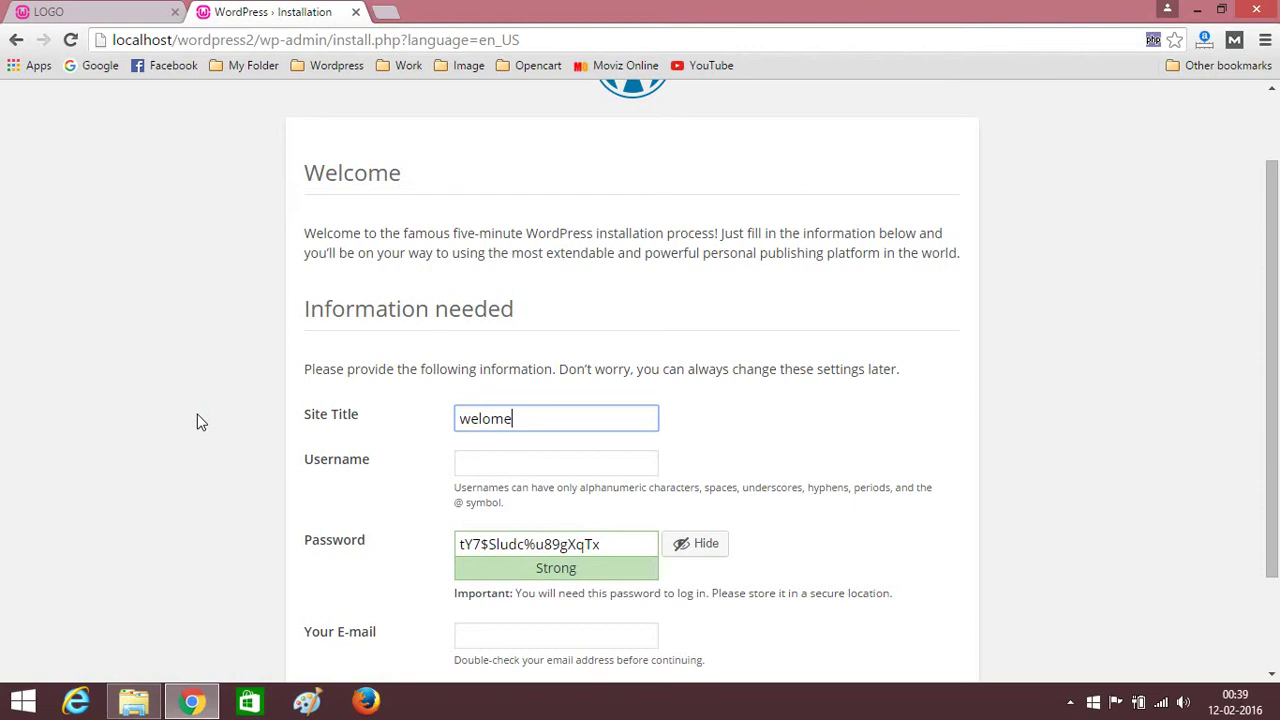
click(488, 462)
text(admin)
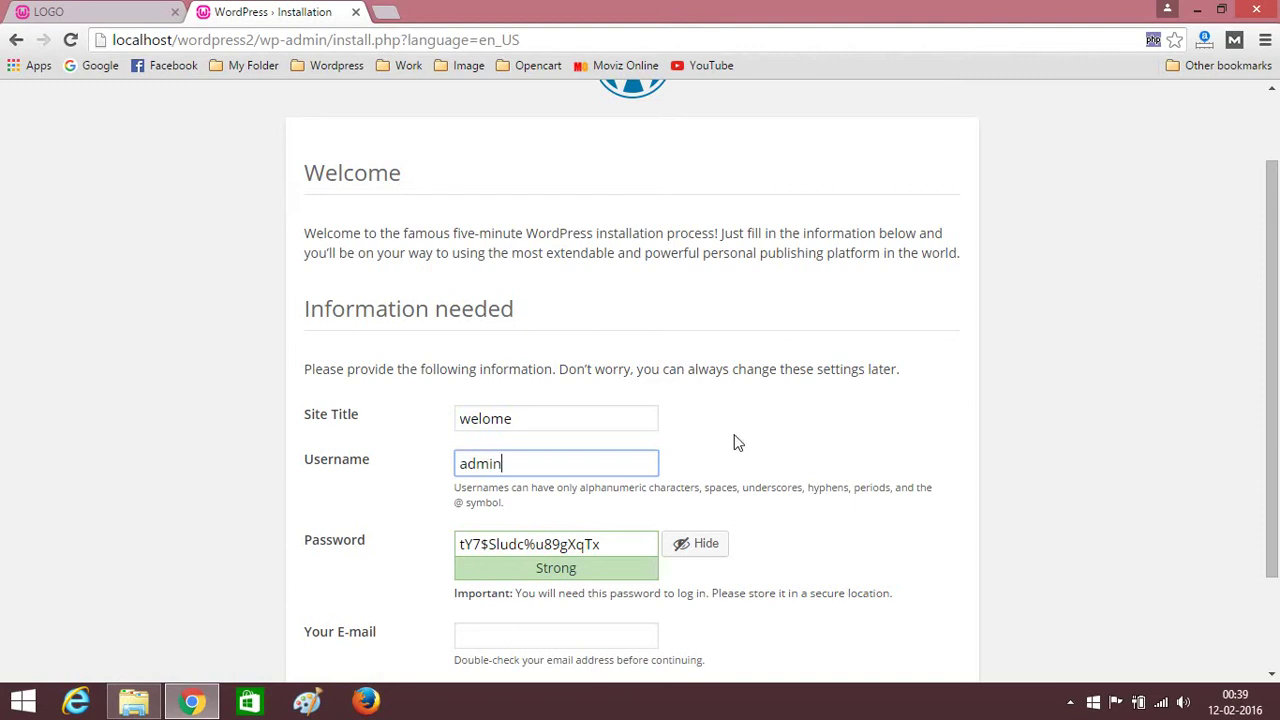
click(683, 545)
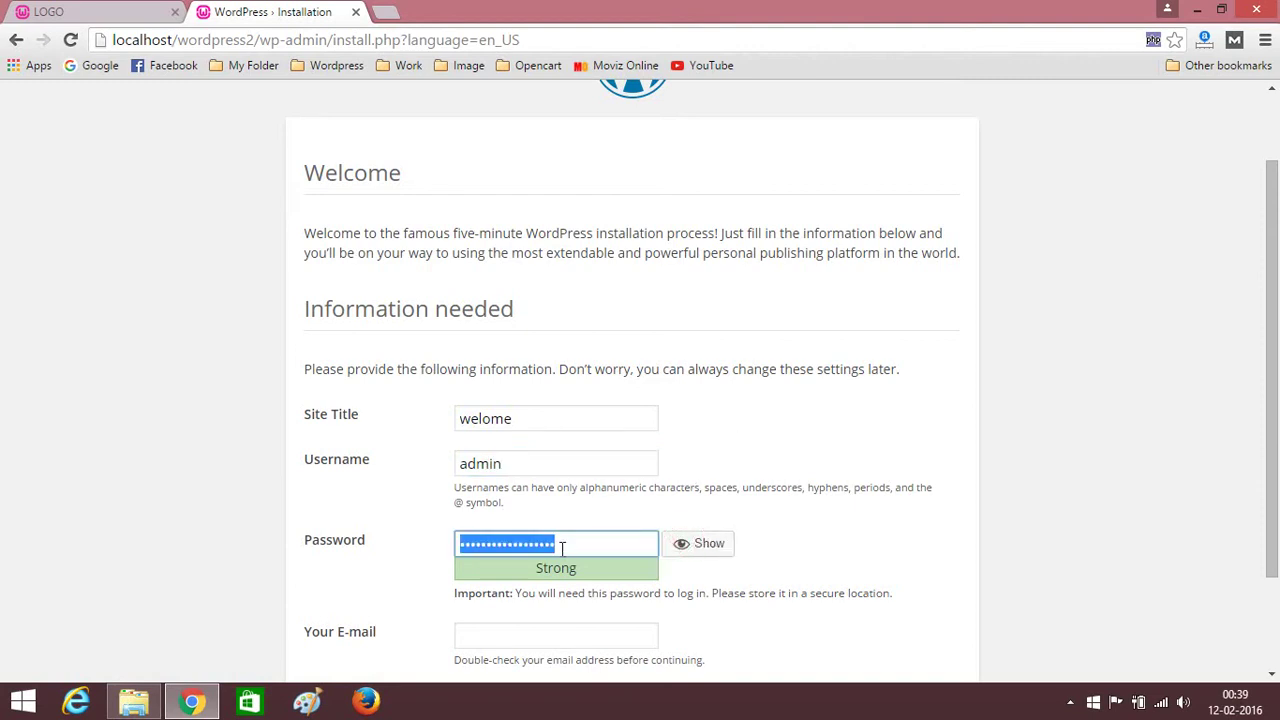
text(adm)
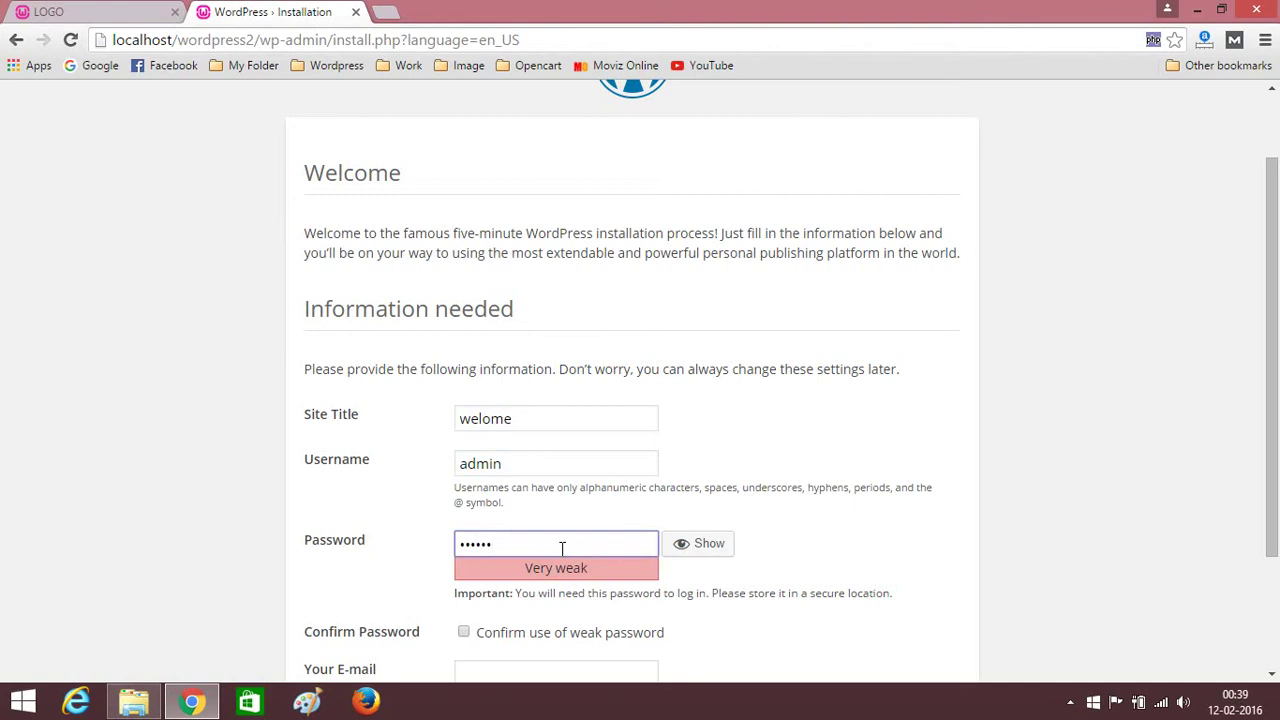
key(BackSpace)
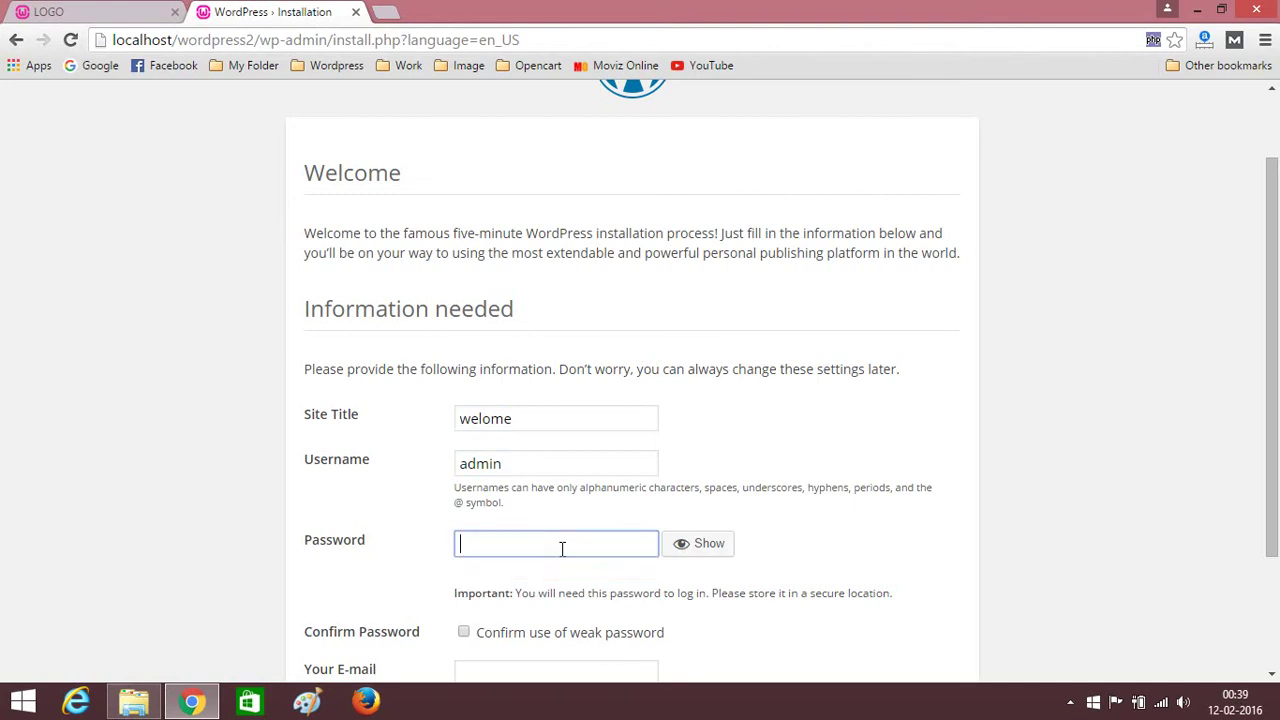
text(a)
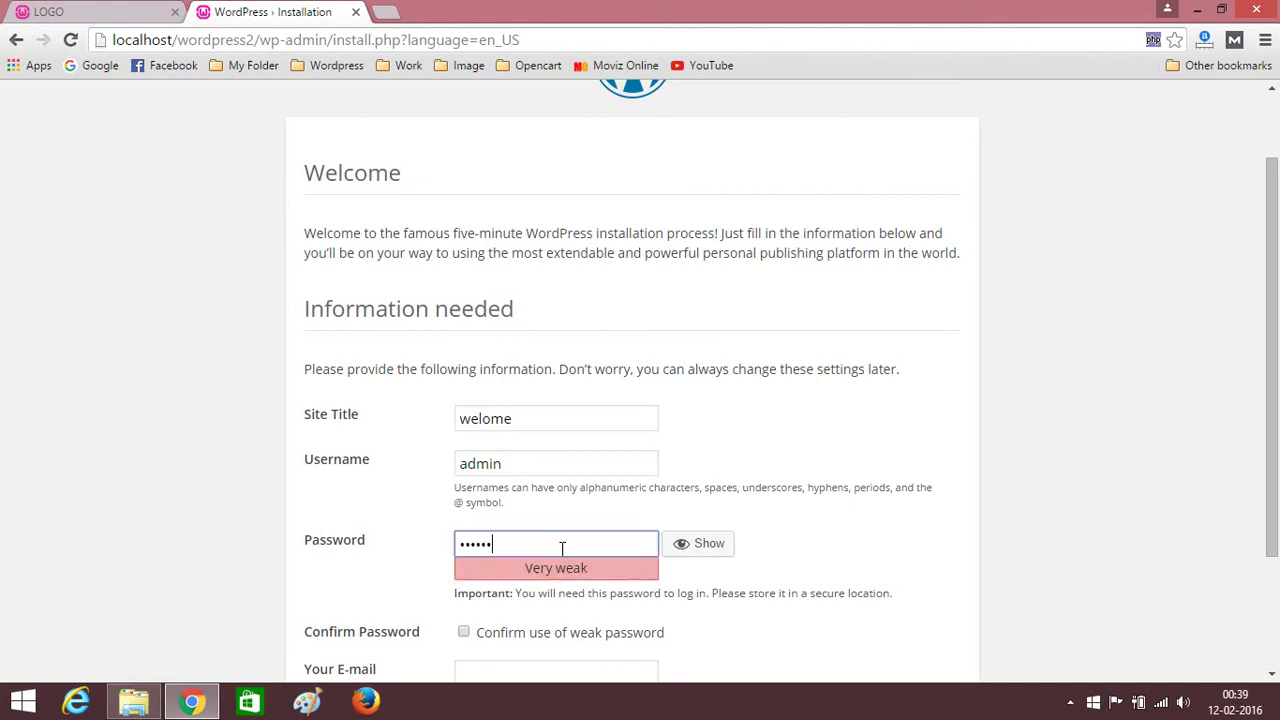
drag(1272, 369, 1276, 480)
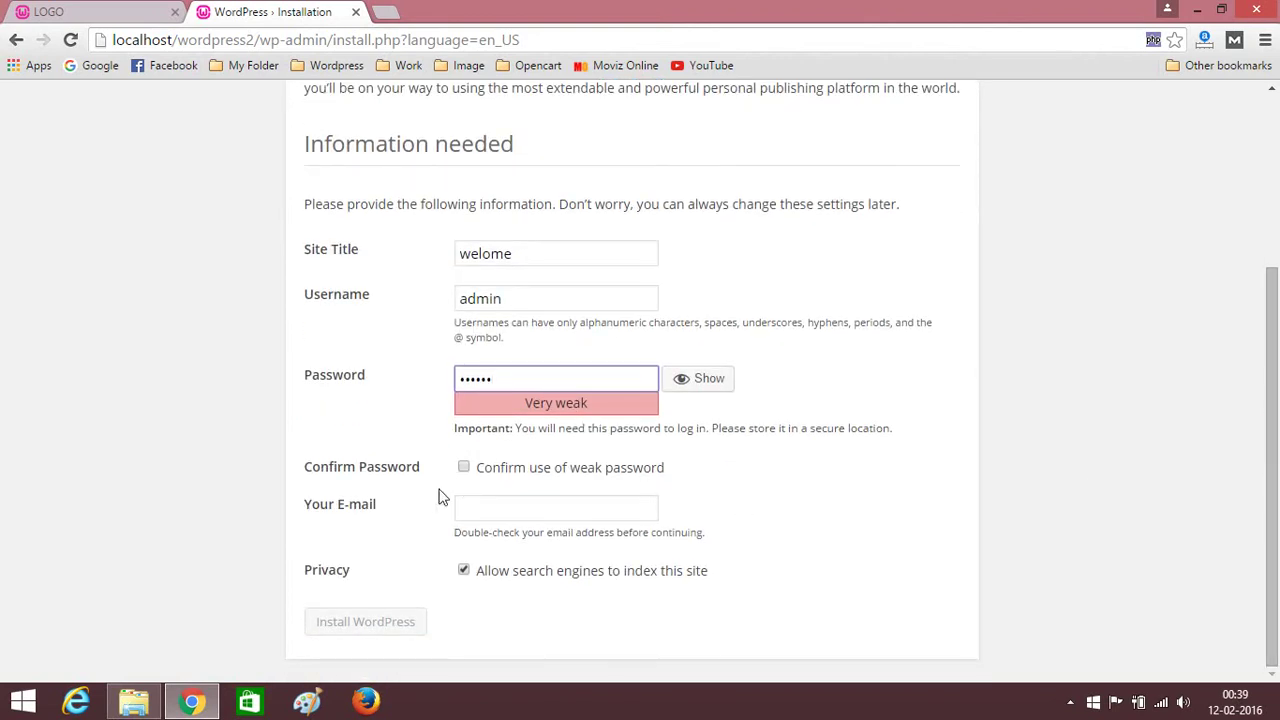
Confirm the weak password, fill in the admin e-mail, and install WordPress.
click(463, 470)
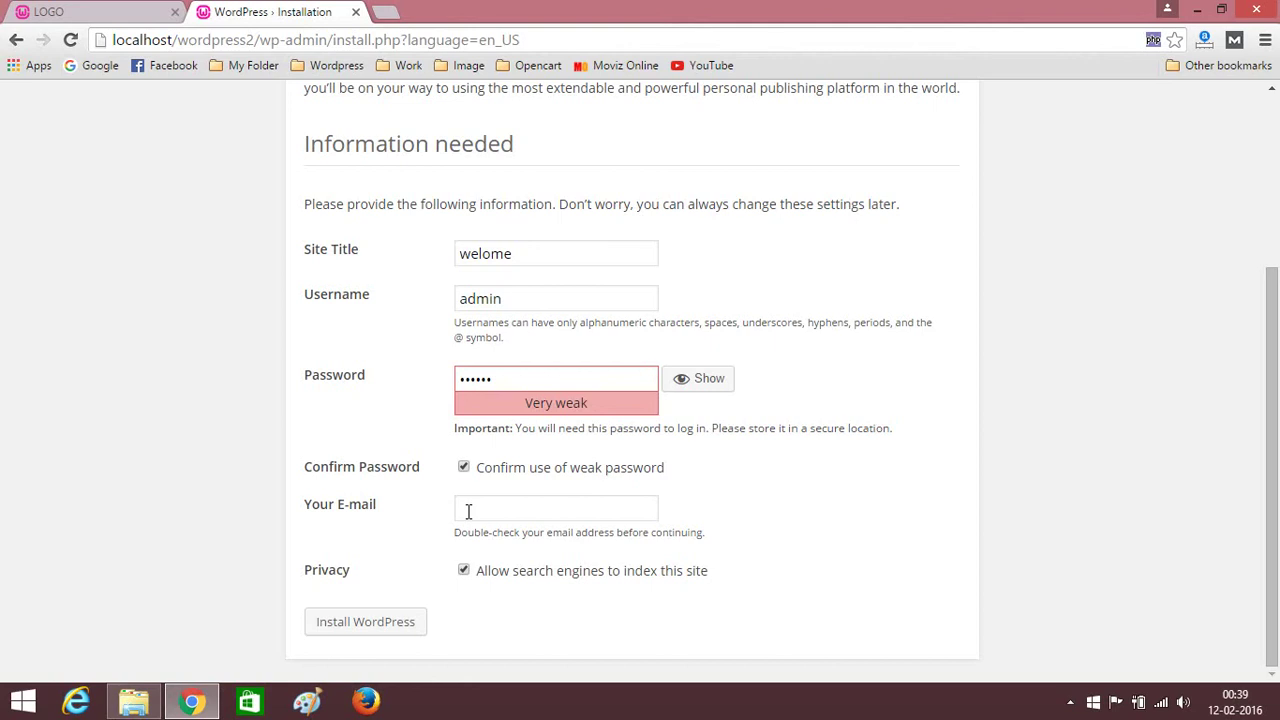
click(468, 511)
text(he)
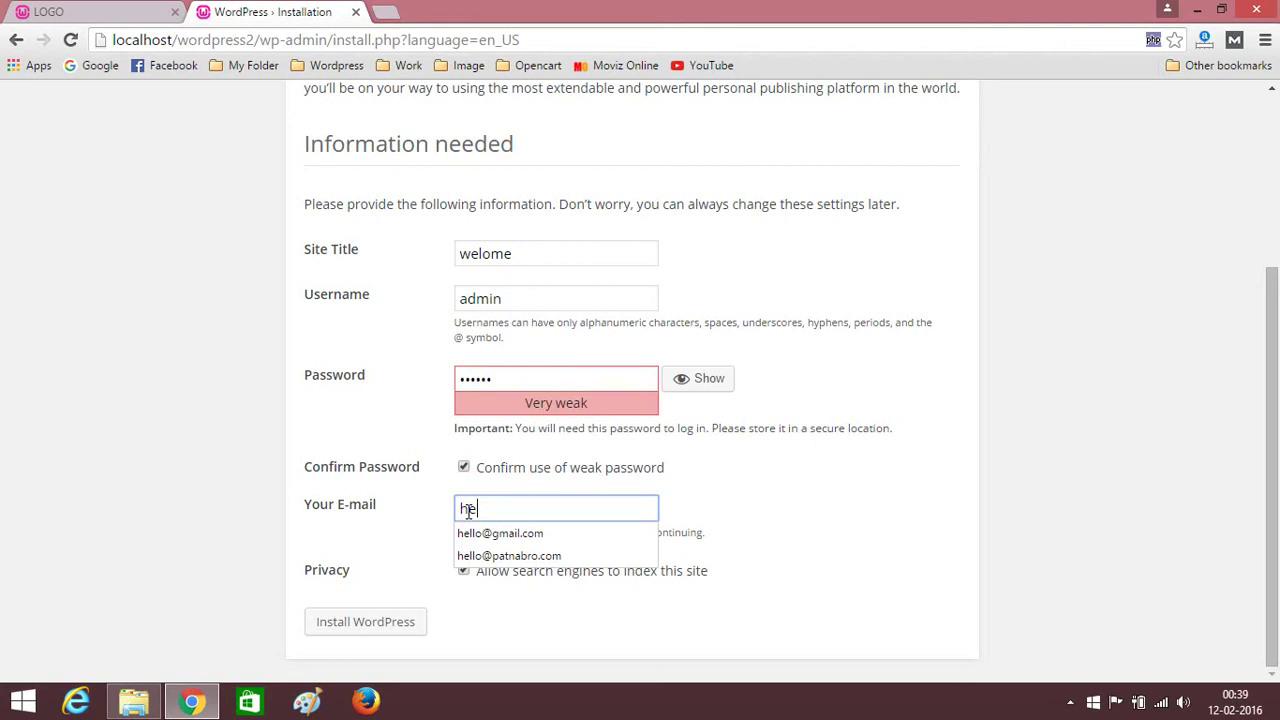
click(480, 534)
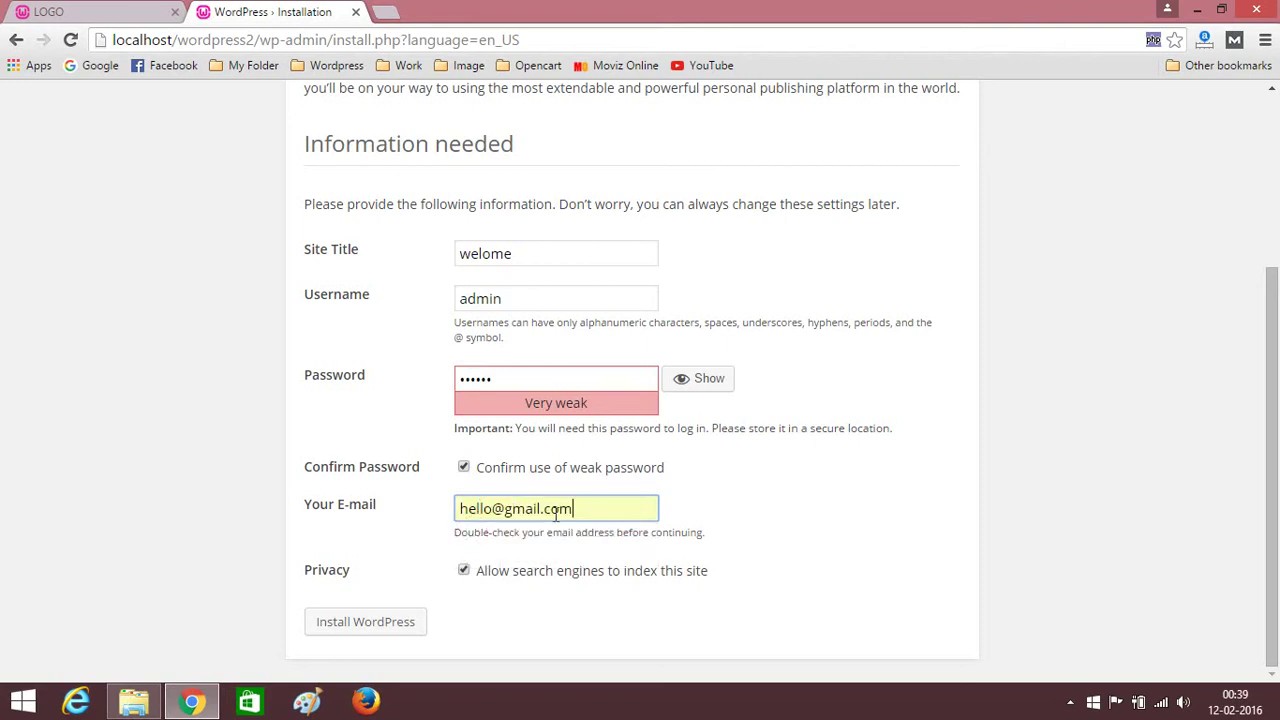
click(366, 630)
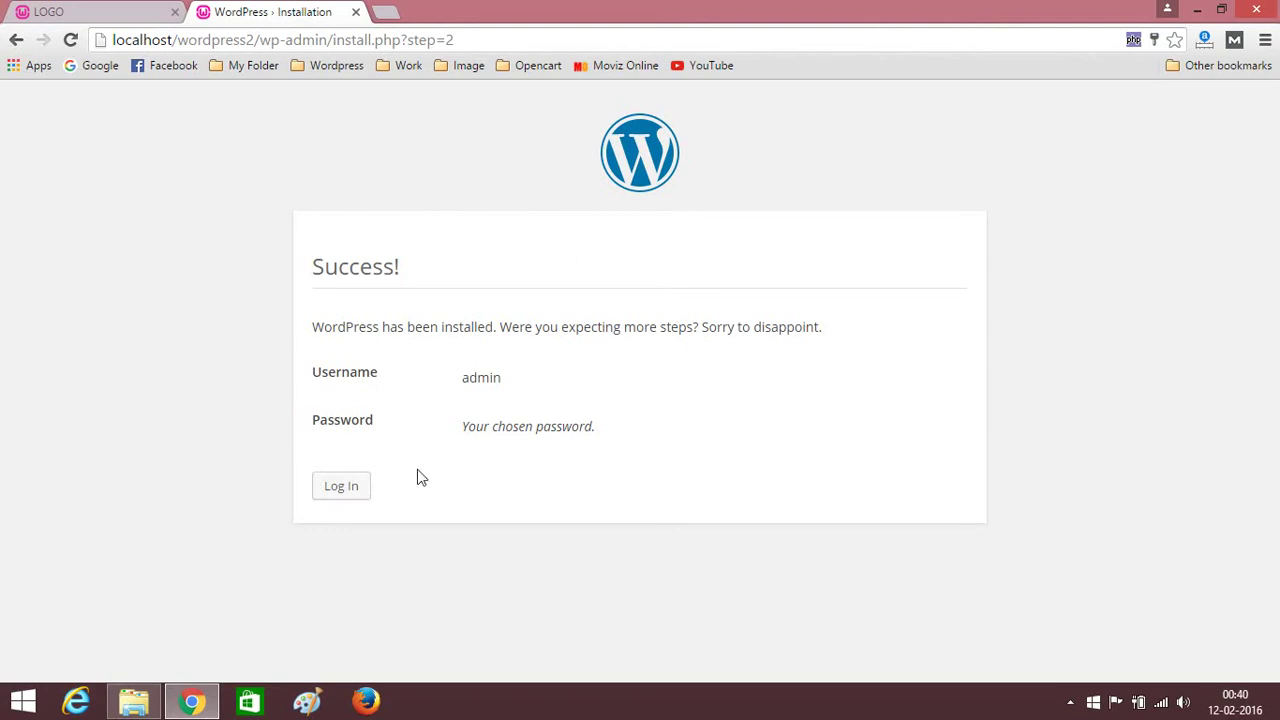
Log in to the new welome site with the admin username and password.
click(336, 494)
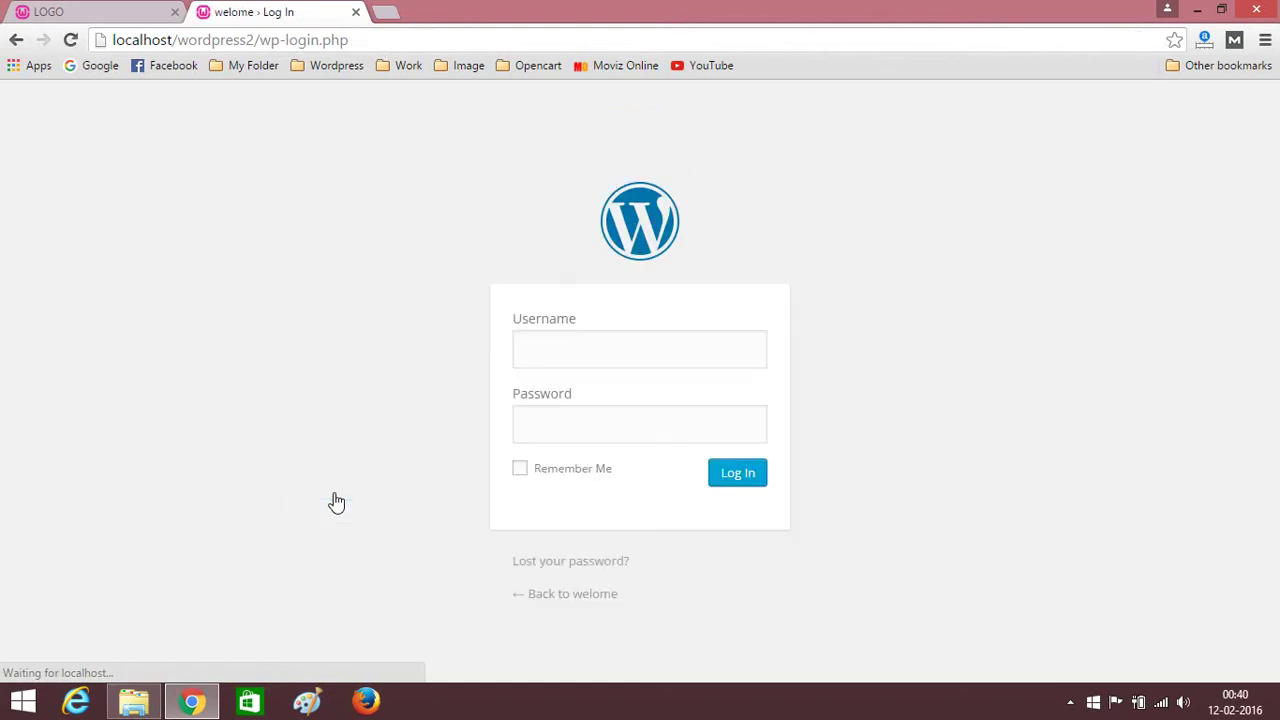
text(admin)
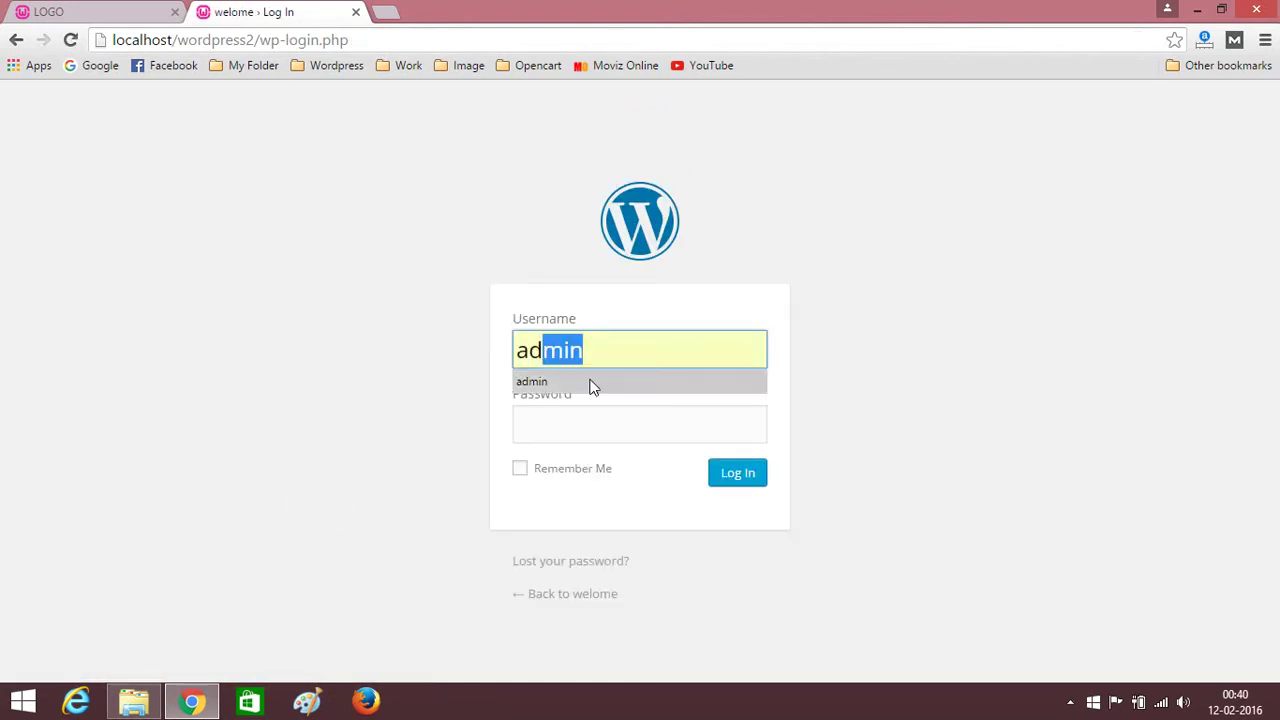
click(591, 383)
click(591, 424)
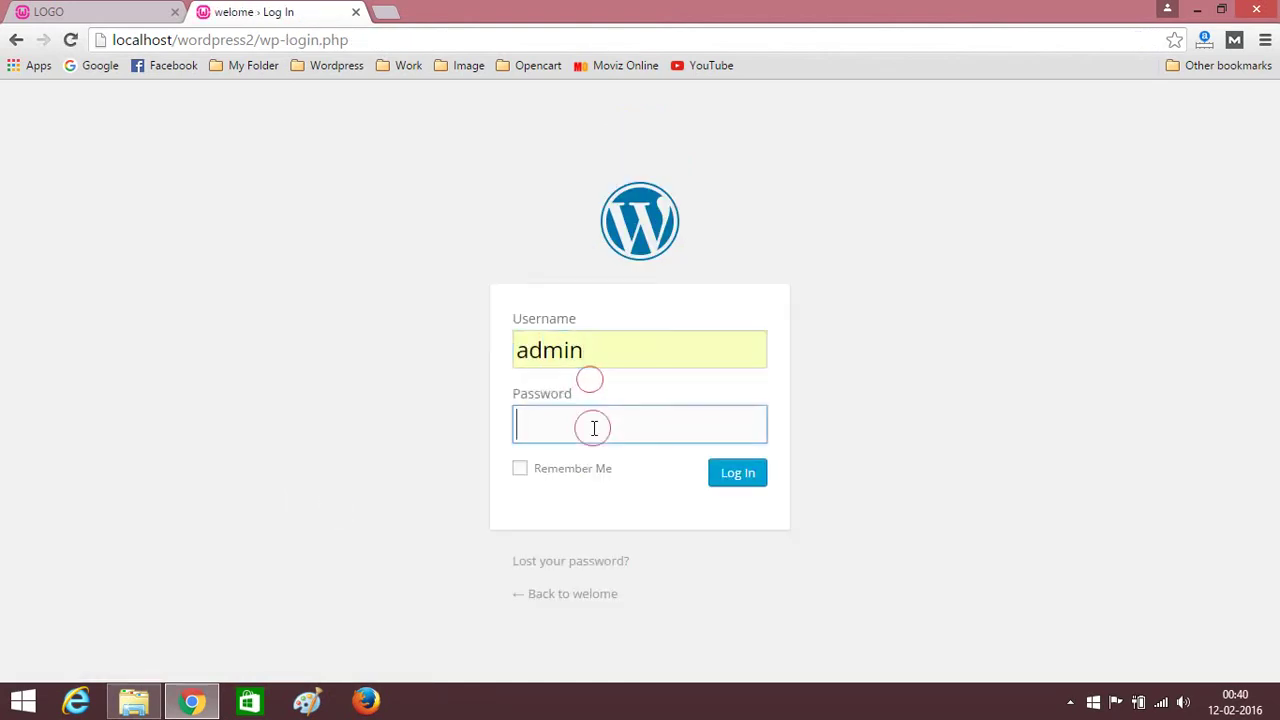
text(admin1)
key(Return)
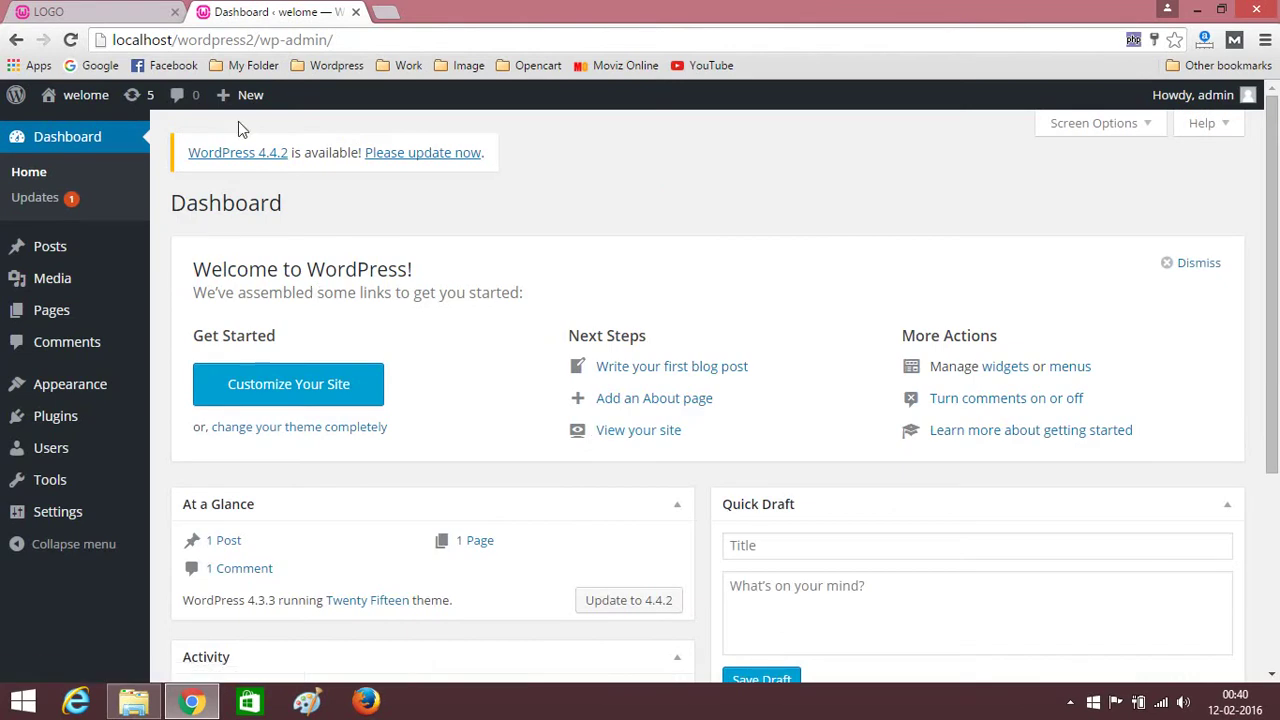
Open the live welome site in a new tab and scroll through its front page.
mouse_move(84, 105)
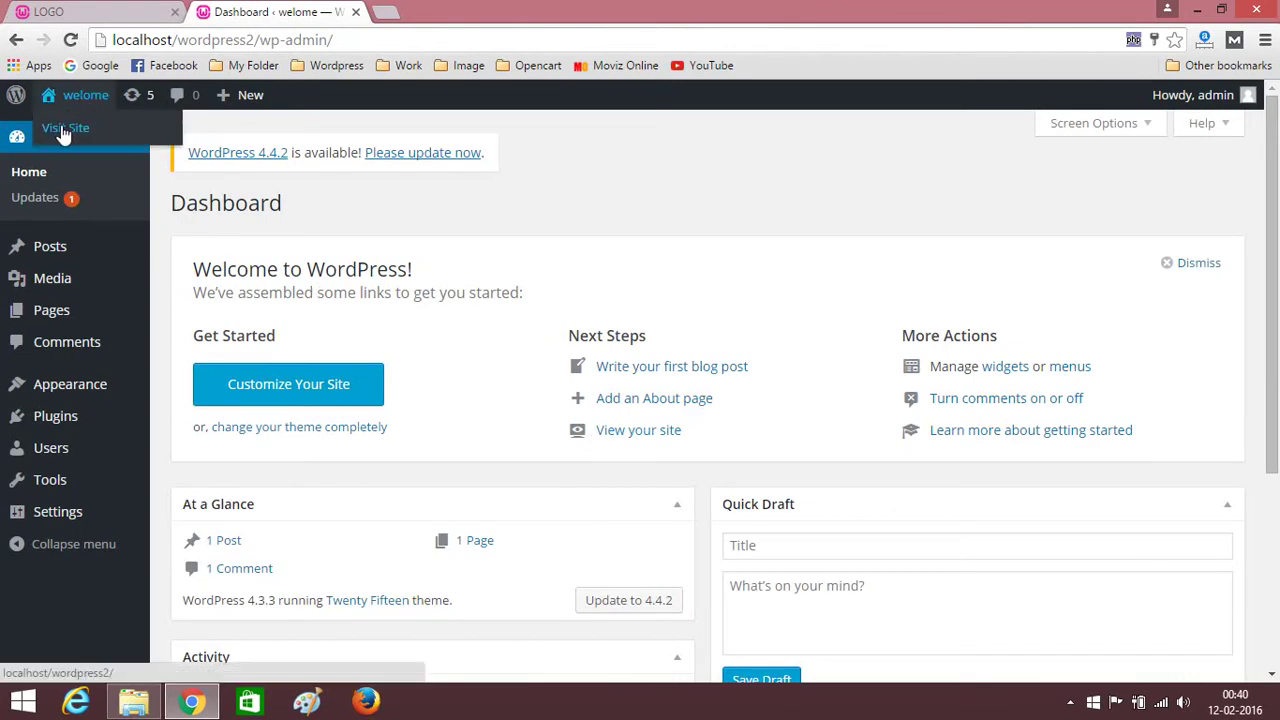
right_click(62, 133)
click(97, 137)
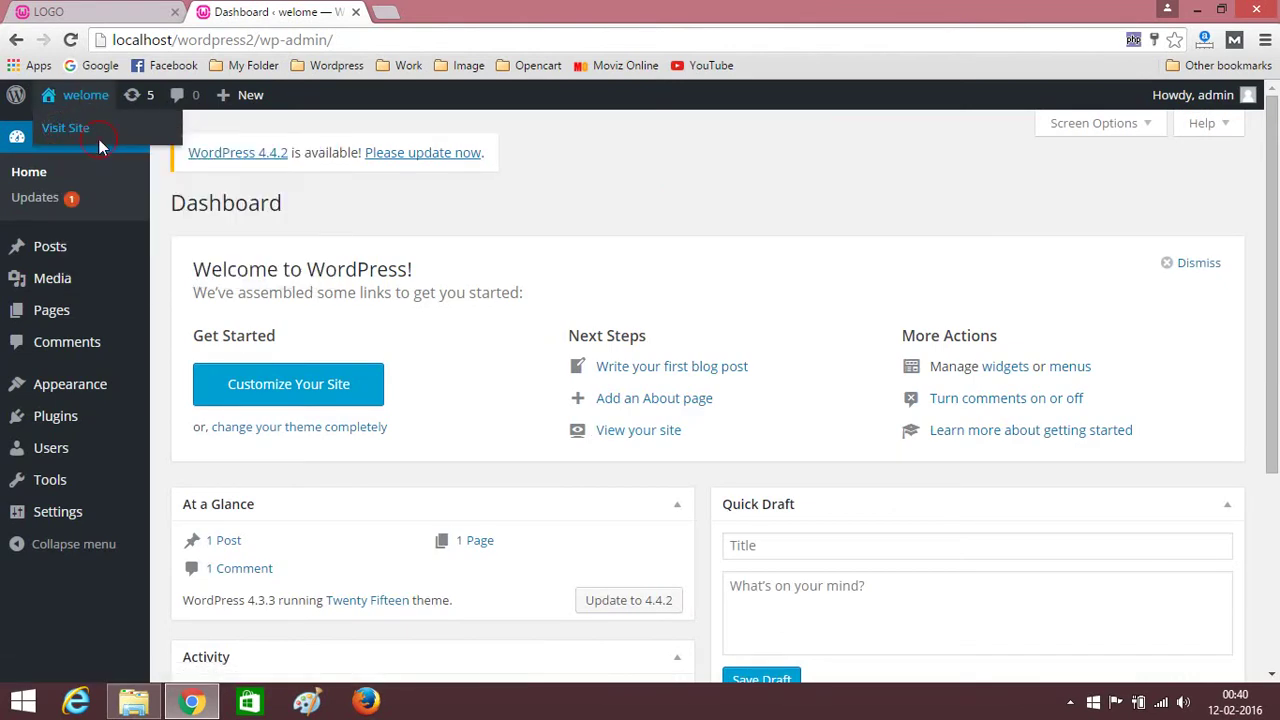
click(449, 11)
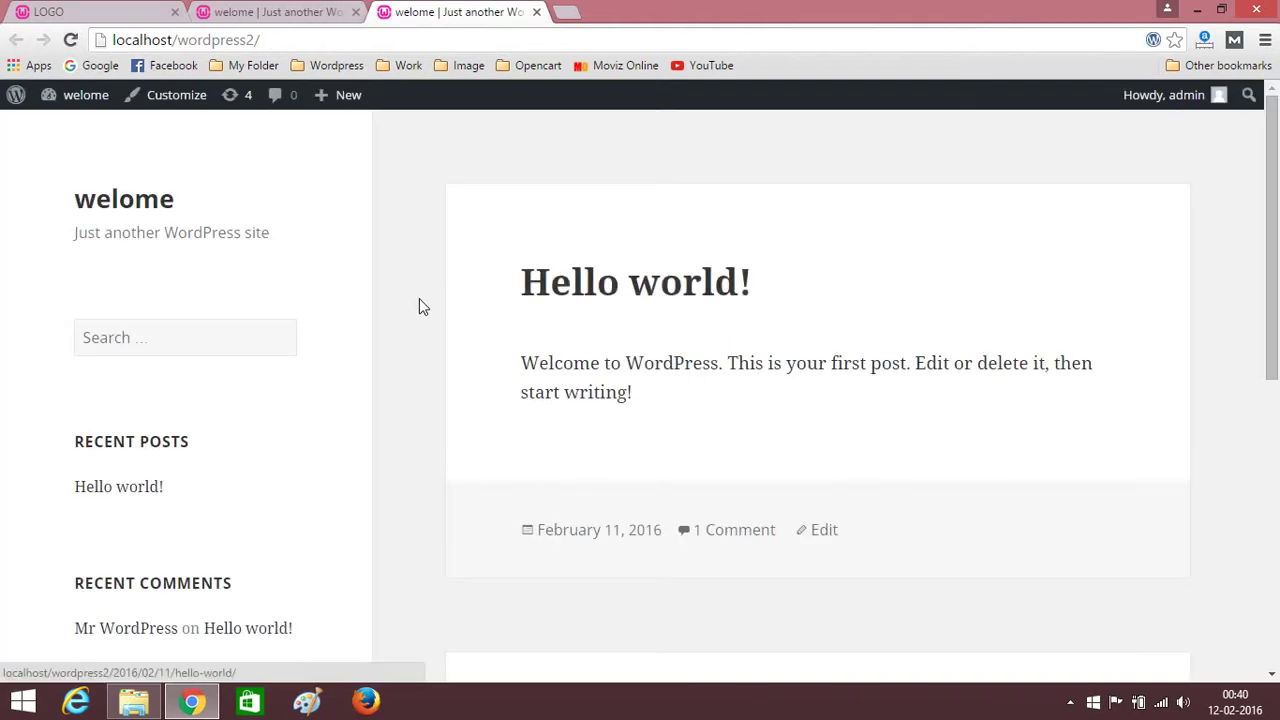
scroll(435, 288, down, 5)
scroll(431, 306, up, 5)
scroll(431, 311, down, 5)
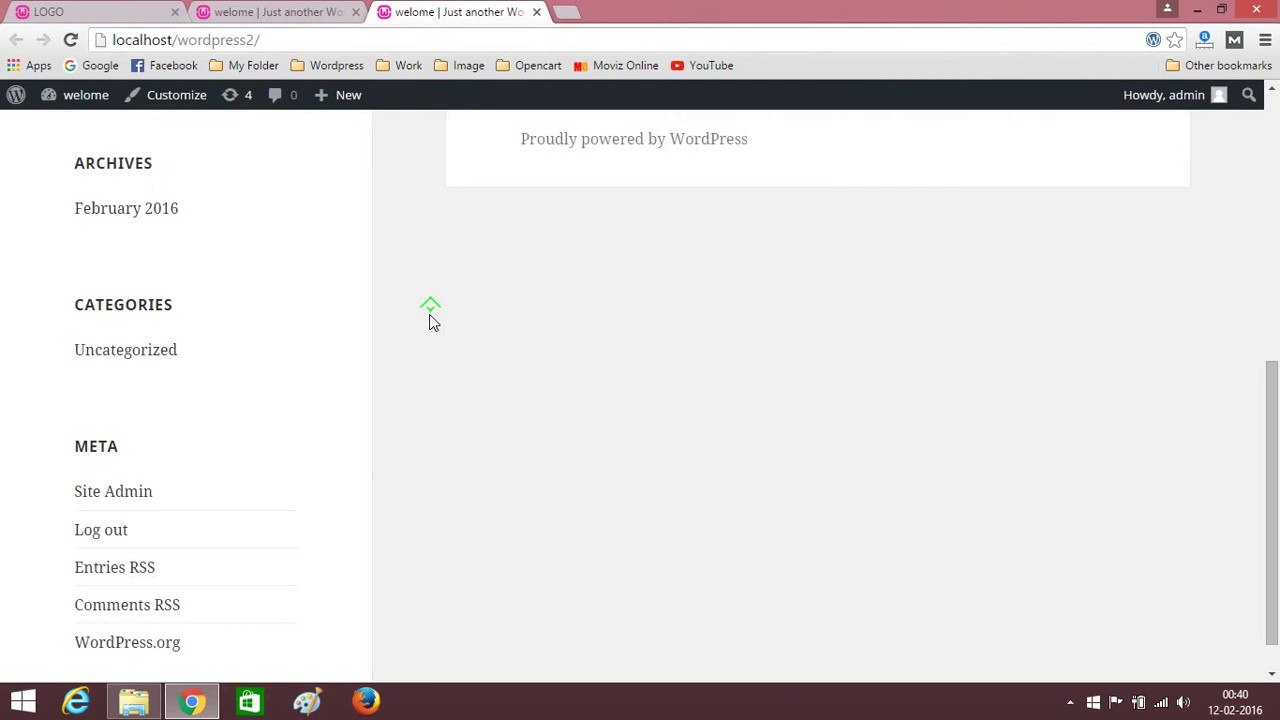
scroll(431, 318, up, 5)
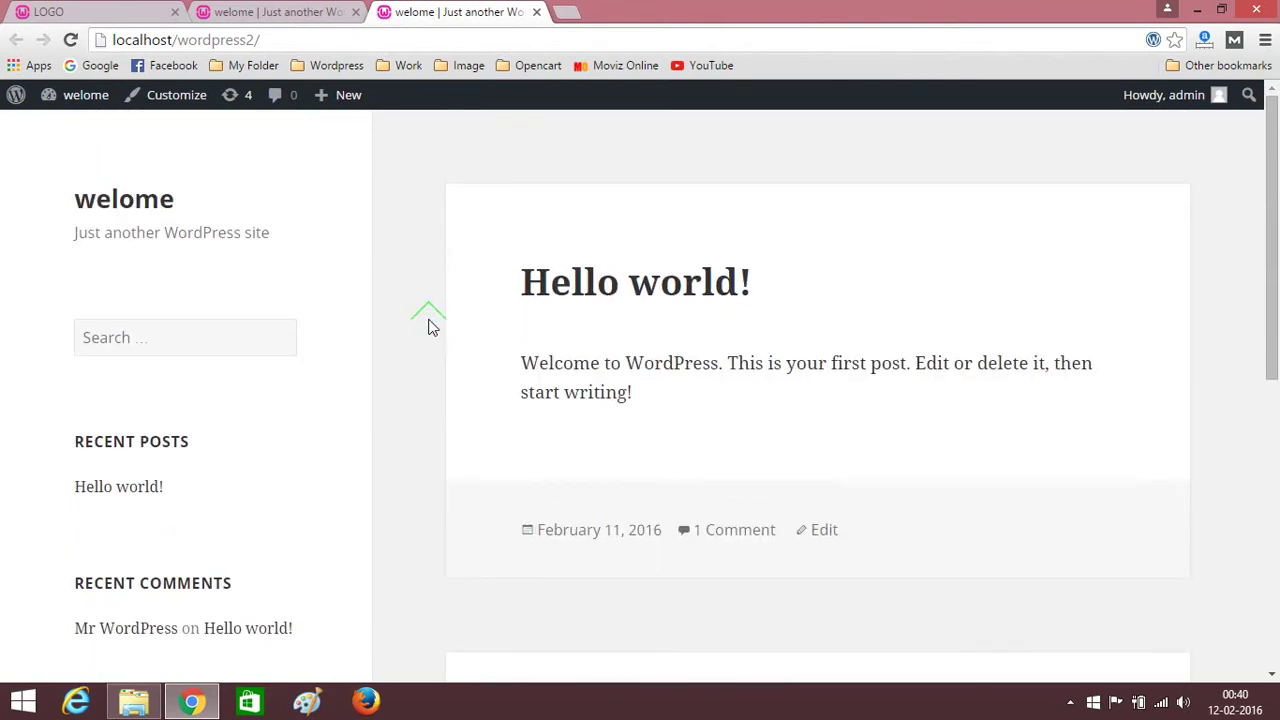
scroll(431, 322, down, 4)
scroll(431, 327, down, 1)
scroll(431, 326, up, 5)
Return to the admin tab, open the Dashboard from the site-name menu, then the Plugins list.
click(300, 10)
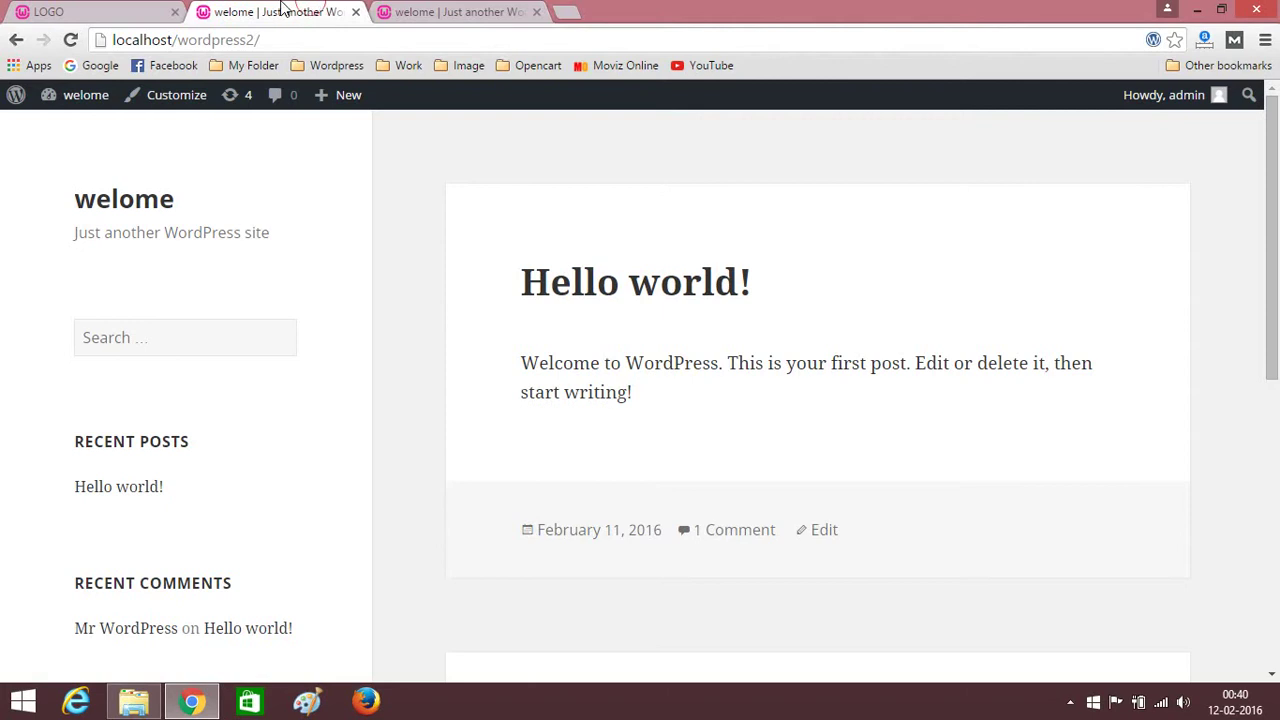
click(393, 8)
click(300, 10)
click(423, 10)
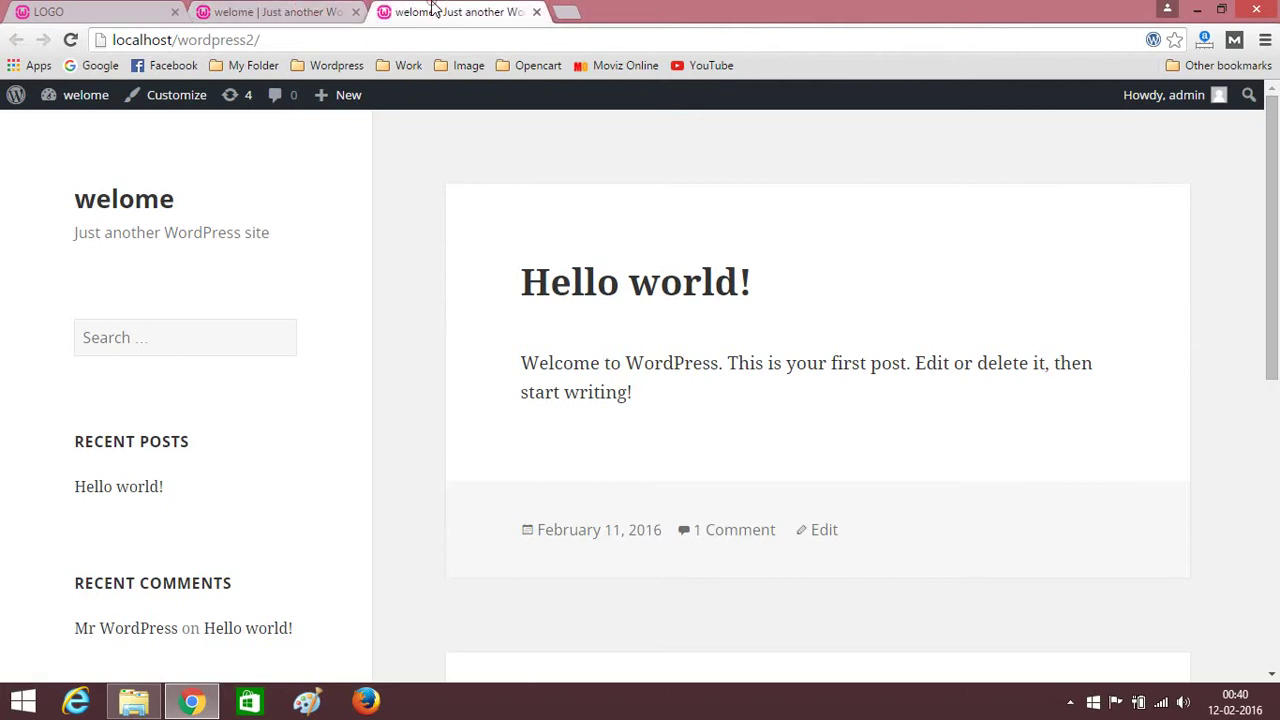
click(249, 8)
mouse_move(84, 97)
click(63, 134)
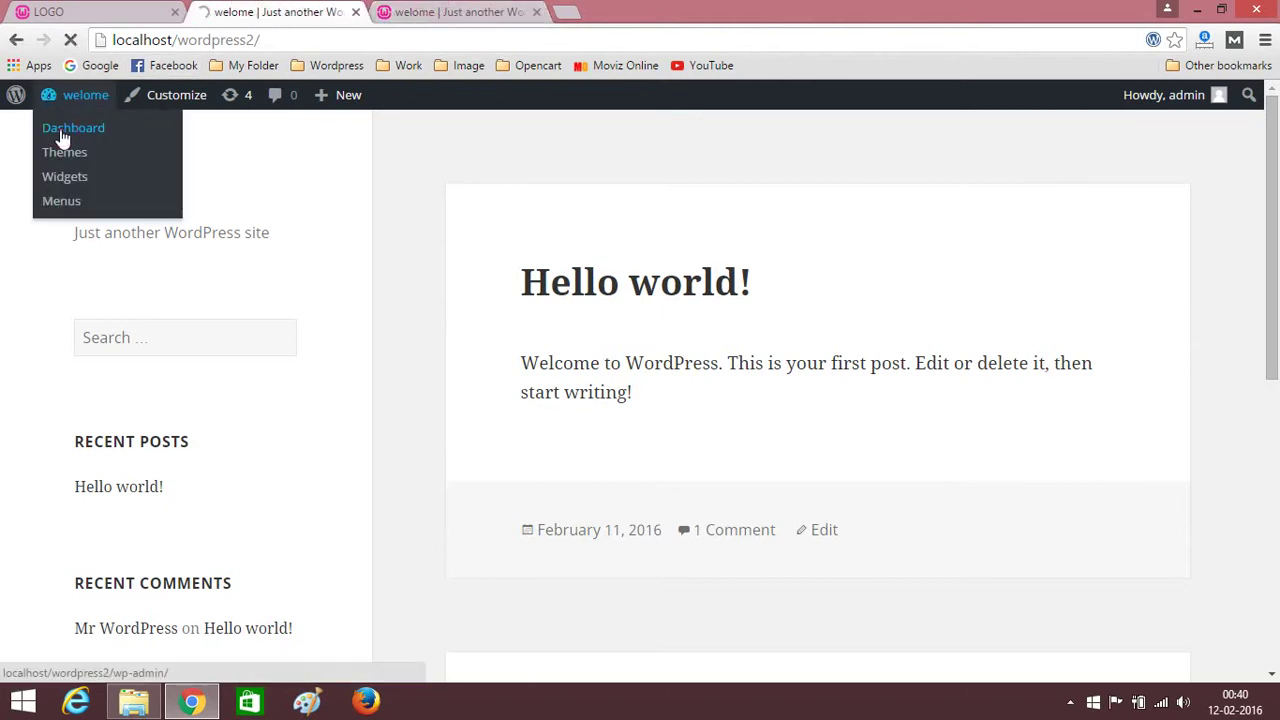
scroll(689, 241, down, 4)
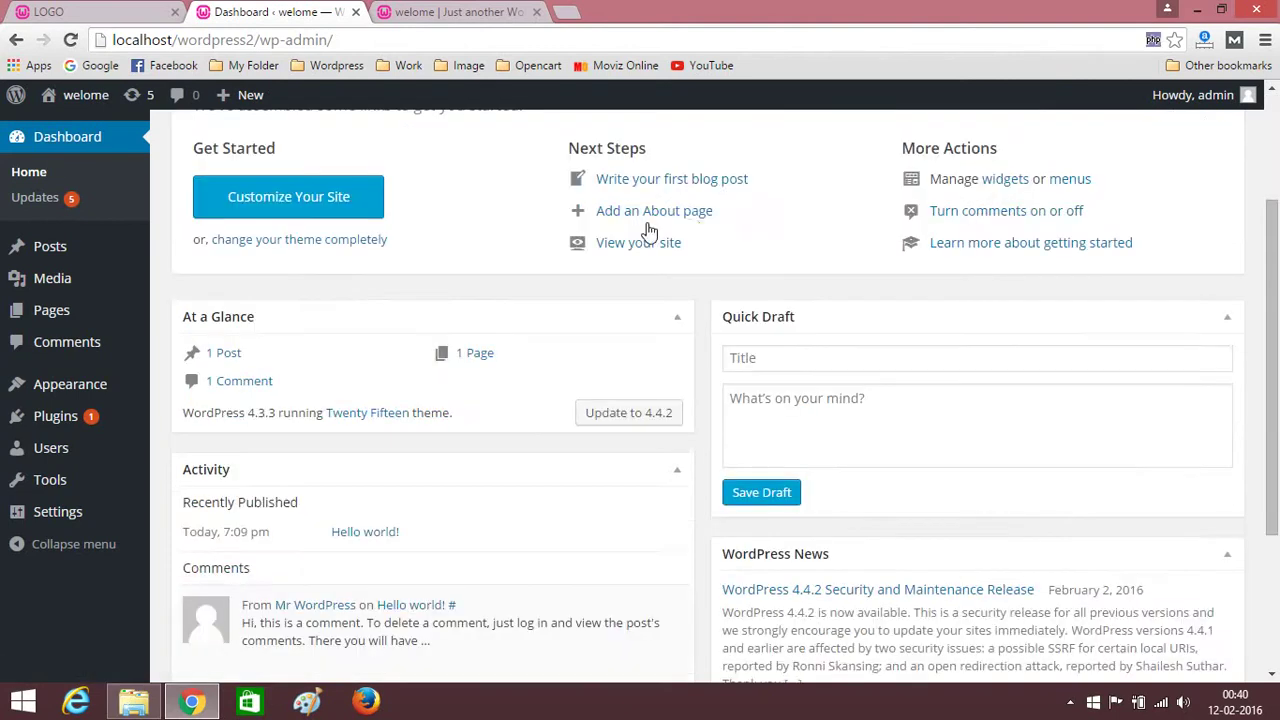
scroll(320, 337, up, 4)
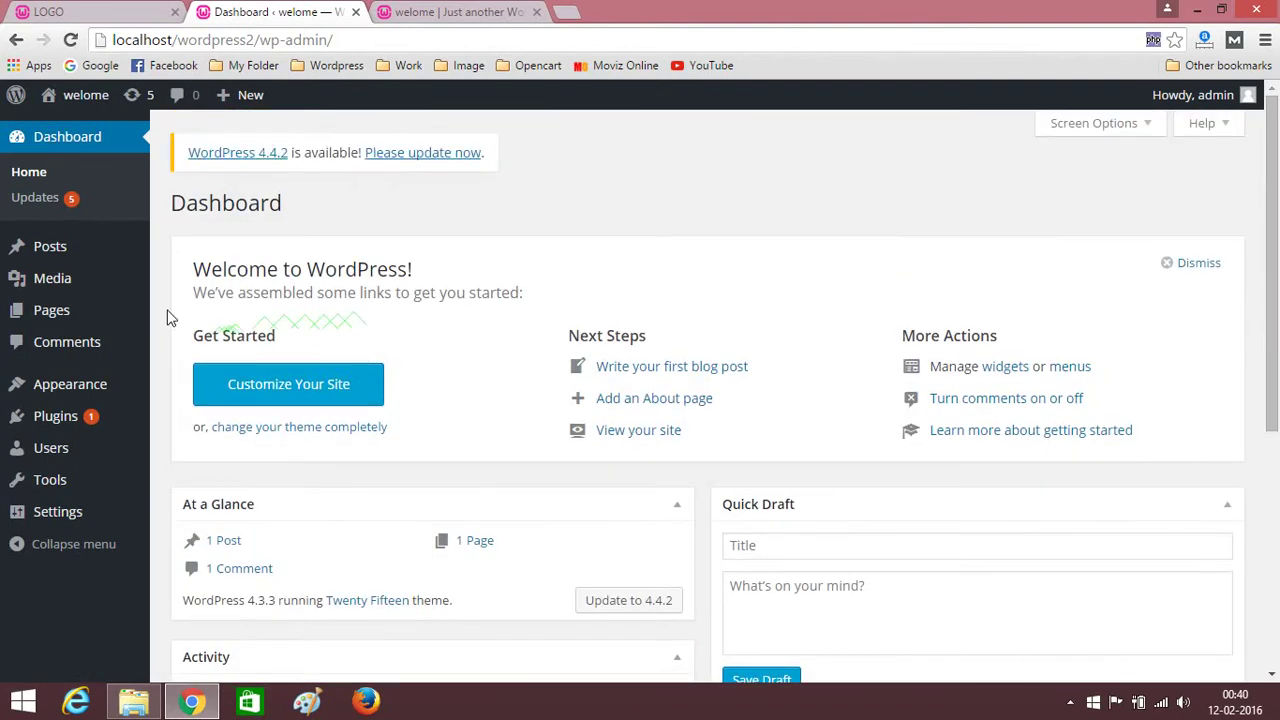
scroll(161, 303, down, 3)
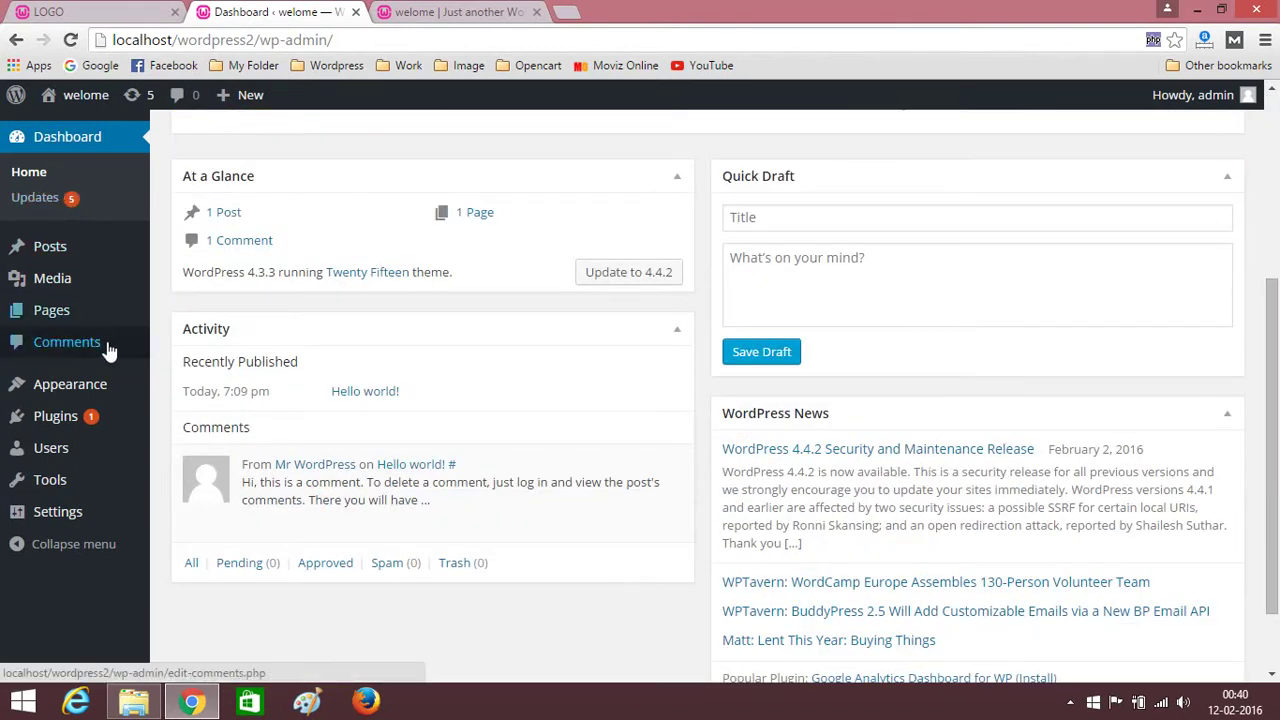
click(39, 426)
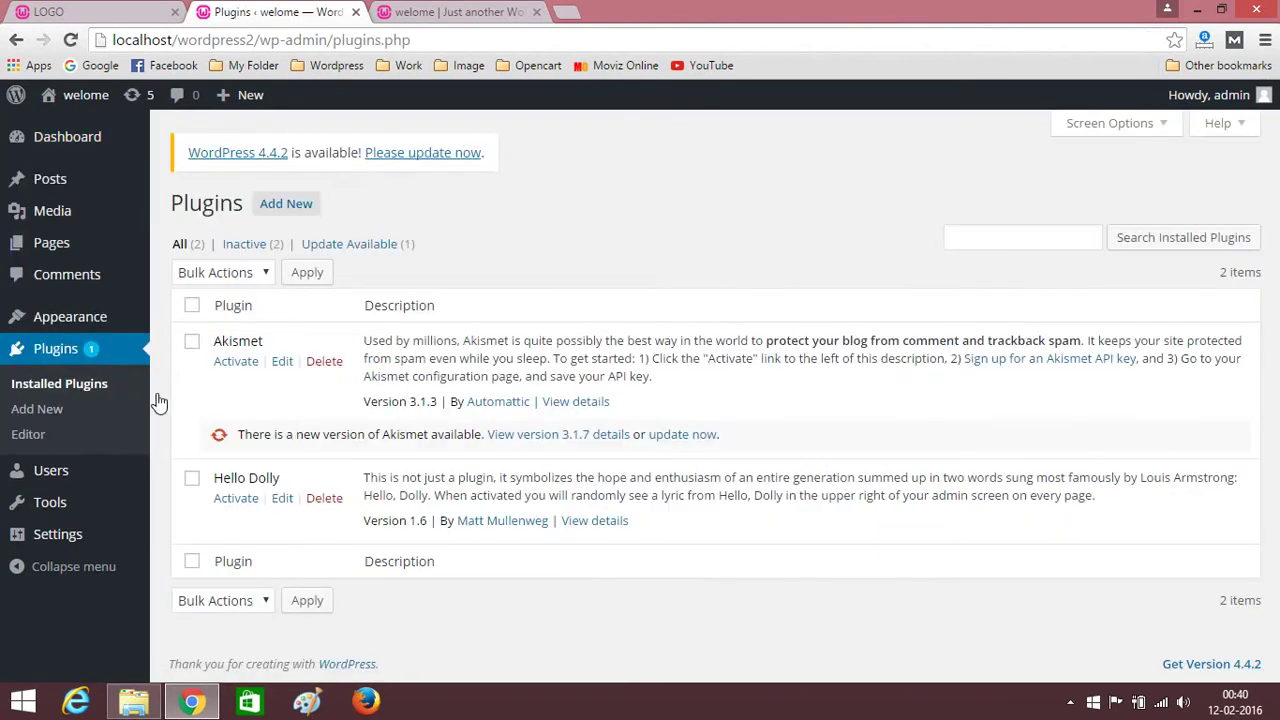
Delete Akismet and then Hello Dolly, confirming the file deletion for each.
click(326, 366)
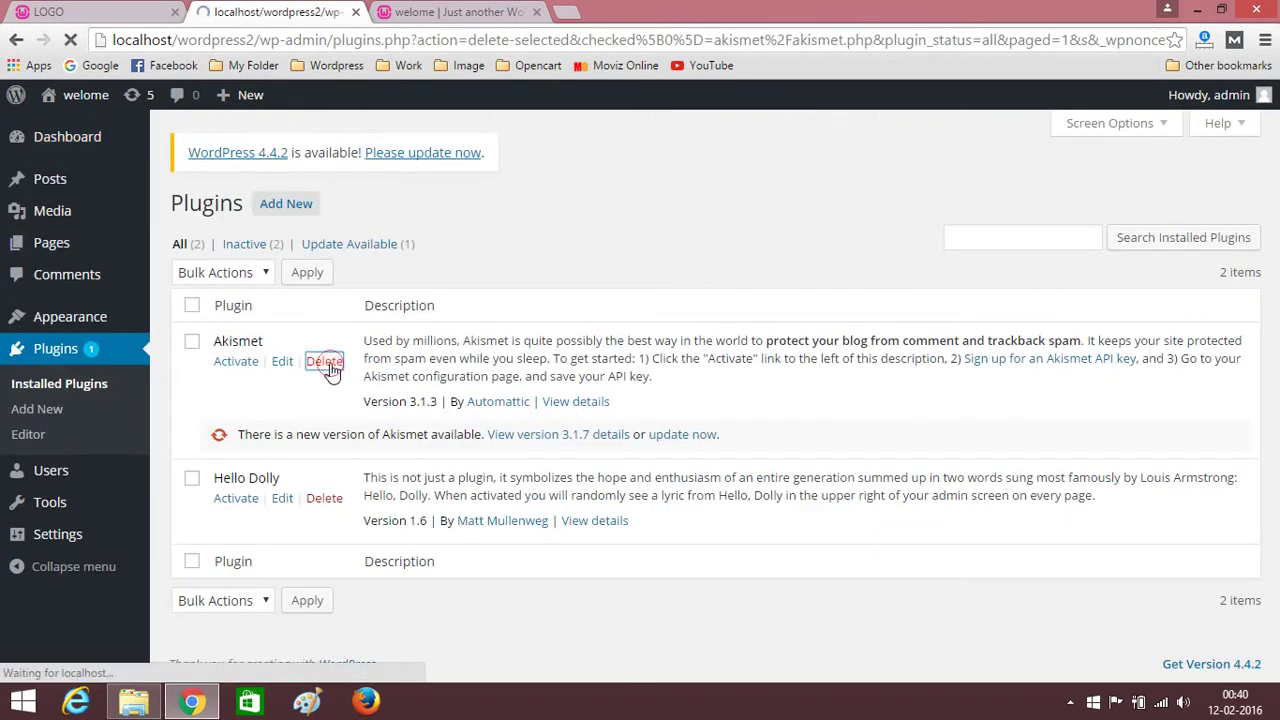
click(298, 342)
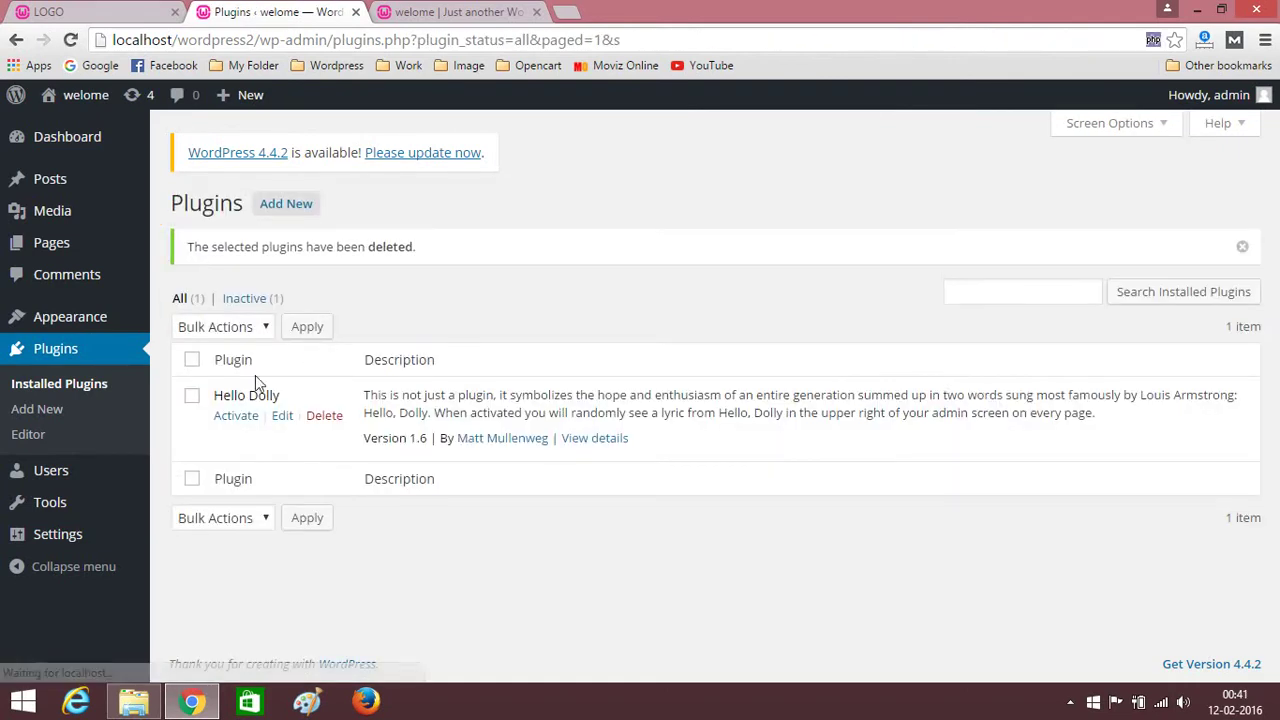
click(324, 416)
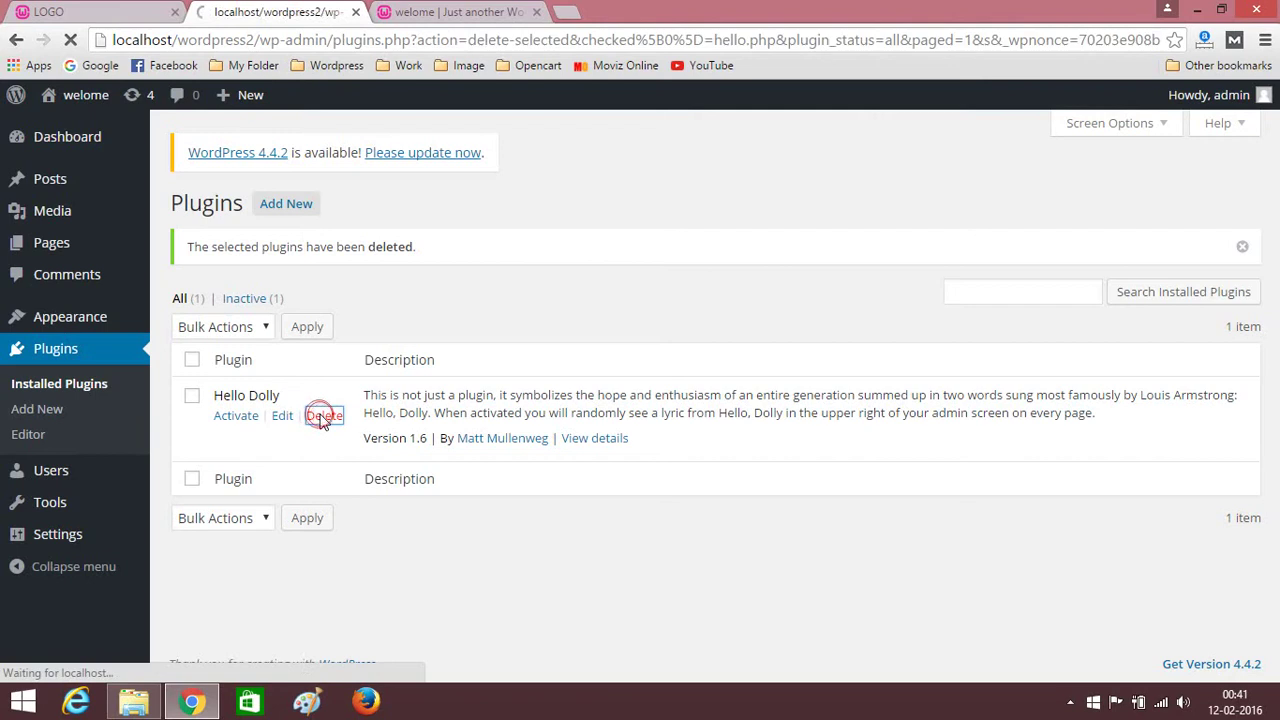
click(231, 345)
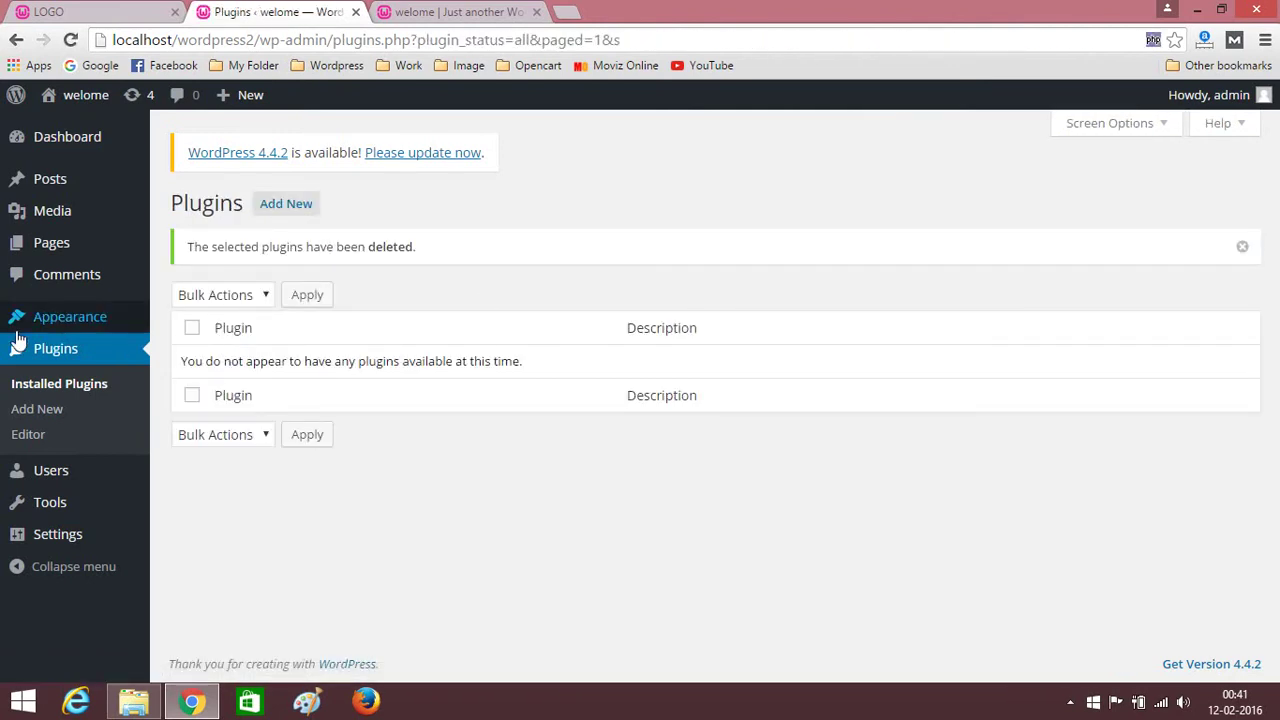
mouse_move(70, 318)
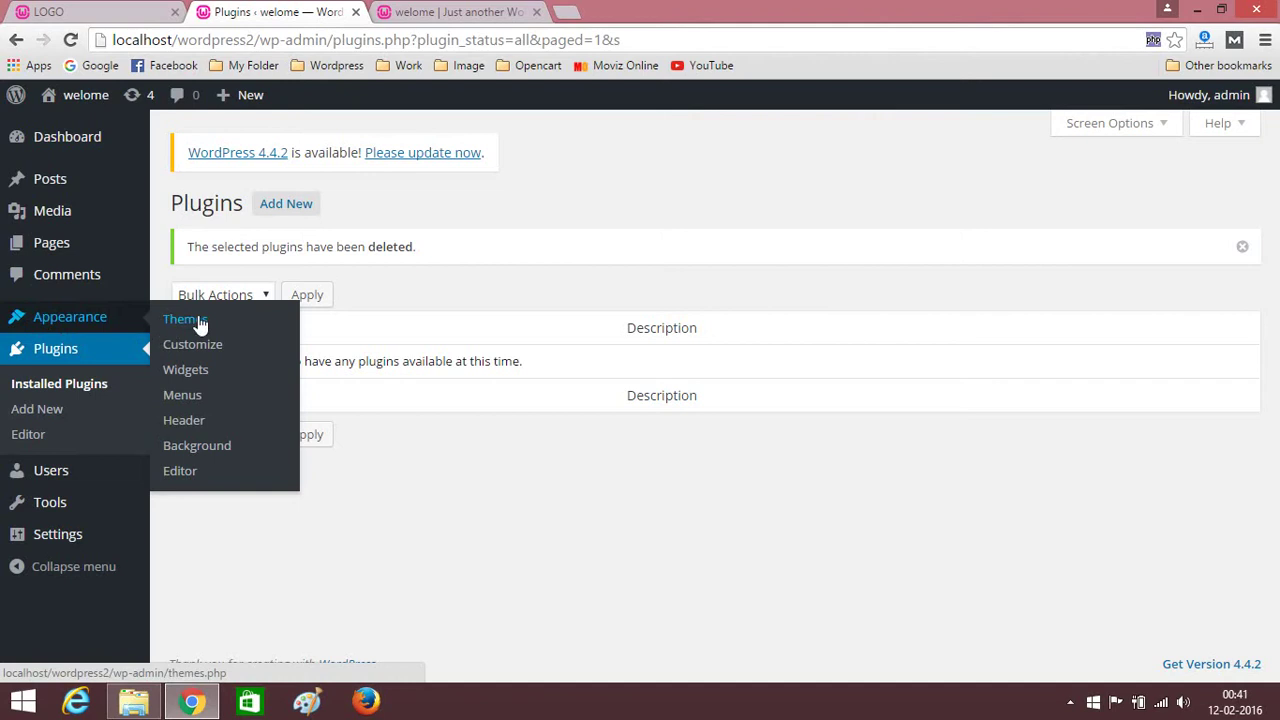
Search Appearance > Themes > Add New for 'Syd' and install the Sydney 1.23 theme.
click(168, 320)
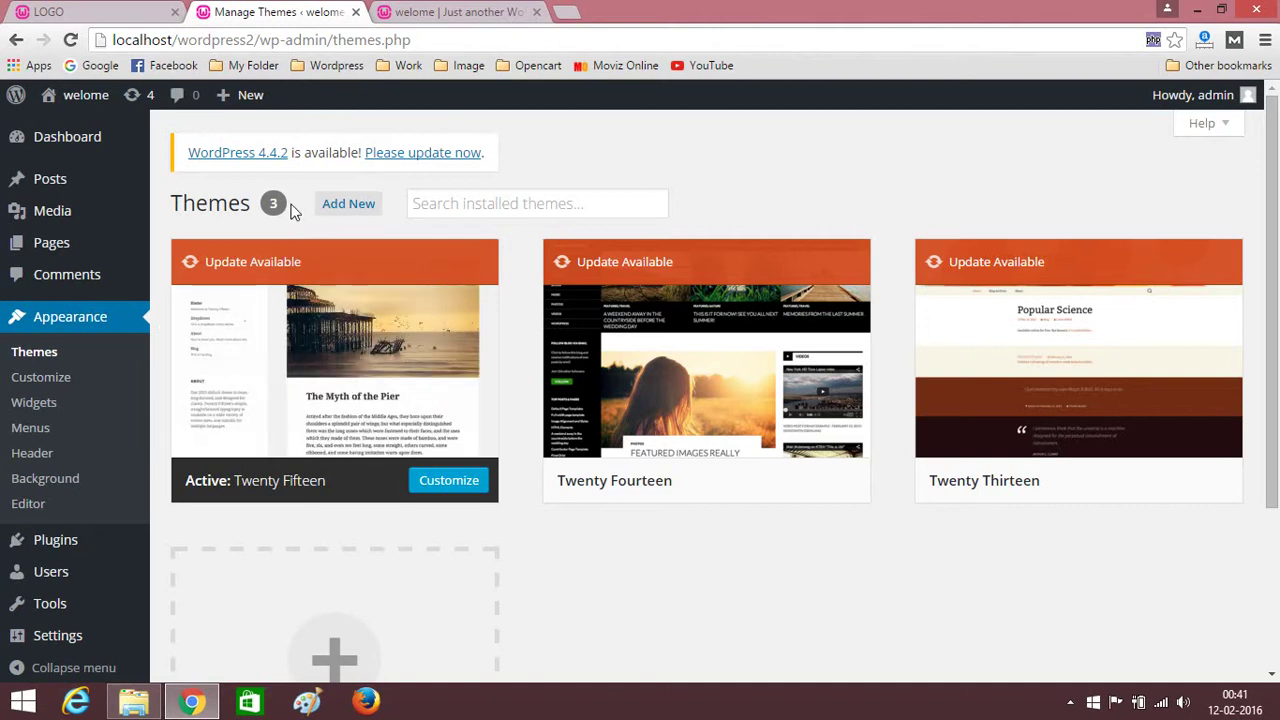
click(364, 207)
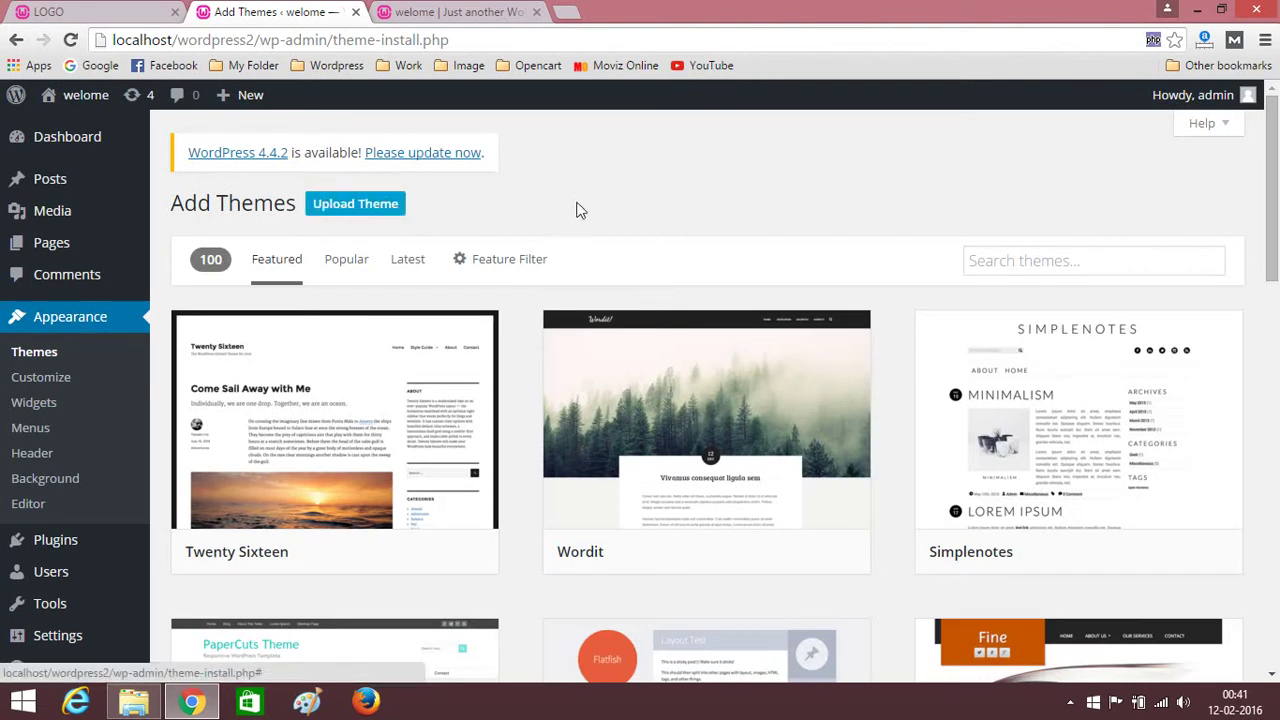
click(994, 264)
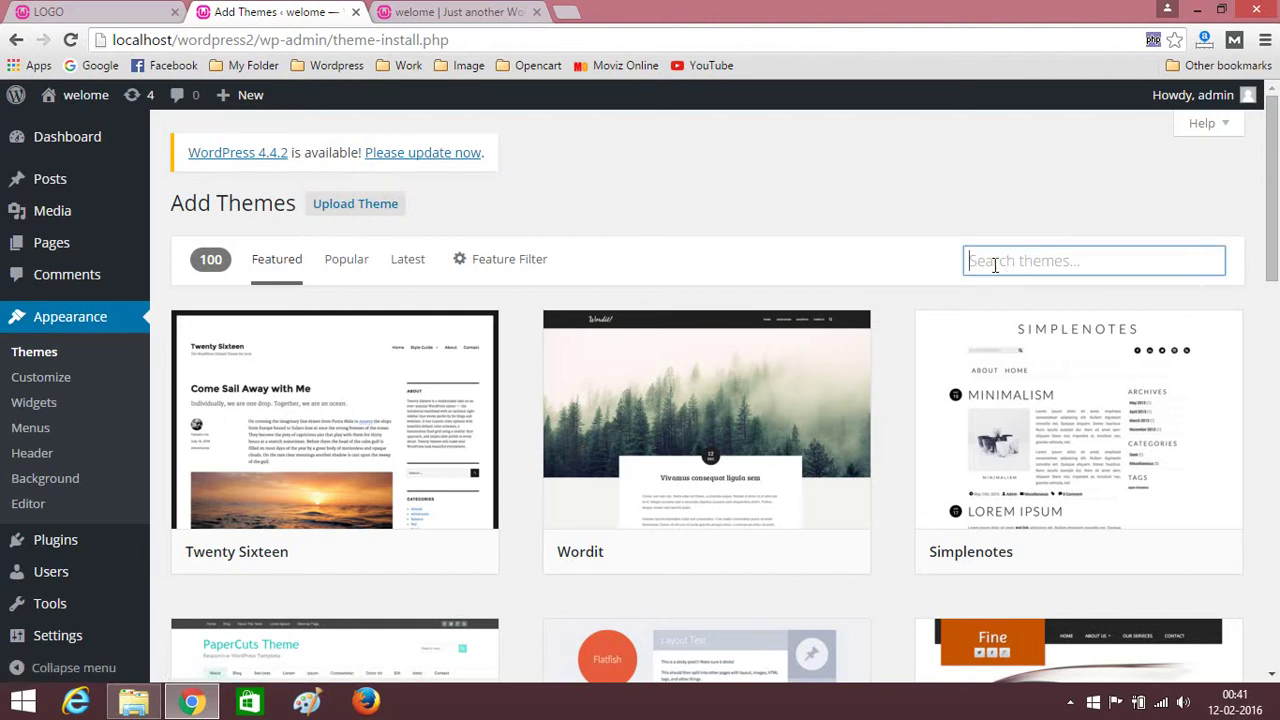
text(S)
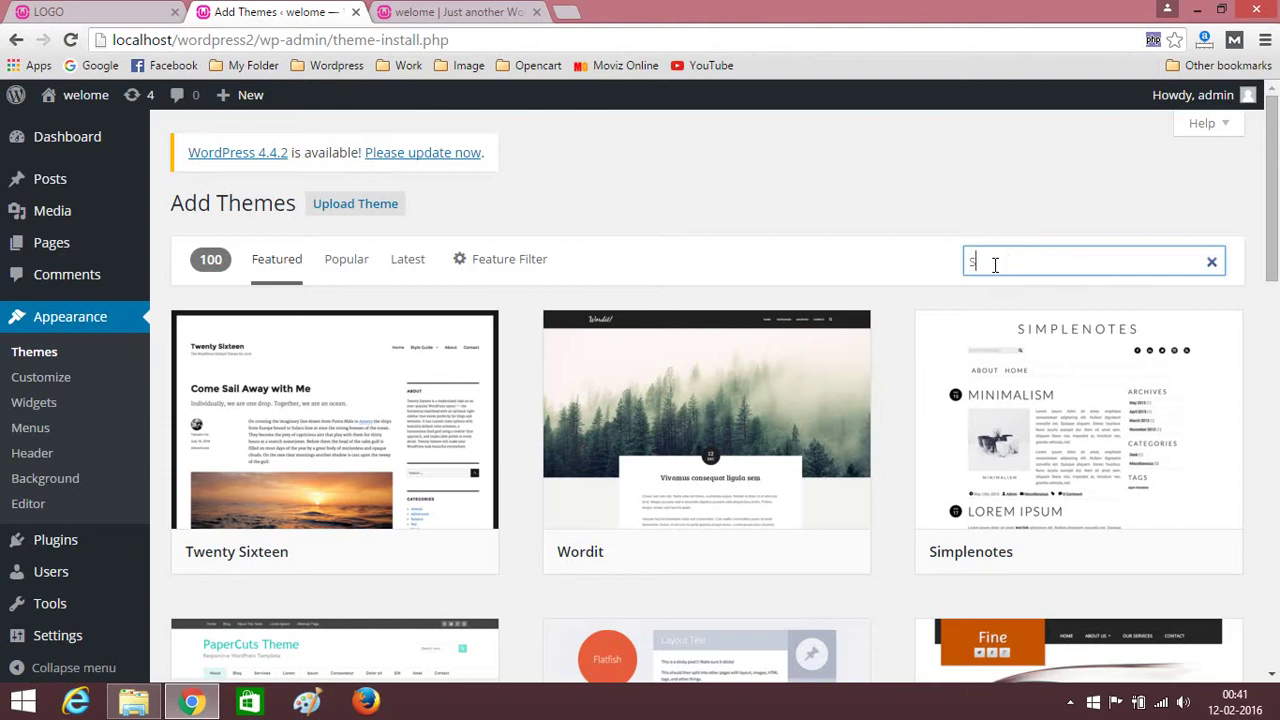
text(ydney)
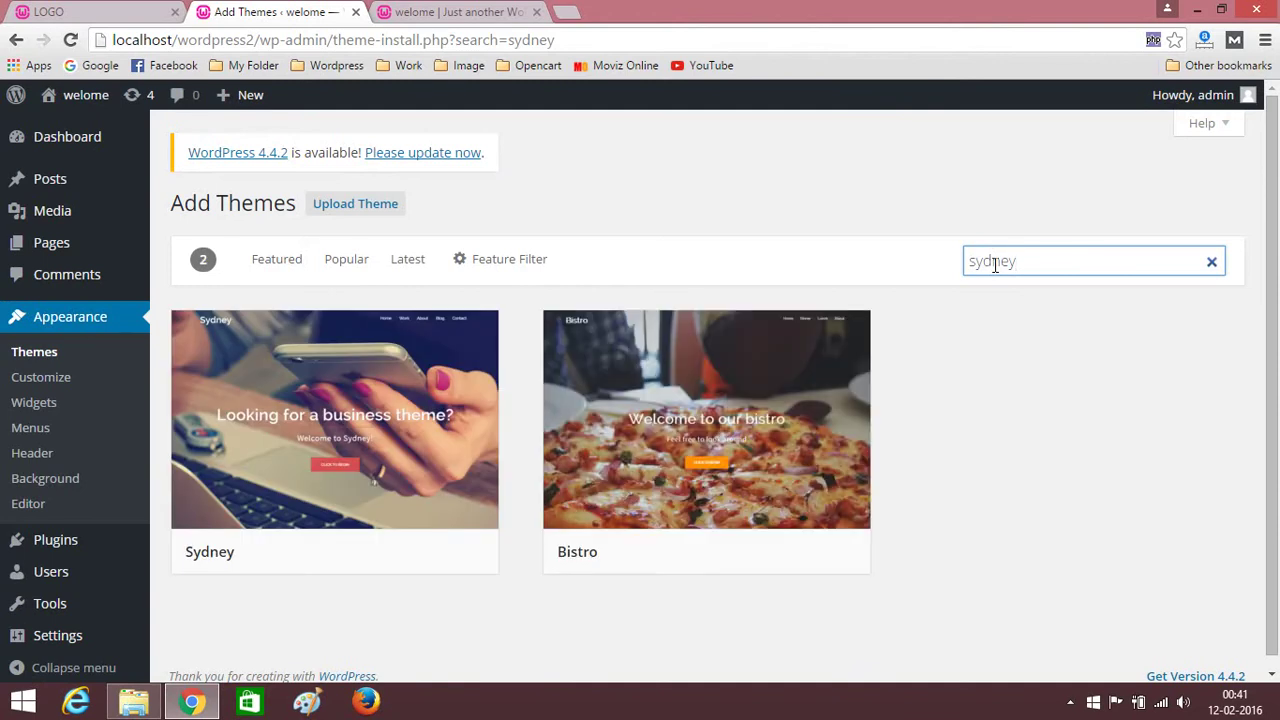
mouse_move(323, 536)
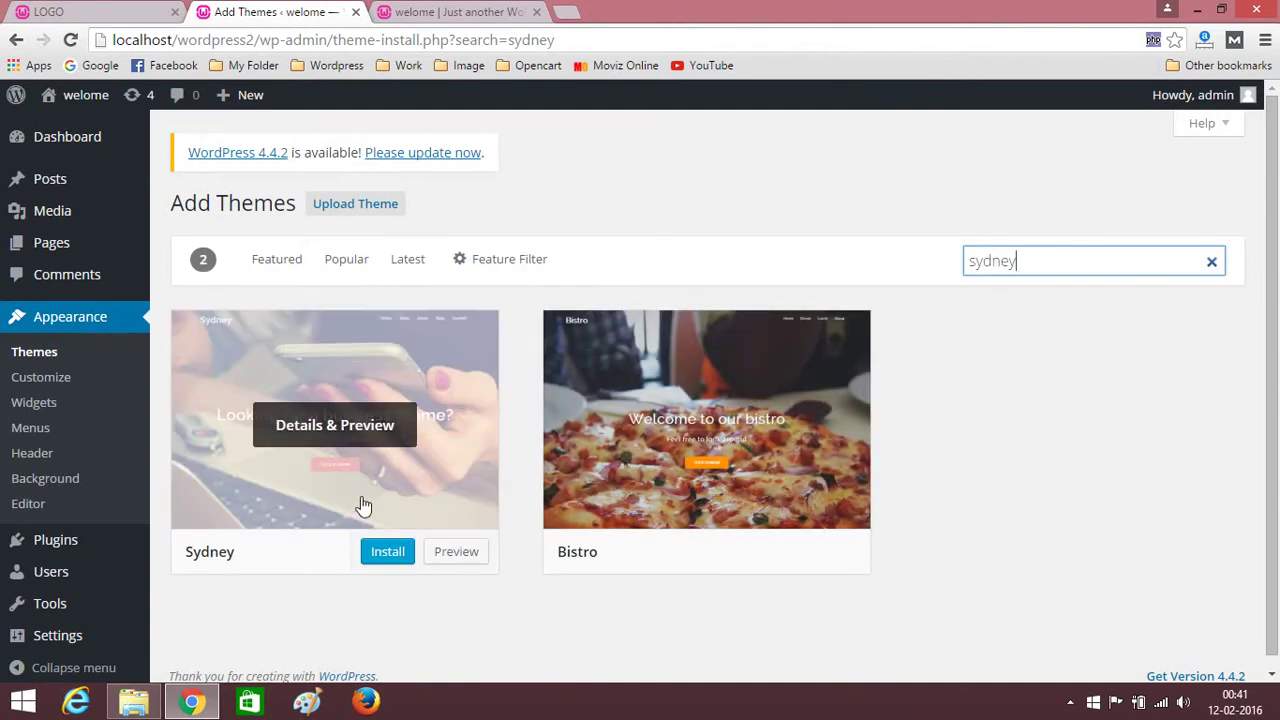
click(386, 556)
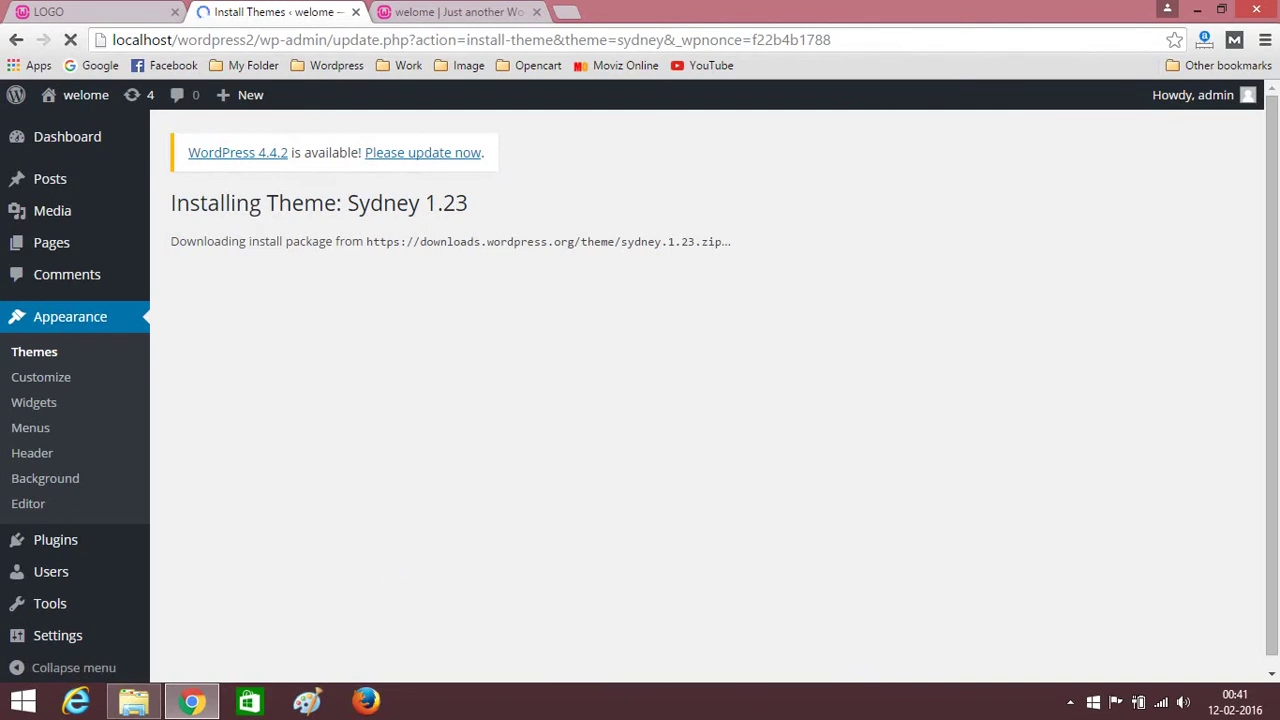
click(1071, 703)
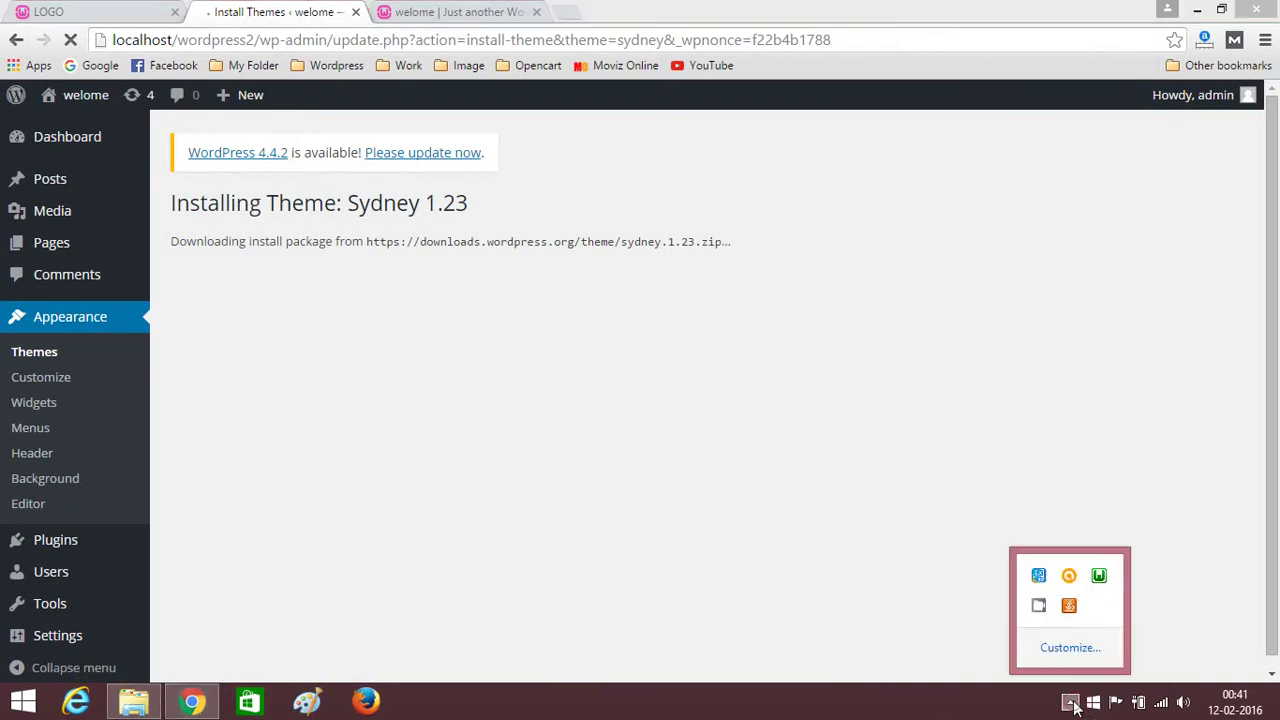
right_click(1043, 613)
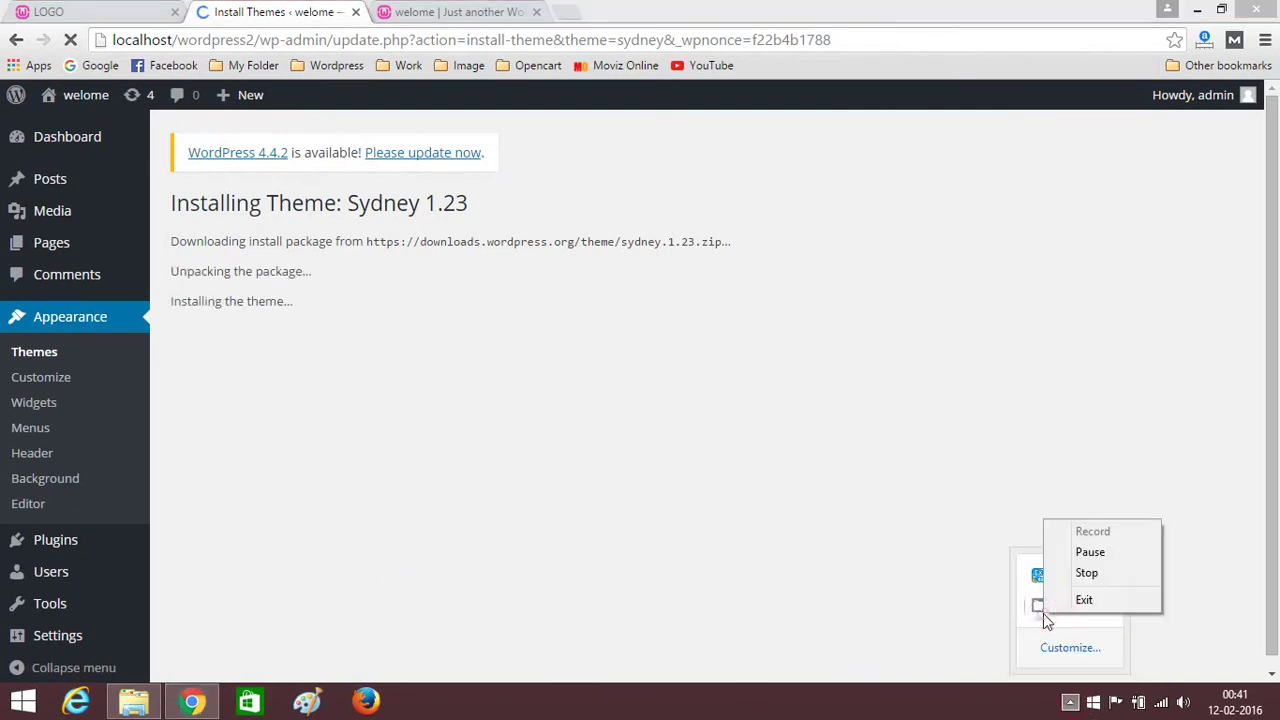
click(938, 703)
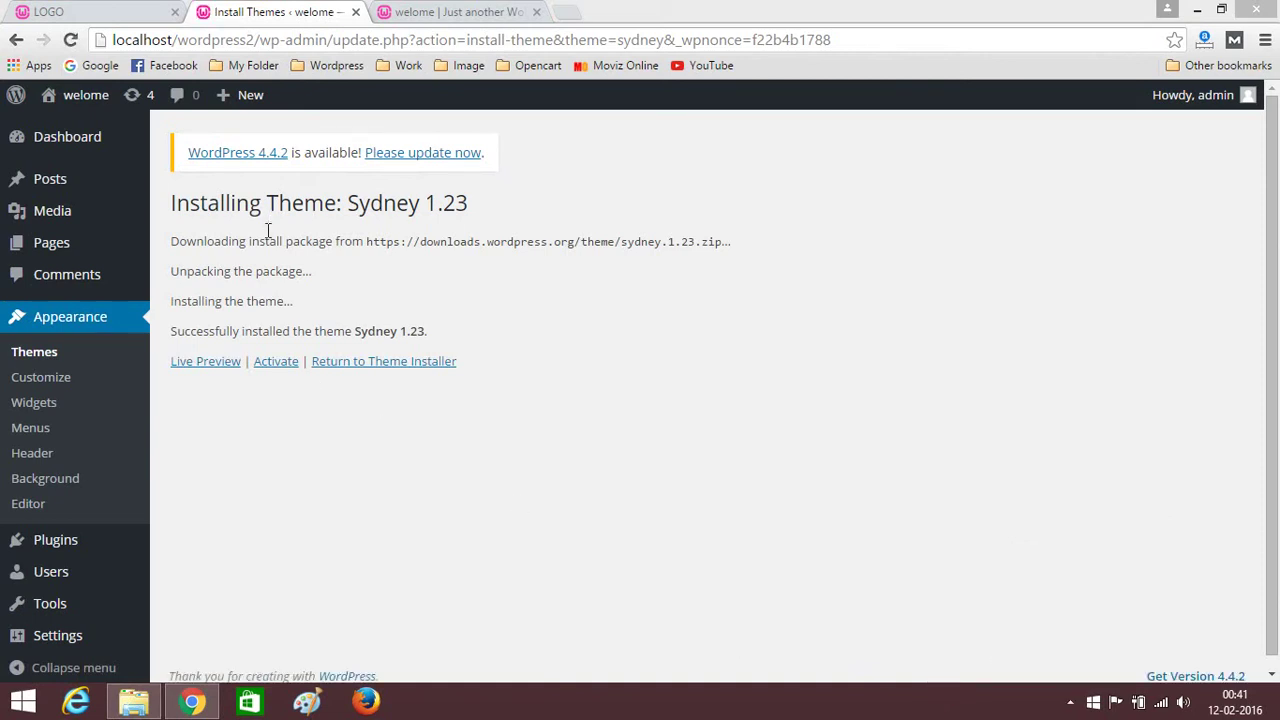
Activate Sydney, then reload the site's front page and scroll through the new Sydney design.
click(270, 364)
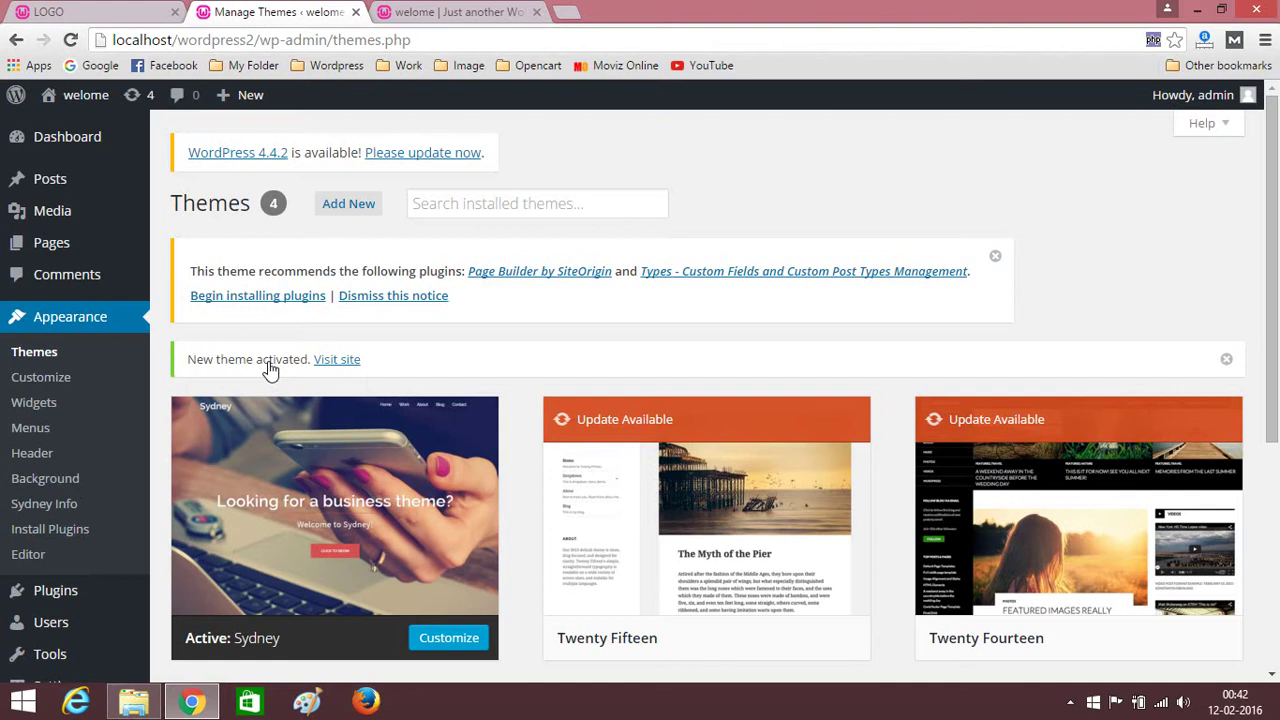
click(495, 11)
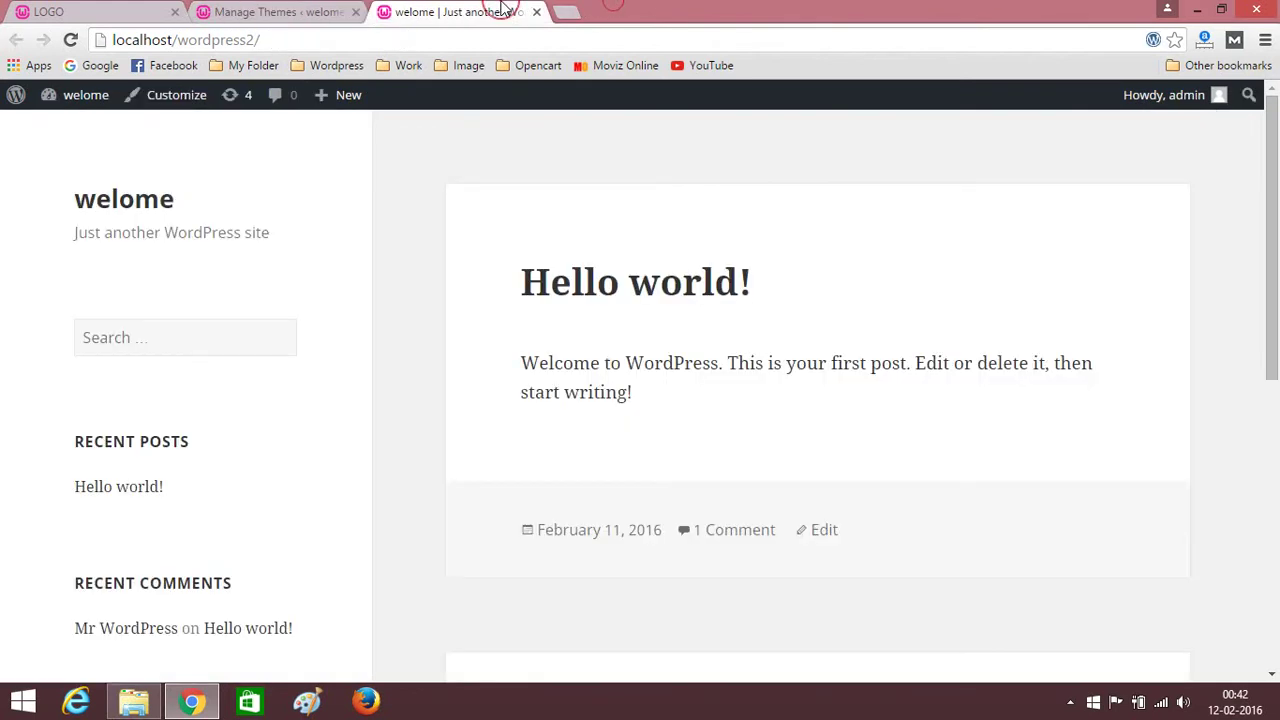
click(407, 30)
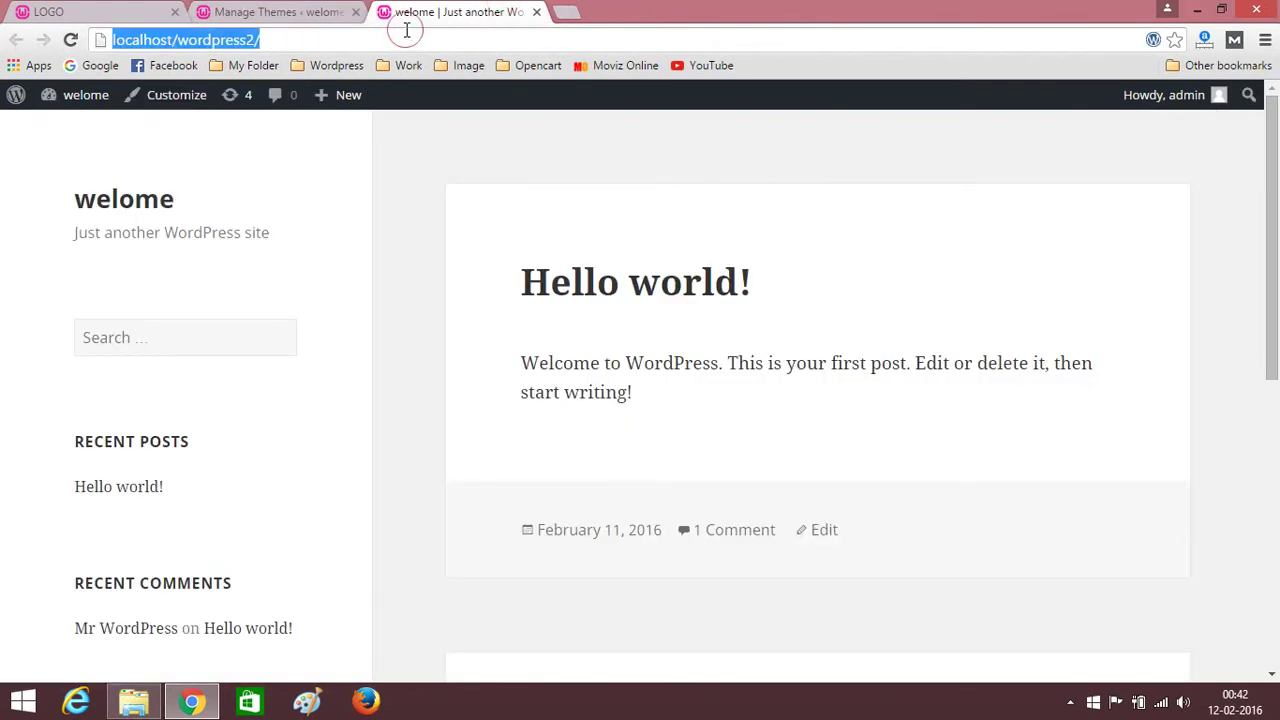
key(Return)
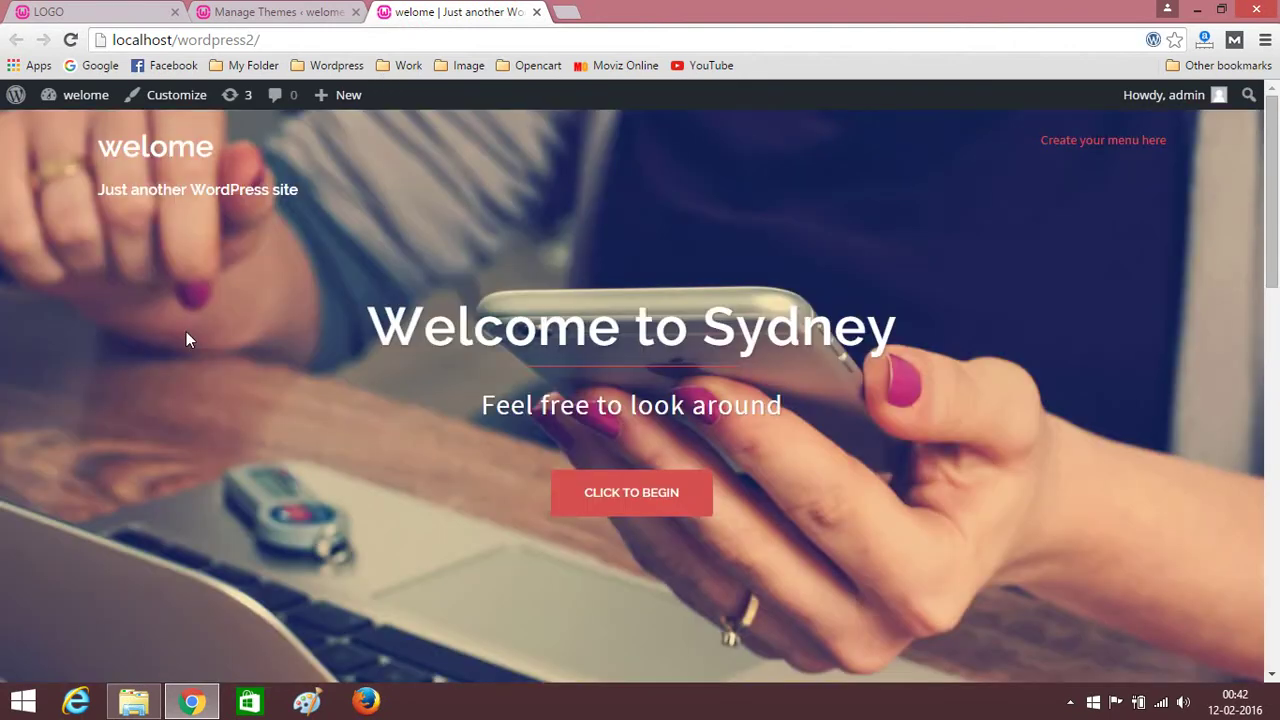
scroll(114, 352, down, 15)
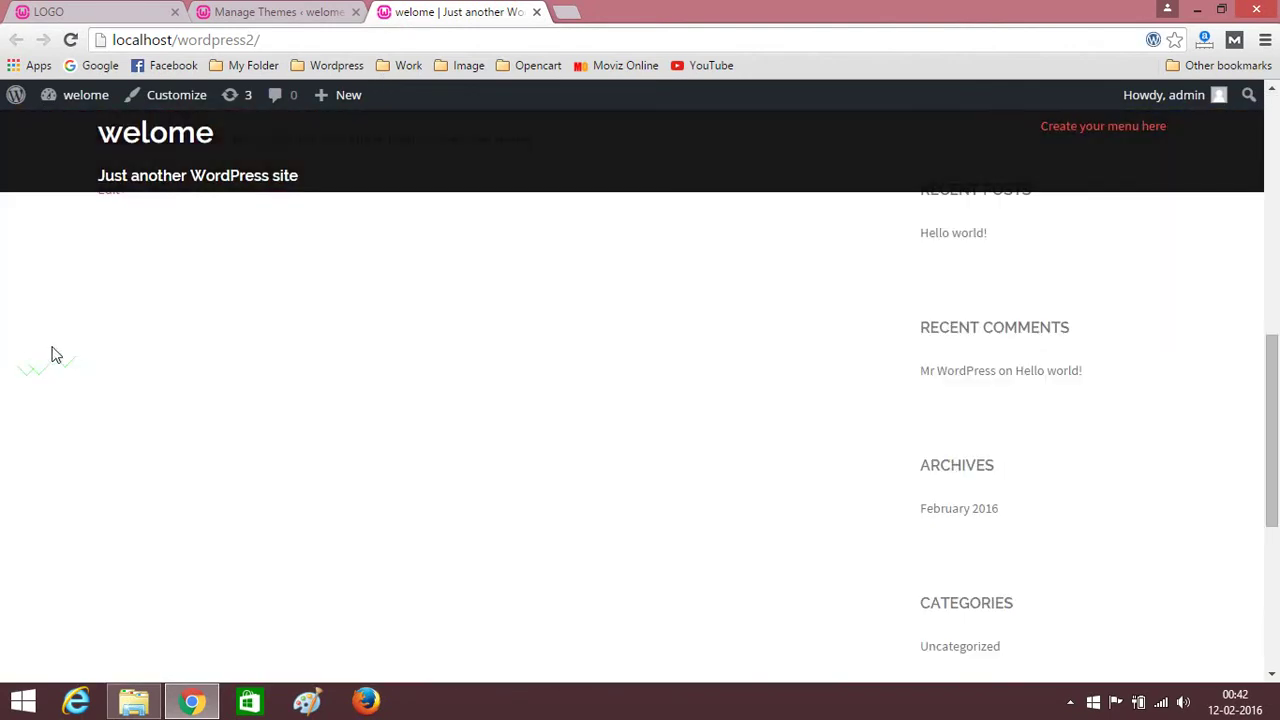
scroll(45, 358, up, 15)
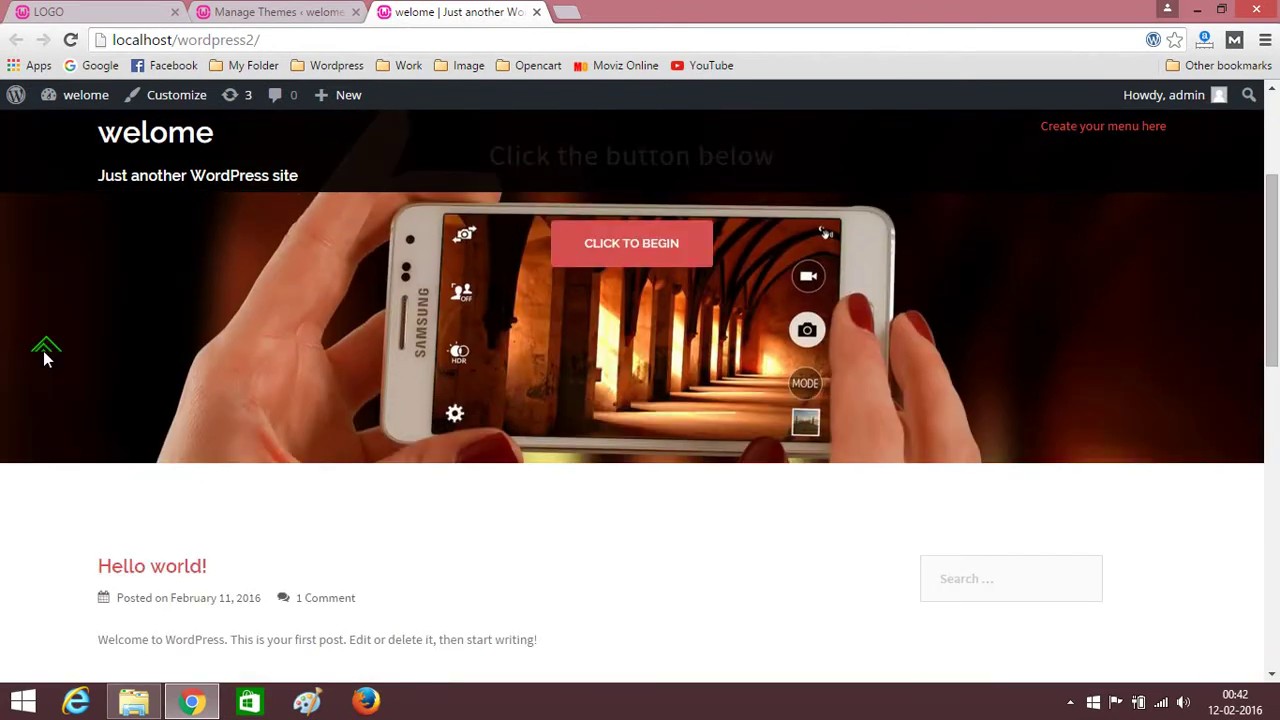
scroll(43, 351, down, 5)
scroll(43, 351, up, 5)
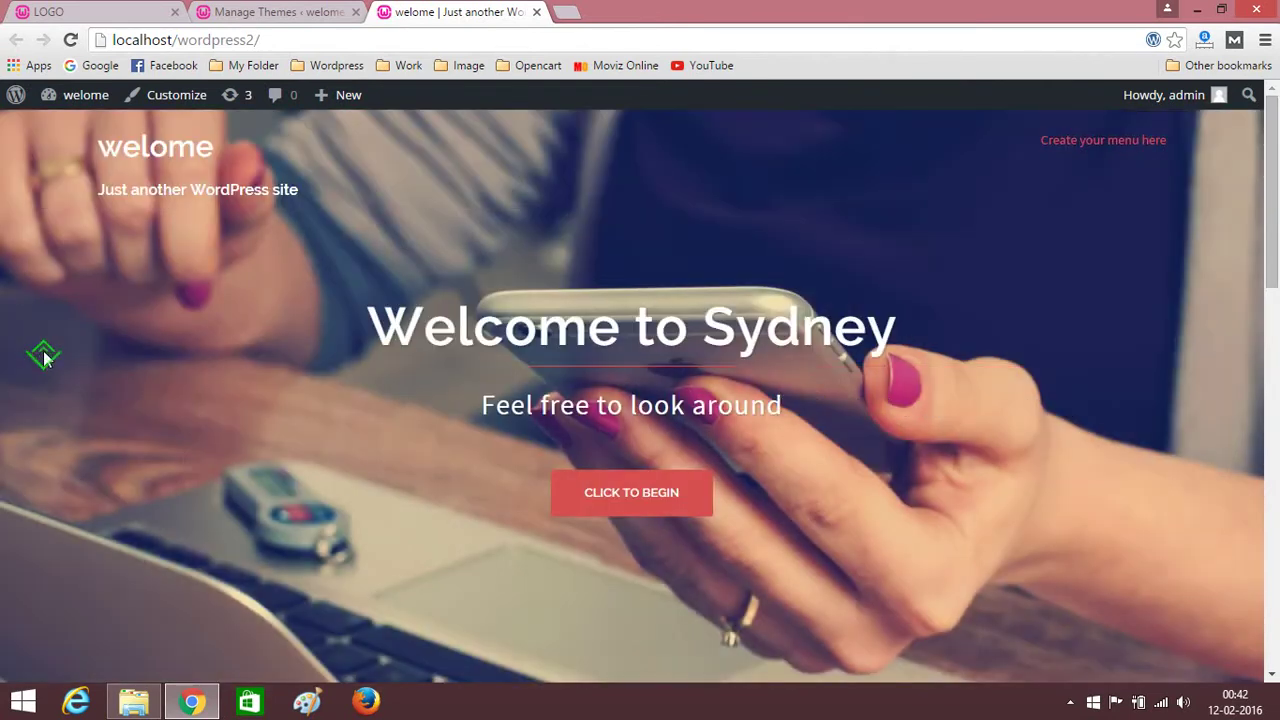
click(292, 8)
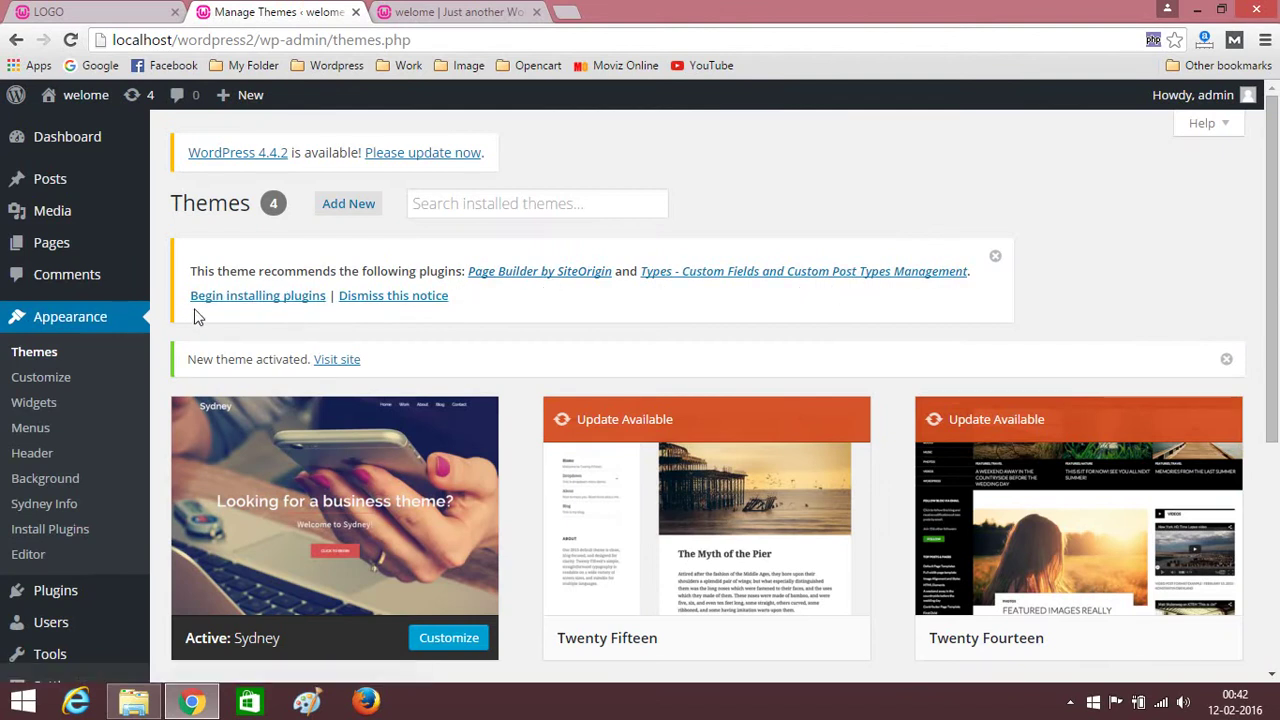
Install and activate Page Builder by SiteOrigin 2.3.1 from the theme's recommended-plugins installer.
click(222, 303)
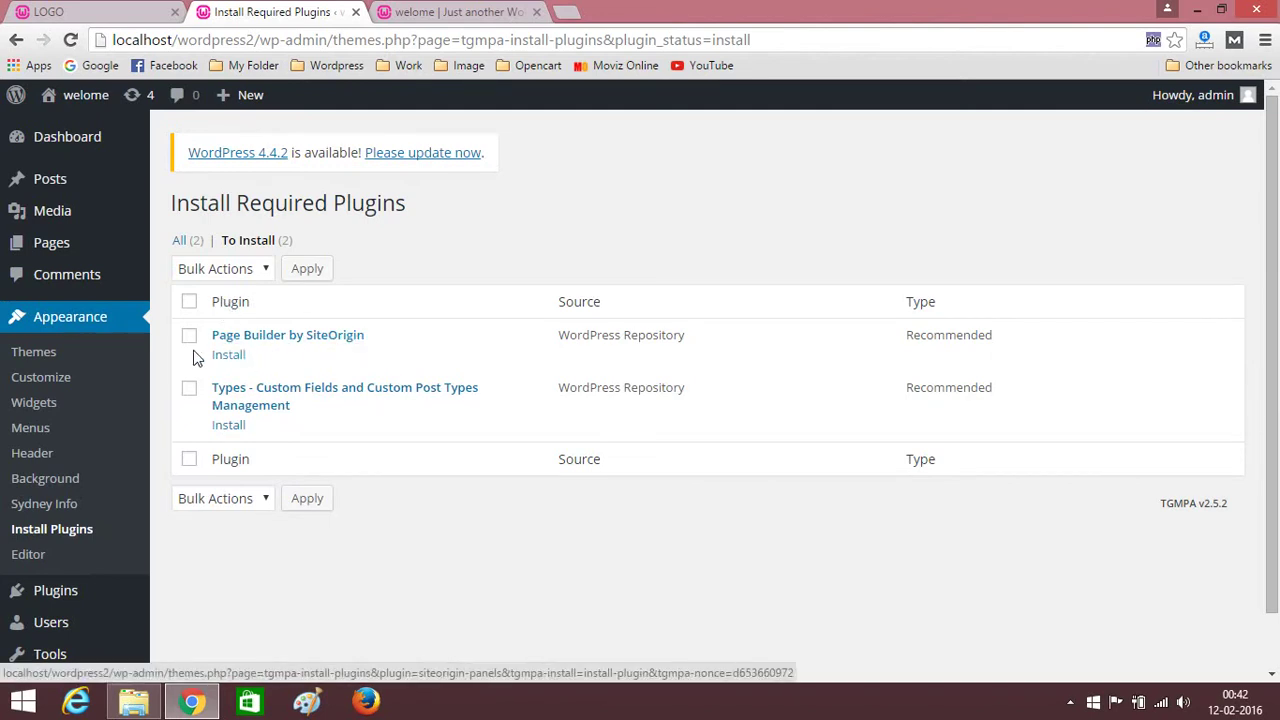
click(228, 356)
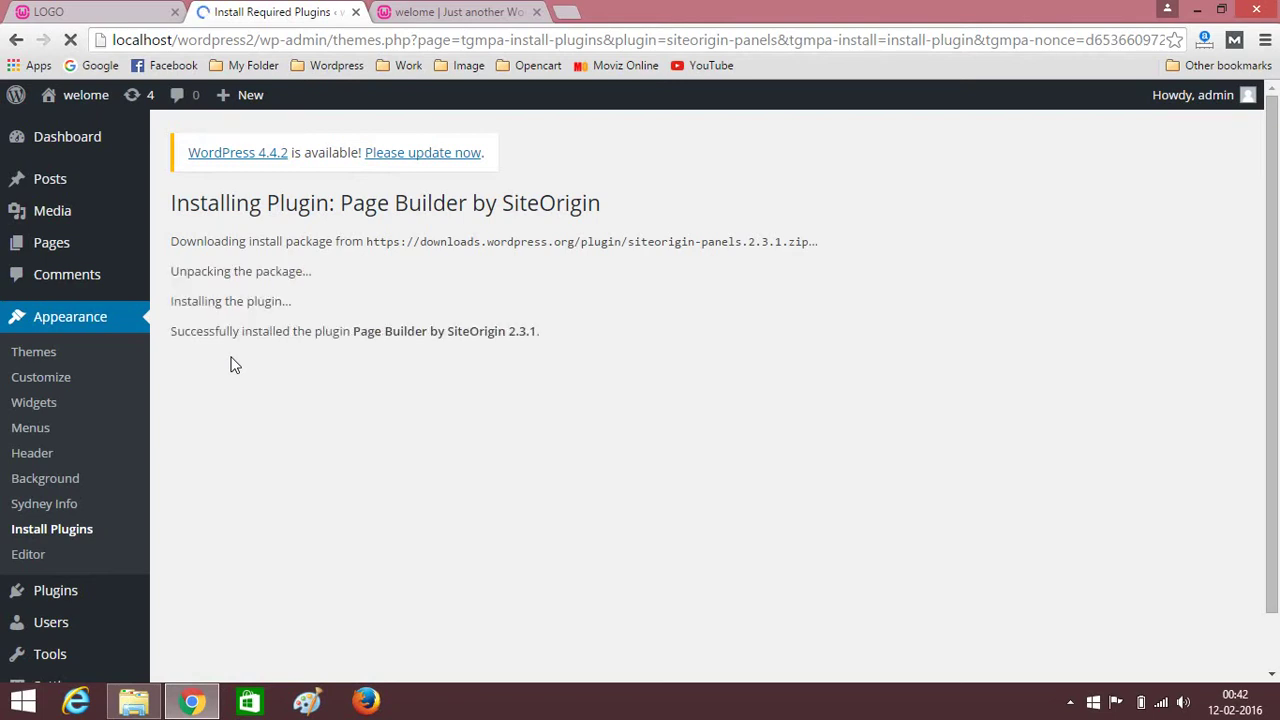
key(XF86MonBrightnessUp)
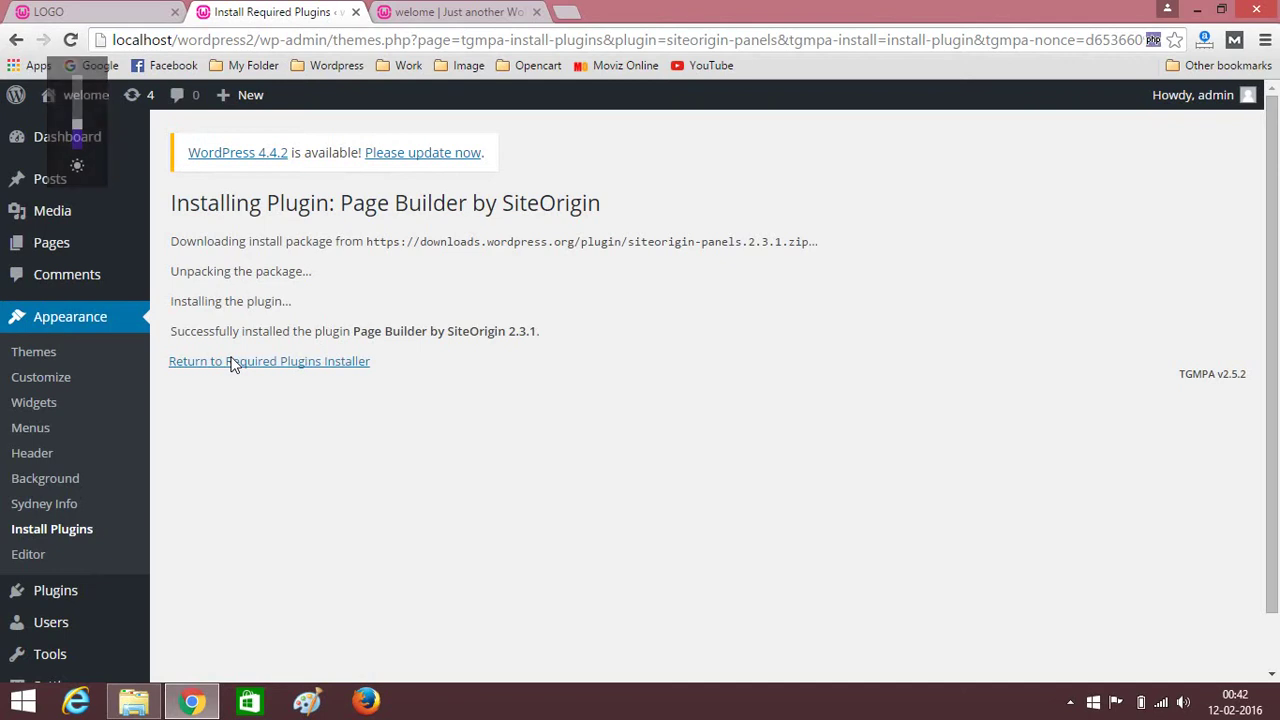
click(236, 364)
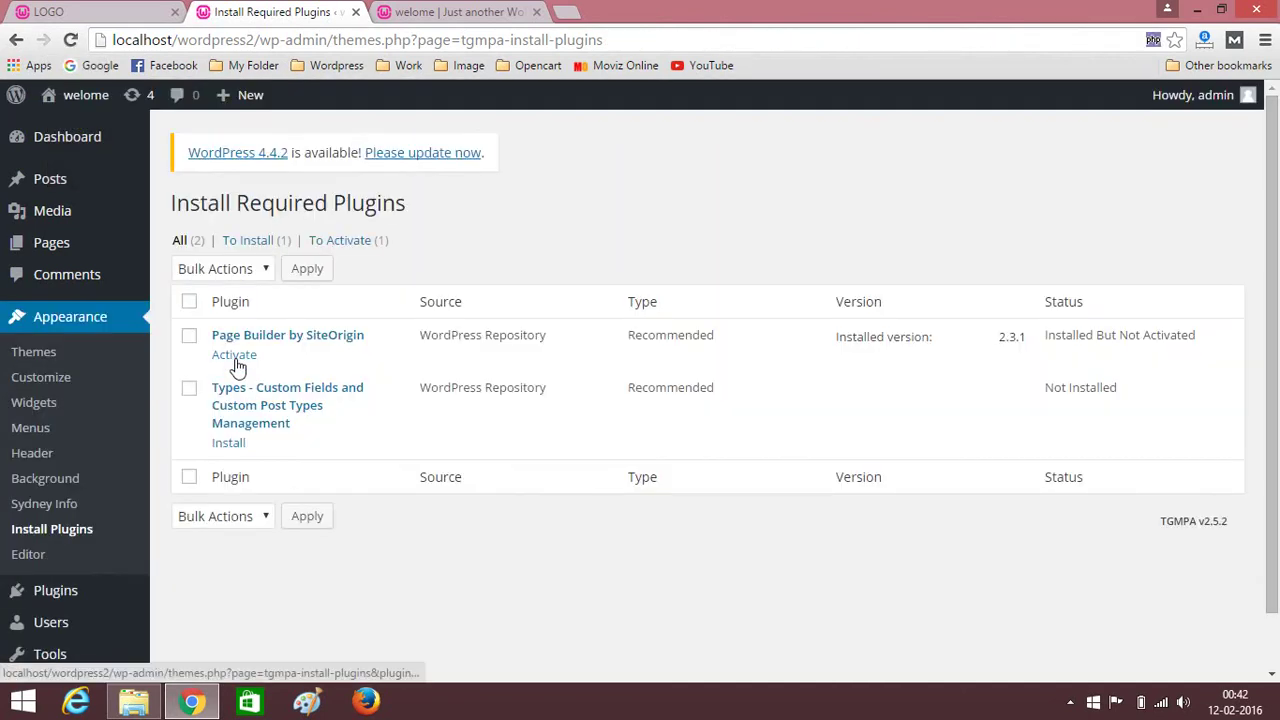
click(233, 358)
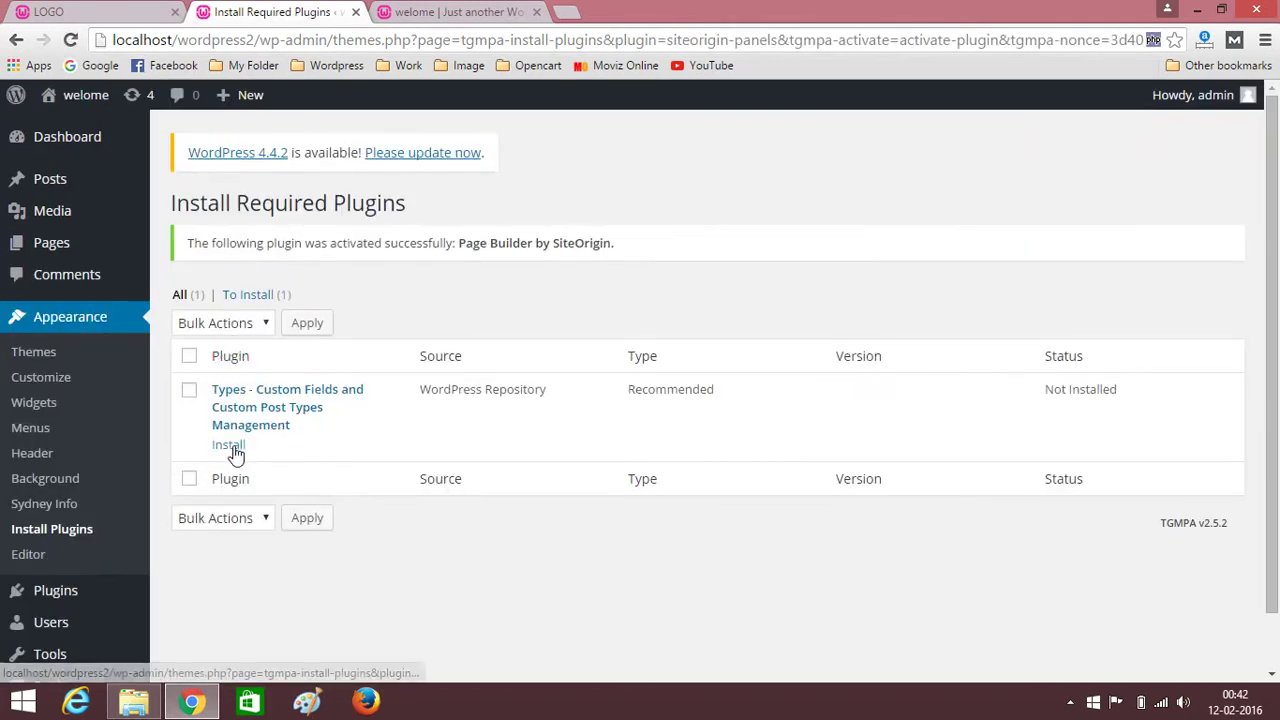
Install and activate Types 1.8.11 from the required-plugins installer.
click(233, 449)
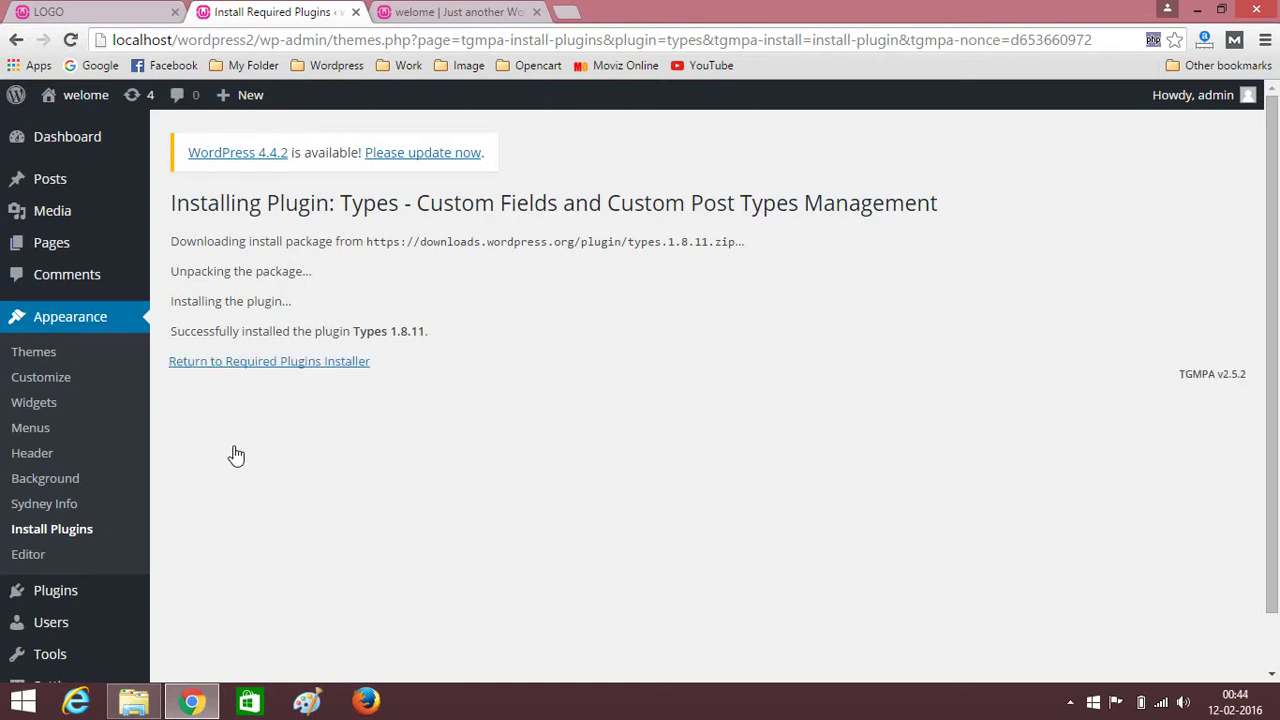
click(250, 364)
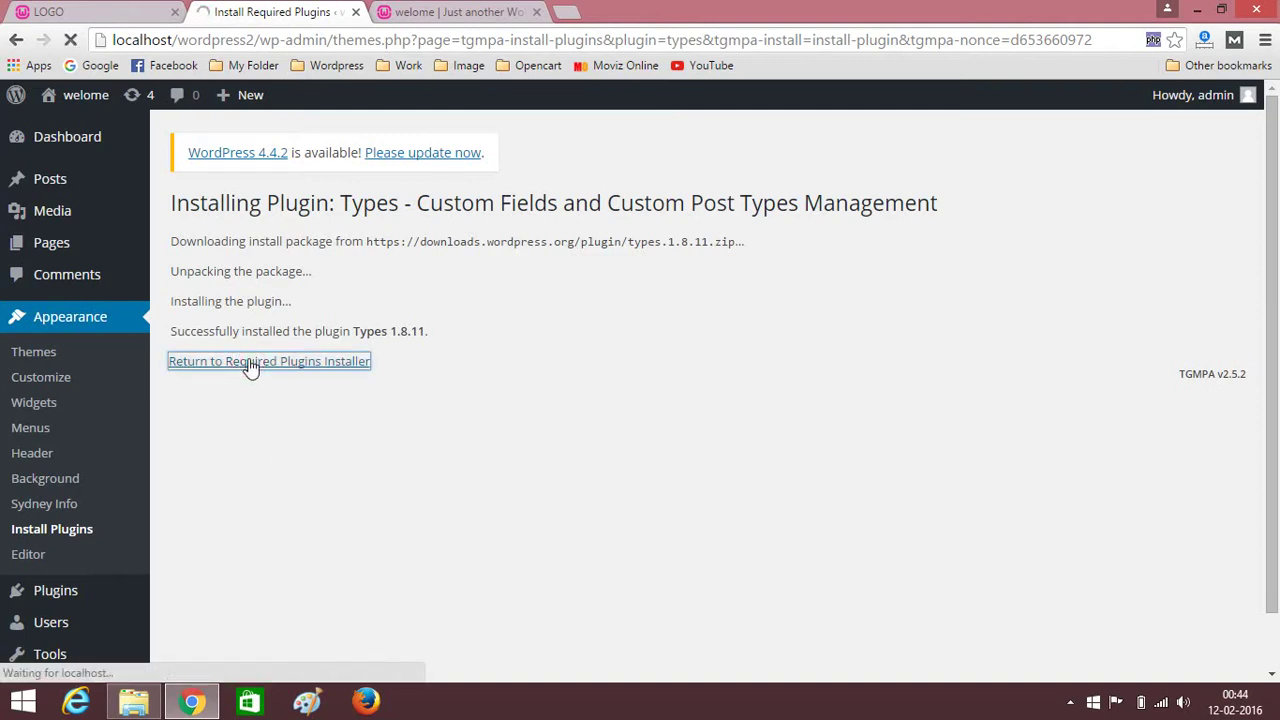
click(237, 397)
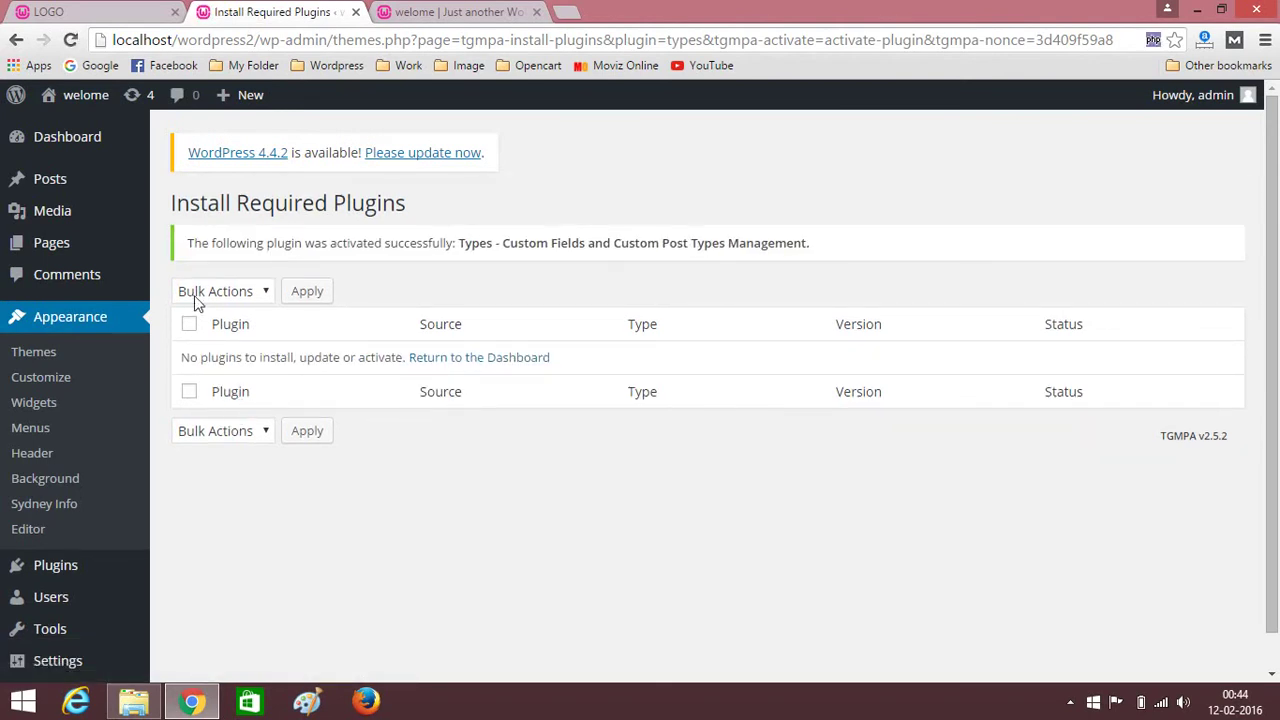
scroll(163, 370, down, 1)
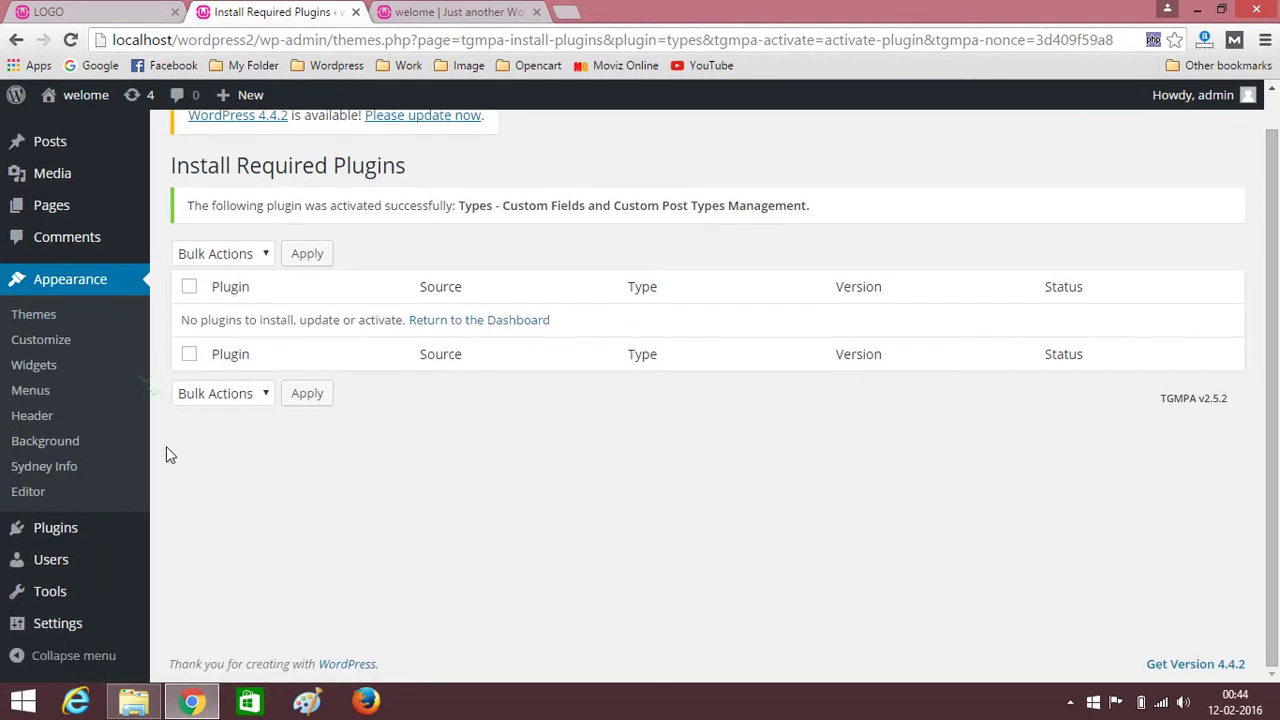
Search Add Plugins for 'siteorigin', then install and activate SiteOrigin Widgets Bundle 1.5.7.
click(57, 537)
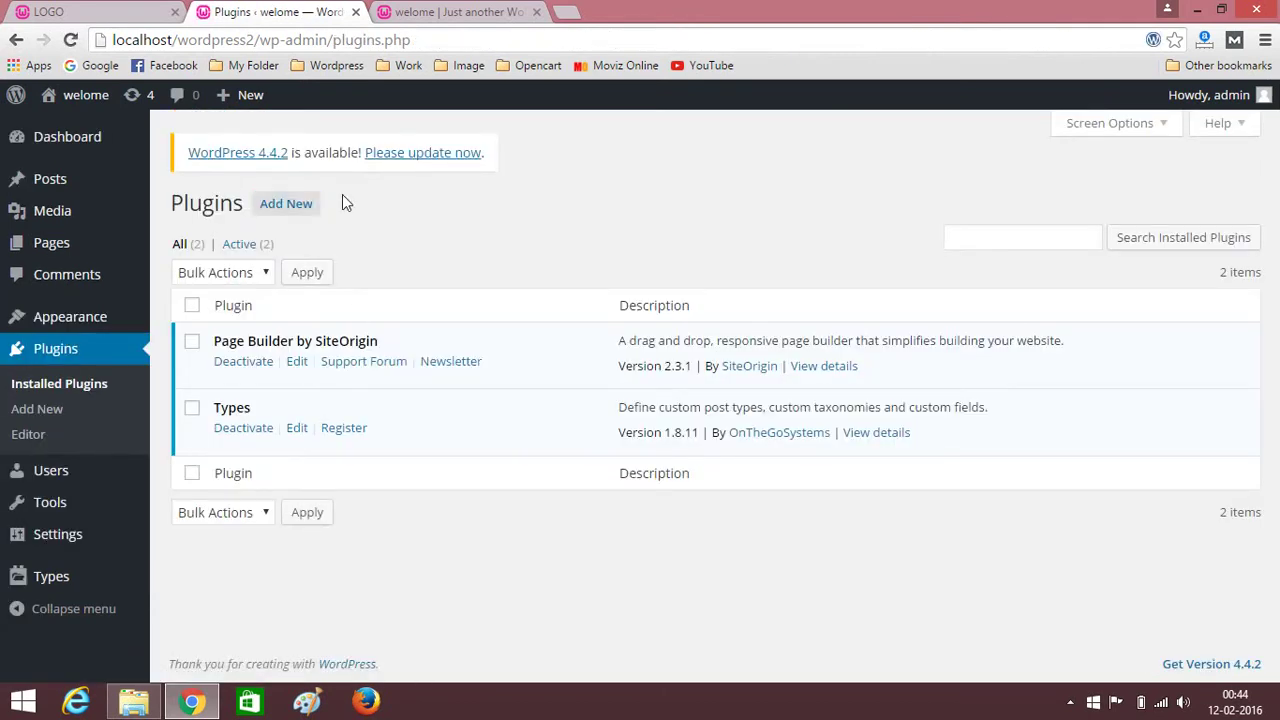
click(268, 210)
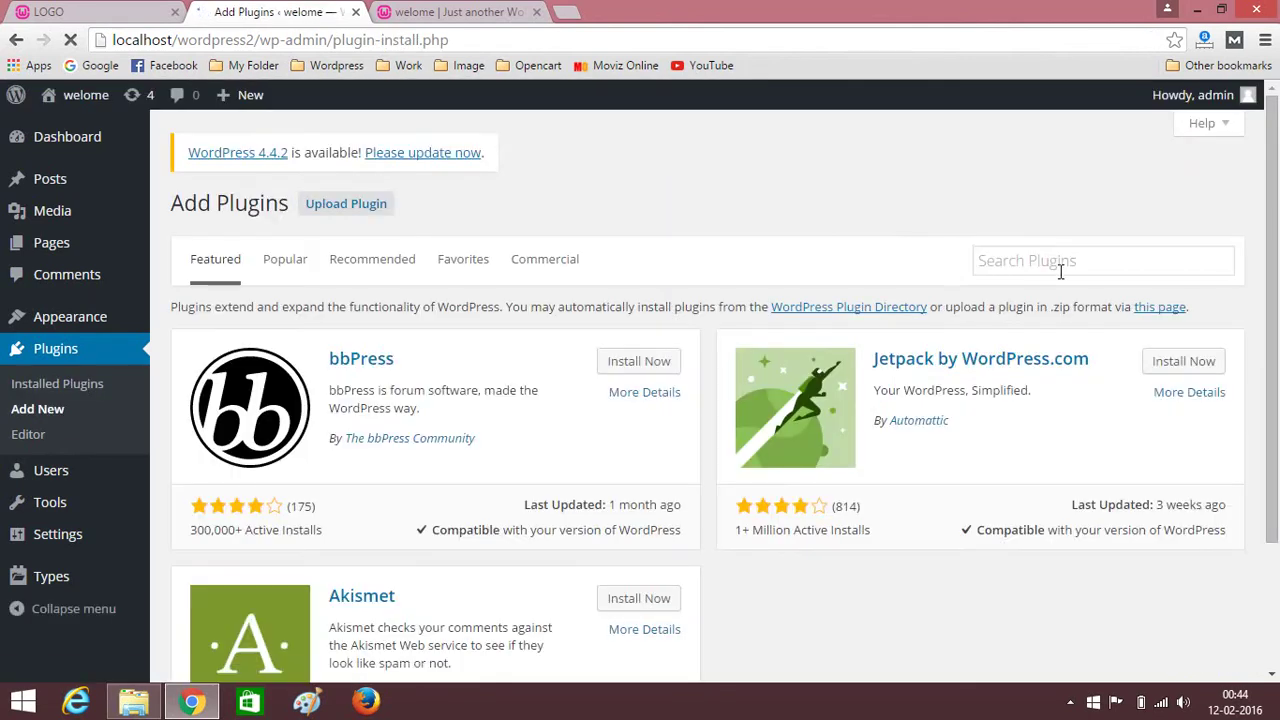
click(1060, 266)
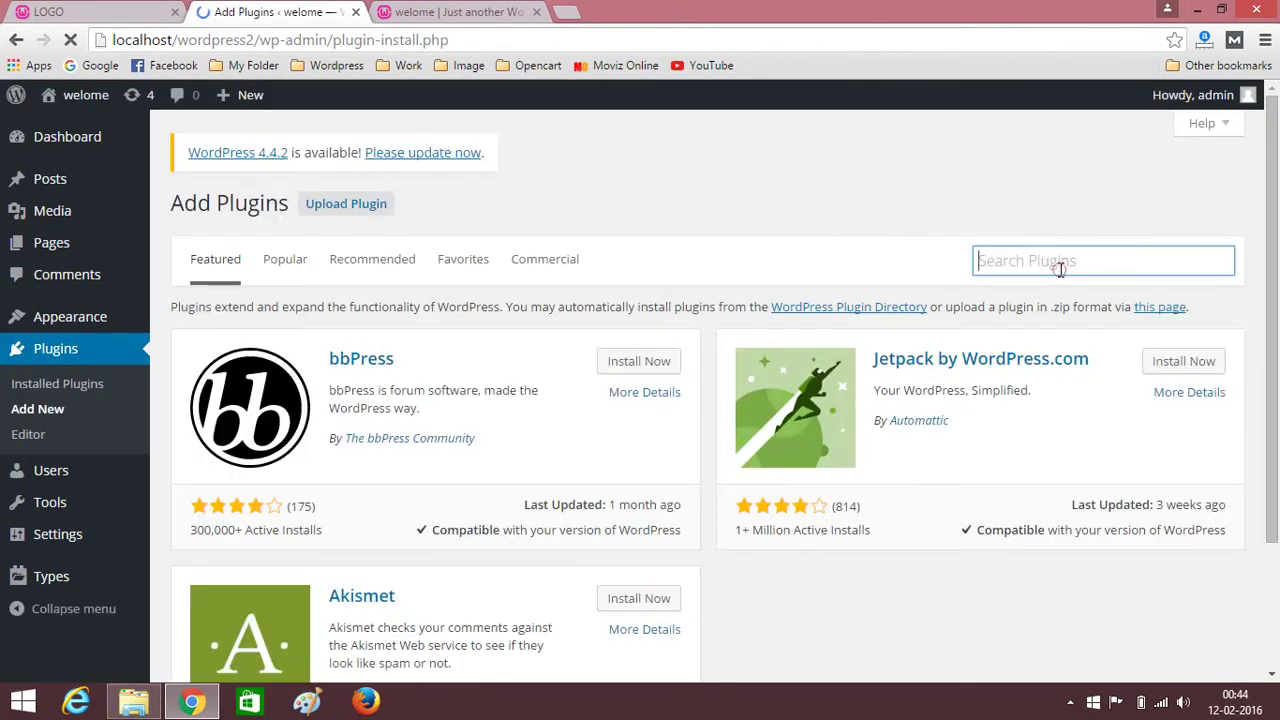
text(si)
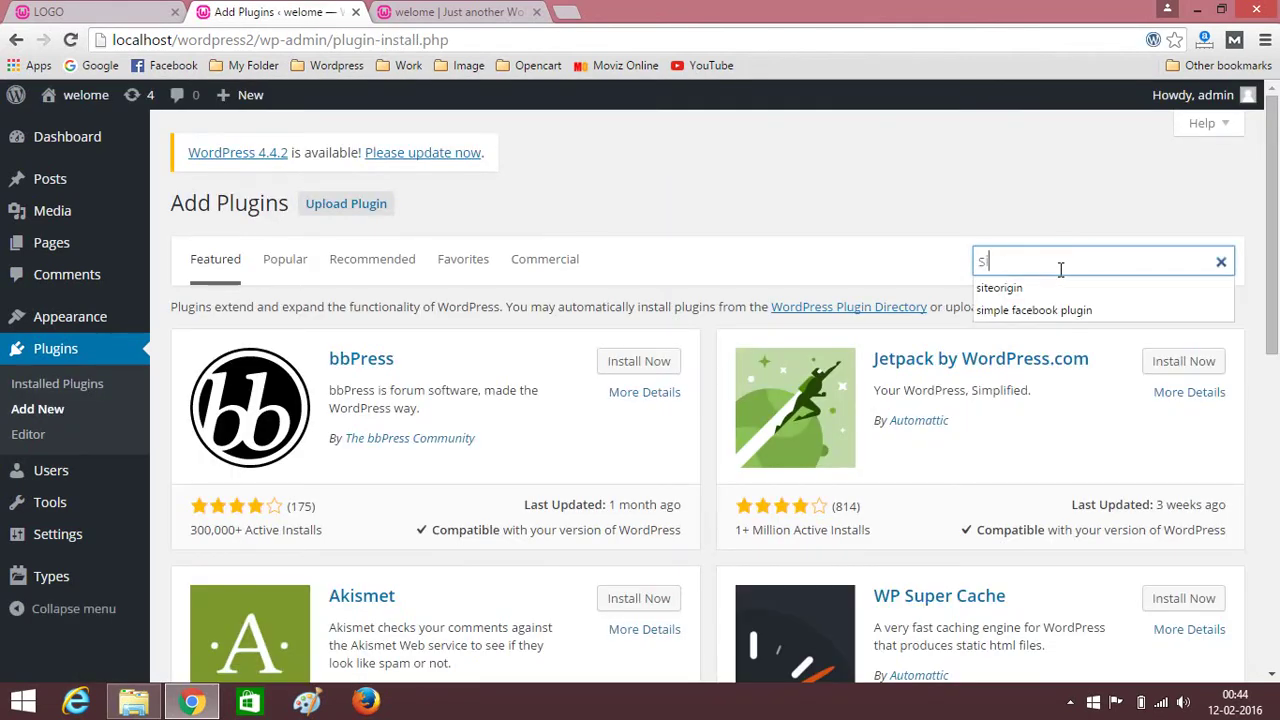
text(teorigin)
click(1059, 287)
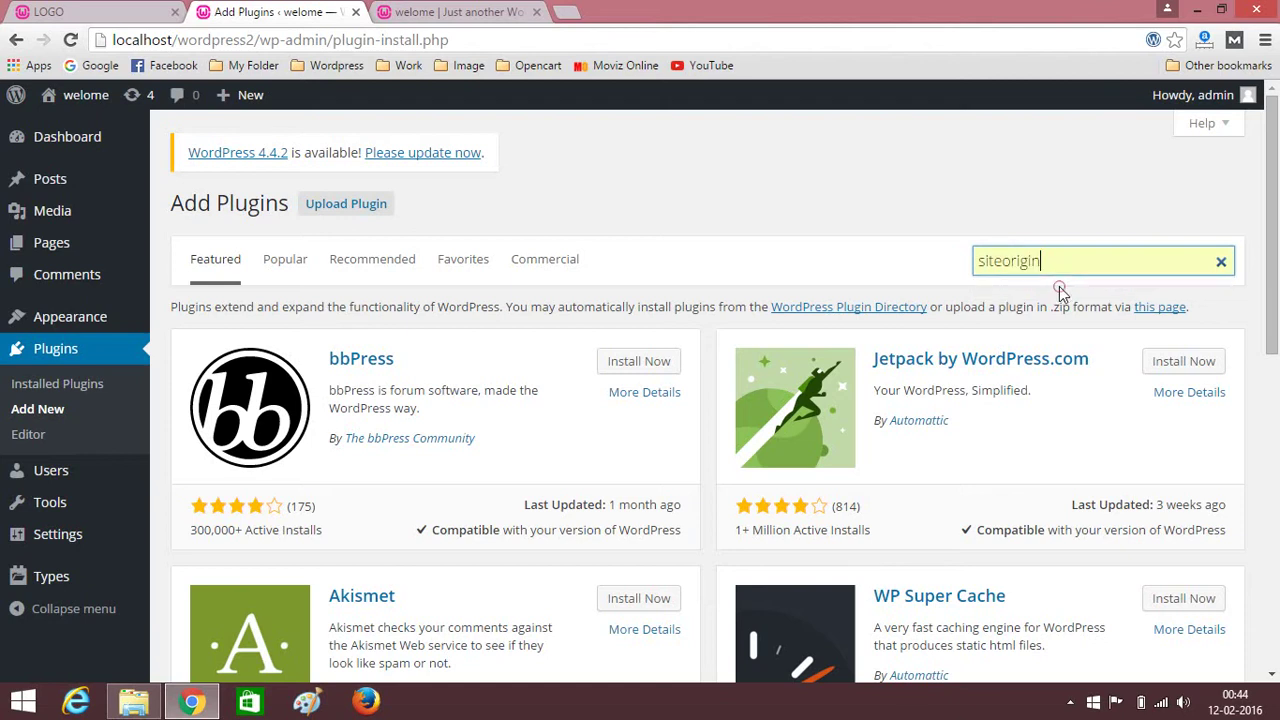
key(Return)
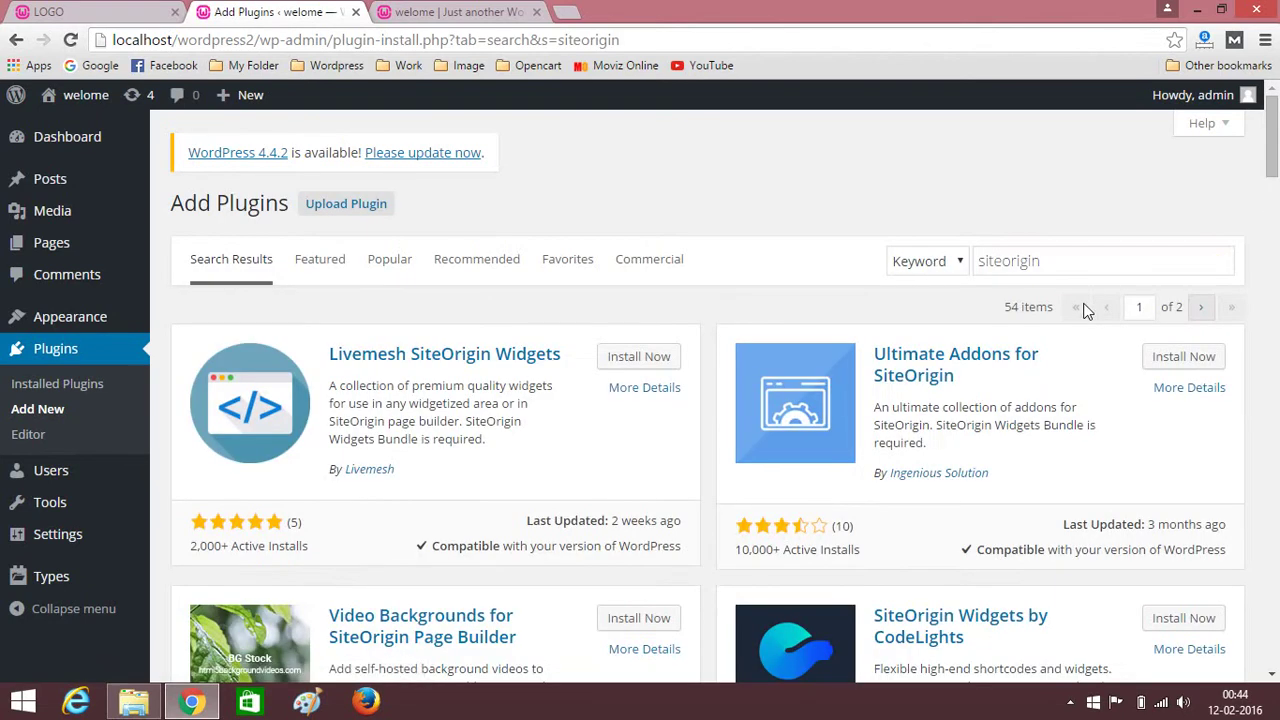
scroll(800, 350, down, 3)
scroll(714, 366, down, 7)
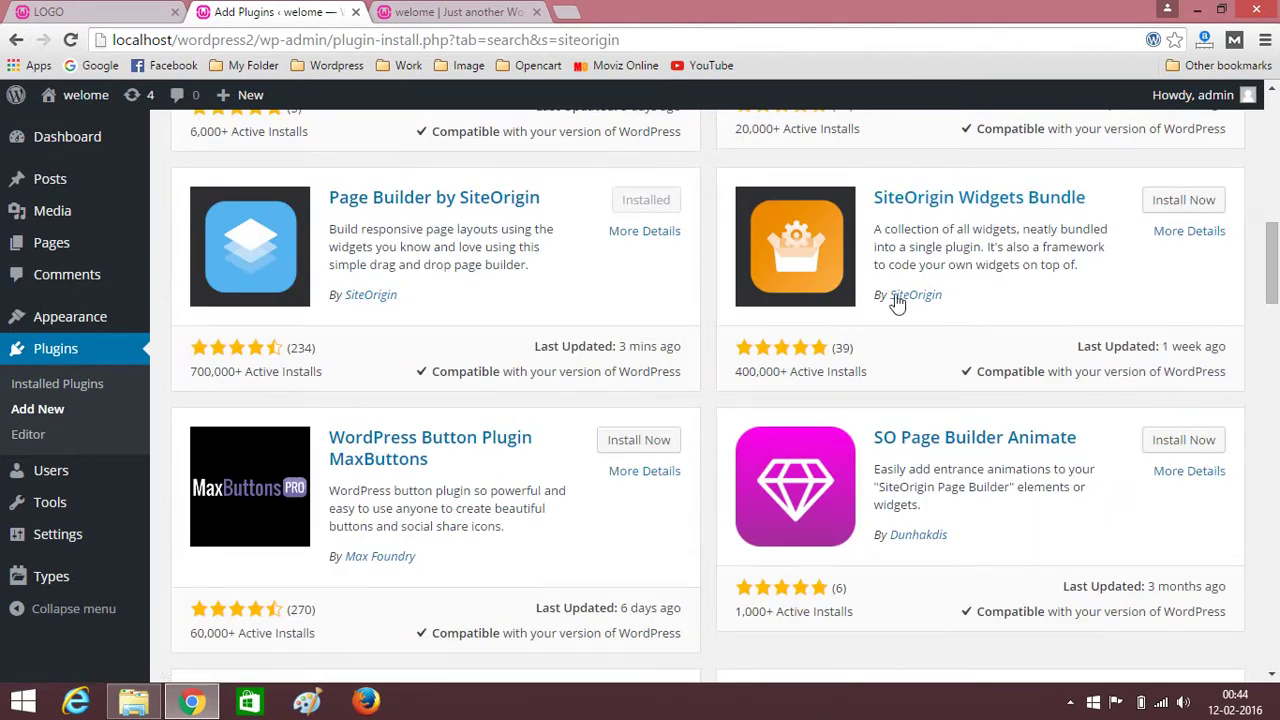
click(1183, 203)
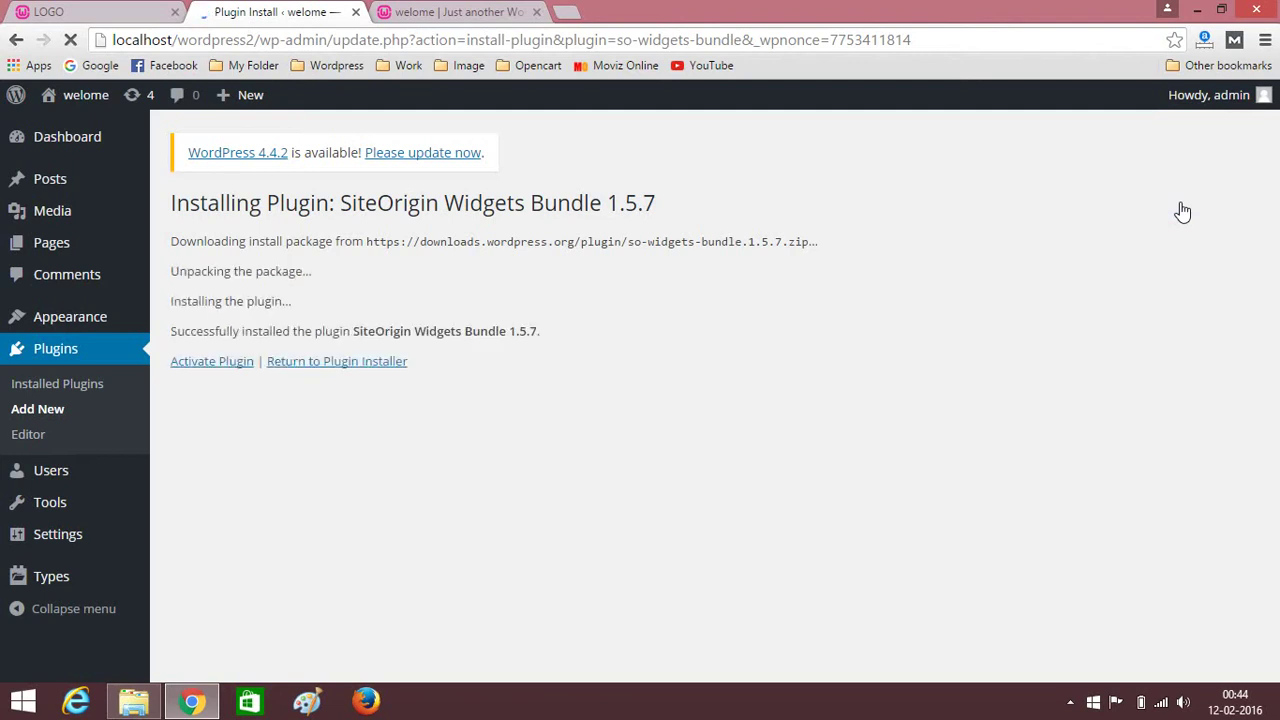
click(210, 363)
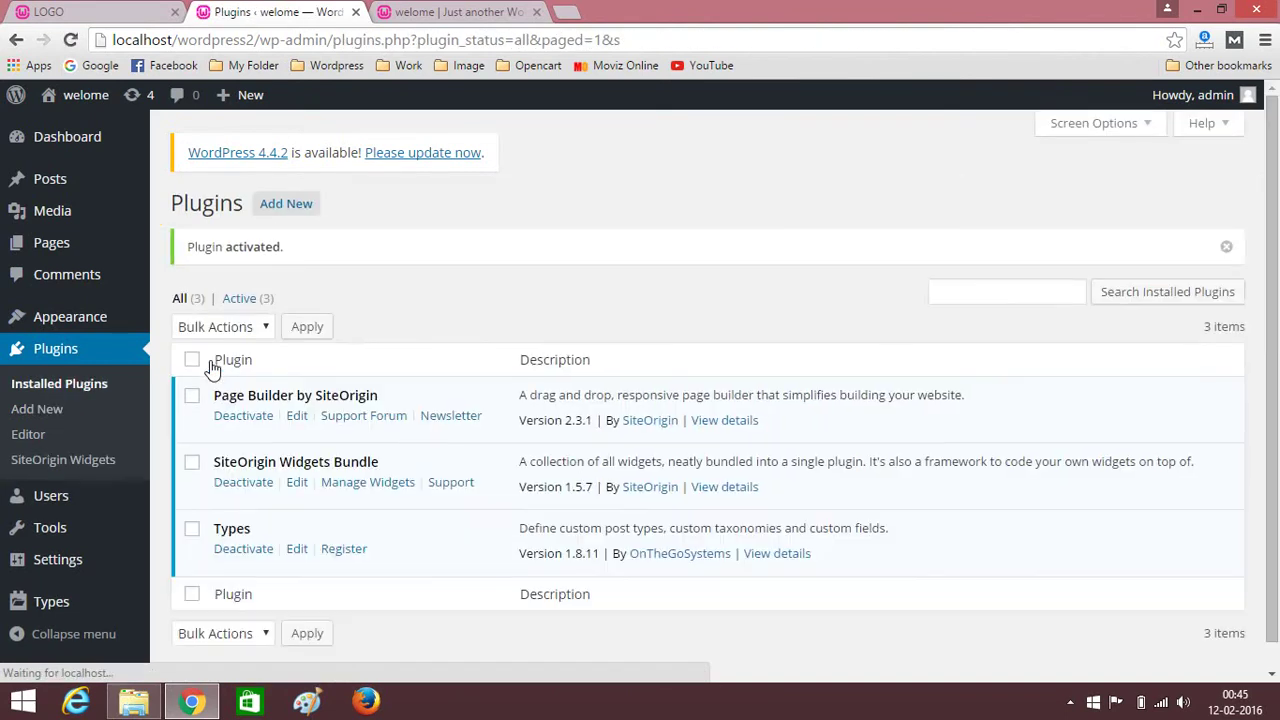
click(284, 210)
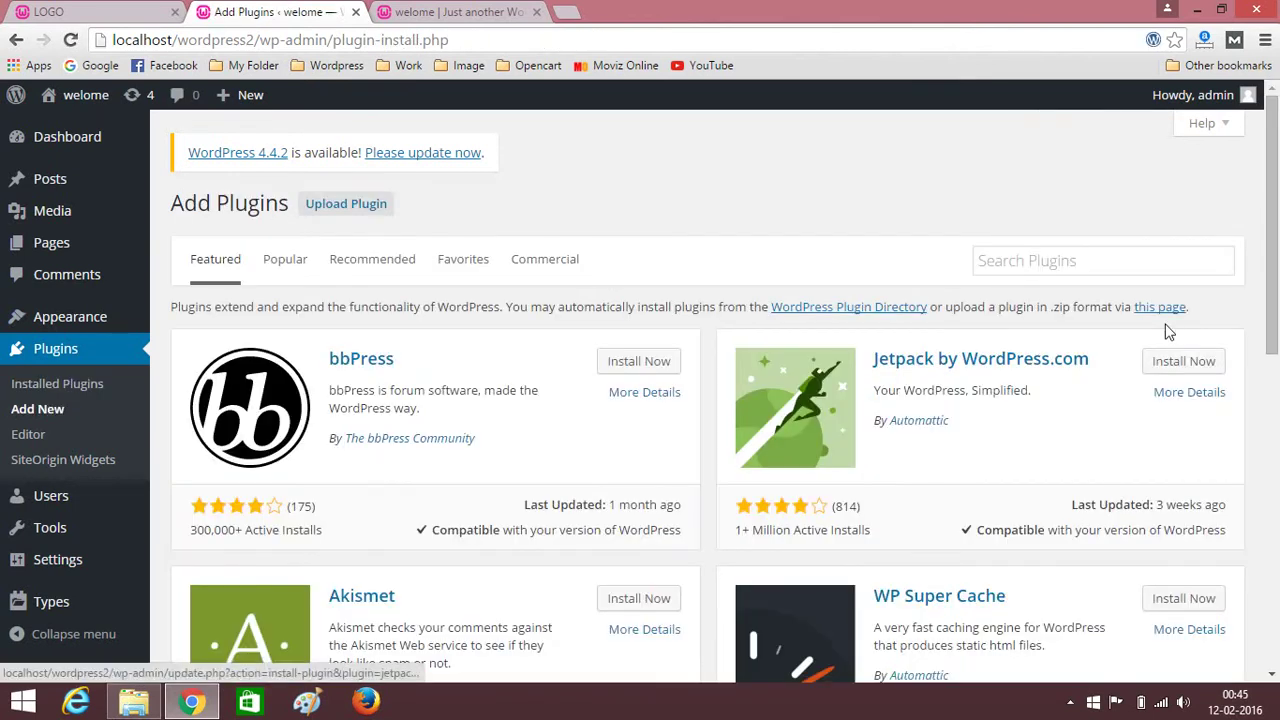
Search Add Plugins for 'contact form 7' and open the Contact Form 7 details.
click(1028, 256)
click(1028, 256)
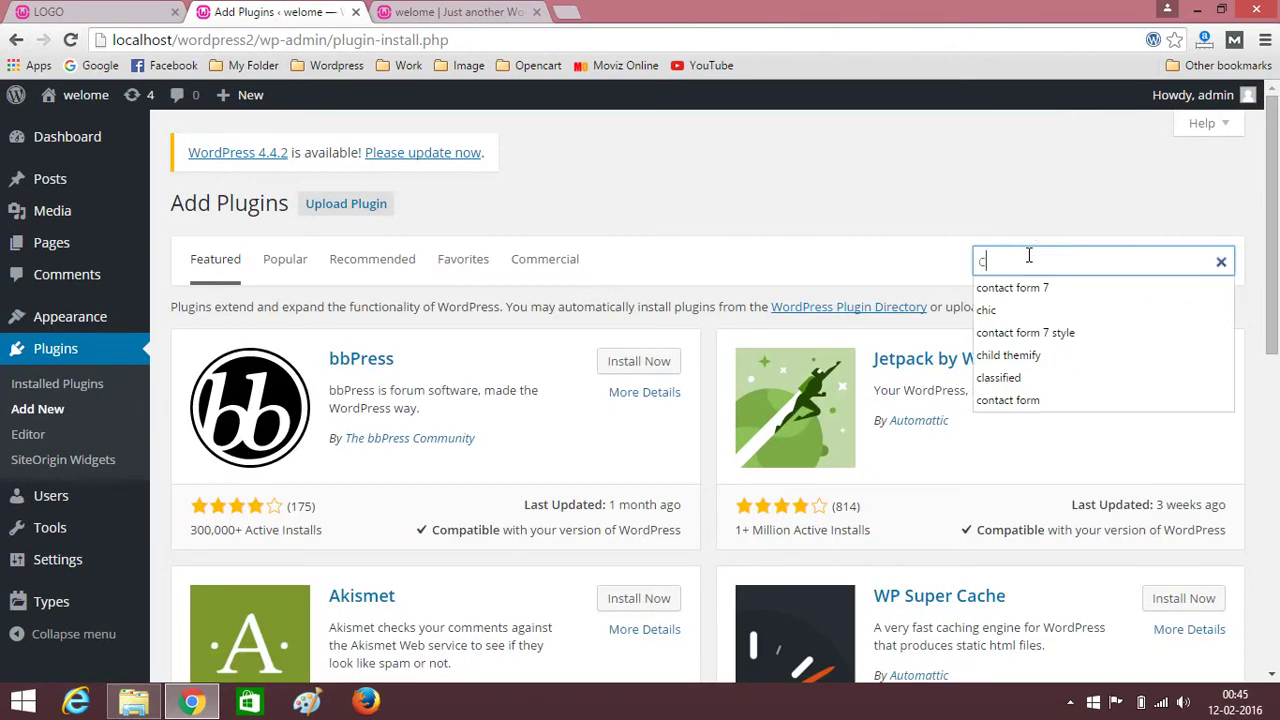
click(1040, 288)
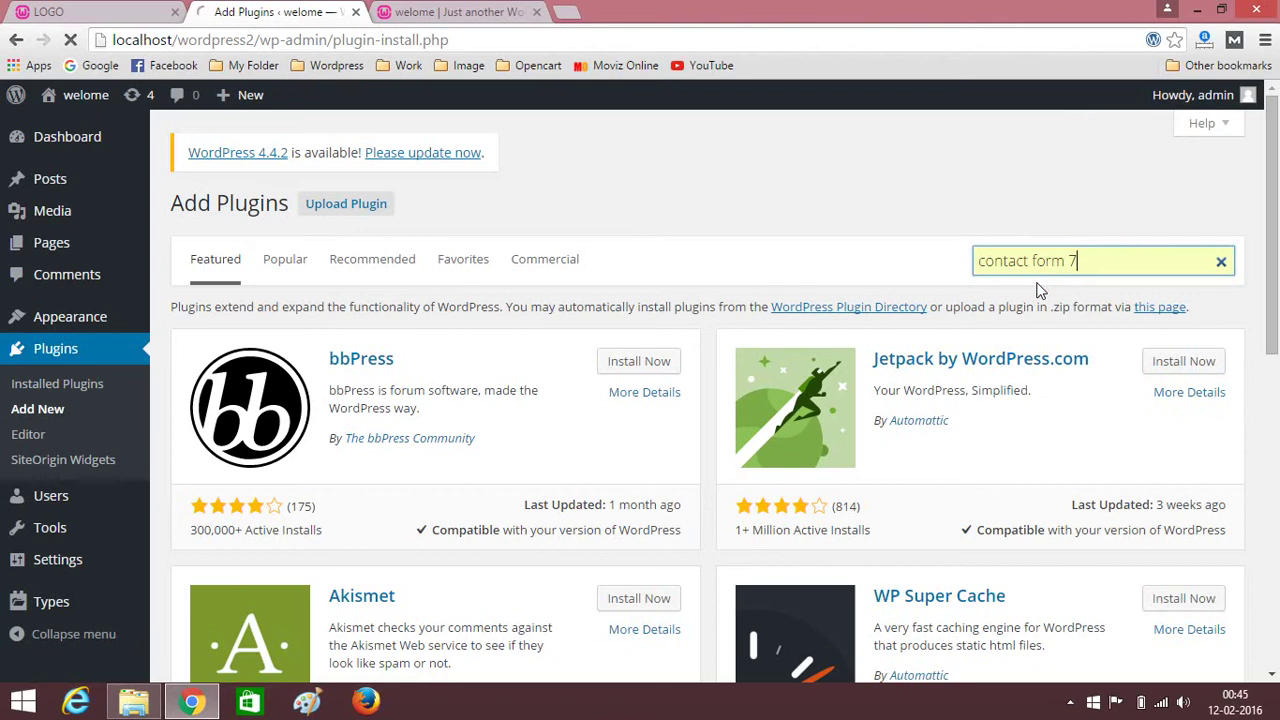
key(Return)
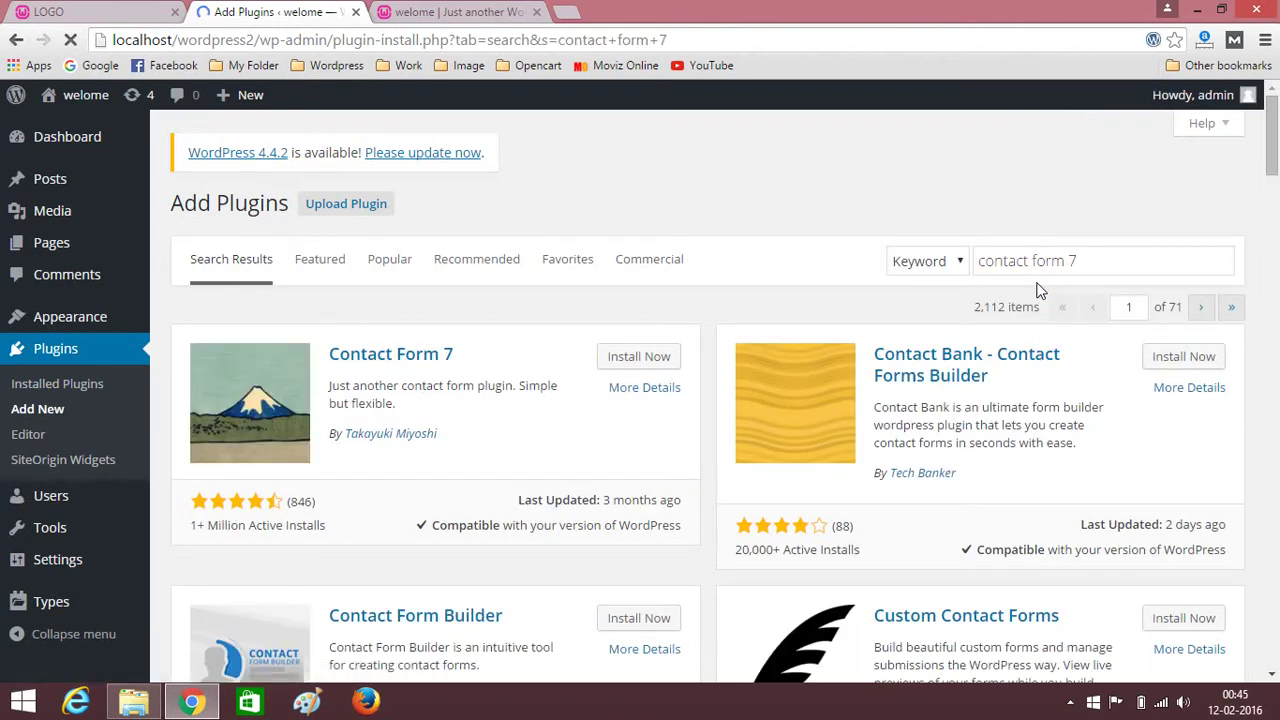
click(406, 360)
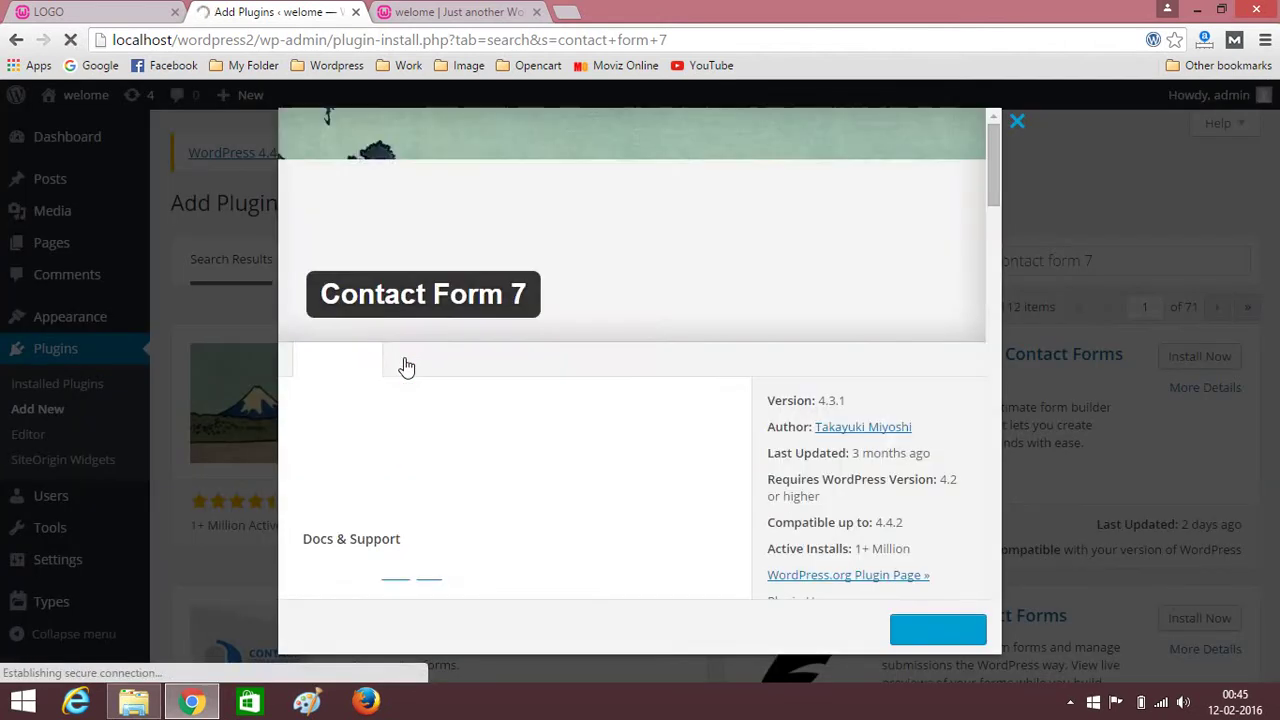
Install and activate Contact Form 7 4.3.1, then review the four active plugins.
click(919, 630)
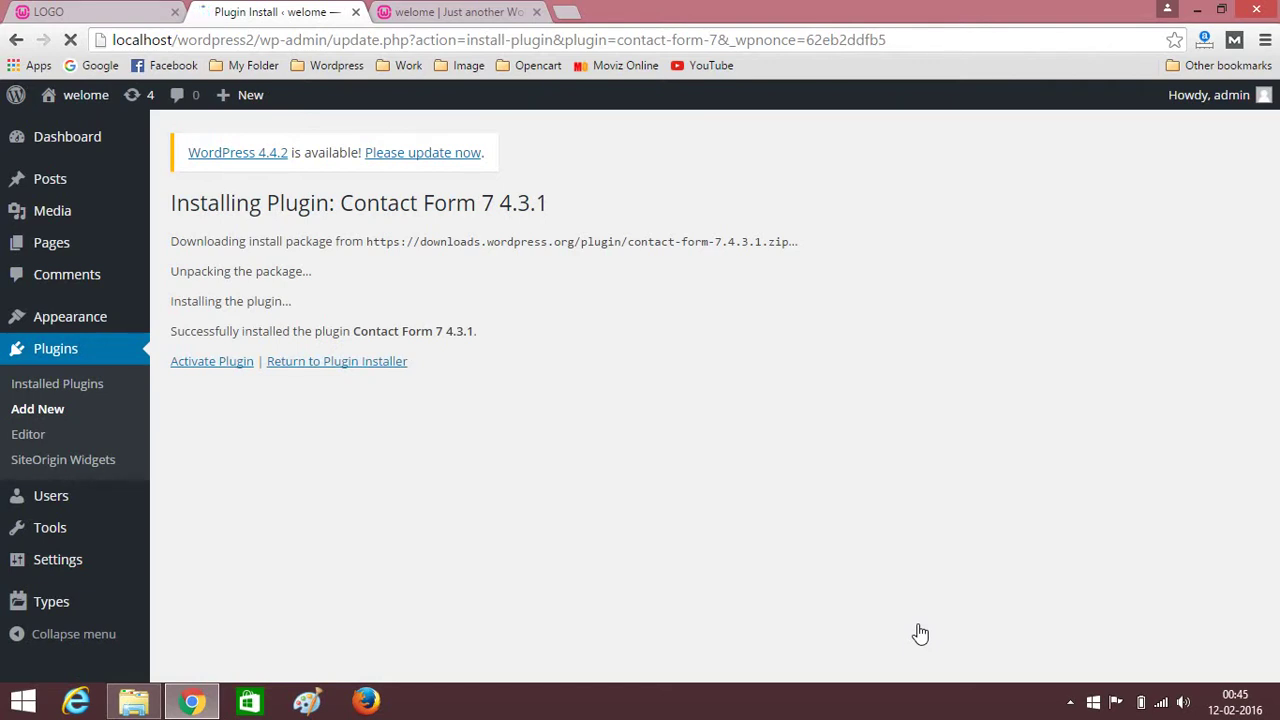
click(197, 370)
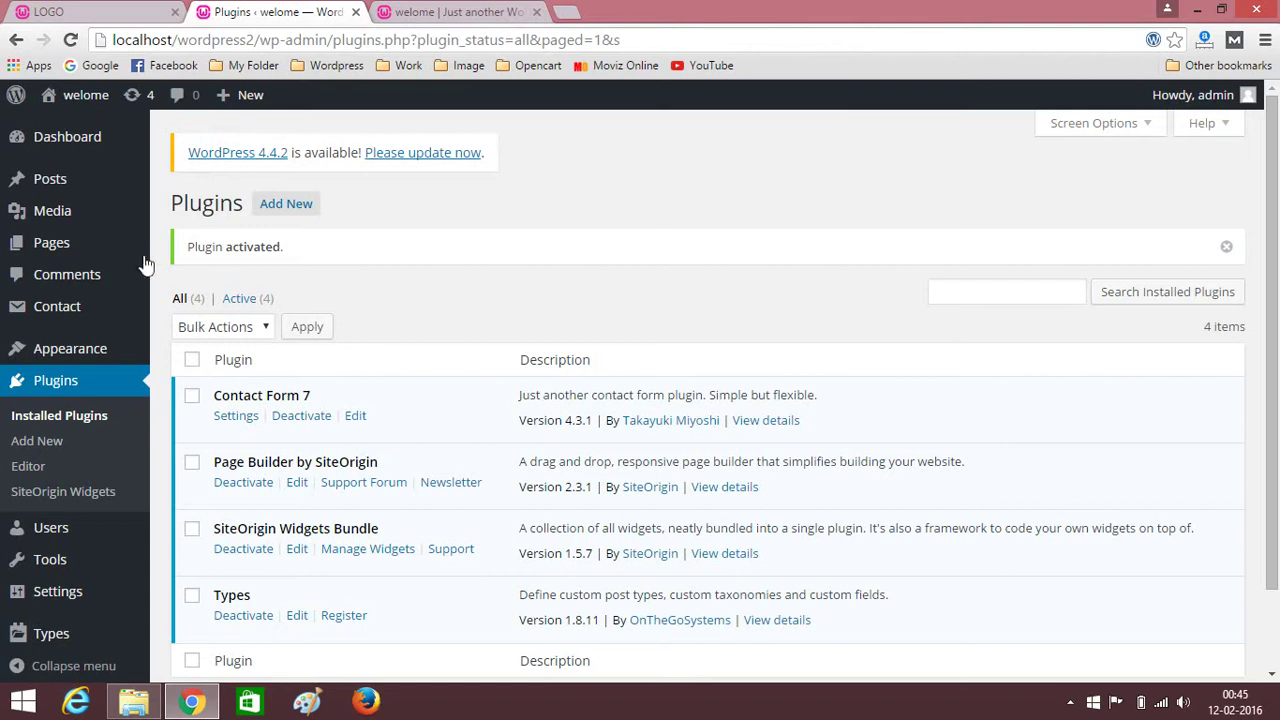
scroll(160, 220, down, 2)
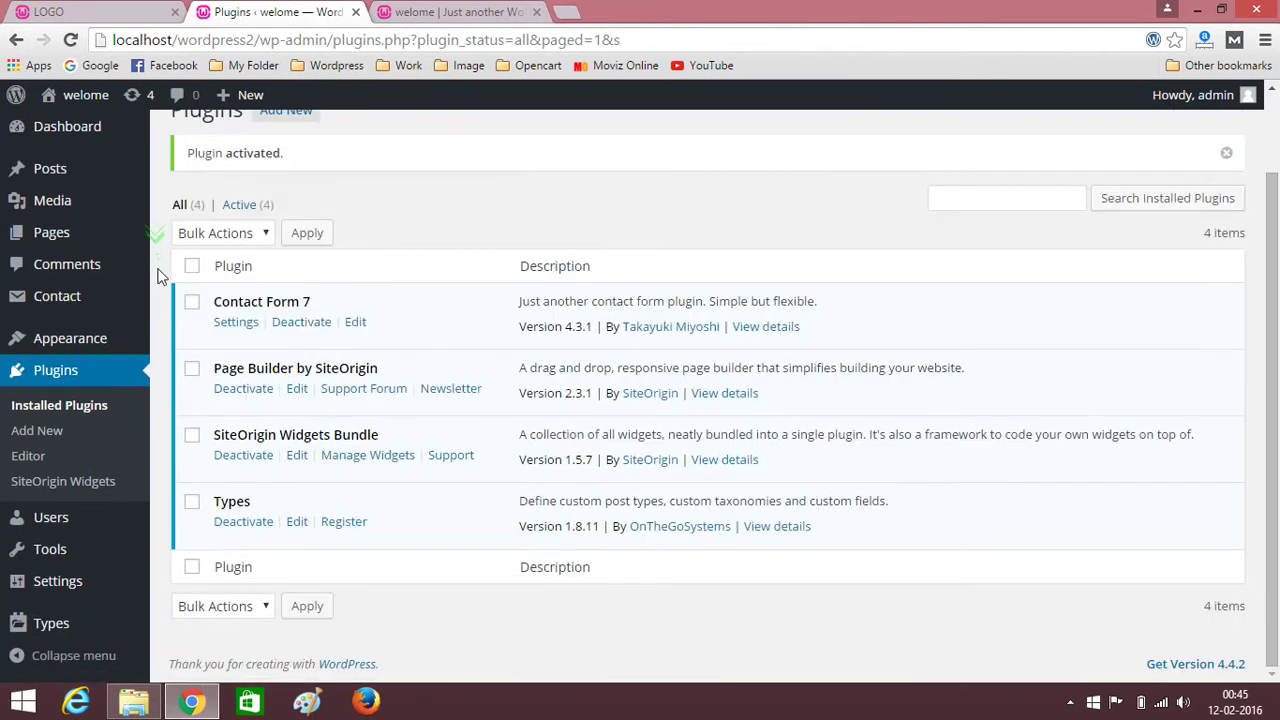
scroll(155, 250, up, 2)
scroll(157, 275, down, 2)
scroll(157, 282, up, 2)
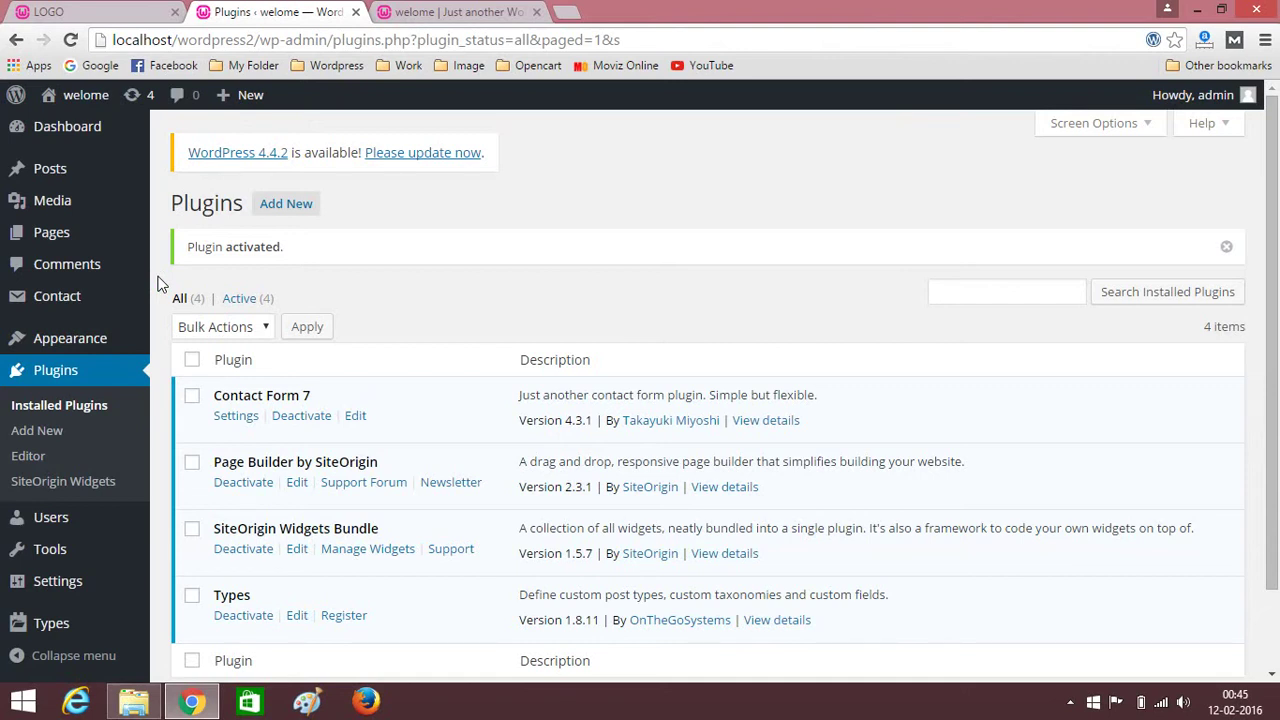
scroll(157, 284, down, 2)
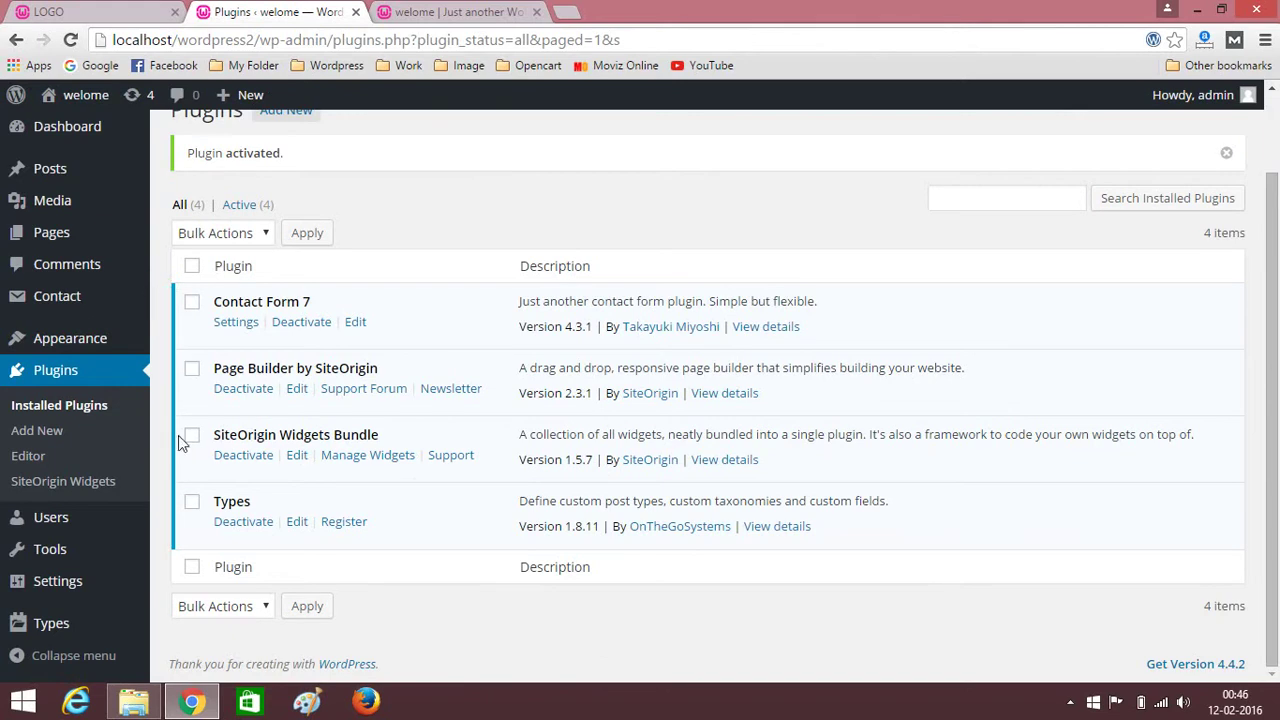
mouse_move(43, 343)
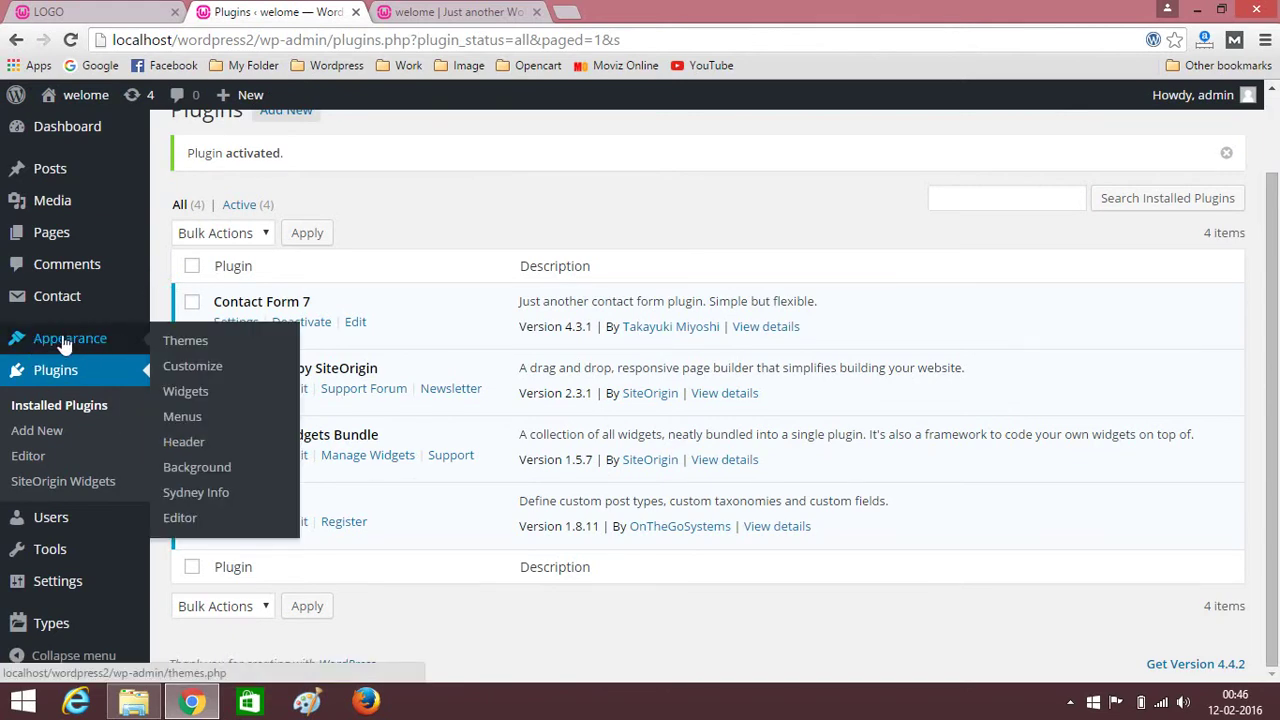
In the Customizer's Site title/tagline/logo panel, change the site title from welome to LOGO.
click(175, 369)
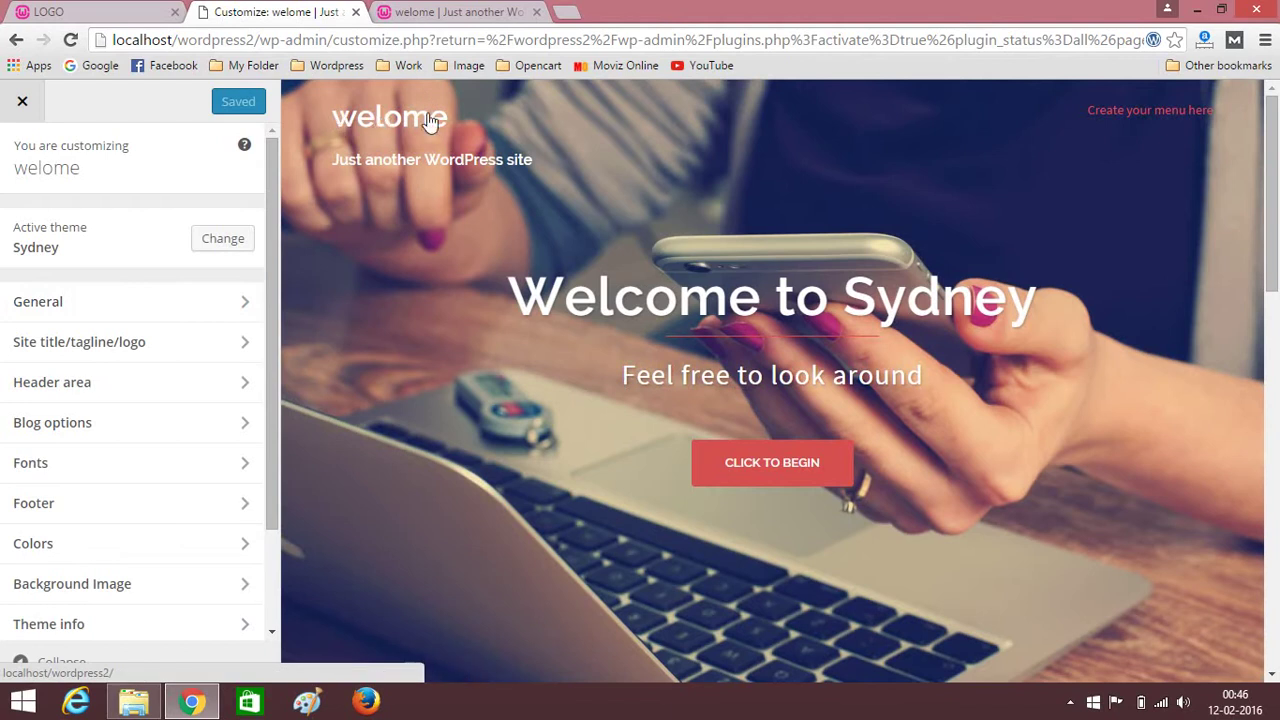
click(190, 341)
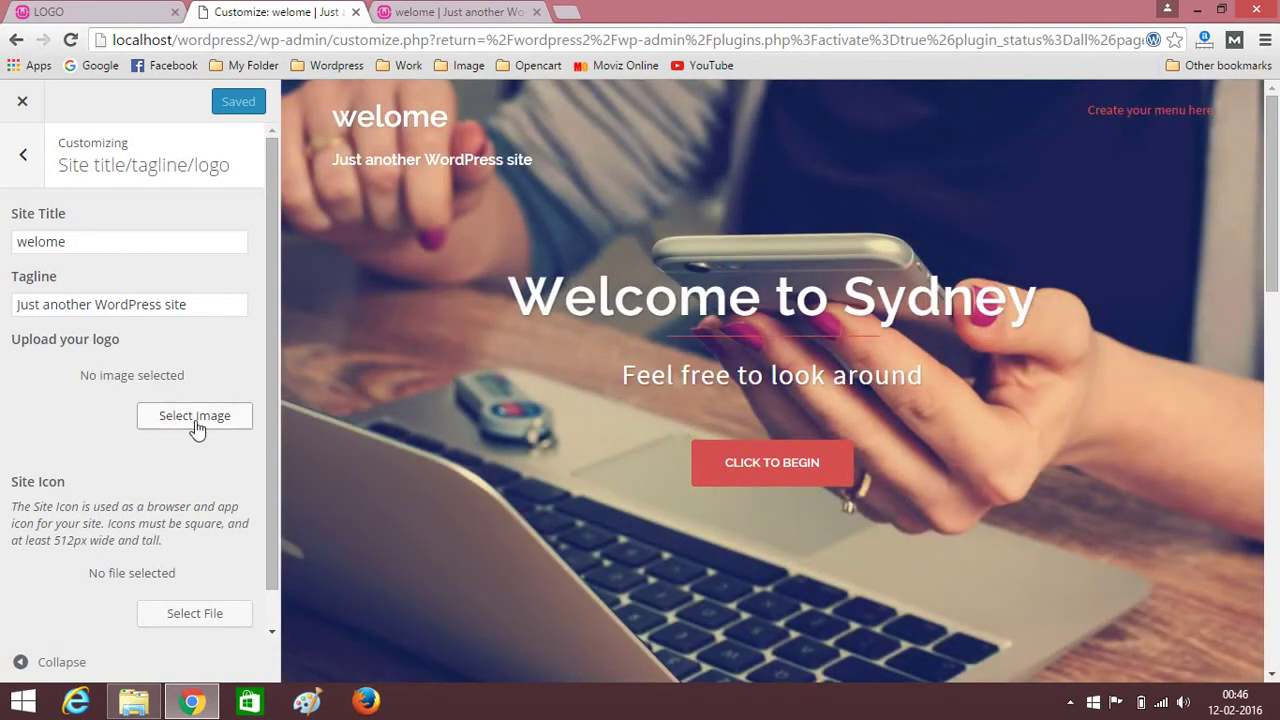
double_click(84, 242)
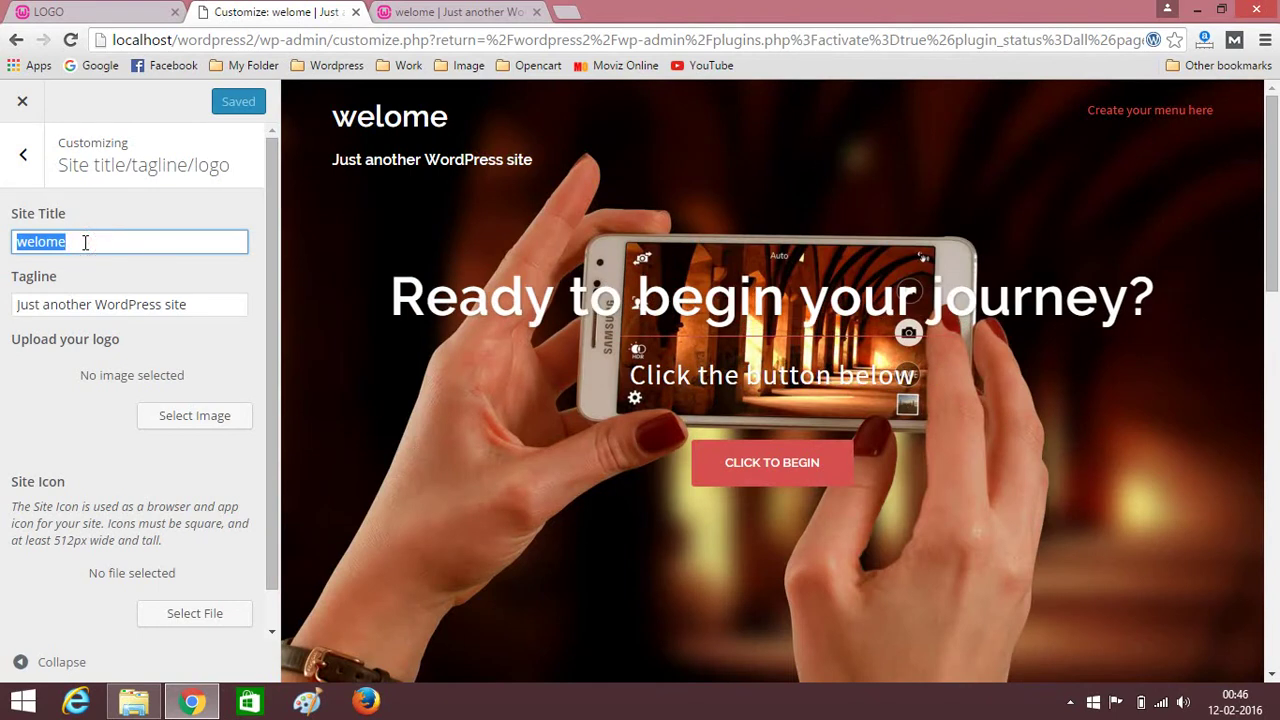
text(G)
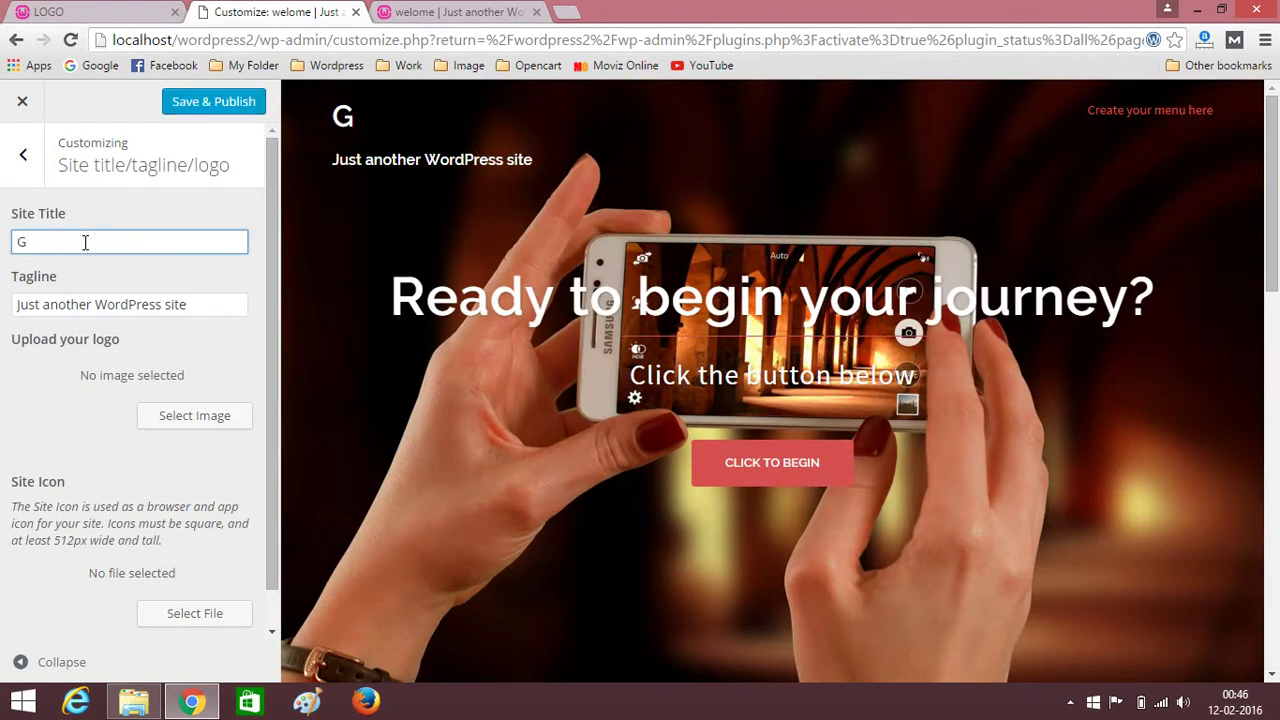
key(BackSpace)
text(LO)
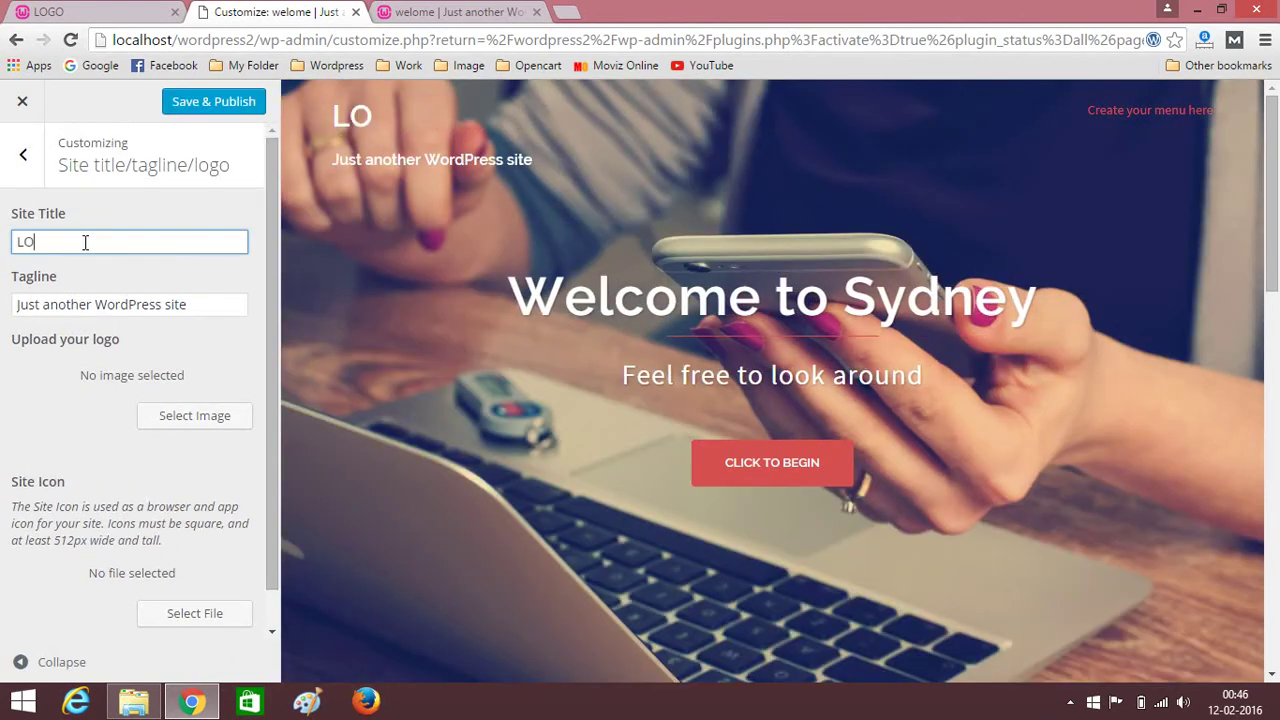
text(GO)
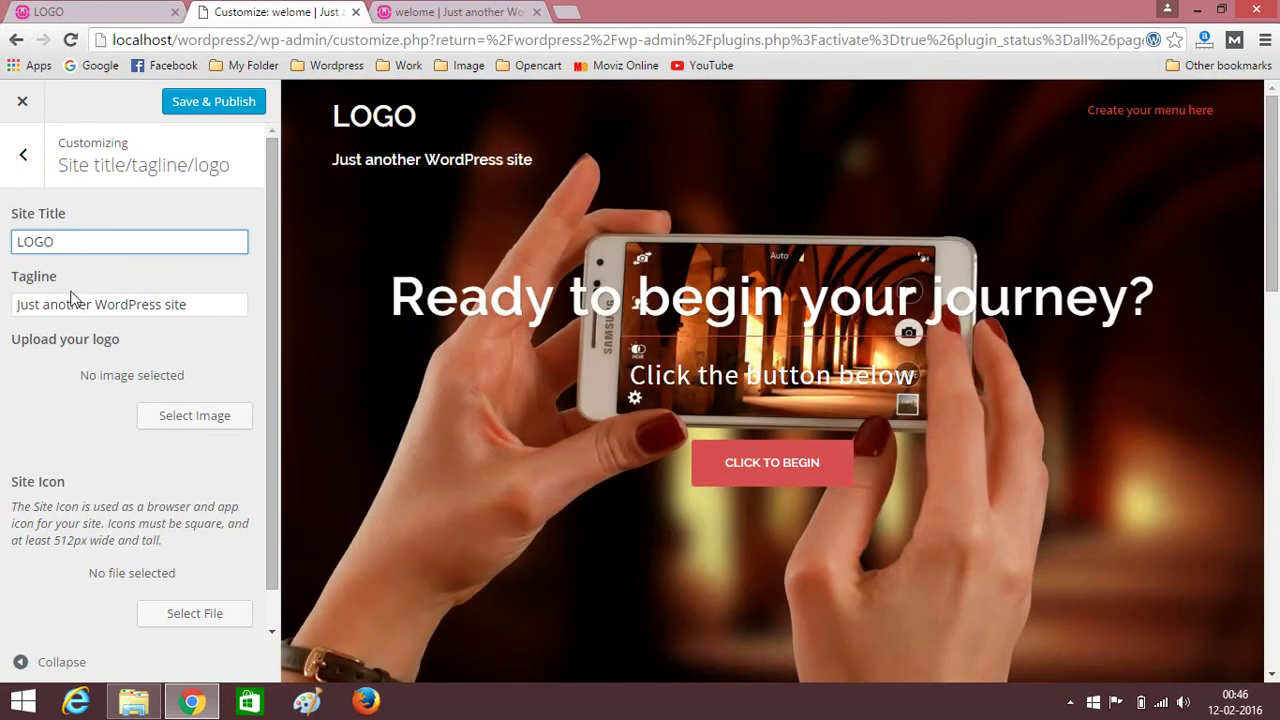
Delete the tagline text and Save & Publish the changes.
triple_click(205, 313)
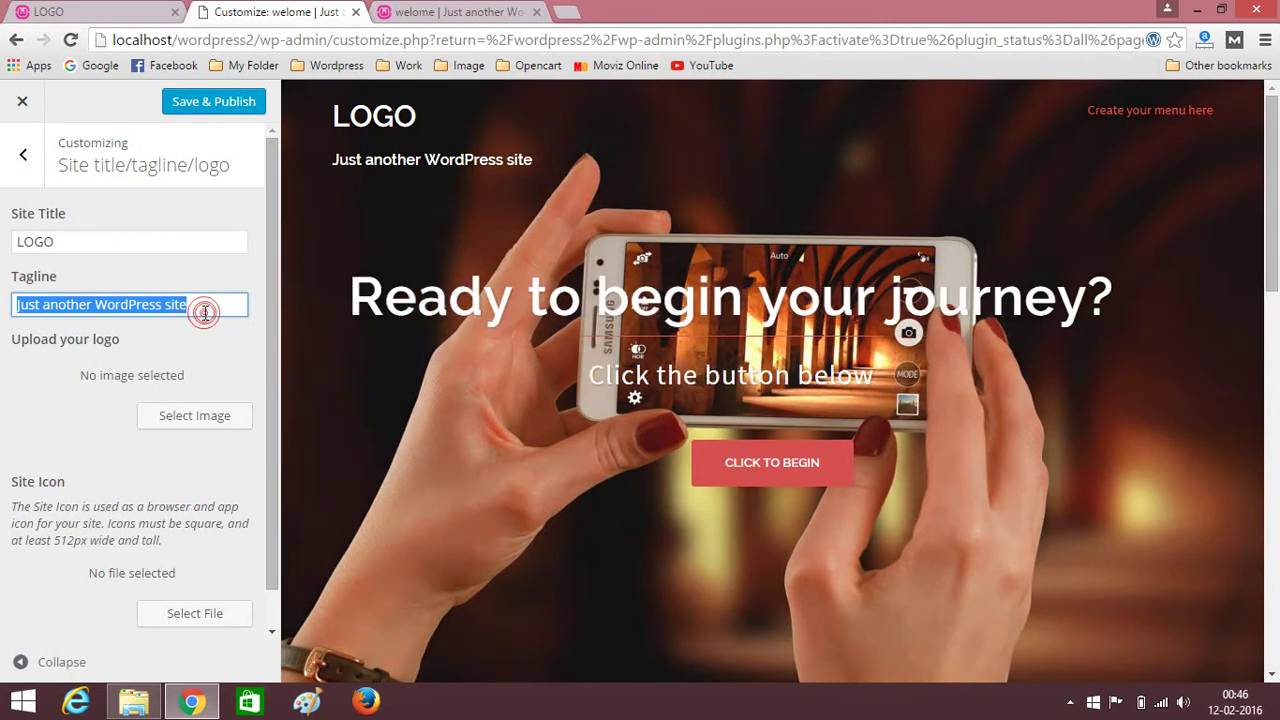
key(BackSpace)
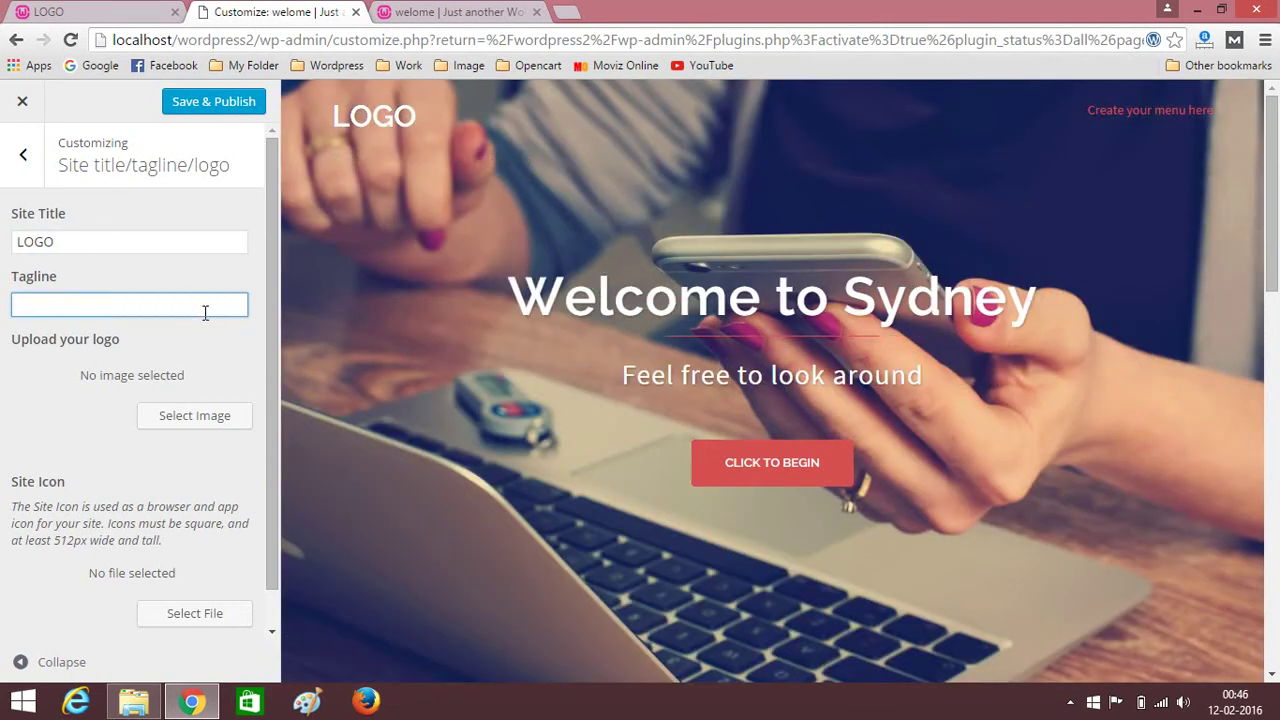
double_click(40, 391)
click(10, 370)
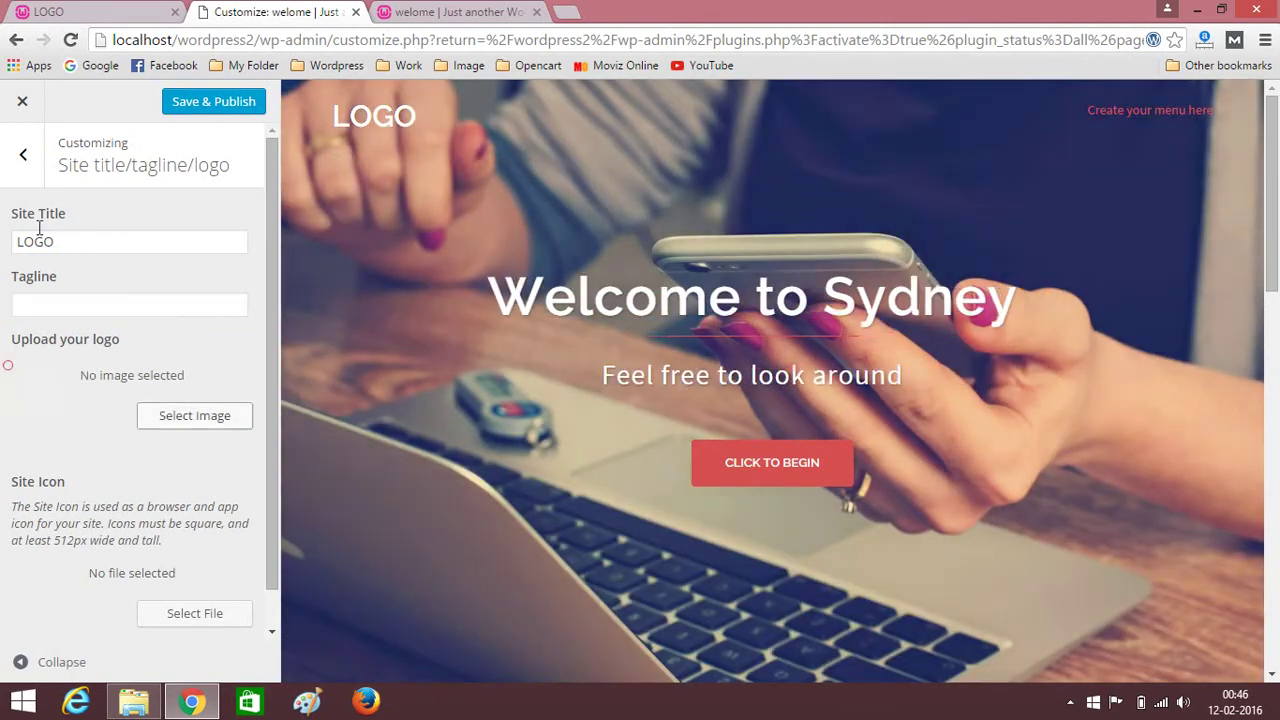
click(24, 160)
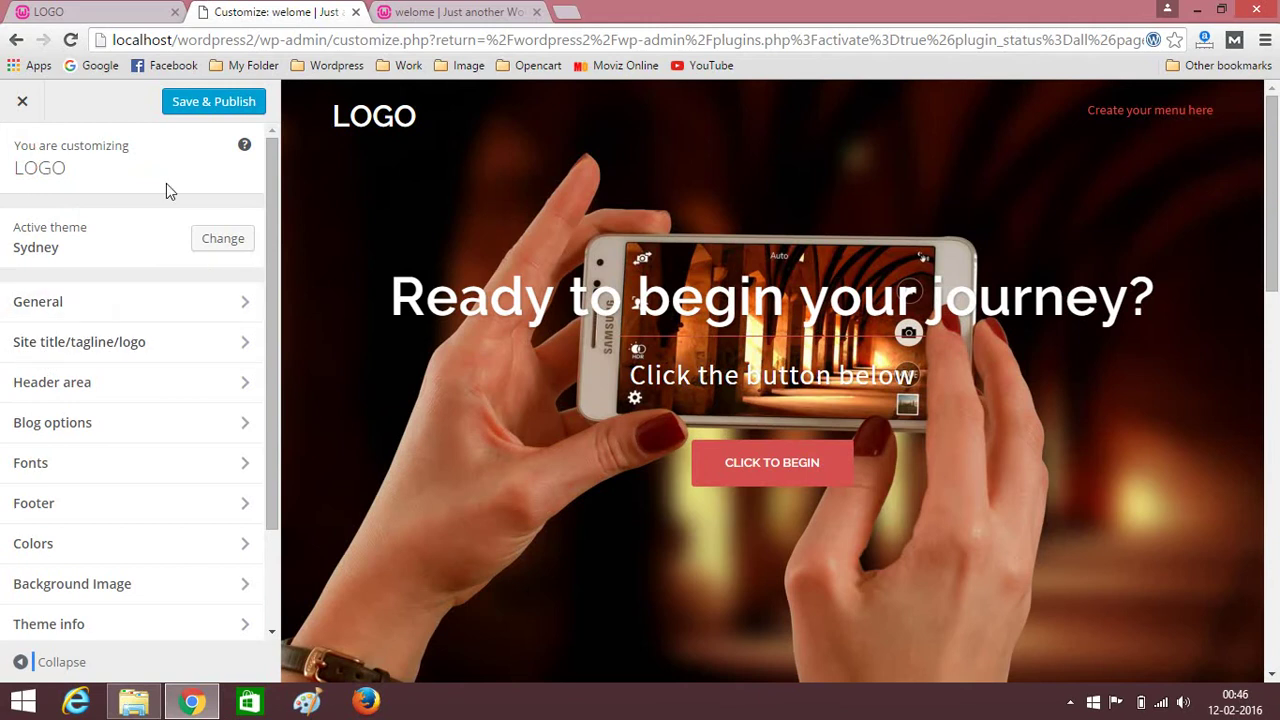
click(180, 113)
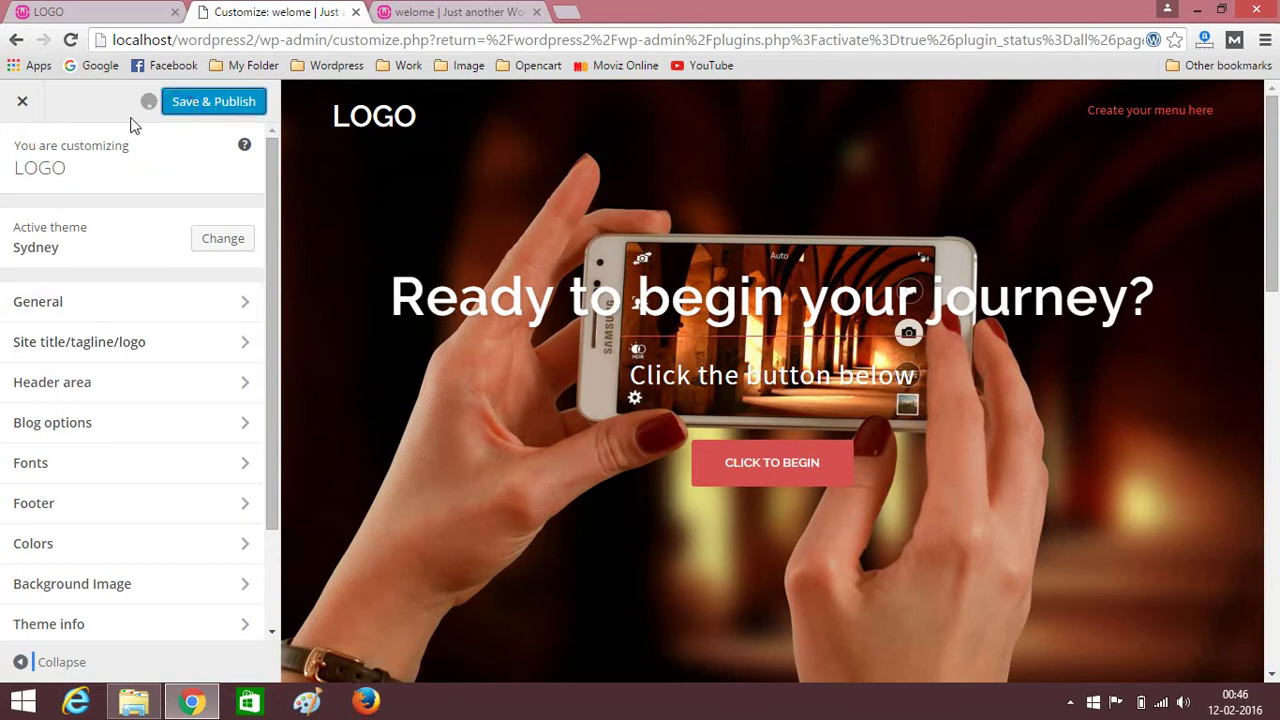
scroll(554, 374, down, 4)
scroll(600, 360, up, 4)
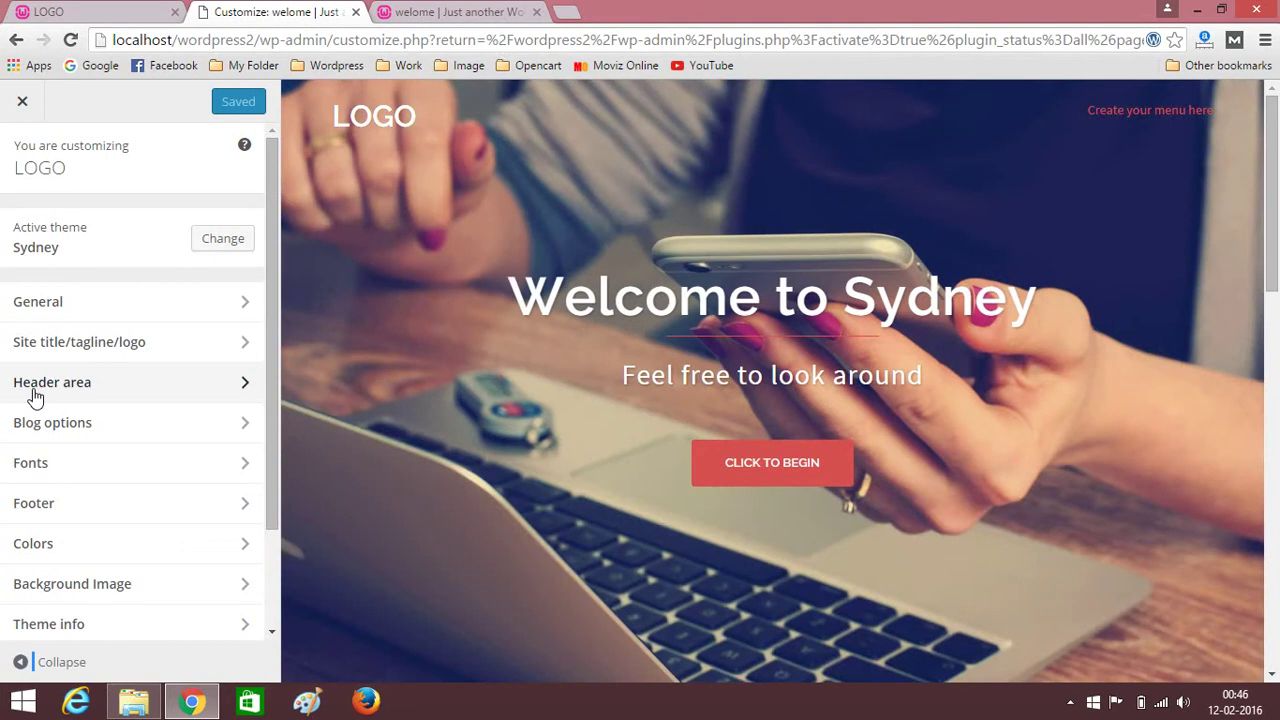
In Header area > Header Slider, start uploading a new image for the first slide.
click(35, 394)
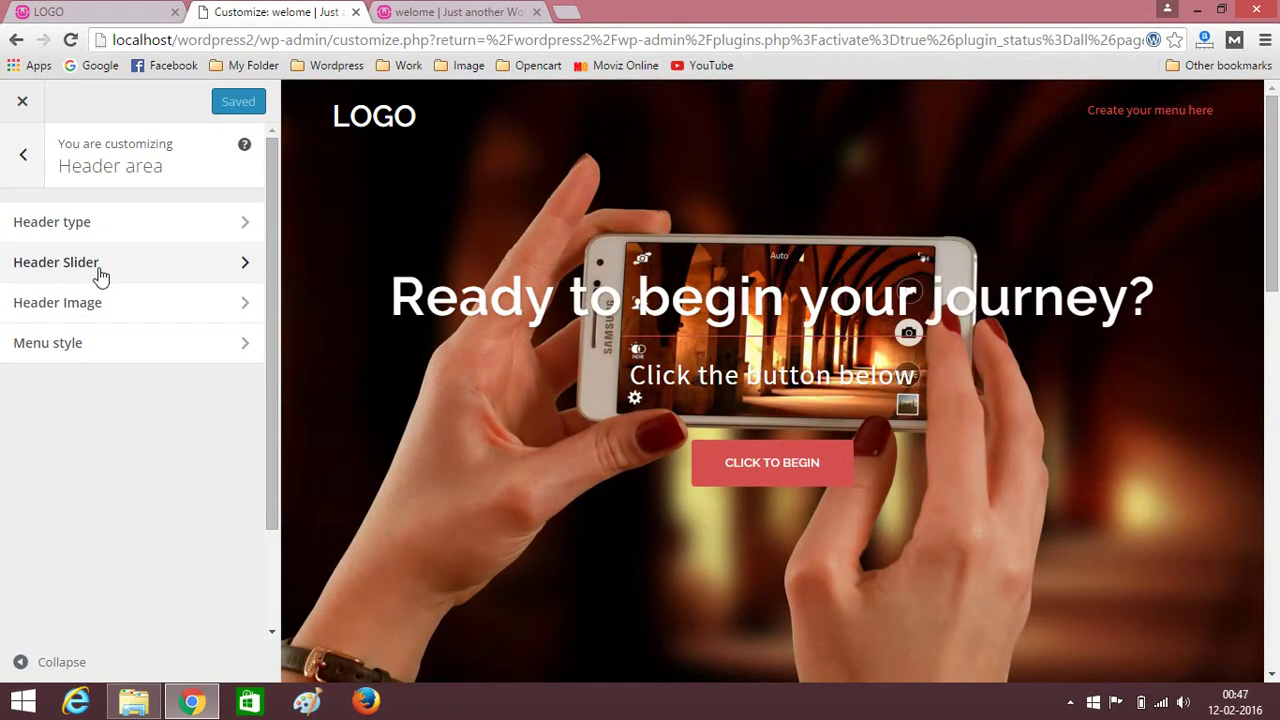
click(100, 268)
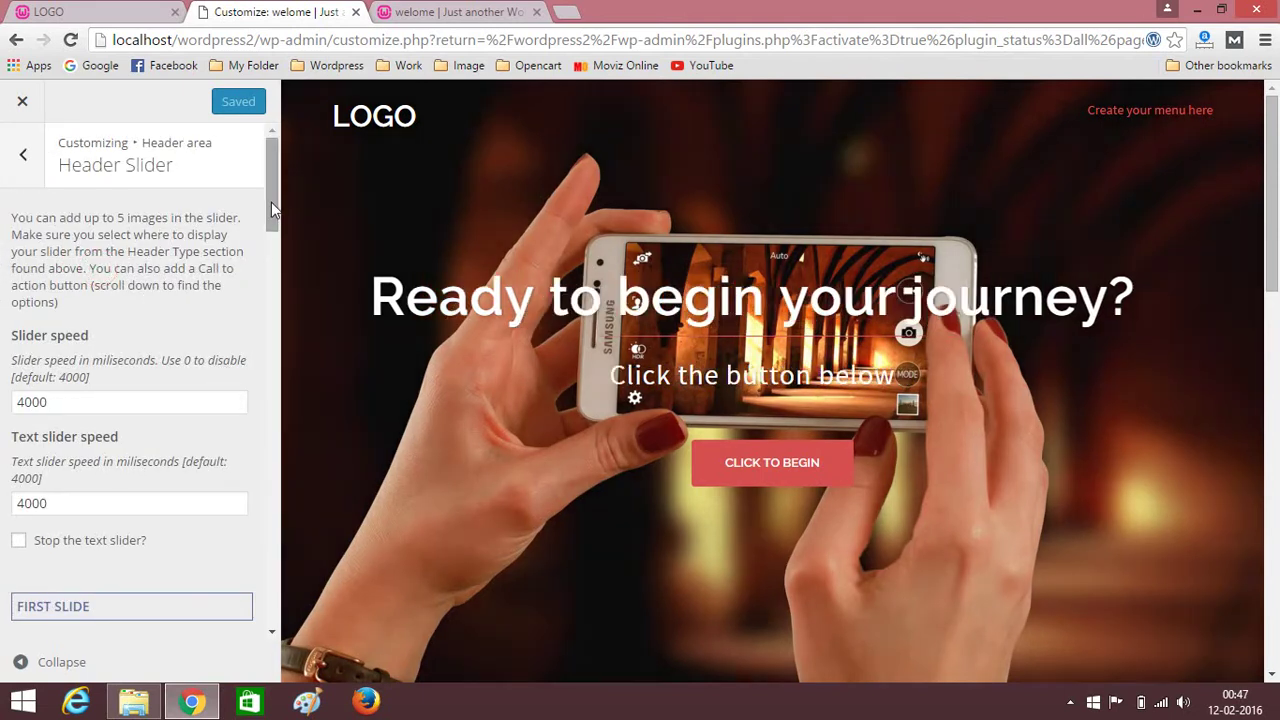
drag(271, 202, 271, 268)
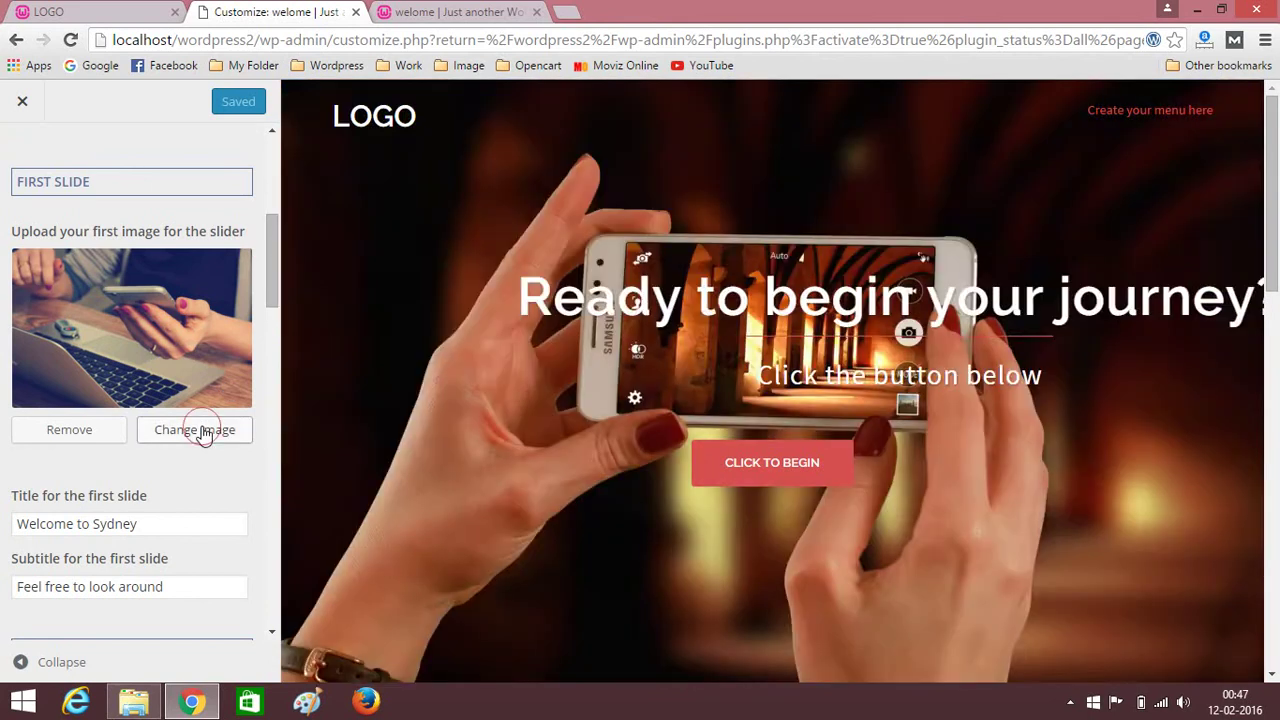
click(203, 430)
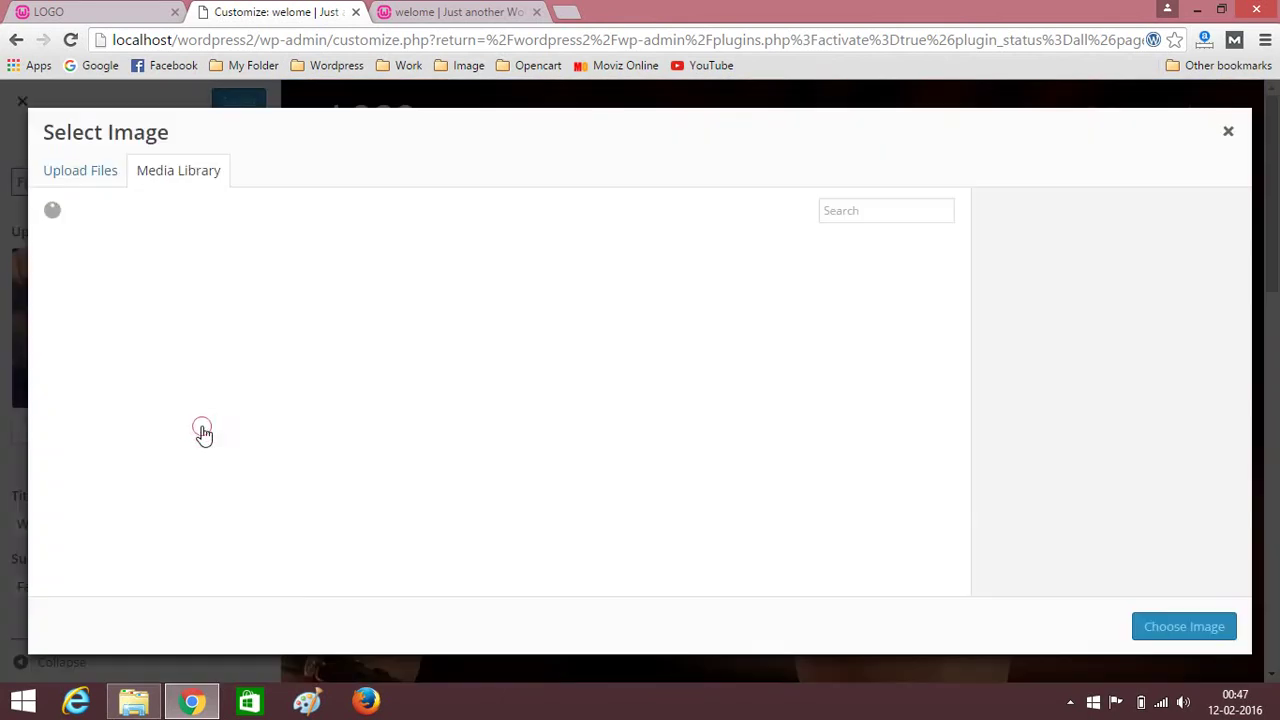
click(90, 170)
click(634, 422)
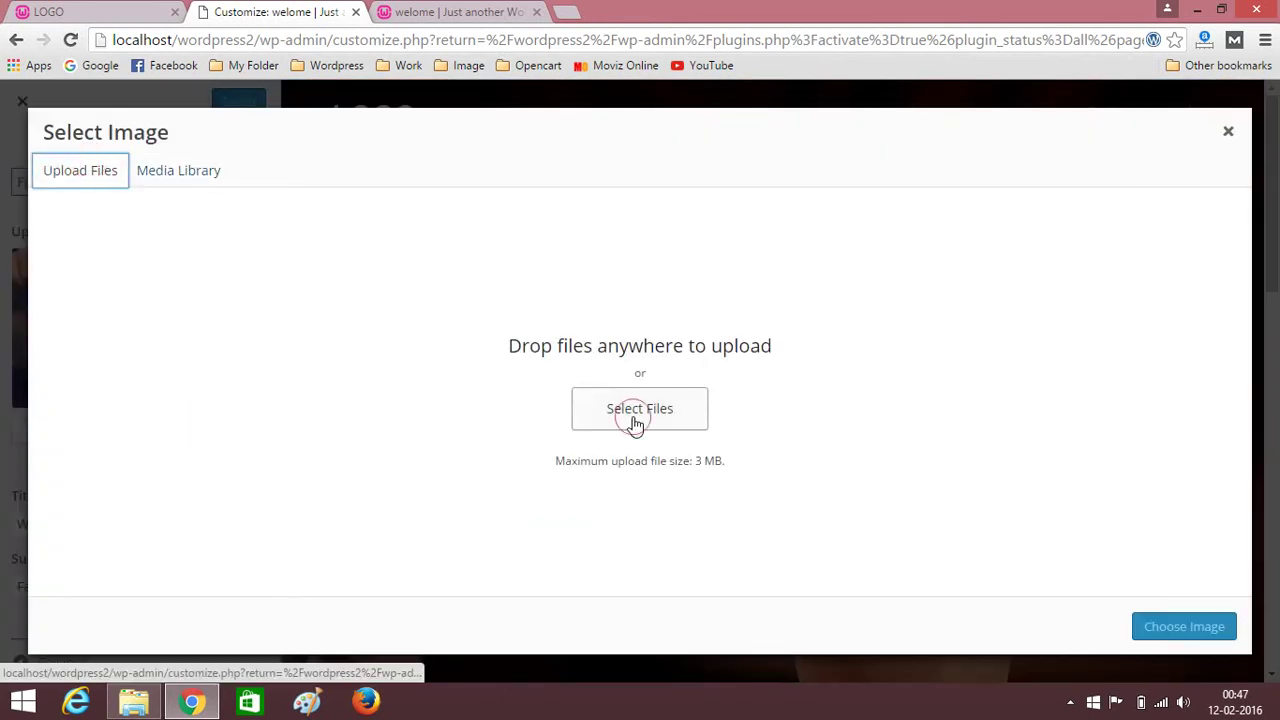
Upload the dusk-sky birds photo from the Desktop and choose it as the first slide image.
drag(606, 195, 614, 317)
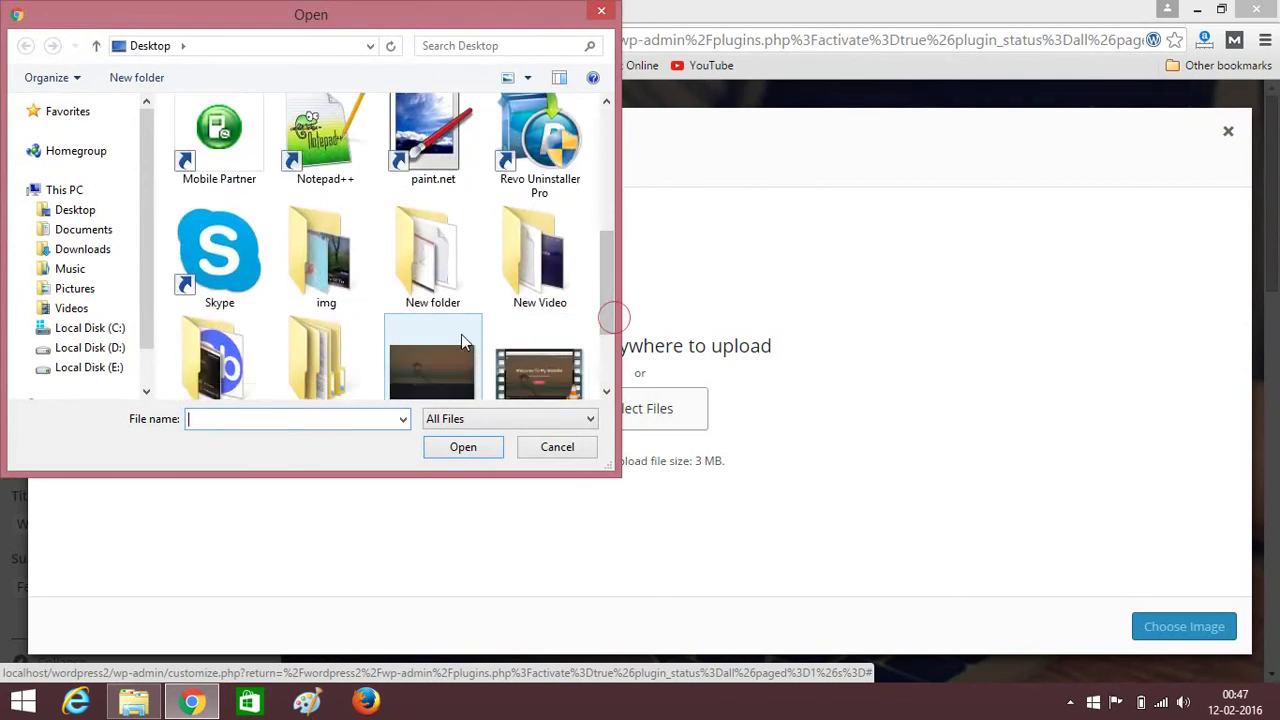
double_click(553, 288)
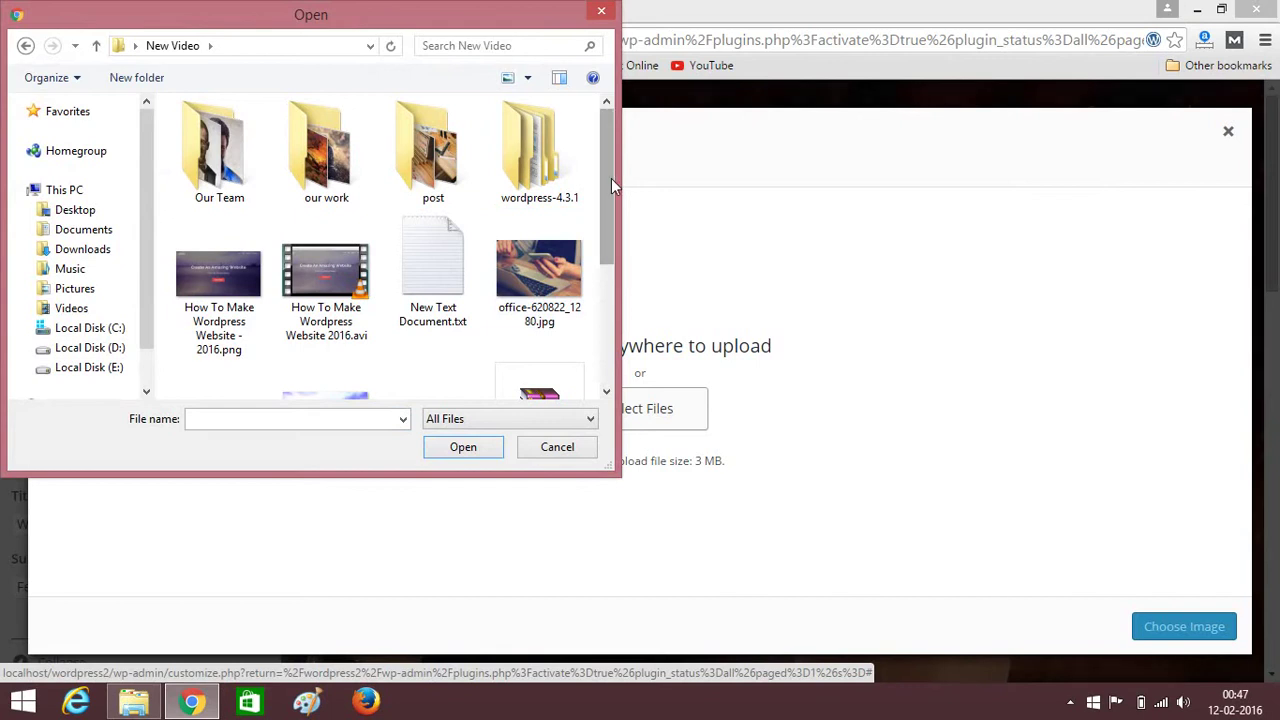
drag(611, 178, 612, 345)
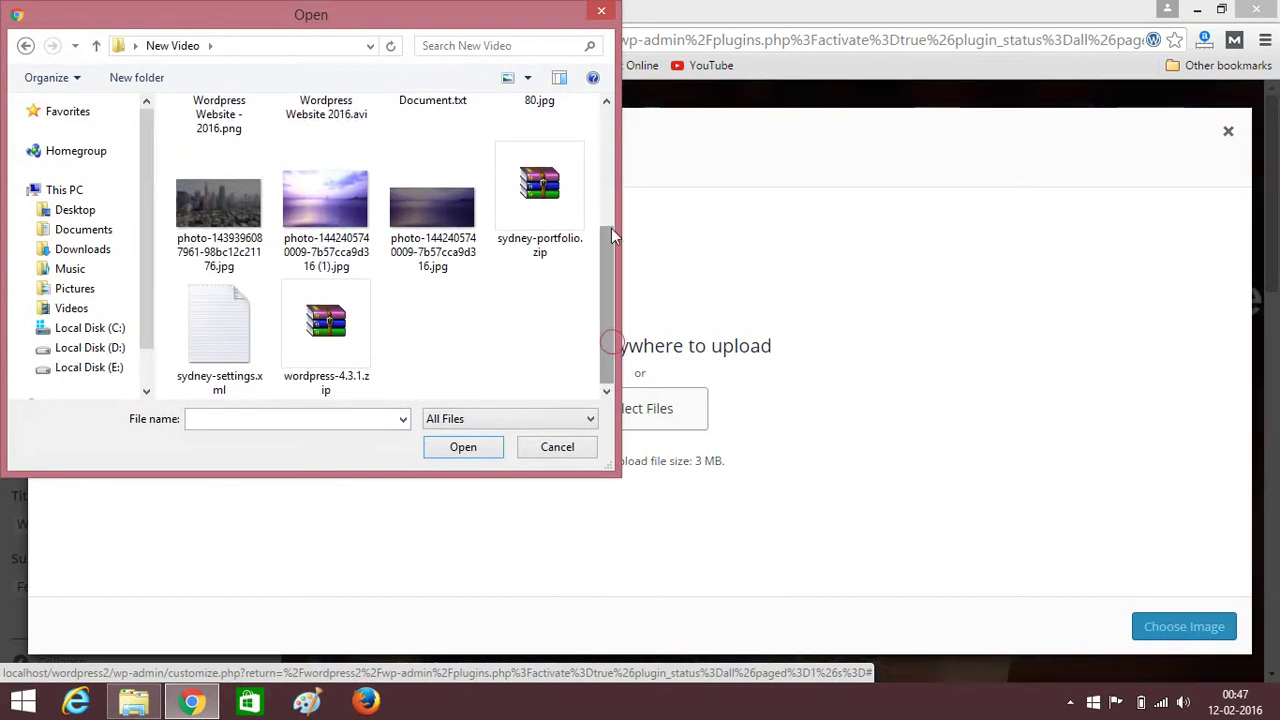
click(24, 46)
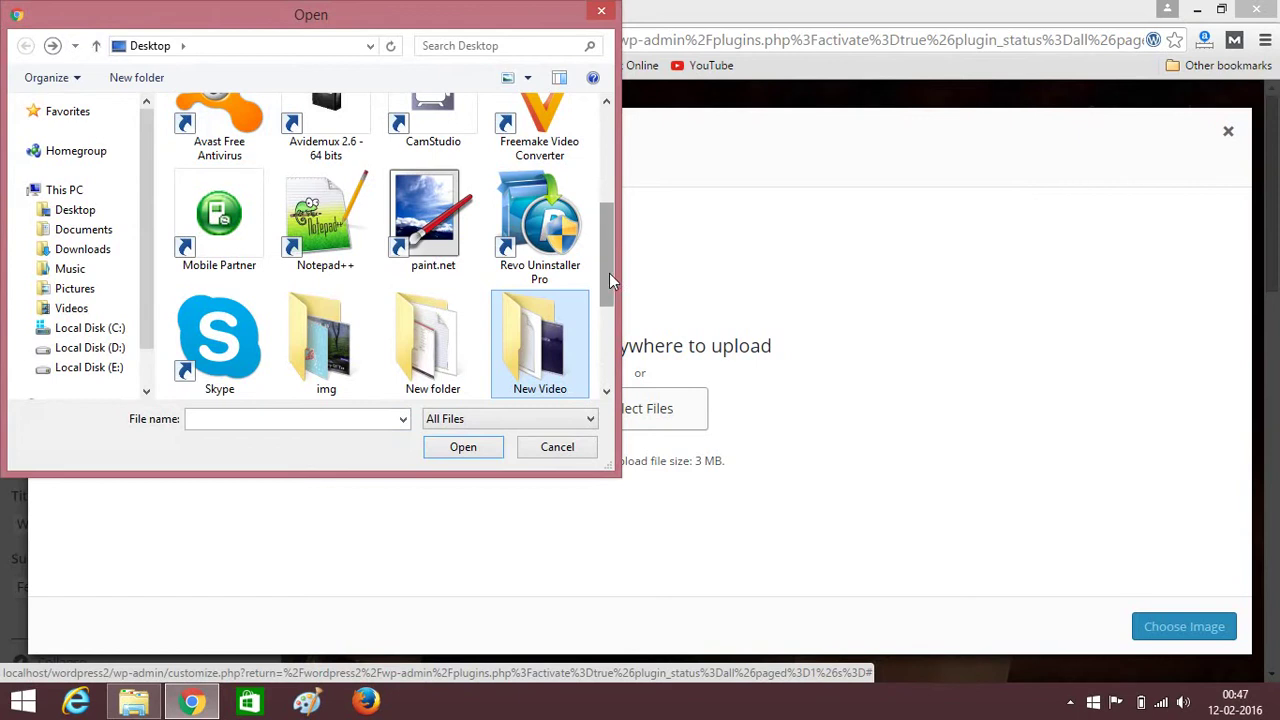
drag(609, 273, 609, 388)
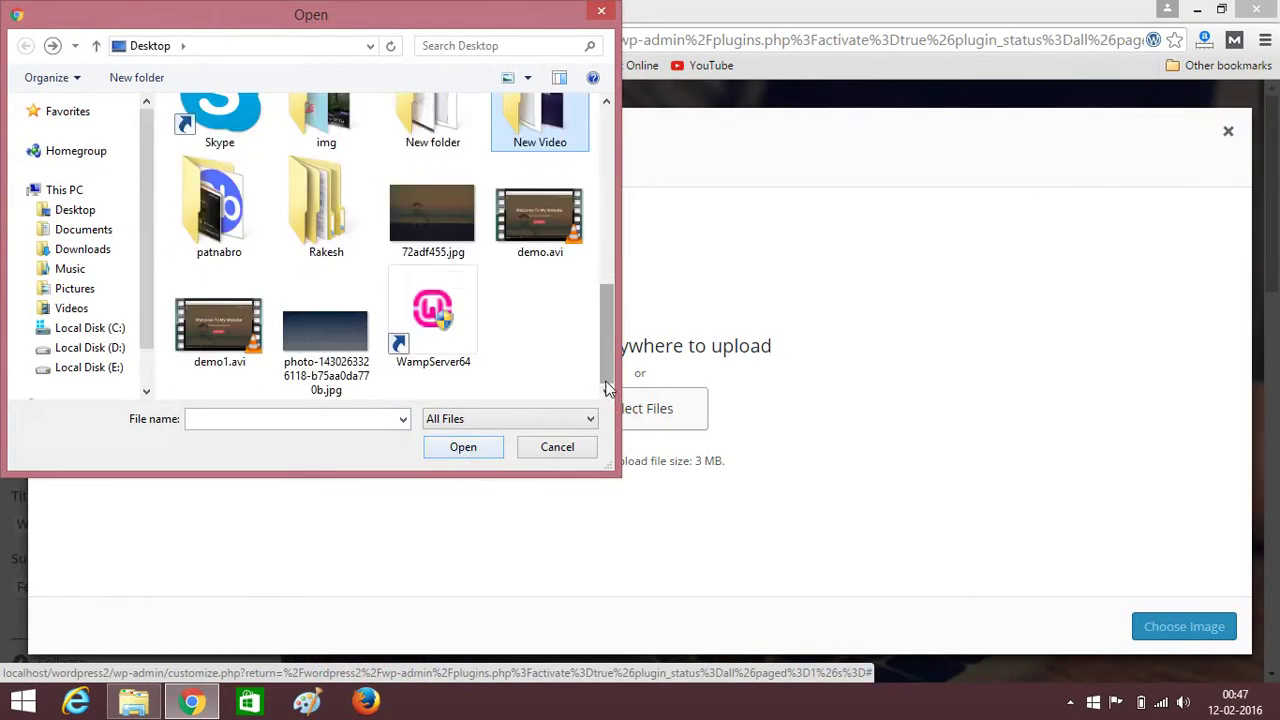
click(330, 340)
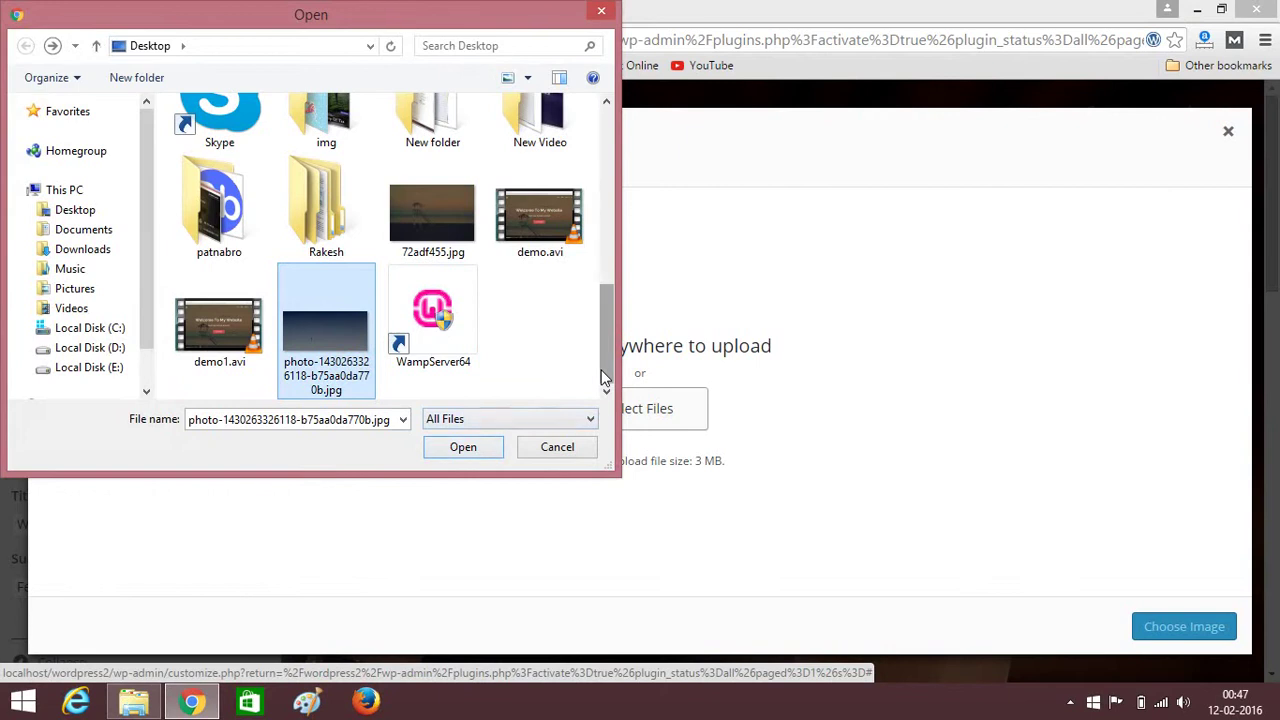
click(466, 449)
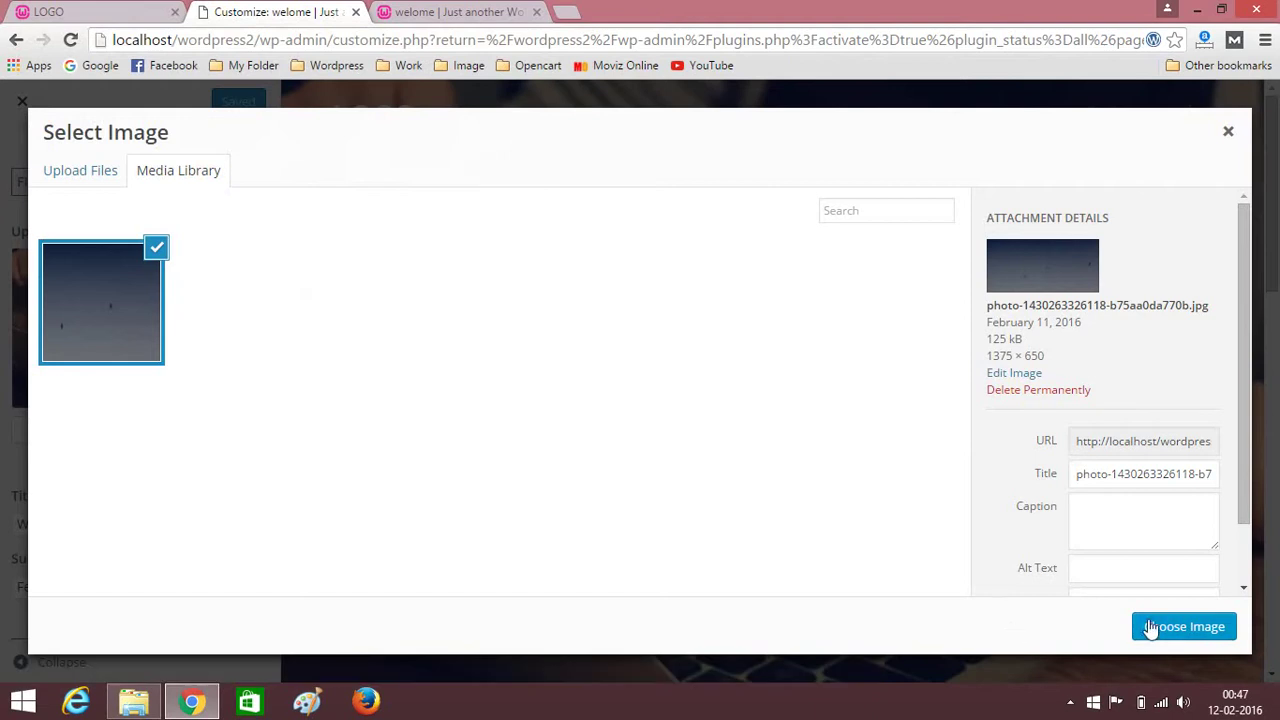
click(1152, 627)
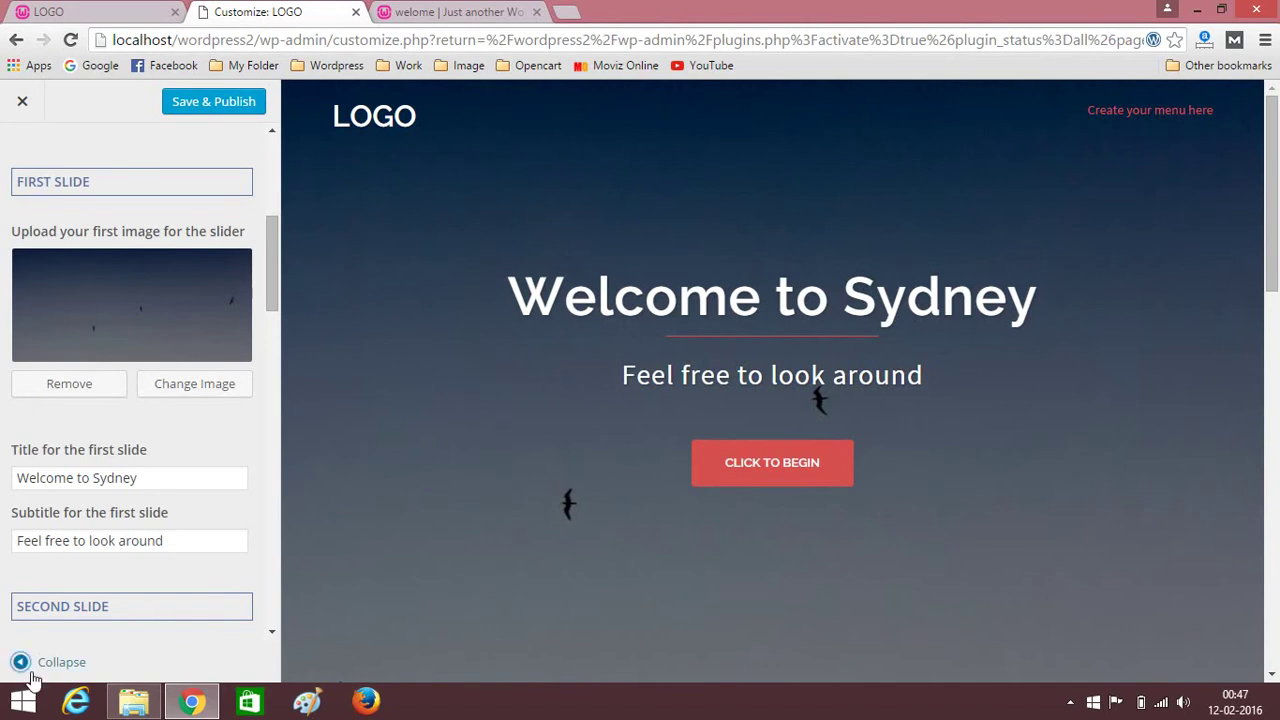
Collapse and expand the customizer sidebar twice to preview the new first slide full width.
click(20, 662)
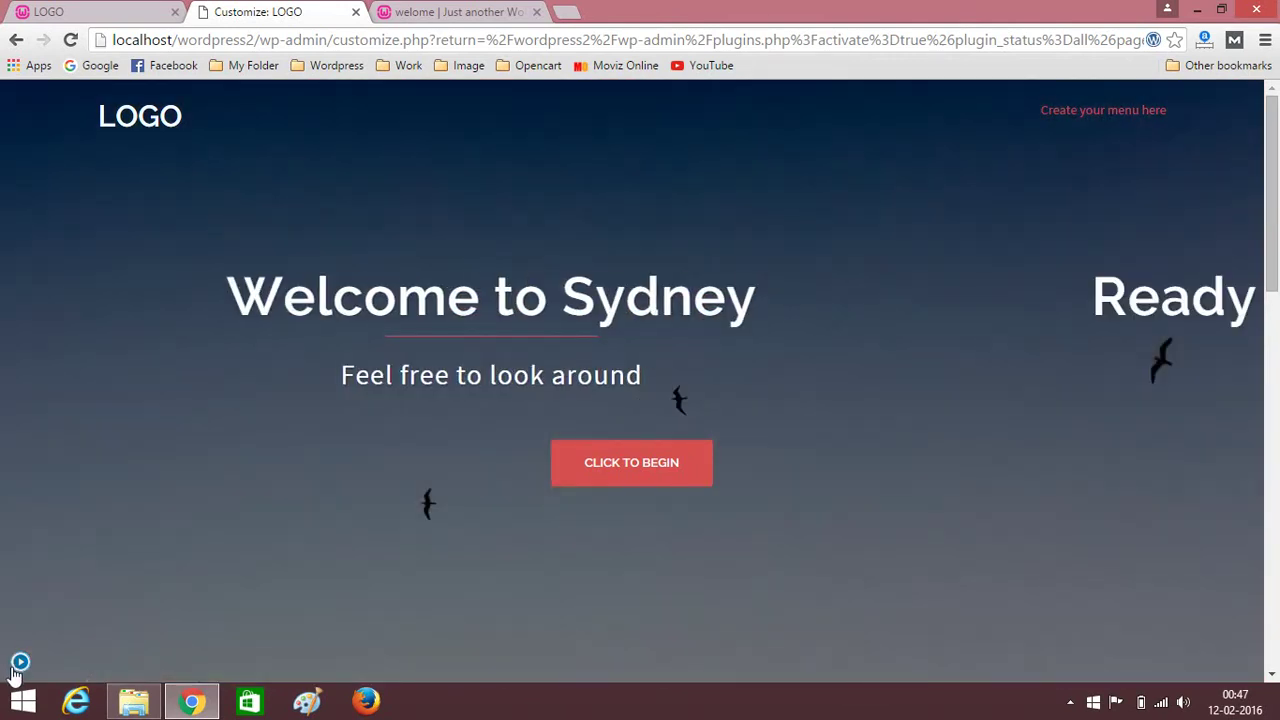
click(18, 665)
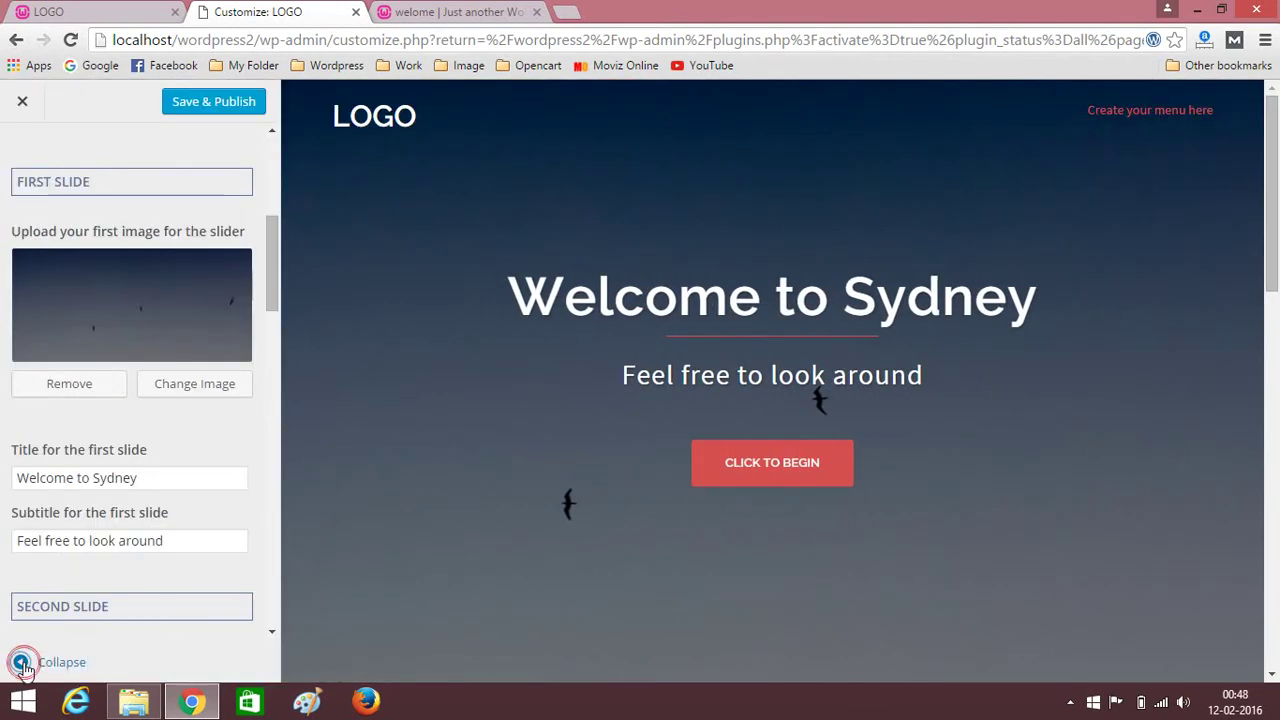
click(21, 663)
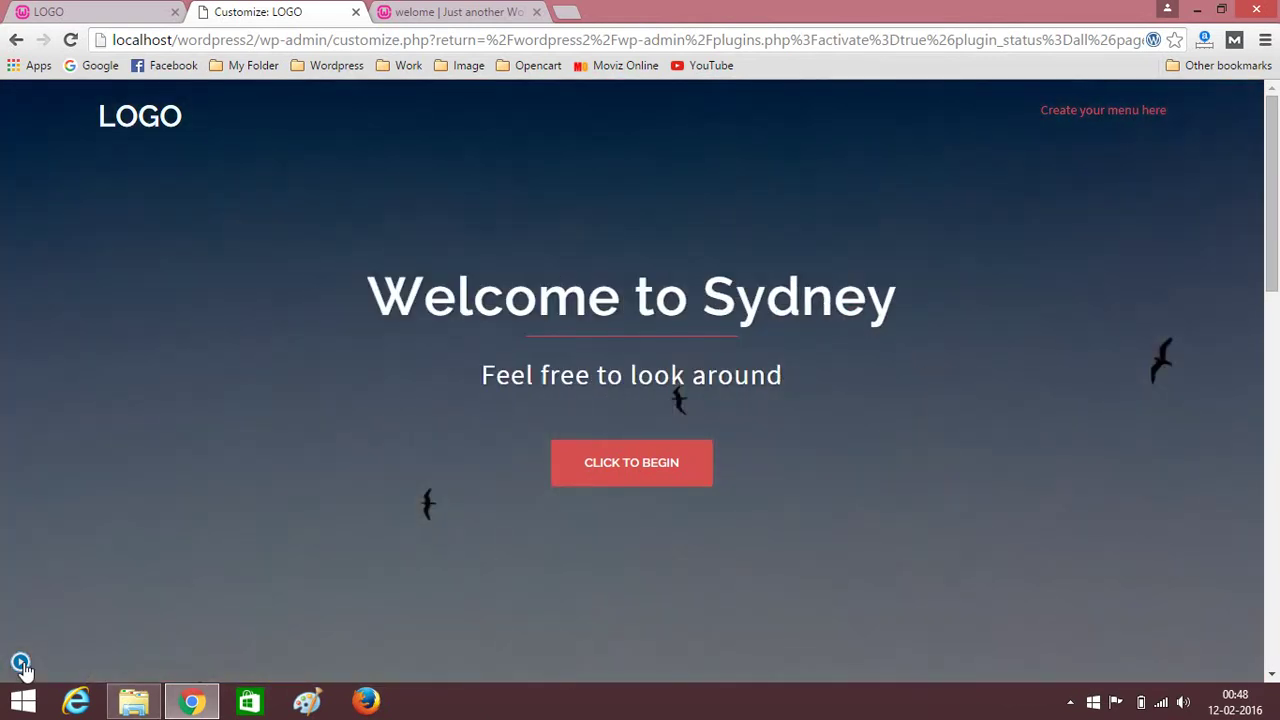
click(21, 663)
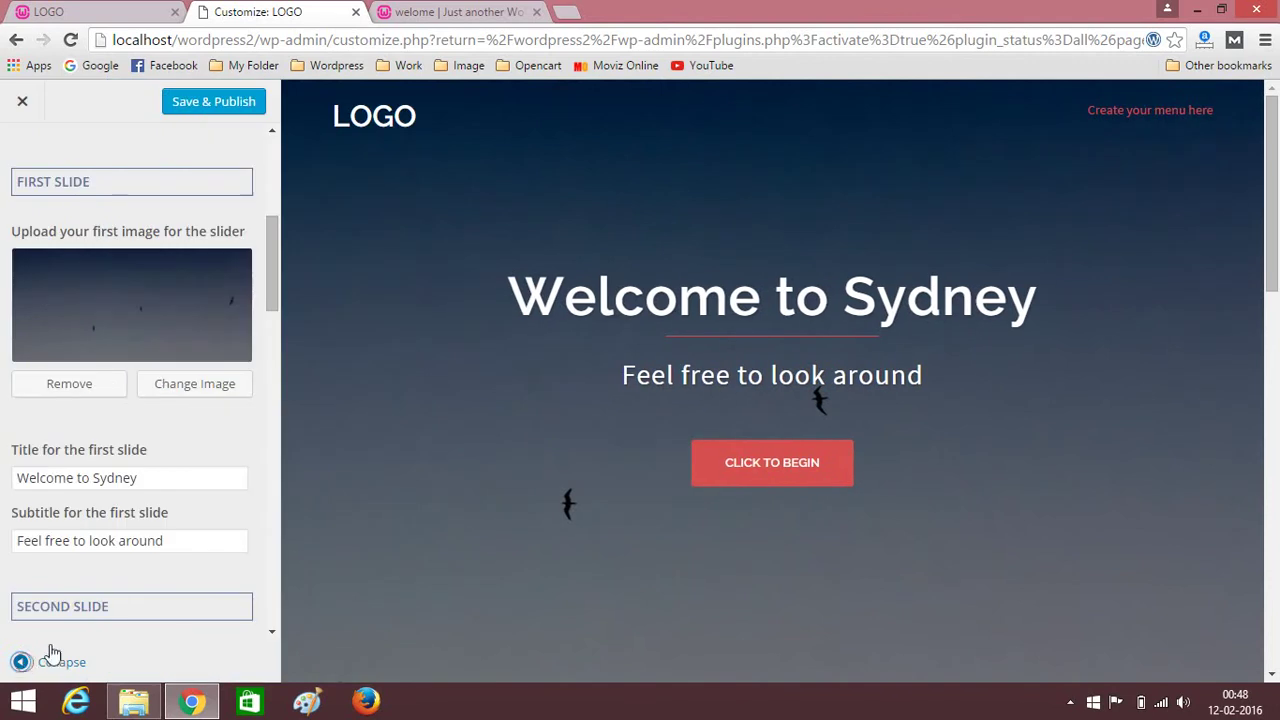
Scroll to the Second Slide section and start choosing its image.
scroll(206, 397, down, 4)
scroll(218, 403, up, 5)
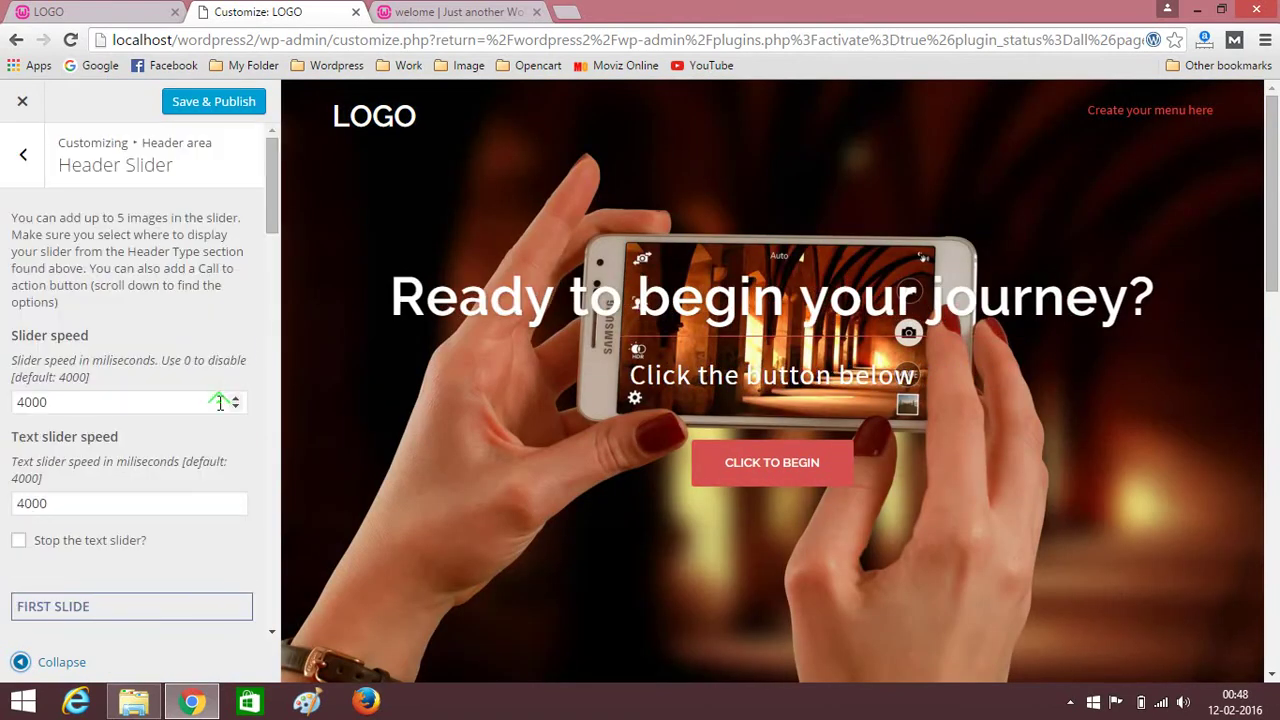
scroll(214, 400, down, 5)
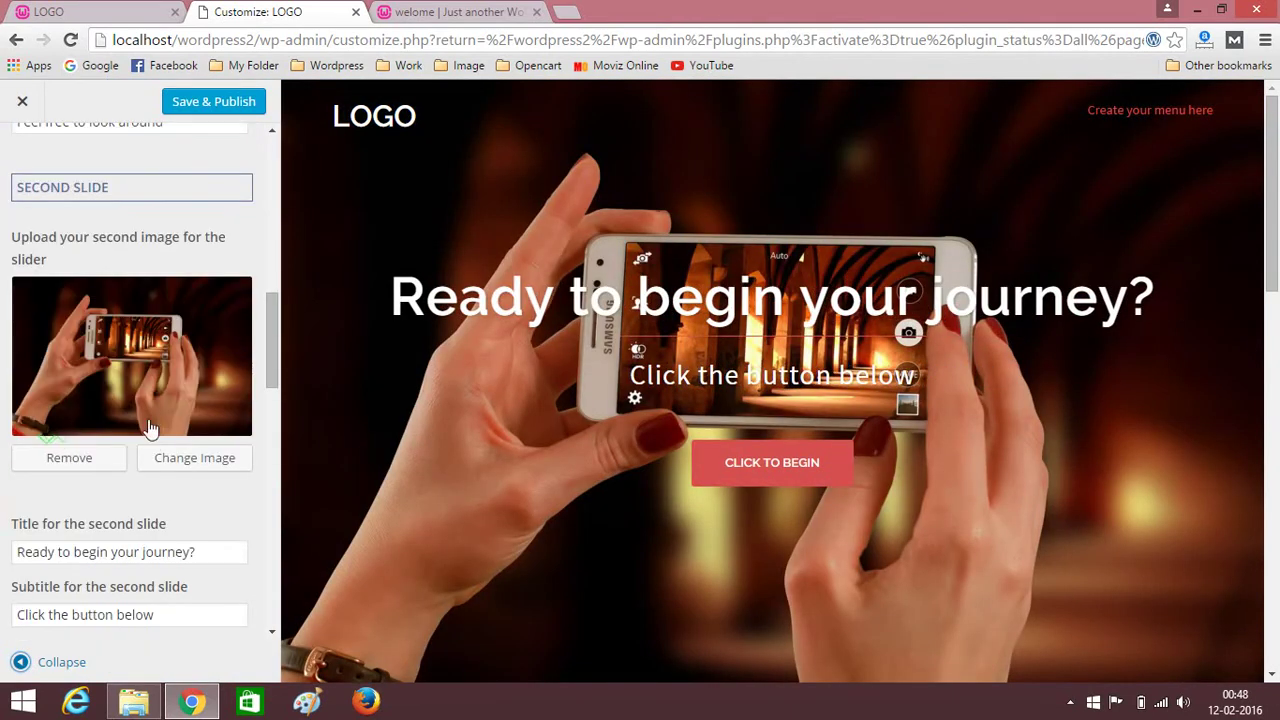
click(178, 465)
Upload 72adf455.jpg from the Desktop and set it as the second slide's image.
click(88, 175)
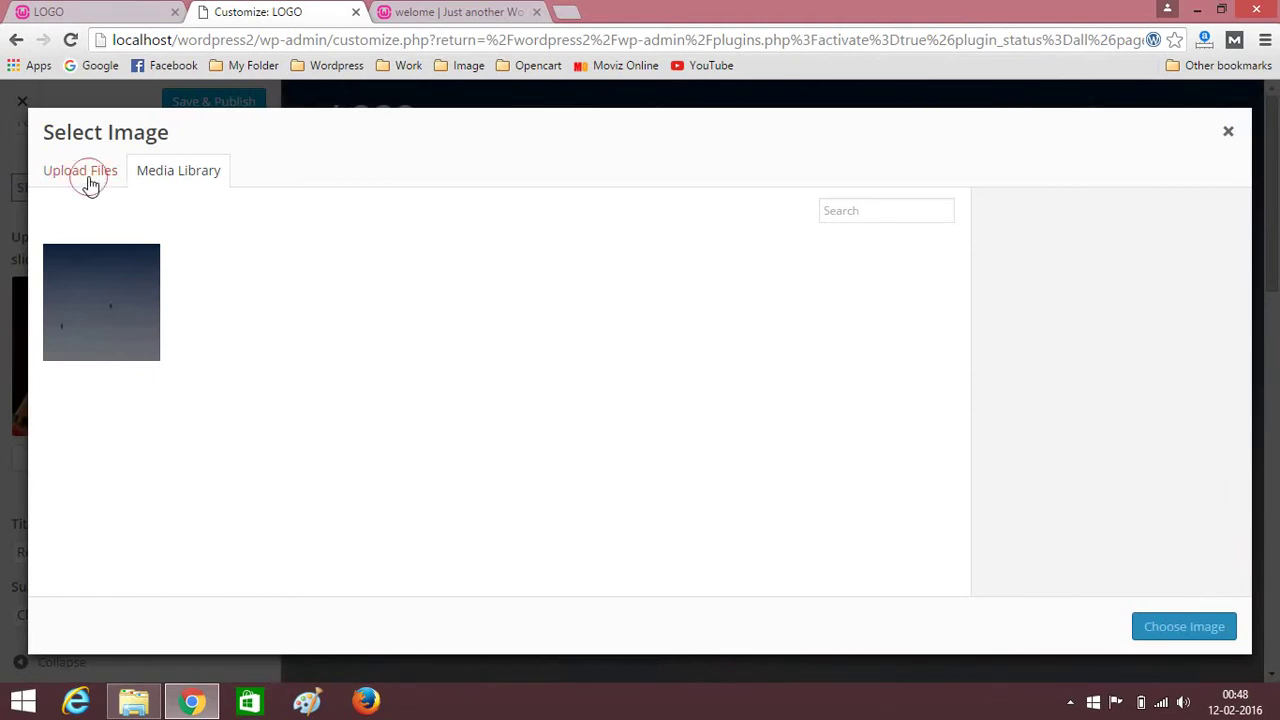
click(623, 420)
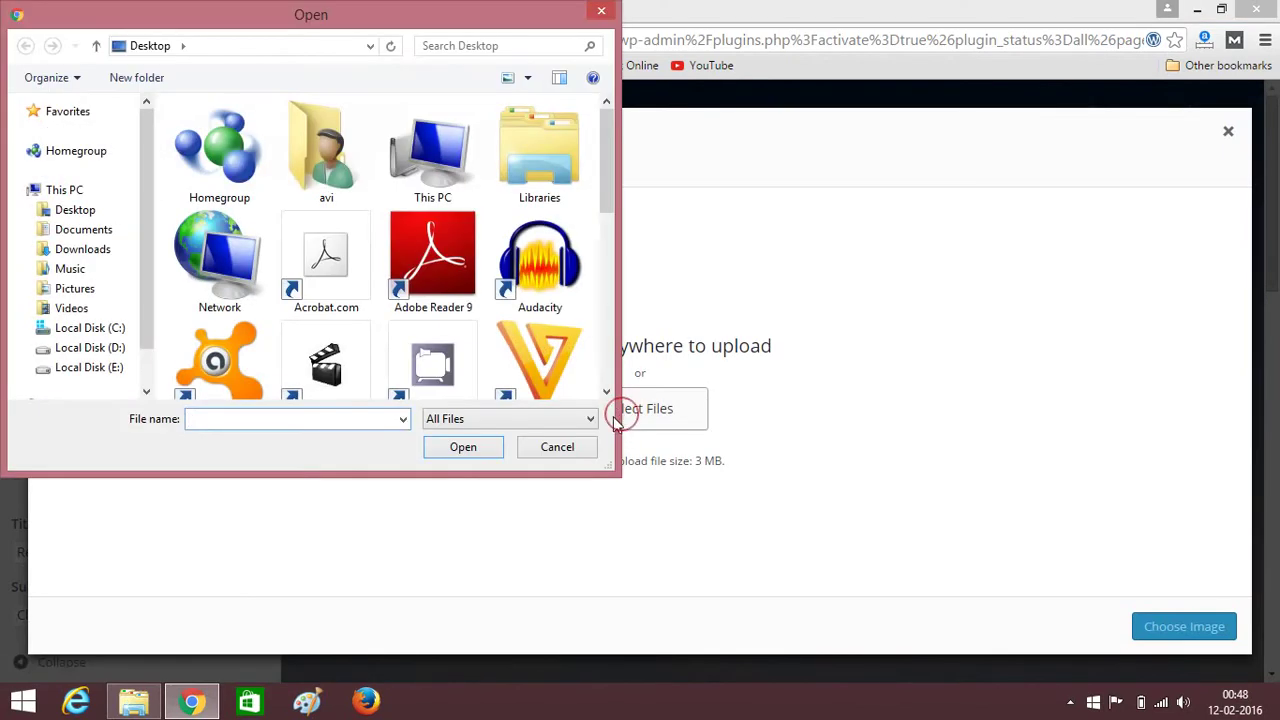
scroll(609, 380, down, 5)
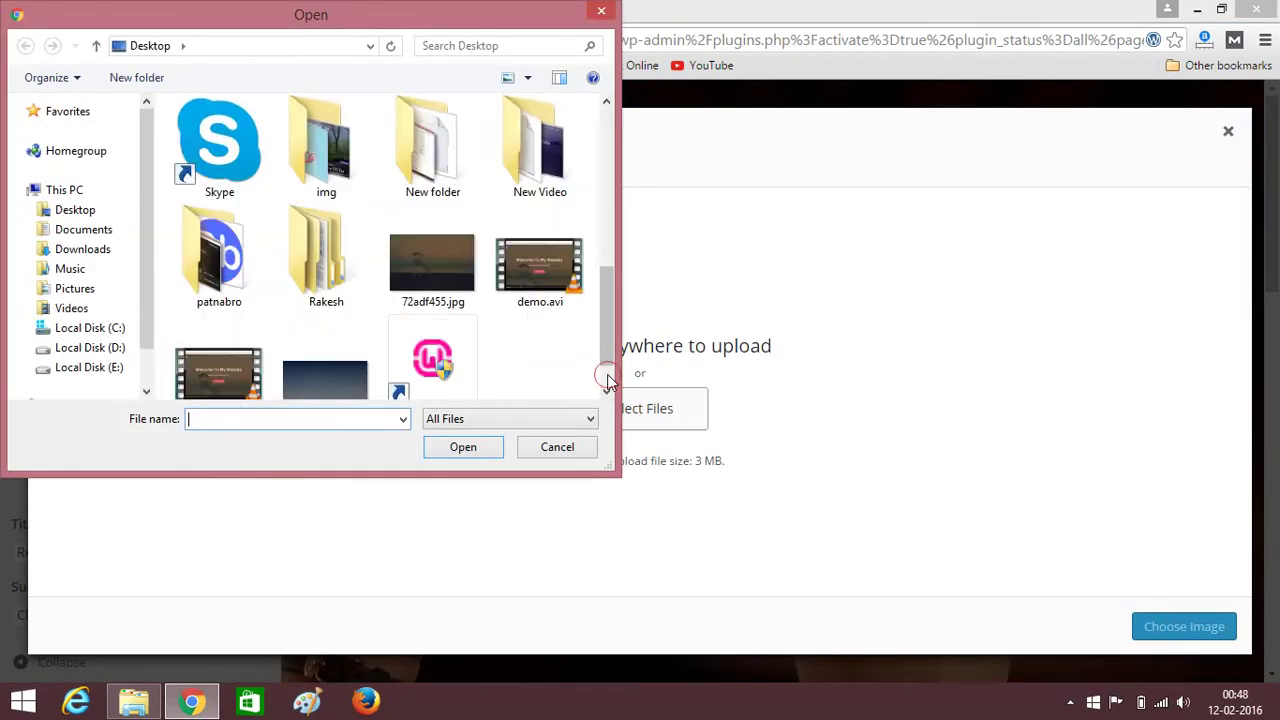
drag(604, 337, 608, 352)
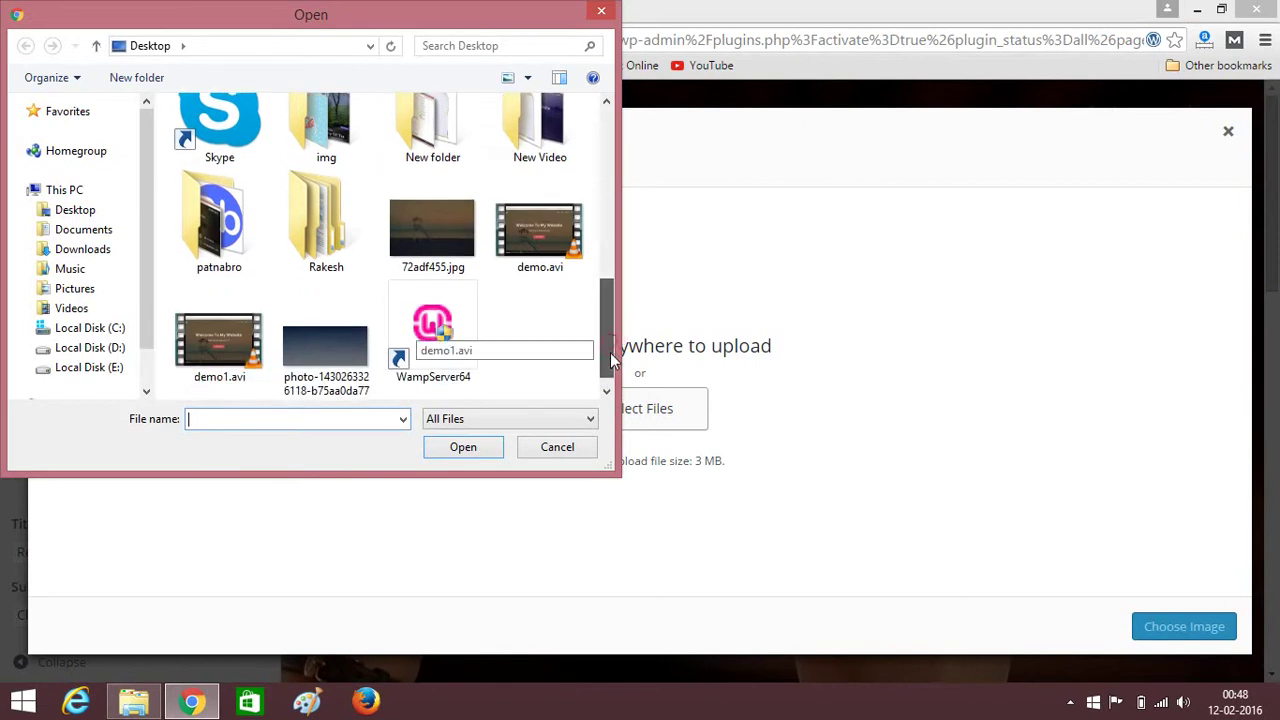
click(429, 258)
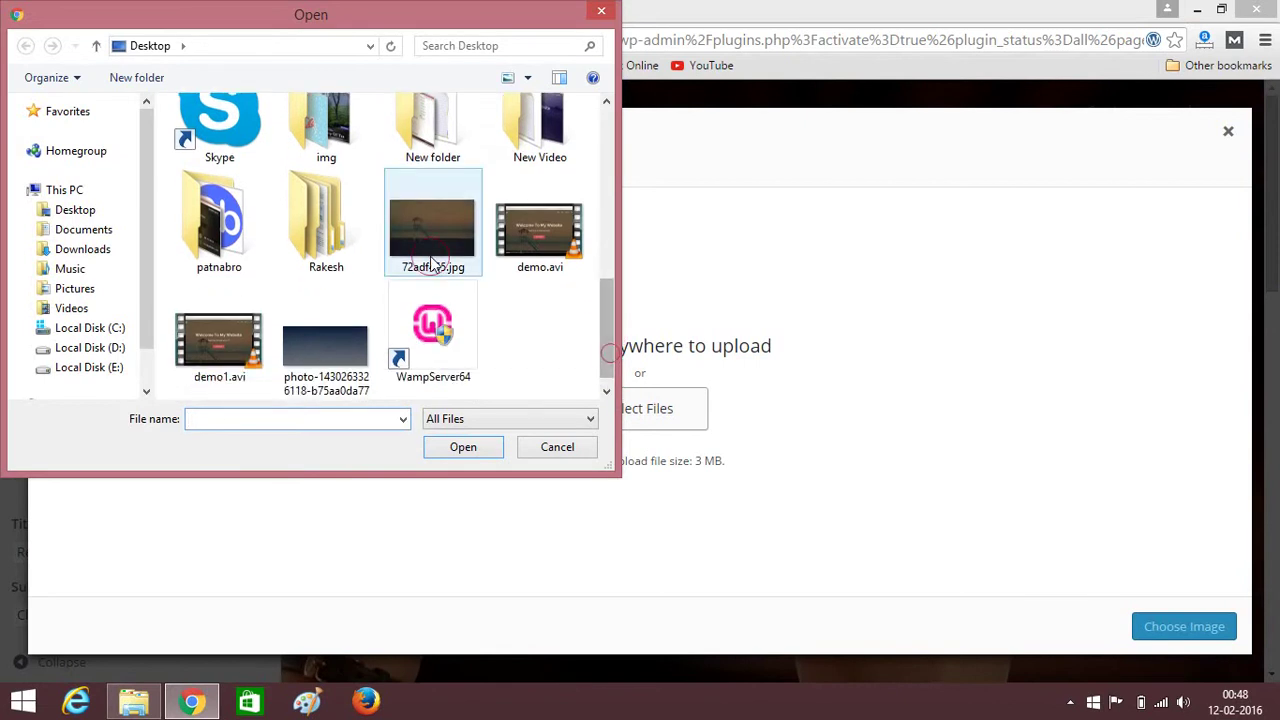
click(463, 447)
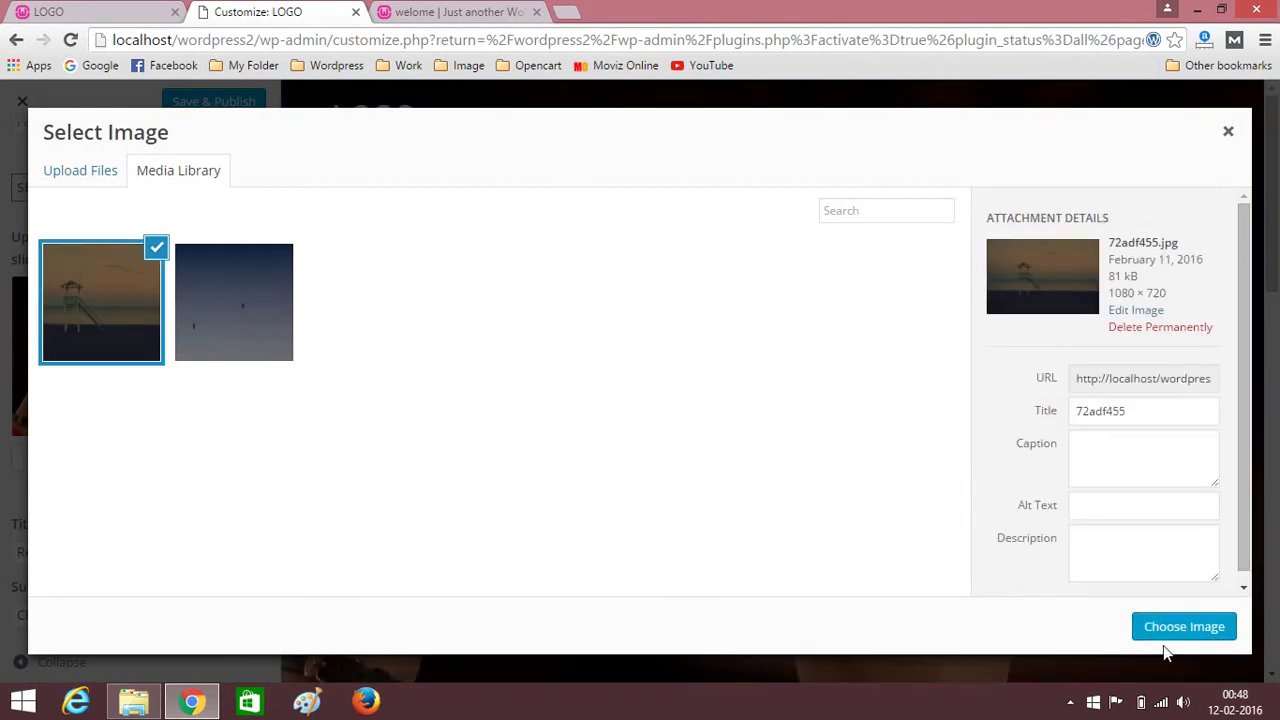
click(1166, 638)
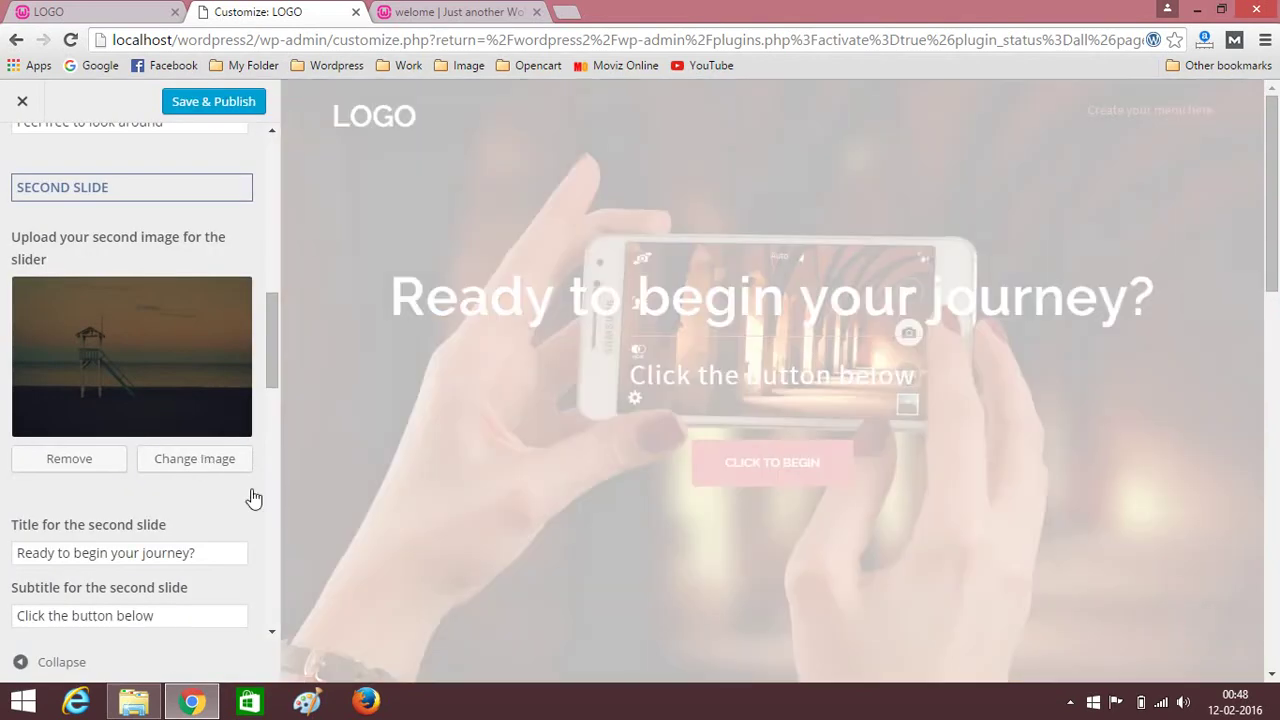
scroll(240, 500, down, 5)
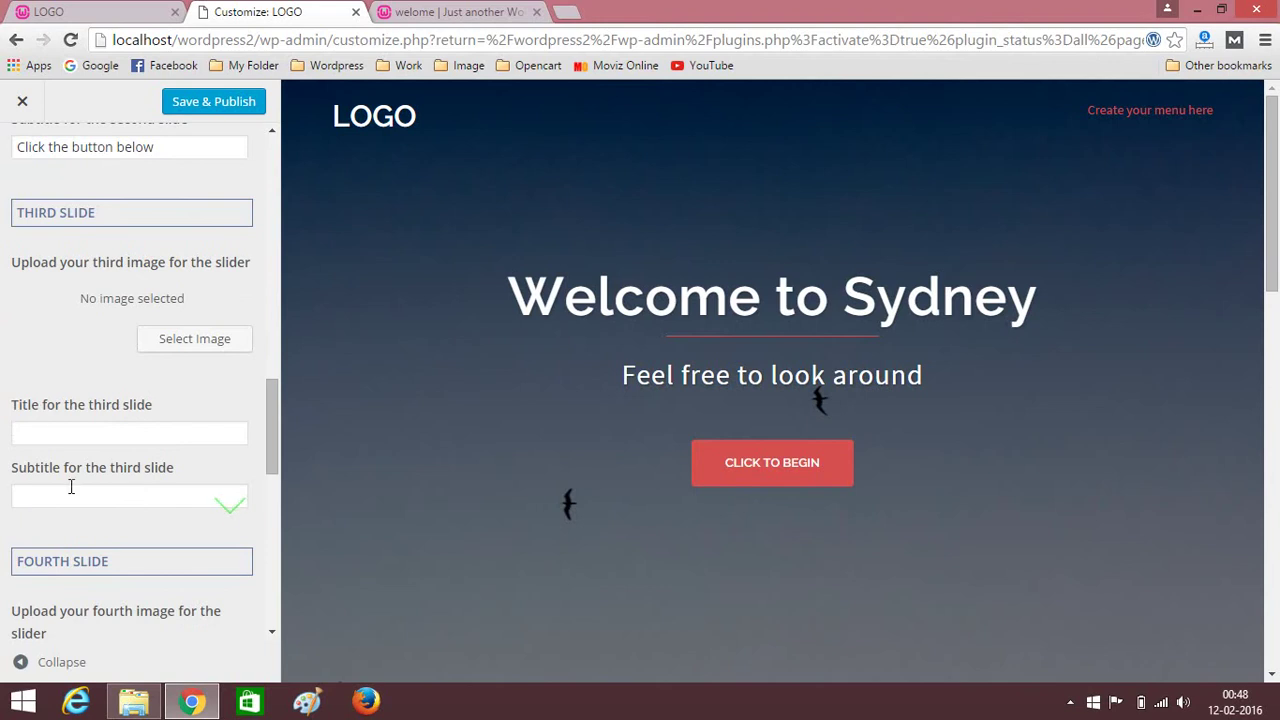
scroll(148, 428, down, 3)
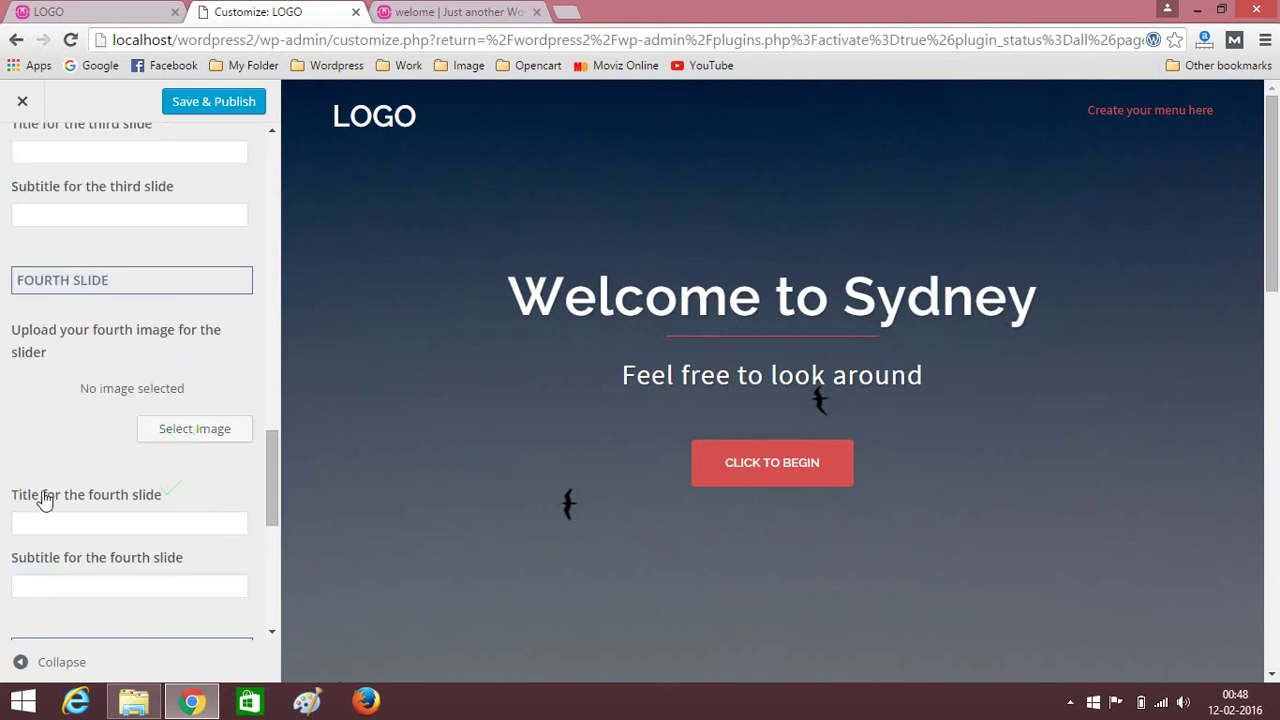
scroll(153, 517, up, 3)
scroll(50, 466, down, 4)
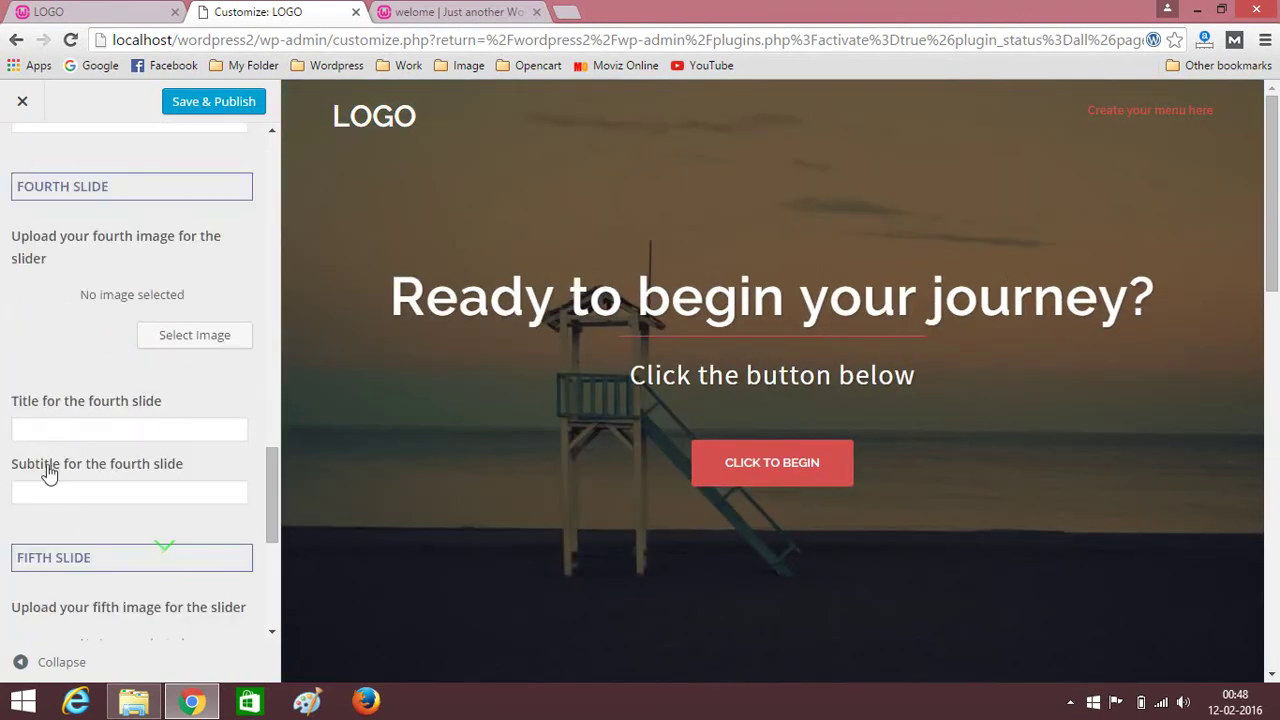
scroll(205, 440, down, 4)
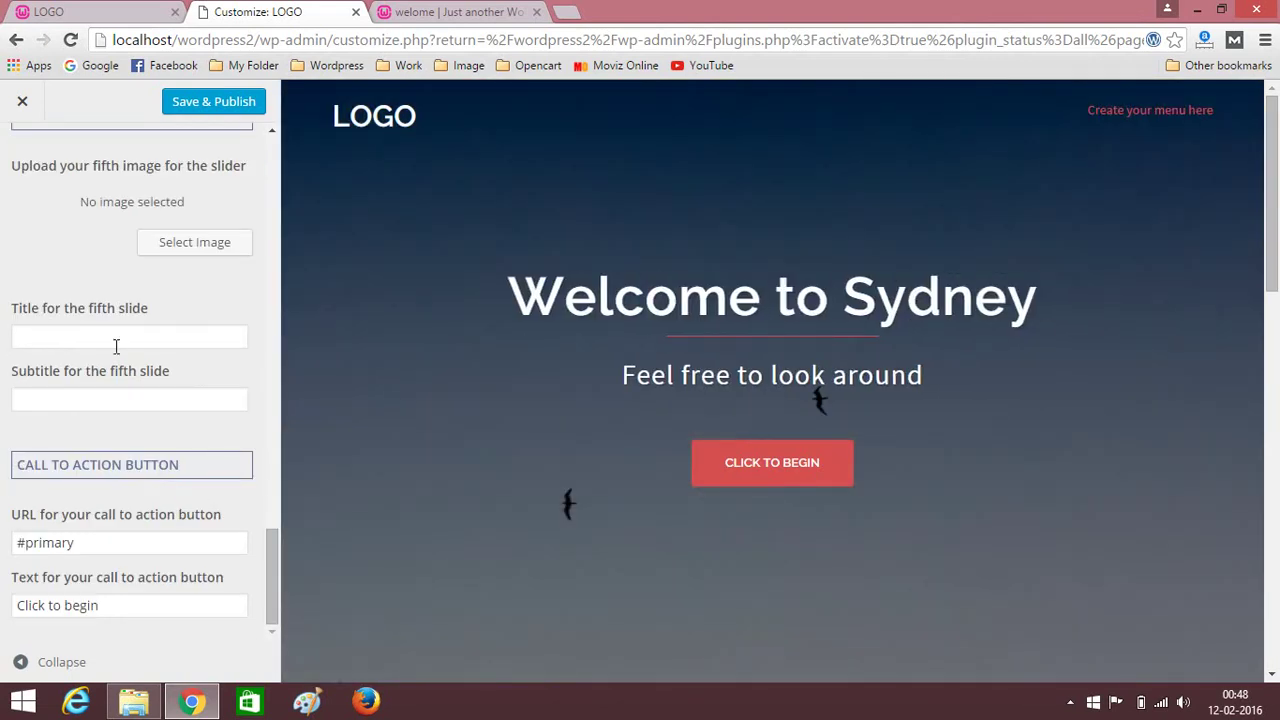
scroll(180, 495, up, 10)
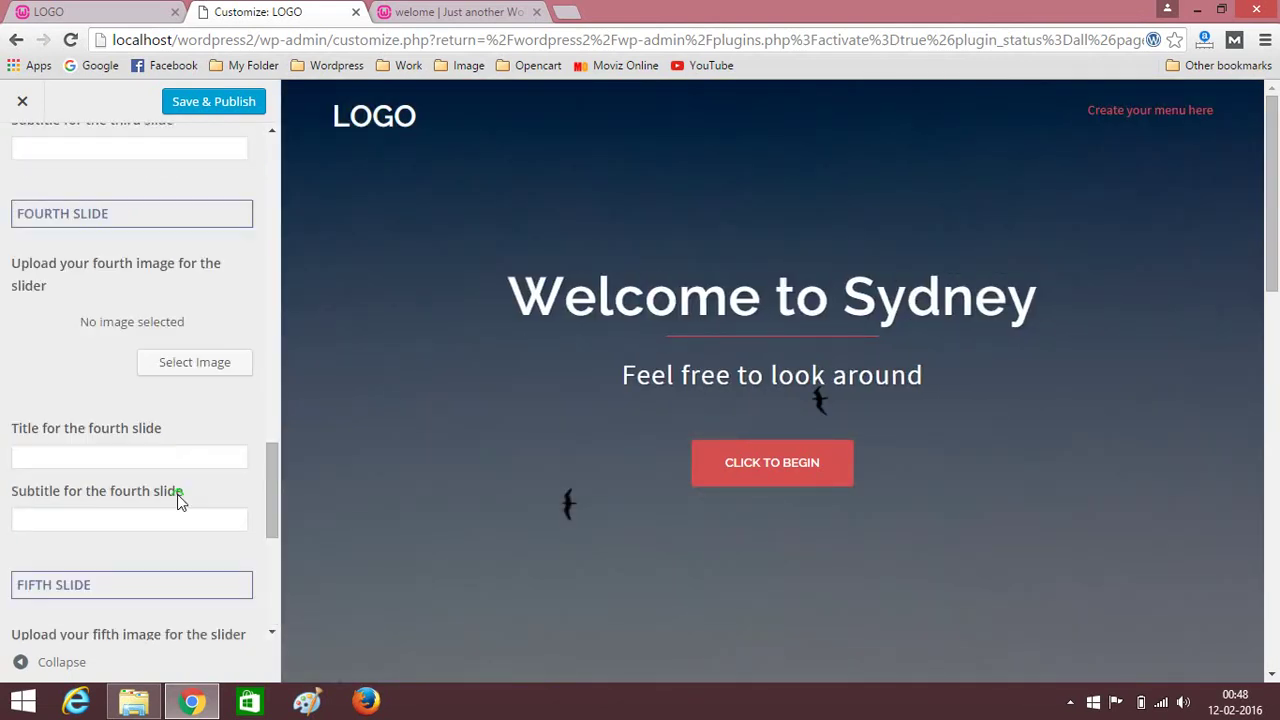
scroll(178, 500, up, 5)
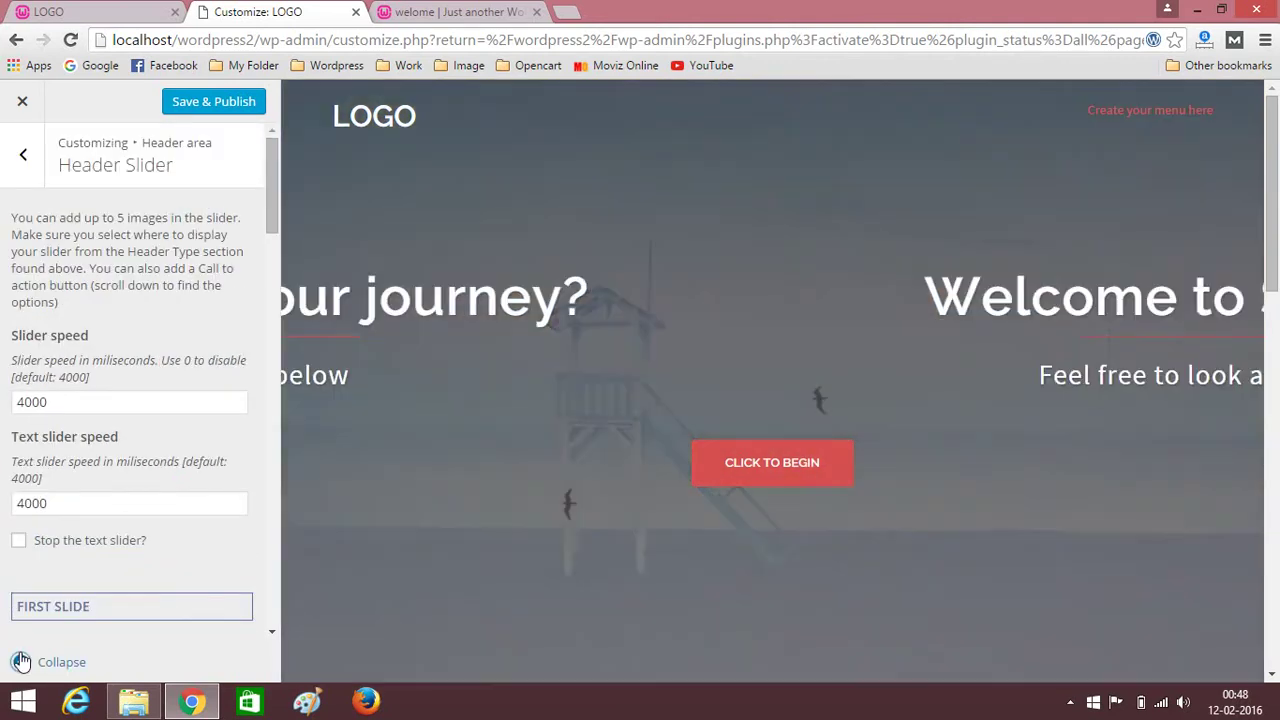
click(21, 662)
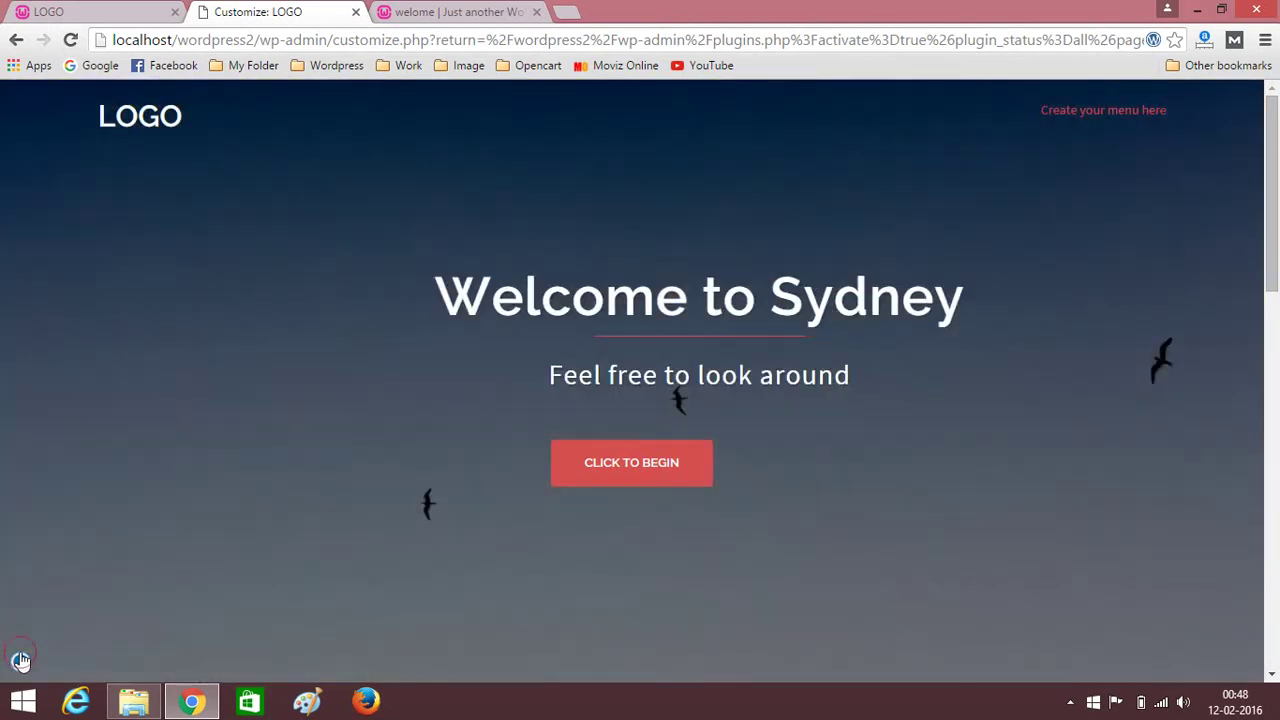
click(21, 662)
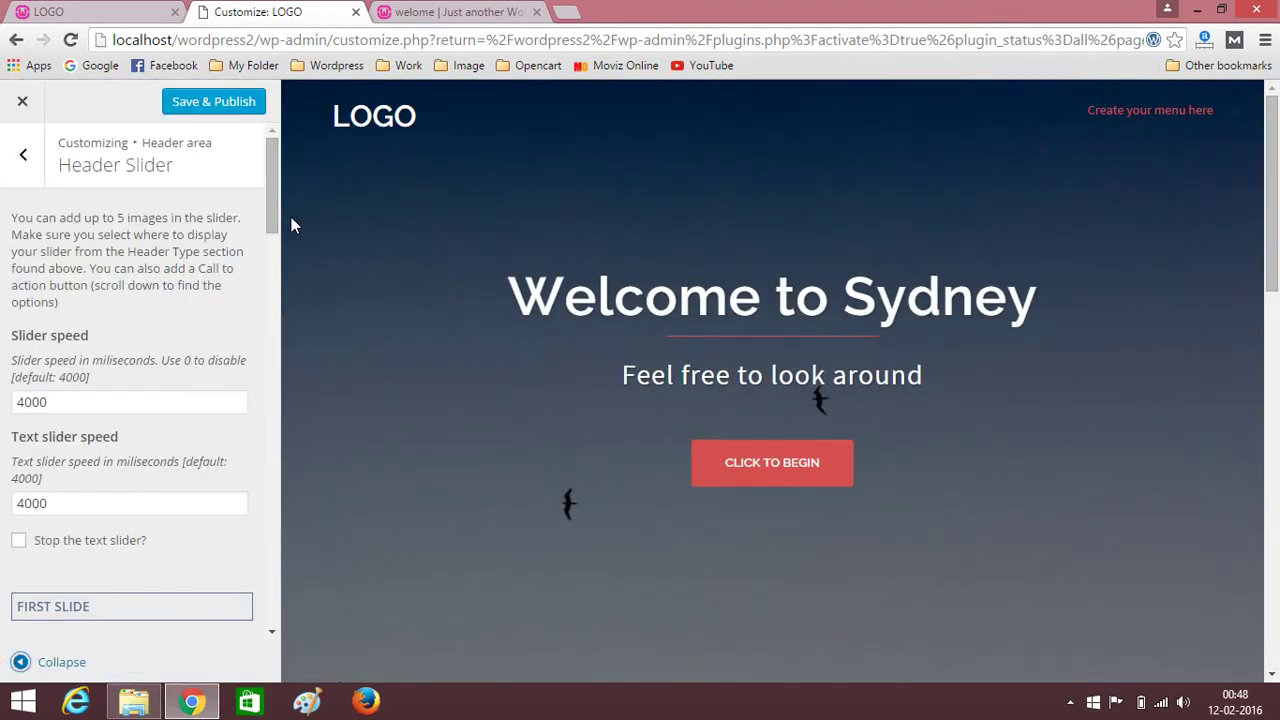
Change the first slide title to 'Welcome to My Website'.
drag(268, 194, 271, 313)
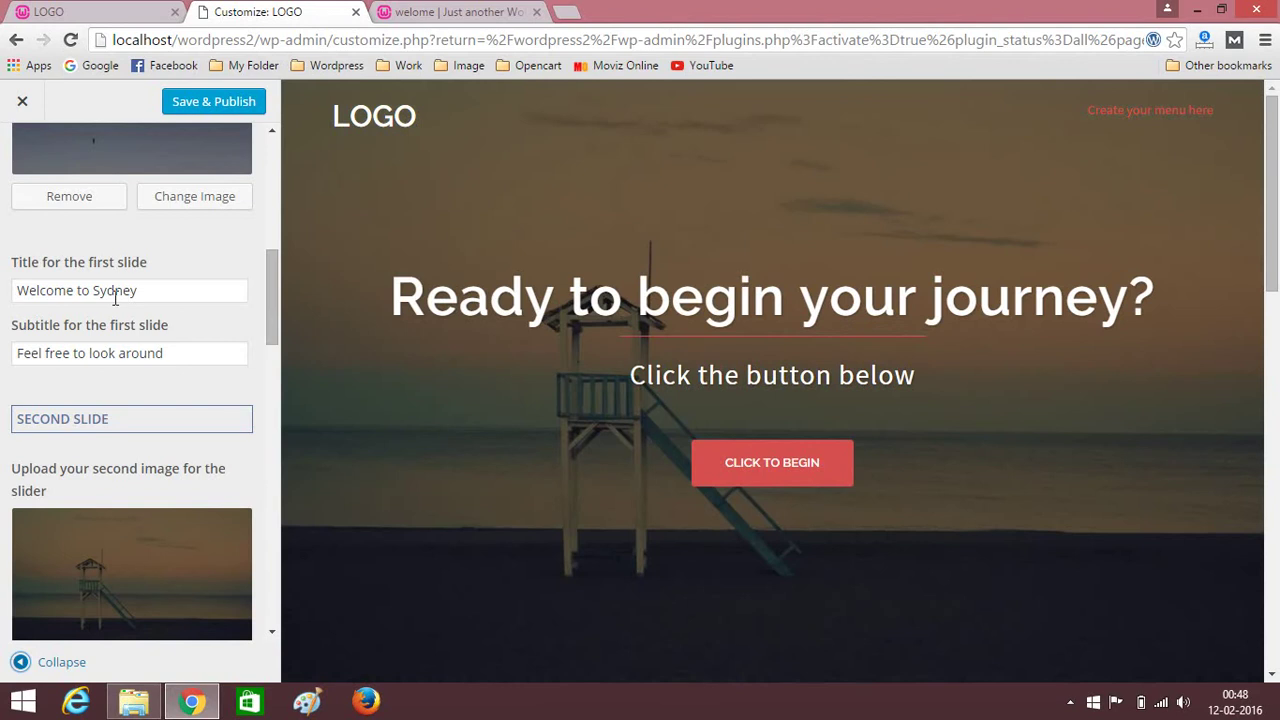
drag(95, 290, 168, 290)
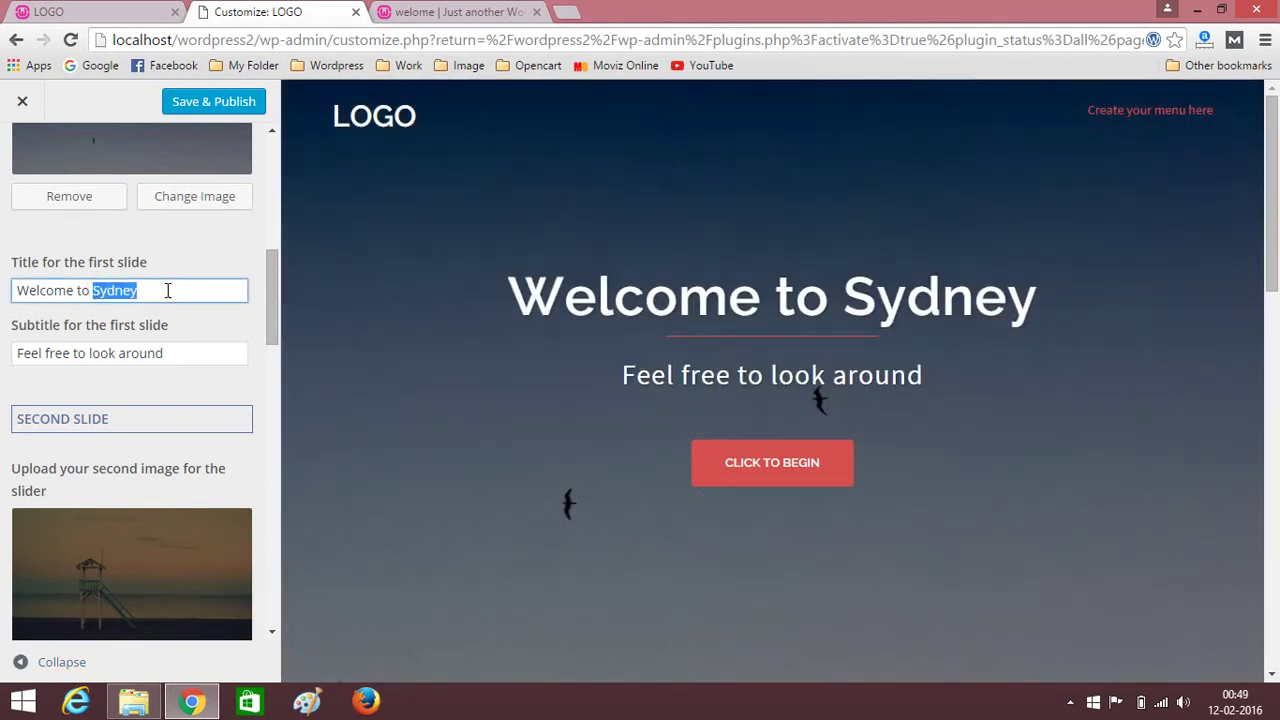
text(My)
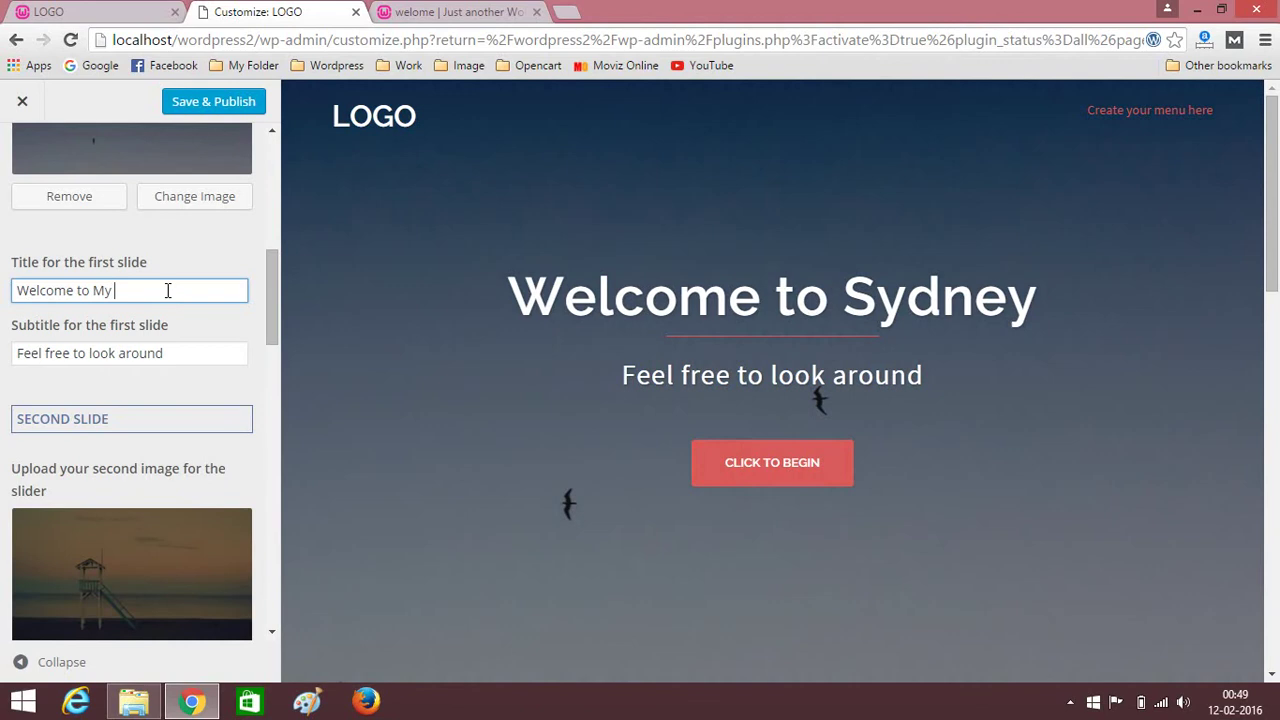
text( Web)
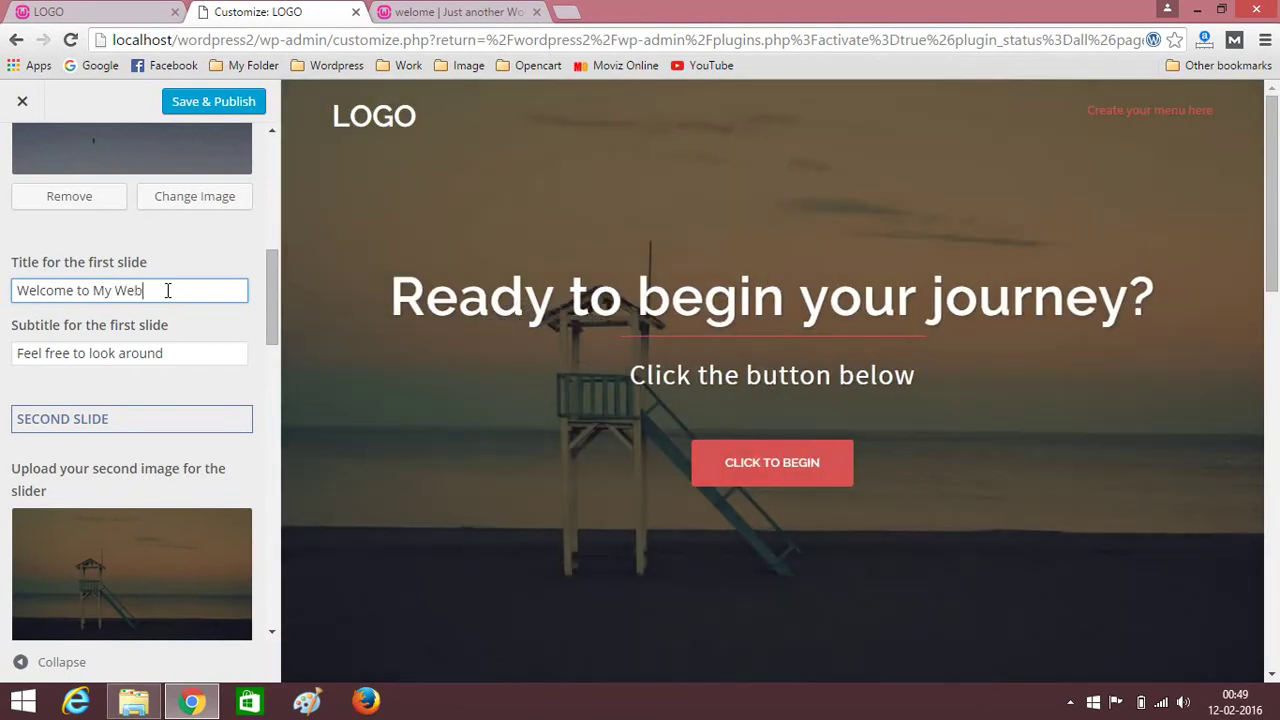
text(sitr)
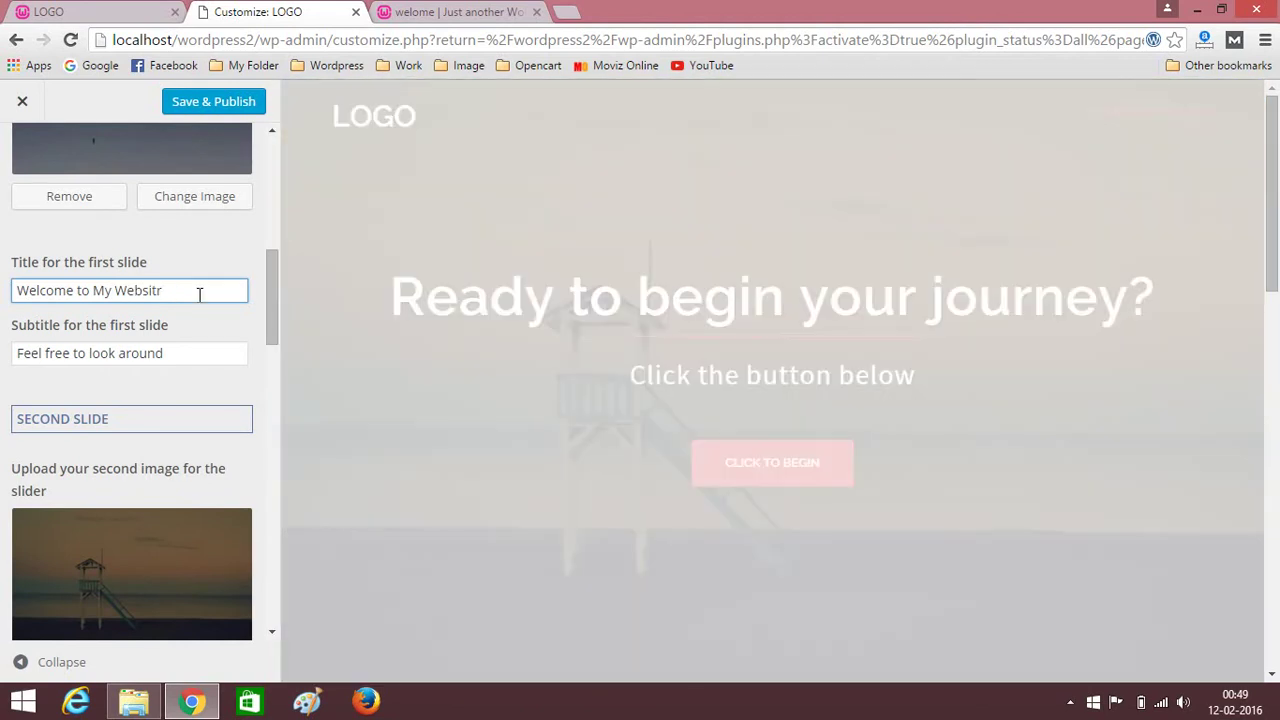
key(BackSpace)
text(e)
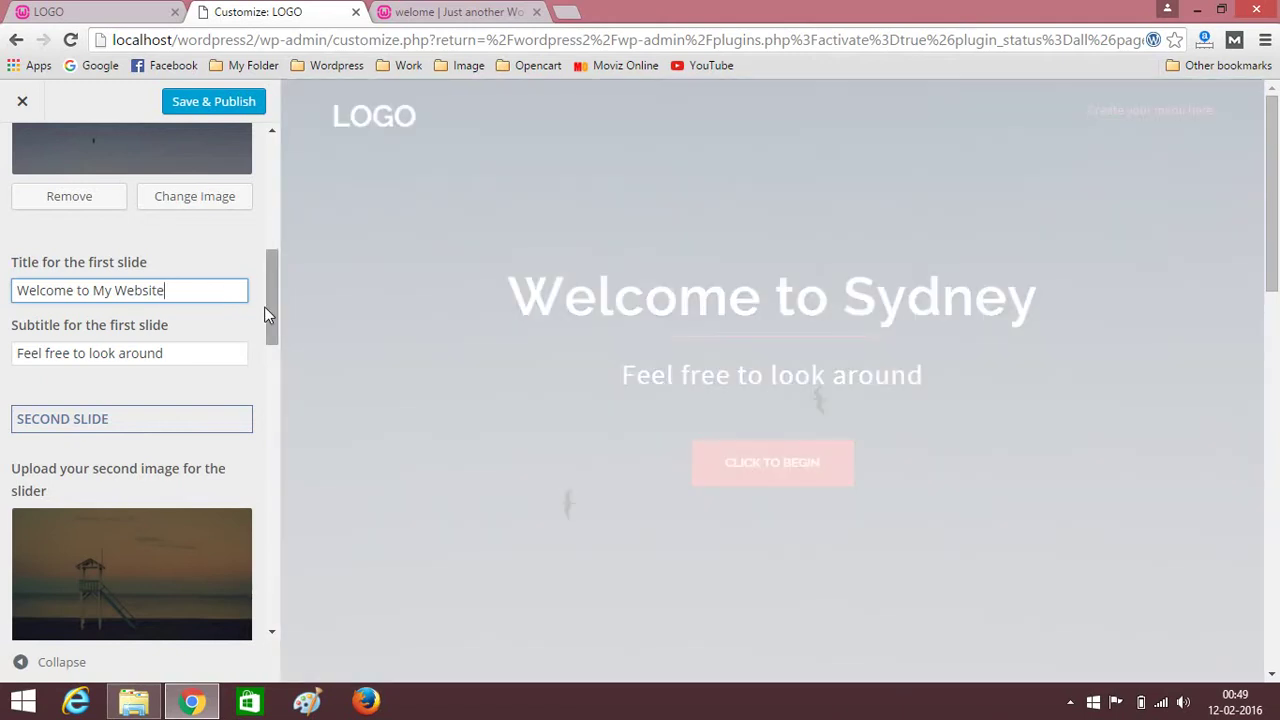
Retitle the second slide 'Create An Amazing Website' and publish the changes.
drag(274, 305, 274, 374)
triple_click(197, 404)
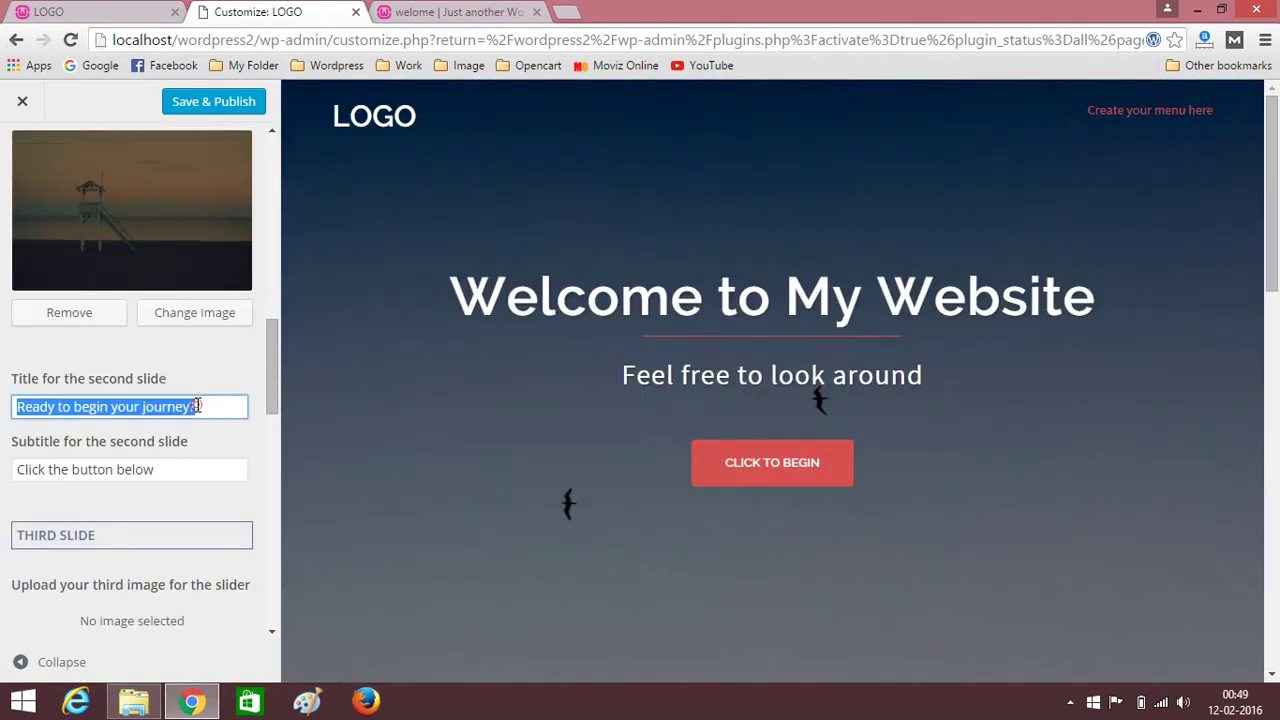
text(Cre)
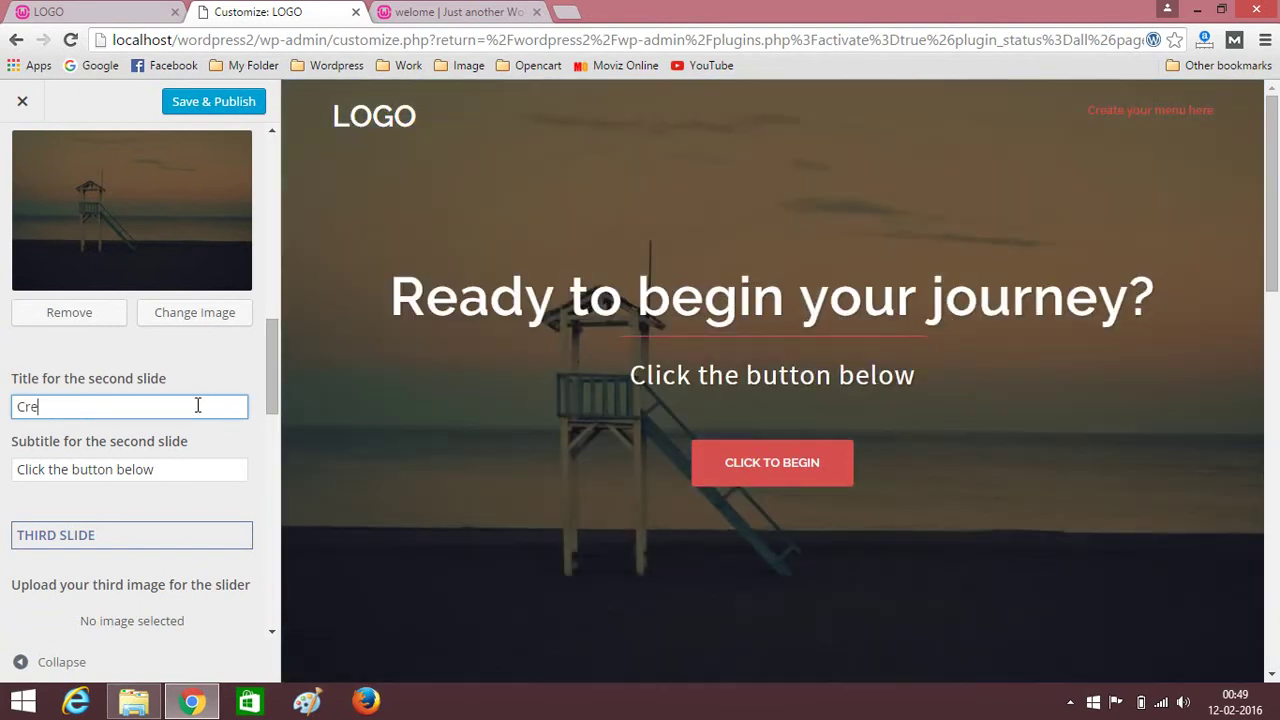
text(ate An A)
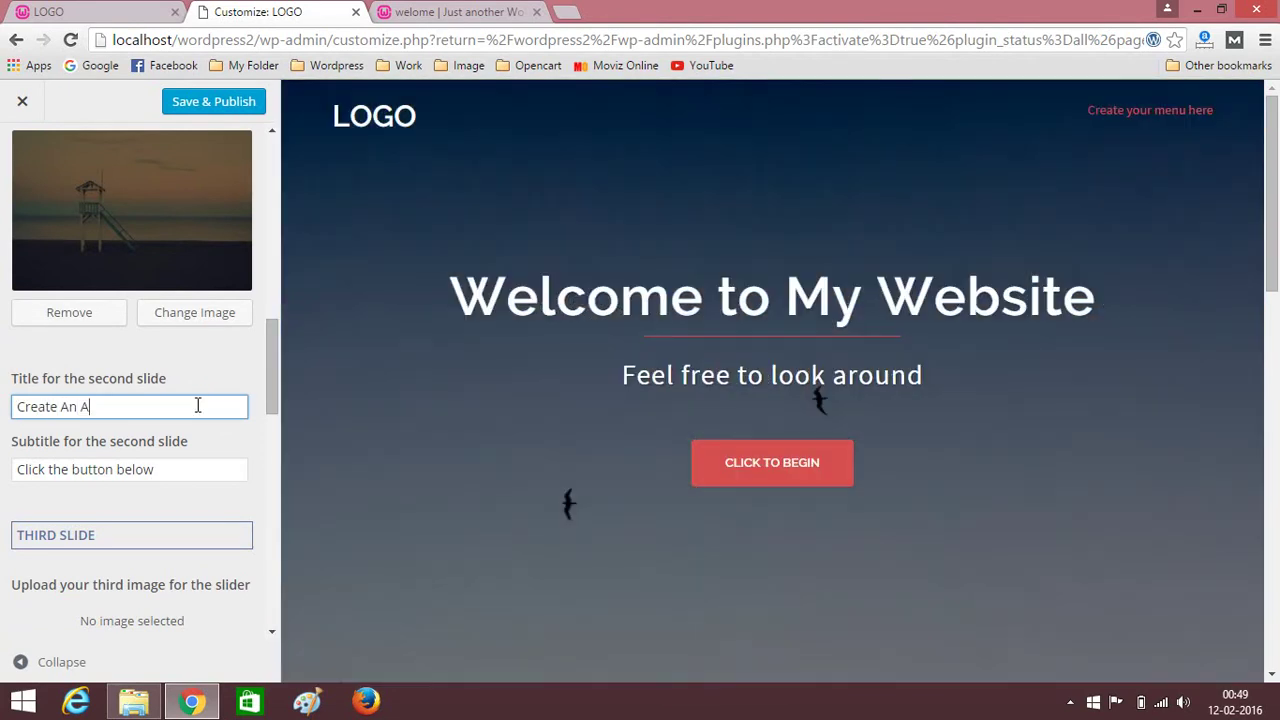
text(mazing We)
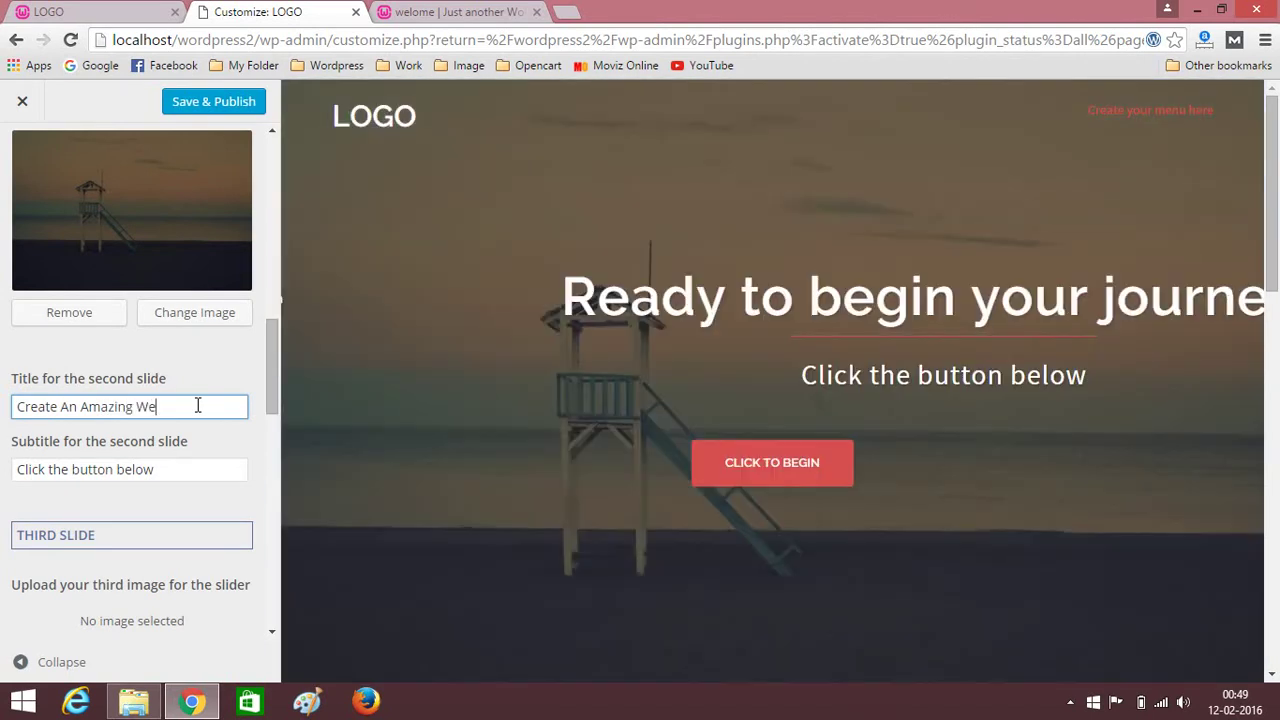
text(bsite)
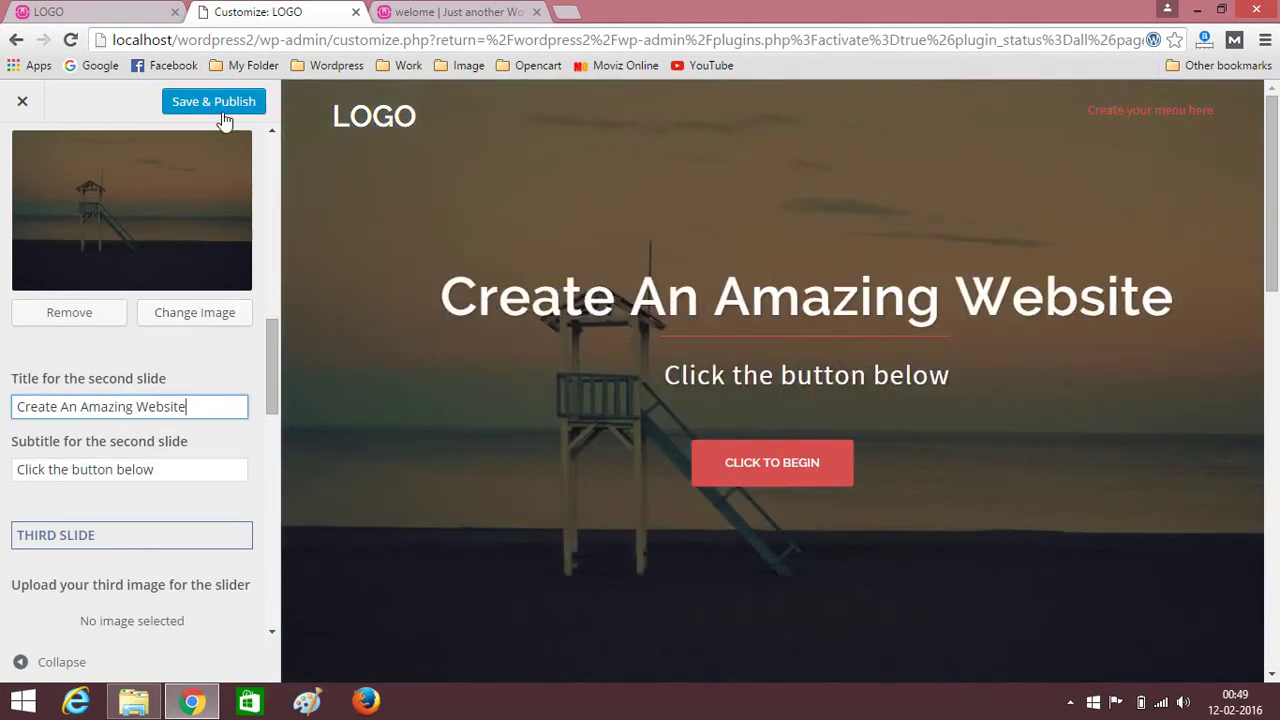
click(220, 112)
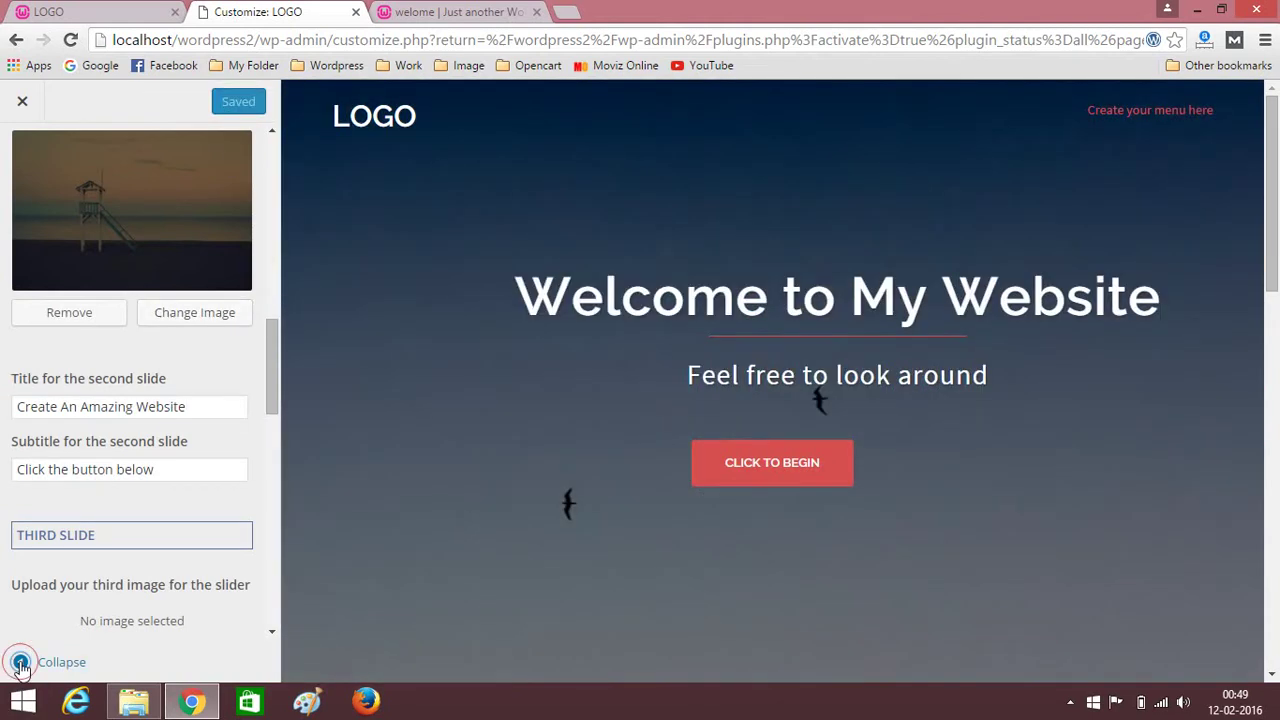
Preview the retitled slider full width, then close the Customizer back to the Plugins page.
click(20, 664)
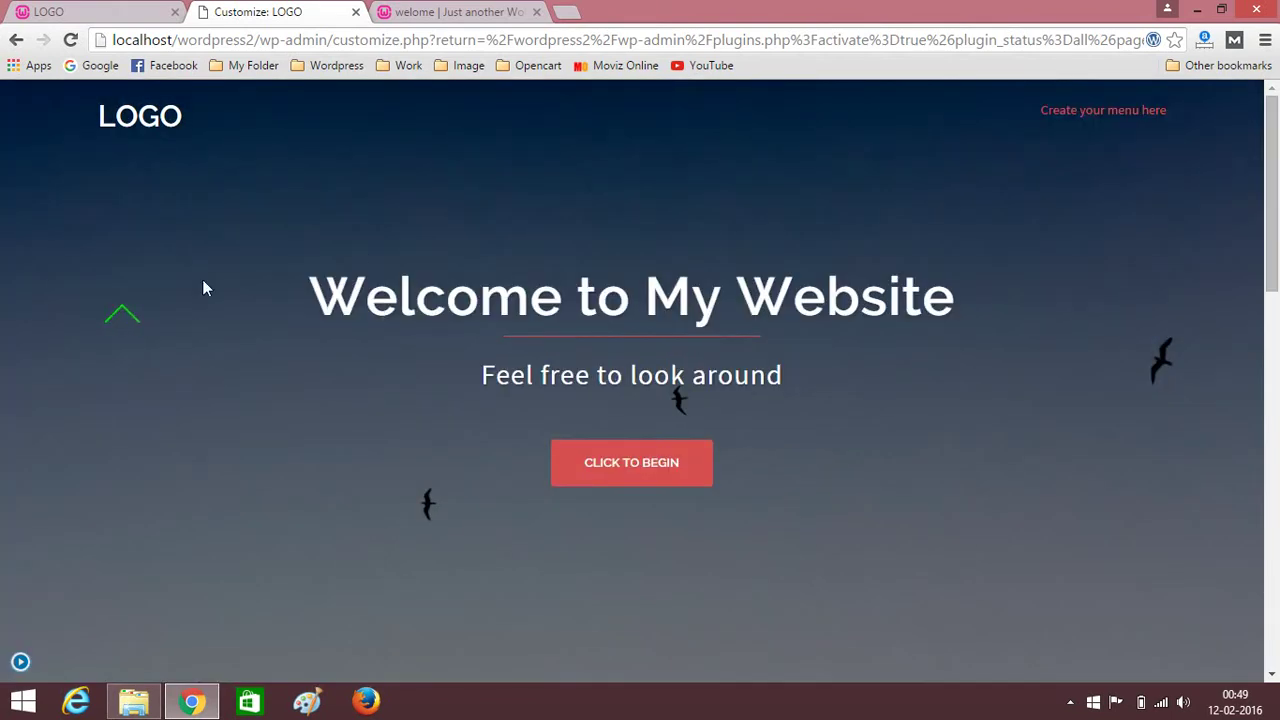
scroll(200, 300, down, 5)
scroll(111, 349, up, 5)
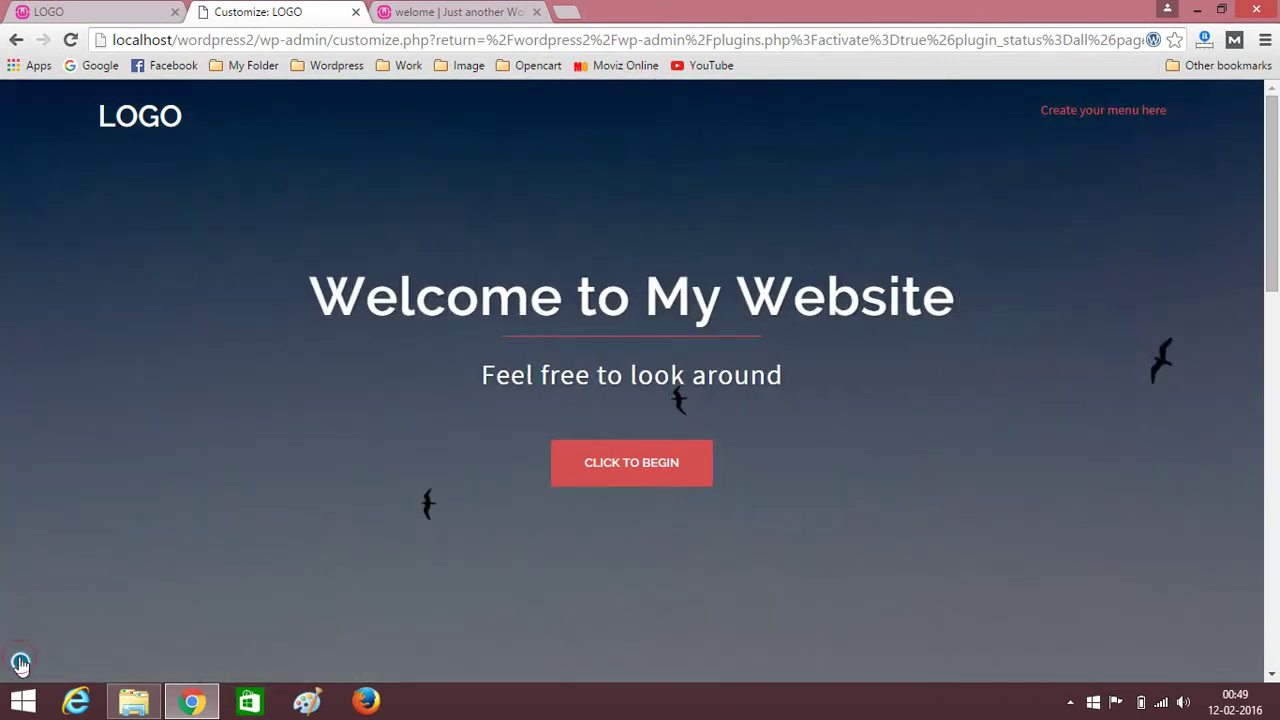
click(20, 663)
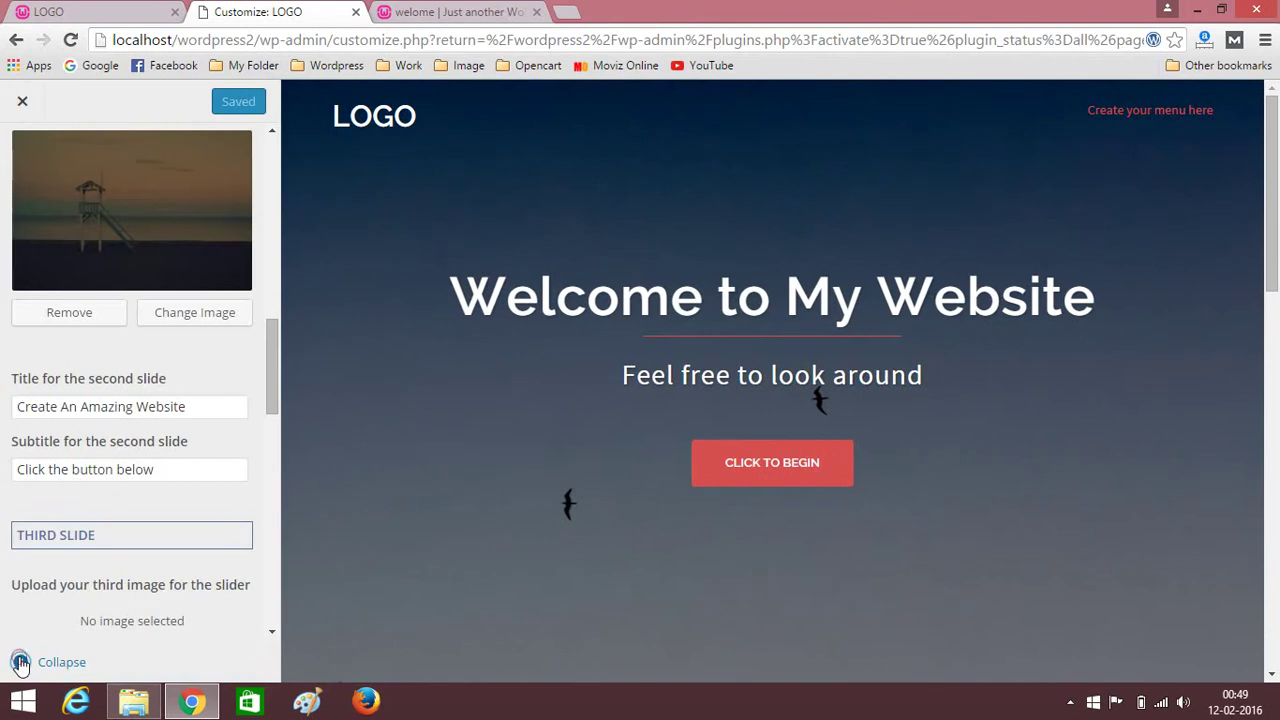
click(18, 104)
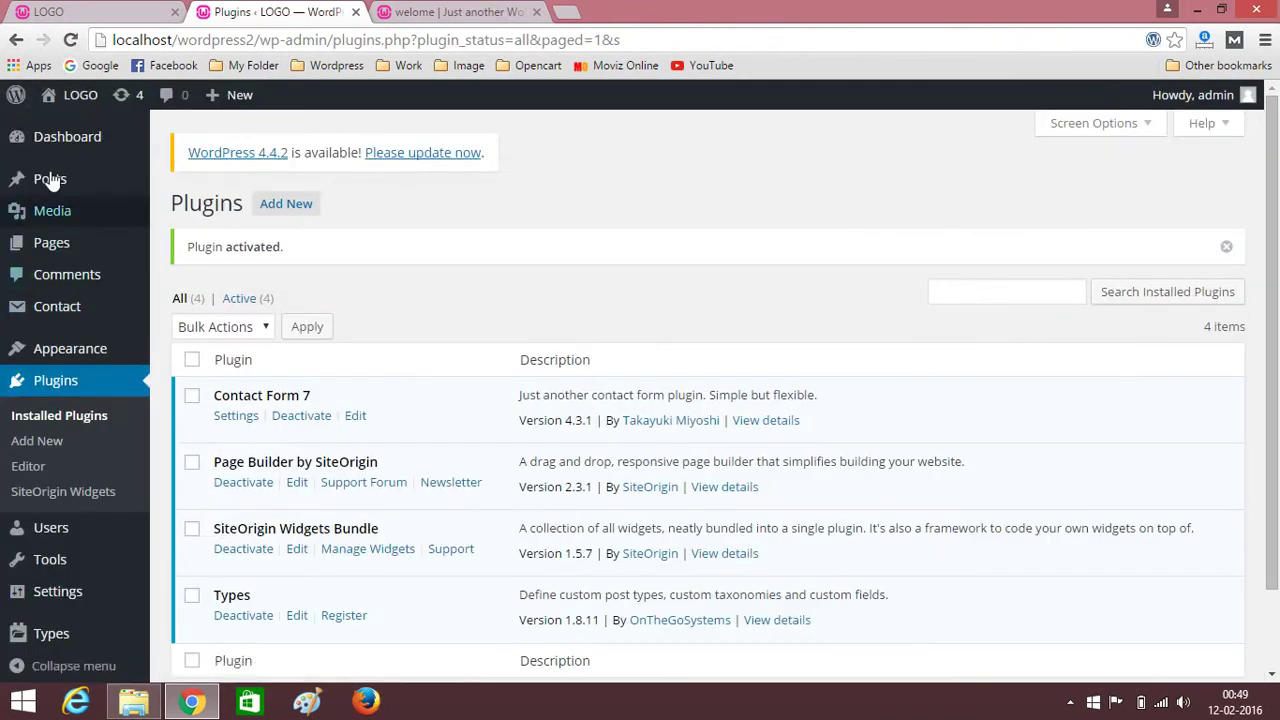
mouse_move(57, 188)
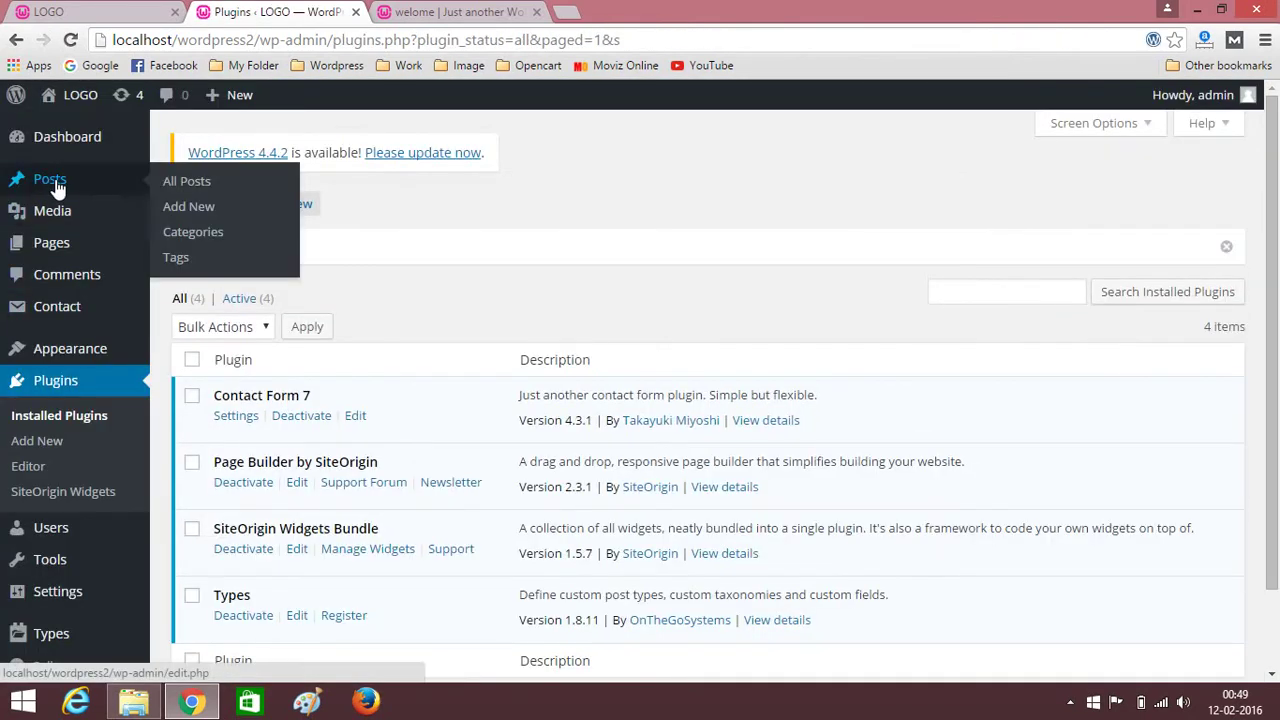
Create and publish an empty page titled Home.
click(70, 249)
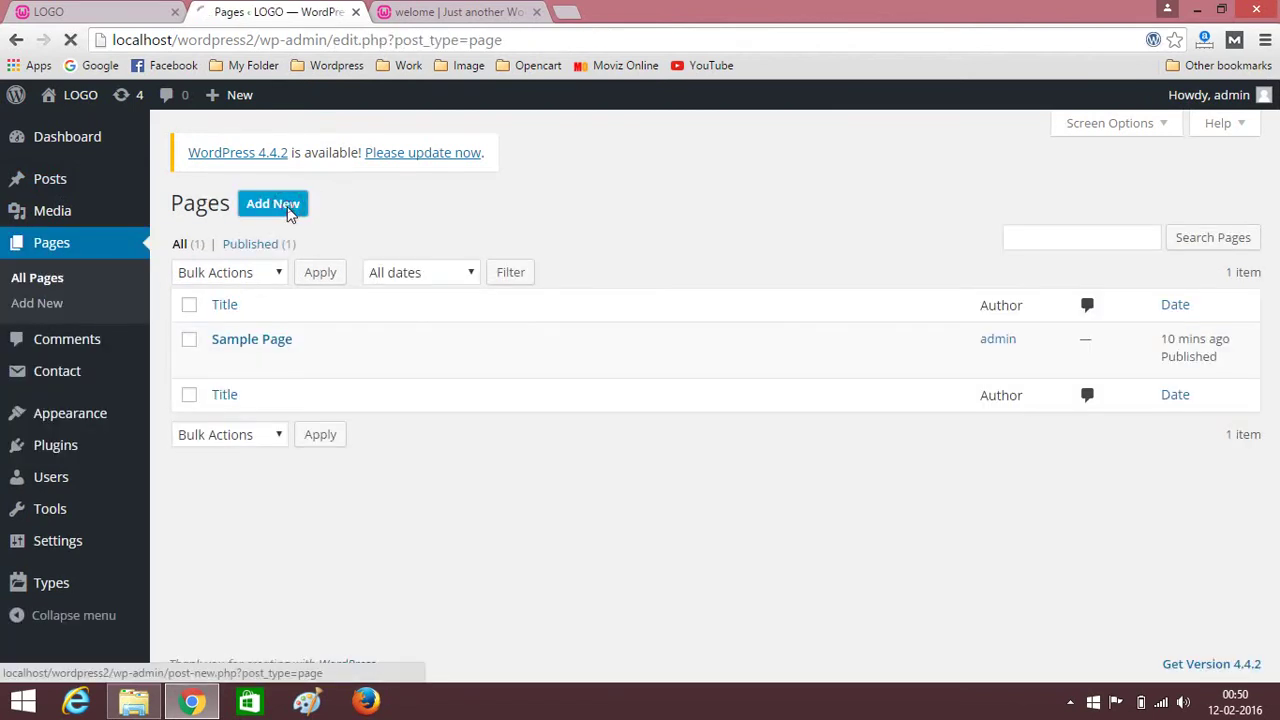
click(288, 210)
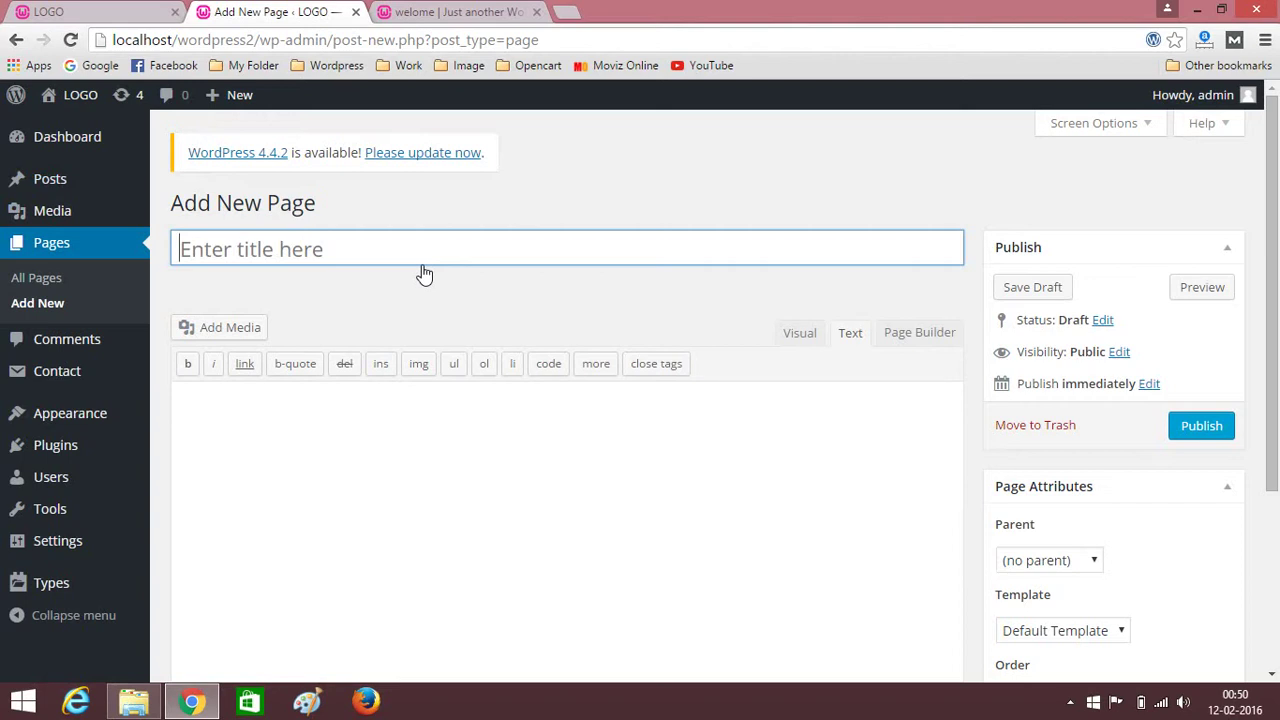
click(421, 264)
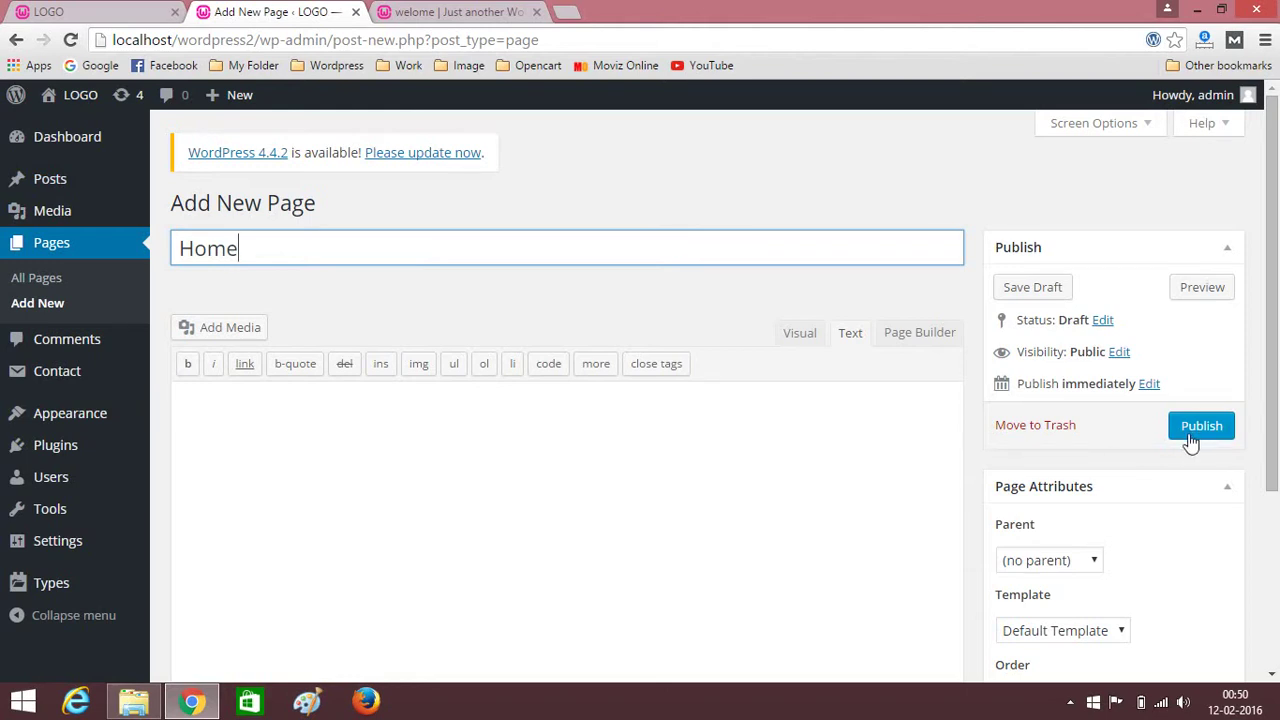
drag(1277, 345, 1278, 400)
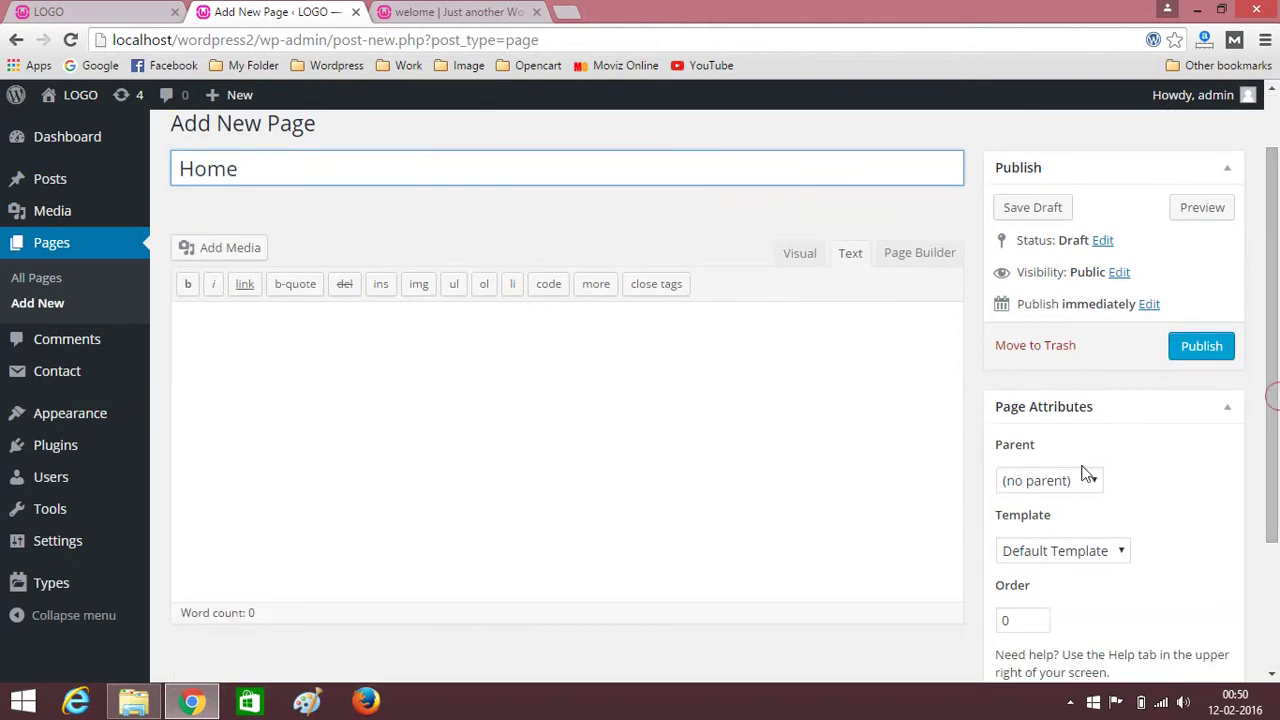
click(1200, 344)
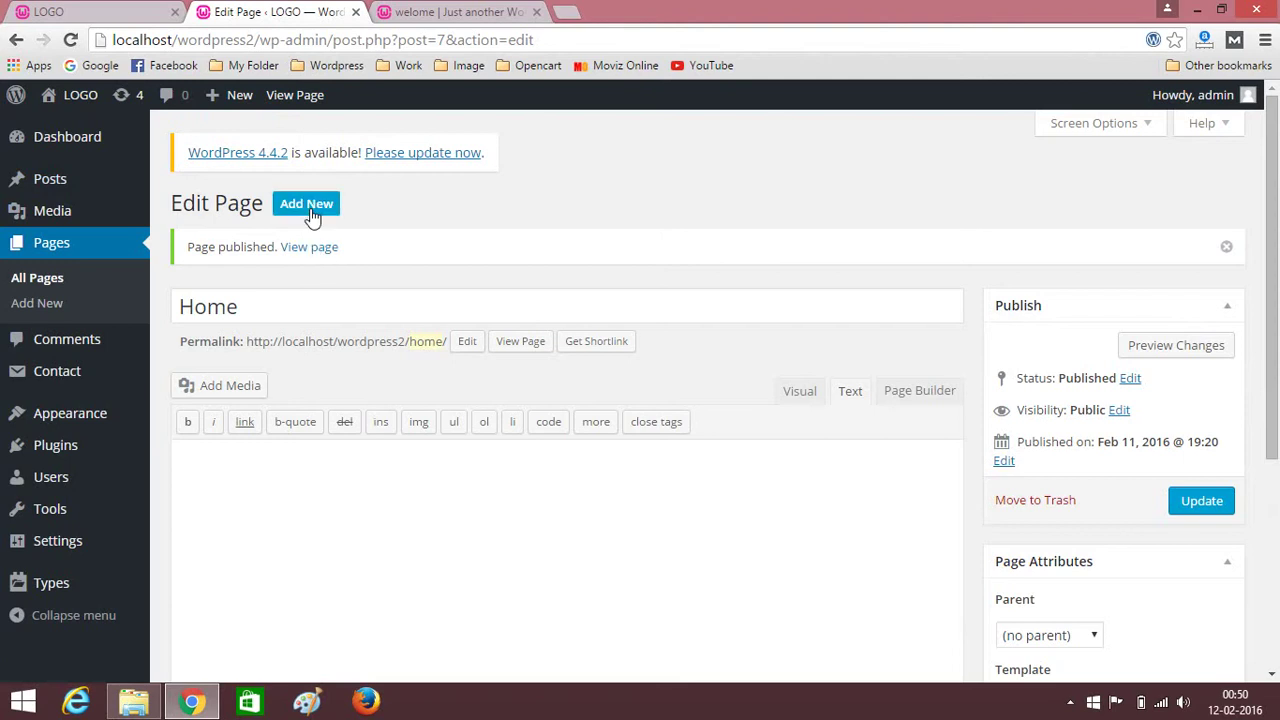
click(311, 212)
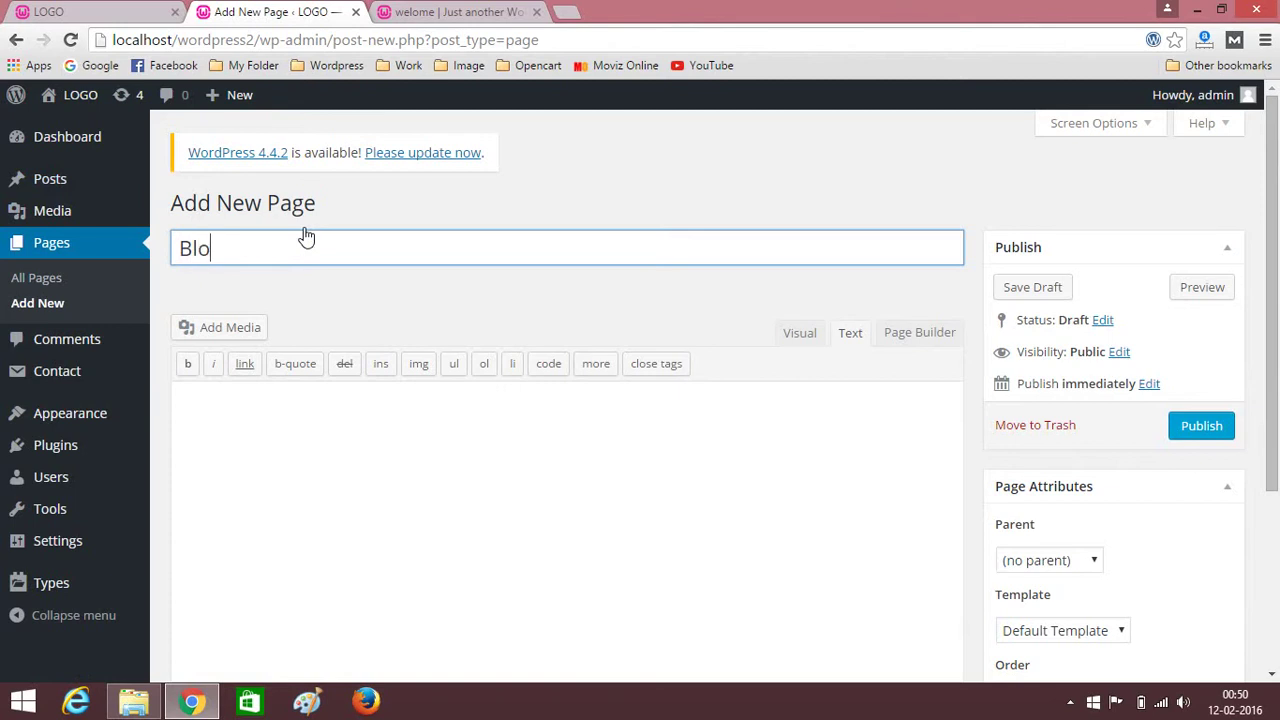
Publish empty pages titled Blog and Contact Us.
text(Blog)
click(1198, 427)
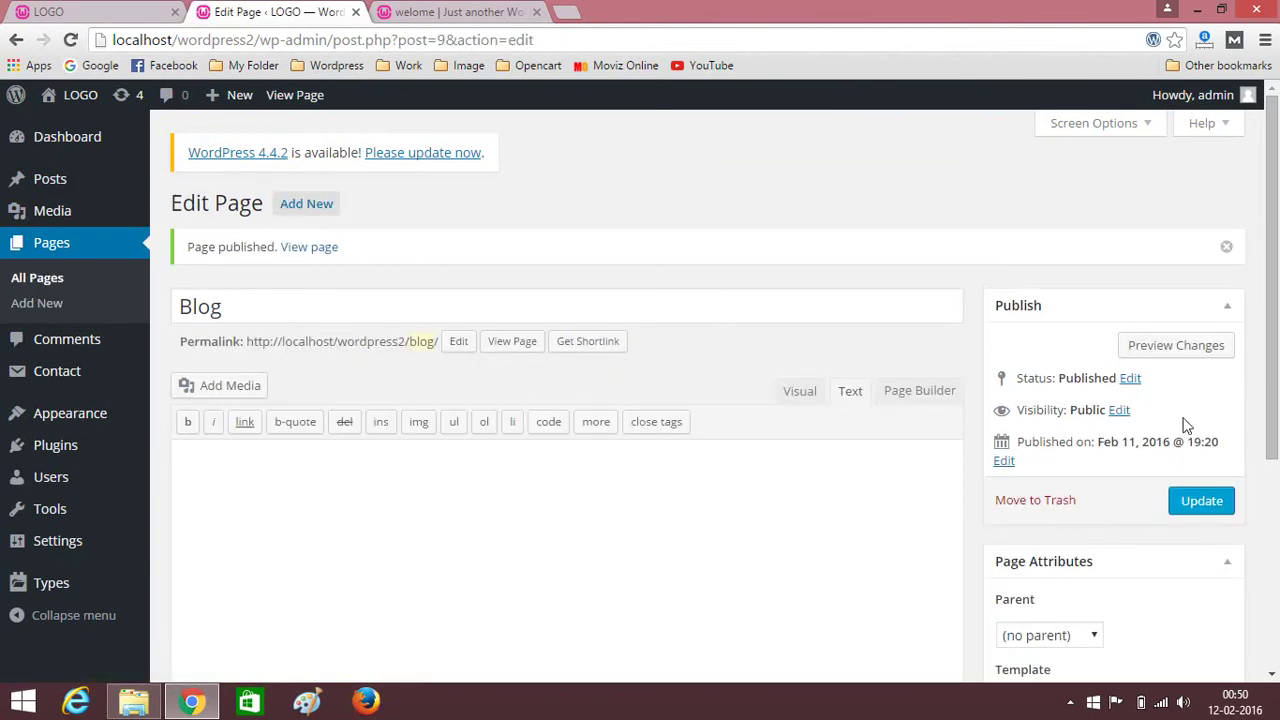
click(311, 212)
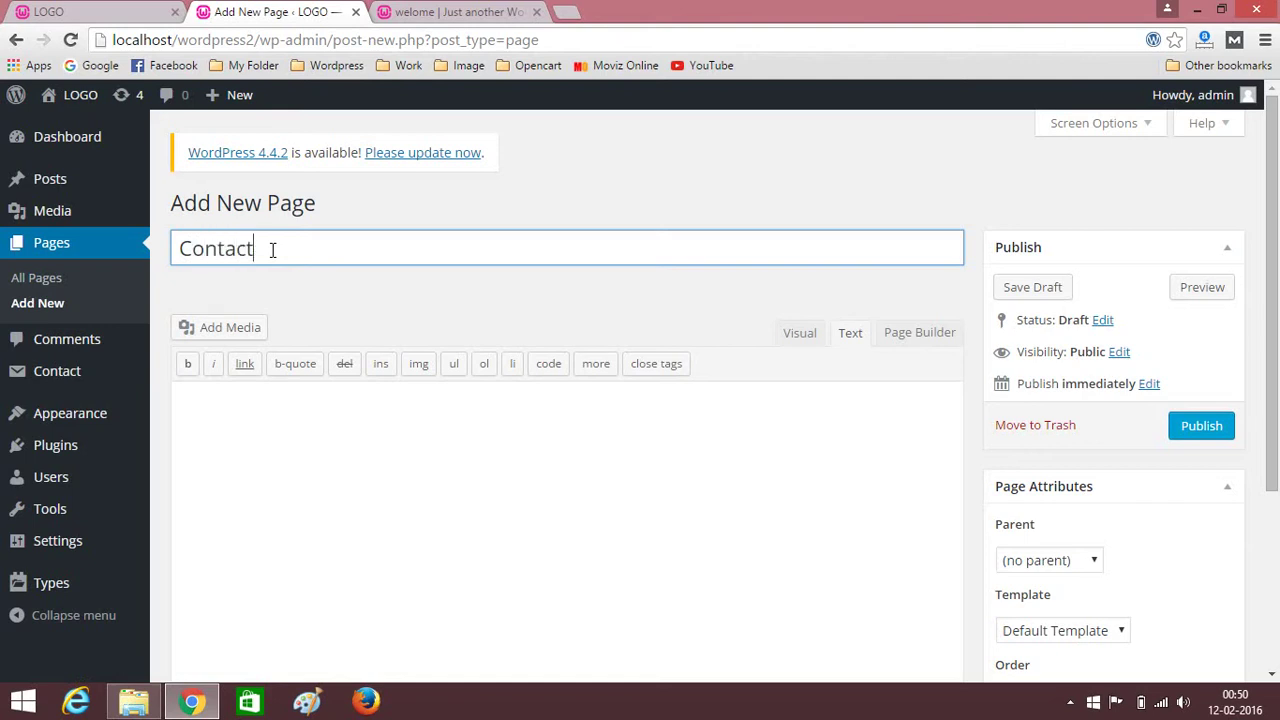
click(1192, 430)
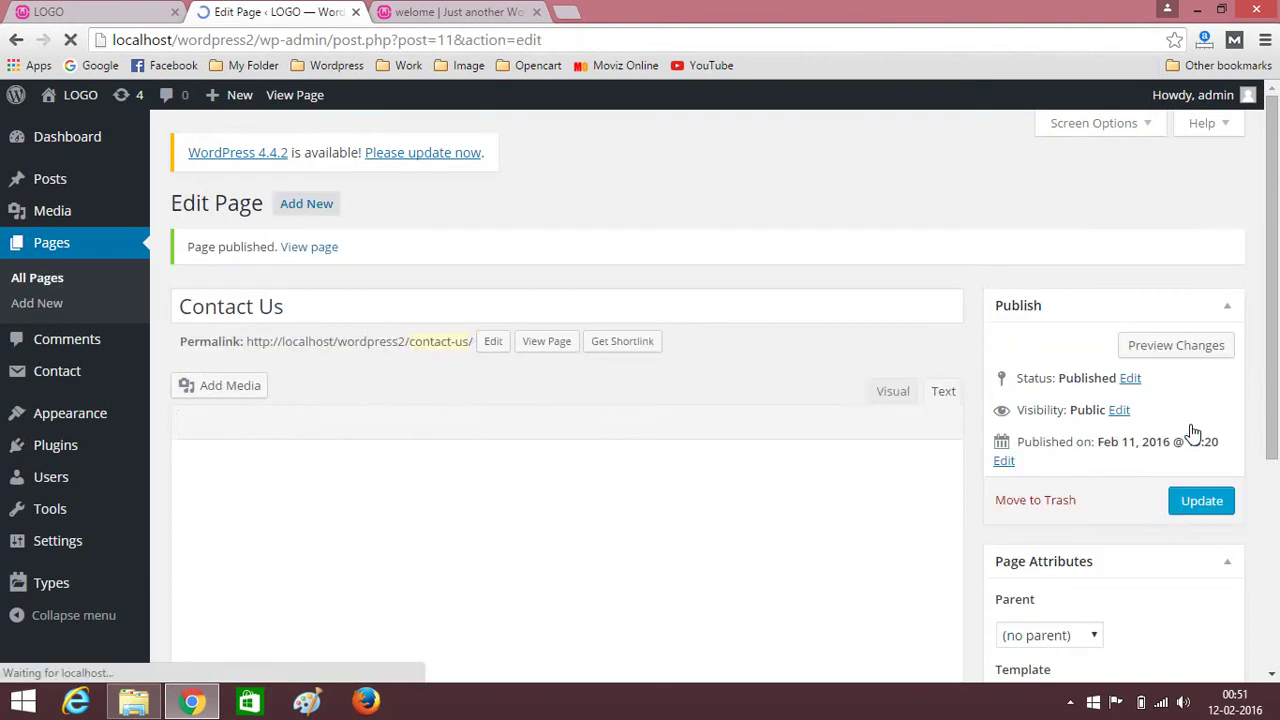
Create and publish an empty About Us page.
click(306, 210)
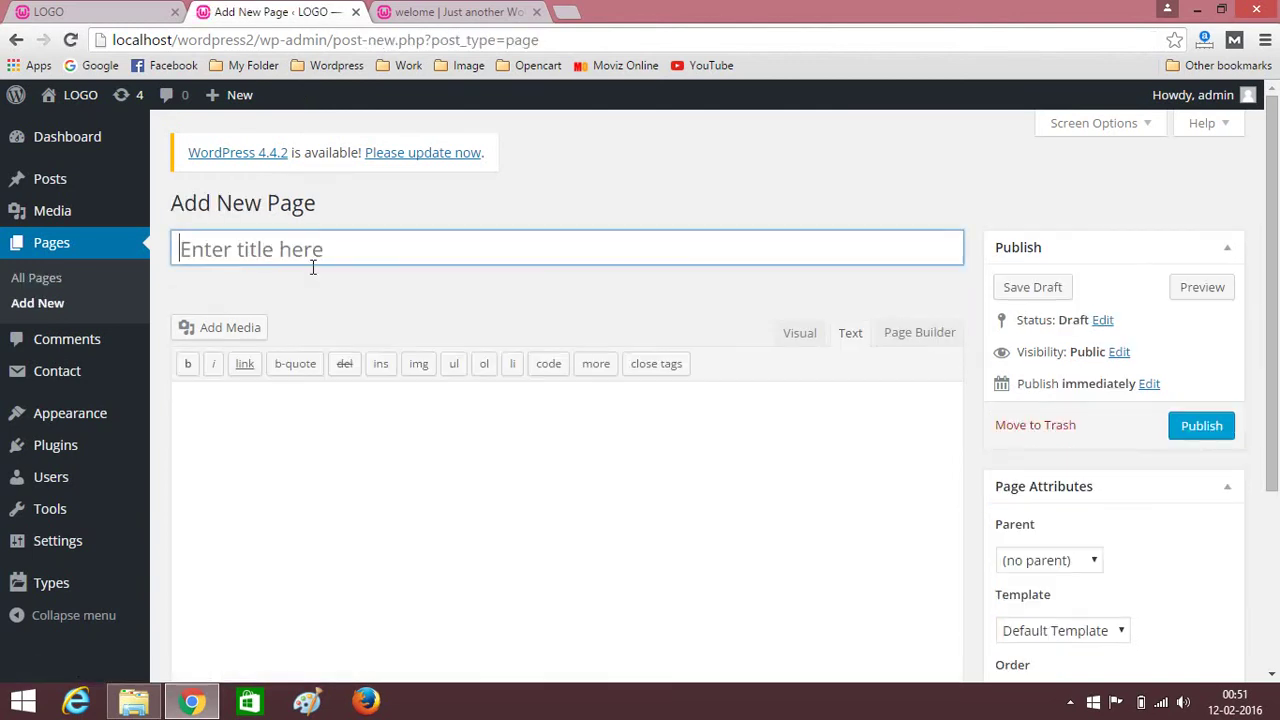
click(313, 267)
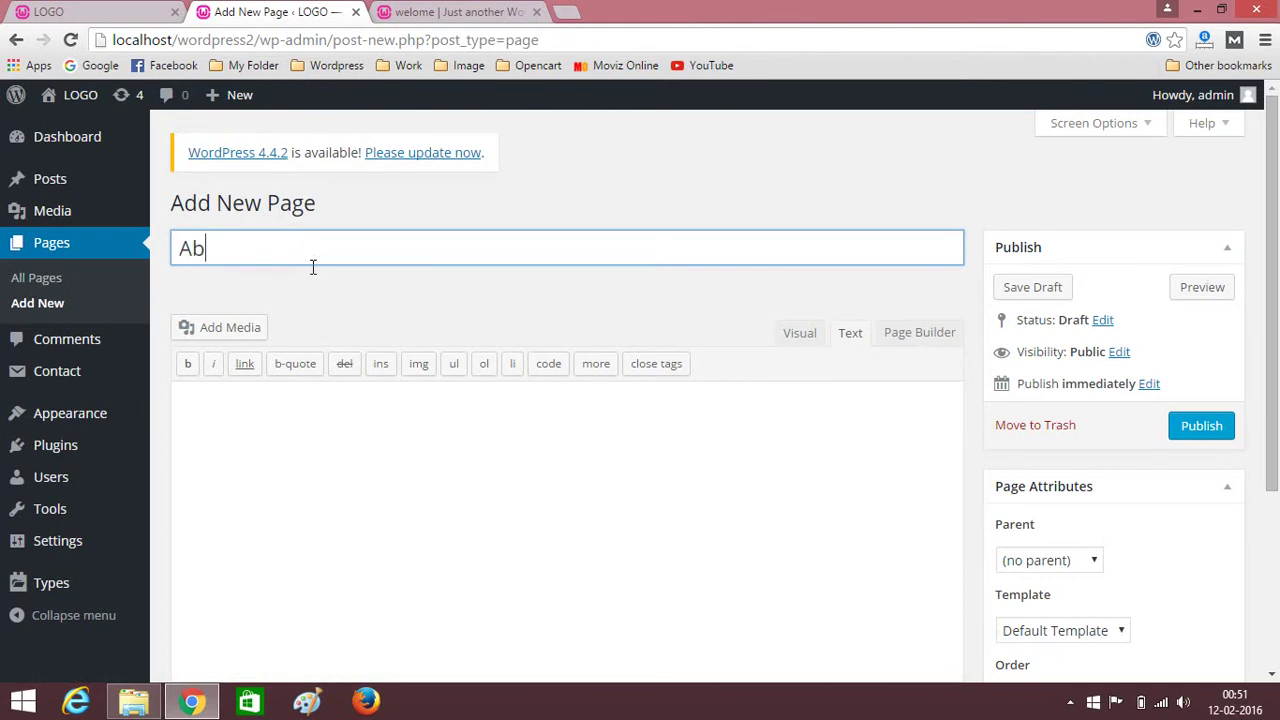
text(About Us)
click(1176, 428)
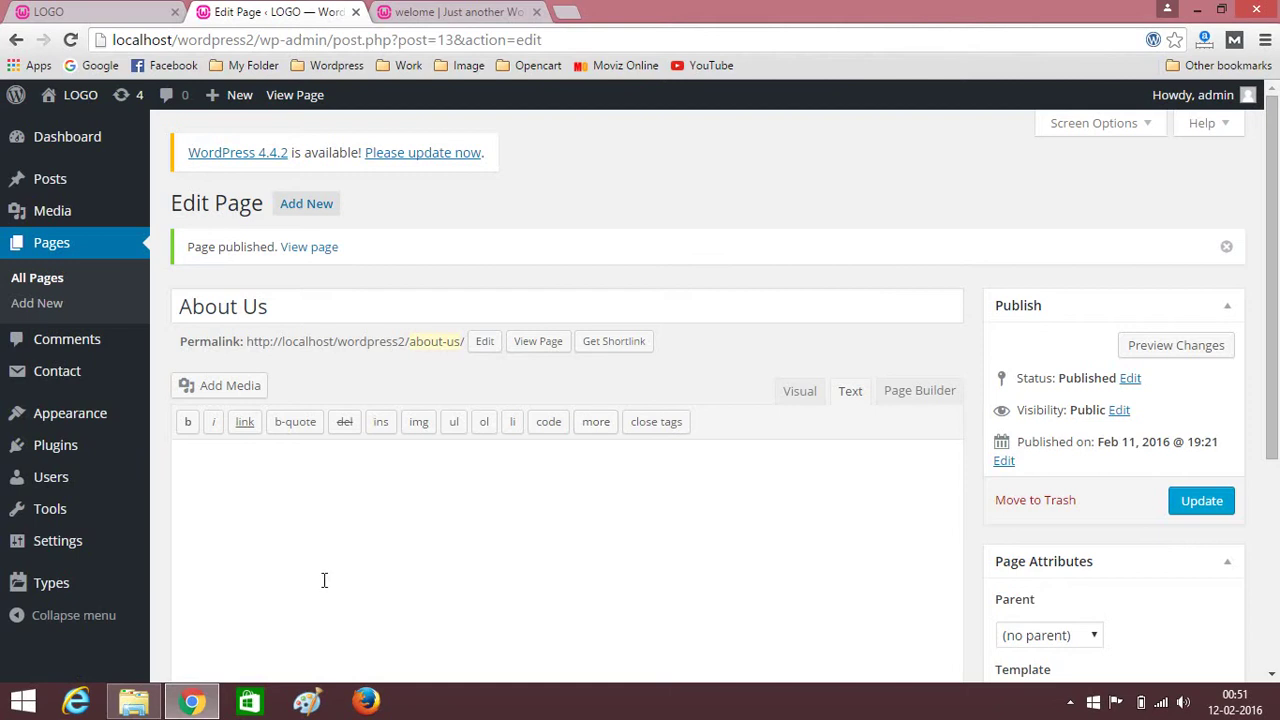
In Customize > Static Front Page, set Home as the front page and Blog as posts page.
mouse_move(60, 420)
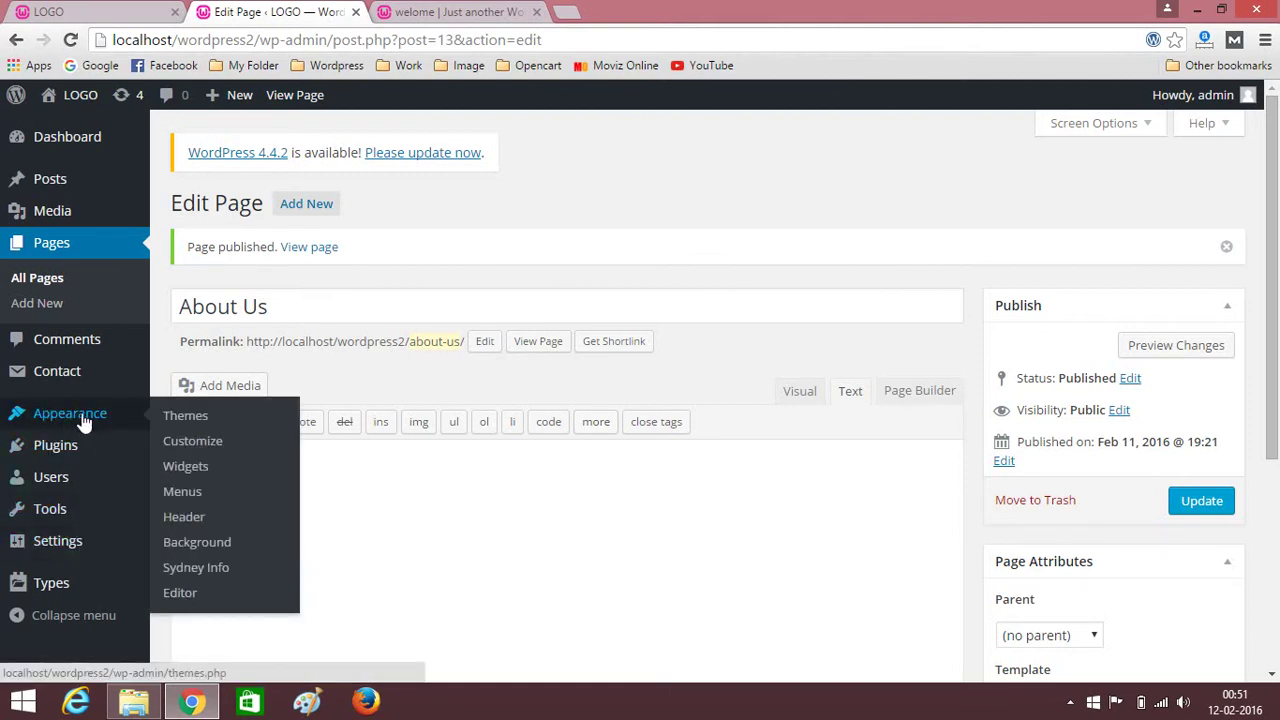
click(165, 450)
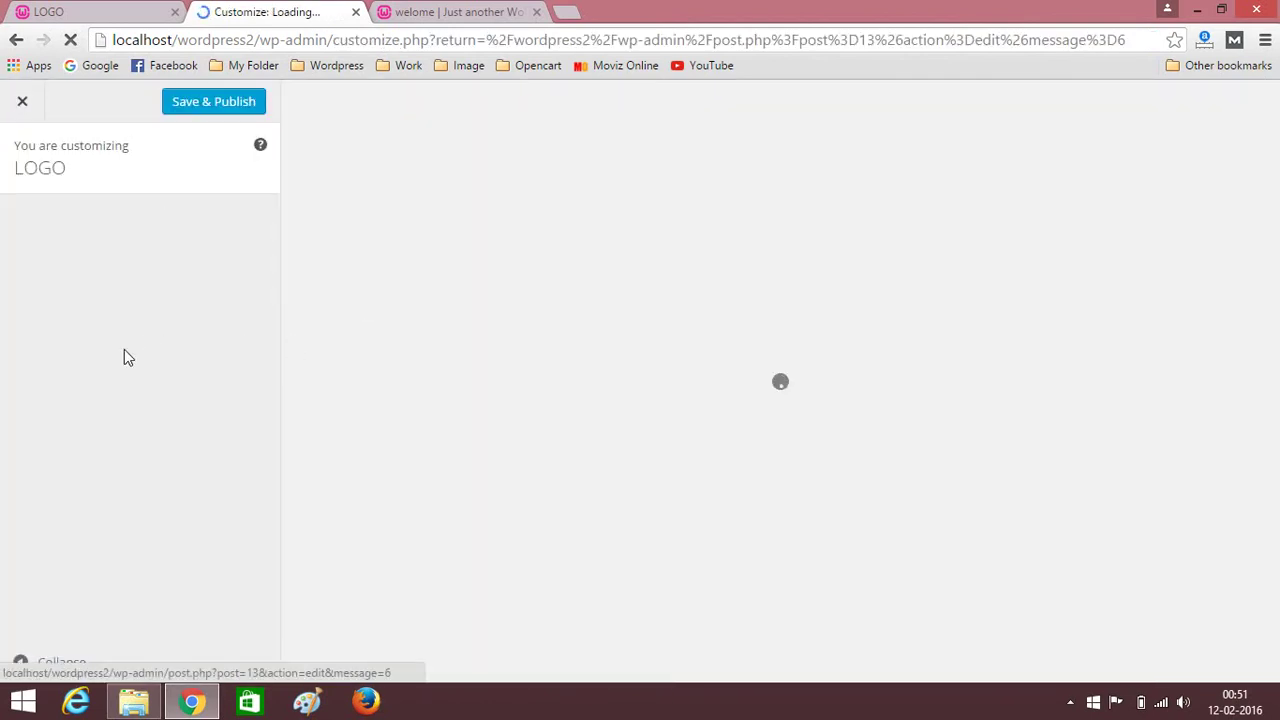
scroll(171, 500, down, 2)
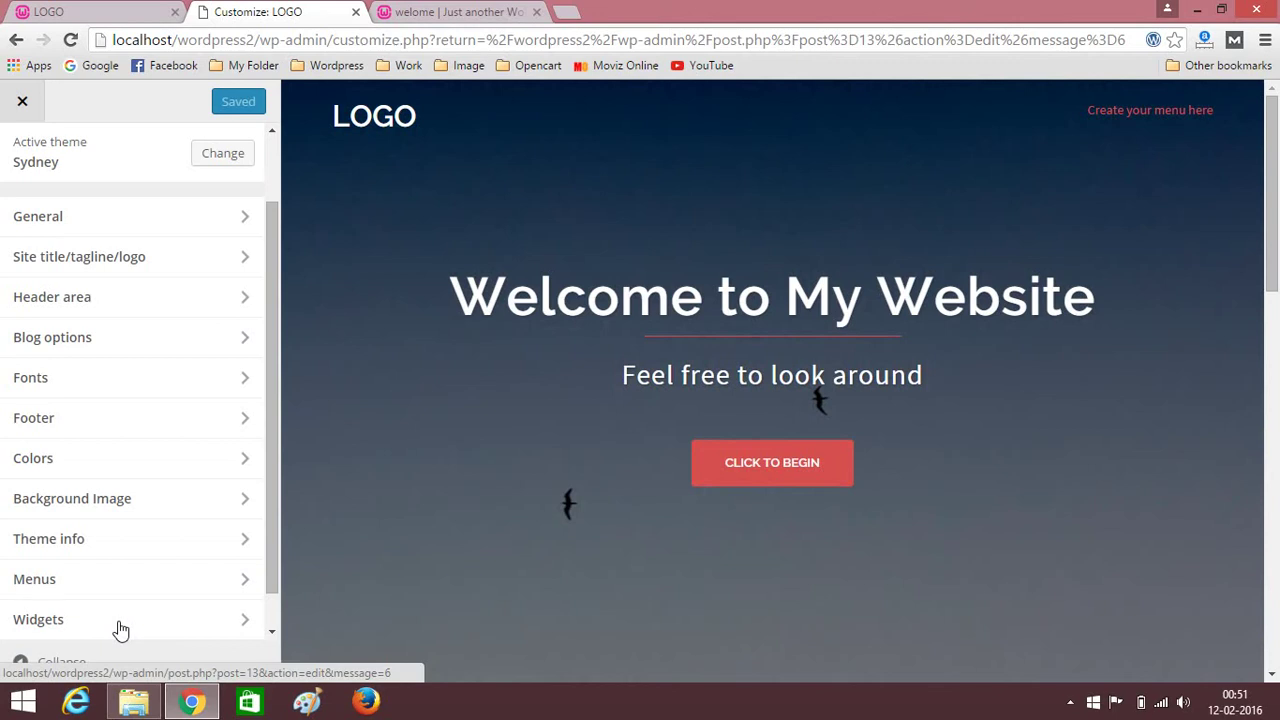
scroll(197, 423, down, 1)
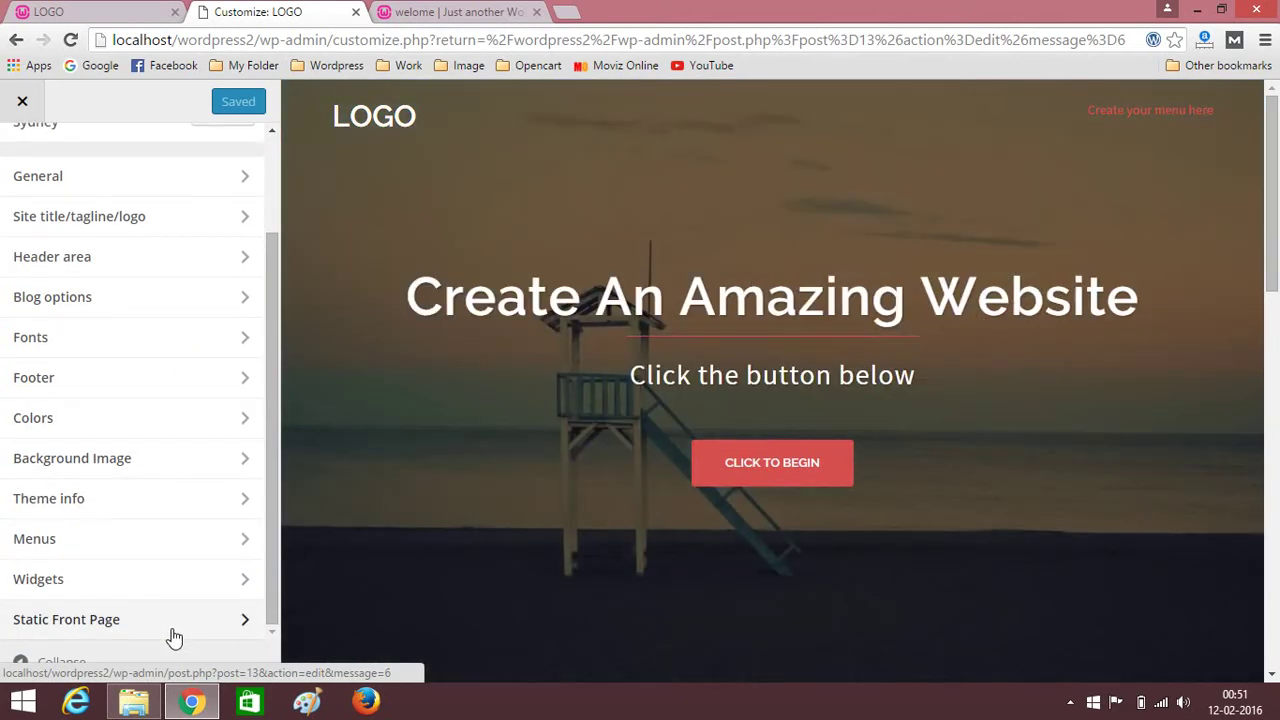
click(174, 630)
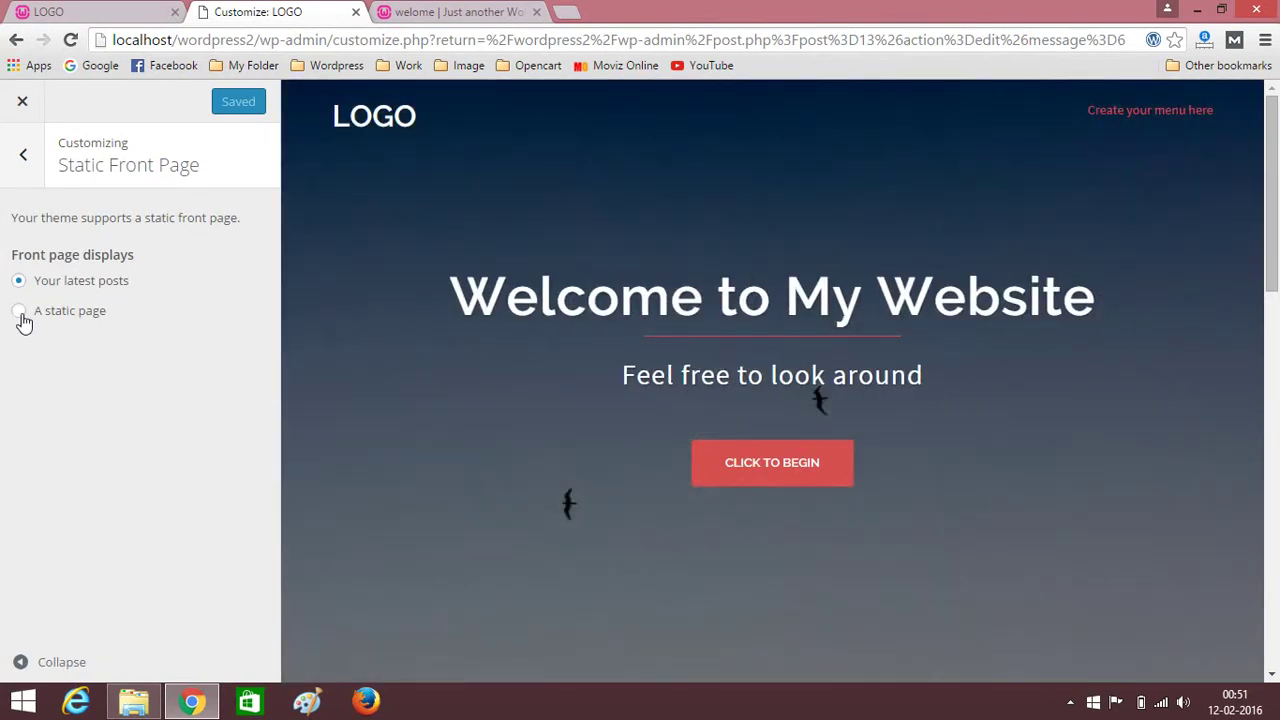
click(21, 313)
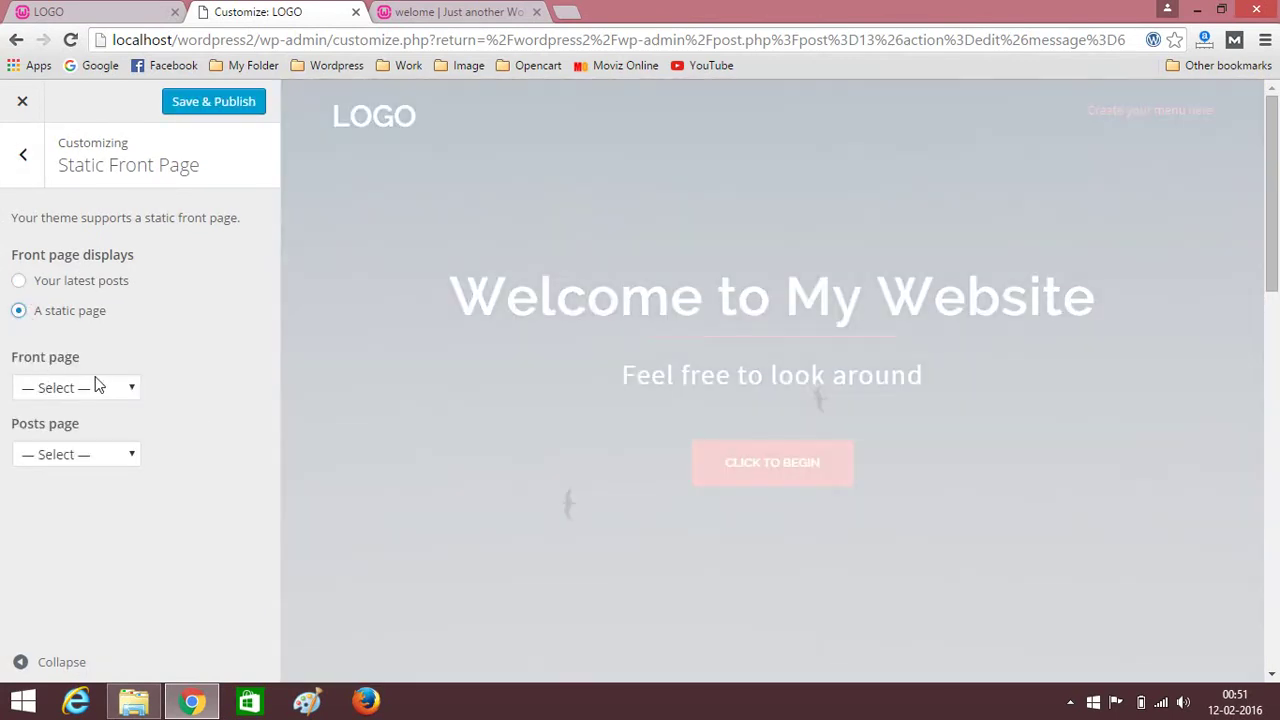
click(97, 386)
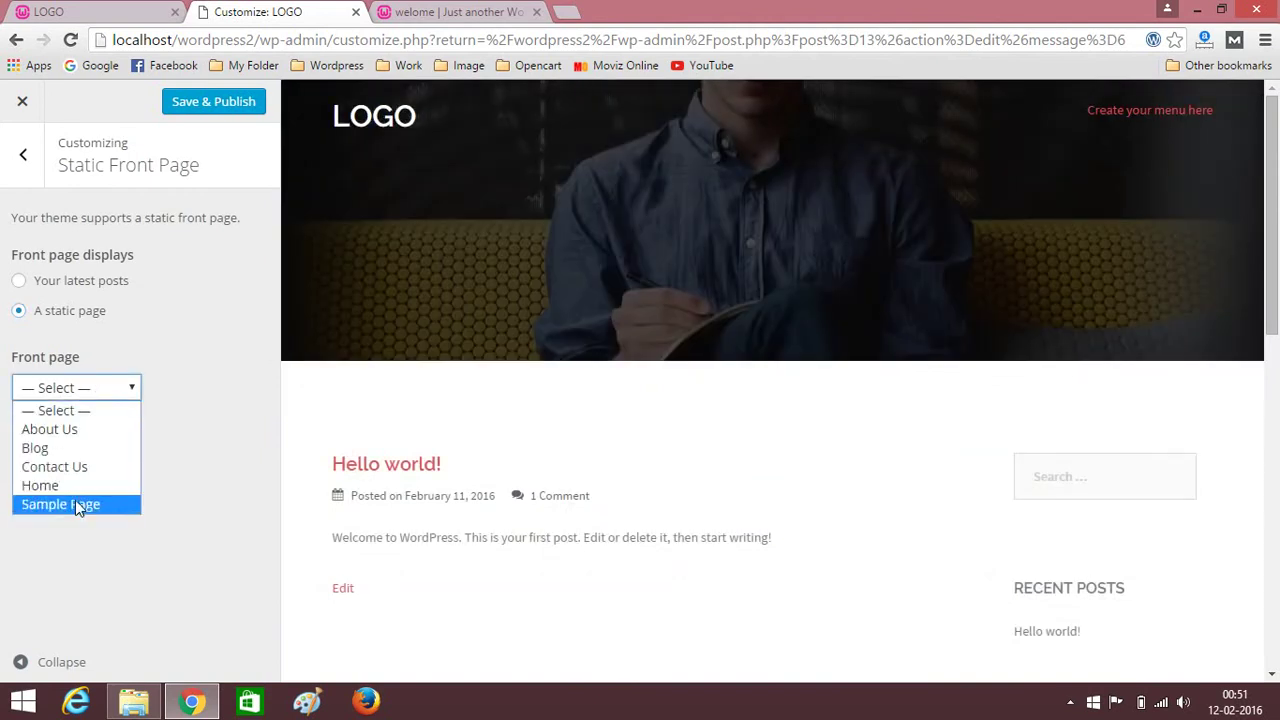
click(72, 487)
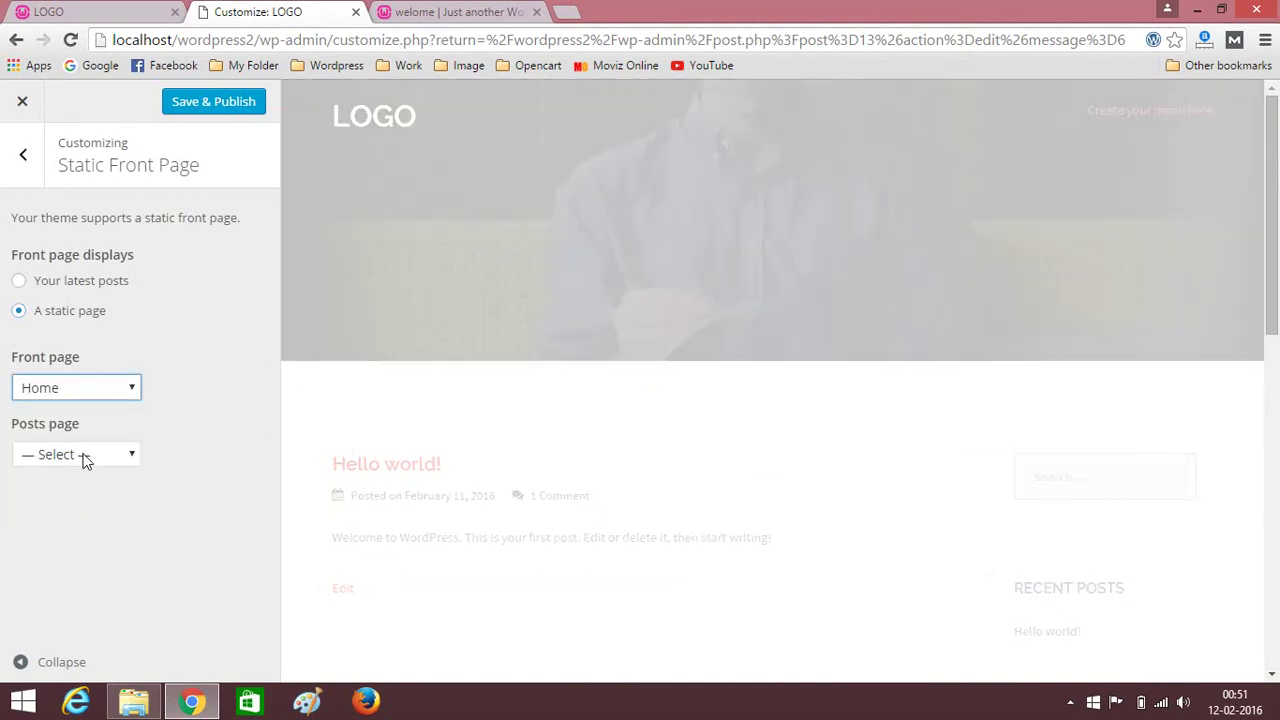
click(85, 459)
click(55, 510)
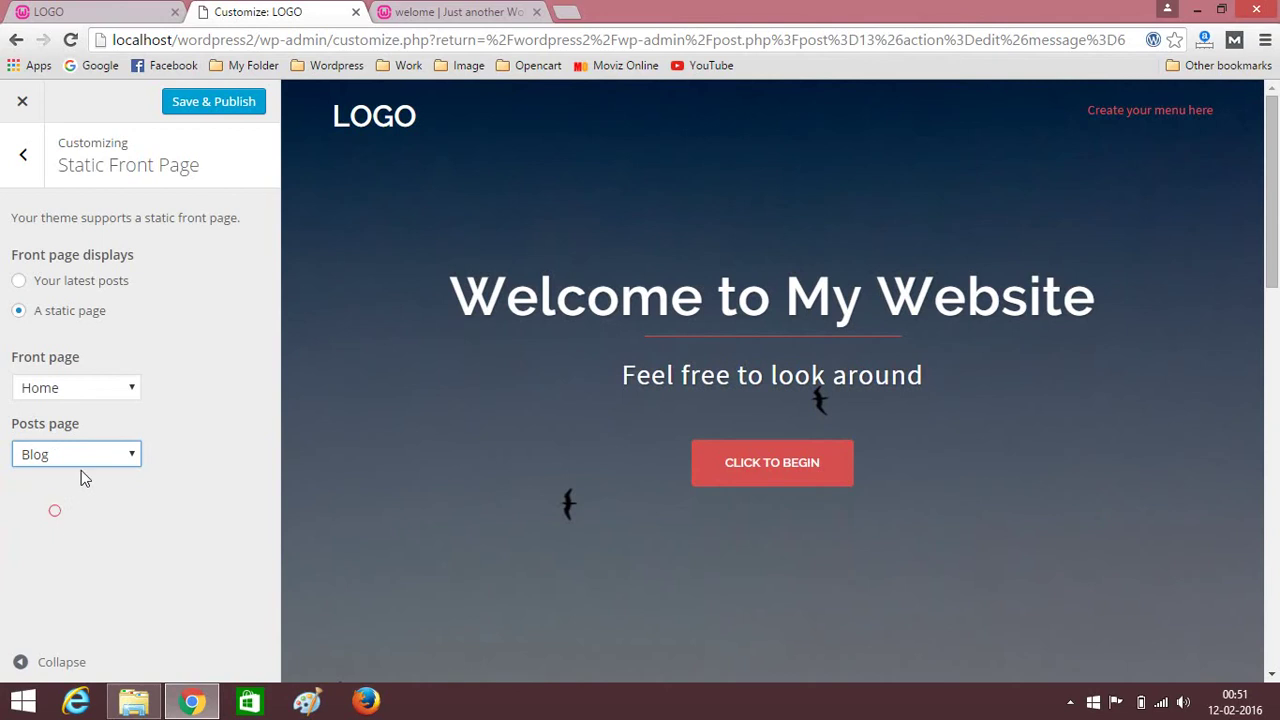
Save & Publish the front page settings and switch to the live site tab.
click(205, 108)
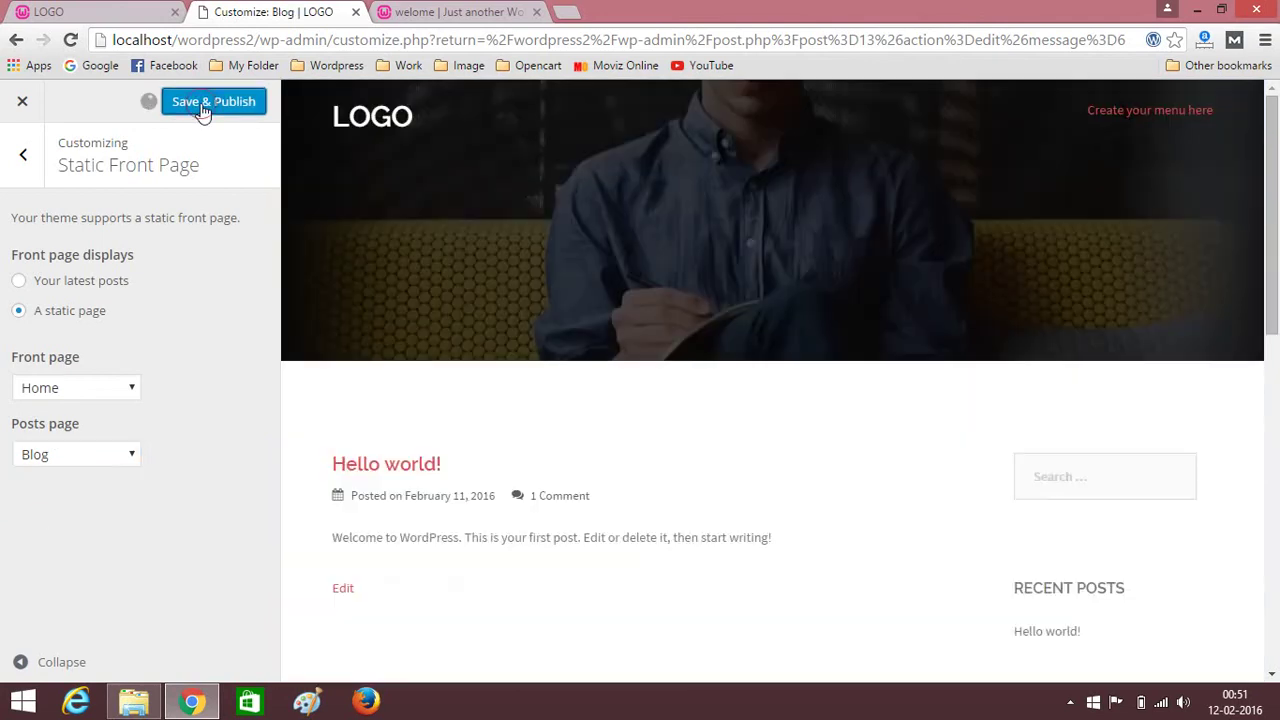
click(432, 10)
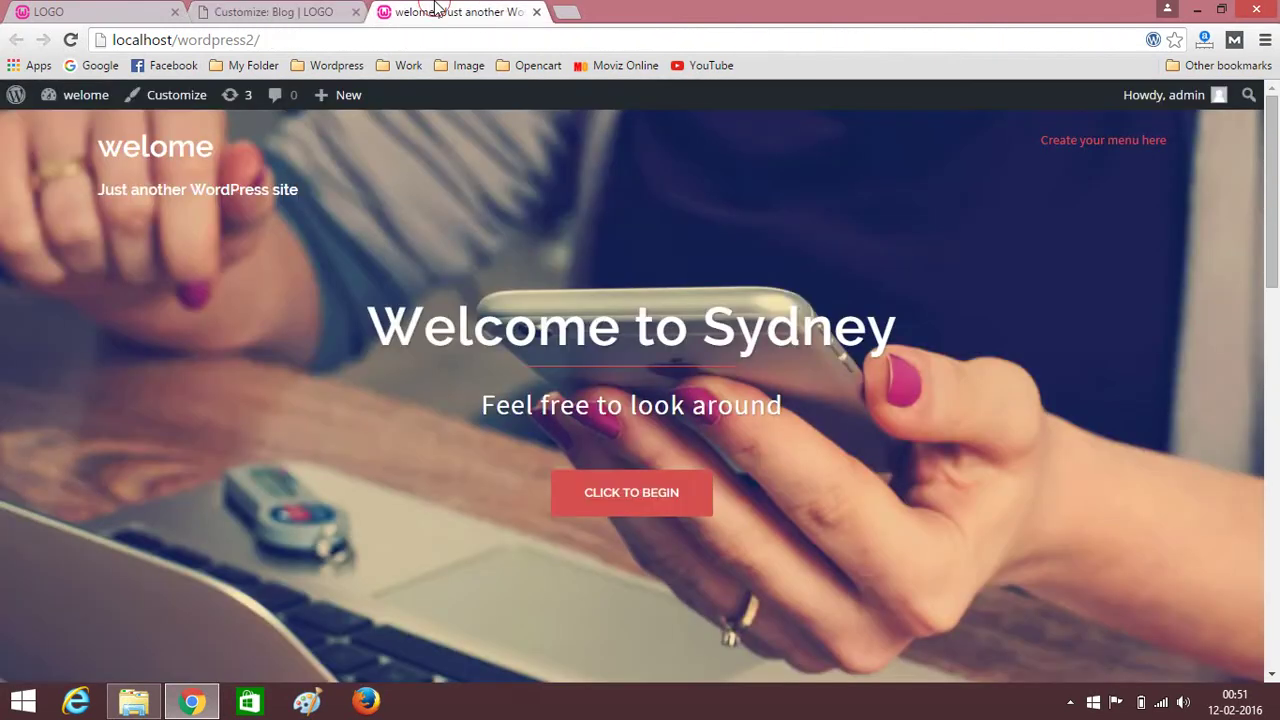
click(390, 37)
Reload the live site and scroll through the new empty Home front page.
key(Return)
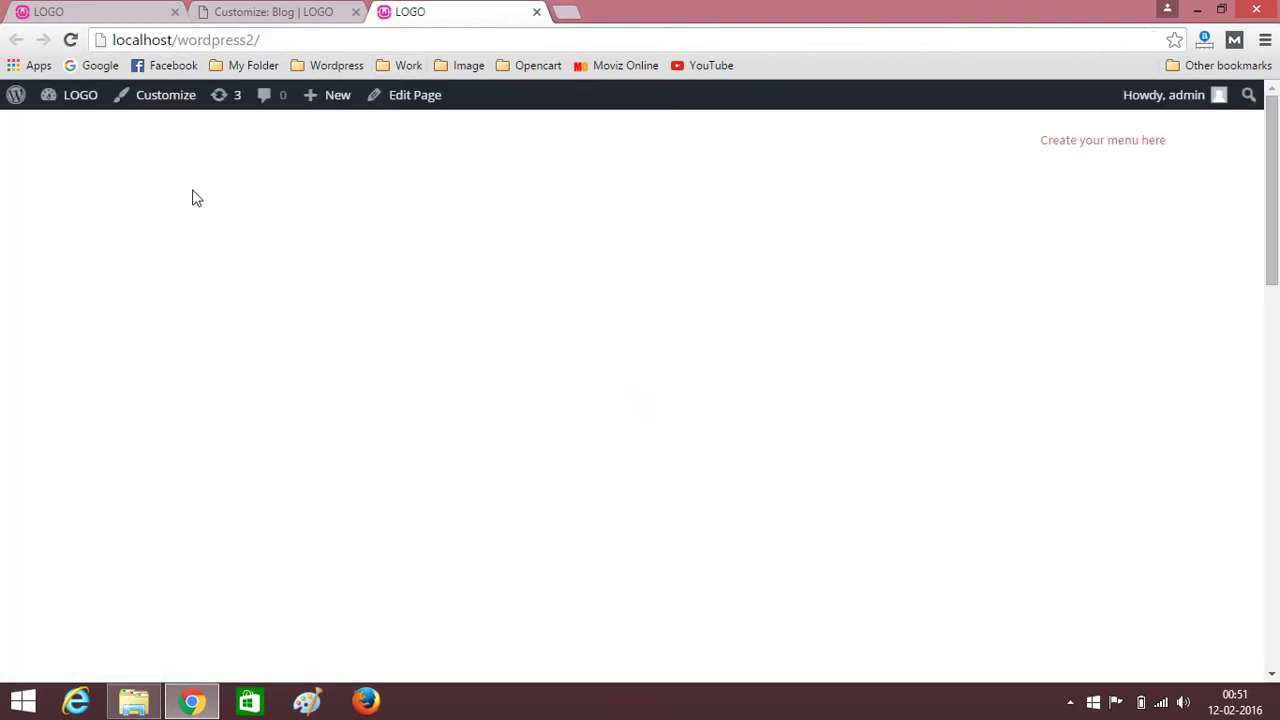
scroll(20, 277, down, 10)
scroll(30, 268, down, 5)
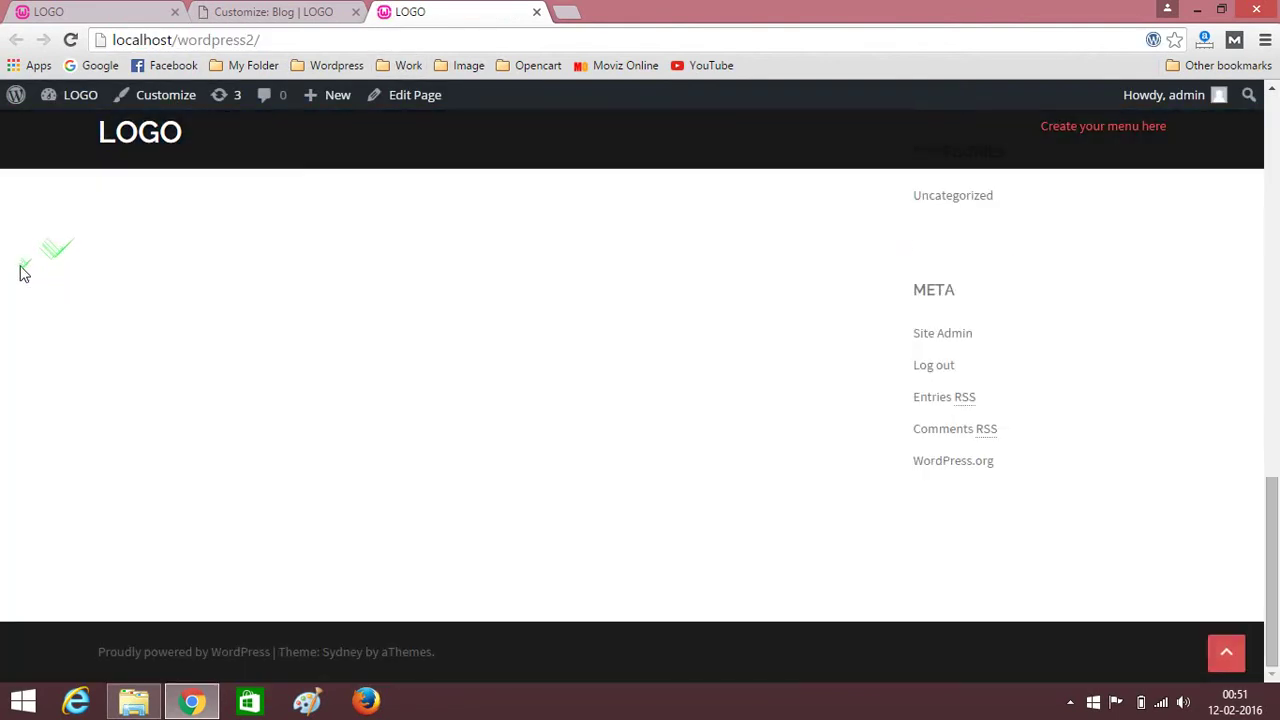
scroll(5, 286, up, 15)
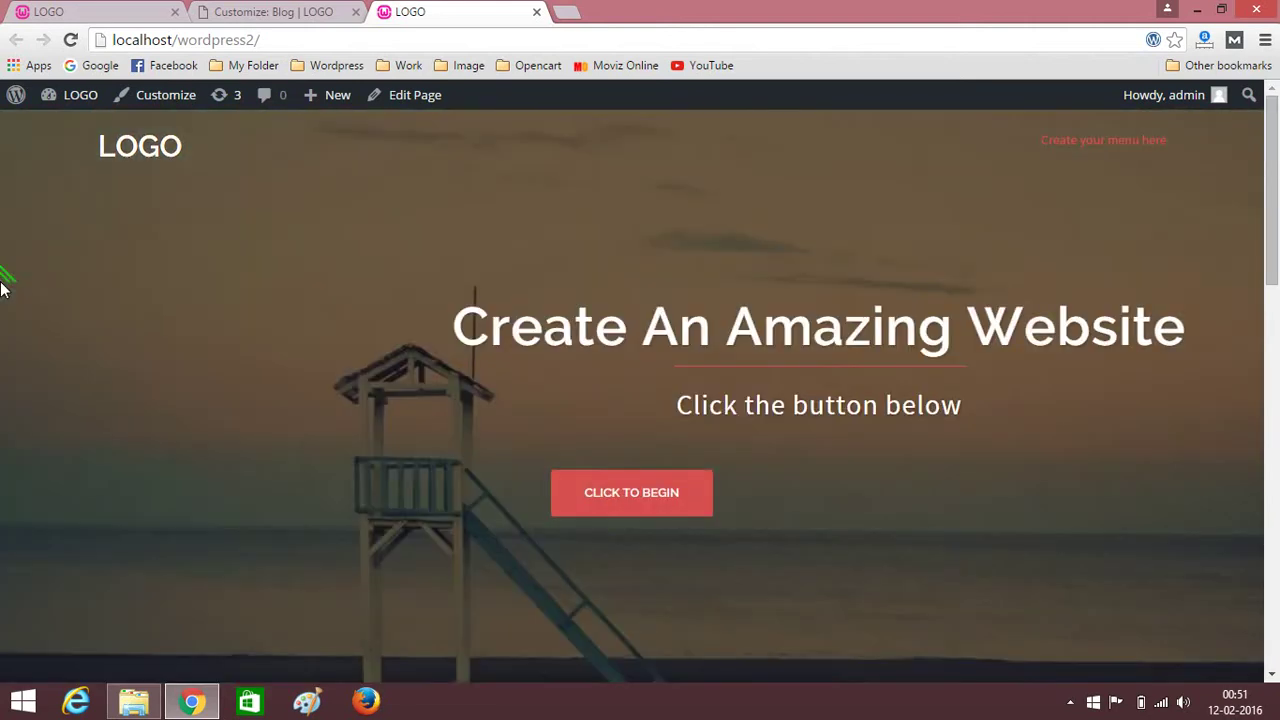
scroll(4, 289, down, 15)
scroll(4, 289, up, 15)
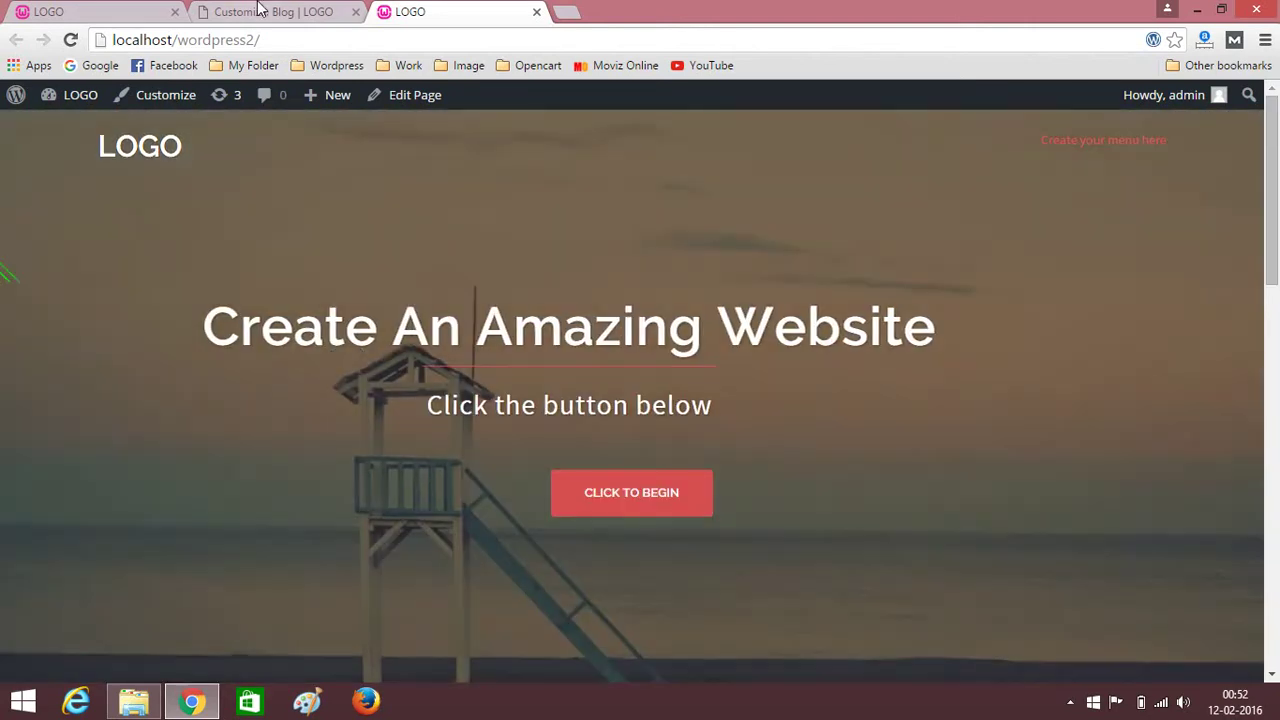
Close the Customizer to return to the About Us page editor.
click(258, 11)
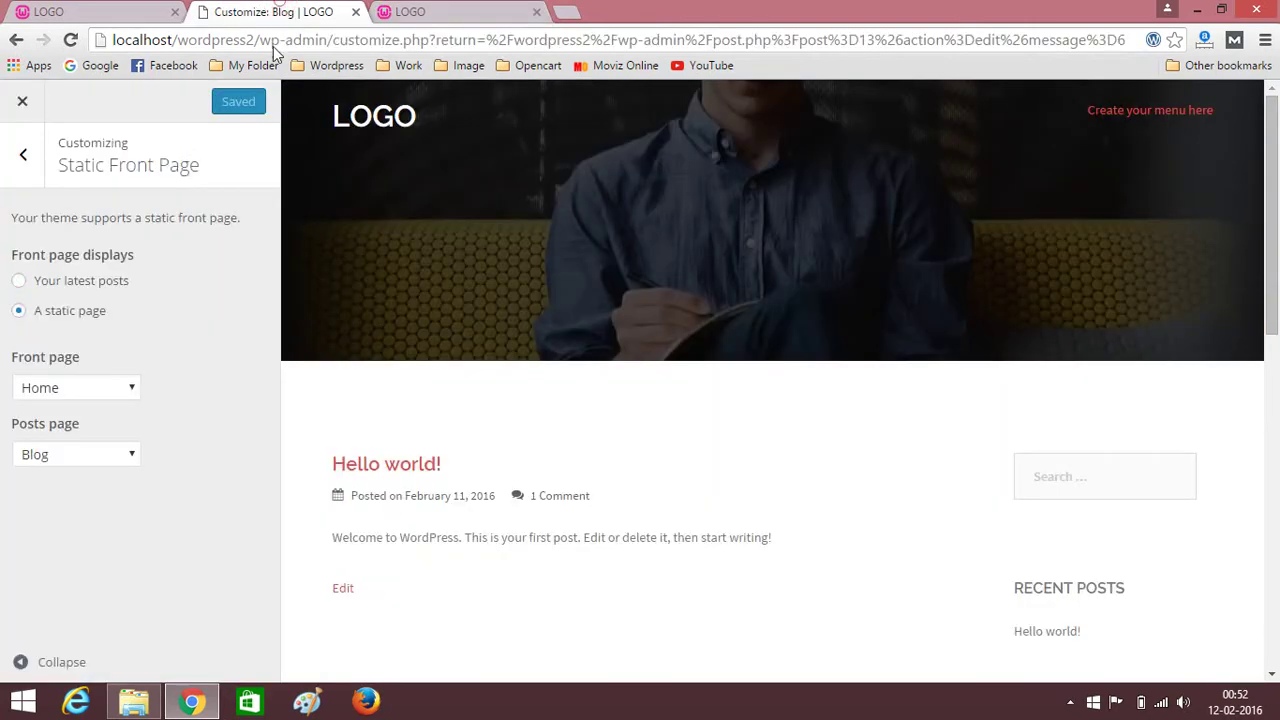
click(26, 104)
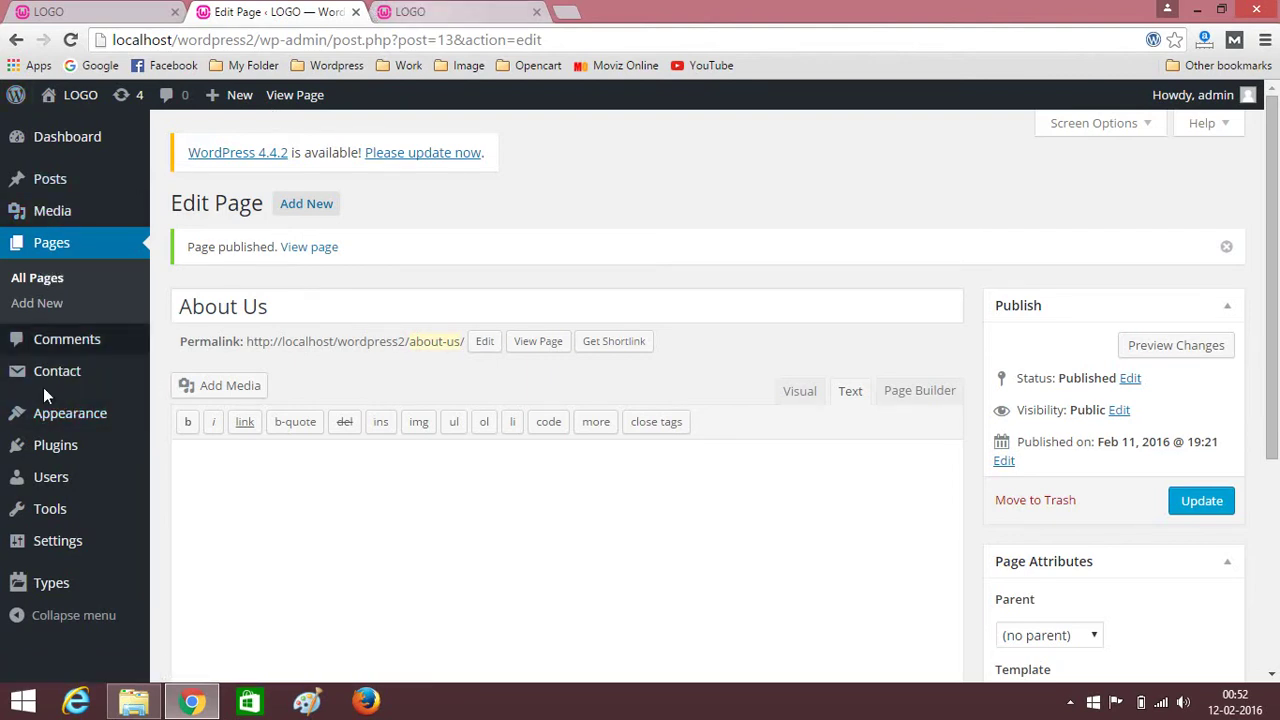
scroll(70, 410, down, 3)
scroll(50, 415, up, 3)
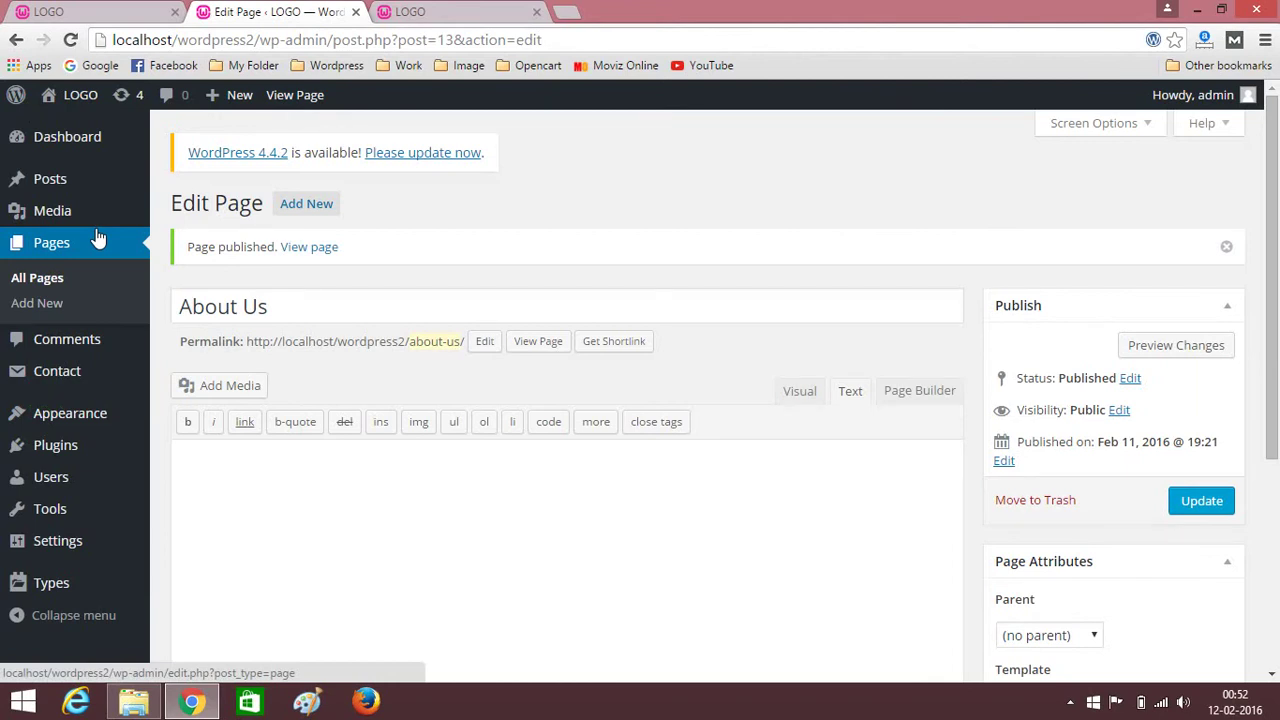
mouse_move(75, 414)
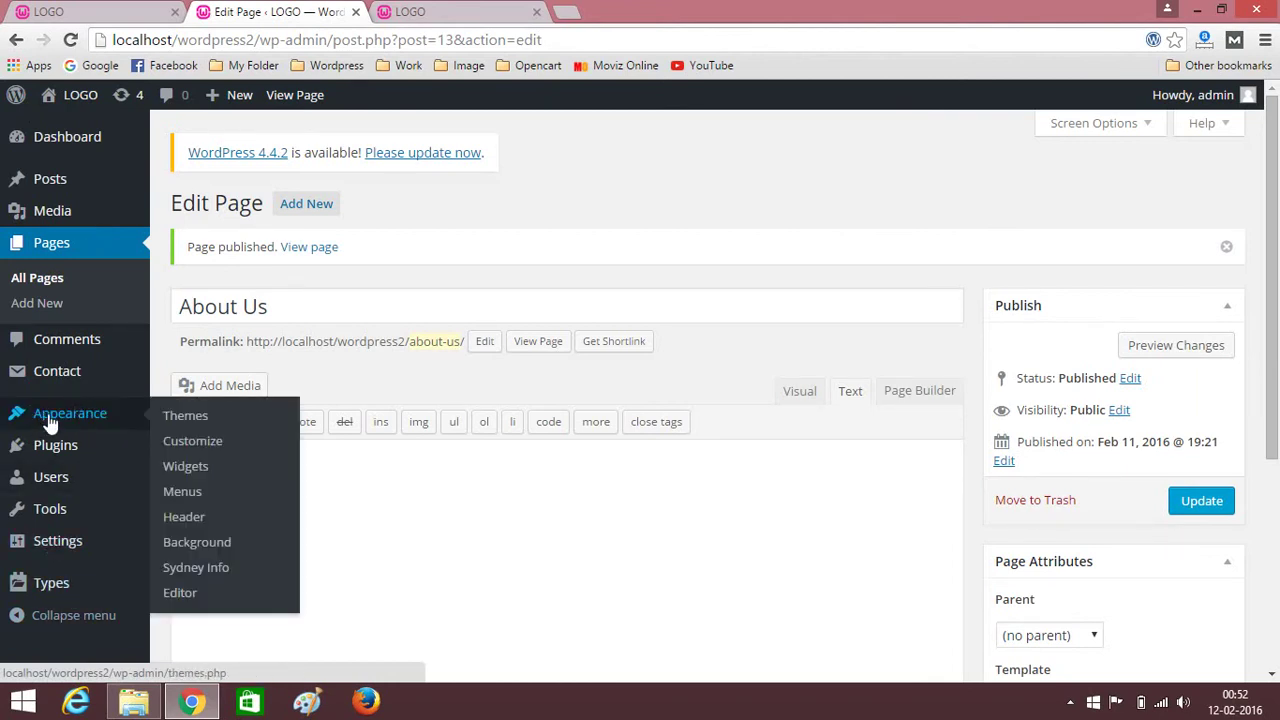
Go from the Sydney theme info page to the Sydney documentation's quick start guide.
click(183, 574)
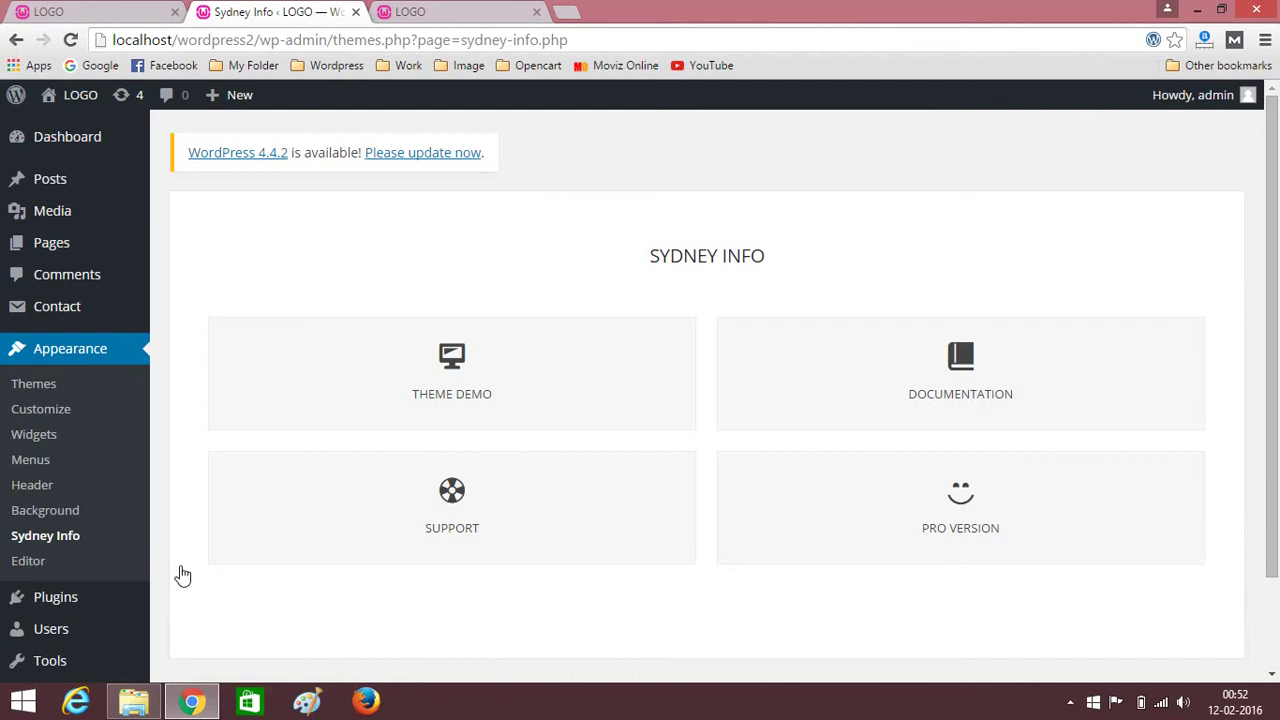
click(971, 405)
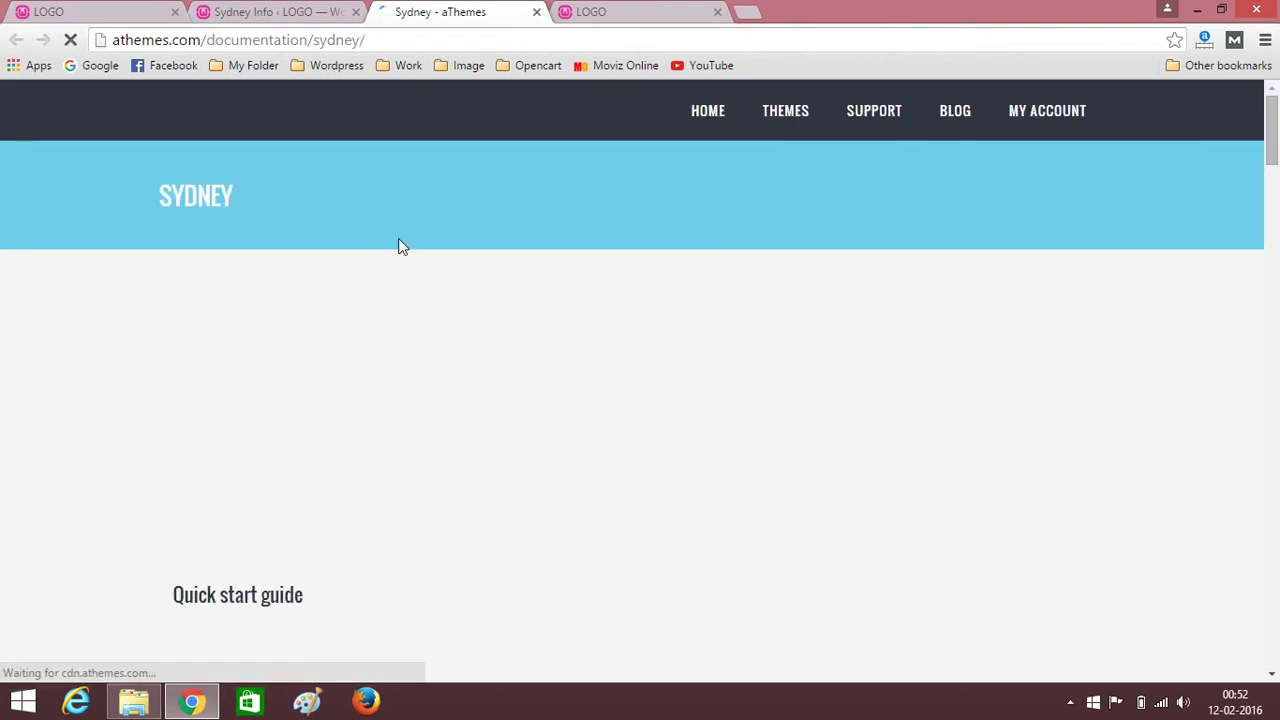
scroll(143, 432, down, 3)
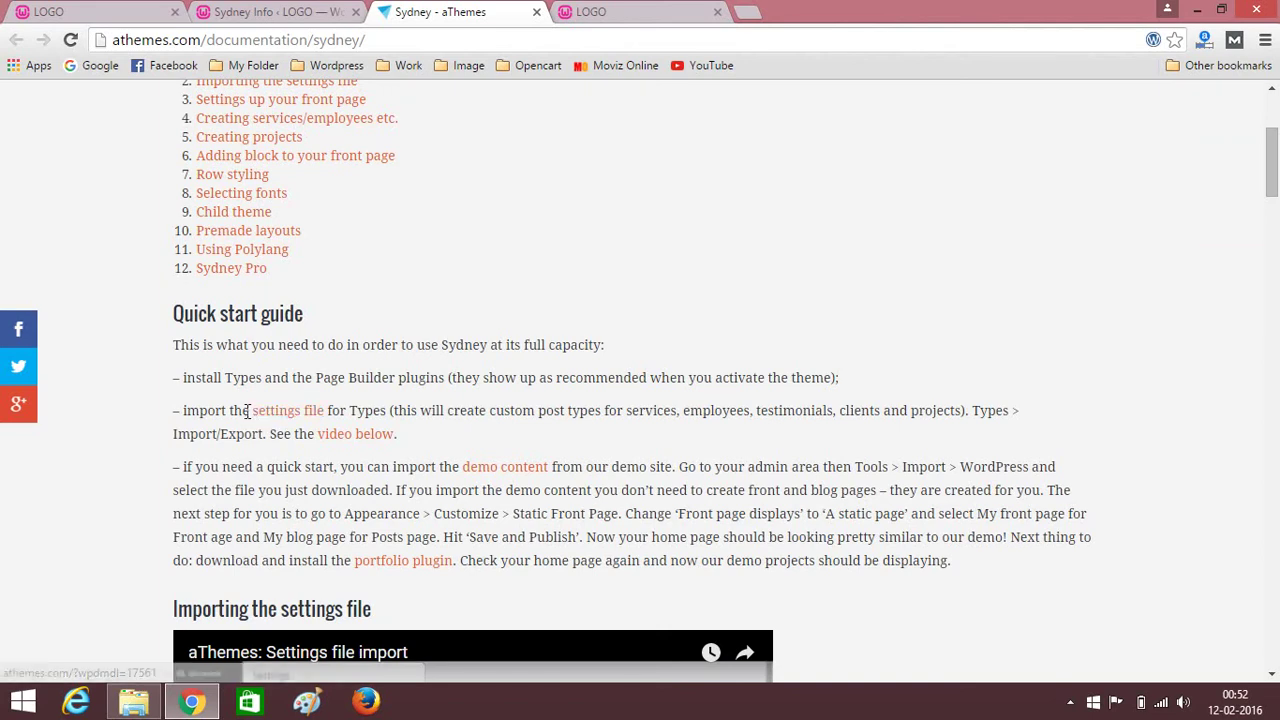
Highlight the guide's mentions of the settings file and installing the portfolio plugin.
drag(242, 412, 340, 412)
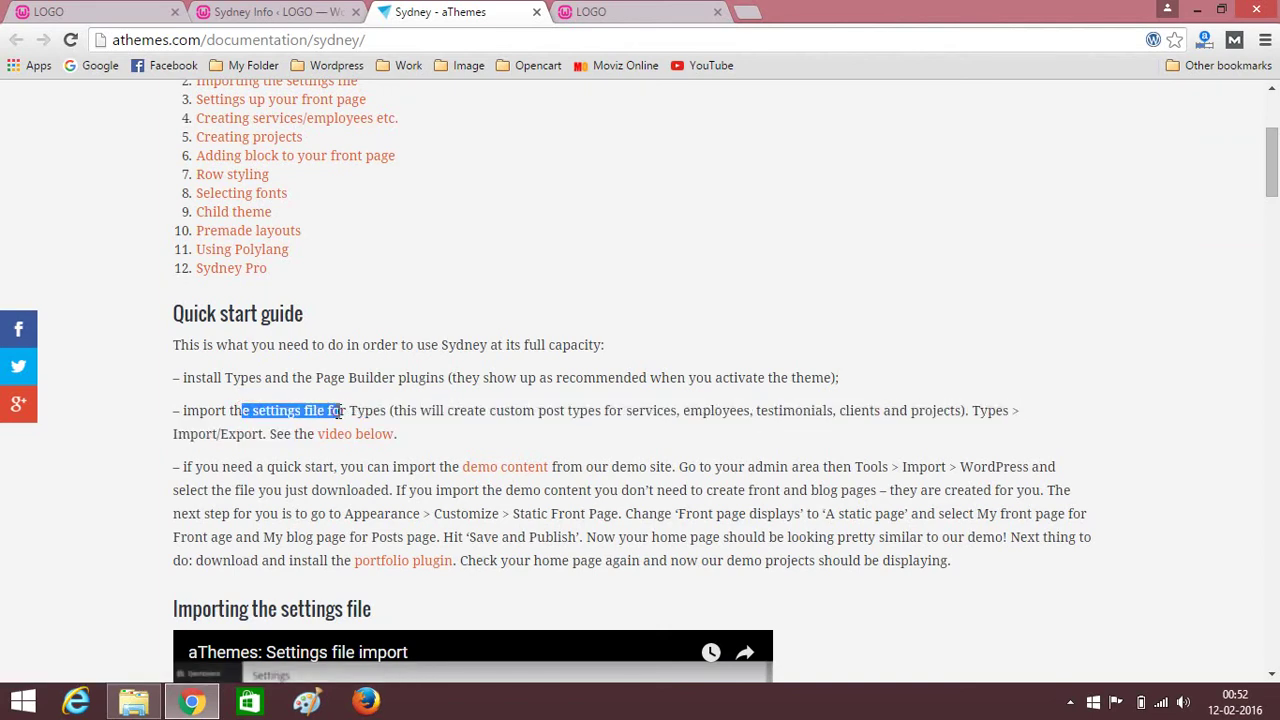
click(340, 412)
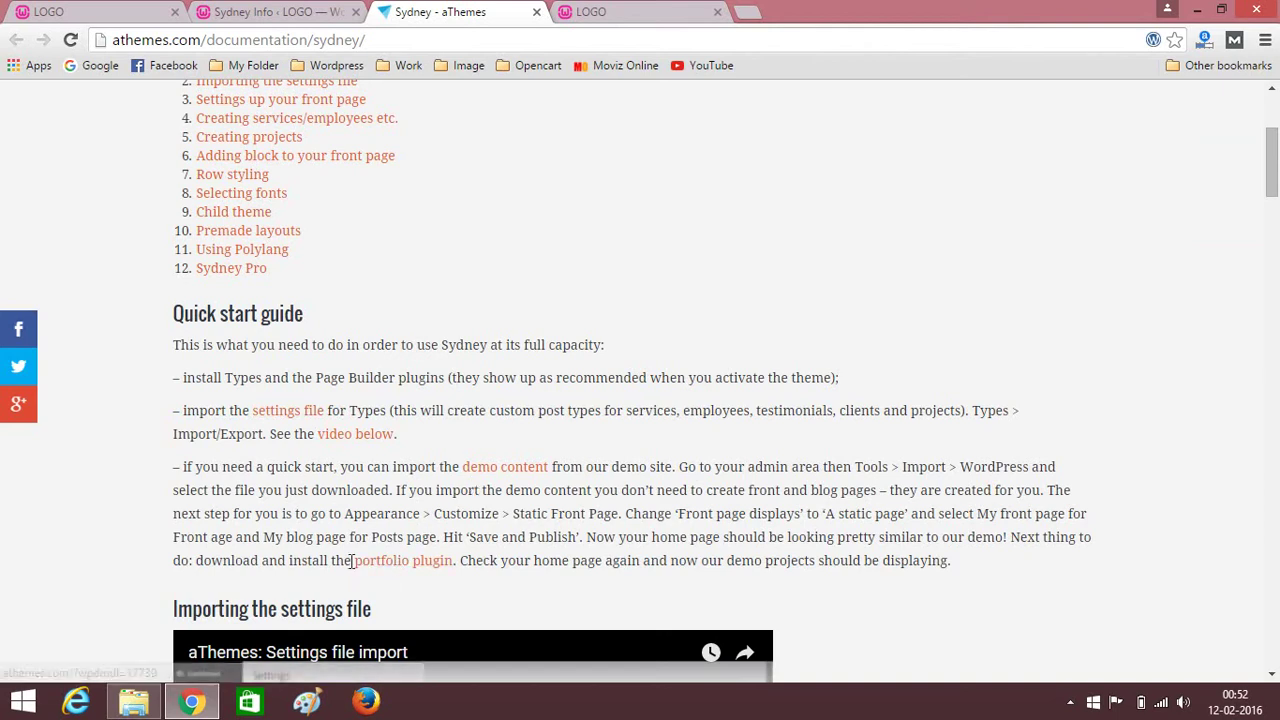
drag(353, 562, 470, 556)
click(468, 557)
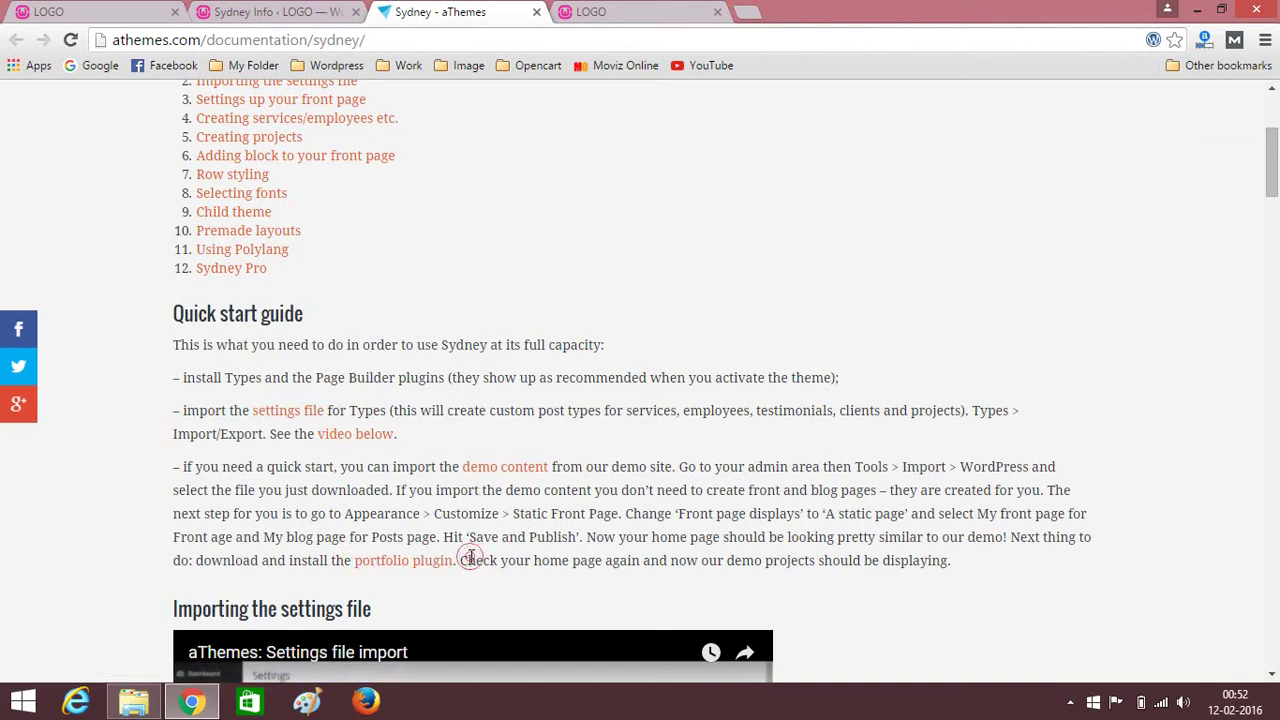
drag(345, 561, 370, 561)
drag(459, 541, 497, 561)
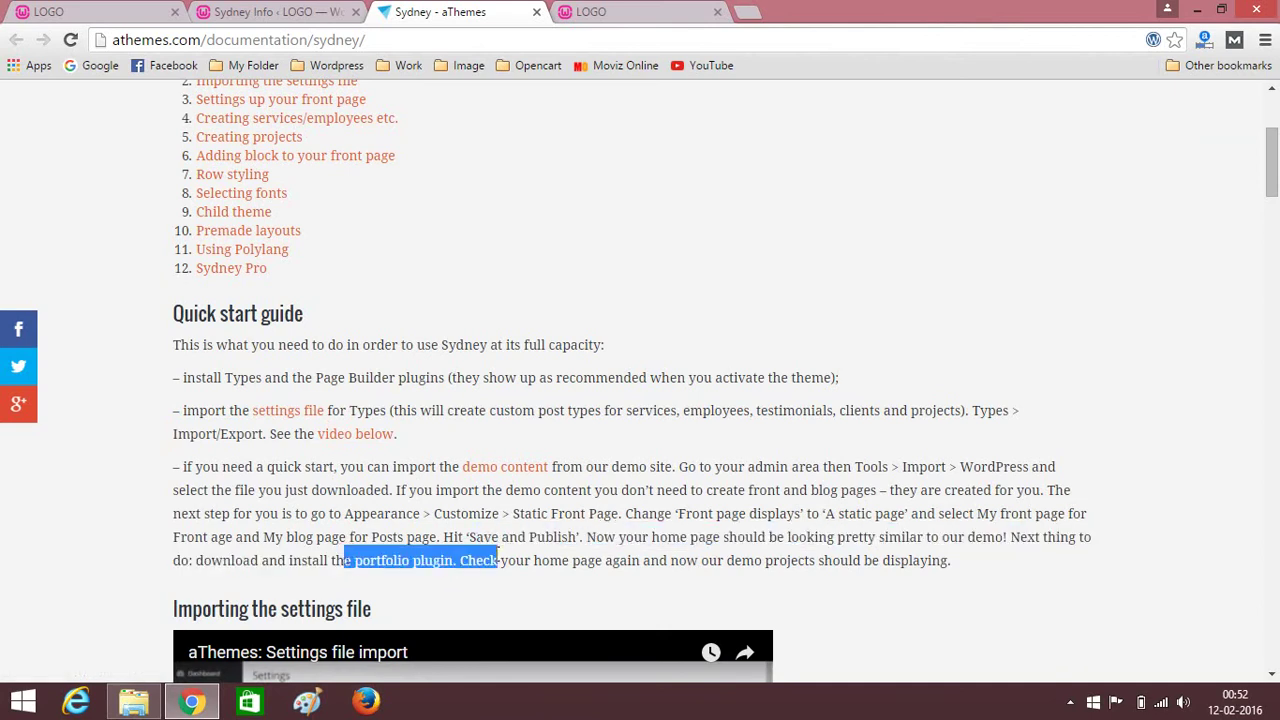
click(497, 561)
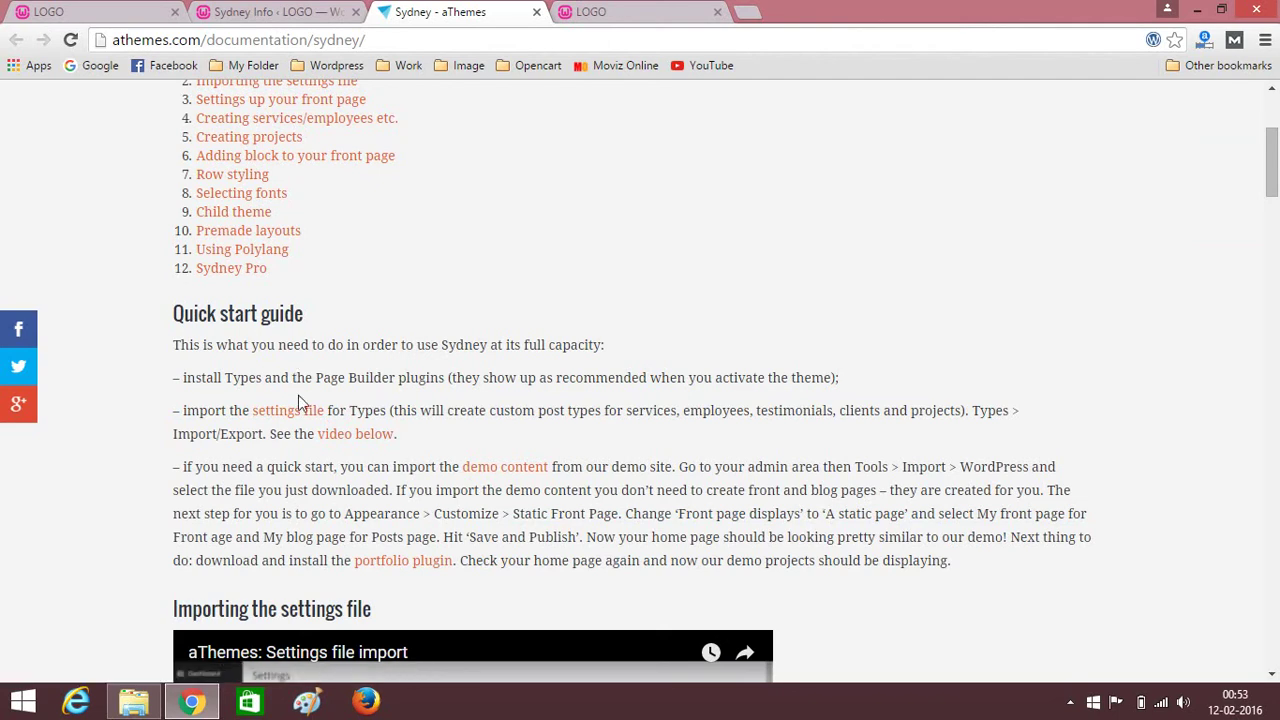
scroll(298, 395, down, 3)
Go to the Types Settings Import/Export page in WordPress admin.
click(285, 11)
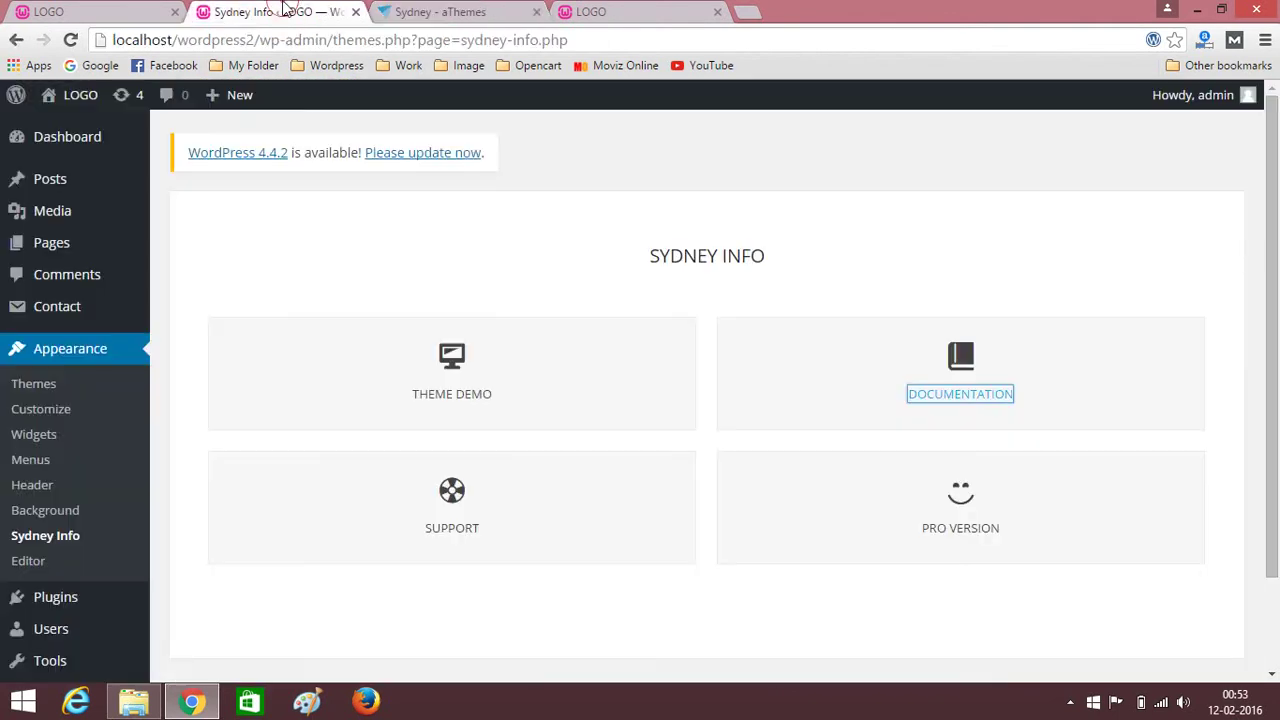
scroll(58, 592, down, 2)
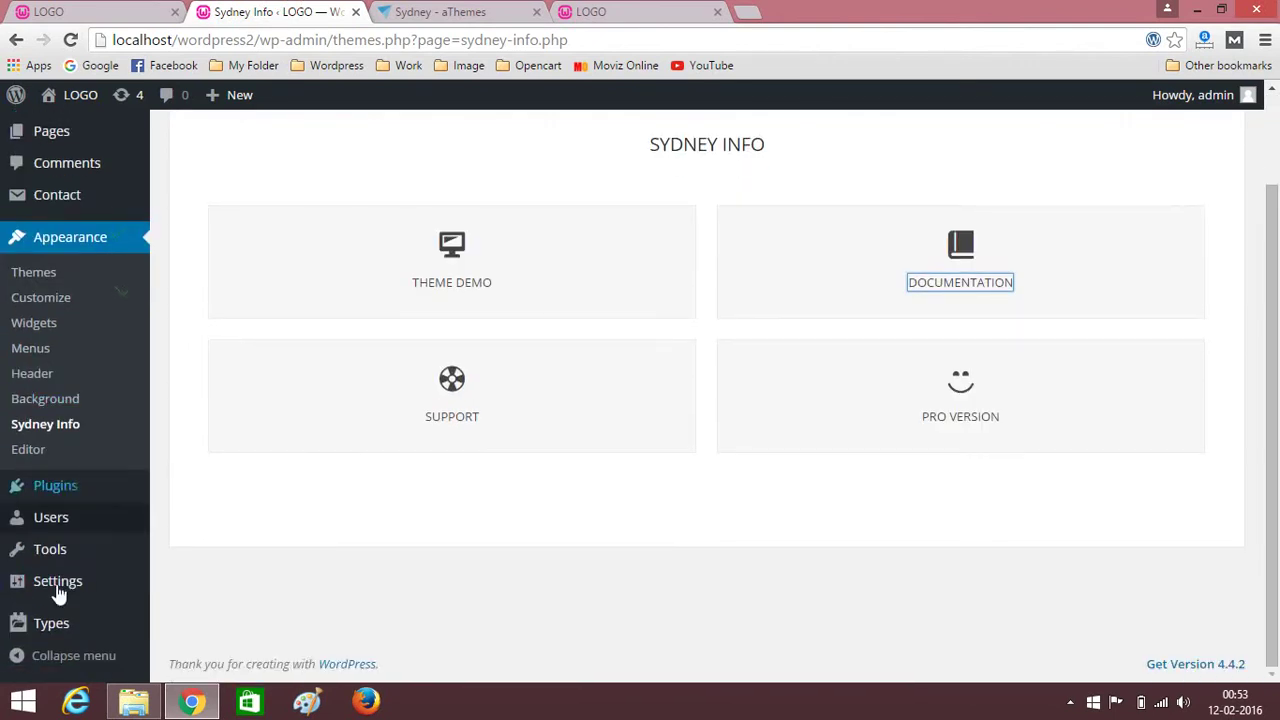
mouse_move(50, 643)
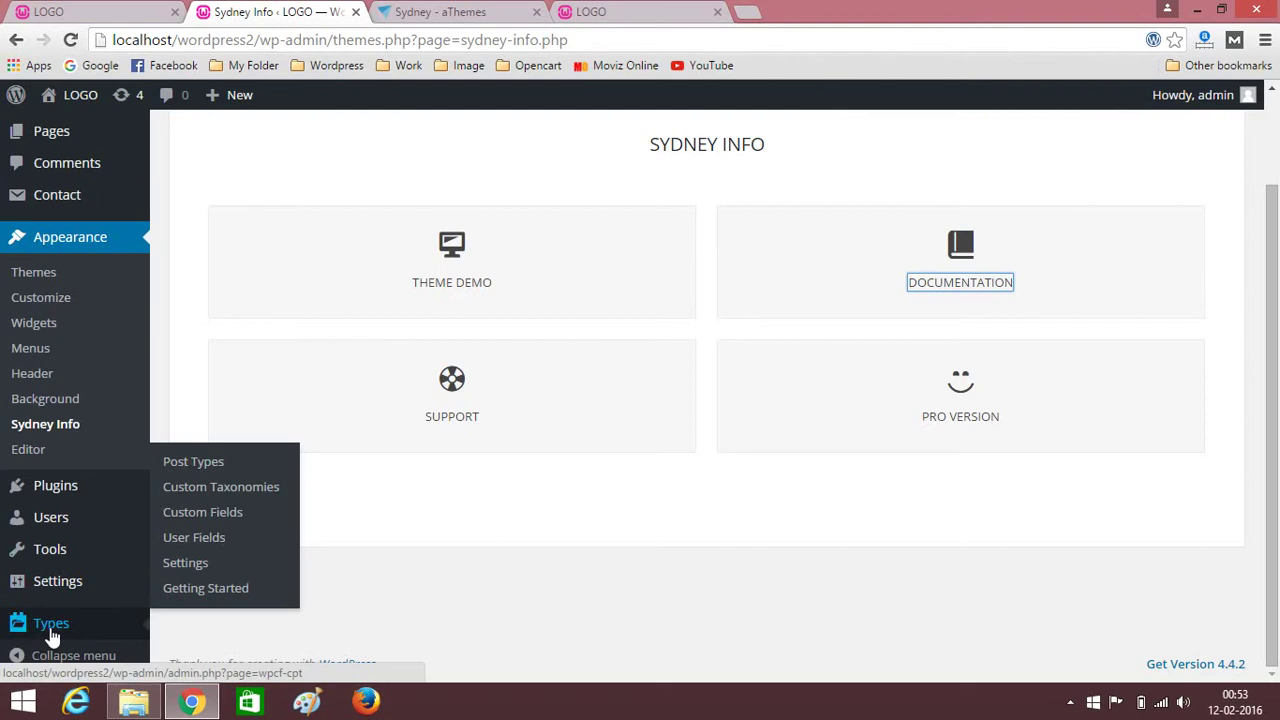
click(166, 566)
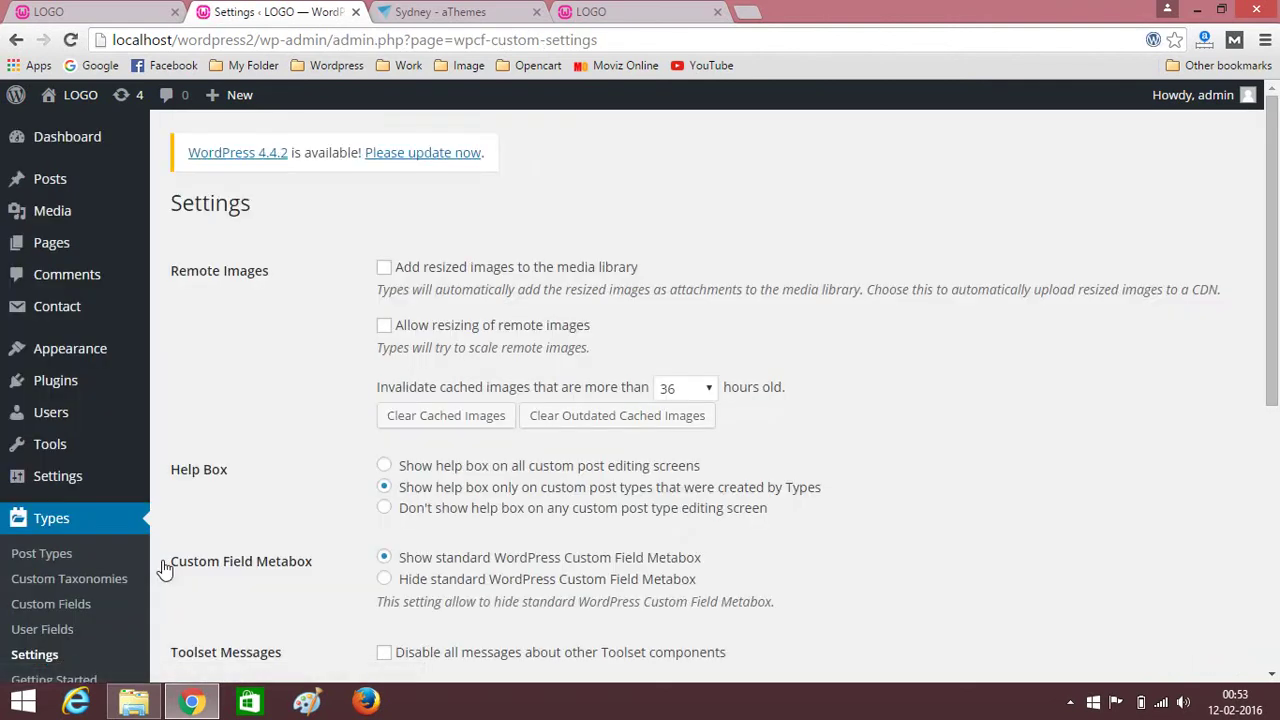
scroll(320, 425, down, 5)
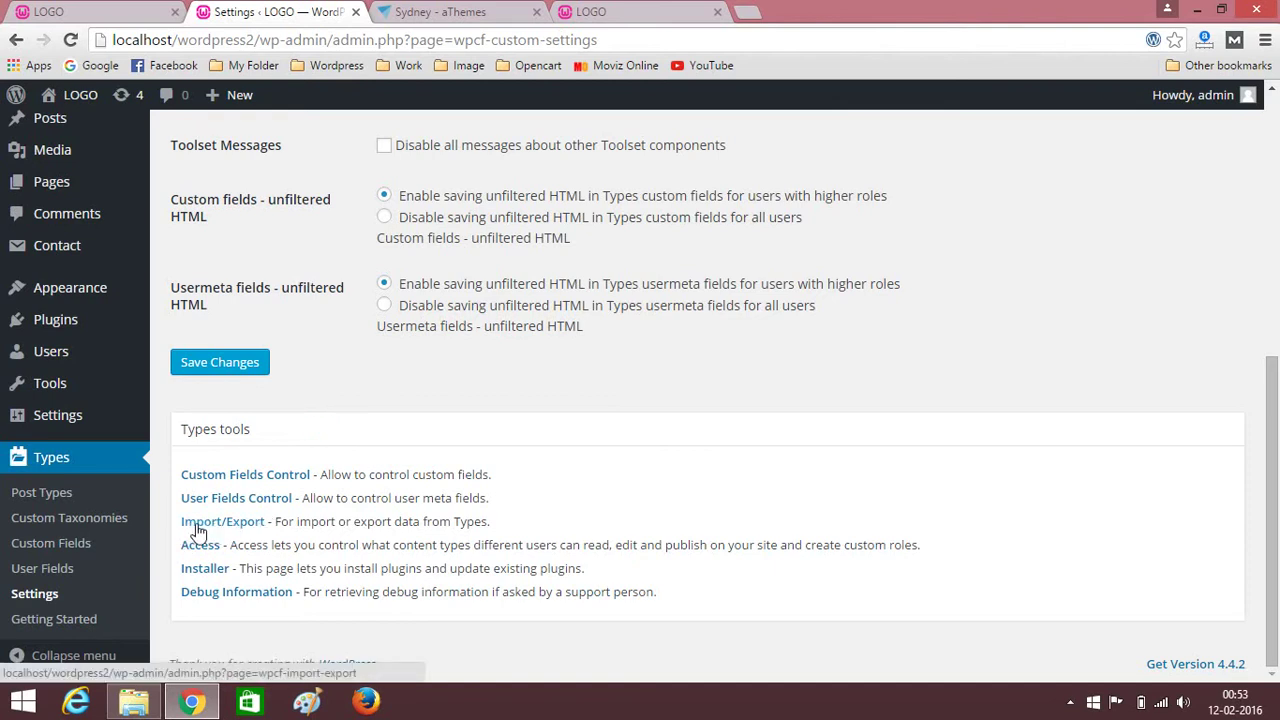
click(245, 524)
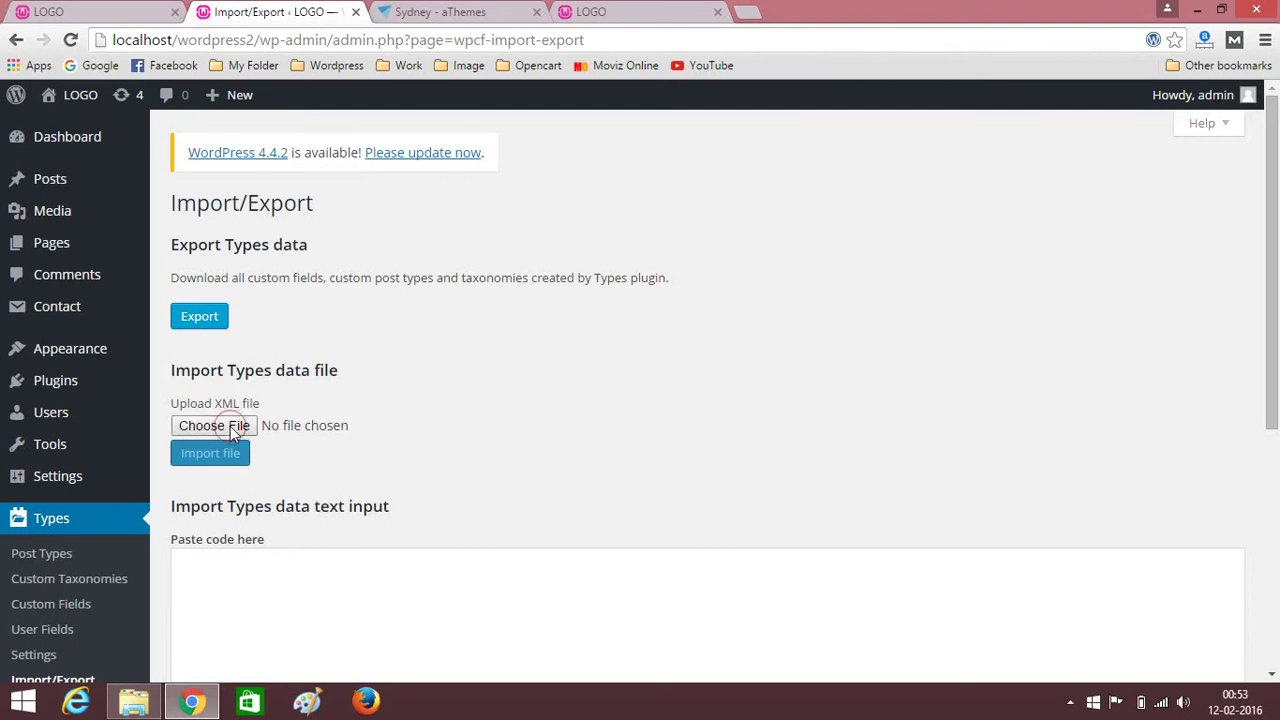
Choose sydney-settings.xml from Desktop > New Video as the XML file to upload.
click(232, 428)
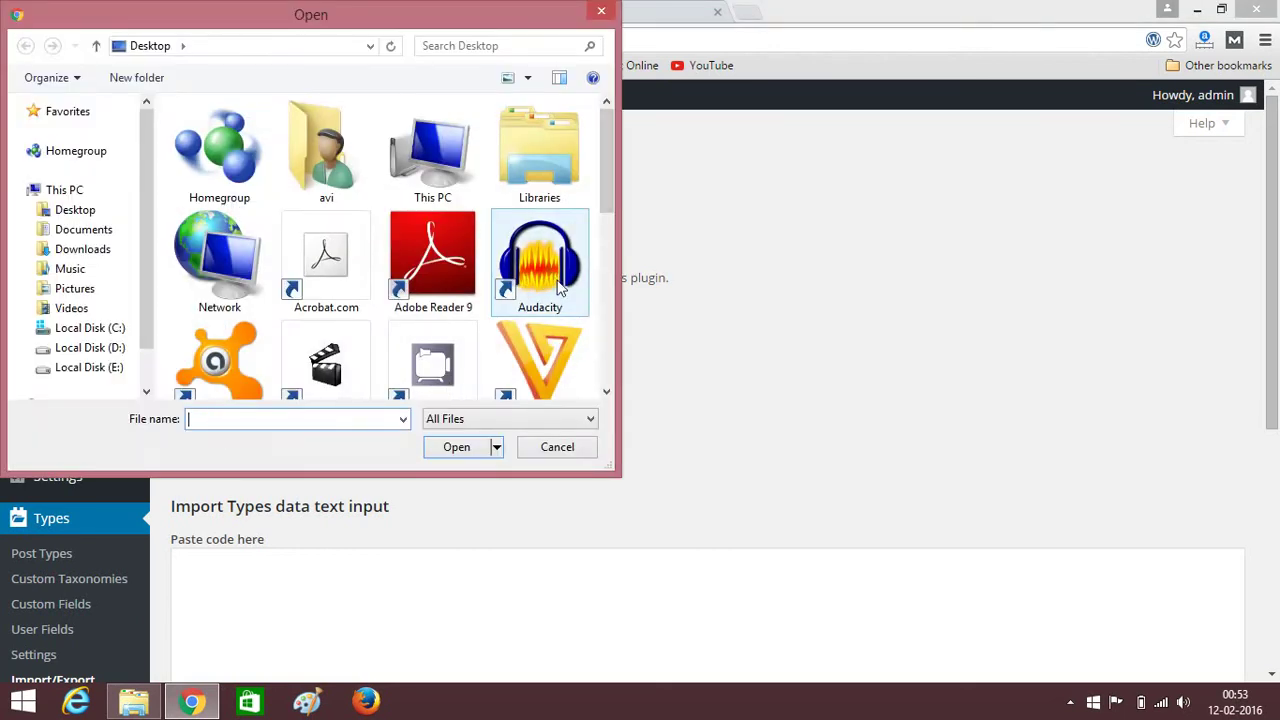
click(610, 290)
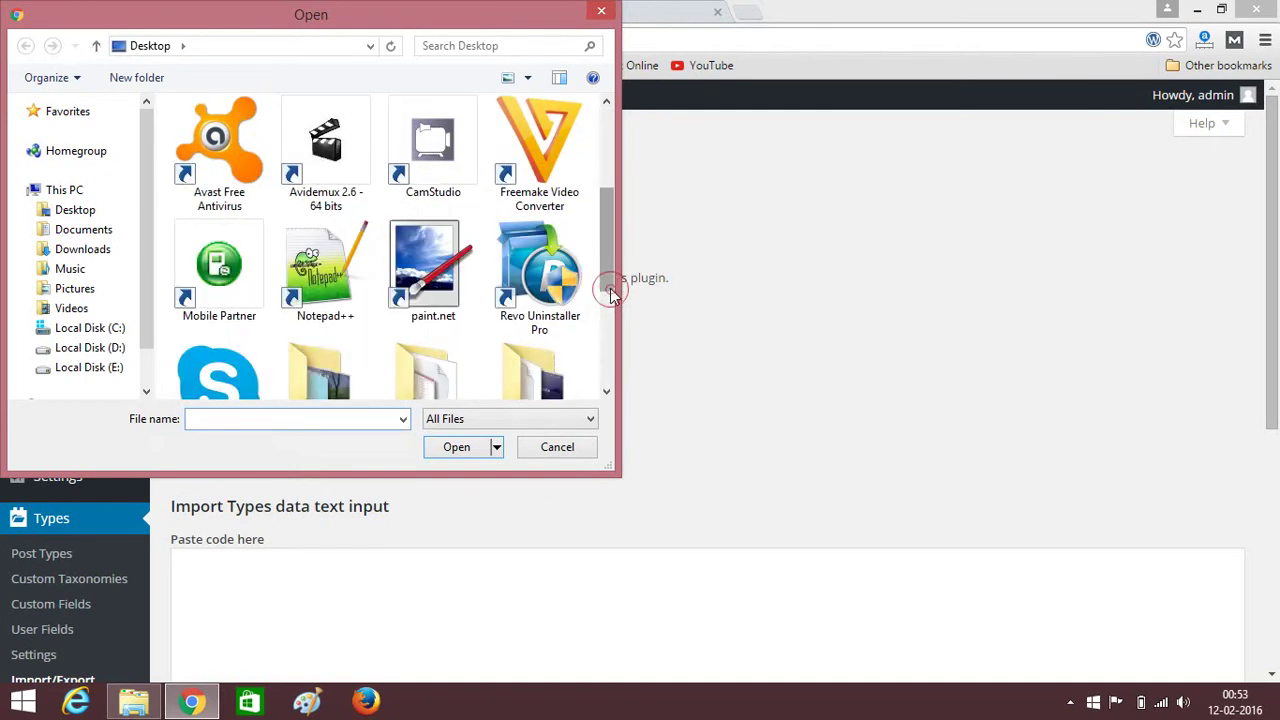
scroll(608, 280, down, 2)
double_click(425, 290)
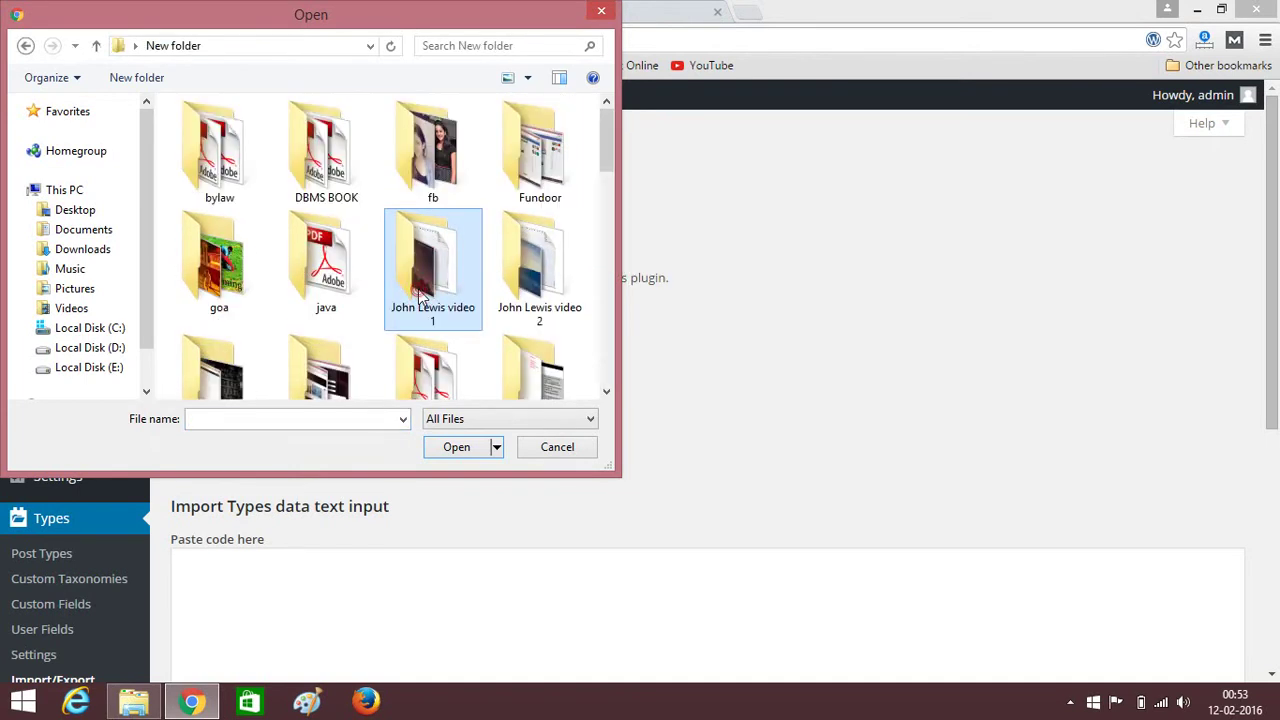
click(27, 47)
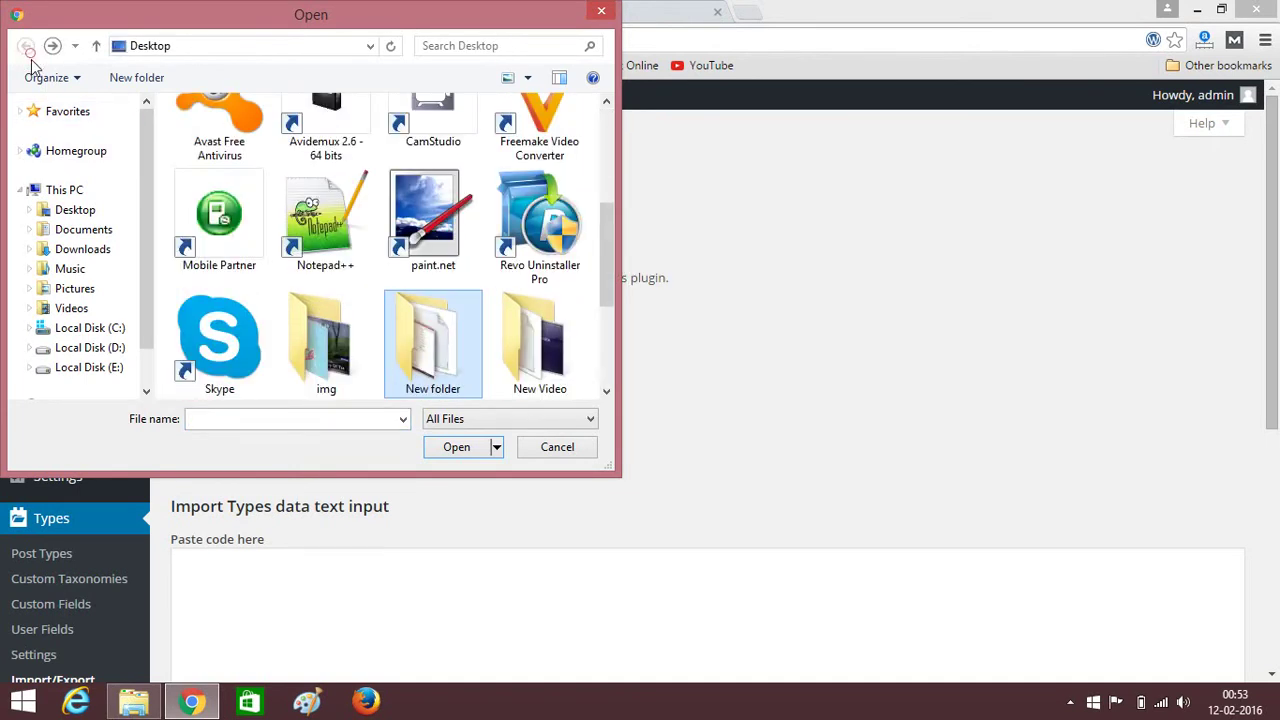
double_click(540, 341)
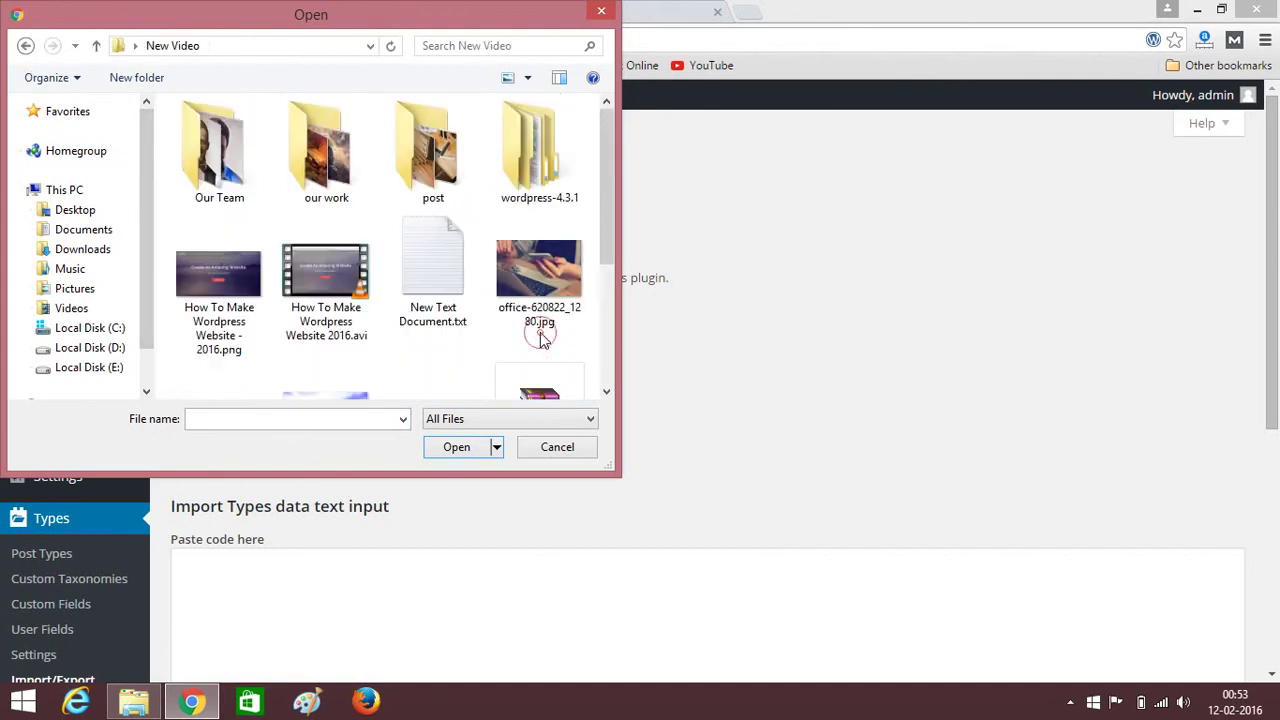
scroll(540, 341, down, 4)
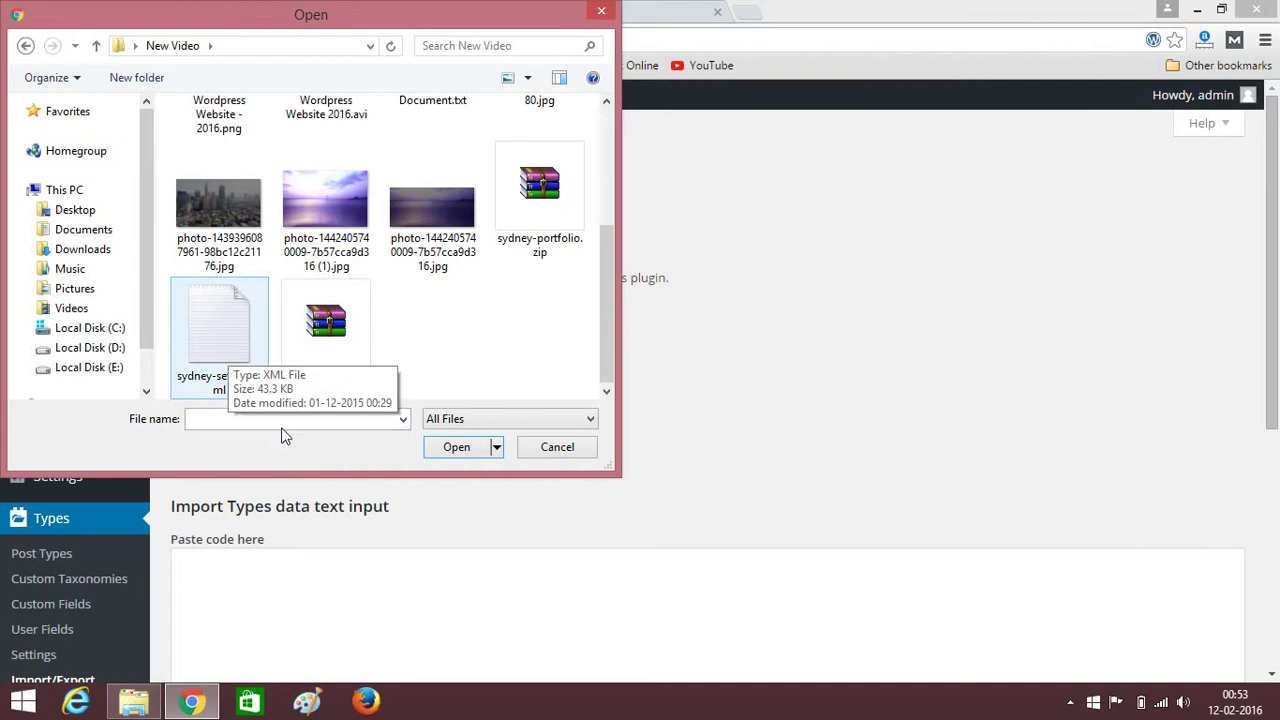
click(225, 345)
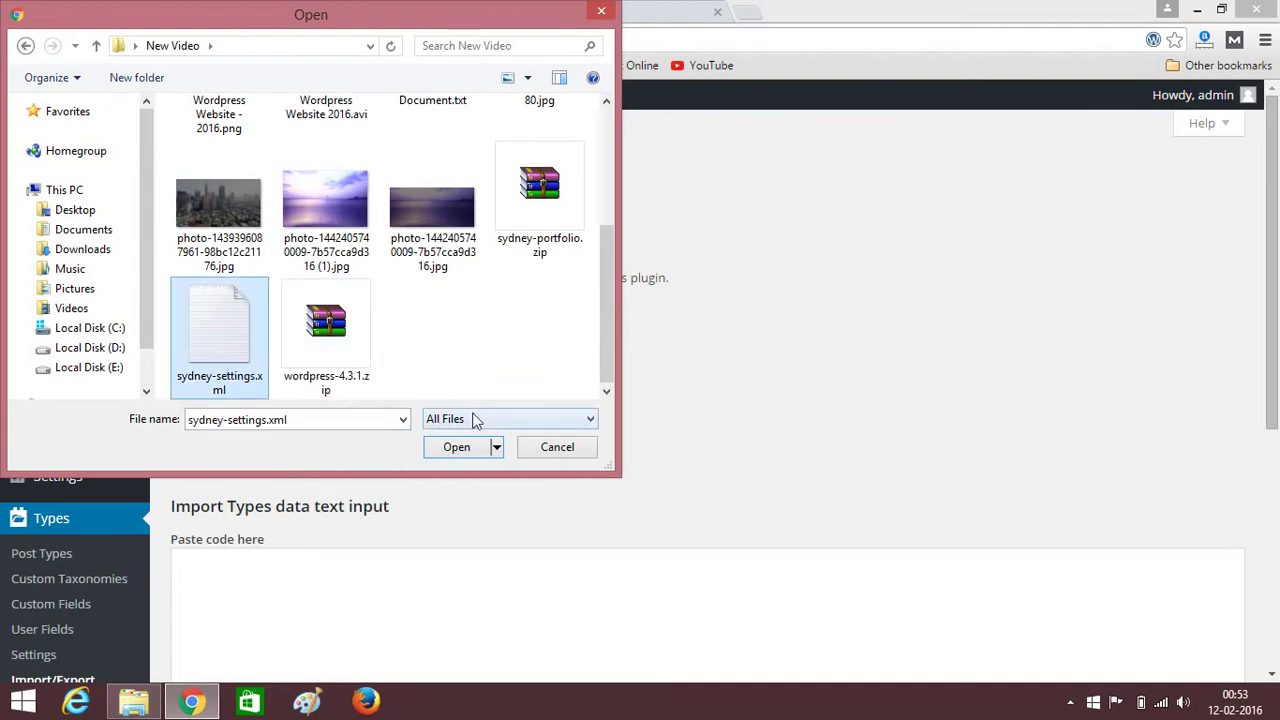
click(458, 450)
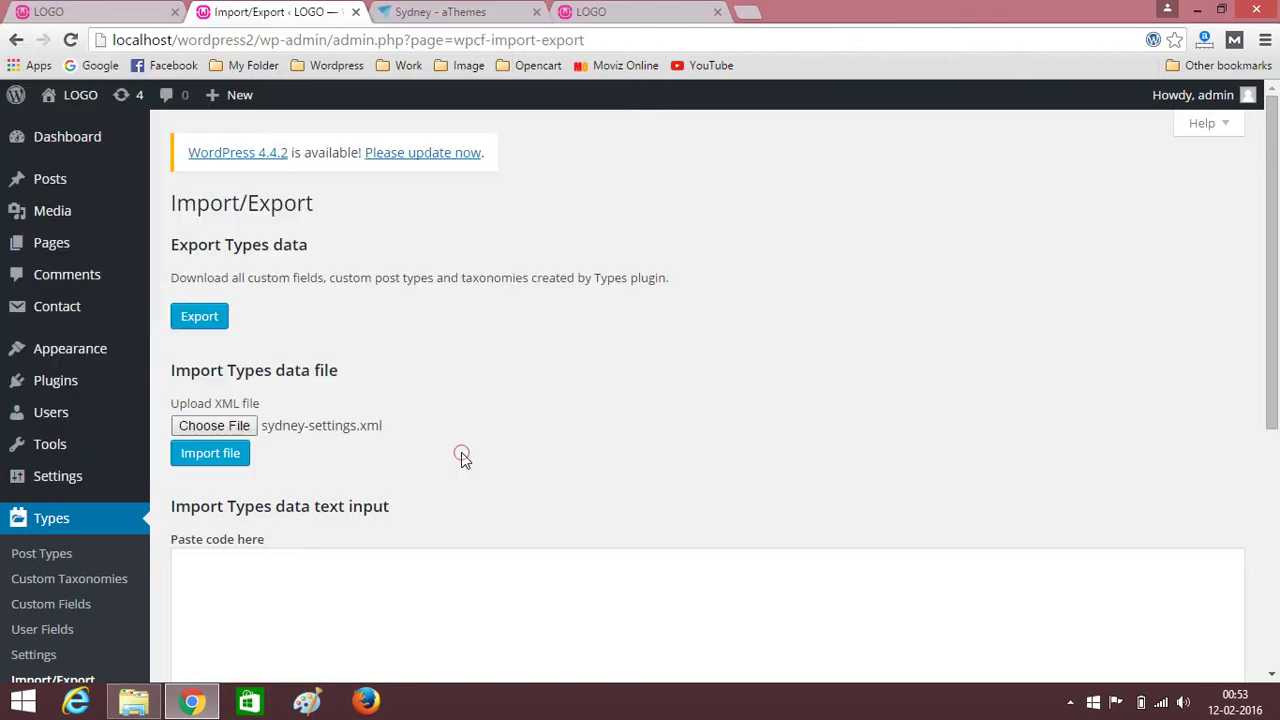
Import sydney-settings.xml with all groups, fields and post types, then review the results.
click(232, 462)
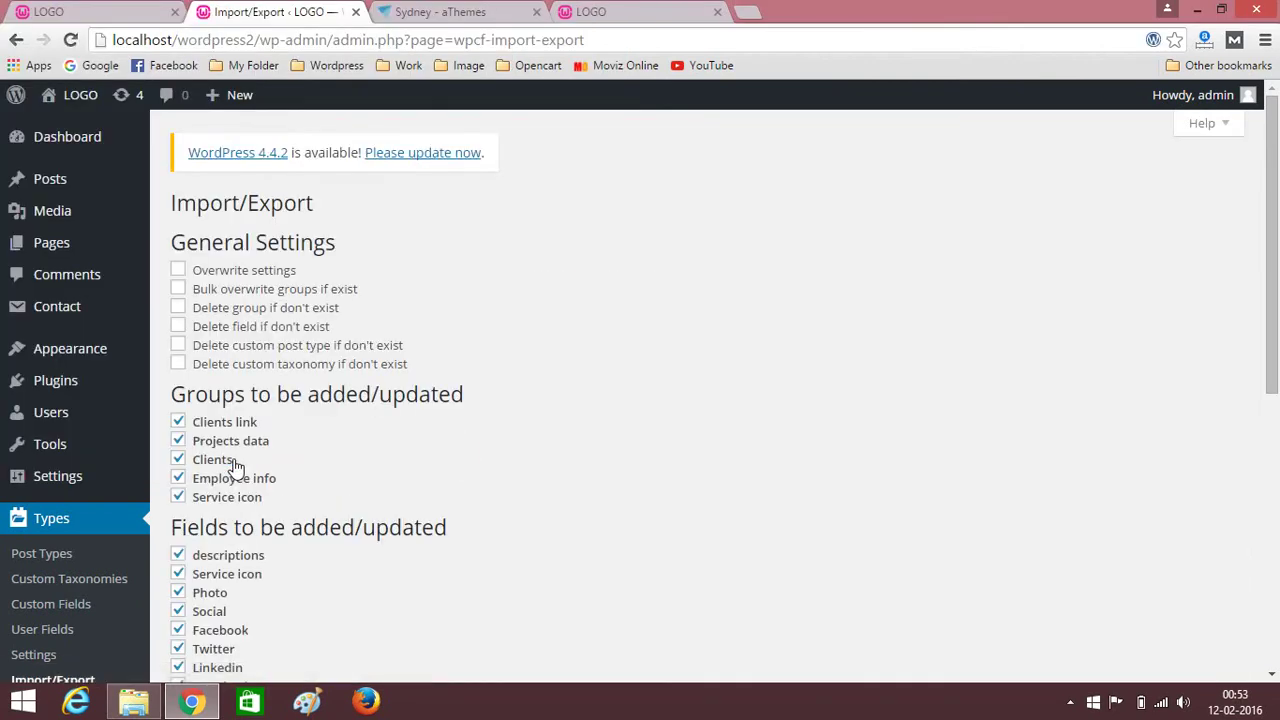
scroll(235, 465, down, 5)
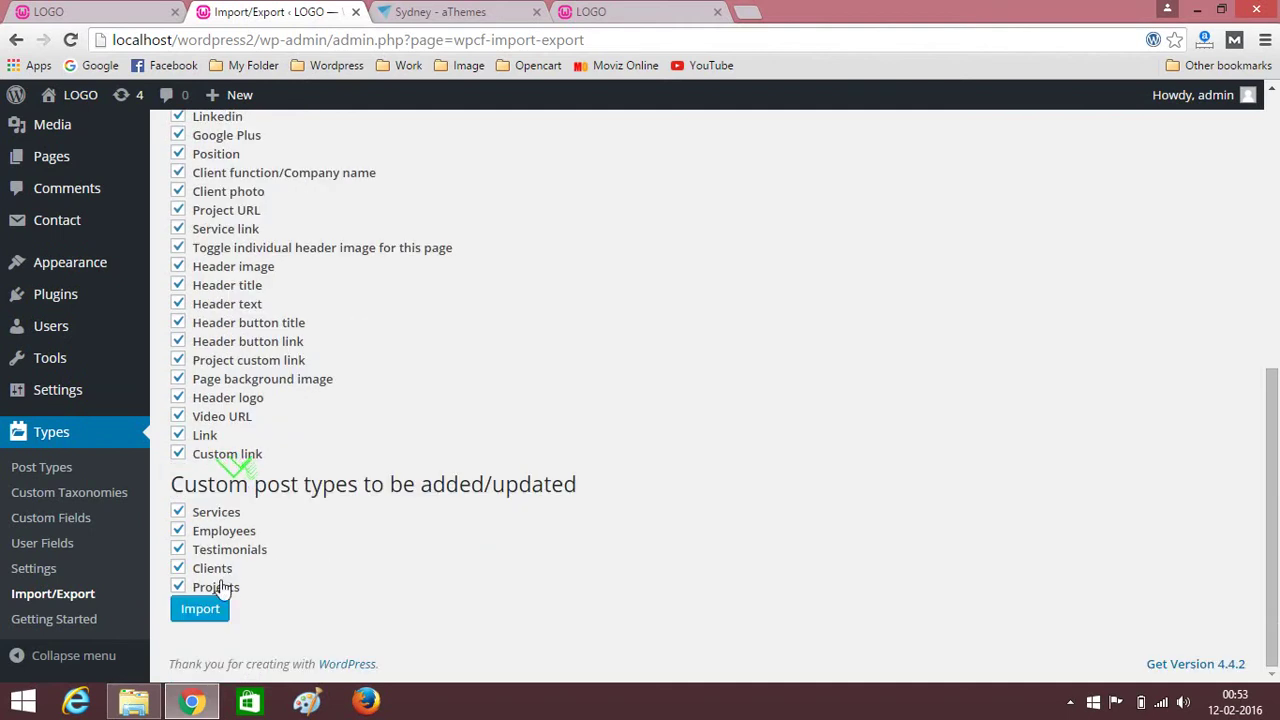
click(198, 612)
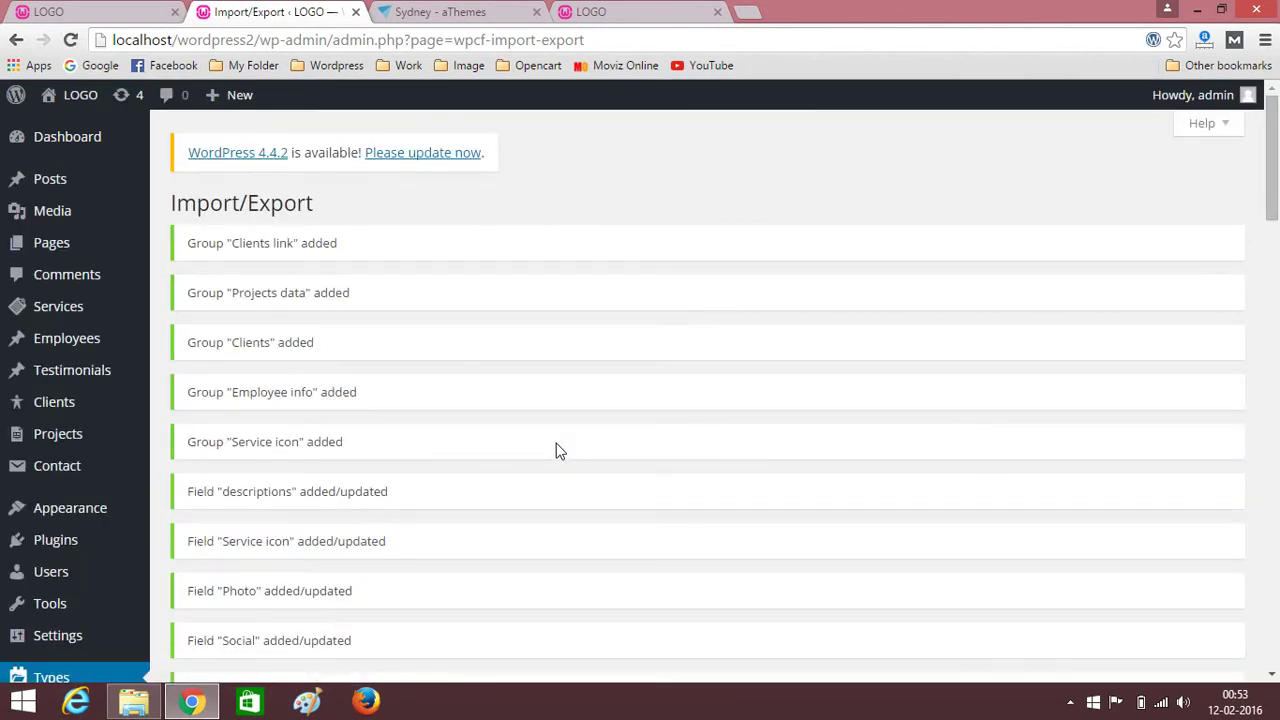
scroll(345, 440, down, 12)
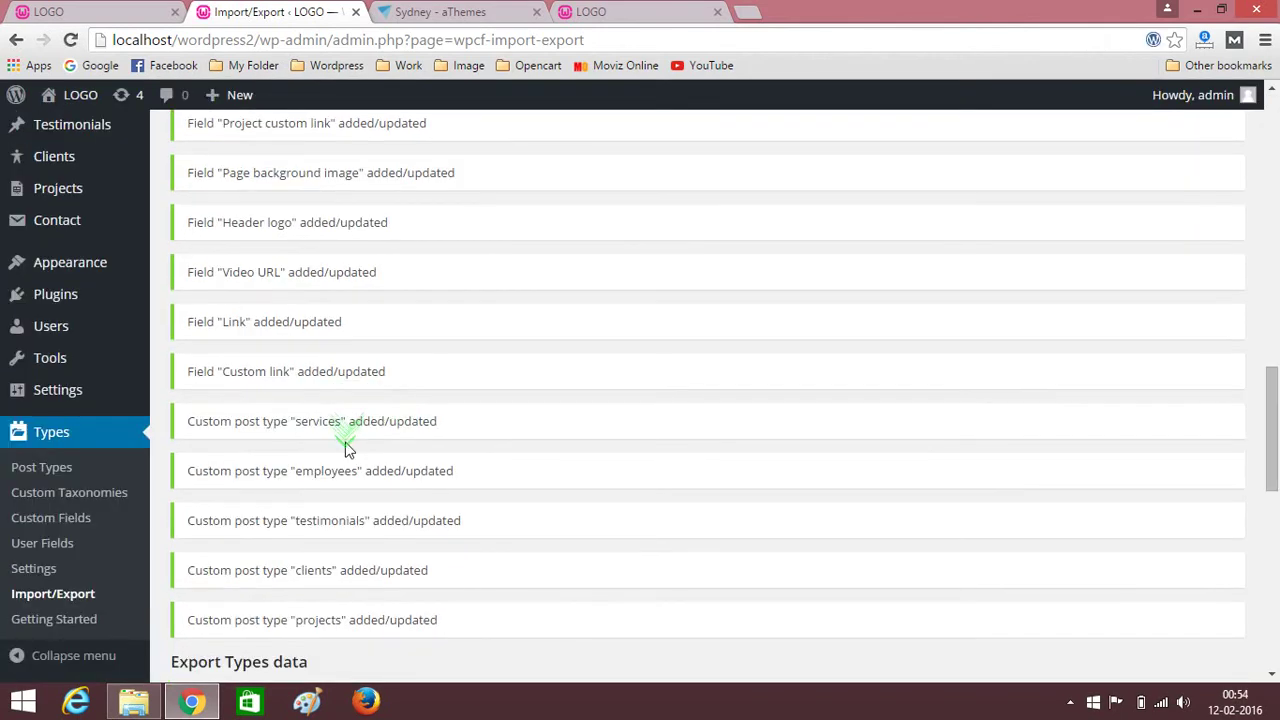
scroll(345, 445, down, 5)
scroll(345, 445, up, 20)
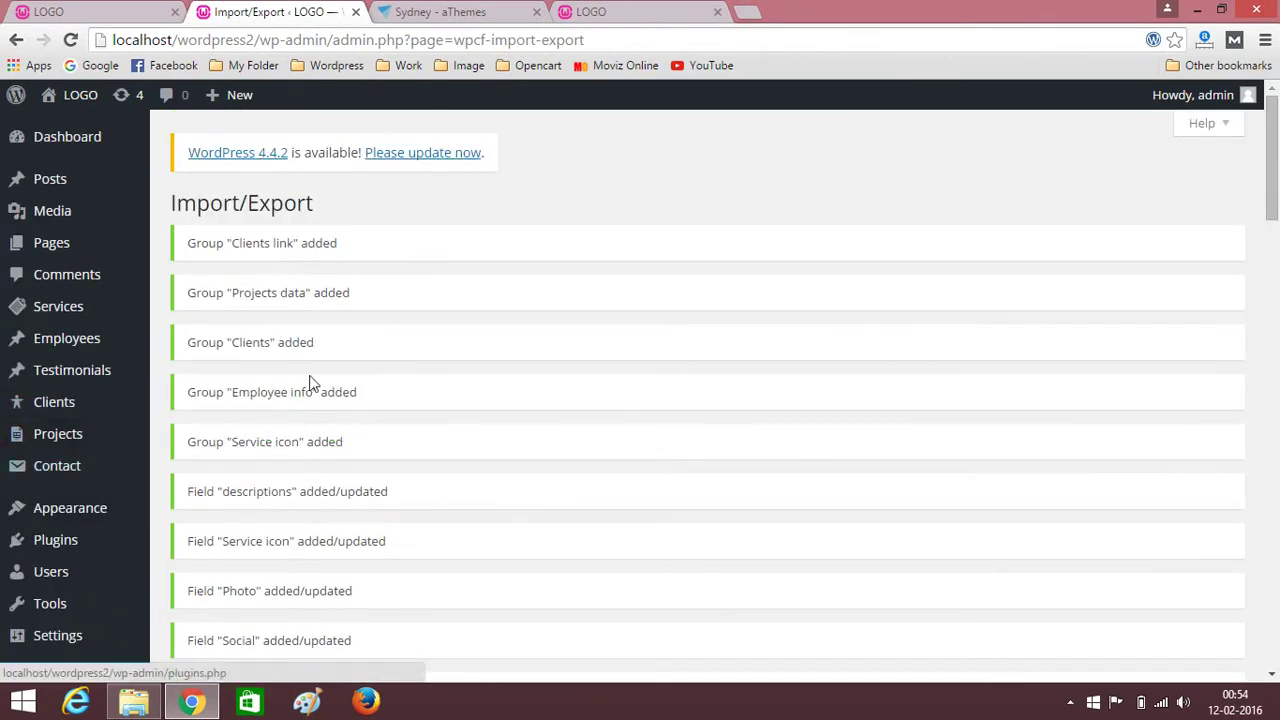
Go to the Plugins page from the admin sidebar.
mouse_move(137, 257)
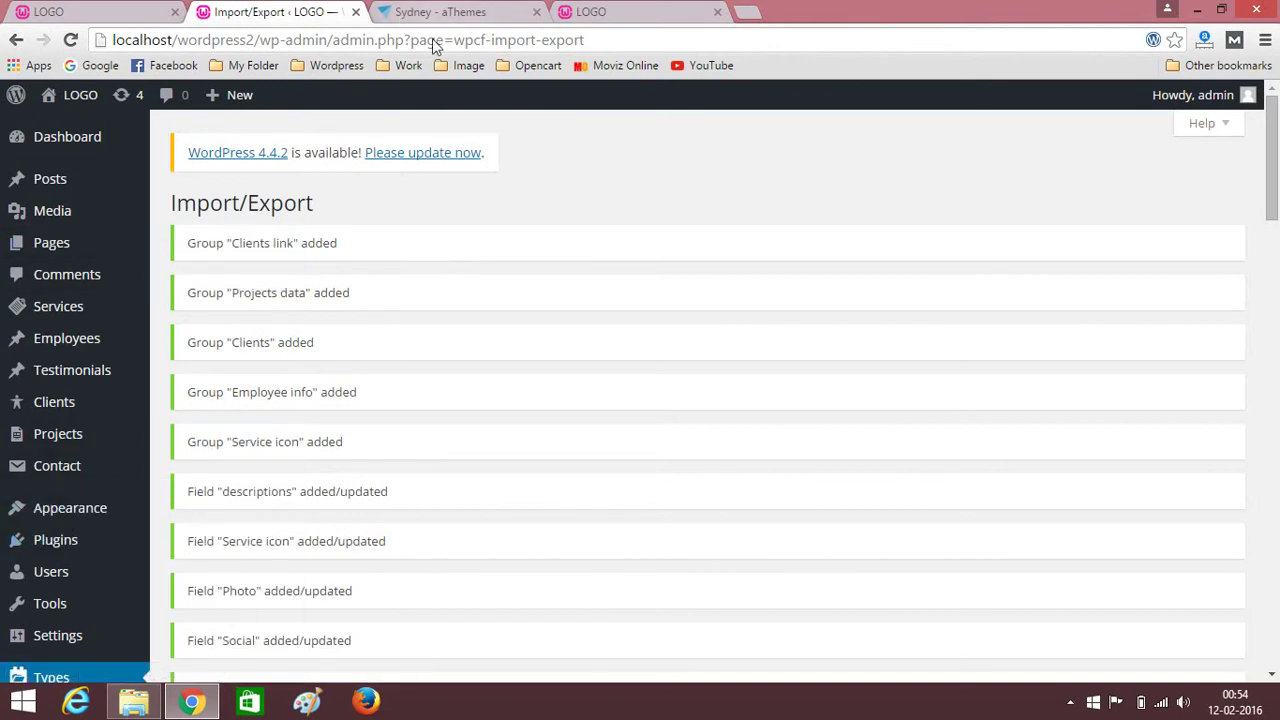
mouse_move(46, 448)
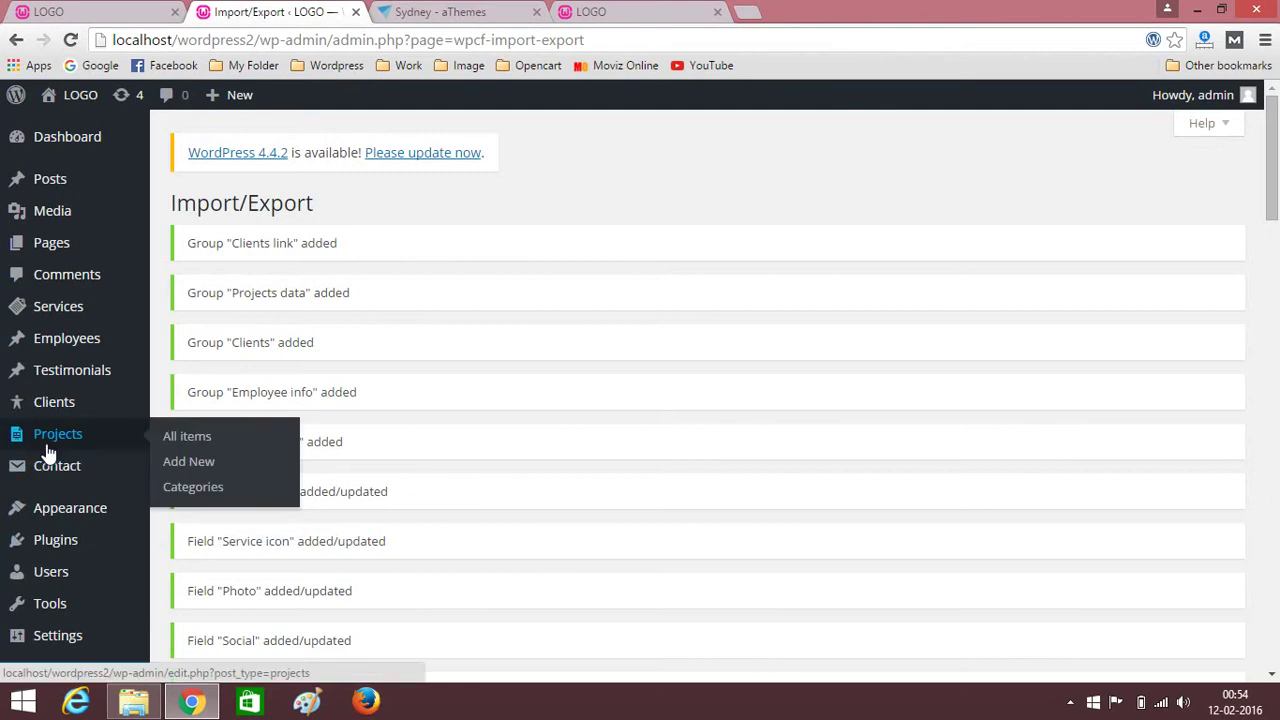
click(70, 546)
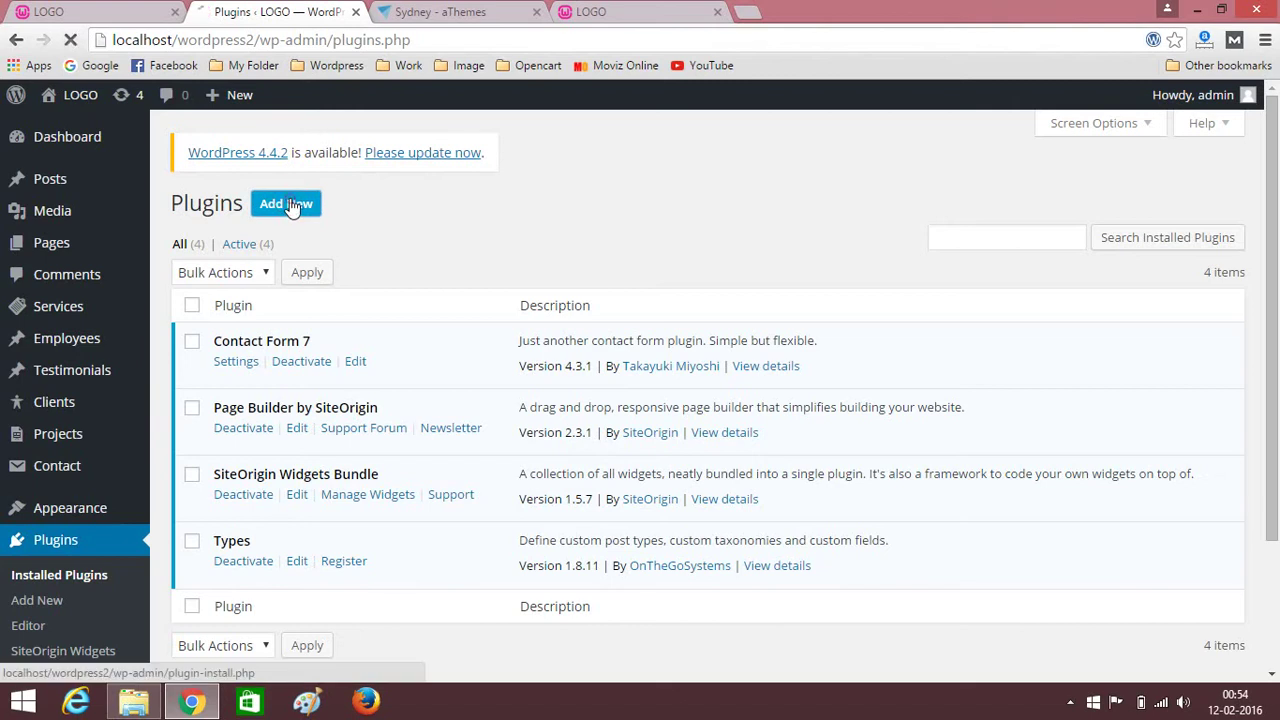
Upload sydney-portfolio.zip as a new plugin, install it and activate Sydney Portfolio.
click(288, 204)
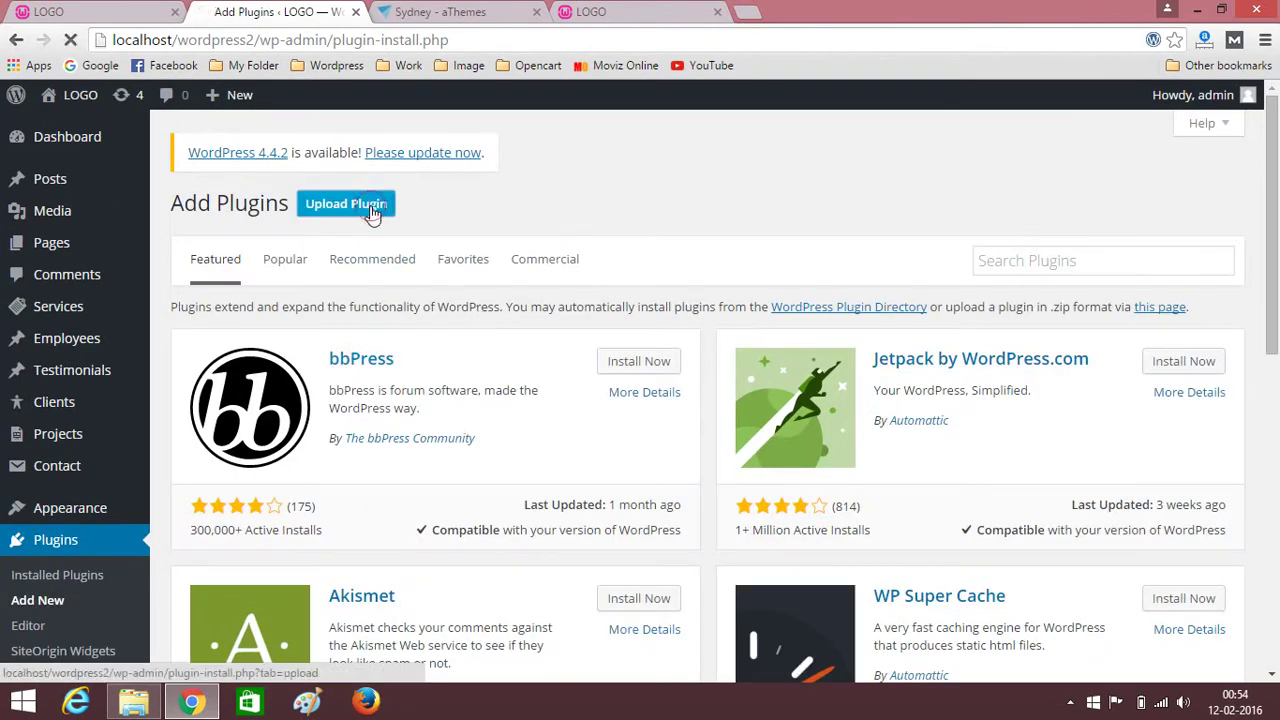
click(370, 210)
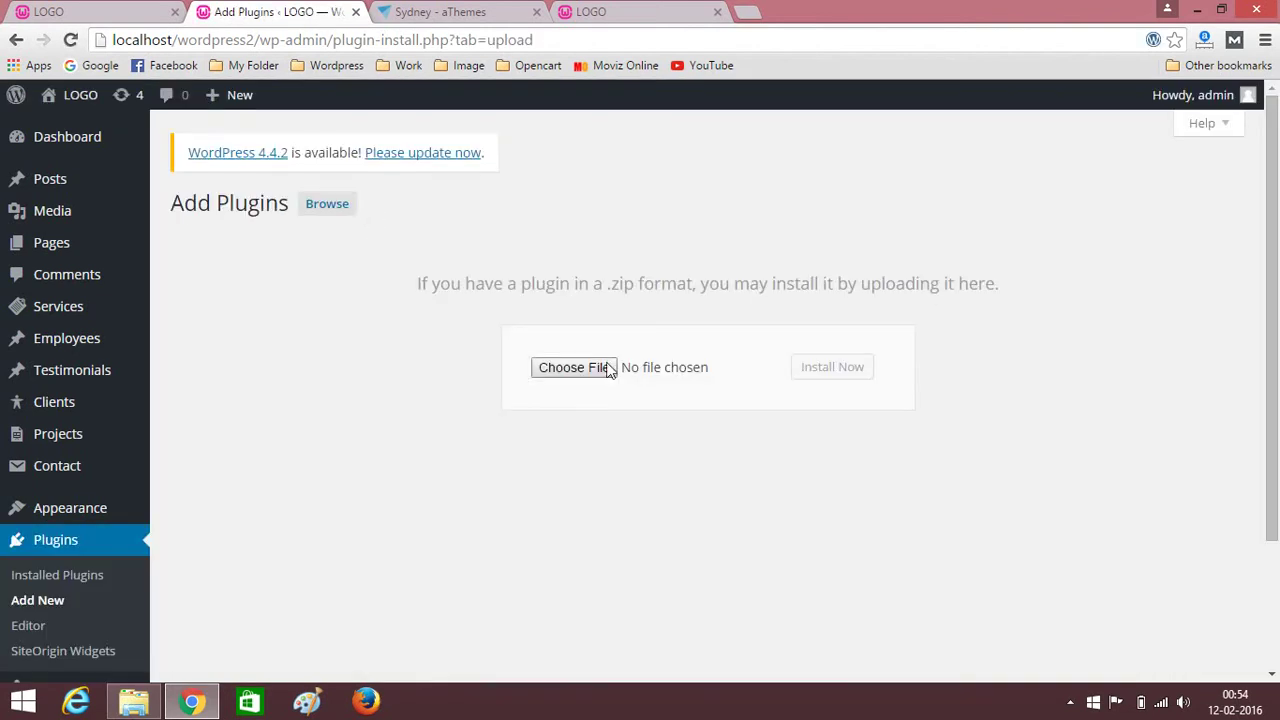
click(581, 368)
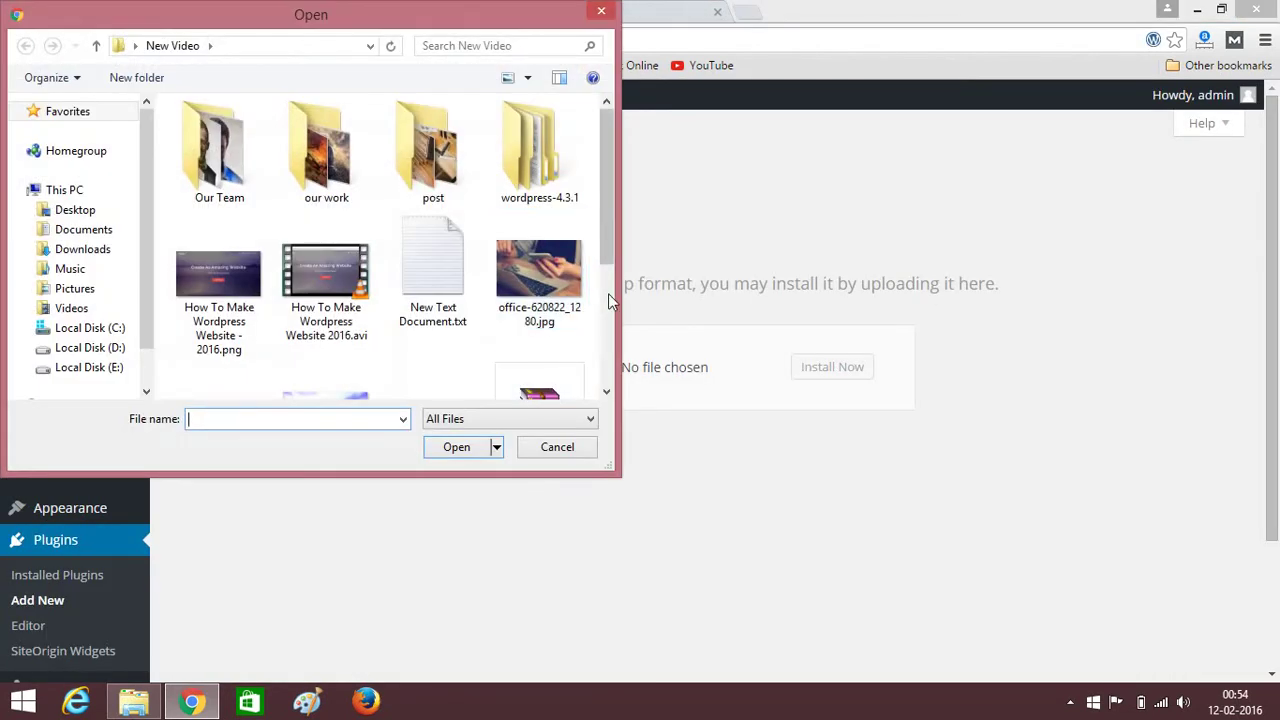
drag(608, 185, 610, 300)
click(540, 190)
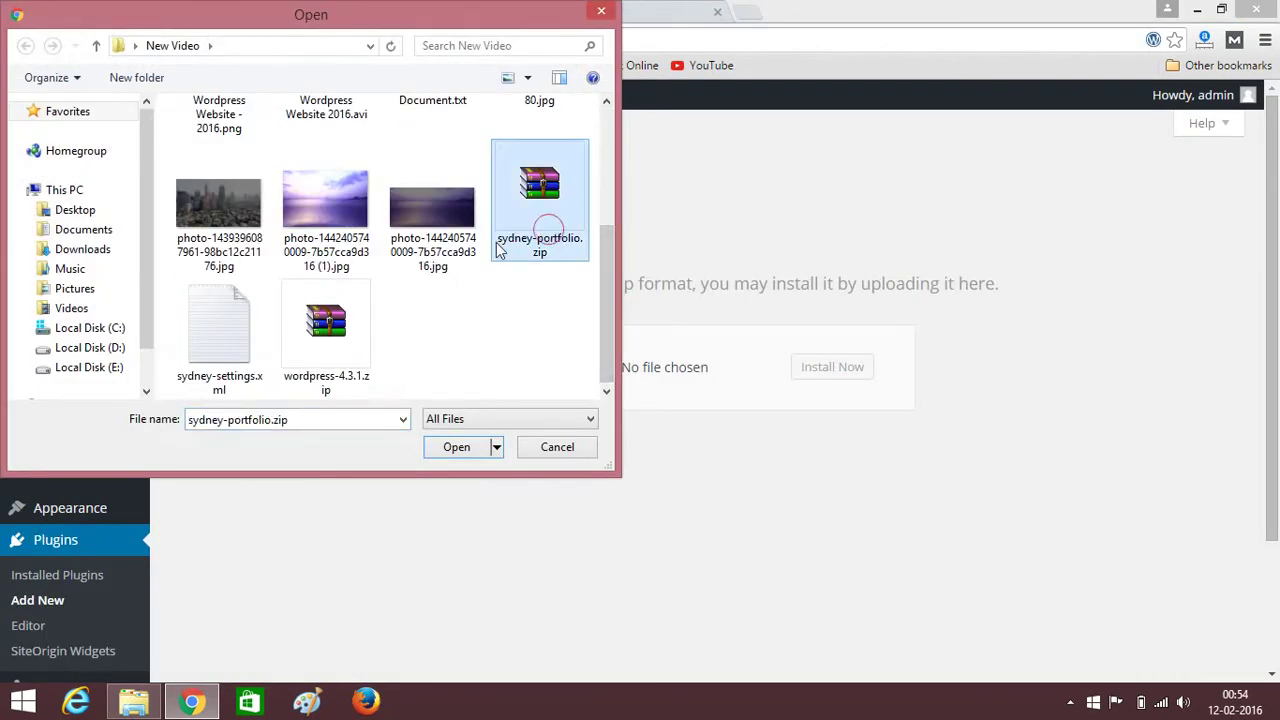
click(457, 448)
click(824, 378)
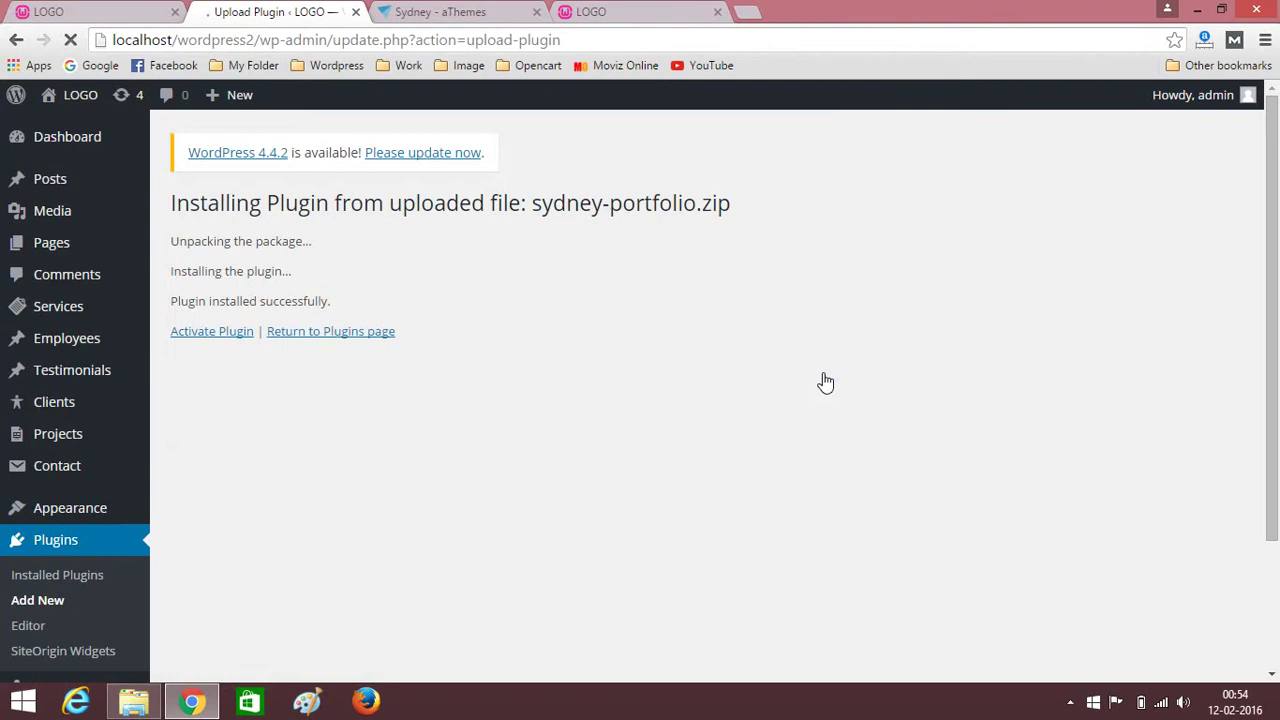
click(210, 334)
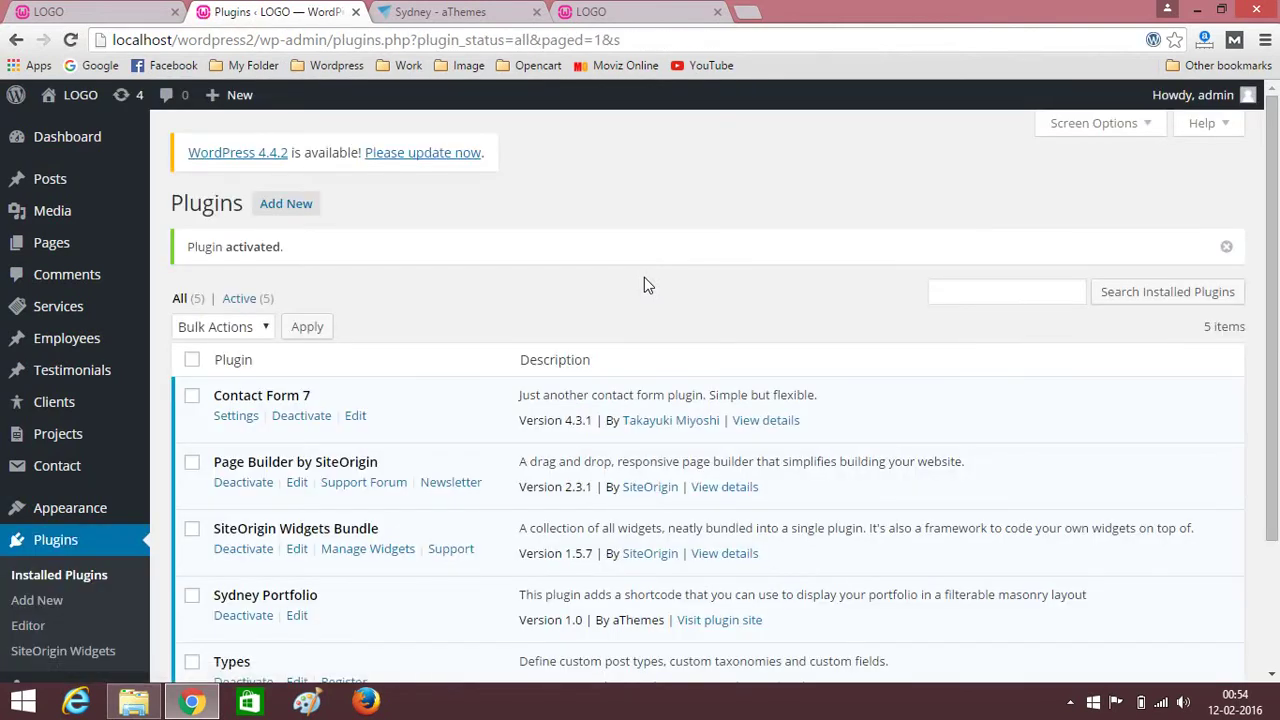
Check the Our Services section on the live site's homepage tab.
scroll(646, 283, down, 2)
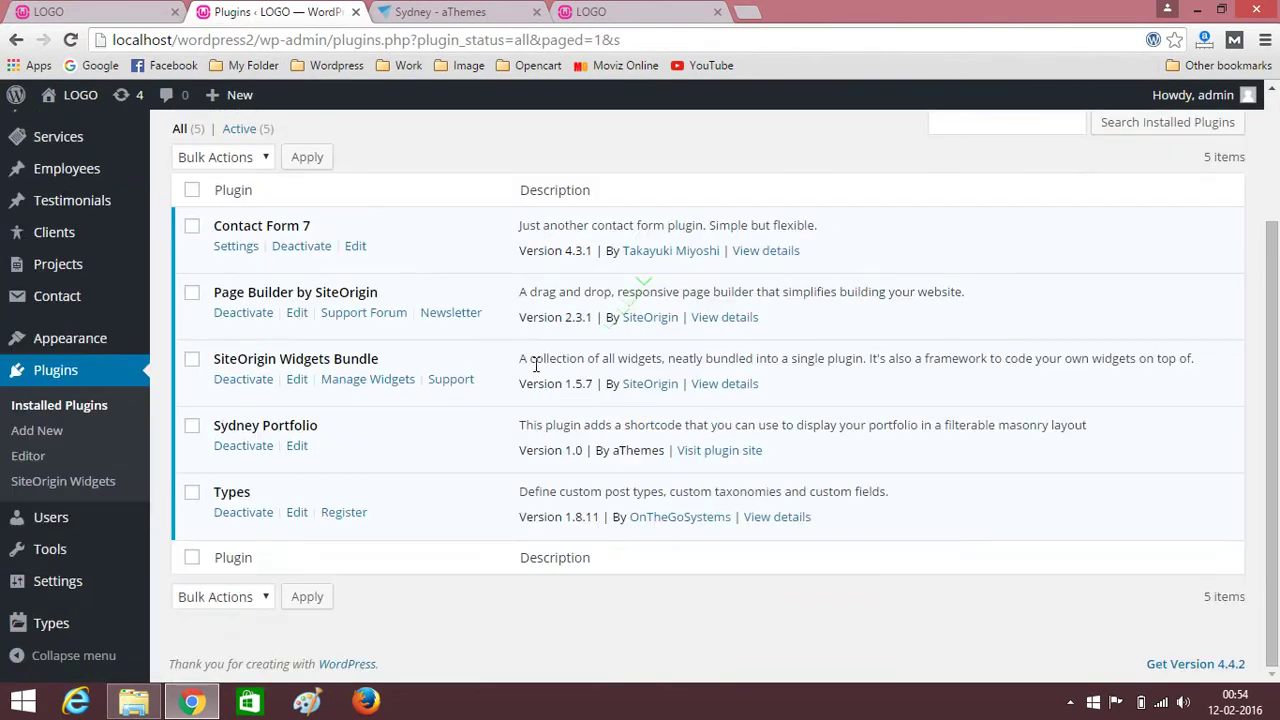
scroll(506, 380, up, 2)
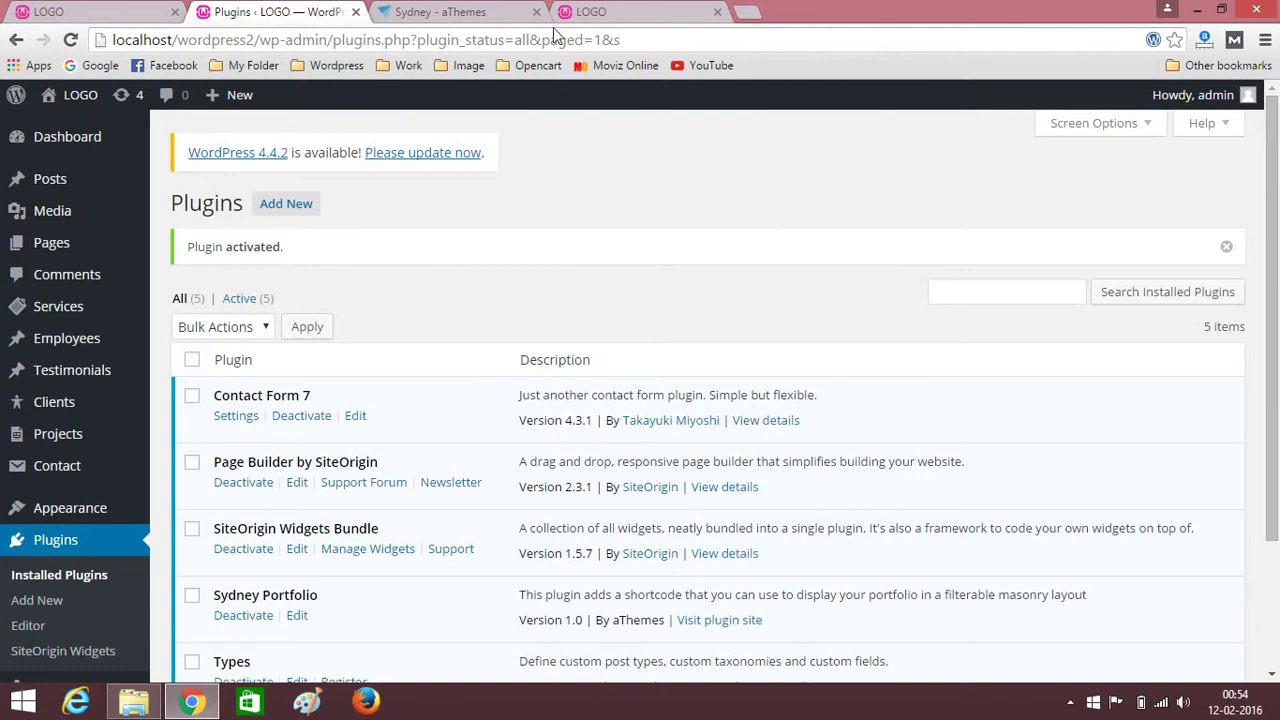
click(114, 10)
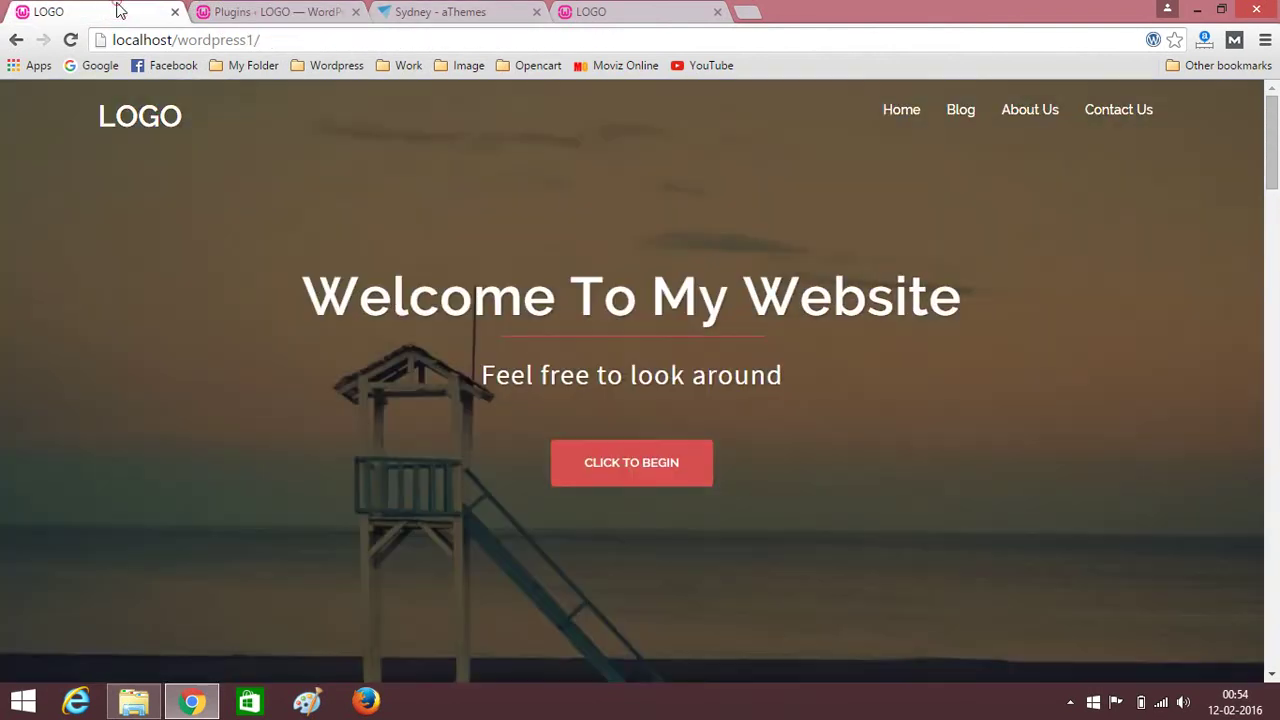
scroll(169, 325, down, 3)
scroll(180, 337, up, 3)
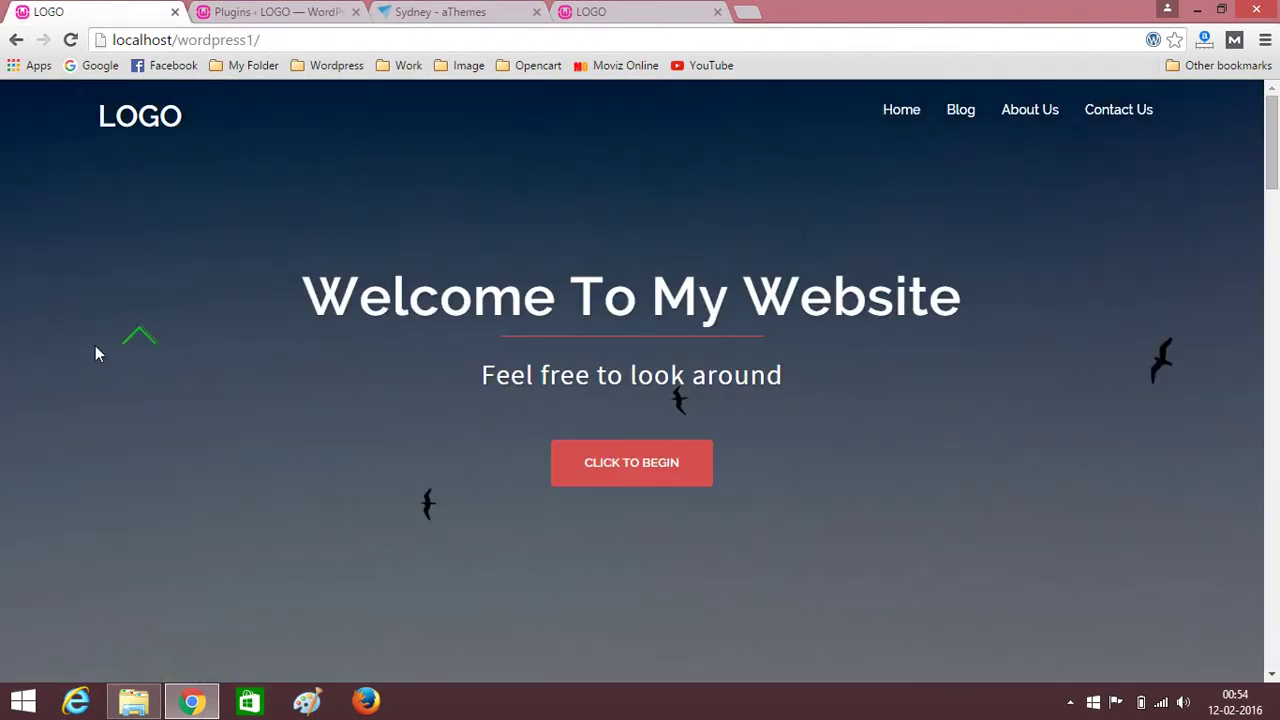
scroll(170, 364, down, 3)
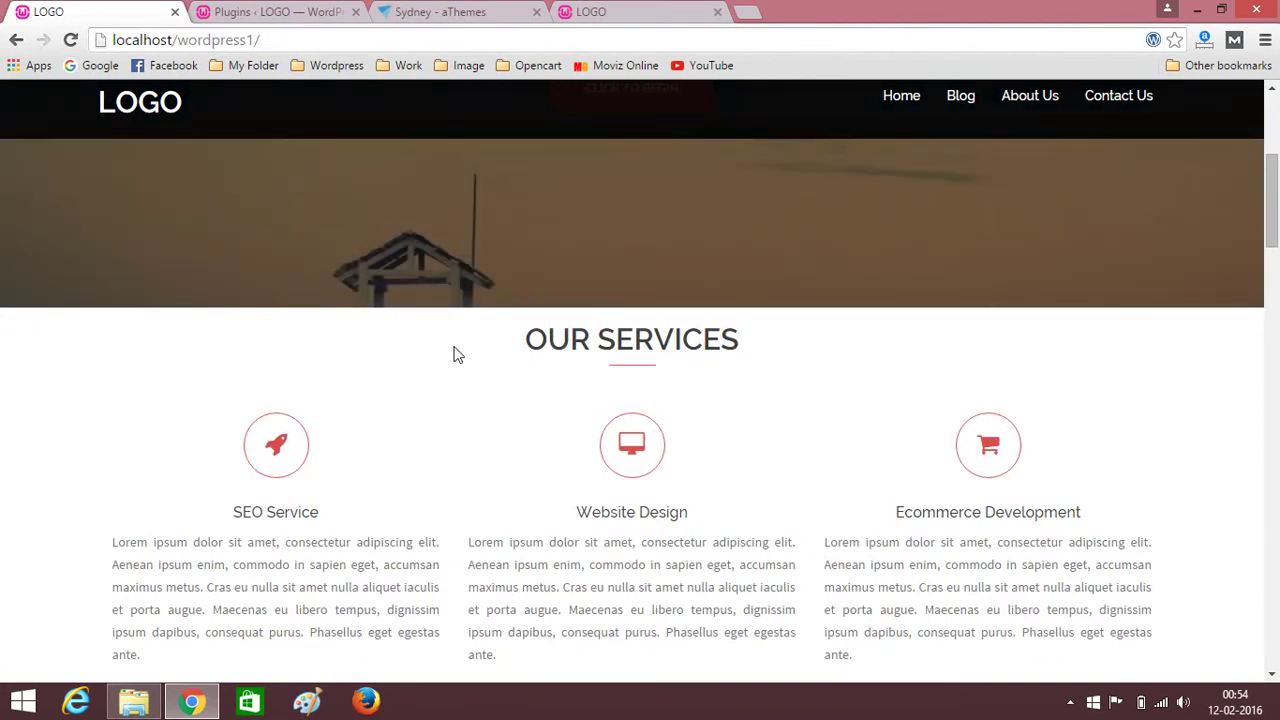
Back in admin, open a blank Add New Service form from the Services list.
click(270, 12)
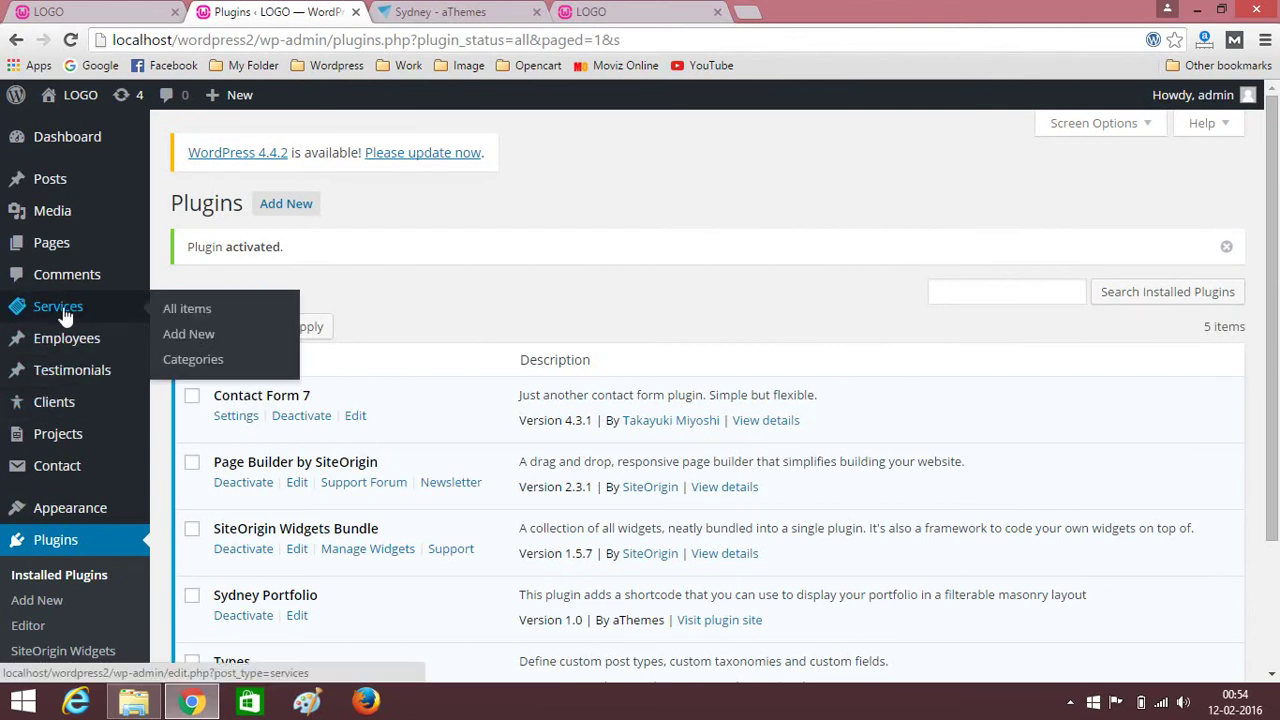
click(60, 316)
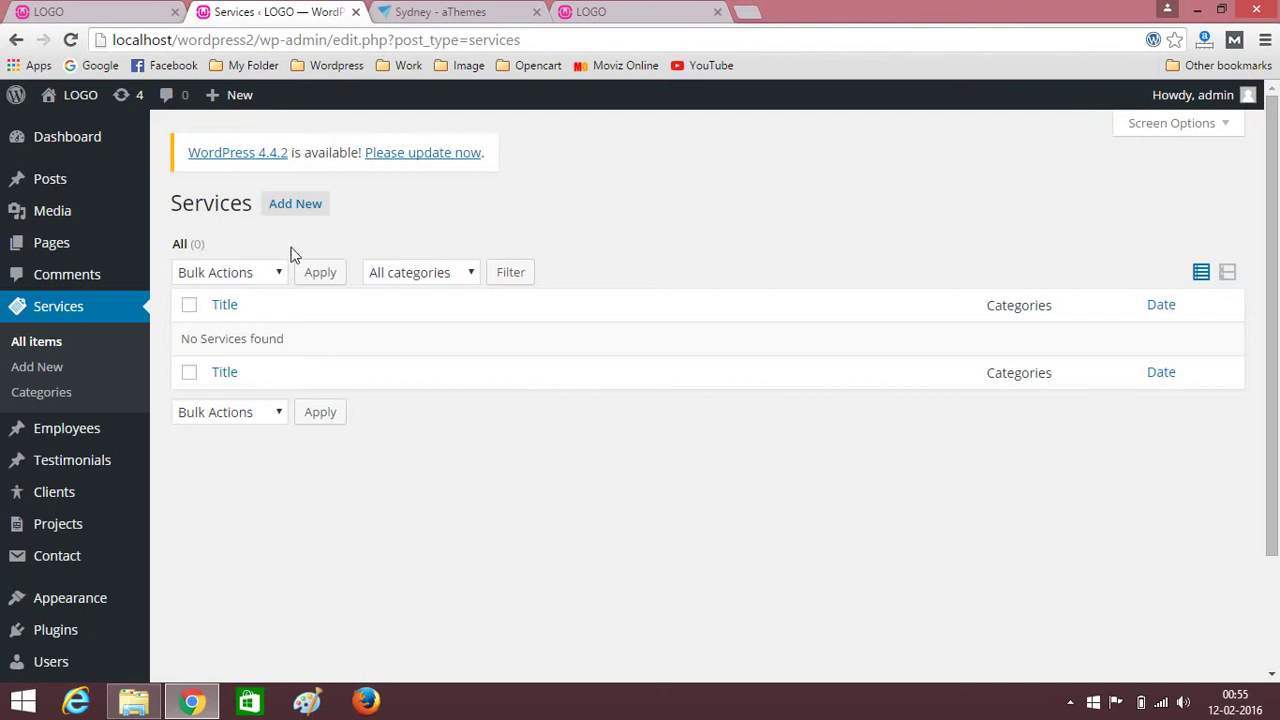
click(293, 208)
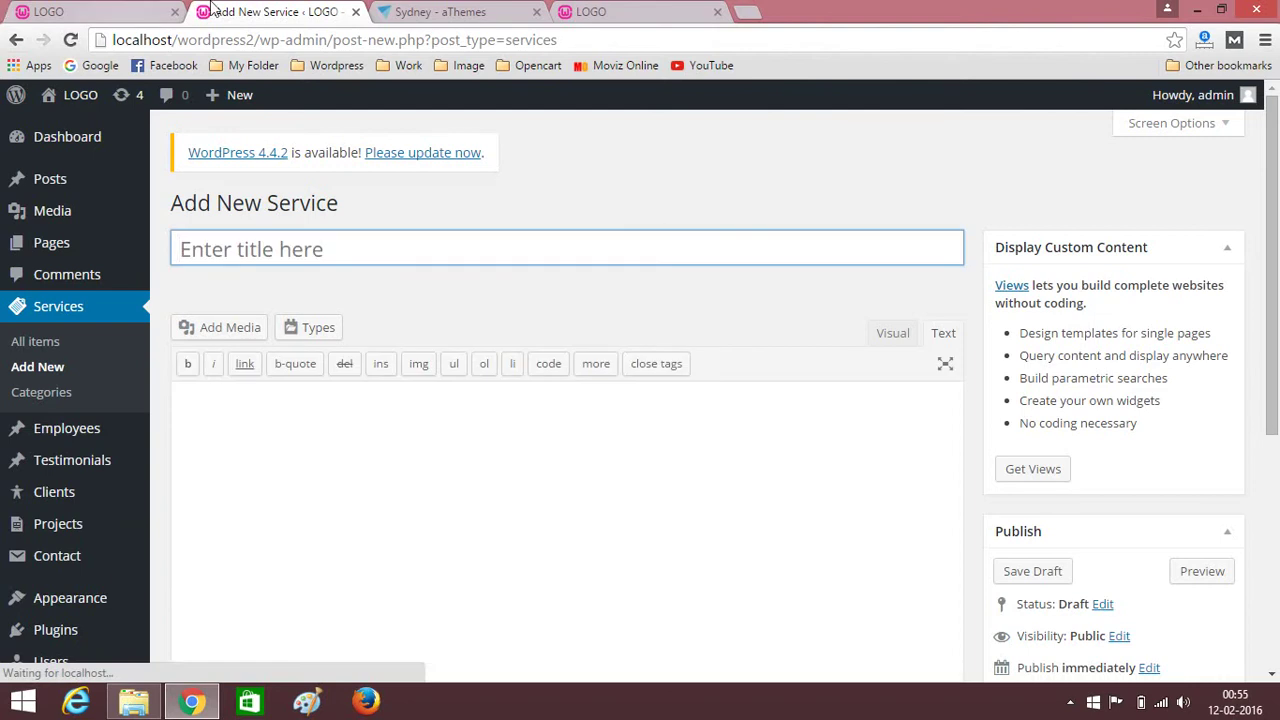
Copy the 'SEO Service' heading from the homepage and paste it as the title.
click(130, 11)
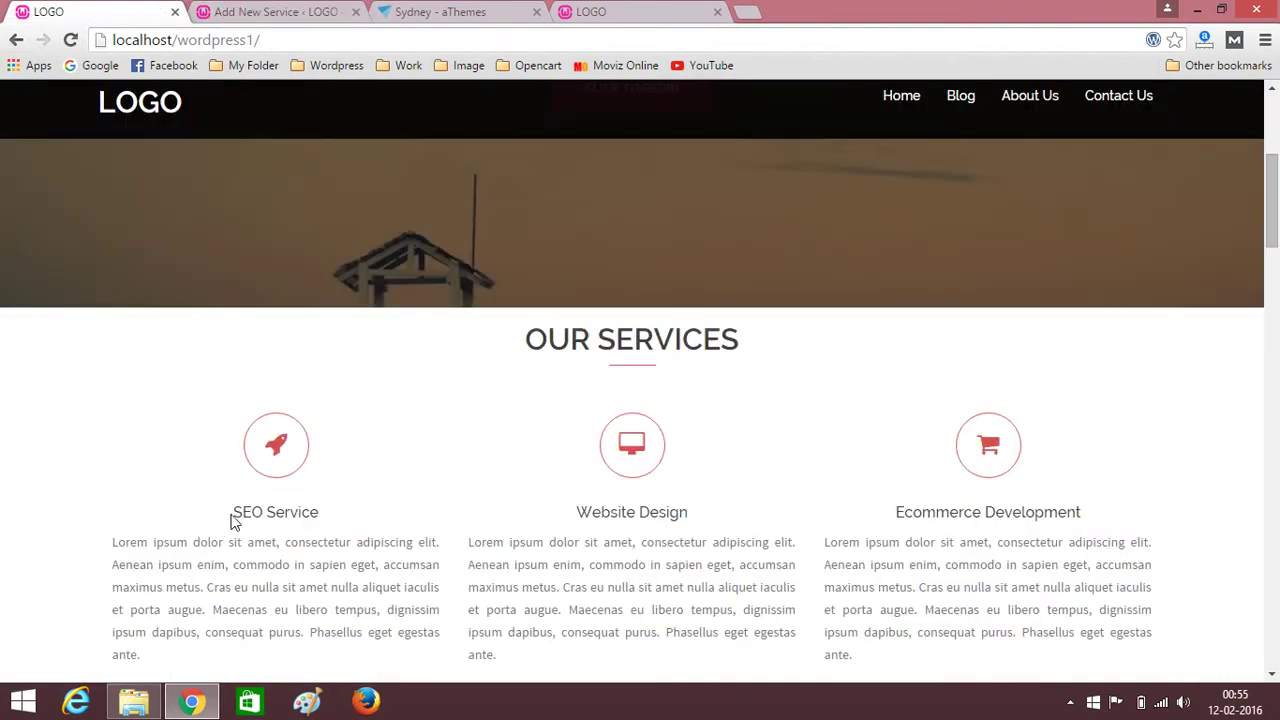
drag(233, 512, 323, 510)
key(ctrl+c)
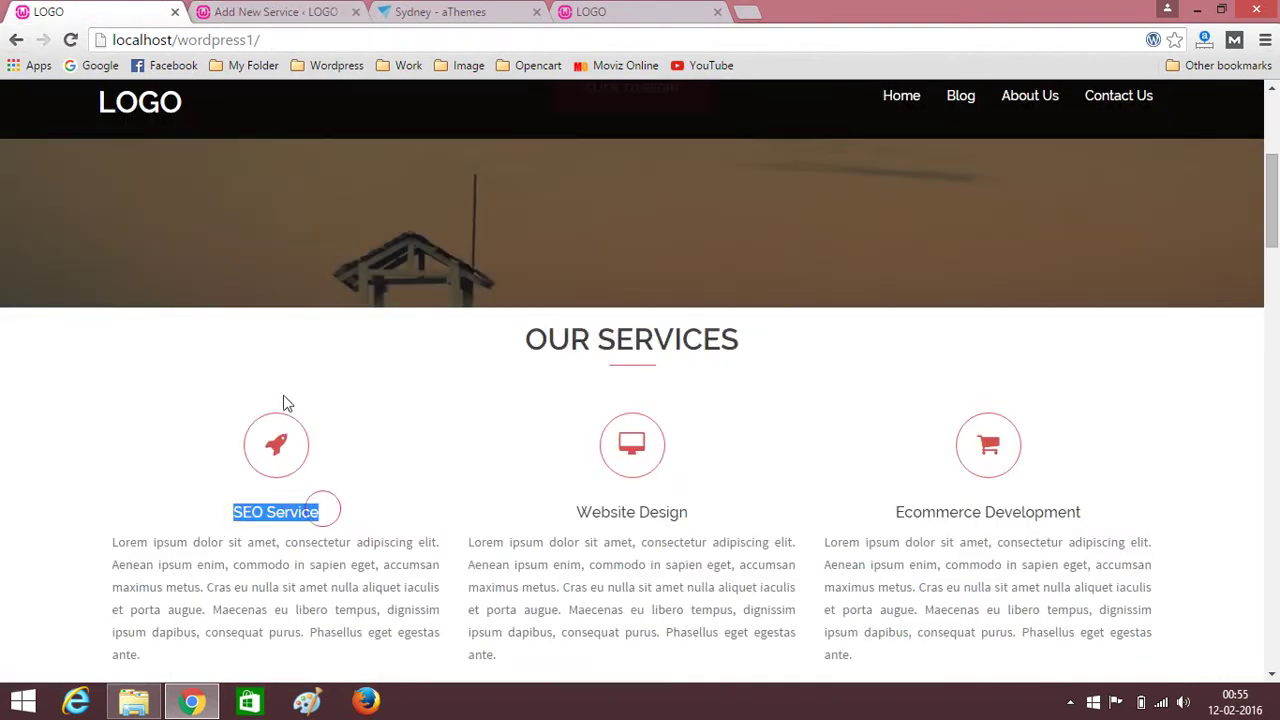
click(268, 11)
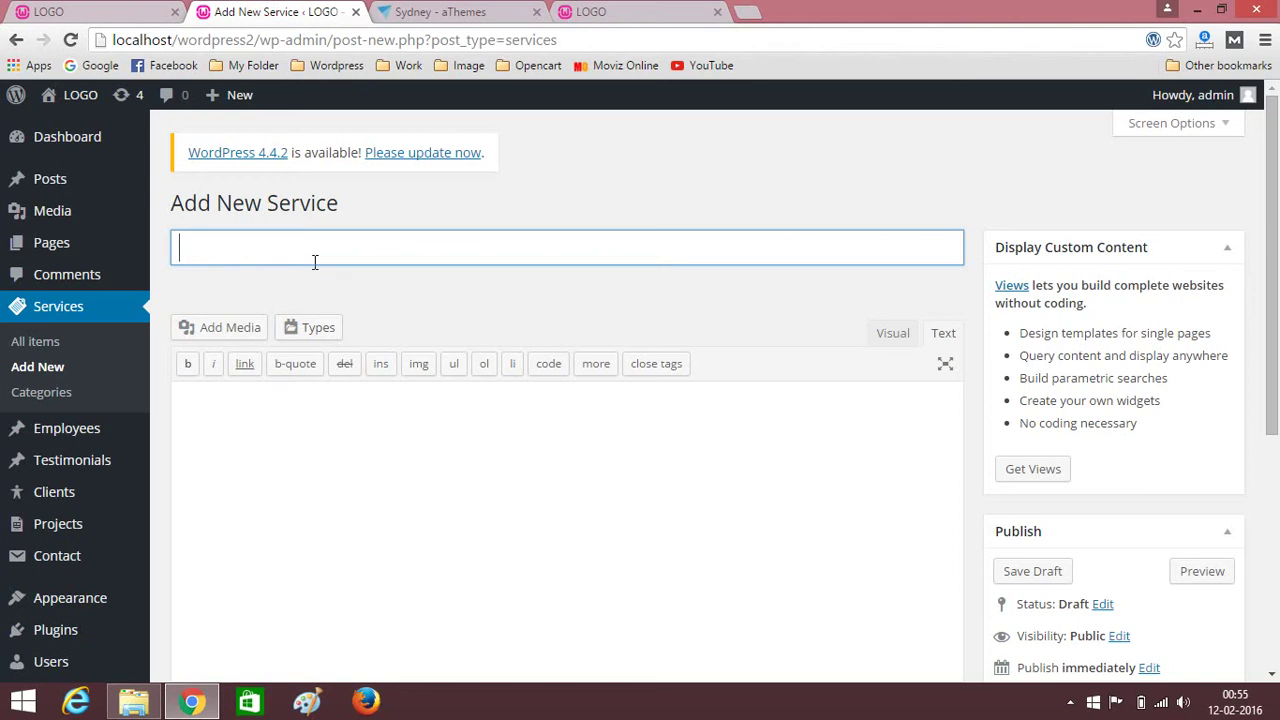
key(ctrl+v)
Paste the homepage's Lorem ipsum description into the Visual editor and justify it.
click(94, 10)
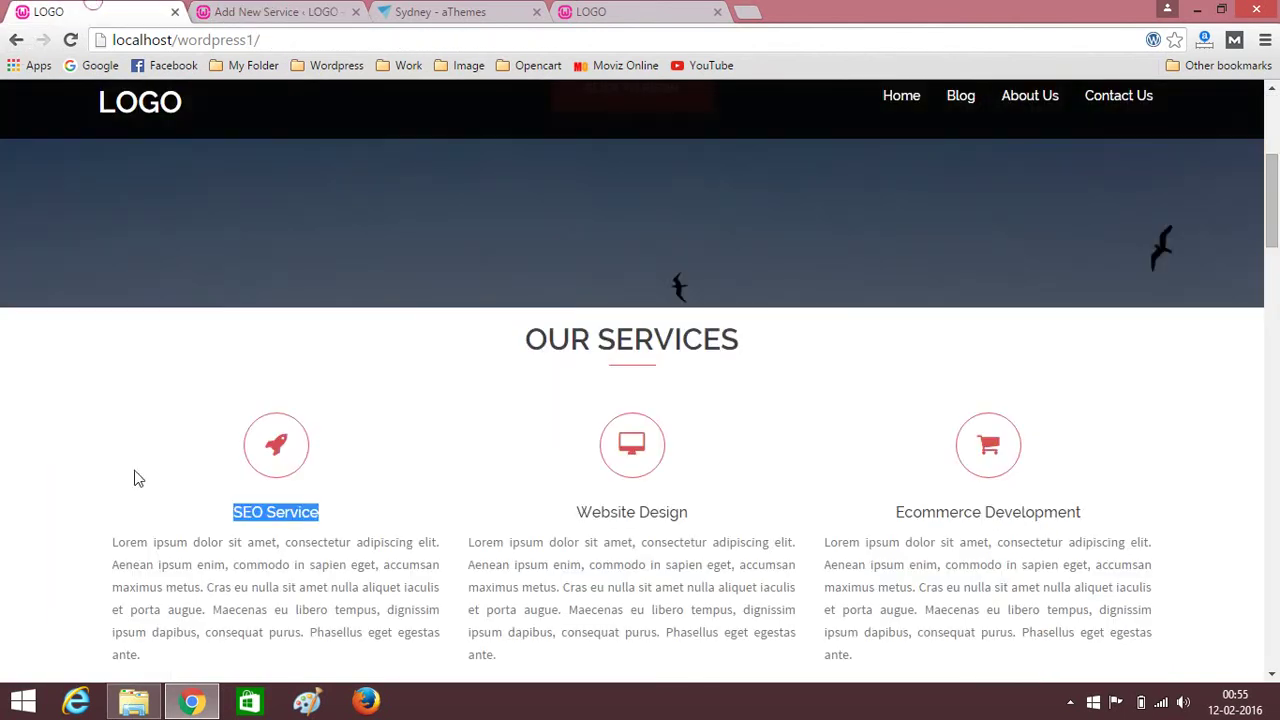
scroll(134, 477, down, 3)
drag(110, 258, 200, 366)
key(ctrl+c)
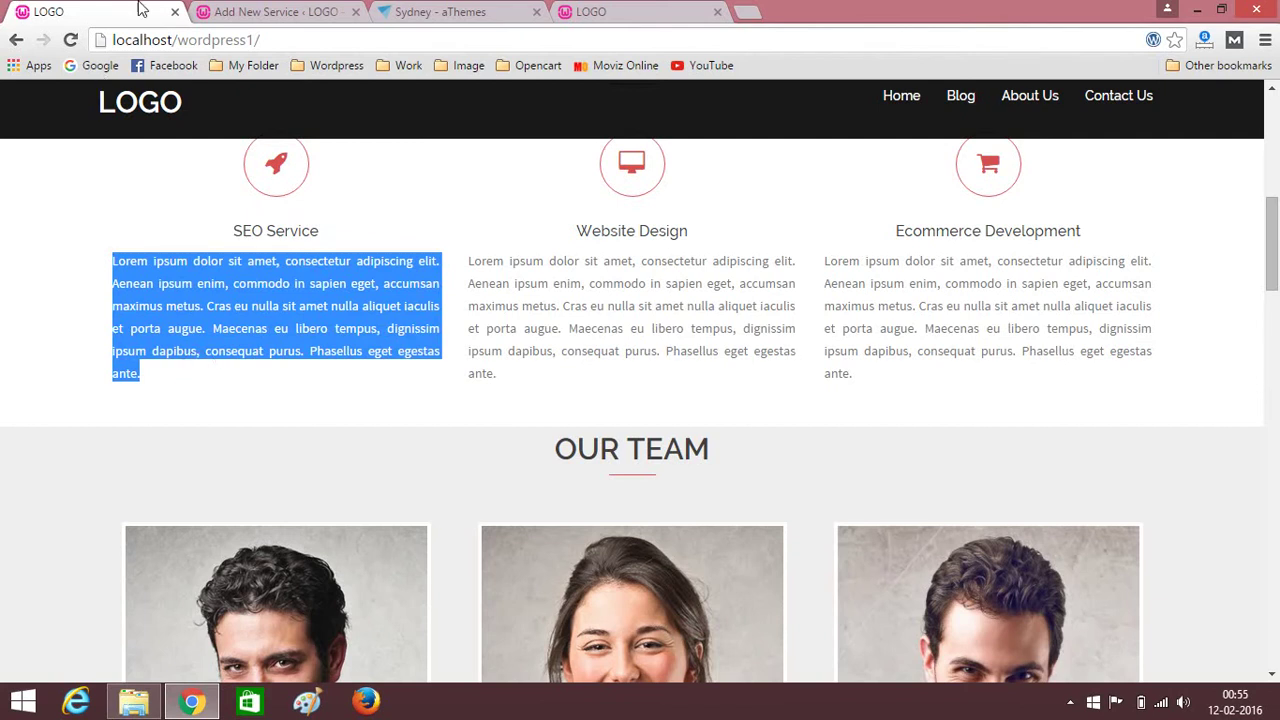
click(270, 11)
click(359, 512)
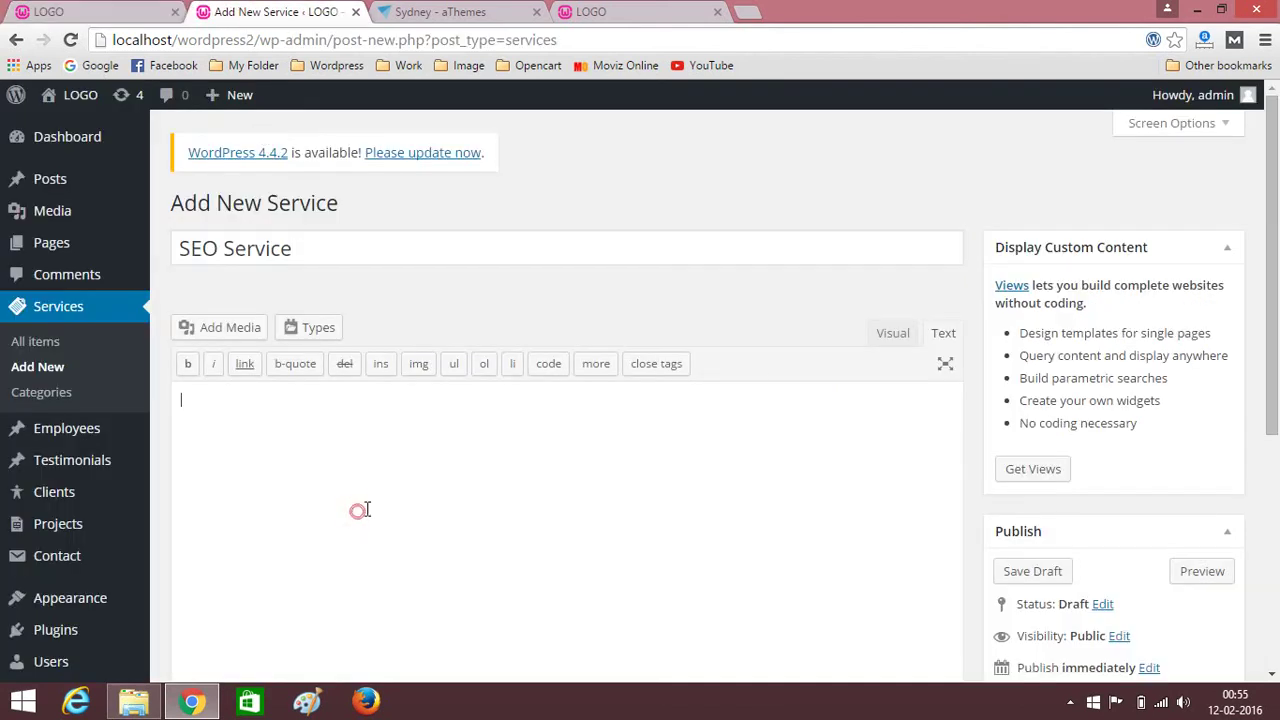
click(893, 333)
click(500, 446)
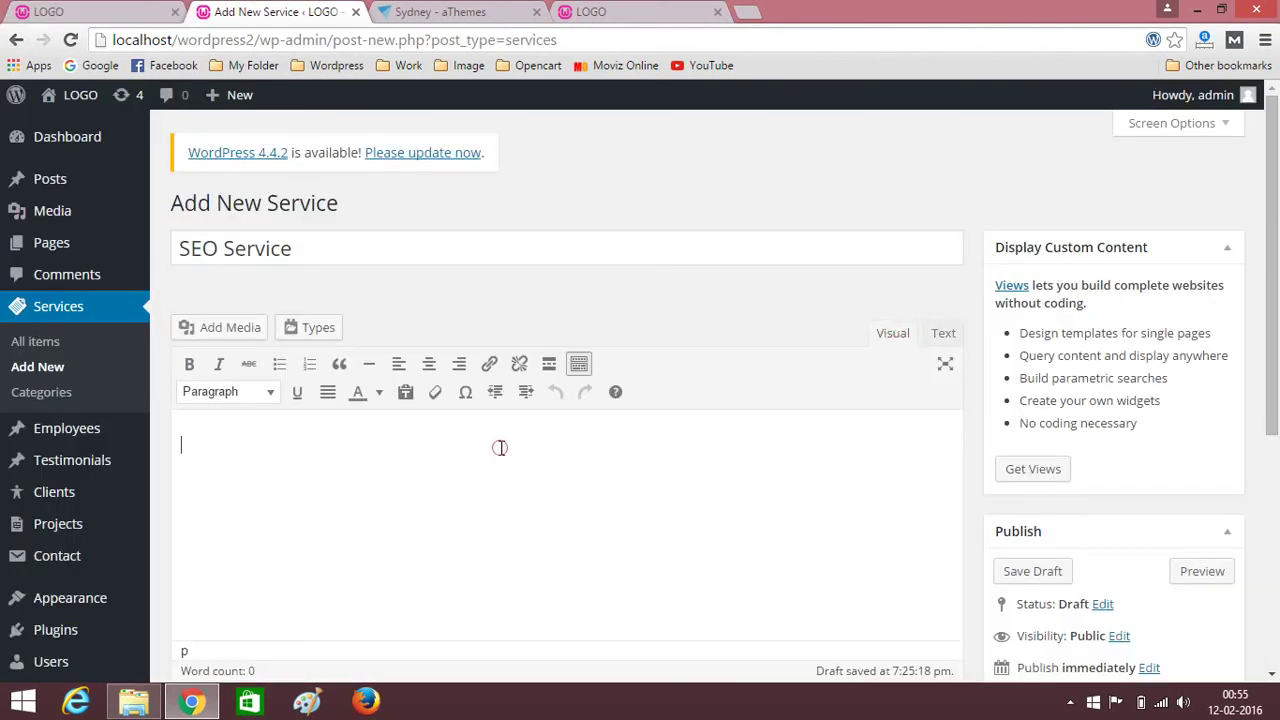
key(ctrl+v)
key(ctrl+a)
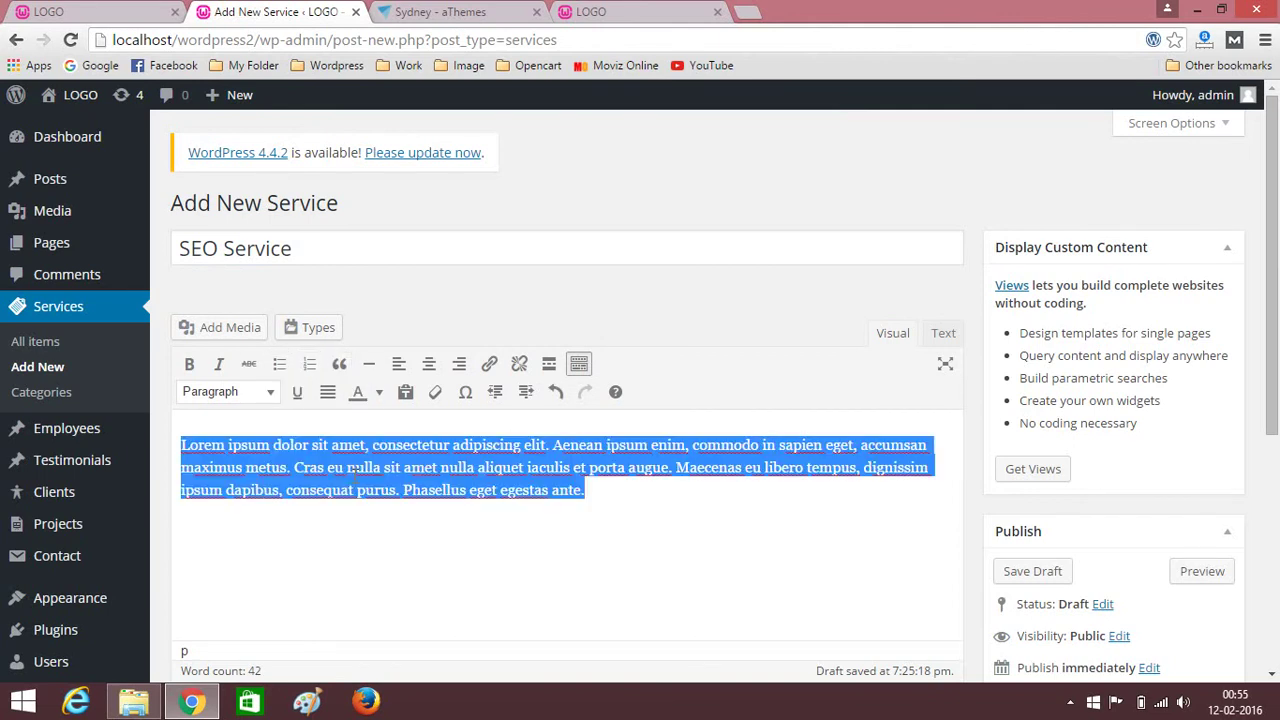
click(327, 397)
click(672, 570)
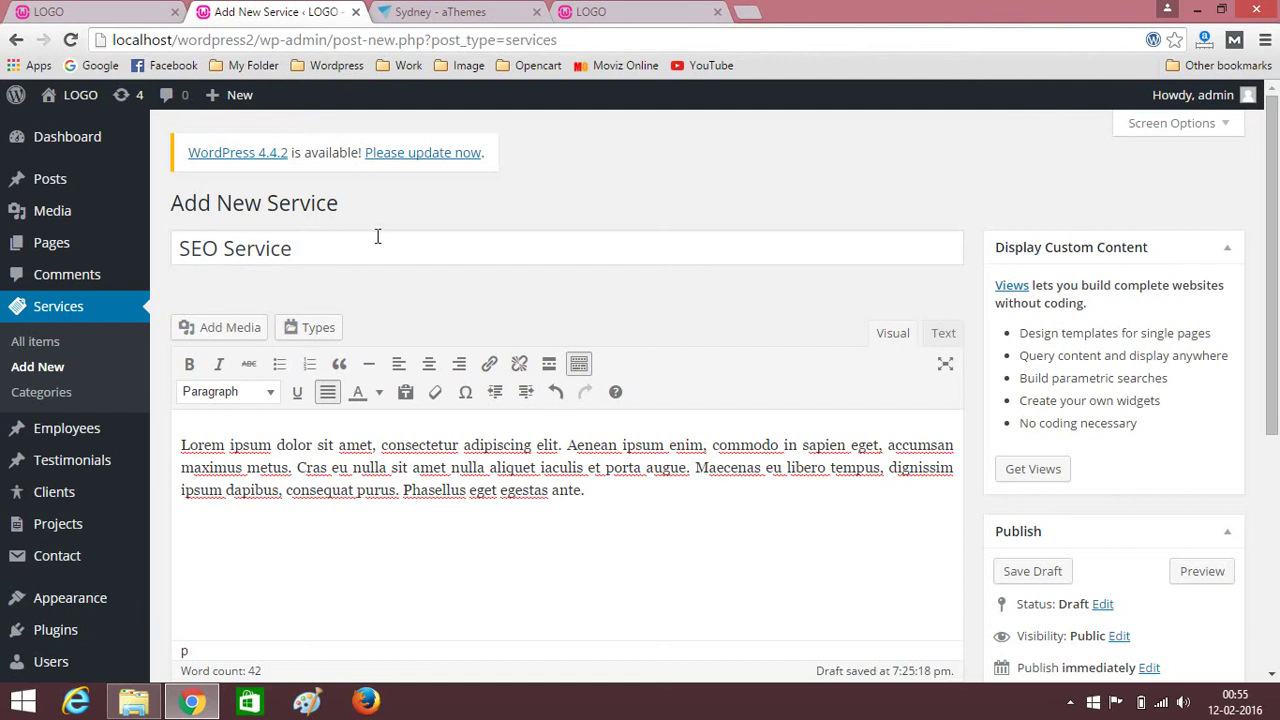
scroll(669, 523, down, 4)
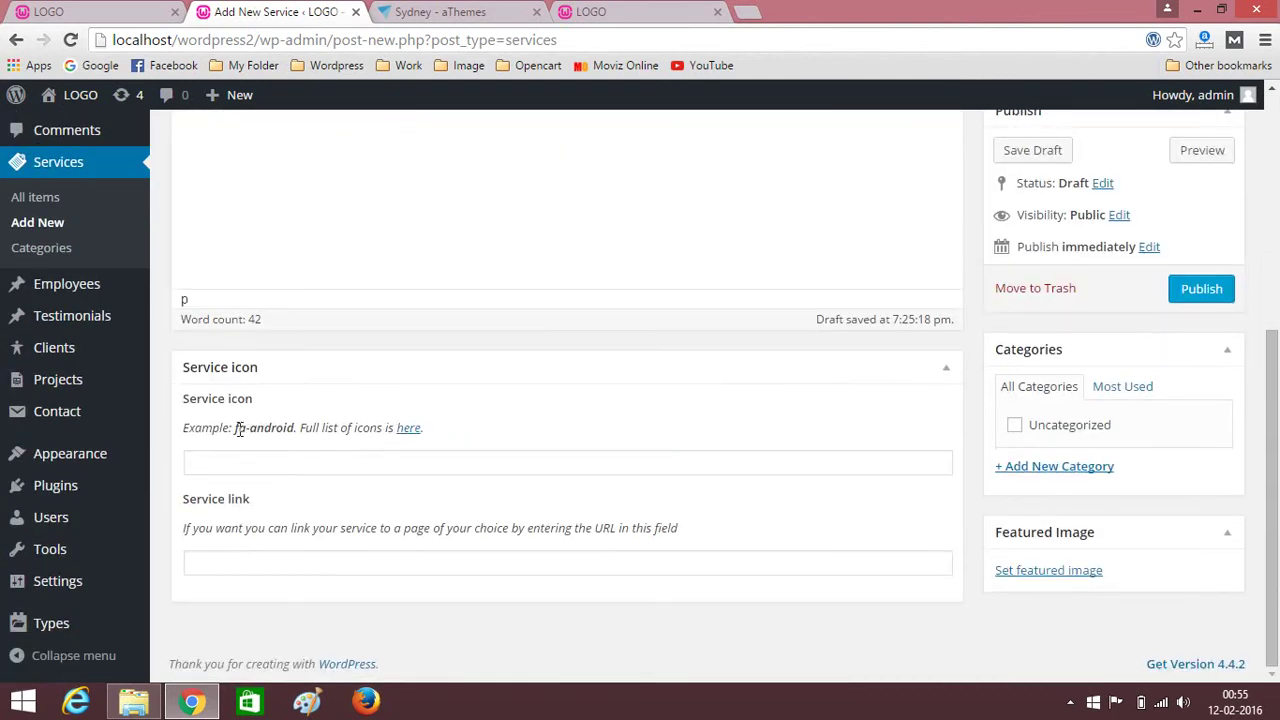
Open the Font Awesome Cheatsheet via the 'here' link under Service icon.
click(408, 428)
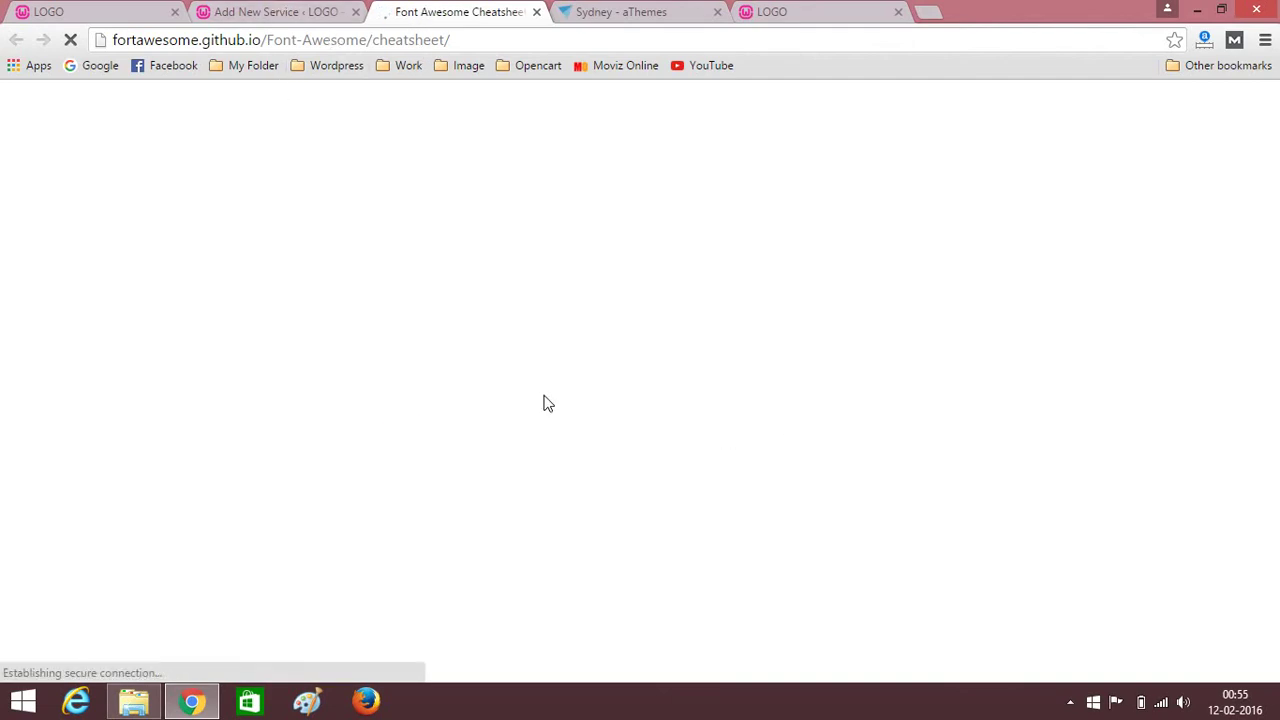
click(305, 11)
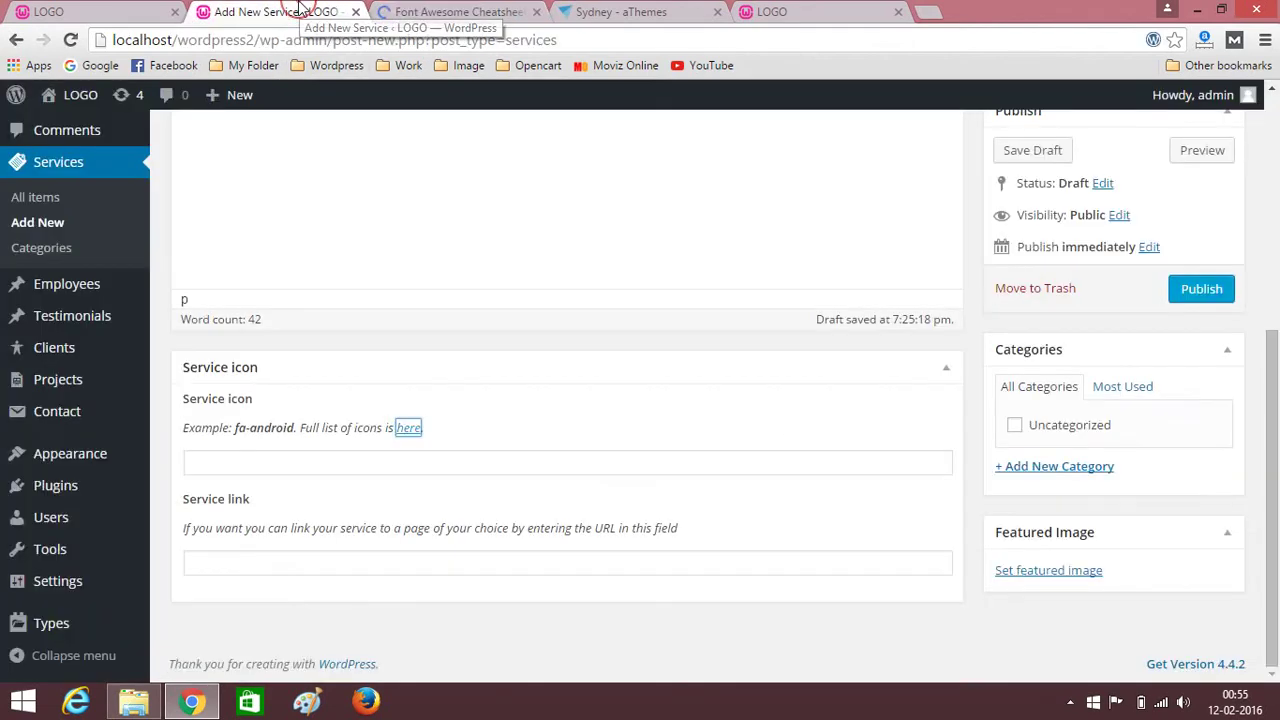
click(446, 10)
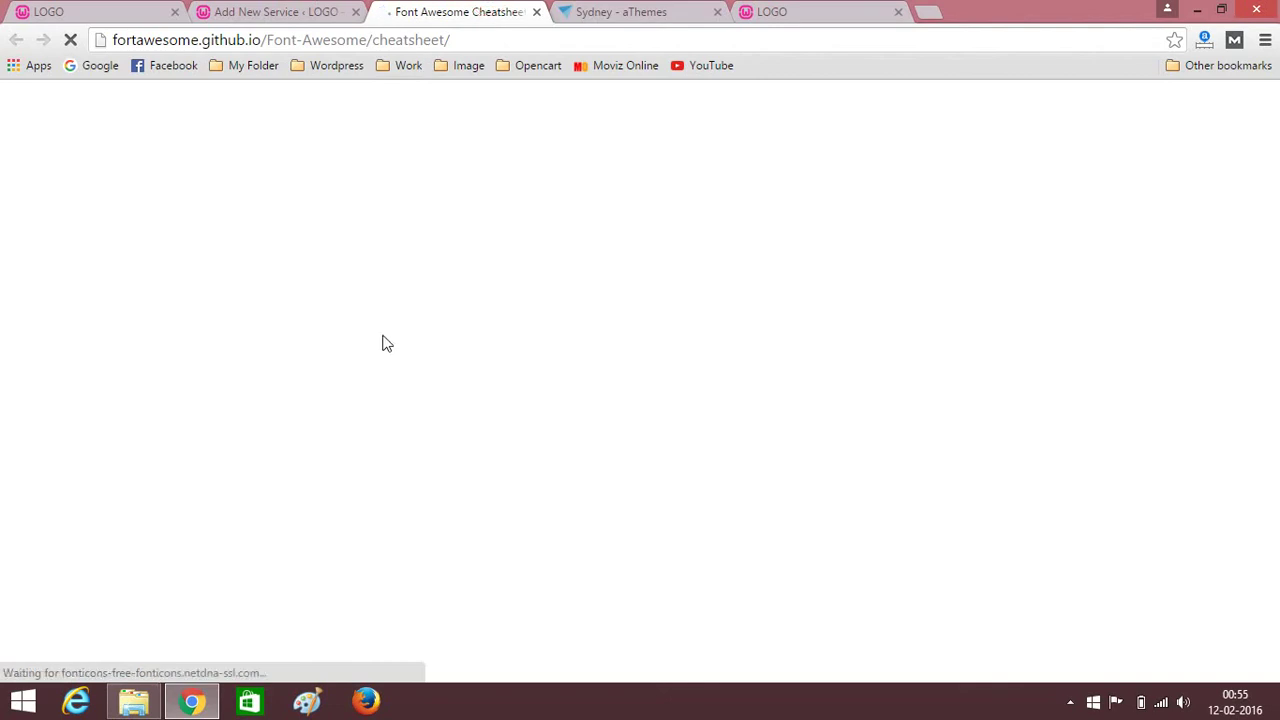
Scroll through the cheatsheet's icon class names and unicode codes for a service icon.
scroll(383, 343, down, 10)
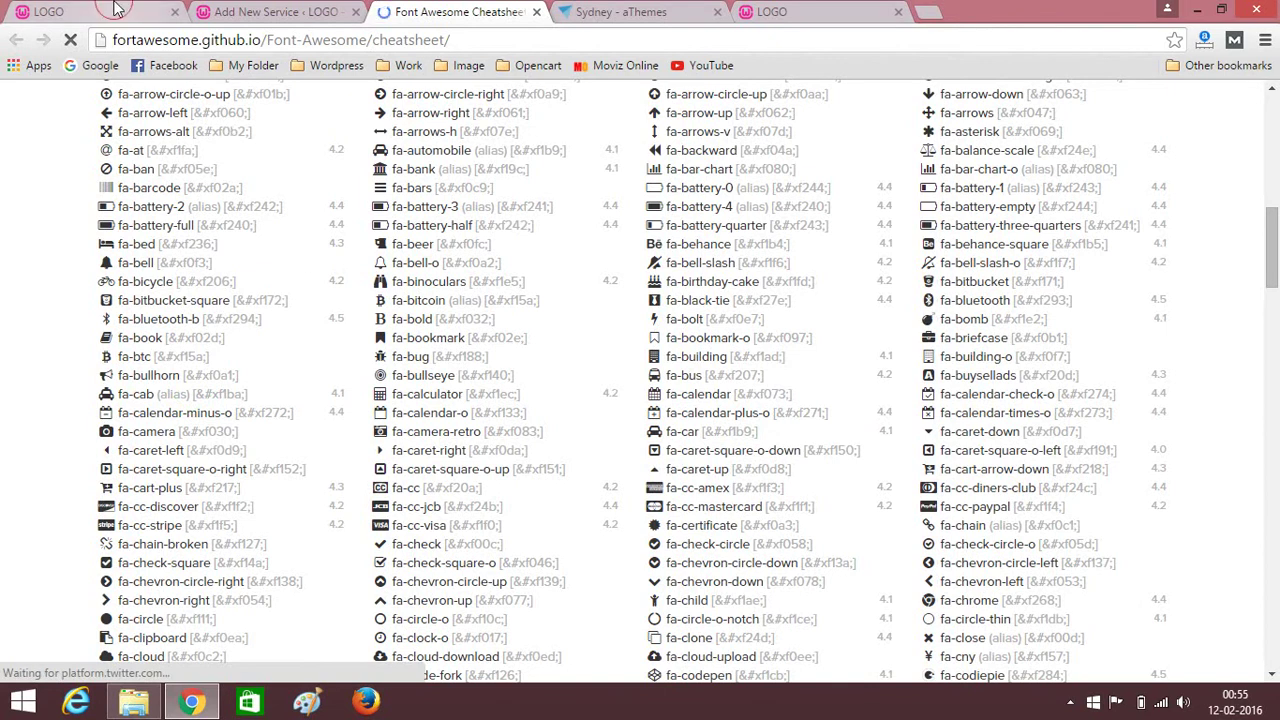
key(ctrl+1)
key(ctrl+3)
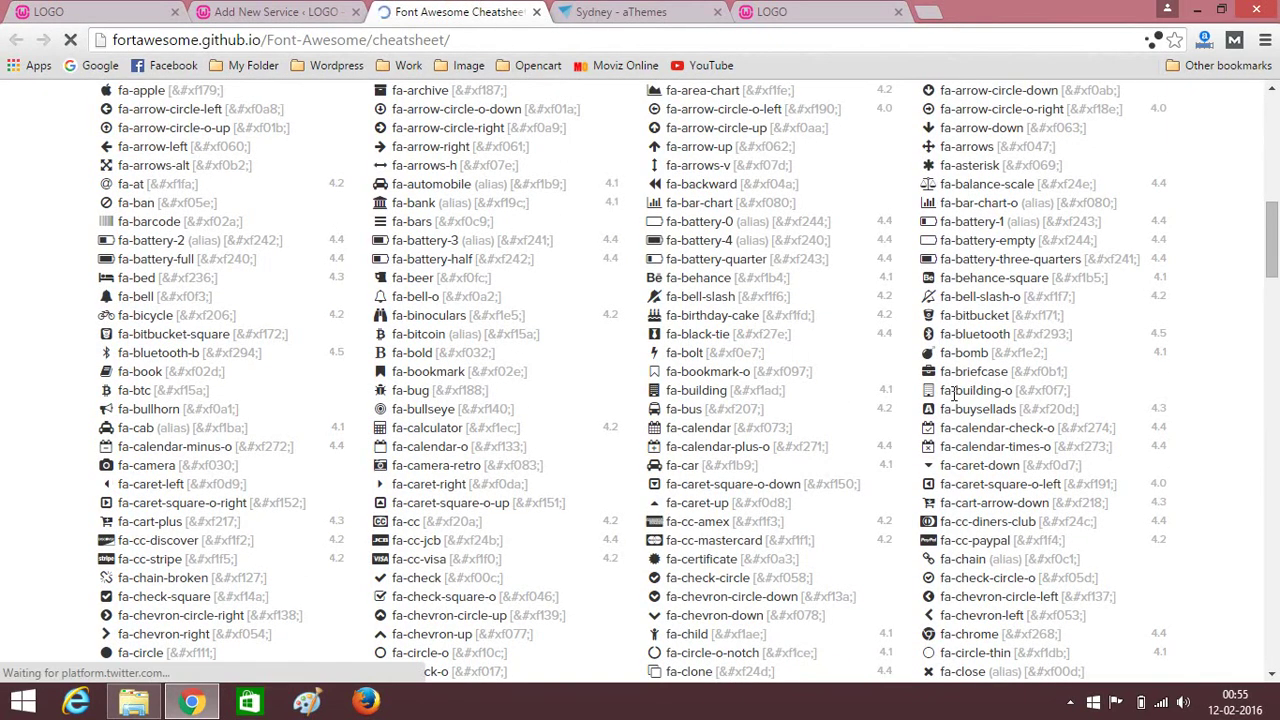
scroll(947, 420, down, 2)
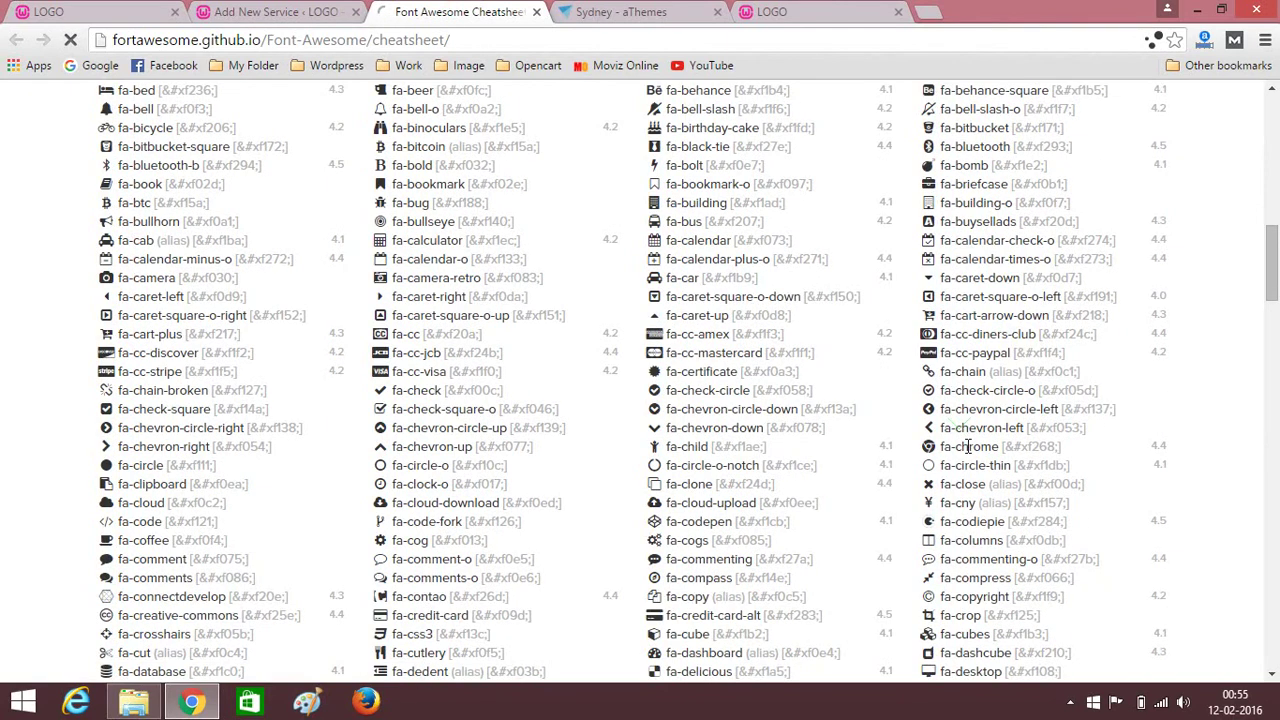
scroll(960, 435, down, 2)
scroll(964, 448, up, 5)
scroll(966, 453, down, 6)
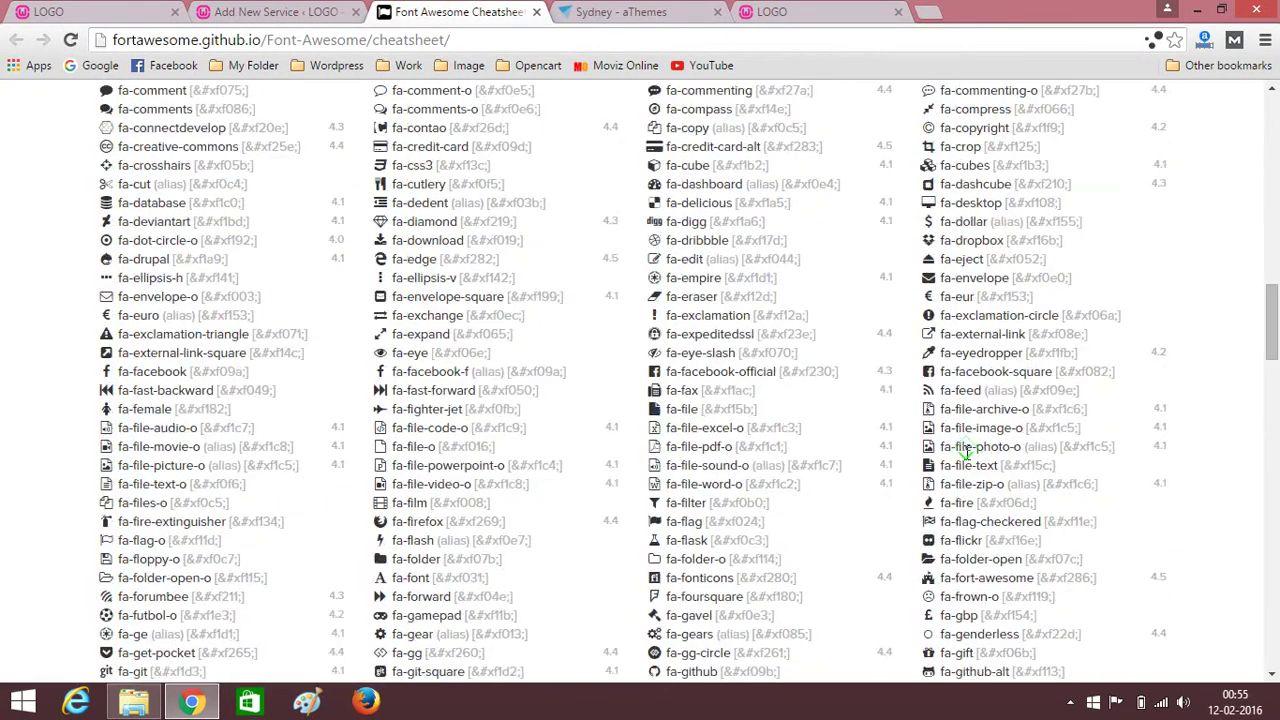
scroll(952, 292, up, 3)
scroll(965, 380, down, 9)
scroll(983, 452, down, 7)
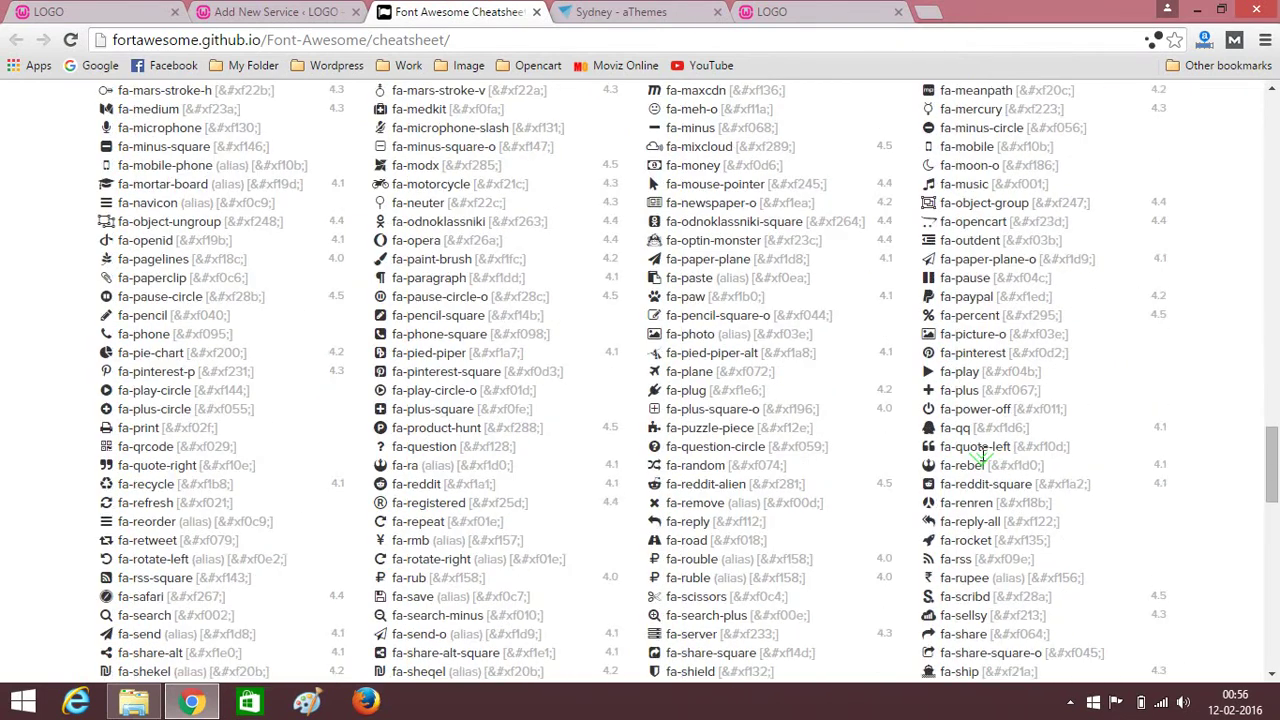
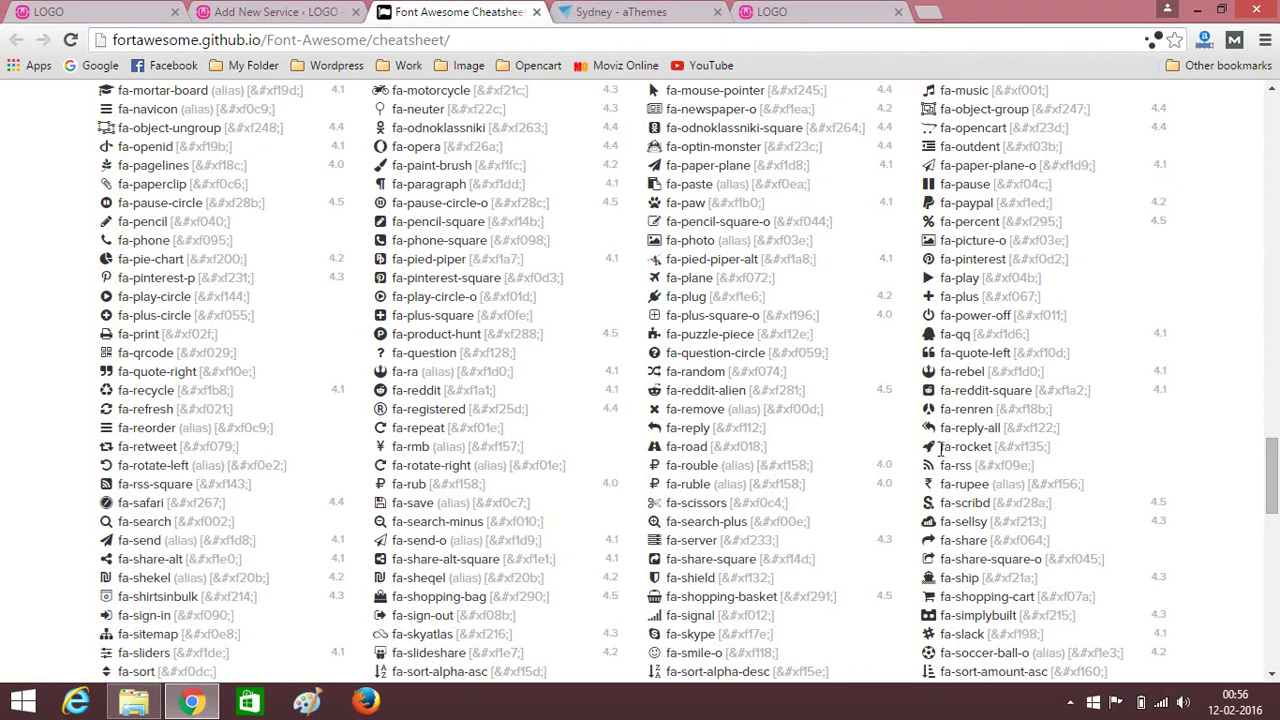
Copy the fa-rocket icon name from the Font Awesome cheatsheet.
click(942, 447)
click(978, 447)
drag(992, 447, 942, 447)
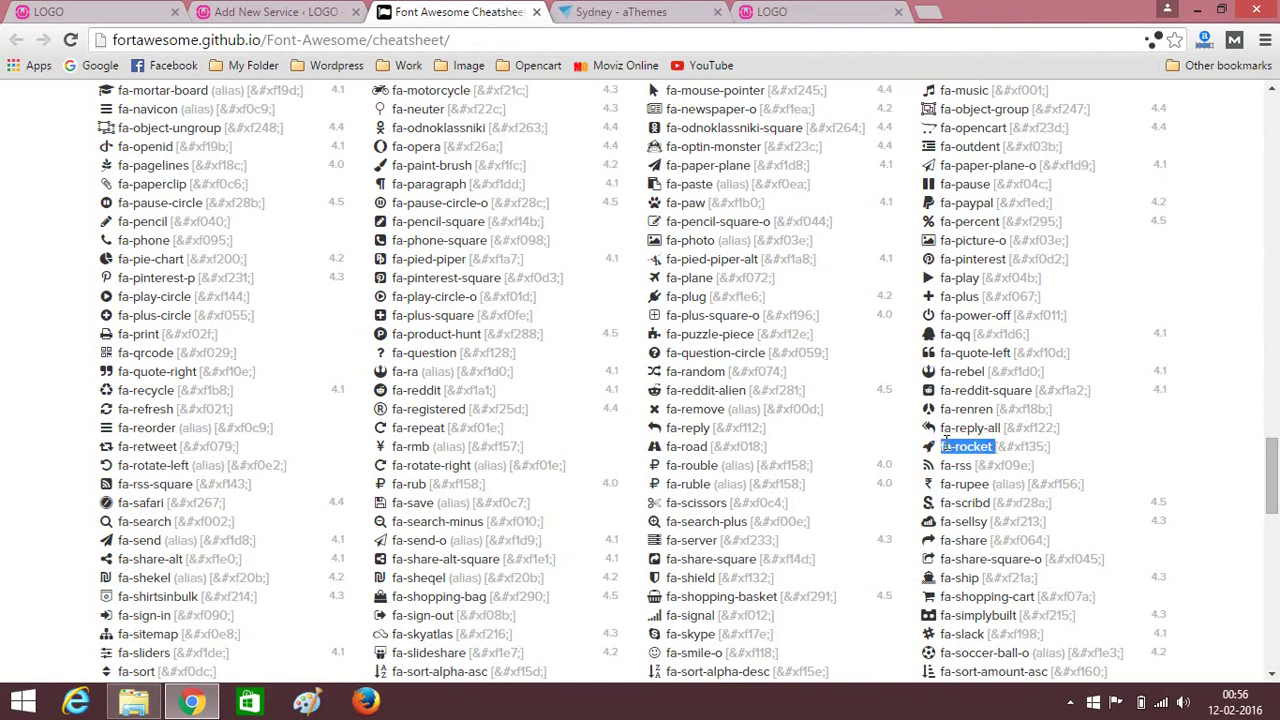
right_click(945, 447)
click(985, 533)
Paste fa-rocket into the SEO Service's icon field and publish the service.
click(335, 11)
click(257, 462)
right_click(257, 462)
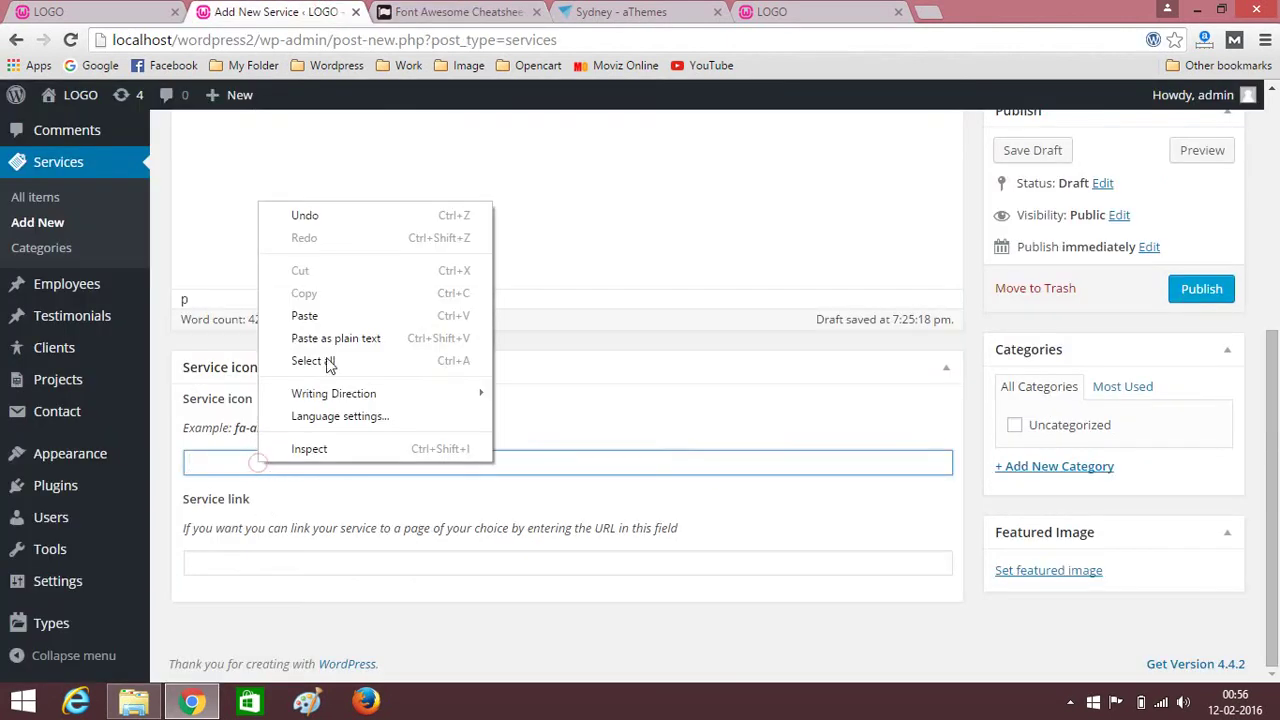
click(305, 316)
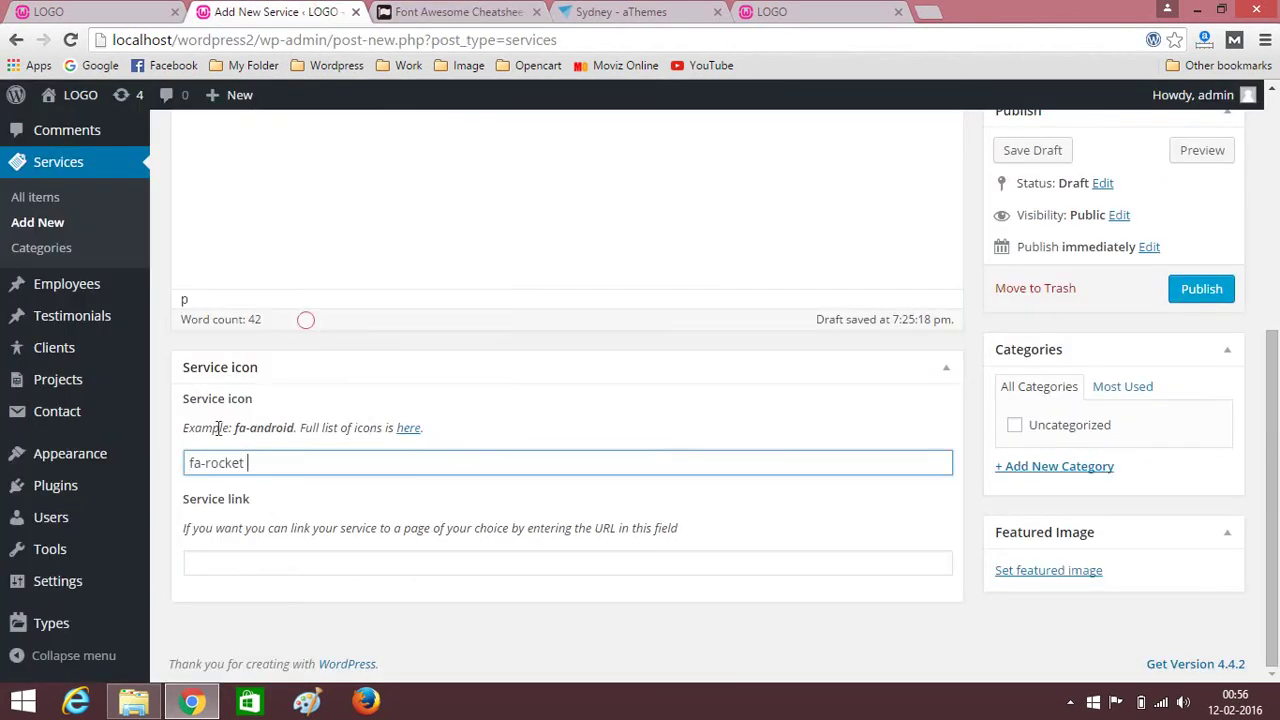
scroll(731, 447, up, 5)
scroll(731, 447, down, 5)
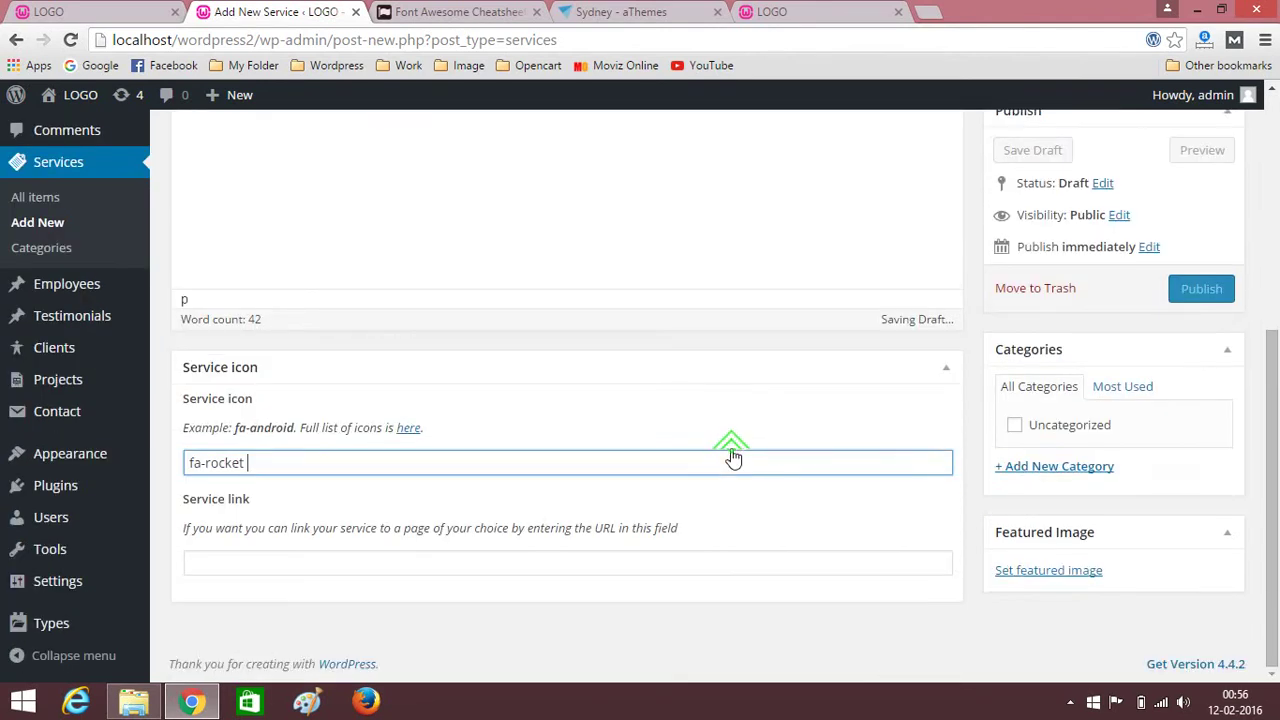
click(1218, 289)
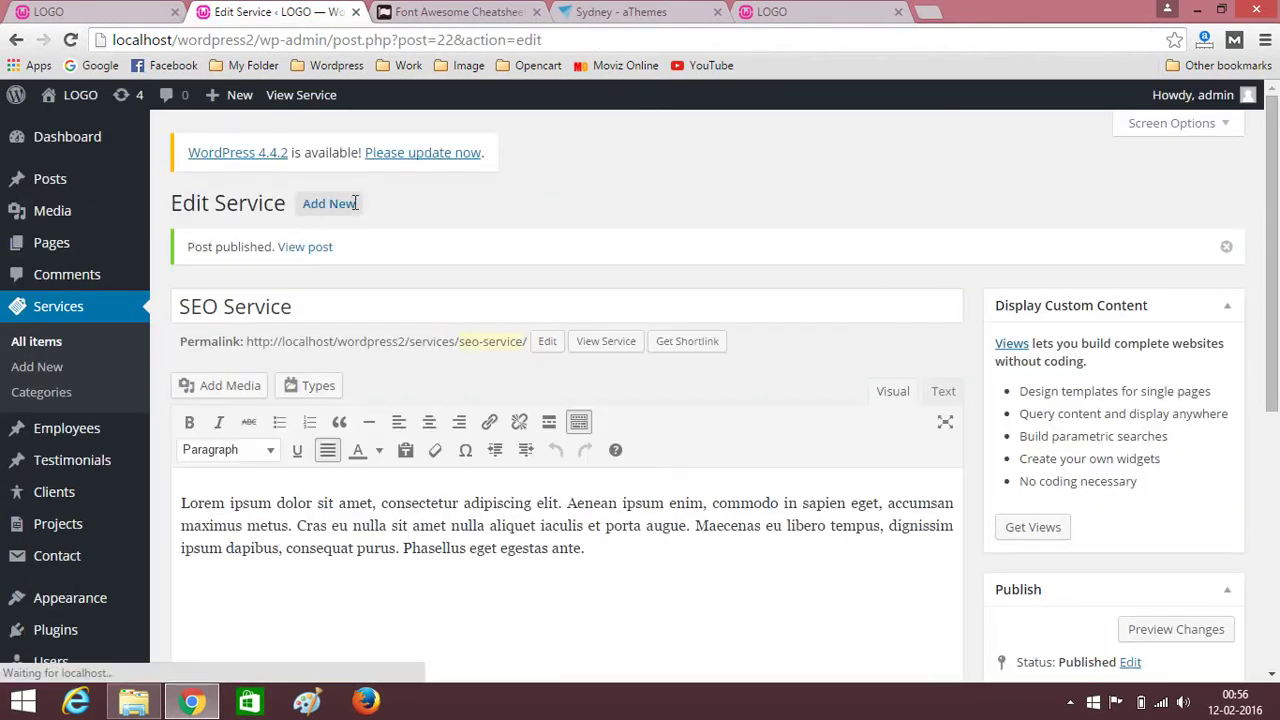
Start a new service titled 'Website Design', copied from the live site's heading.
click(350, 213)
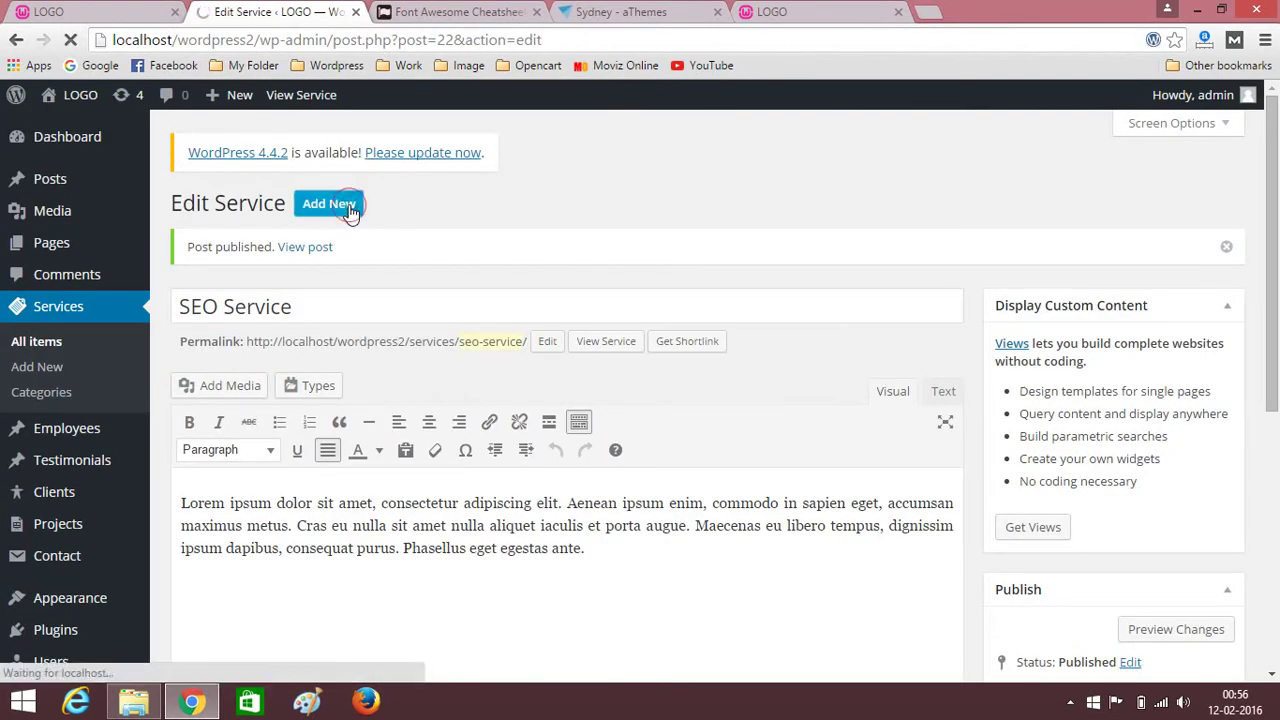
key(ctrl+1)
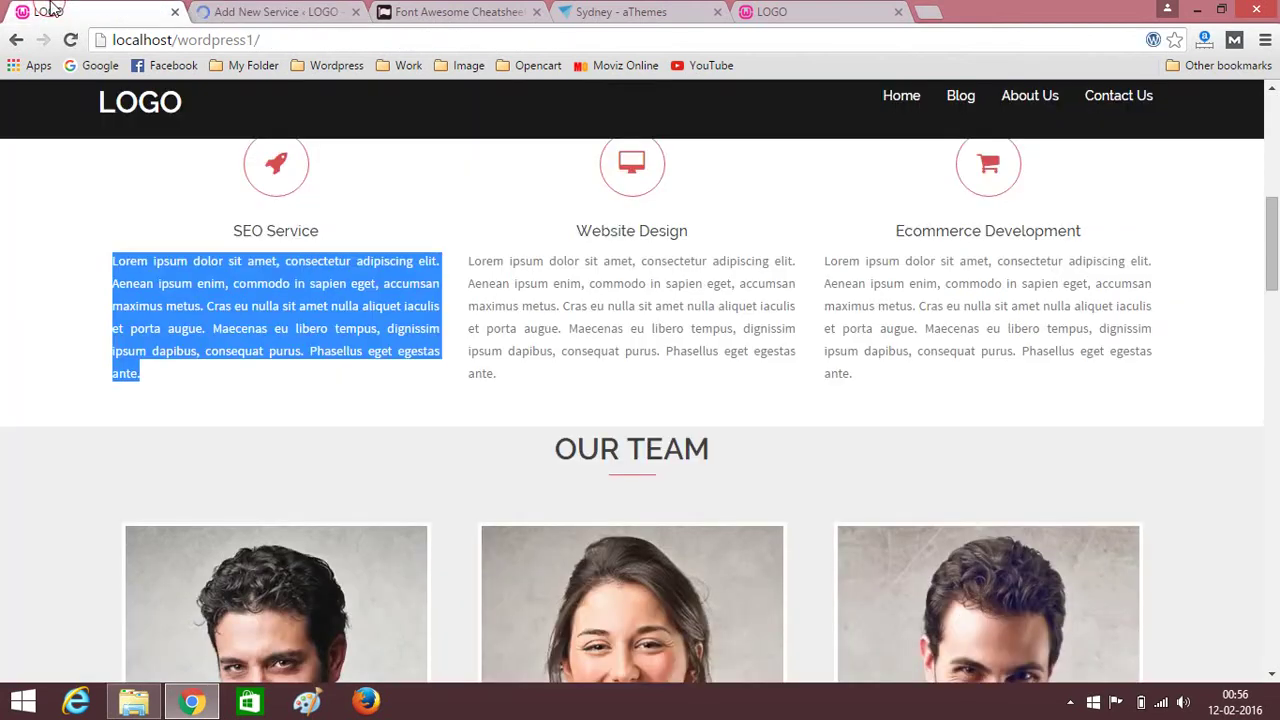
drag(579, 227, 697, 228)
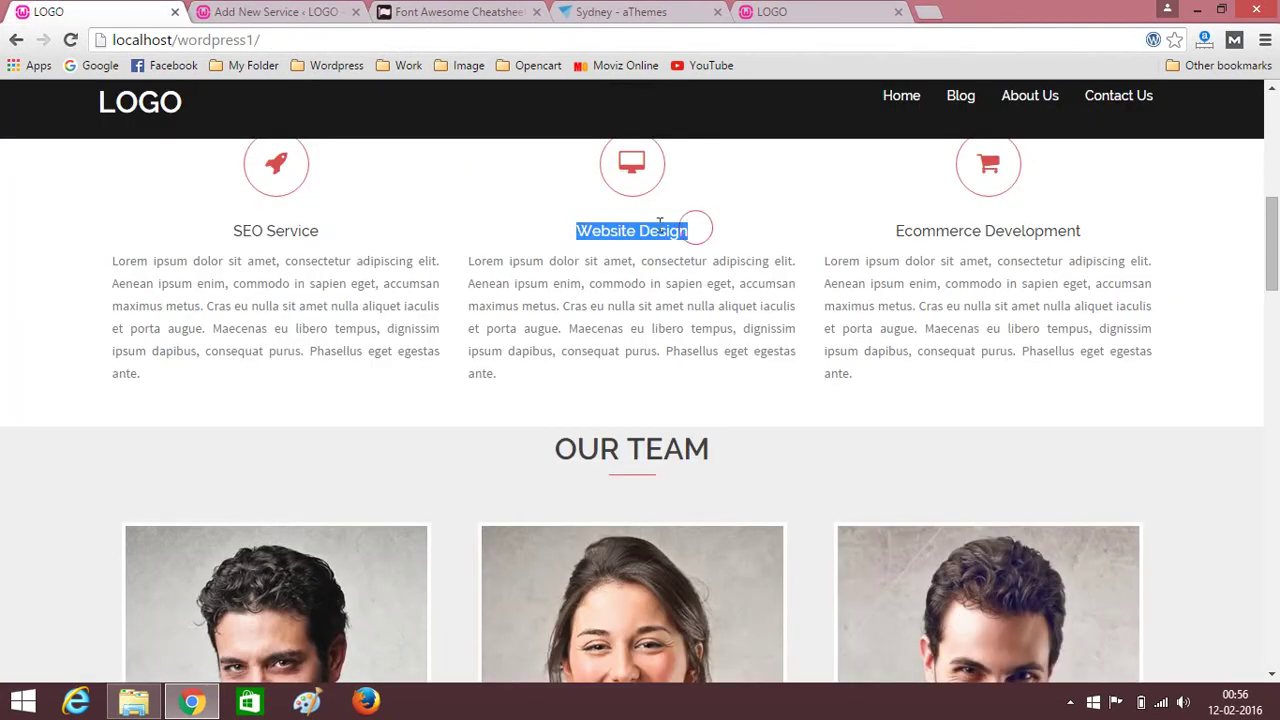
click(278, 11)
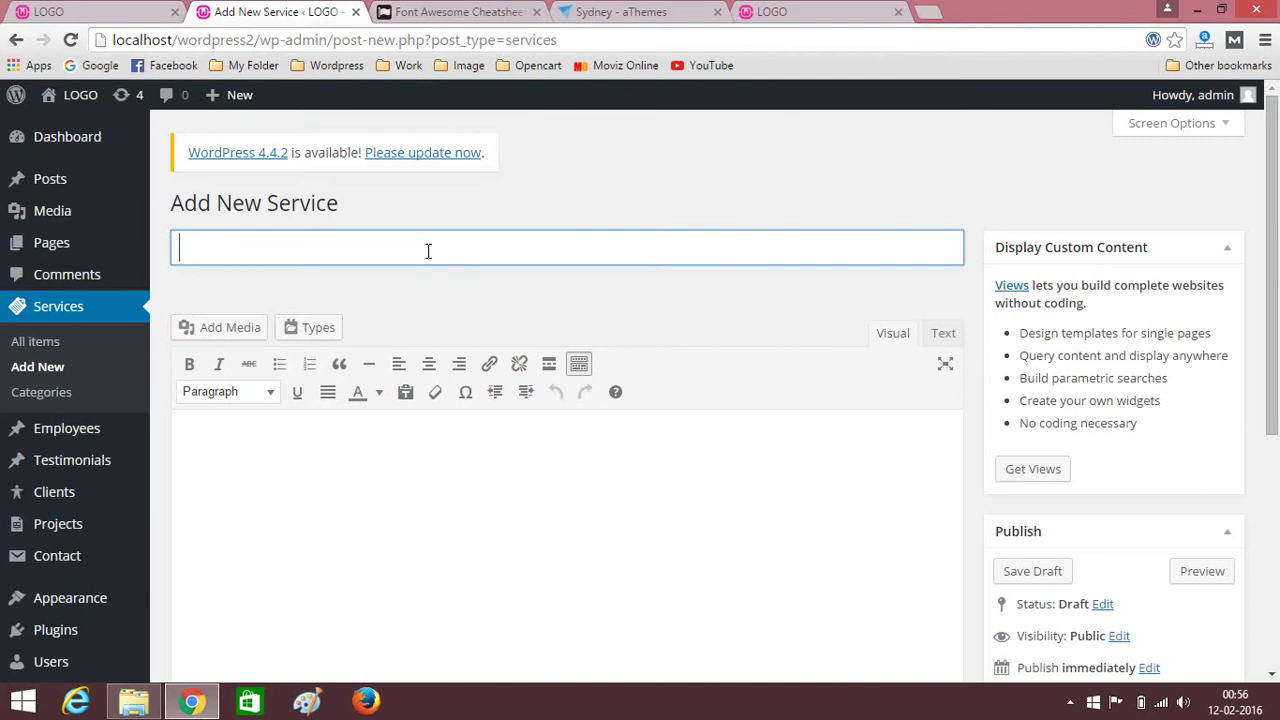
key(ctrl+v)
Paste the site's Lorem ipsum paragraph into the Website Design description.
key(ctrl+1)
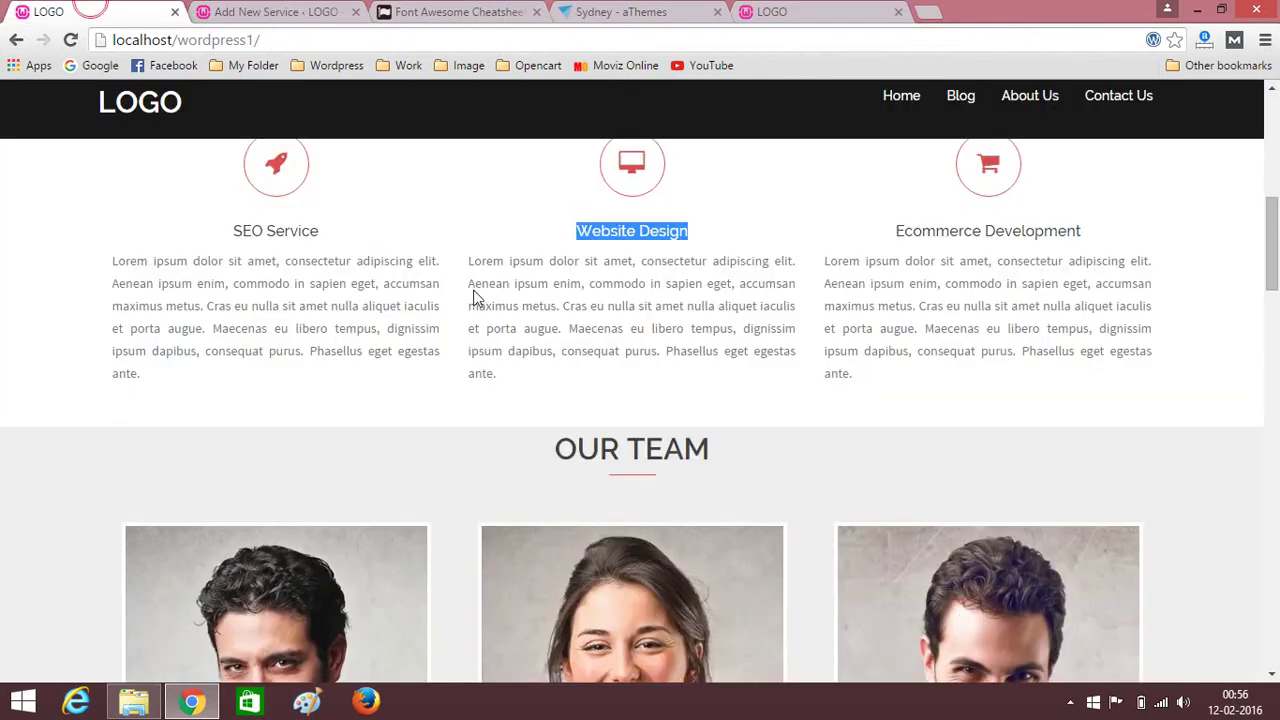
drag(469, 258, 500, 373)
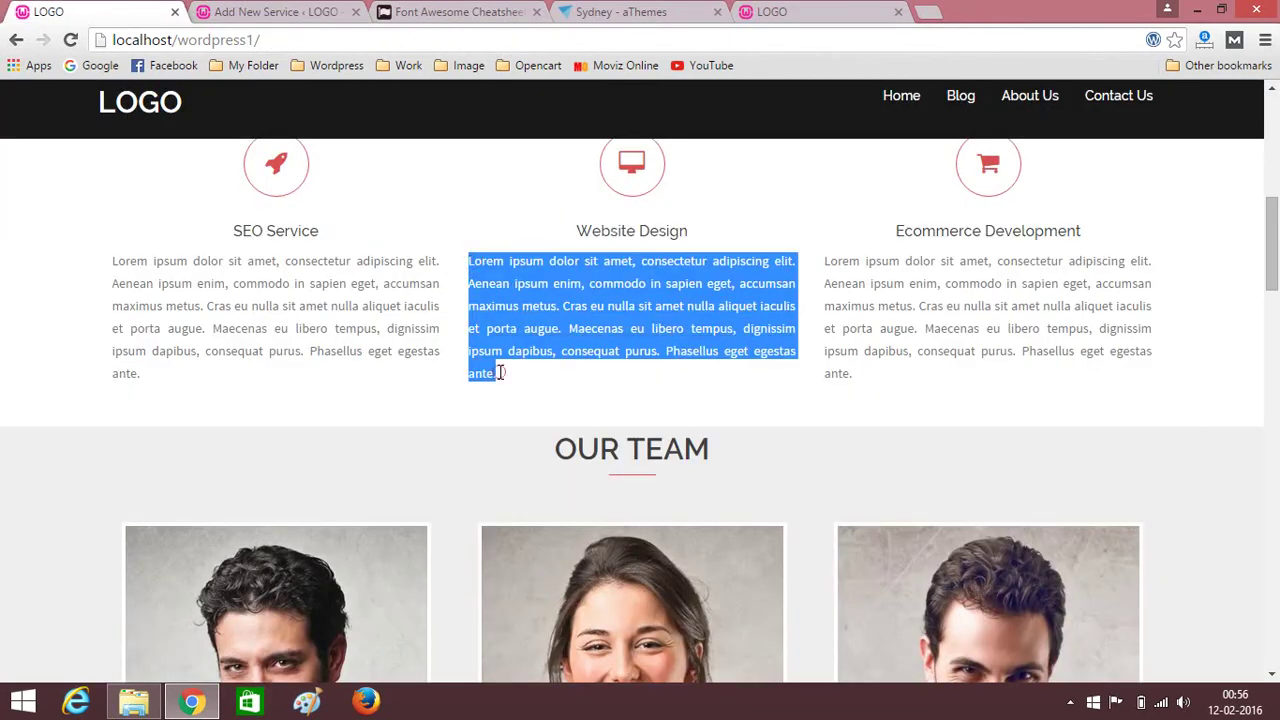
click(305, 11)
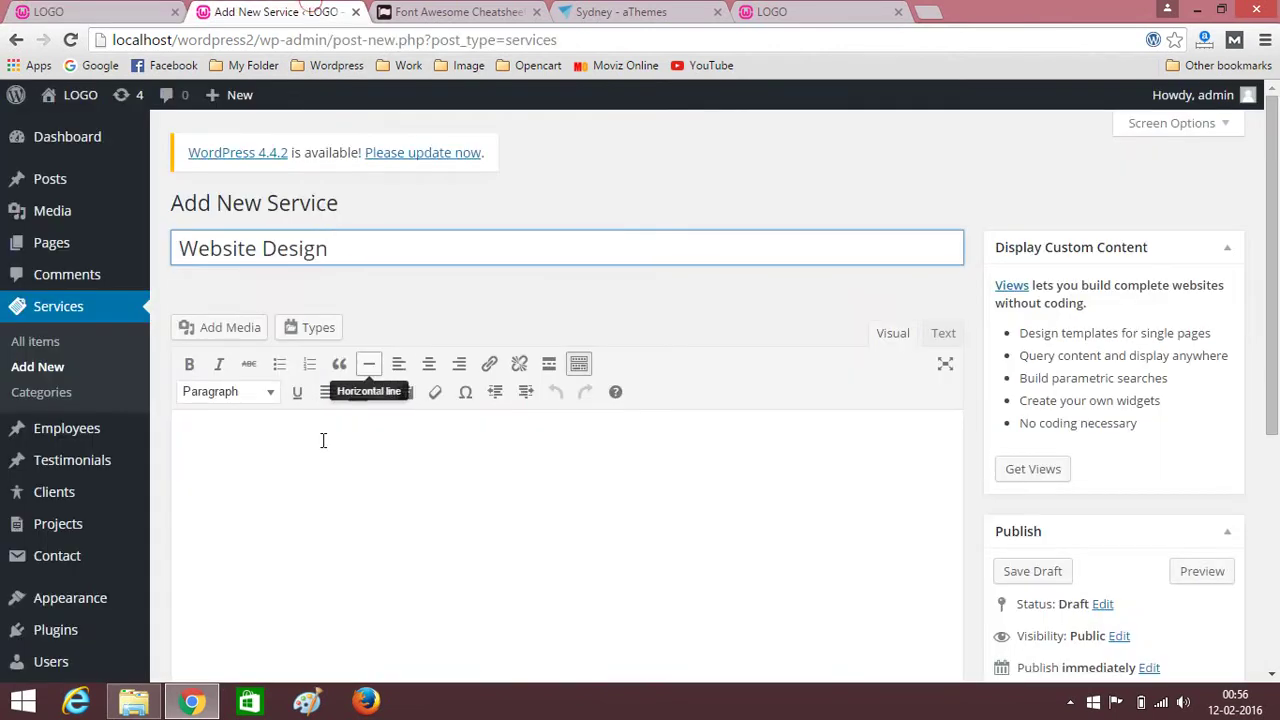
click(280, 466)
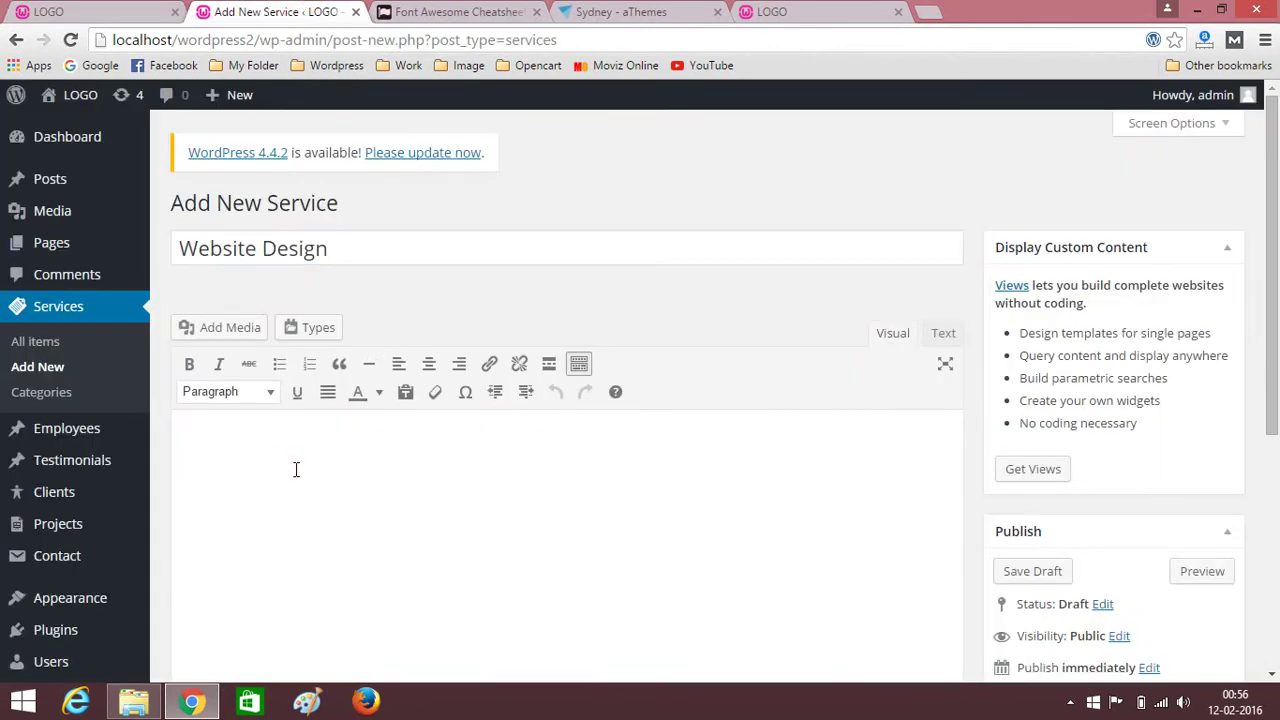
key(ctrl+v)
Justify the whole description, then bring up the Font Awesome cheatsheet.
key(ctrl+a)
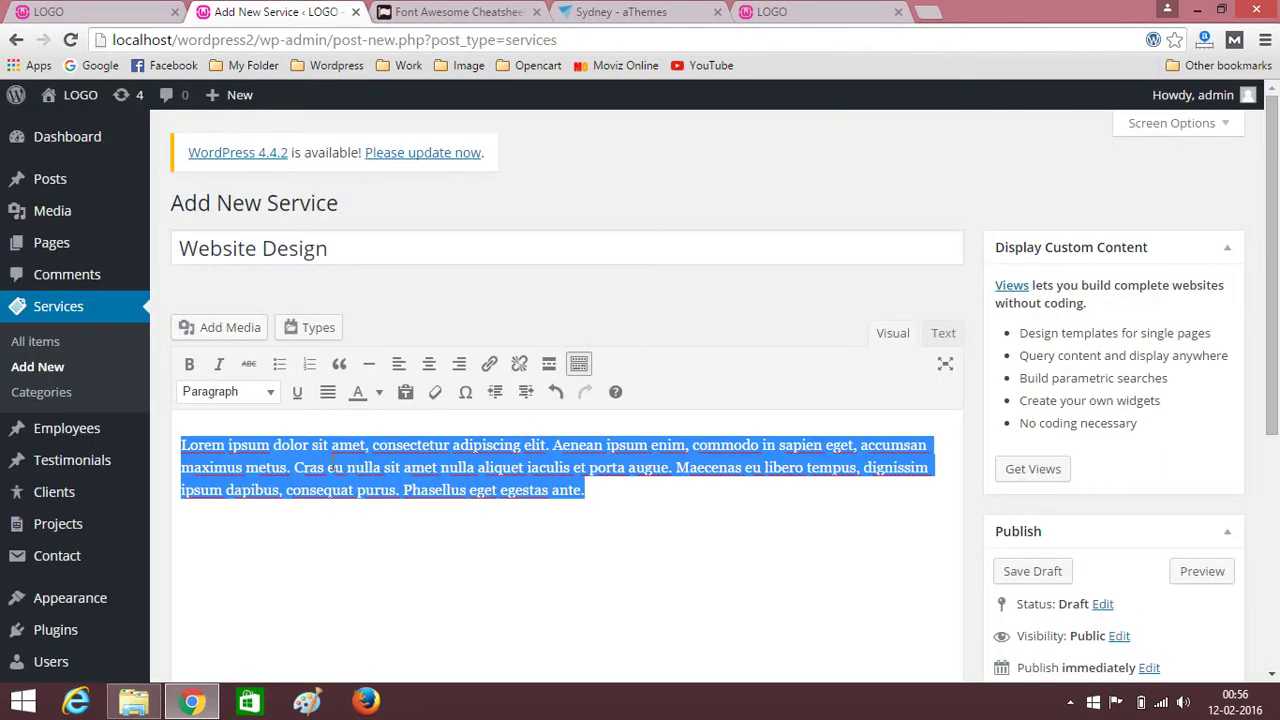
click(327, 391)
click(550, 503)
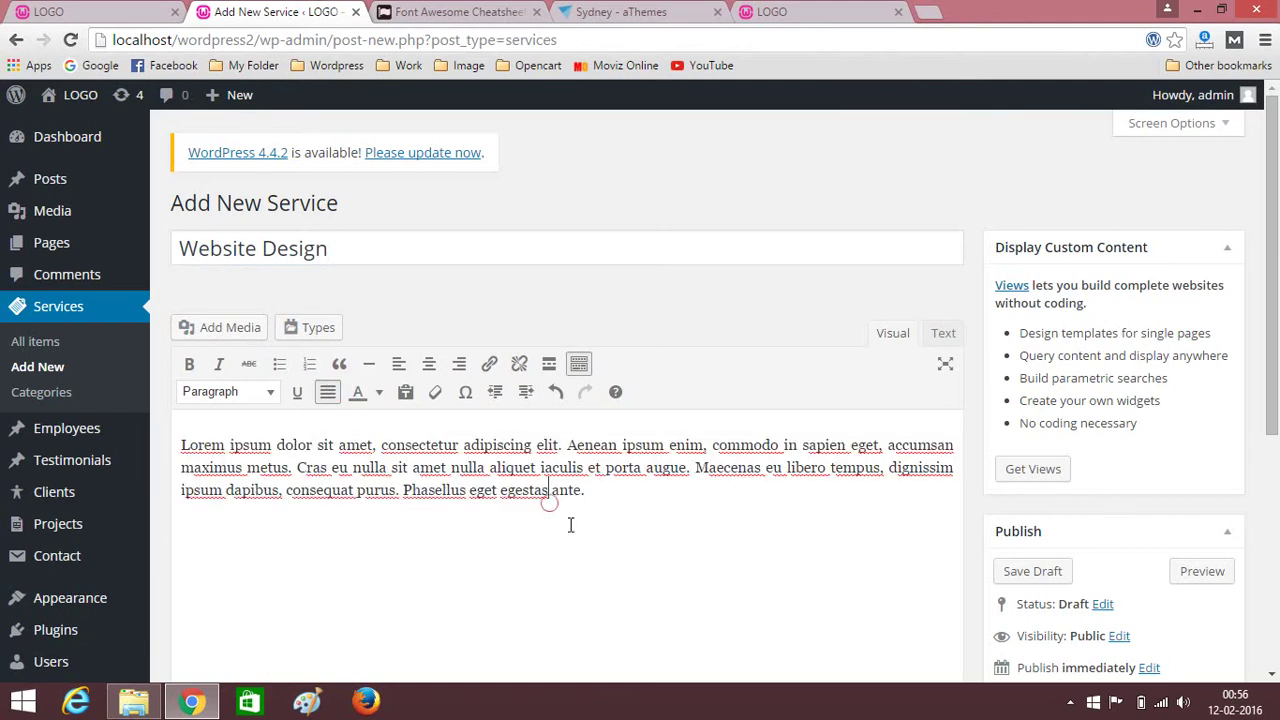
scroll(530, 517, down, 5)
click(450, 11)
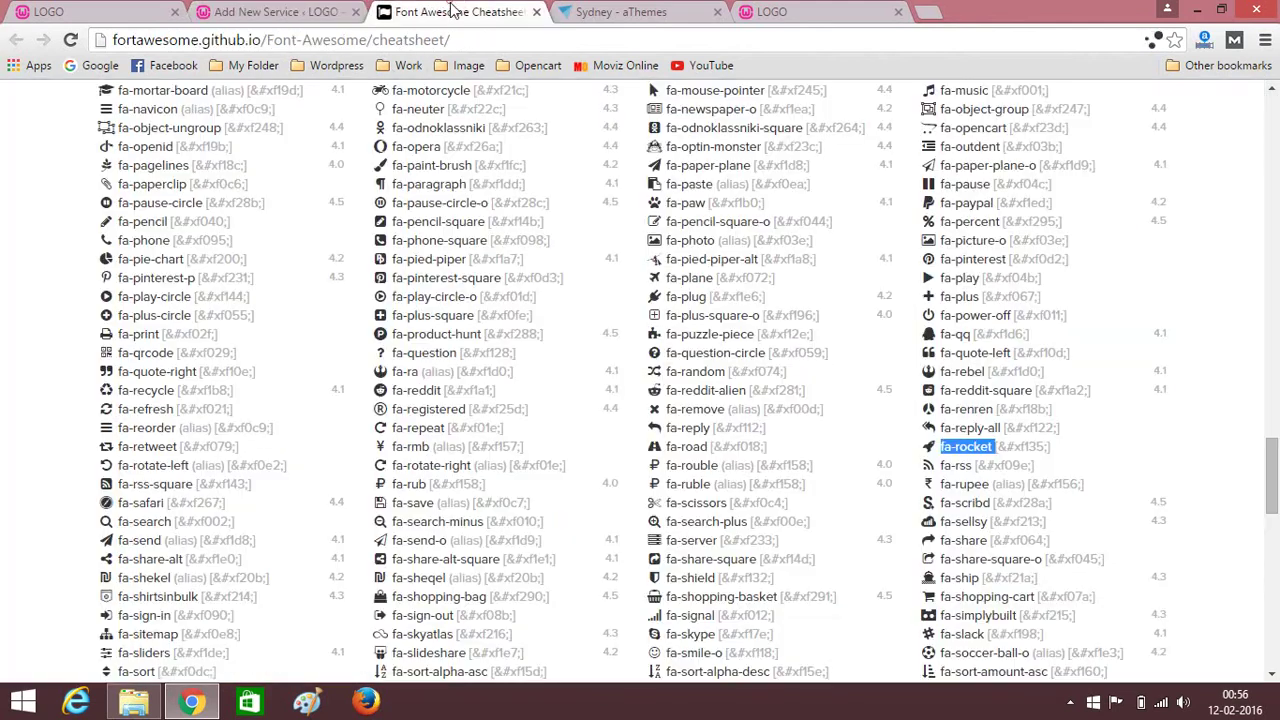
Find the fa-desktop icon name on the cheatsheet and copy it.
scroll(286, 360, up, 15)
scroll(79, 377, up, 15)
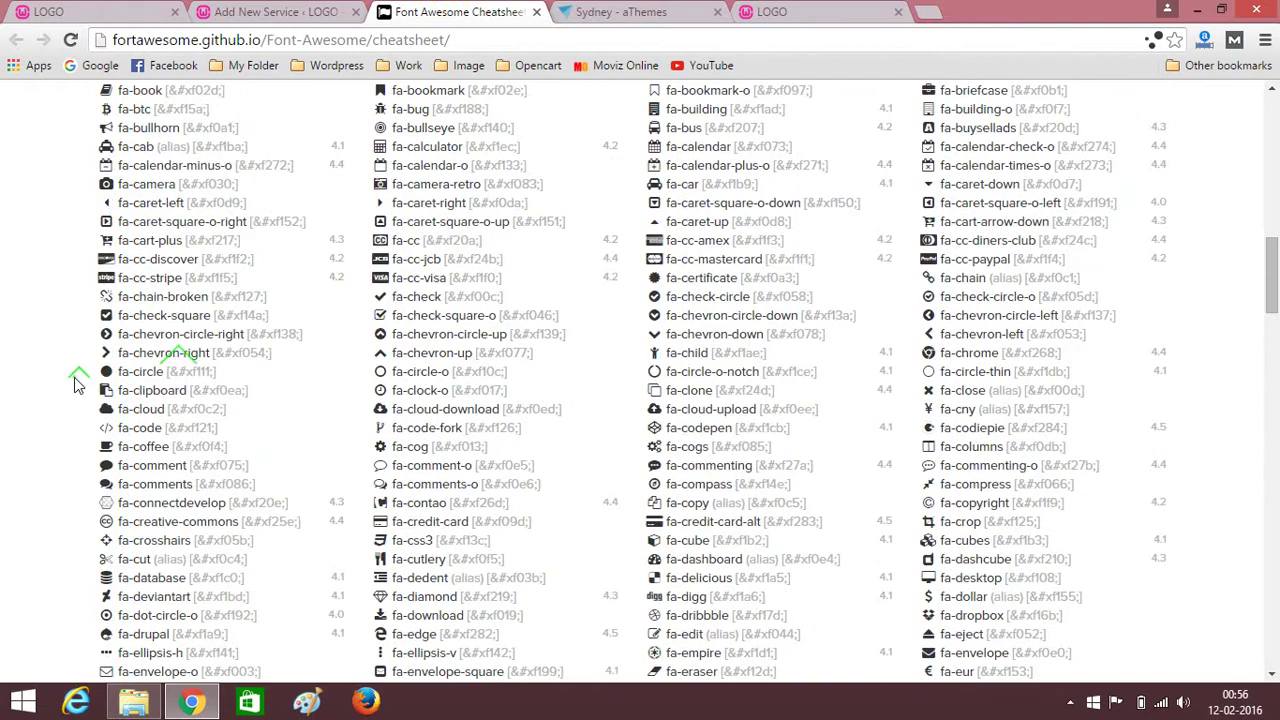
scroll(74, 377, down, 4)
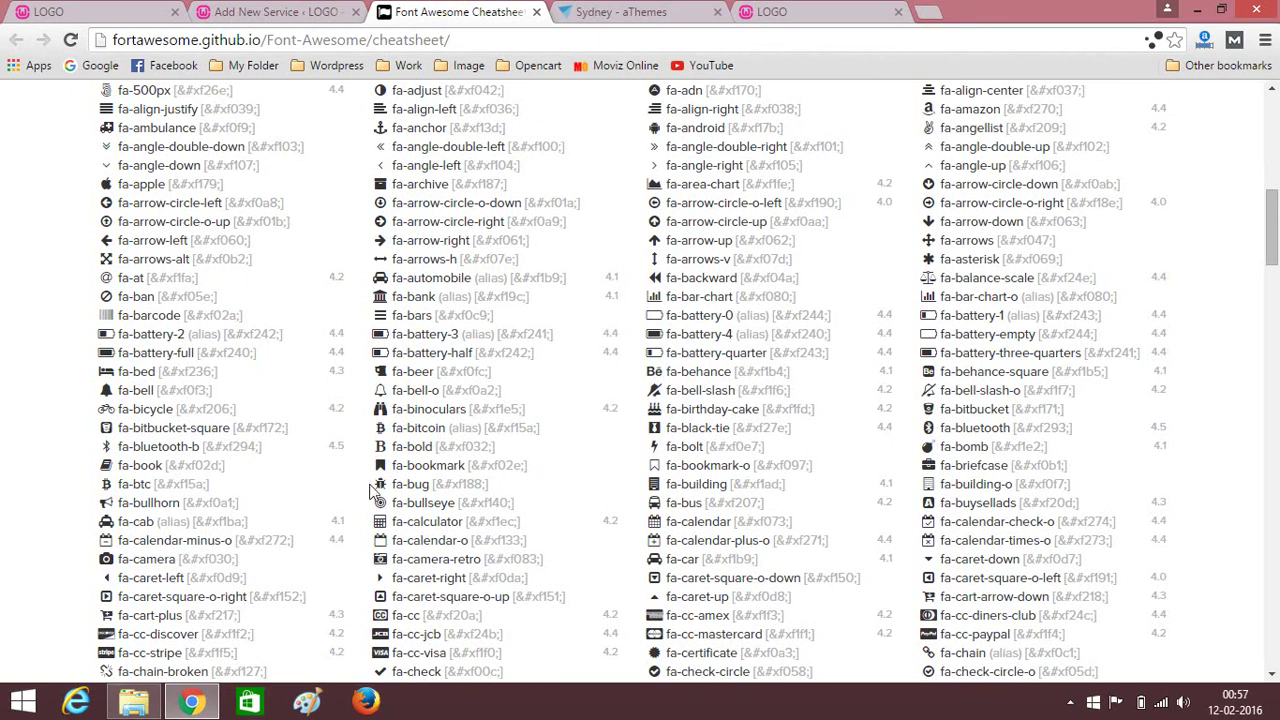
scroll(418, 484, down, 2)
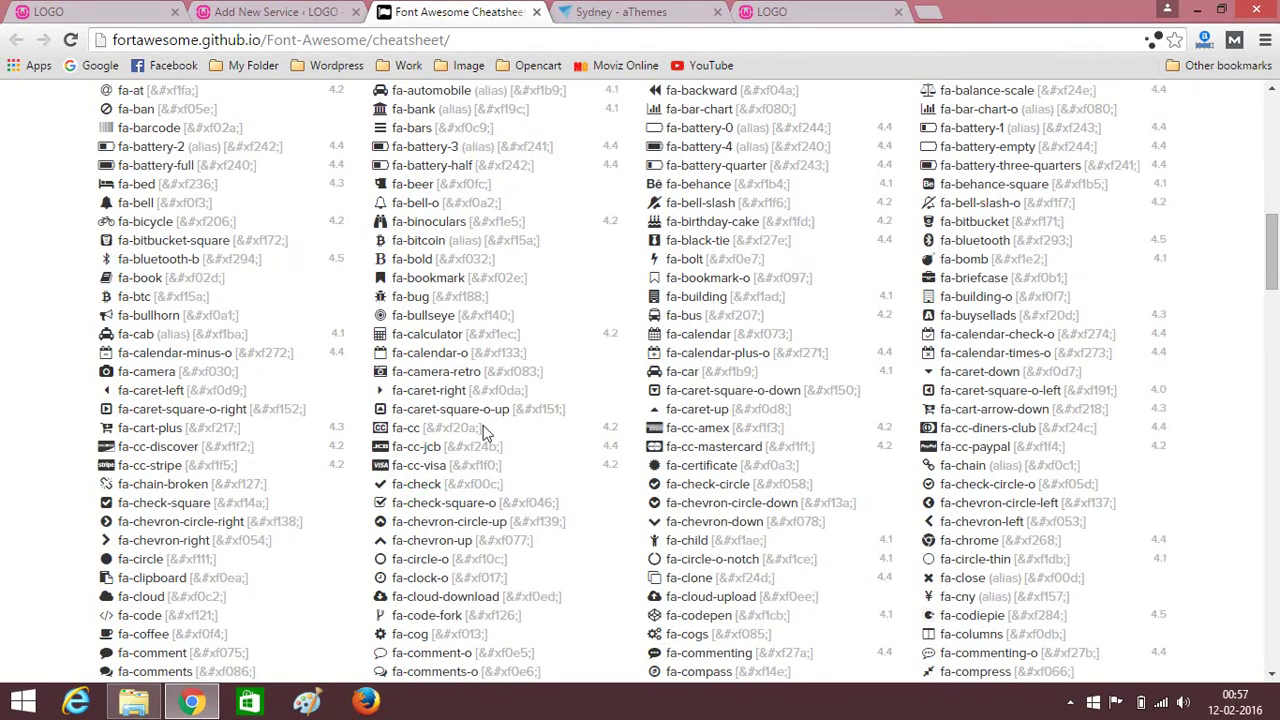
scroll(483, 428, down, 4)
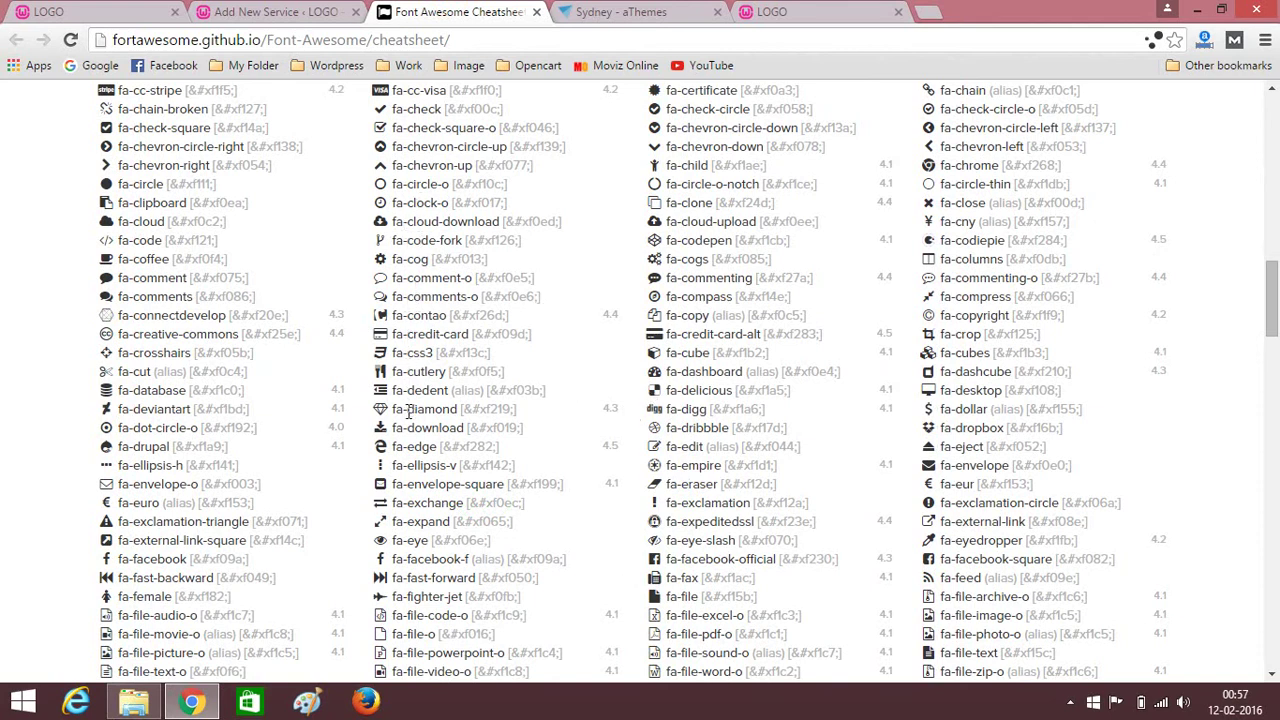
drag(945, 391, 997, 391)
click(941, 390)
right_click(1001, 392)
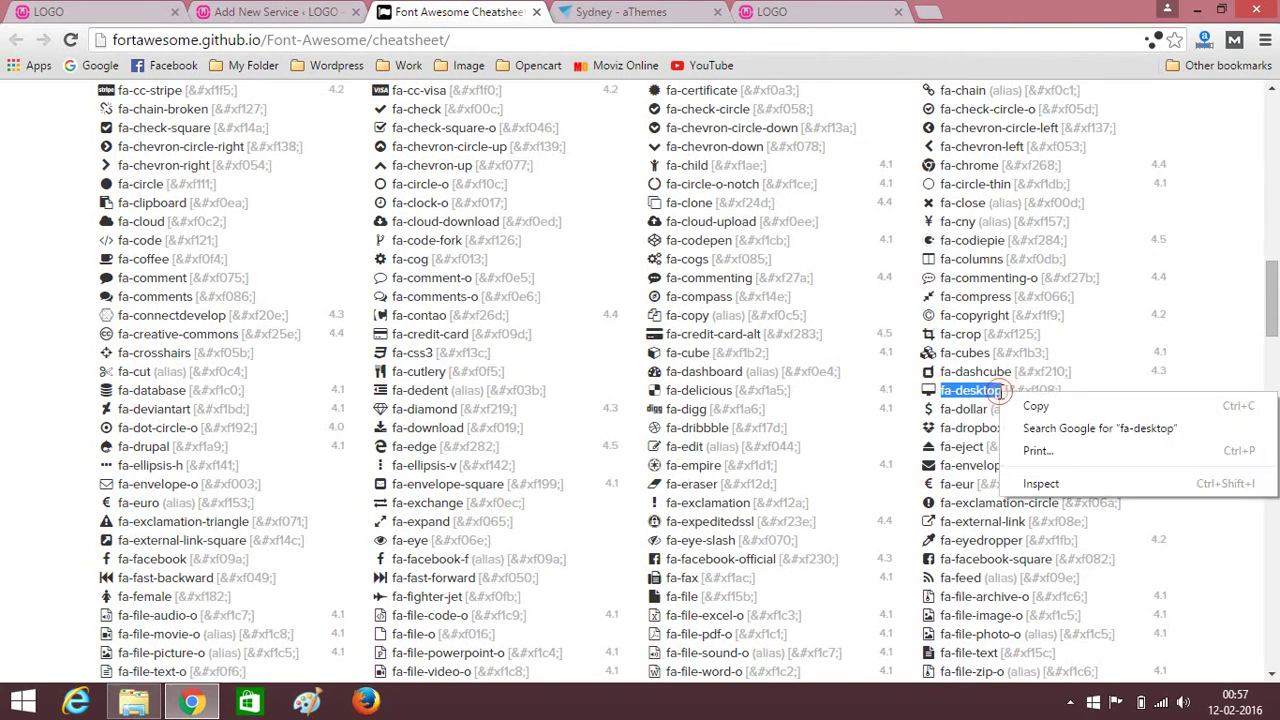
click(1008, 406)
Paste fa-desktop into the Website Design icon field and publish the service.
click(316, 11)
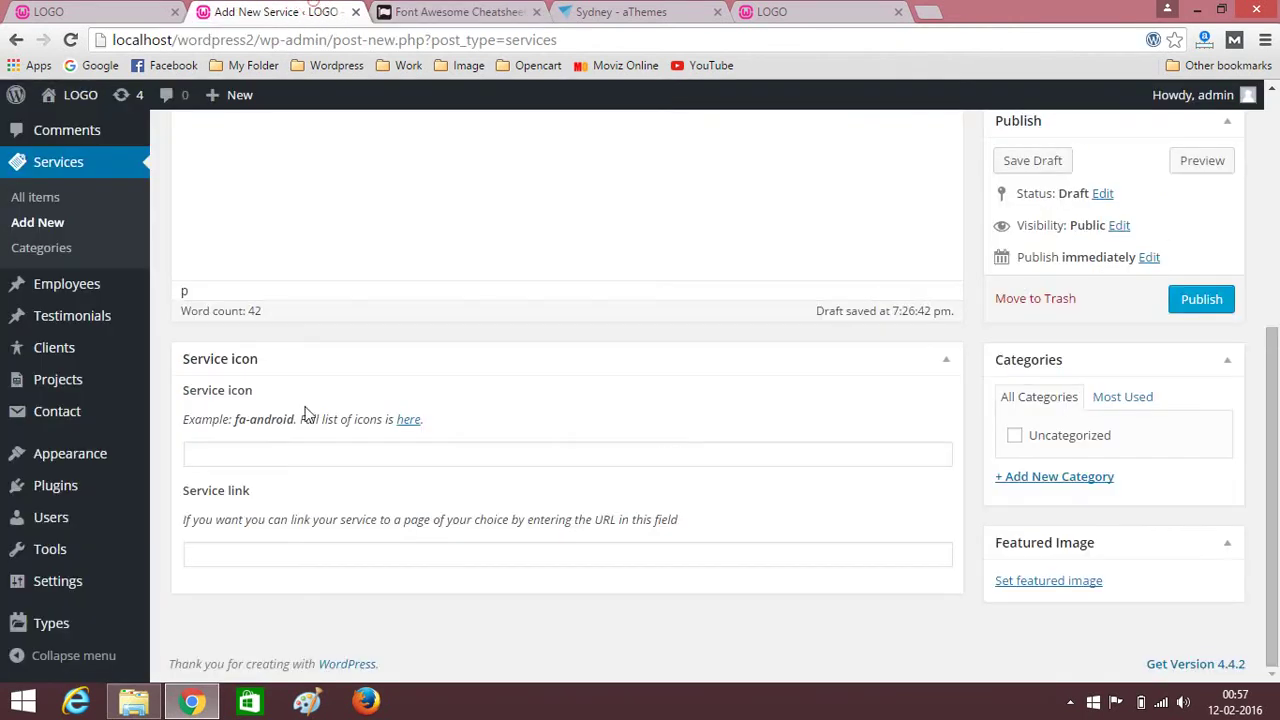
click(266, 454)
key(ctrl+v)
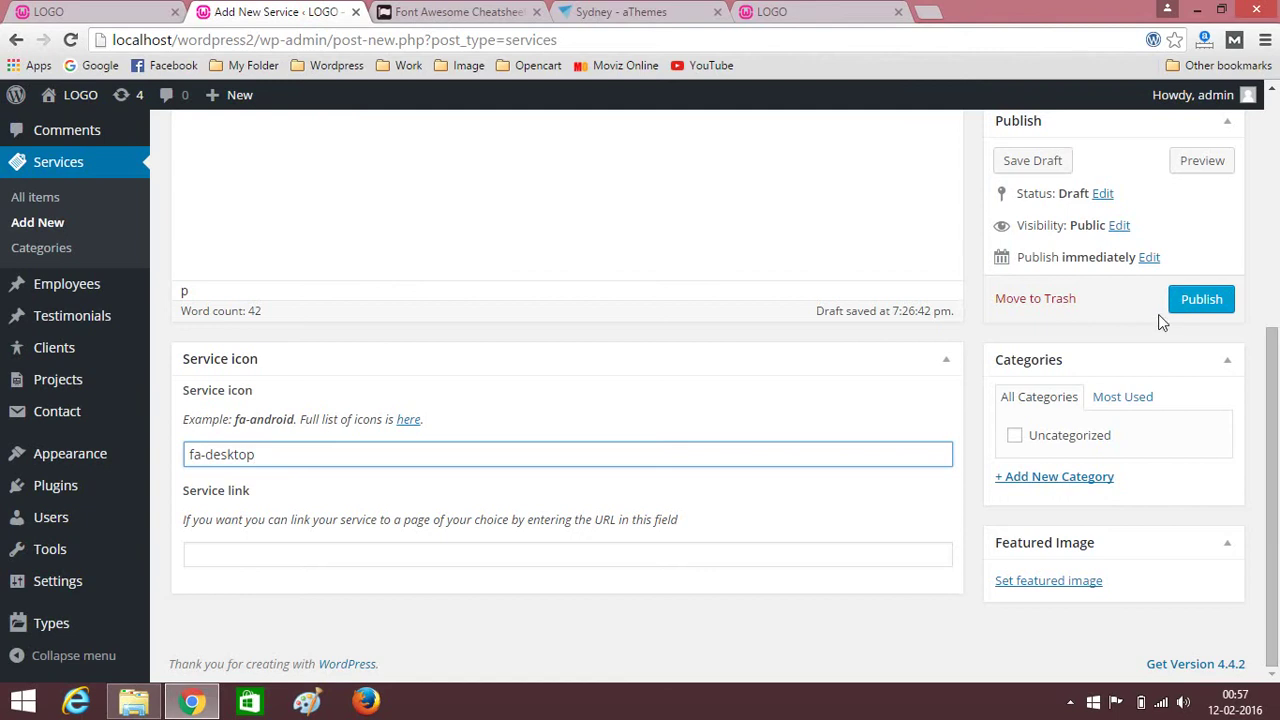
click(1196, 304)
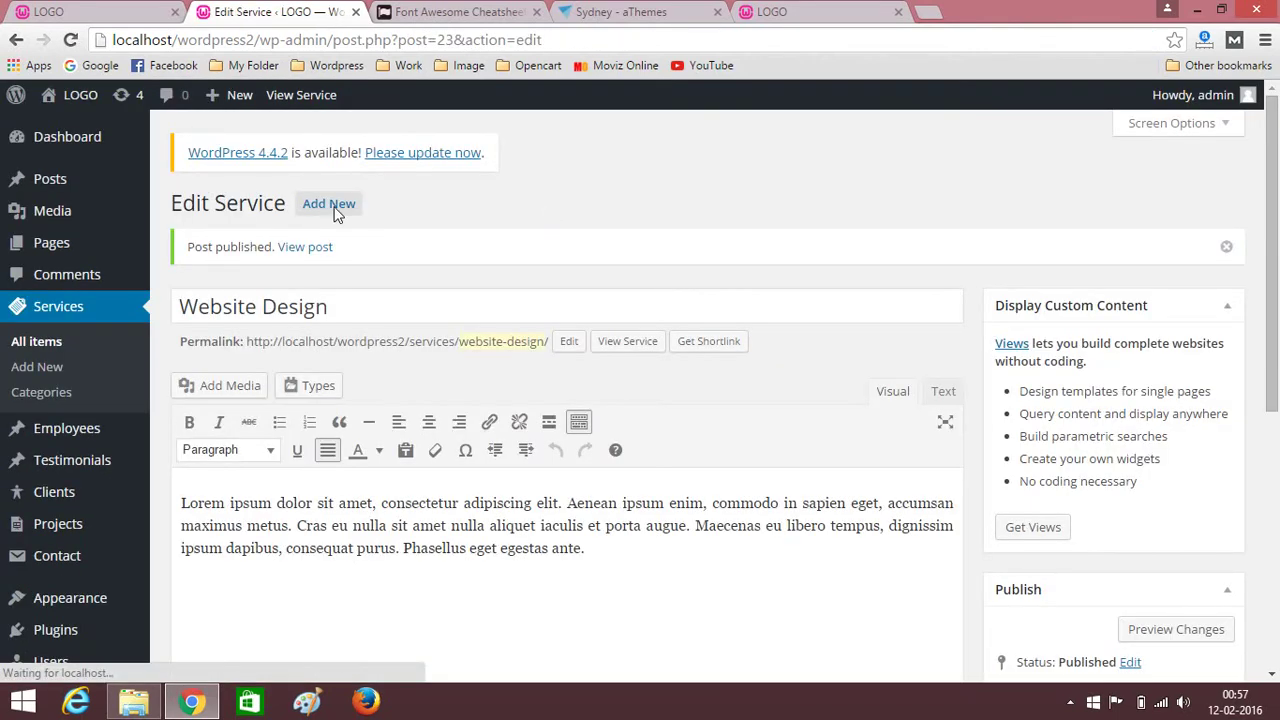
click(330, 204)
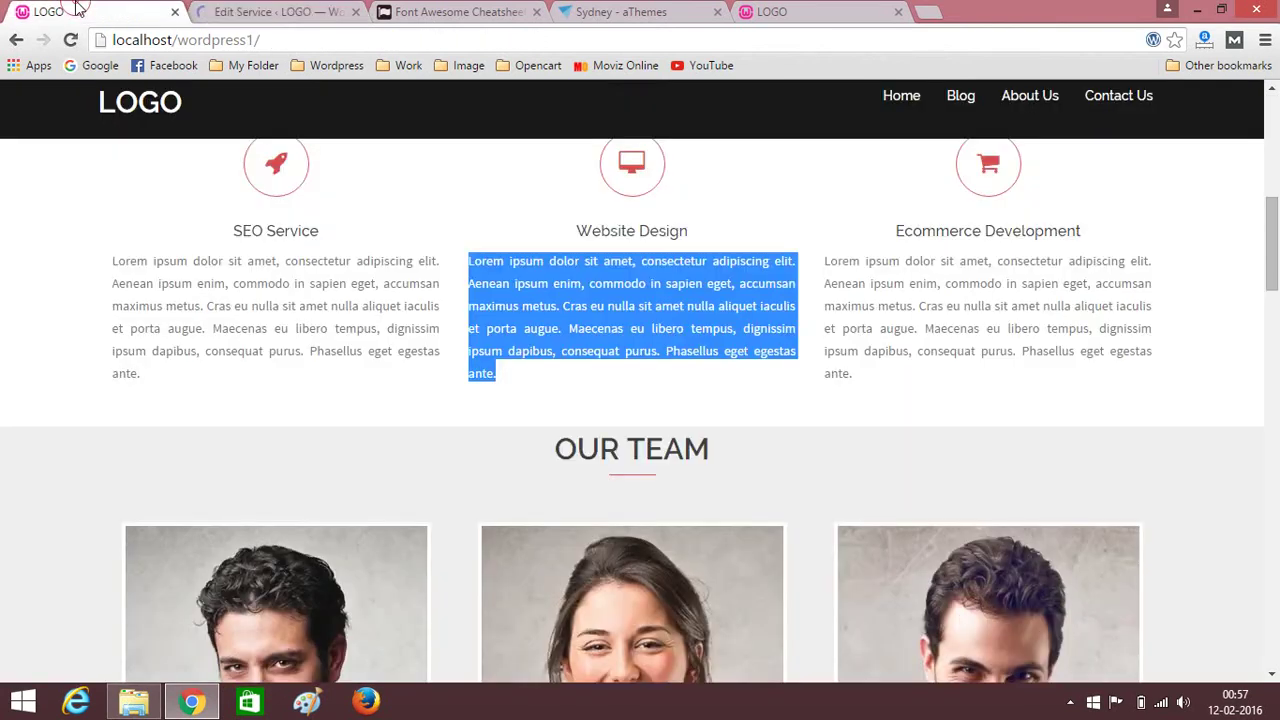
Title the new service 'Ecommerce Development', copied from the live site's heading.
click(60, 12)
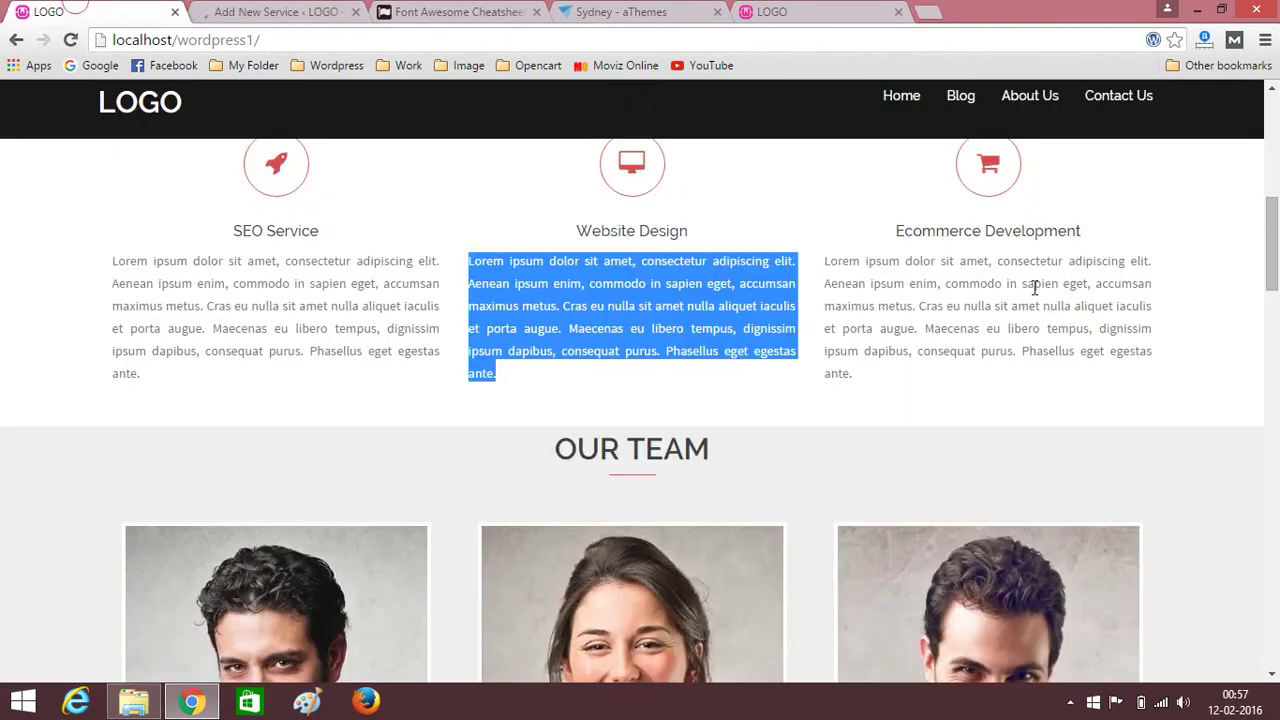
drag(900, 232, 1097, 243)
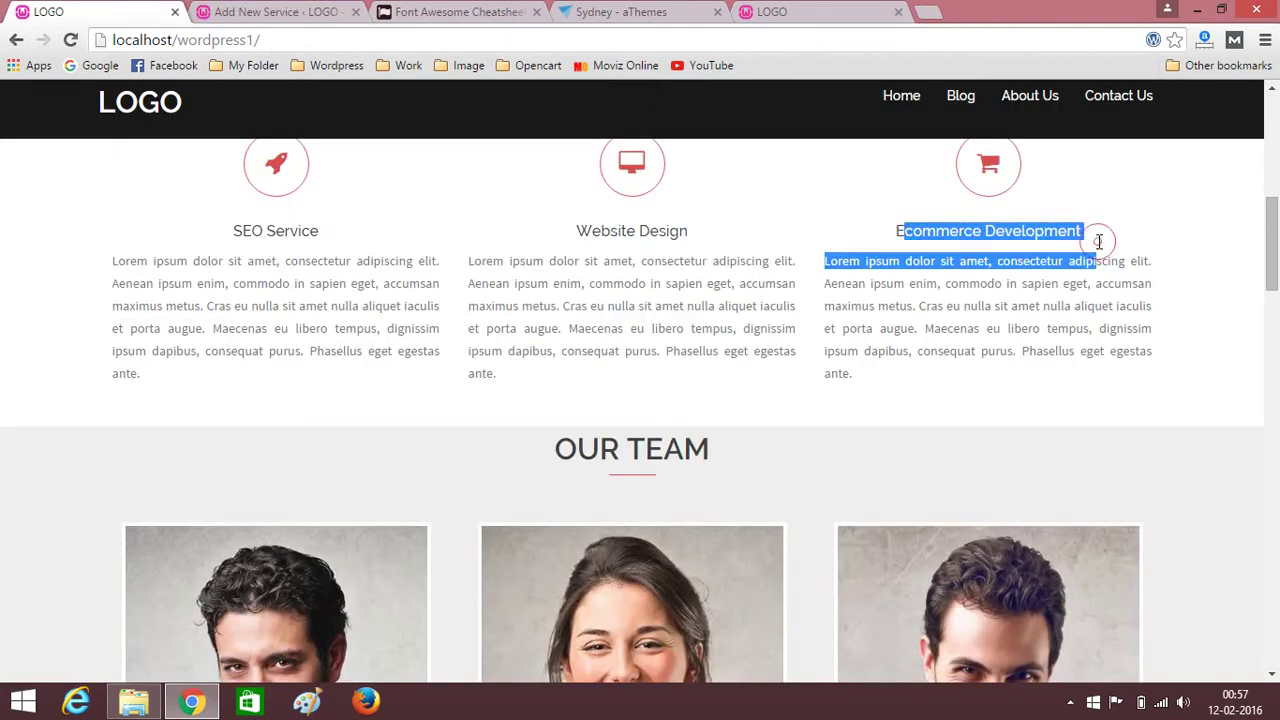
click(1097, 243)
drag(900, 232, 1131, 233)
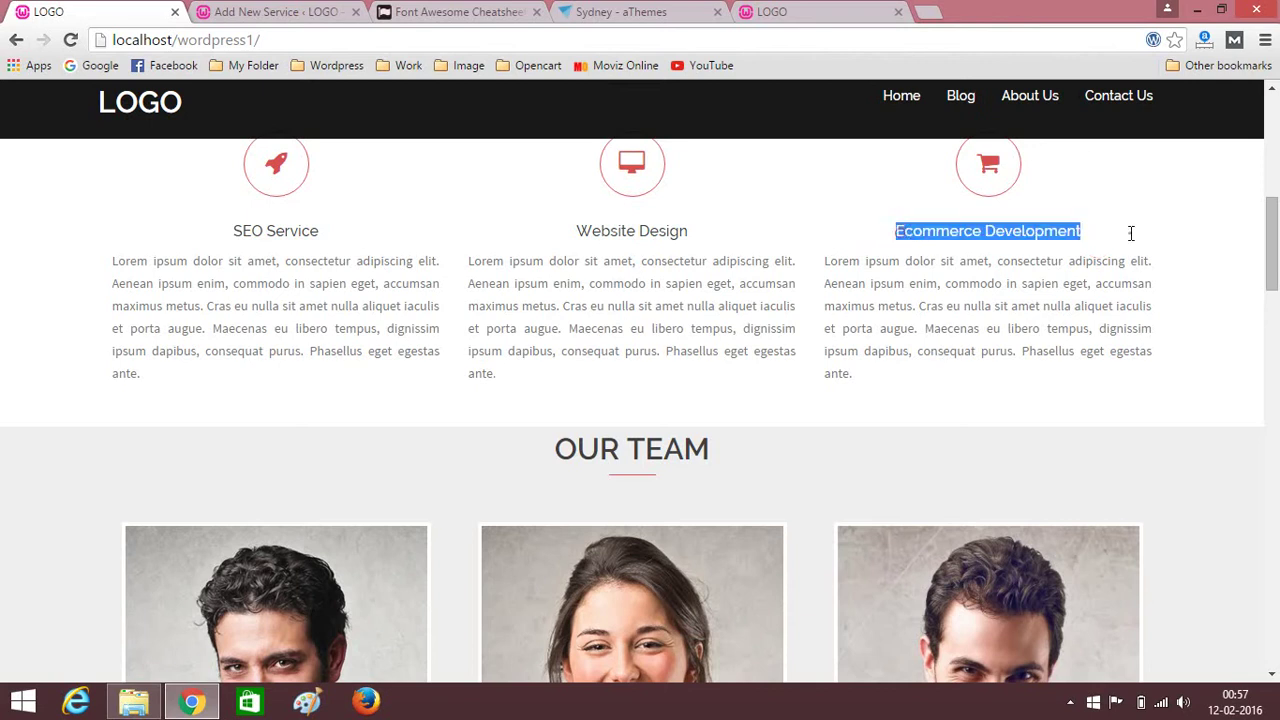
click(280, 12)
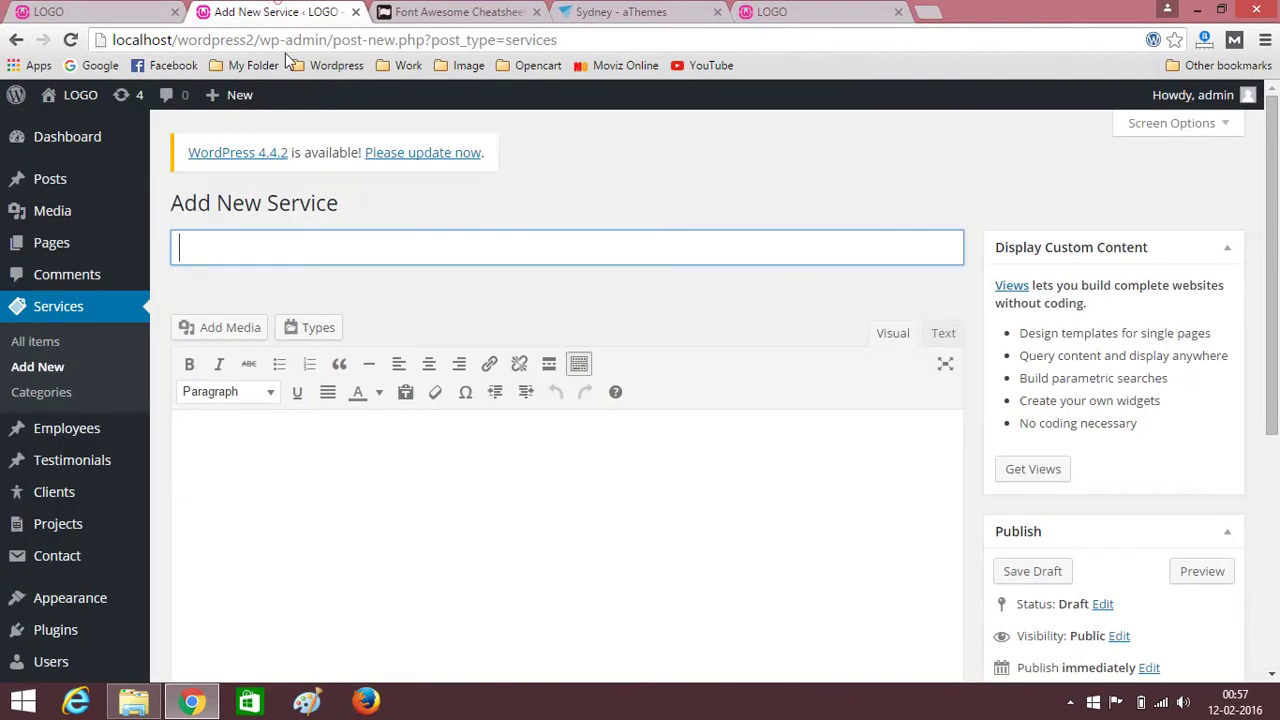
key(ctrl+v)
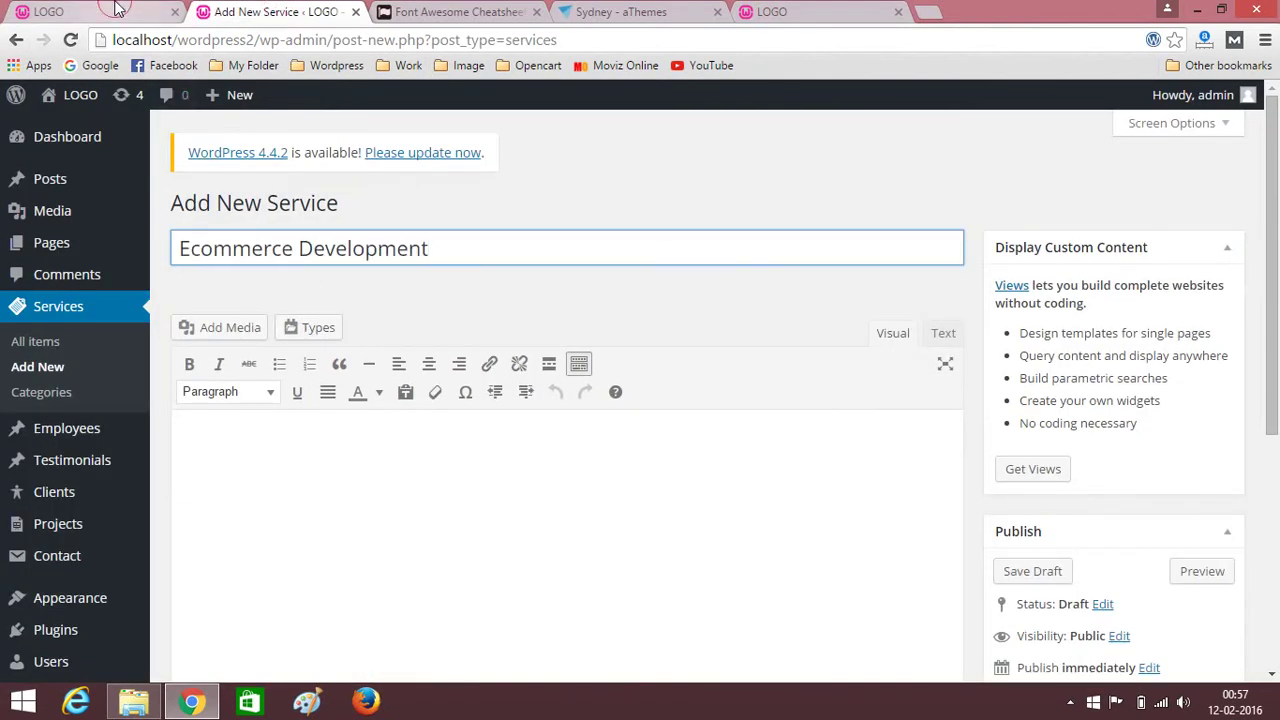
Paste the site's Lorem ipsum paragraph as the description and justify it.
click(110, 12)
drag(826, 260, 851, 371)
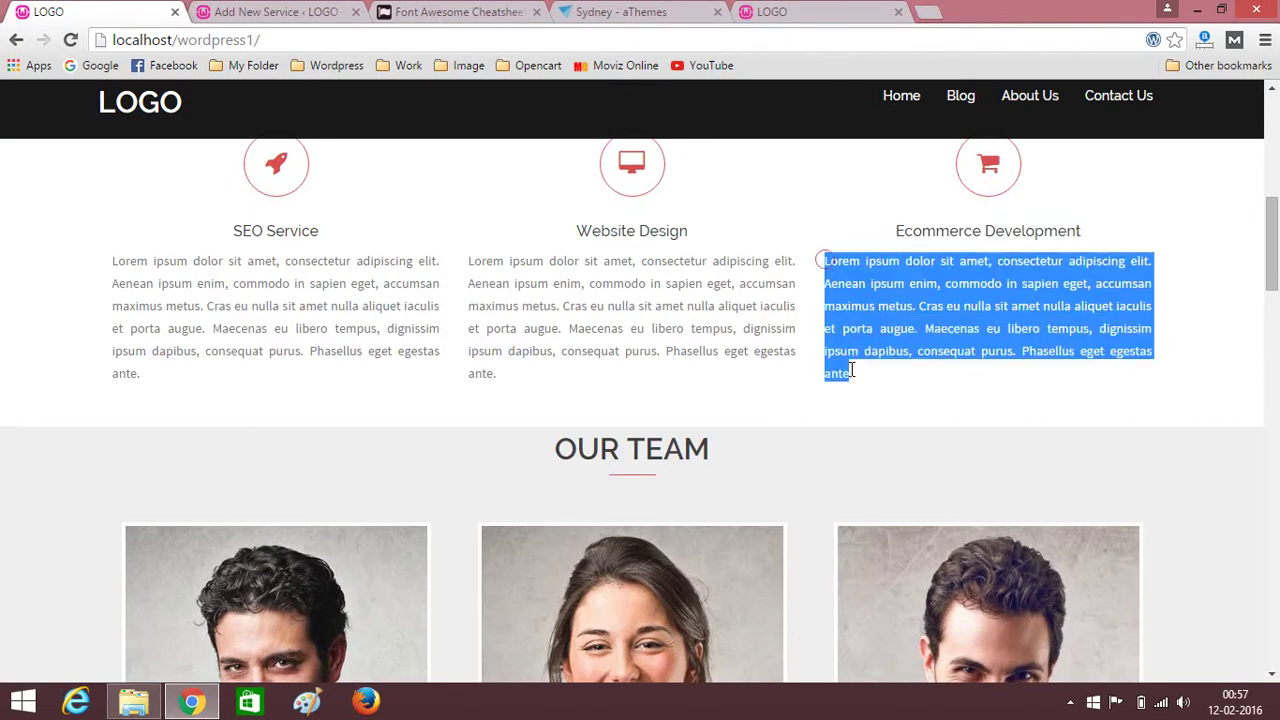
click(262, 12)
click(346, 515)
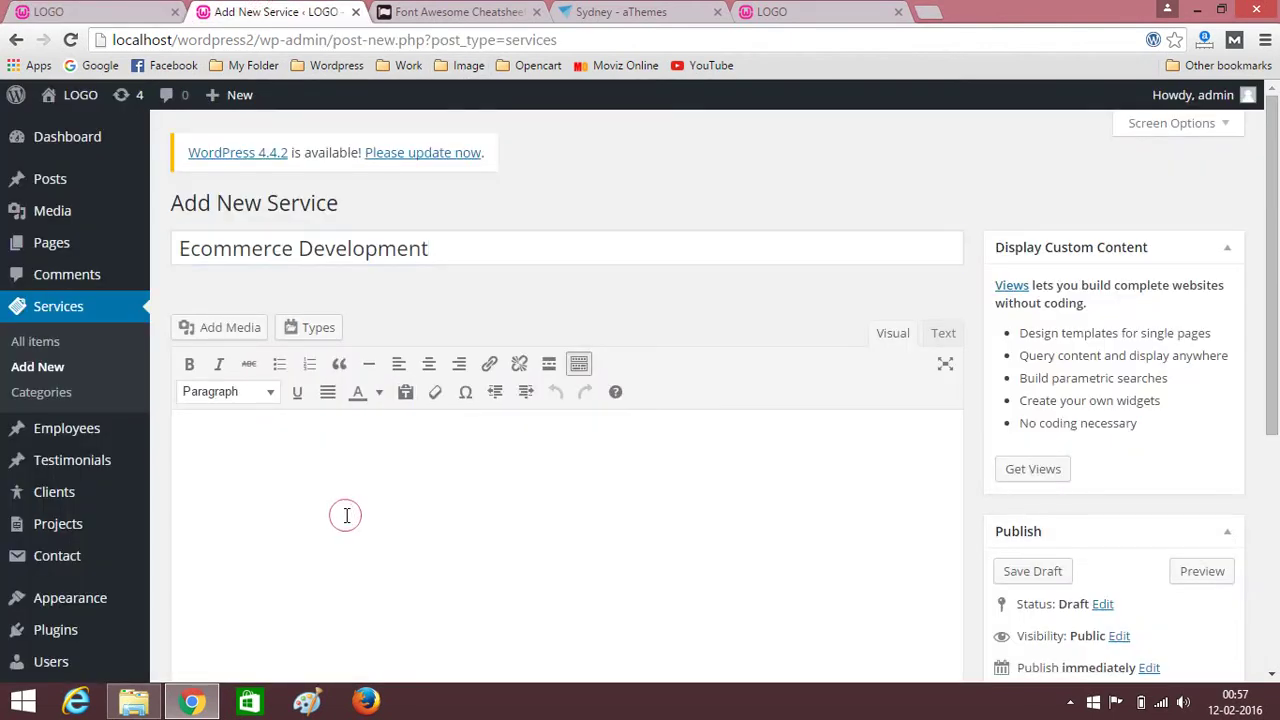
key(ctrl+v)
key(ctrl+a)
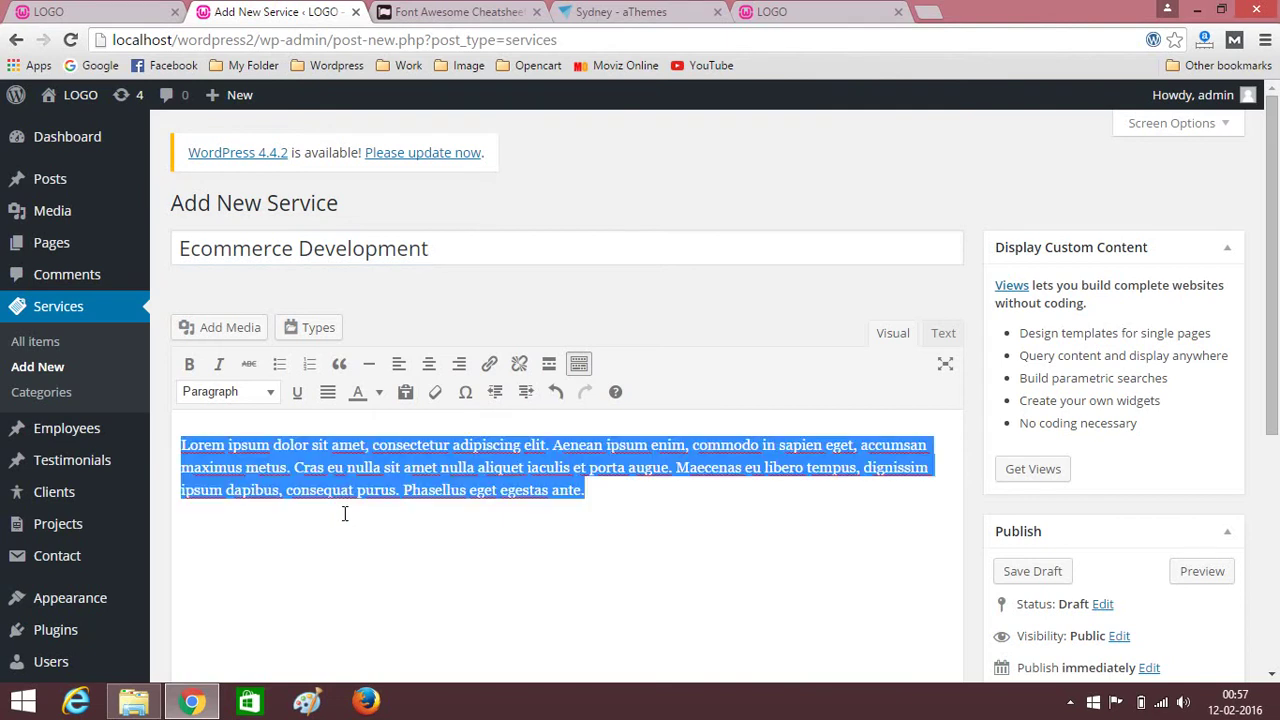
click(327, 392)
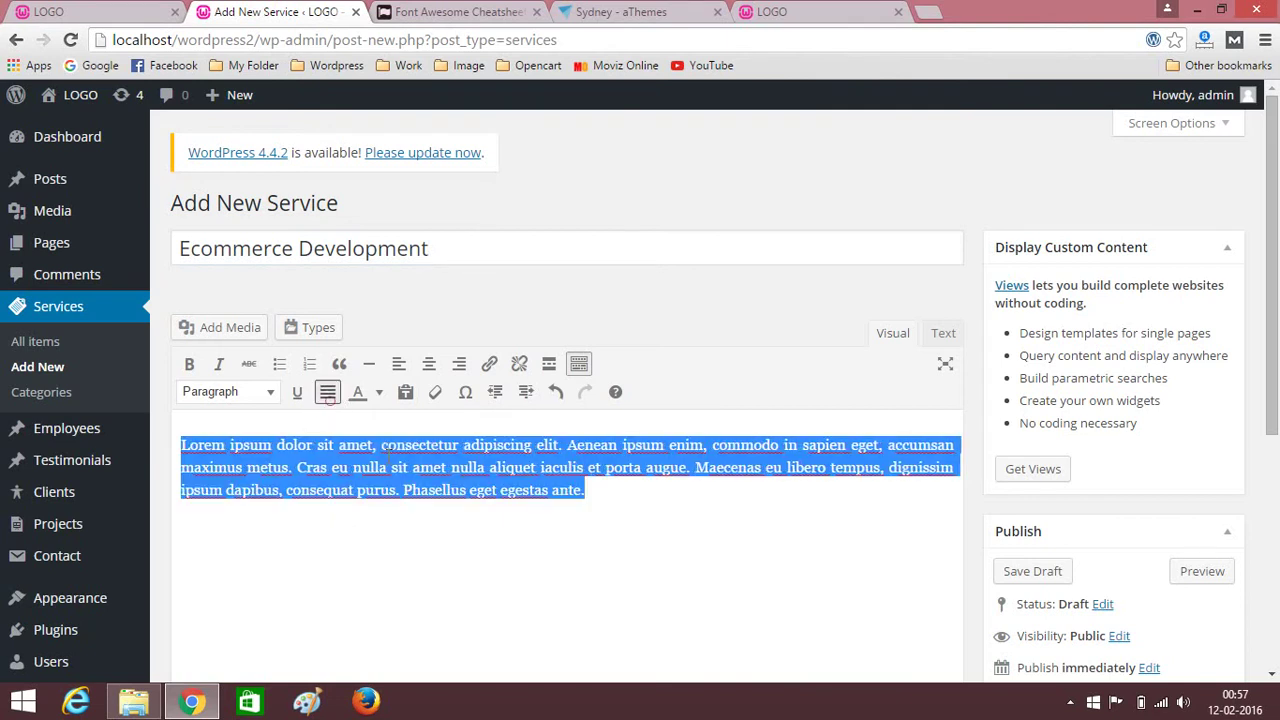
click(671, 567)
scroll(778, 525, down, 3)
scroll(778, 525, down, 2)
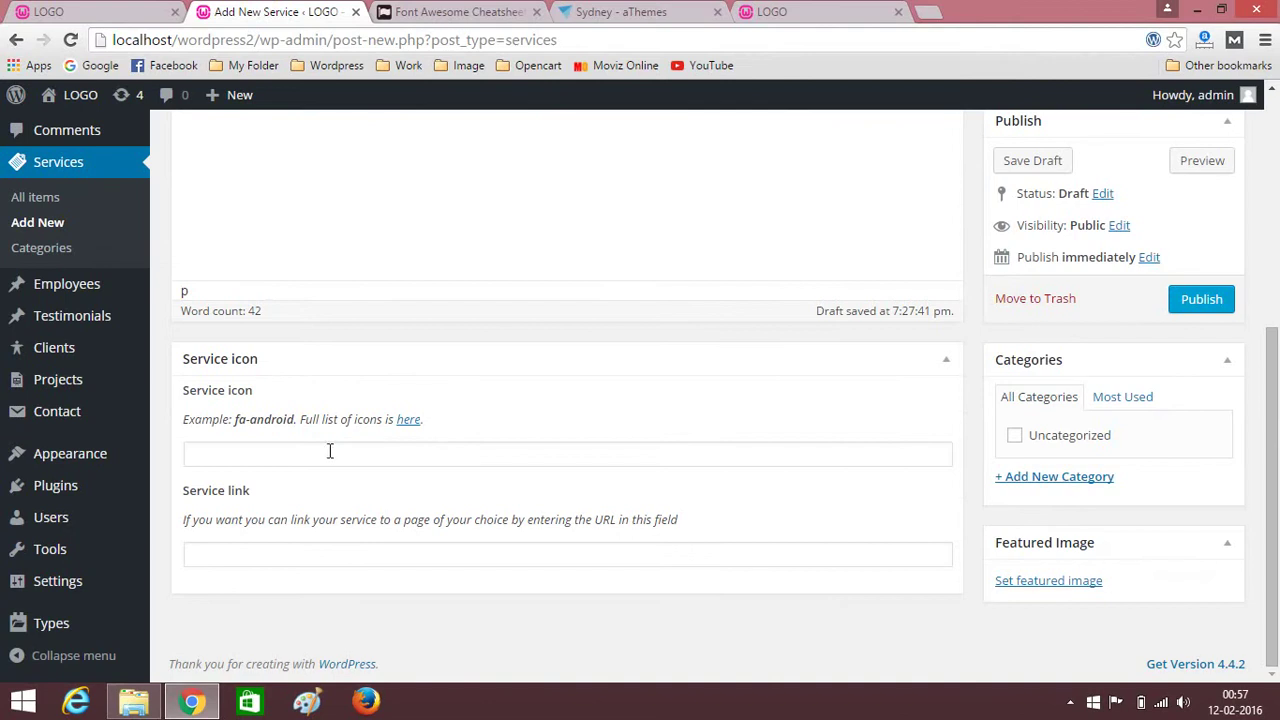
Select fa-shopping-cart on the Font Awesome cheatsheet, then return to the Ecommerce Development editor.
click(455, 11)
scroll(393, 437, down, 8)
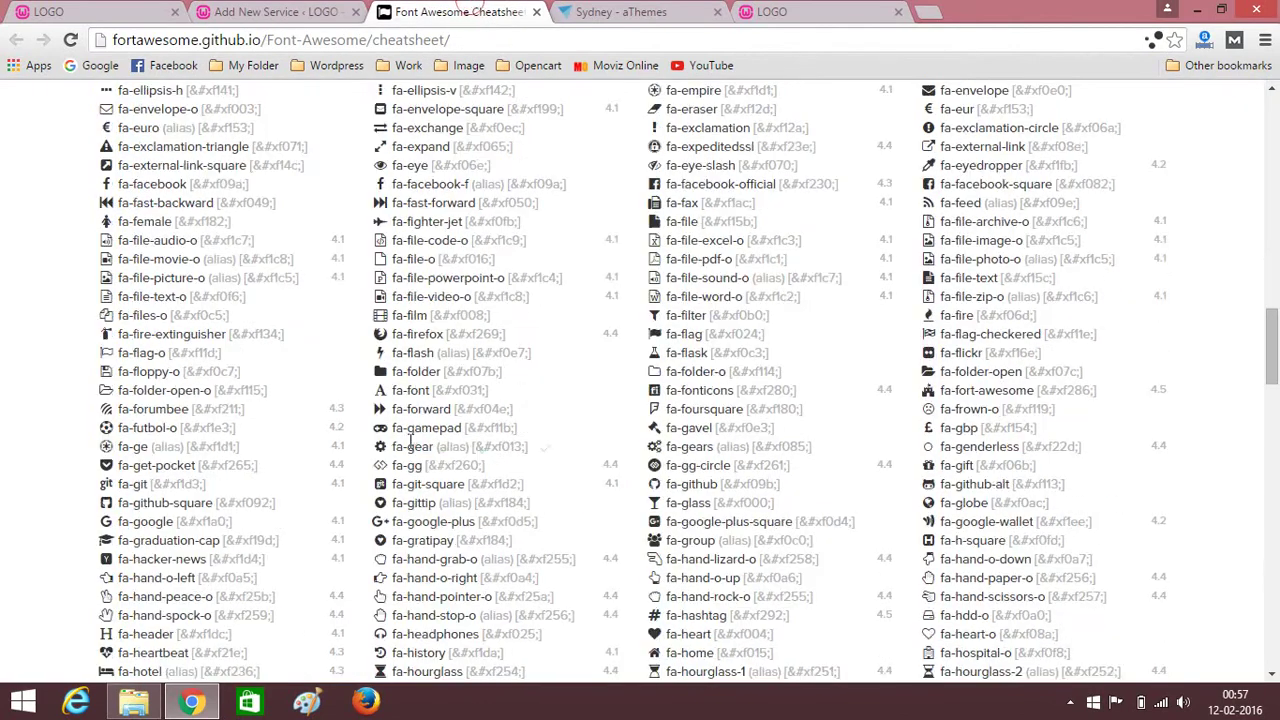
scroll(390, 437, down, 2)
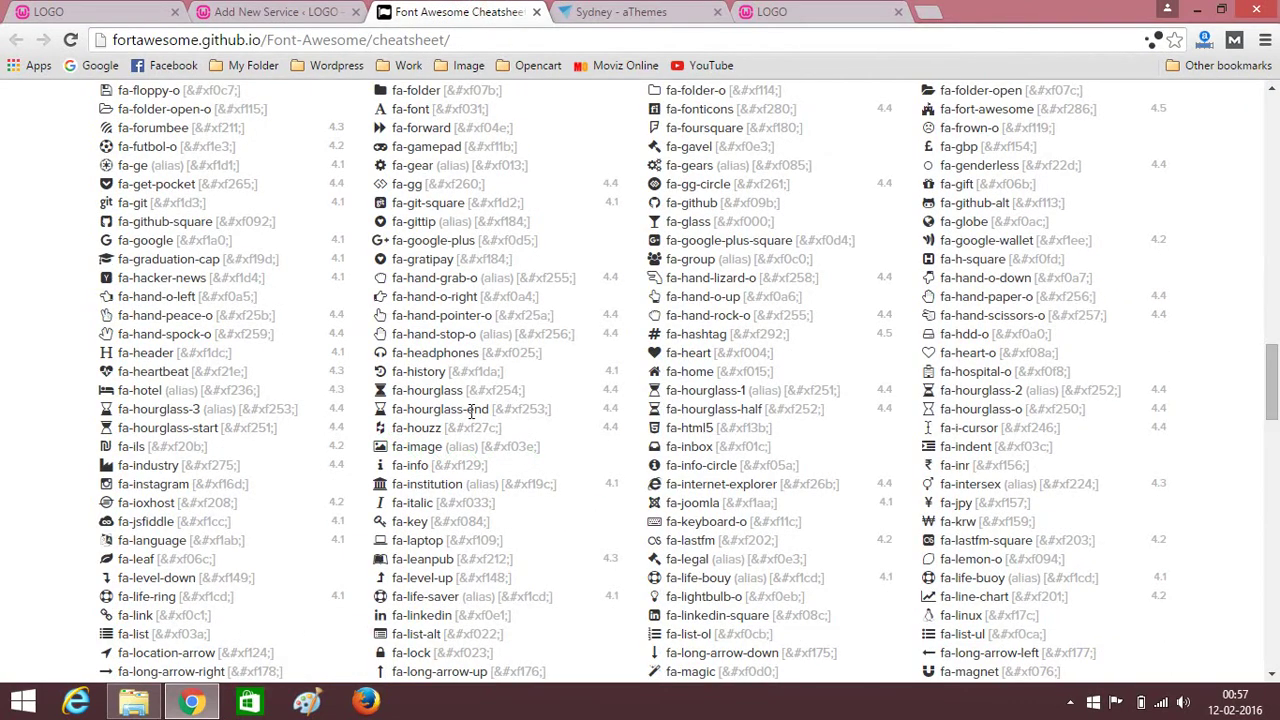
scroll(468, 410, down, 18)
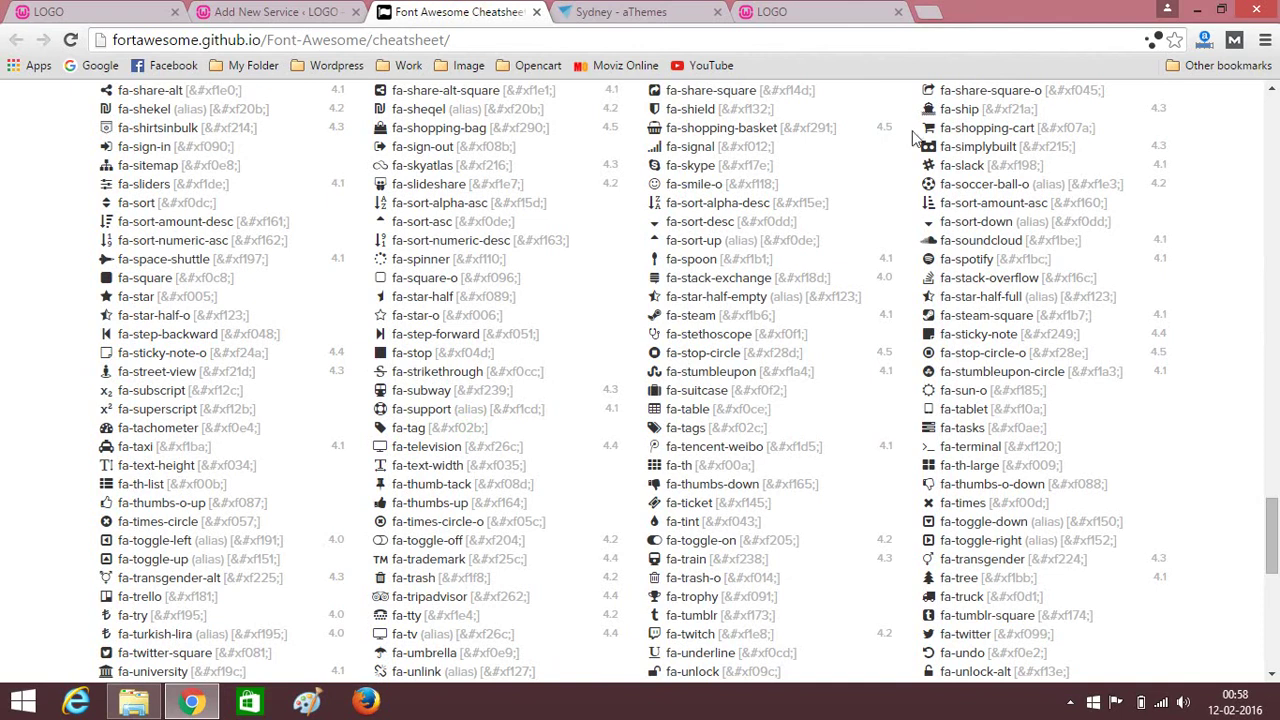
drag(941, 127, 1036, 128)
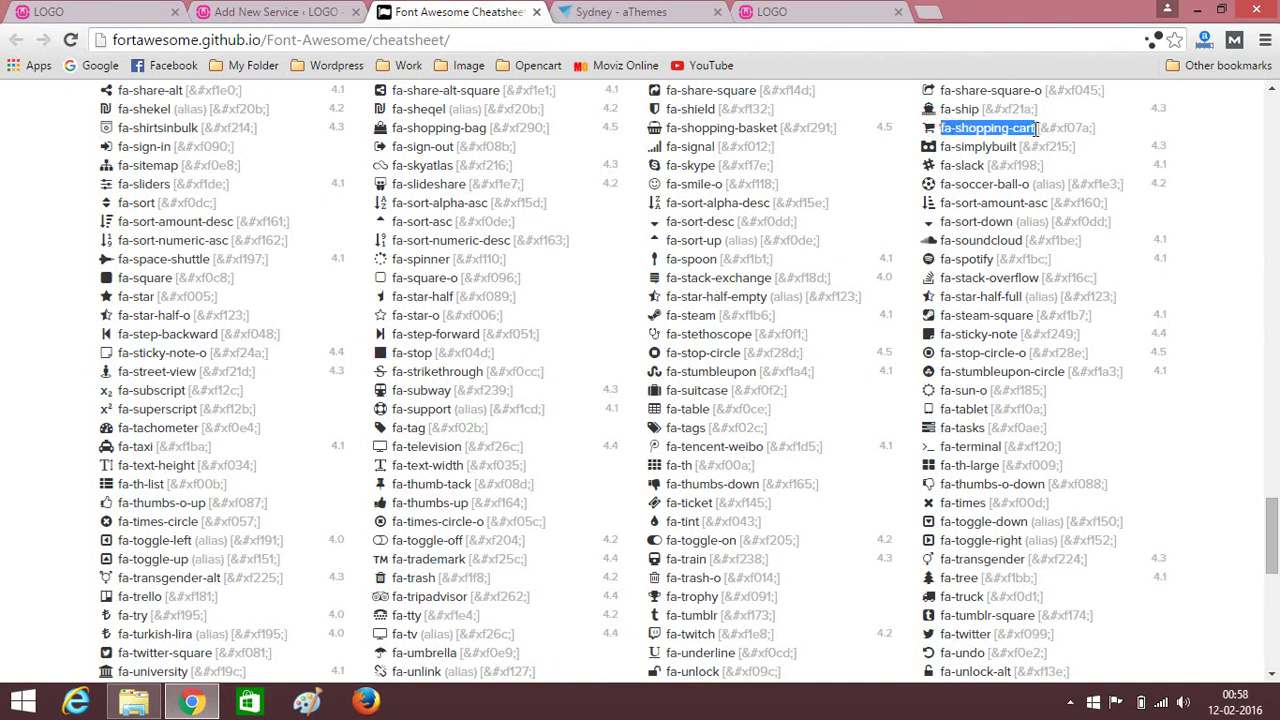
click(290, 11)
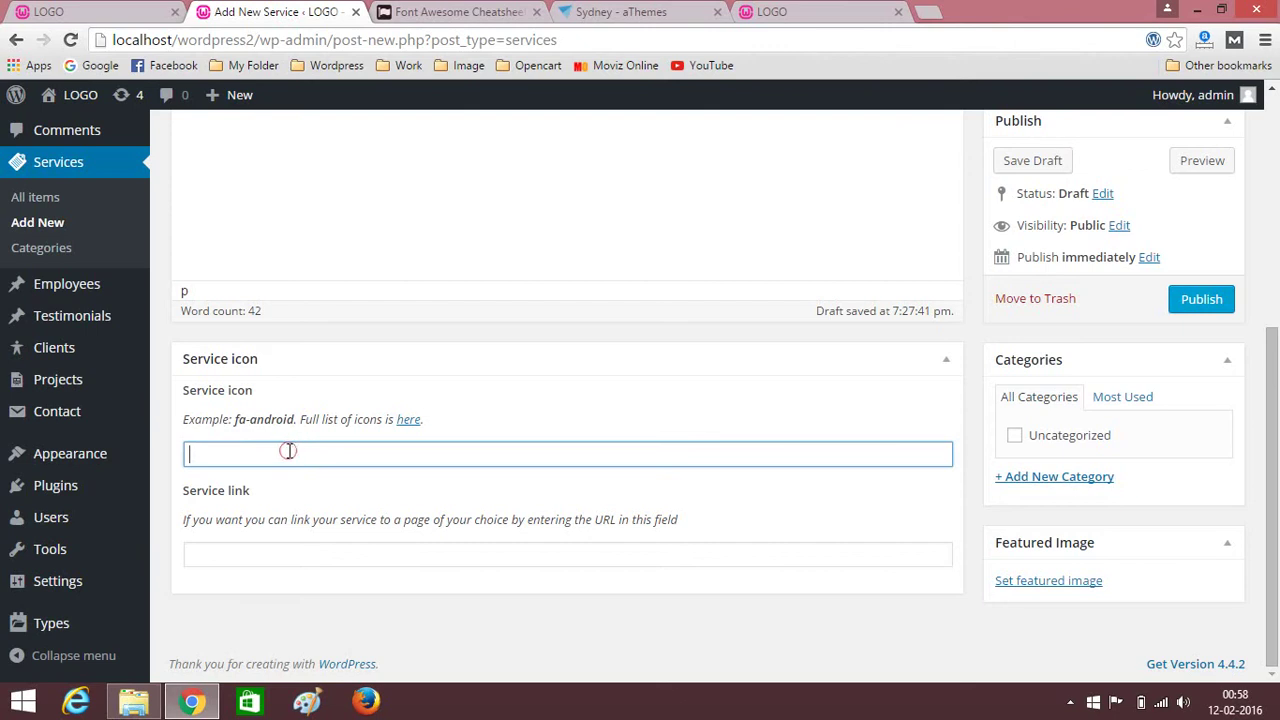
Paste fa-shopping-cart as the icon, publish Ecommerce Development, and view all services.
key(ctrl+v)
click(1205, 300)
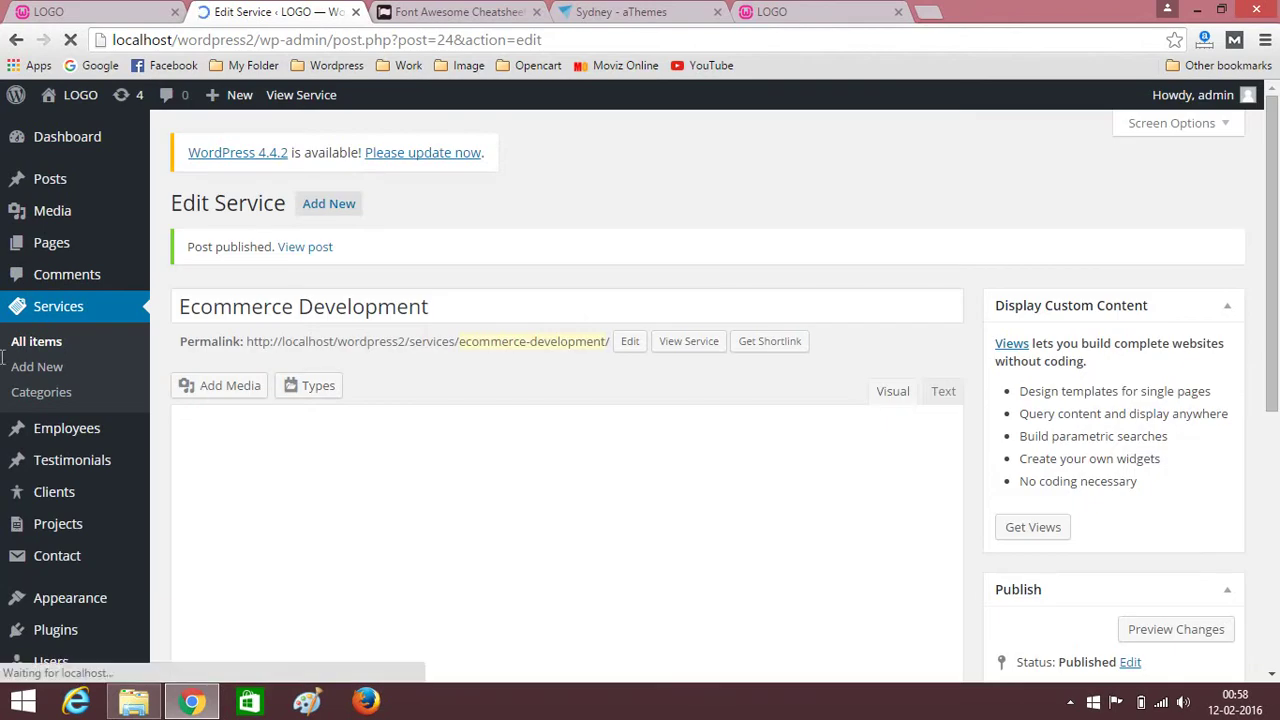
click(44, 314)
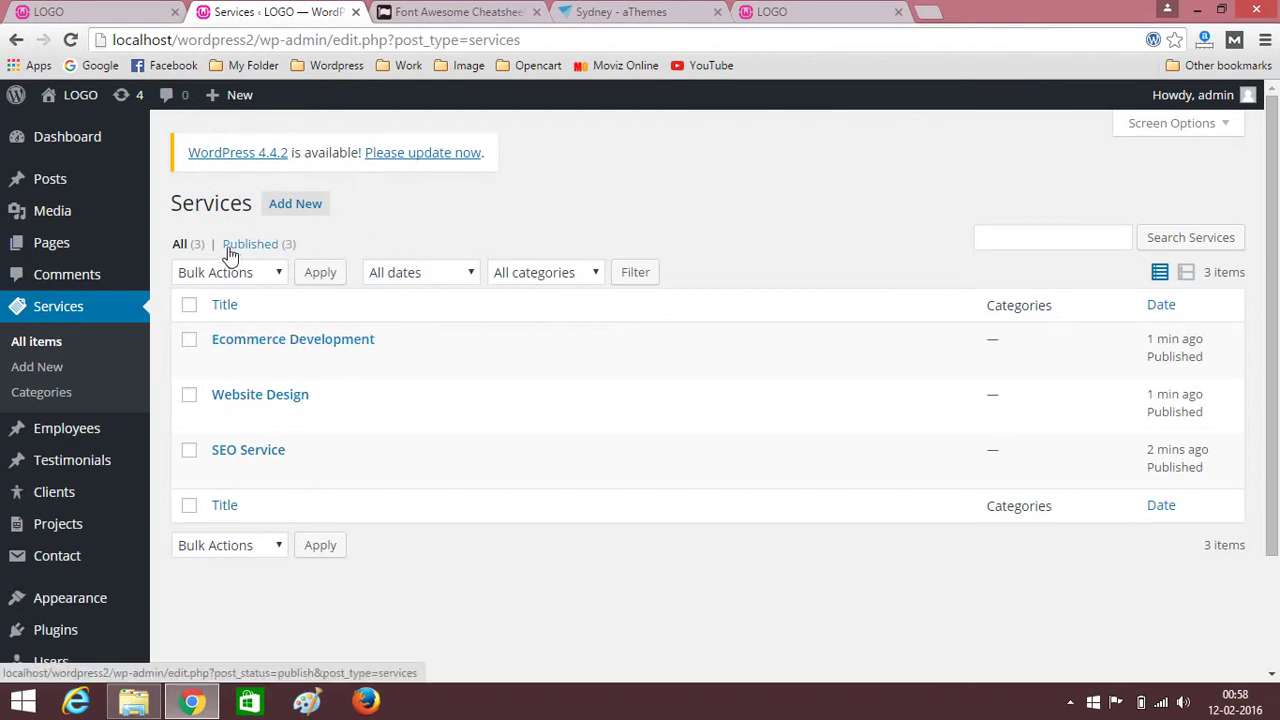
Open the Home - Front Page for editing from the Pages list.
mouse_move(116, 214)
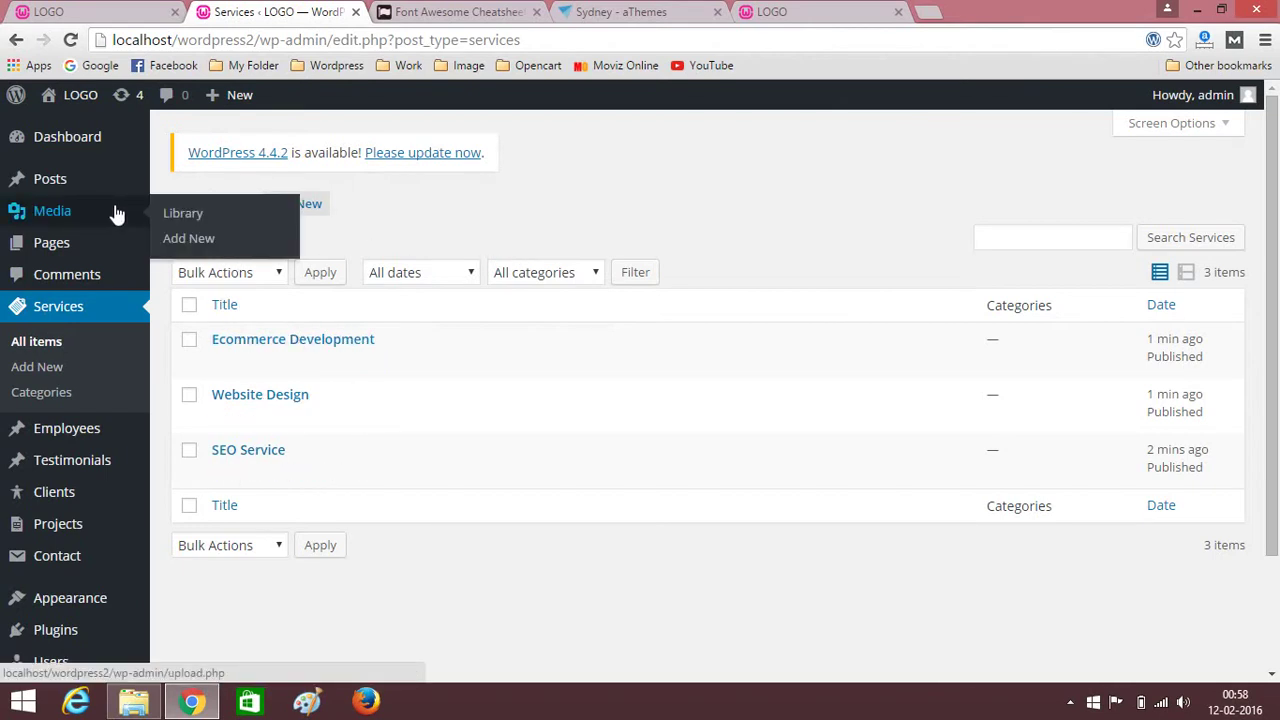
click(65, 247)
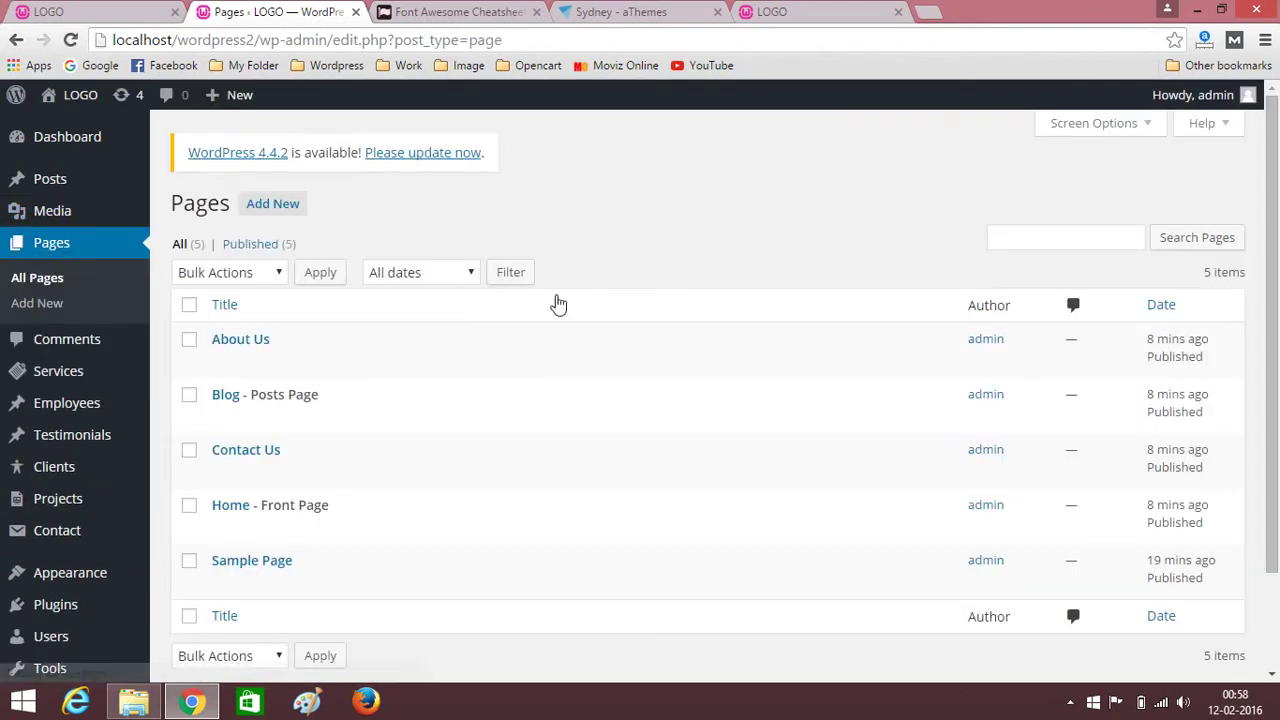
click(222, 508)
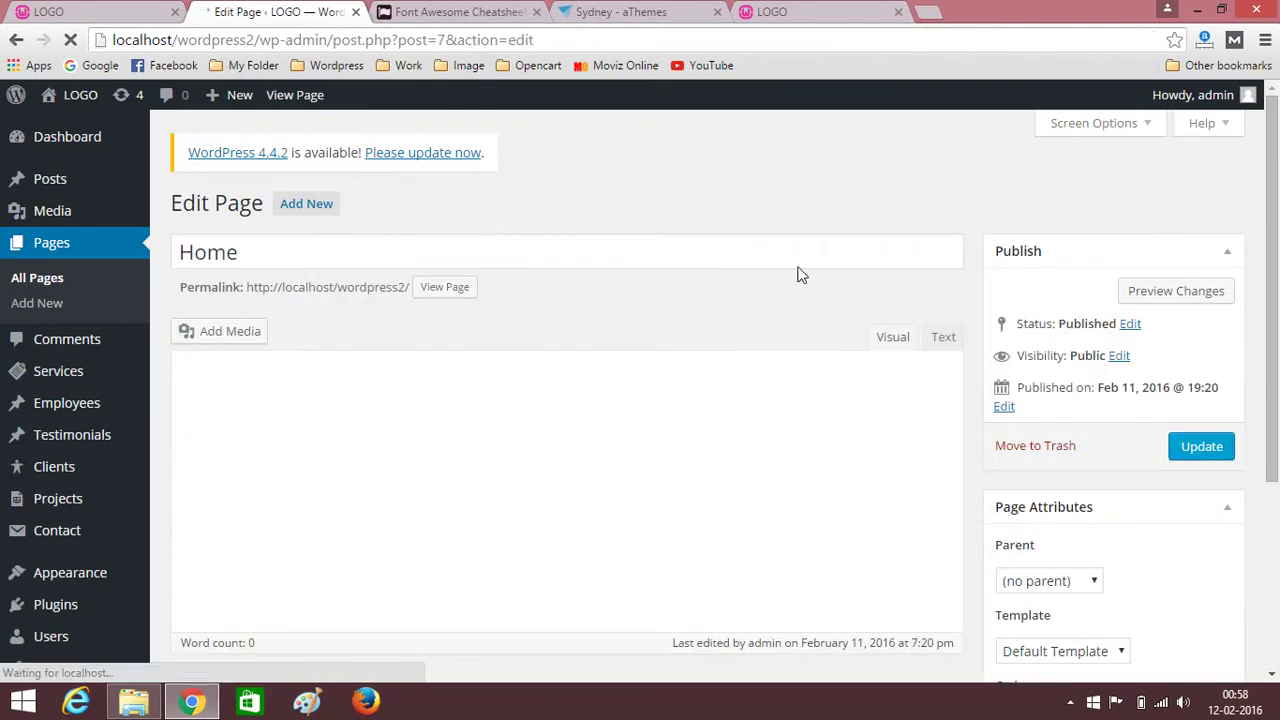
scroll(455, 353, down, 3)
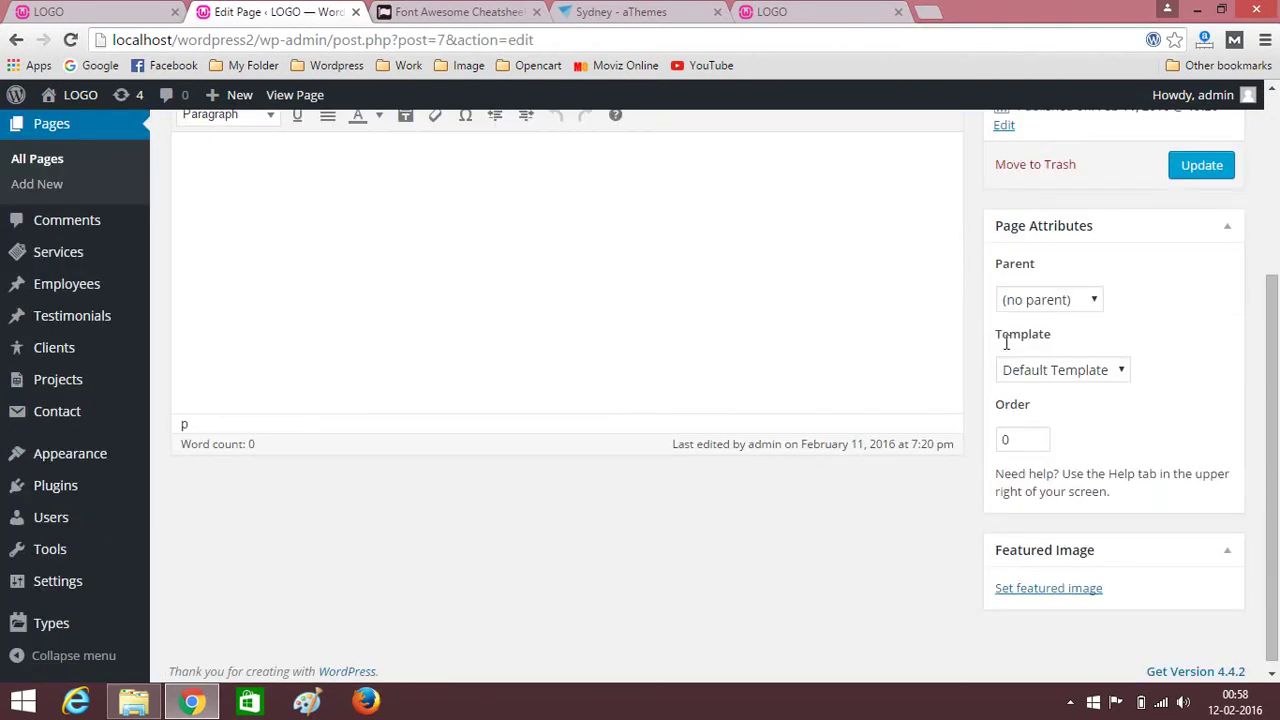
Set the Home page template to Front Page.
click(1120, 376)
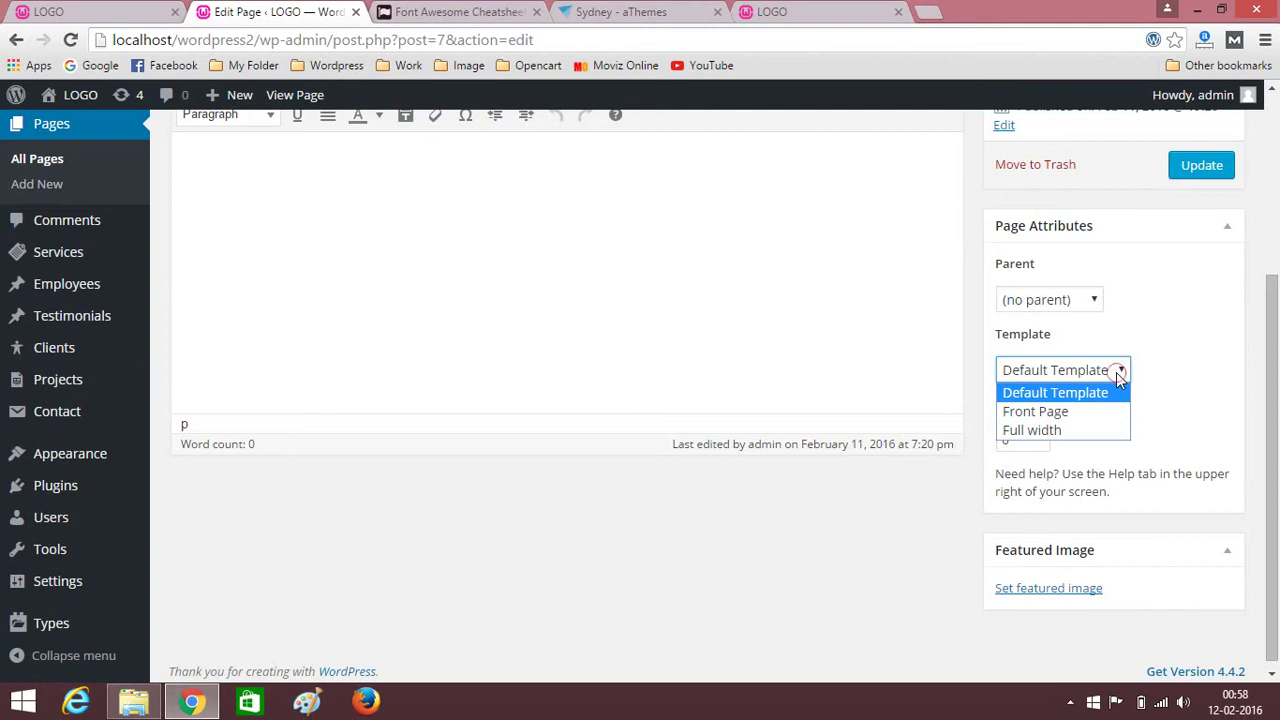
click(1036, 412)
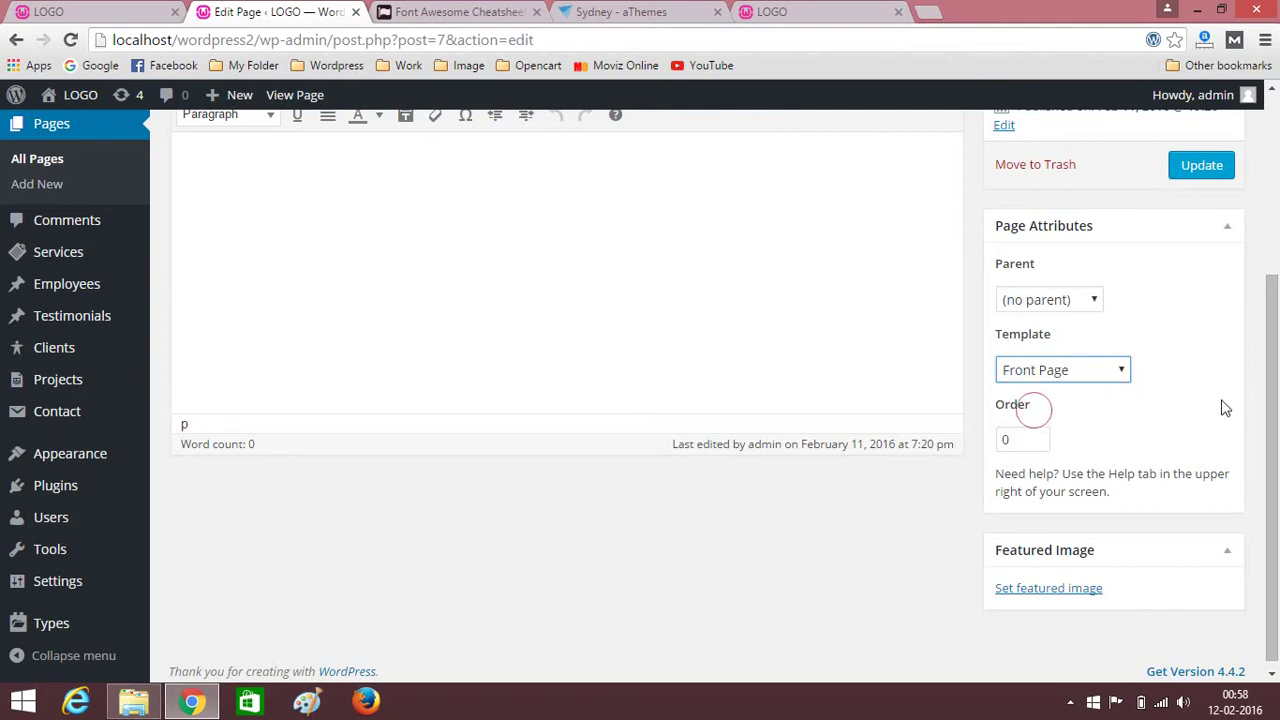
scroll(1034, 408, up, 2)
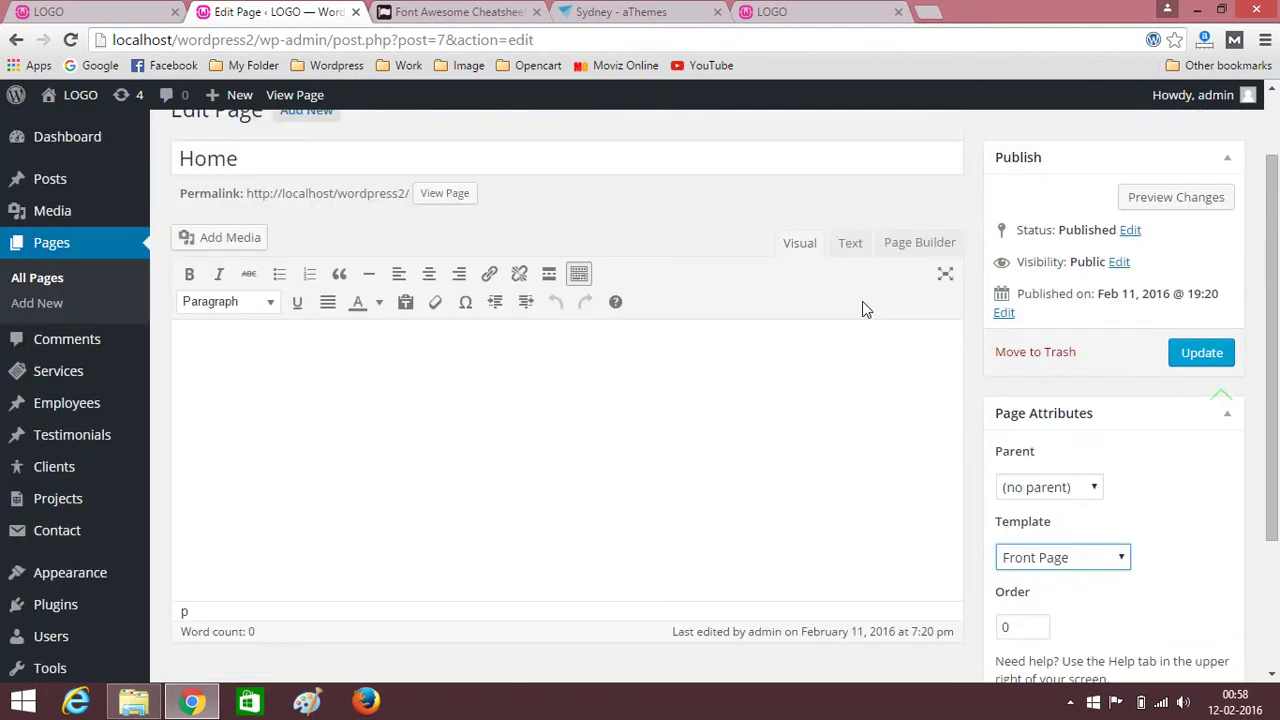
Add a Sydney FP: Services Type A widget in the page builder.
click(920, 248)
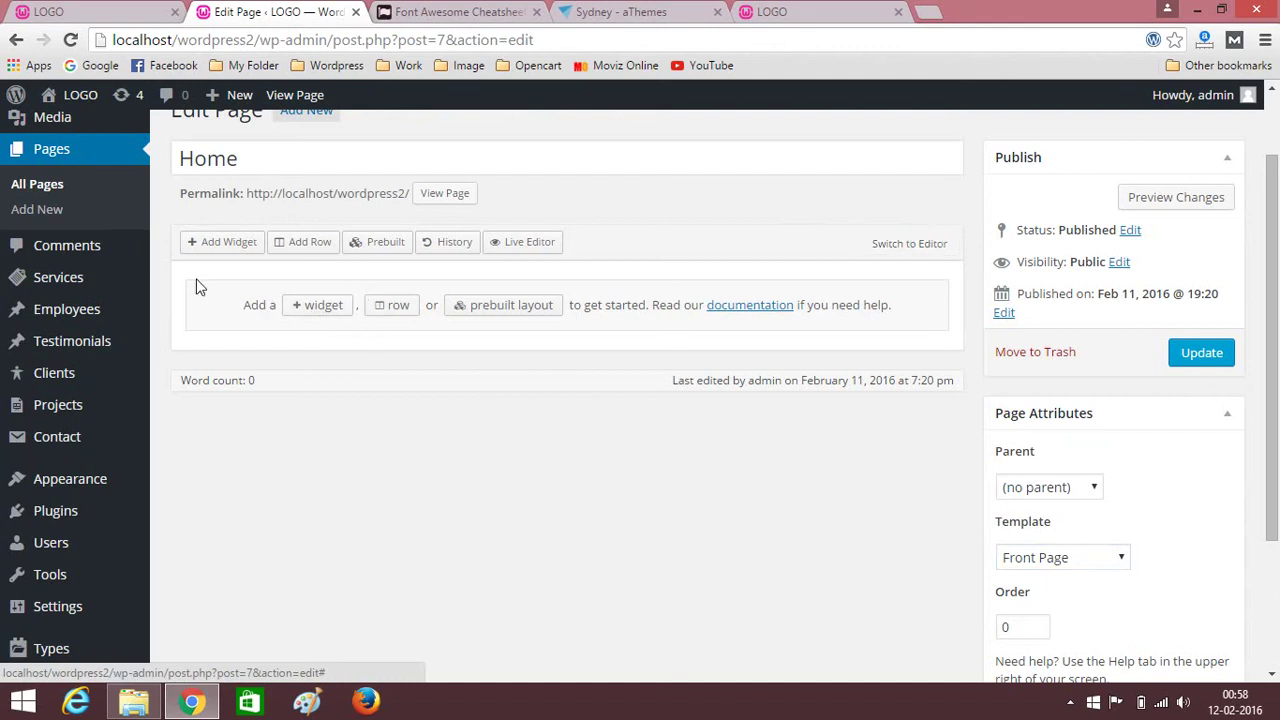
click(215, 242)
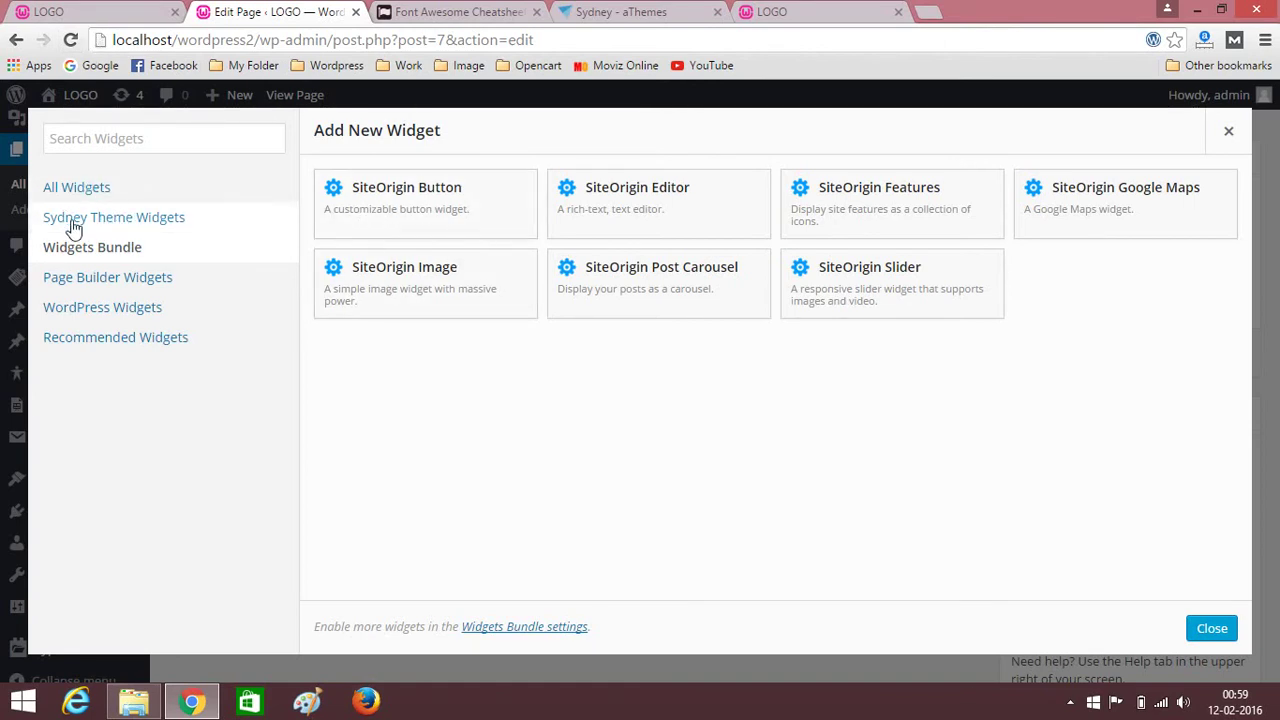
click(138, 220)
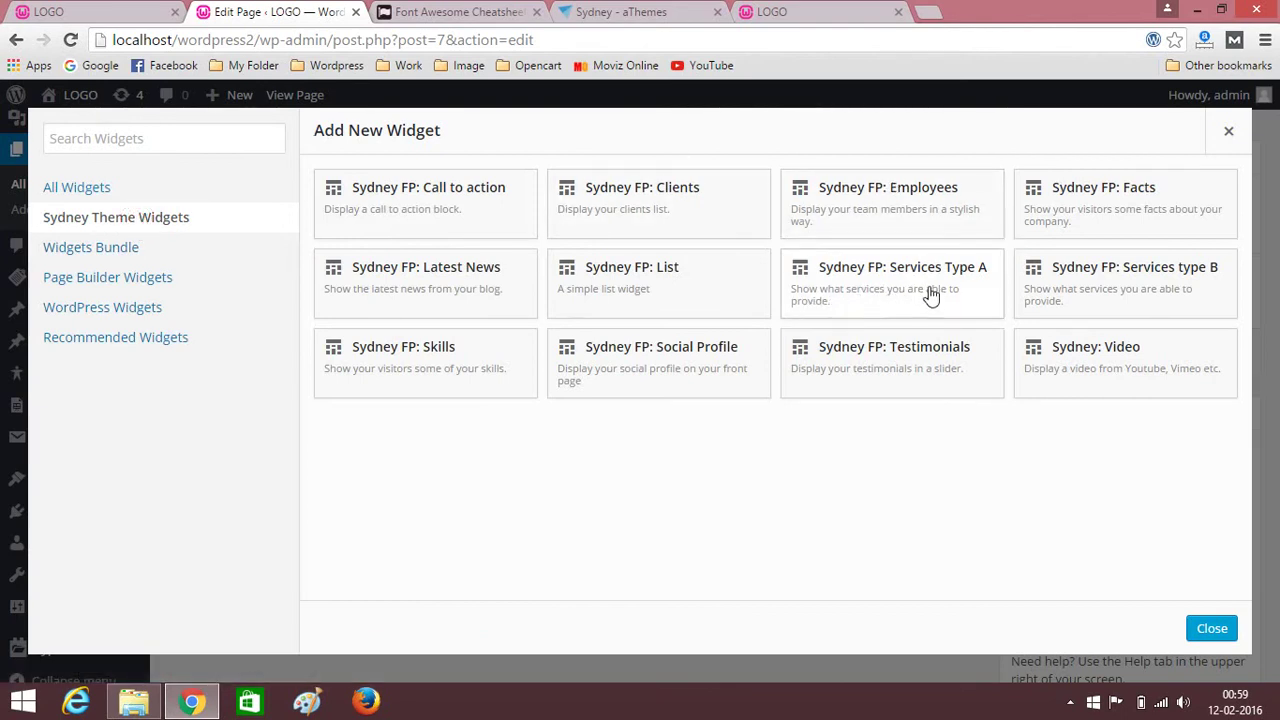
click(938, 292)
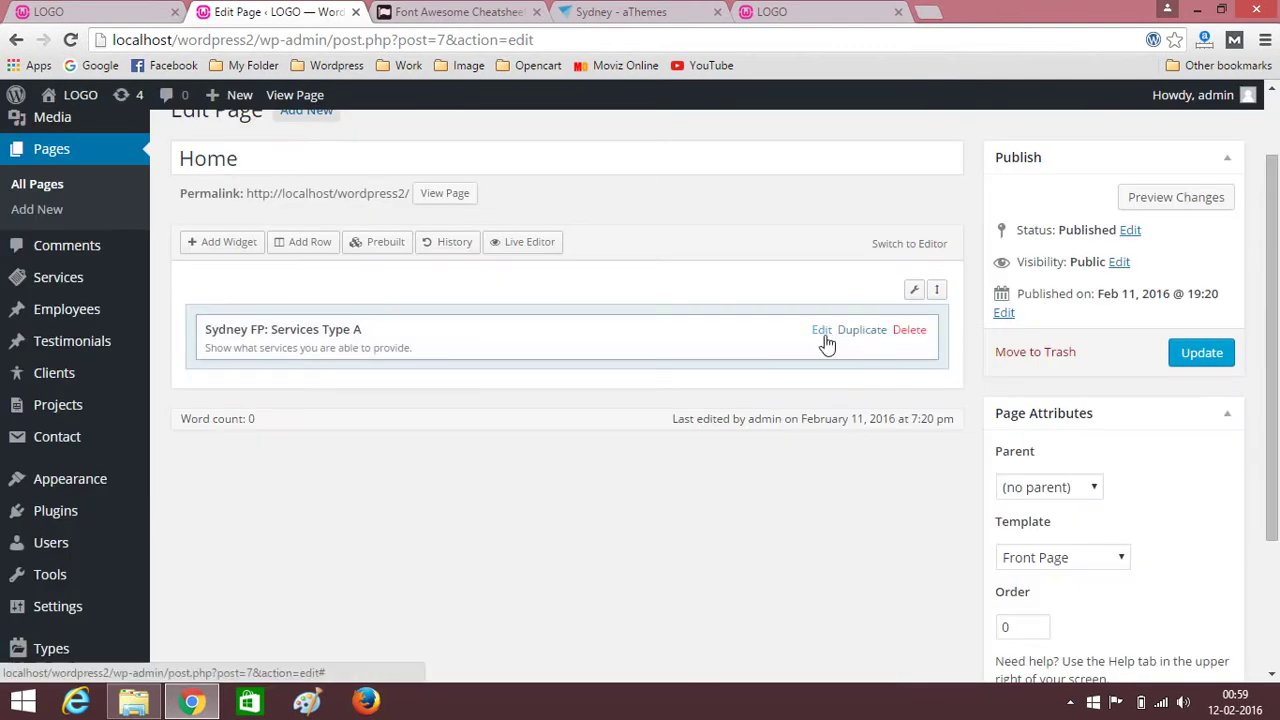
Title the Services Type A widget 'OUR SERVICES', copied from the live site.
click(821, 331)
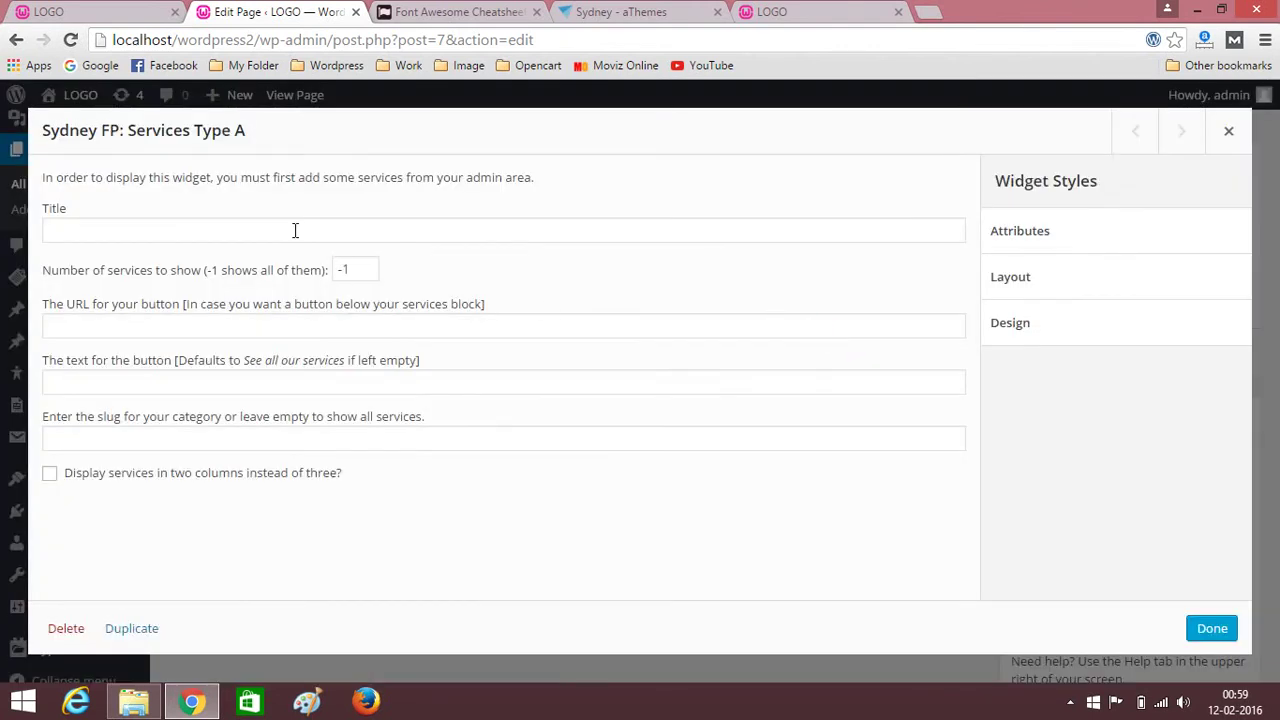
click(251, 230)
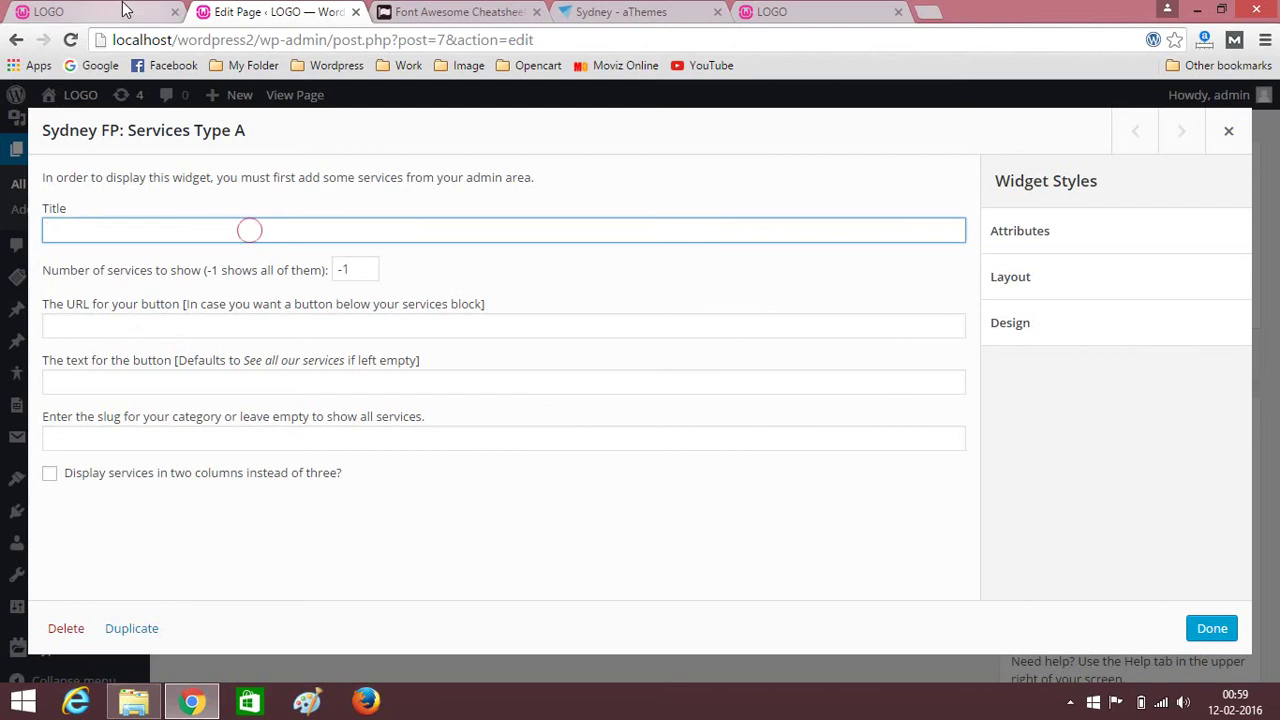
key(ctrl+1)
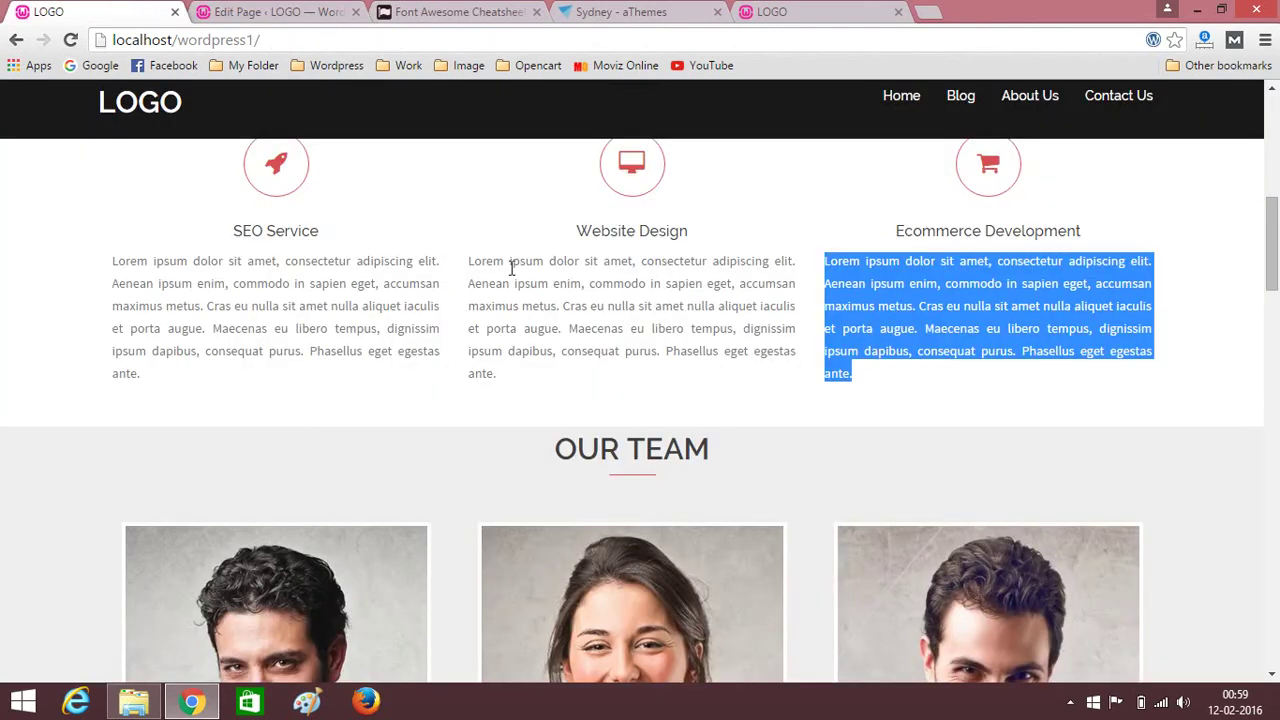
scroll(511, 268, up, 2)
drag(510, 255, 810, 263)
key(ctrl+c)
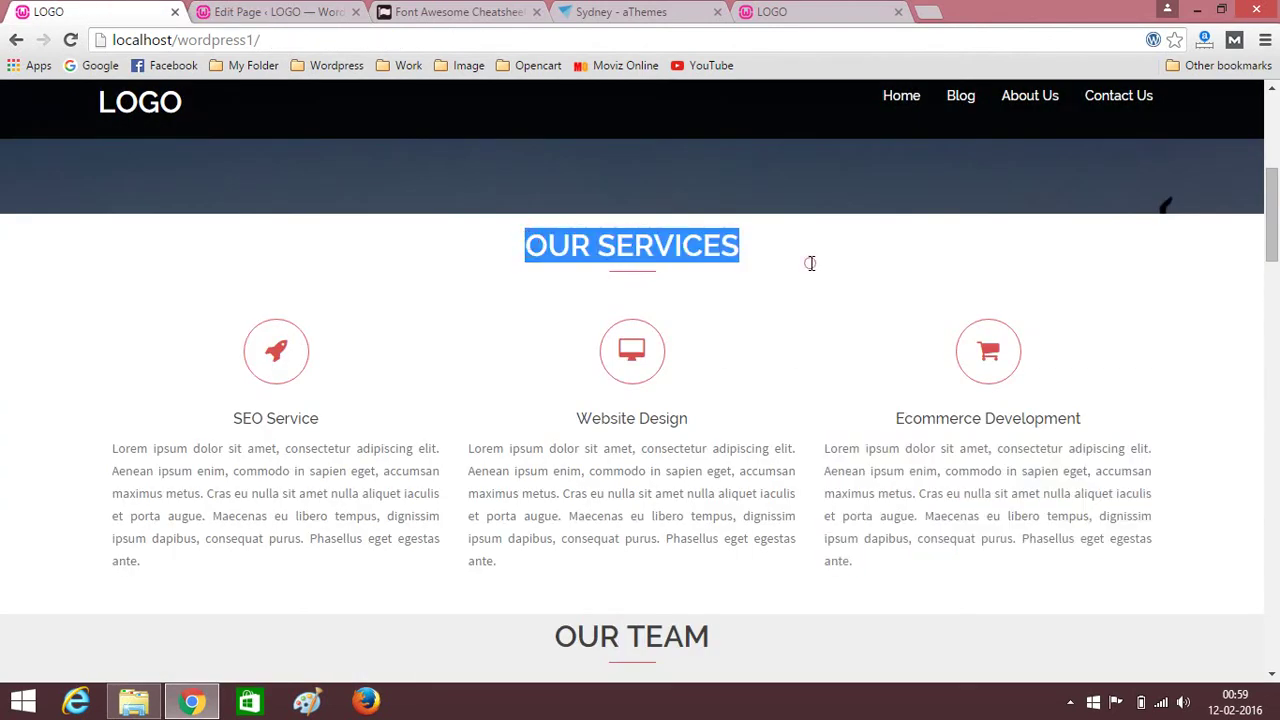
key(ctrl+2)
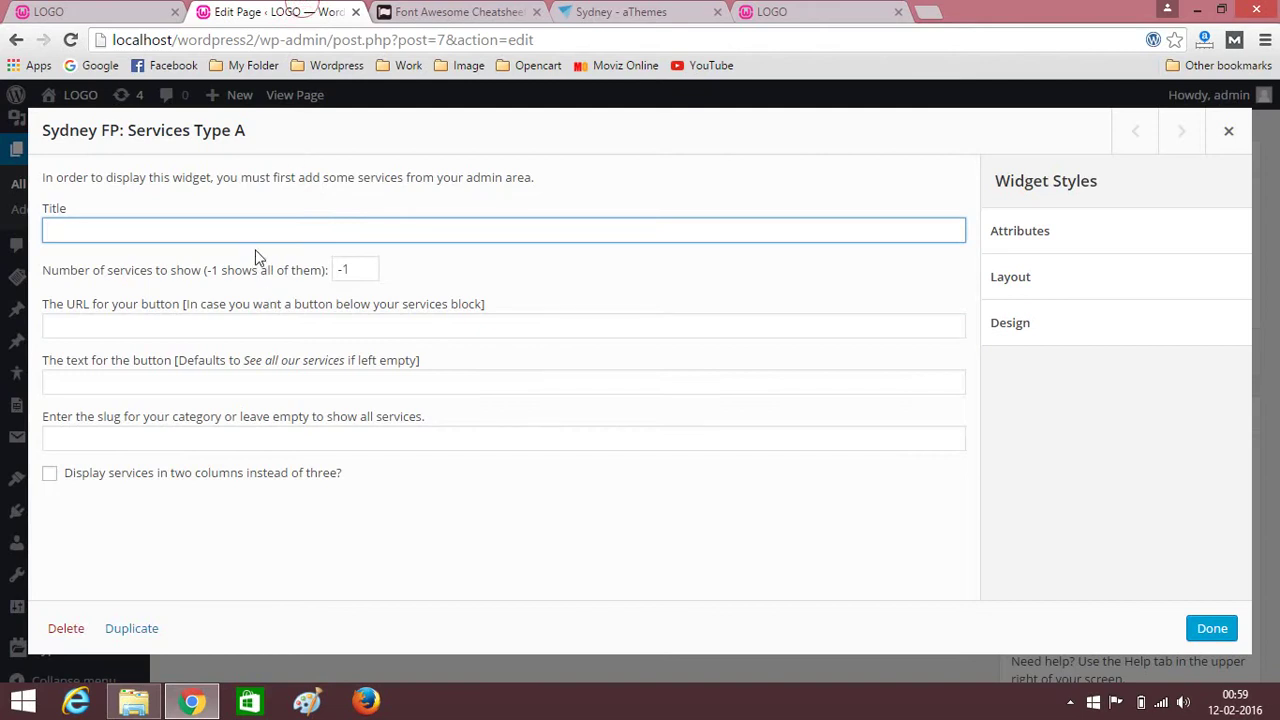
key(ctrl+v)
click(1210, 630)
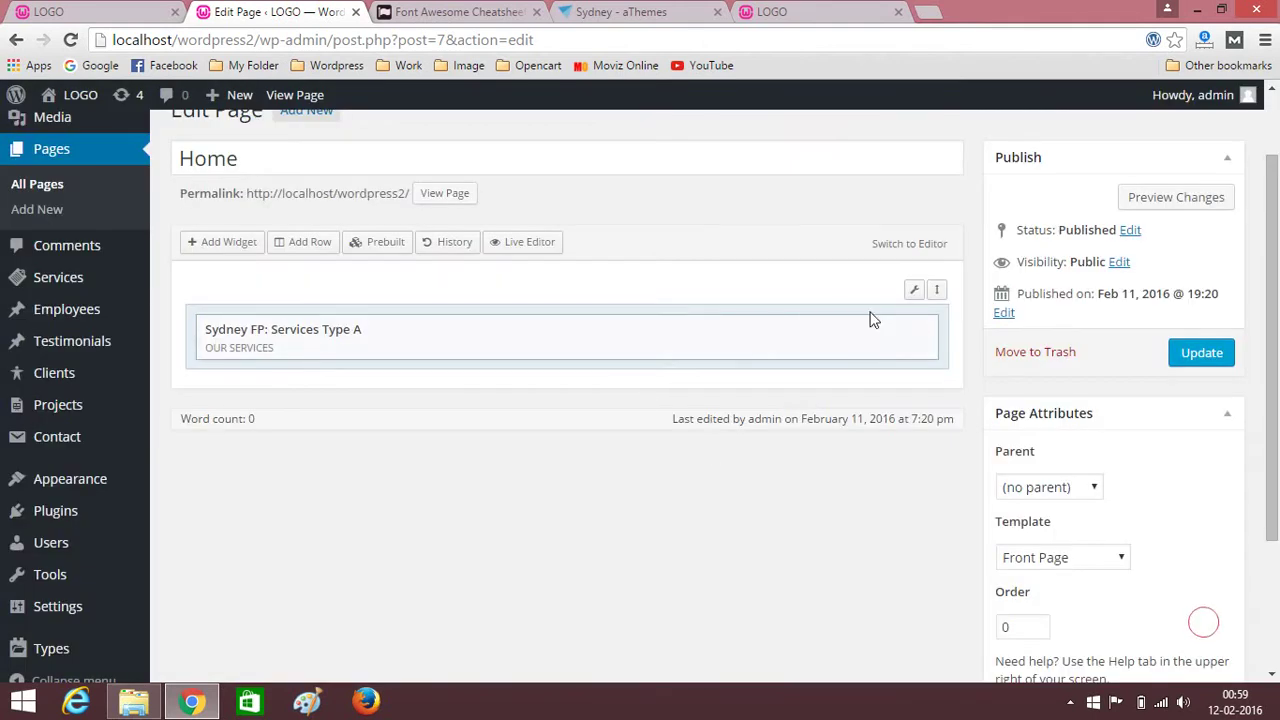
Give the services row 30 px top/bottom padding and update the Home page.
mouse_move(910, 292)
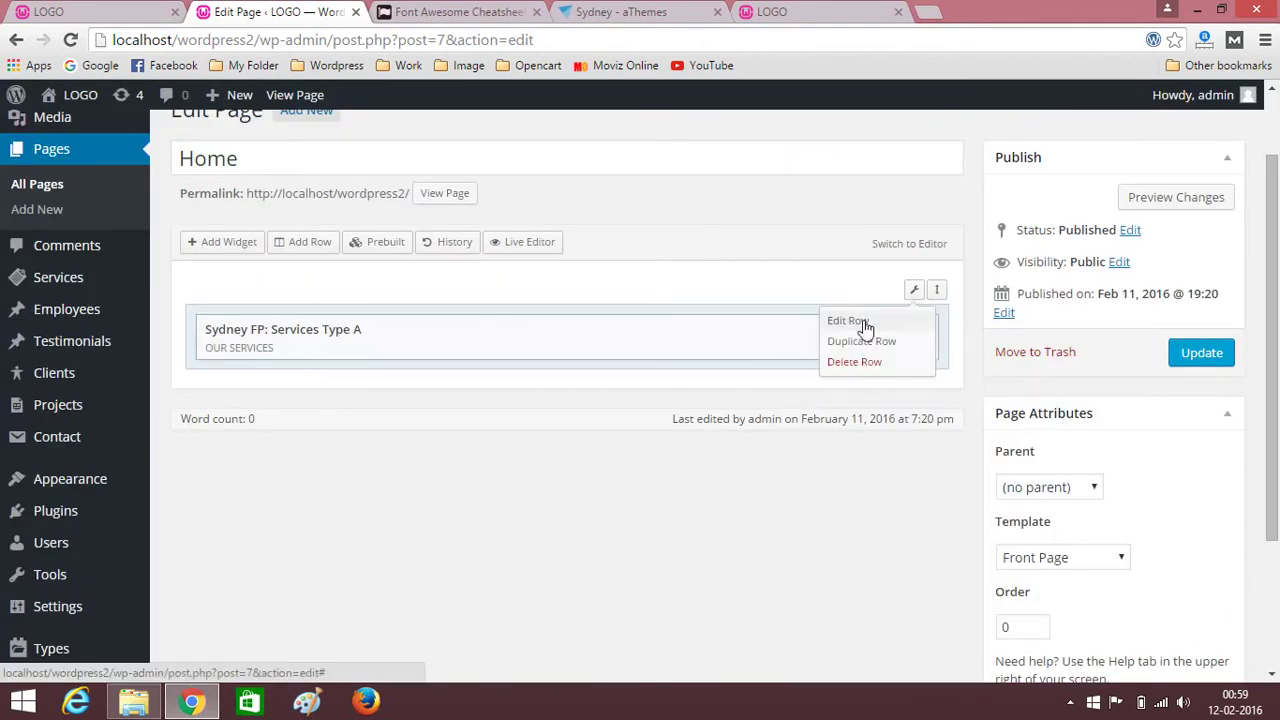
click(857, 321)
click(1159, 231)
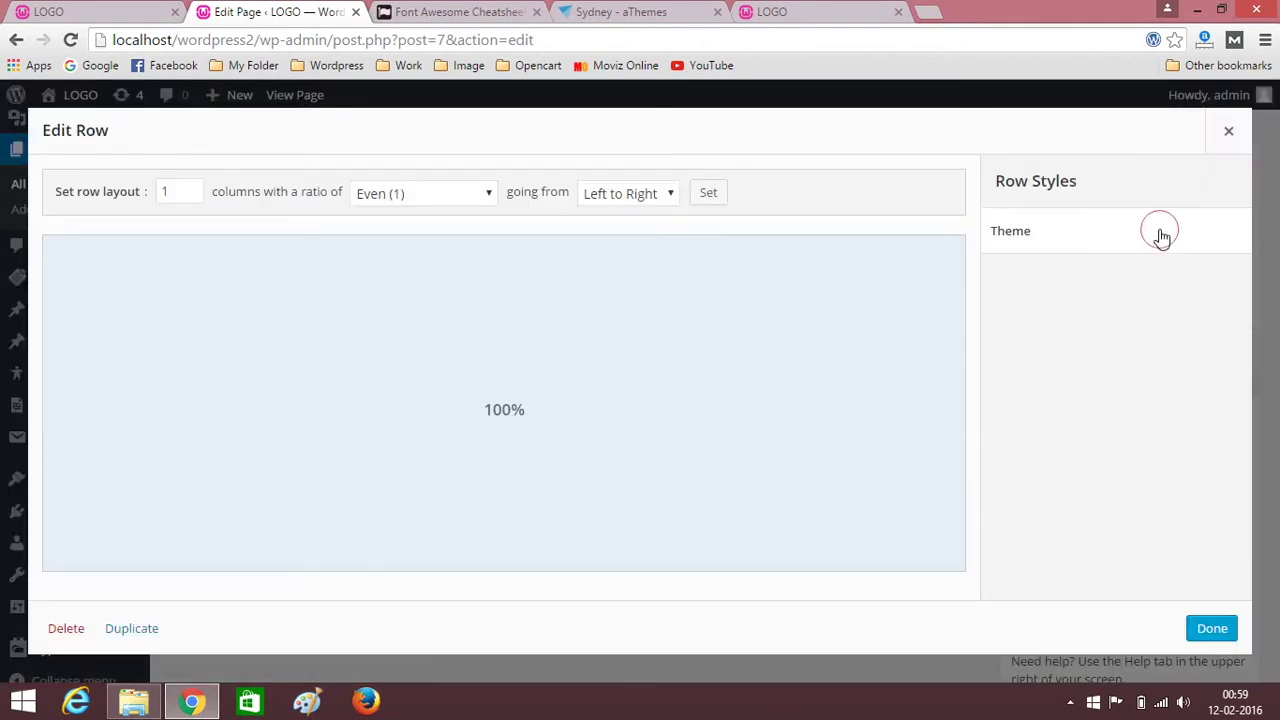
click(1033, 365)
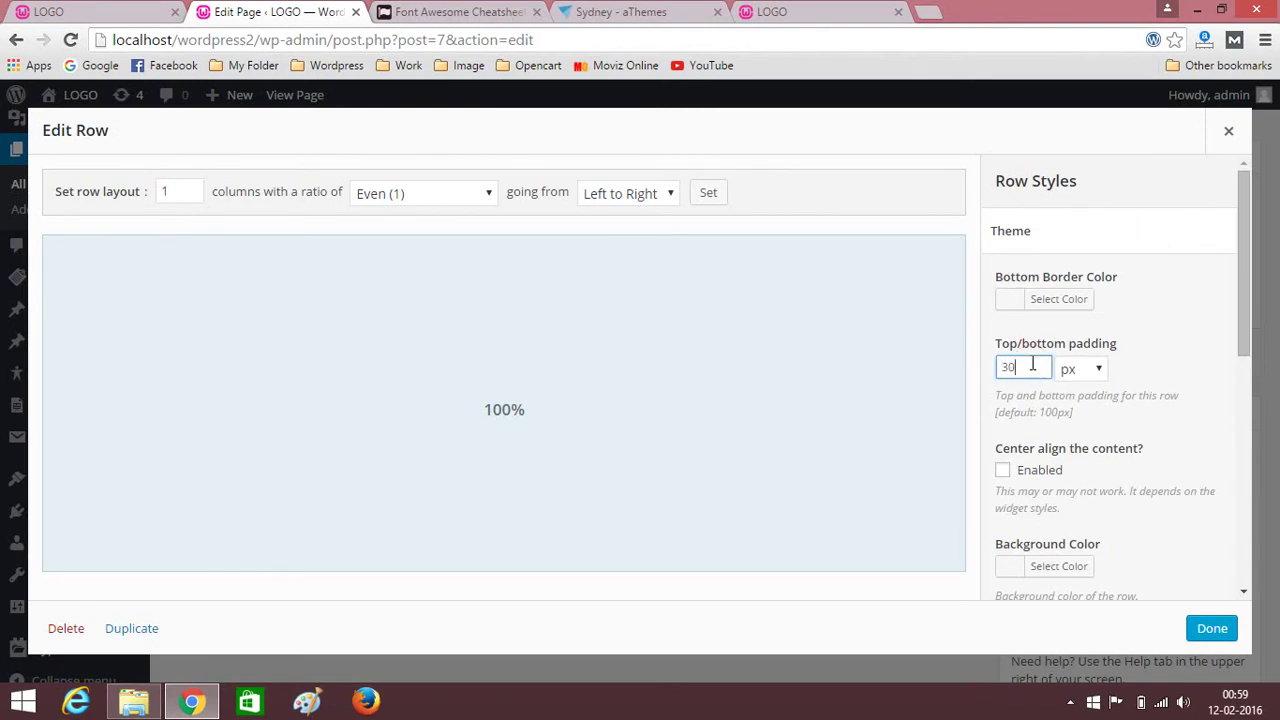
click(1218, 628)
click(1220, 350)
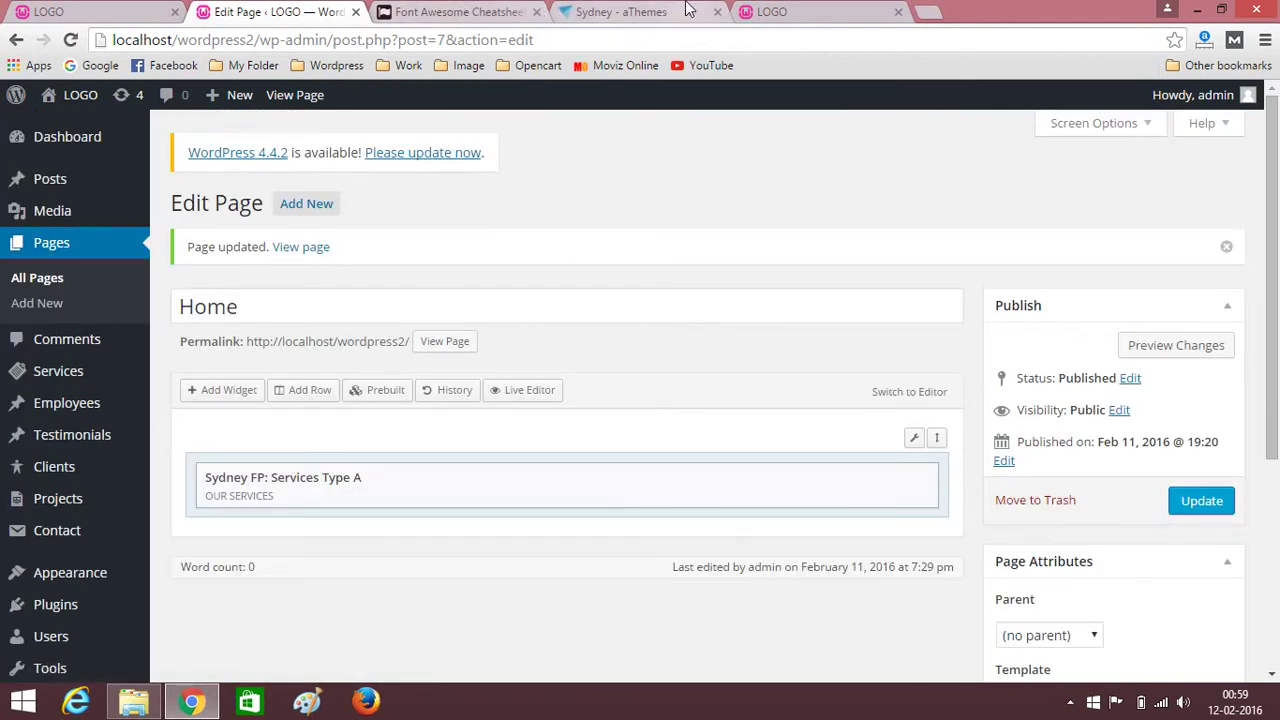
click(790, 11)
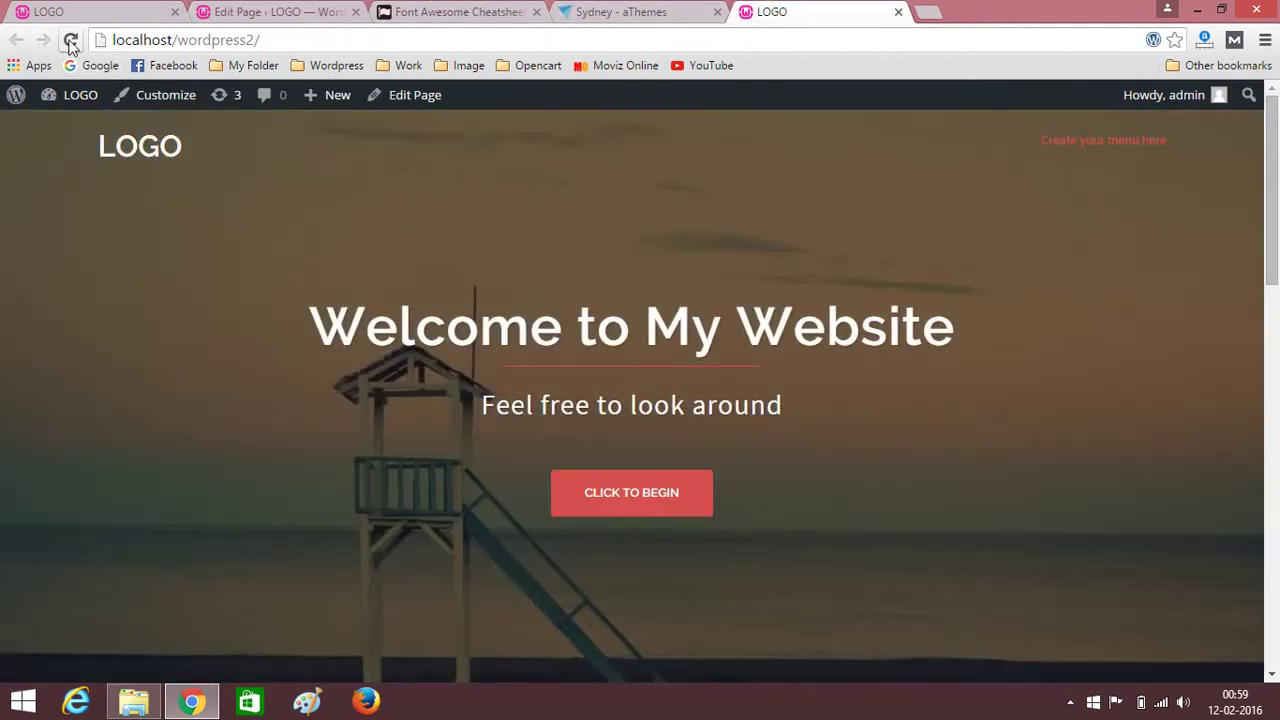
click(70, 40)
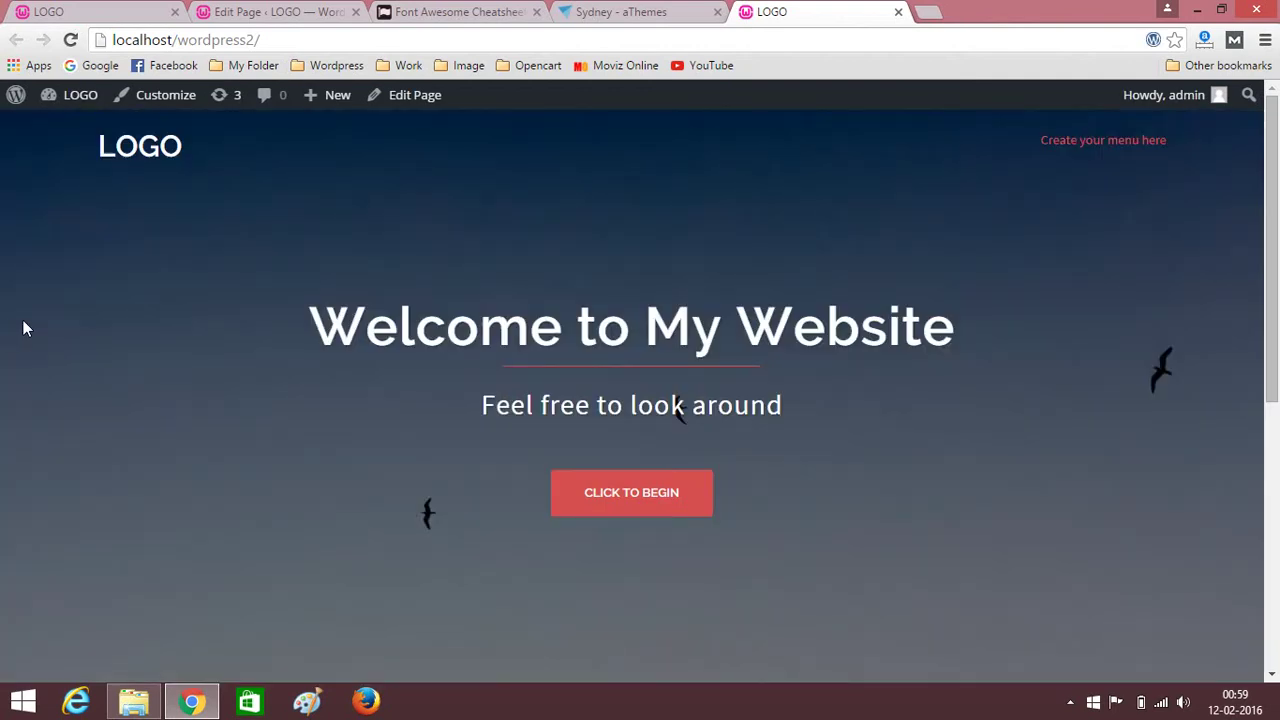
scroll(23, 326, down, 5)
scroll(5, 340, down, 1)
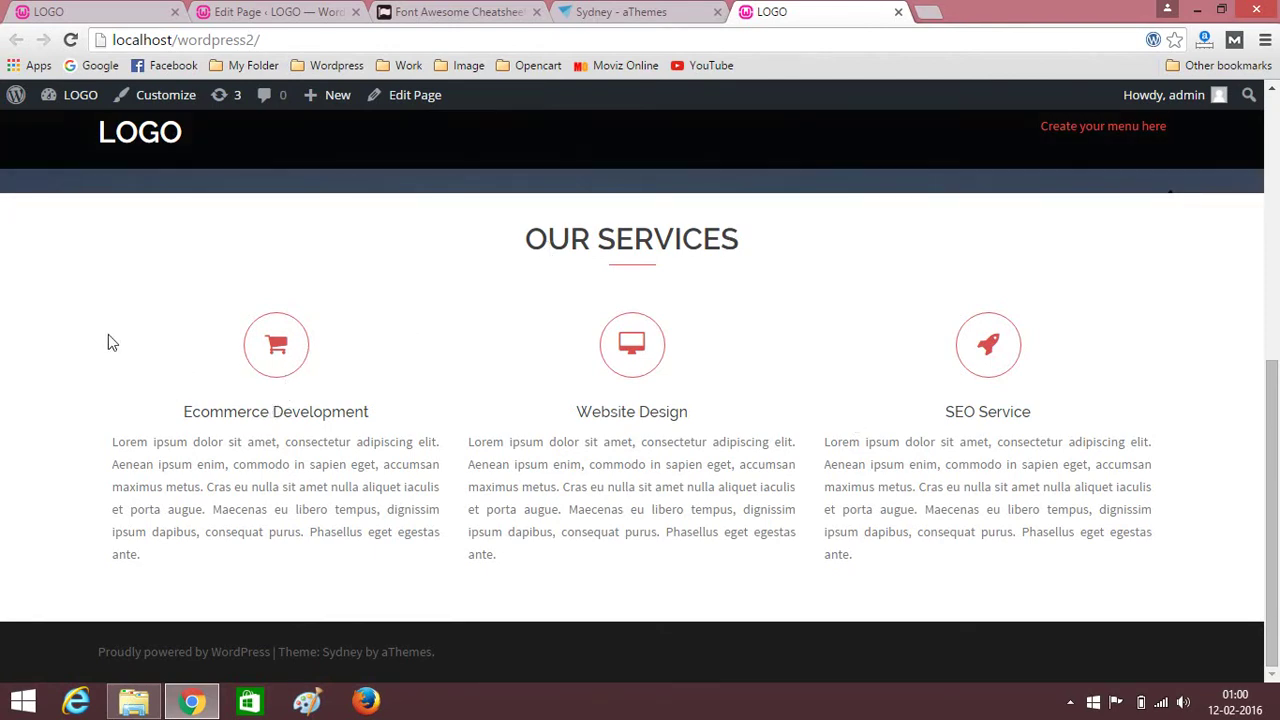
click(57, 10)
scroll(180, 360, down, 4)
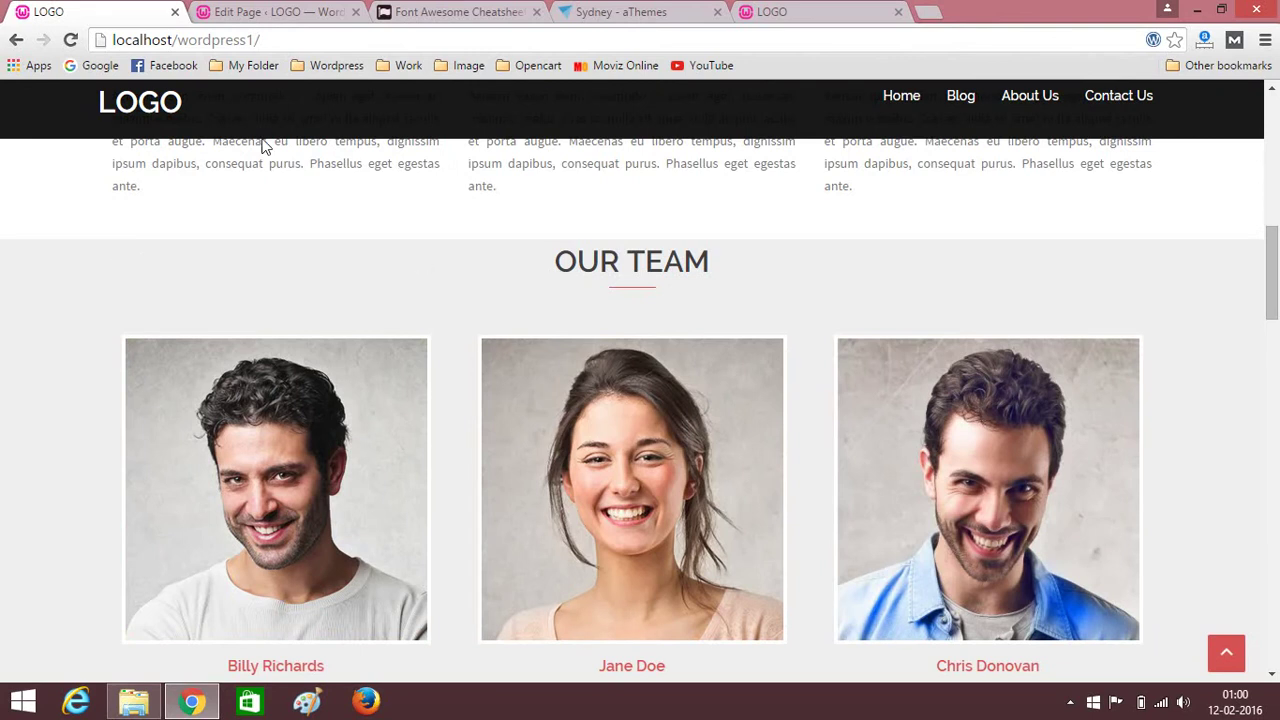
click(245, 11)
mouse_move(135, 436)
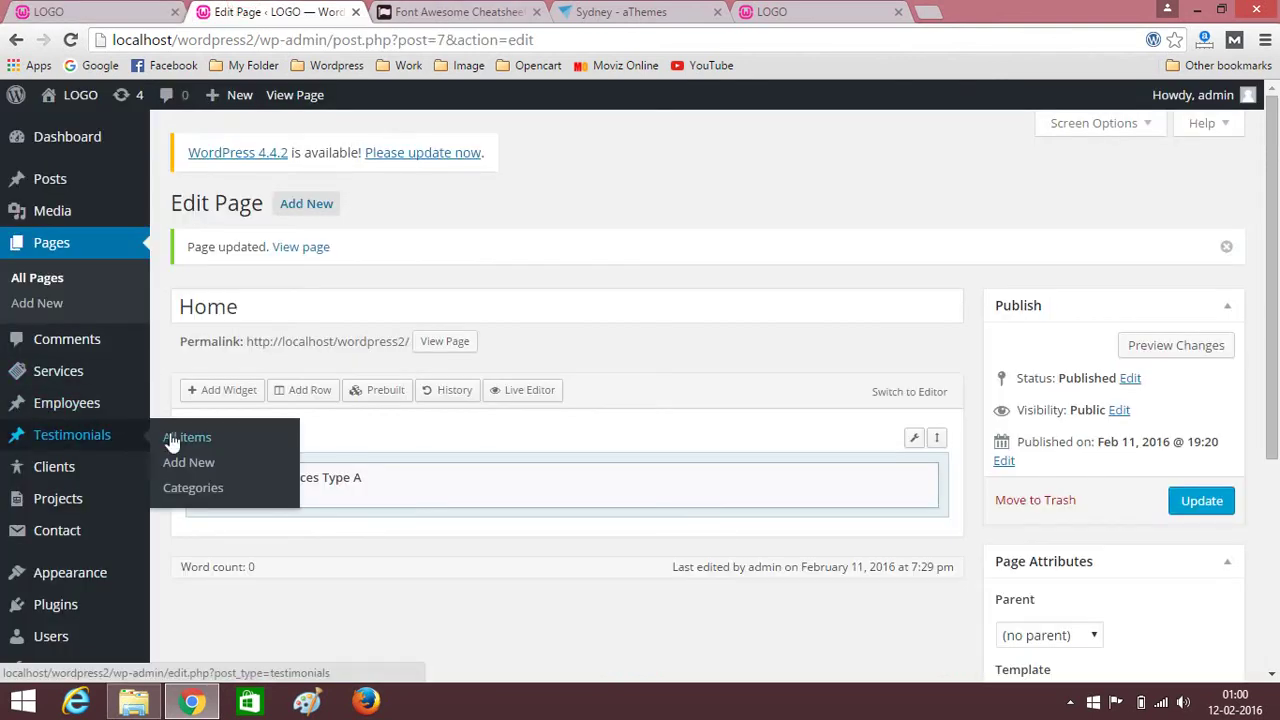
Create a new employee entry and enter the employee's name.
click(80, 406)
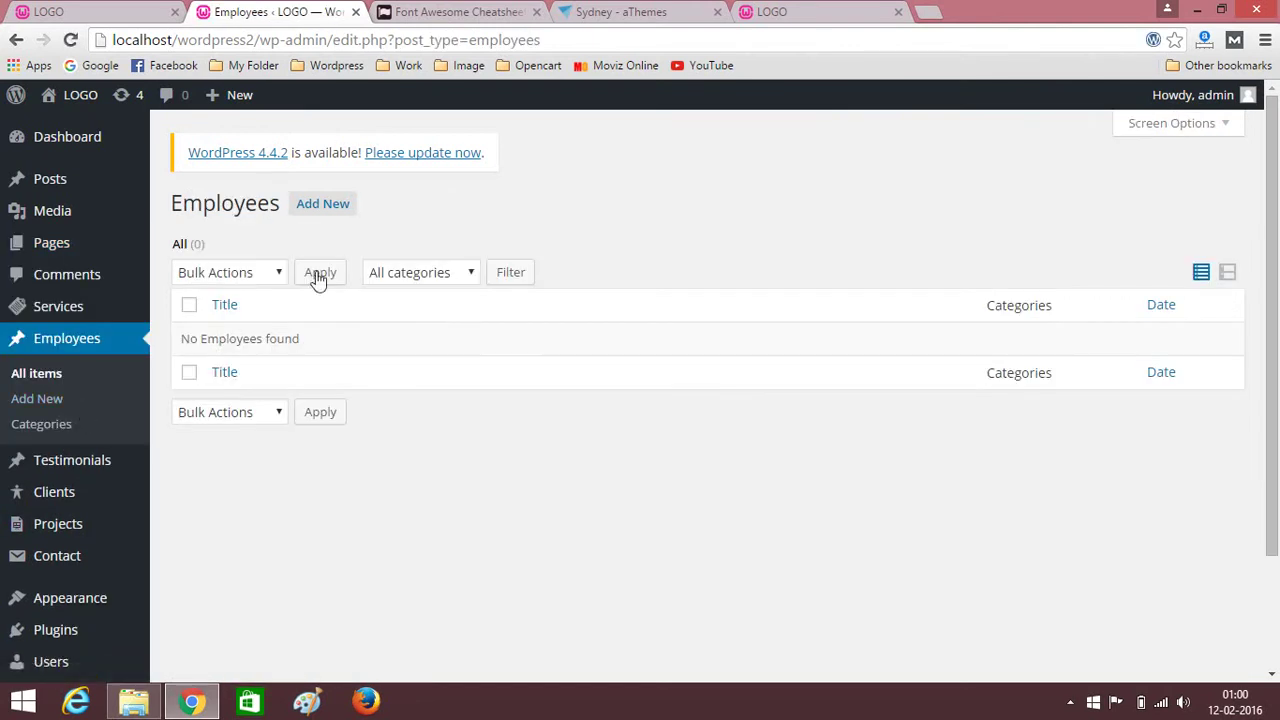
click(322, 204)
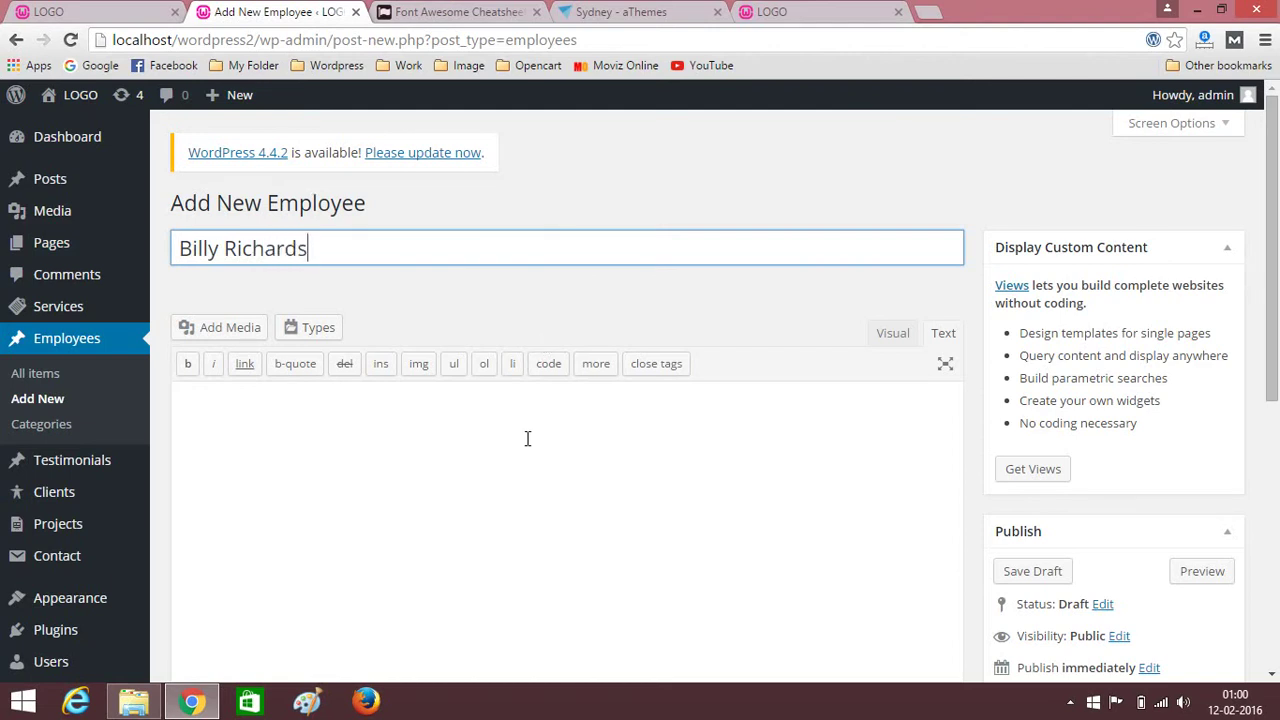
click(478, 457)
scroll(709, 425, down, 4)
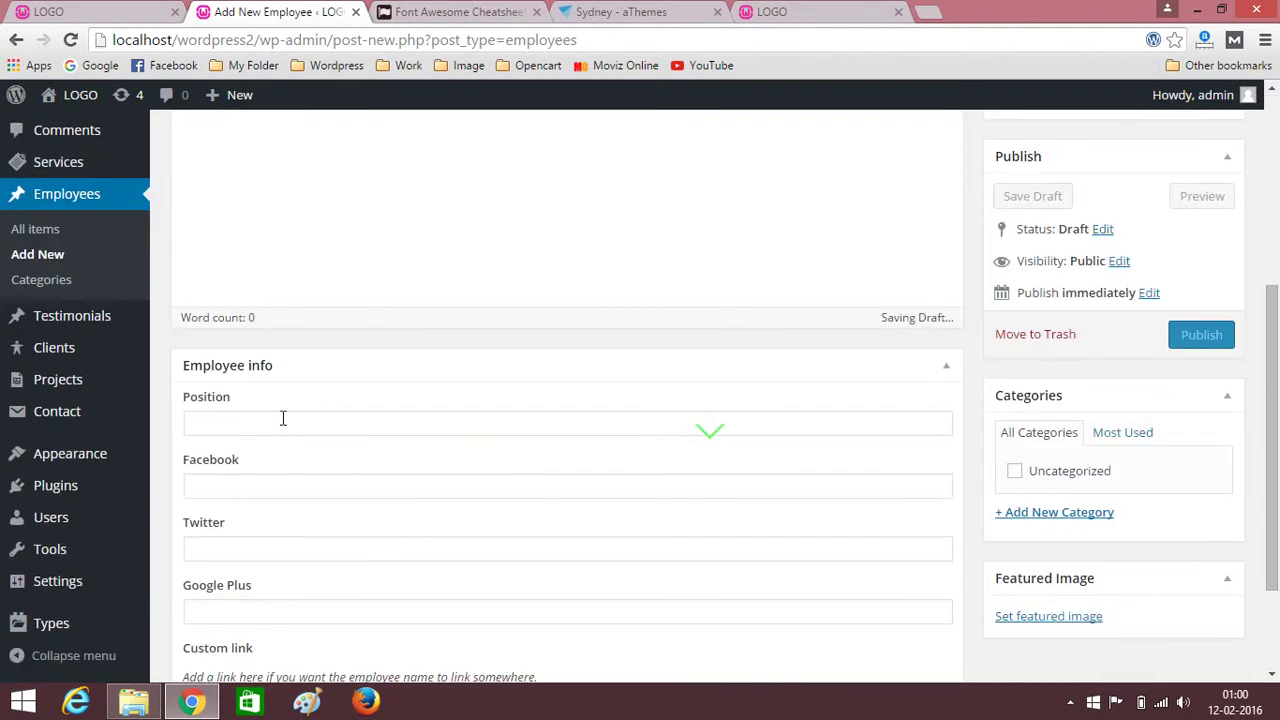
scroll(501, 390, up, 1)
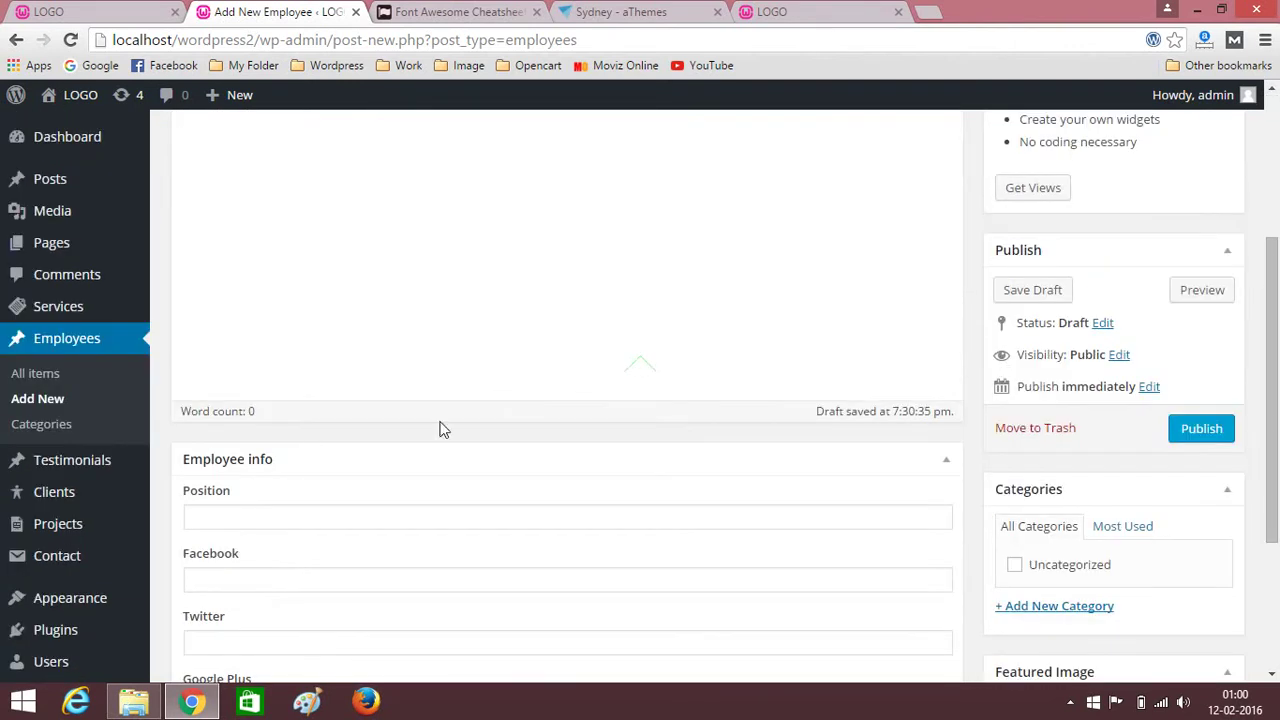
scroll(440, 428, down, 1)
click(260, 426)
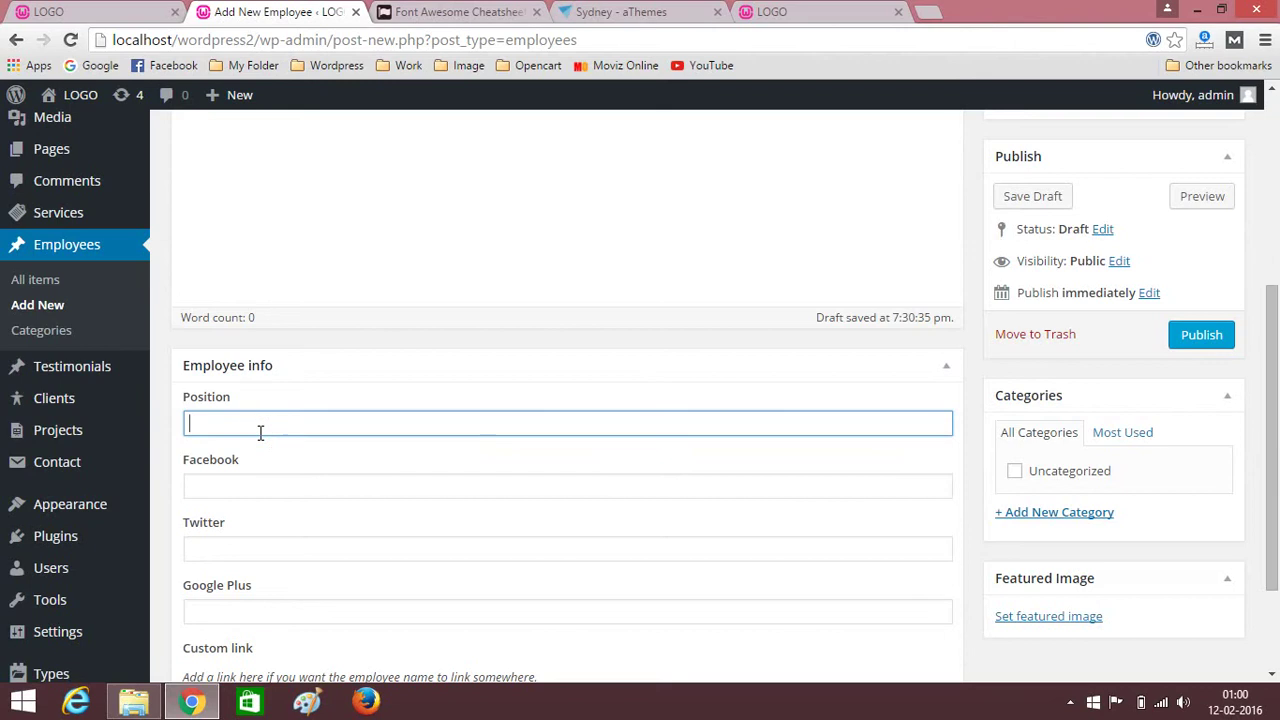
text(Designer)
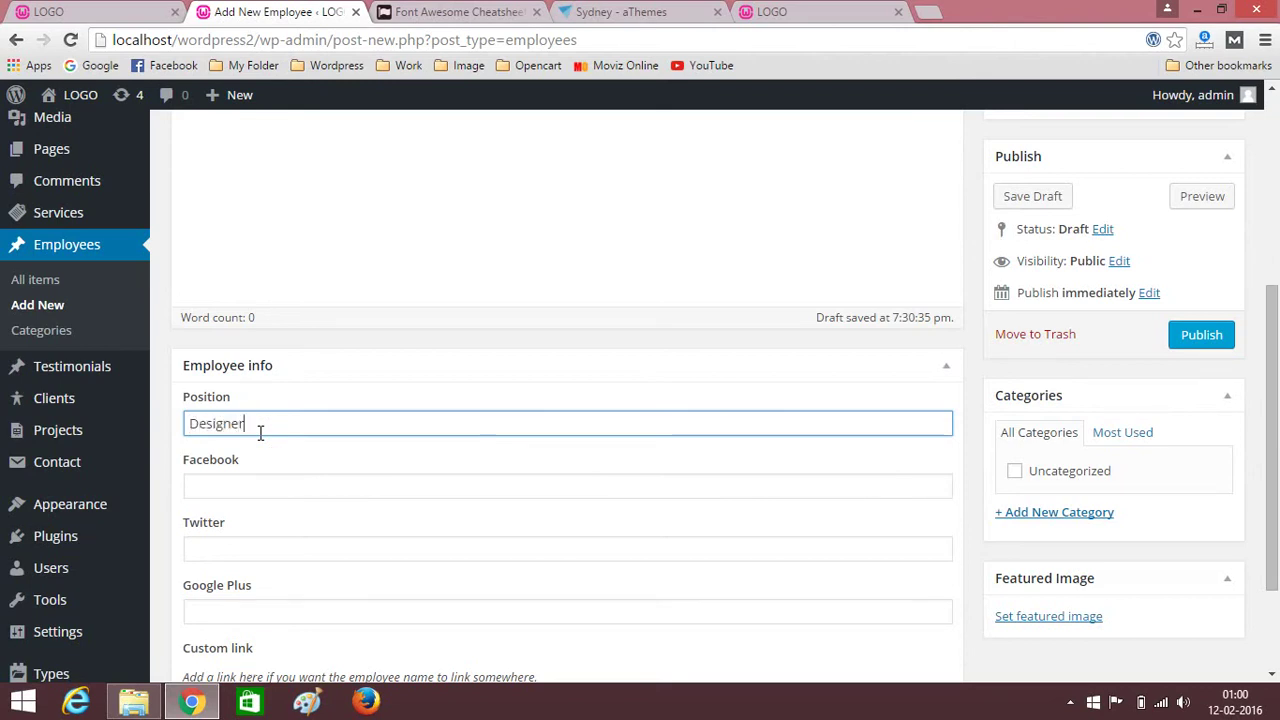
click(260, 486)
text(h)
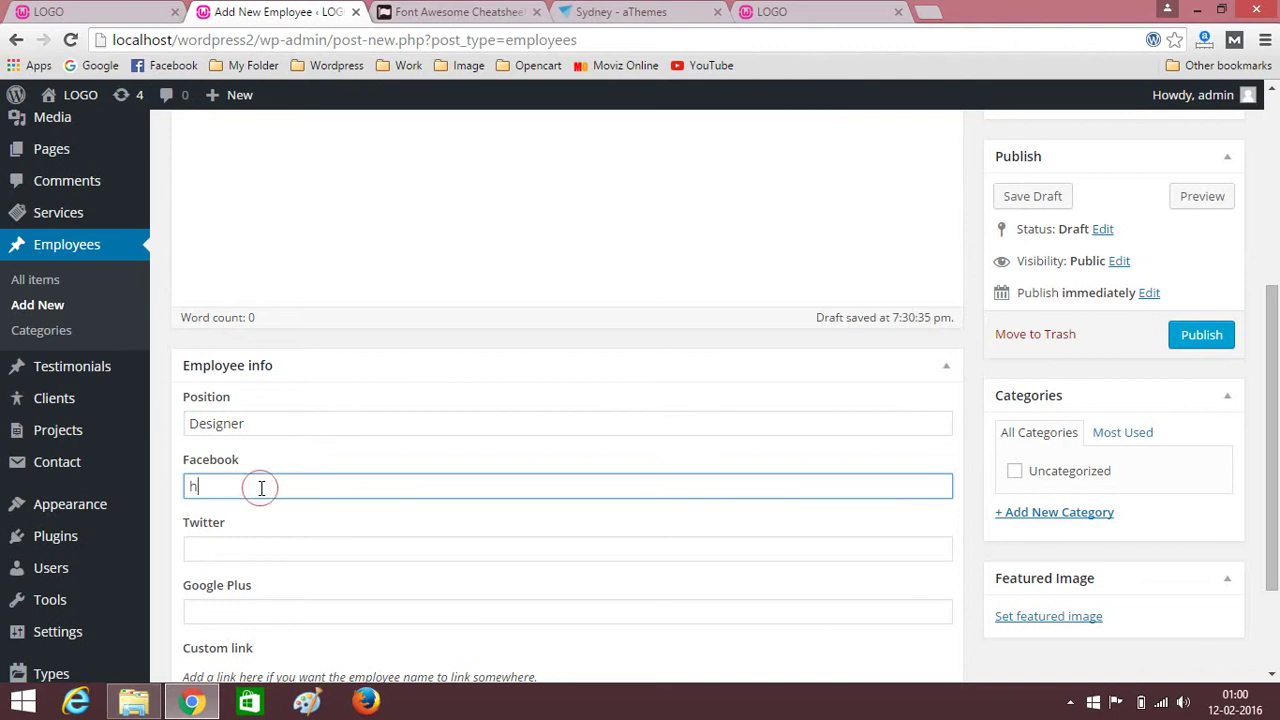
text(ttp://face)
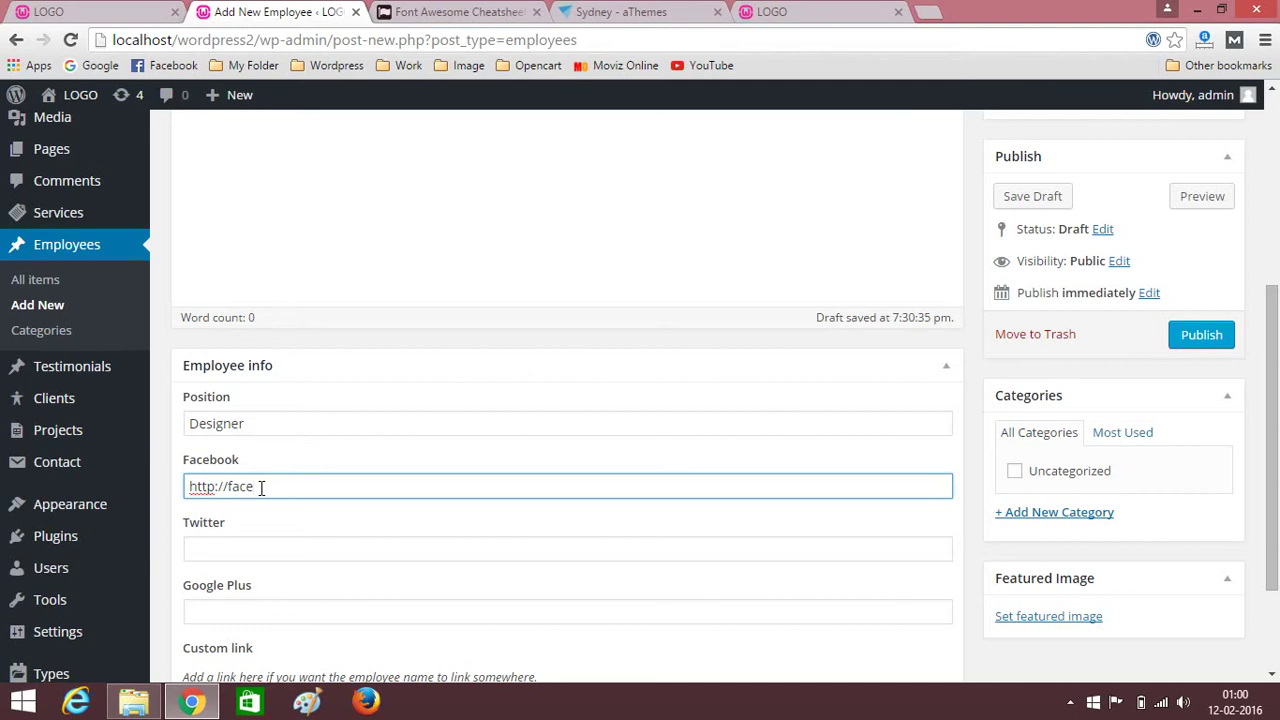
text(book.com)
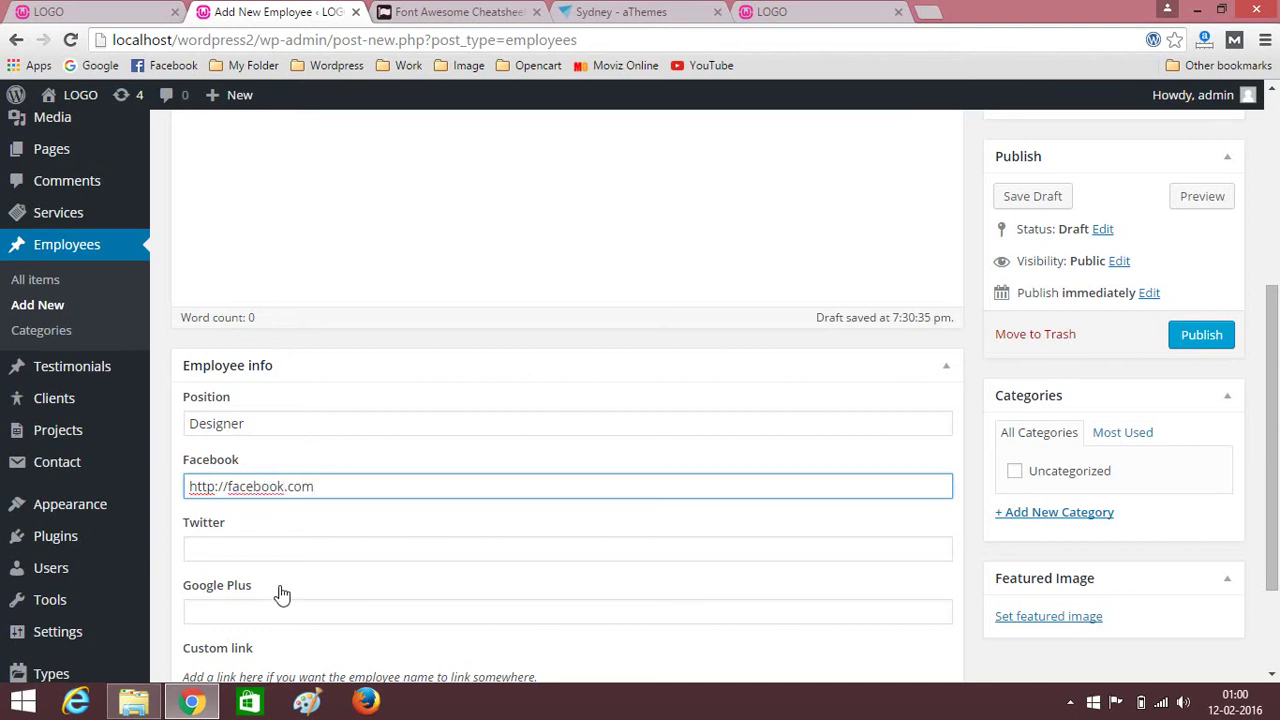
click(252, 558)
text(http://twitter.com)
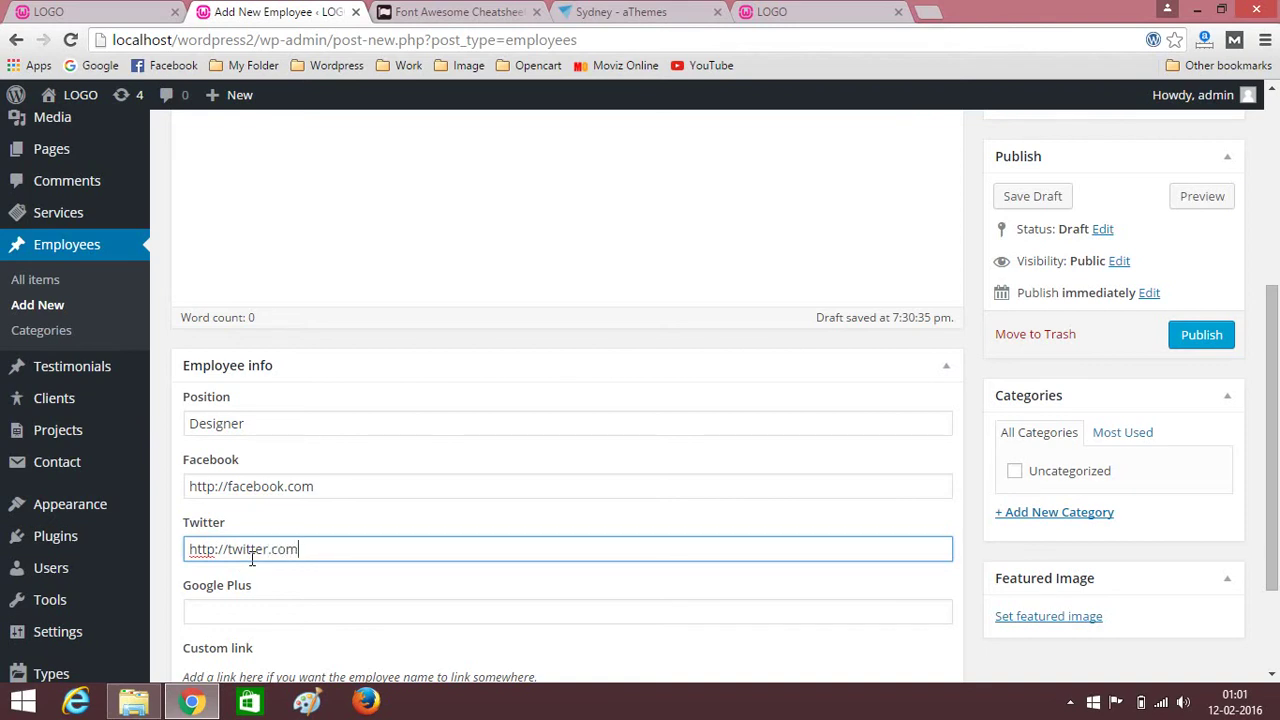
Fill in the Google Plus and custom link fields under Employee info.
click(252, 618)
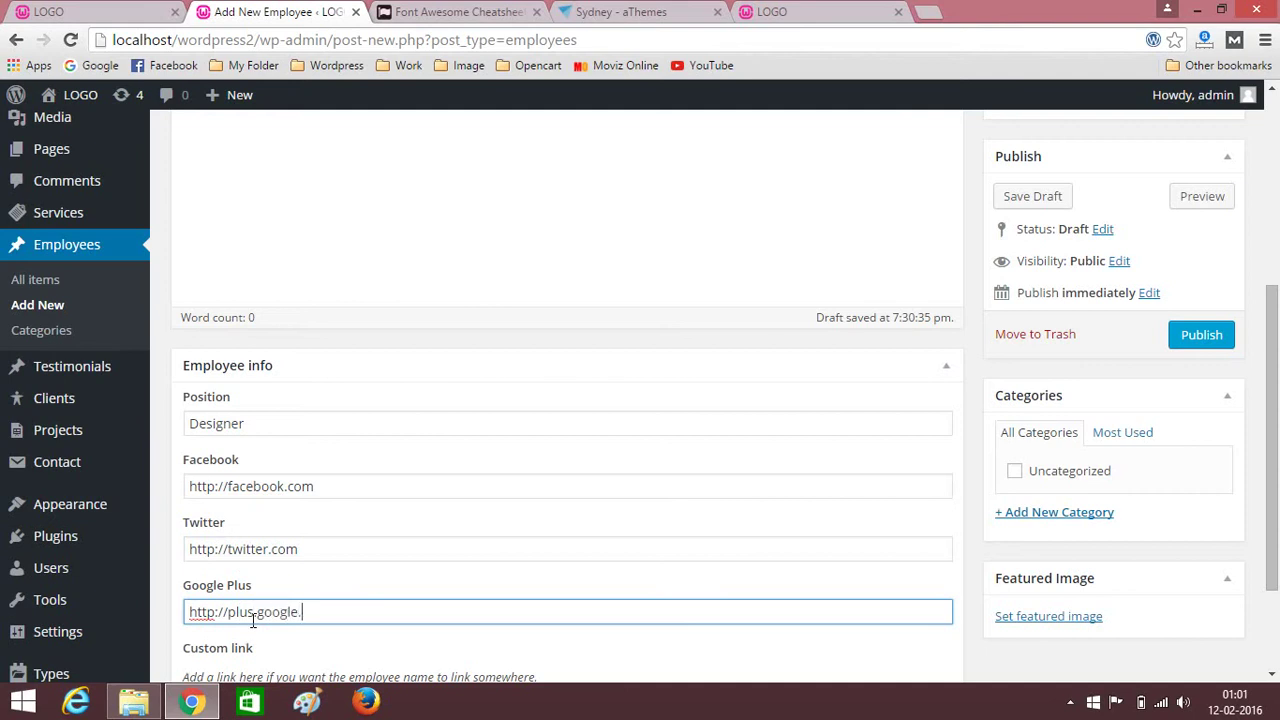
scroll(407, 517, down, 3)
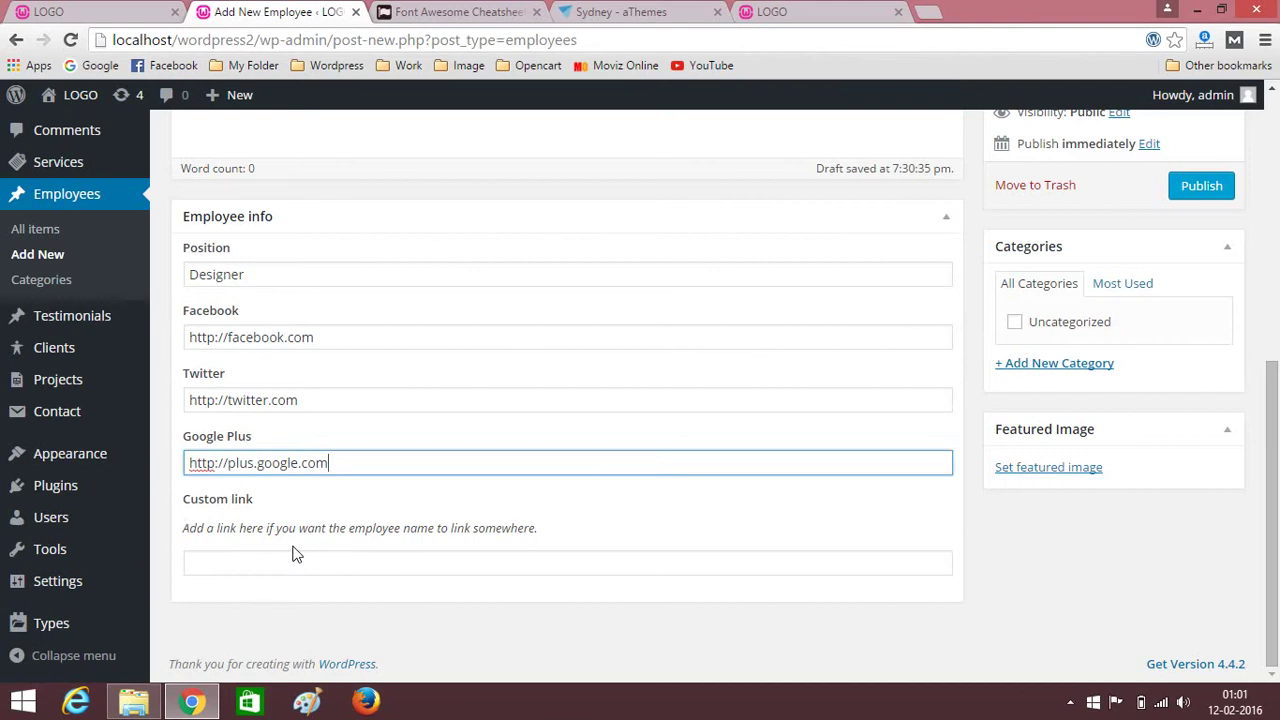
click(225, 567)
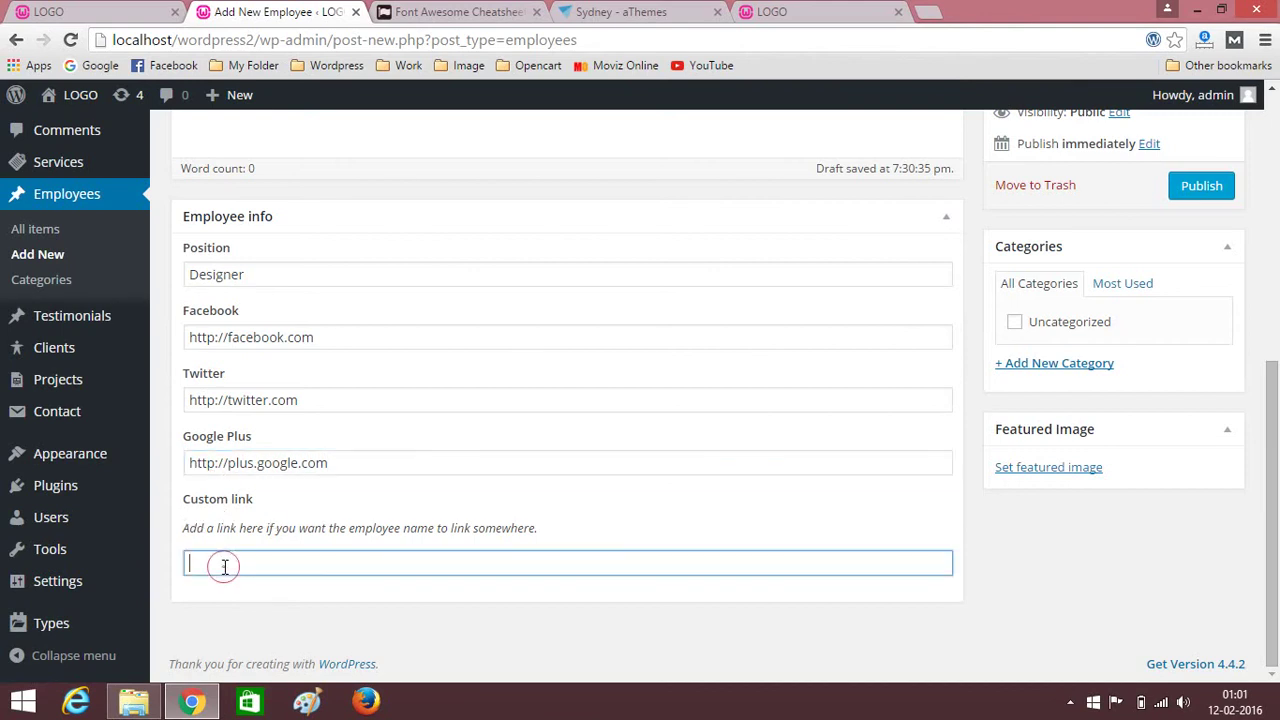
scroll(346, 549, up, 4)
scroll(346, 557, down, 4)
scroll(346, 560, up, 5)
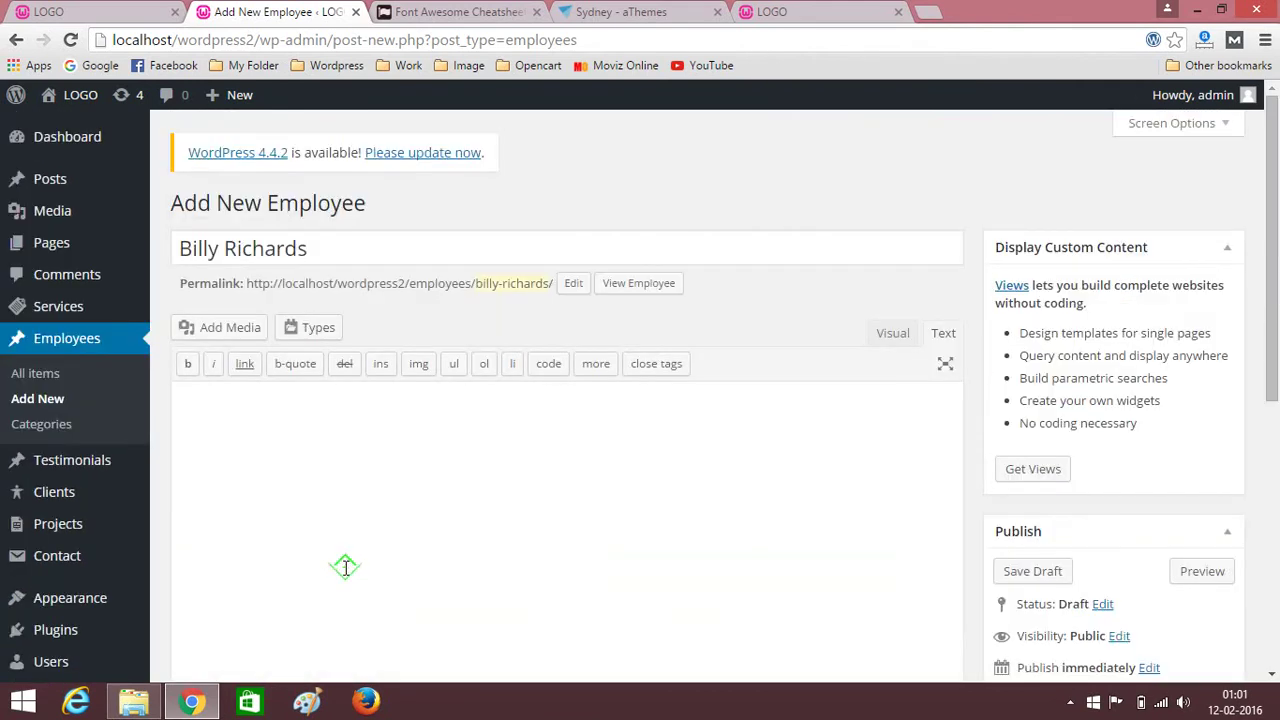
click(306, 480)
scroll(640, 526, down, 4)
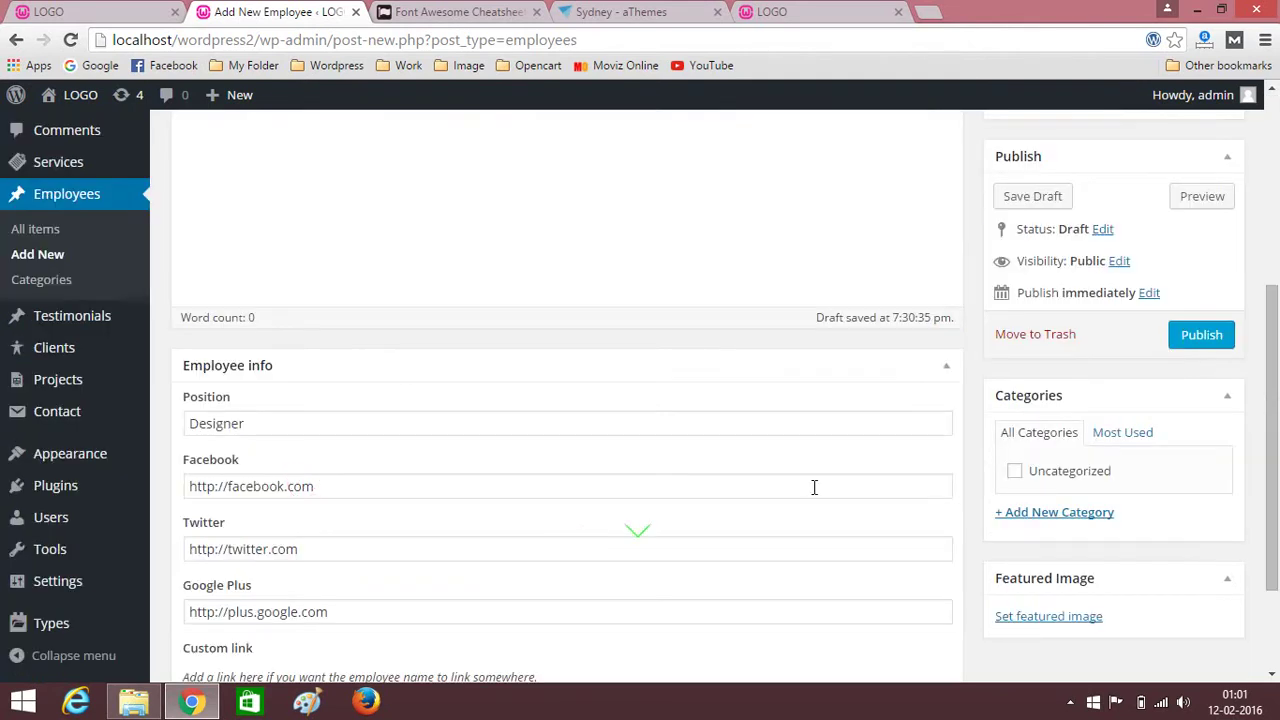
scroll(975, 505, down, 3)
Upload 1.jpg, emp4.jpg and 2.jpg from the Our Team folder as featured image candidates.
click(1048, 477)
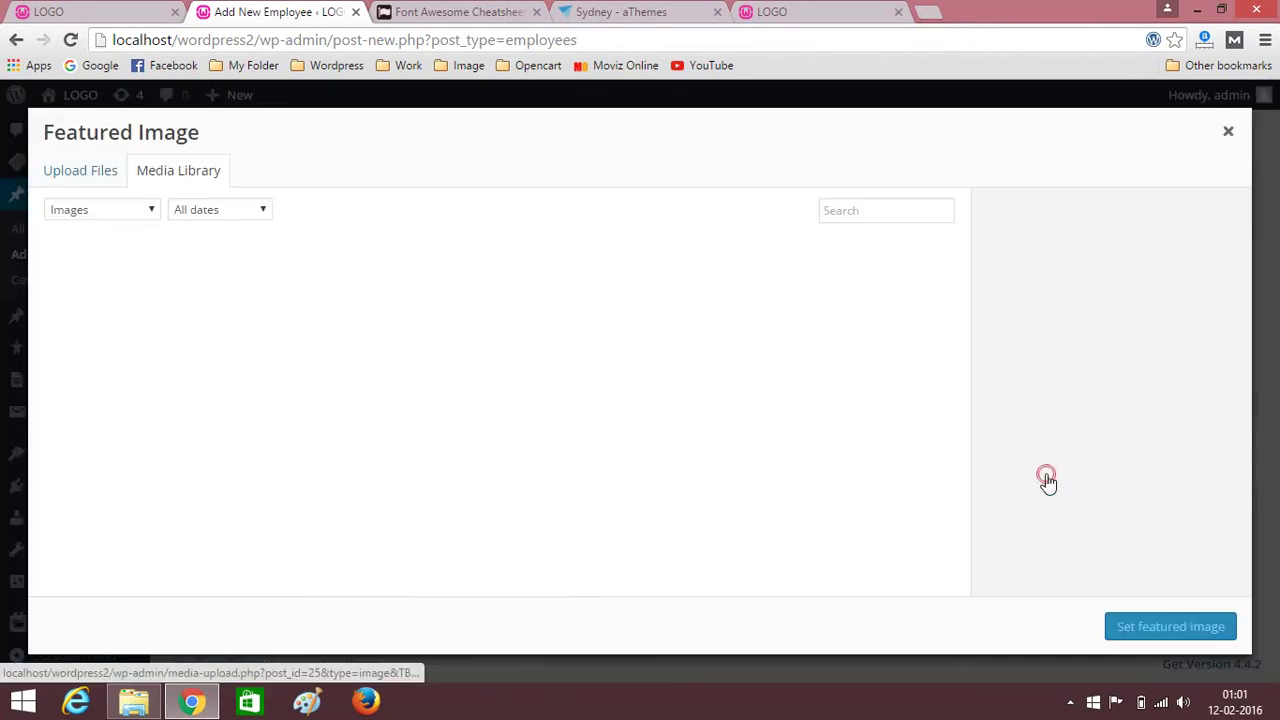
click(71, 173)
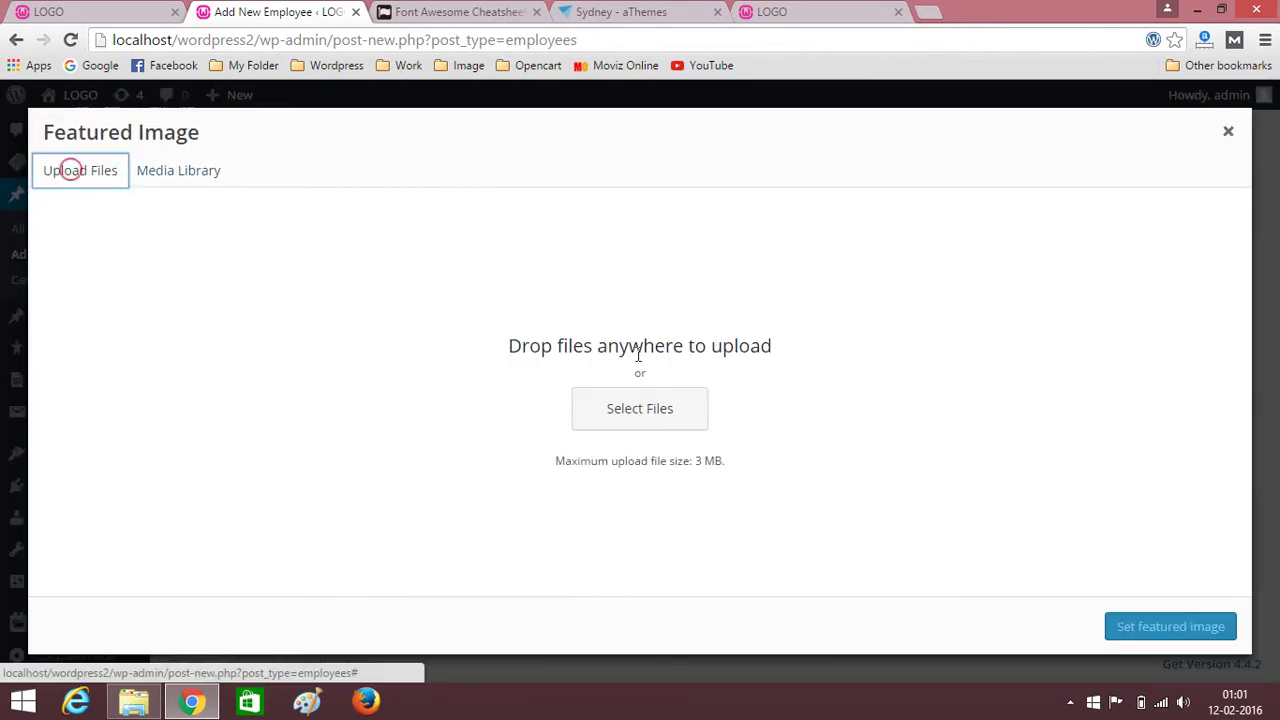
click(637, 408)
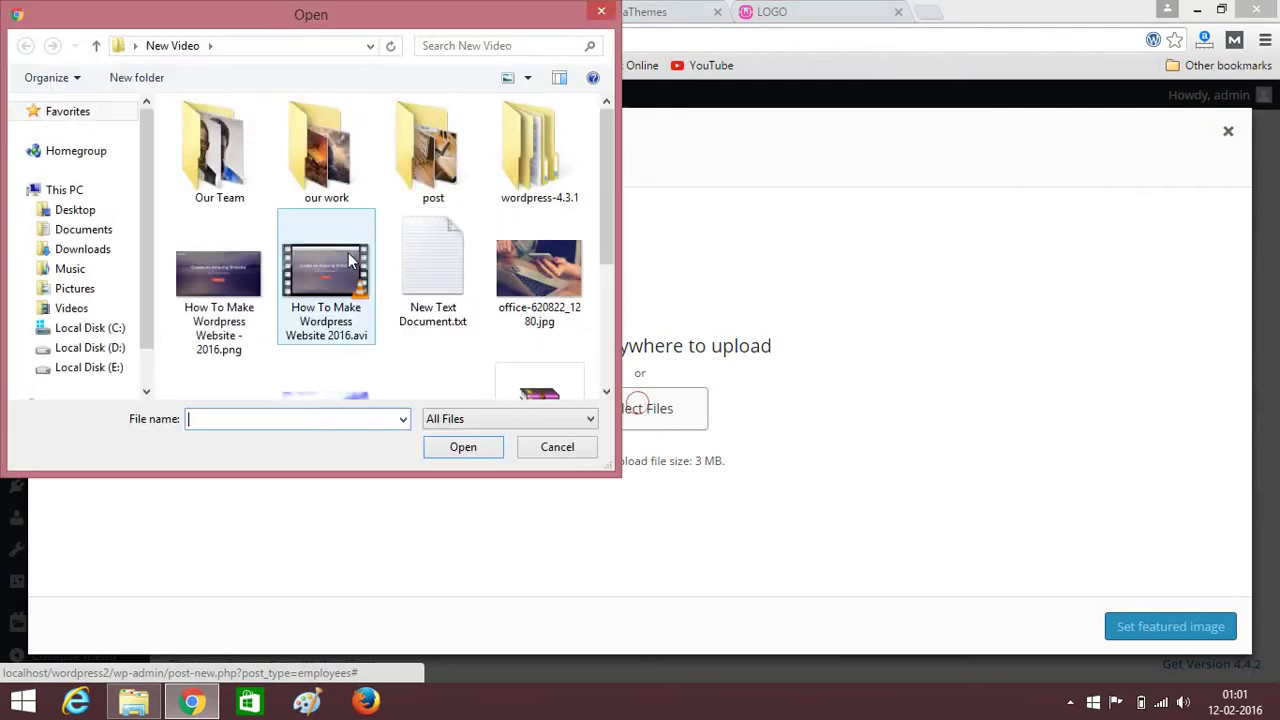
double_click(244, 162)
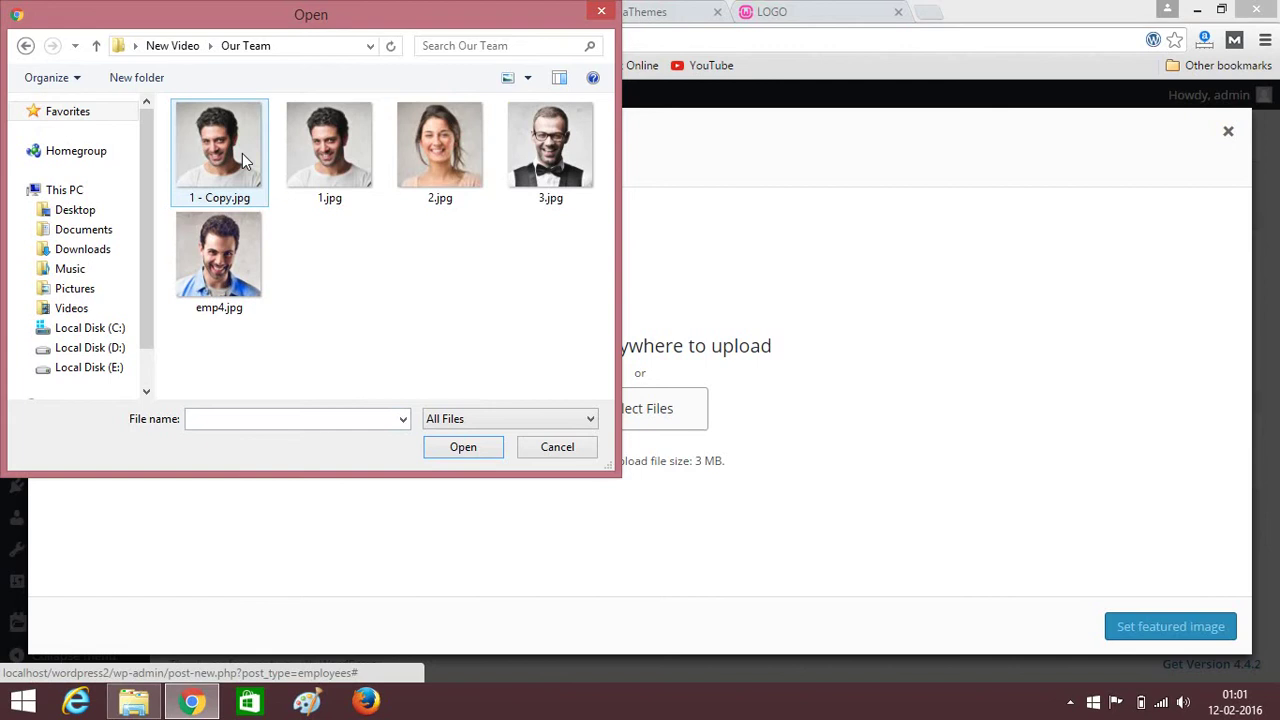
click(242, 160)
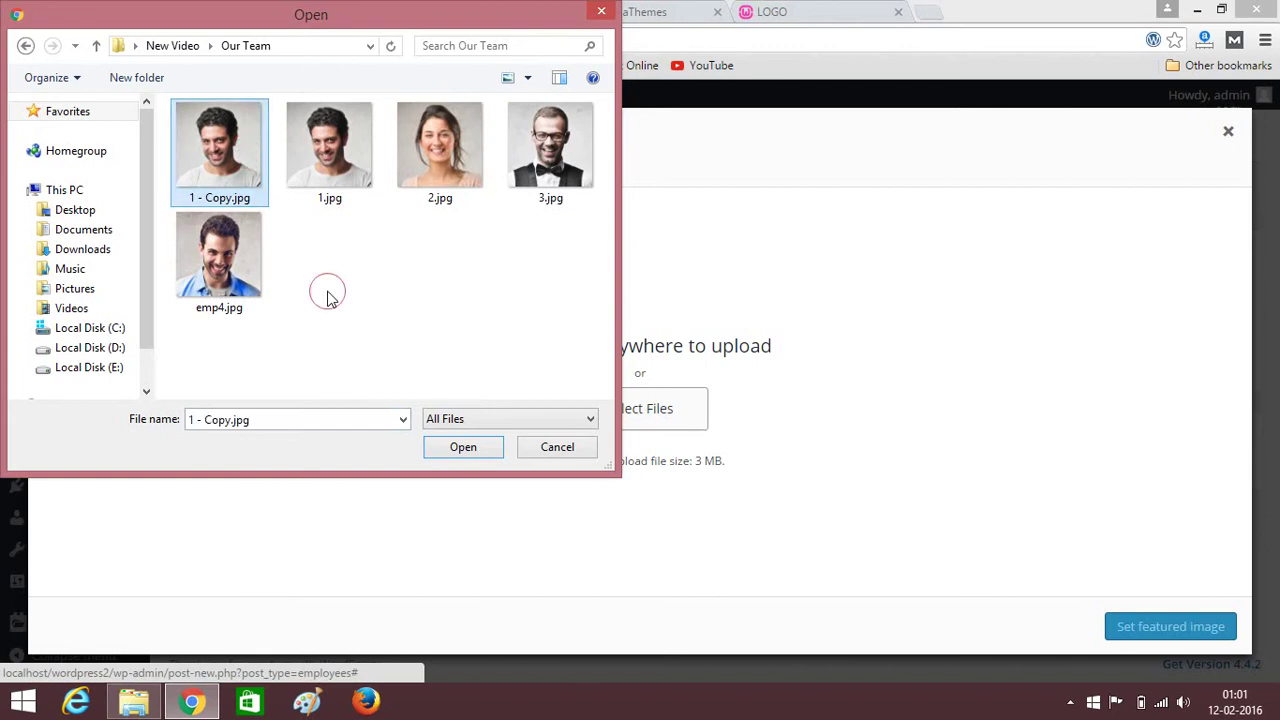
click(322, 140)
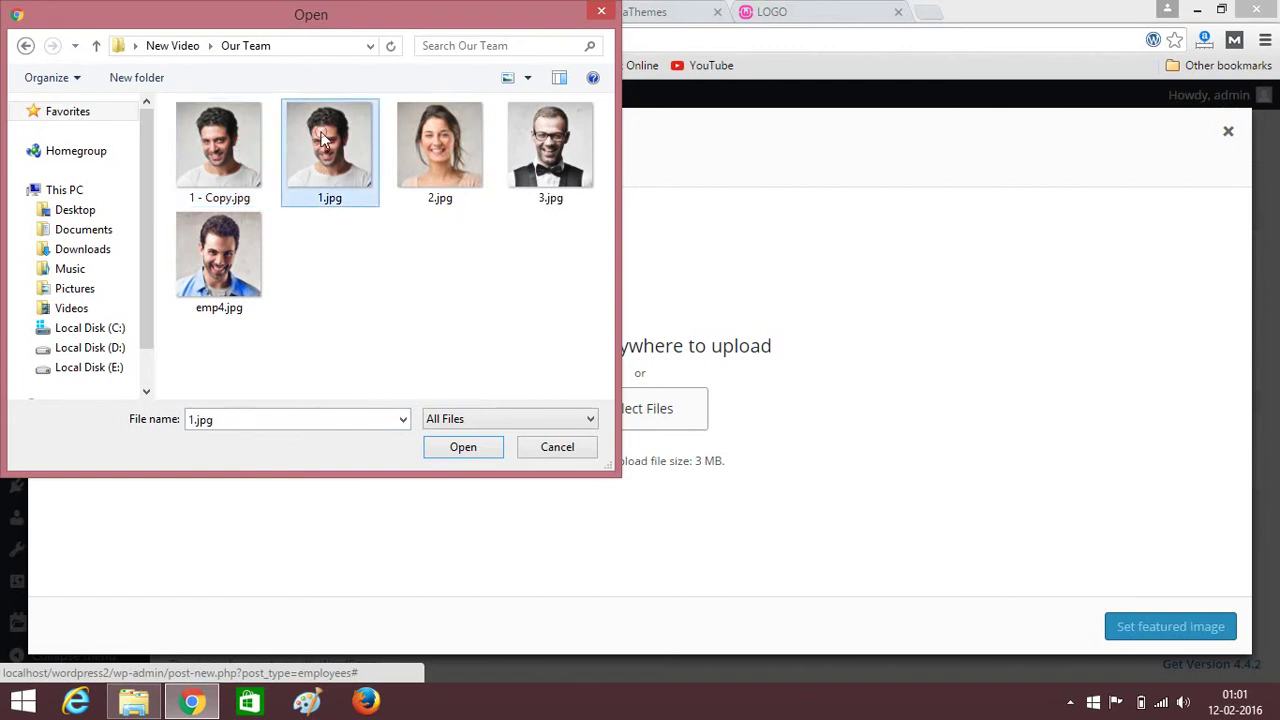
ctrl+click(209, 318)
ctrl+click(432, 100)
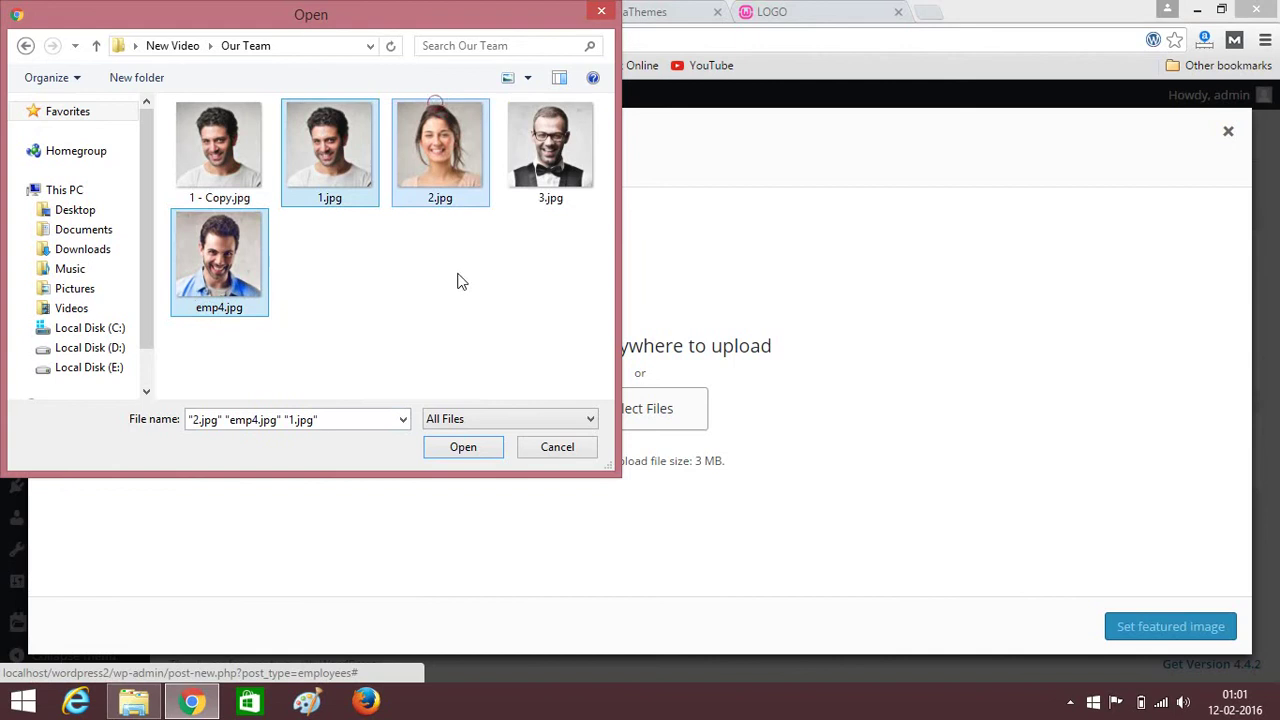
click(458, 452)
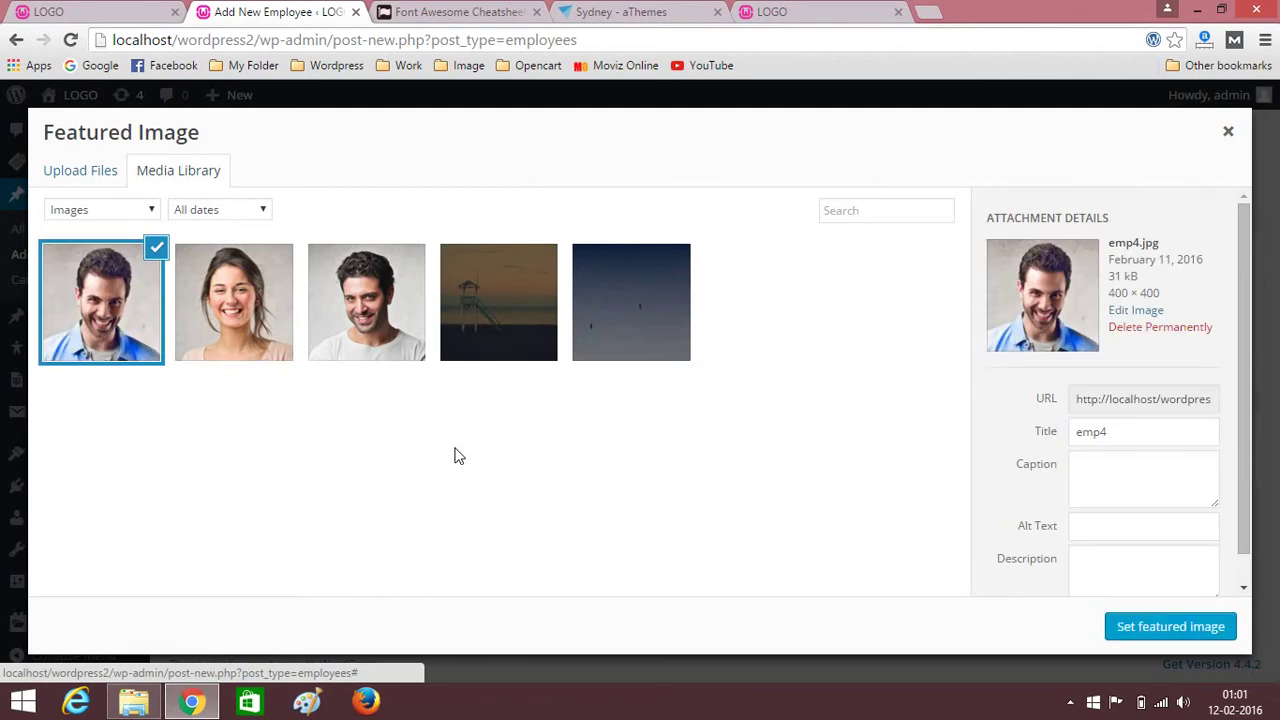
Set emp4.jpg as the employee's featured image and publish the entry.
click(1162, 626)
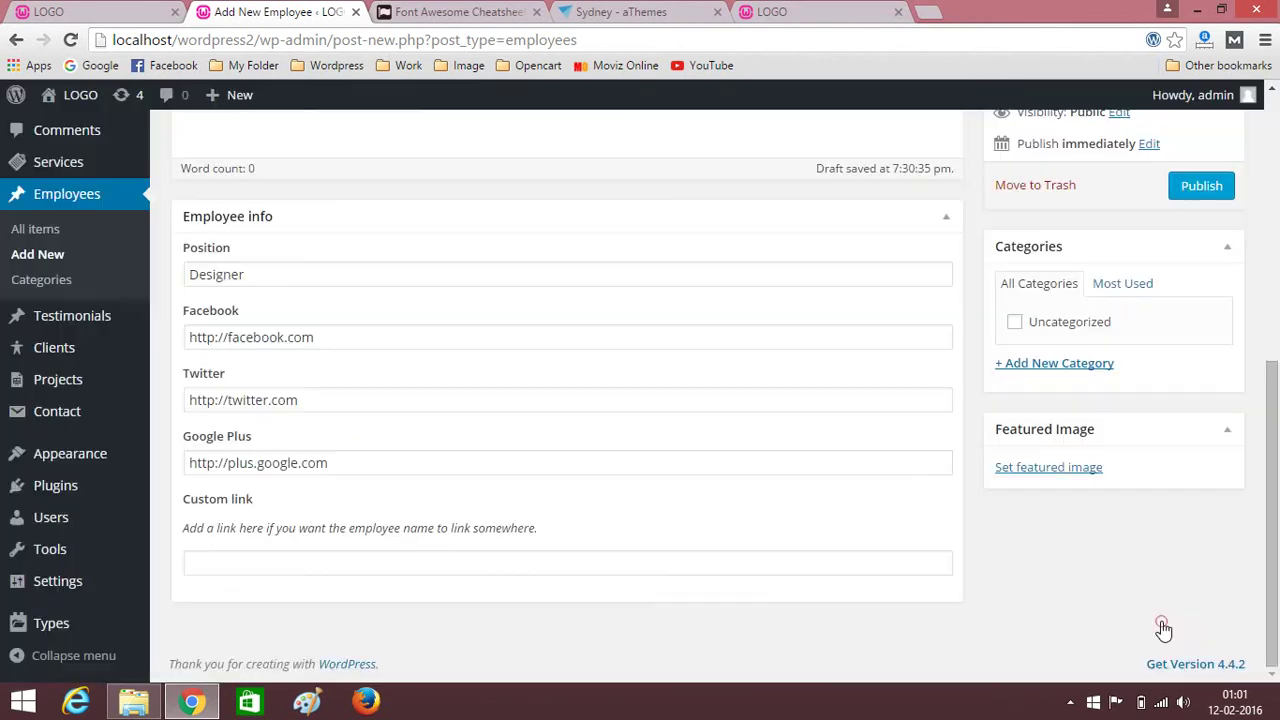
scroll(1110, 470, down, 2)
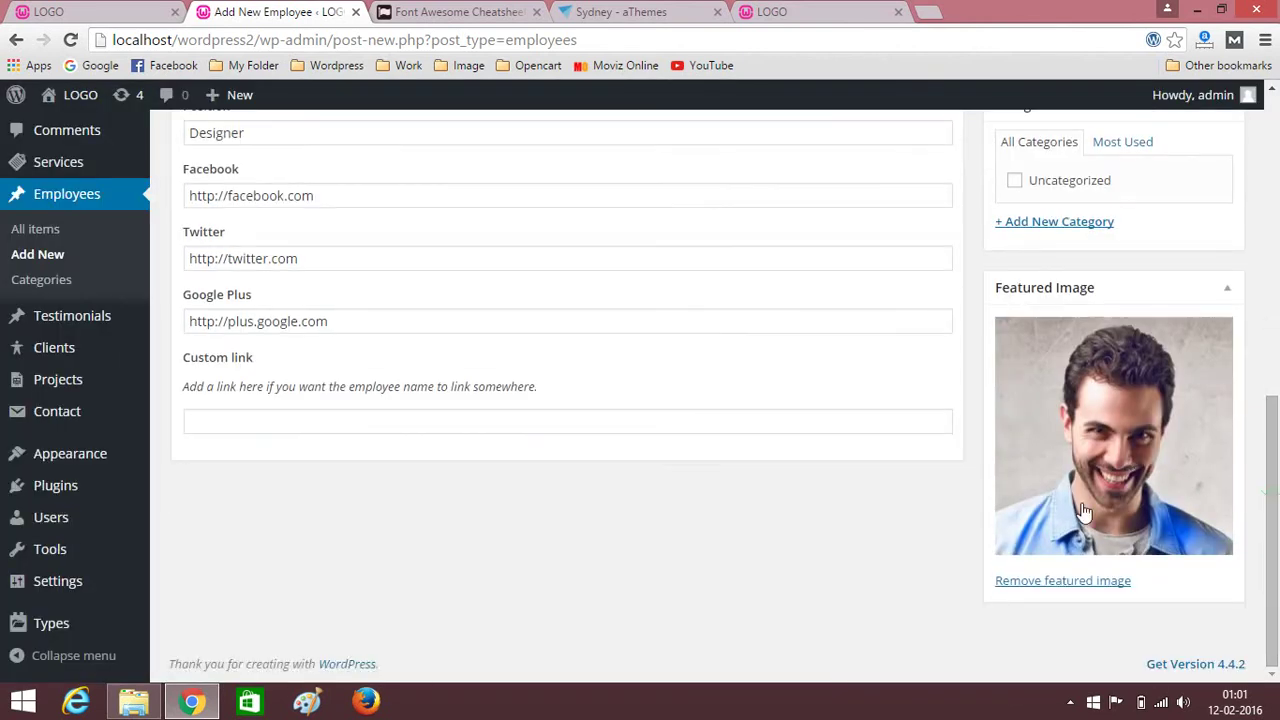
scroll(1030, 507, up, 2)
scroll(1030, 507, up, 5)
scroll(1157, 530, down, 3)
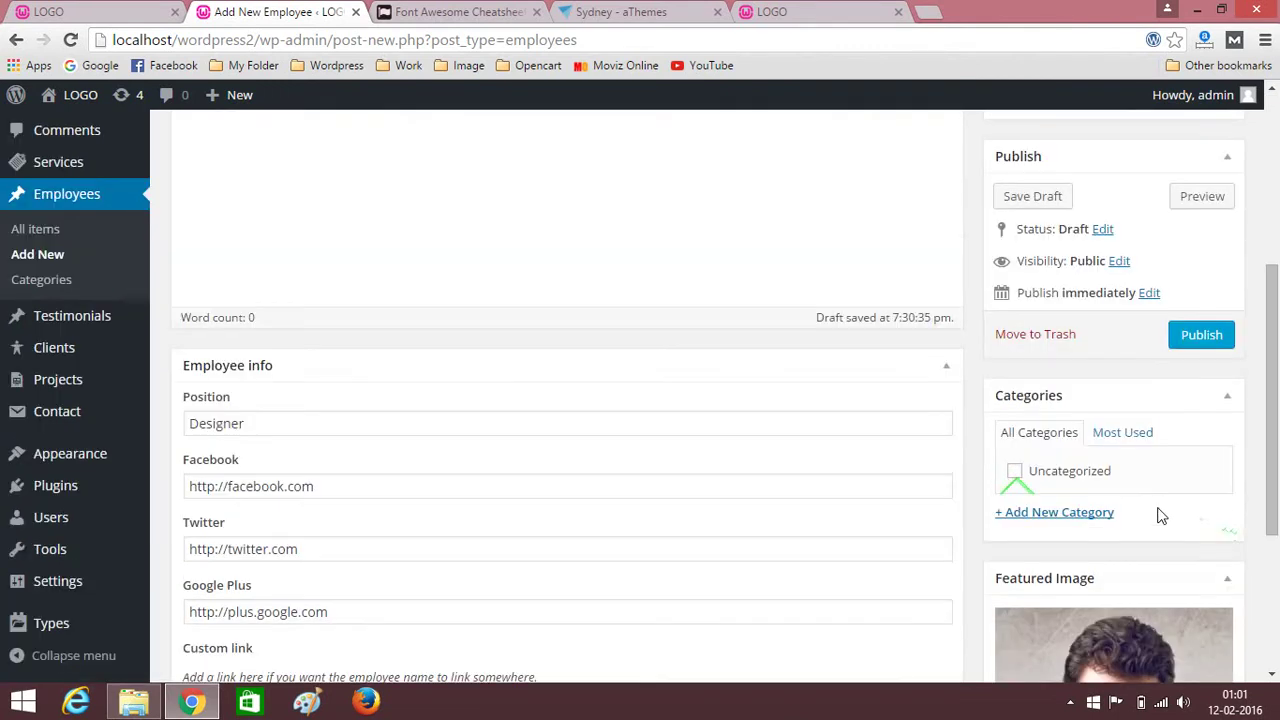
click(1203, 337)
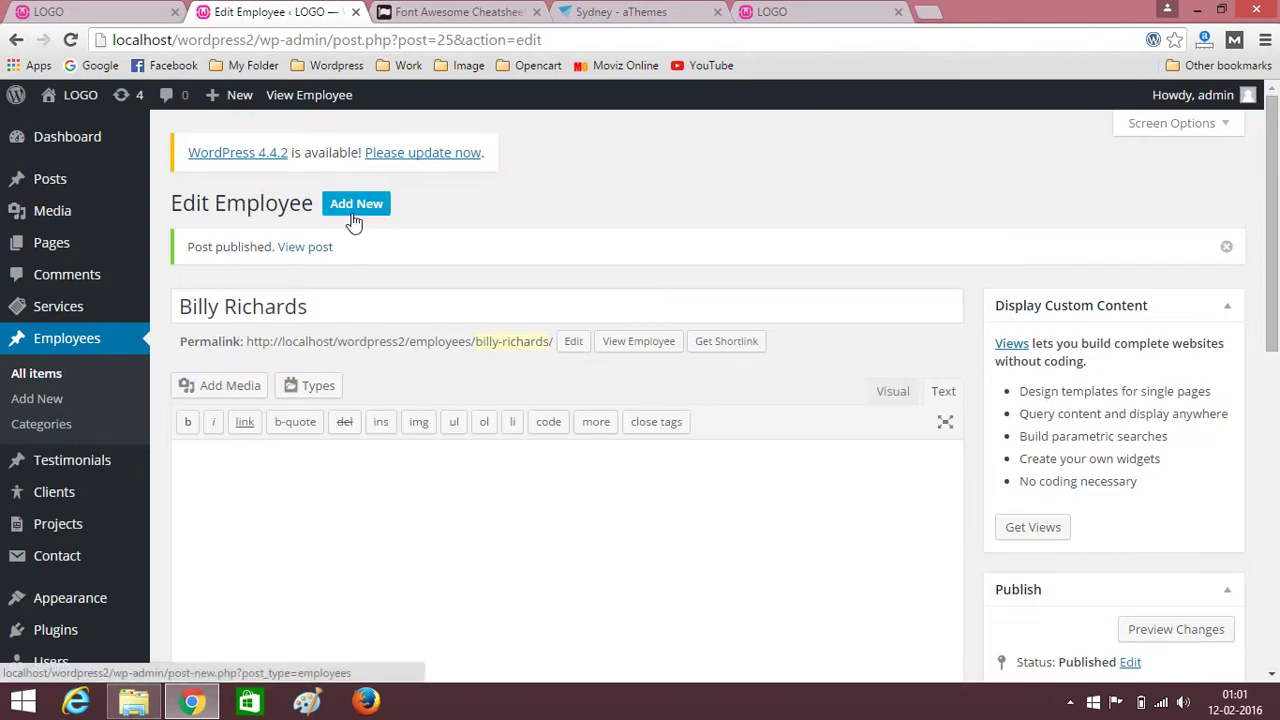
click(348, 206)
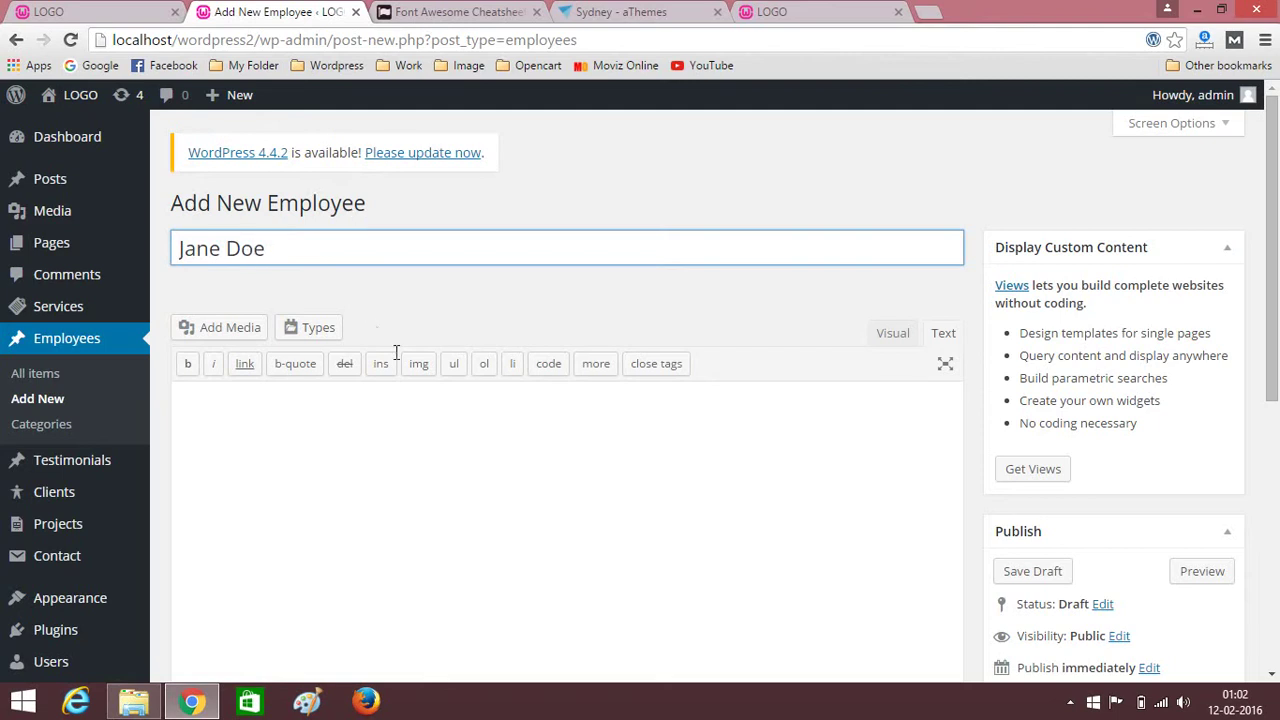
Enter General Manager as the position and # for the Facebook, Twitter and Google Plus links.
scroll(400, 360, down, 5)
click(264, 274)
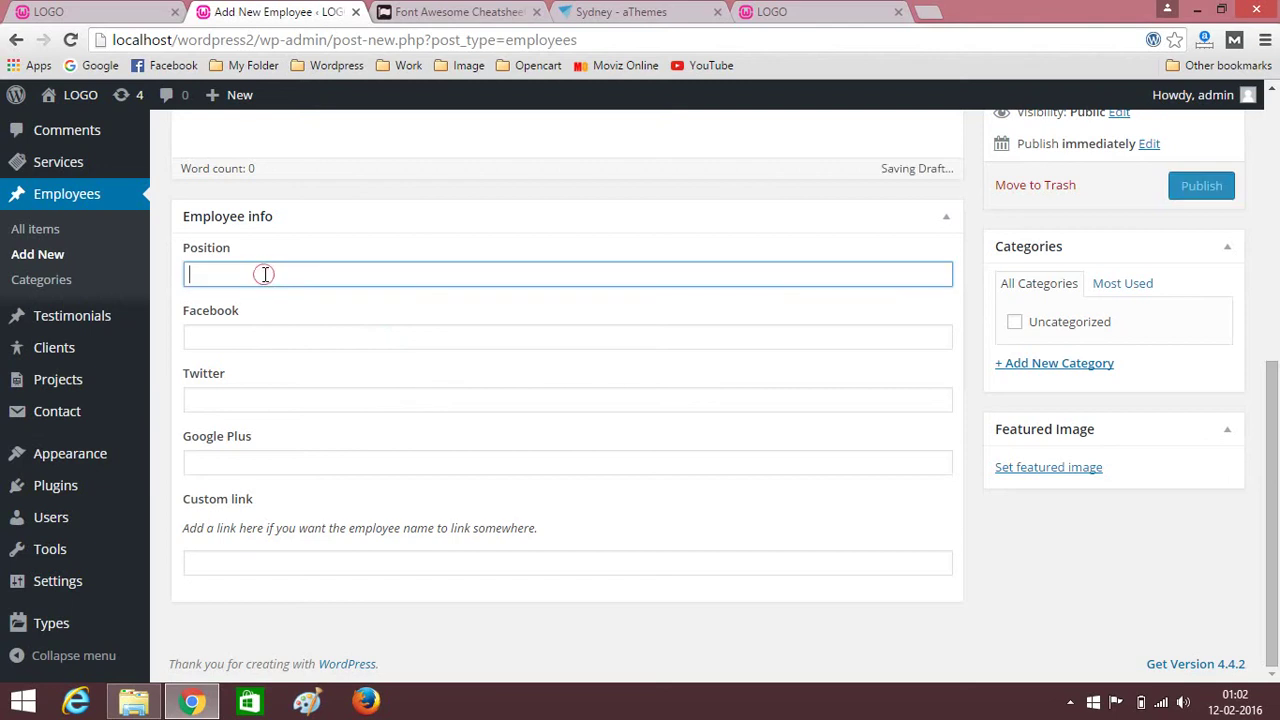
text(General Manager)
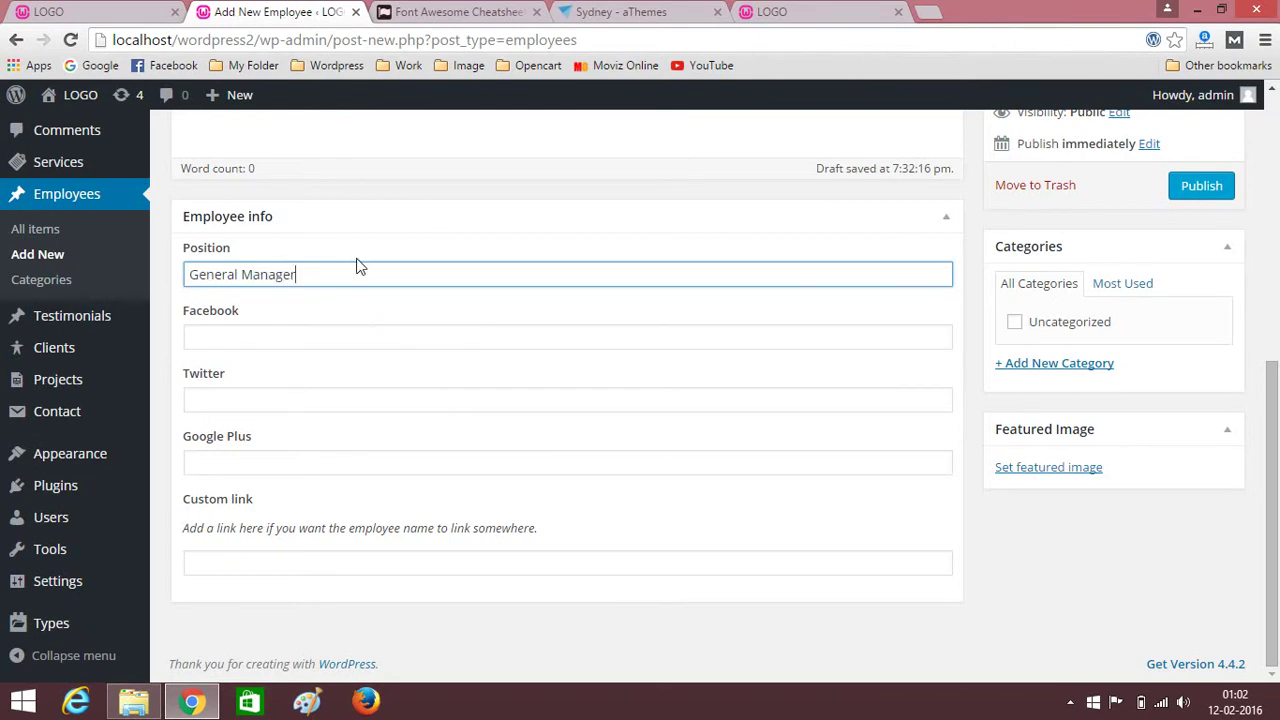
click(282, 342)
text(#)
click(204, 410)
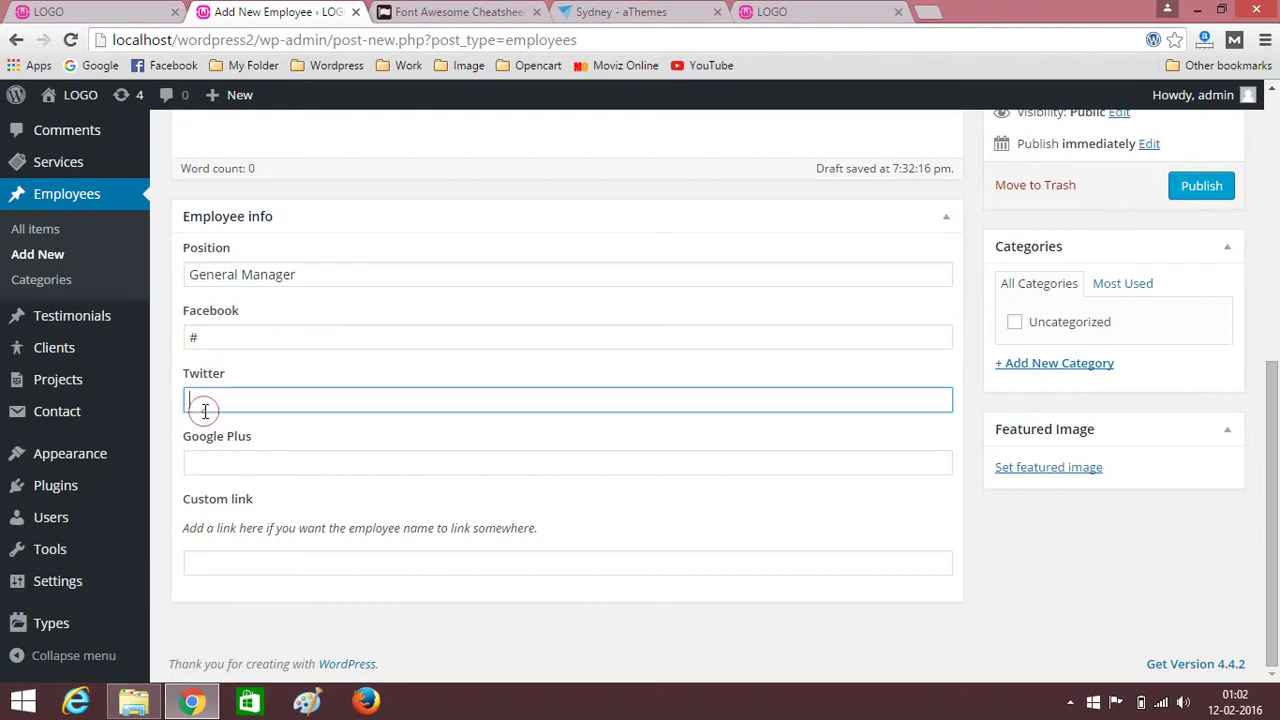
text(#)
click(203, 456)
text(#)
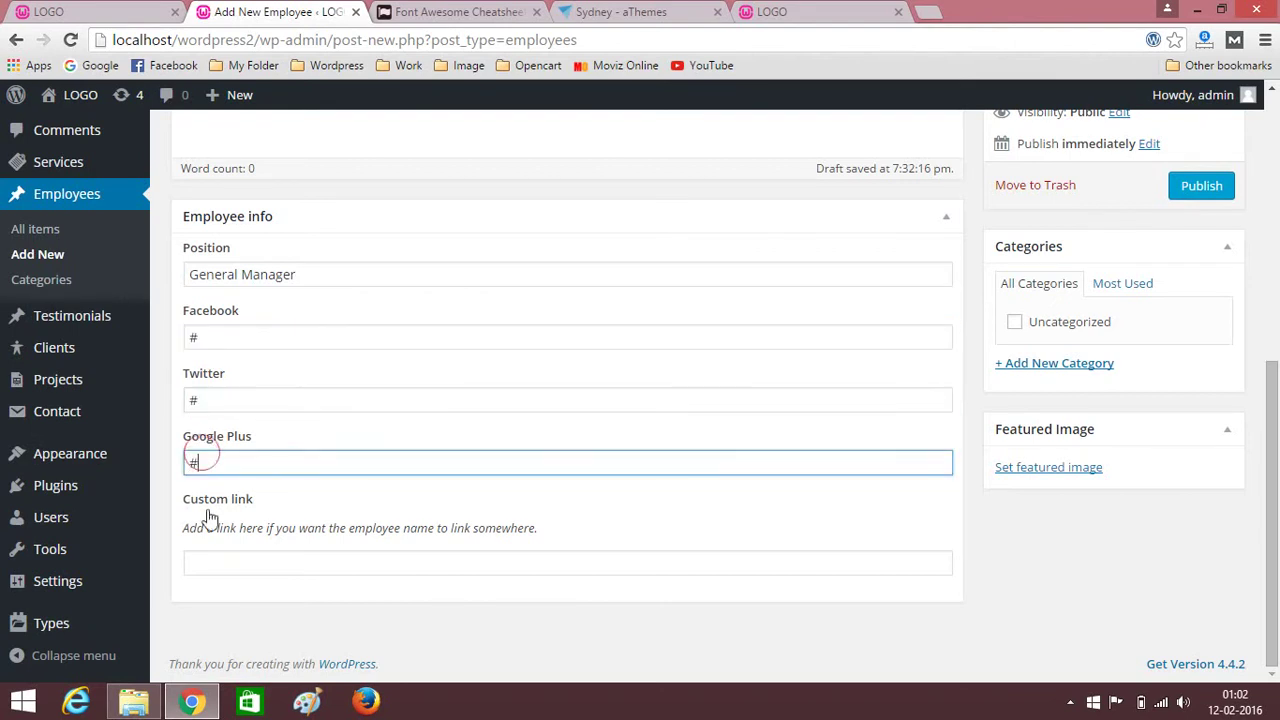
Make the smiling woman's Media Library photo the featured image and publish the employee.
scroll(690, 425, up, 4)
scroll(630, 423, down, 3)
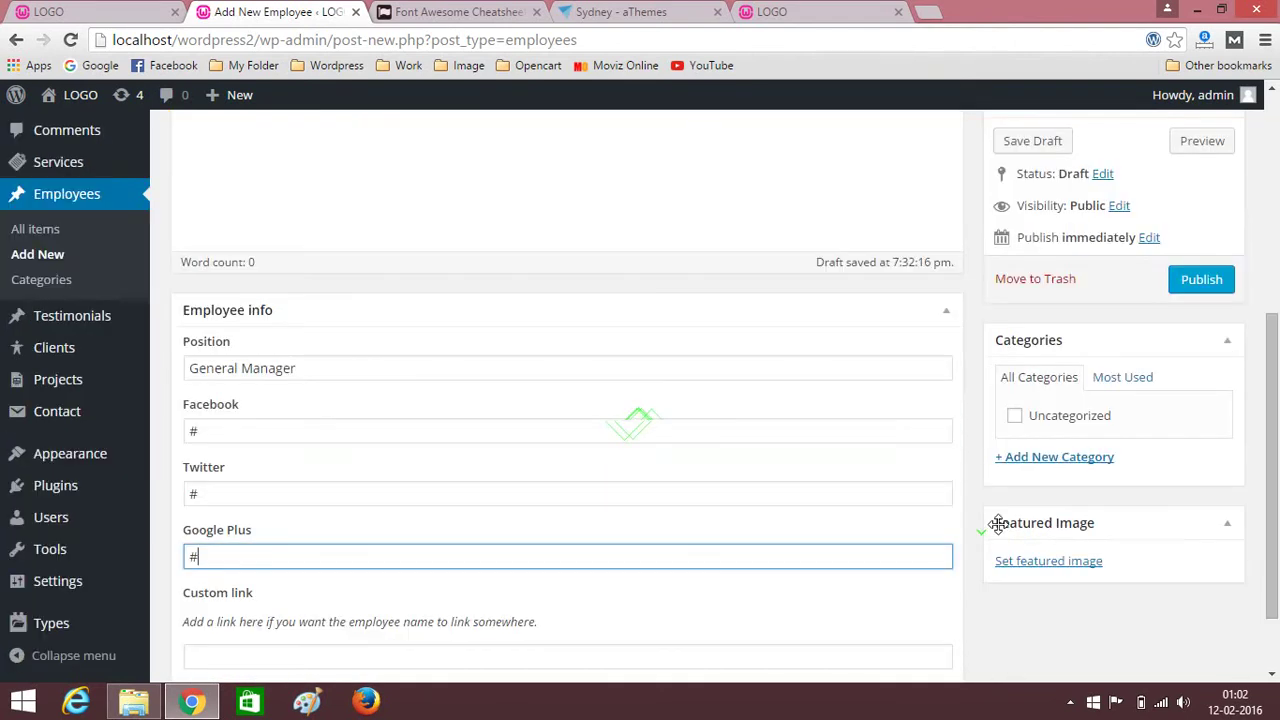
click(1052, 564)
click(110, 176)
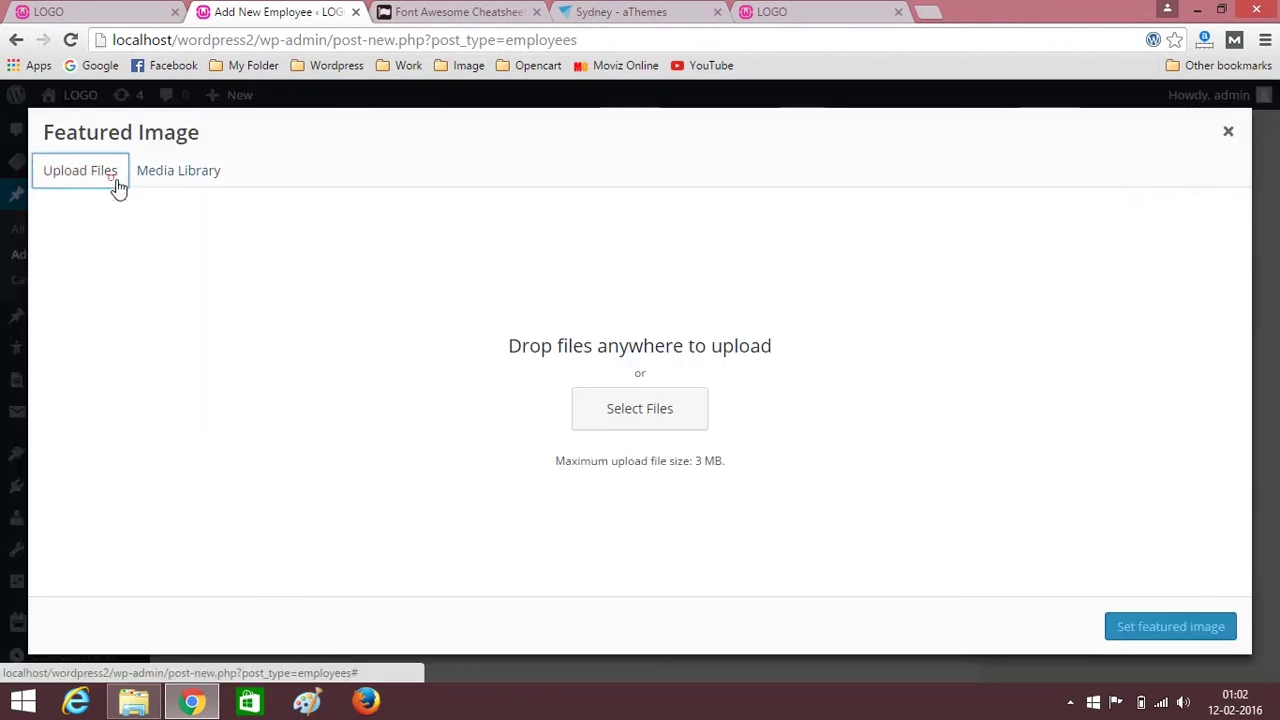
click(170, 168)
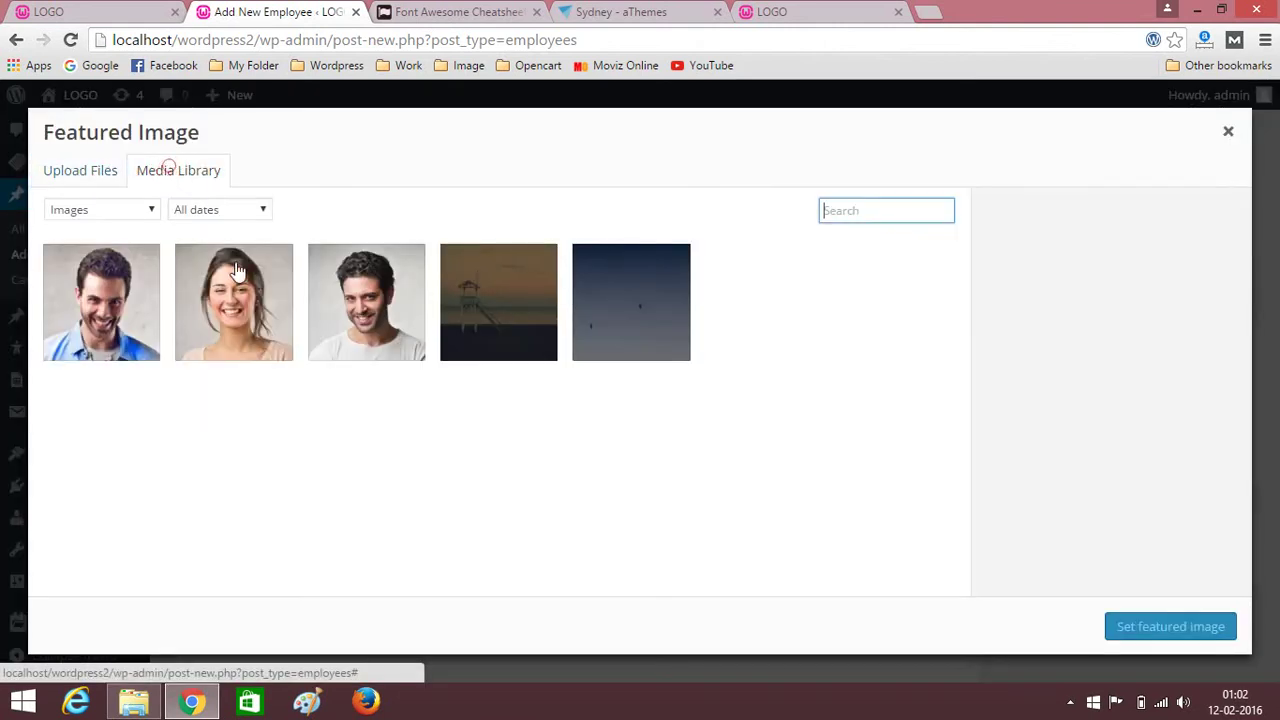
click(237, 272)
click(1151, 630)
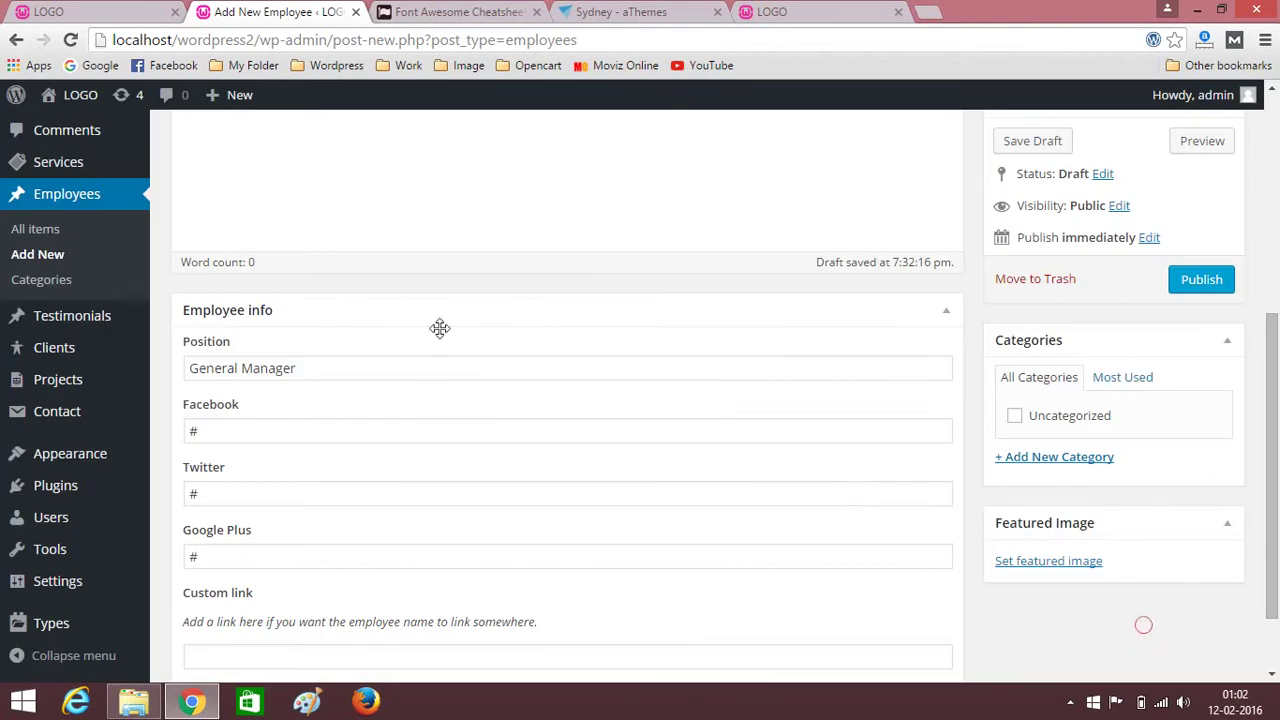
click(1203, 282)
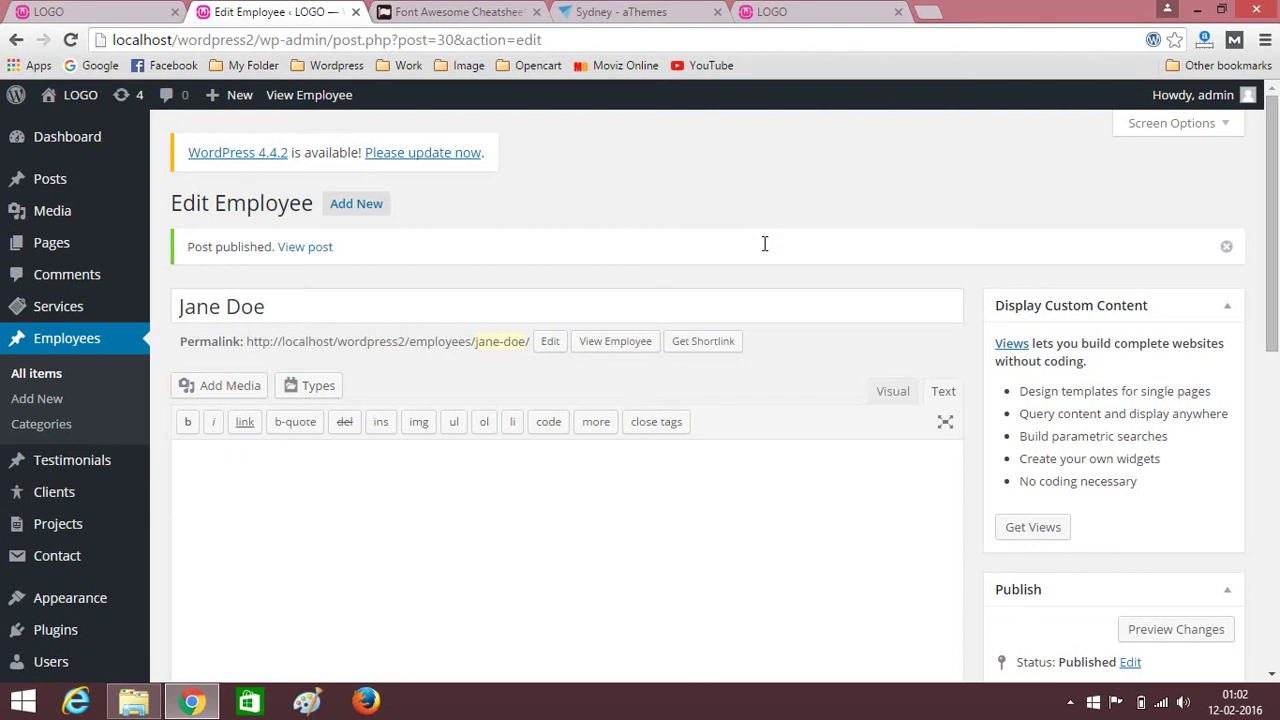
click(362, 203)
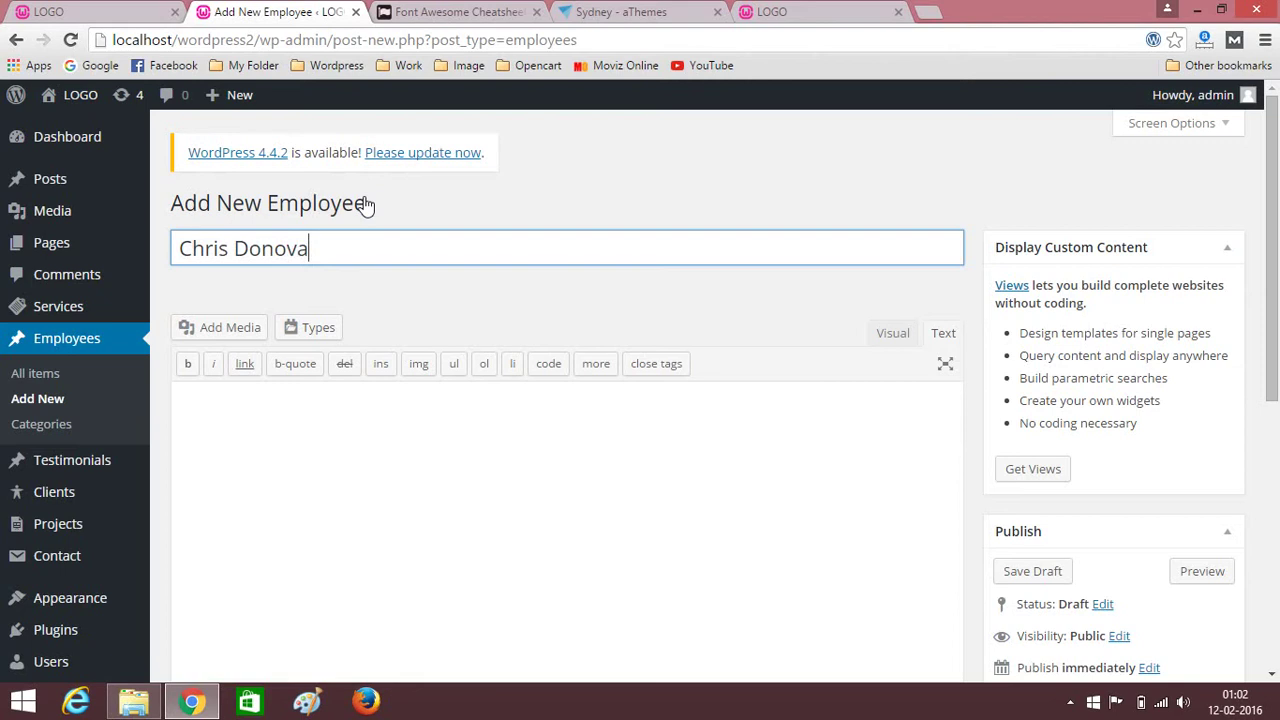
Fill in Developer as the position and # for the social links.
scroll(686, 386, down, 10)
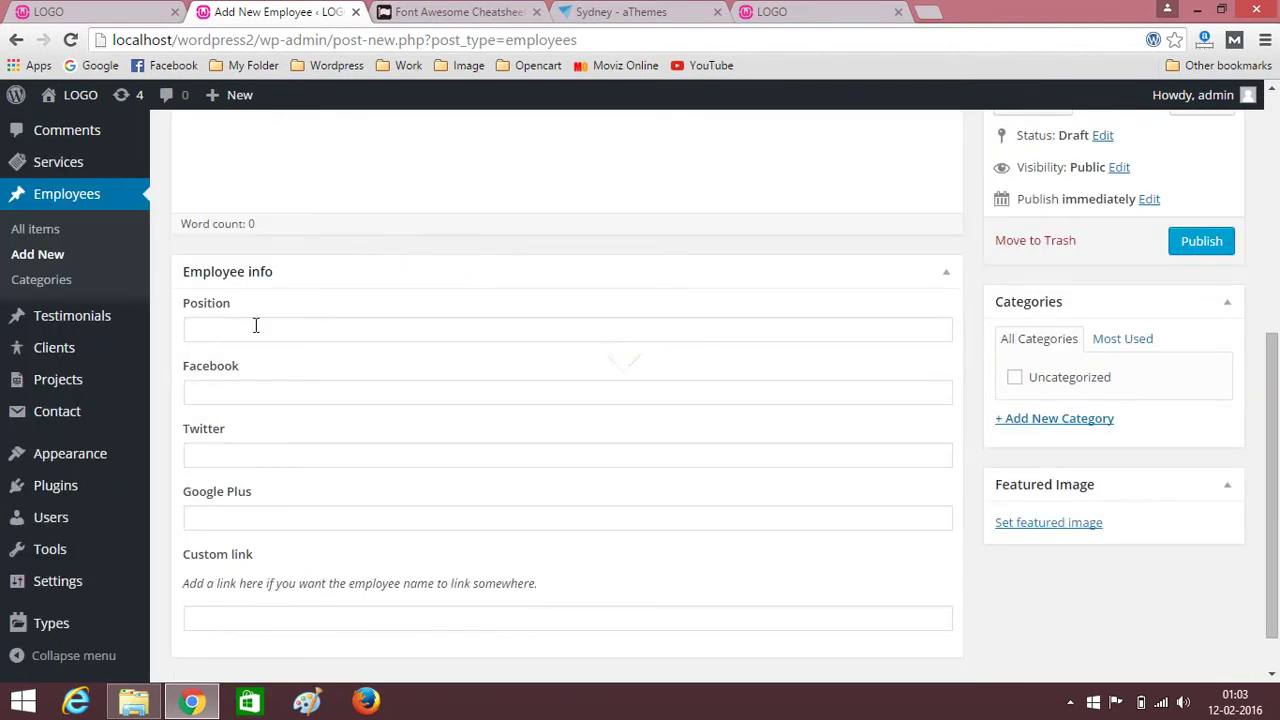
click(254, 325)
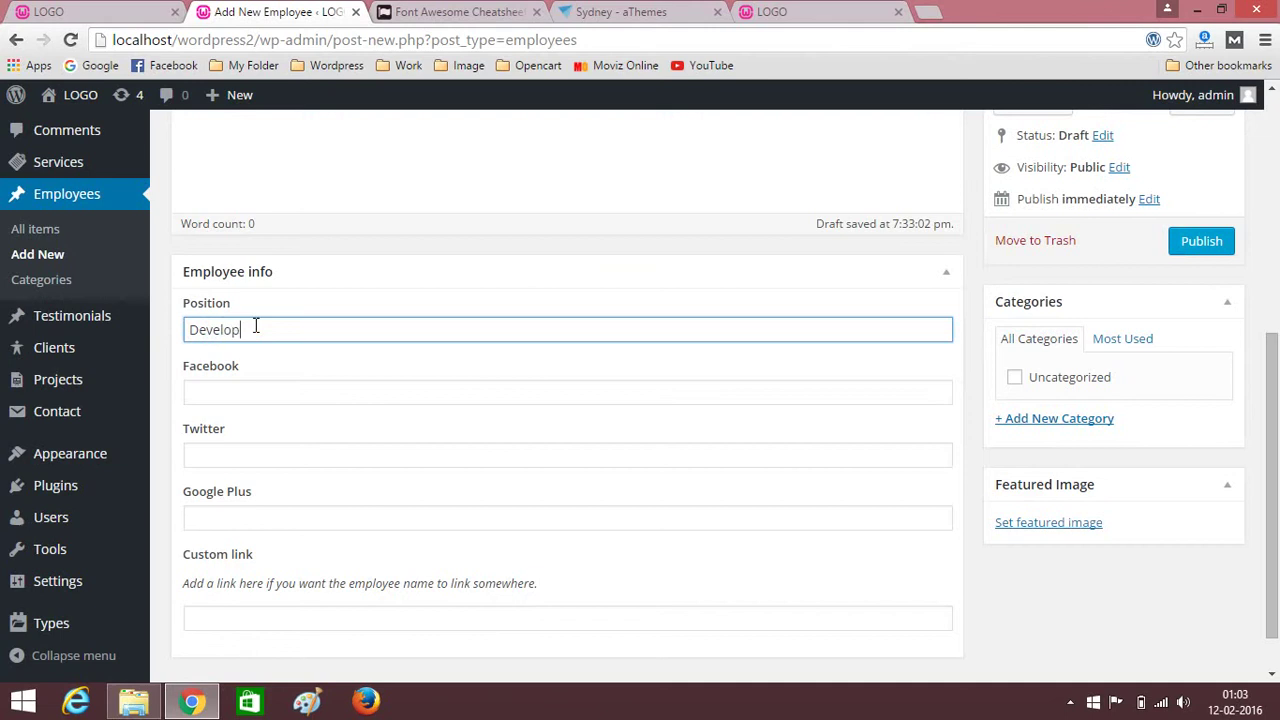
click(218, 391)
key(ctrl+Tab)
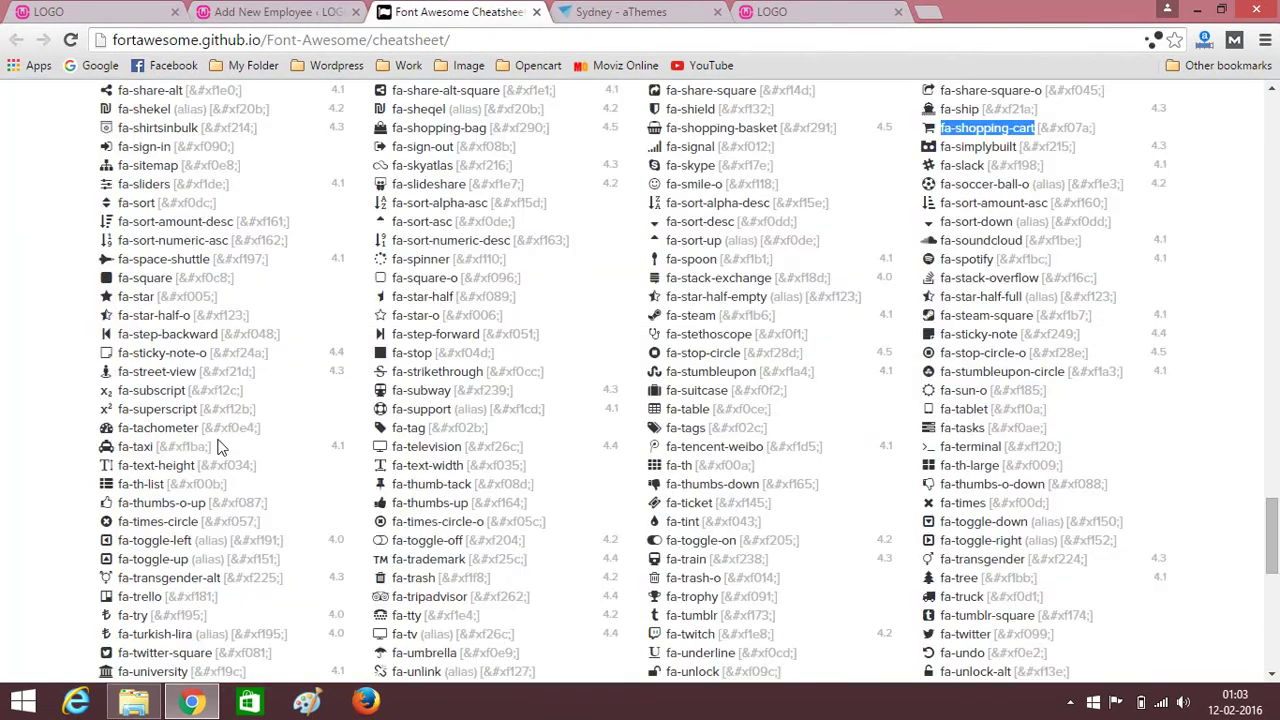
click(322, 10)
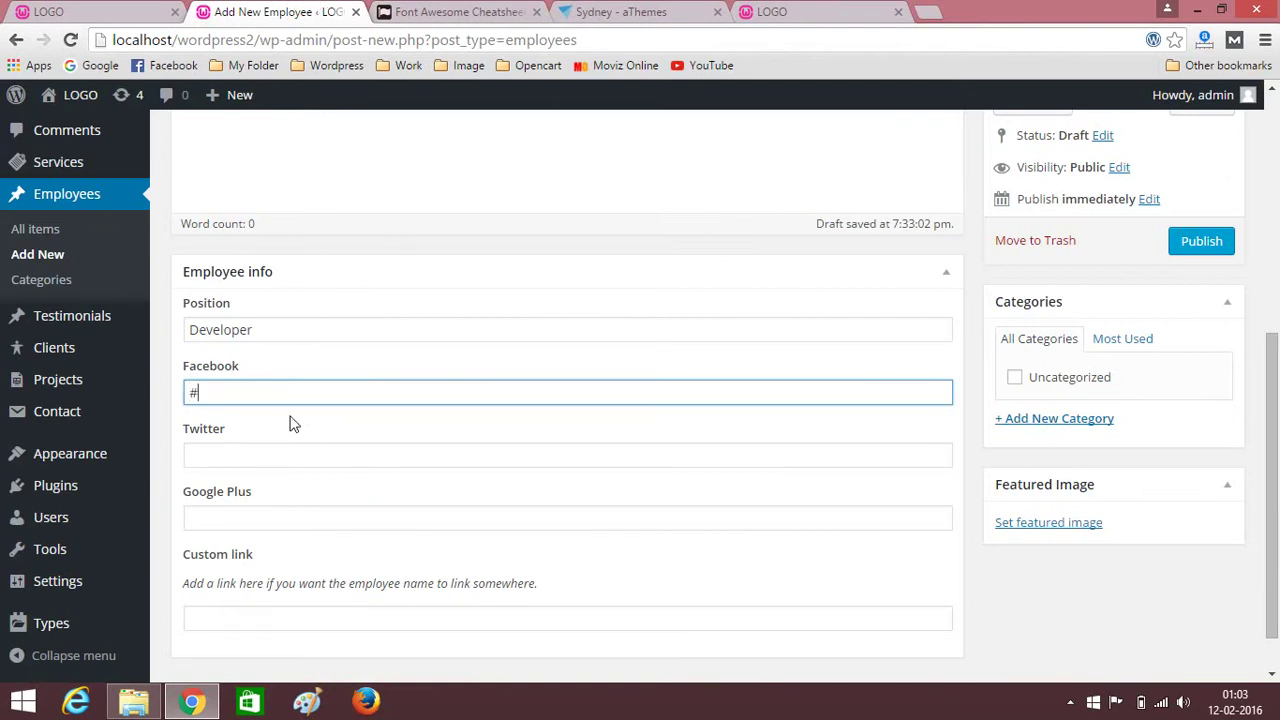
click(237, 457)
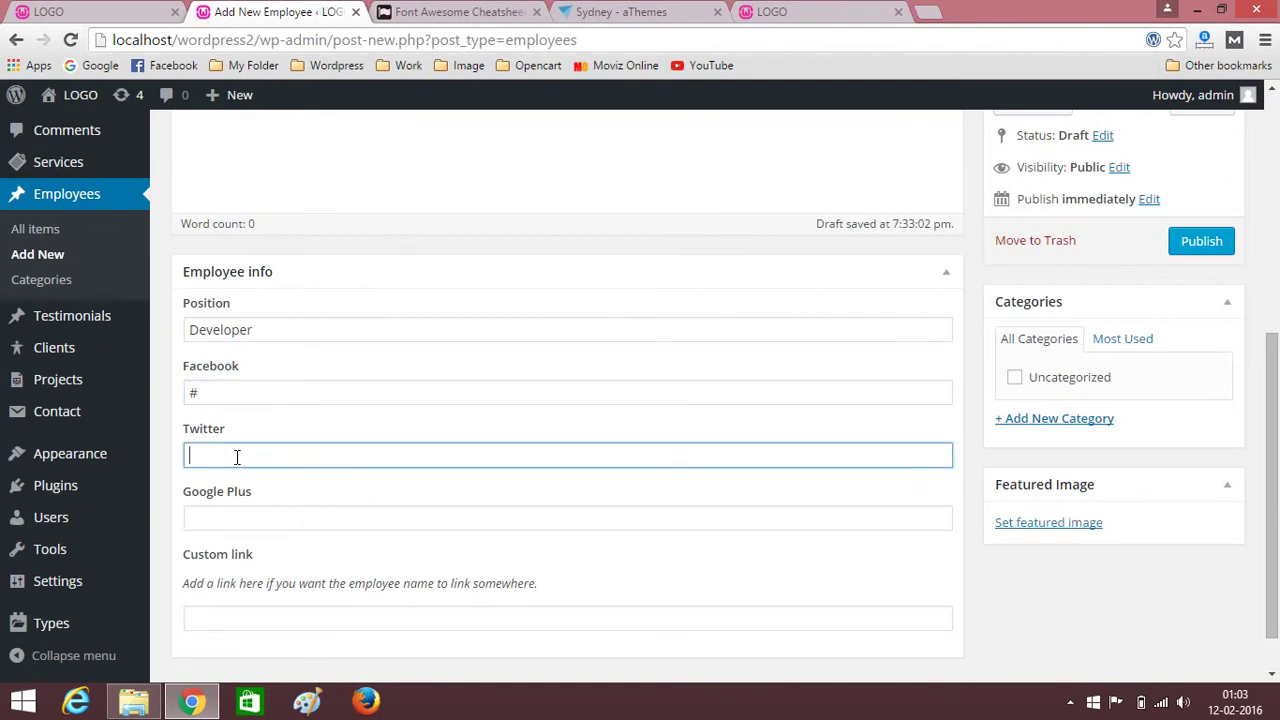
click(228, 514)
text(#)
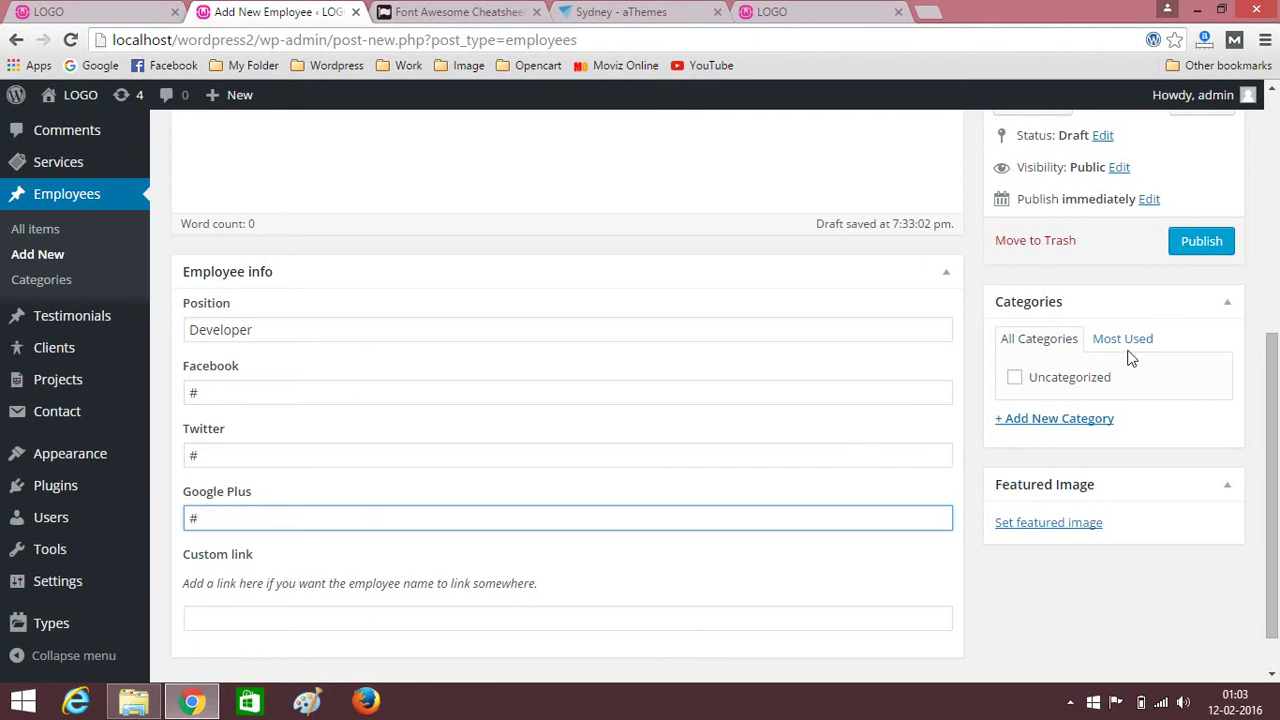
Set 1.jpg as the featured image, publish the employee, then go to the Pages list.
click(1061, 532)
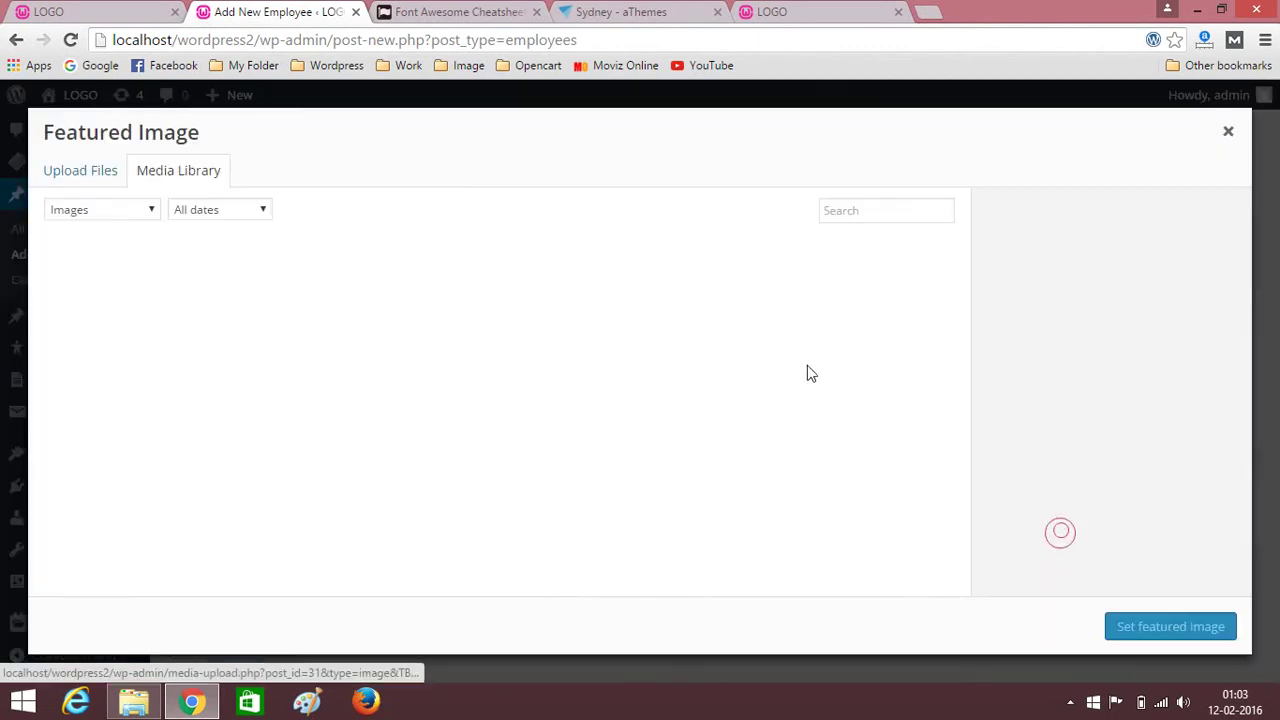
click(360, 303)
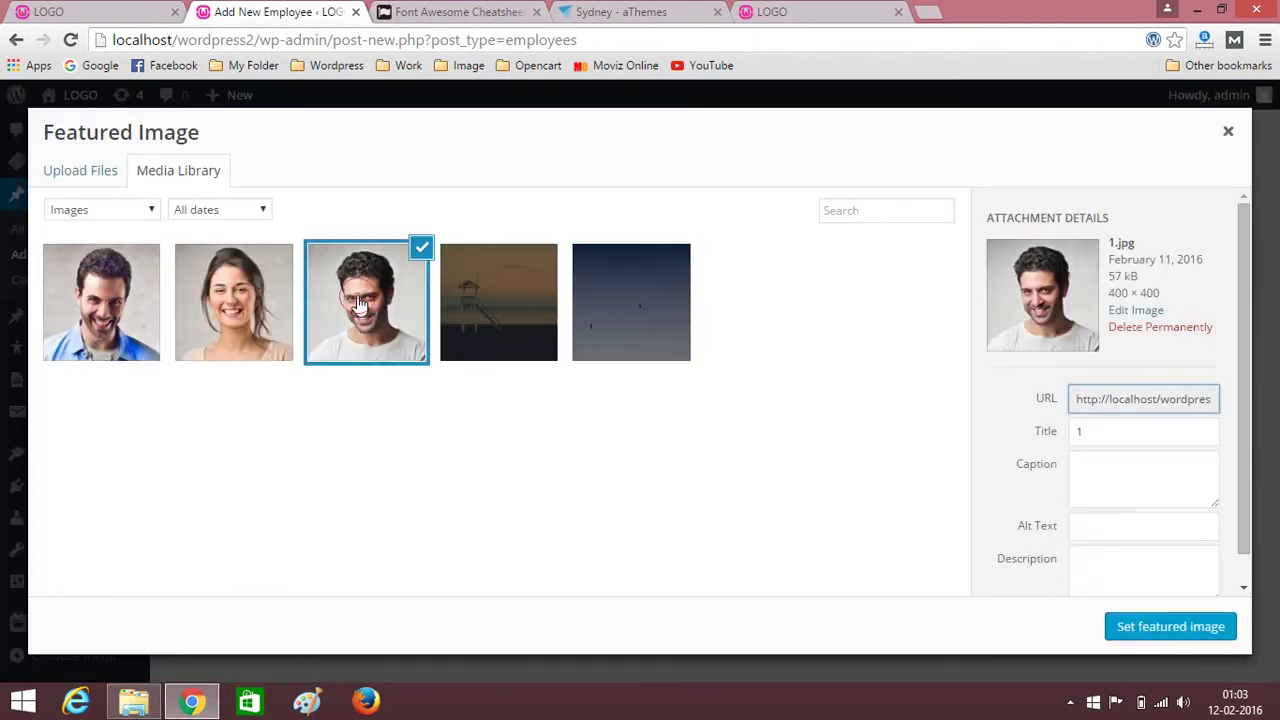
click(360, 304)
click(360, 305)
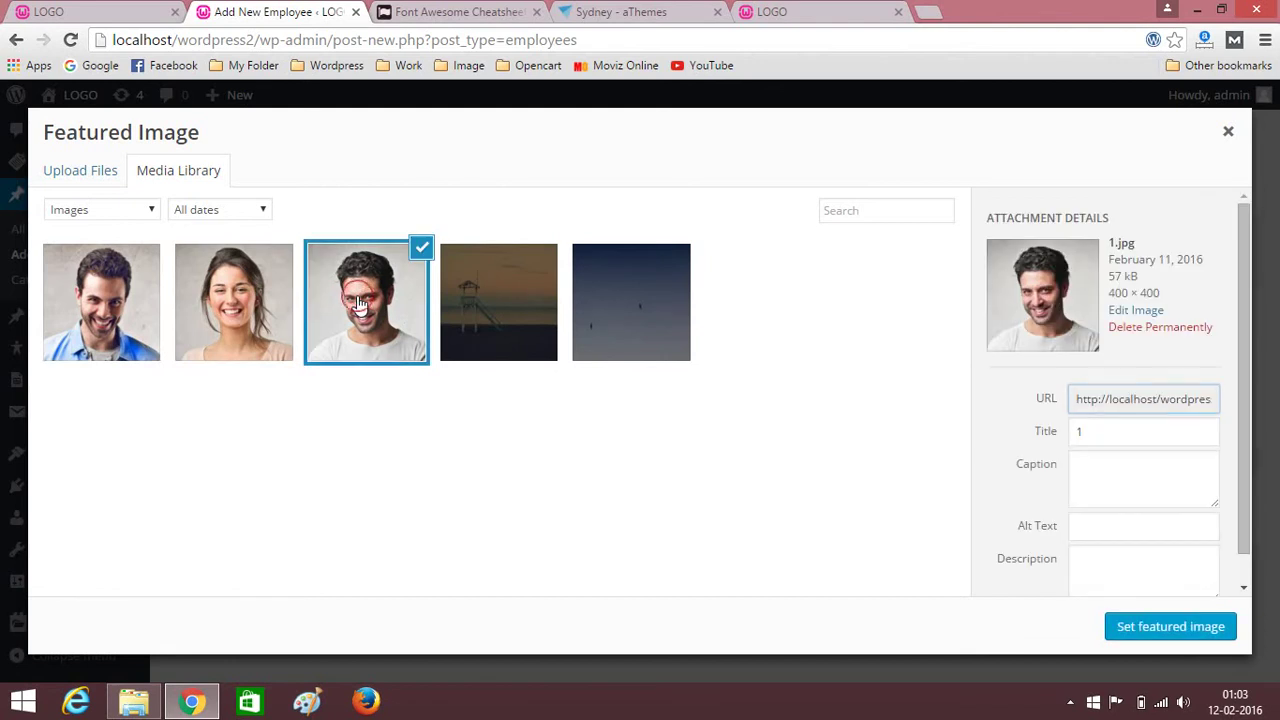
click(1176, 626)
click(1201, 241)
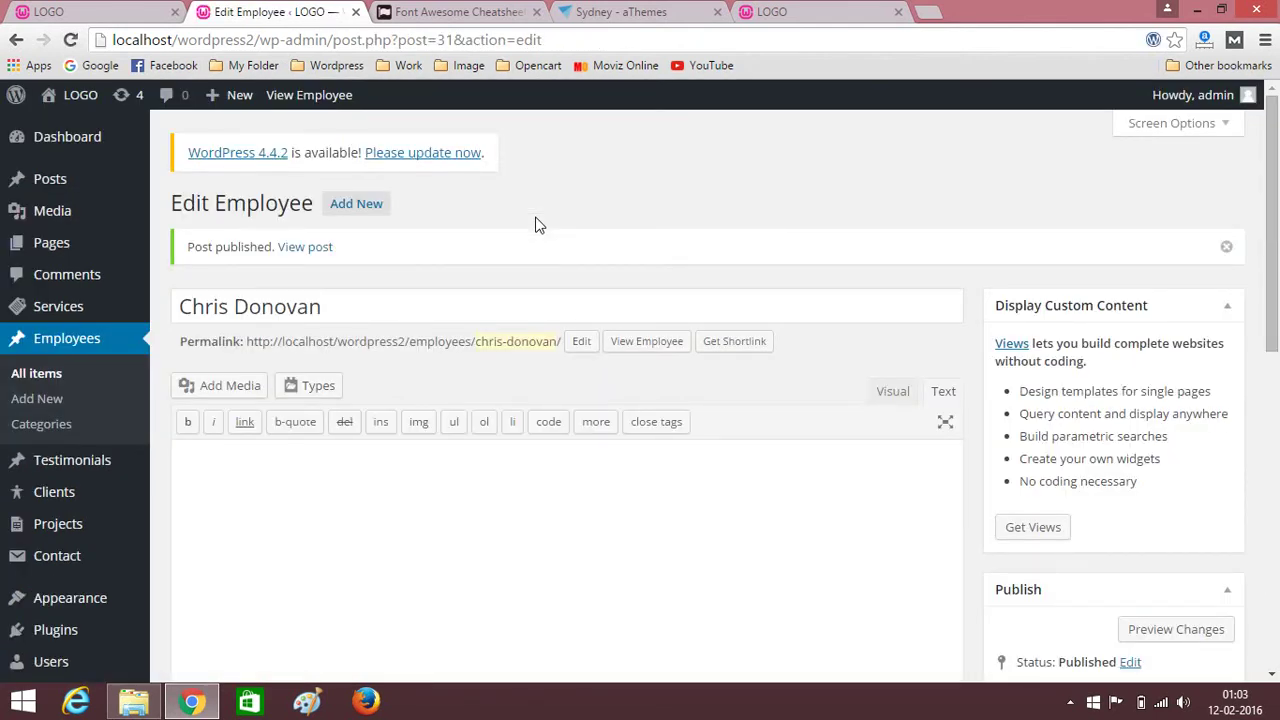
click(53, 250)
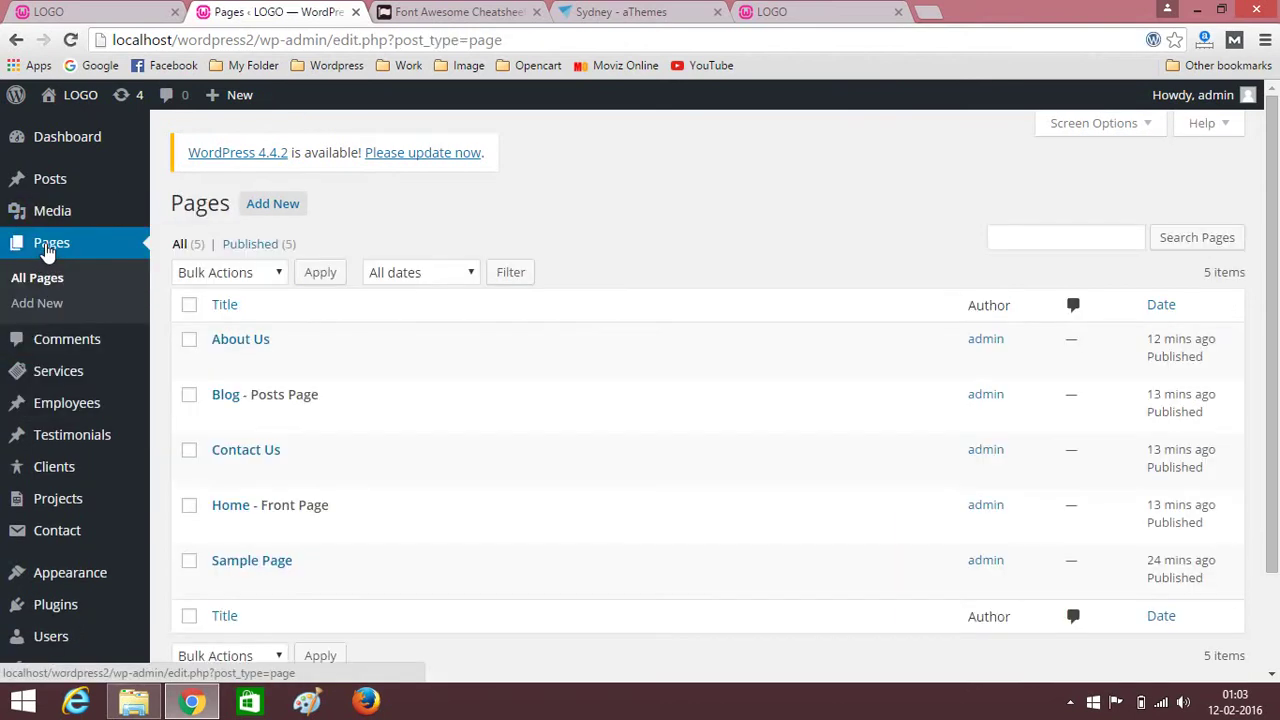
Open the Home page and insert a new one-column row.
scroll(300, 395, down, 2)
click(236, 390)
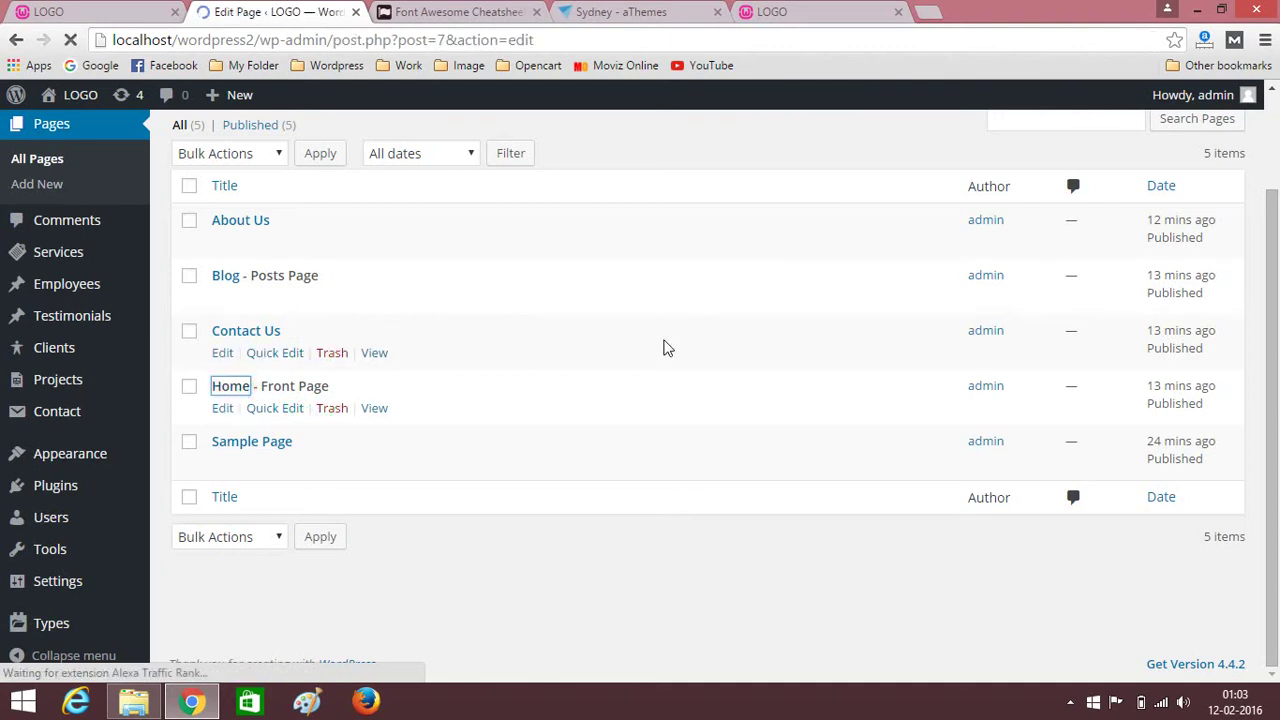
scroll(680, 311, down, 3)
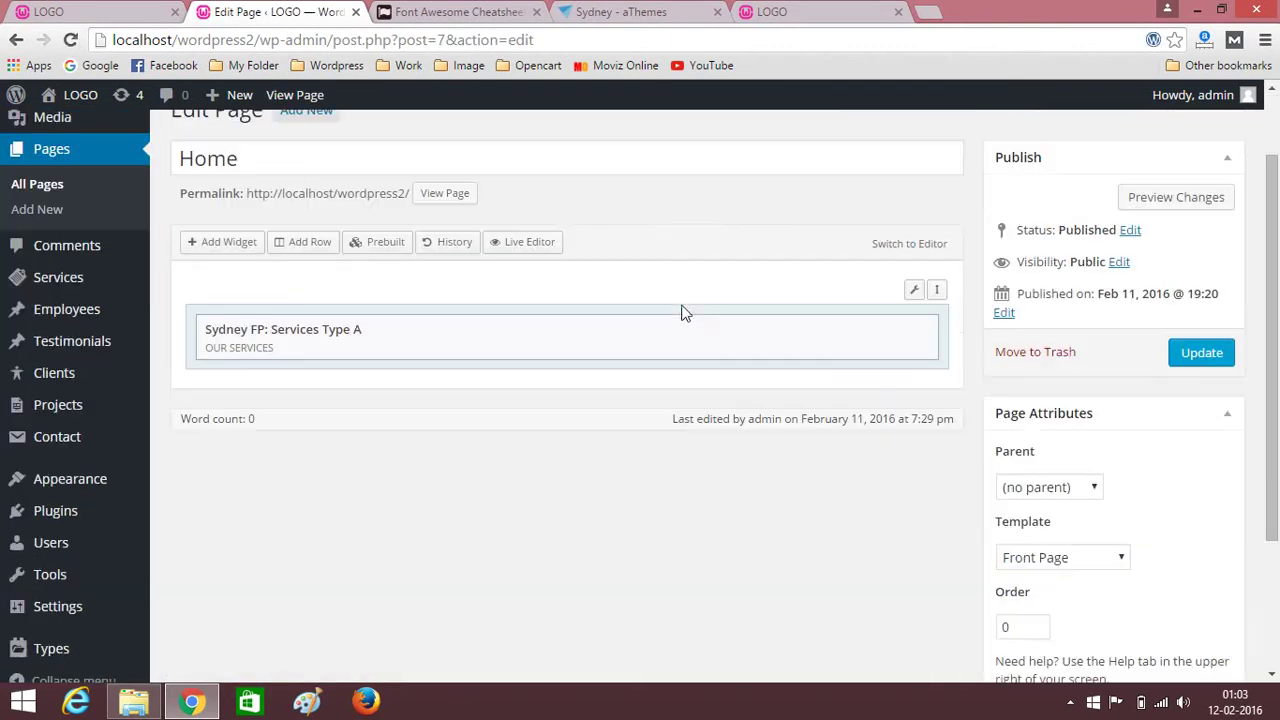
scroll(585, 373, up, 3)
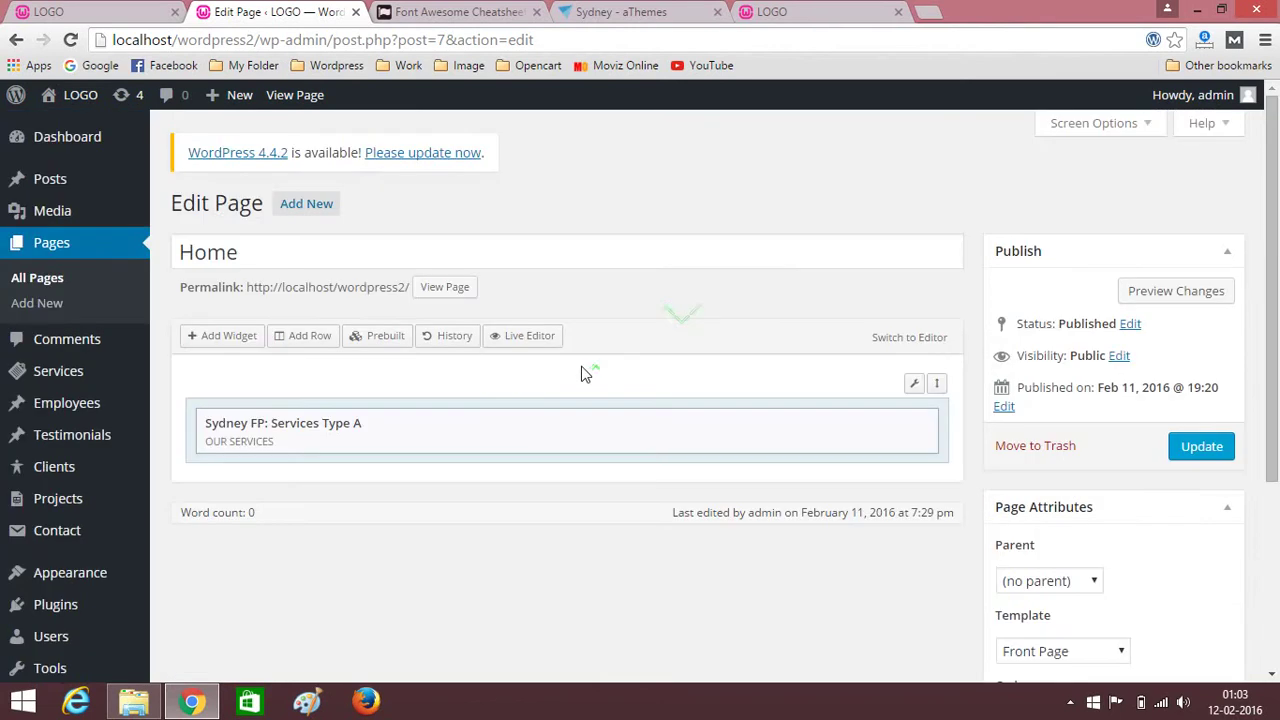
click(310, 336)
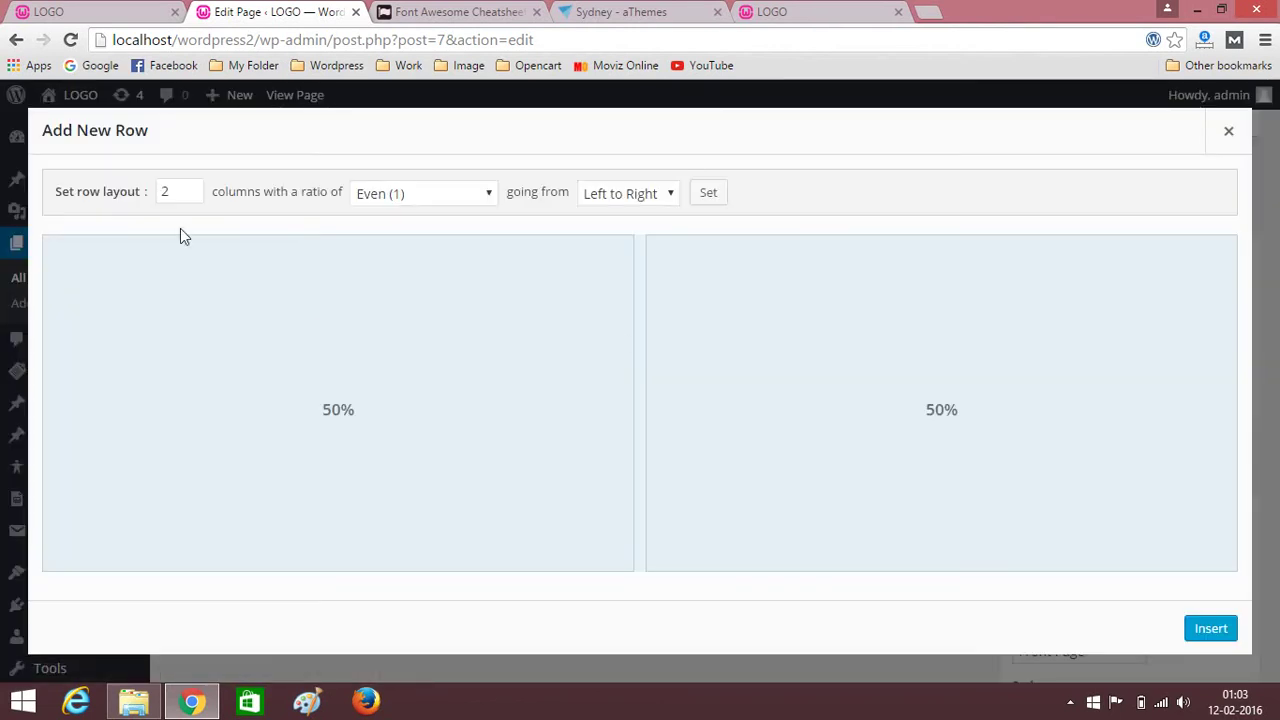
click(191, 196)
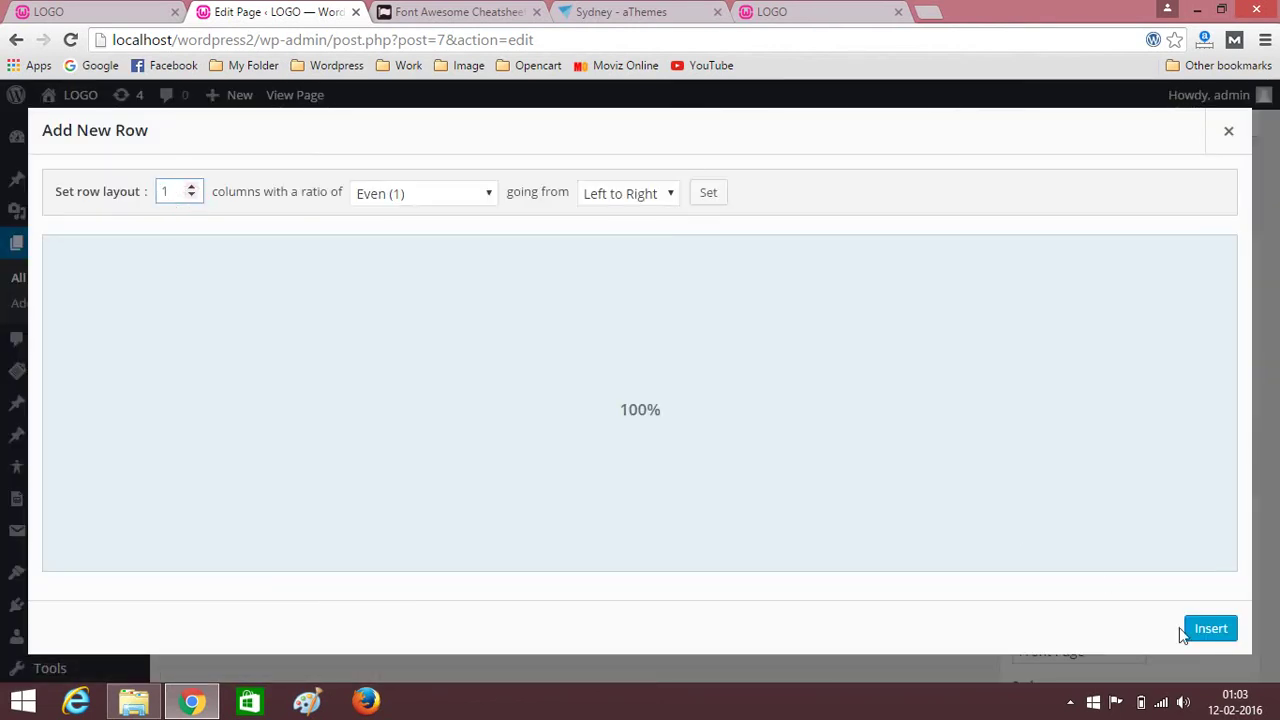
click(1206, 633)
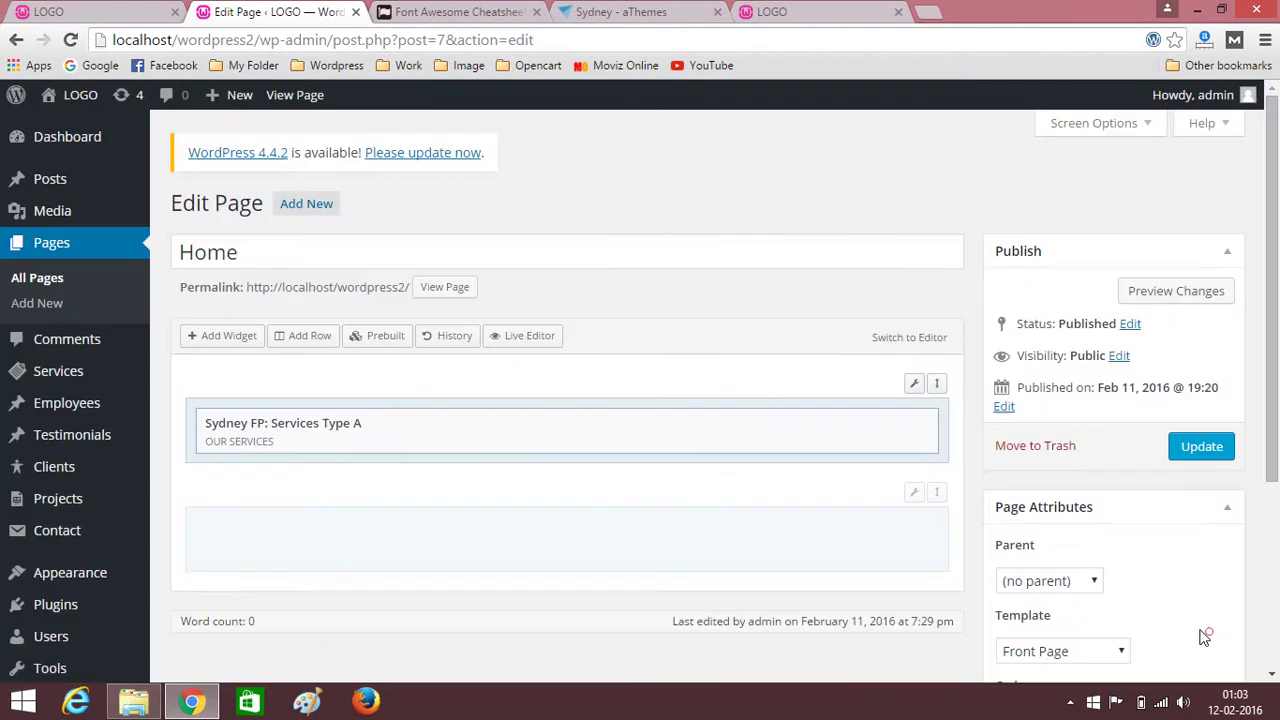
Add a Sydney FP: Employees widget to the row and open its settings.
click(222, 337)
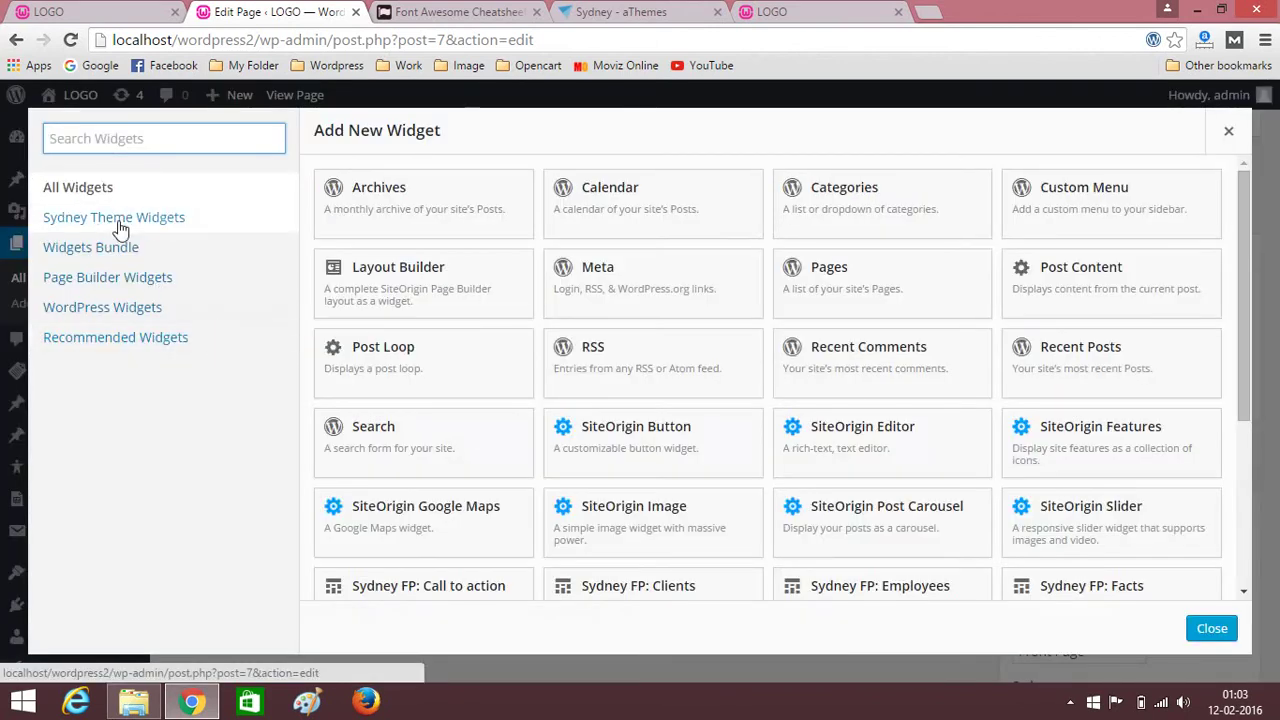
click(92, 220)
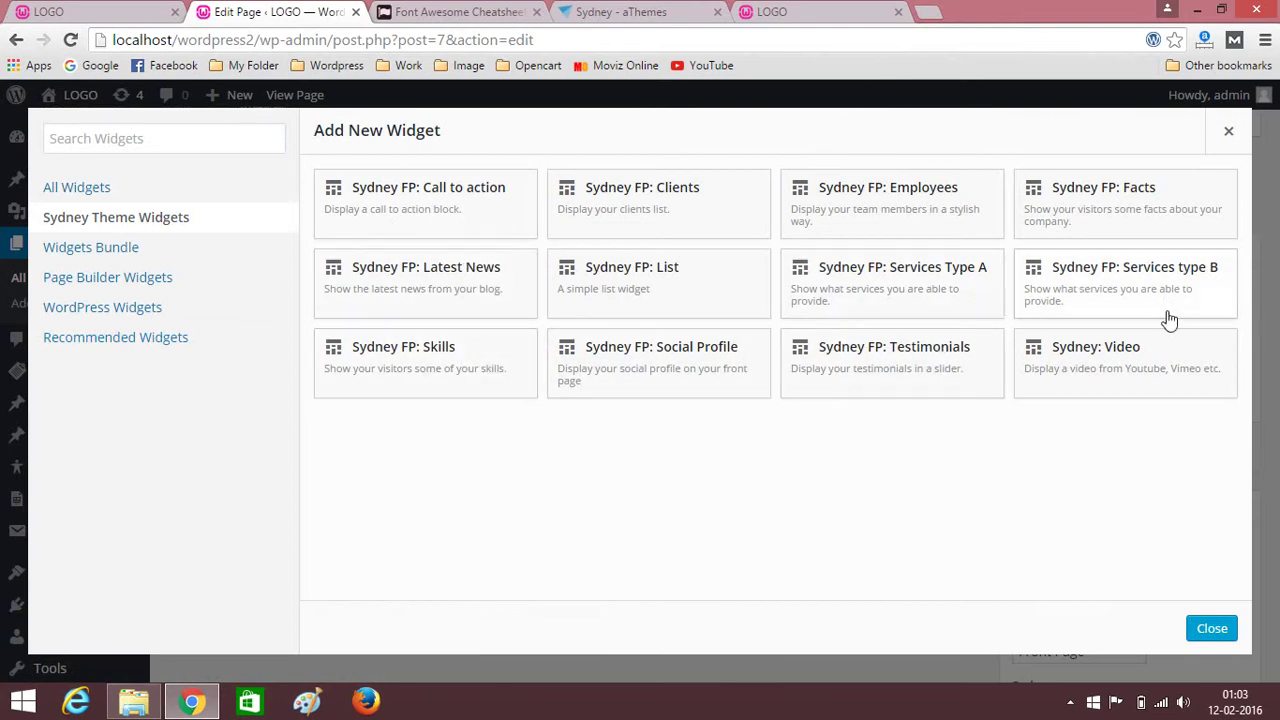
click(898, 205)
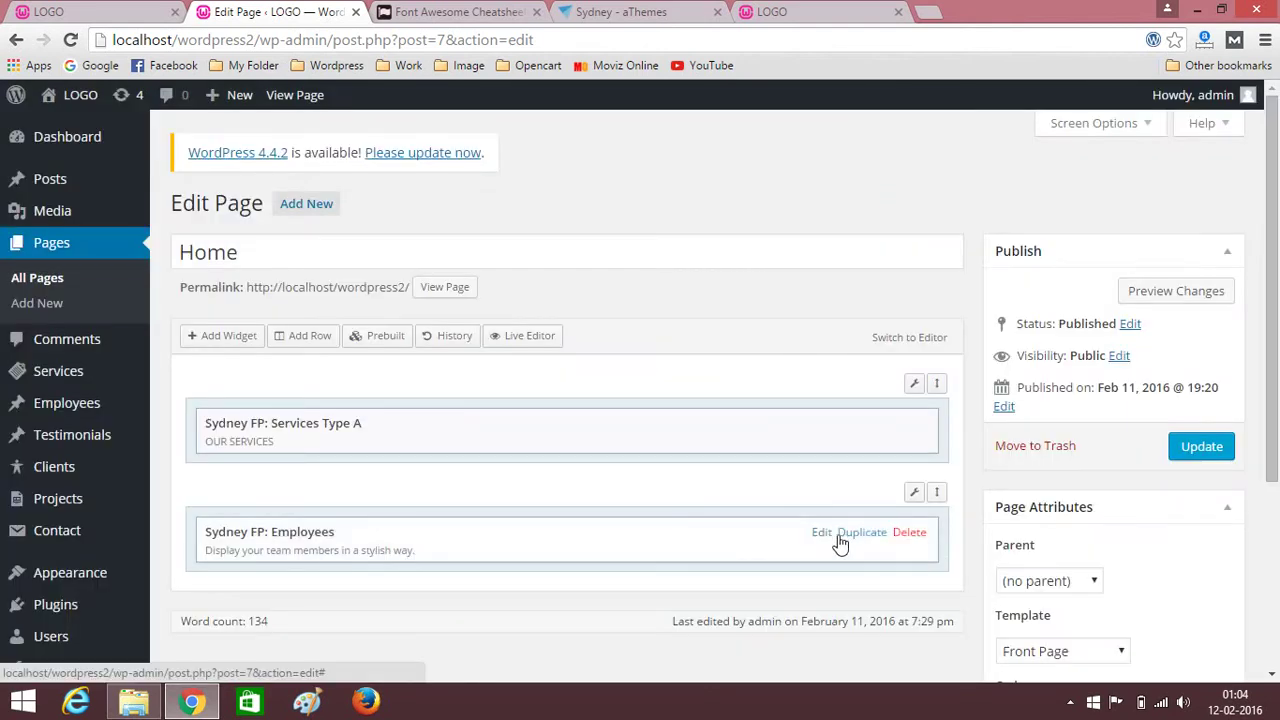
click(821, 535)
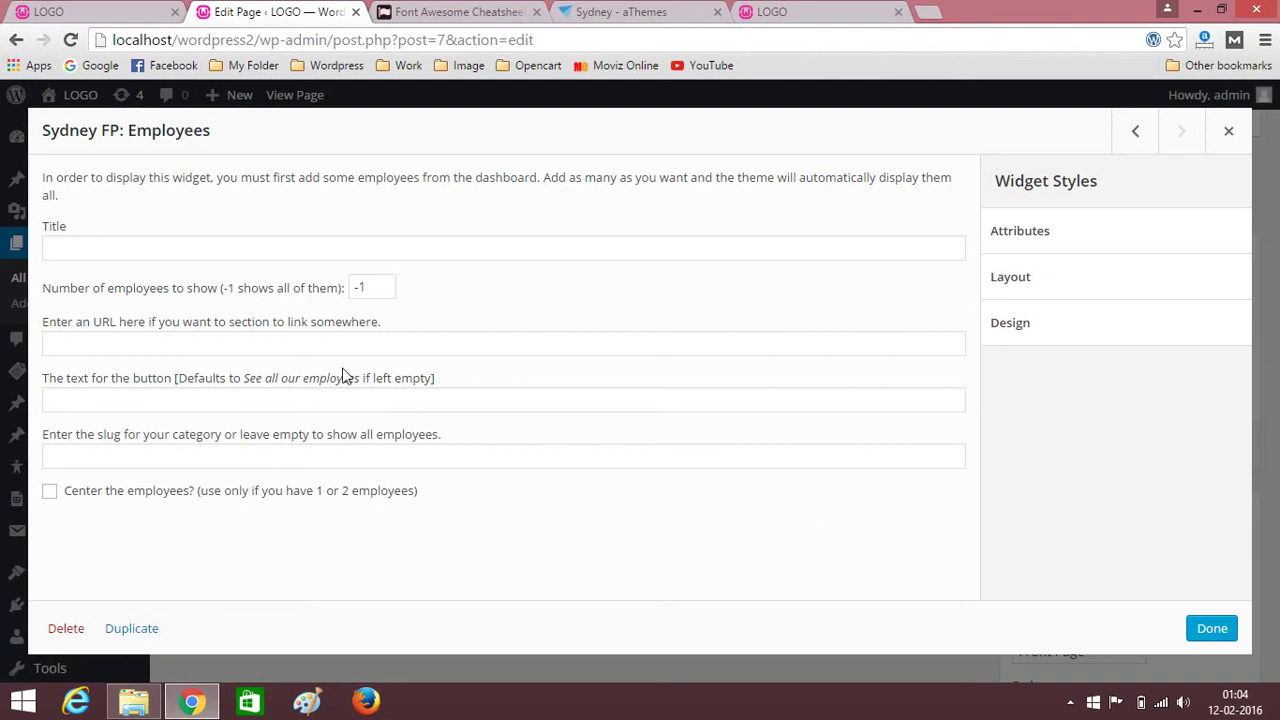
Copy the OUR TEAM heading from the live site into the Employees widget's Title field.
click(20, 11)
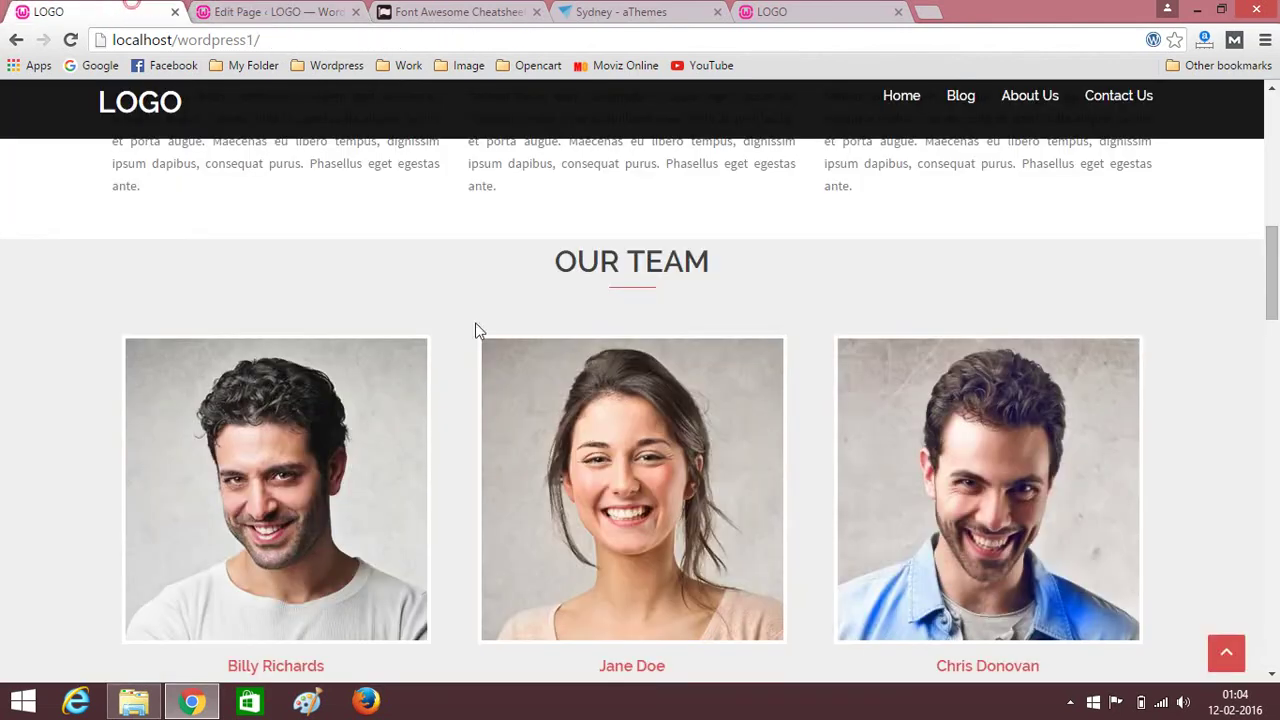
drag(550, 260, 730, 261)
key(ctrl+c)
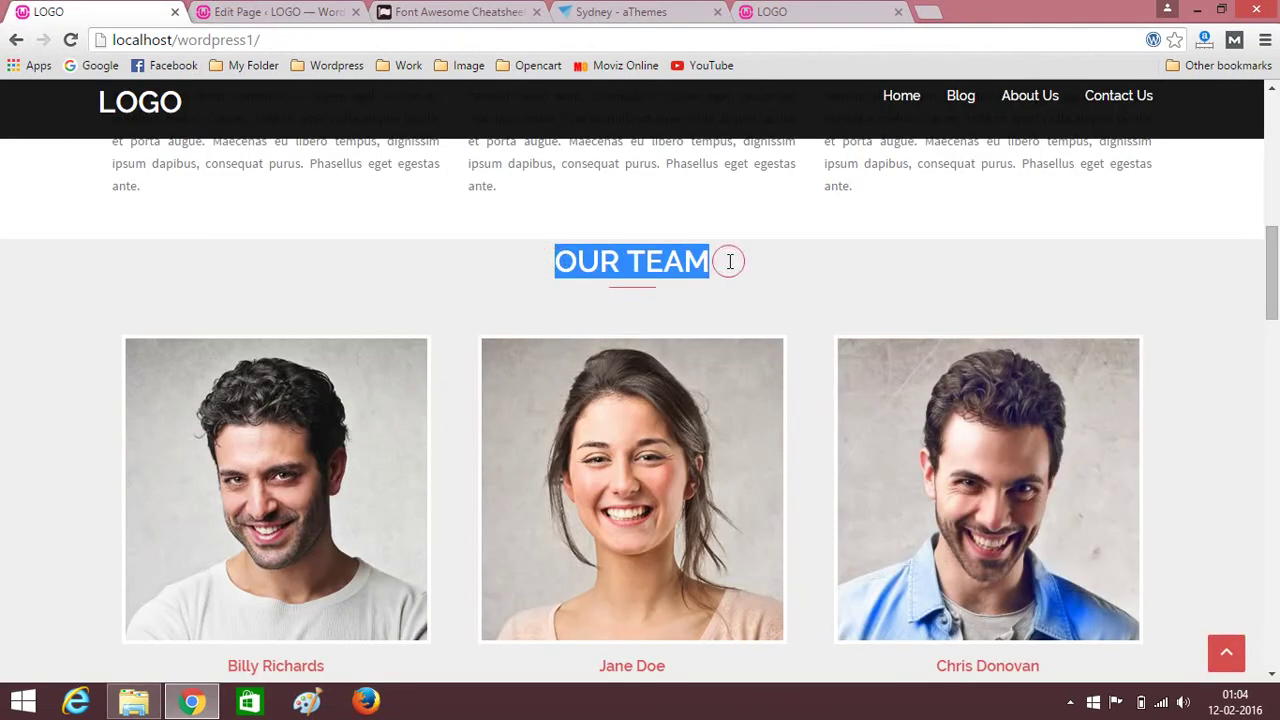
click(265, 11)
click(178, 251)
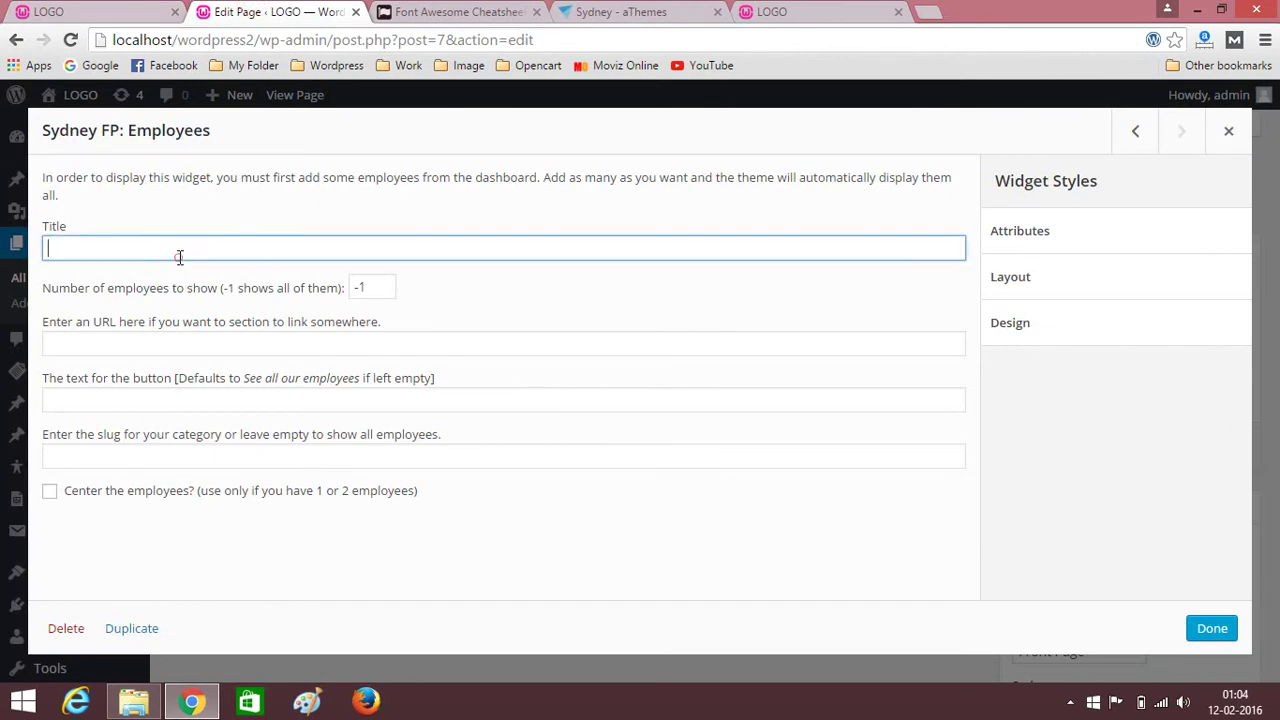
key(ctrl+v)
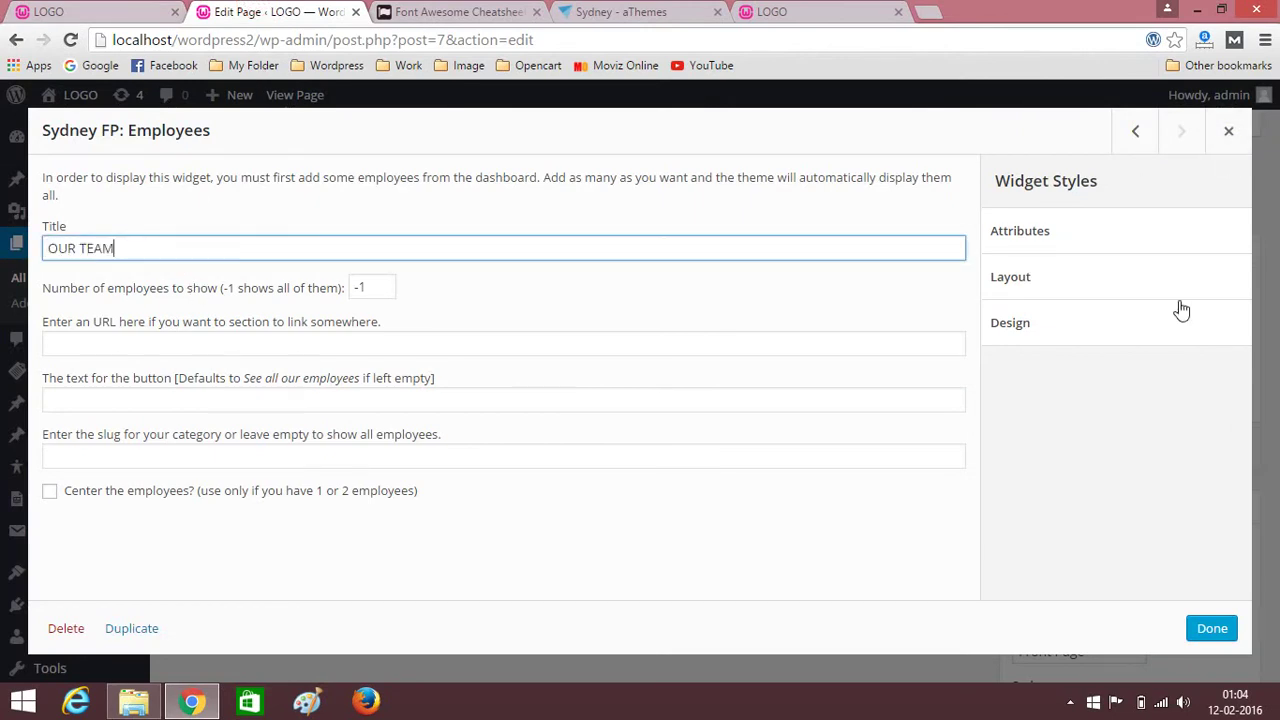
click(1208, 630)
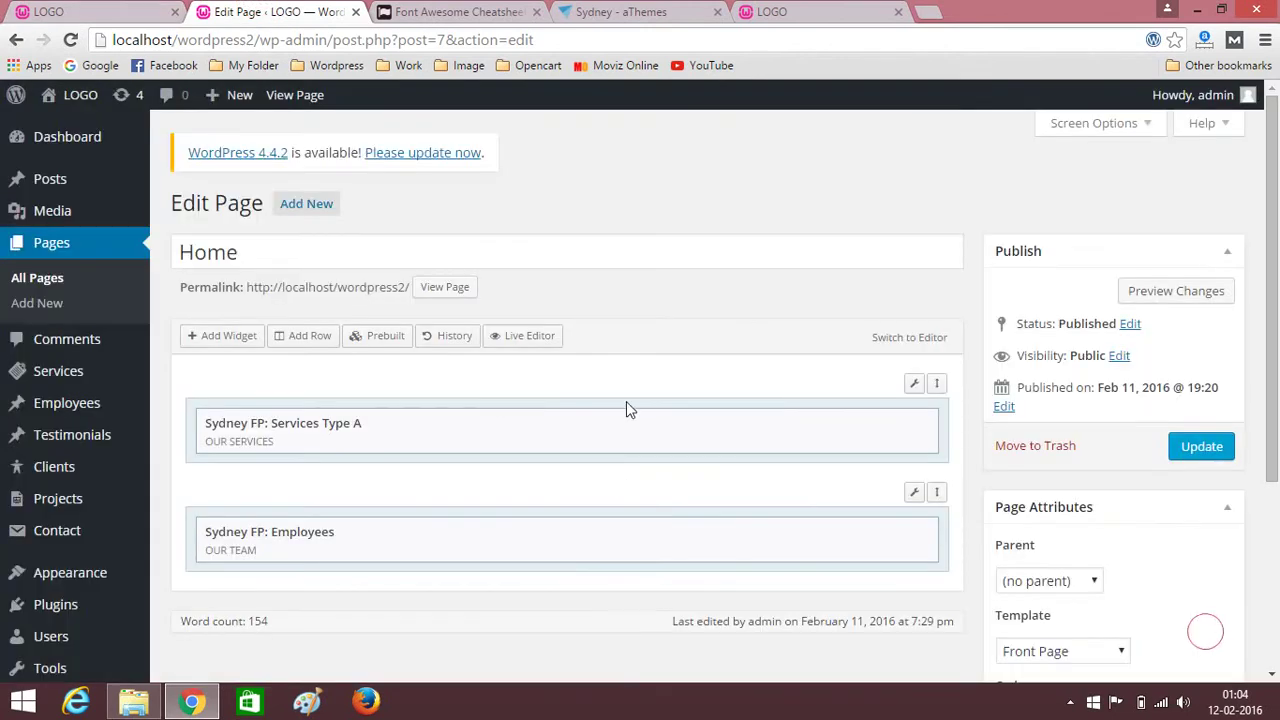
mouse_move(915, 495)
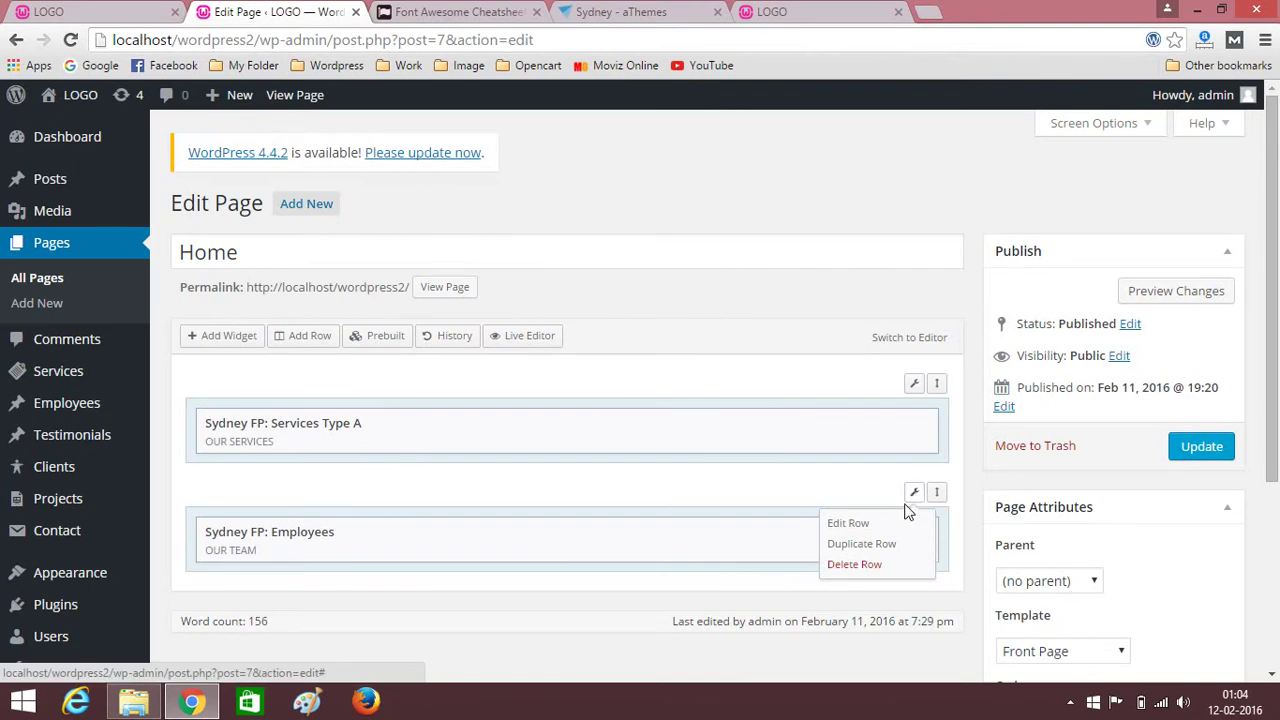
Give the OUR TEAM row 20 px top/bottom padding and an #efefef background colour.
click(856, 523)
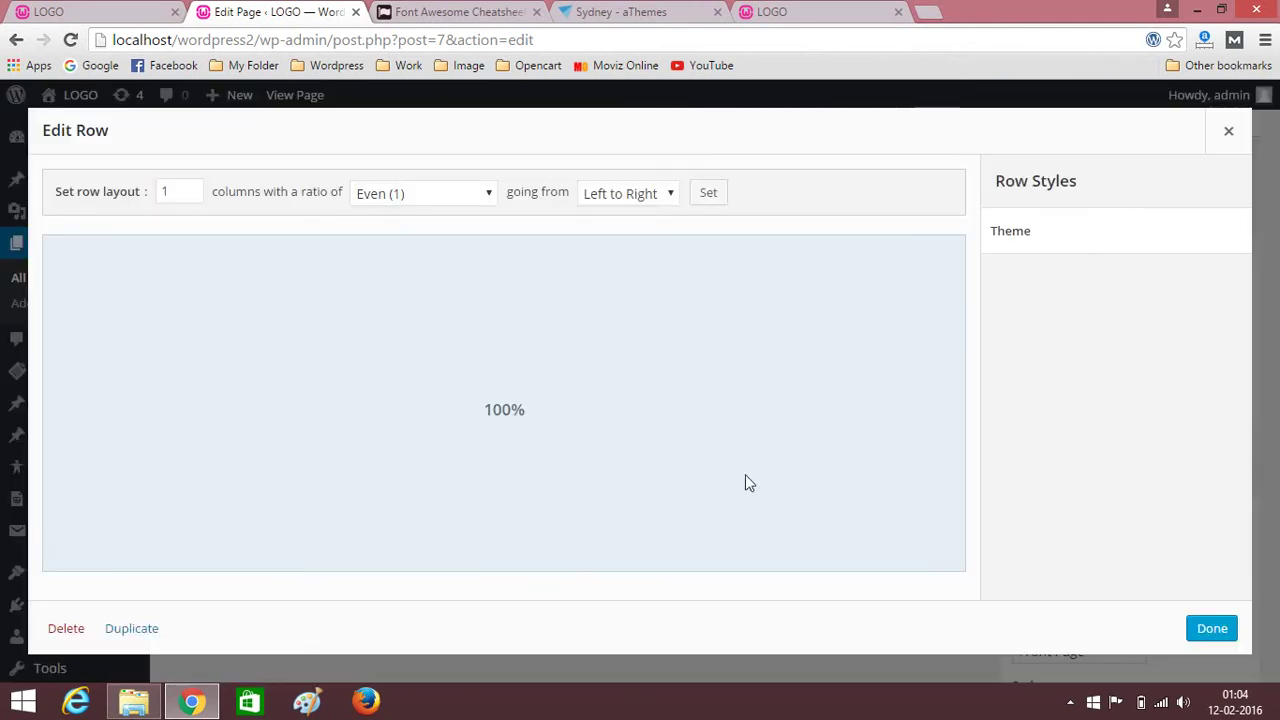
click(1109, 236)
click(1011, 371)
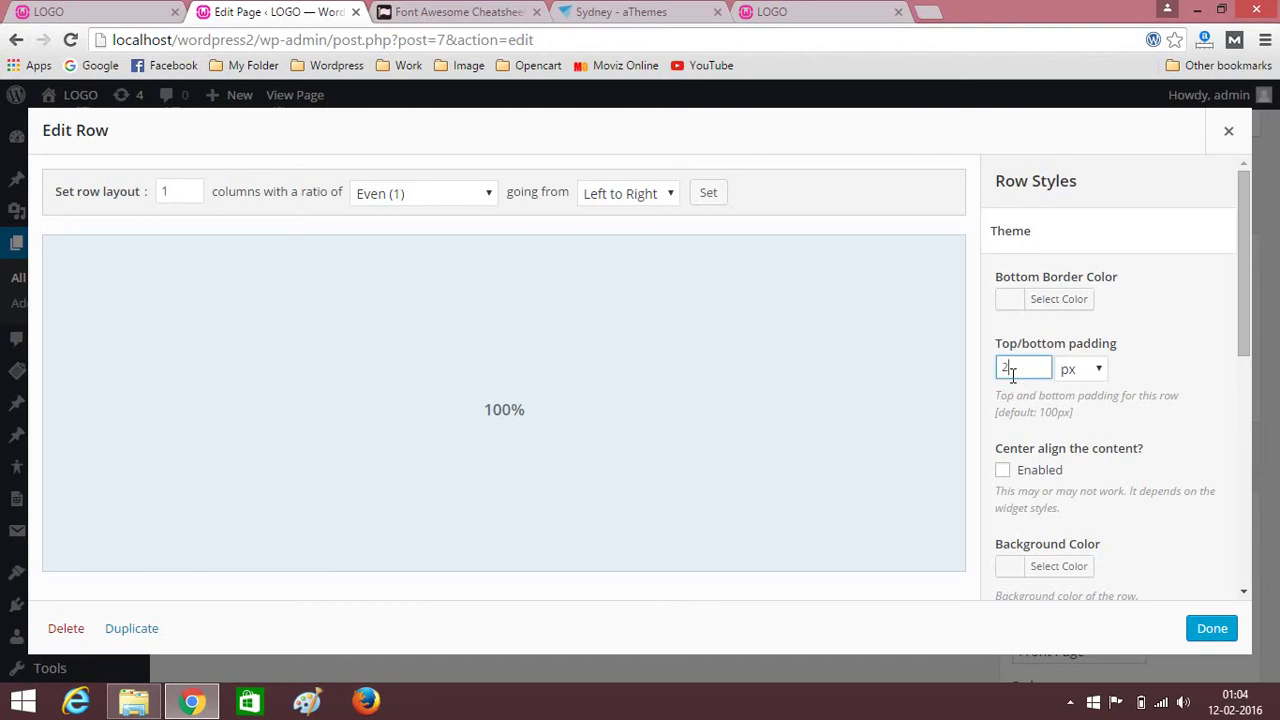
scroll(1043, 378, down, 2)
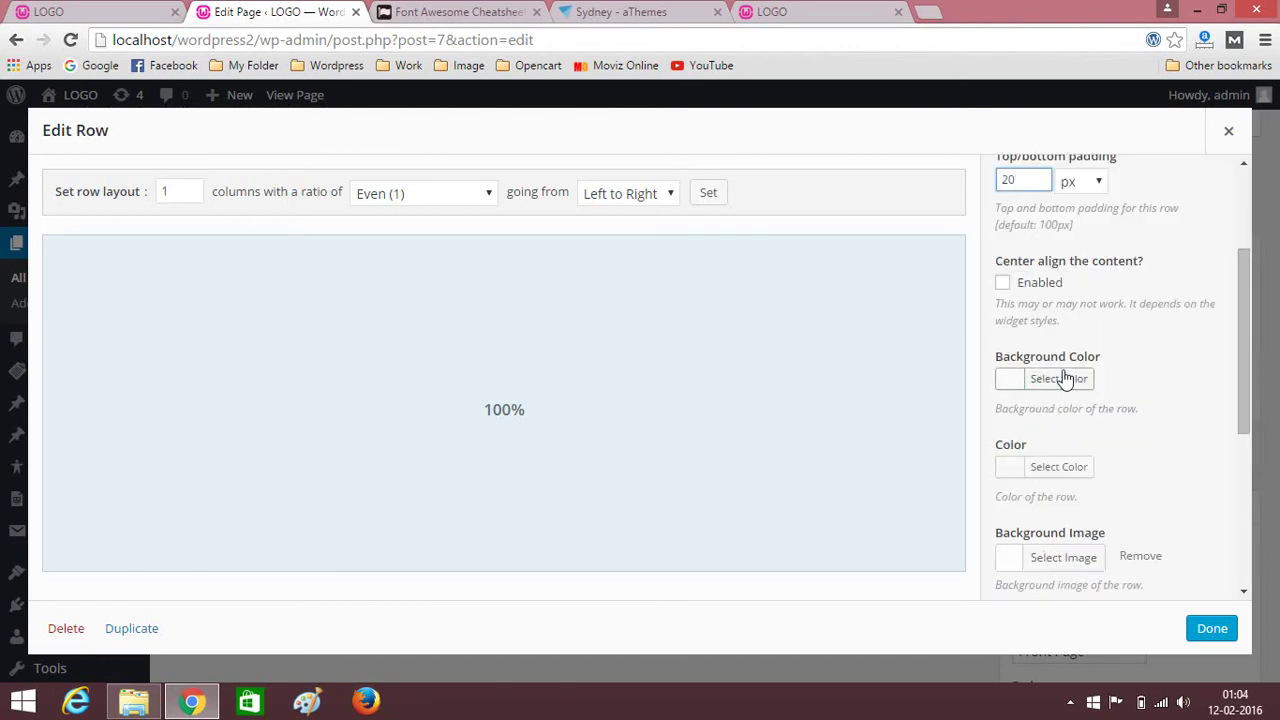
scroll(1128, 390, up, 1)
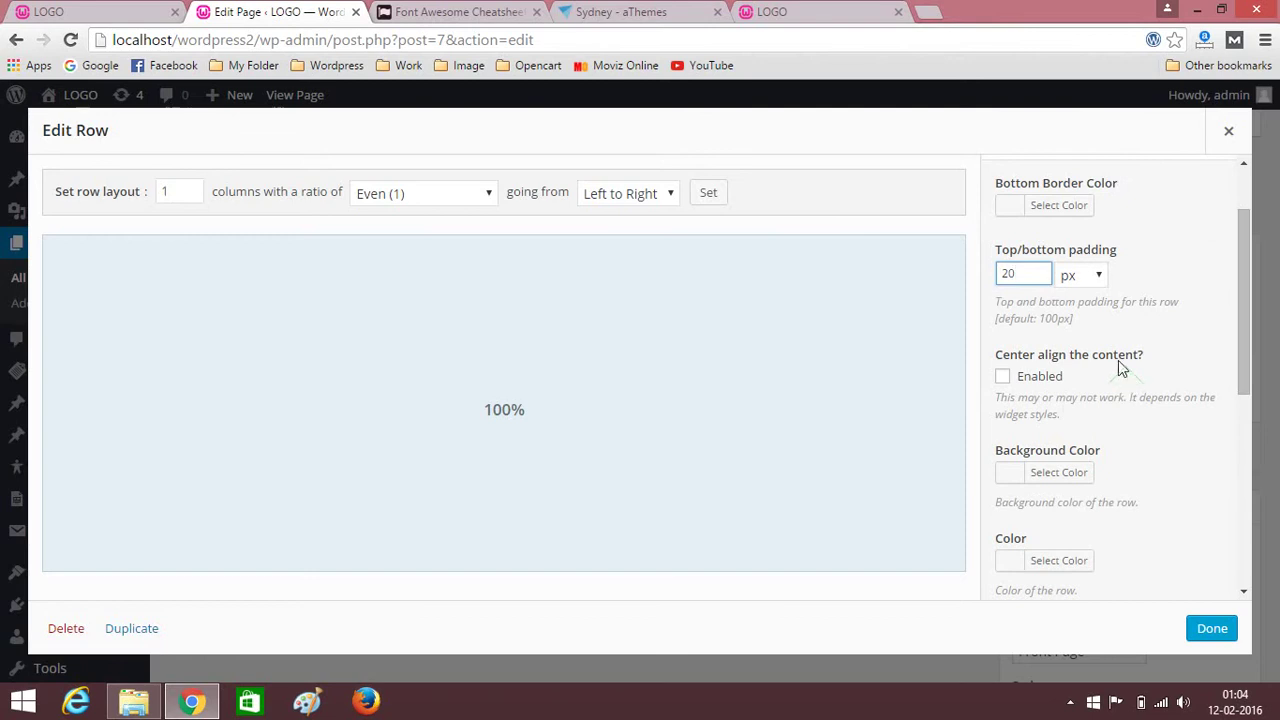
click(1078, 474)
scroll(1085, 386, down, 2)
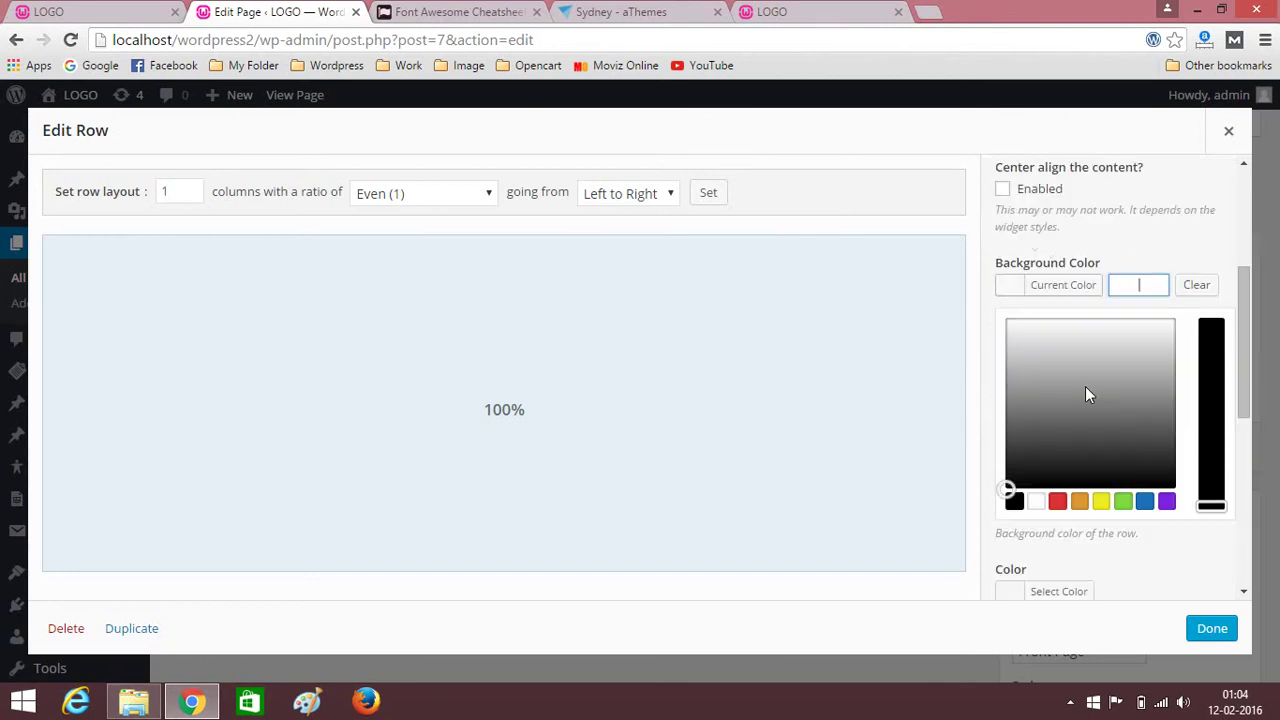
drag(1008, 489, 1015, 328)
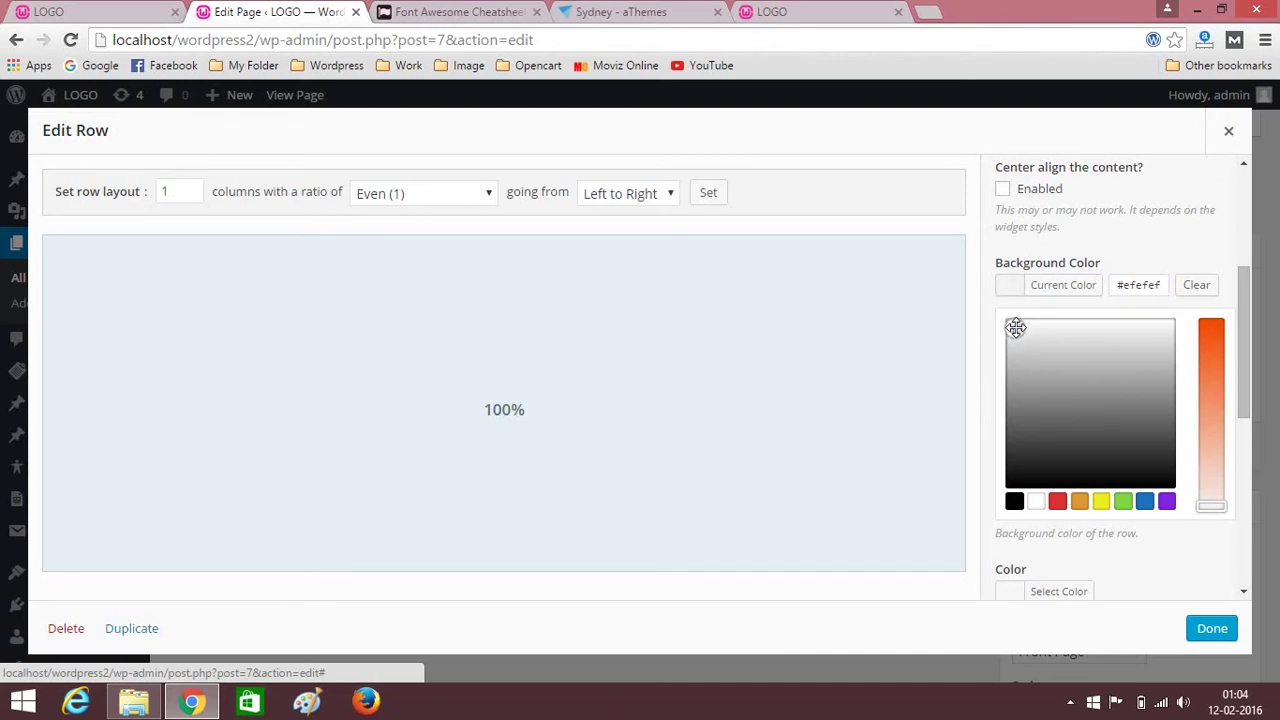
click(1168, 228)
Set the row layout to Full Width and apply the row settings.
scroll(1182, 410, down, 1)
scroll(1180, 408, down, 1)
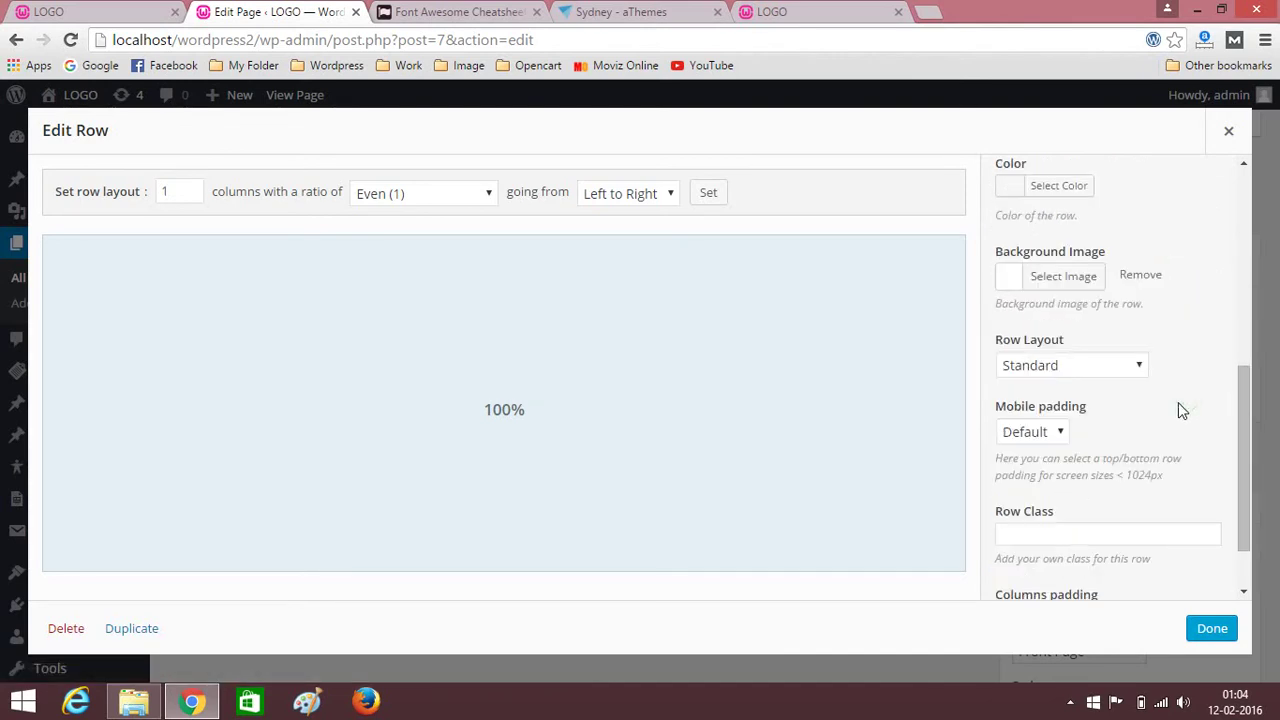
click(1139, 367)
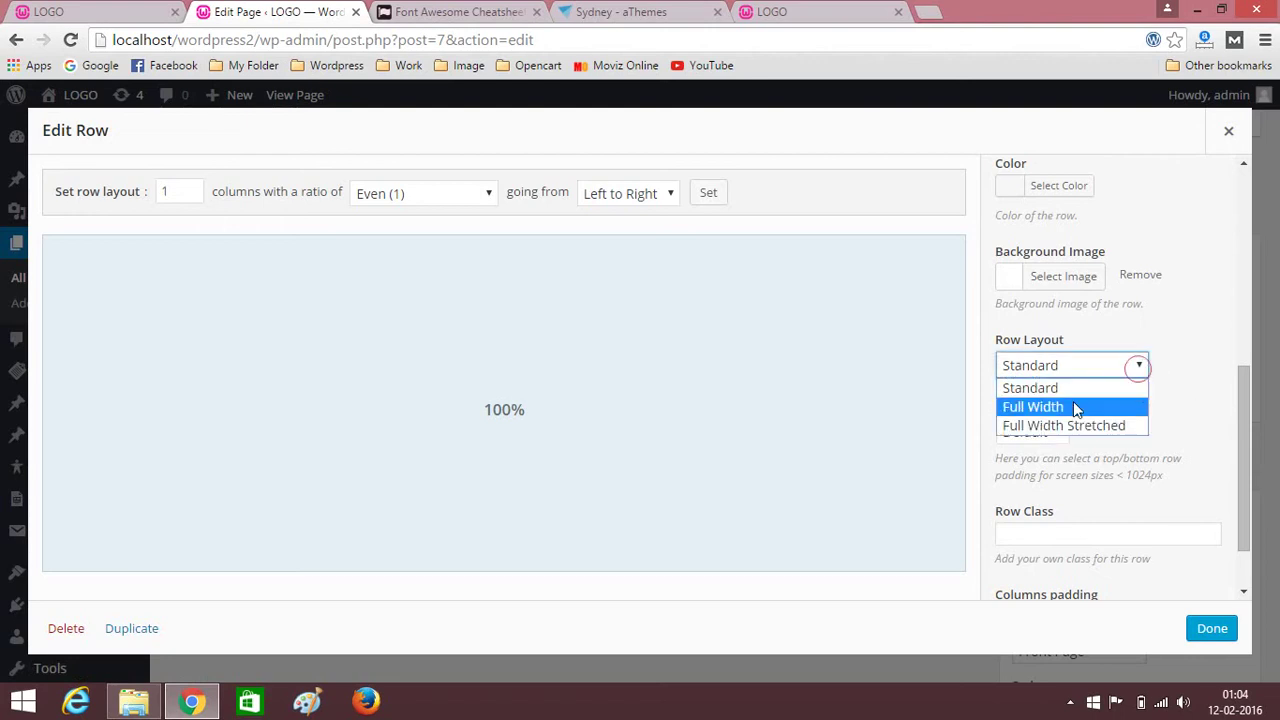
click(1041, 407)
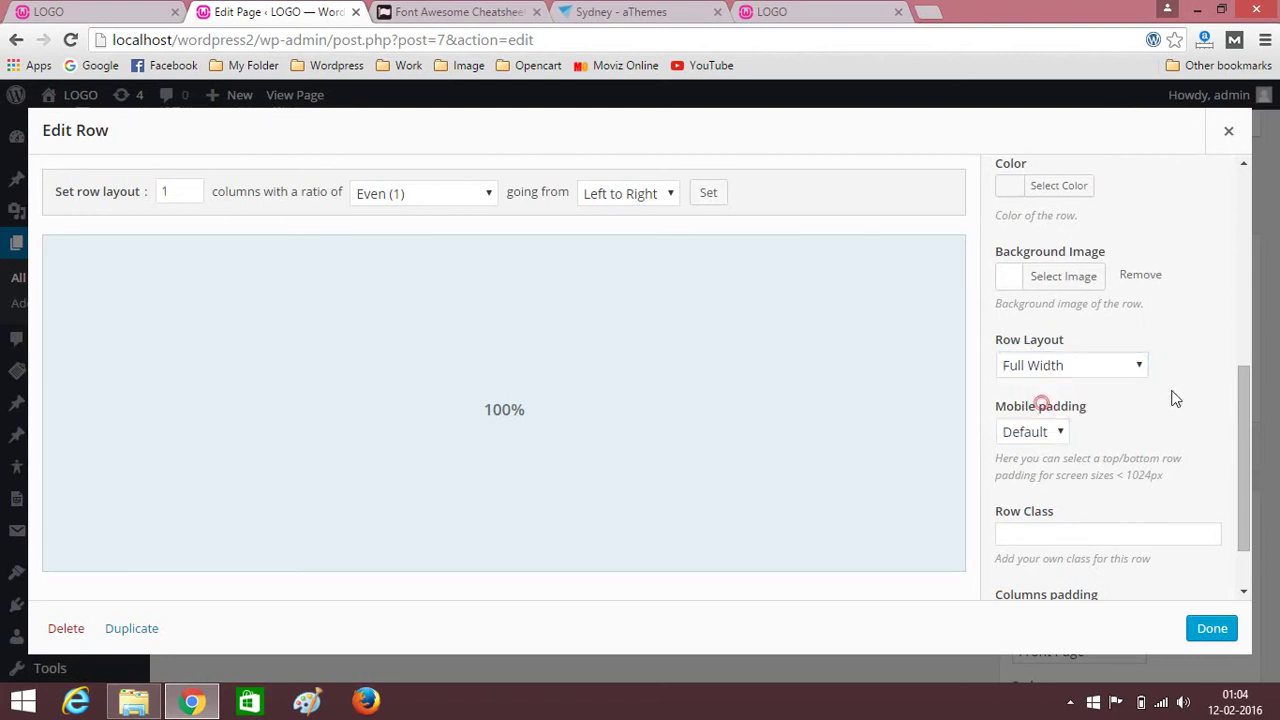
scroll(1164, 401, down, 1)
click(1212, 630)
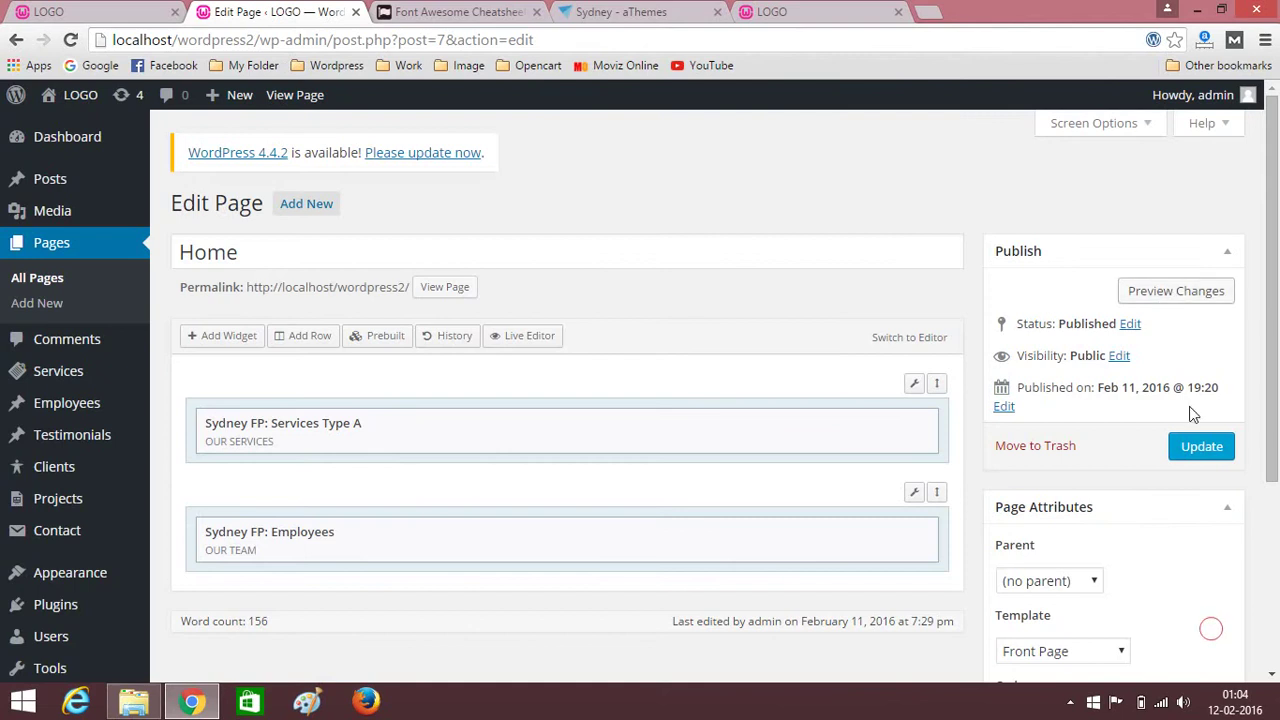
Save the Home page and look through the reloaded live front page.
click(1210, 450)
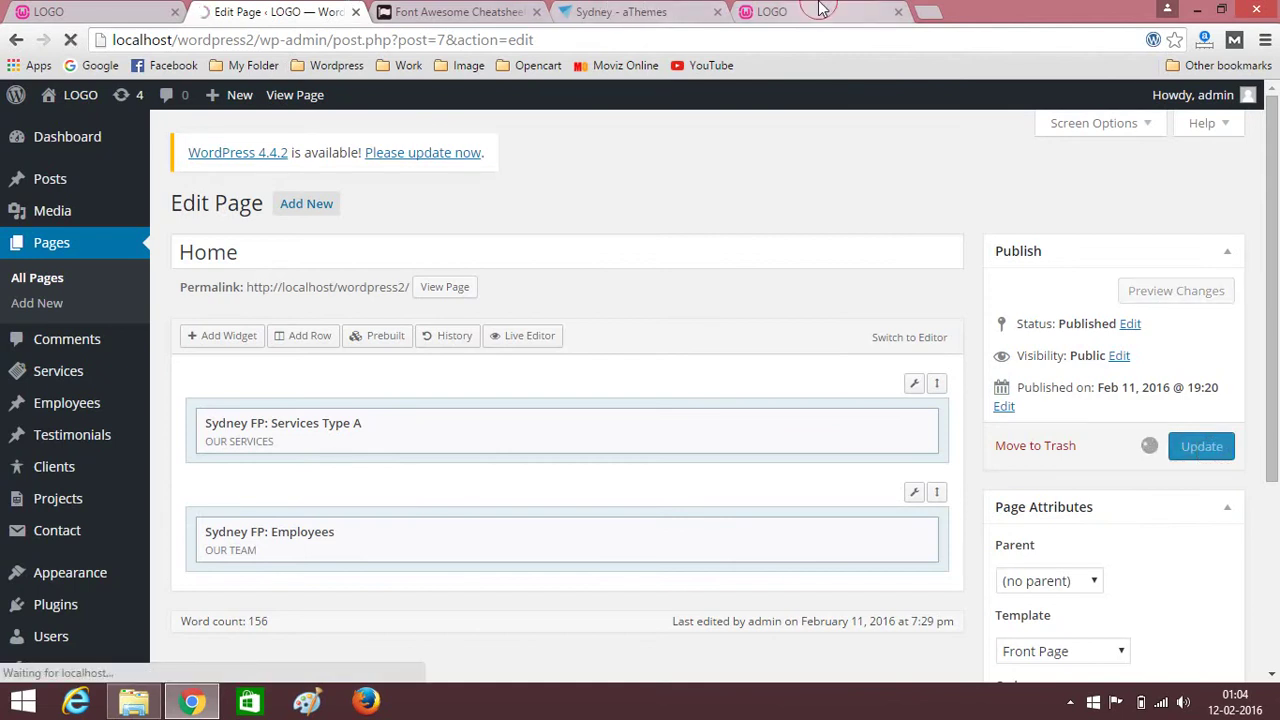
click(780, 11)
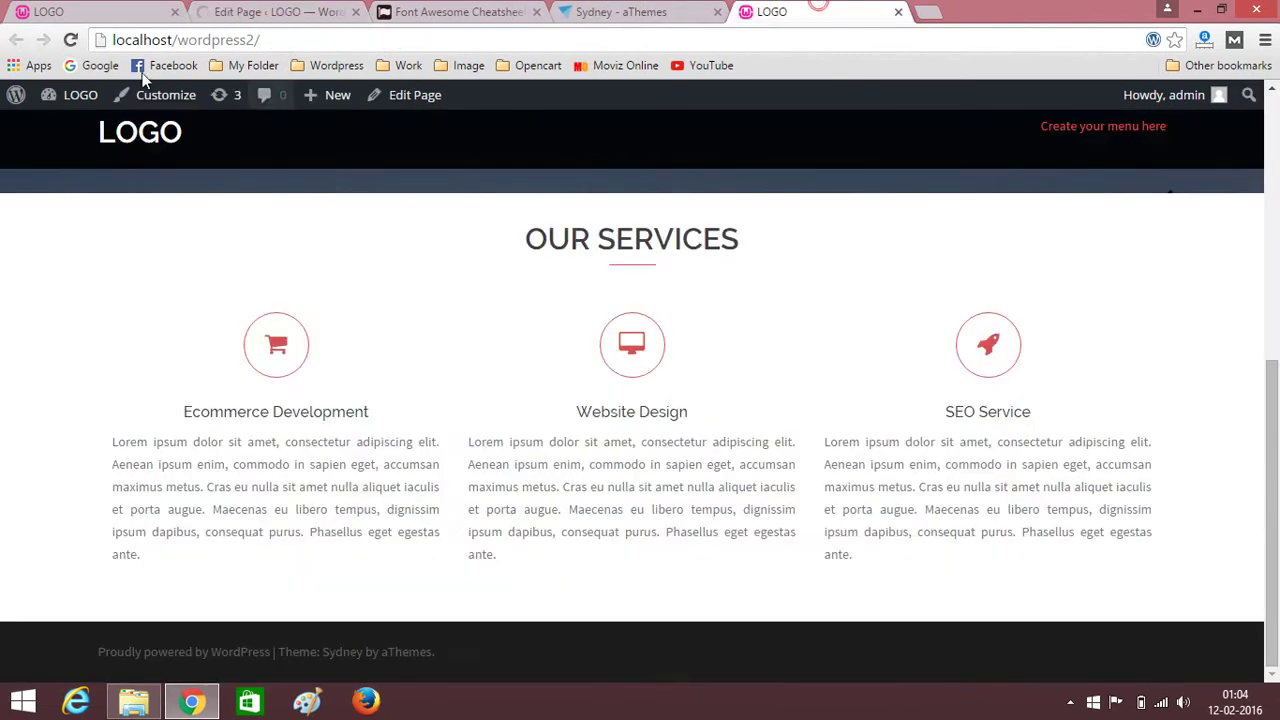
click(70, 40)
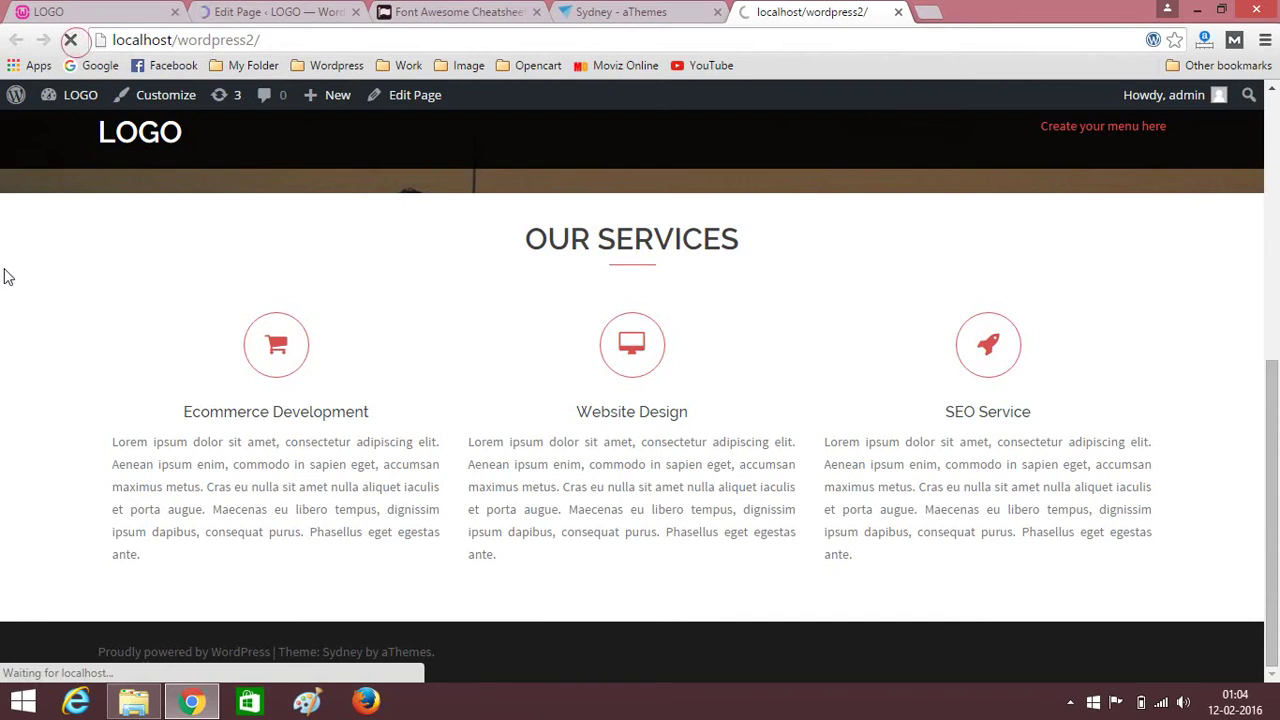
scroll(3, 298, down, 3)
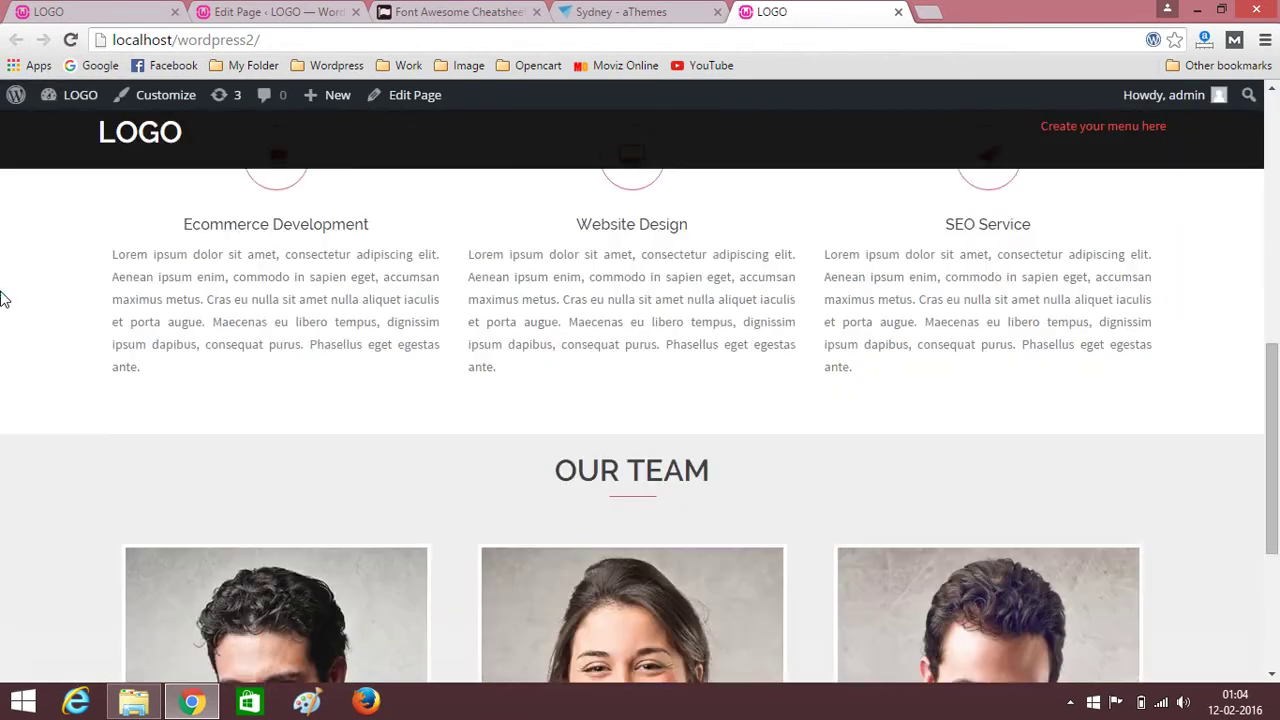
scroll(3, 297, down, 1)
scroll(3, 298, down, 2)
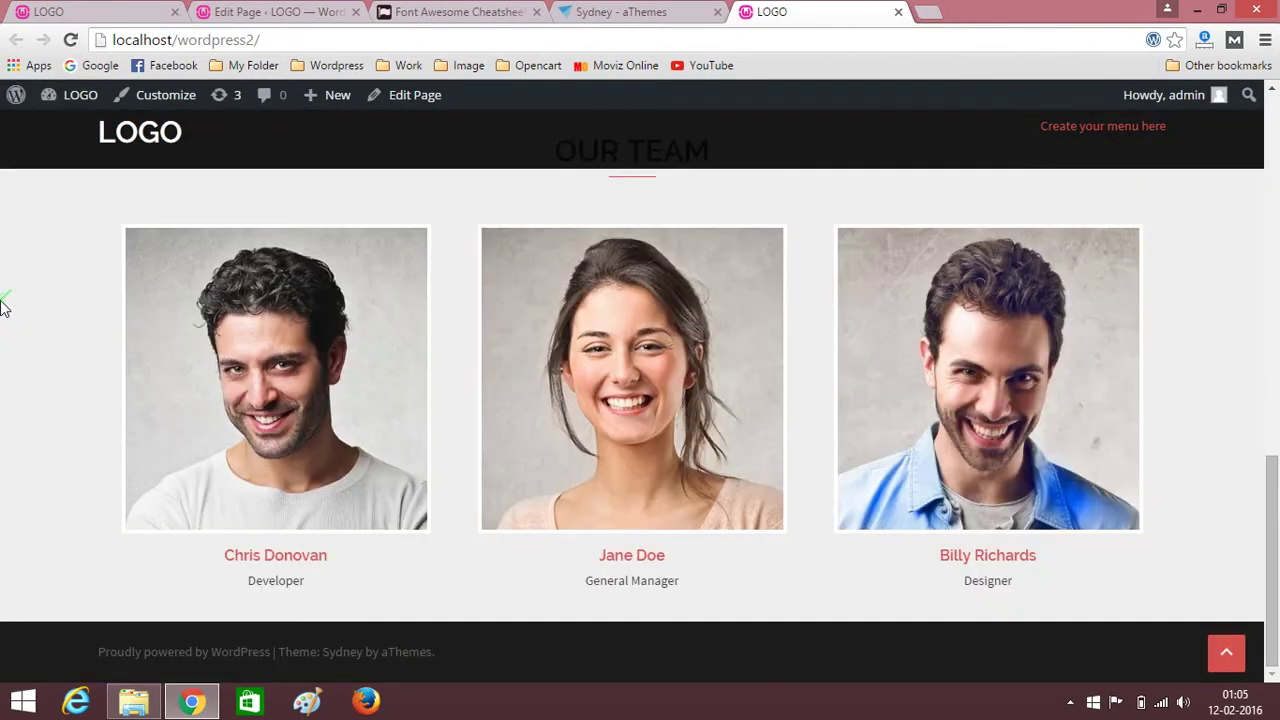
scroll(3, 297, up, 3)
scroll(3, 297, down, 2)
scroll(3, 300, down, 1)
scroll(3, 310, up, 3)
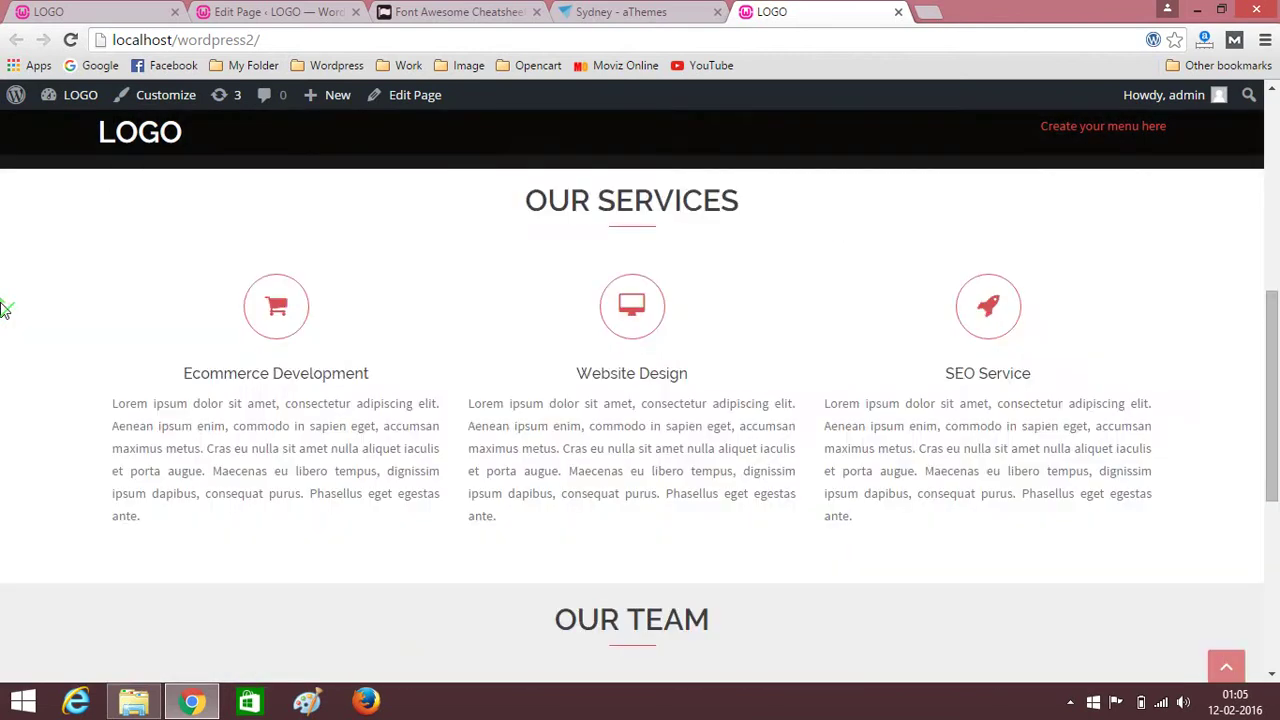
scroll(3, 310, down, 3)
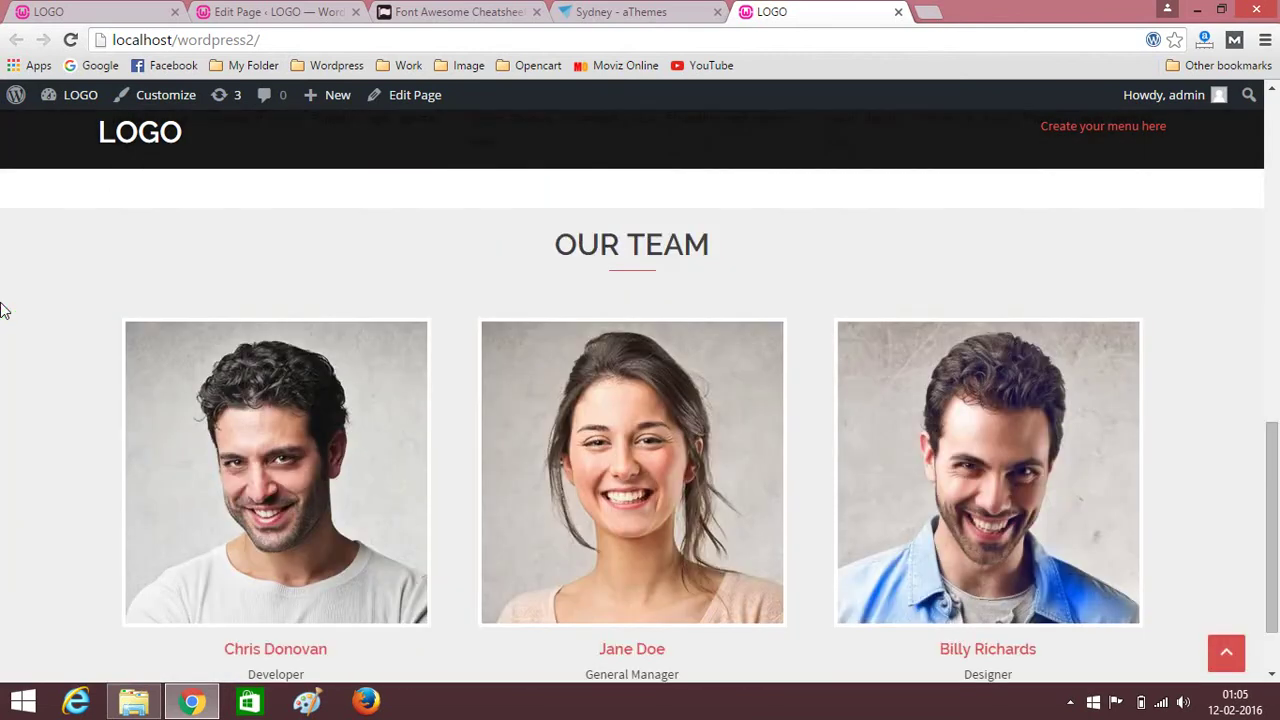
scroll(3, 310, down, 2)
scroll(3, 310, up, 3)
scroll(3, 310, down, 3)
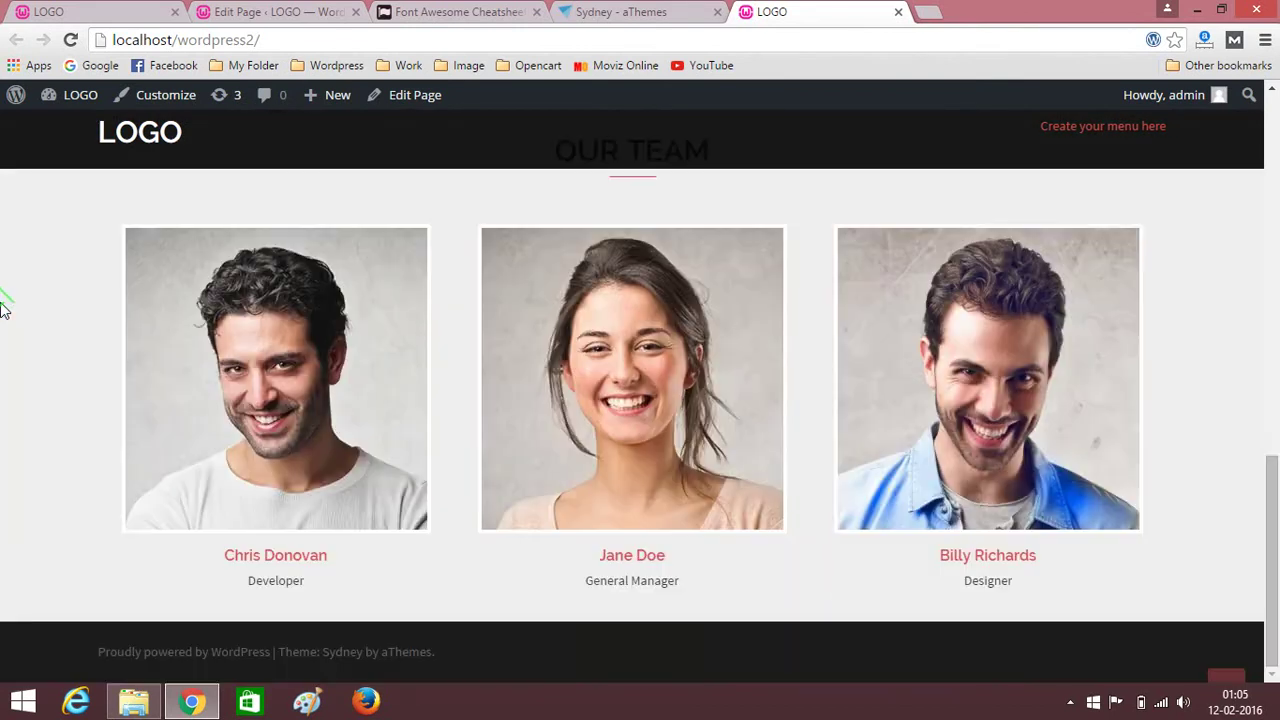
scroll(3, 310, up, 5)
scroll(3, 310, down, 5)
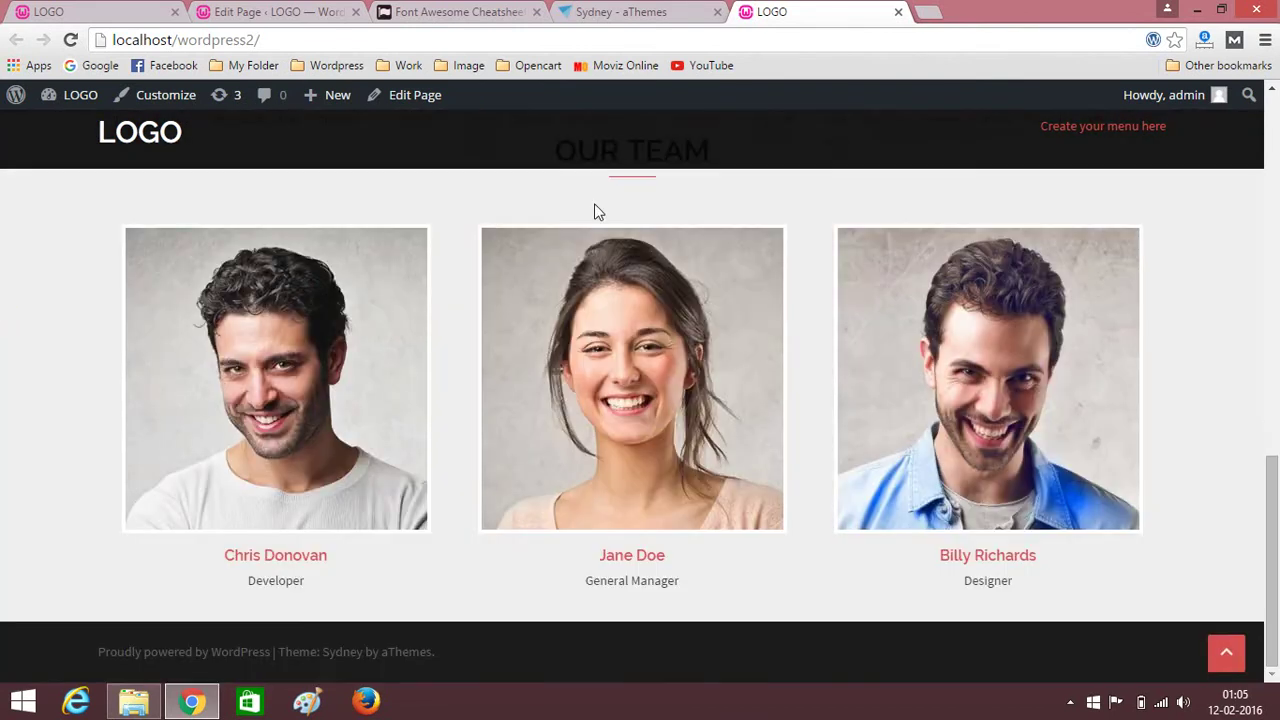
scroll(300, 369, up, 2)
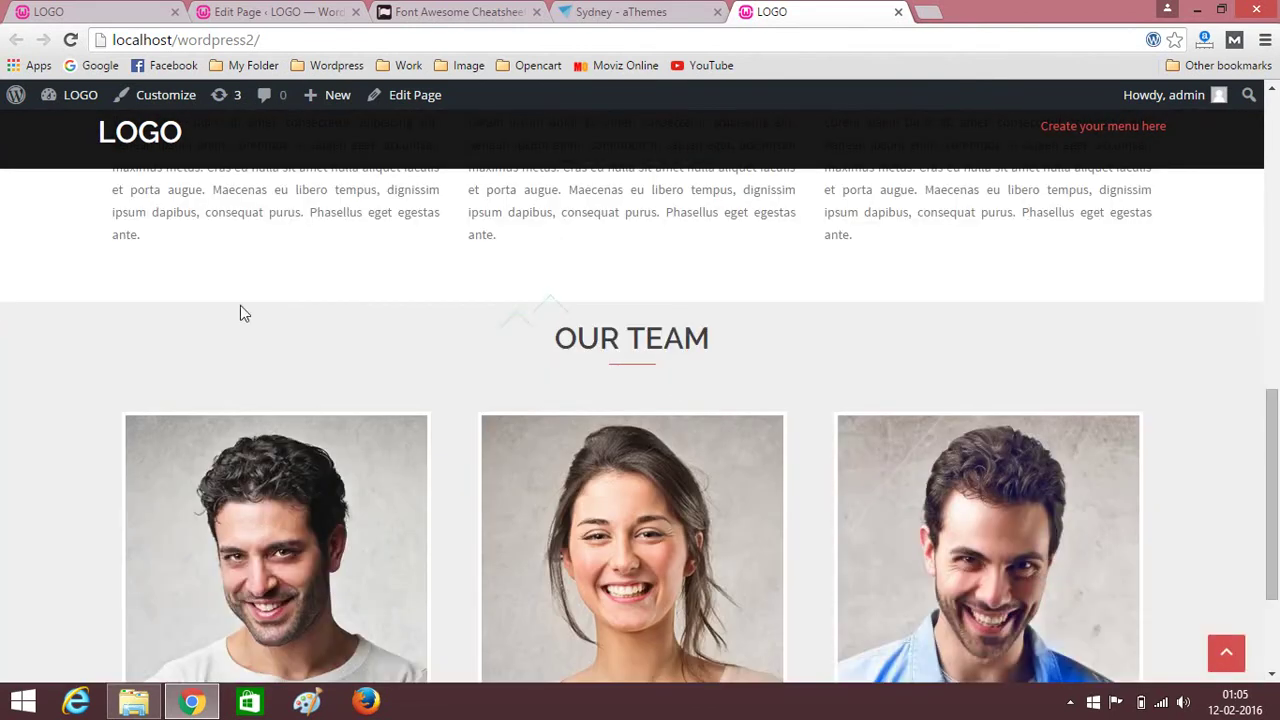
View the reference site's OUR WORK section, then return to the Home page editor.
click(85, 10)
scroll(73, 296, down, 5)
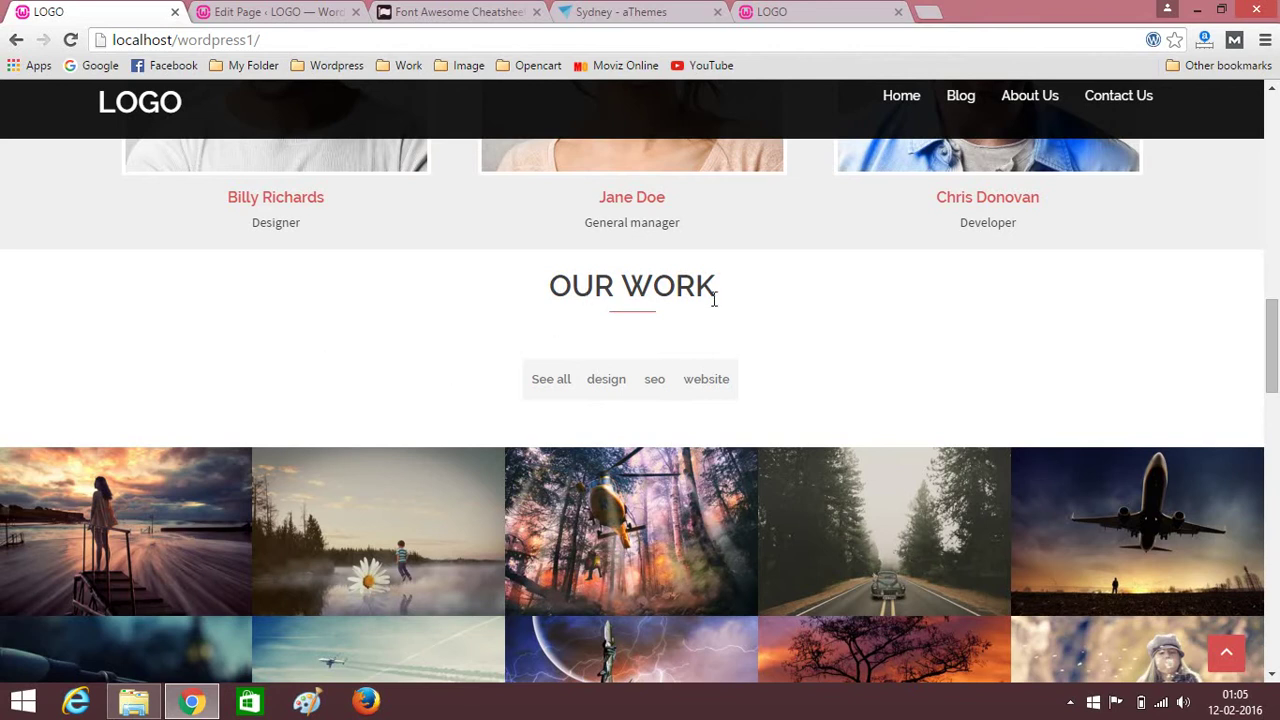
click(272, 10)
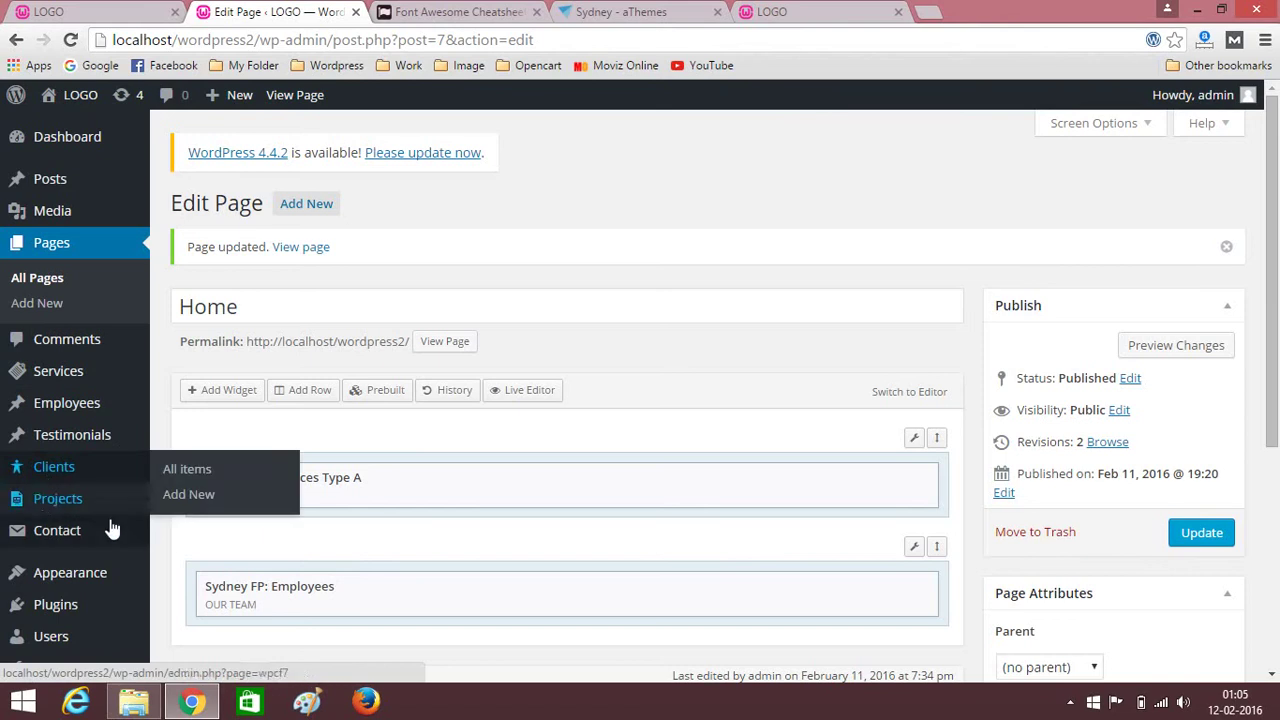
Start a new project titled Project1.
click(47, 505)
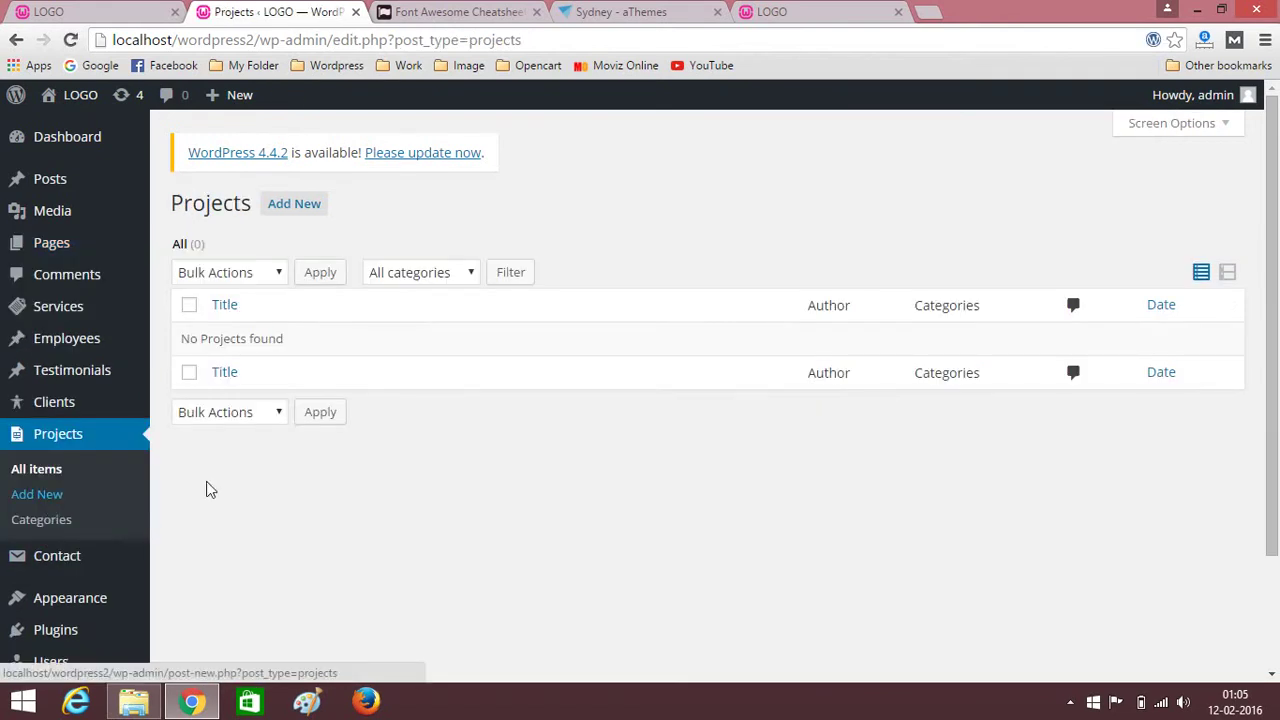
click(284, 214)
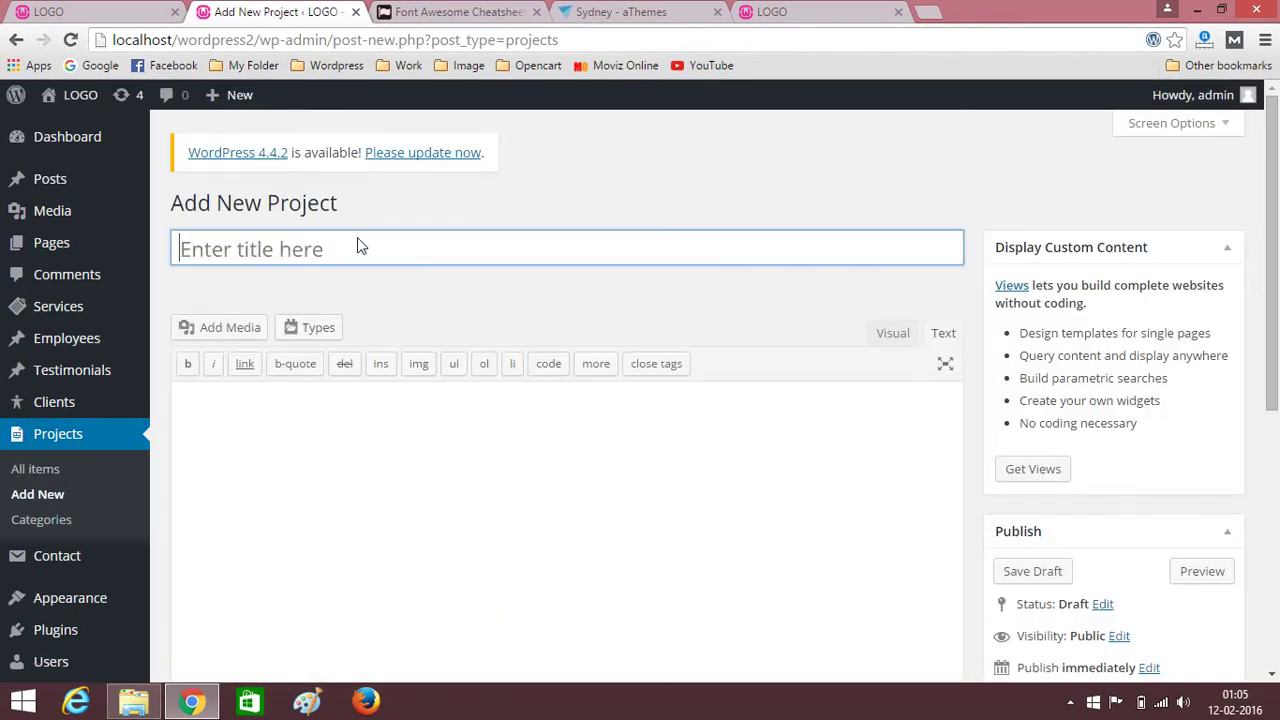
scroll(429, 353, down, 2)
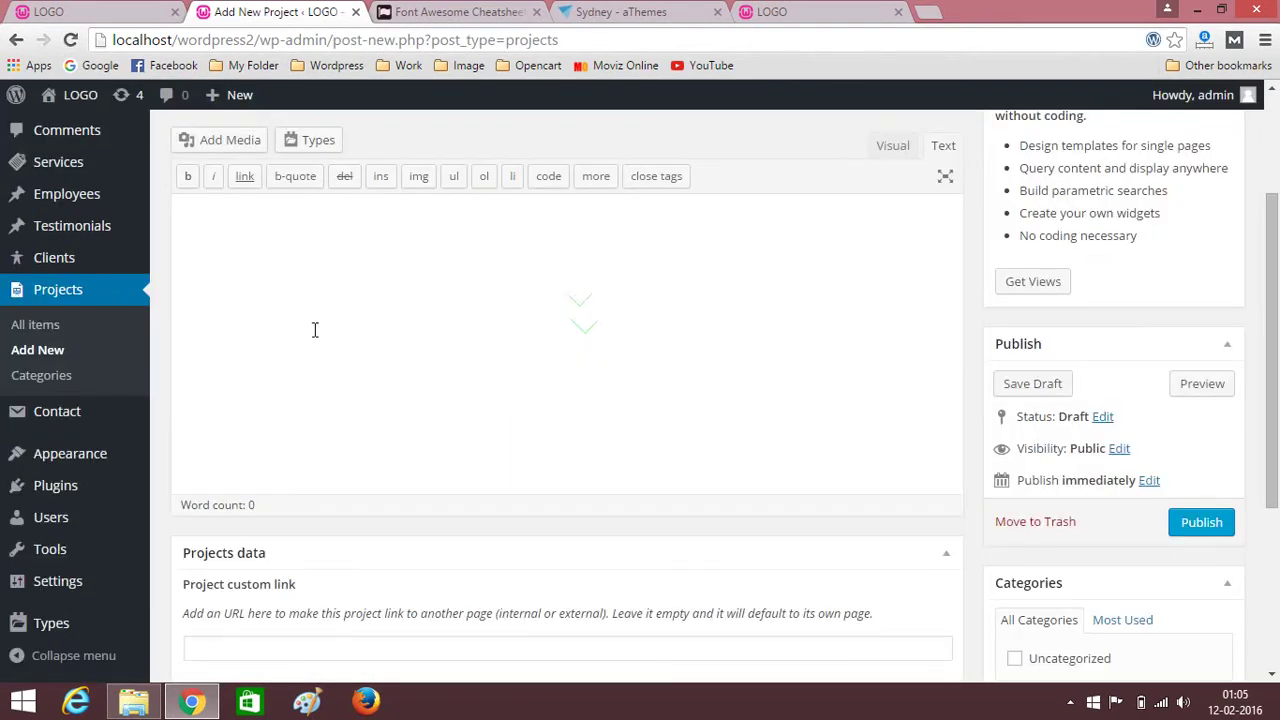
scroll(314, 329, down, 3)
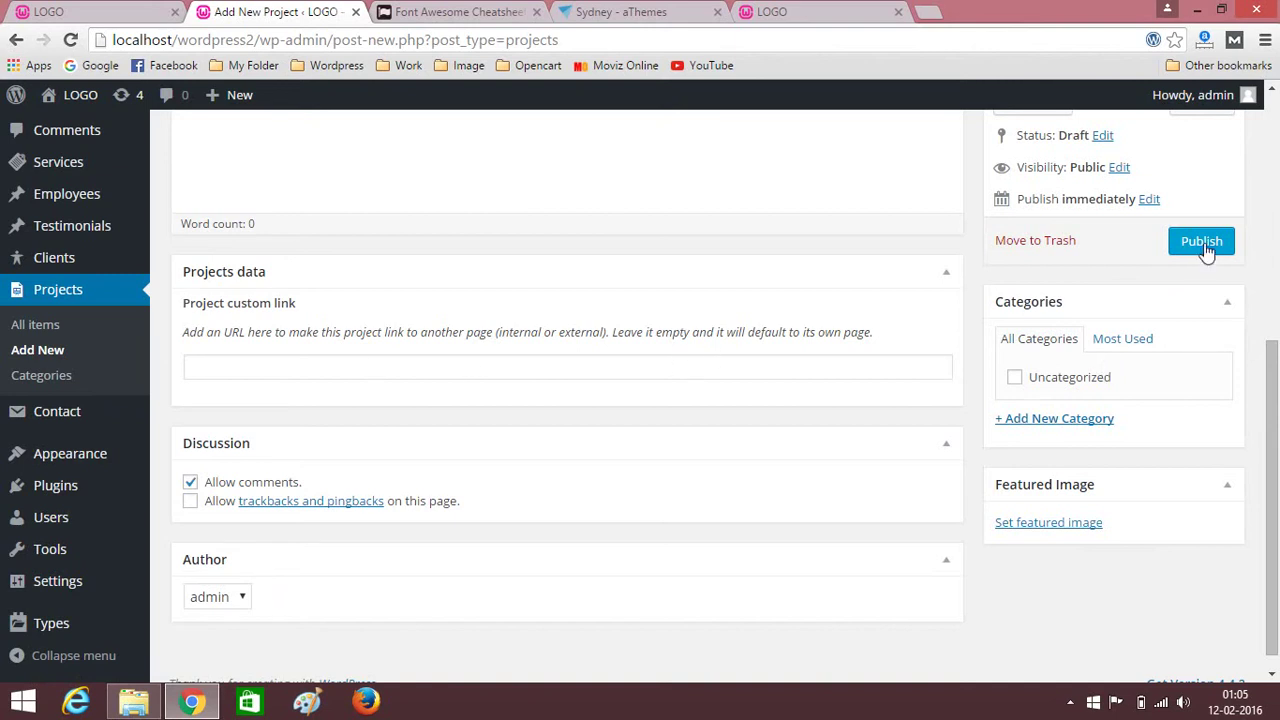
scroll(448, 330, up, 5)
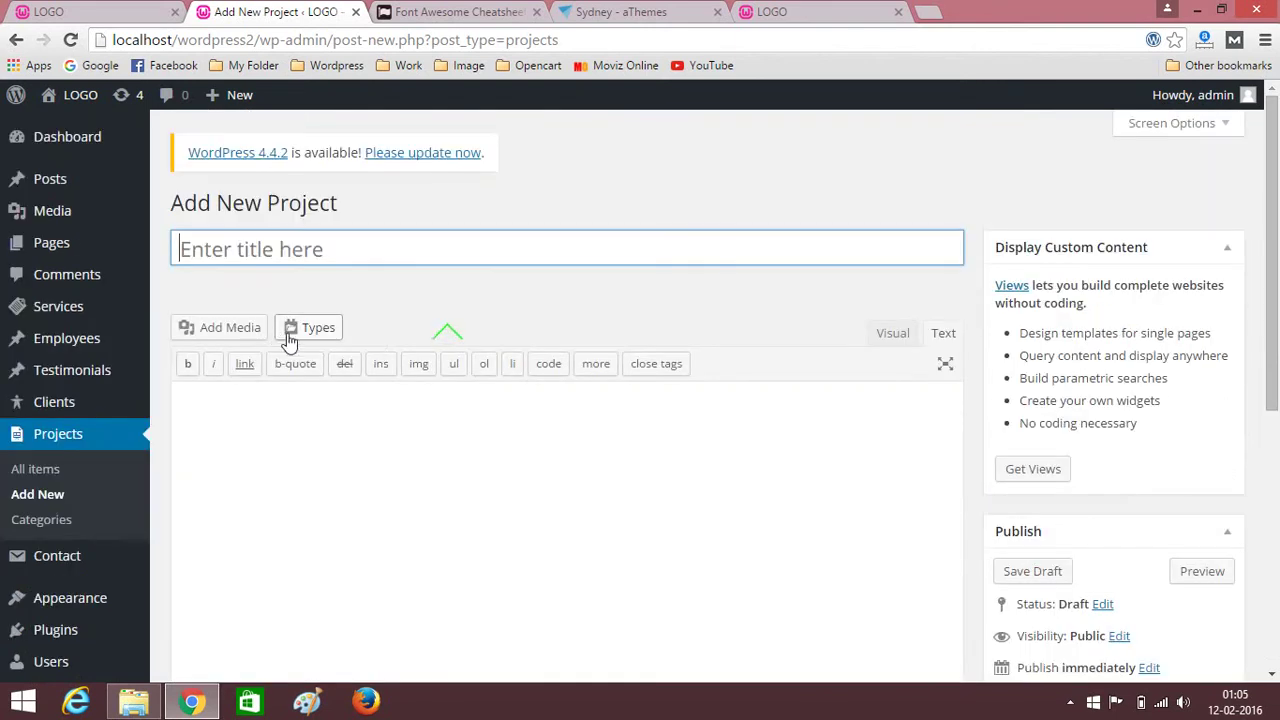
click(287, 251)
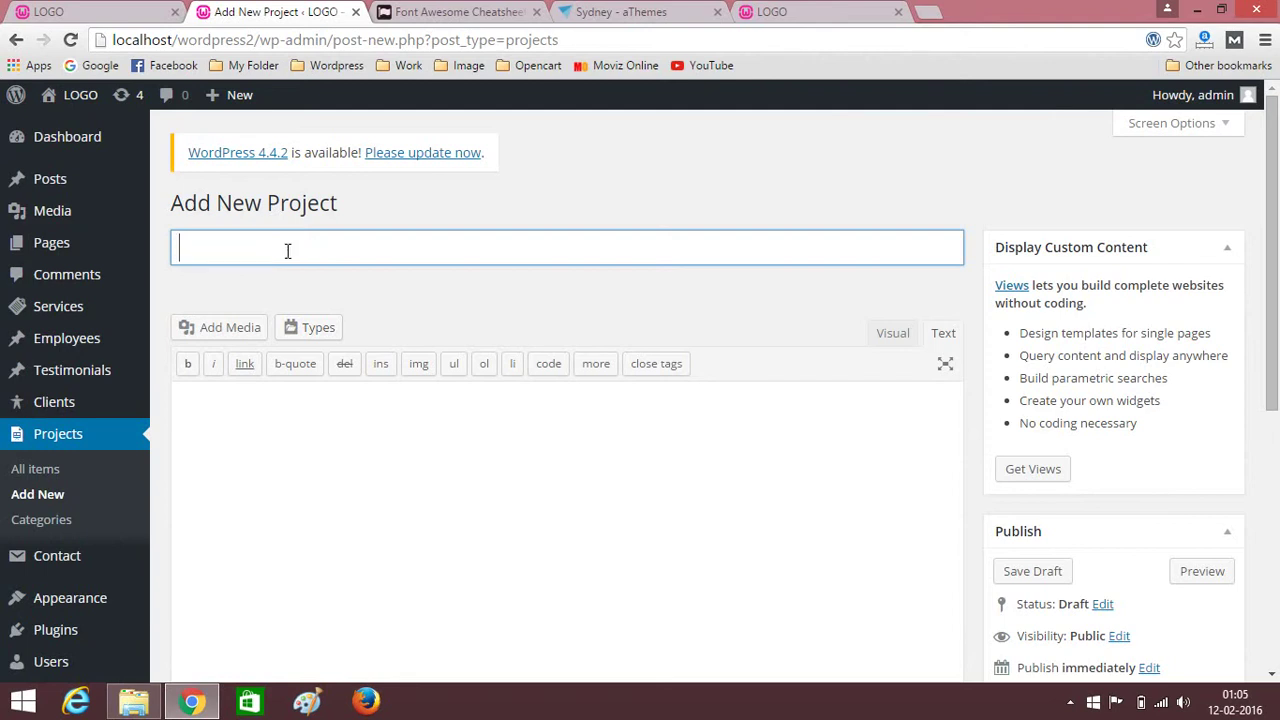
text(Project1)
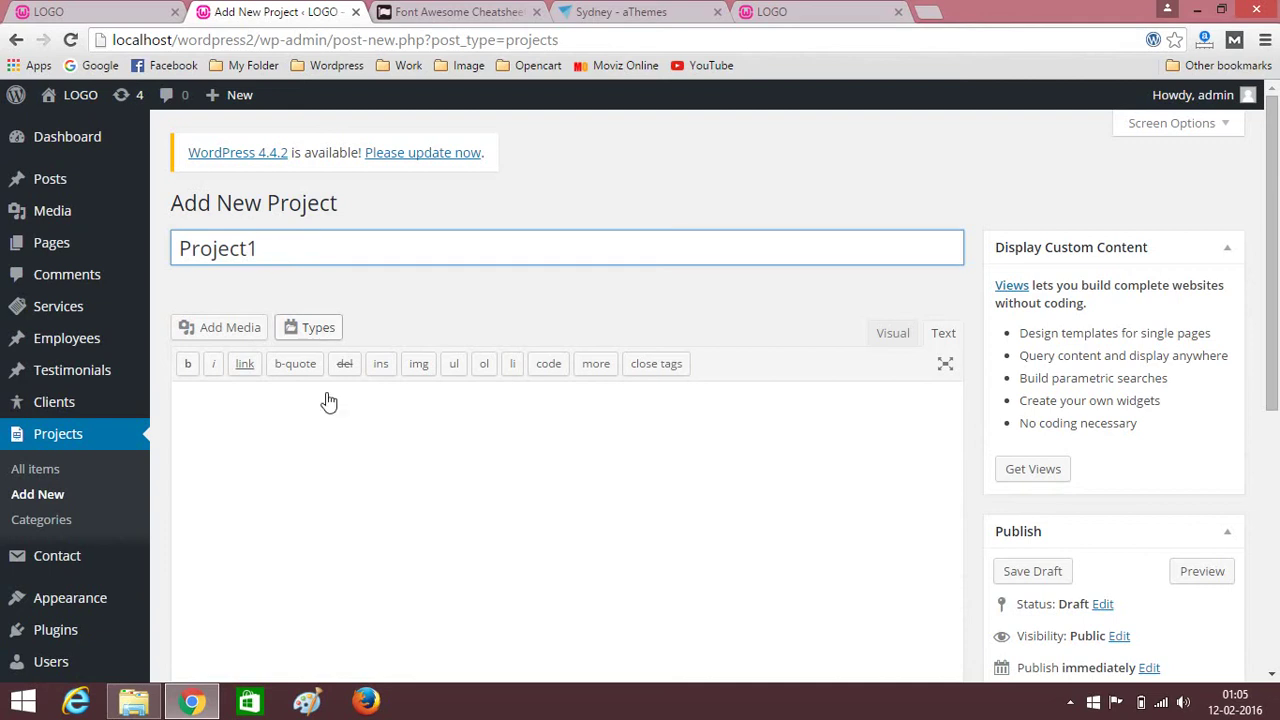
Bring up the featured image picker for Project1.
click(336, 452)
click(336, 451)
scroll(340, 455, down, 4)
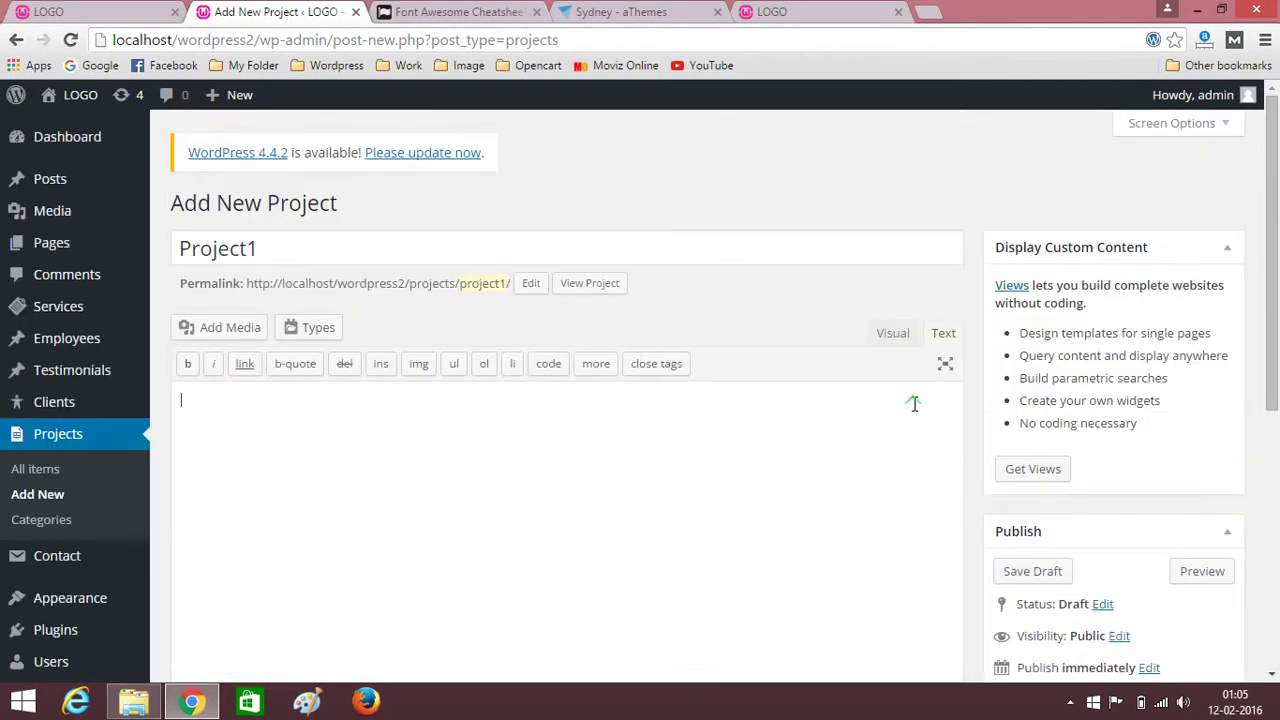
scroll(914, 403, down, 5)
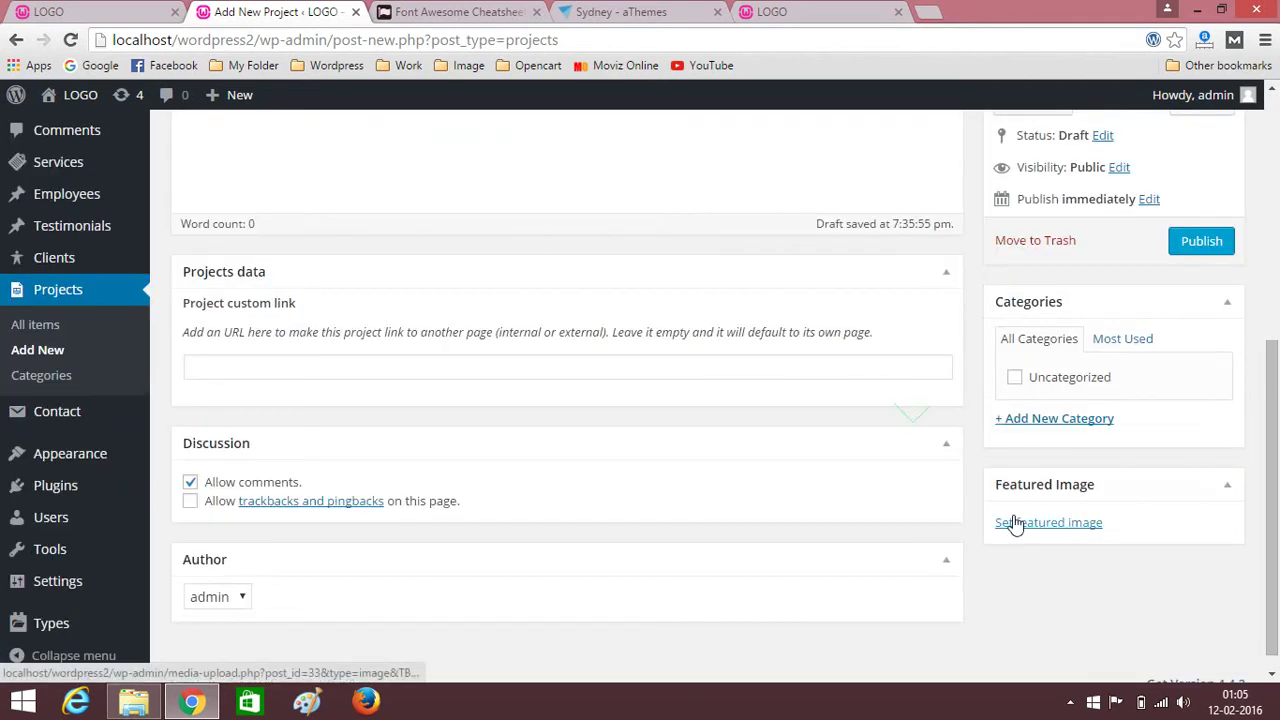
click(1032, 528)
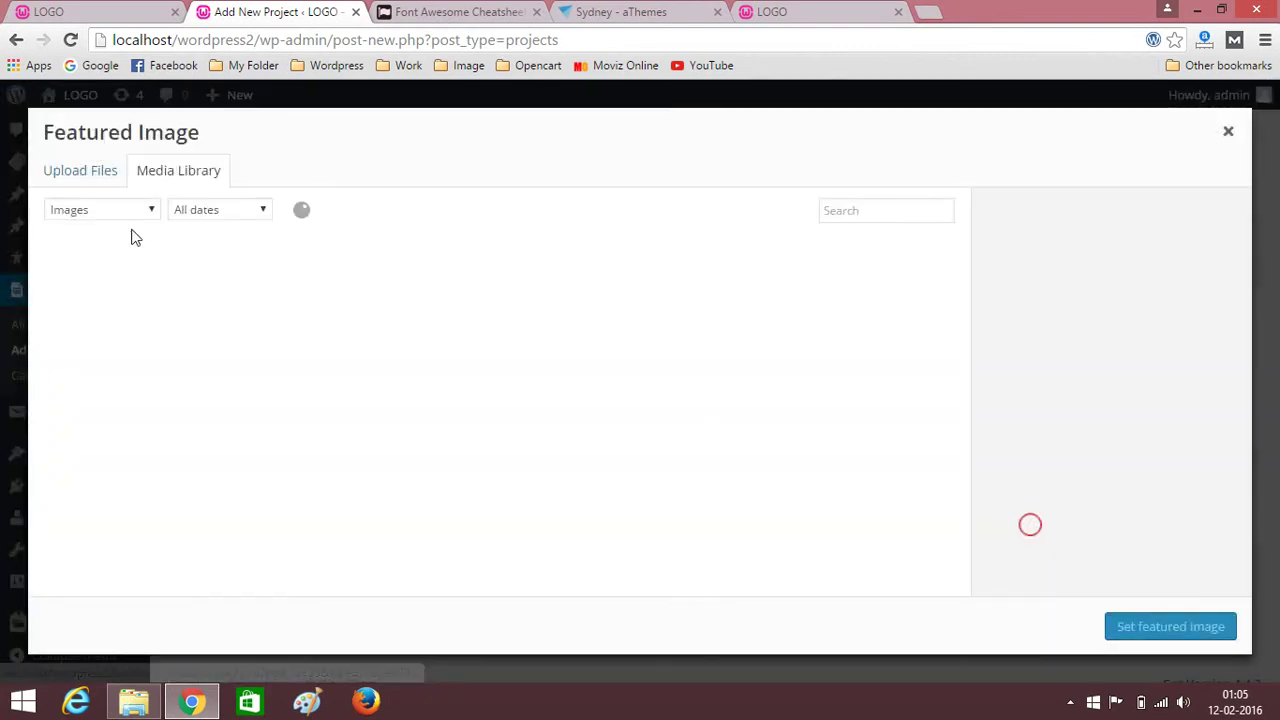
Upload all ten images from the our work folder.
click(60, 172)
click(640, 408)
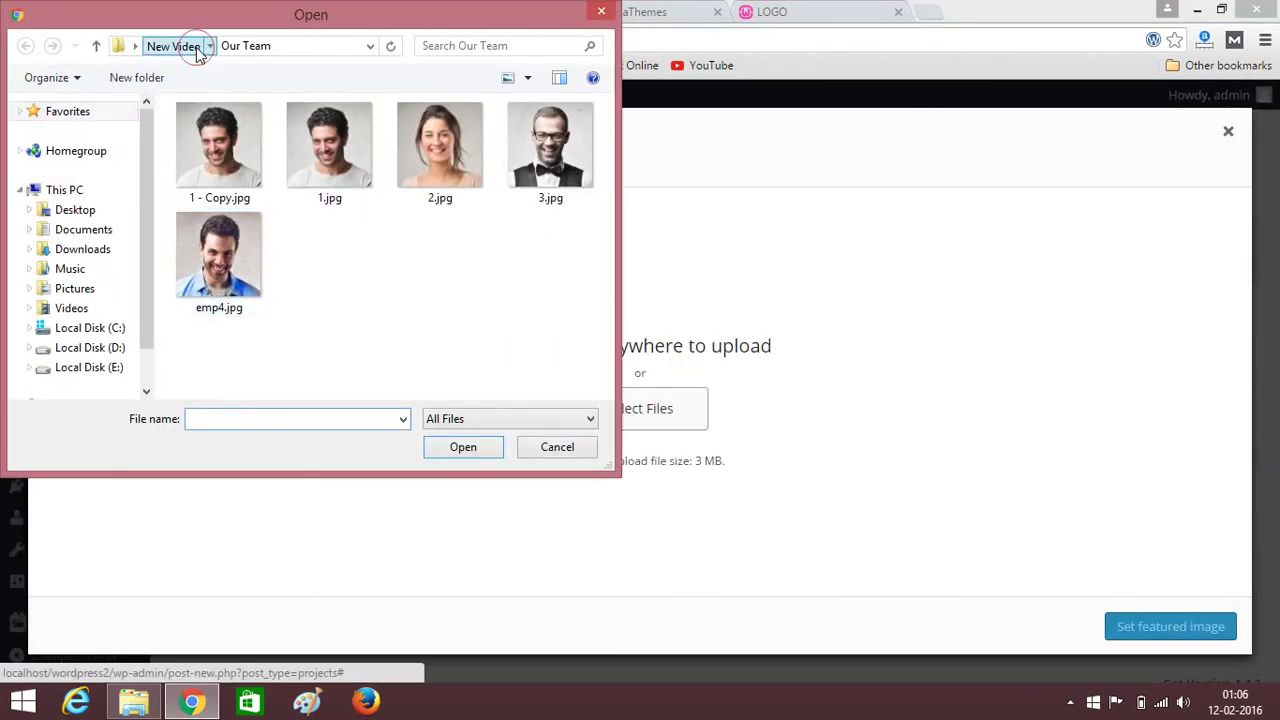
click(188, 46)
double_click(297, 190)
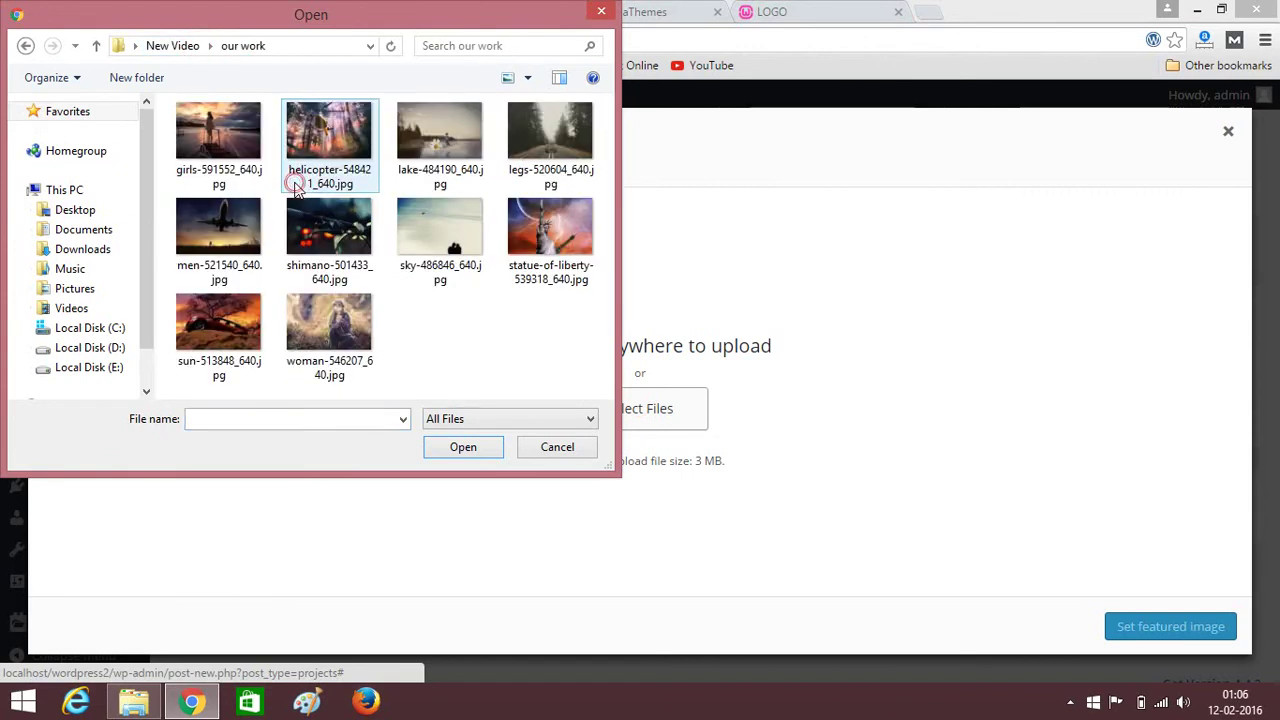
key(ctrl+a)
click(460, 448)
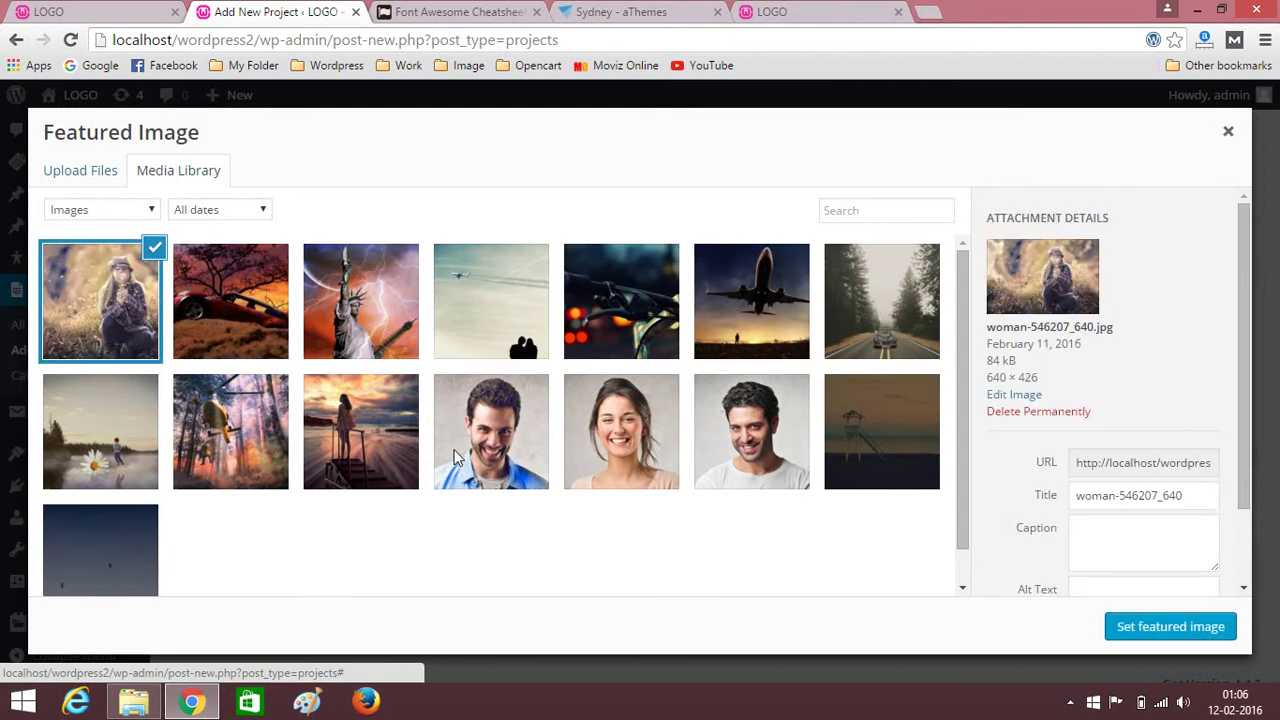
Set woman-546207_640.jpg as Project1's featured image and publish it.
click(1155, 622)
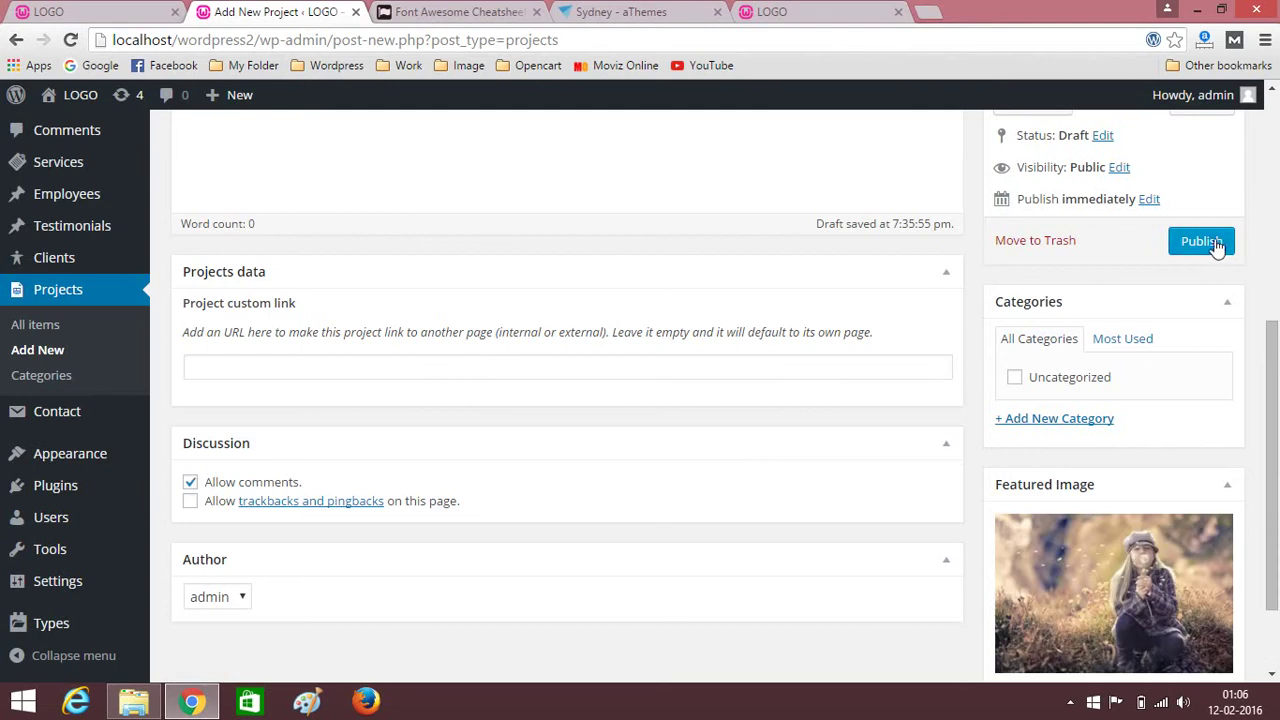
click(1201, 241)
scroll(457, 314, up, 4)
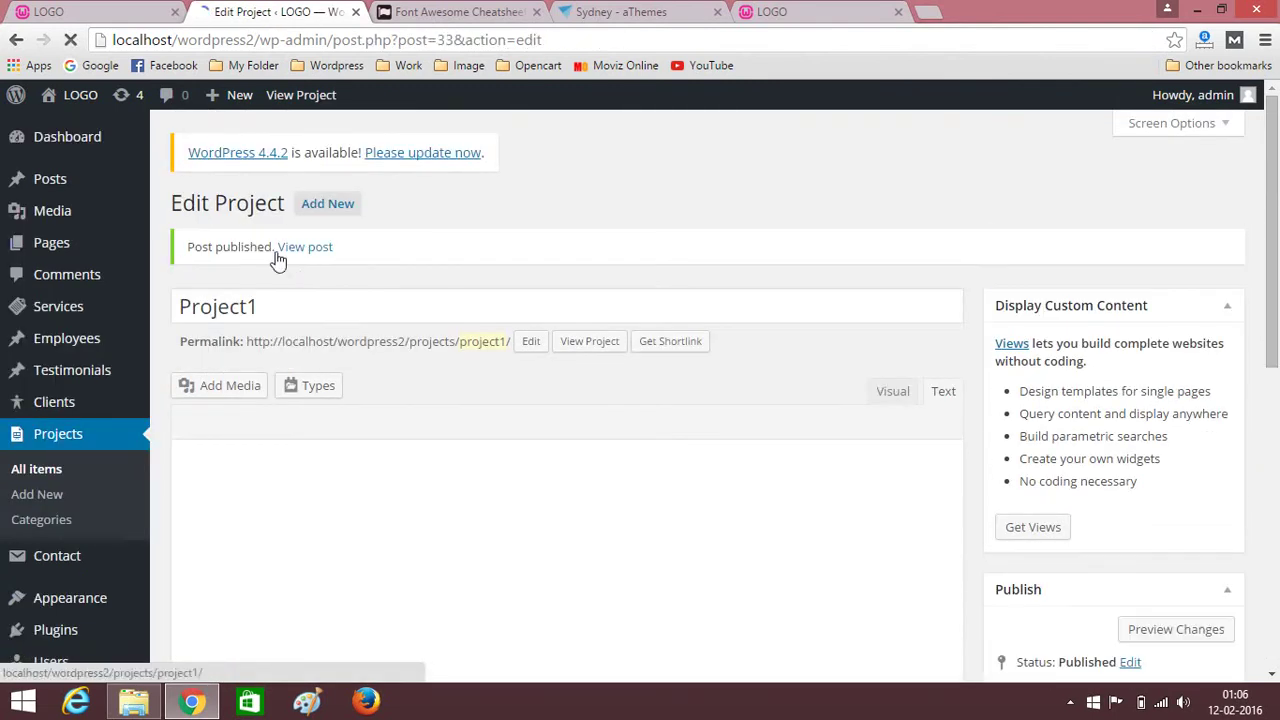
Create a project titled Project2 with the car-at-sunset photo as its featured image.
click(330, 205)
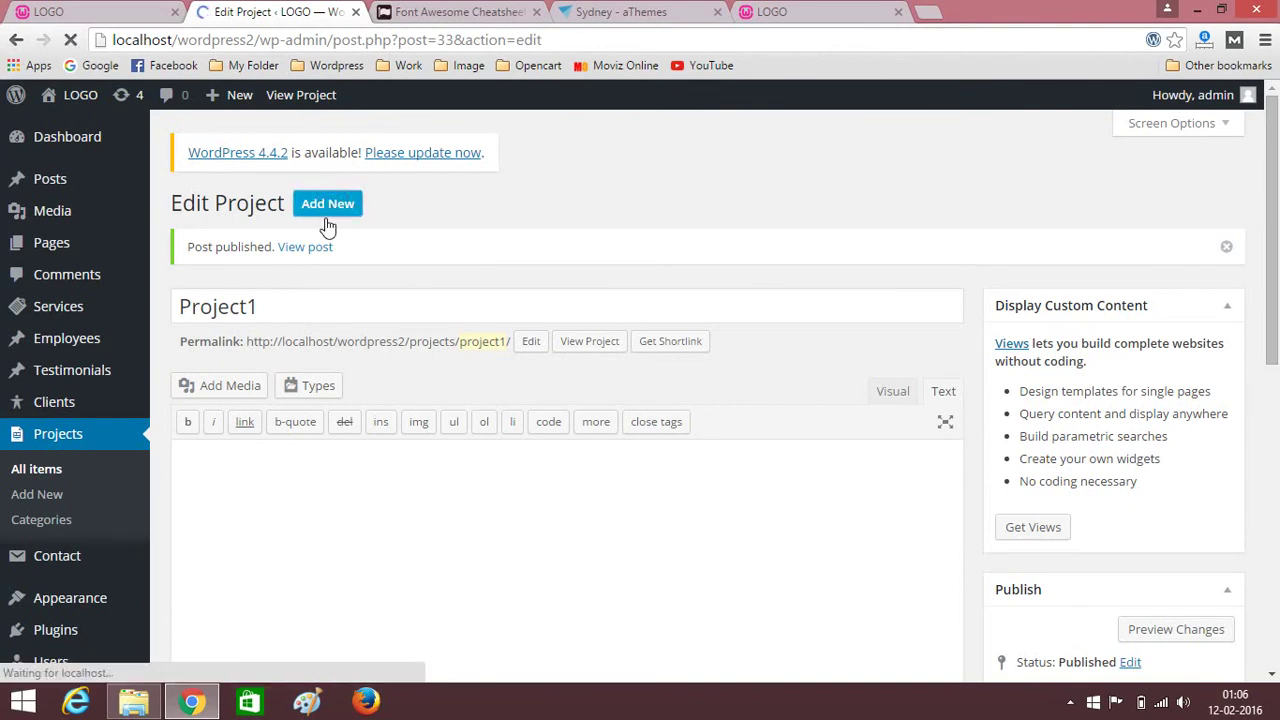
click(298, 243)
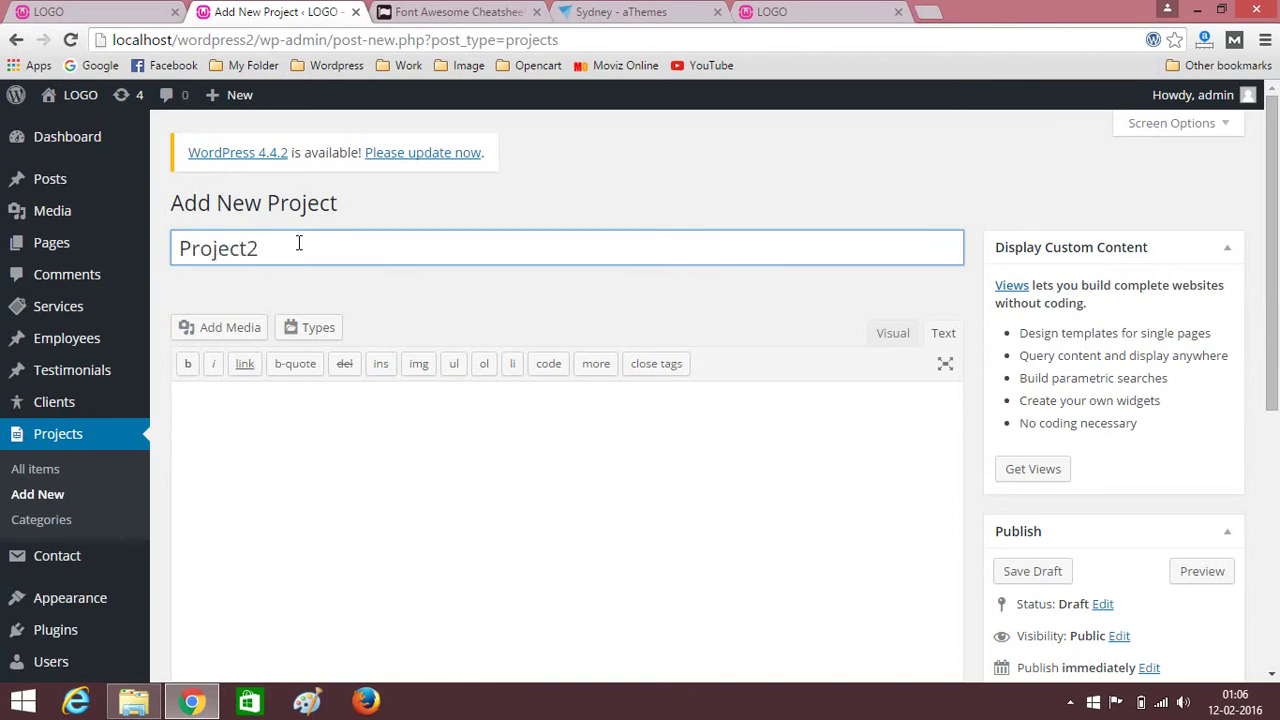
scroll(1220, 514, down, 4)
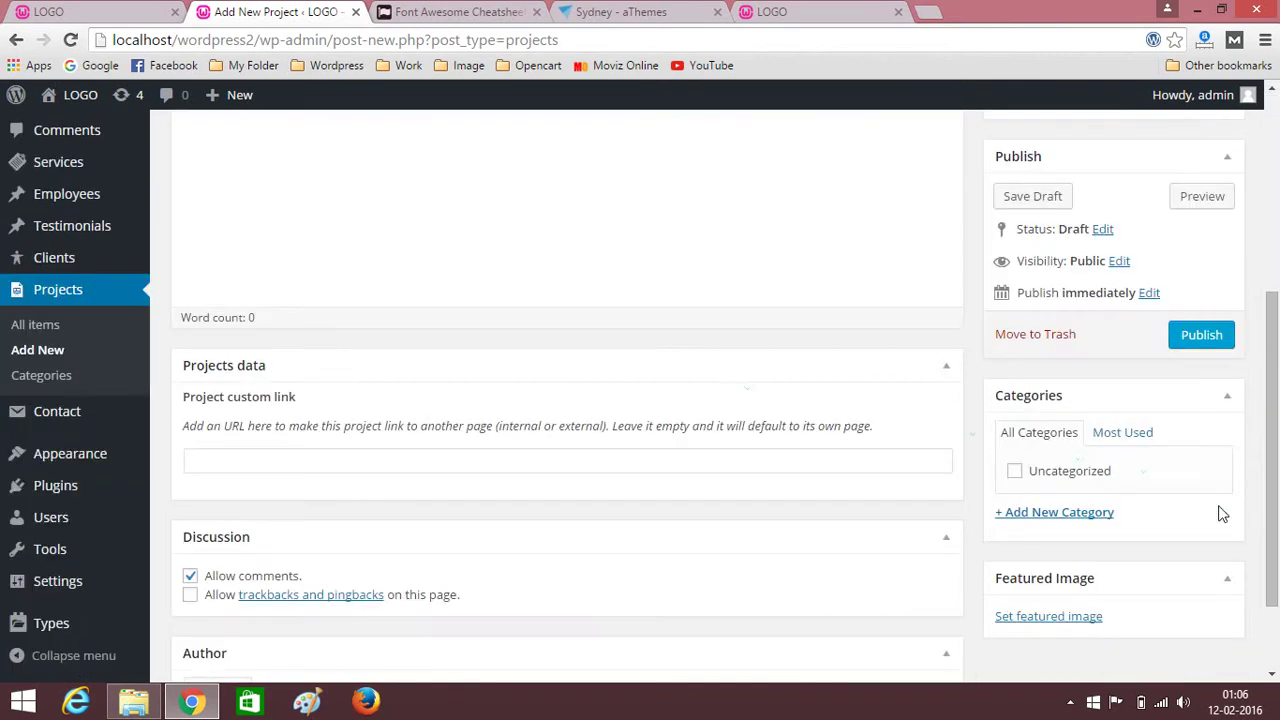
click(1040, 620)
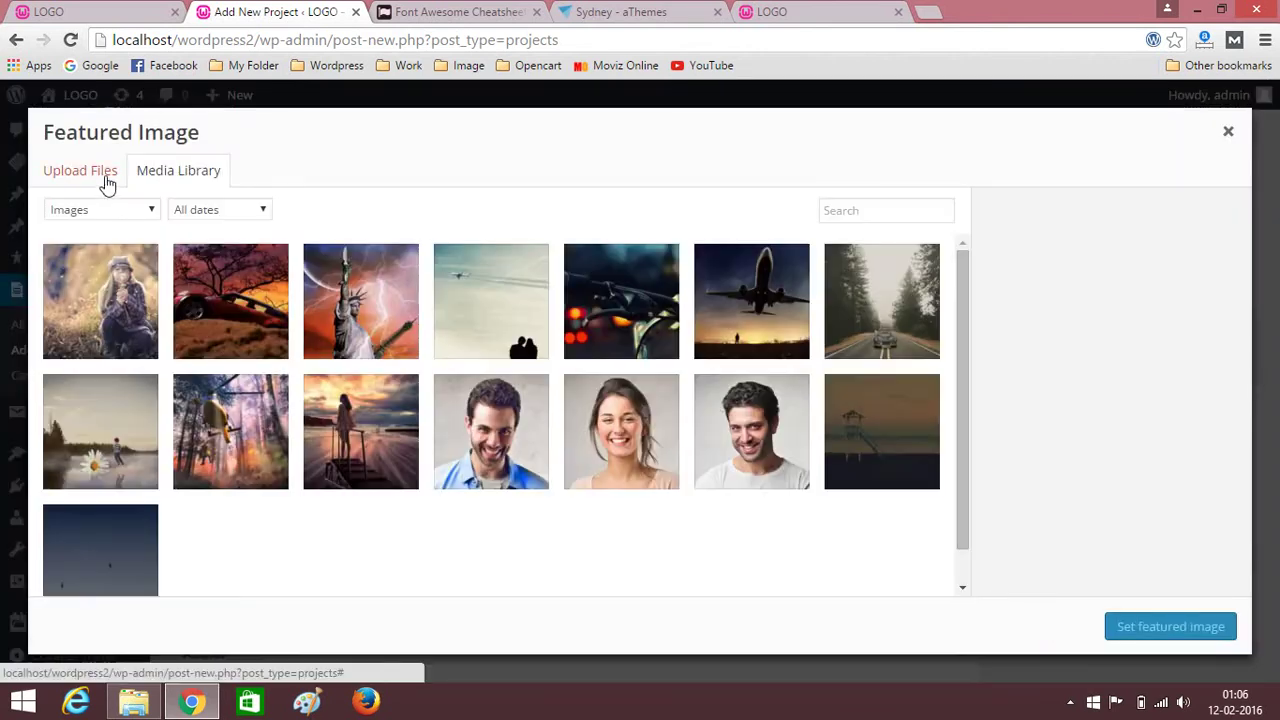
click(192, 322)
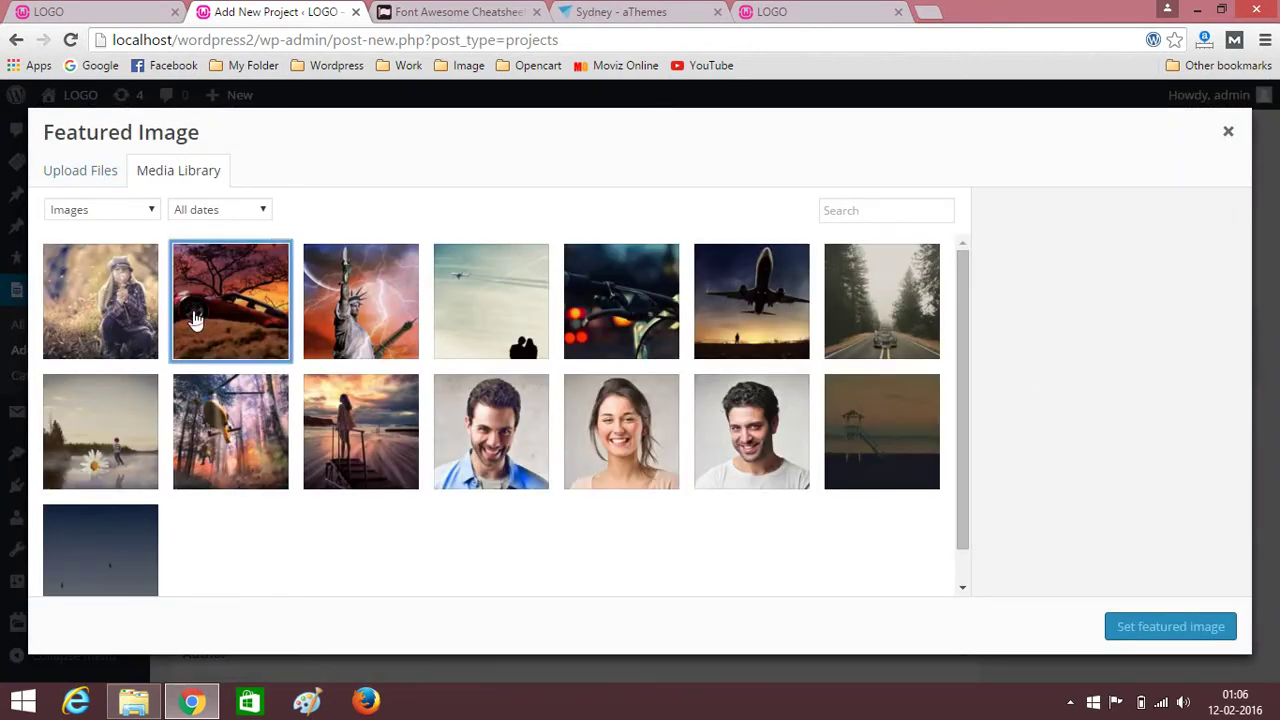
click(1145, 626)
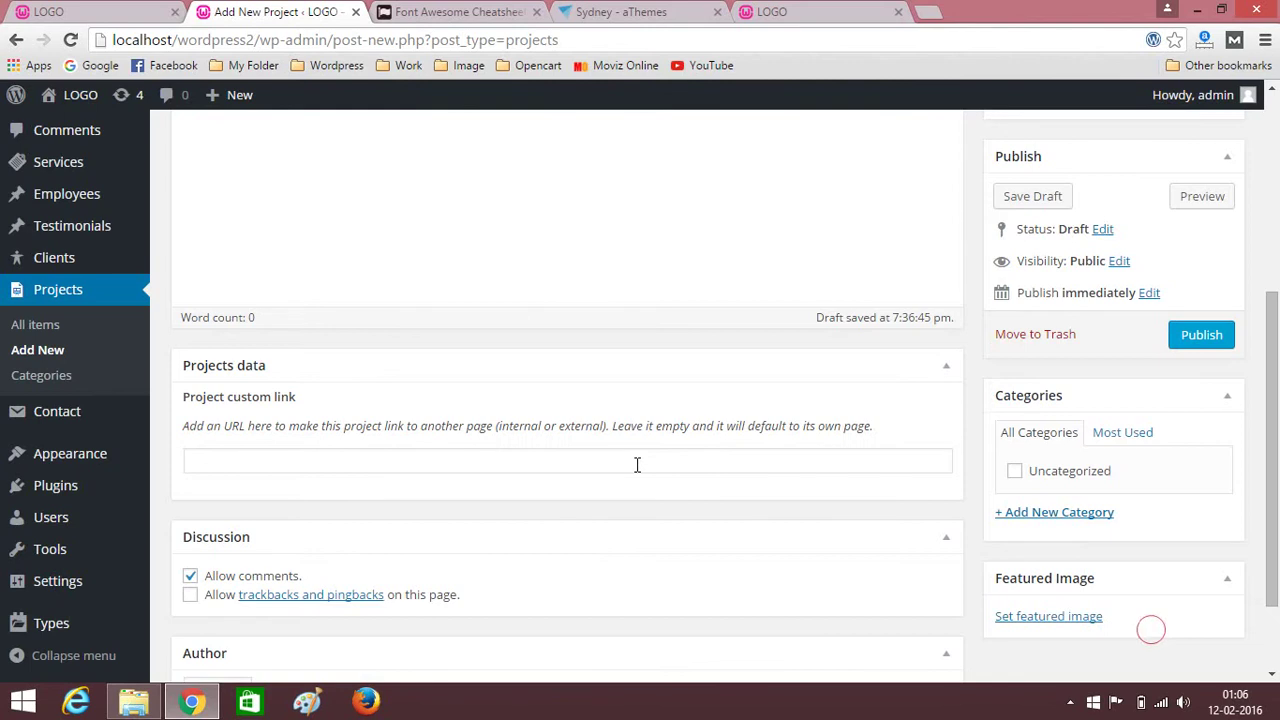
Create the project categories seo, design and website.
scroll(646, 460, down, 3)
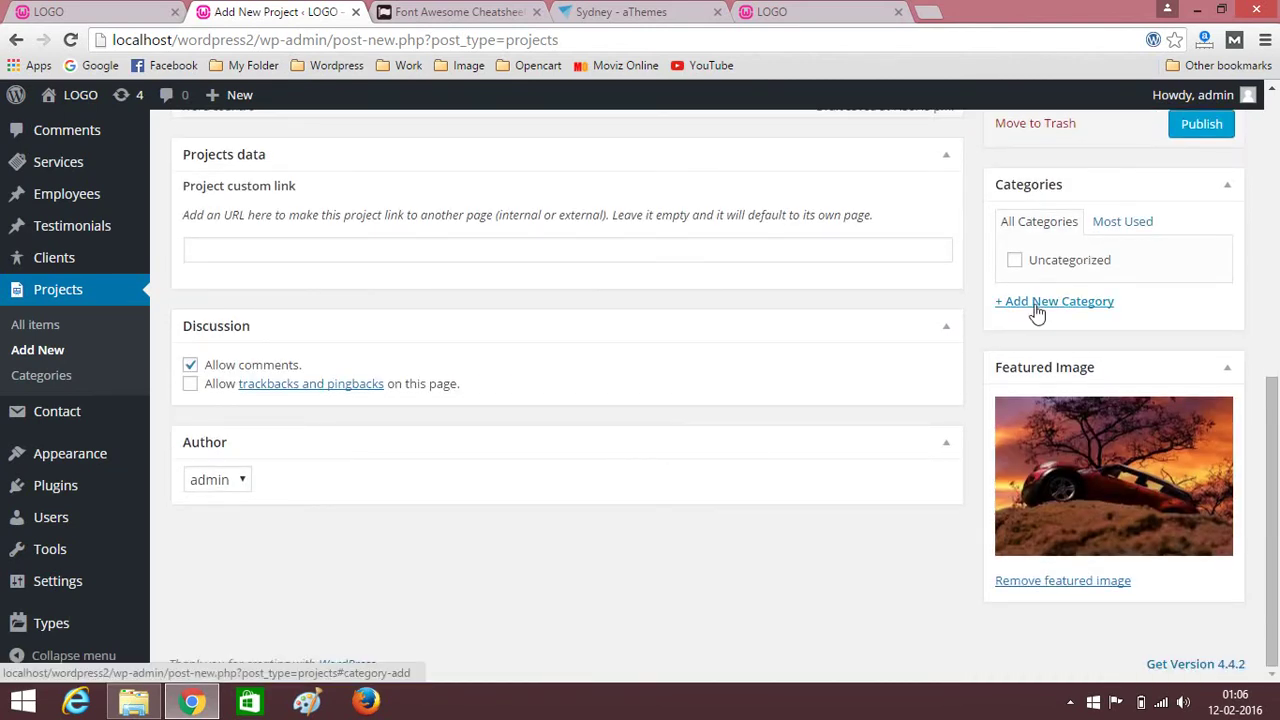
click(1037, 311)
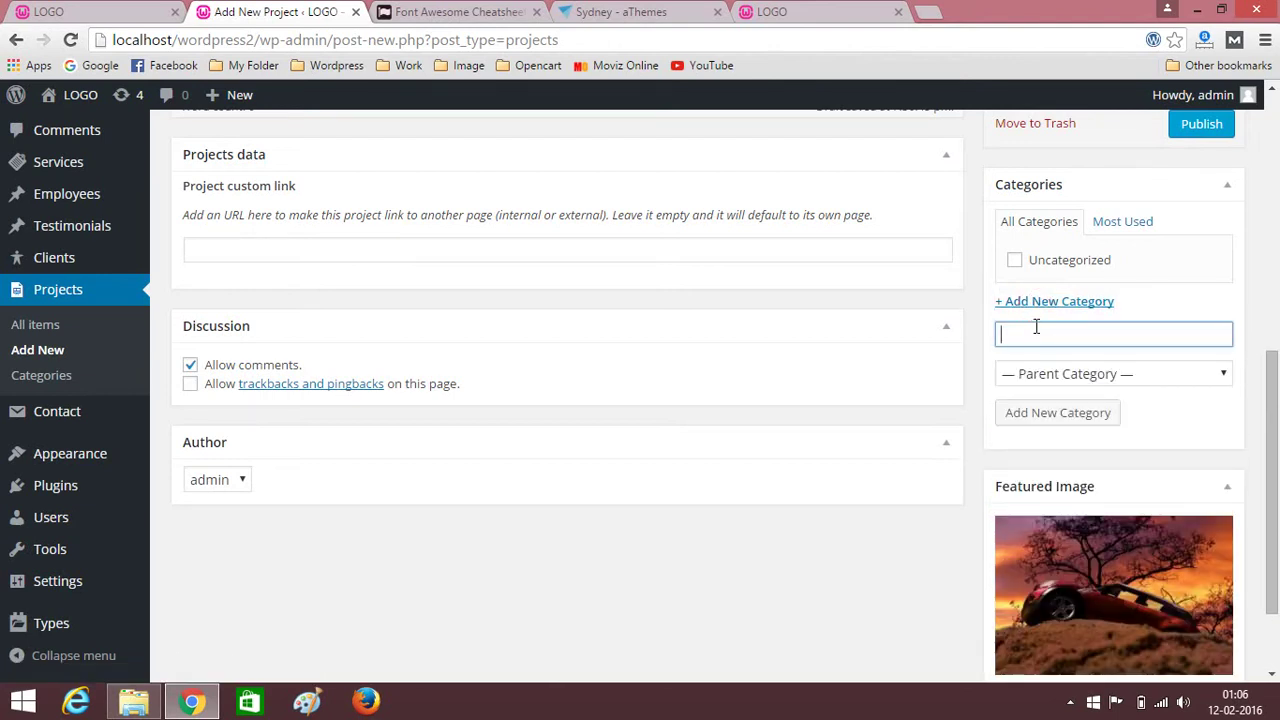
click(1040, 418)
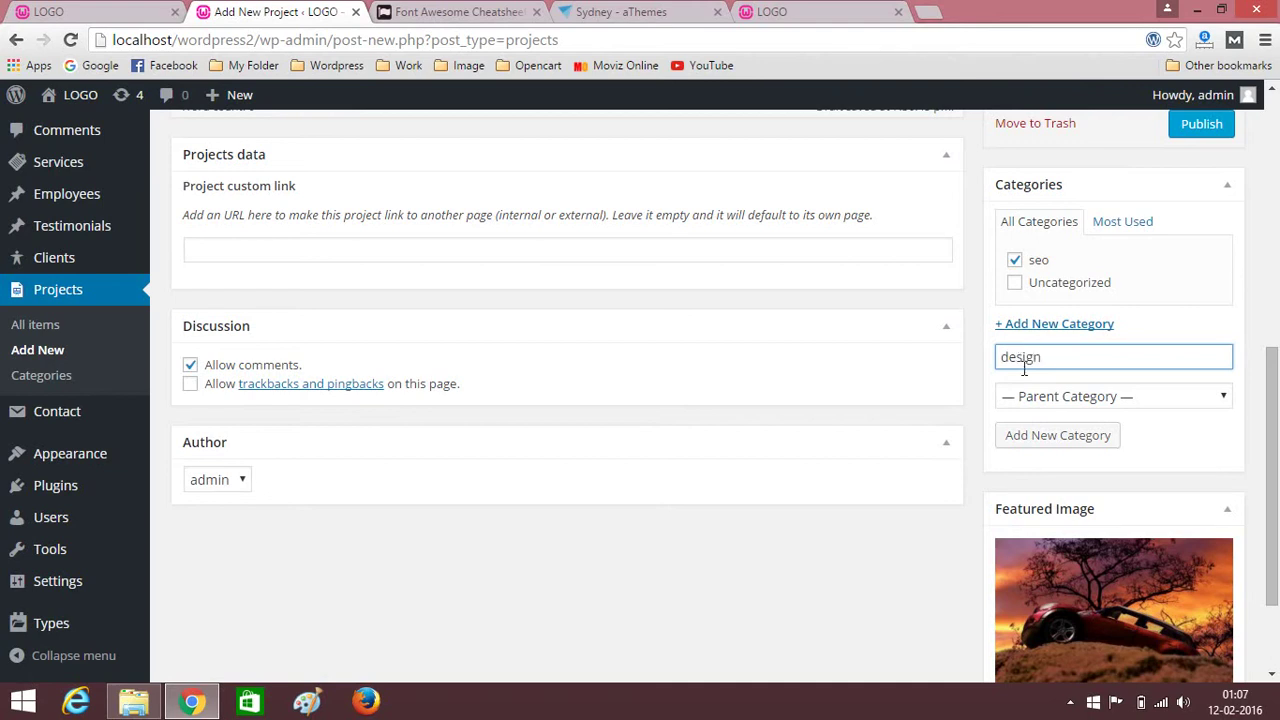
click(1049, 446)
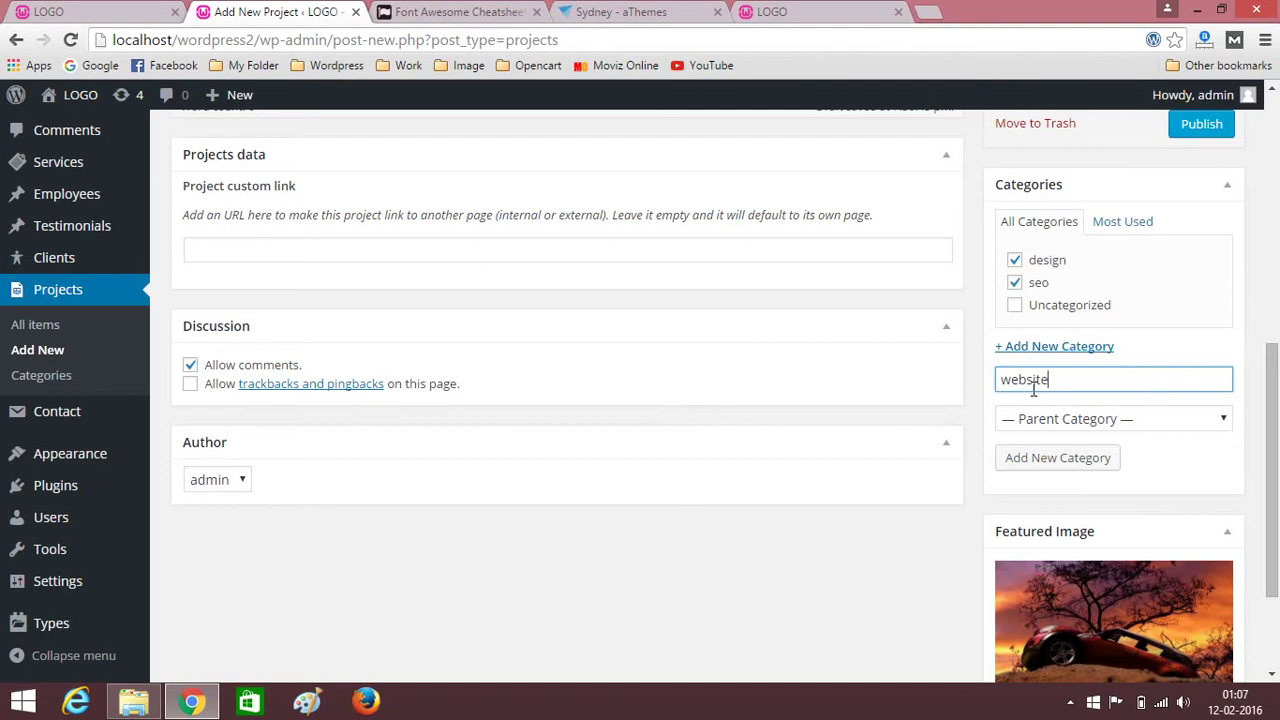
click(1043, 461)
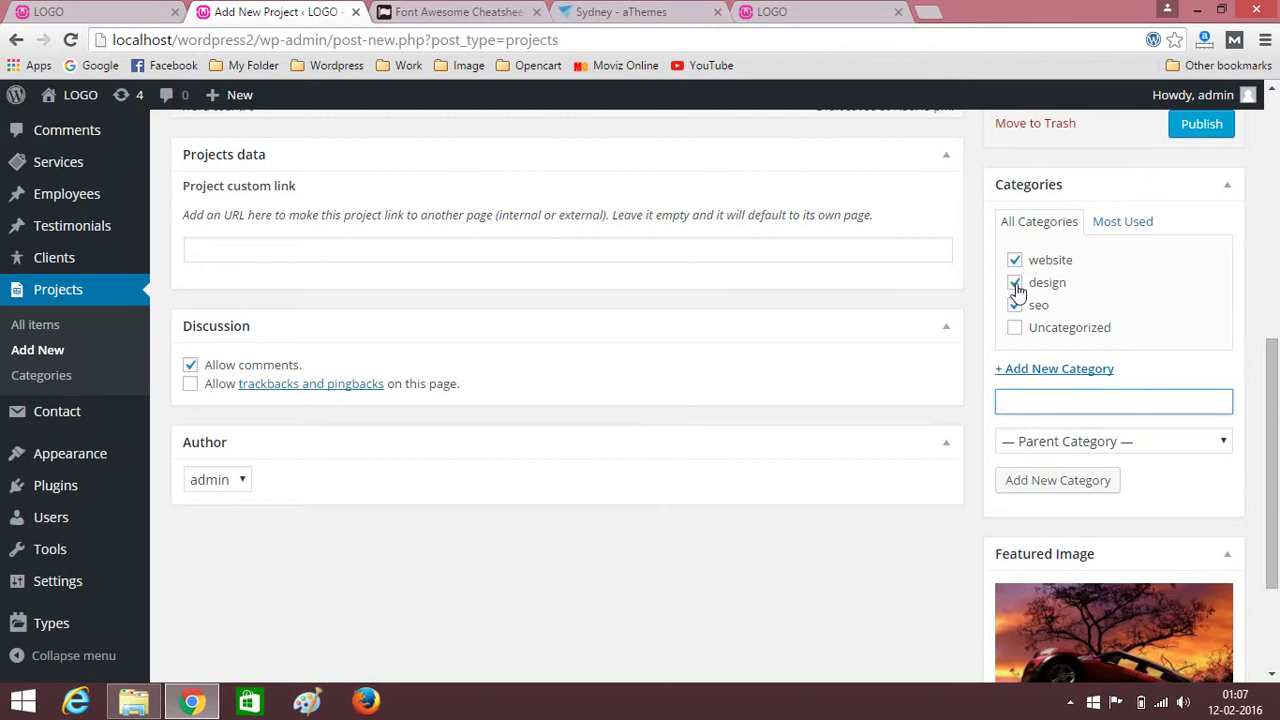
Untick design and seo so the project stays under website only, then publish it.
click(1015, 284)
scroll(1070, 458, down, 2)
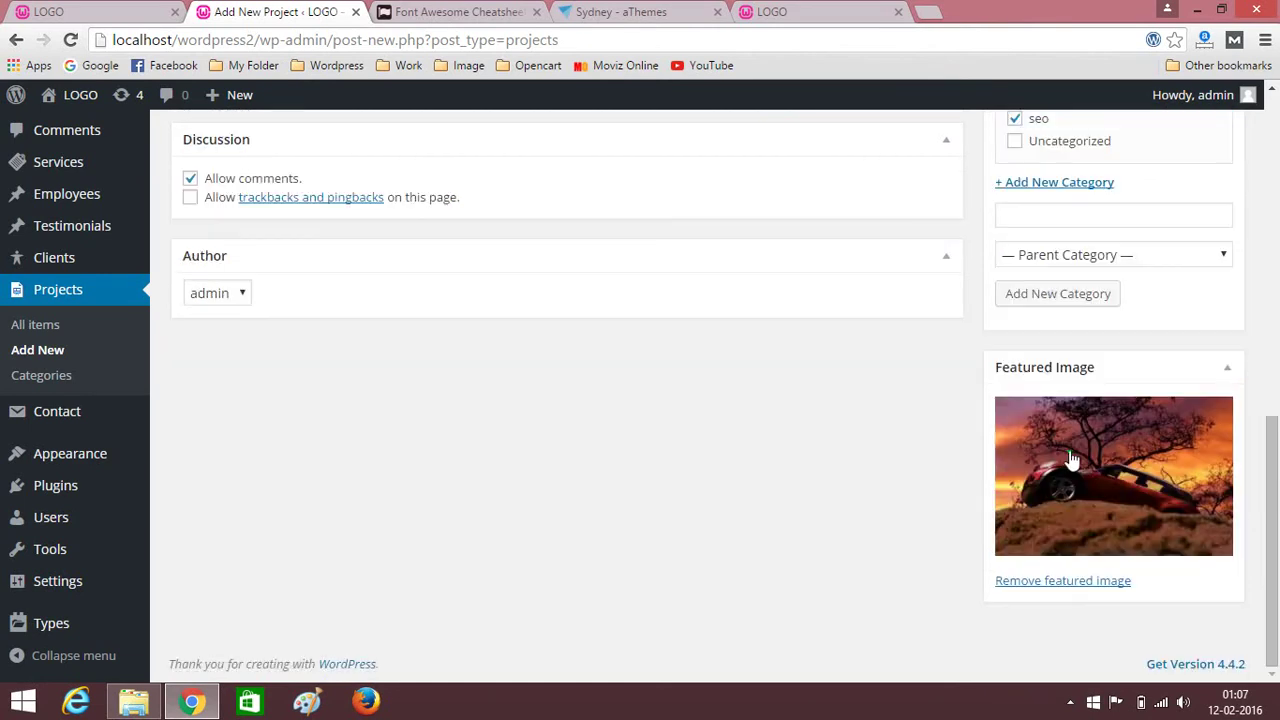
scroll(954, 418, up, 4)
click(1015, 494)
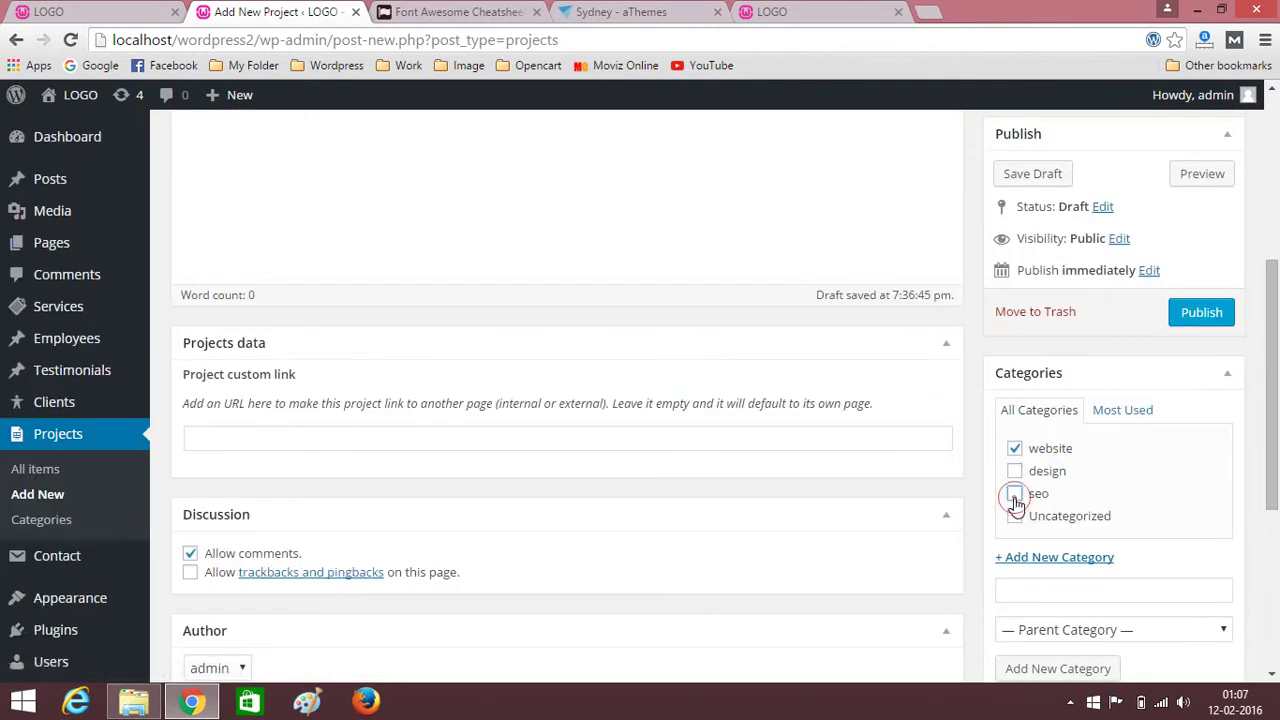
click(1195, 318)
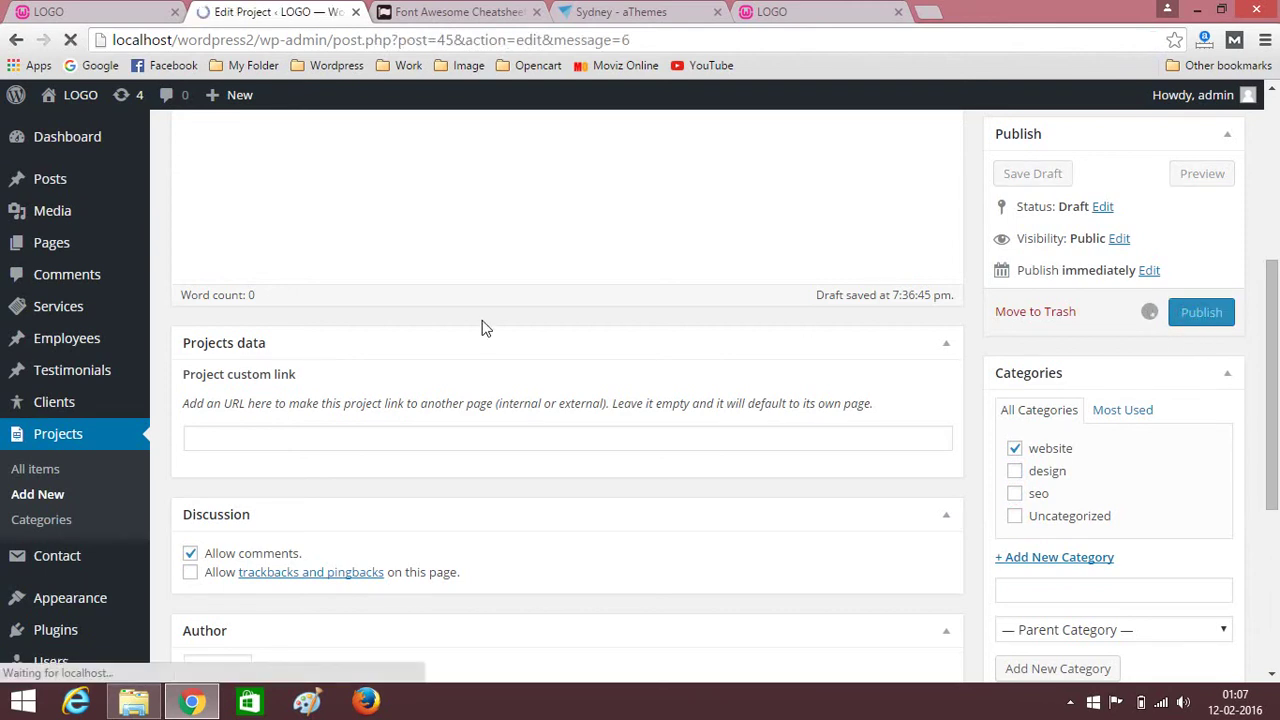
scroll(410, 279, down, 10)
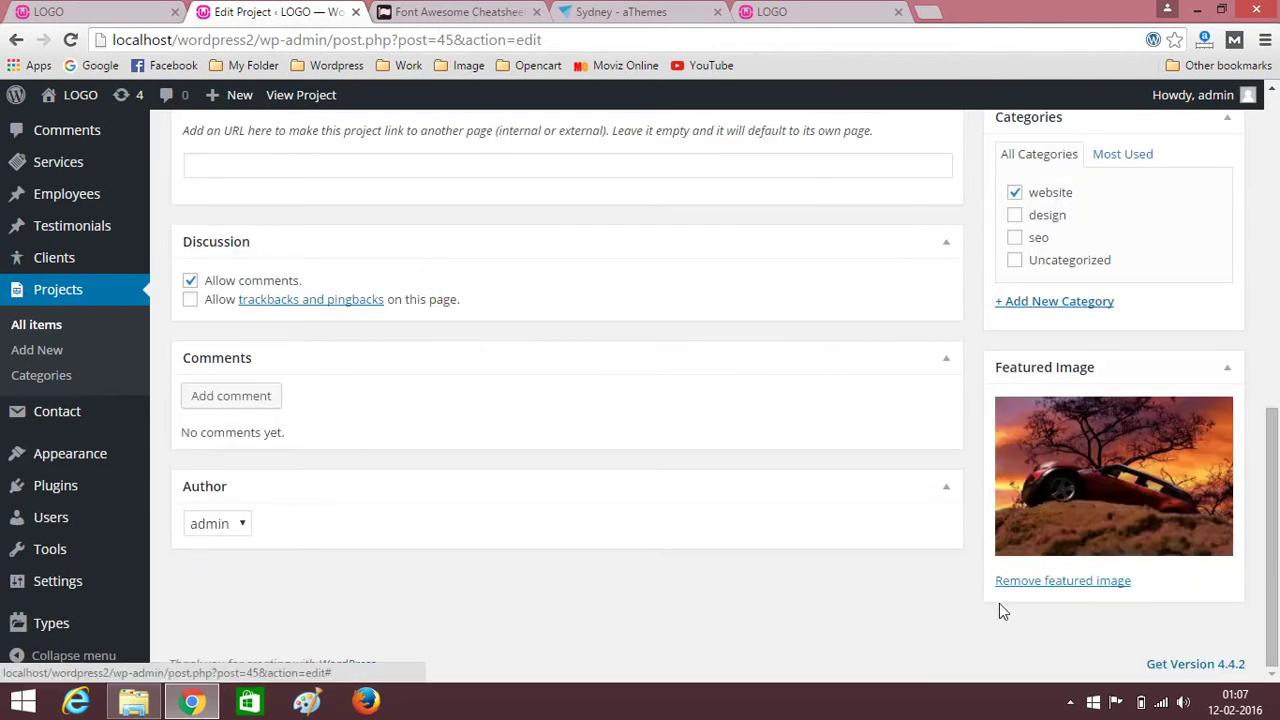
scroll(960, 600, up, 10)
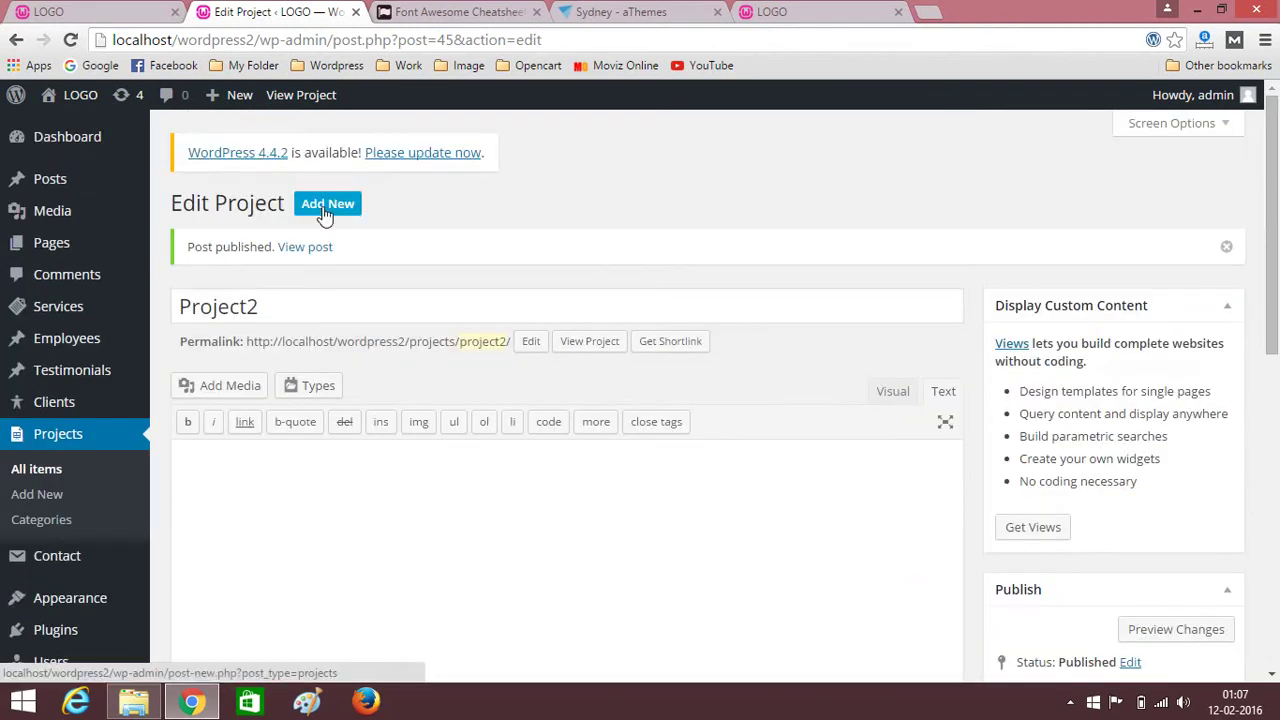
Start a new project titled project3 and file it under seo.
click(328, 210)
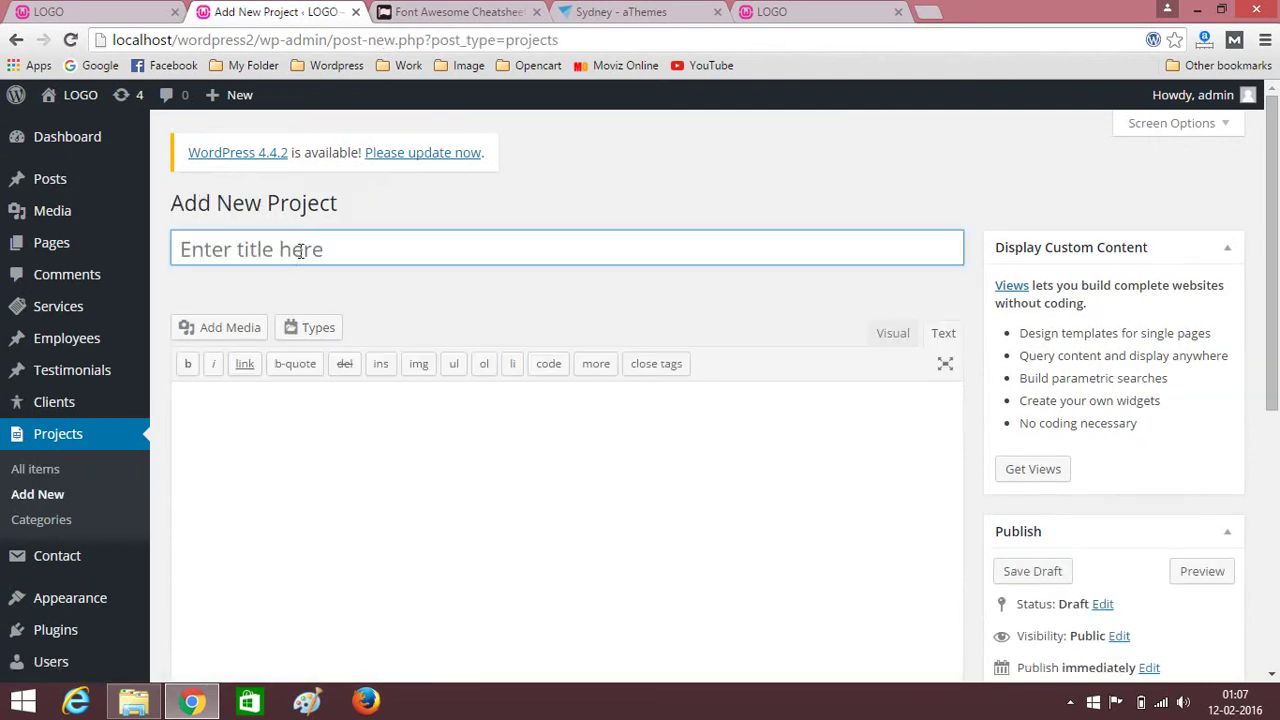
click(300, 250)
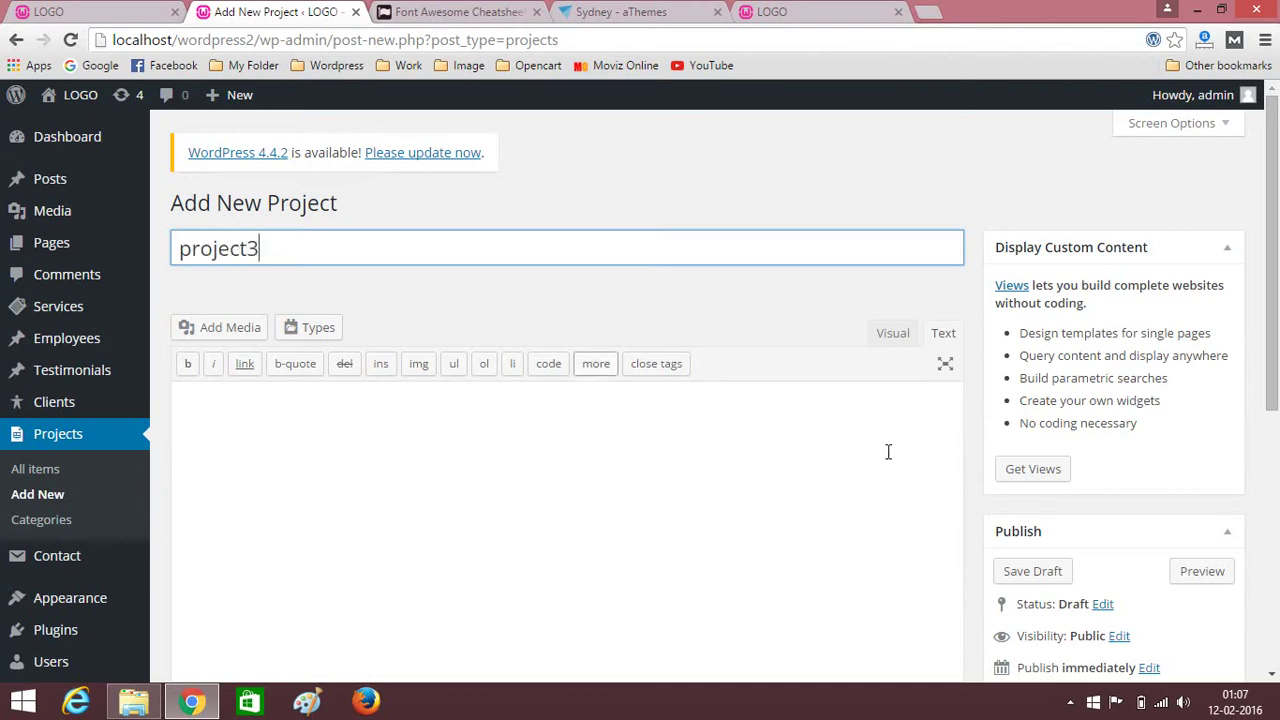
scroll(886, 451, down, 4)
click(1015, 494)
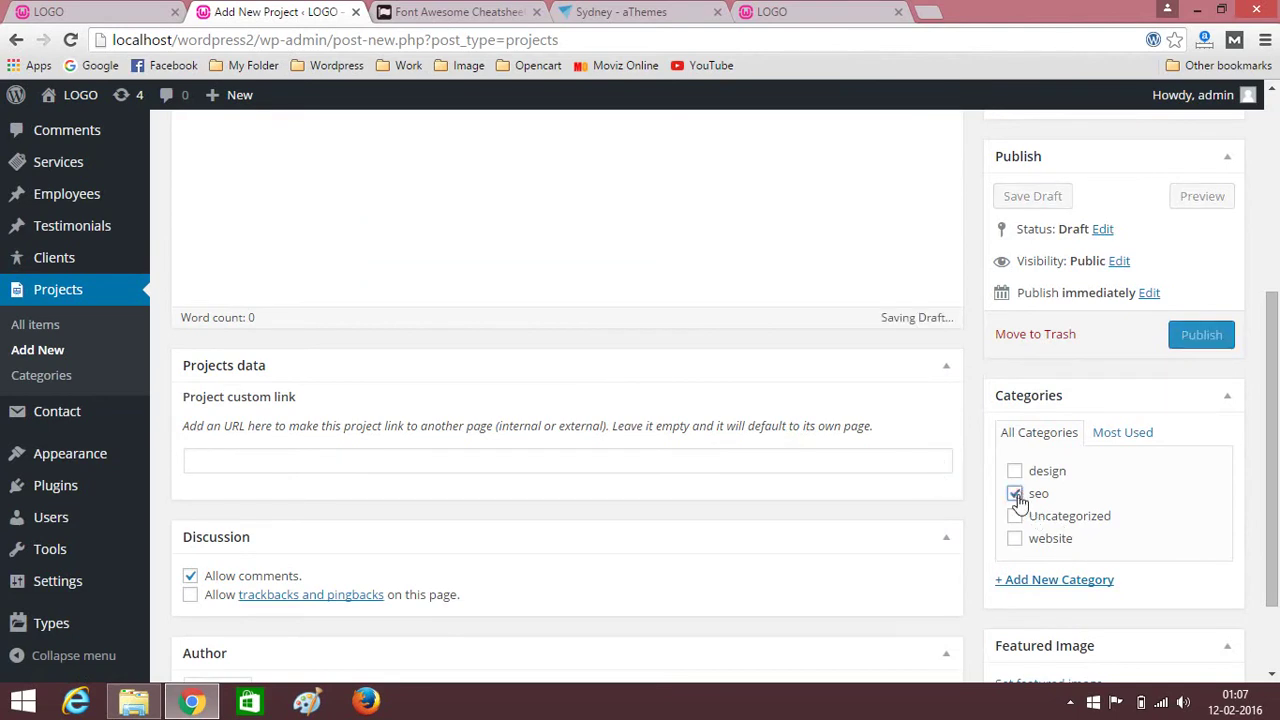
scroll(1015, 494, down, 1)
Set the Statue of Liberty picture as project3's featured image and publish it.
click(1045, 575)
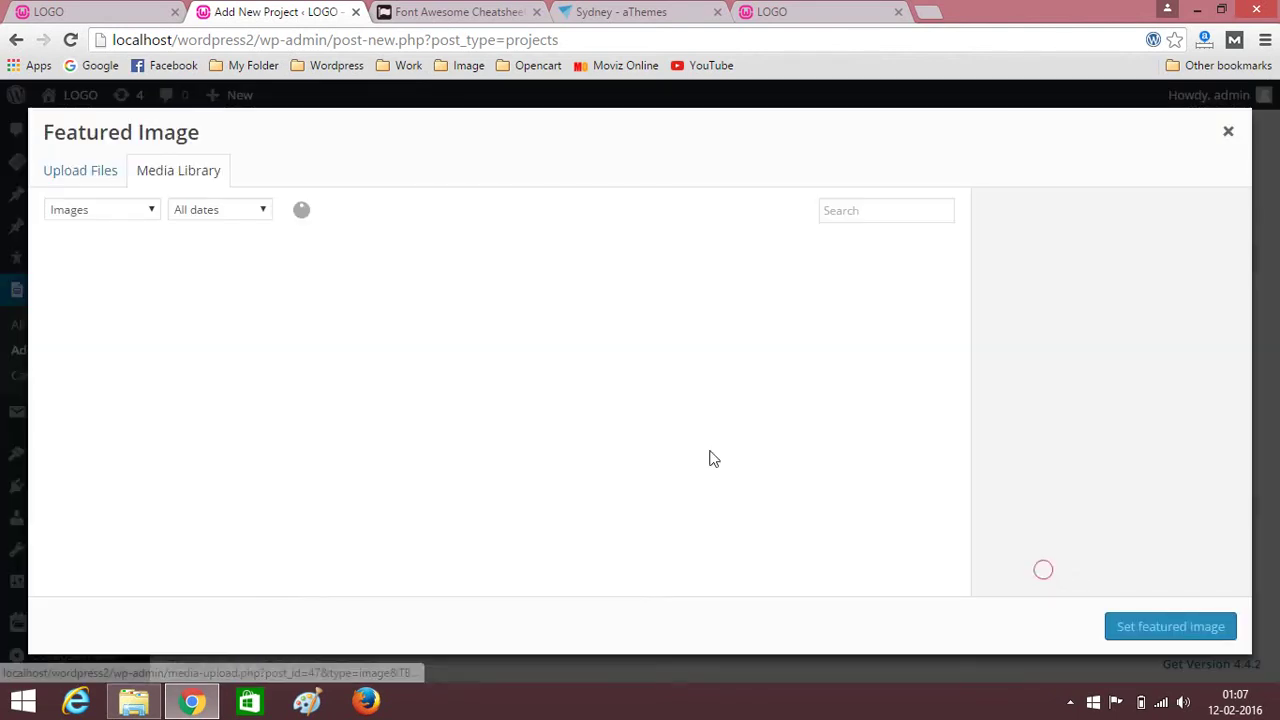
click(322, 315)
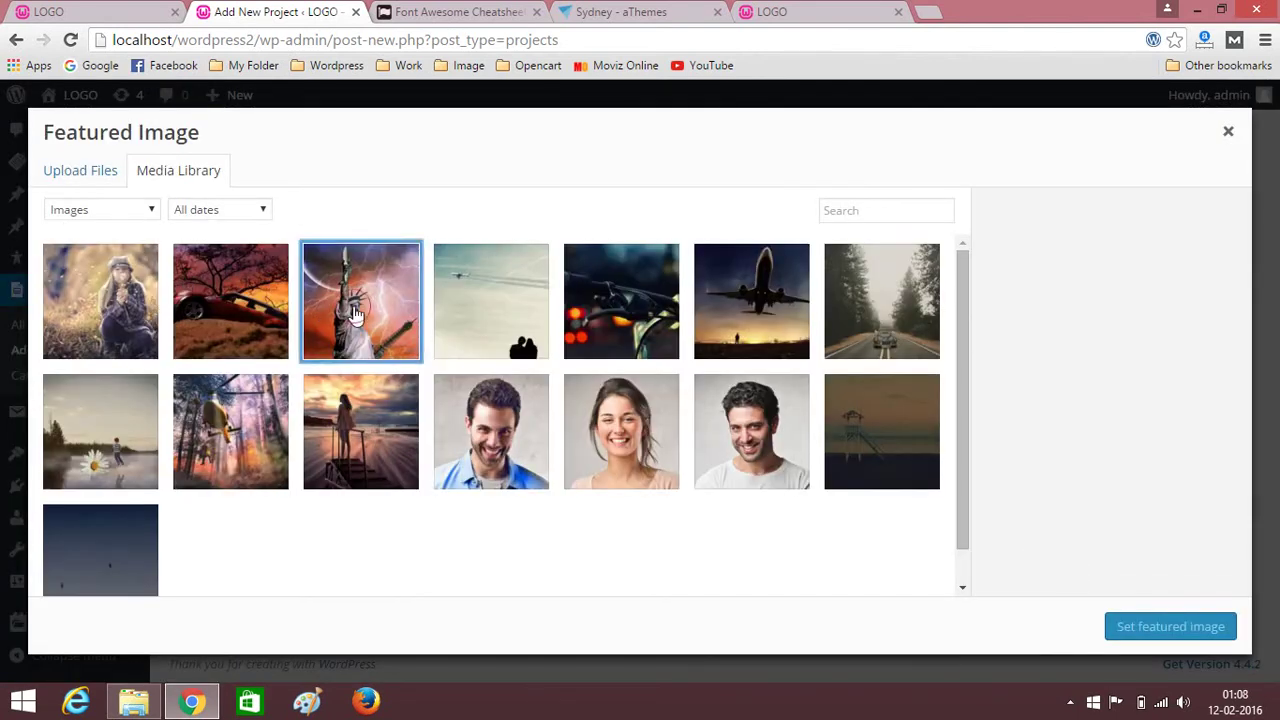
click(1134, 628)
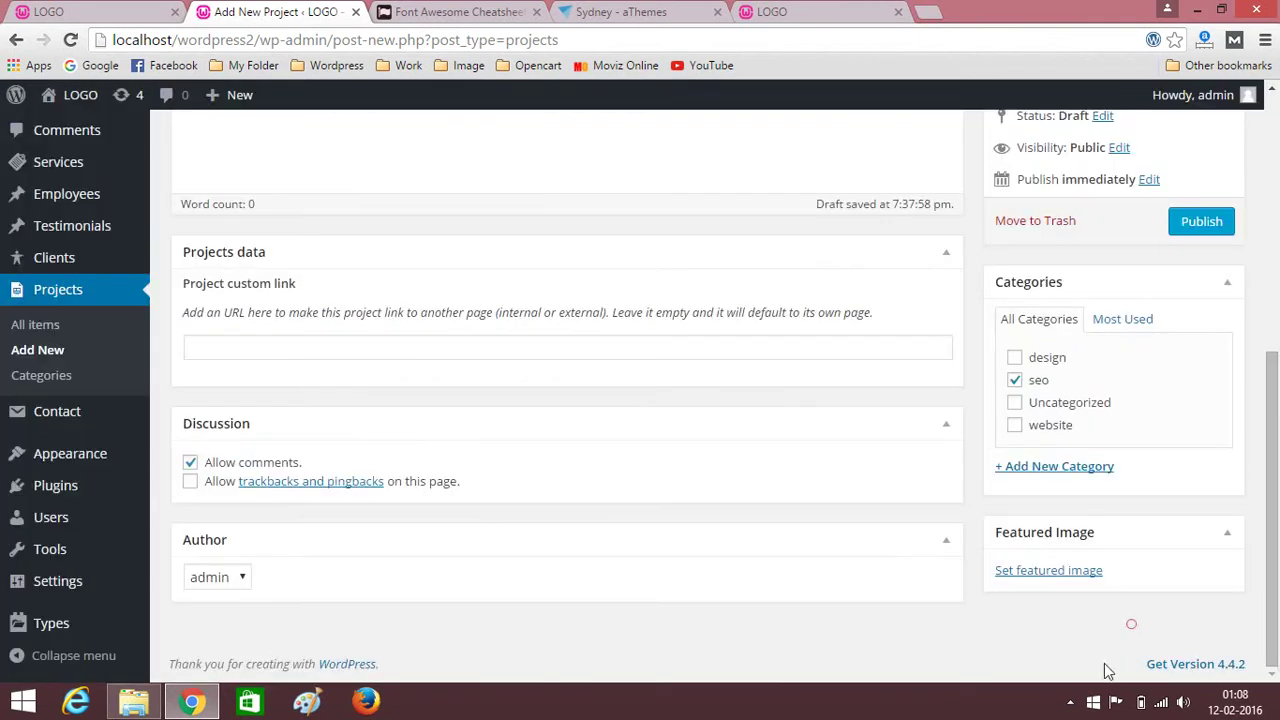
click(1070, 703)
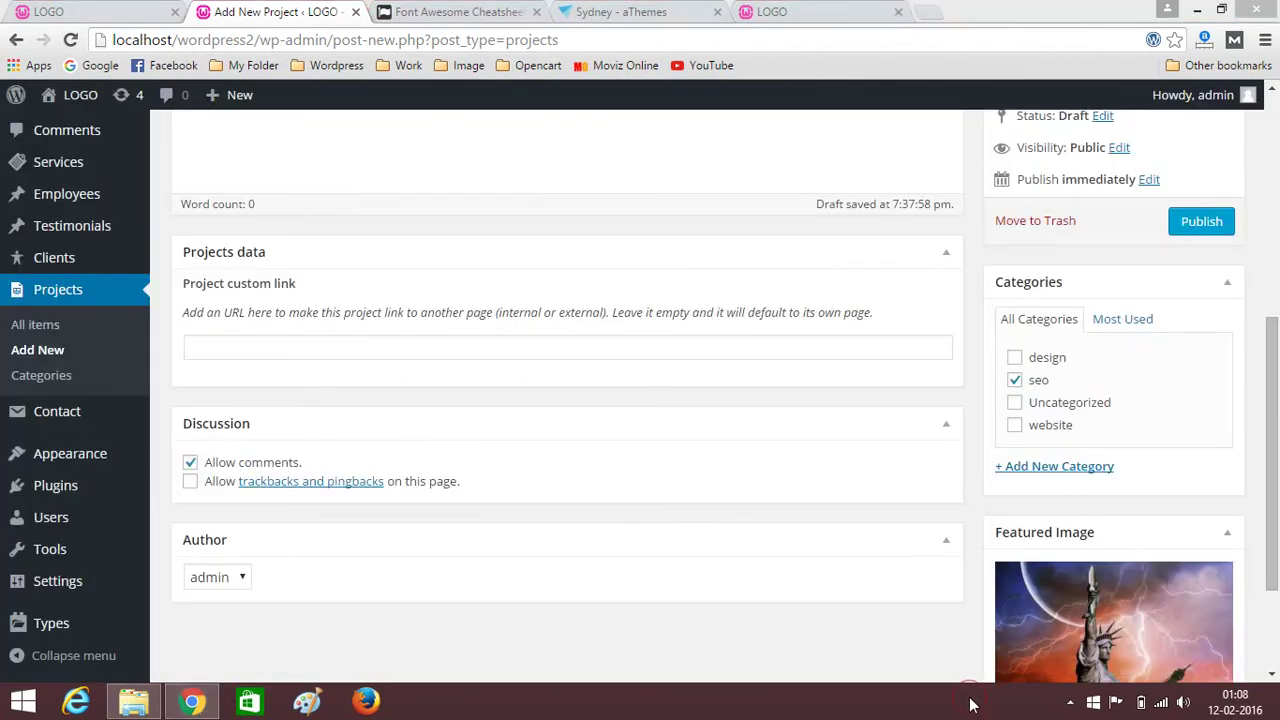
click(1204, 226)
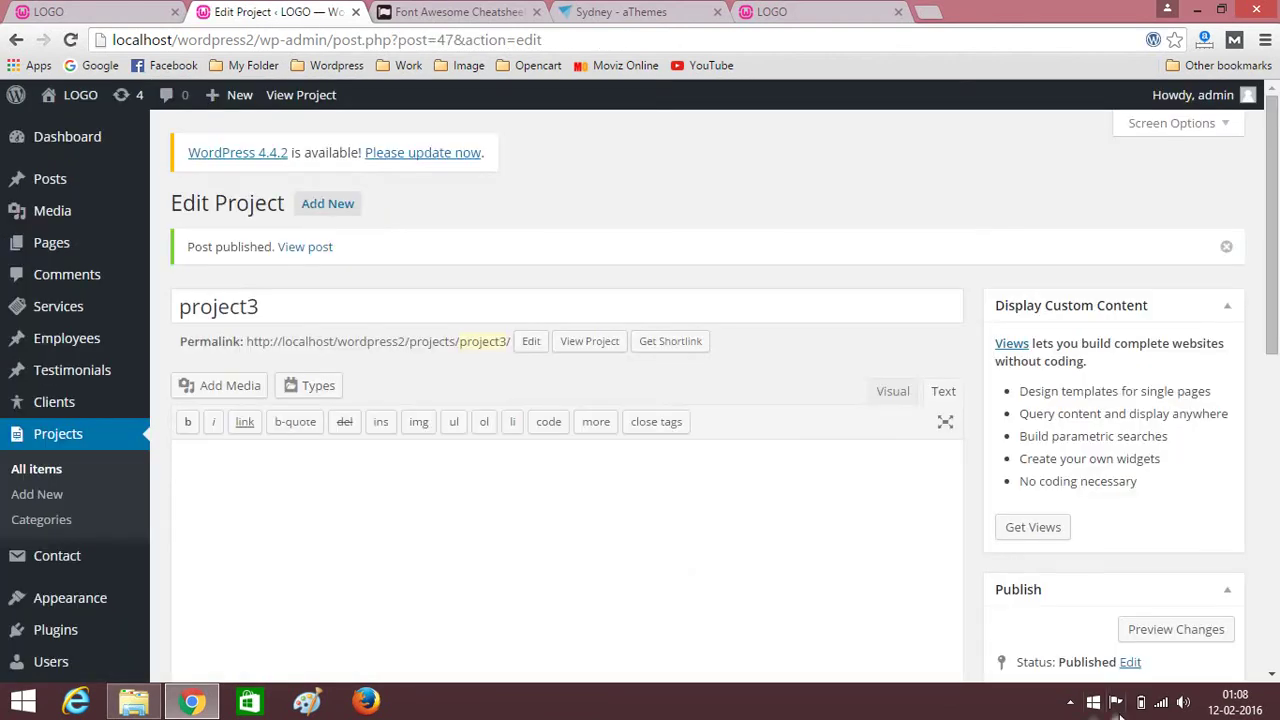
click(1070, 703)
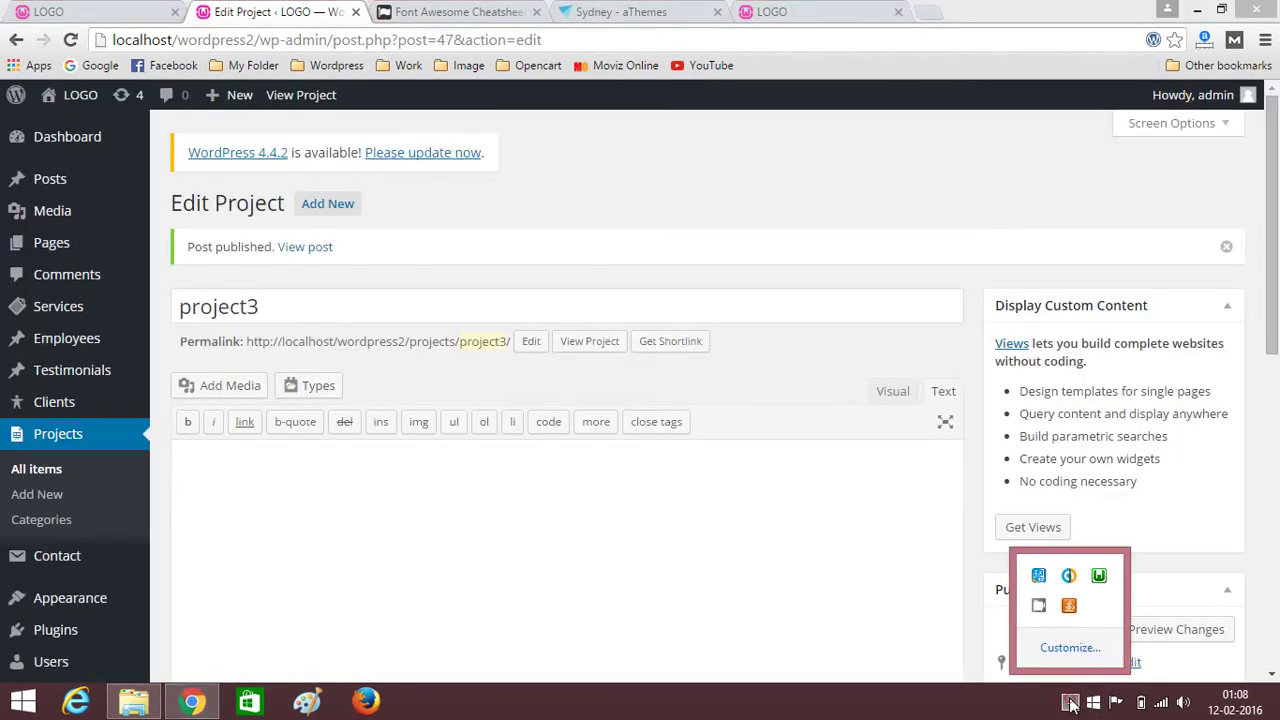
right_click(1040, 606)
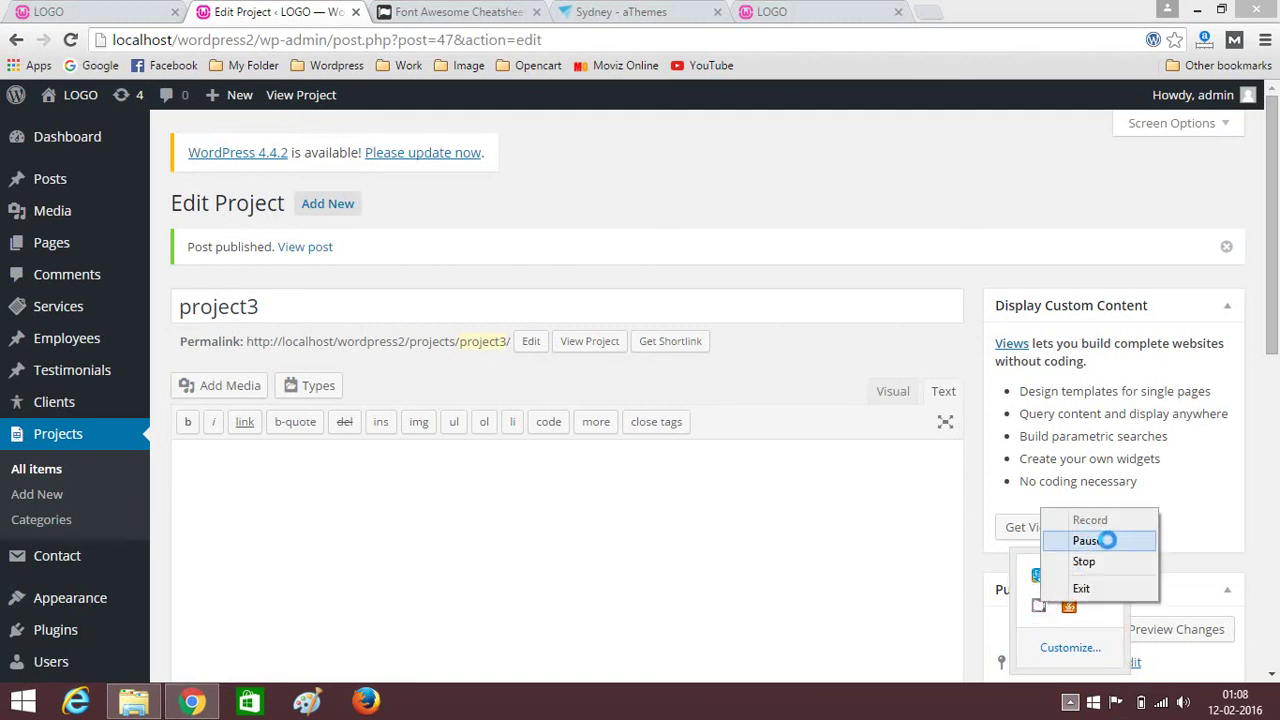
Start a new project titled project10 and file it under design.
click(1126, 541)
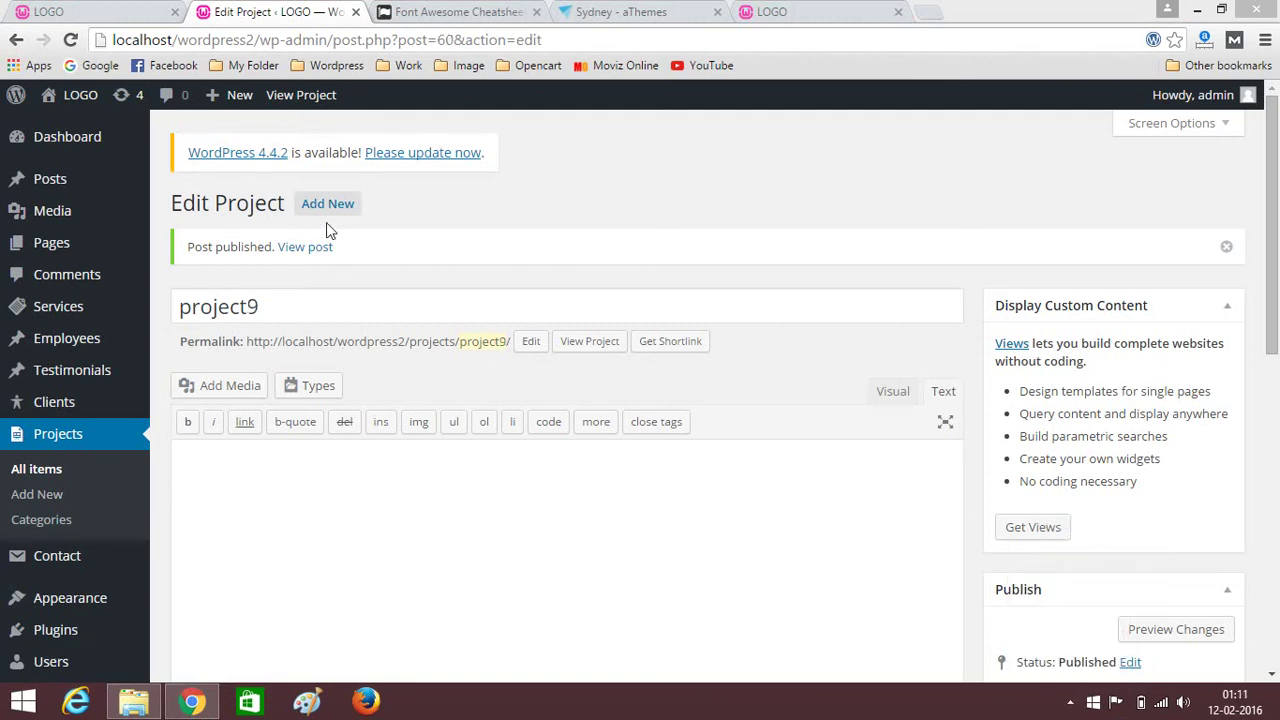
click(333, 204)
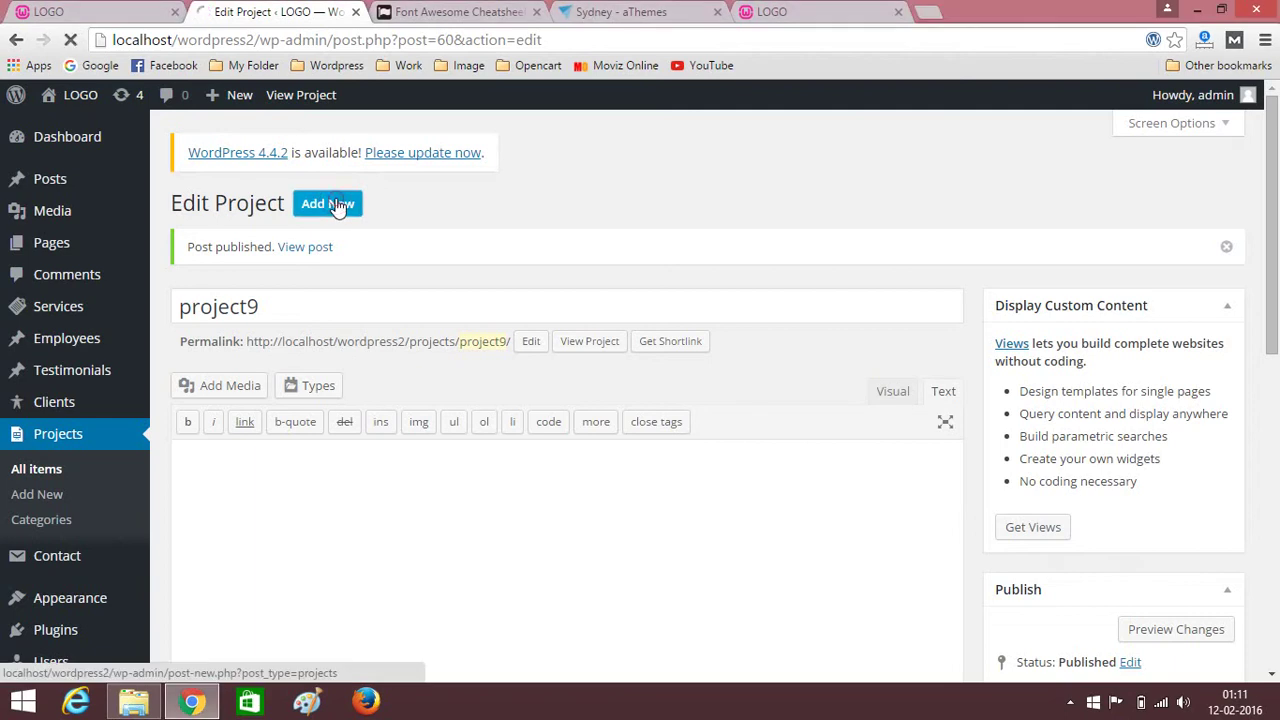
click(1069, 703)
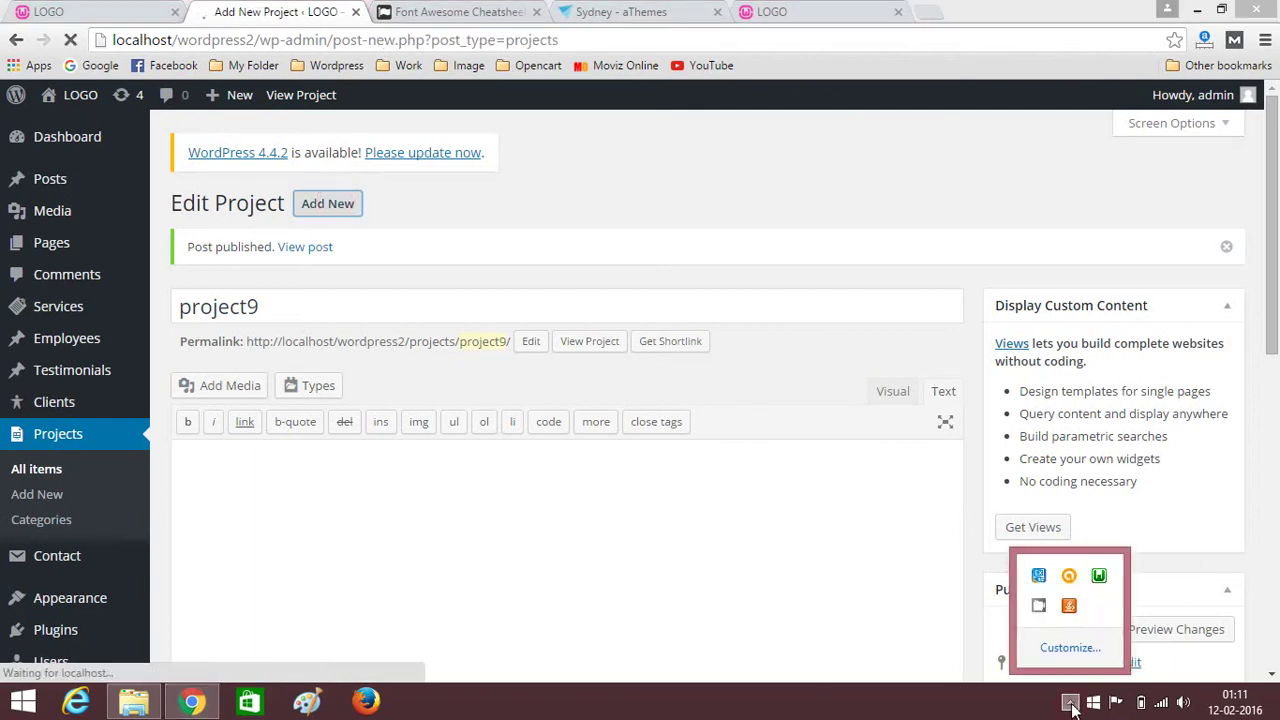
right_click(1041, 610)
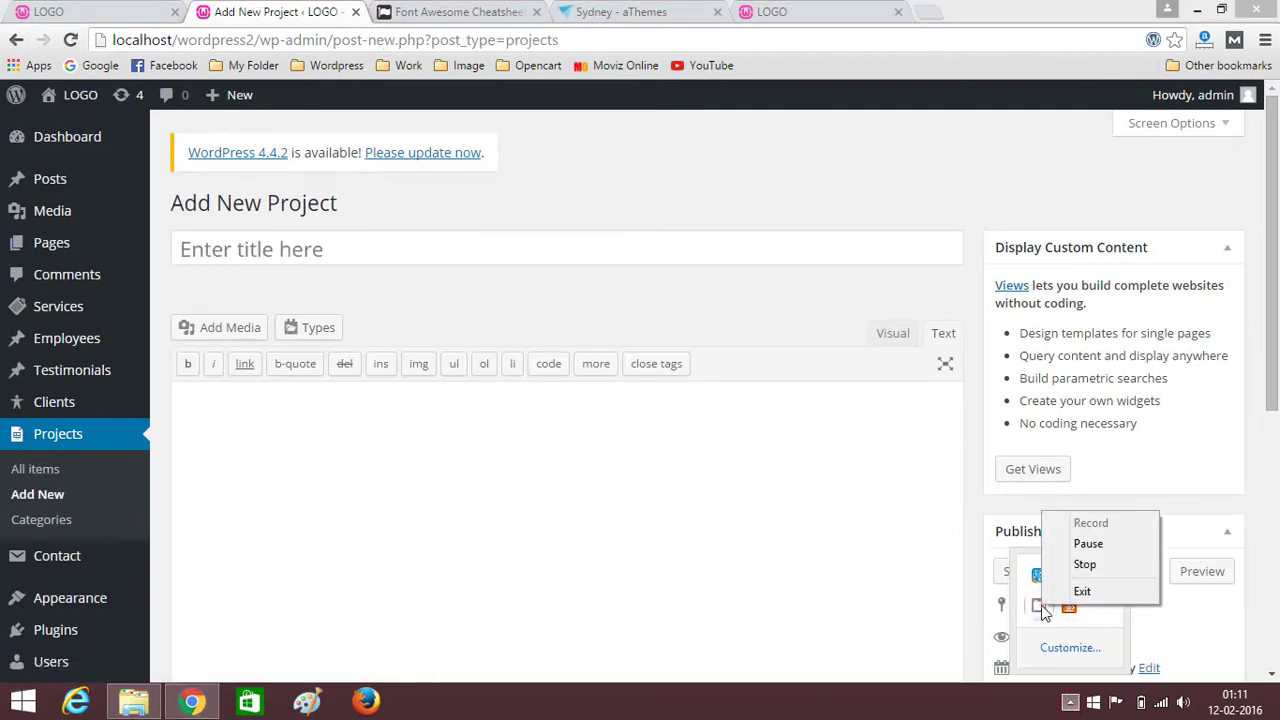
click(338, 242)
text(project10)
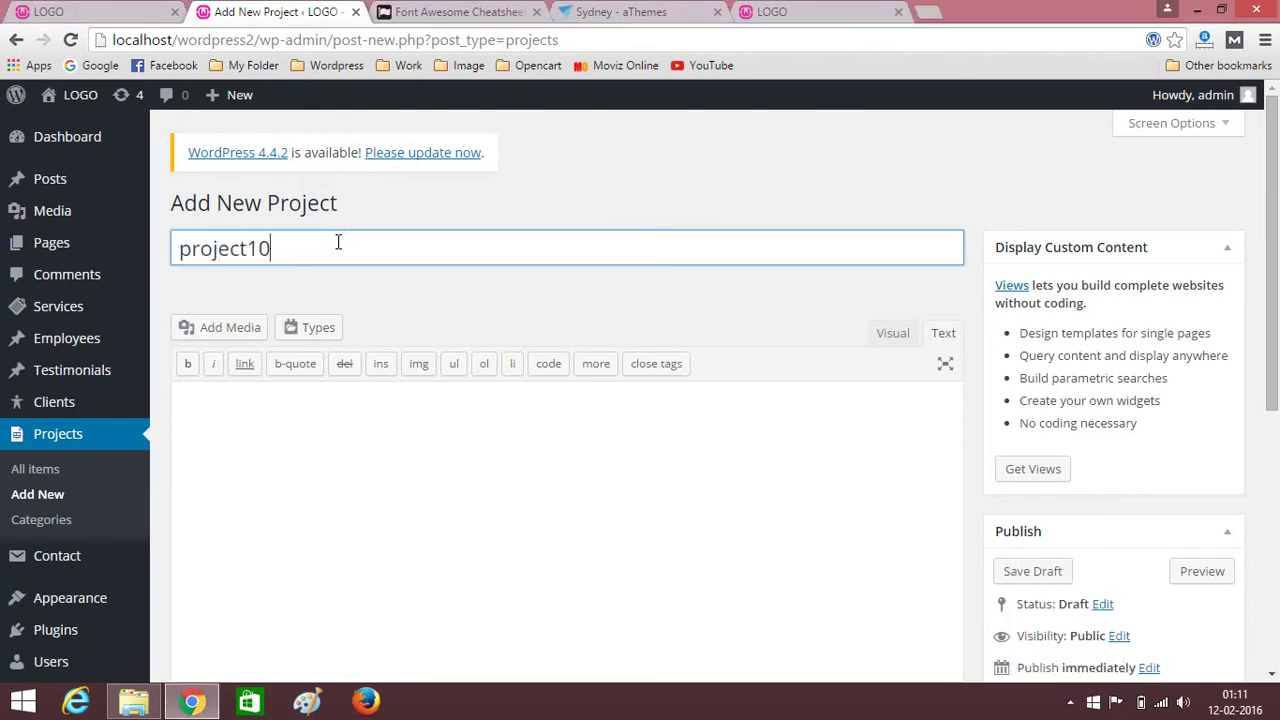
scroll(1006, 417, down, 5)
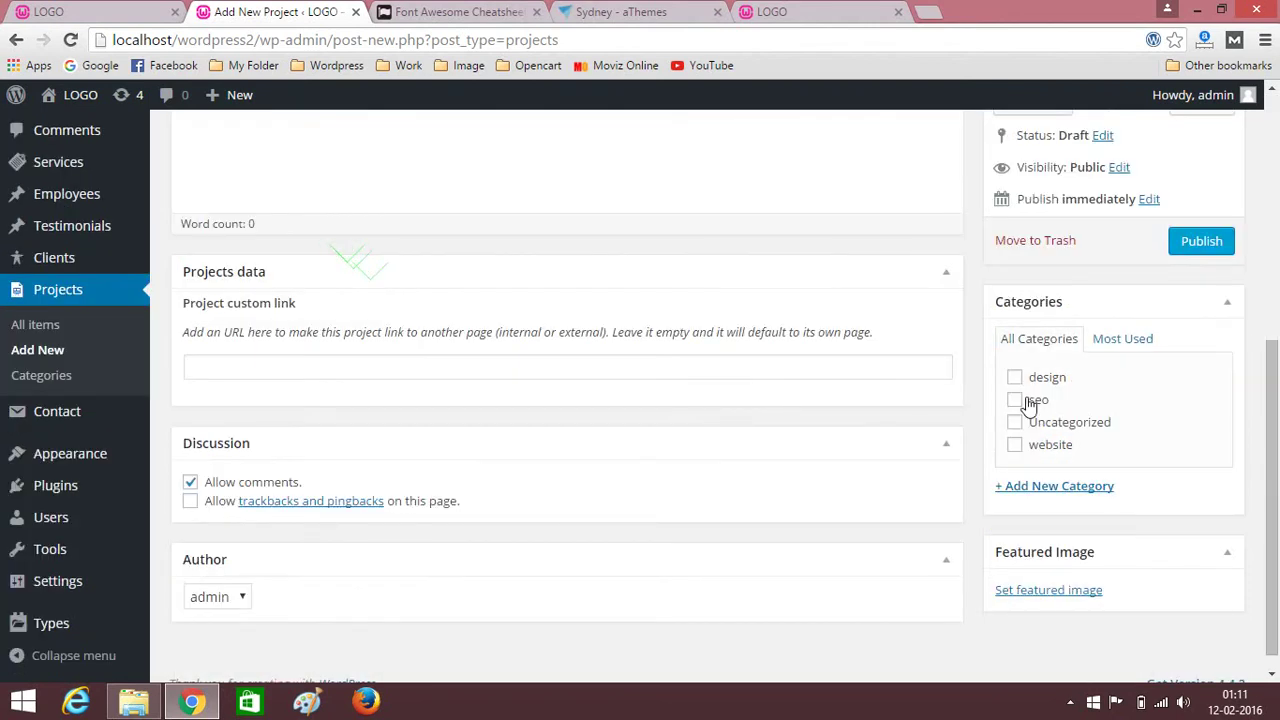
click(1015, 377)
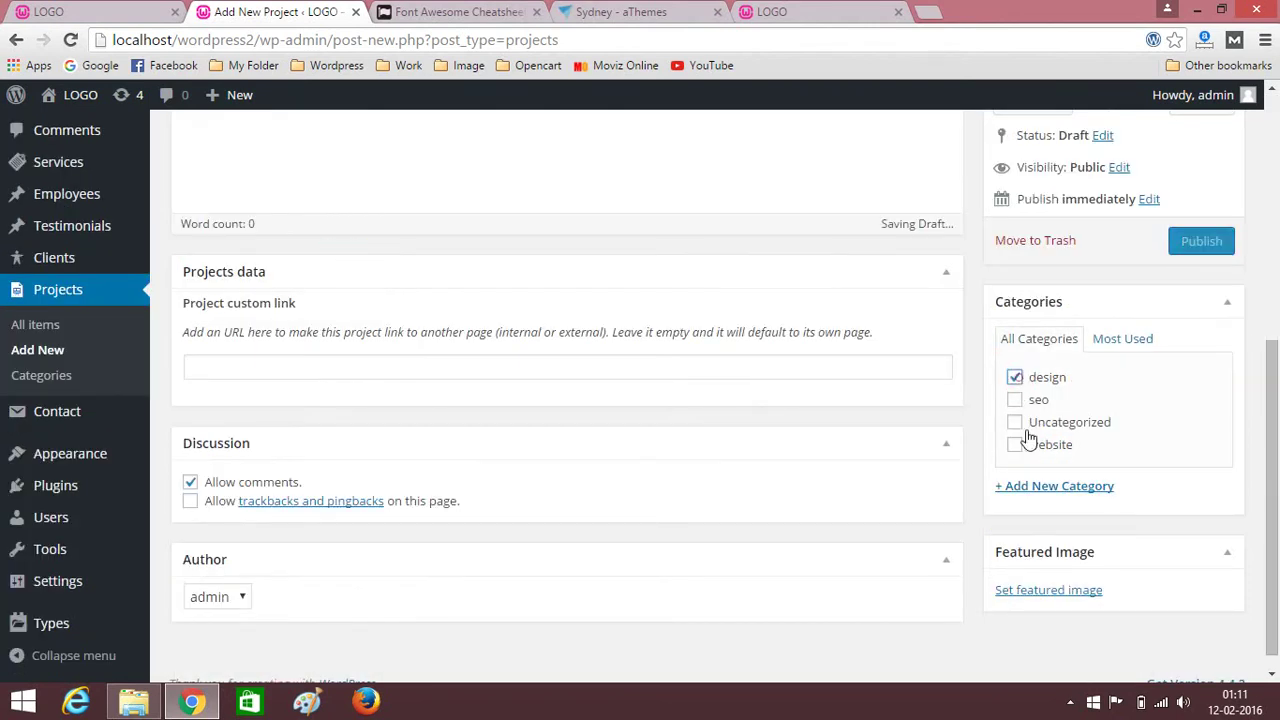
Set the sunset-girl photo as project10's featured image and publish it.
click(1046, 590)
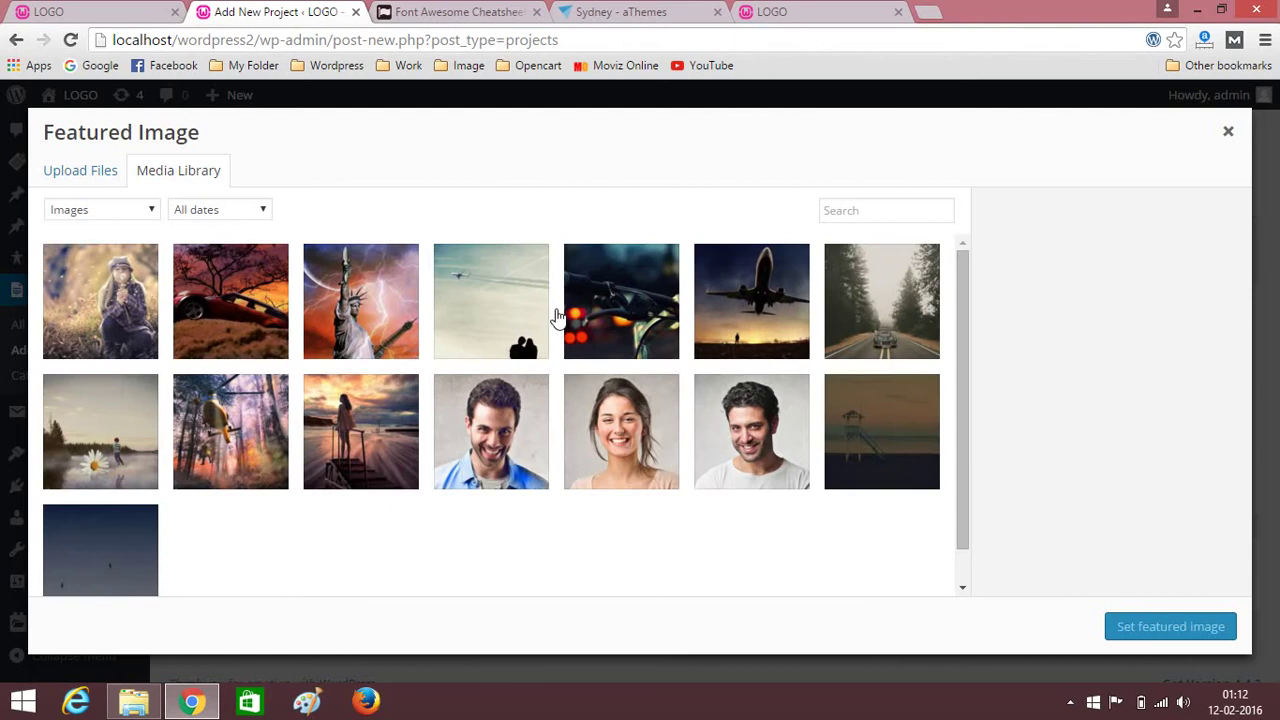
click(337, 446)
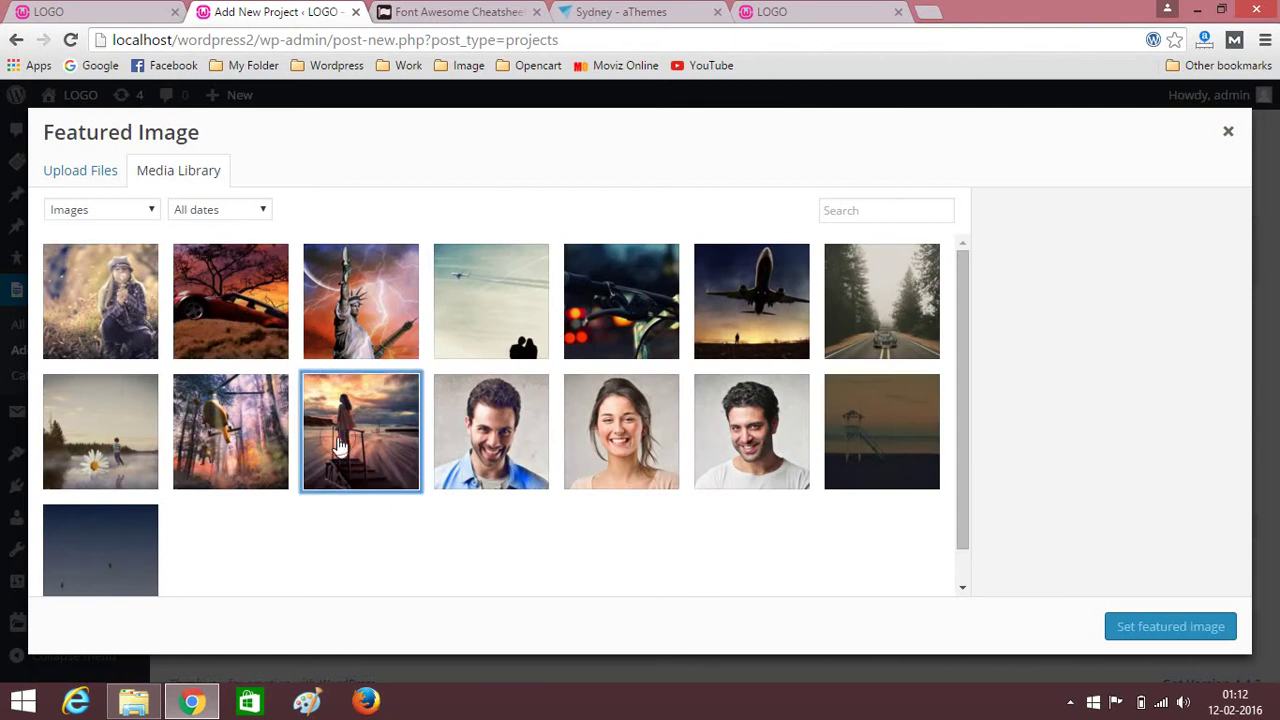
click(1205, 640)
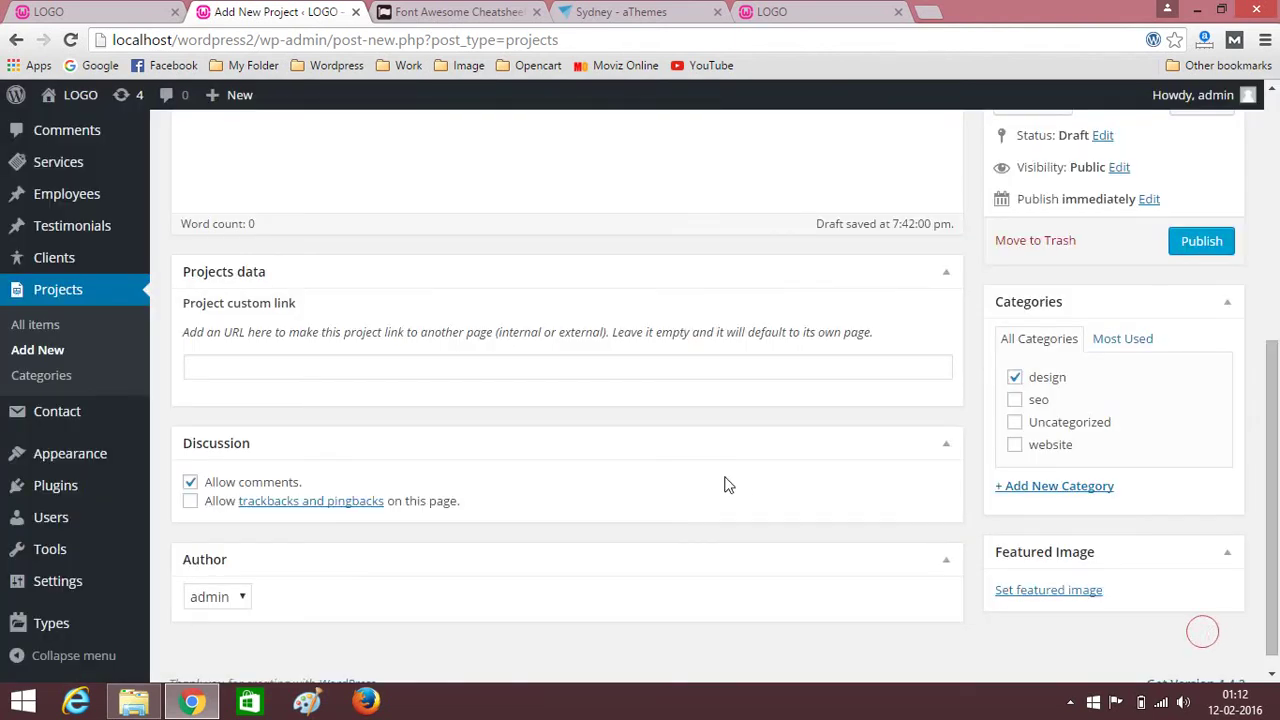
scroll(729, 478, up, 5)
scroll(1095, 370, down, 3)
click(1201, 428)
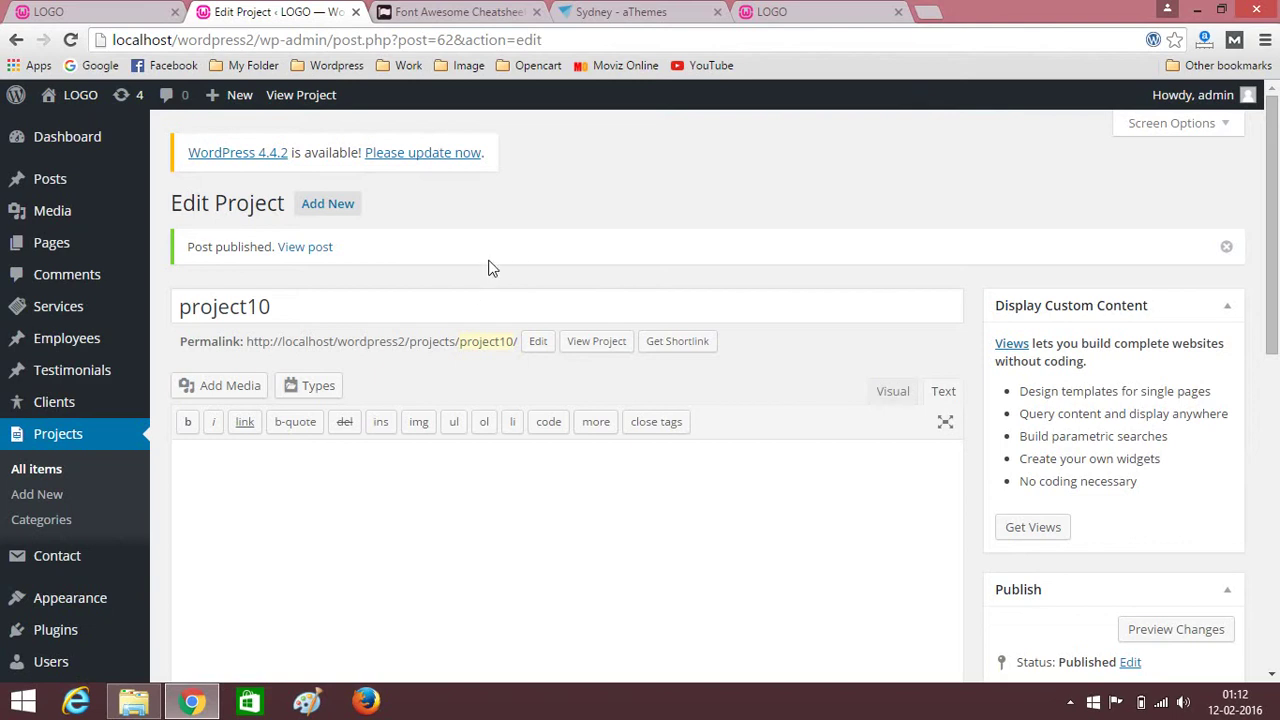
scroll(489, 266, down, 7)
scroll(257, 330, up, 7)
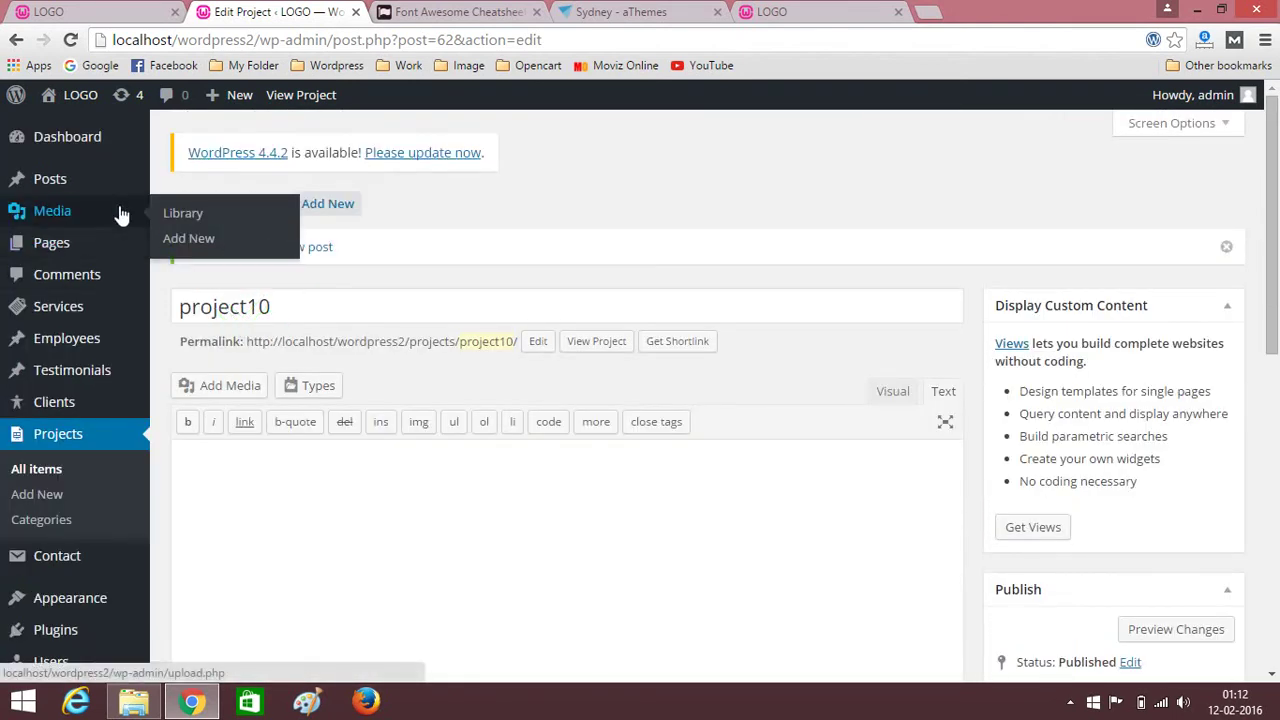
On the Home page layout, insert a one-column row and move it below Employees.
click(58, 245)
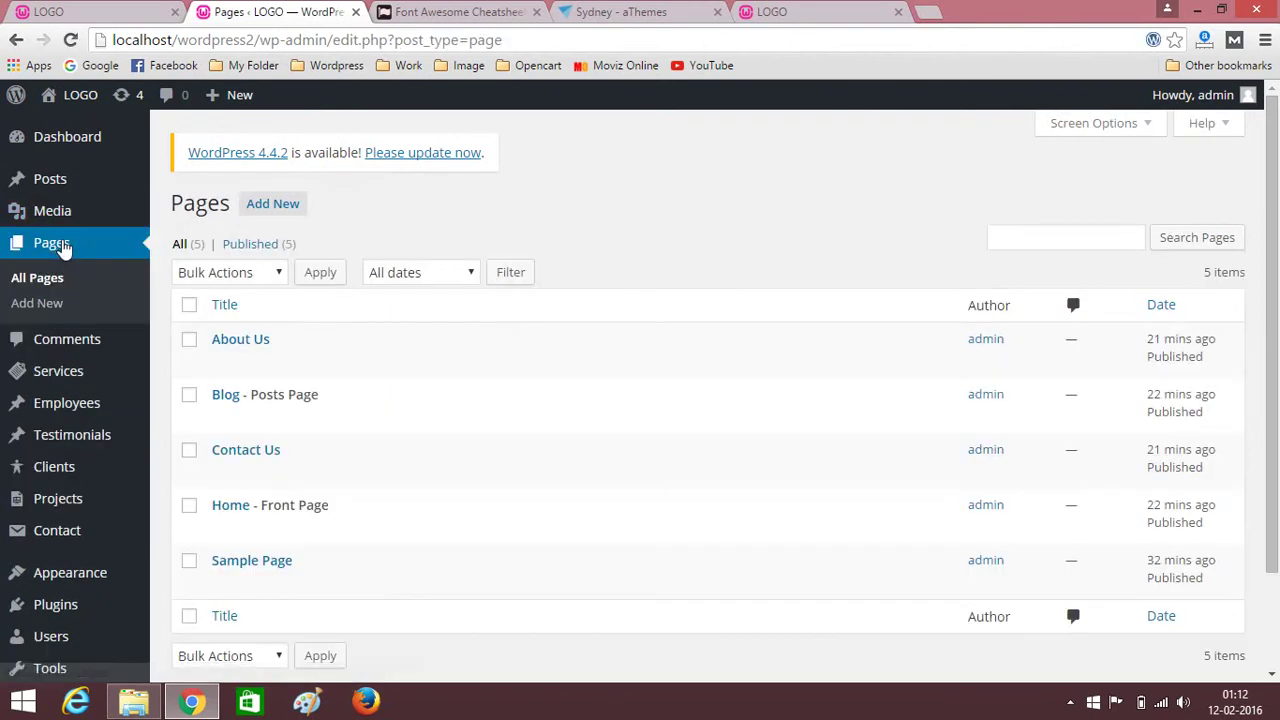
scroll(270, 400, down, 2)
click(230, 386)
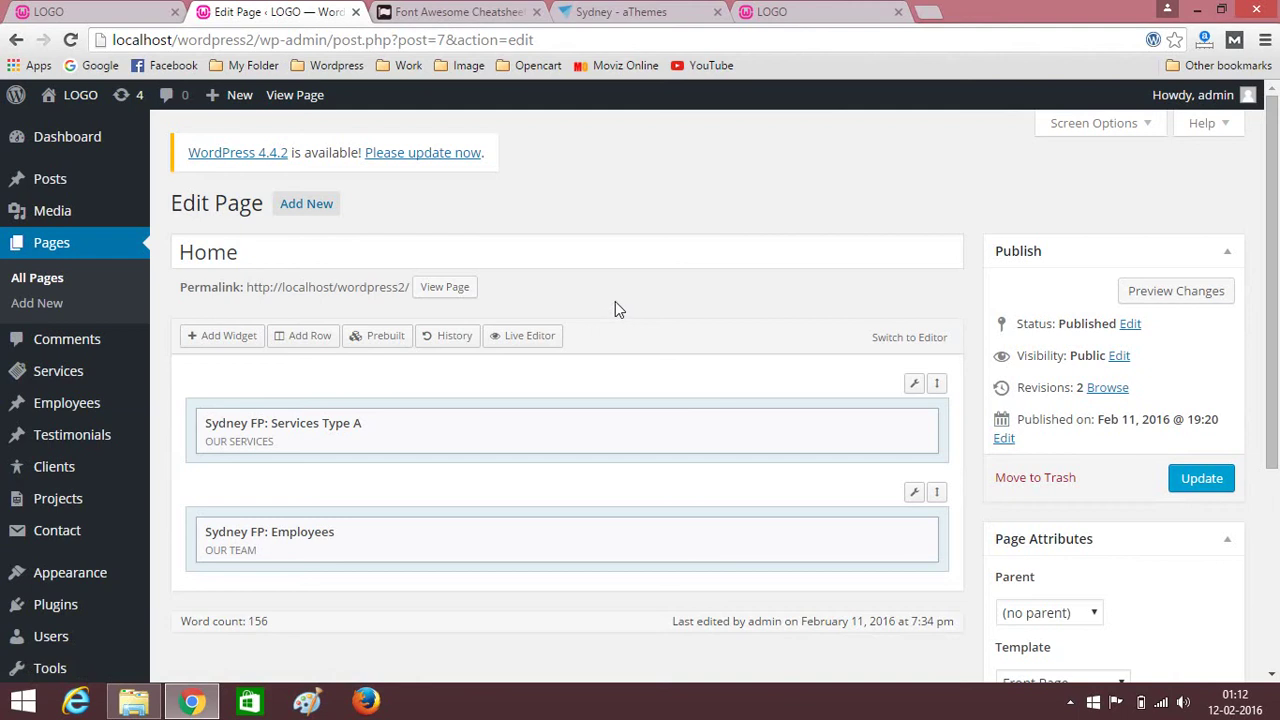
click(311, 335)
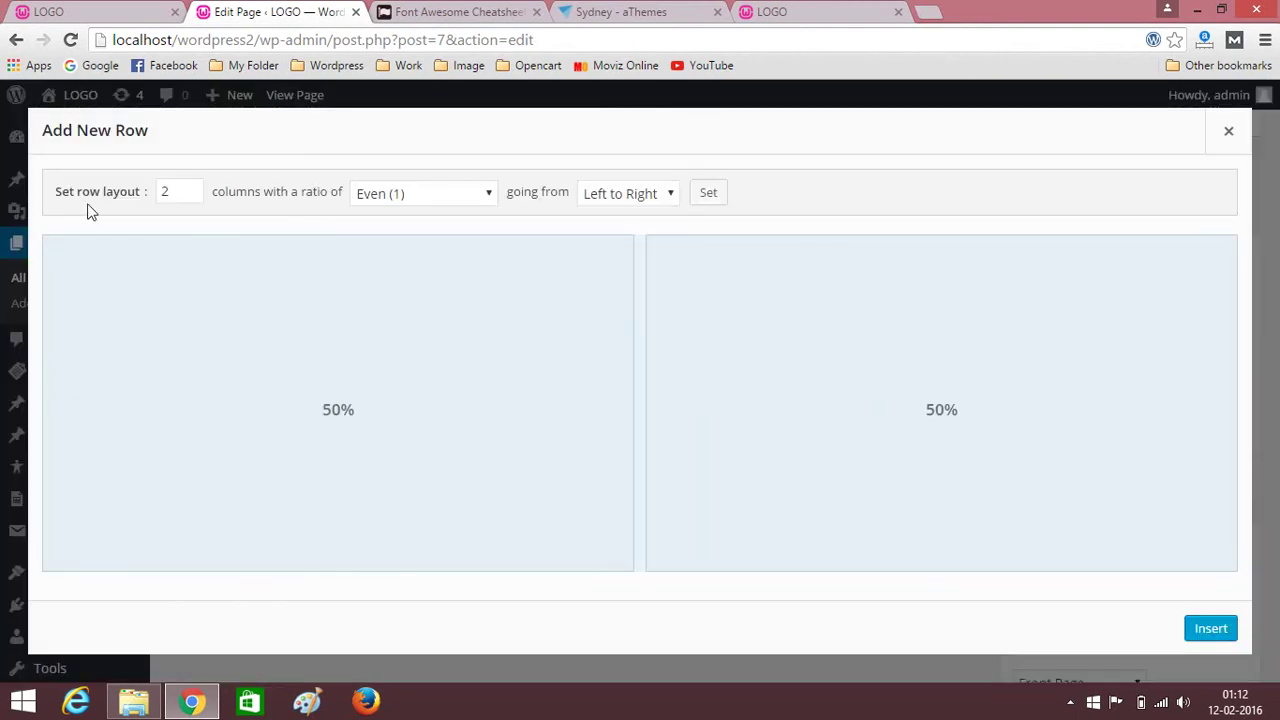
click(1208, 630)
scroll(890, 420, down, 2)
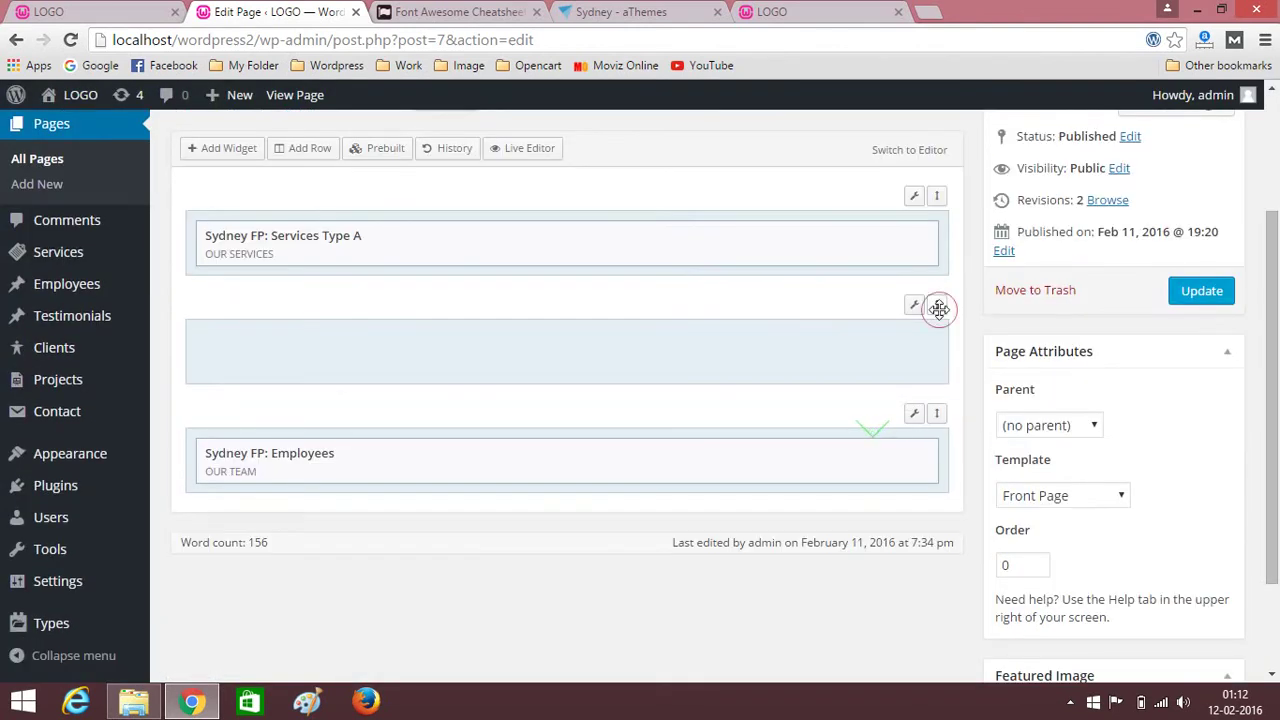
drag(936, 304, 938, 515)
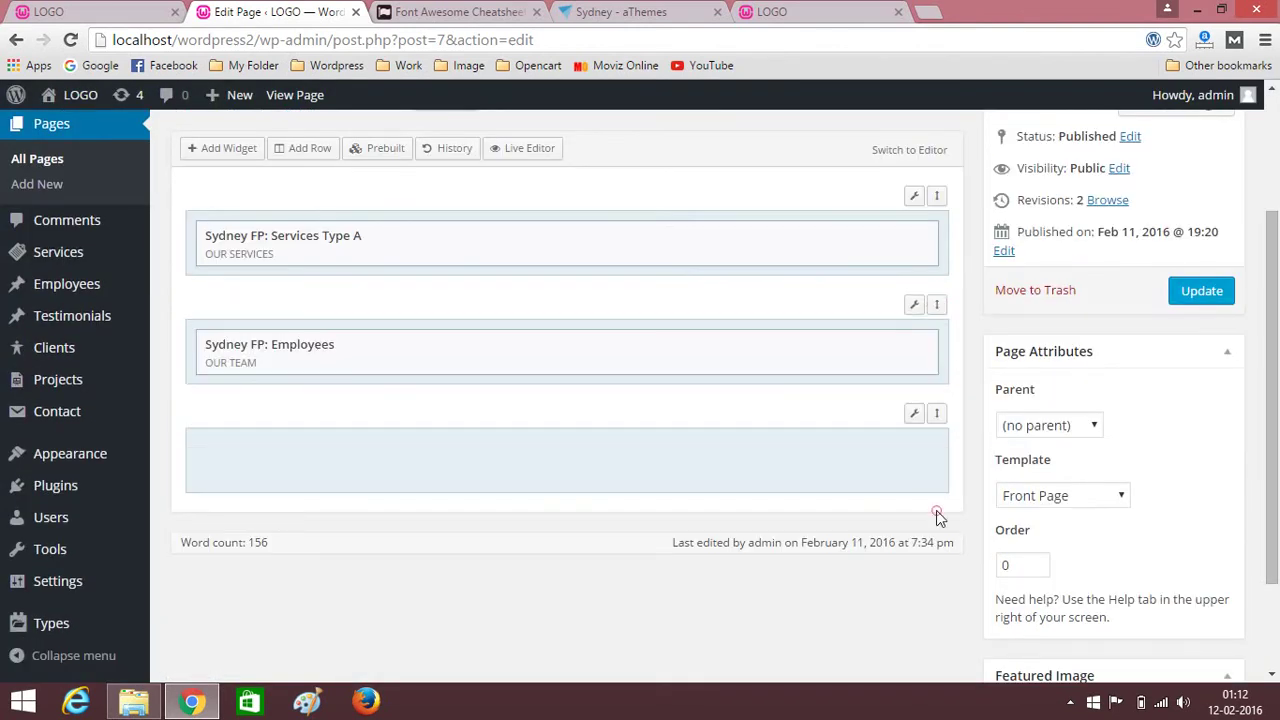
Add a core WordPress Text widget to the new row.
click(226, 150)
click(155, 217)
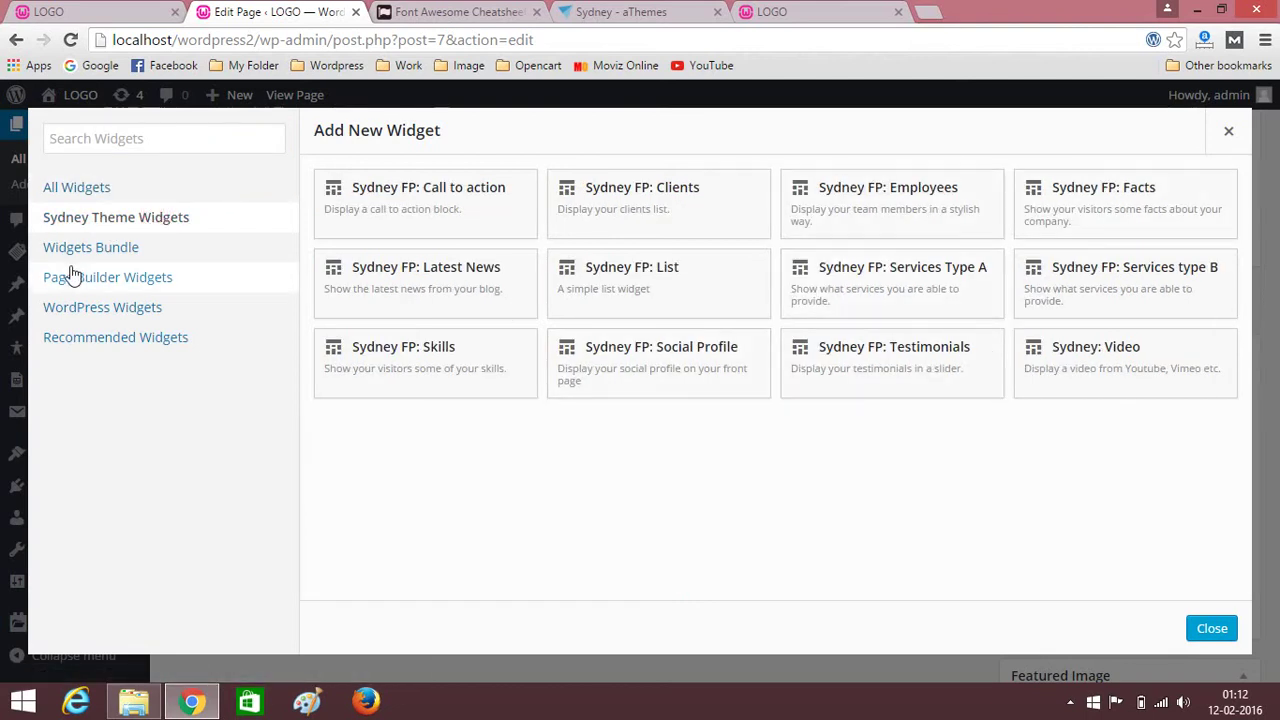
click(85, 341)
click(90, 309)
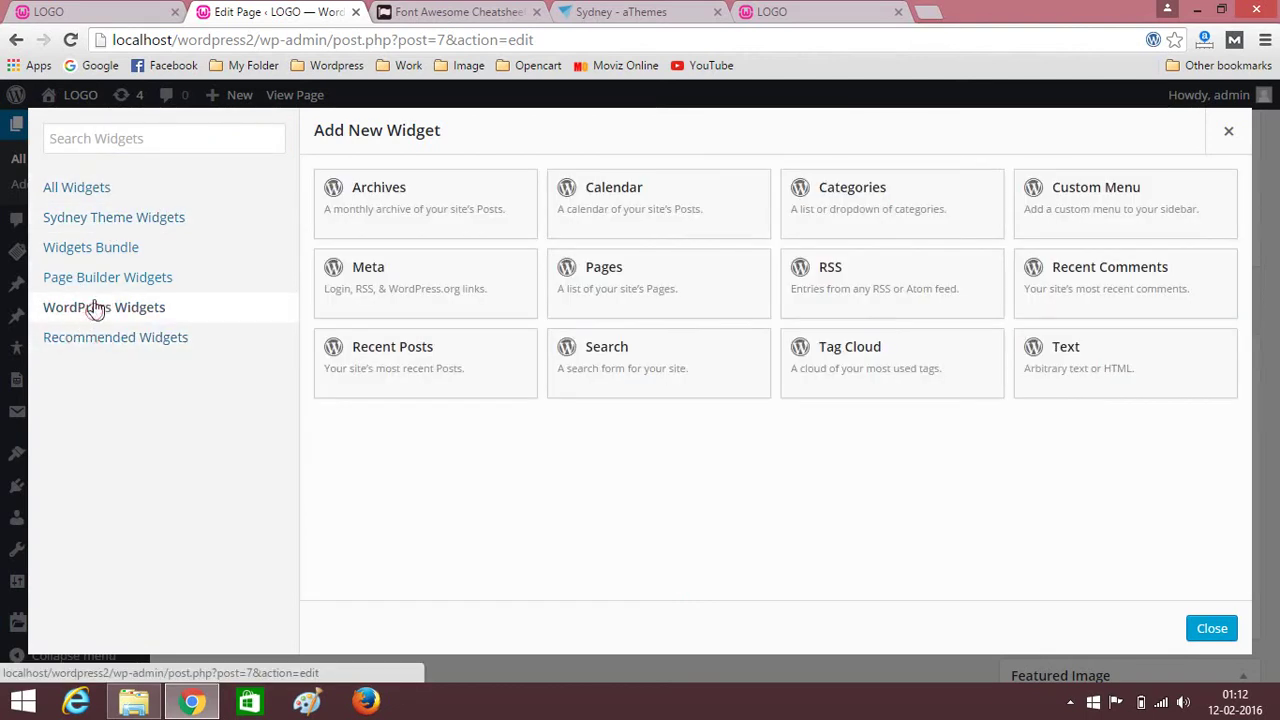
click(1088, 363)
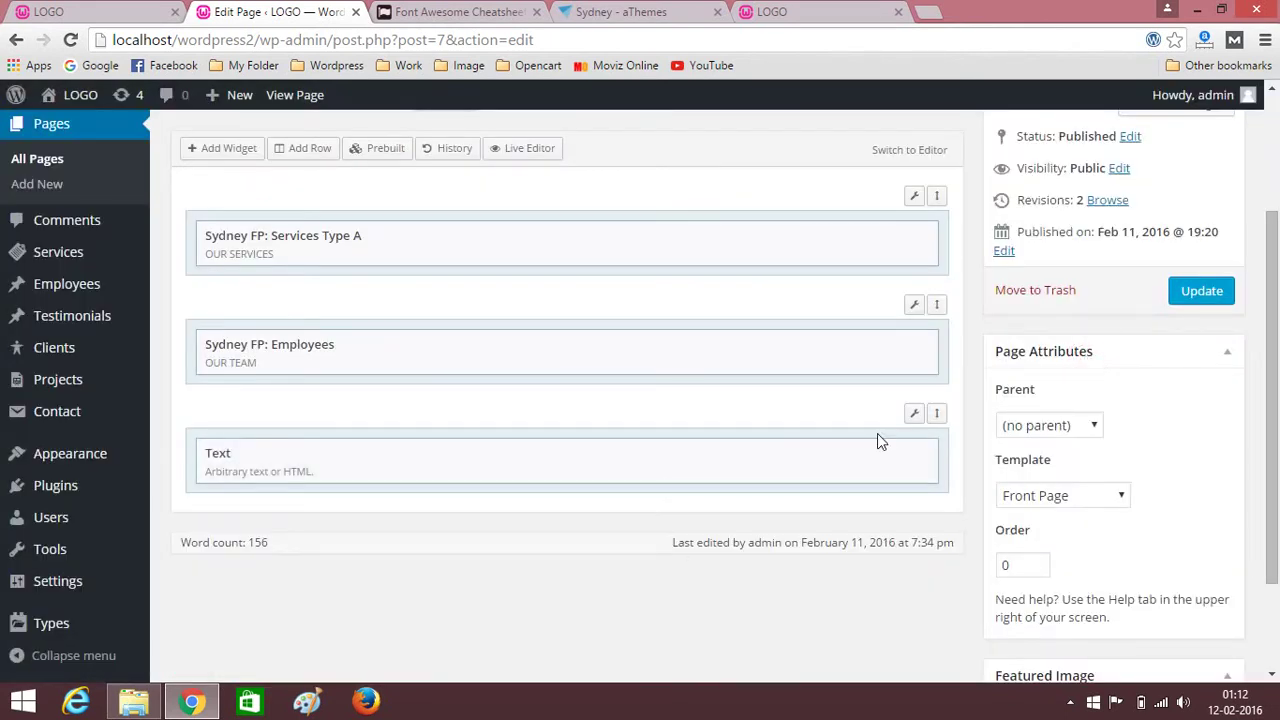
Copy the live site's OUR WORK heading and paste it as the Text widget title.
click(820, 455)
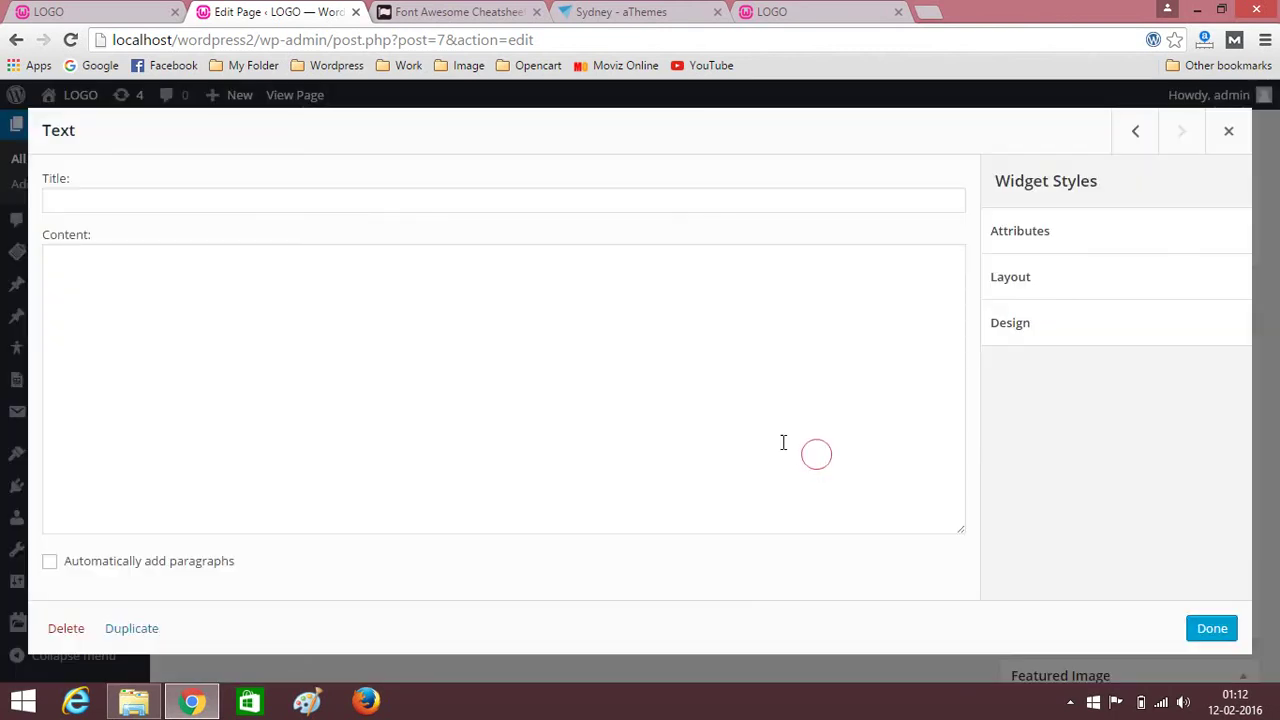
click(64, 9)
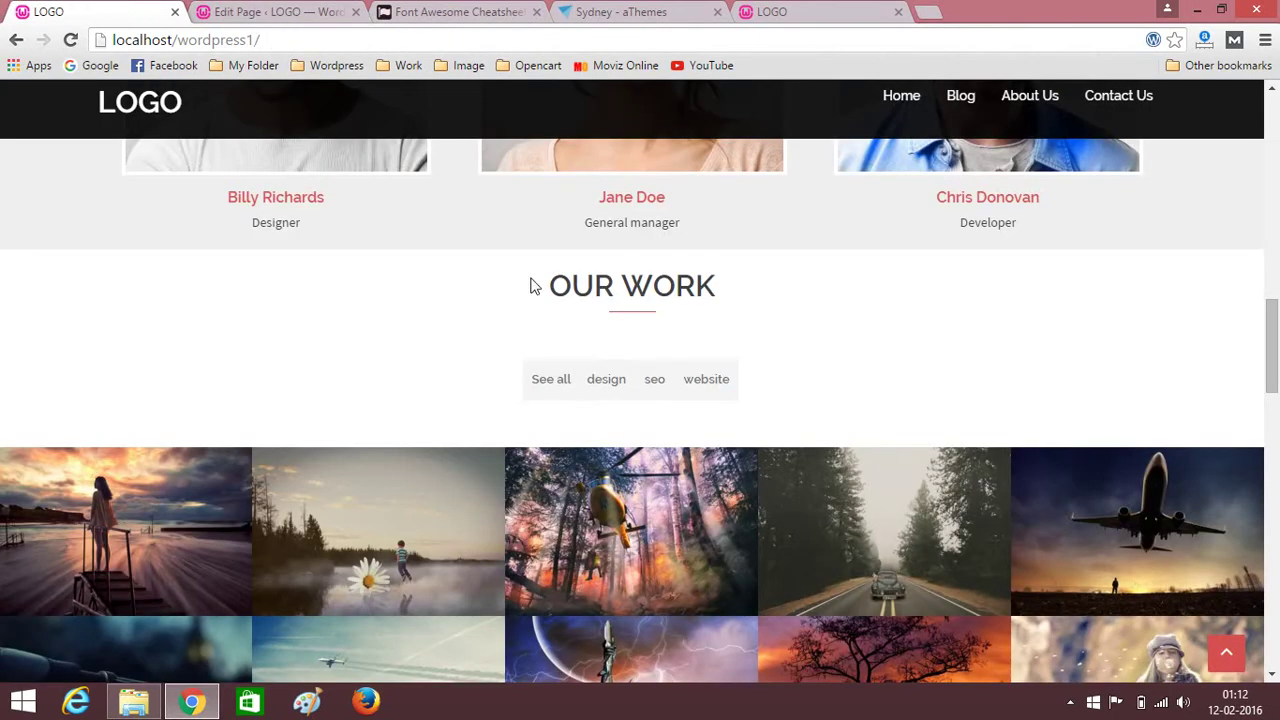
drag(551, 284, 713, 284)
key(ctrl+c)
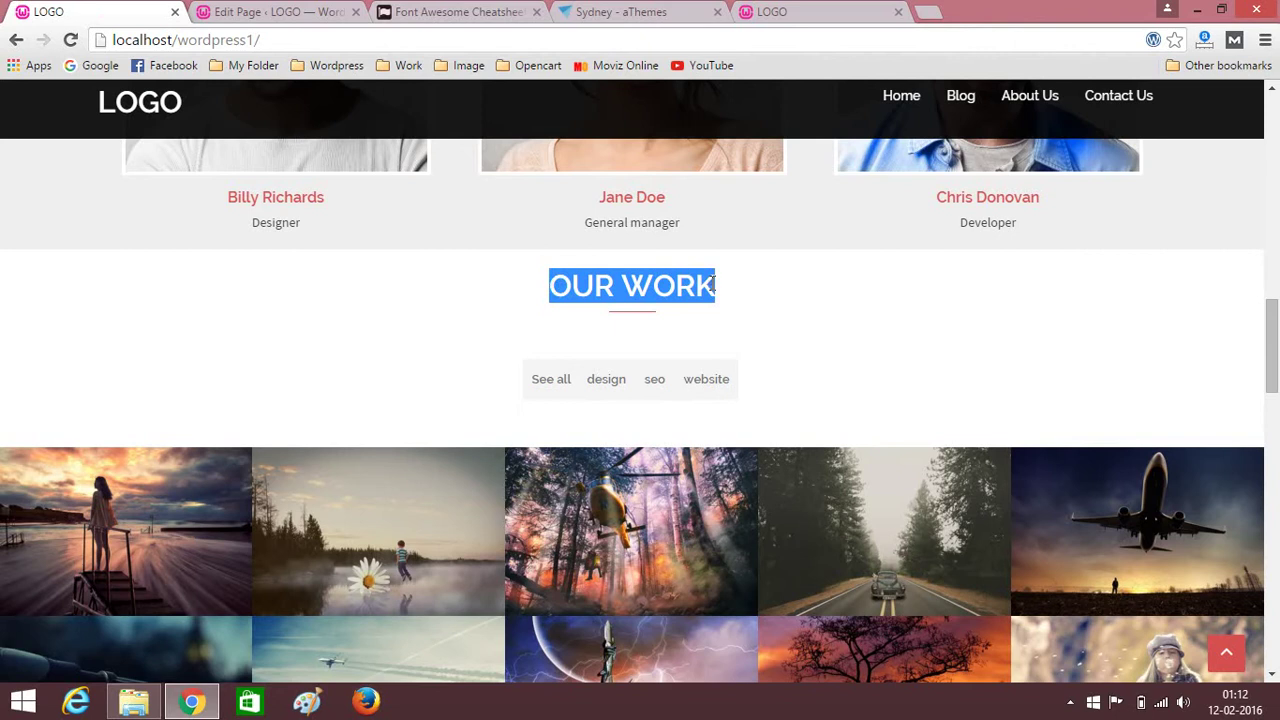
click(250, 11)
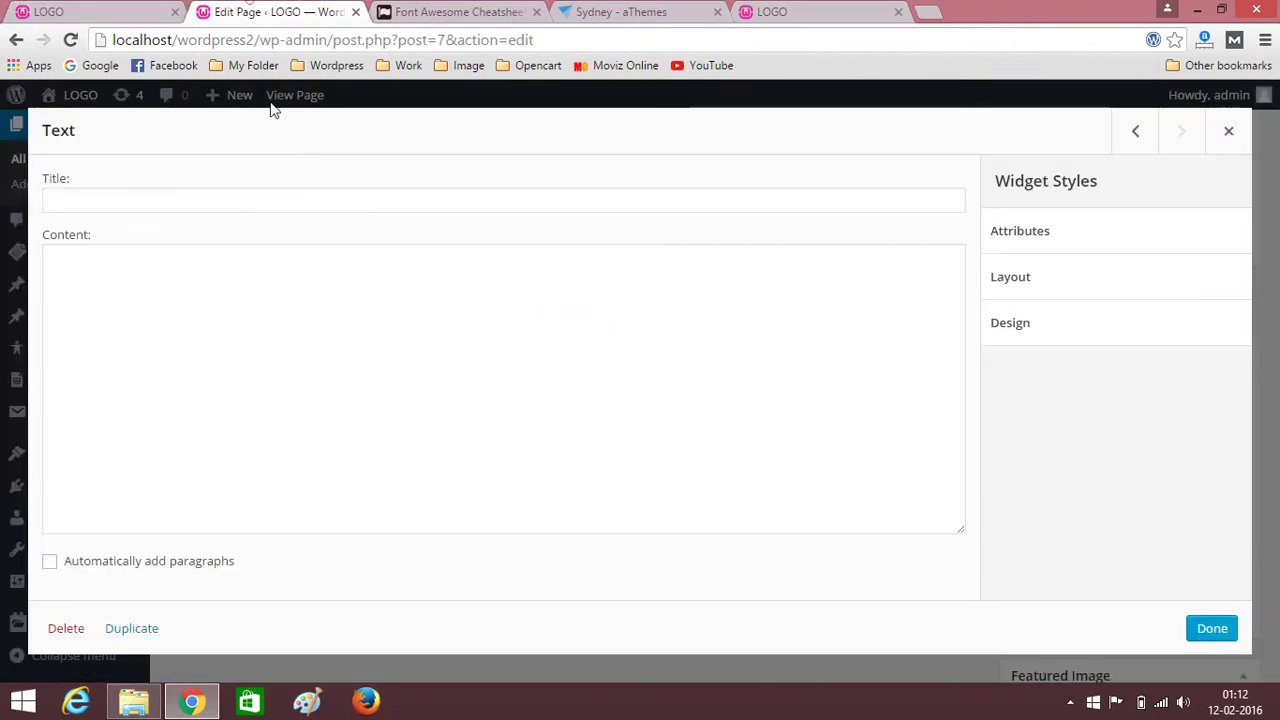
click(215, 198)
key(ctrl+v)
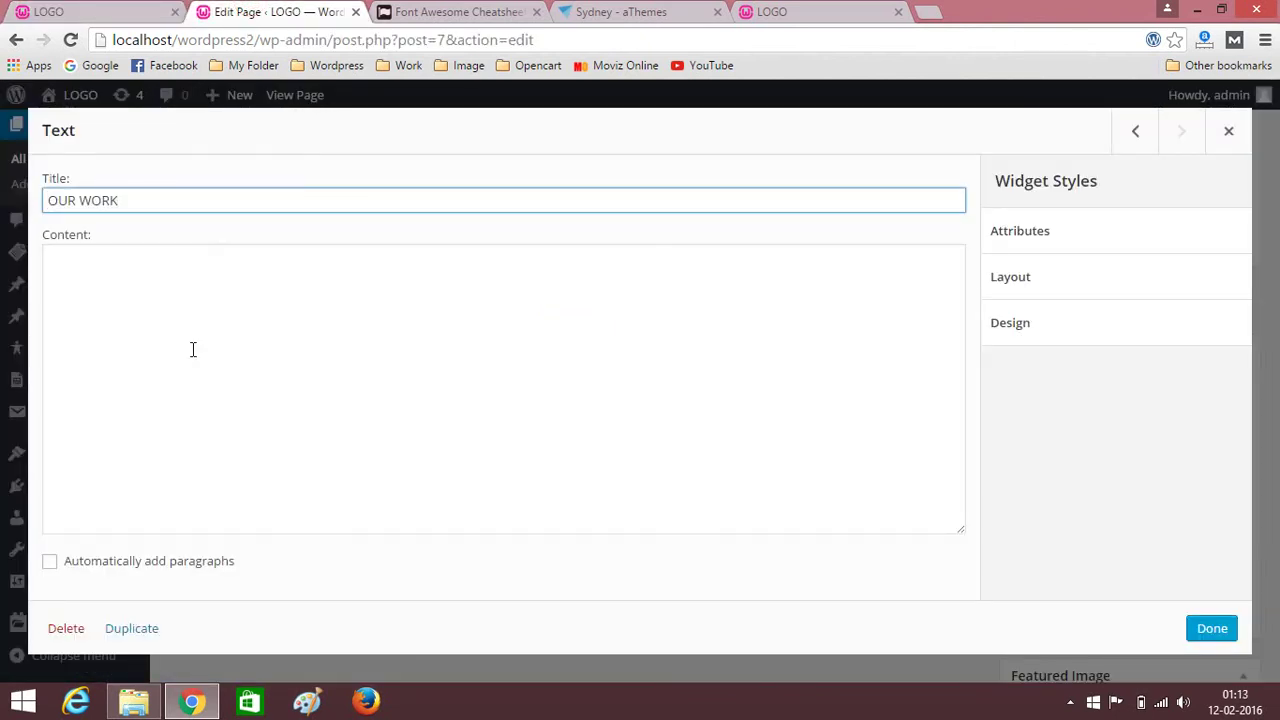
click(132, 330)
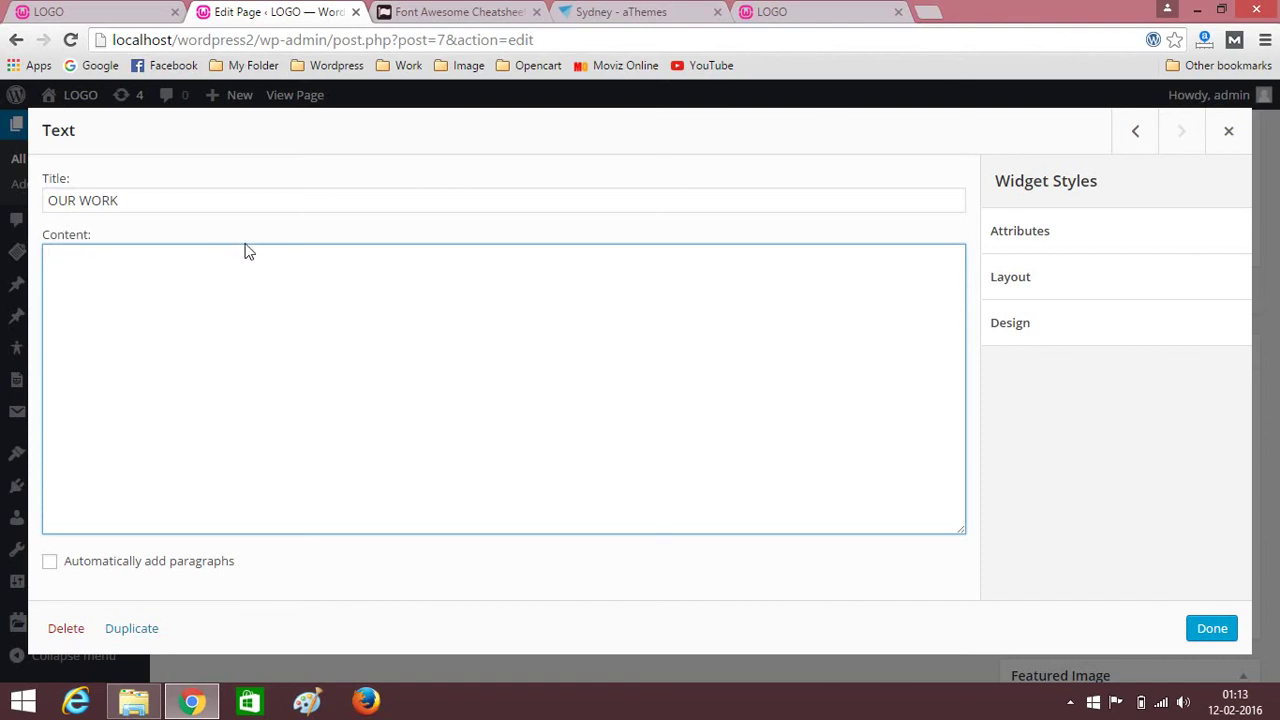
click(657, 11)
Copy the sydney-masonry projects shortcode example from the Sydney documentation.
scroll(140, 310, down, 13)
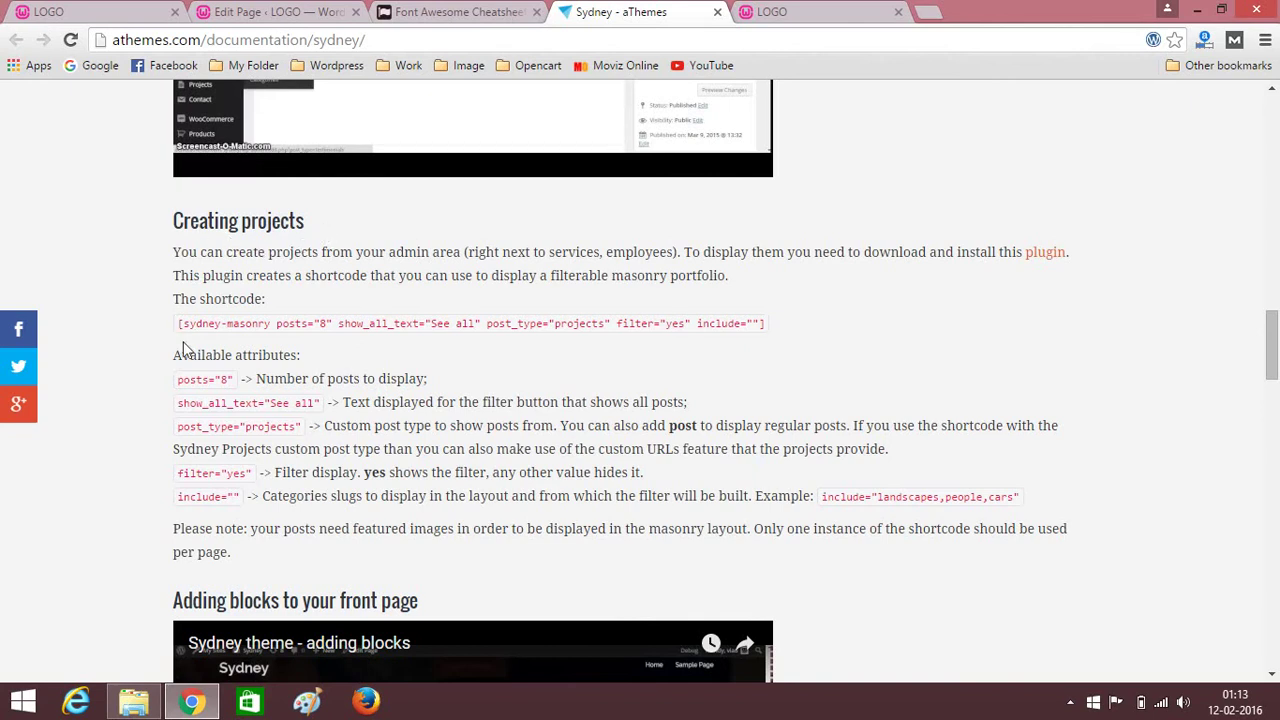
drag(178, 323, 760, 322)
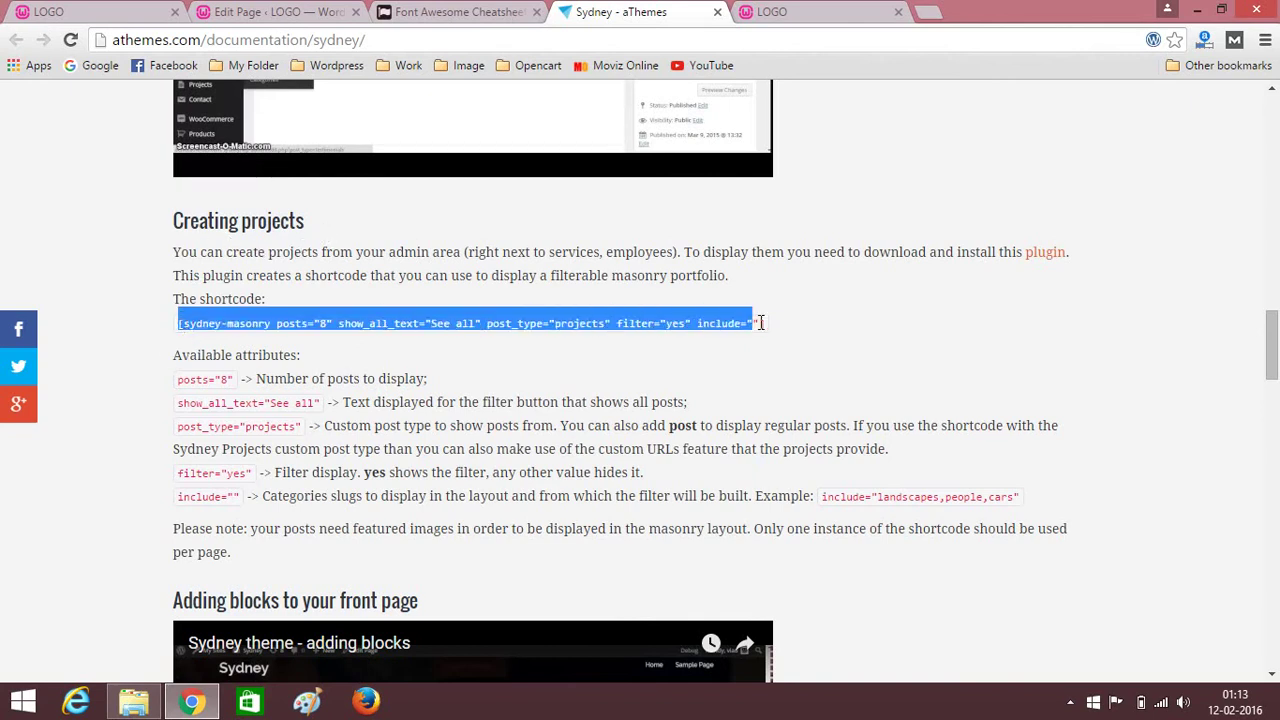
right_click(600, 323)
click(616, 337)
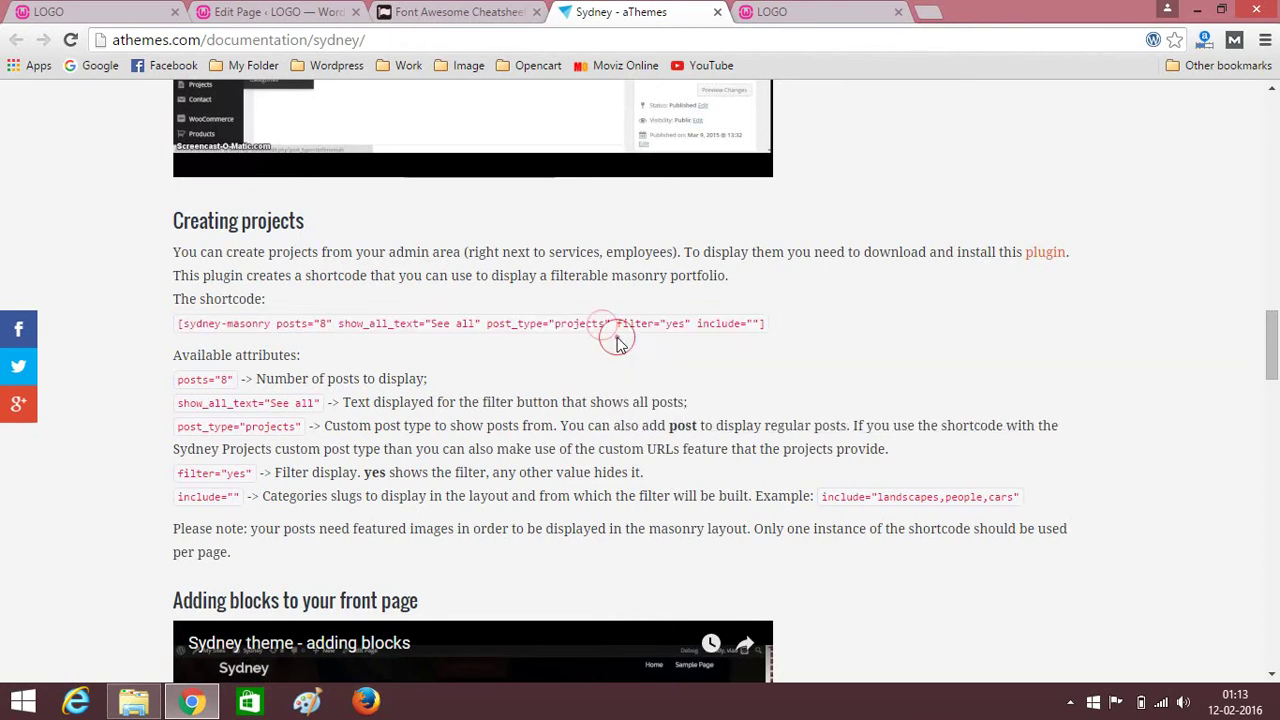
Paste the shortcode into the Text widget content and change posts from 8 to 10.
click(113, 9)
click(285, 11)
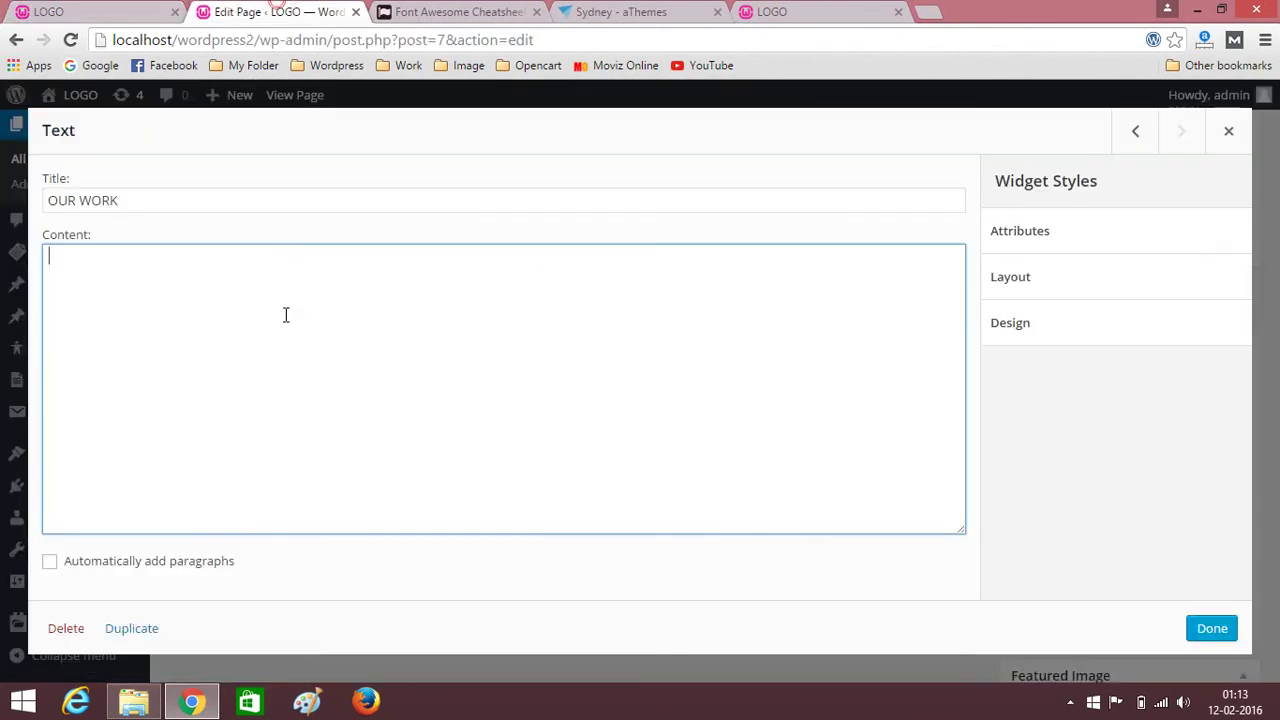
right_click(245, 322)
click(290, 439)
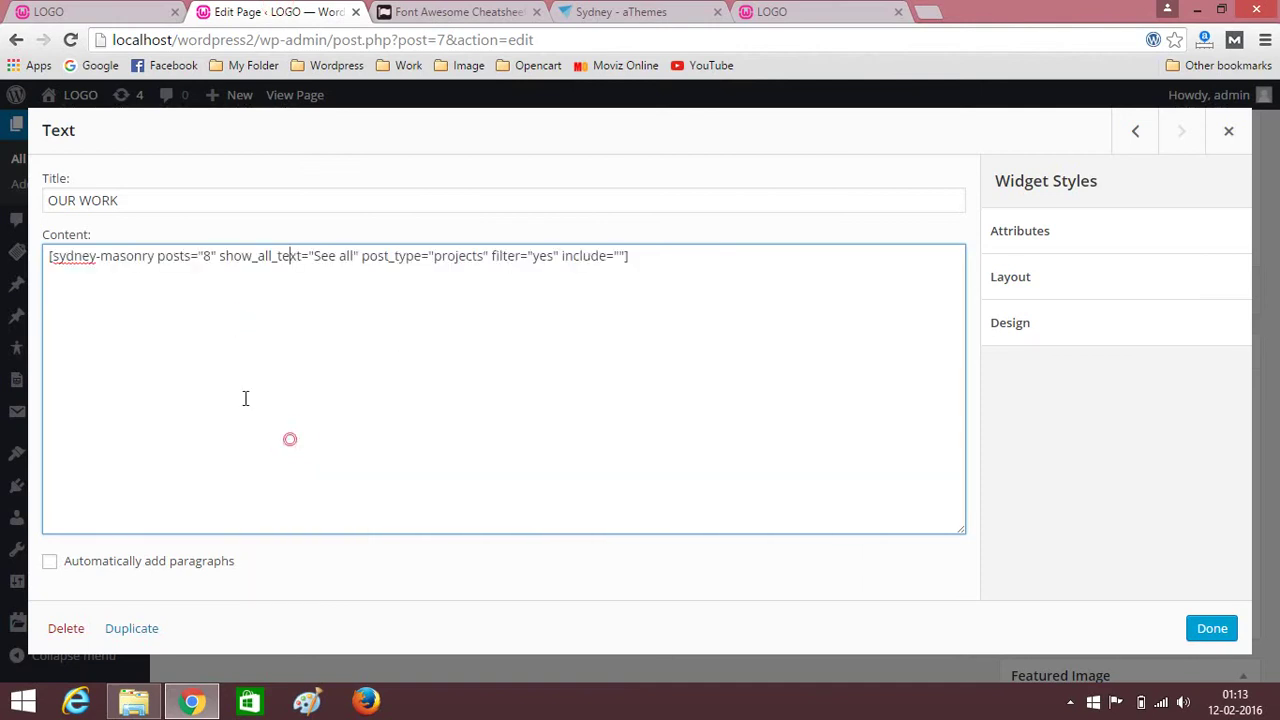
click(644, 263)
key(BackSpace)
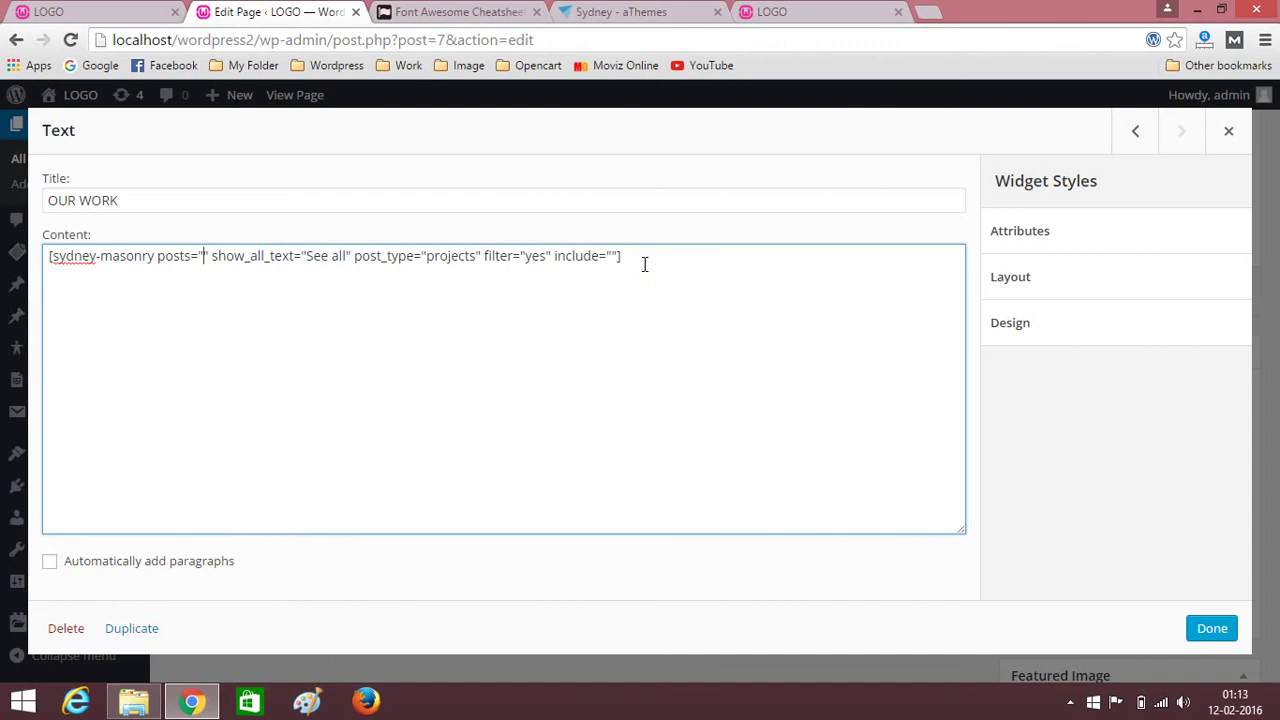
text(1)
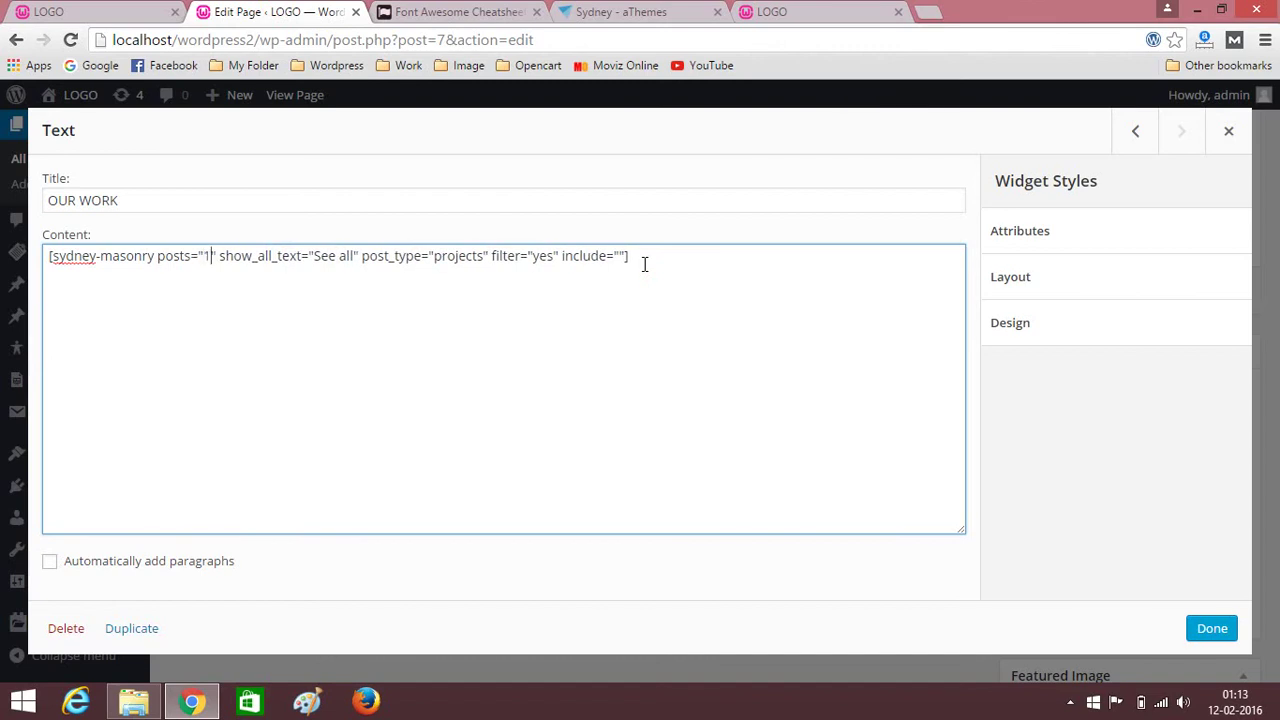
text(0)
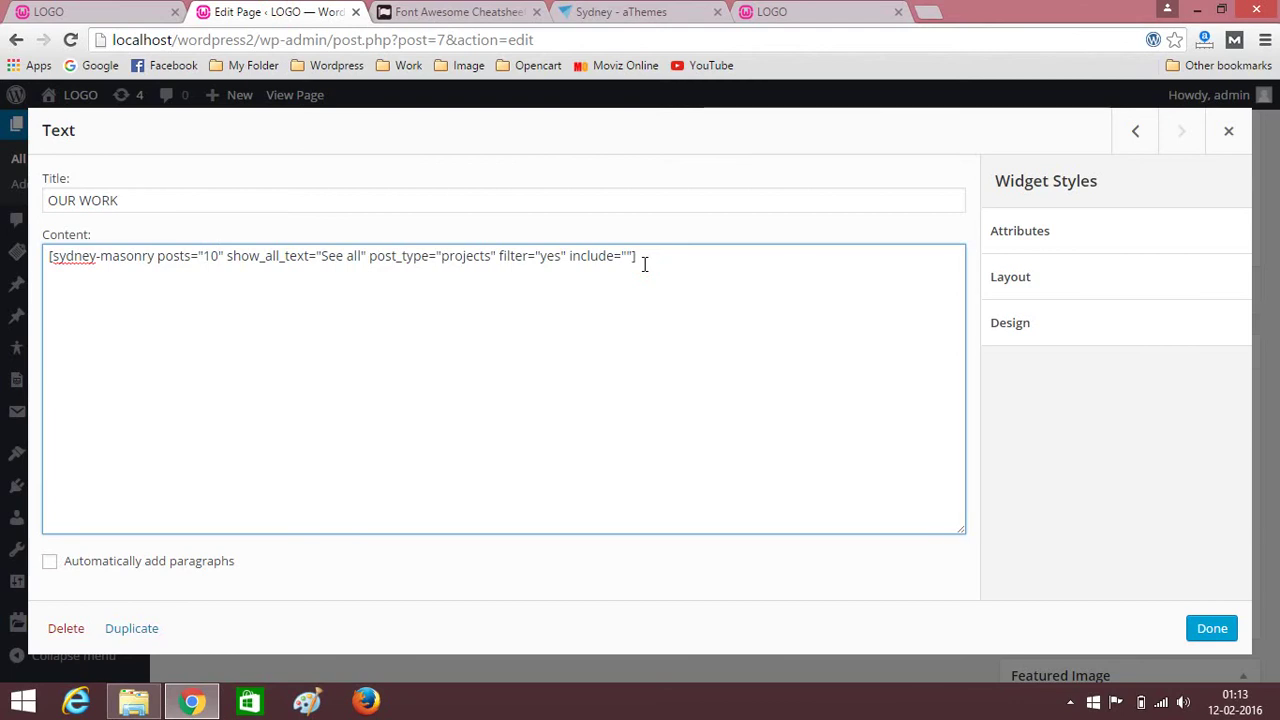
Fill the masonry shortcode's include attribute with seo,design,website and close the OUR WORK widget.
click(625, 255)
text(5)
text(eo,design)
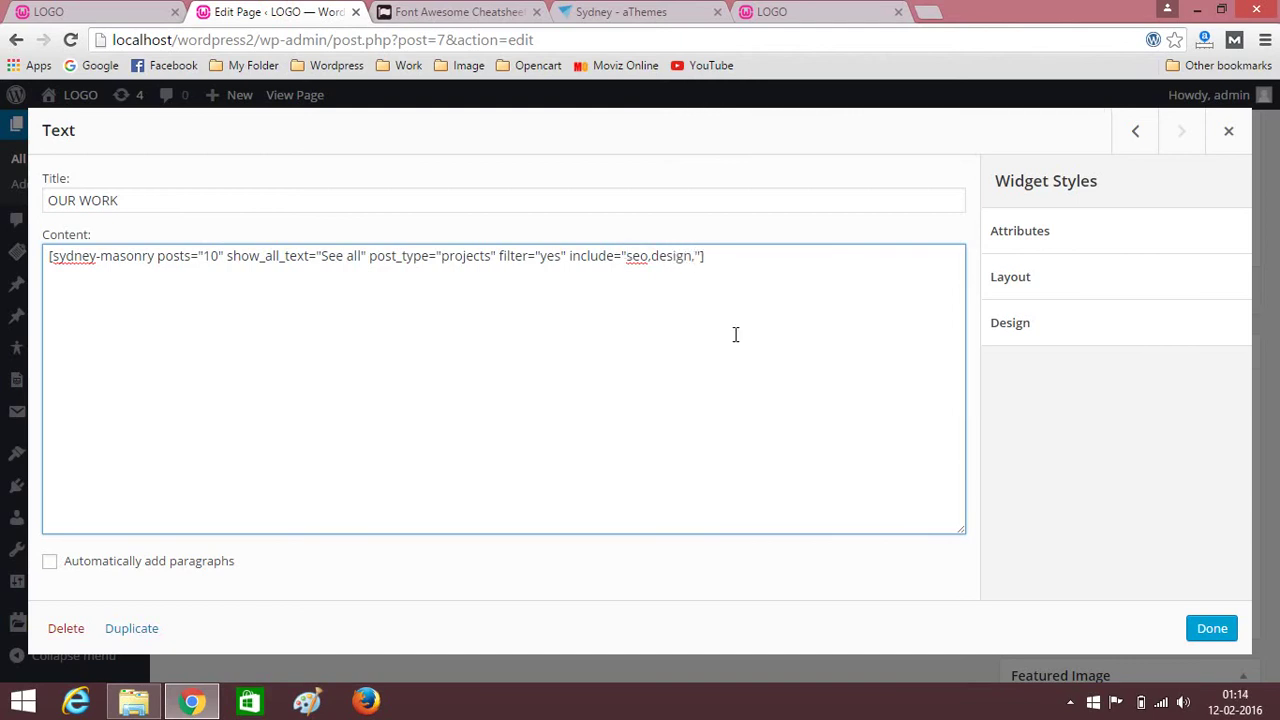
text(,website)
click(1210, 630)
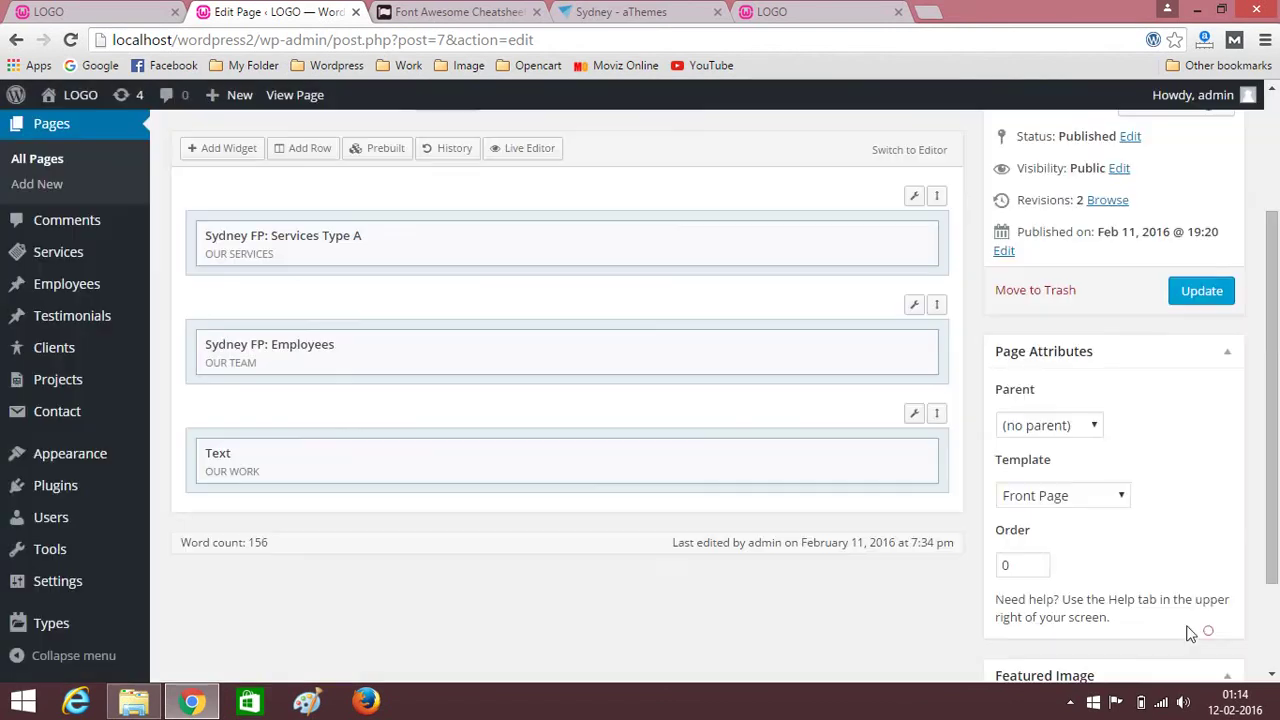
Update the front page and review the OUR WORK gallery on the reloaded live site.
mouse_move(913, 416)
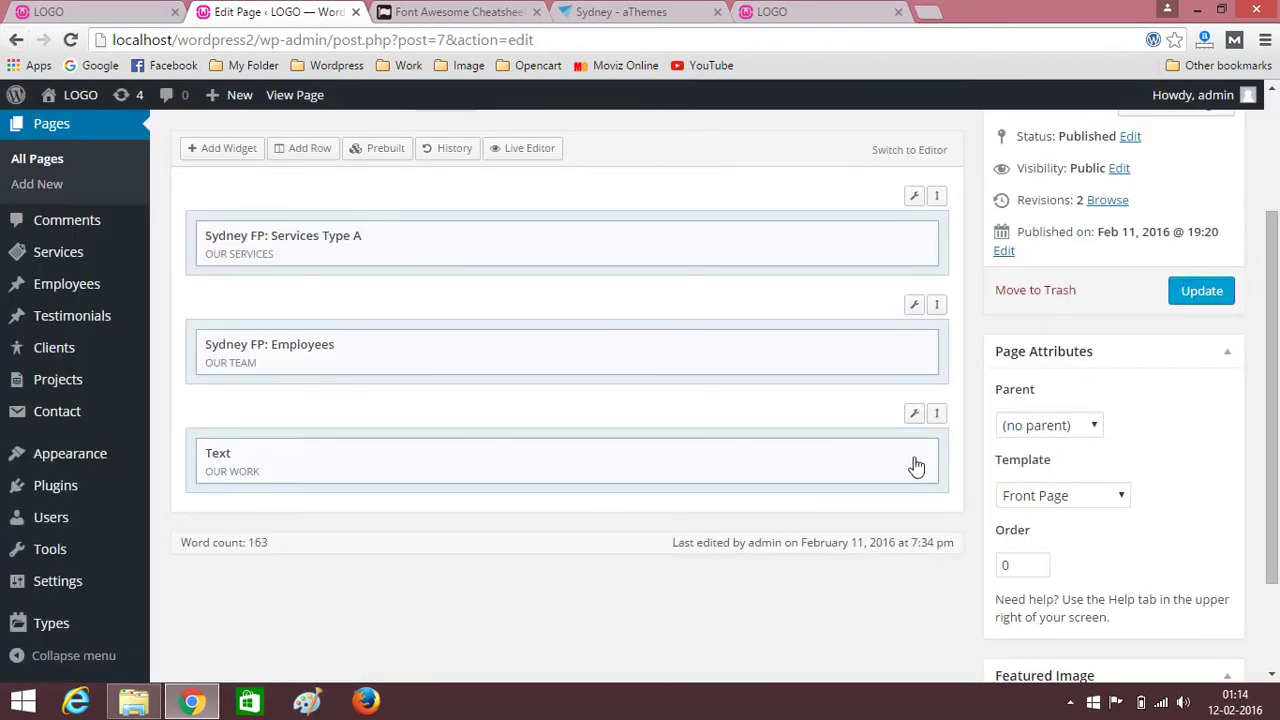
click(1192, 293)
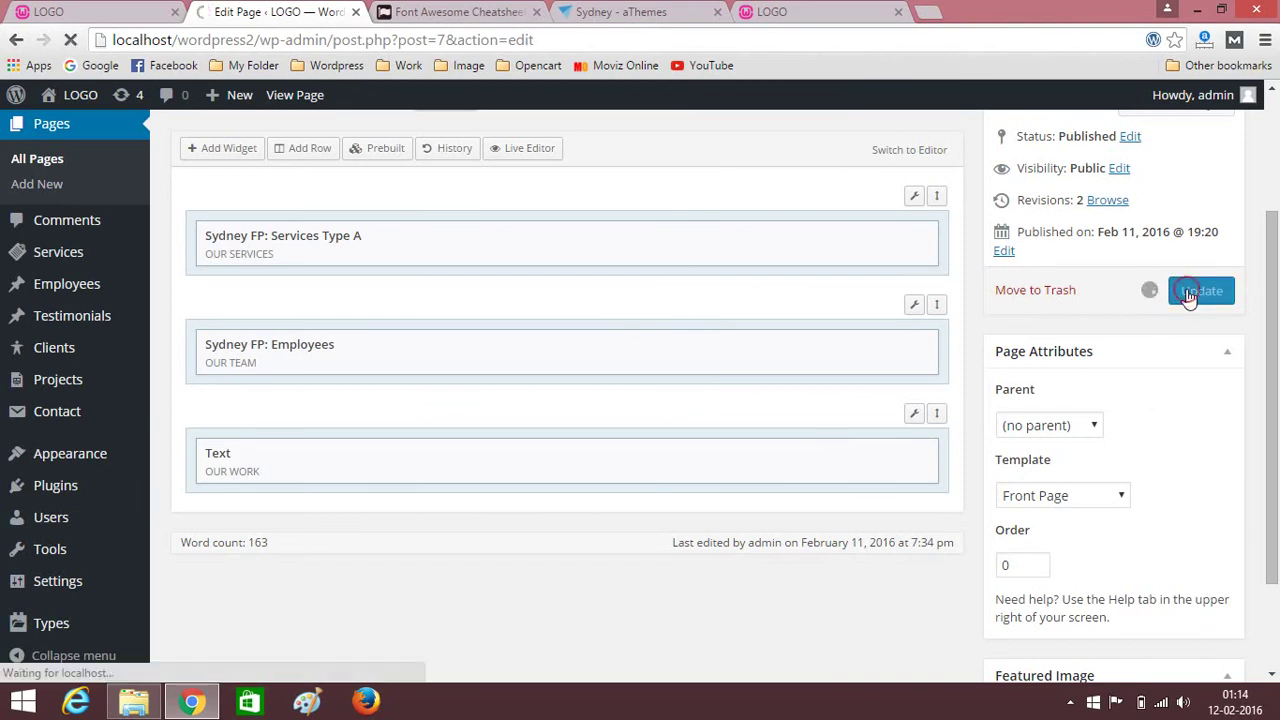
click(824, 11)
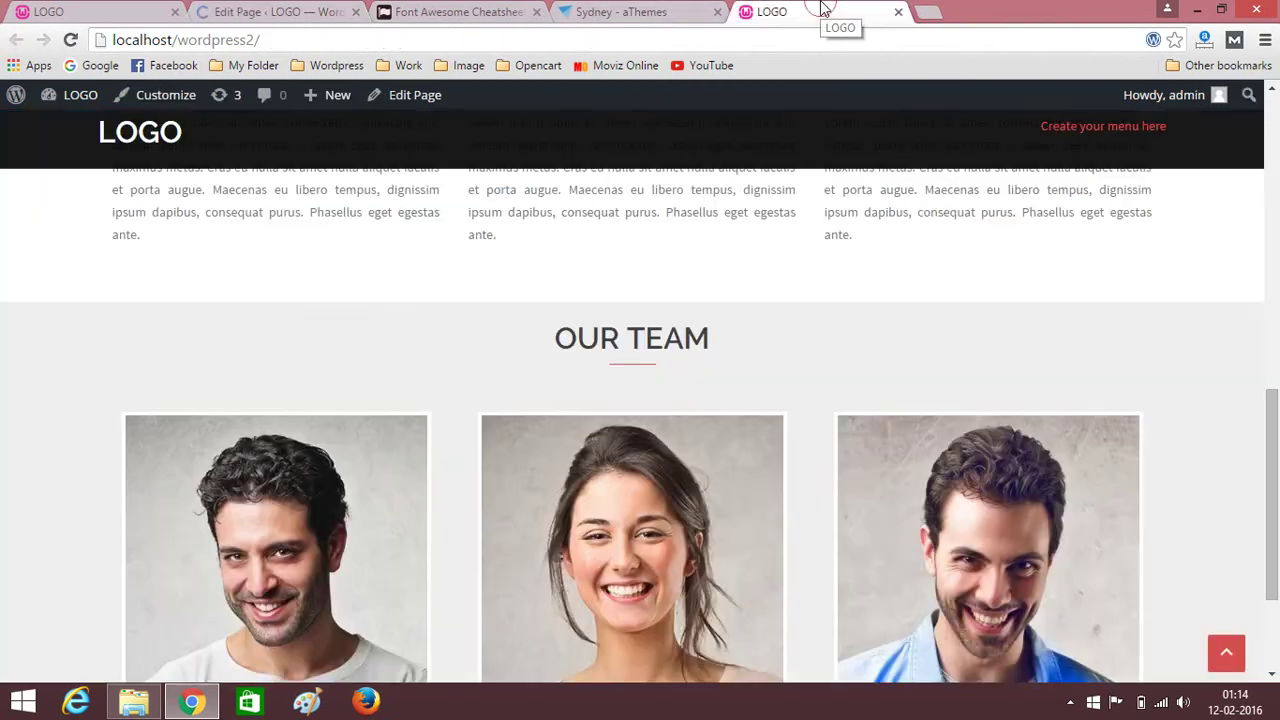
click(72, 41)
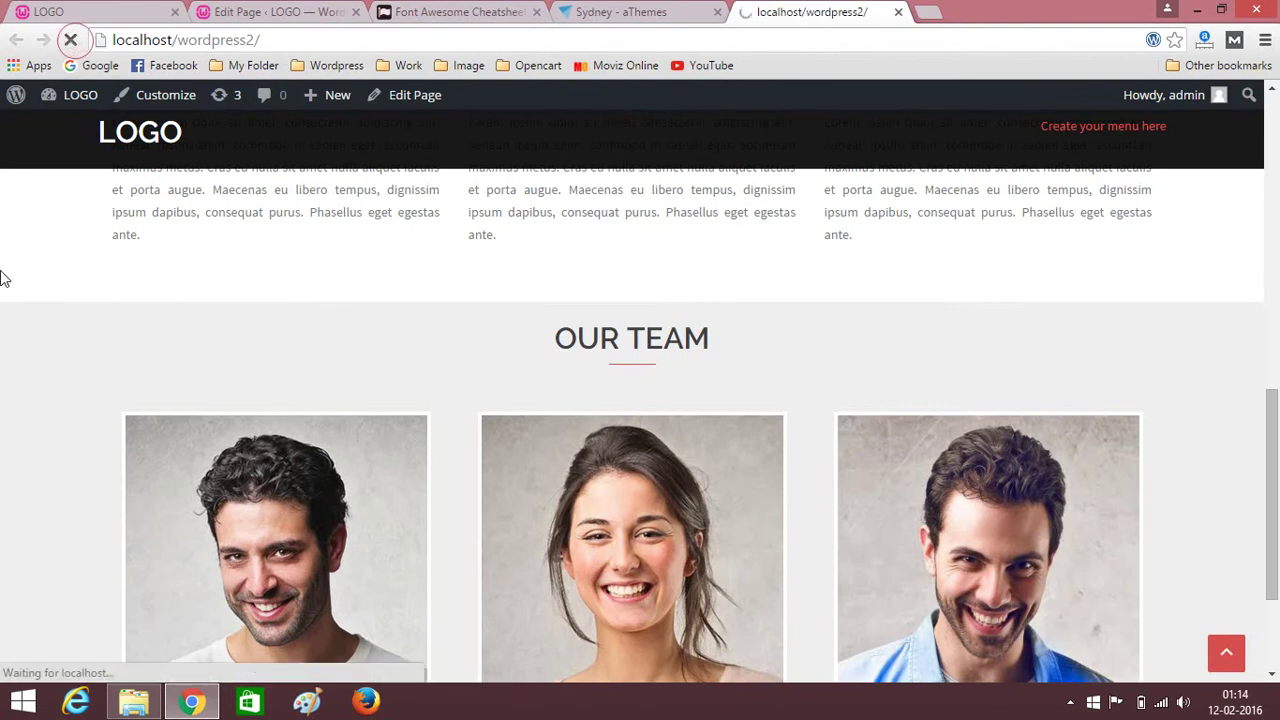
scroll(3, 310, down, 6)
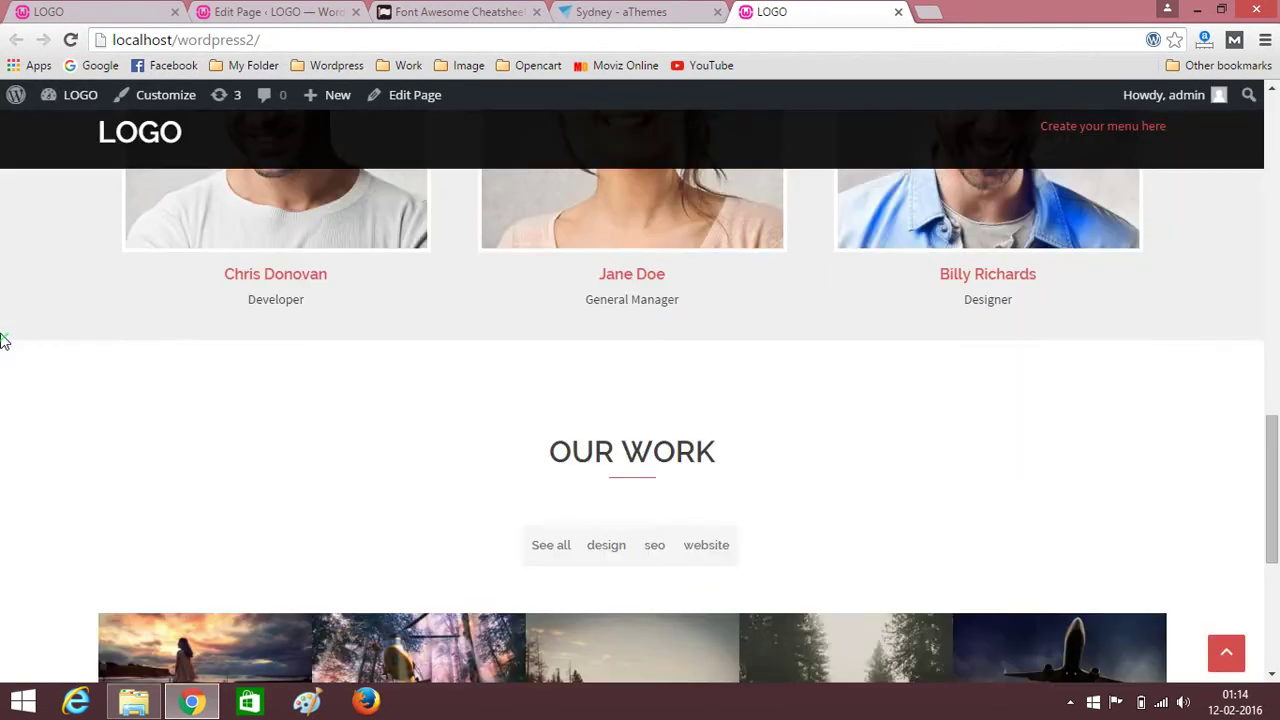
scroll(357, 320, up, 2)
scroll(751, 369, down, 2)
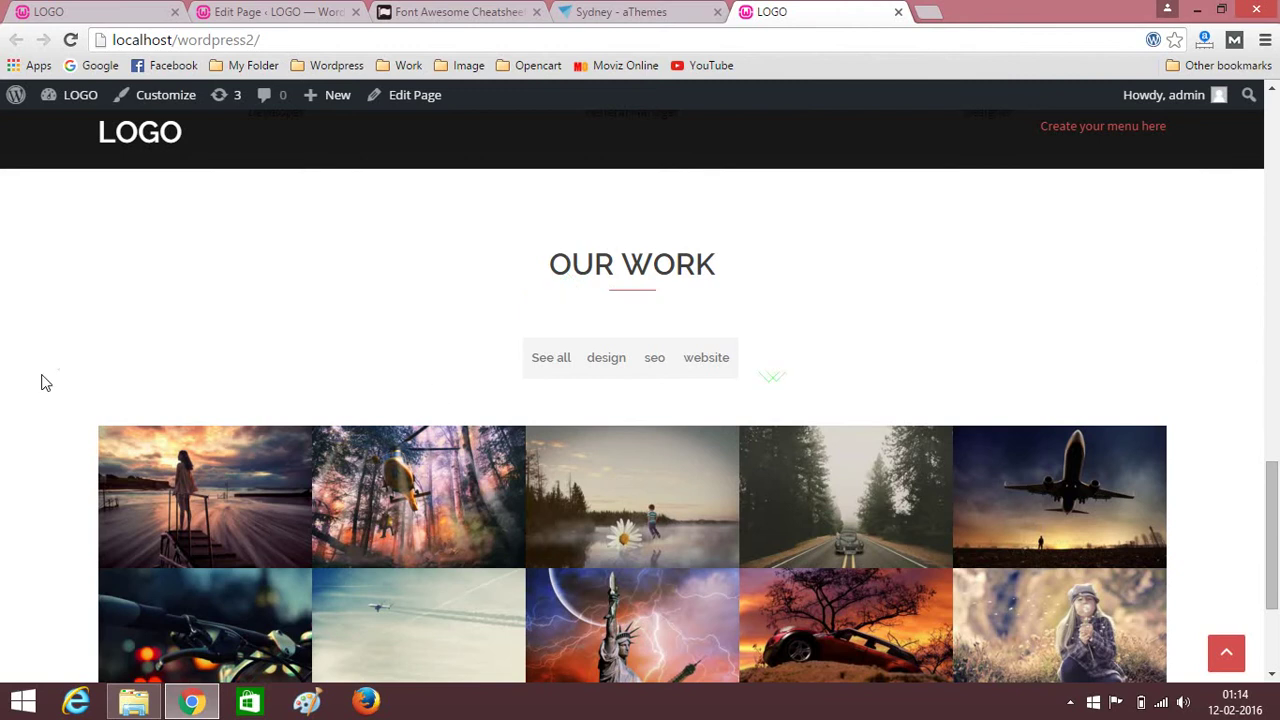
scroll(30, 382, down, 3)
scroll(28, 380, up, 5)
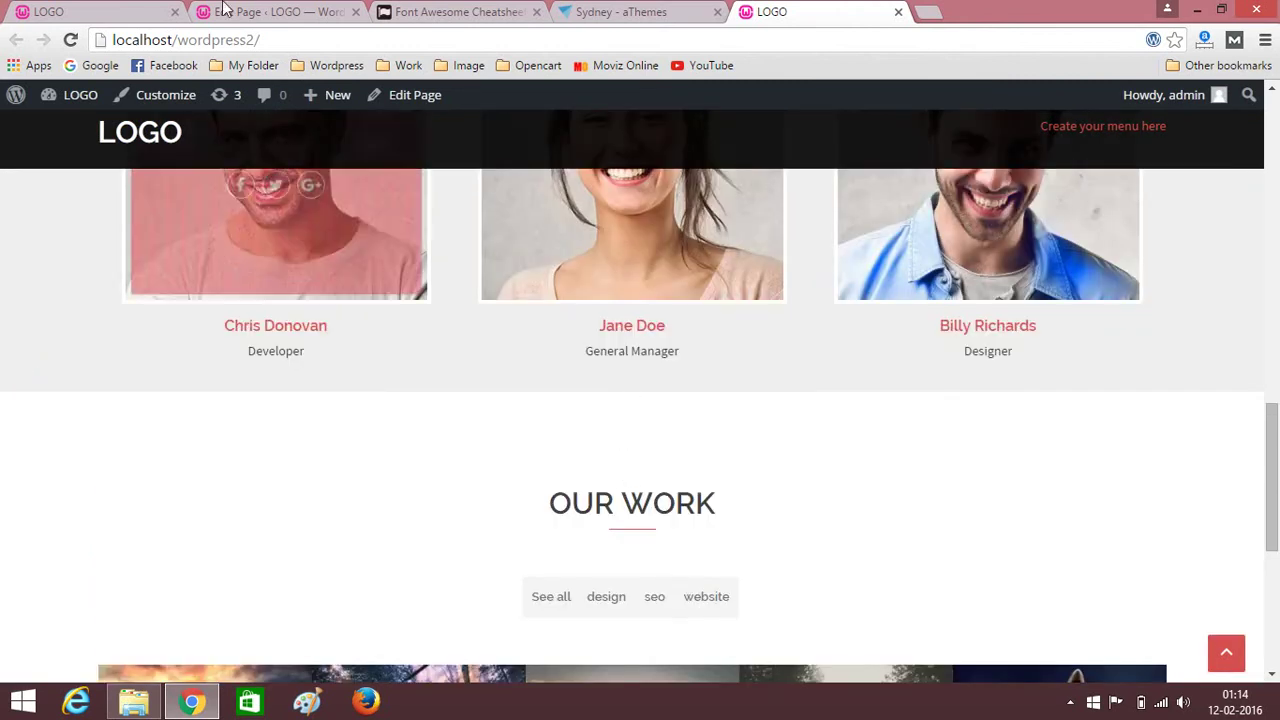
click(300, 11)
scroll(575, 440, down, 5)
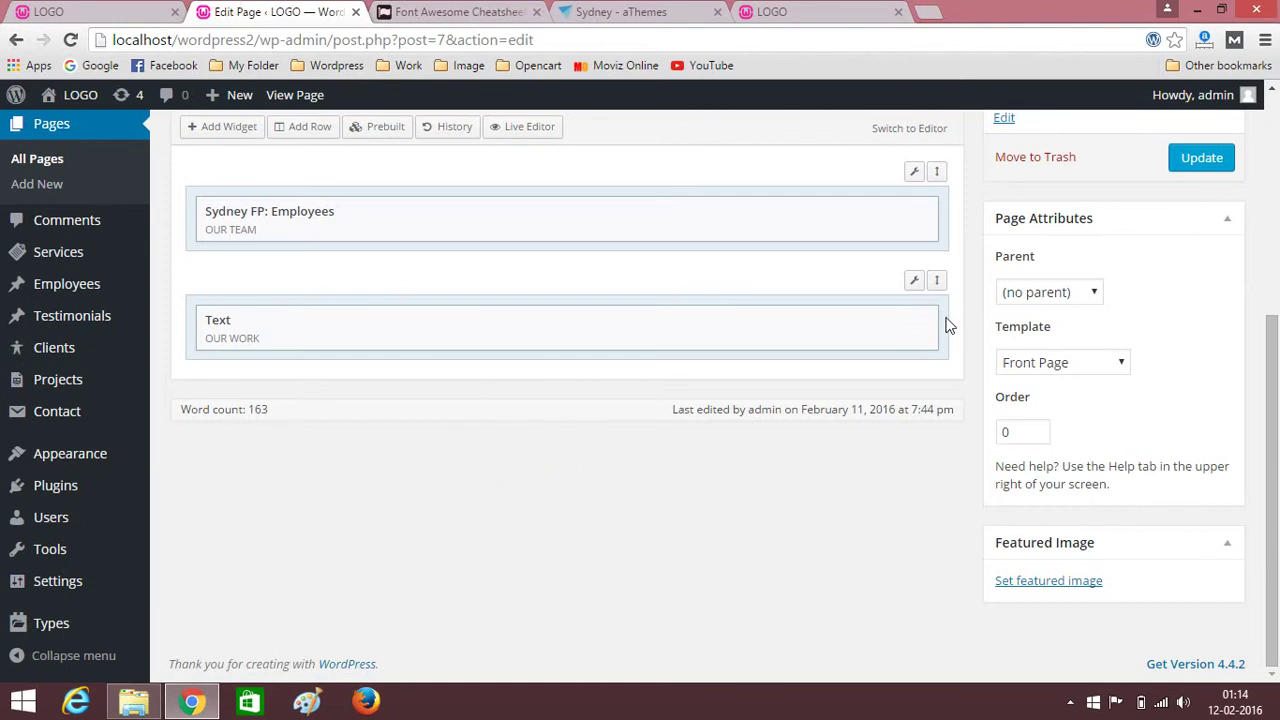
Set the OUR WORK row's Theme top/bottom padding to 3 and update the page.
mouse_move(876, 310)
mouse_move(914, 280)
click(862, 316)
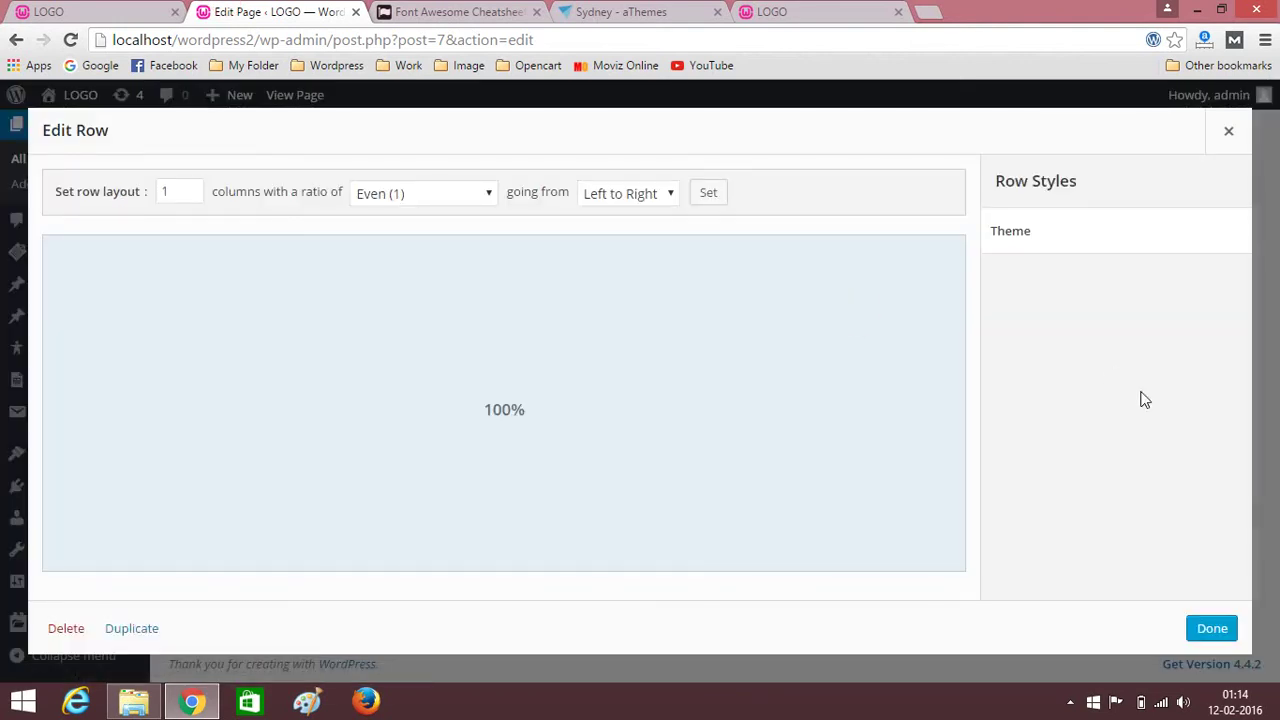
click(1034, 221)
click(1016, 372)
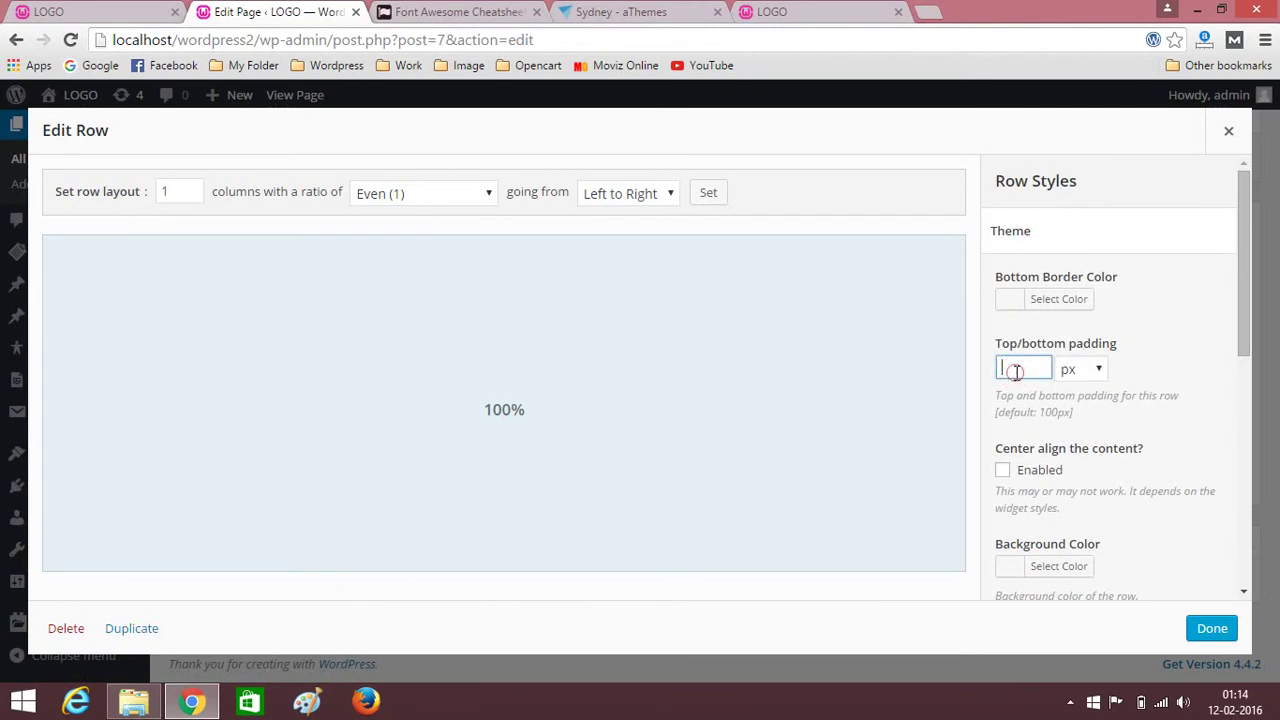
text(30)
click(1224, 635)
click(1199, 158)
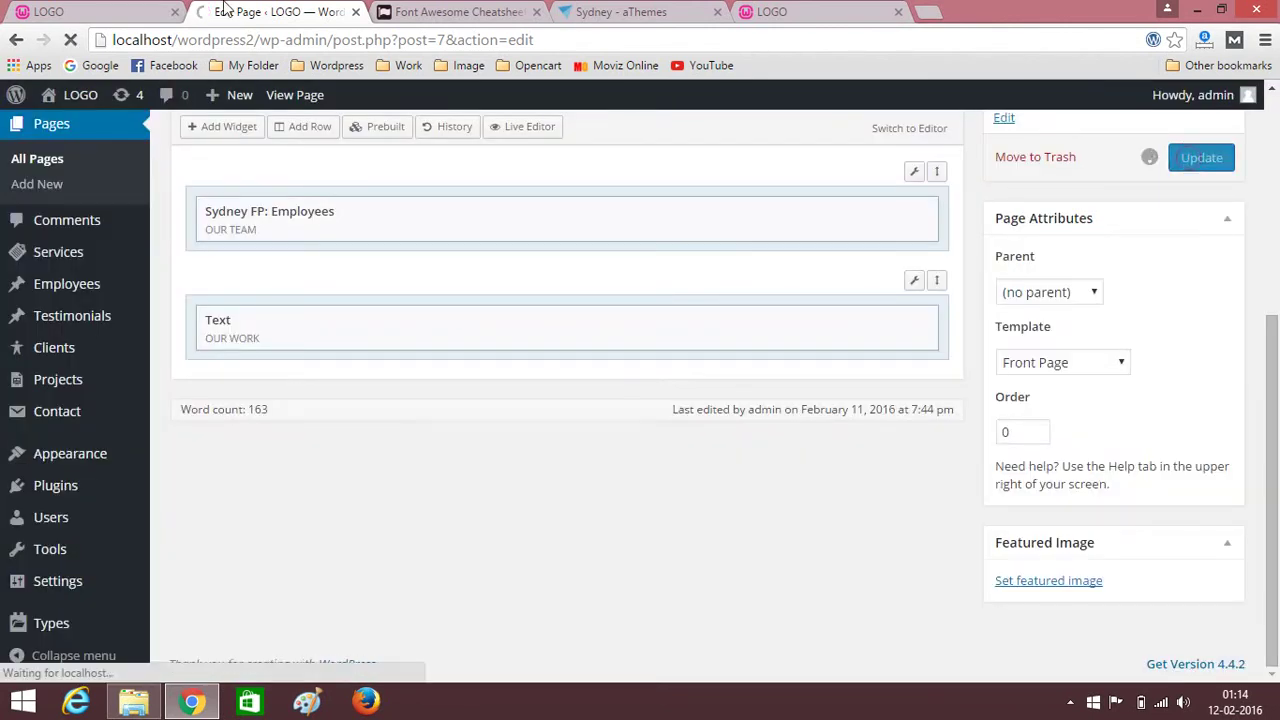
Reload the live site and look over the OUR WORK gallery's ten images.
click(775, 14)
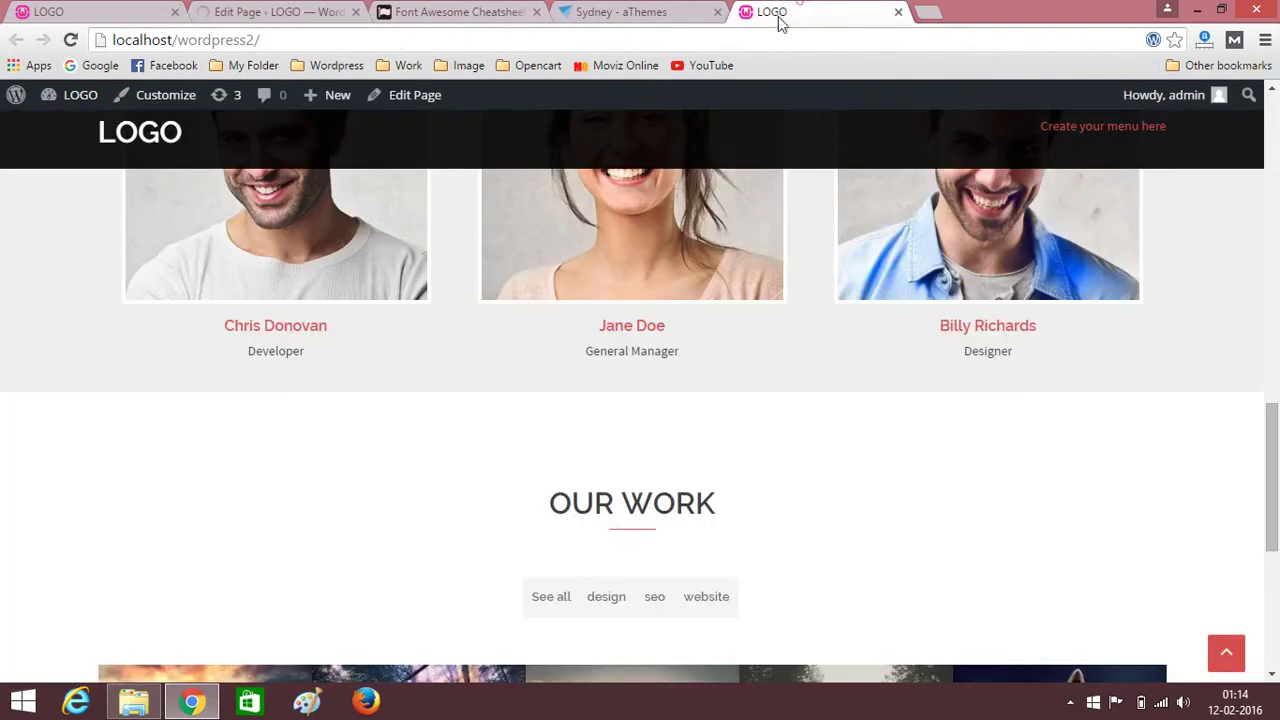
click(72, 40)
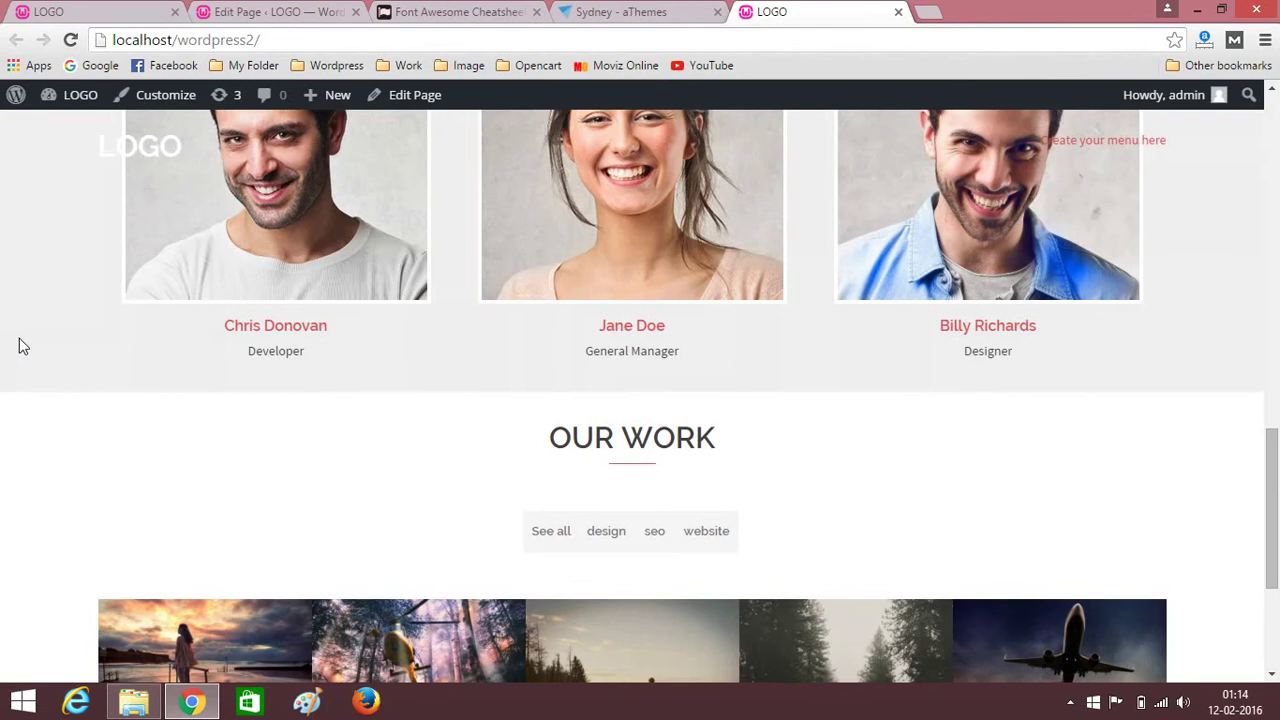
scroll(19, 346, down, 3)
scroll(5, 360, up, 3)
scroll(2, 370, down, 3)
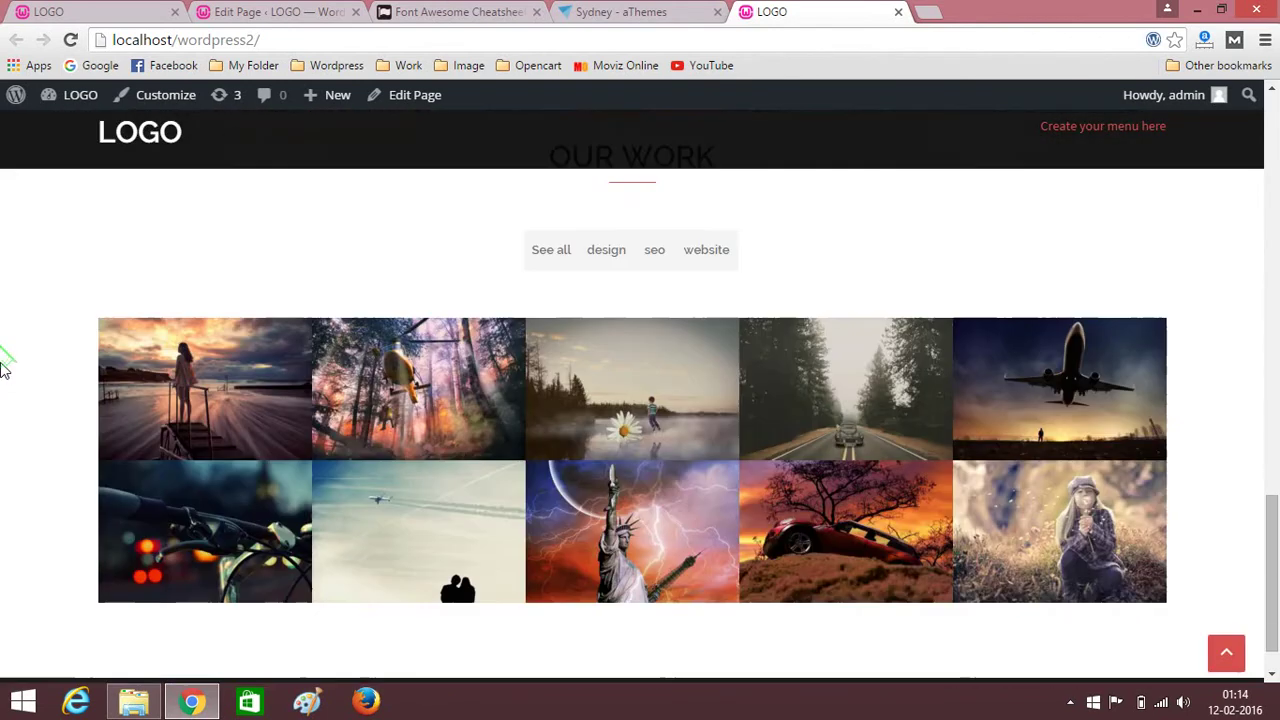
scroll(2, 370, down, 1)
scroll(3, 371, up, 4)
scroll(3, 371, down, 4)
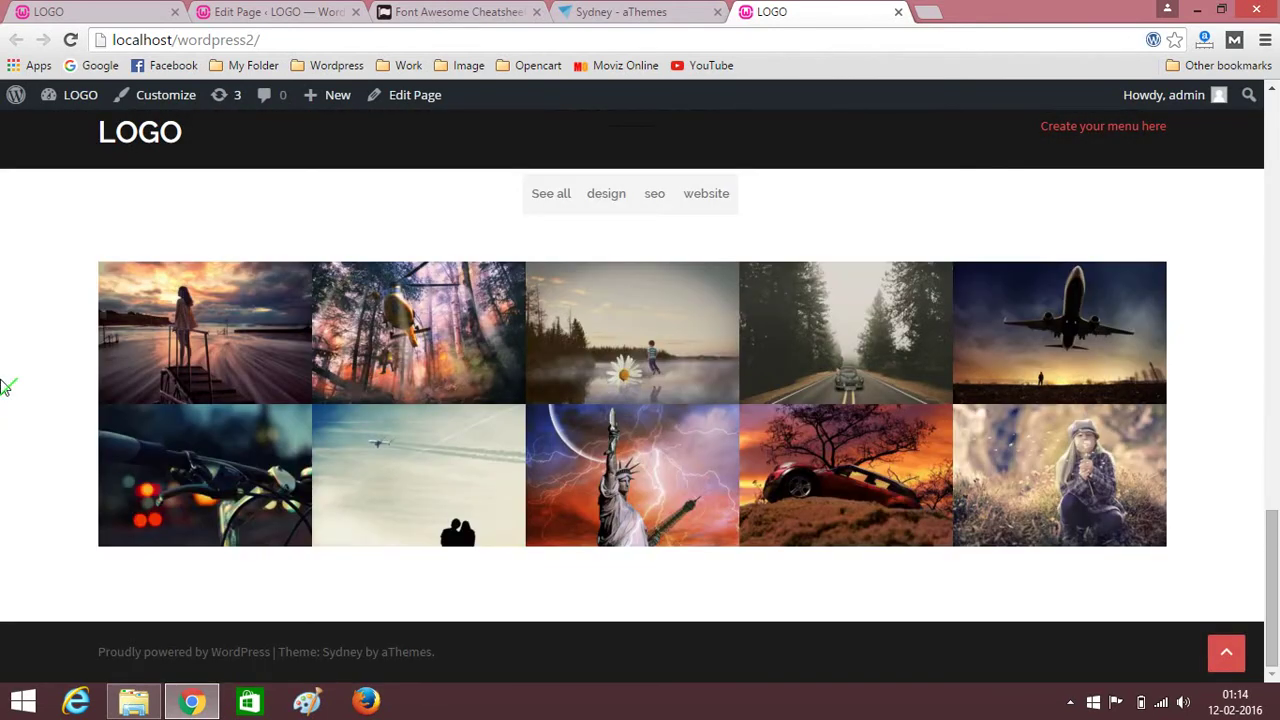
scroll(3, 385, up, 6)
scroll(3, 385, down, 6)
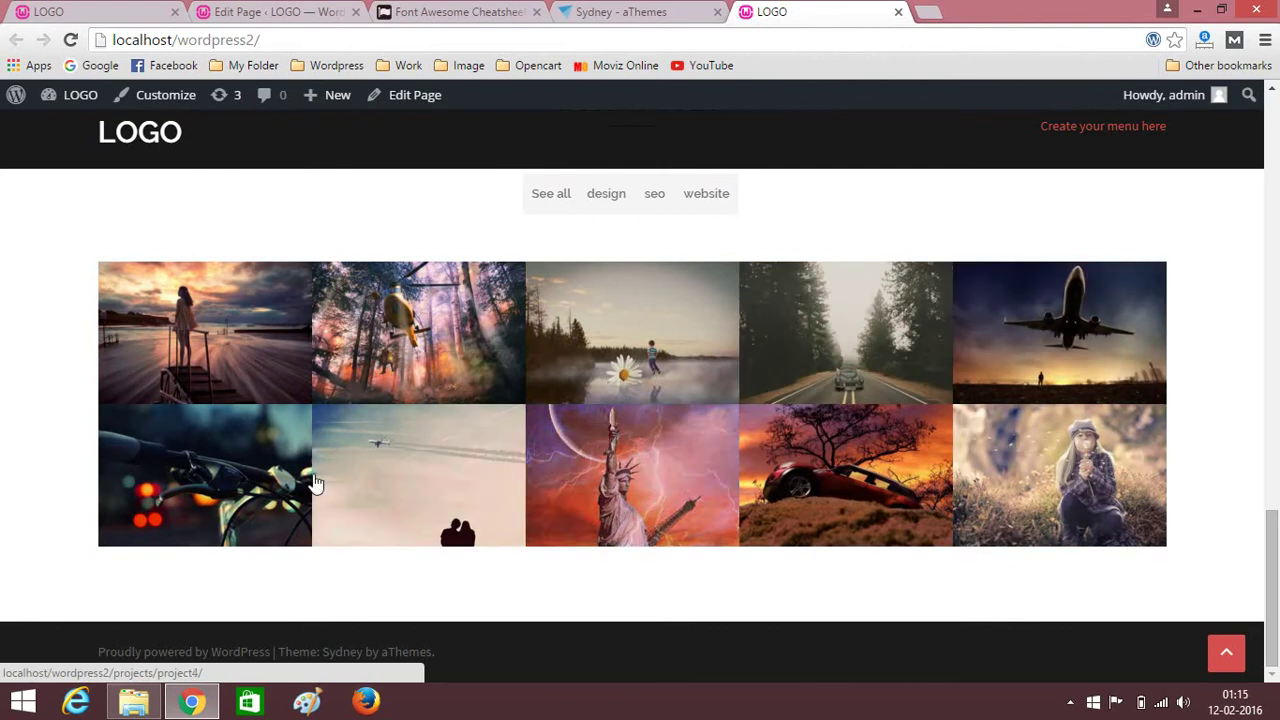
scroll(2, 362, up, 5)
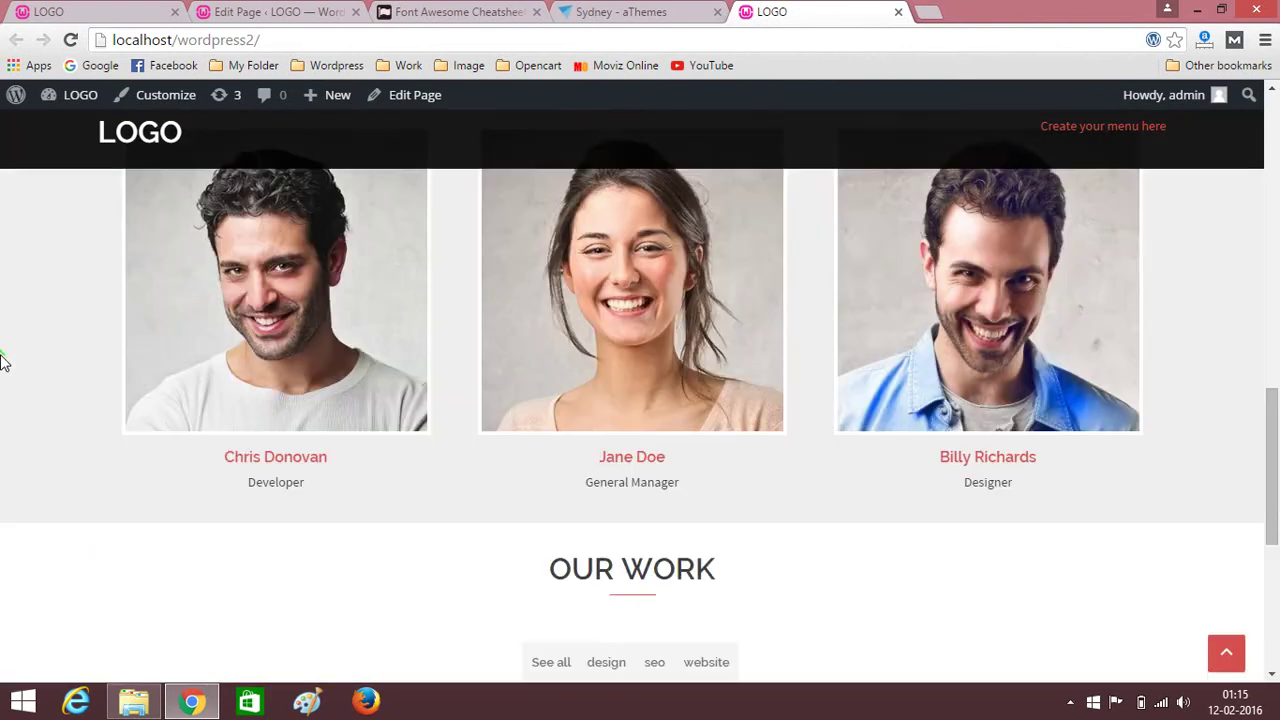
scroll(4, 360, down, 4)
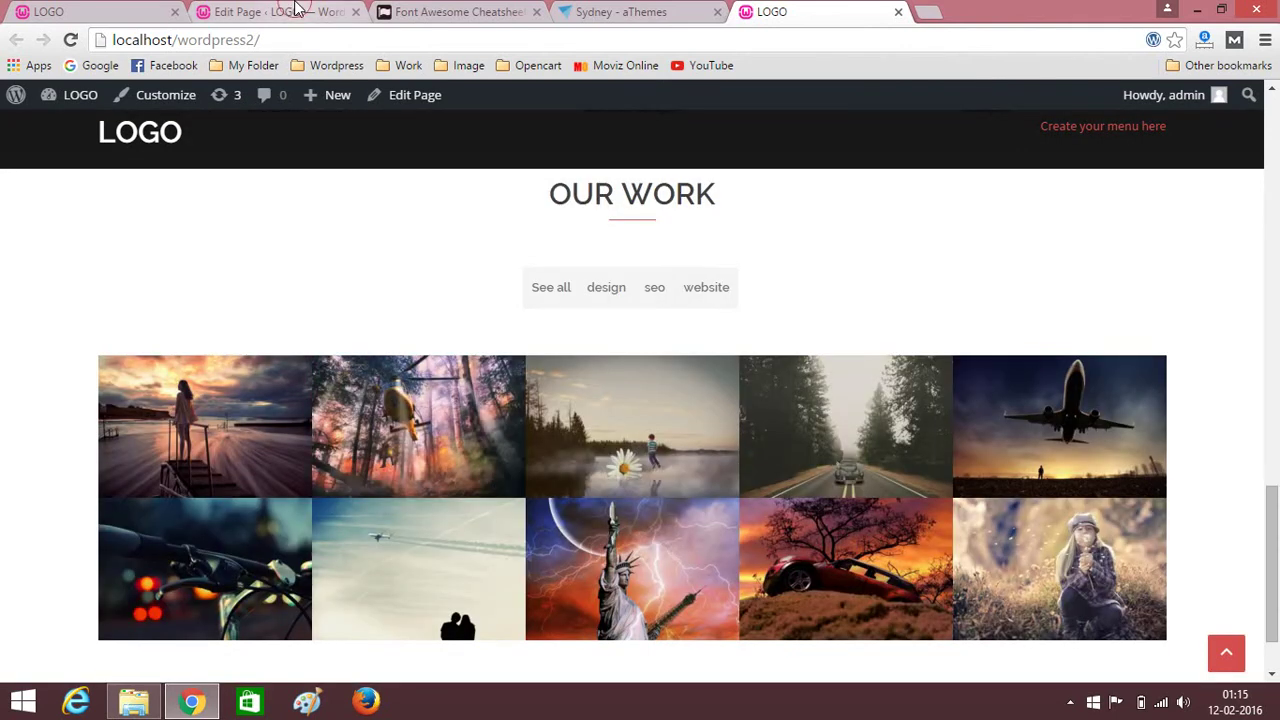
Set the OUR WORK row layout to Full Width Stretched and update the page.
click(297, 10)
scroll(1000, 460, down, 4)
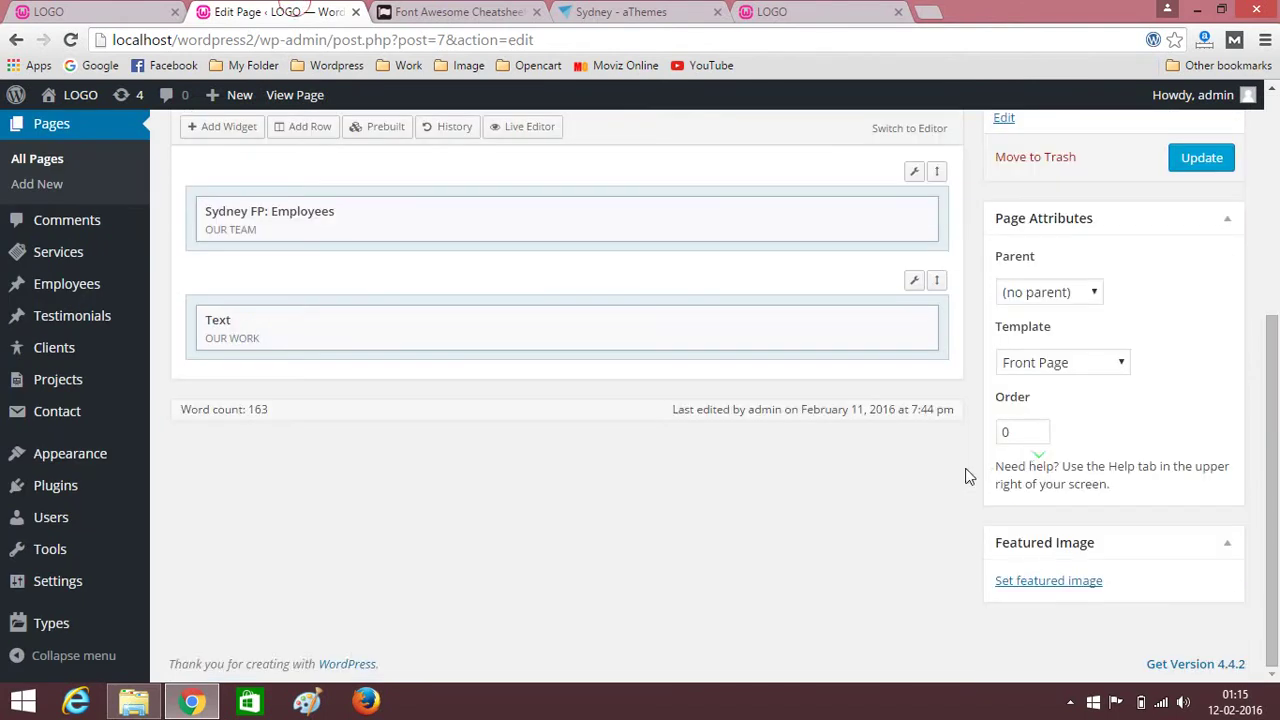
click(911, 284)
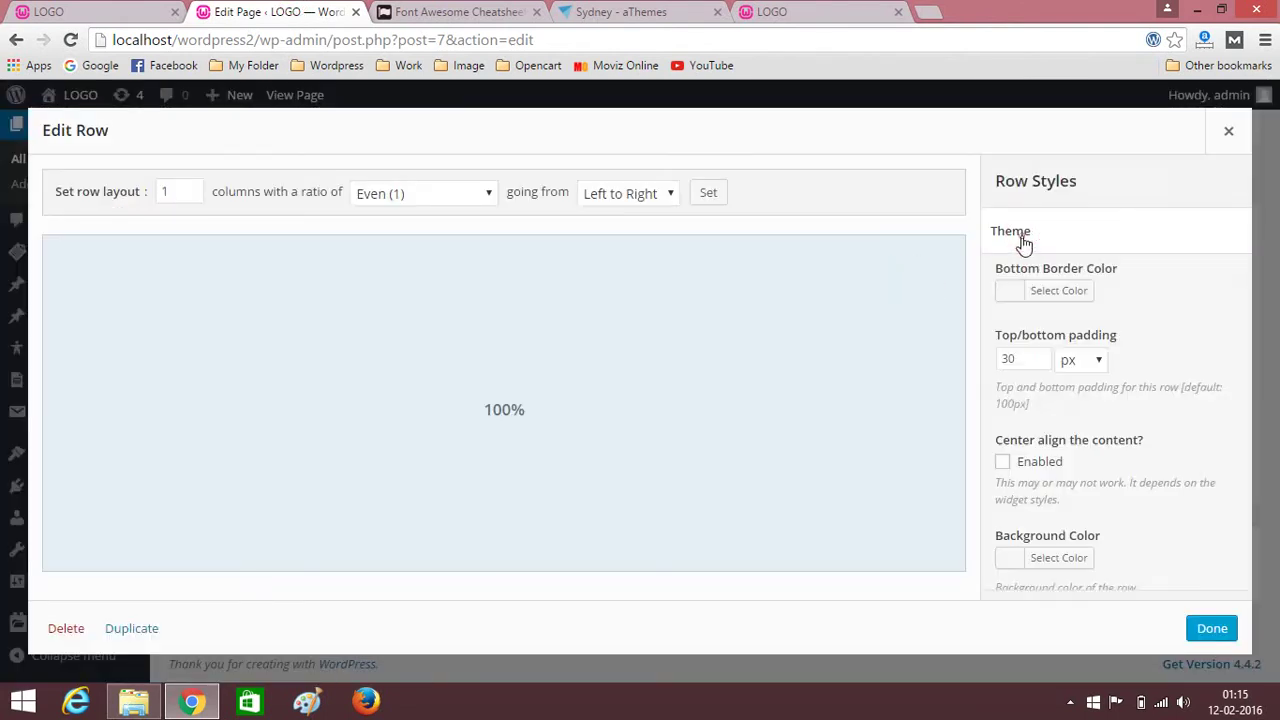
scroll(1157, 520, down, 4)
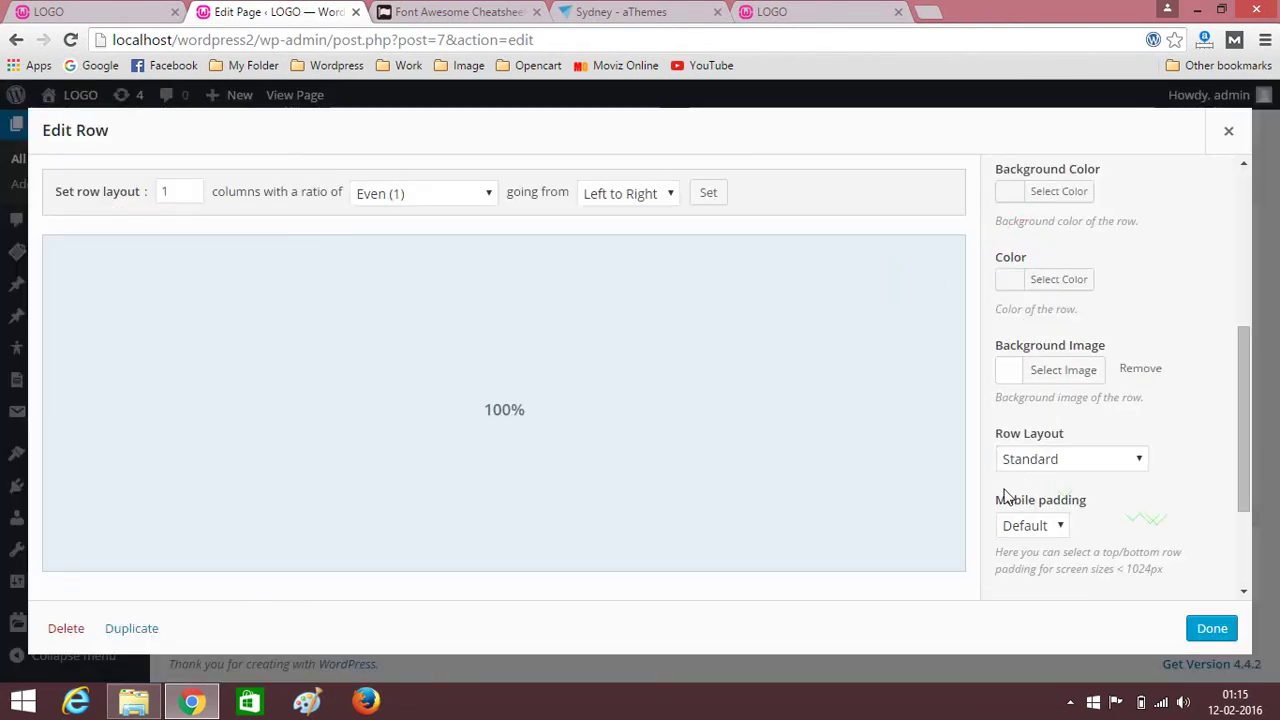
click(1084, 462)
click(1075, 518)
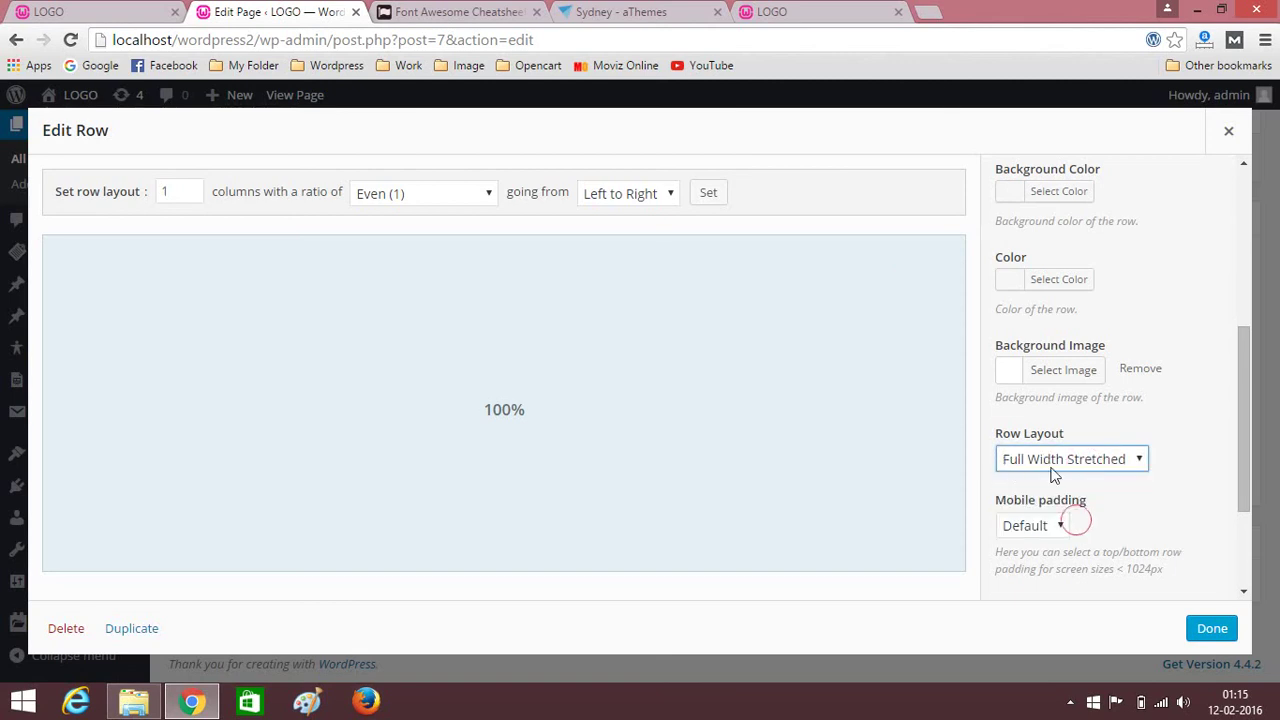
click(1212, 628)
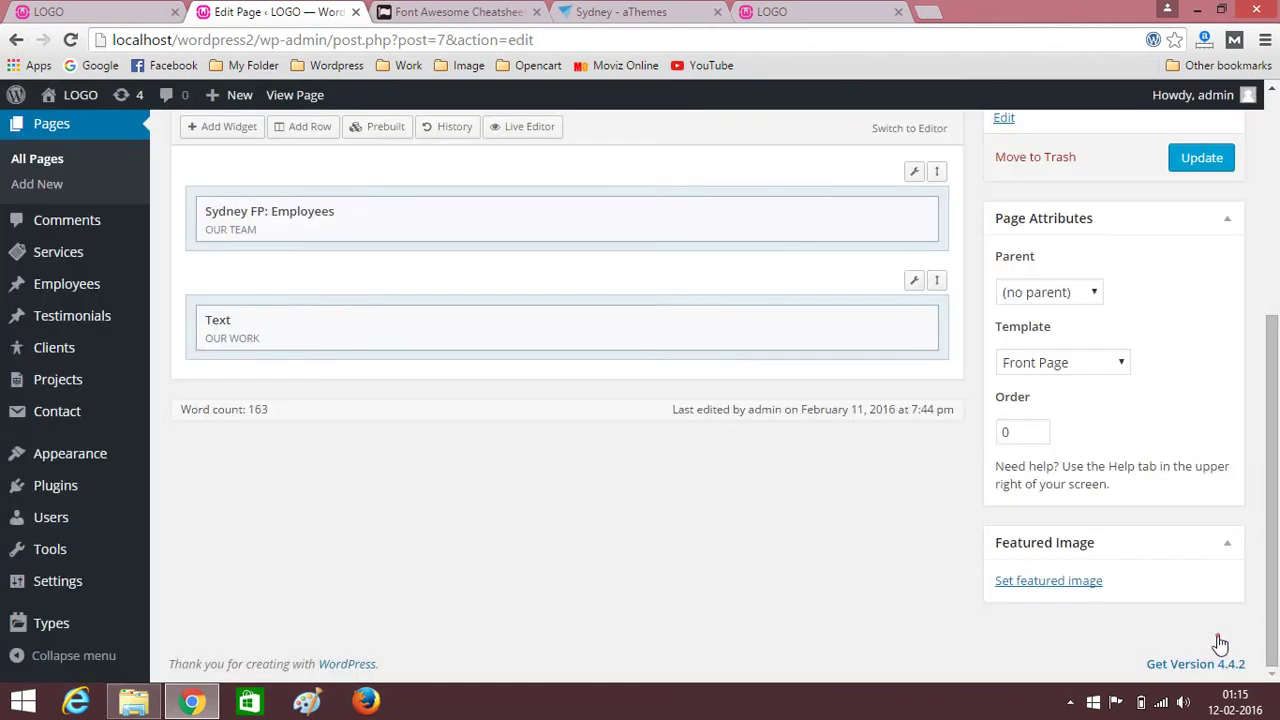
click(1203, 162)
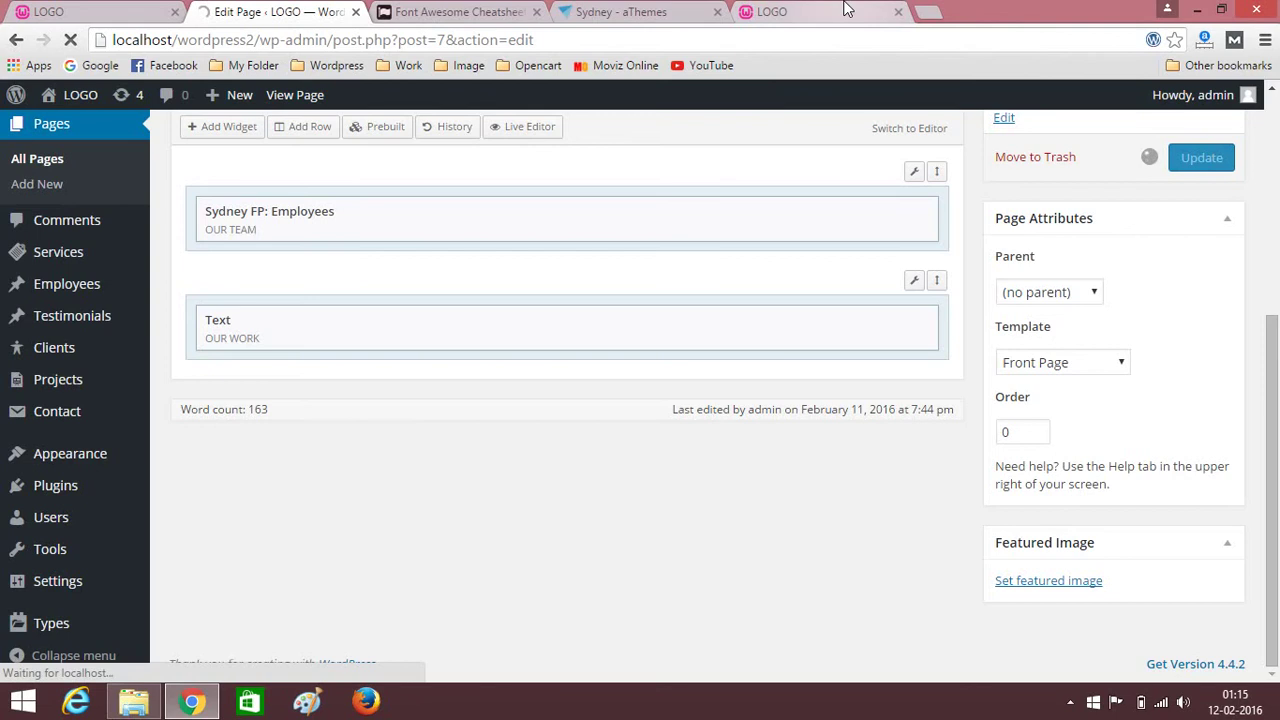
click(845, 9)
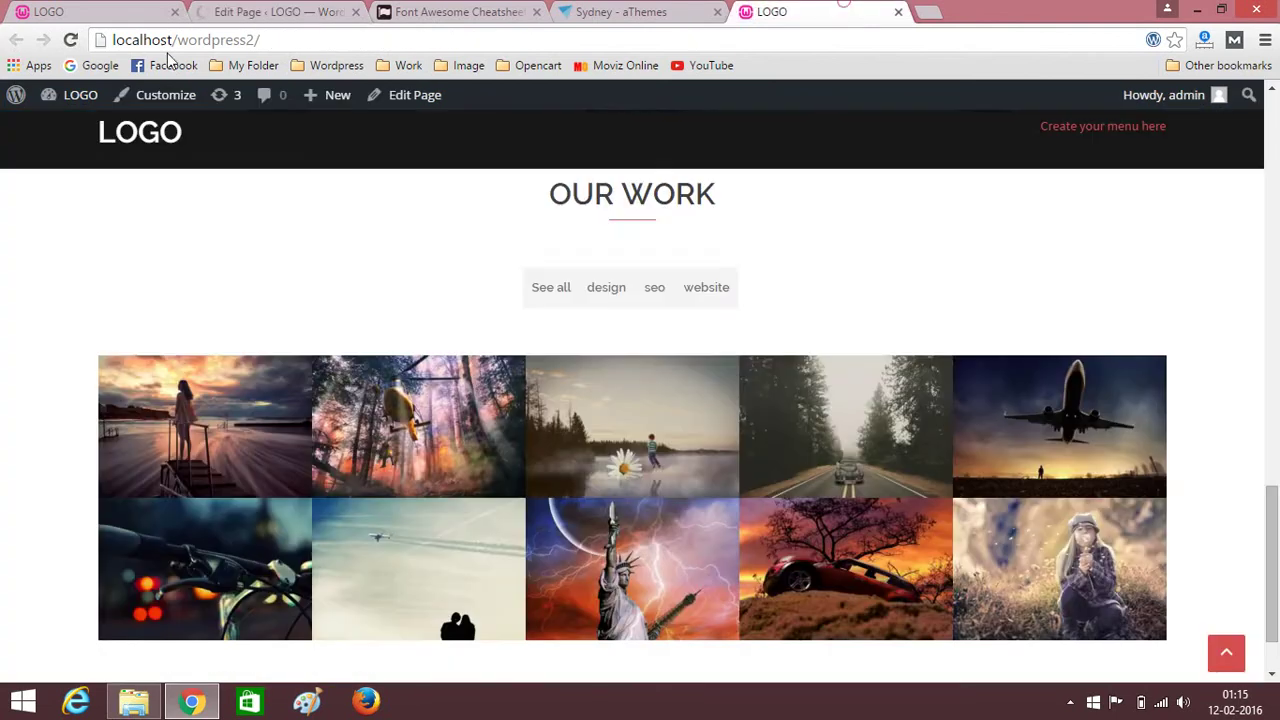
Reload the live site to view the wider OUR WORK gallery.
click(71, 41)
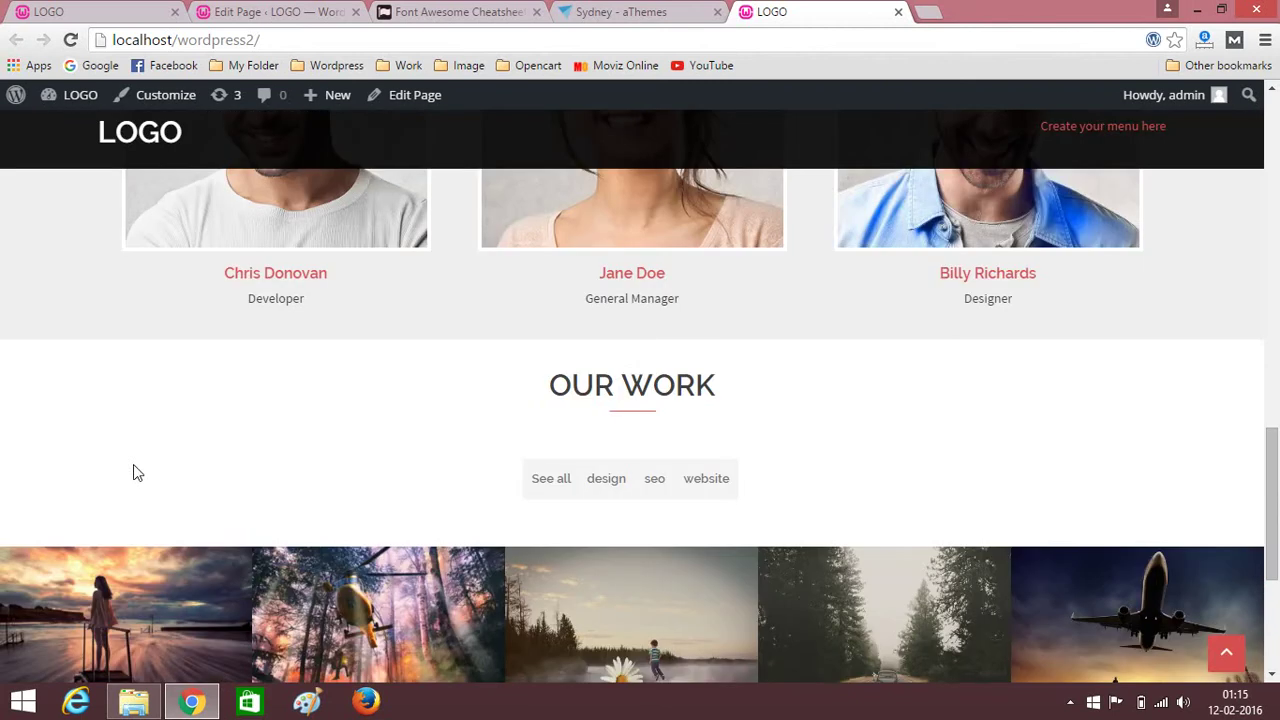
scroll(134, 468, down, 4)
scroll(134, 451, up, 5)
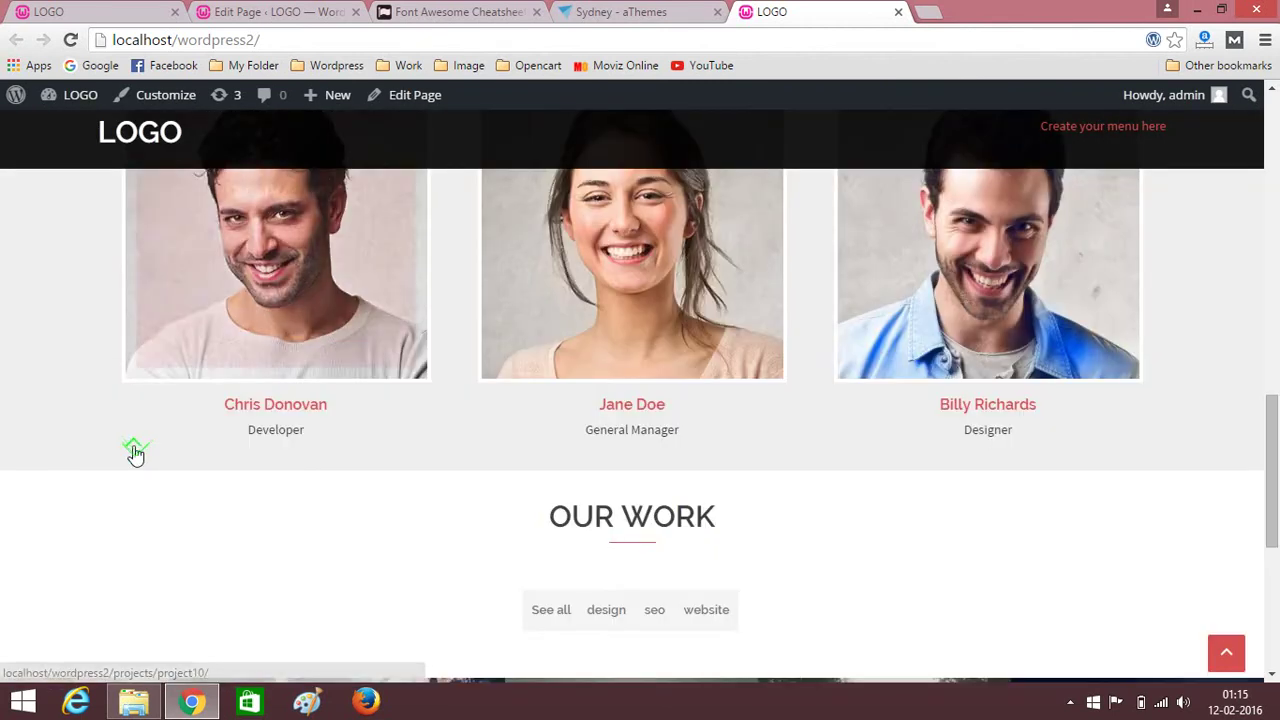
scroll(134, 443, down, 4)
scroll(134, 451, up, 2)
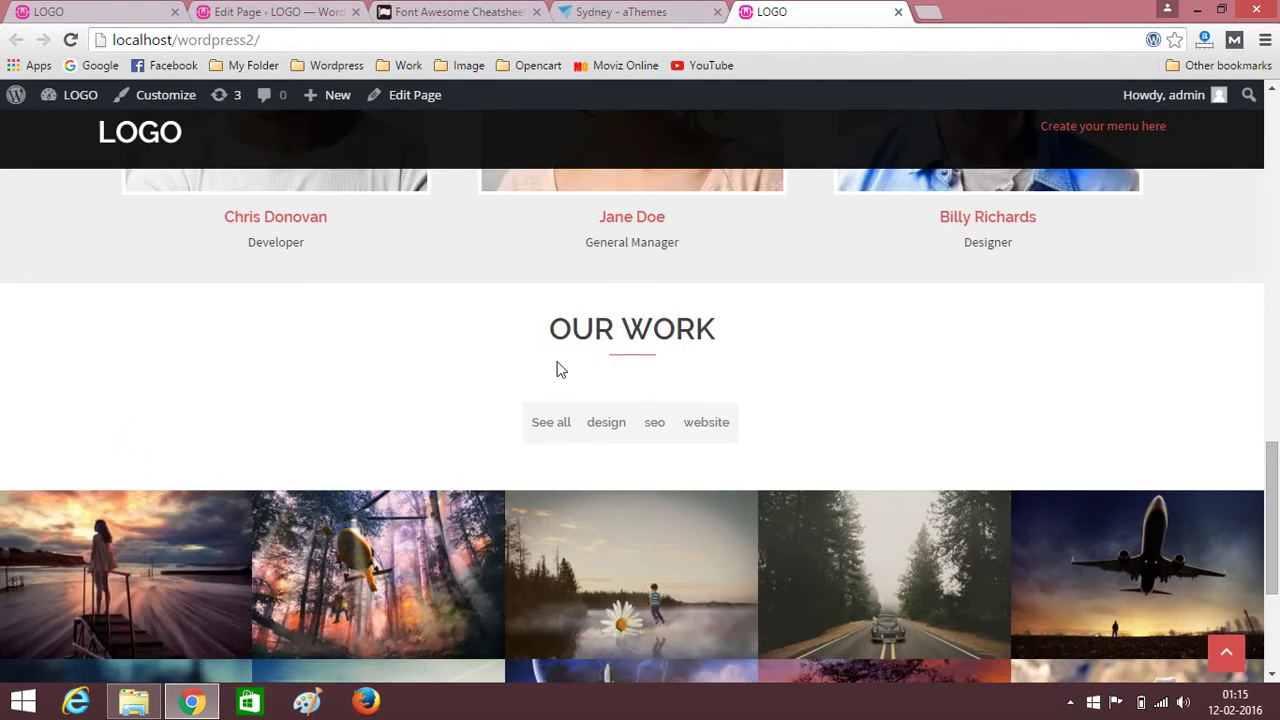
scroll(371, 400, down, 2)
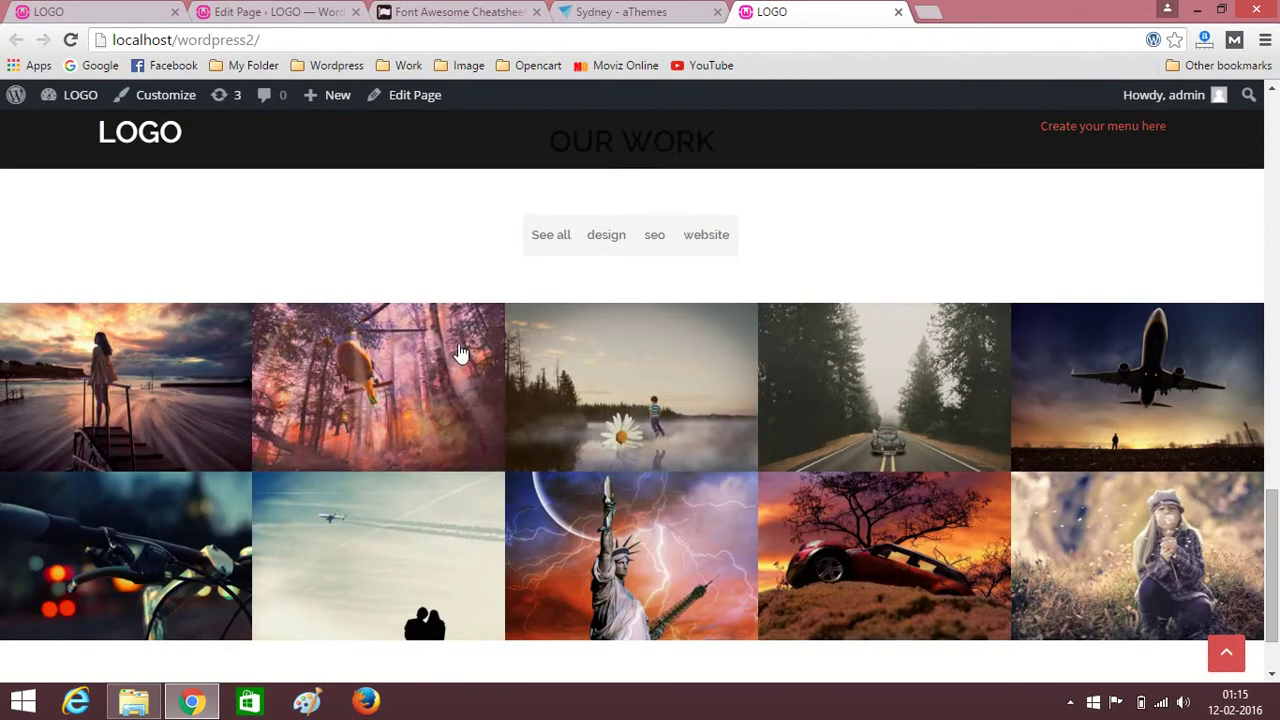
Test the See all, design, seo and website portfolio filters in the gallery.
click(545, 230)
double_click(591, 242)
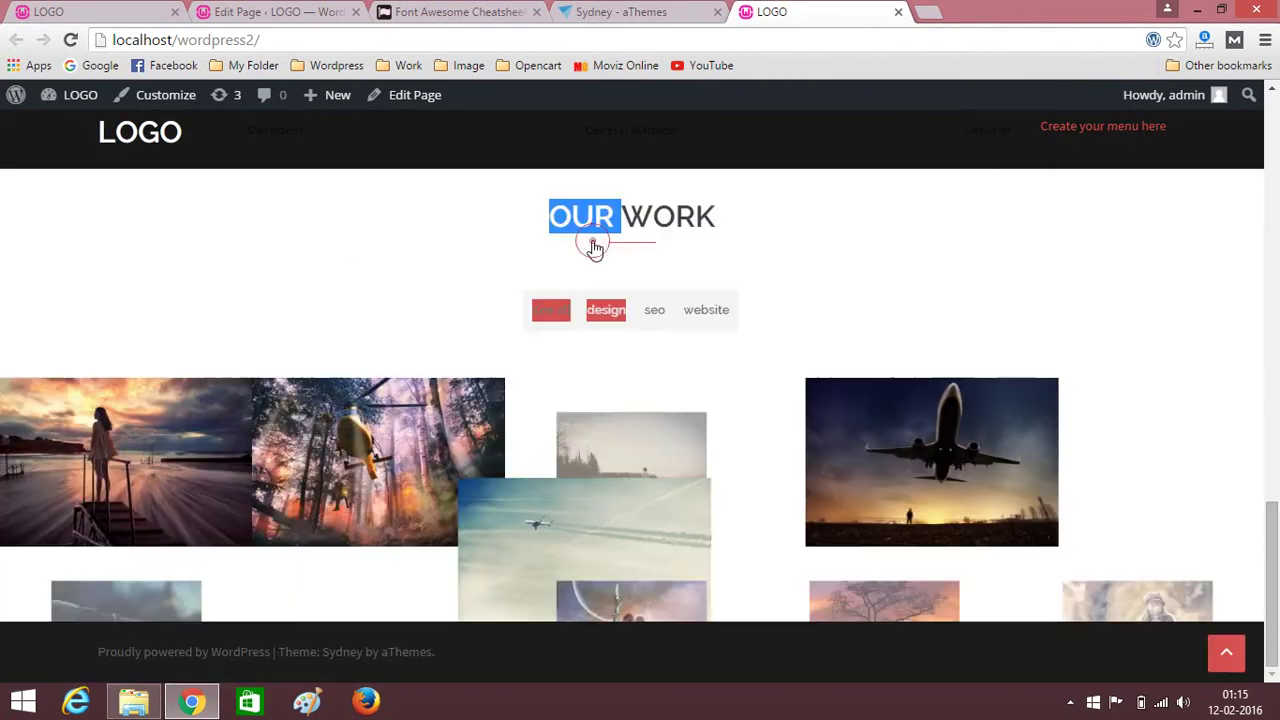
click(656, 316)
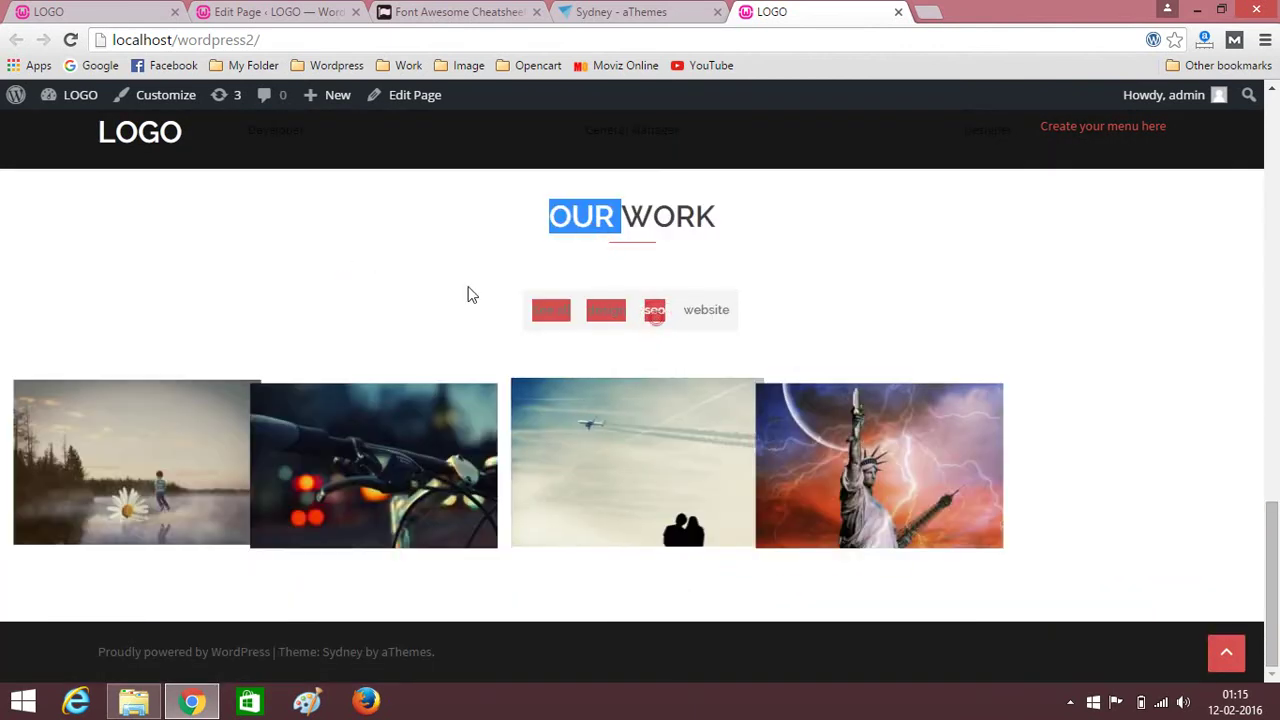
click(691, 322)
click(693, 320)
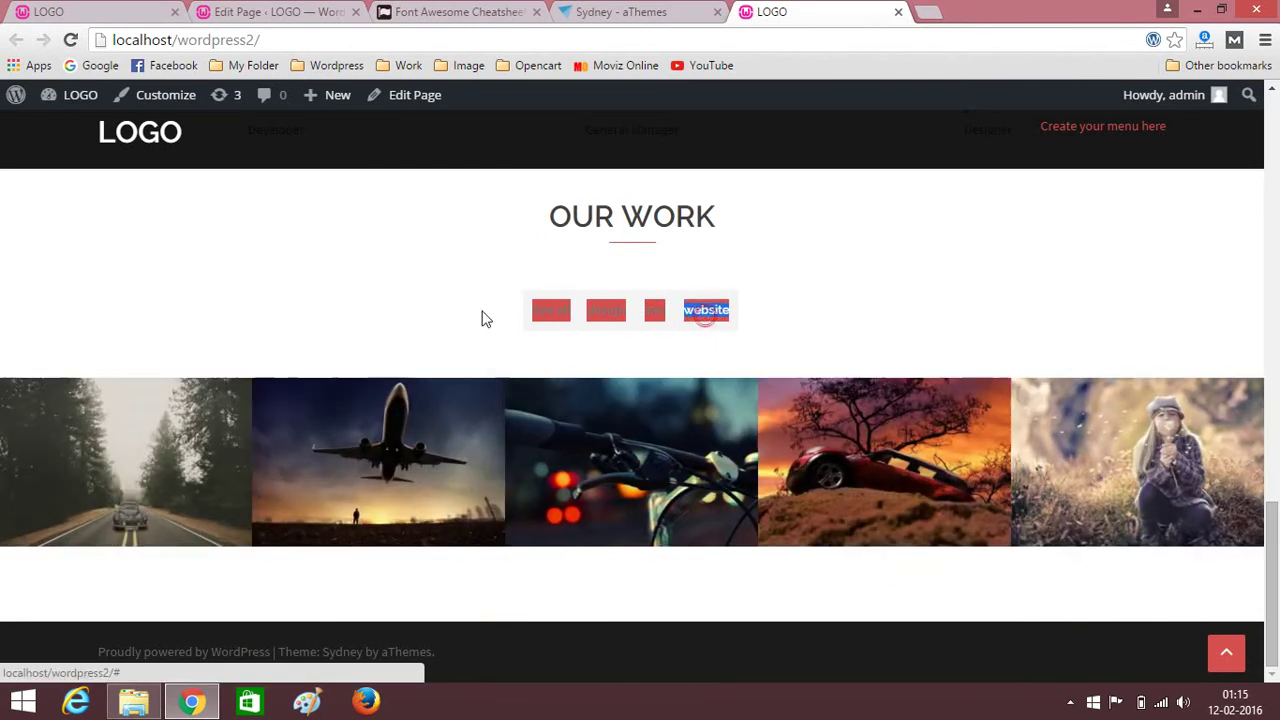
click(606, 320)
click(608, 318)
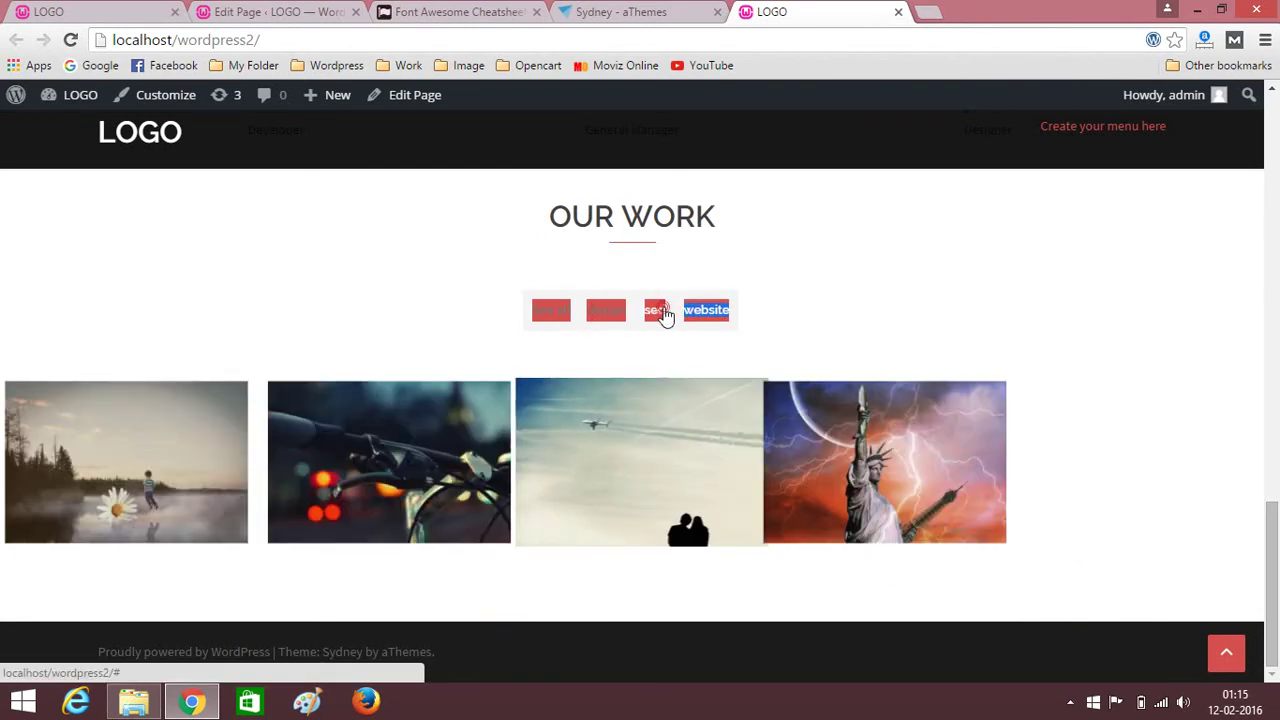
click(603, 316)
click(556, 312)
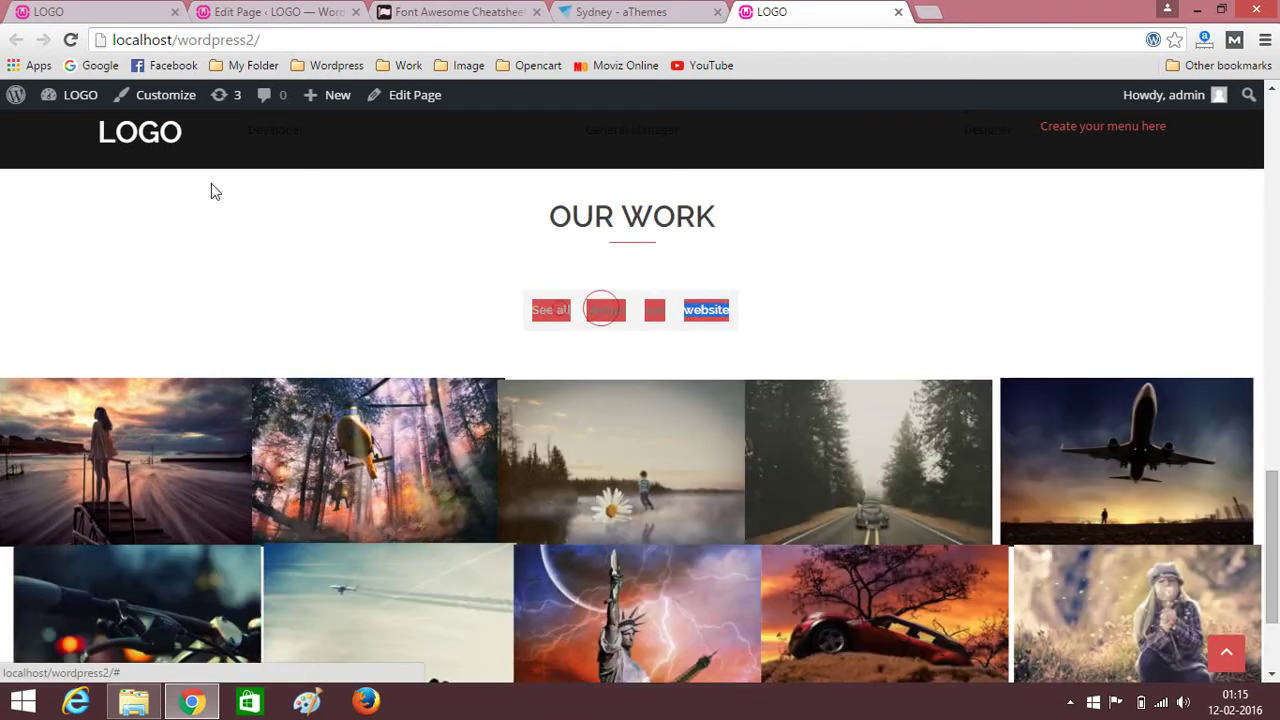
Reload the new site's front page, then switch to the original site's front page.
click(146, 168)
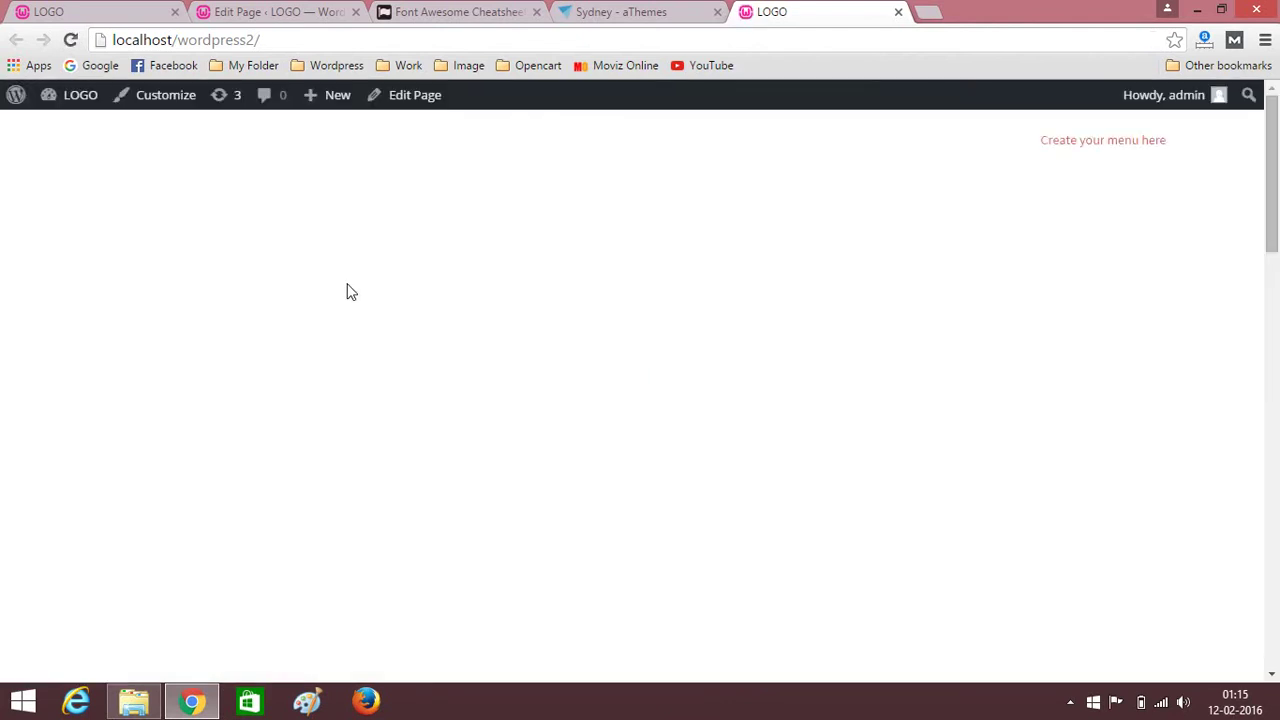
scroll(417, 328, down, 4)
scroll(417, 328, down, 15)
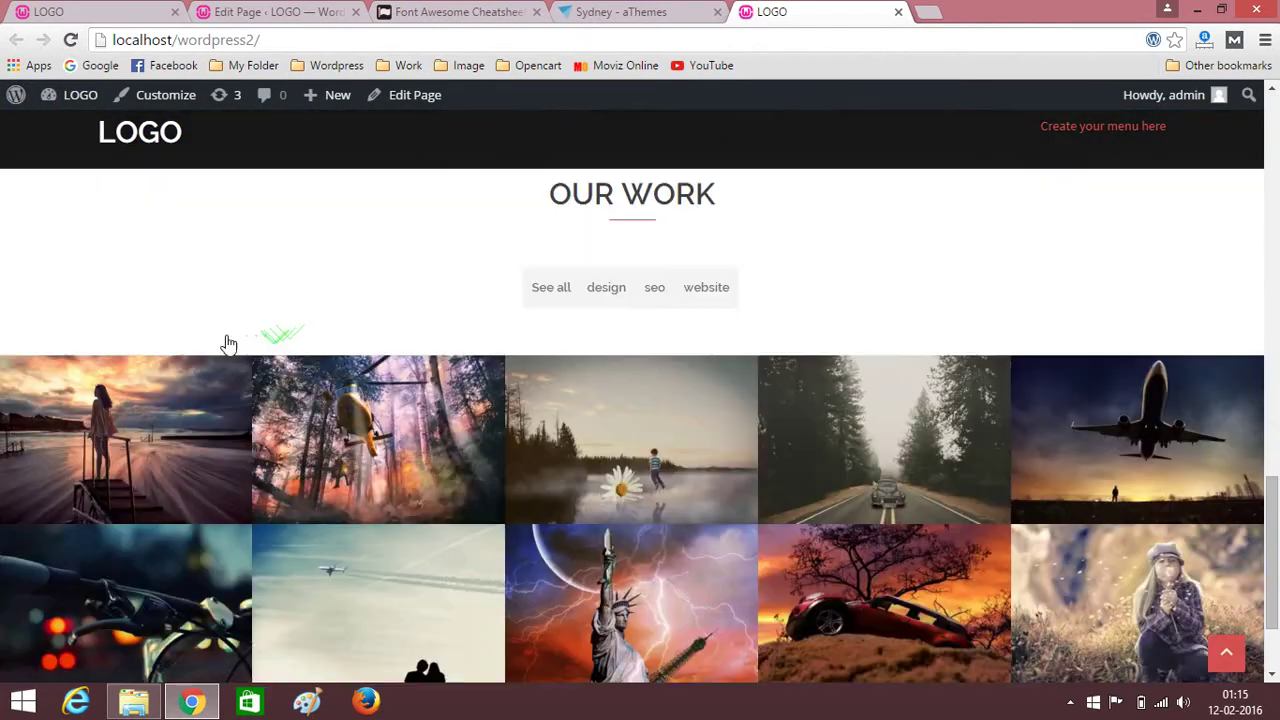
key(ctrl+1)
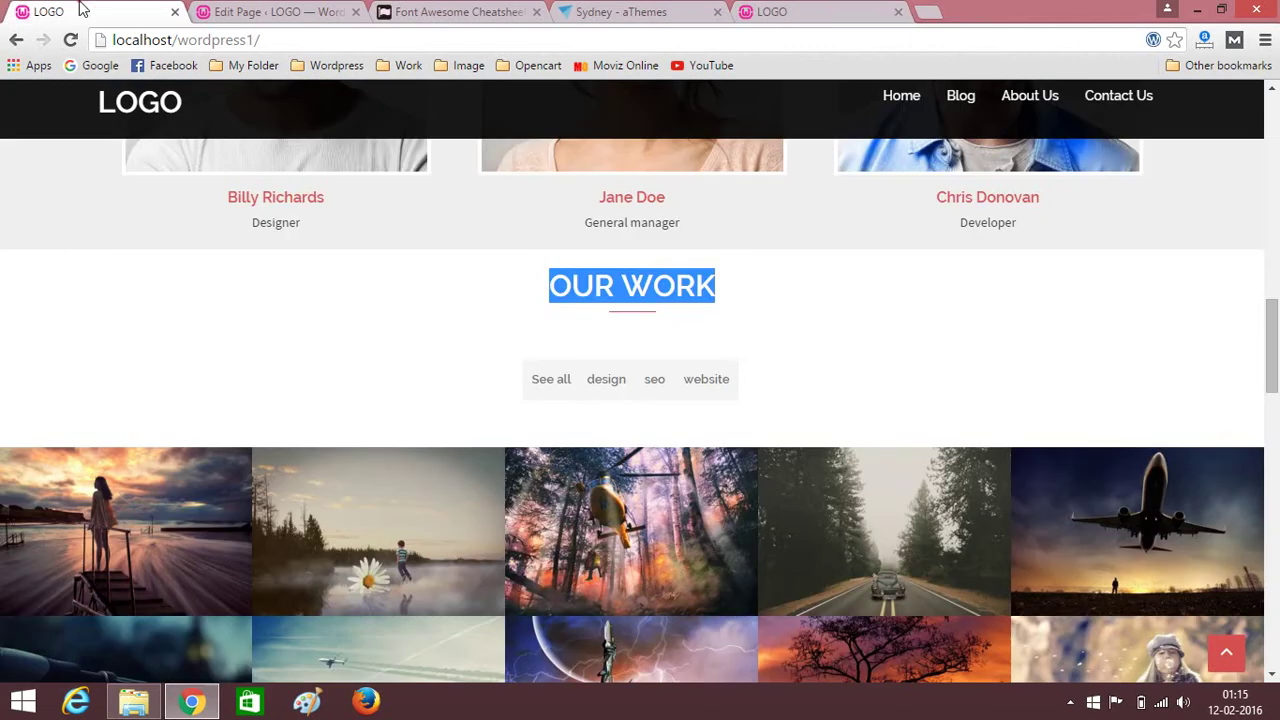
Scroll the original site down to its red facts counter band below OUR WORK.
scroll(183, 380, down, 4)
scroll(105, 302, down, 3)
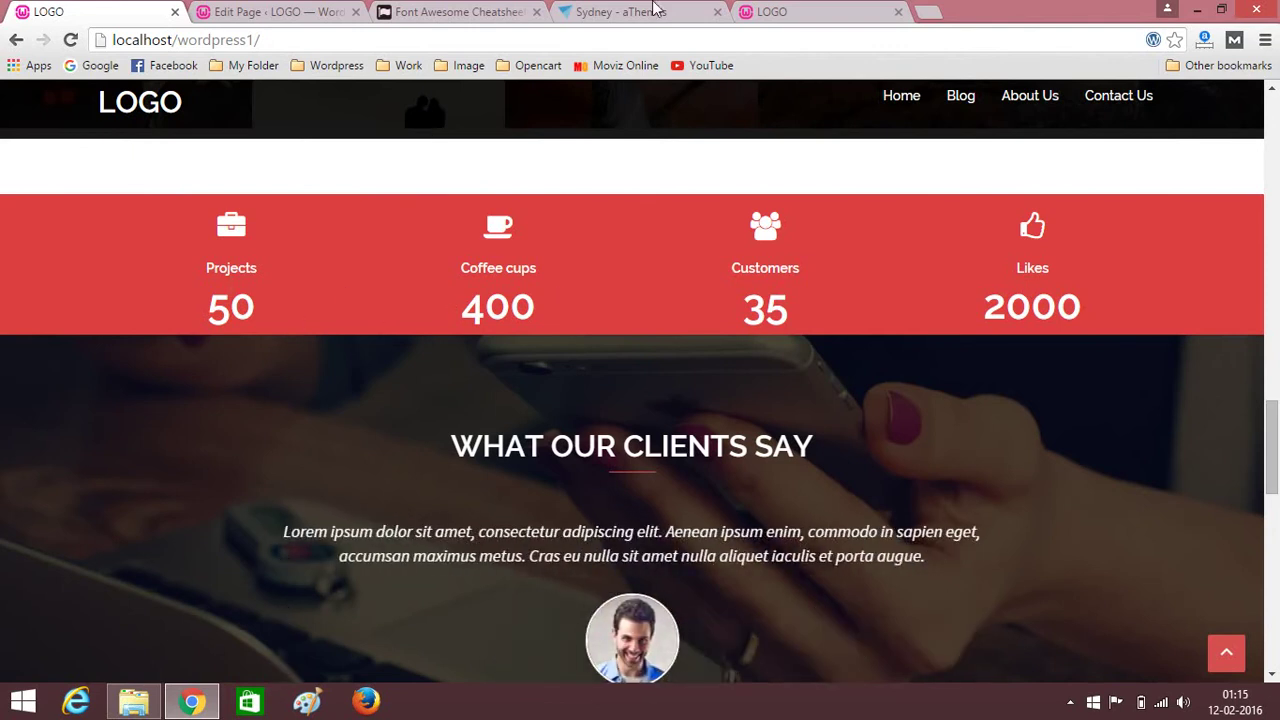
click(455, 11)
Insert a one-column row and drag it below the OUR WORK text row.
click(275, 11)
scroll(627, 263, down, 1)
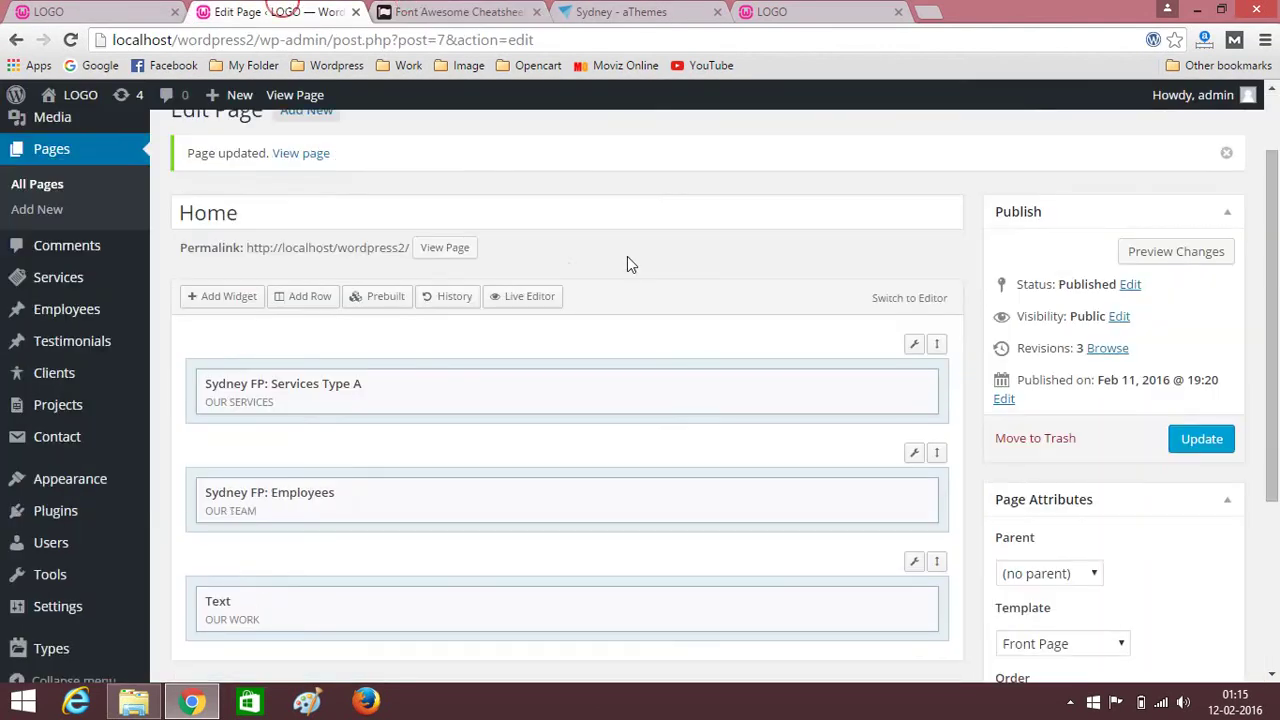
scroll(627, 257, down, 2)
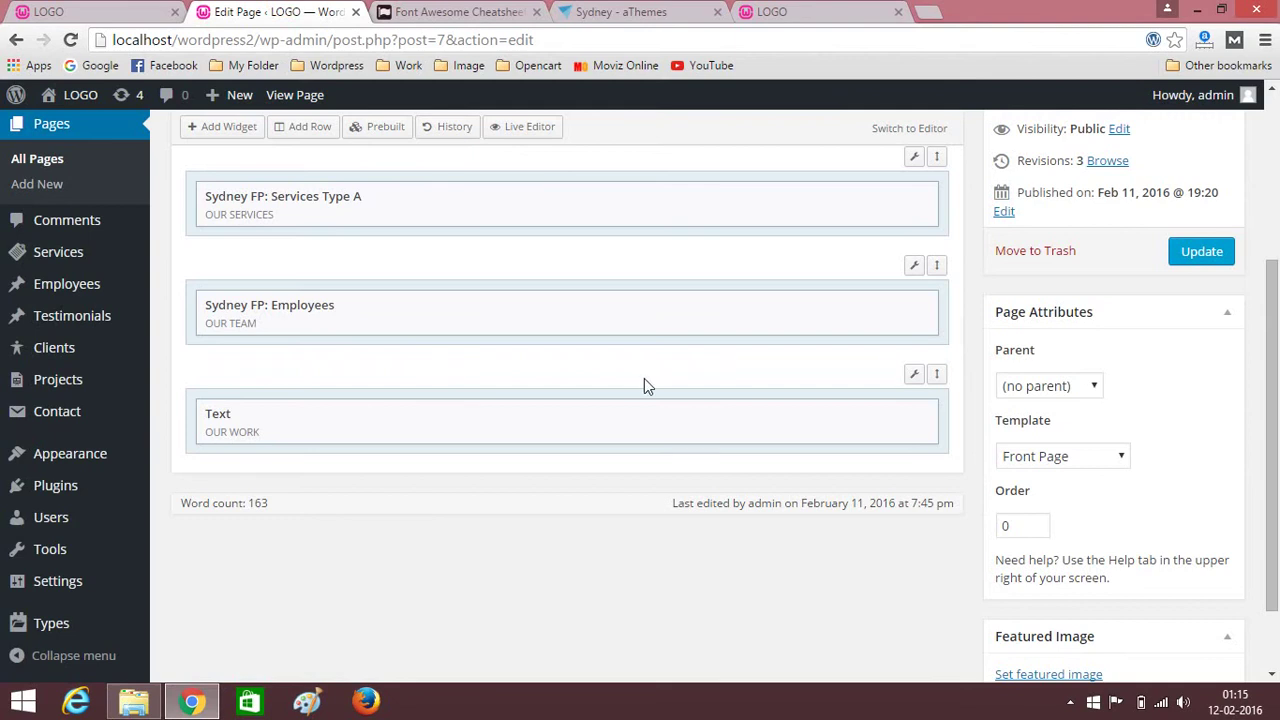
scroll(474, 275, up, 3)
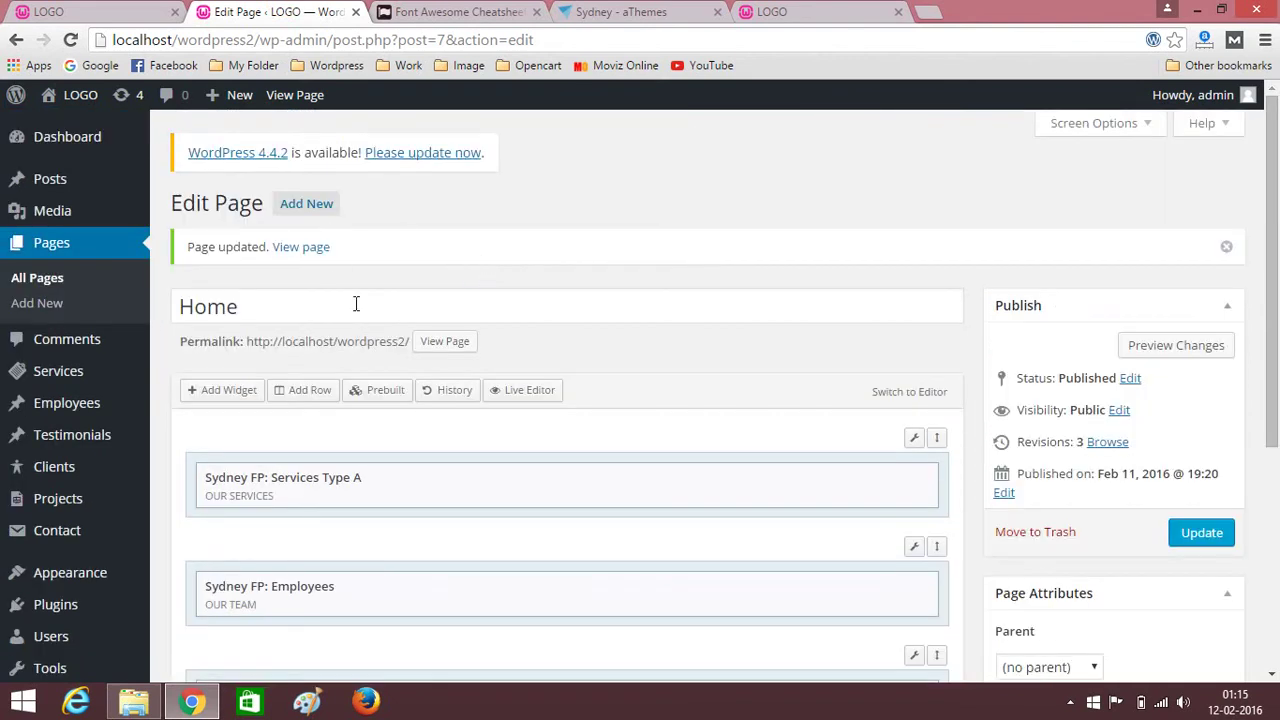
click(293, 402)
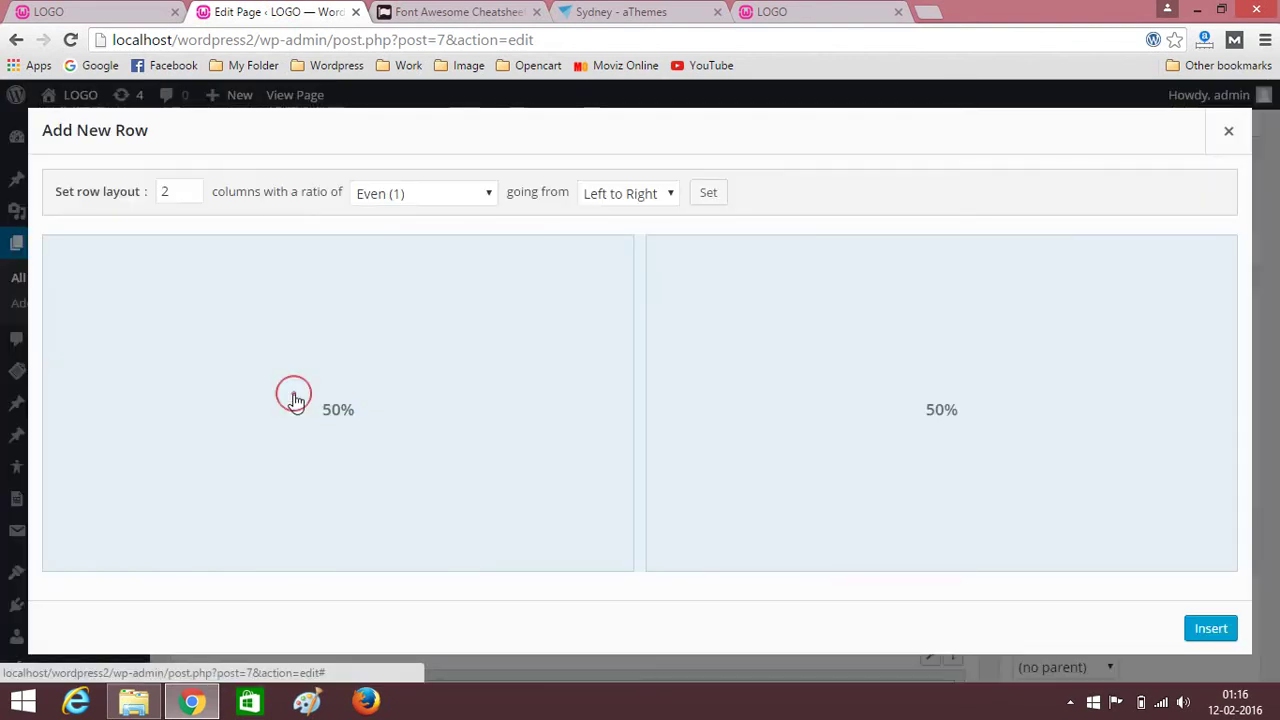
click(196, 197)
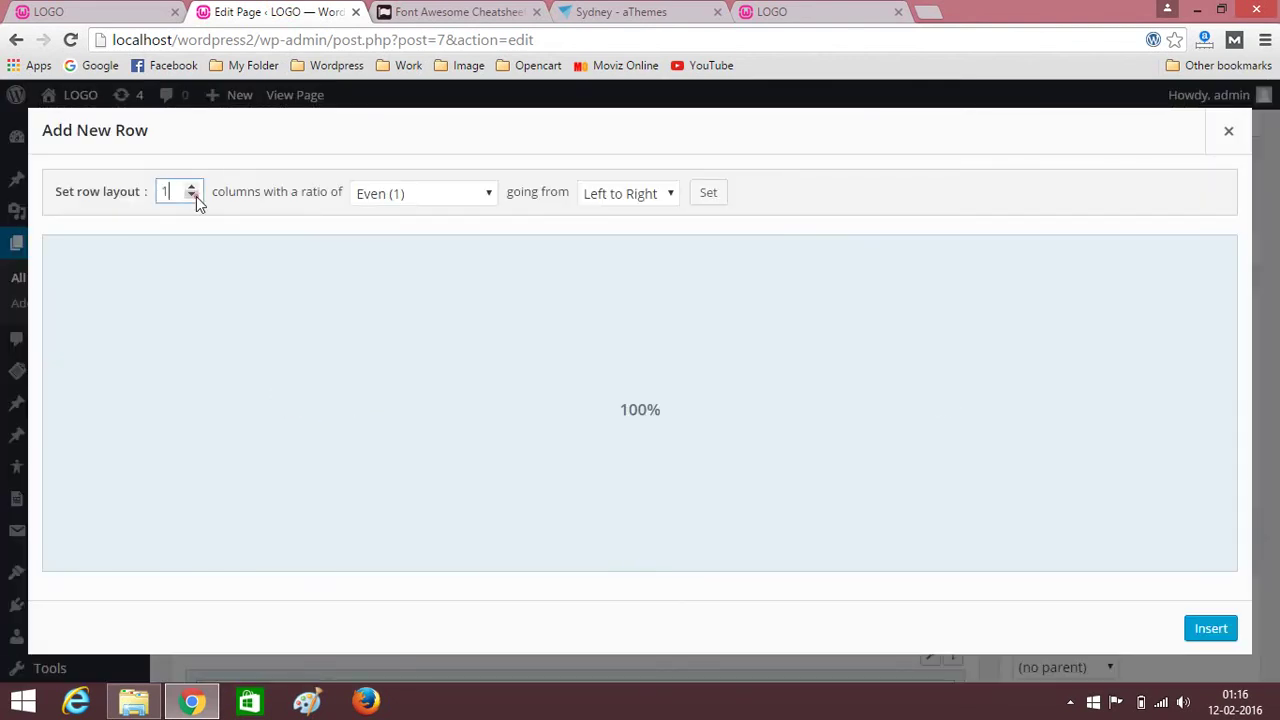
click(1210, 629)
scroll(912, 527, down, 1)
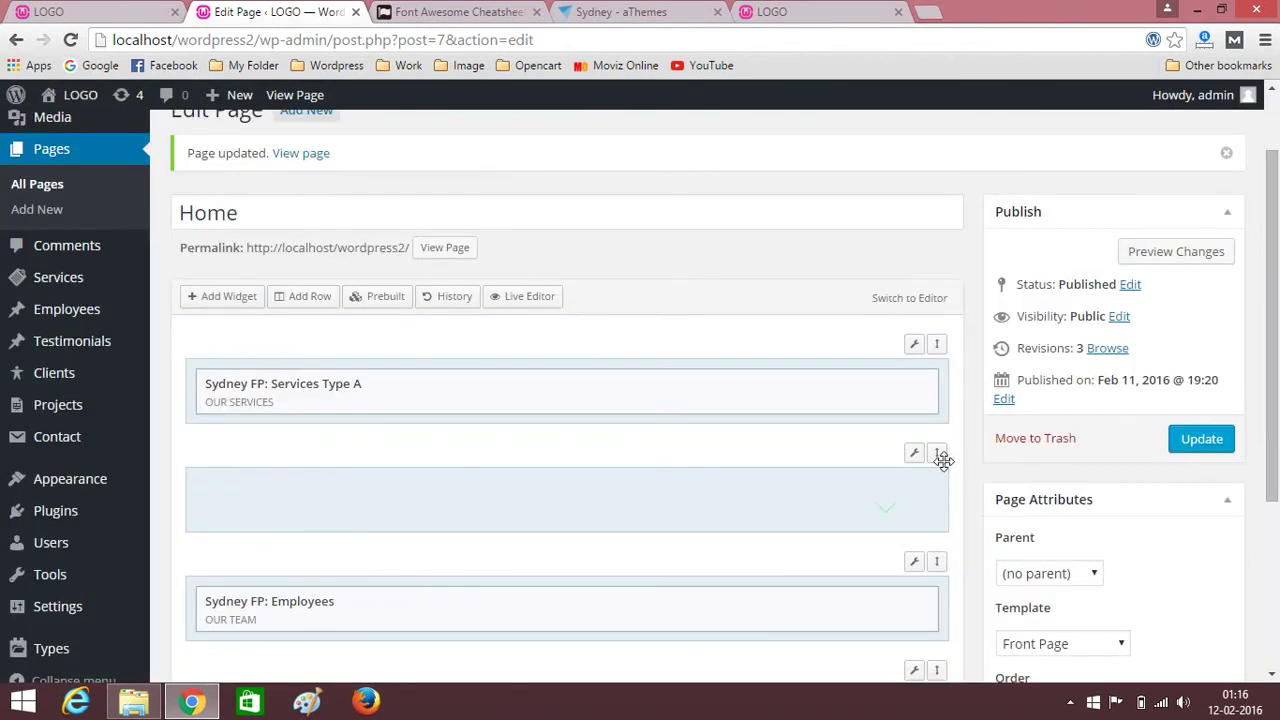
drag(937, 449, 948, 712)
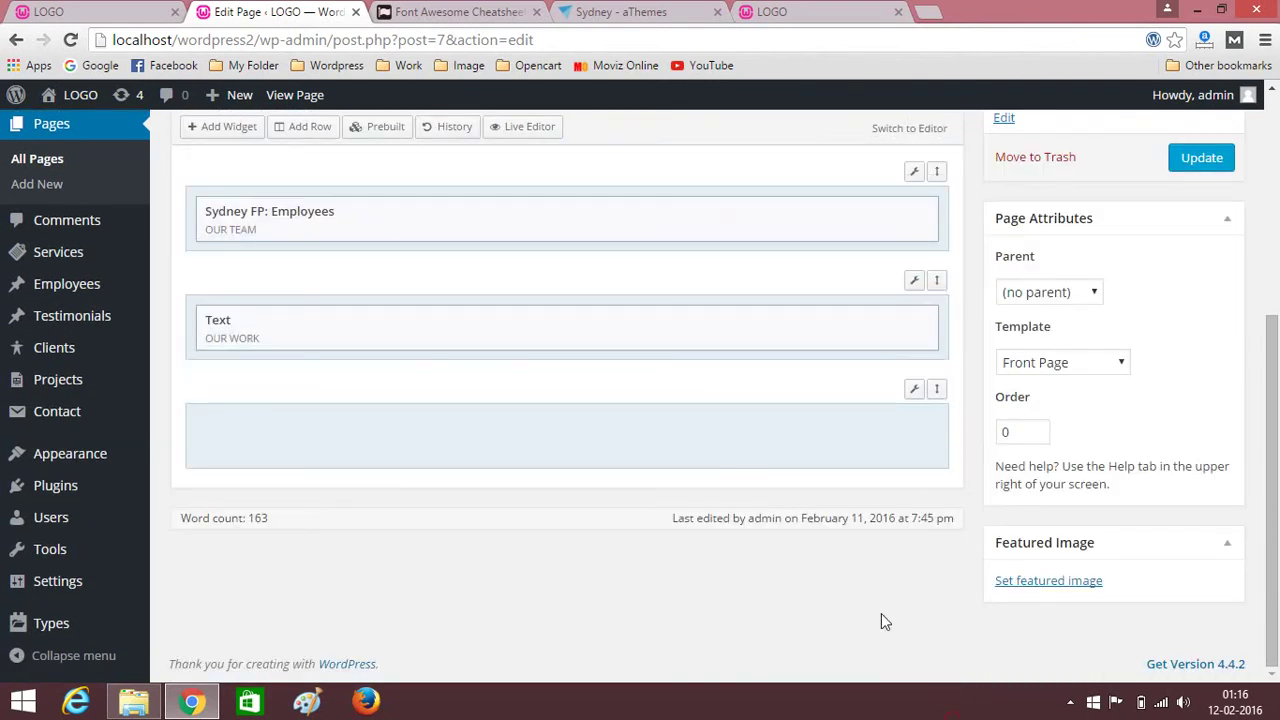
Add the Sydney FP: Facts widget from Sydney Theme Widgets to the new row.
click(210, 130)
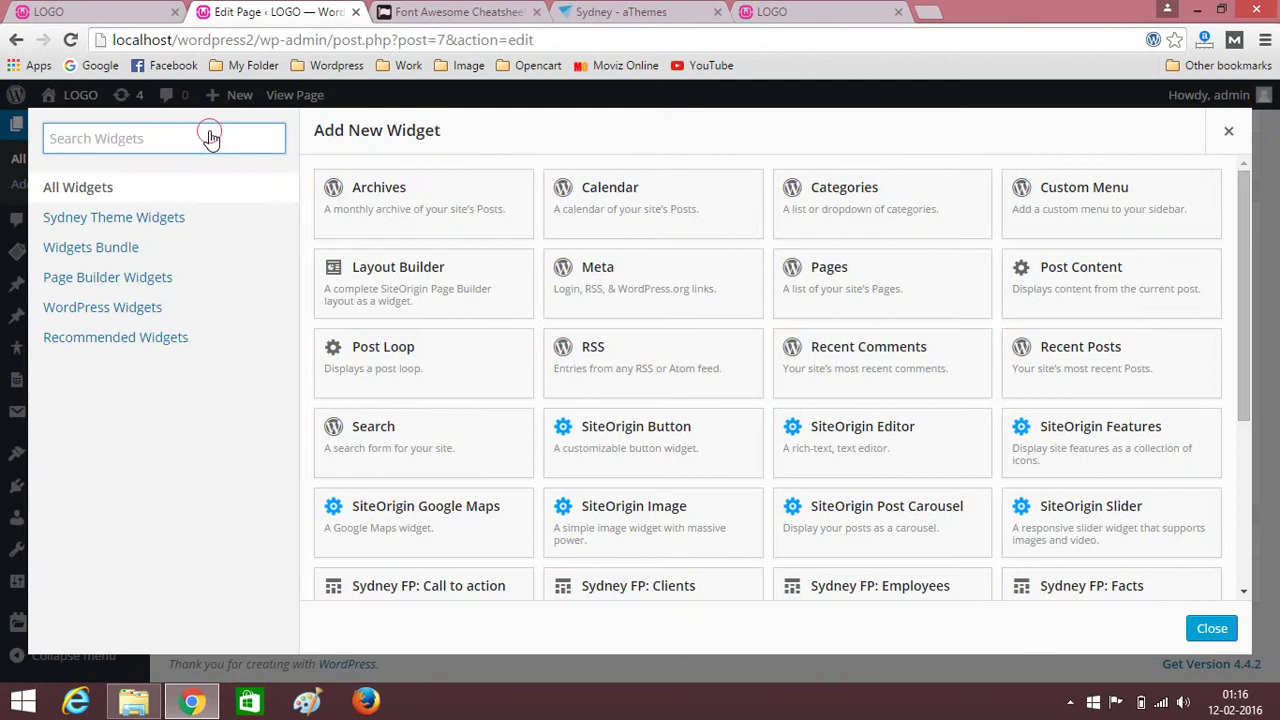
click(168, 219)
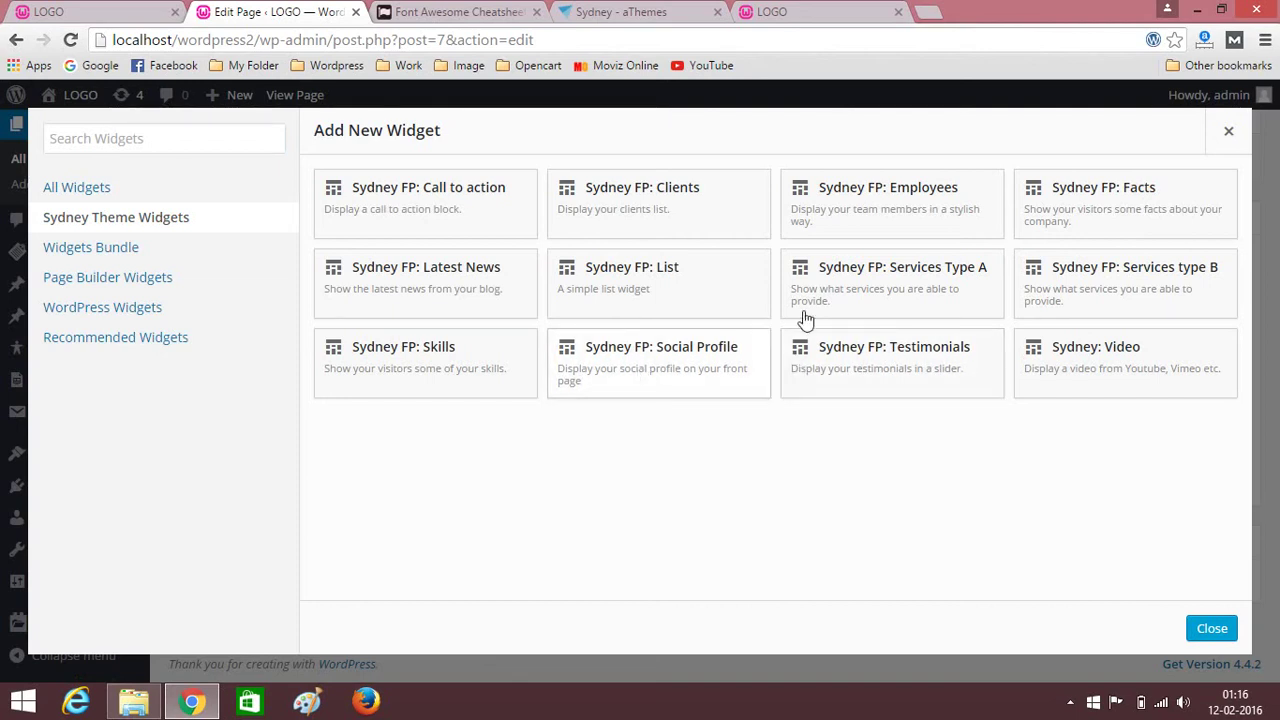
click(1155, 208)
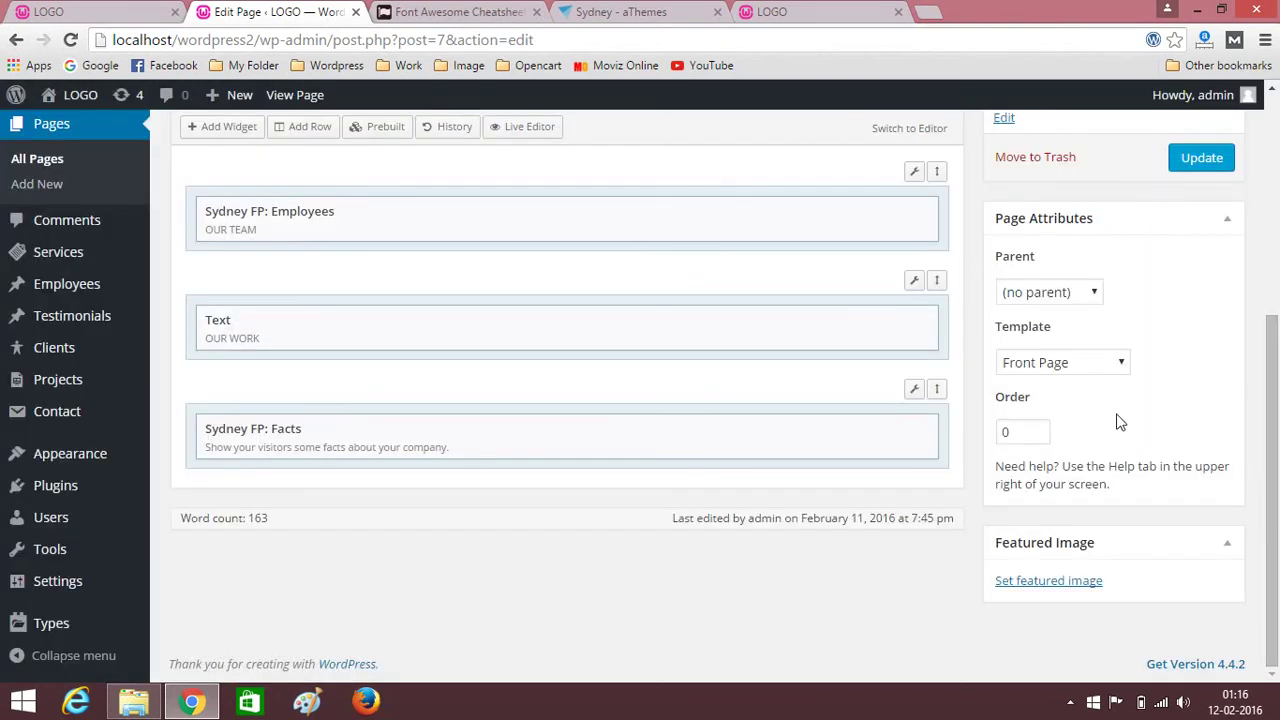
Name the Facts widget's first fact 'Projects', copied from the original site.
mouse_move(928, 430)
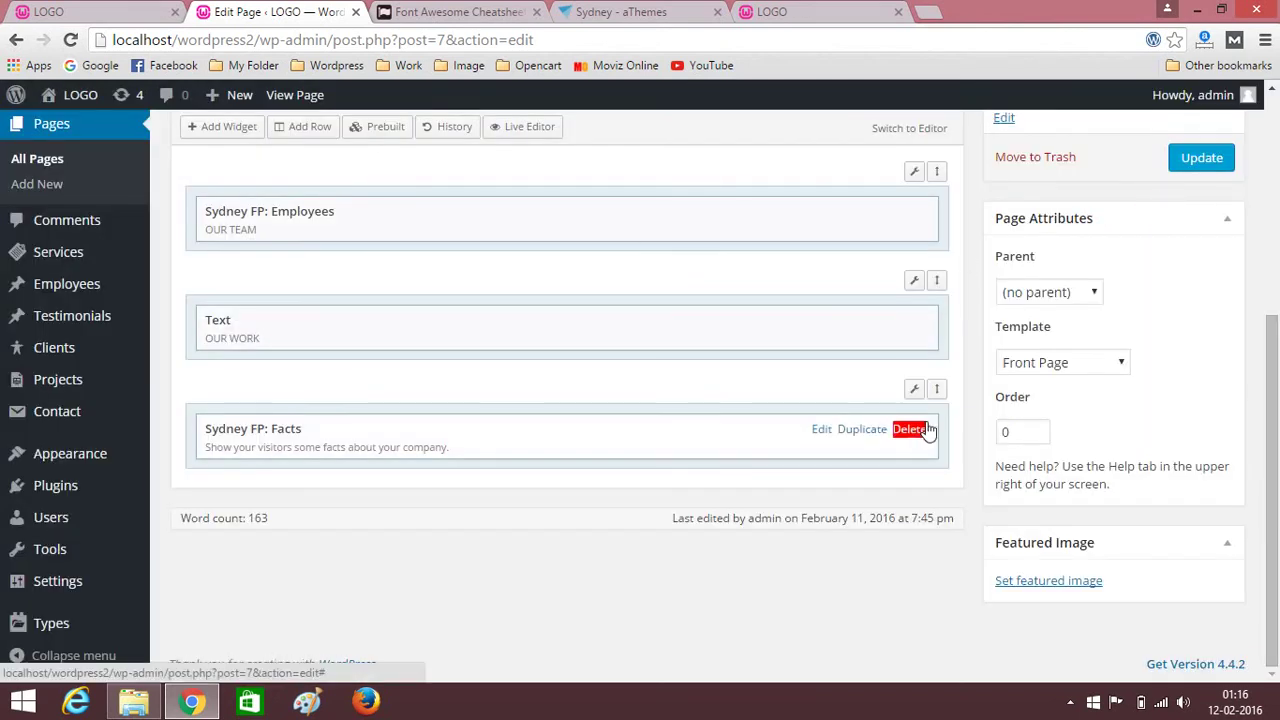
click(820, 430)
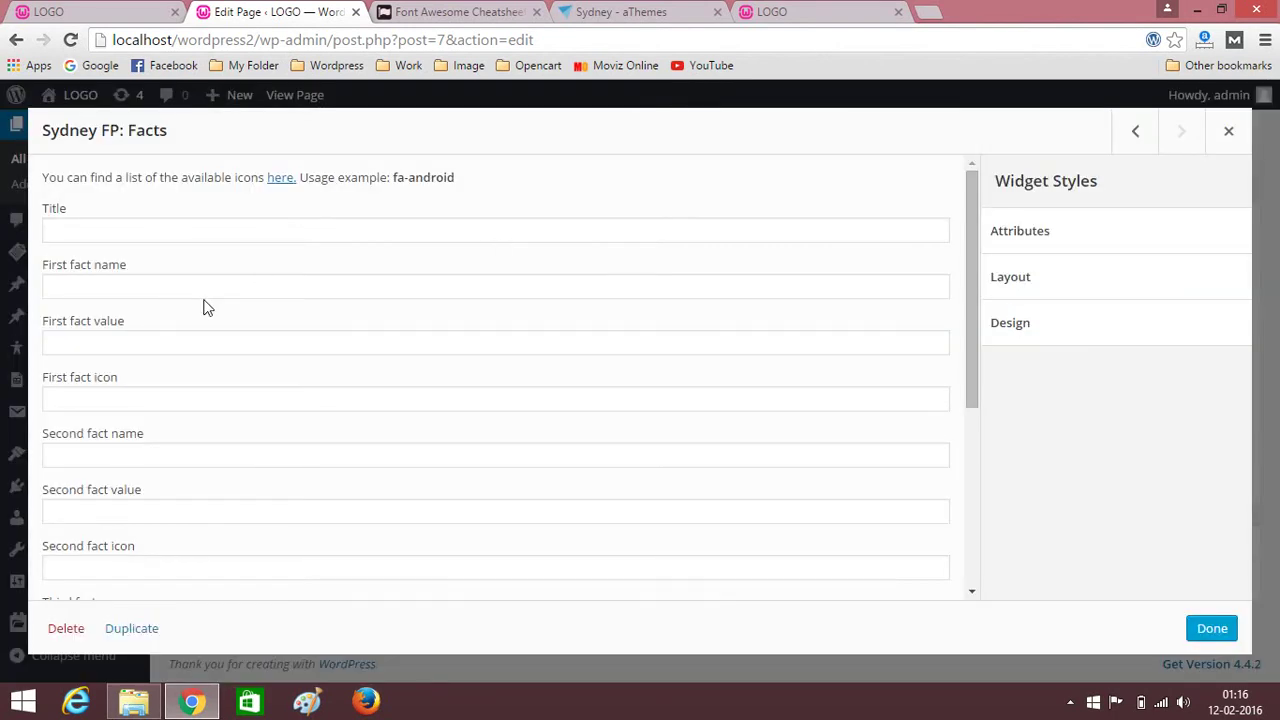
click(106, 290)
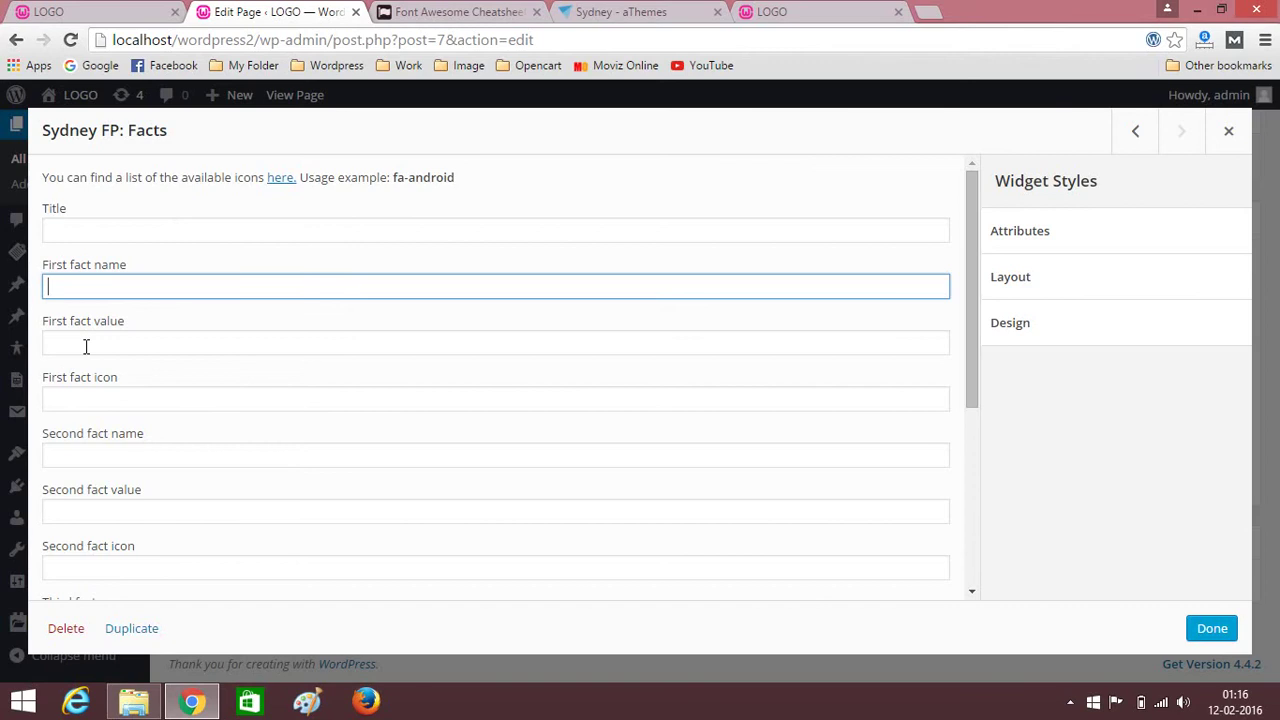
click(117, 10)
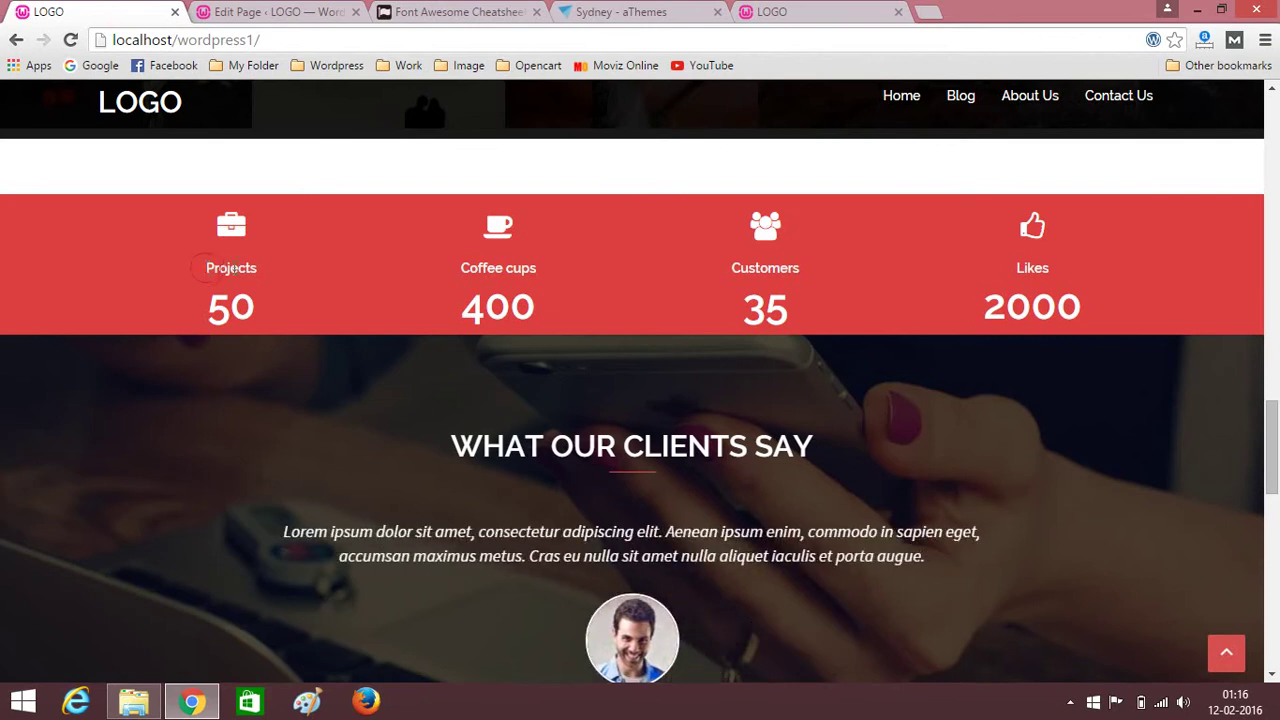
click(253, 8)
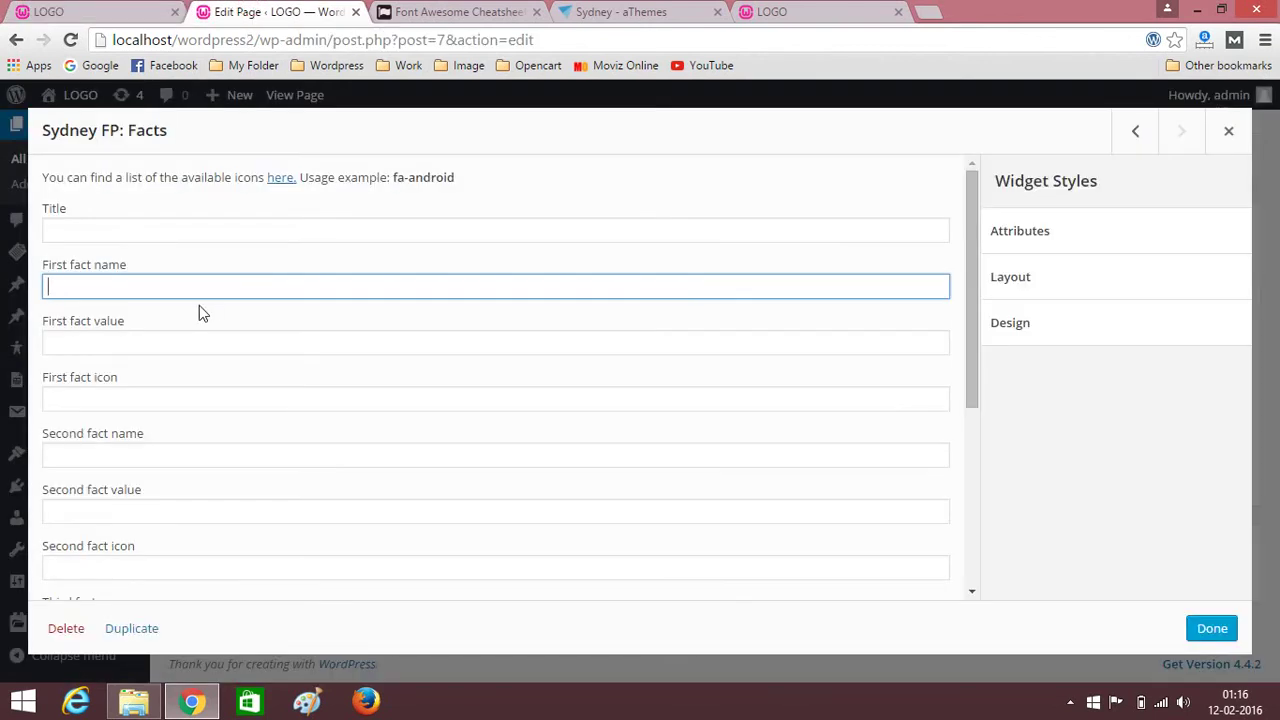
text(Projects)
click(110, 8)
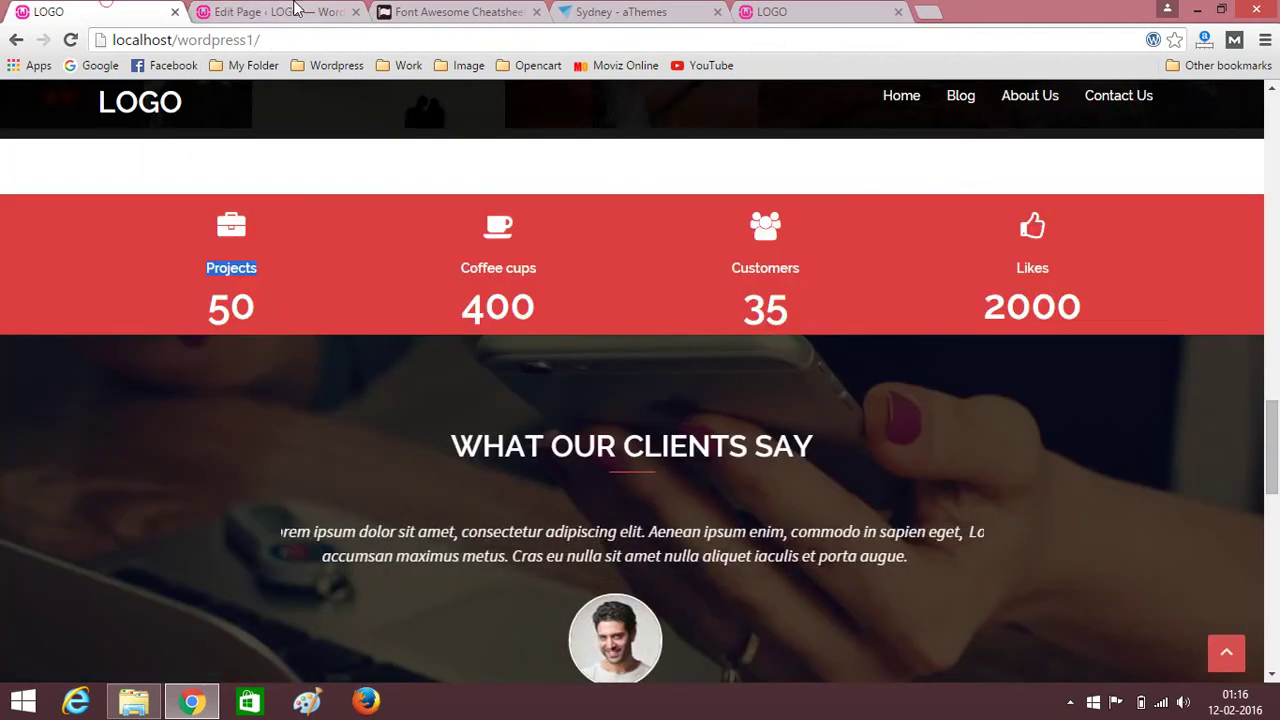
click(260, 11)
Enter 50 as the first fact's value.
click(142, 344)
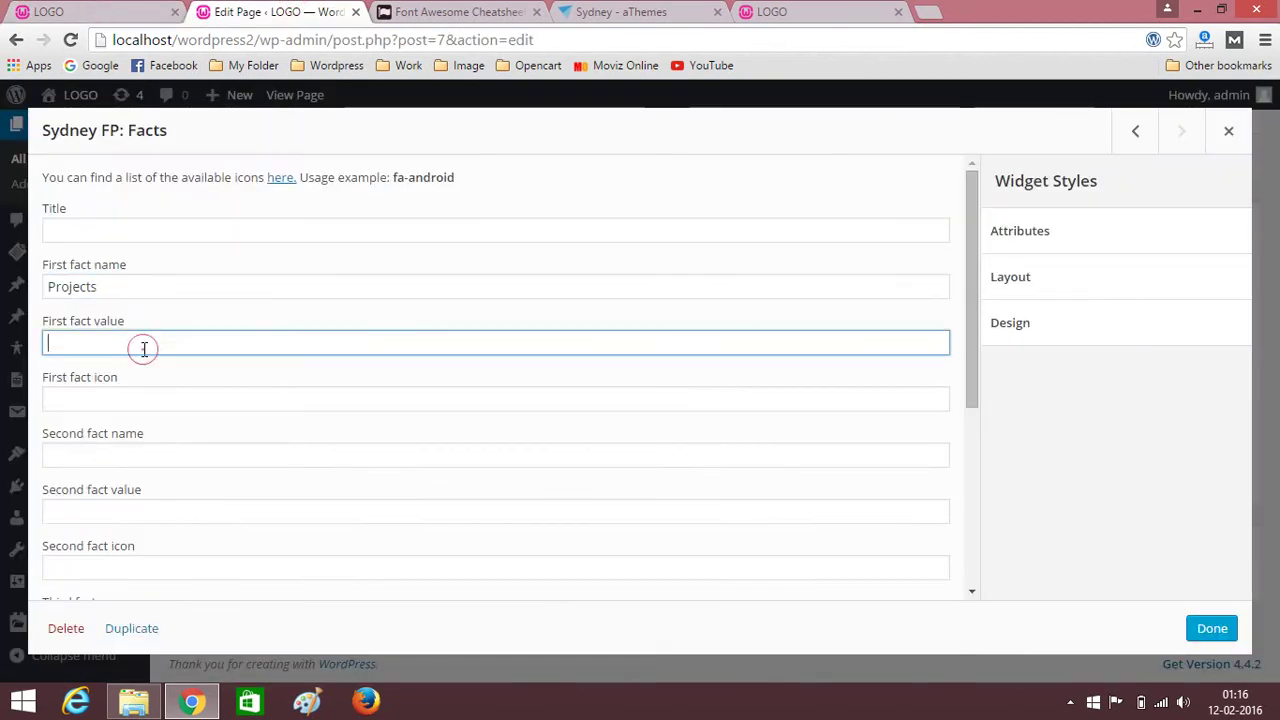
text(50)
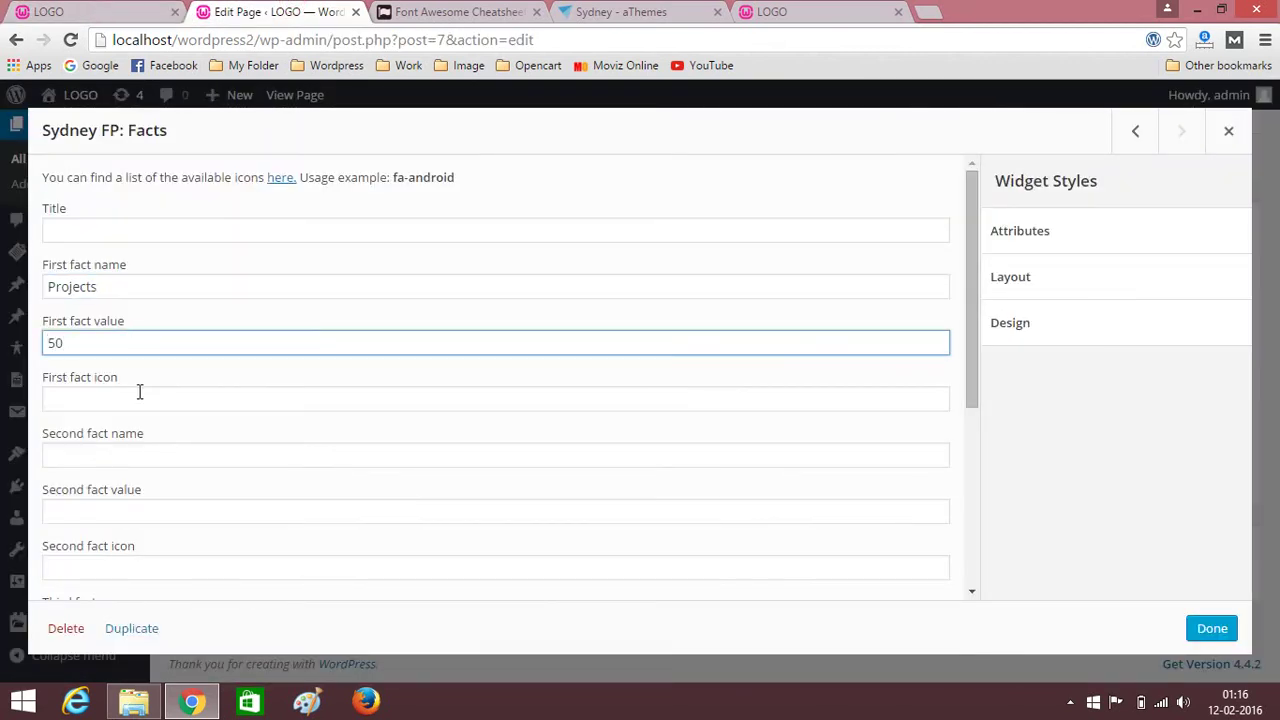
click(122, 400)
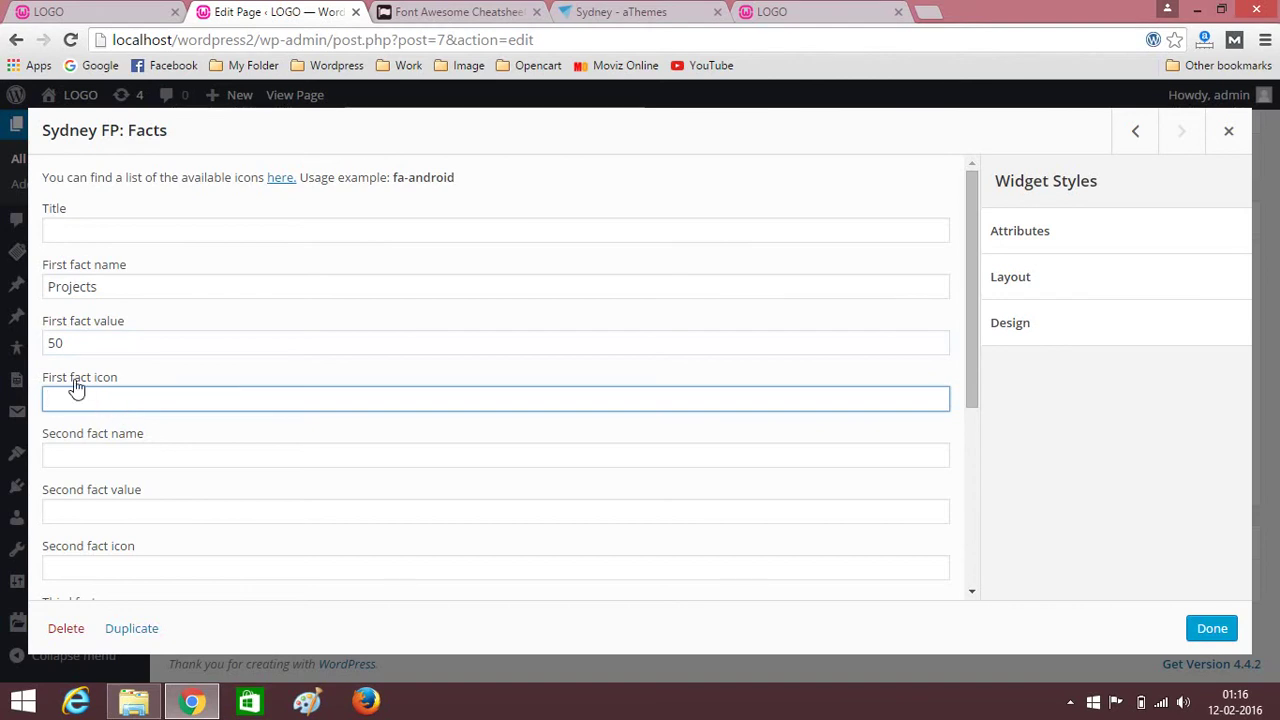
click(440, 11)
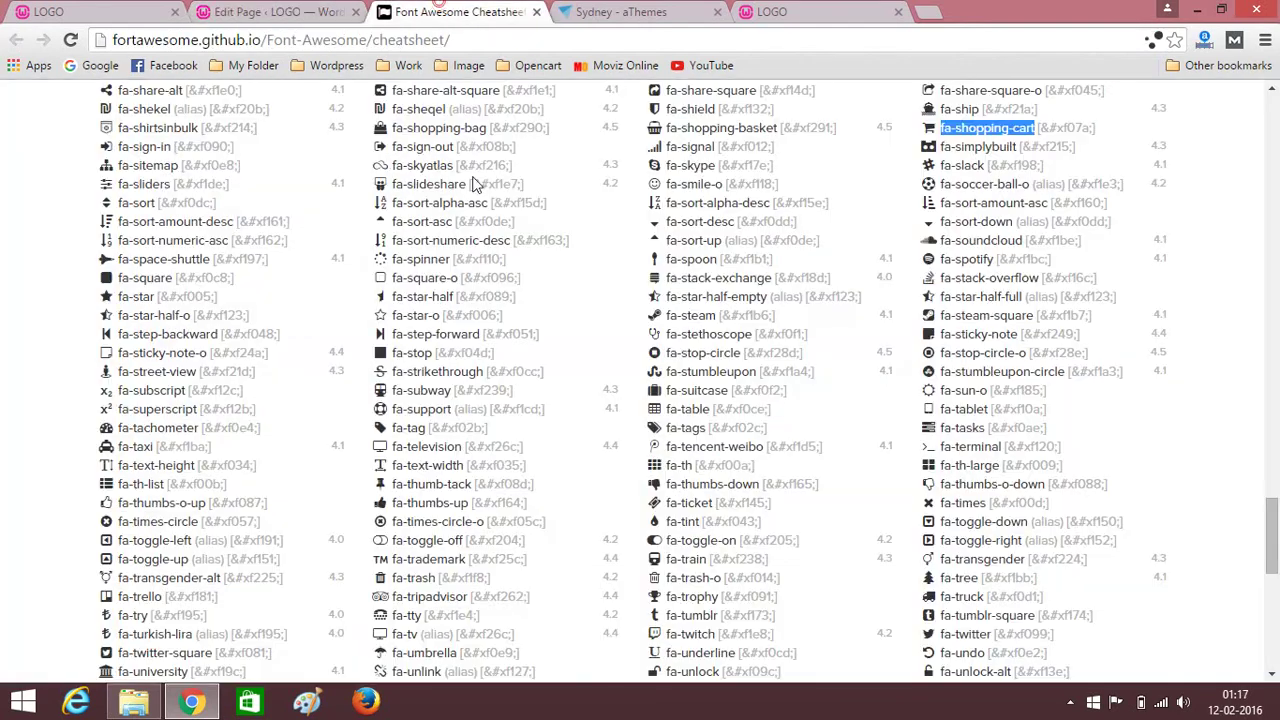
Find the fa-briefcase class in the Font Awesome cheatsheet and select its name.
scroll(213, 388, up, 20)
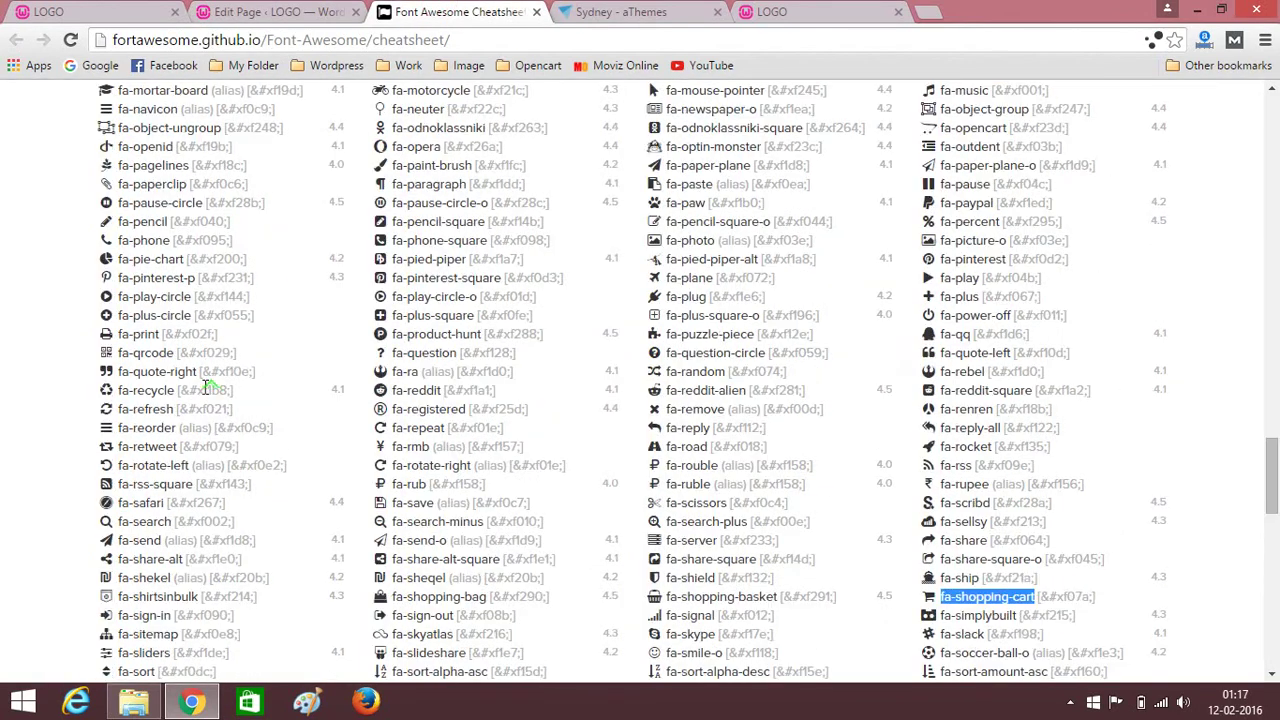
scroll(205, 388, up, 5)
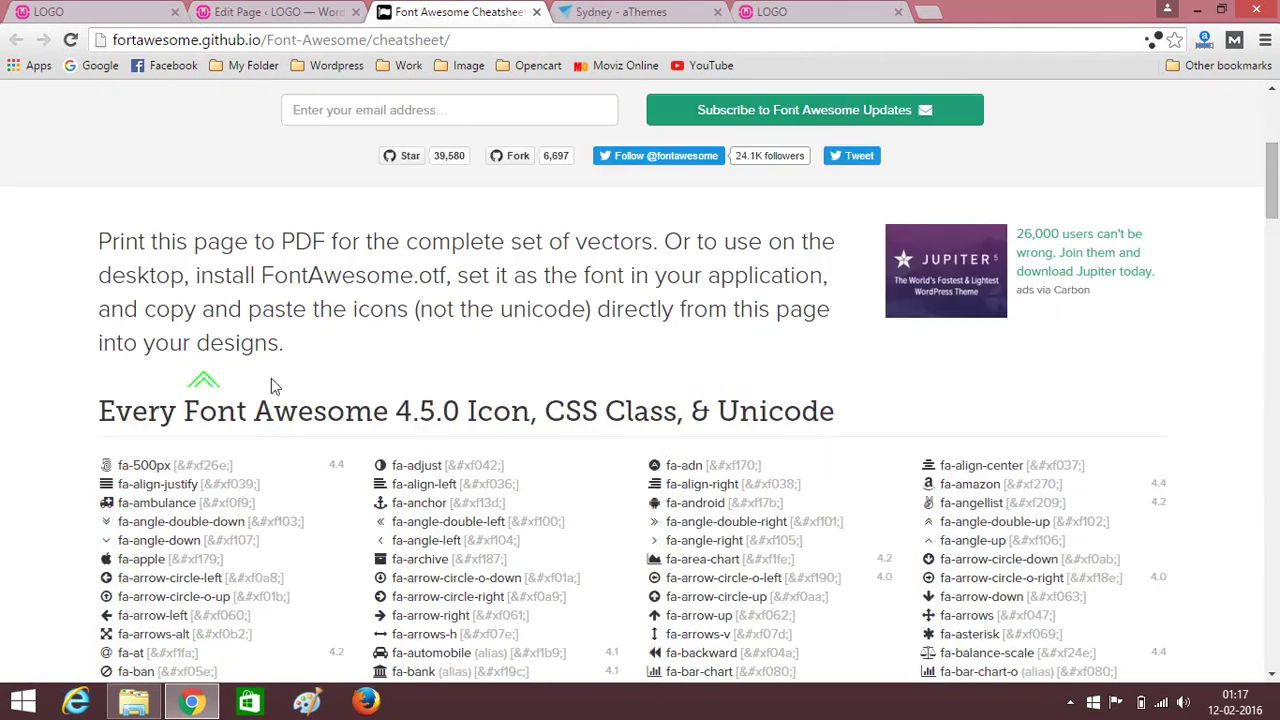
scroll(271, 386, down, 10)
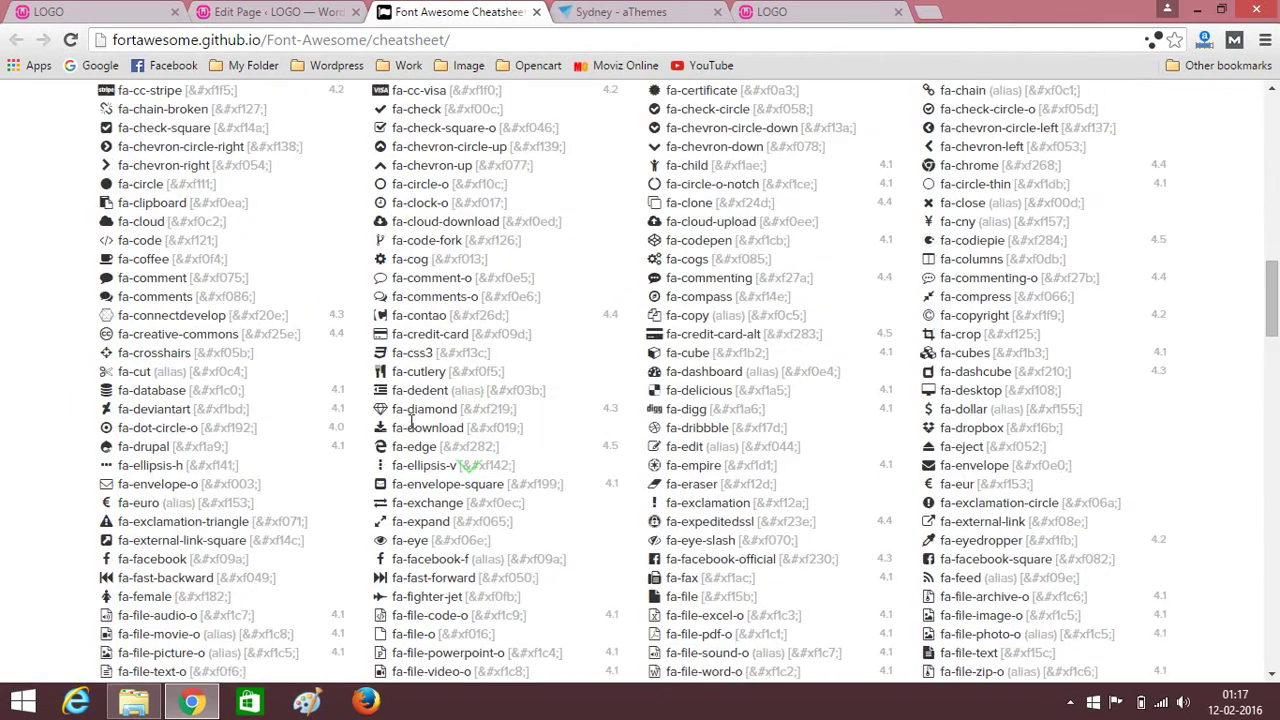
scroll(410, 420, down, 1)
scroll(399, 404, up, 1)
scroll(404, 228, up, 2)
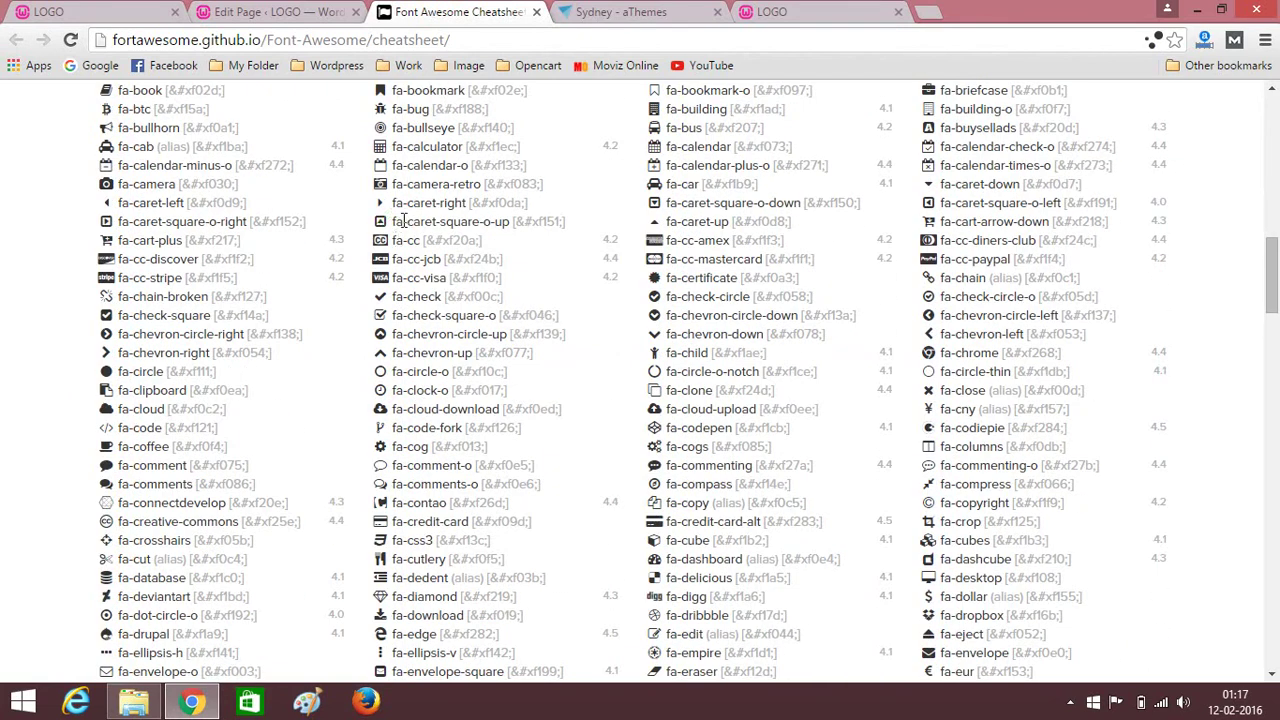
scroll(399, 241, up, 1)
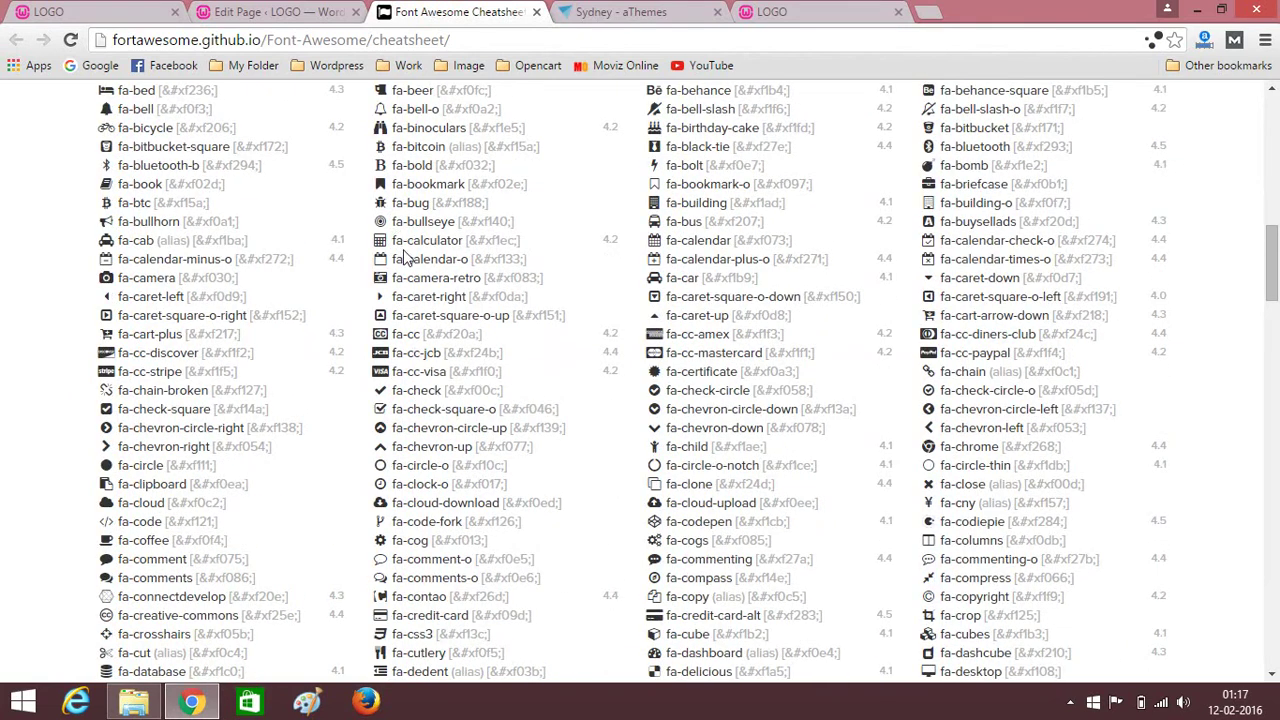
scroll(405, 258, up, 1)
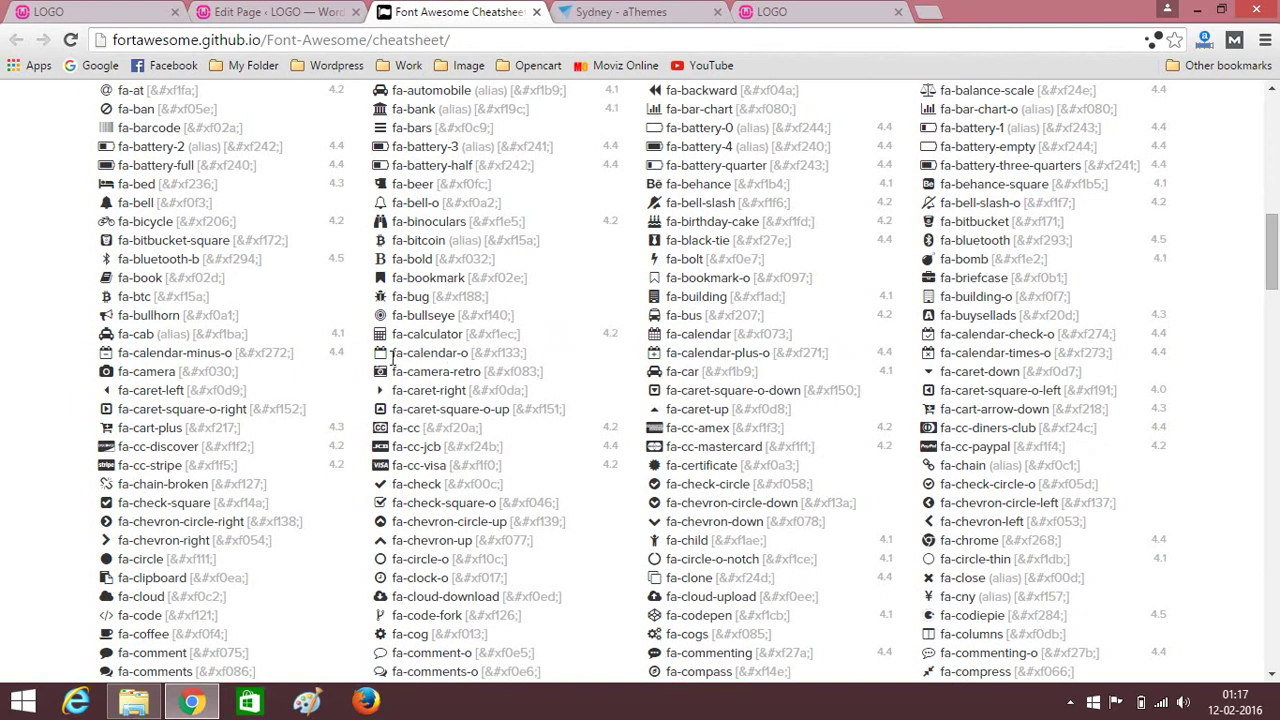
scroll(399, 359, up, 1)
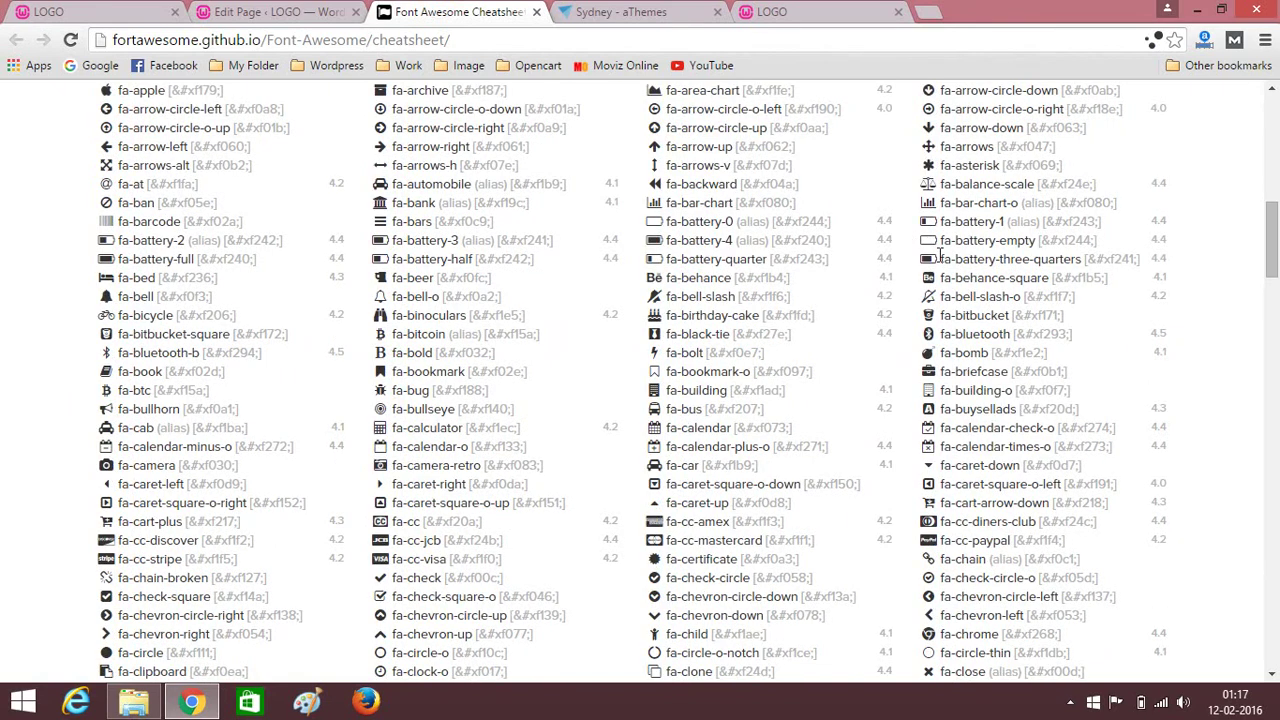
drag(942, 368, 1014, 376)
key(ctrl+c)
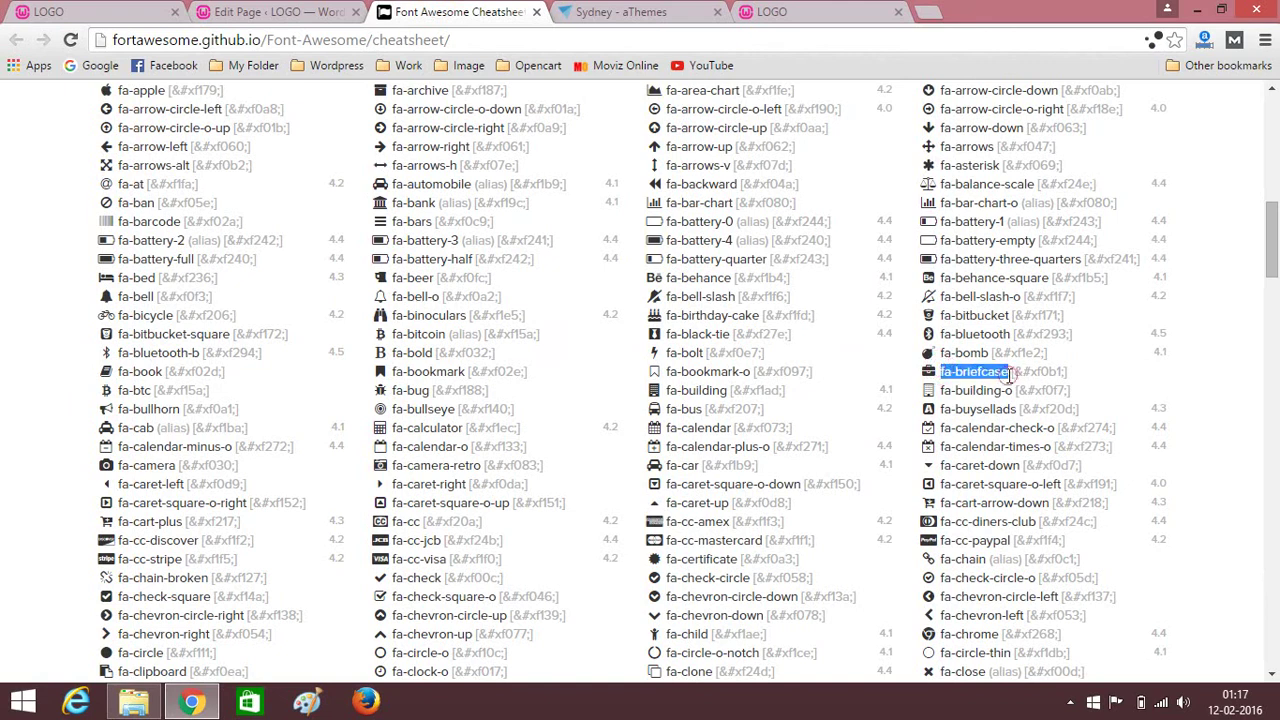
click(248, 9)
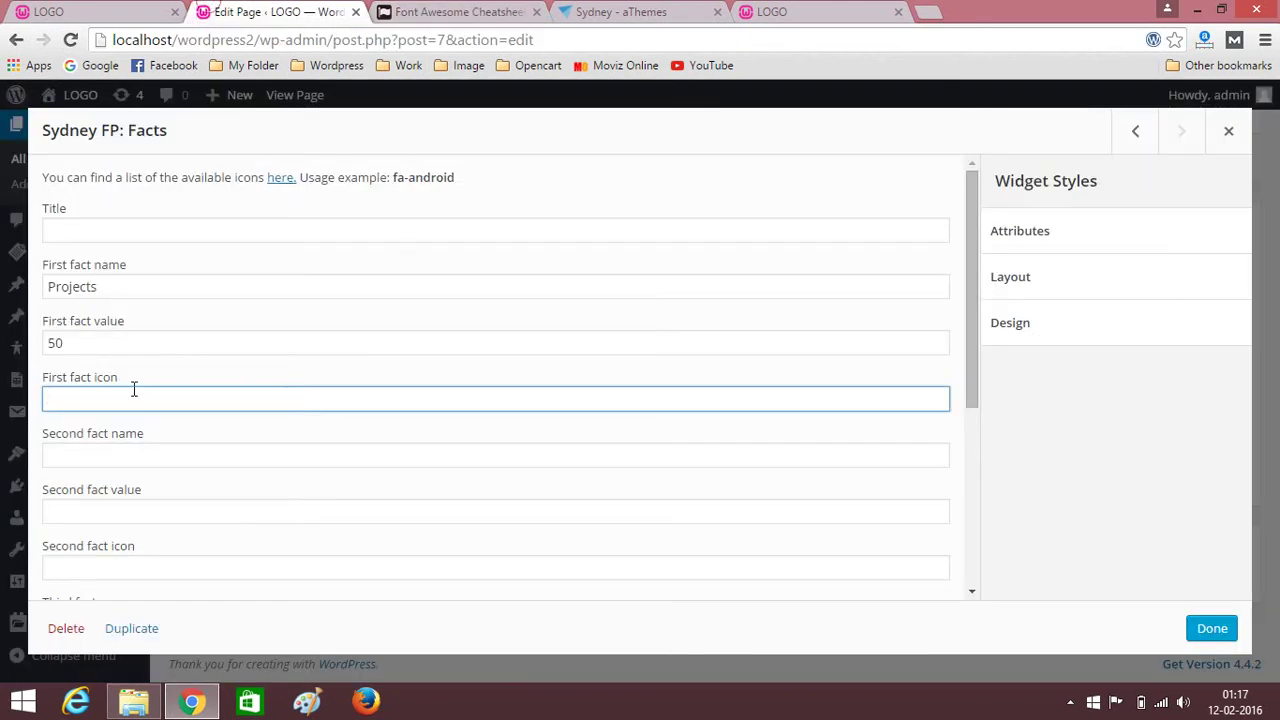
Set the first fact icon to fa-briefcase and the second fact to Coffee cups, 400.
key(ctrl+v)
click(104, 10)
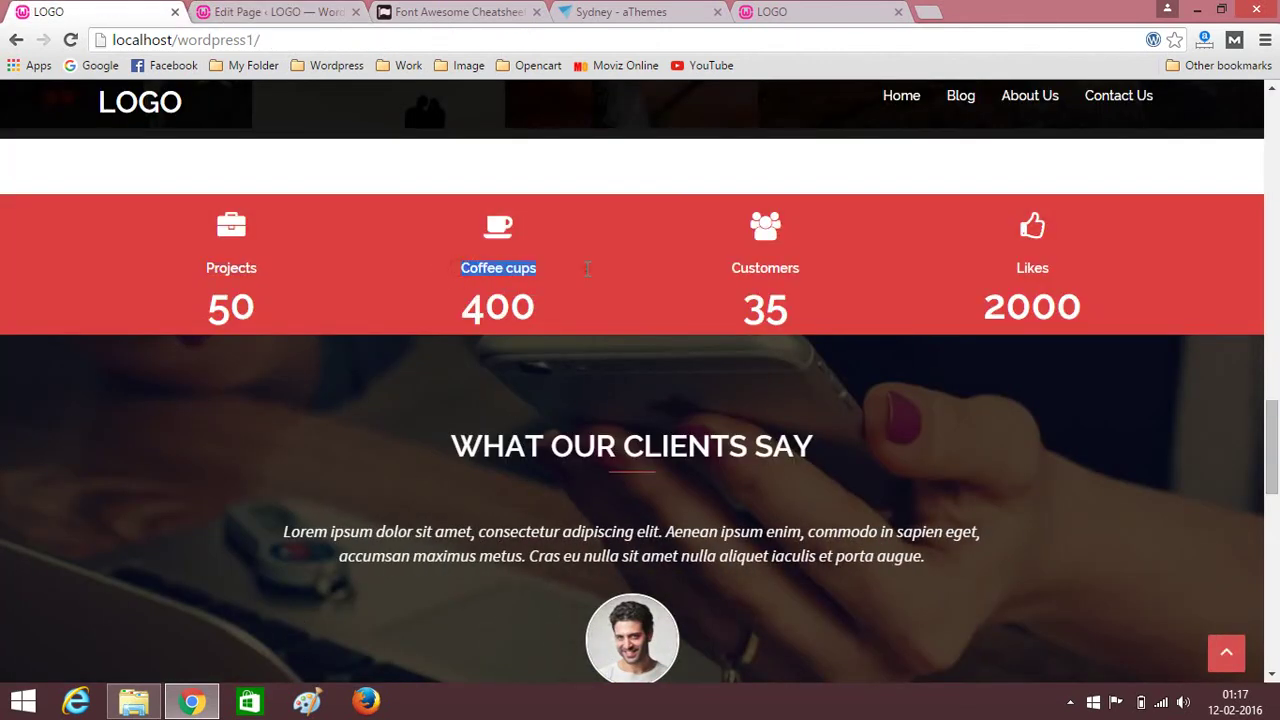
click(240, 12)
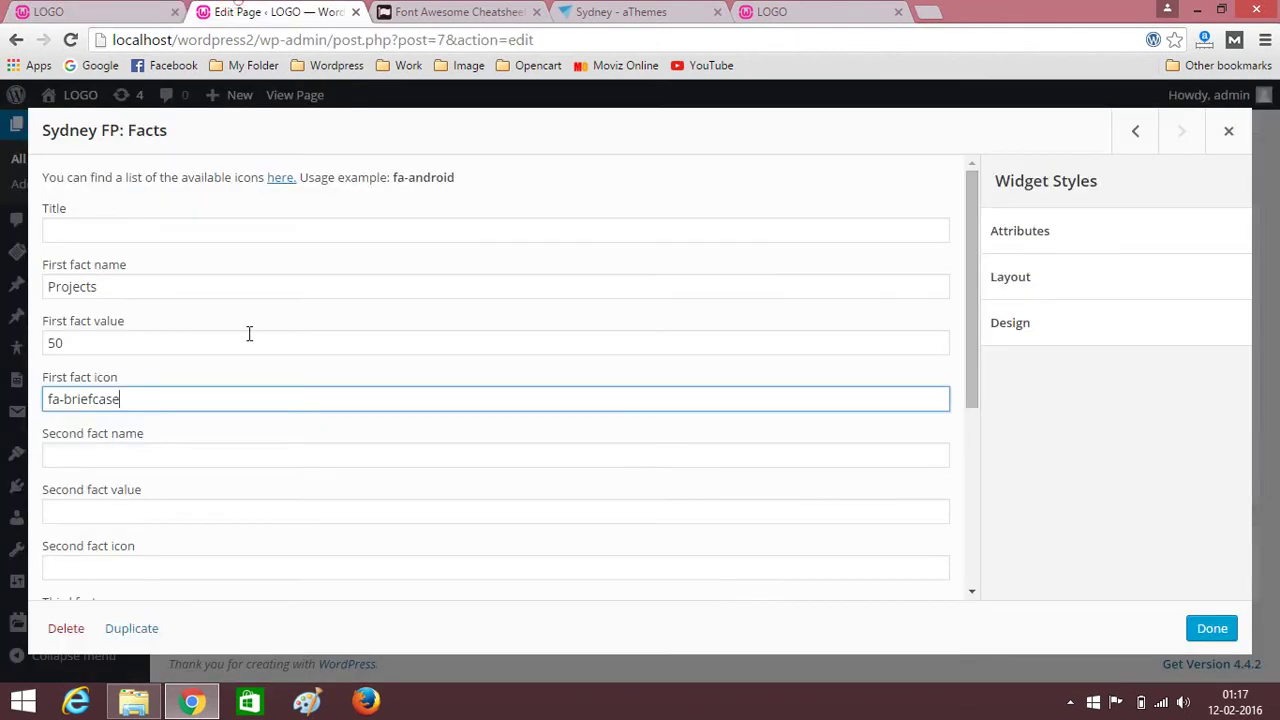
click(118, 460)
text(Coffee cups)
click(101, 508)
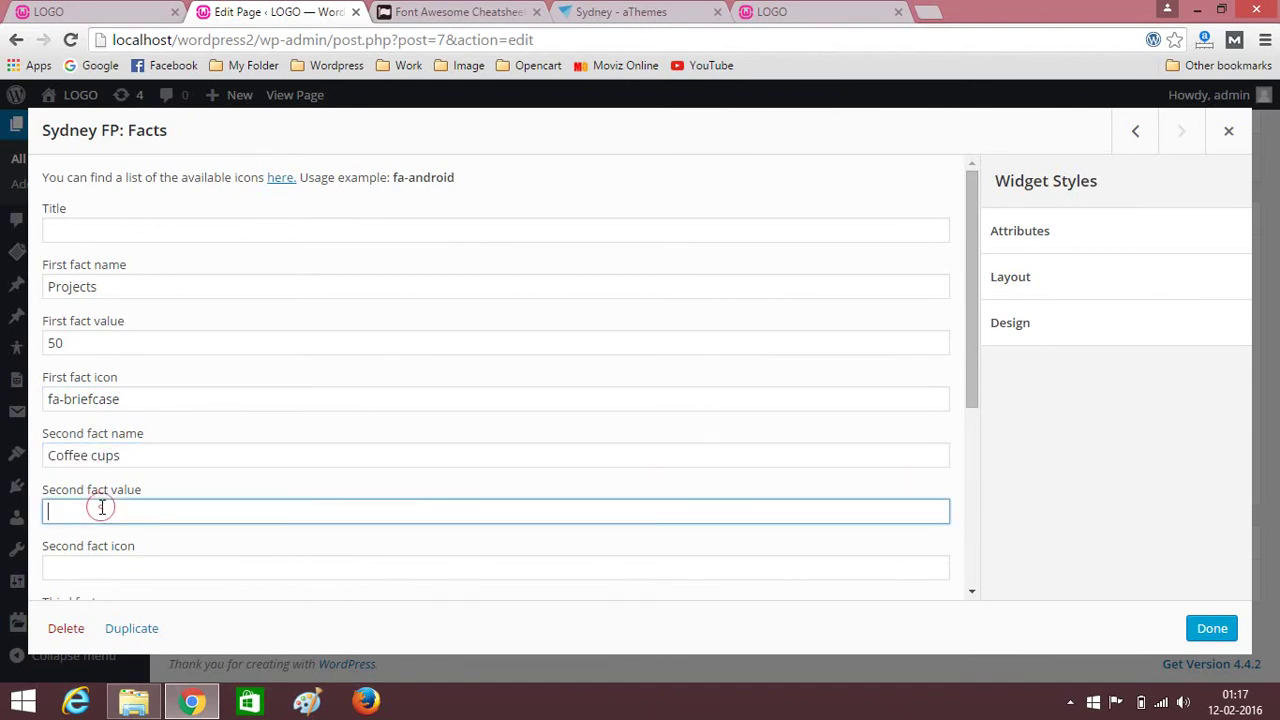
click(100, 11)
click(240, 12)
text(400)
scroll(205, 438, down, 1)
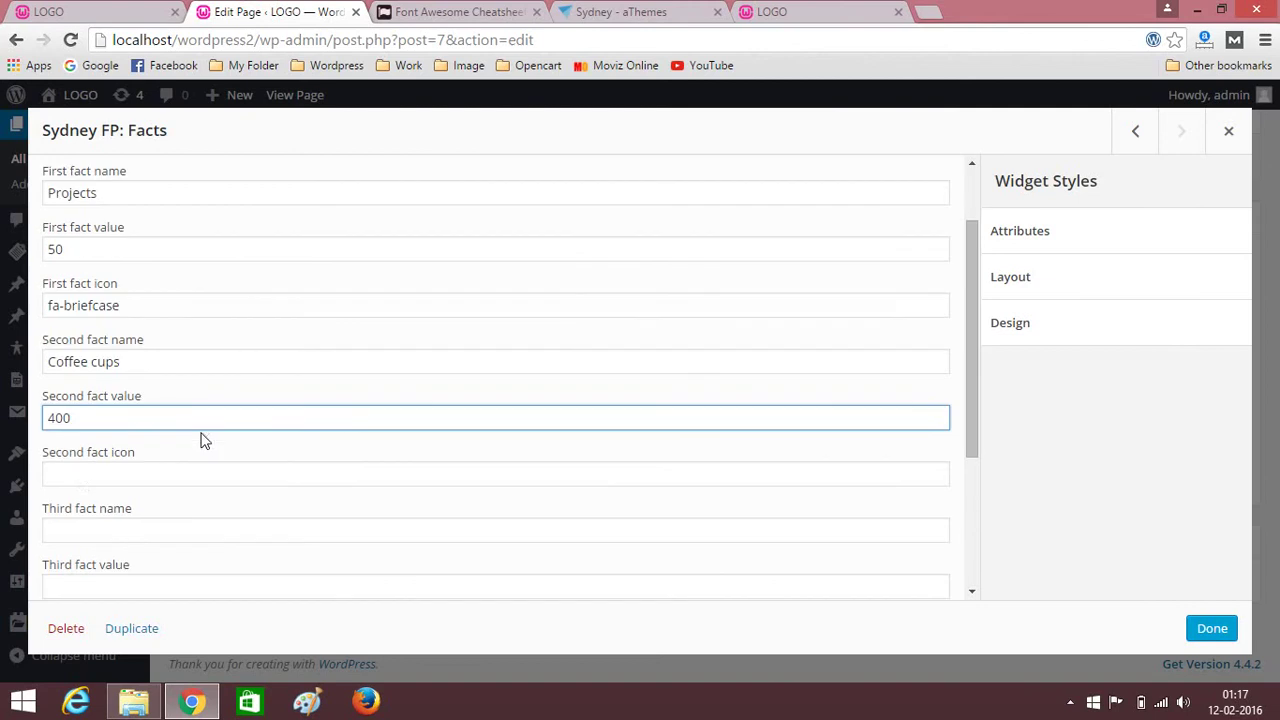
Copy fa-coffee from the Font Awesome cheatsheet into the second fact icon.
click(90, 483)
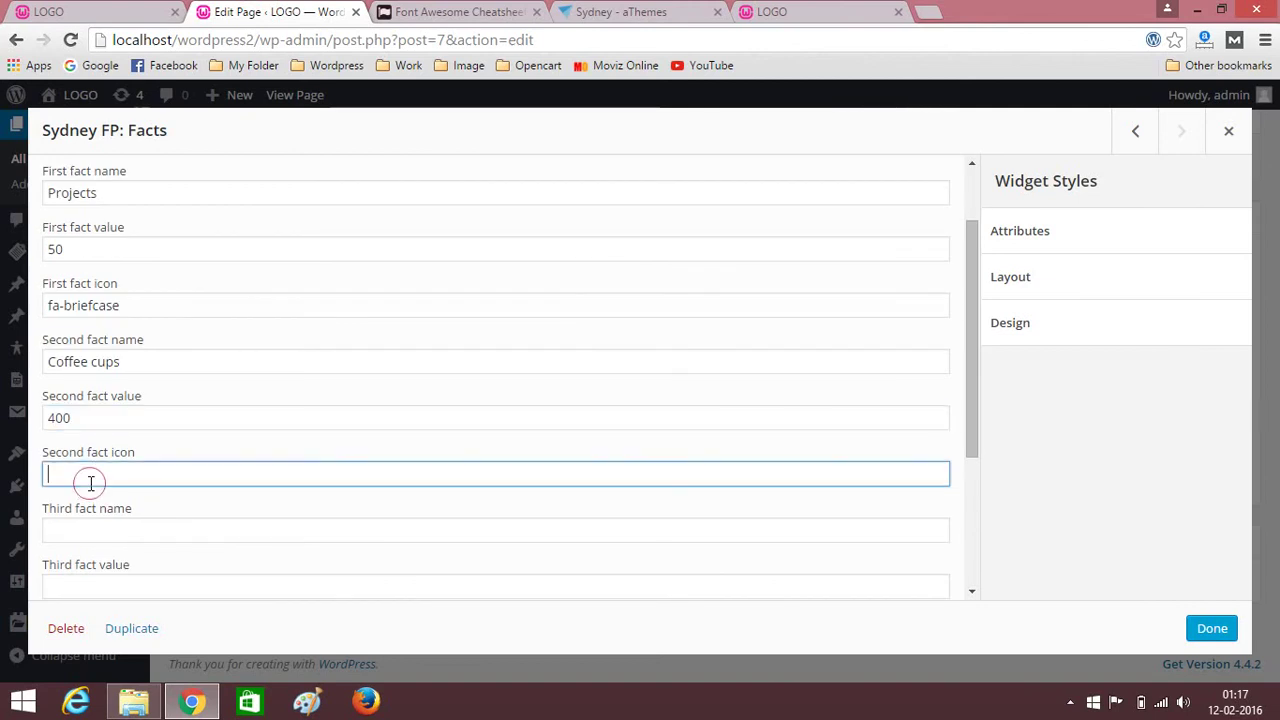
click(458, 12)
scroll(570, 272, down, 10)
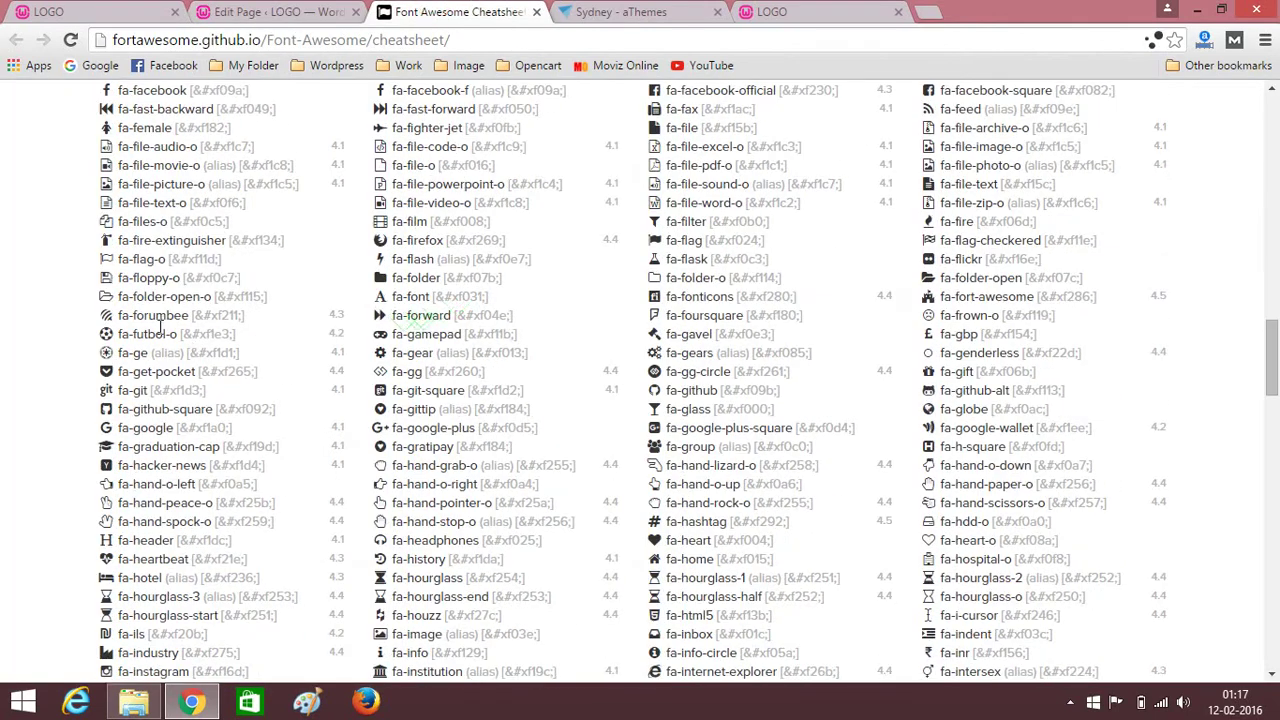
scroll(155, 330, up, 4)
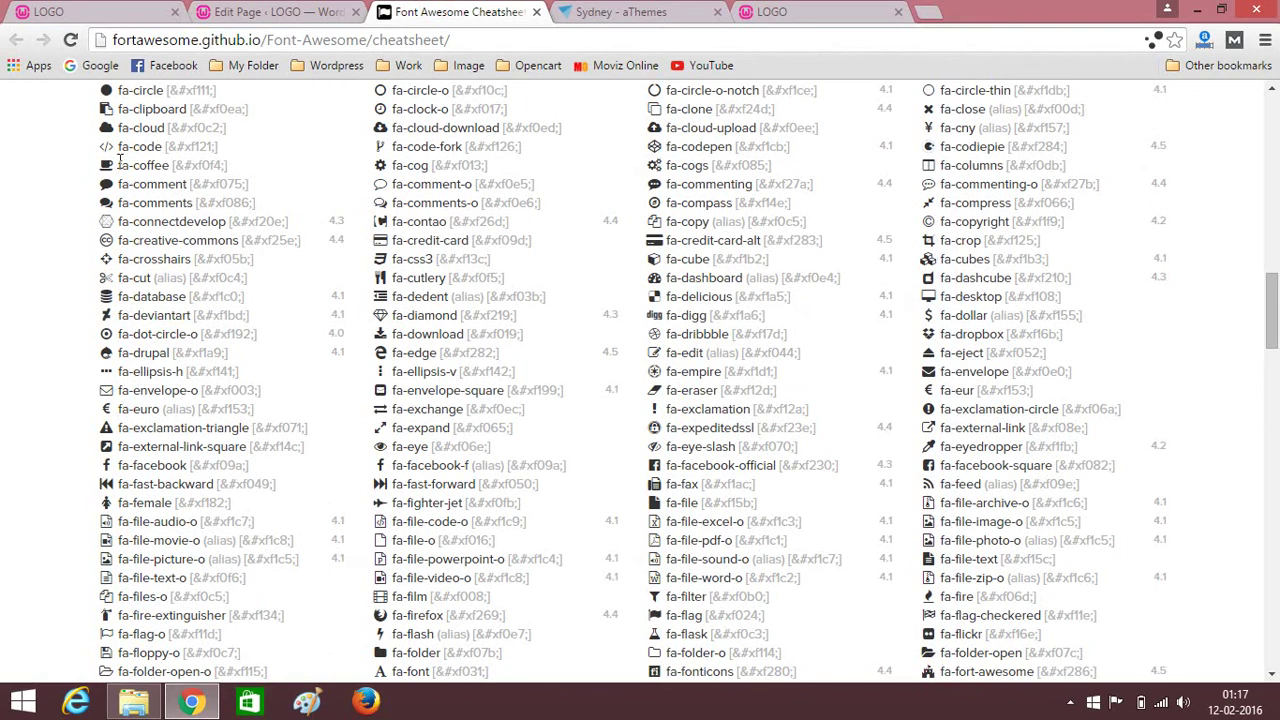
drag(118, 163, 171, 163)
key(ctrl+c)
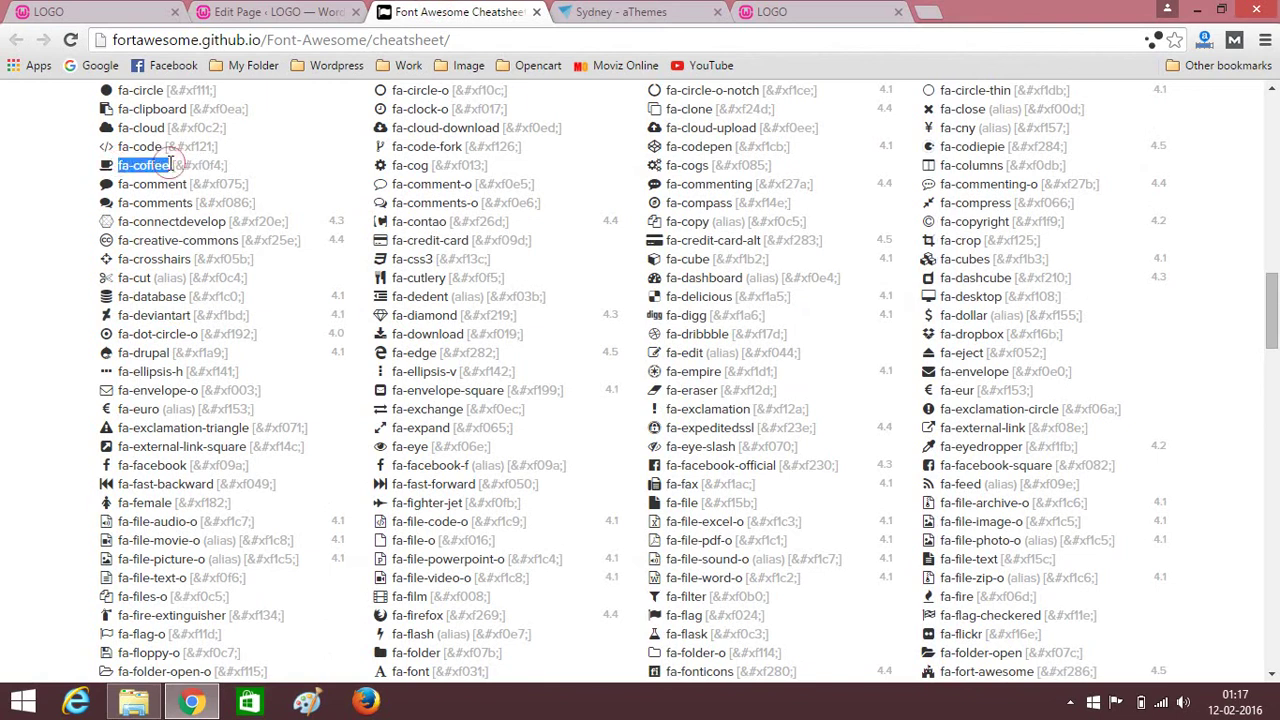
click(270, 12)
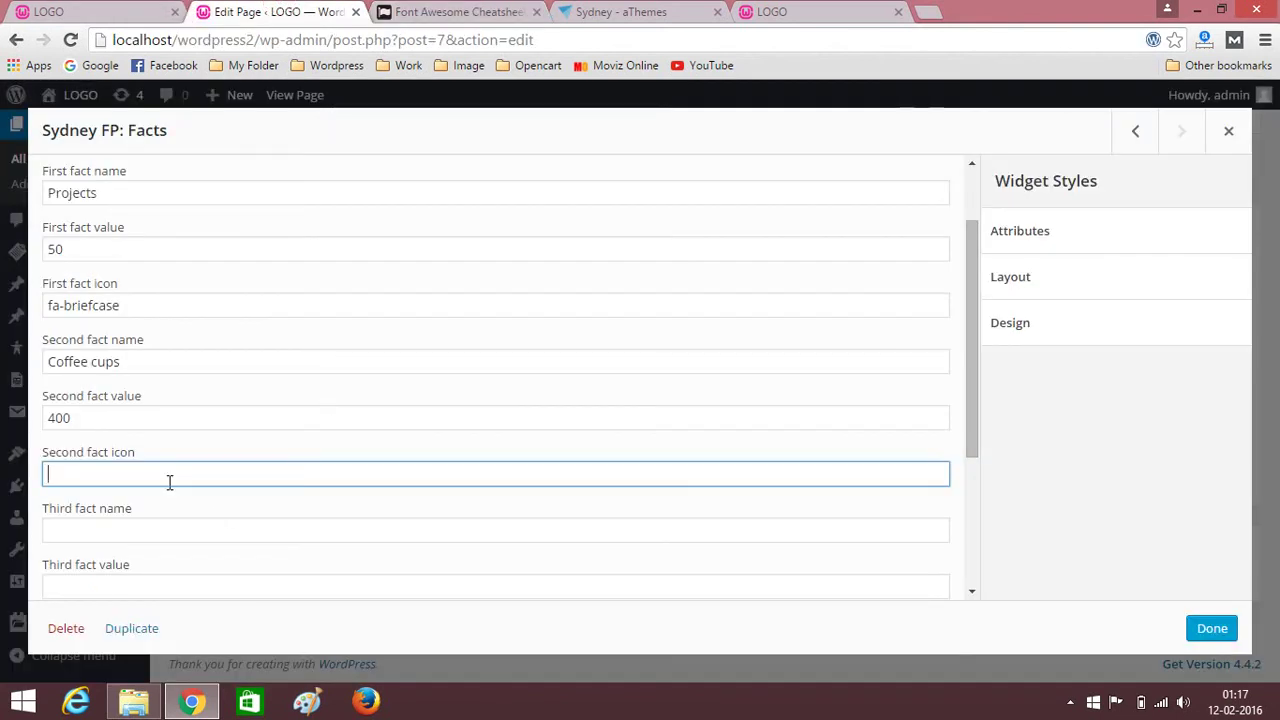
key(ctrl+v)
scroll(169, 483, down, 2)
Enter the third fact as Customers with value 50.
click(81, 342)
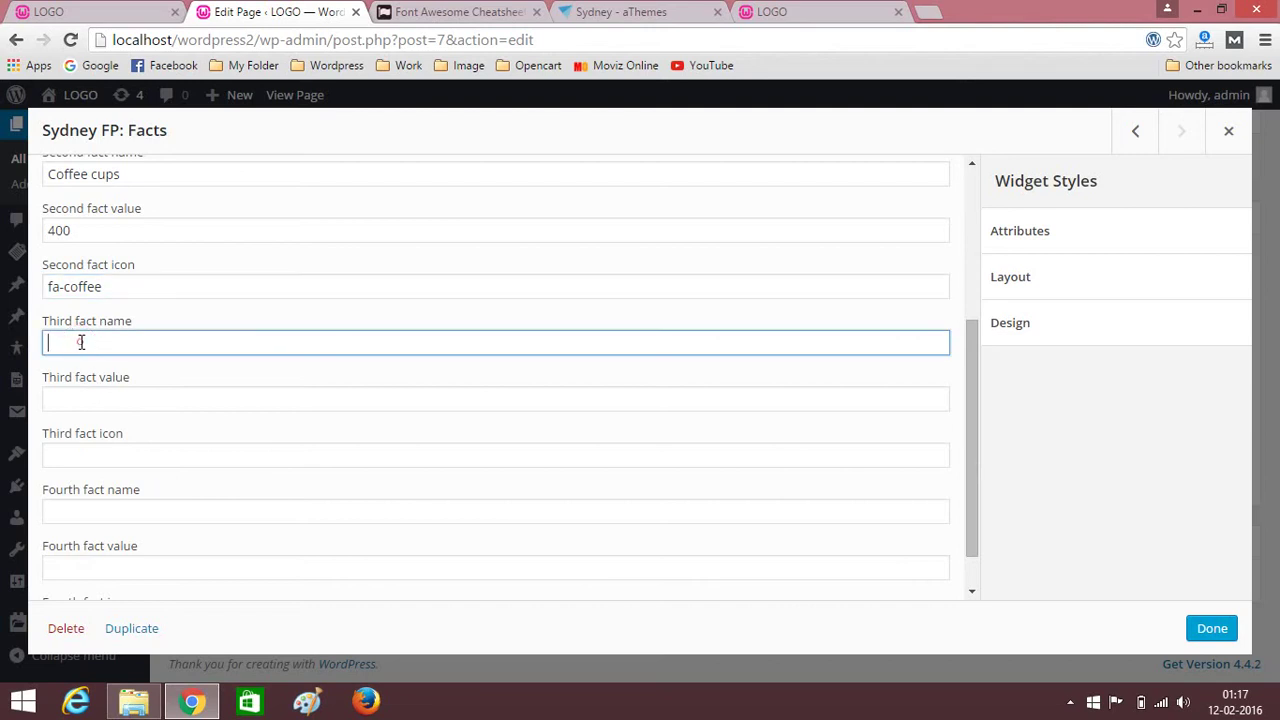
key(ctrl+shift+Tab)
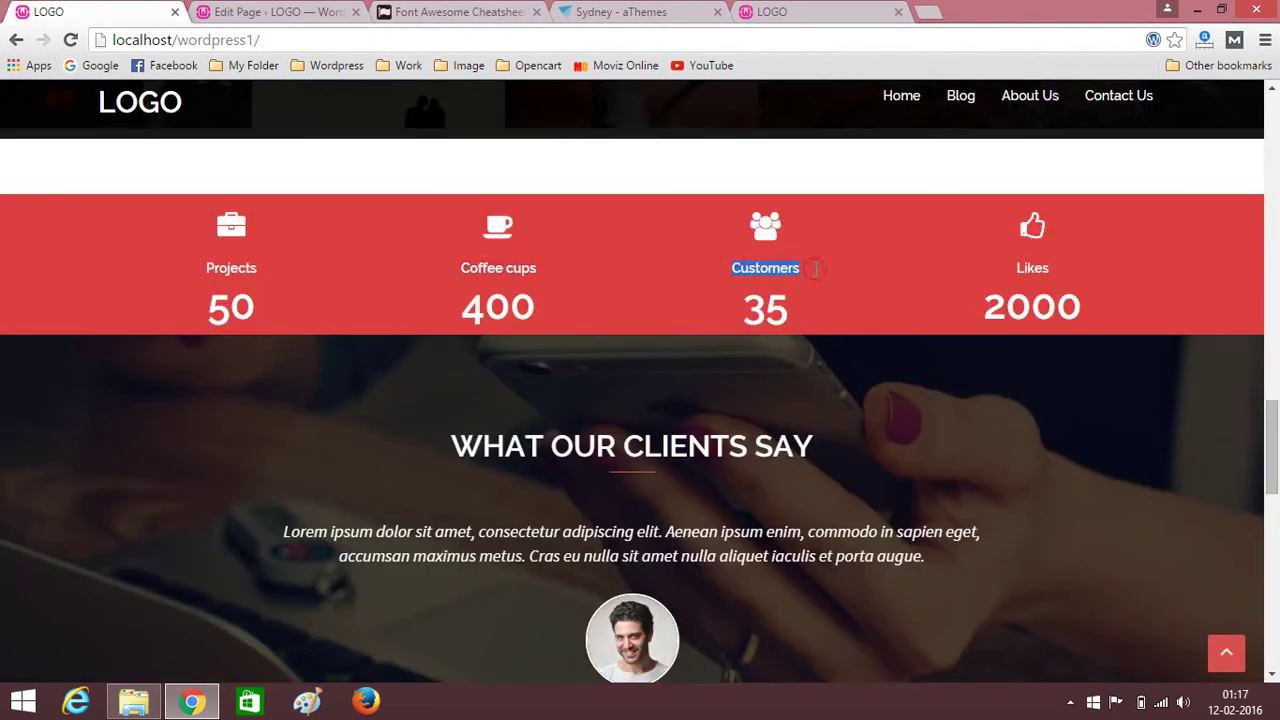
click(255, 12)
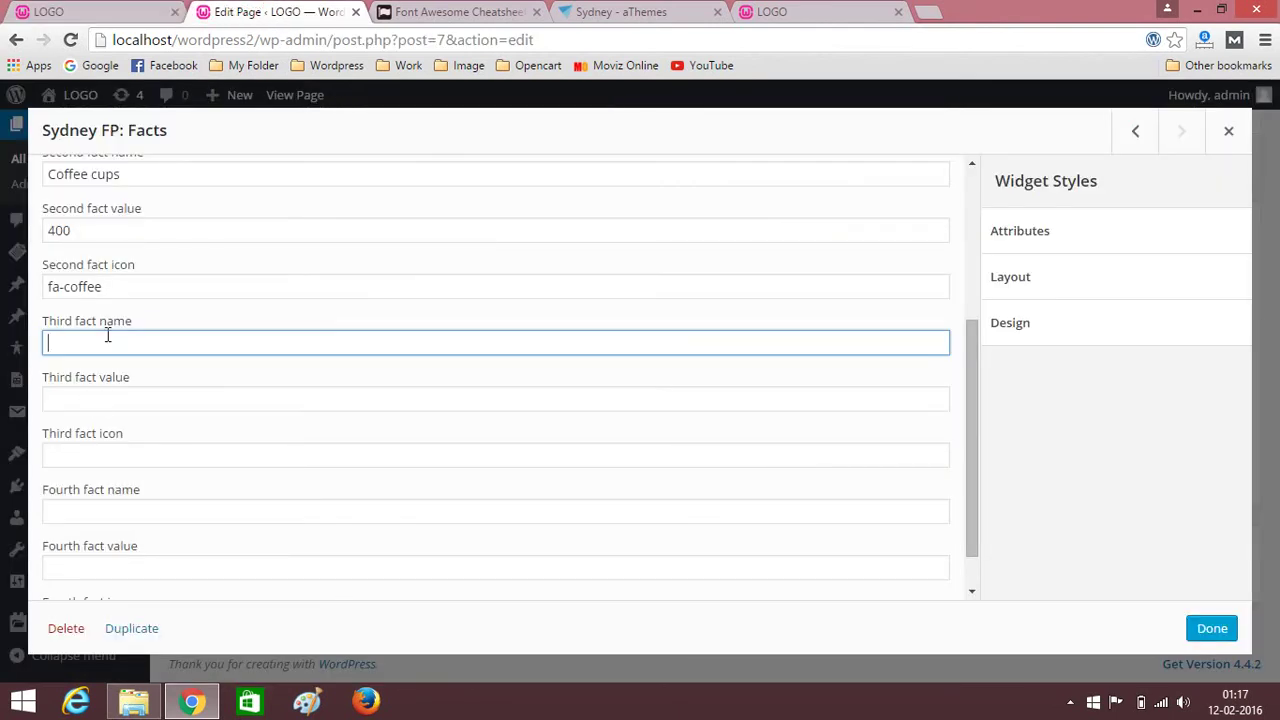
text(Customers)
click(83, 399)
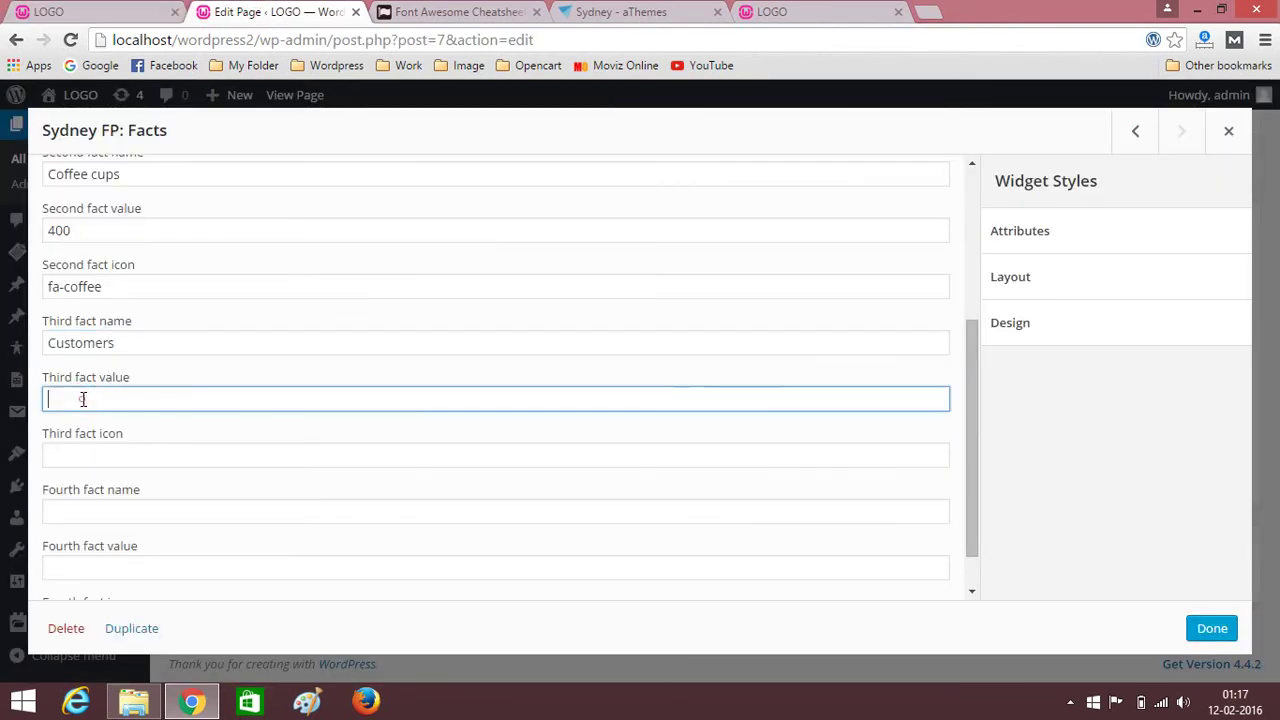
text(50)
scroll(135, 438, down, 1)
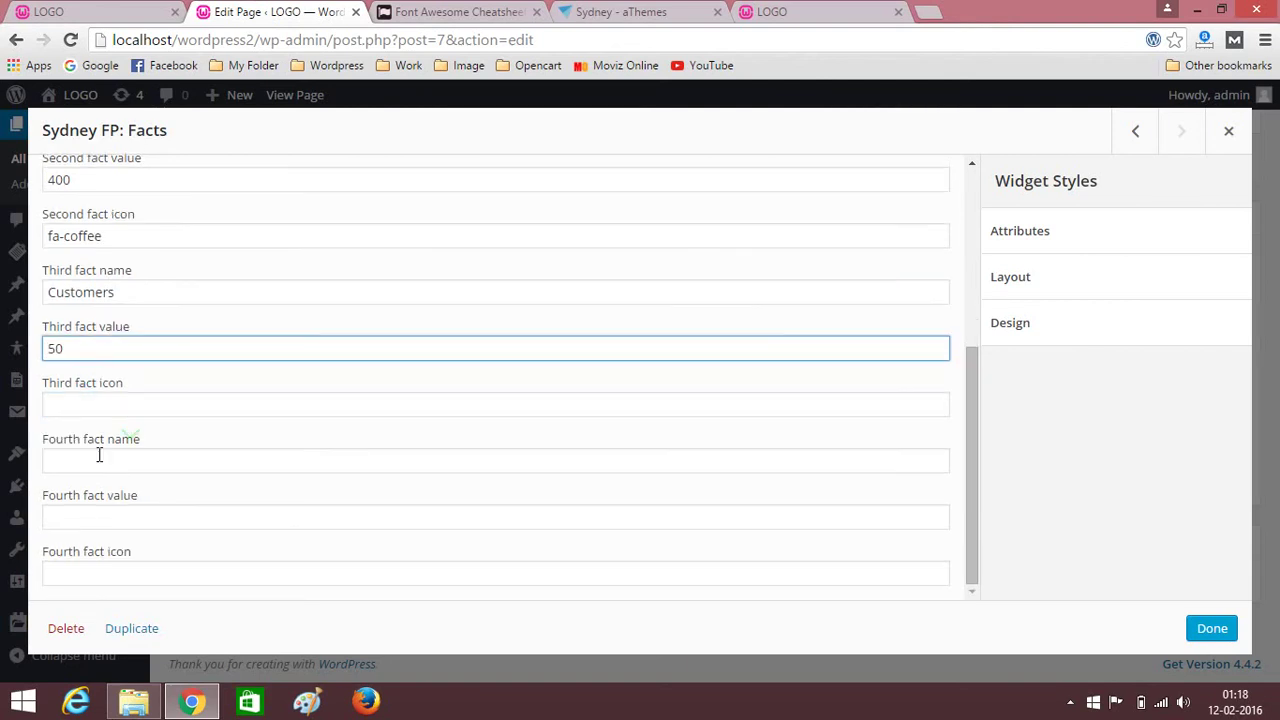
Copy fa-users from the Font Awesome cheatsheet into the third fact icon.
click(83, 397)
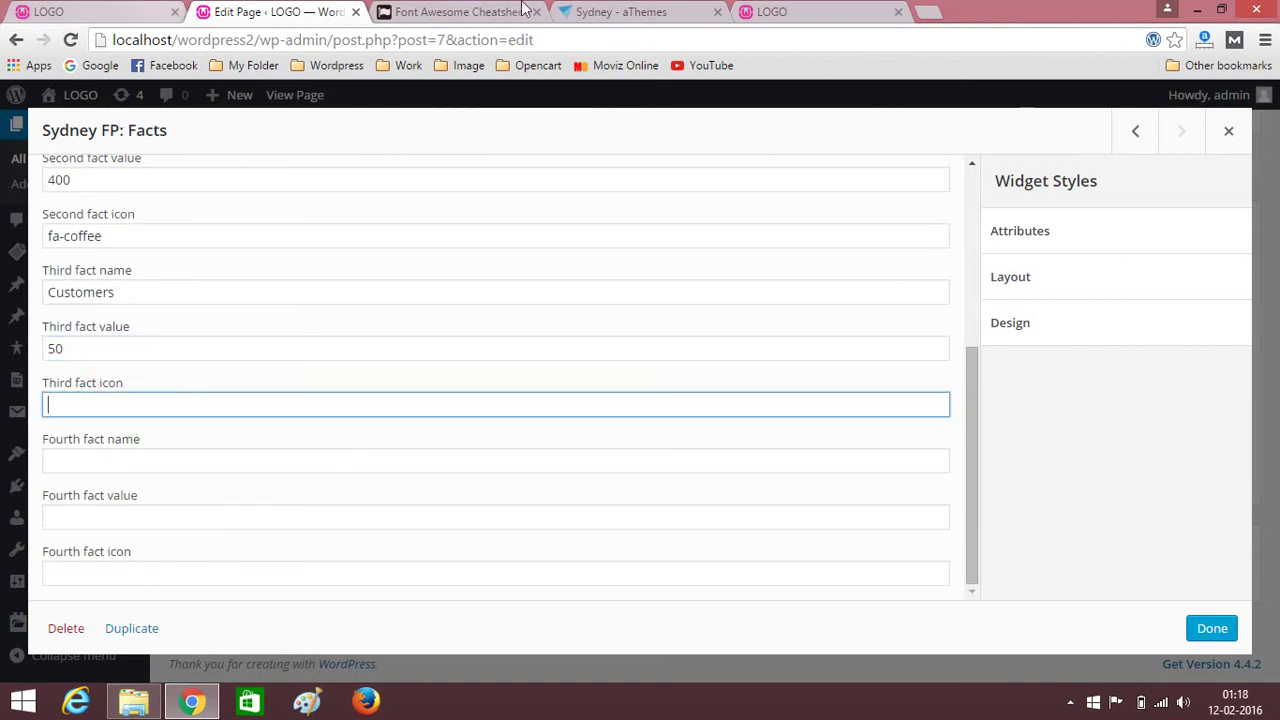
click(460, 11)
scroll(506, 438, down, 10)
scroll(506, 438, down, 10)
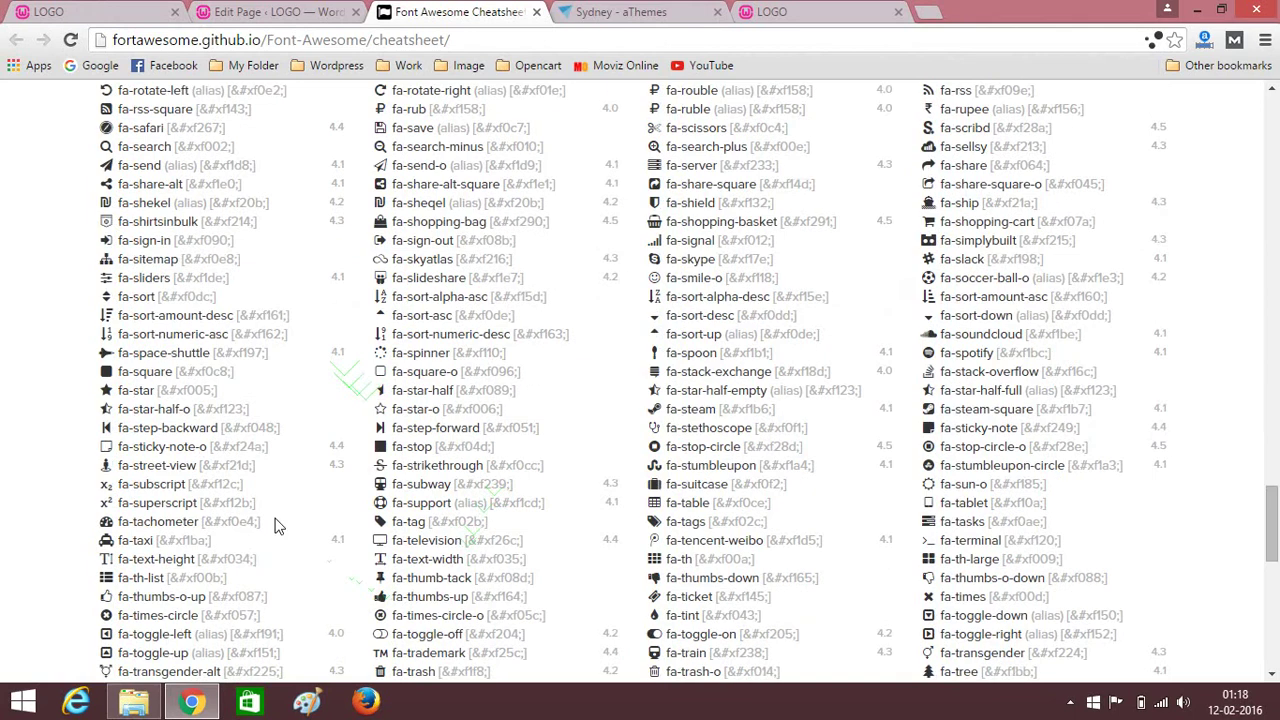
scroll(523, 543, down, 8)
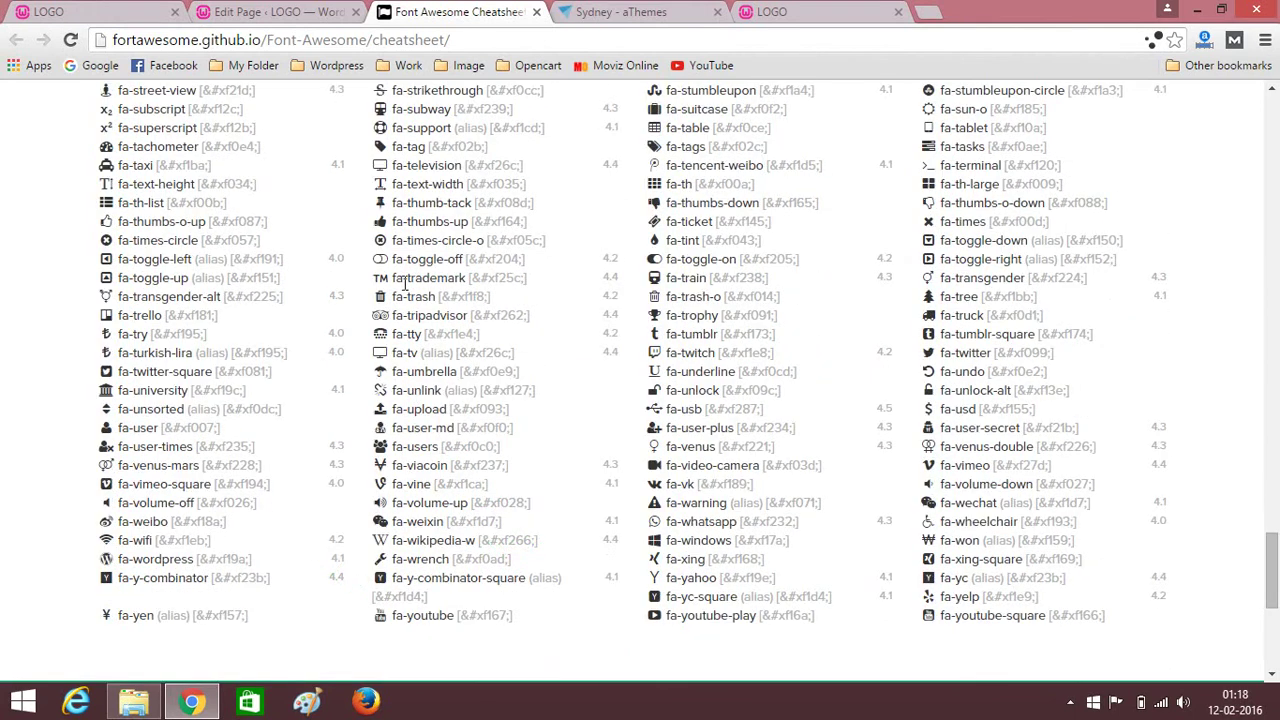
scroll(418, 216, up, 1)
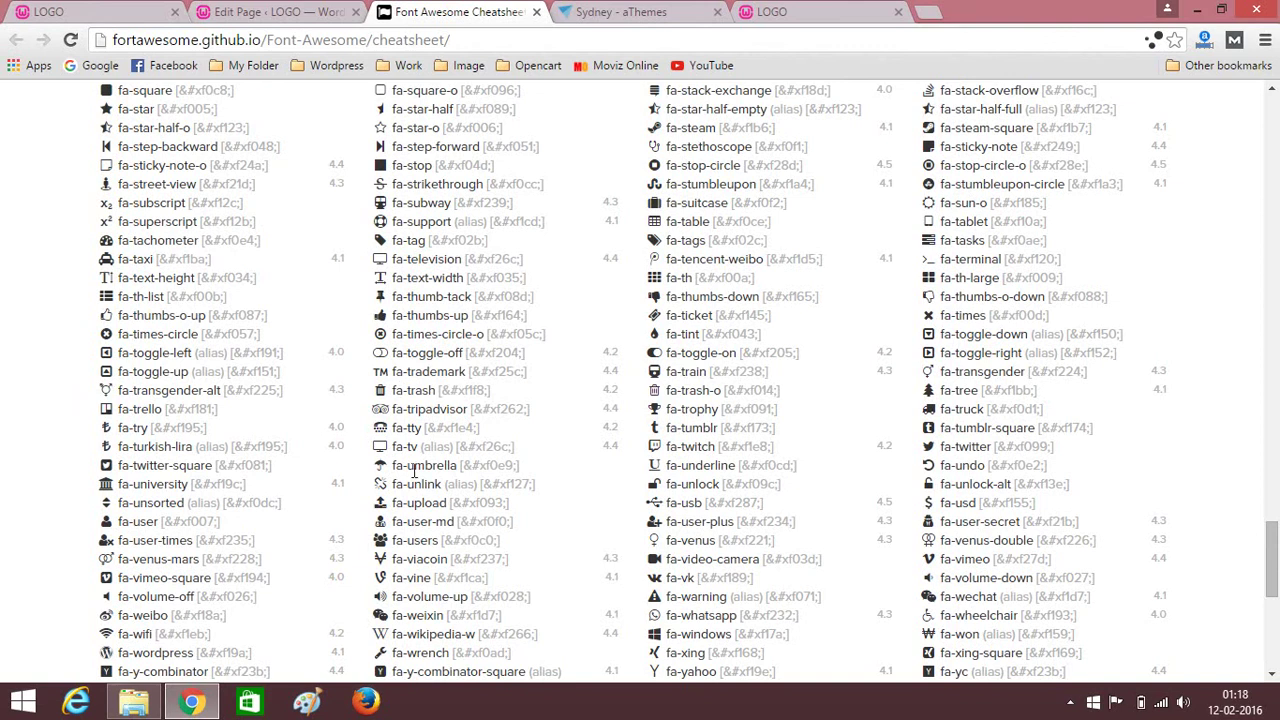
drag(393, 540, 439, 541)
key(ctrl+c)
click(292, 11)
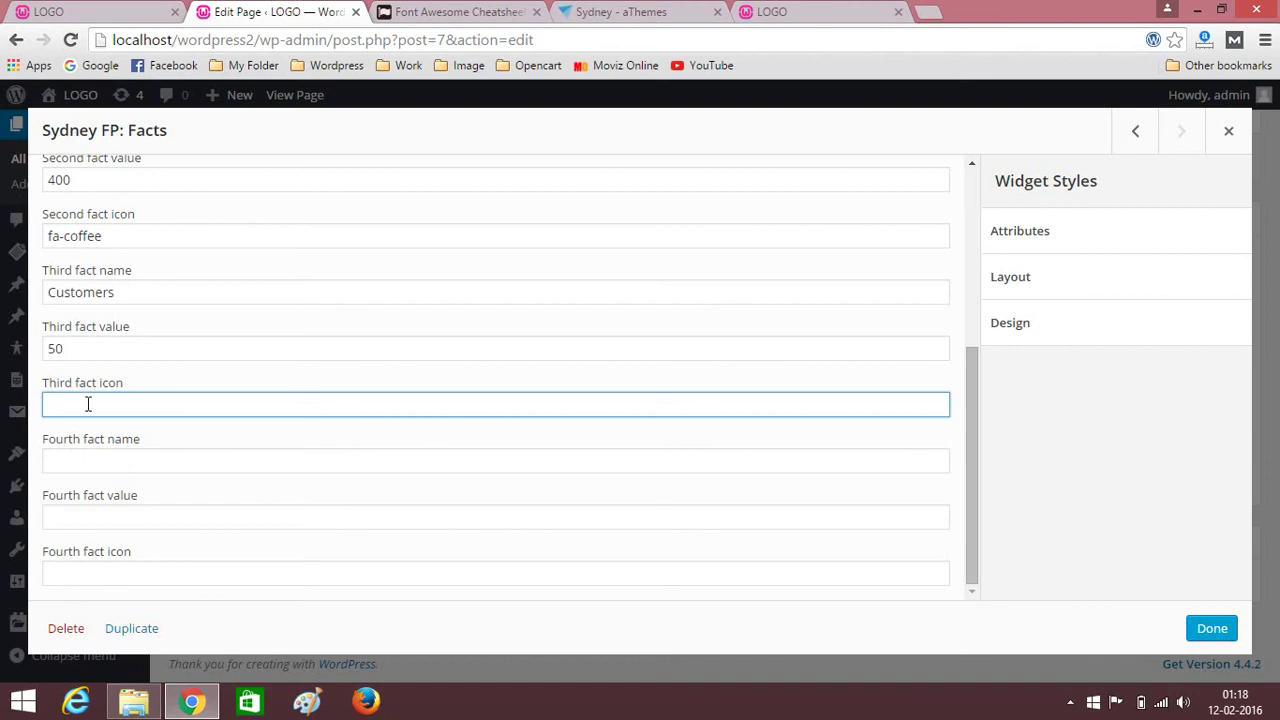
key(ctrl+v)
Enter the fourth fact as Likes with value 2000.
click(80, 463)
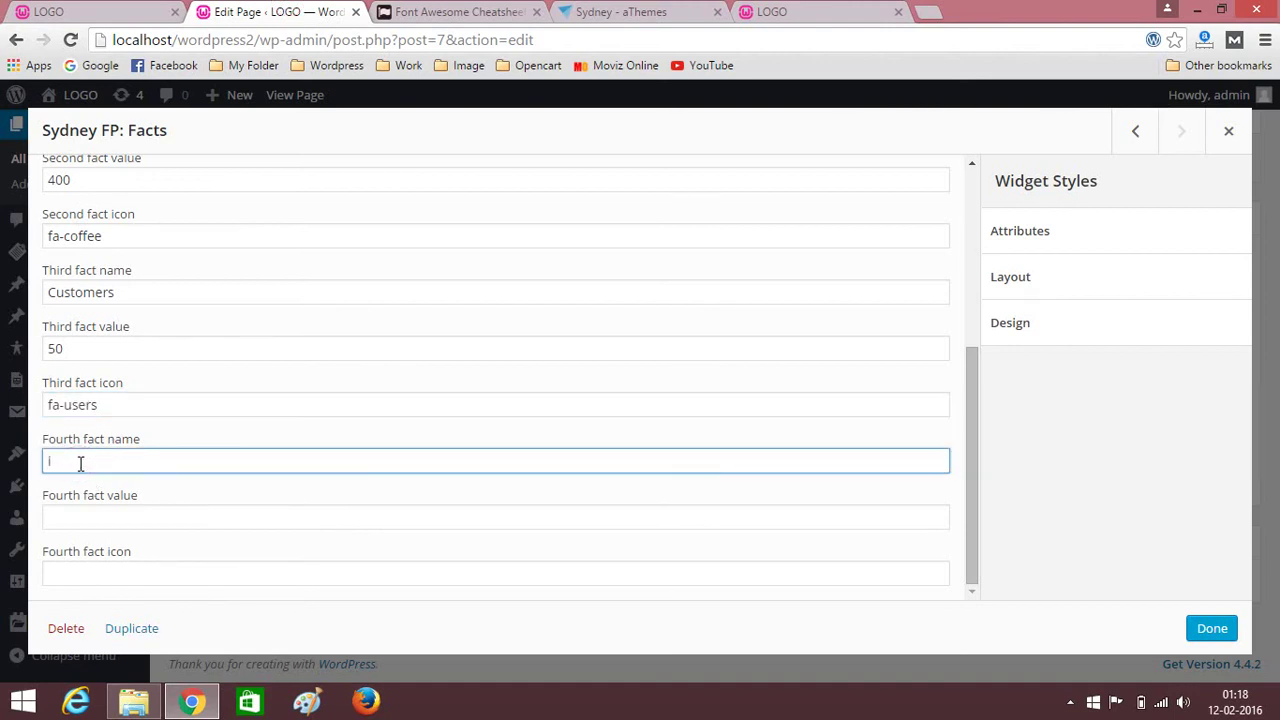
click(123, 518)
text(2000)
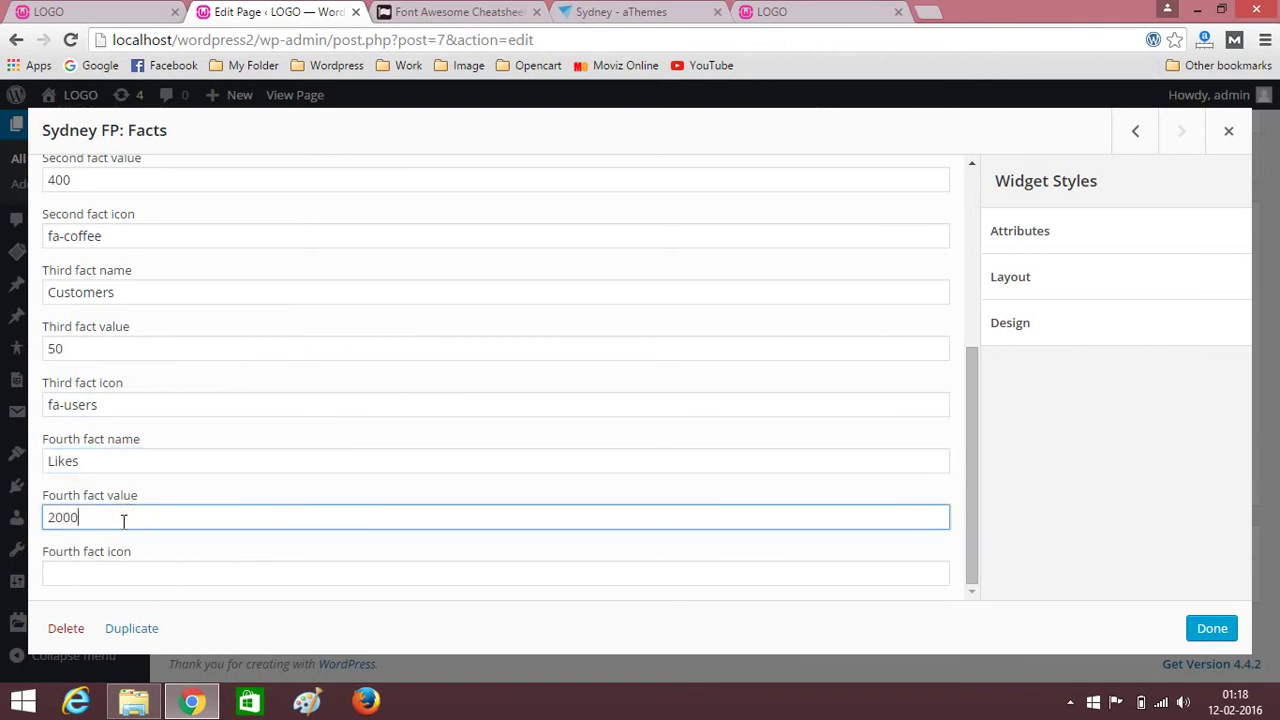
click(114, 572)
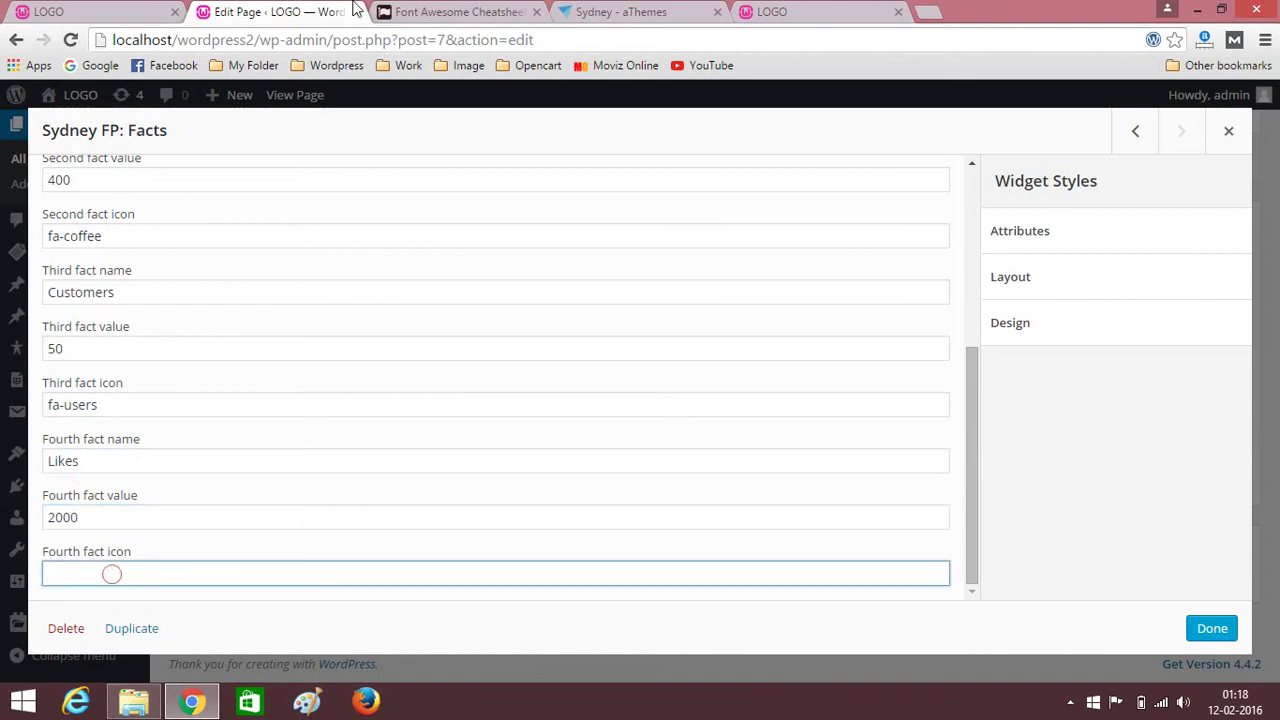
Paste fa-thumbs-o-up from the cheatsheet as the fourth fact icon and finish the widget.
click(470, 11)
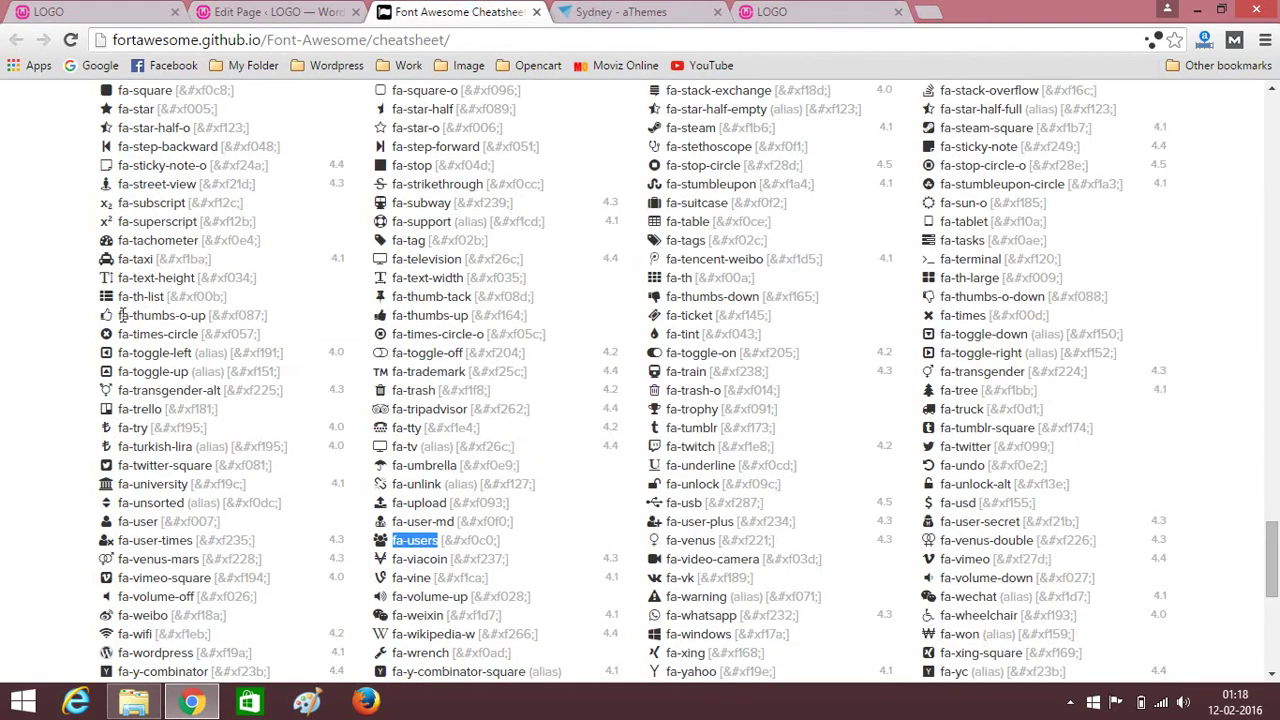
drag(119, 315, 204, 318)
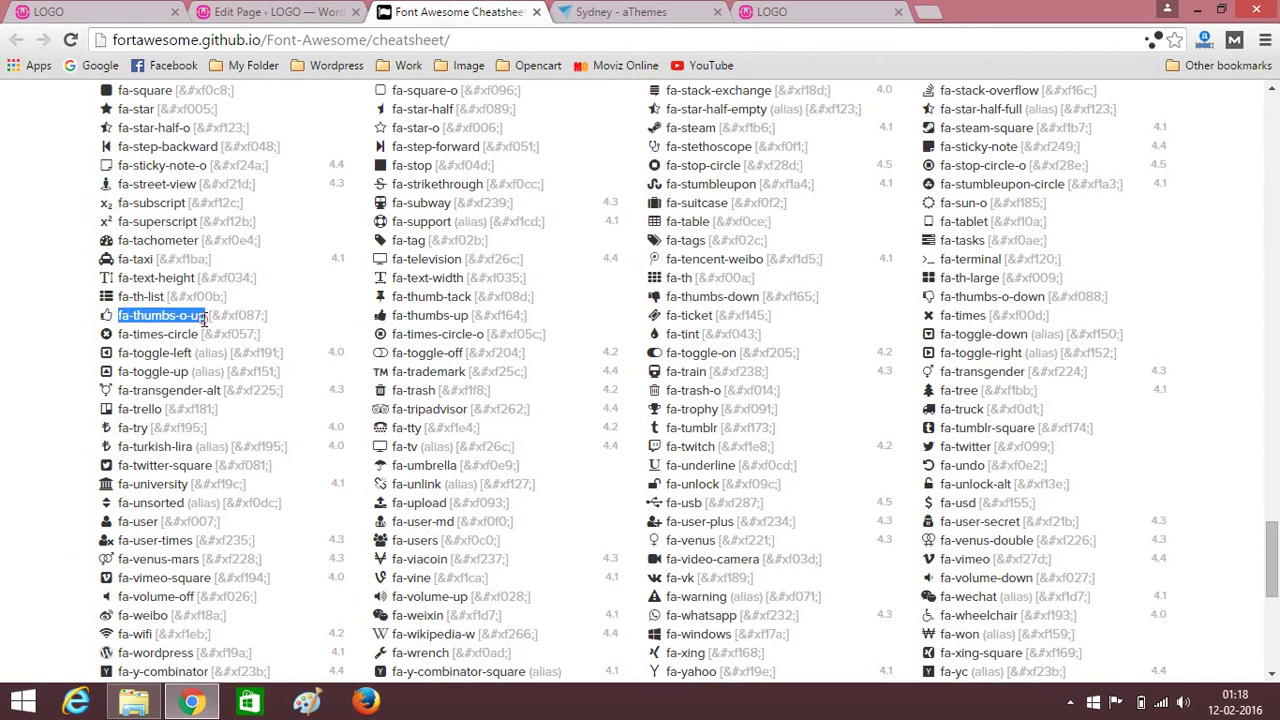
key(ctrl+c)
click(270, 12)
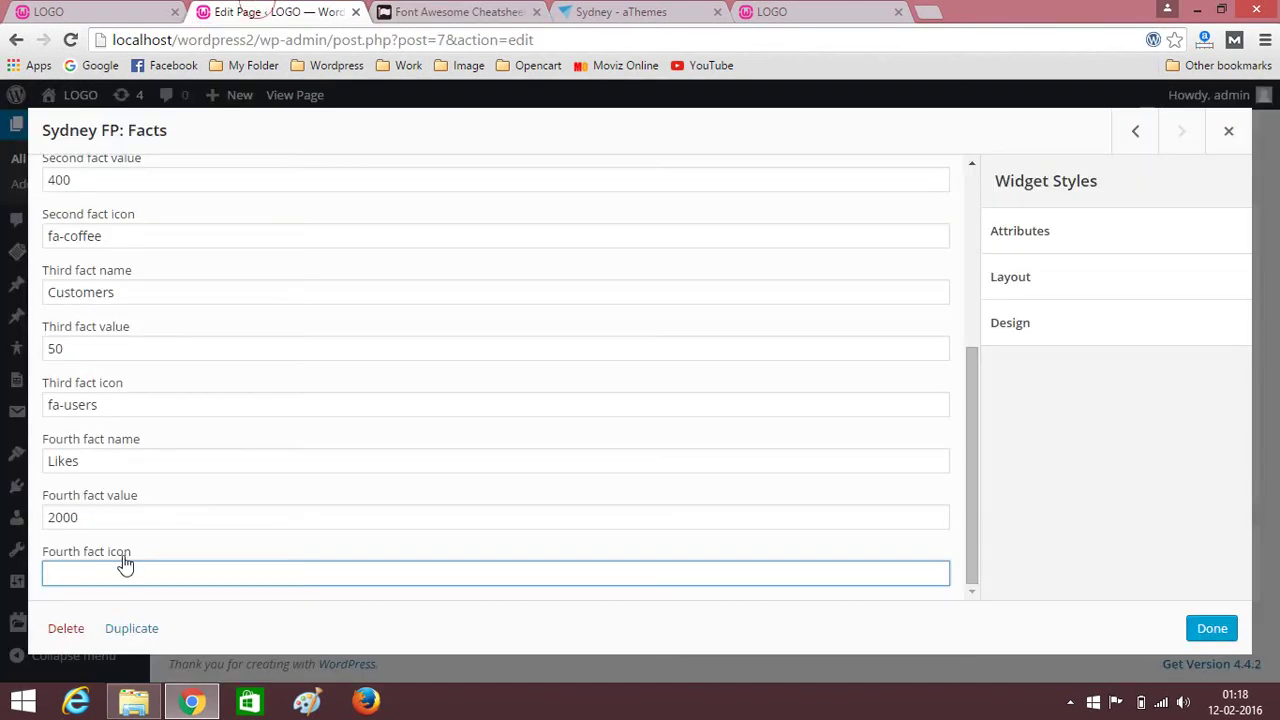
key(ctrl+v)
scroll(440, 489, up, 4)
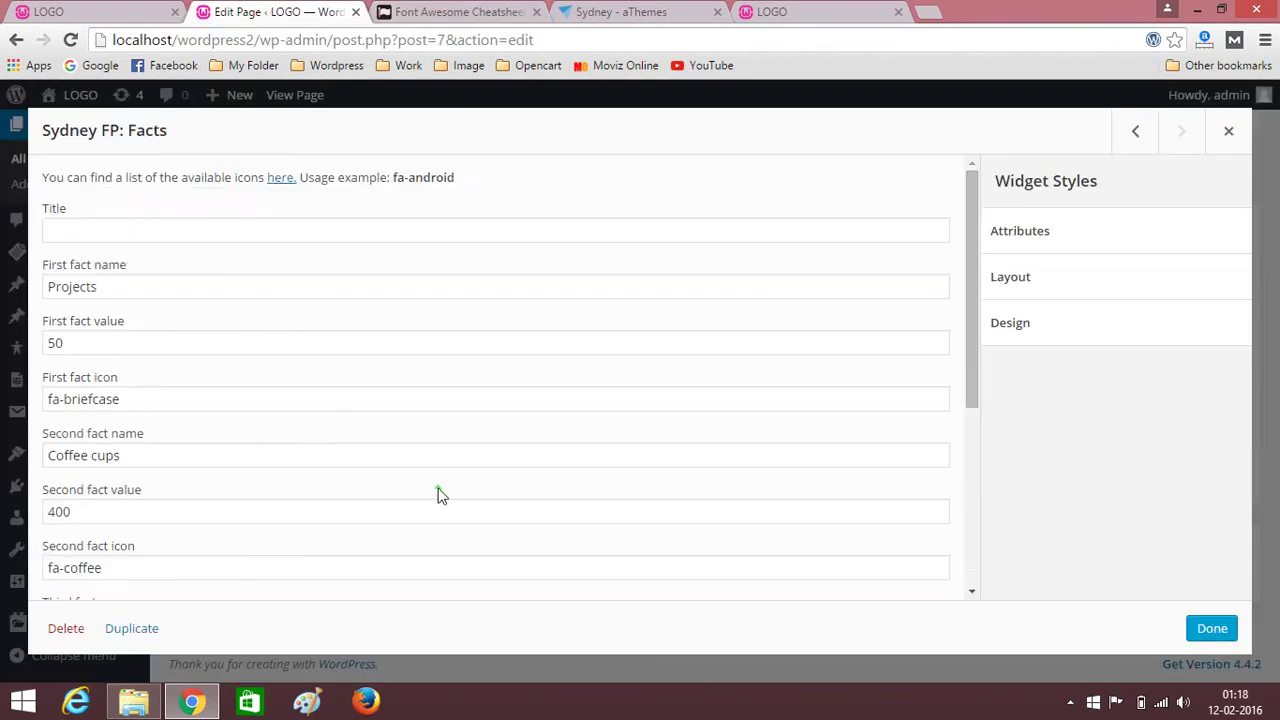
scroll(297, 397, down, 4)
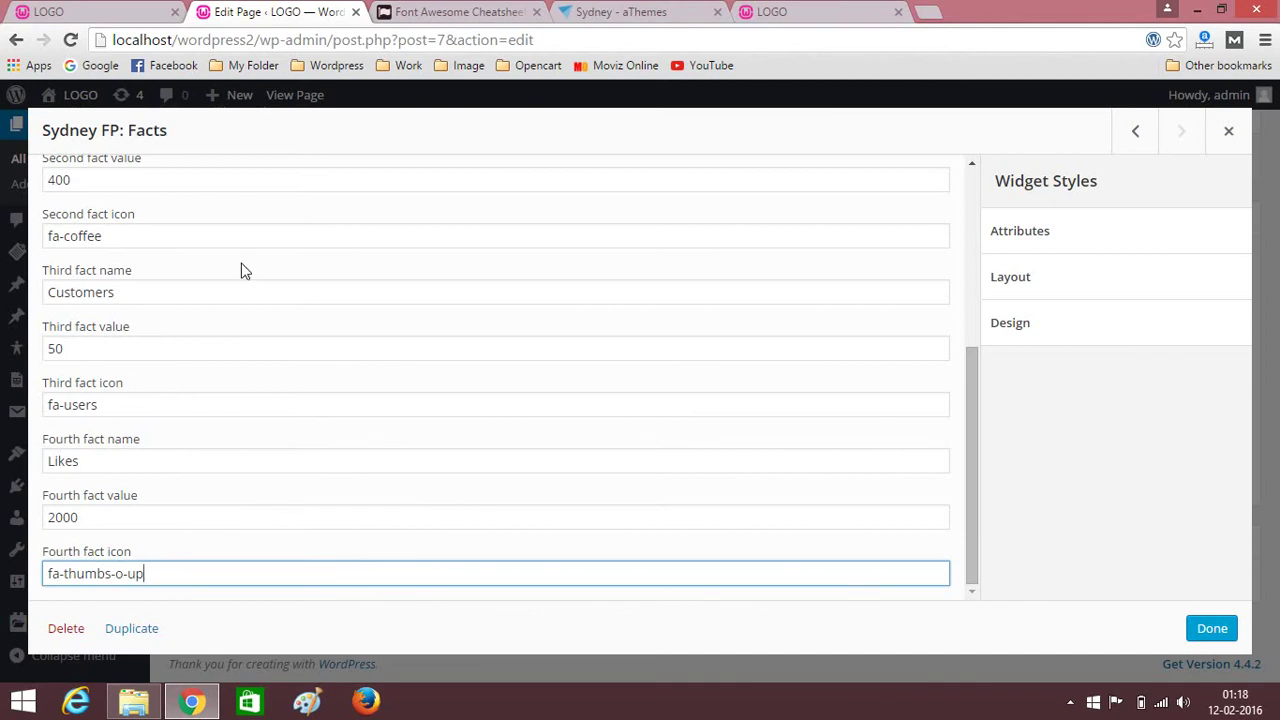
click(1211, 627)
Set the Facts row's theme background colour to red #dd4444.
click(913, 393)
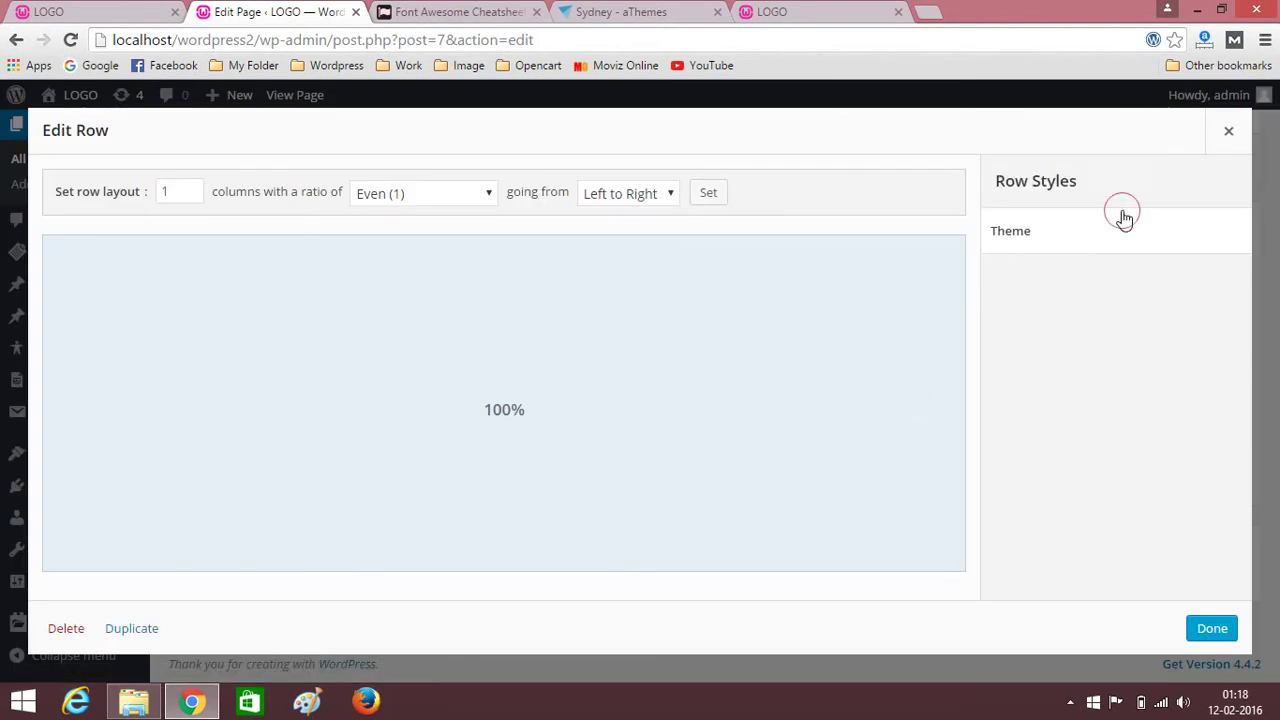
click(1124, 218)
scroll(1206, 424, down, 2)
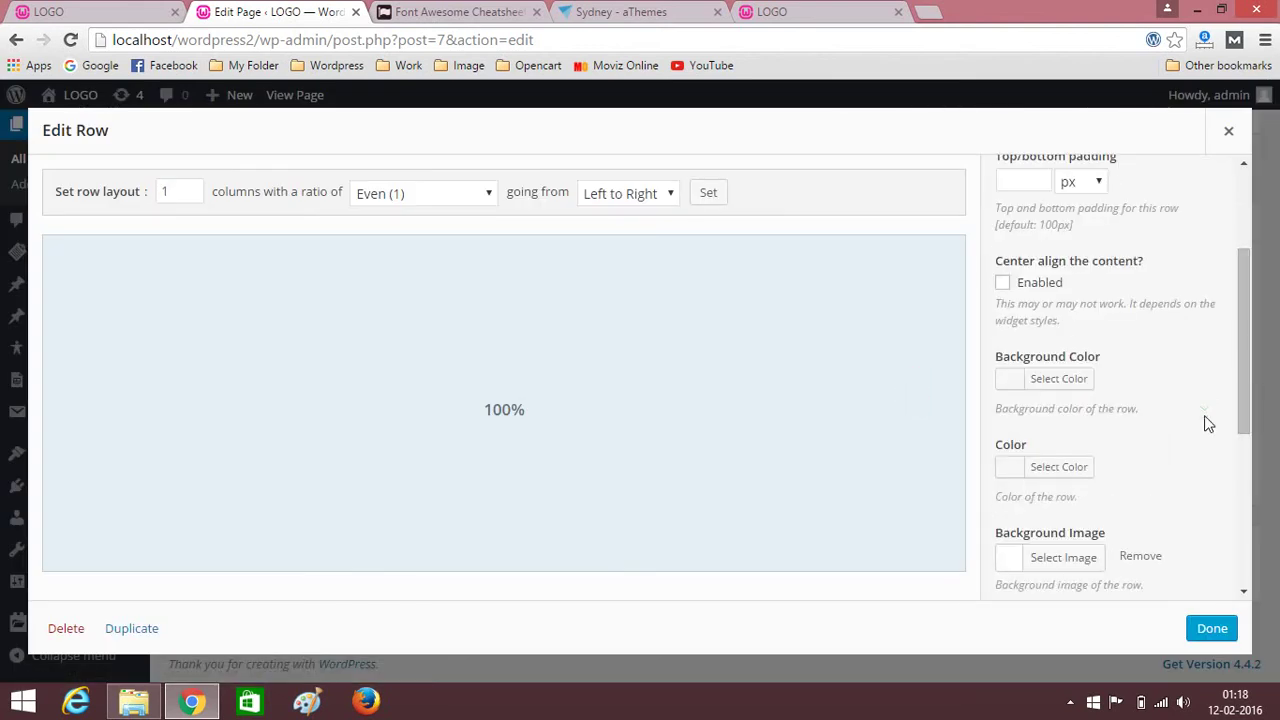
click(1065, 380)
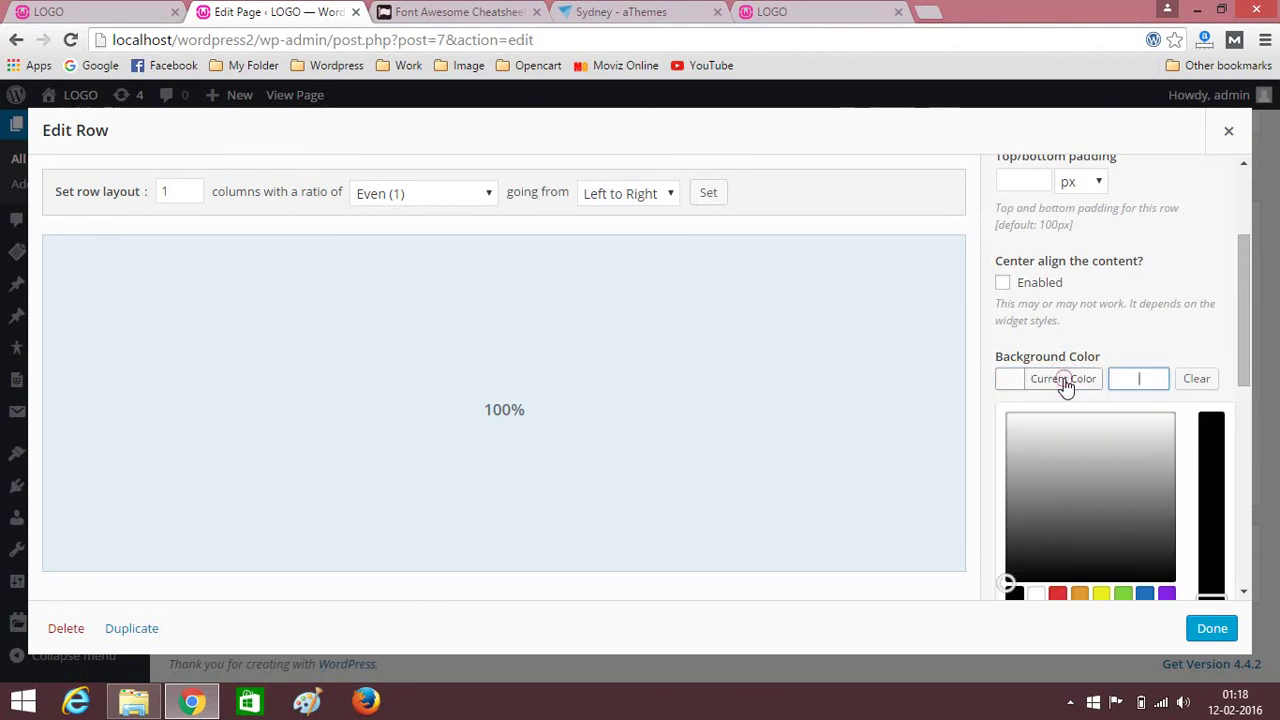
scroll(1060, 380, down, 2)
click(1057, 408)
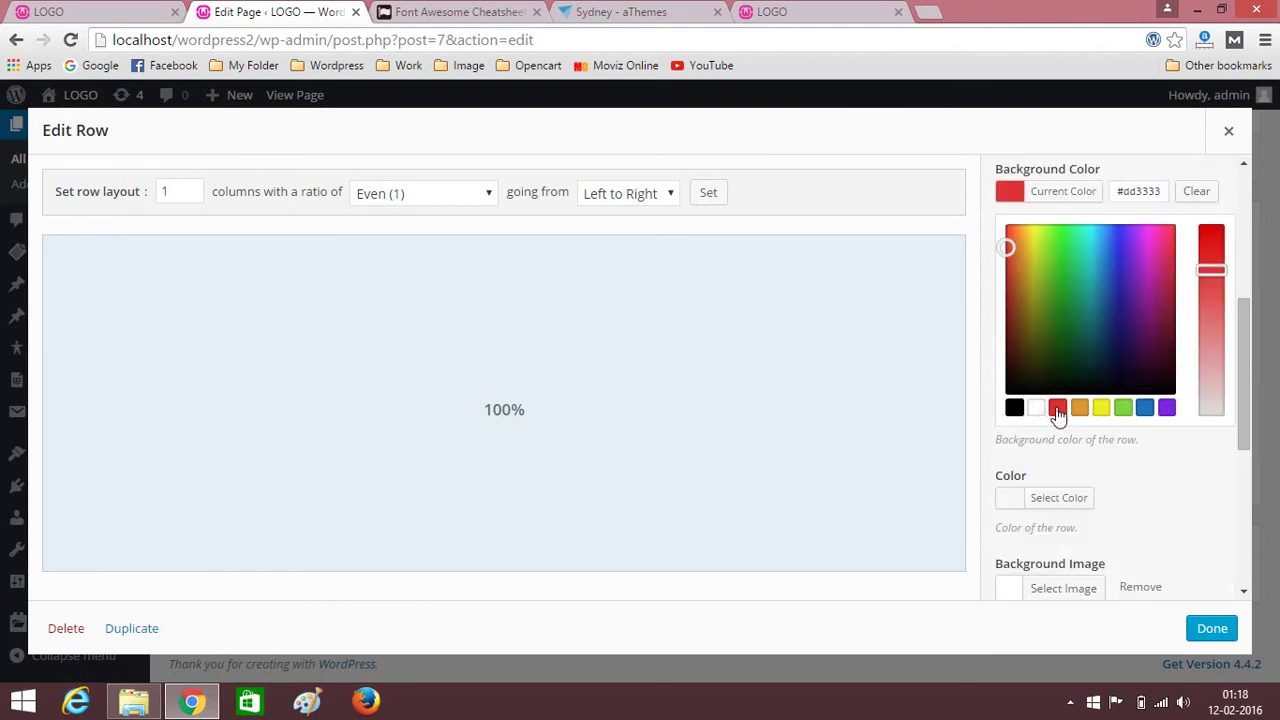
drag(1211, 268, 1214, 290)
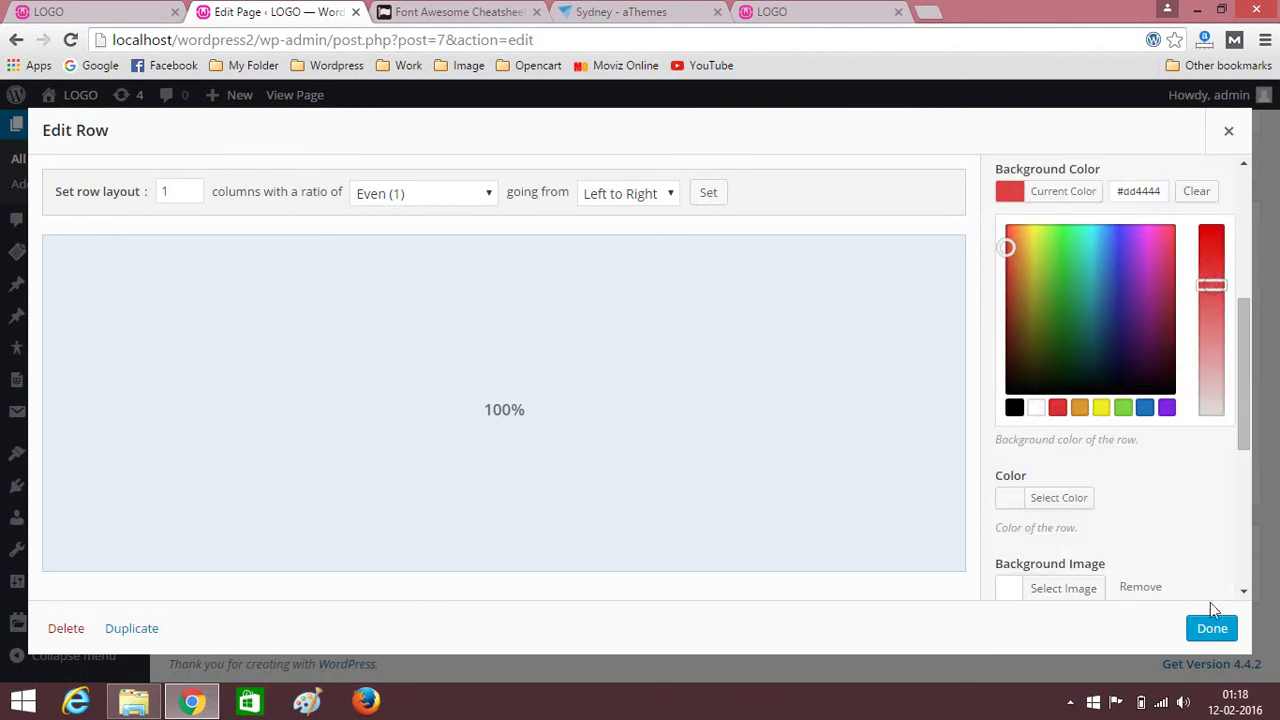
click(1200, 478)
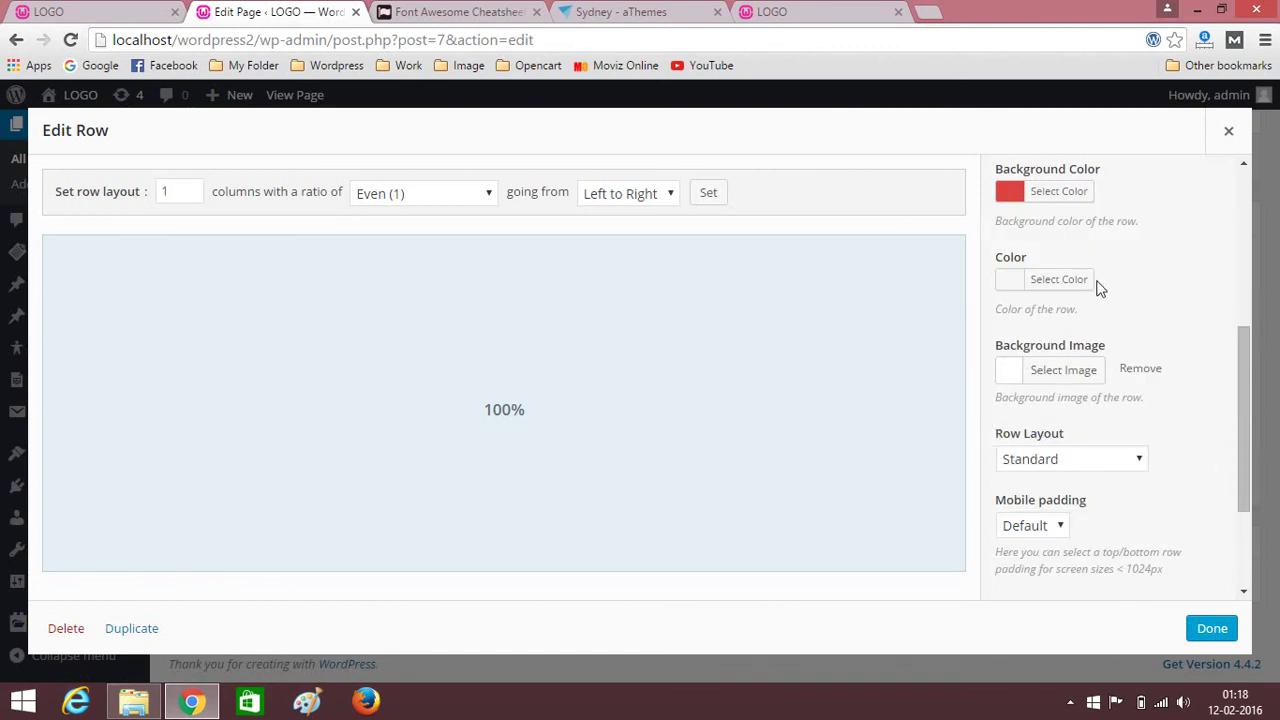
Set the Facts row's text colour to white #ffffff.
click(1047, 288)
scroll(1137, 271, down, 1)
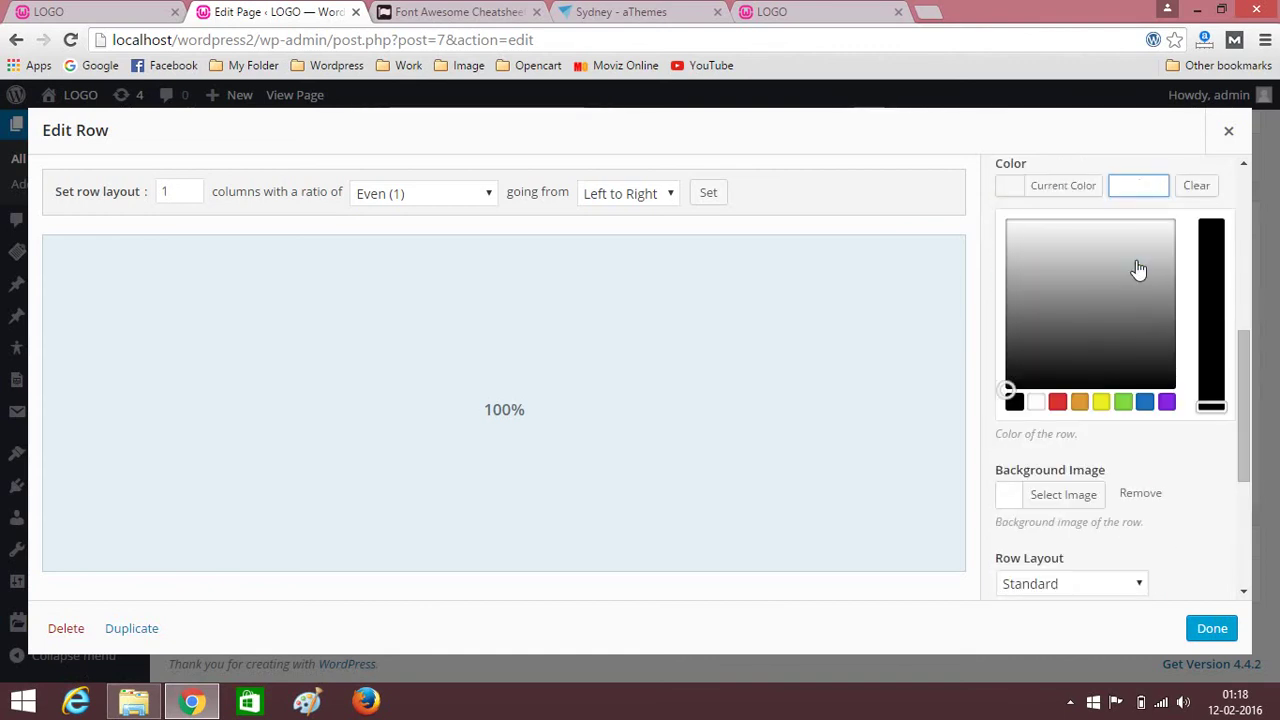
click(1040, 403)
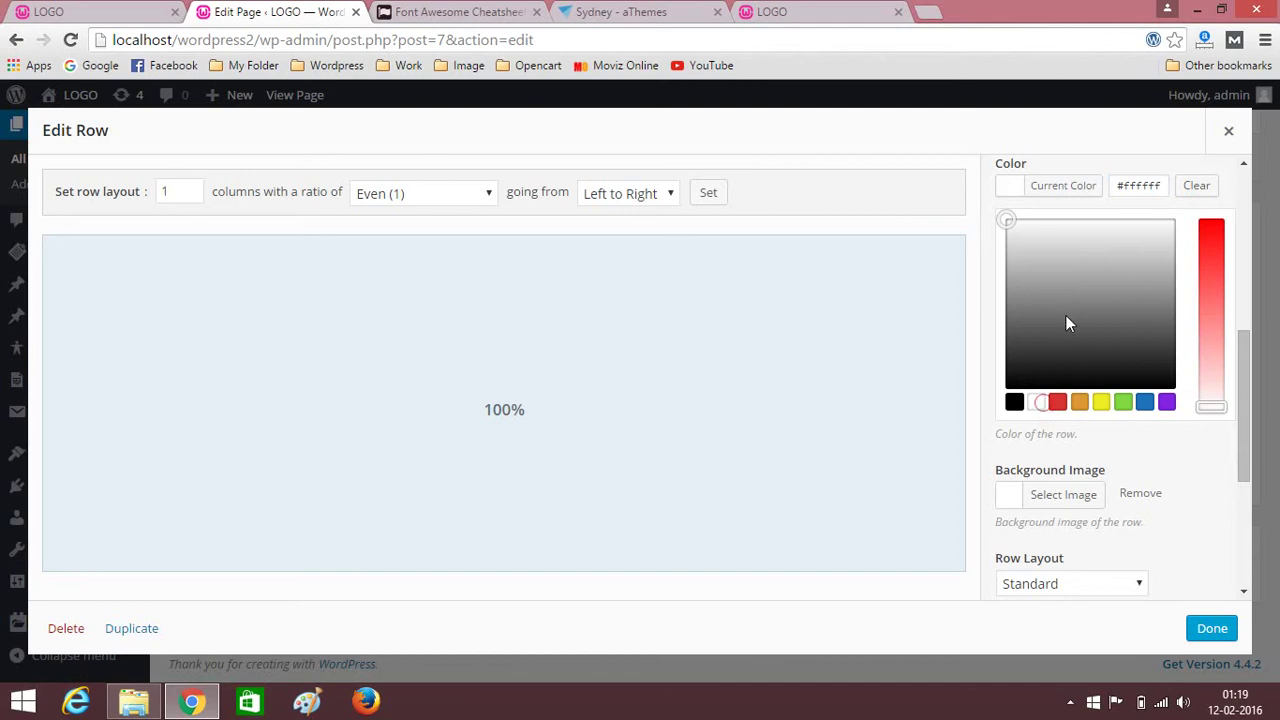
click(1212, 465)
Set the row layout to Full Width and apply the style changes.
scroll(1180, 400, up, 1)
scroll(1130, 320, up, 1)
scroll(1160, 340, down, 1)
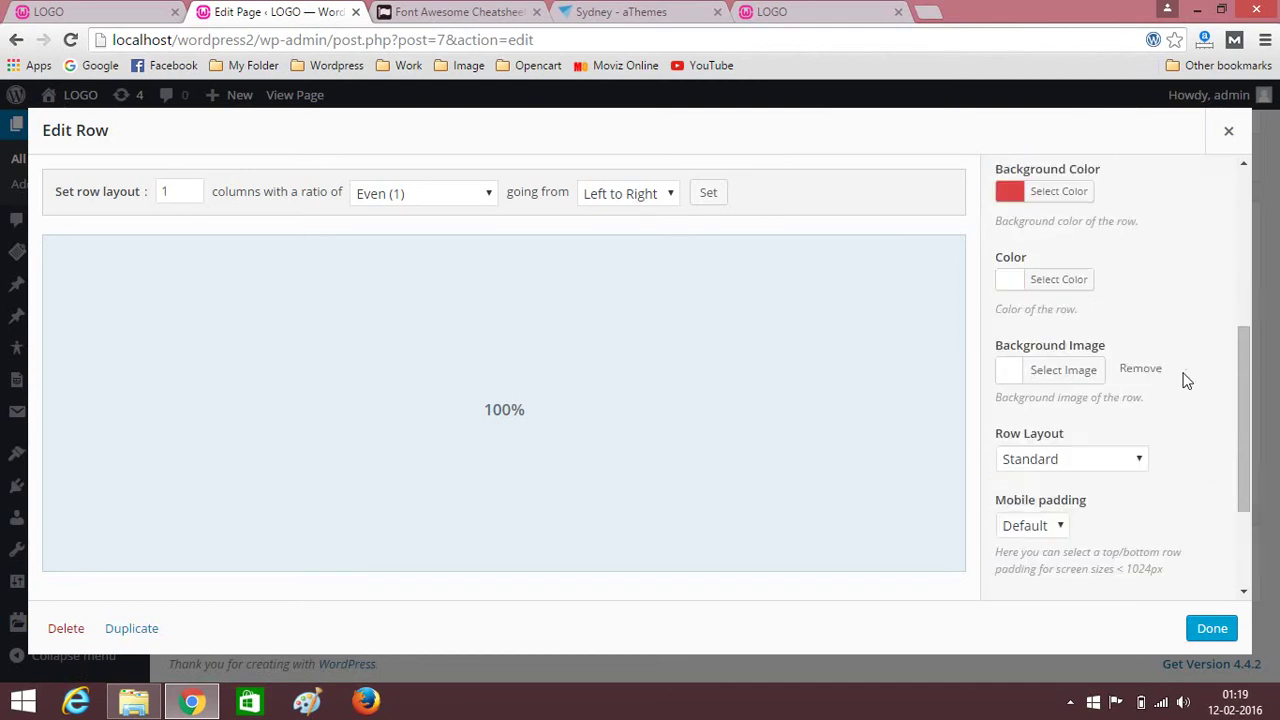
scroll(1185, 378, down, 1)
scroll(1042, 428, down, 1)
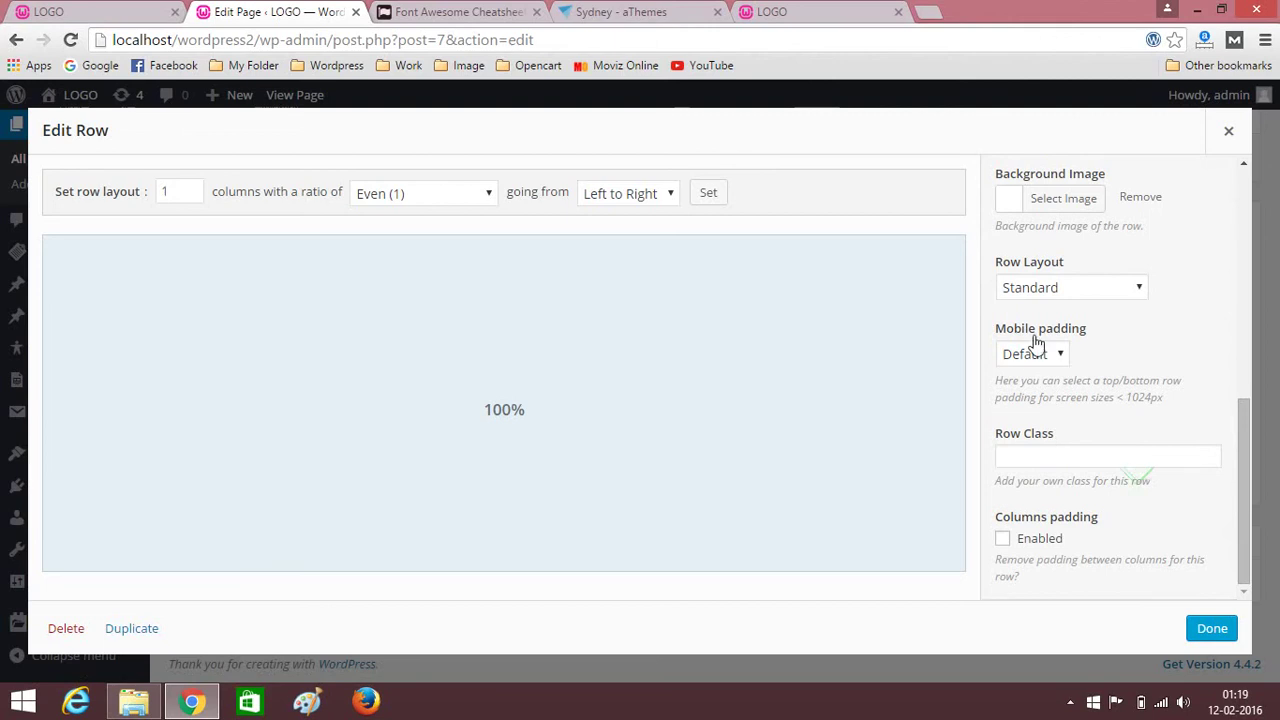
scroll(1175, 365, up, 1)
click(1100, 383)
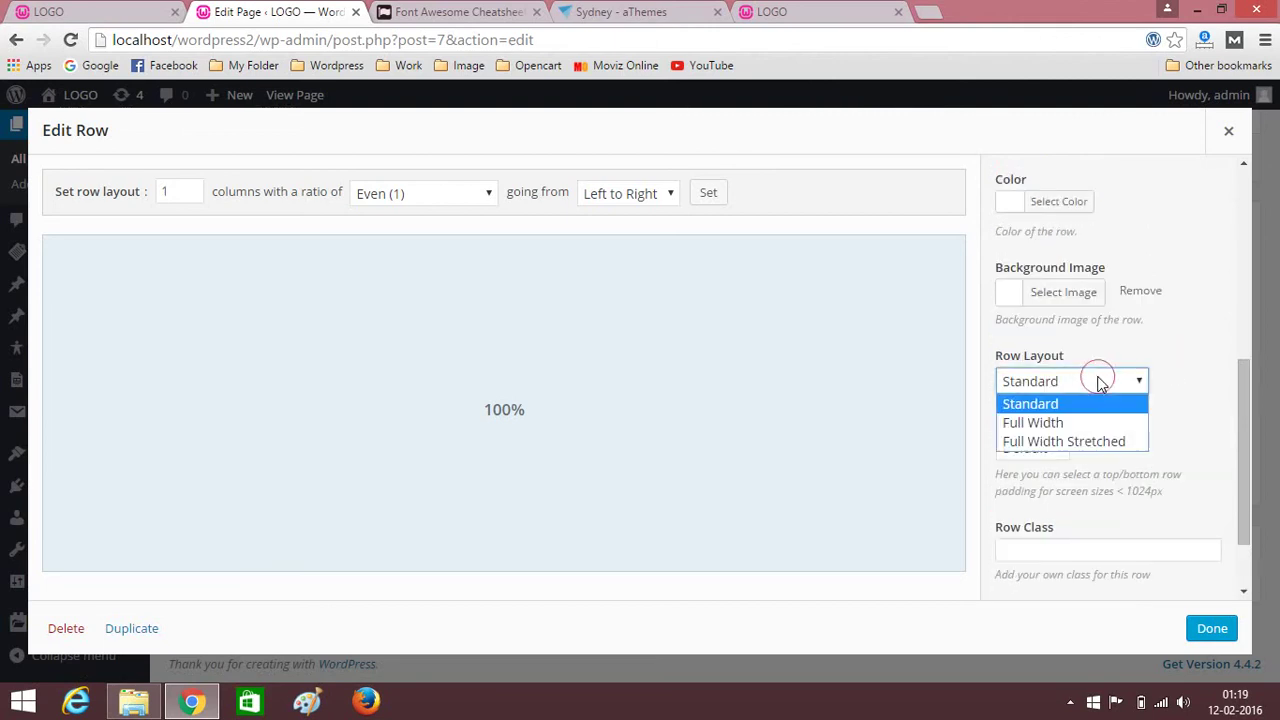
click(1075, 423)
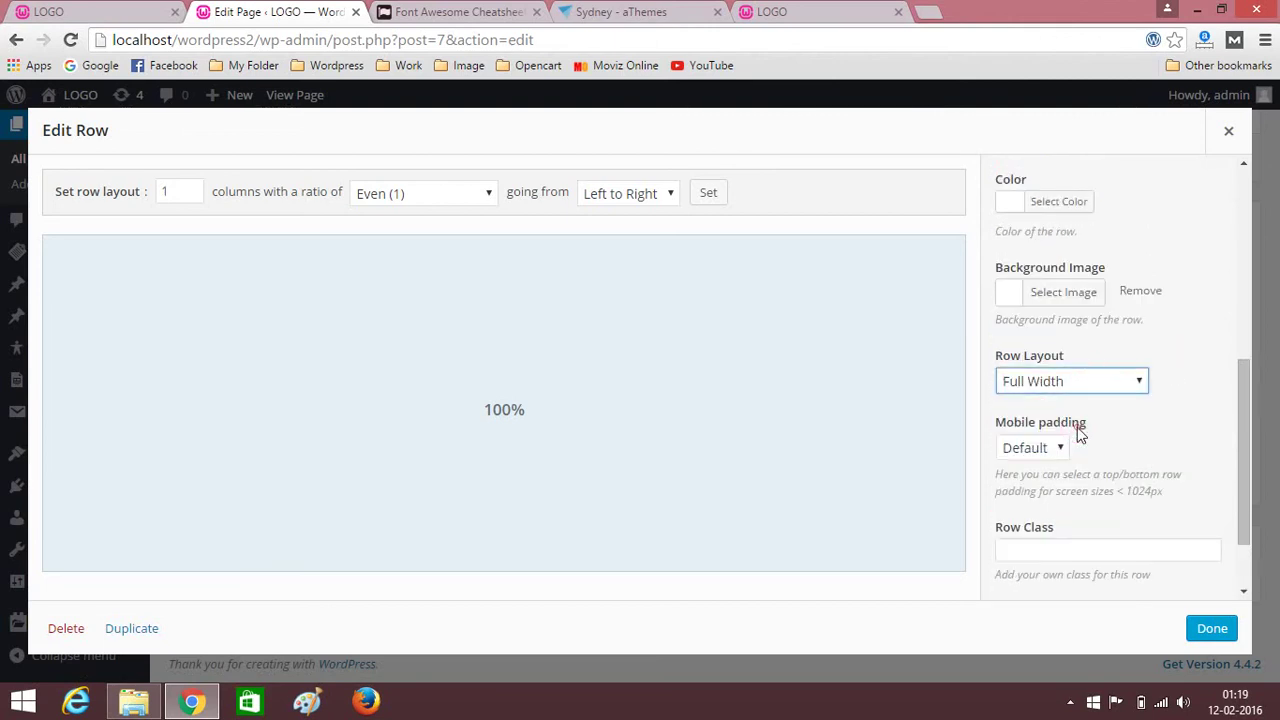
click(1213, 629)
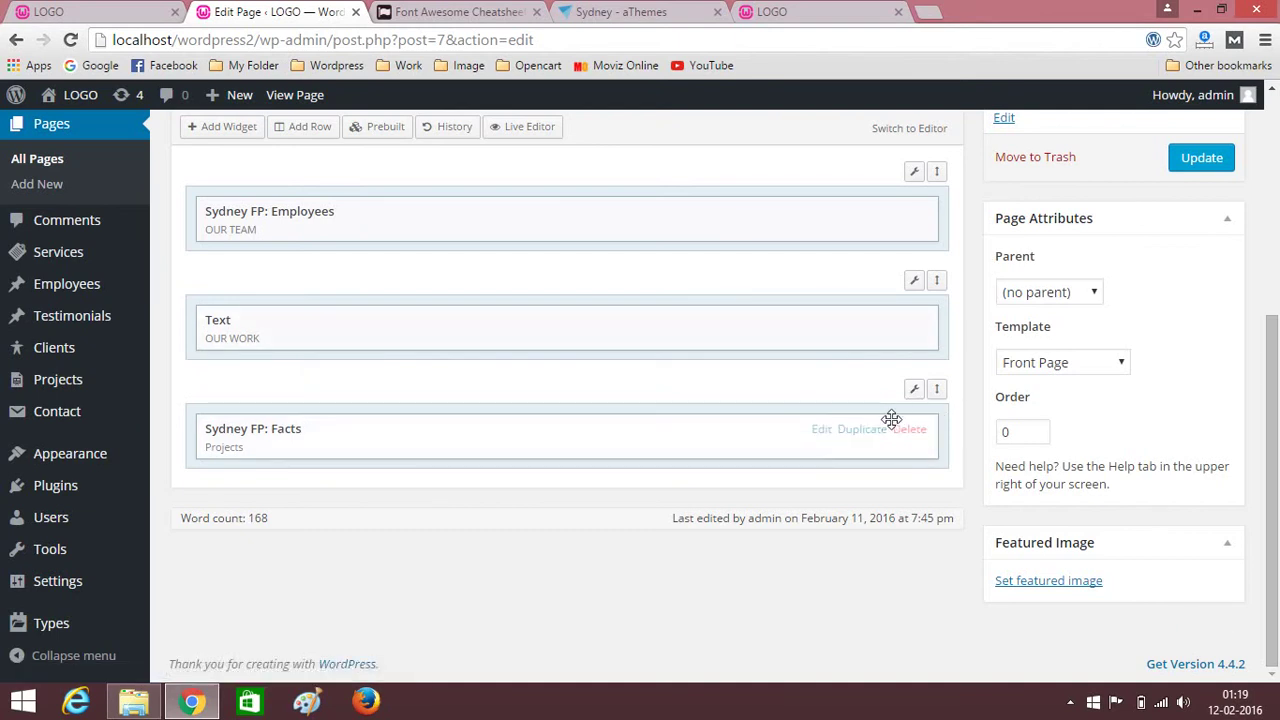
Reopen the Facts row settings at the top/bottom padding value.
mouse_move(914, 396)
click(850, 417)
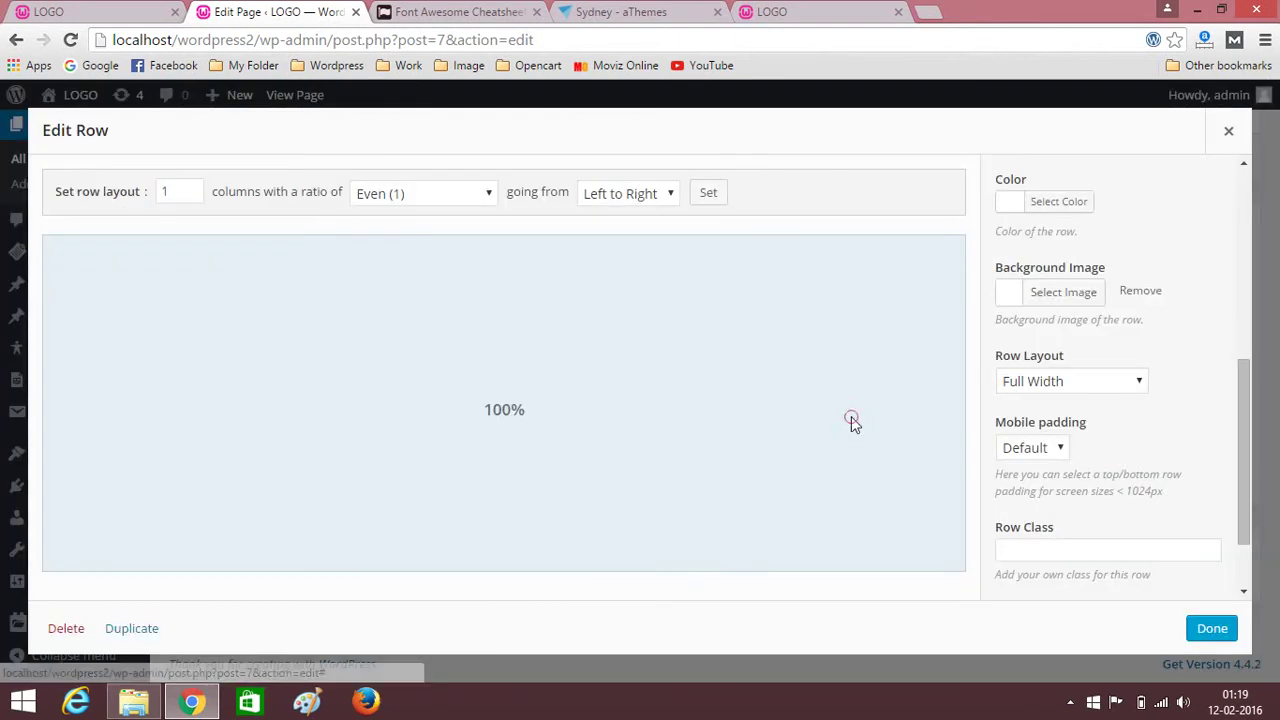
scroll(1119, 330, up, 4)
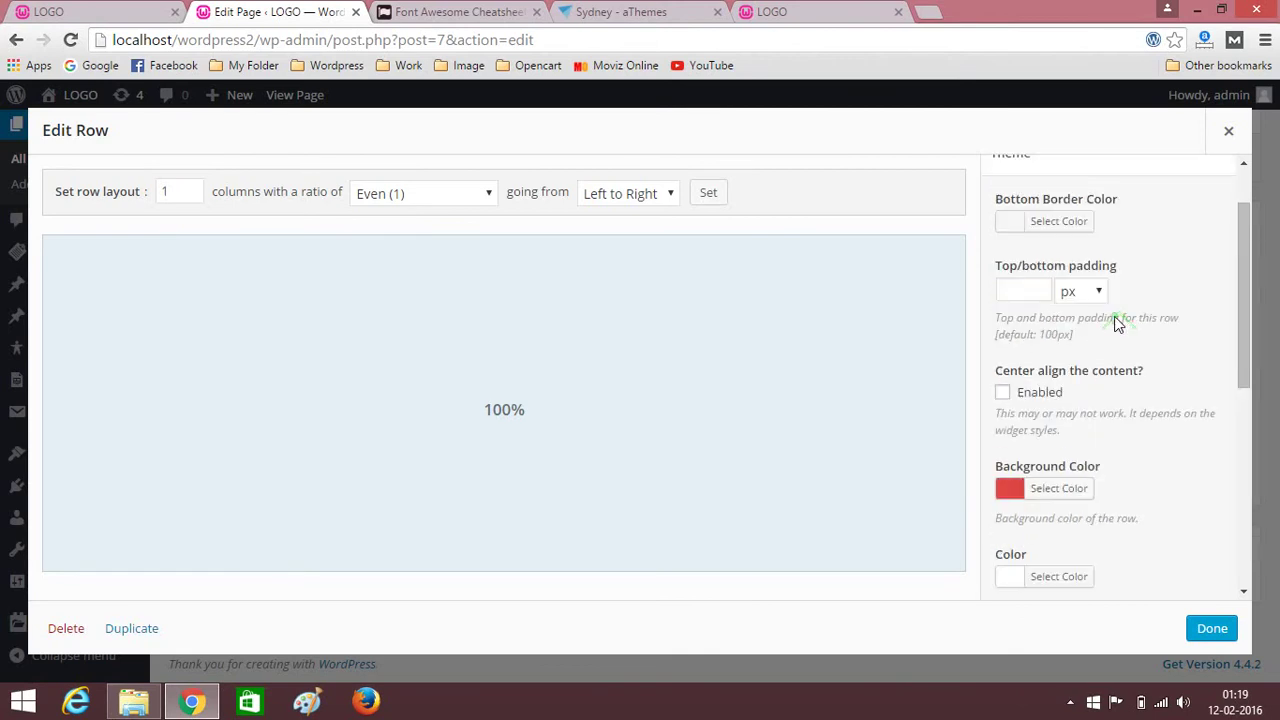
click(1034, 291)
Apply the row settings, update the Home page, and reload the live site's facts band.
click(1212, 629)
click(1187, 168)
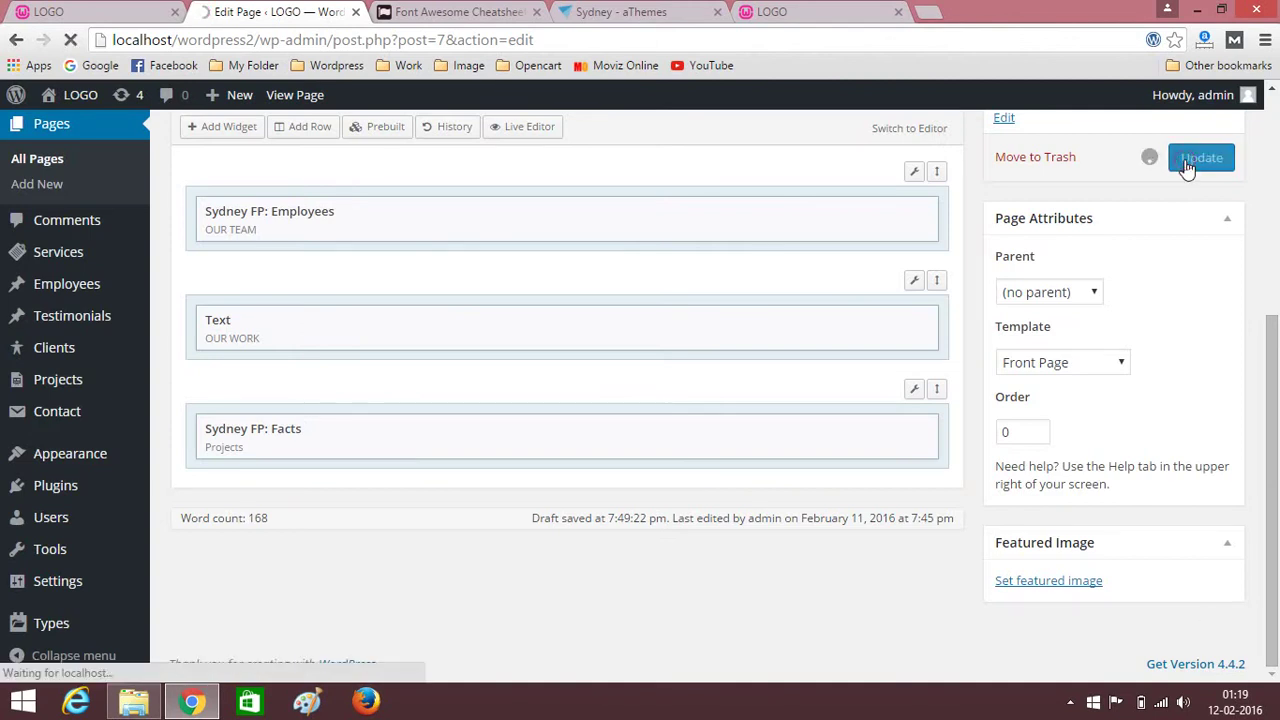
click(840, 10)
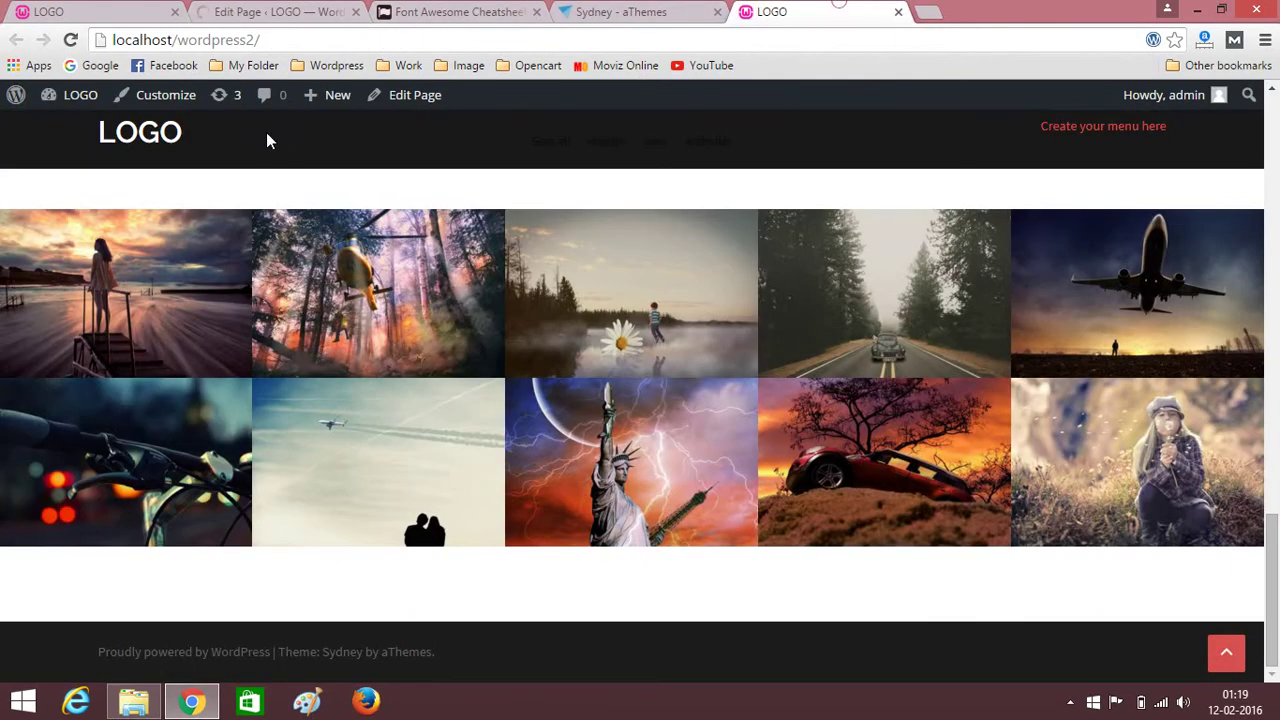
click(70, 40)
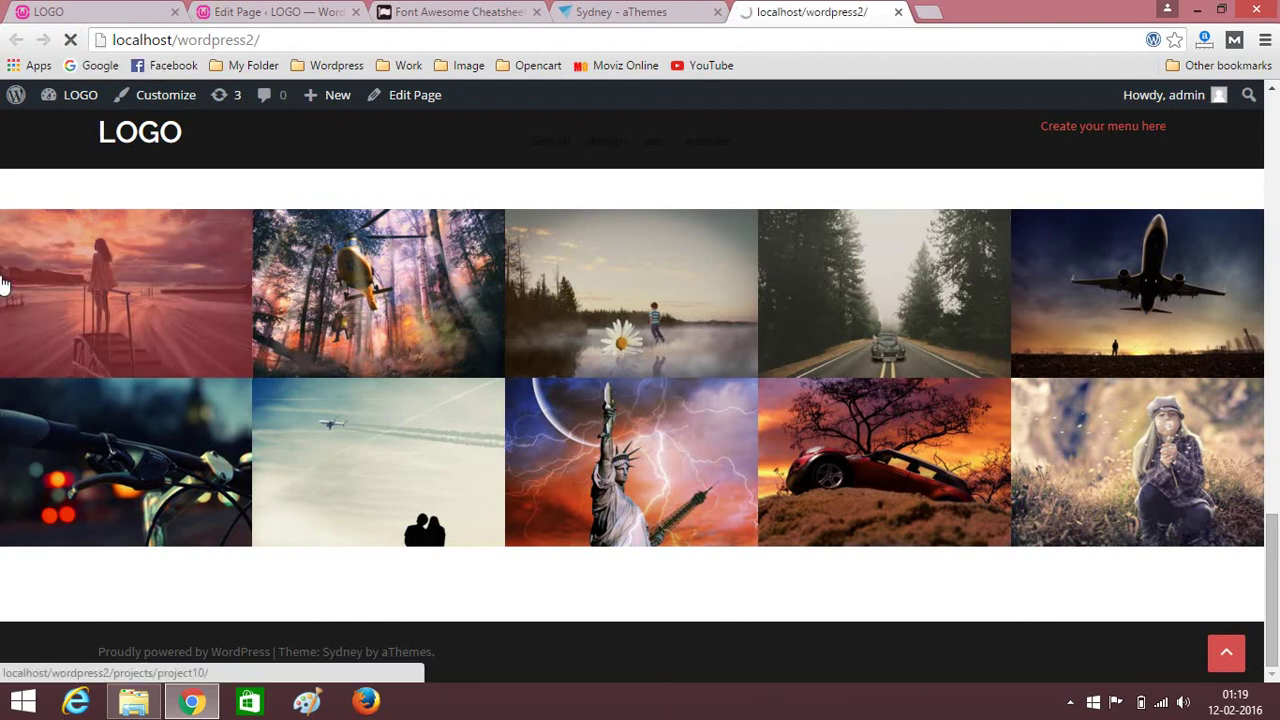
scroll(3, 300, down, 2)
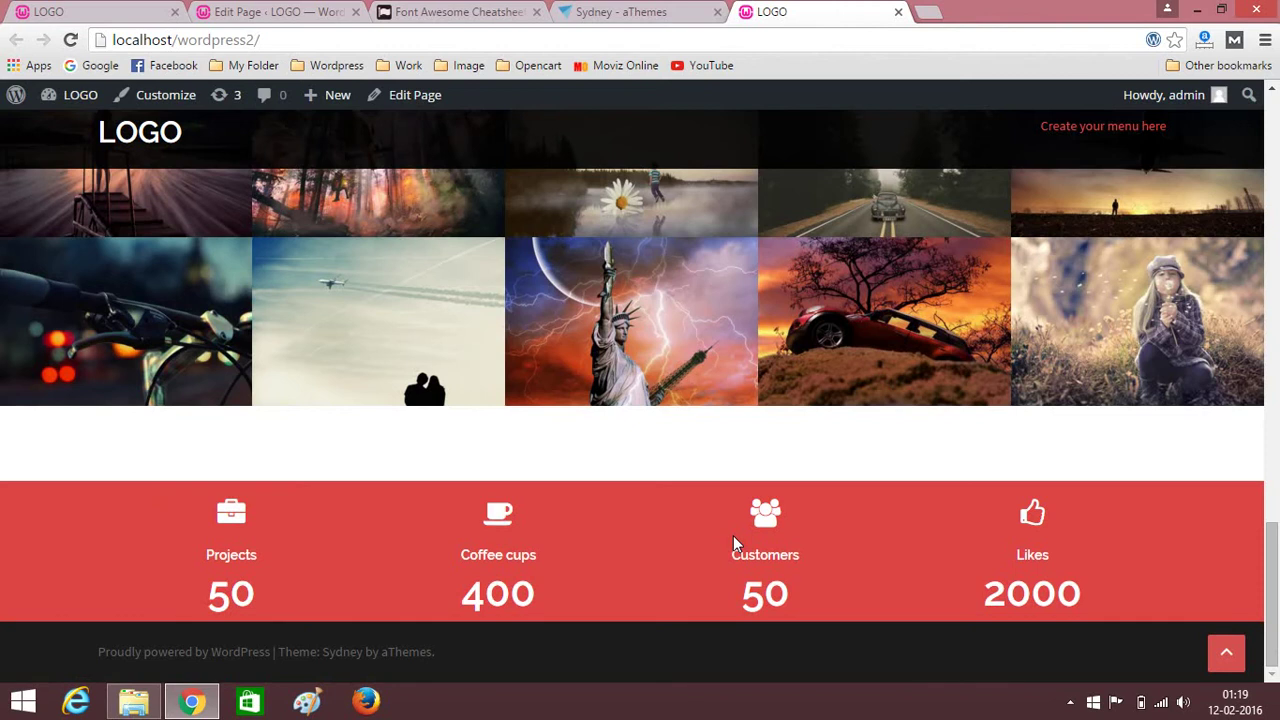
scroll(737, 543, up, 3)
scroll(697, 526, down, 3)
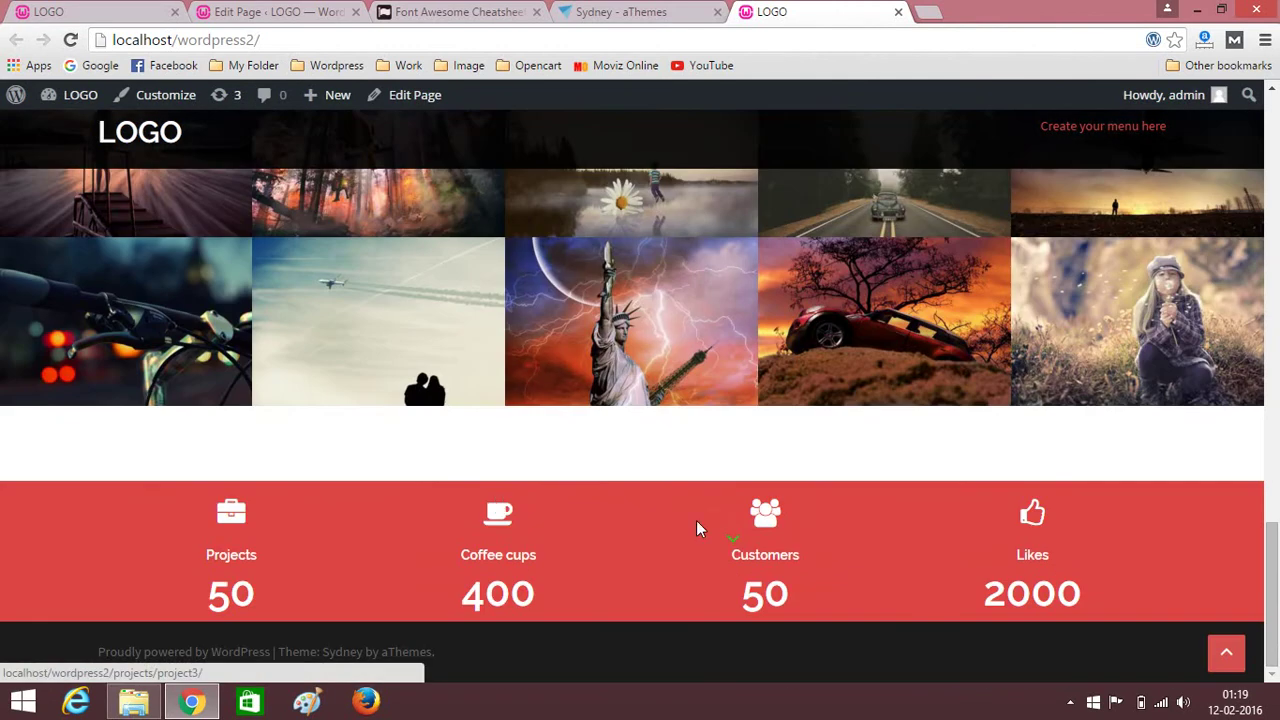
Start a new testimonial and switch its body editor to rich-text mode.
click(270, 11)
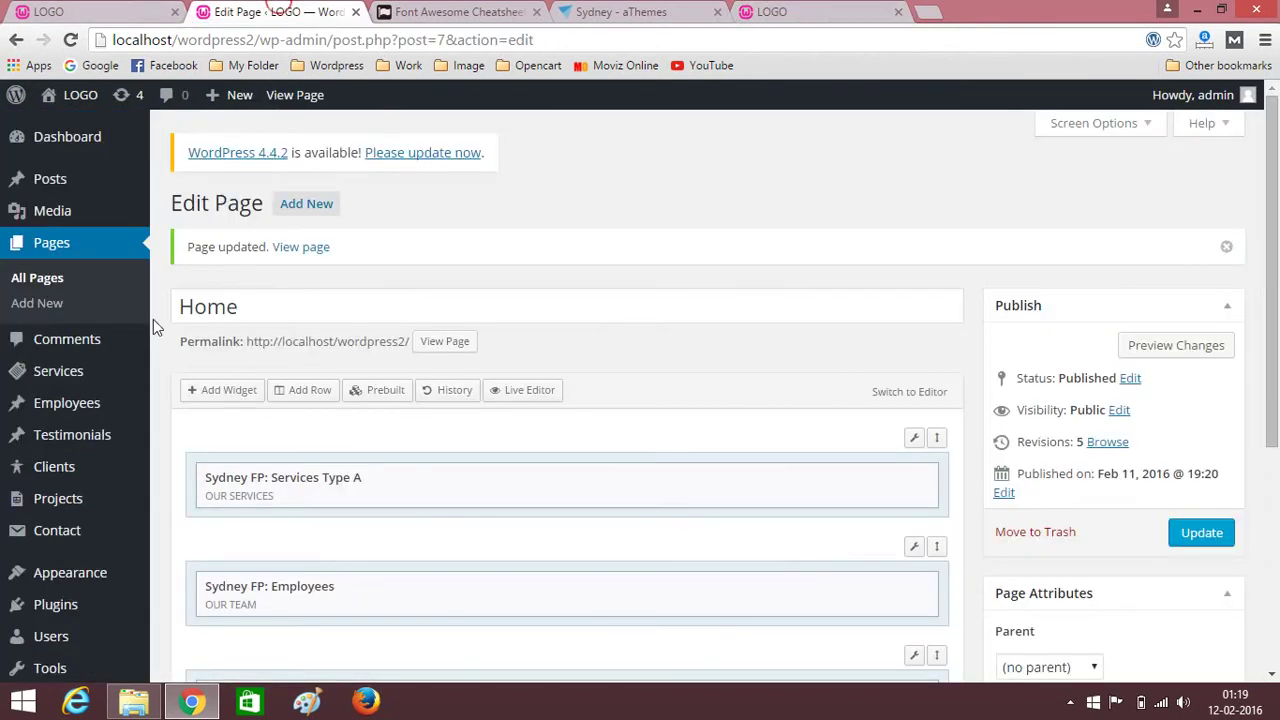
click(38, 450)
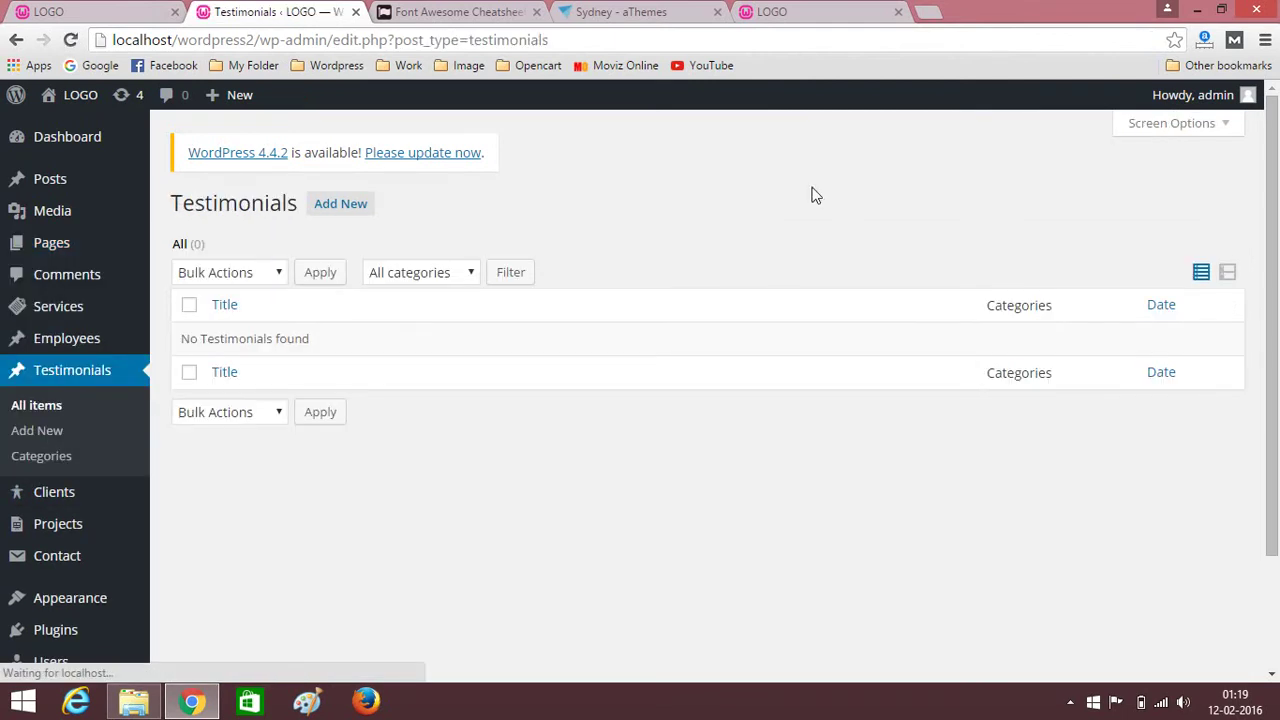
click(330, 210)
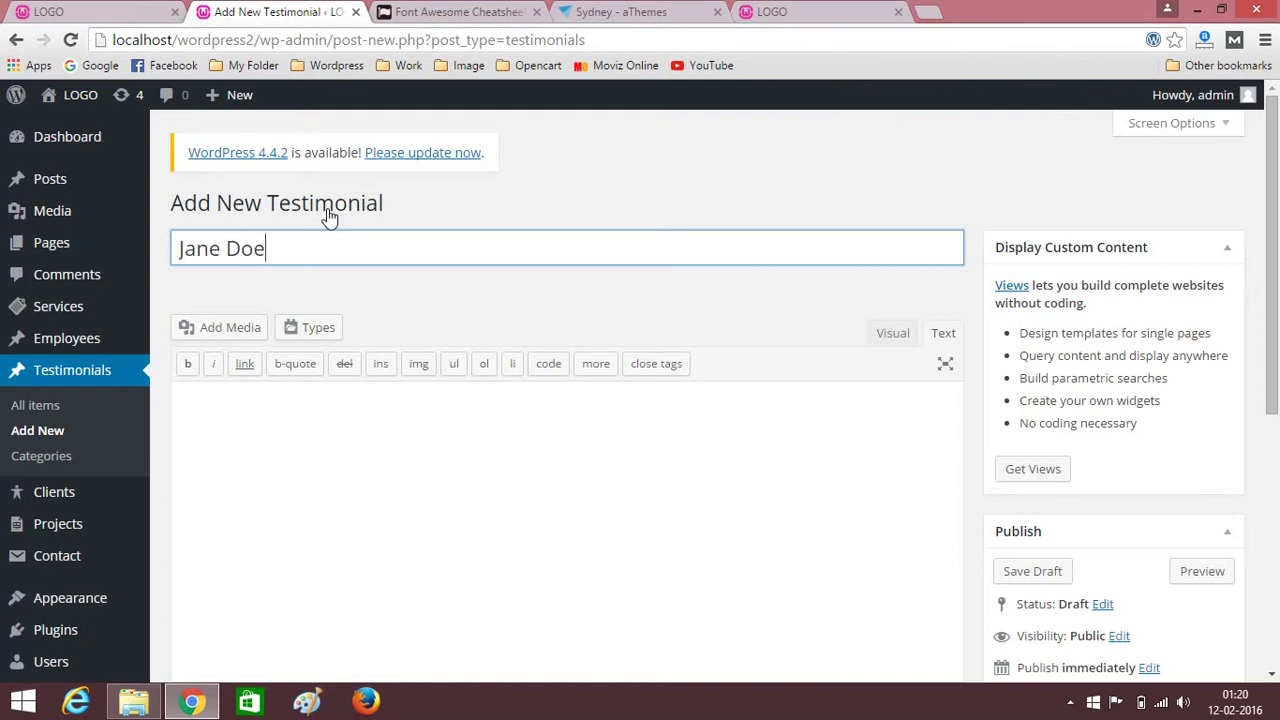
click(318, 469)
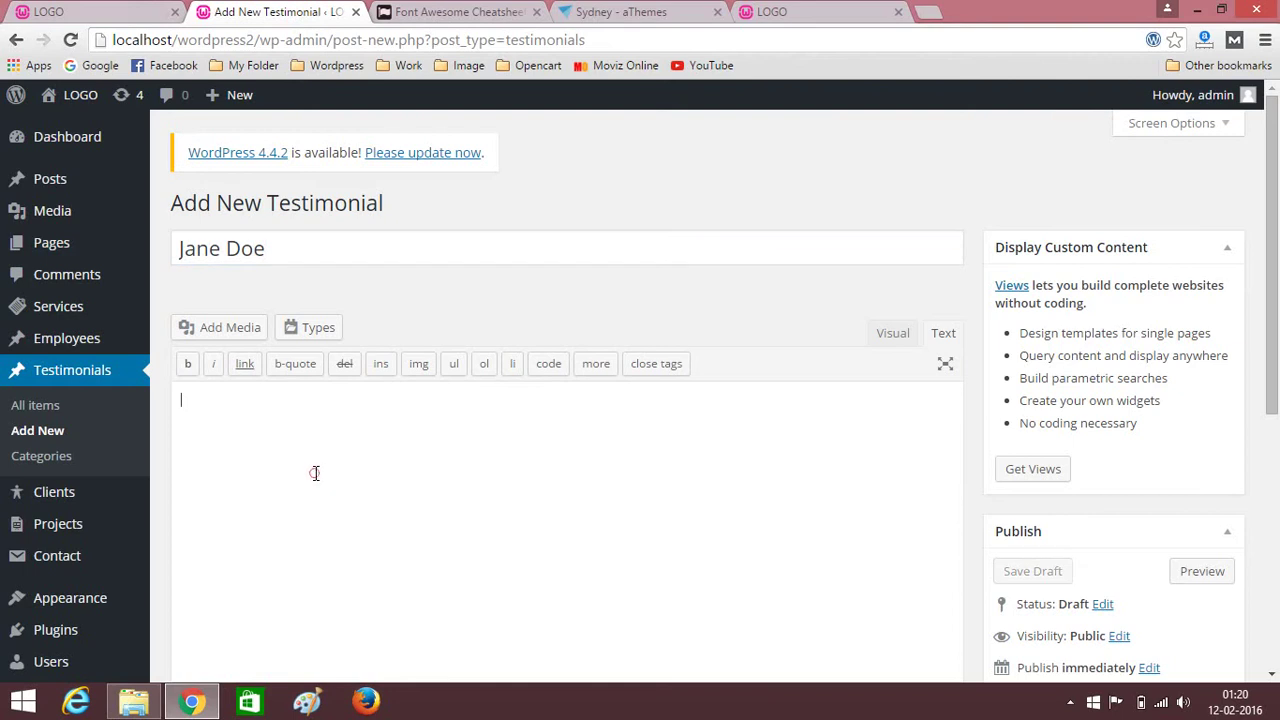
click(908, 331)
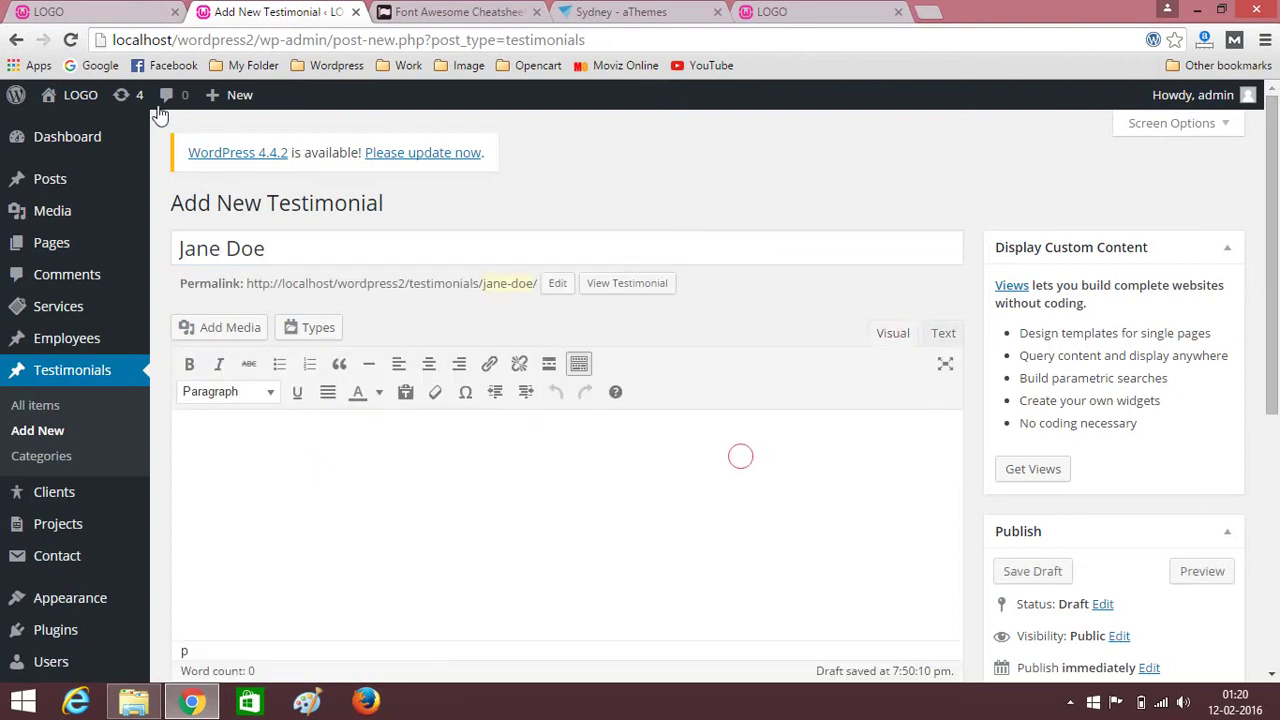
Paste a Lorem ipsum paragraph copied from the reference site into the testimonial body.
click(80, 11)
scroll(296, 361, up, 15)
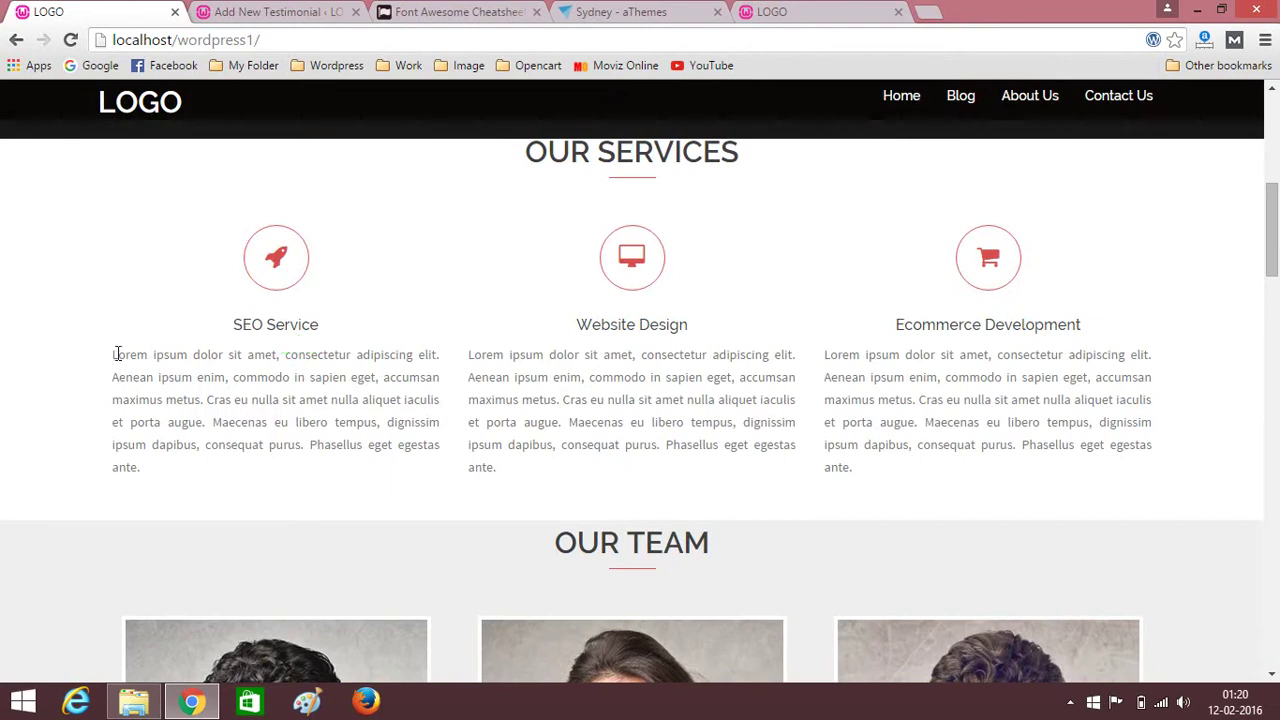
drag(112, 353, 203, 424)
key(ctrl+c)
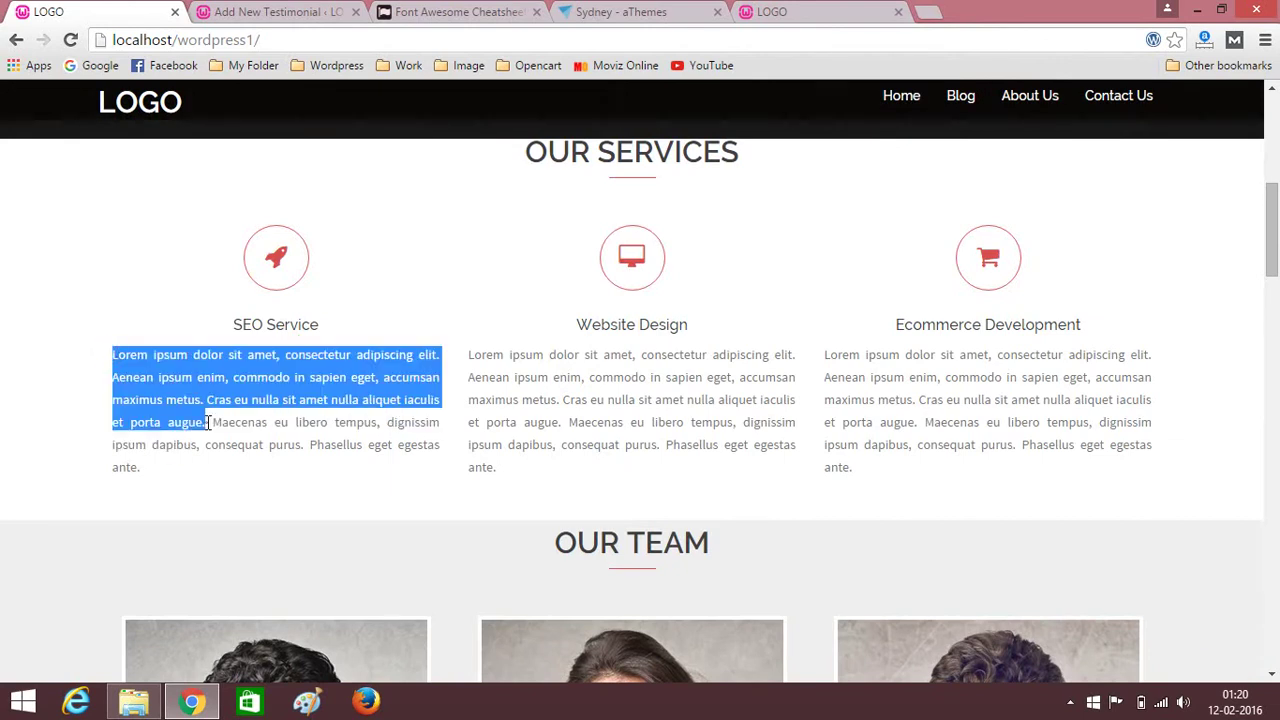
click(314, 12)
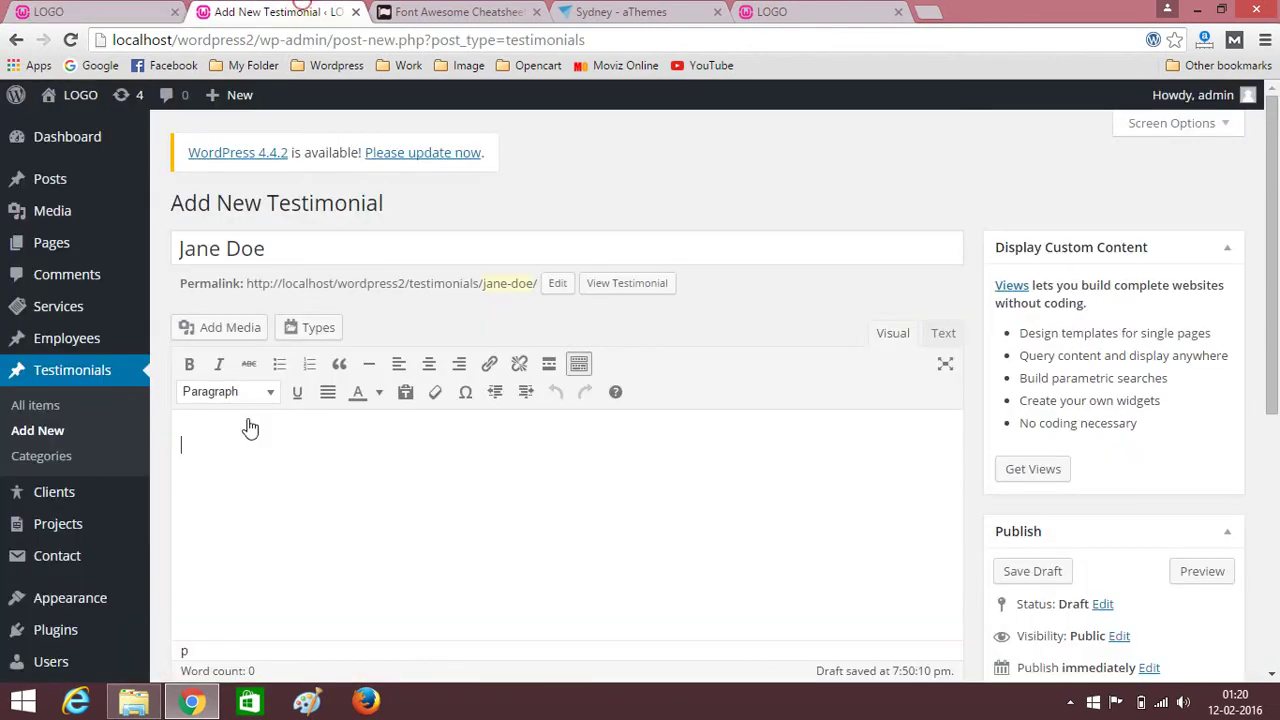
key(ctrl+v)
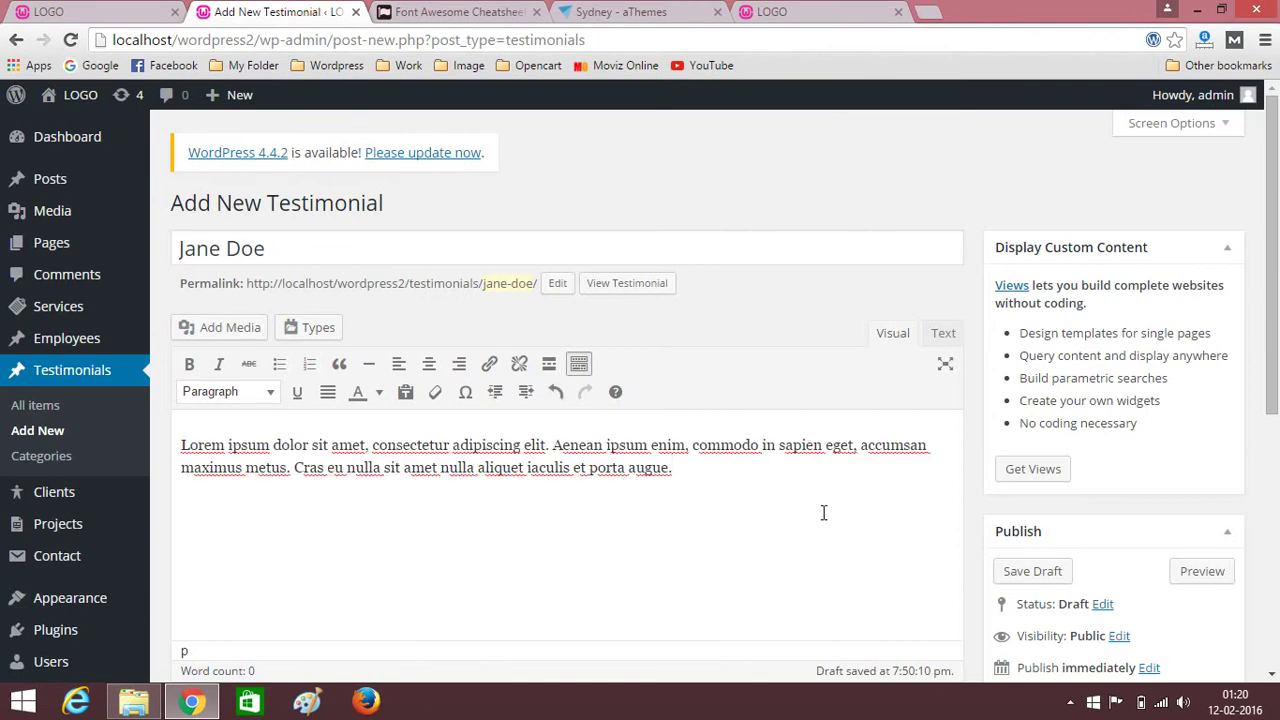
scroll(635, 397, down, 3)
scroll(467, 379, down, 2)
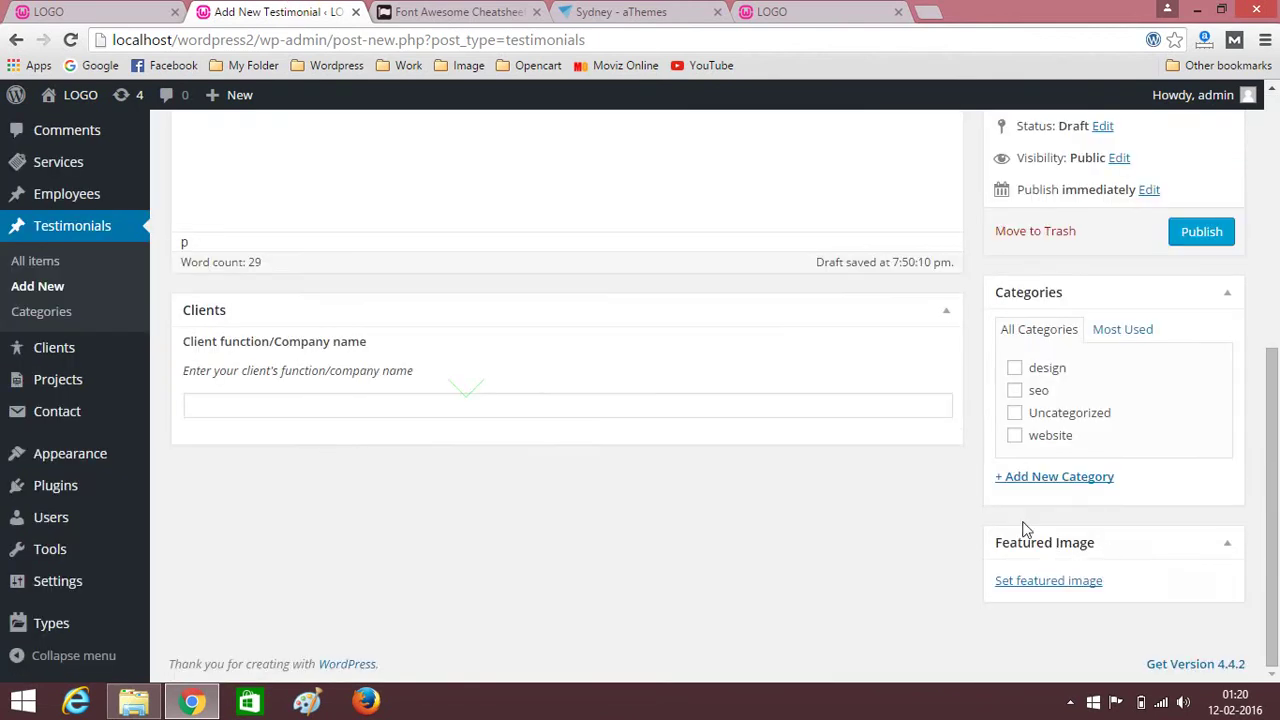
Set the emp4 portrait as featured image and publish the testimonial.
click(1050, 582)
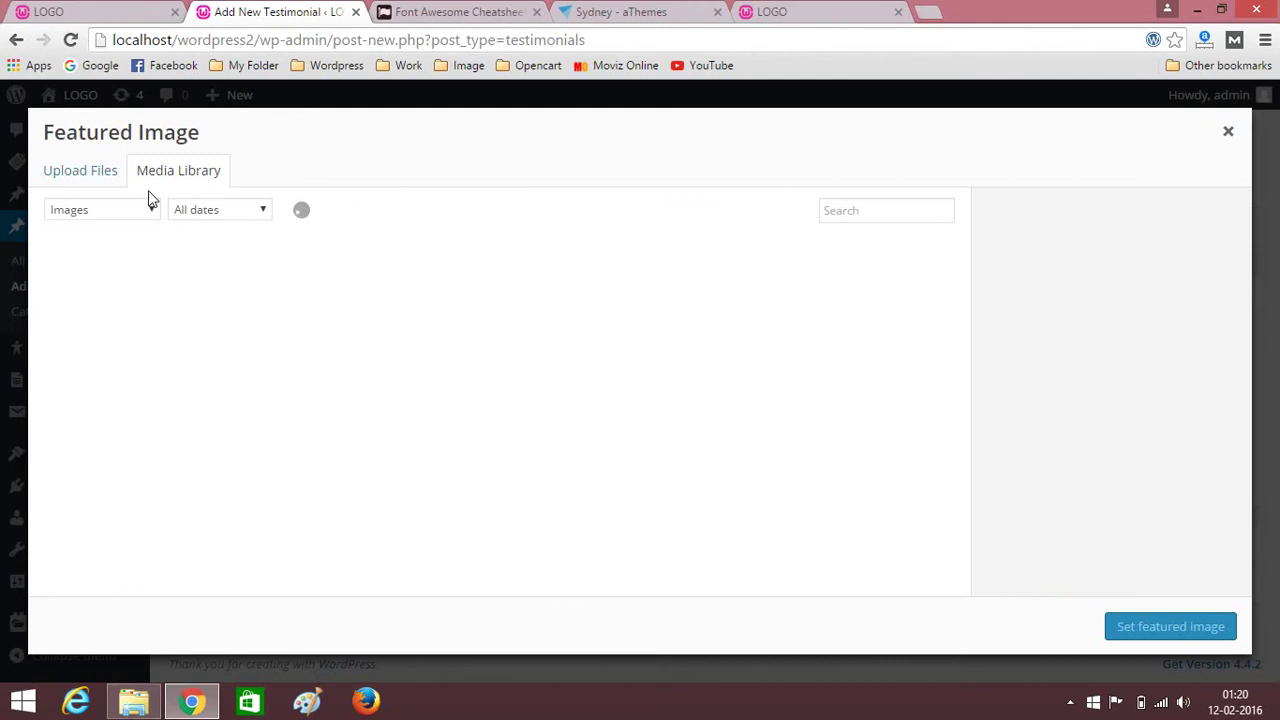
click(73, 178)
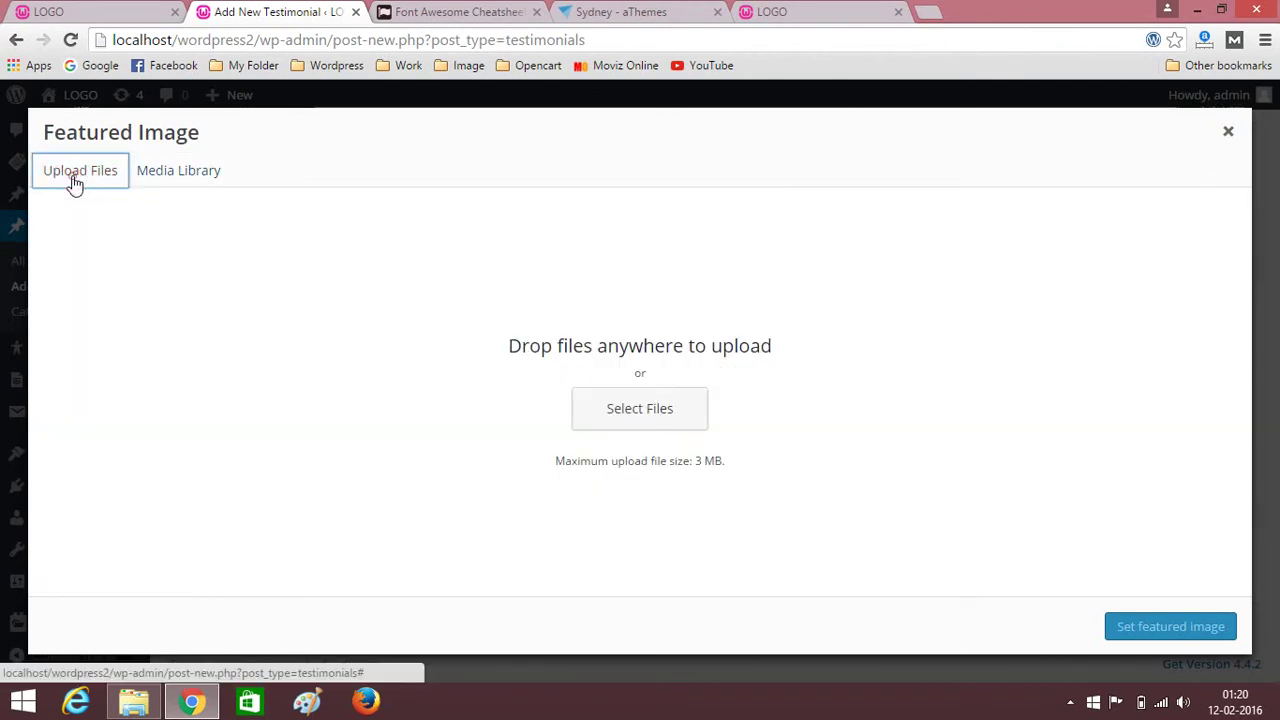
click(186, 173)
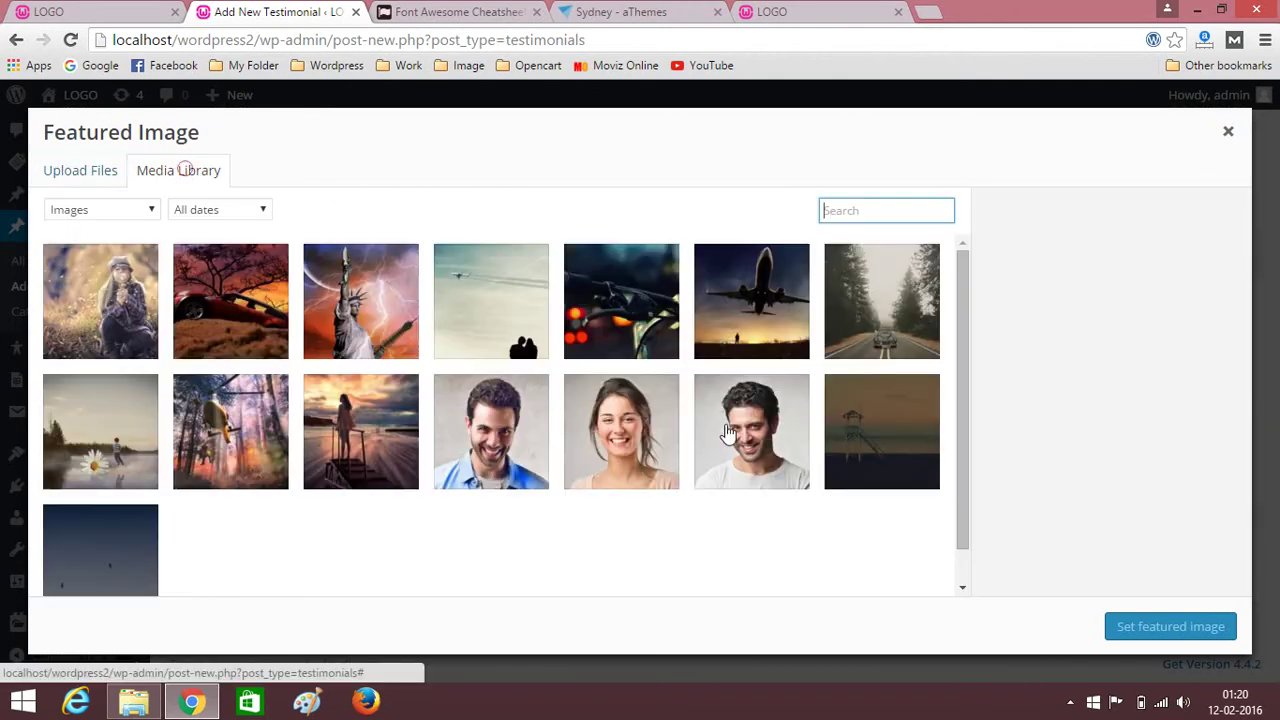
click(532, 462)
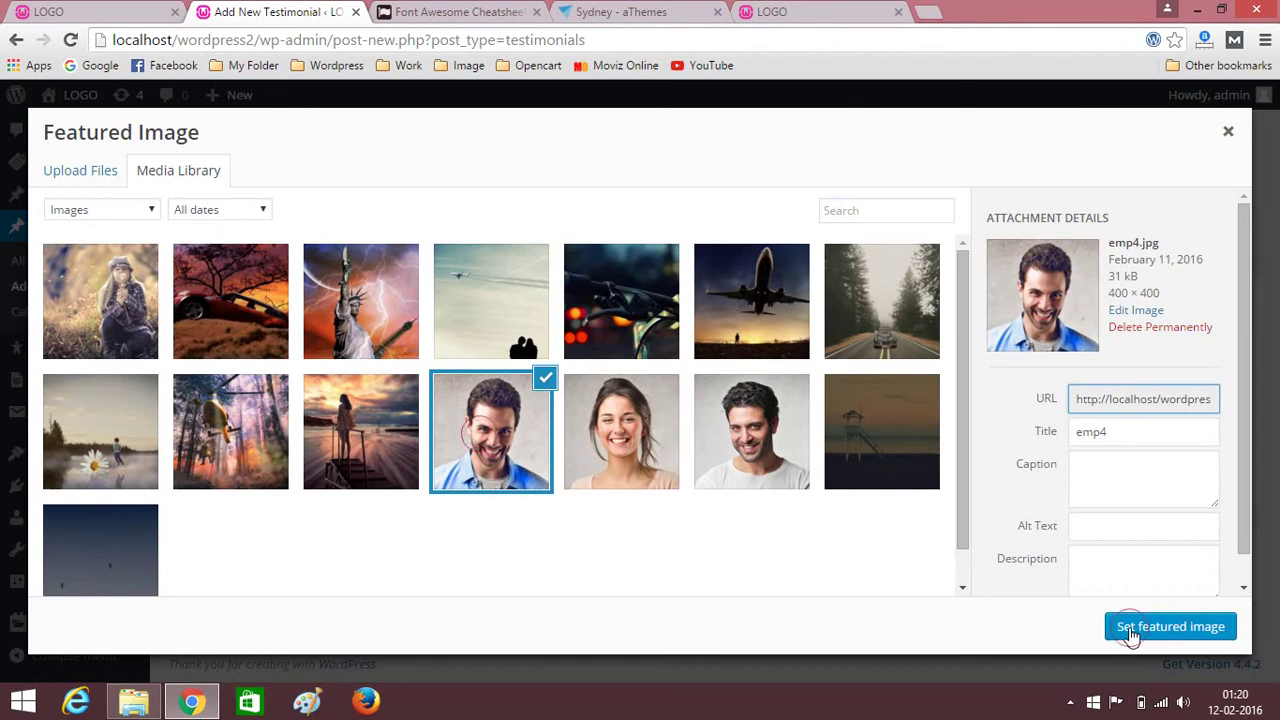
click(1131, 628)
scroll(727, 410, down, 2)
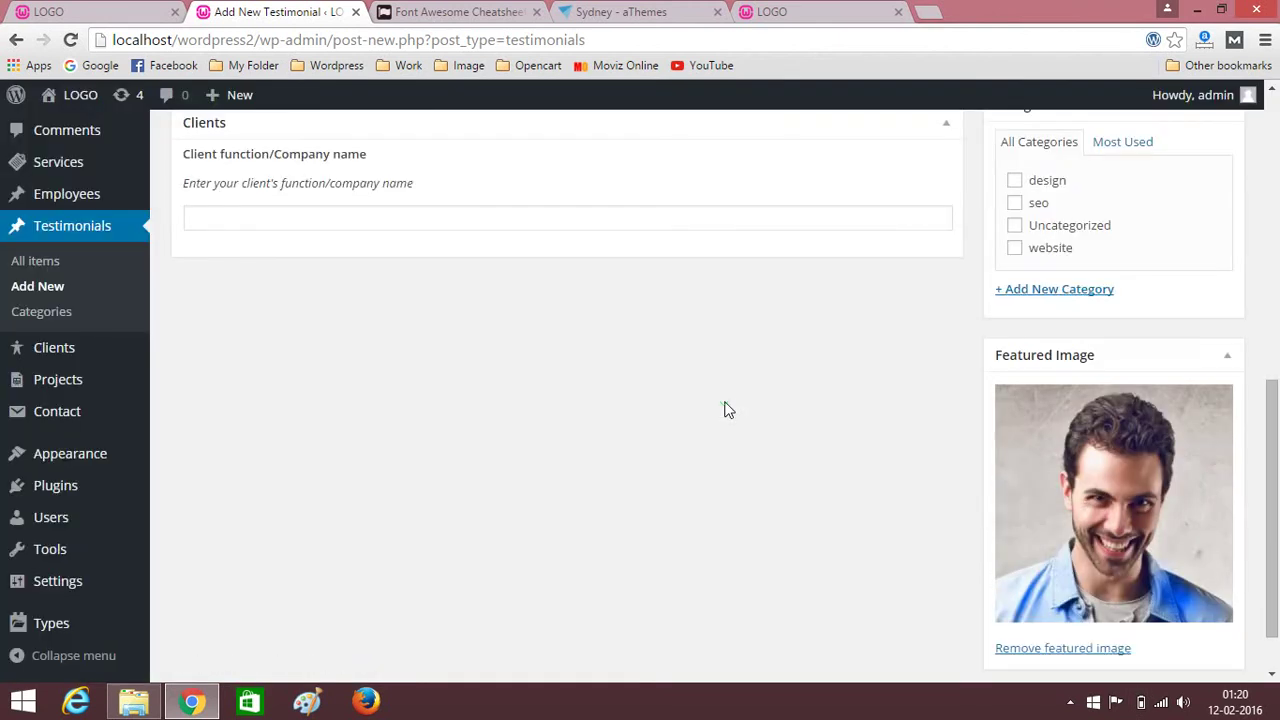
scroll(897, 483, up, 3)
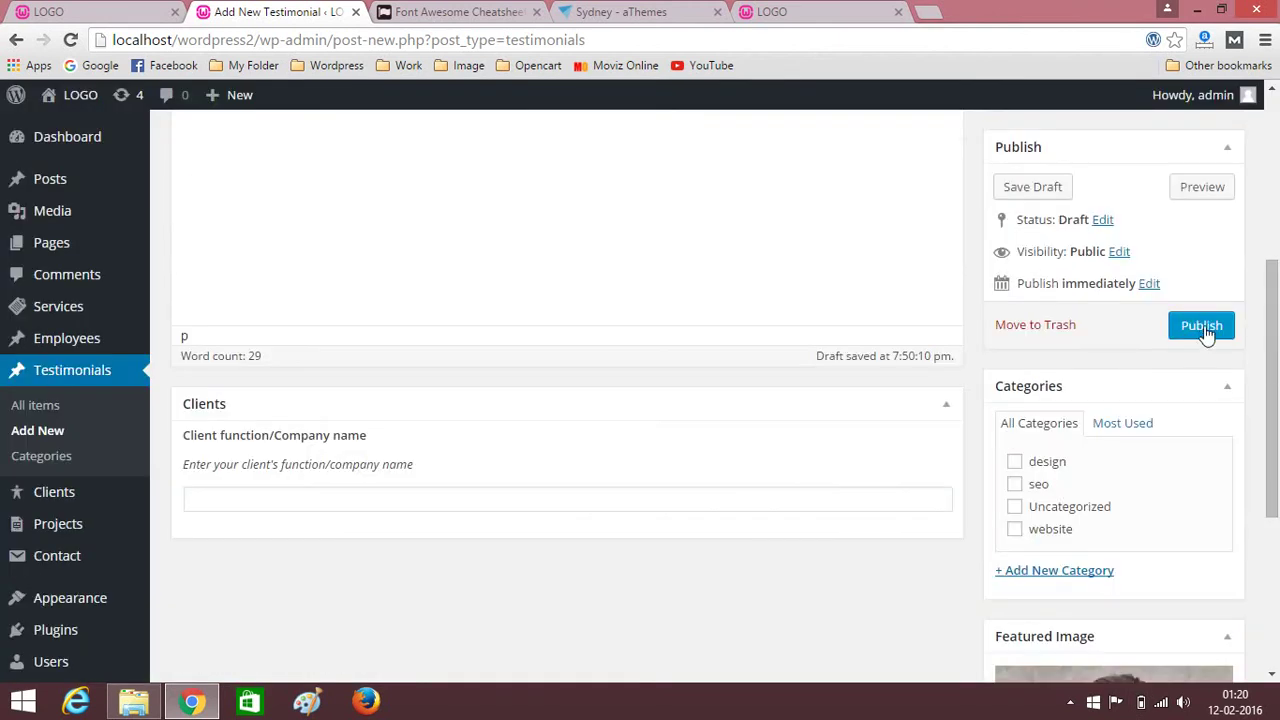
scroll(586, 417, up, 1)
scroll(586, 417, down, 2)
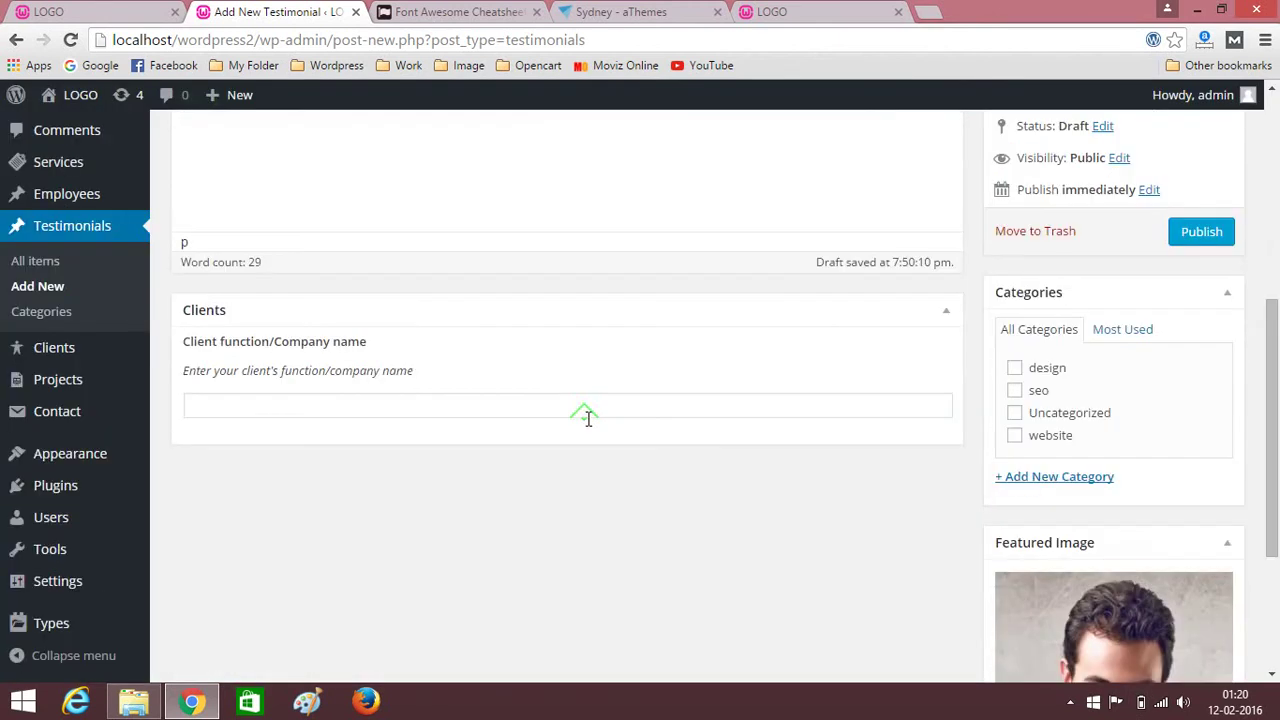
click(1203, 238)
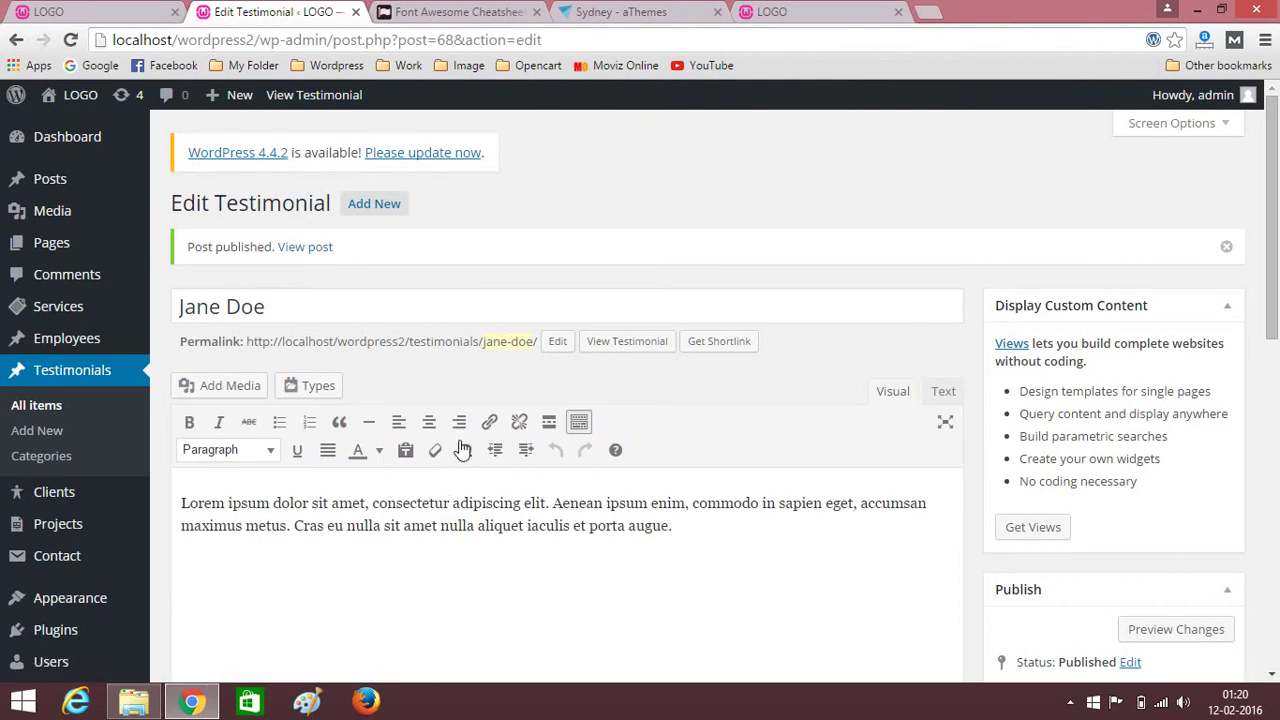
click(399, 212)
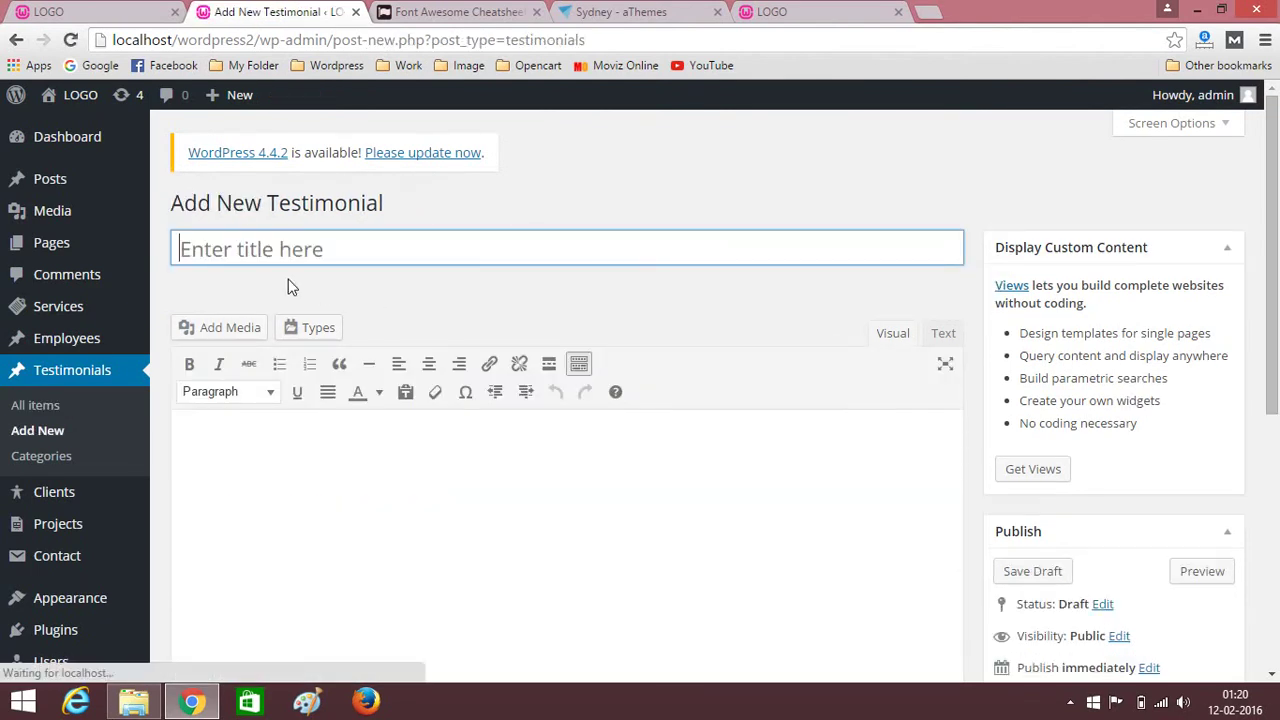
Title the testimonial with the client's name and set 1.jpg as its featured image.
click(436, 243)
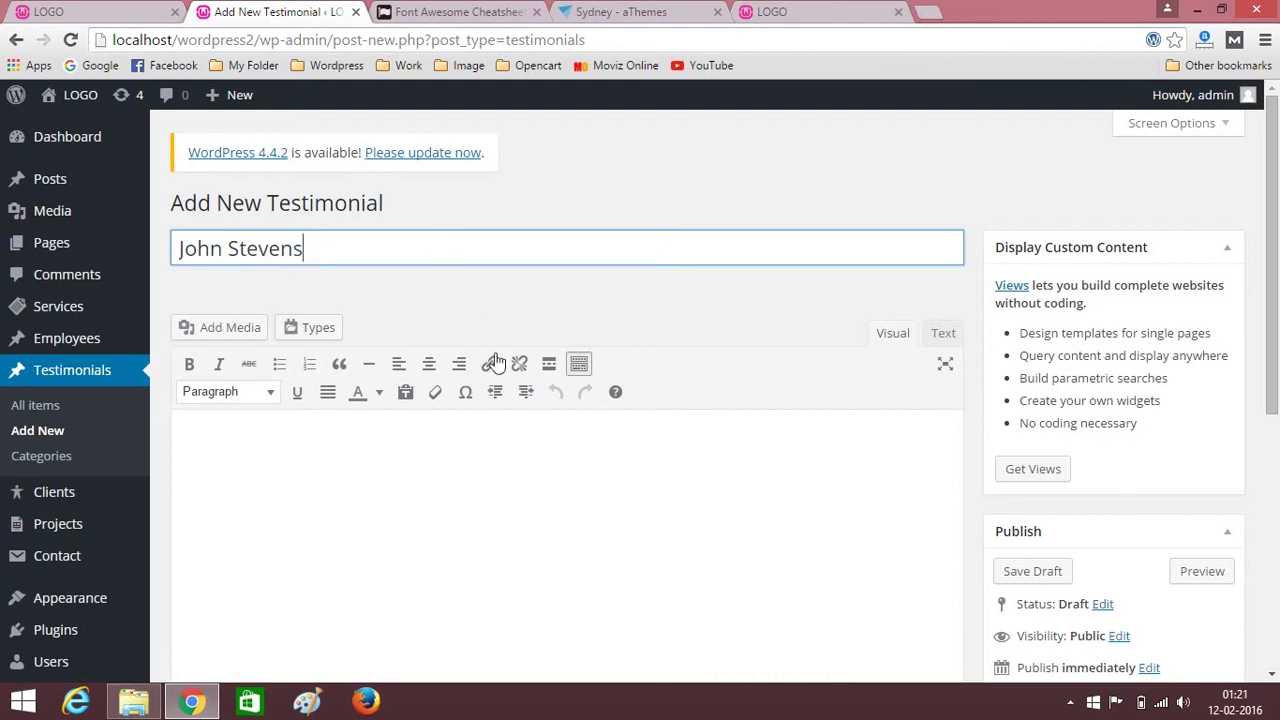
scroll(530, 380, down, 3)
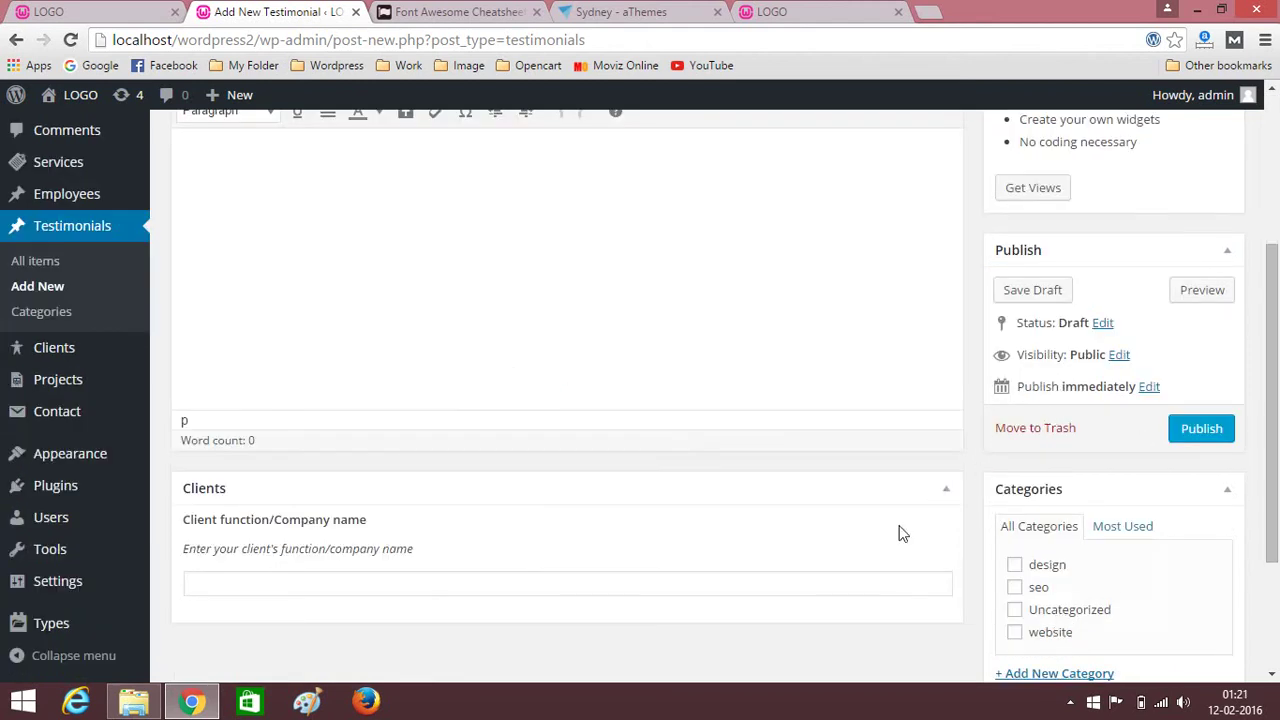
scroll(898, 533, down, 2)
click(1039, 584)
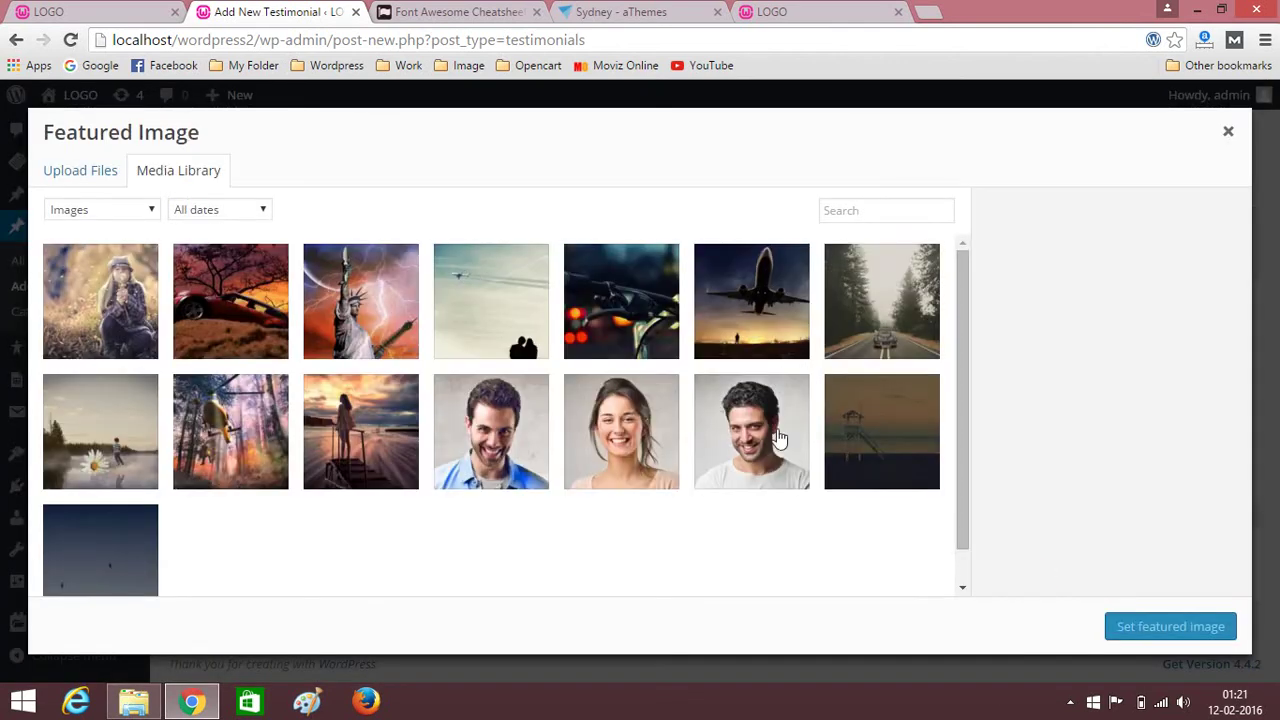
click(665, 455)
click(760, 462)
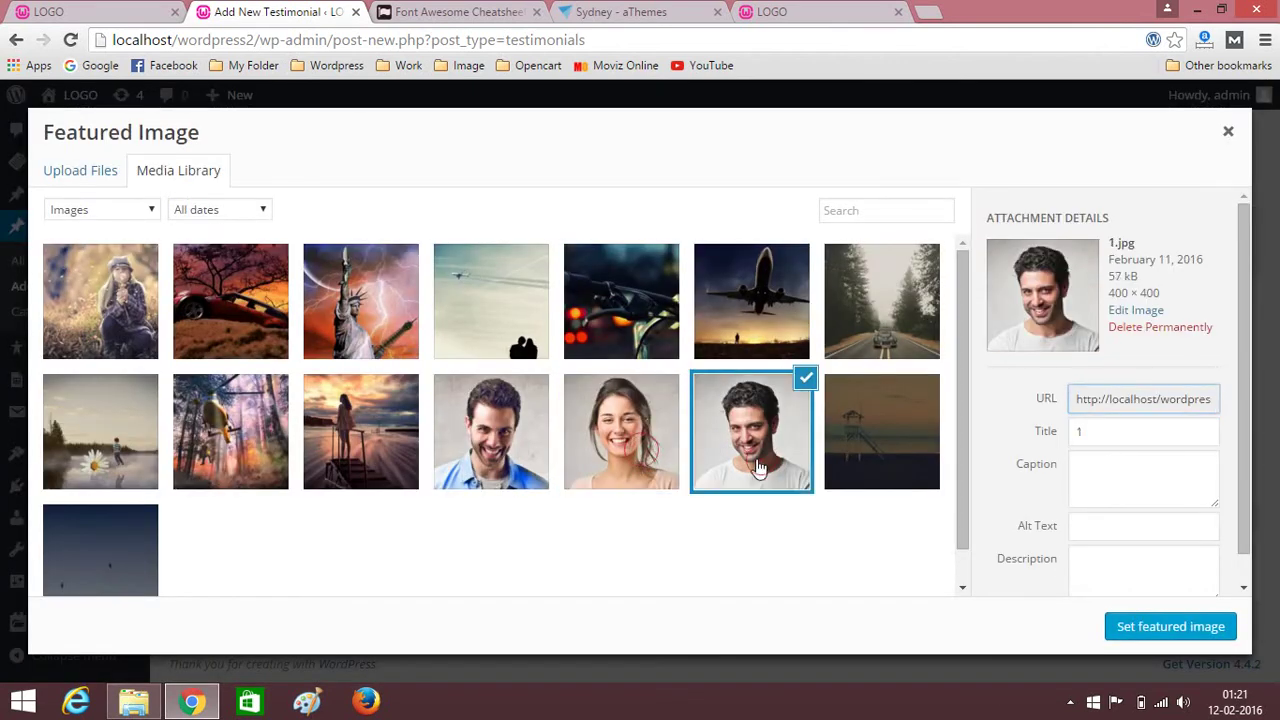
click(1190, 630)
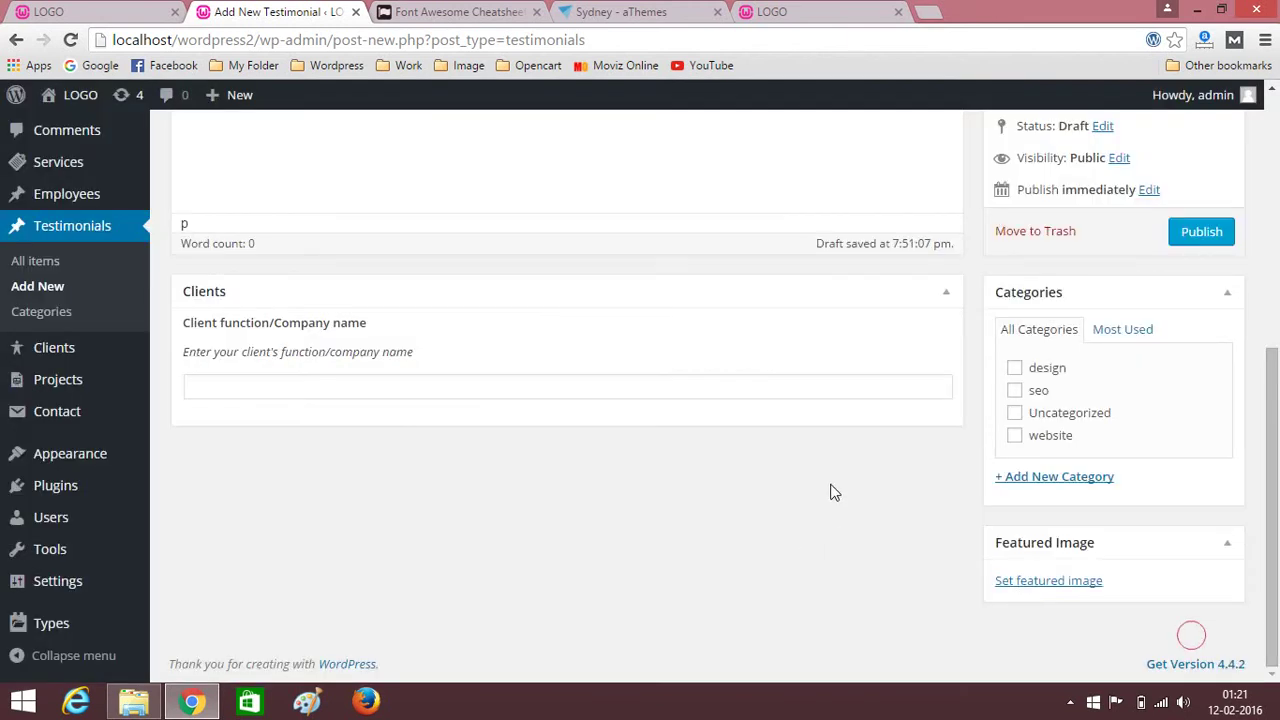
Paste the Lorem ipsum paragraph into the body and publish the testimonial.
scroll(829, 488, up, 4)
scroll(811, 462, up, 1)
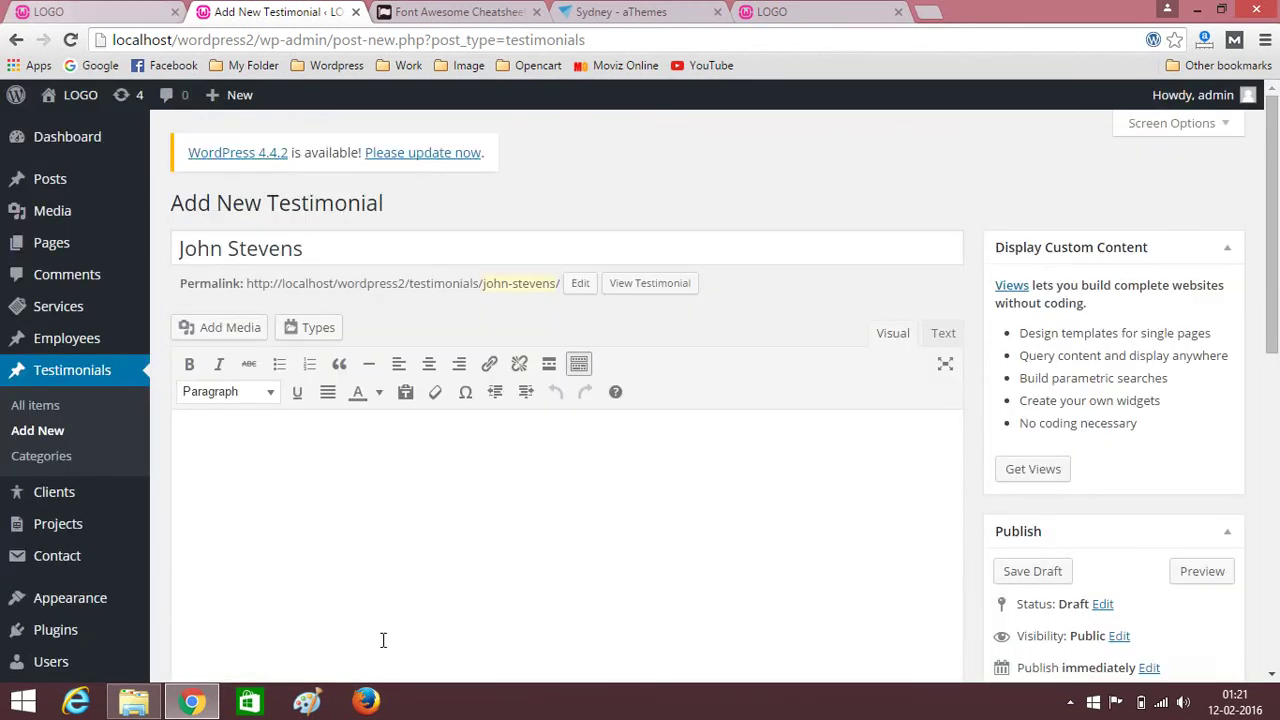
key(ctrl+v)
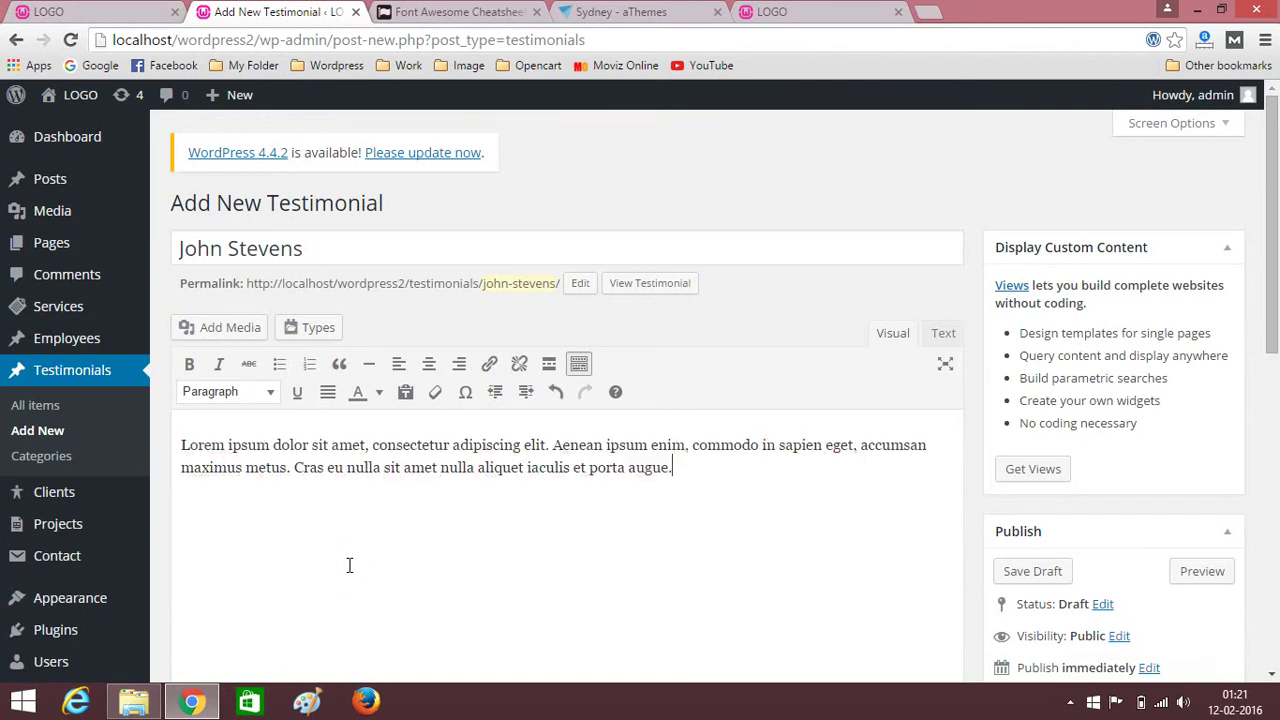
scroll(864, 604, down, 2)
click(1190, 524)
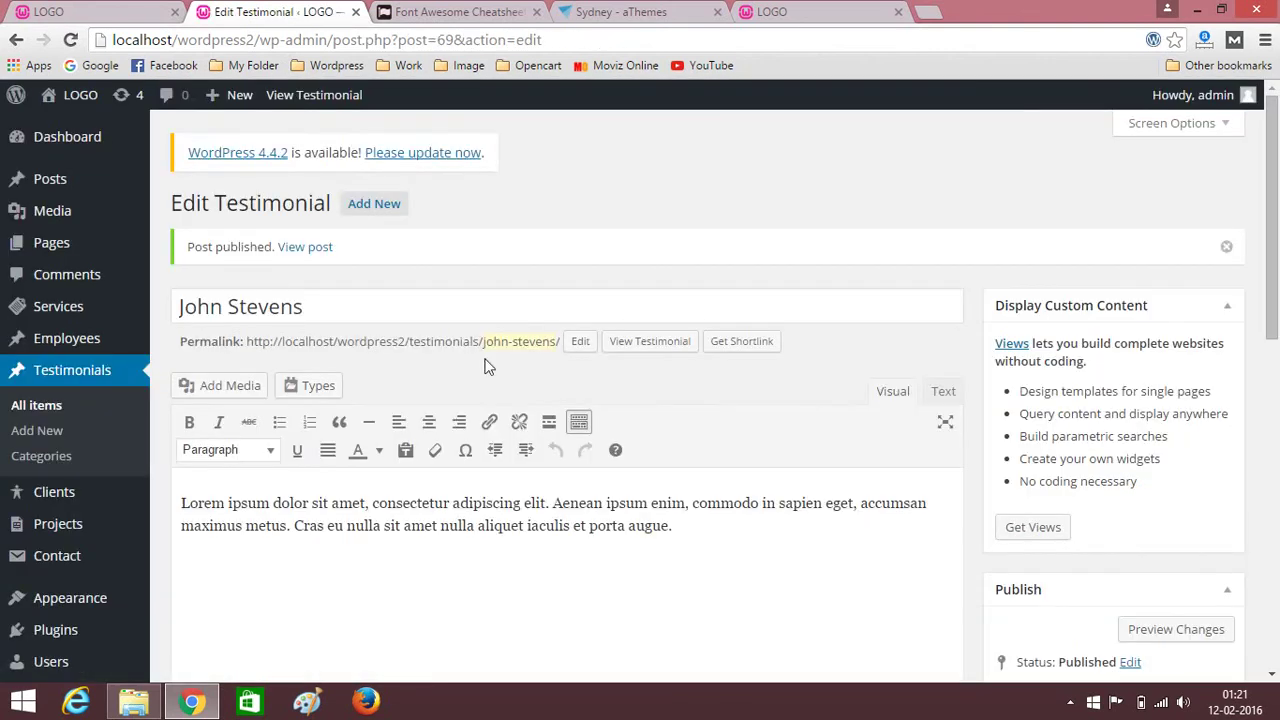
mouse_move(16, 252)
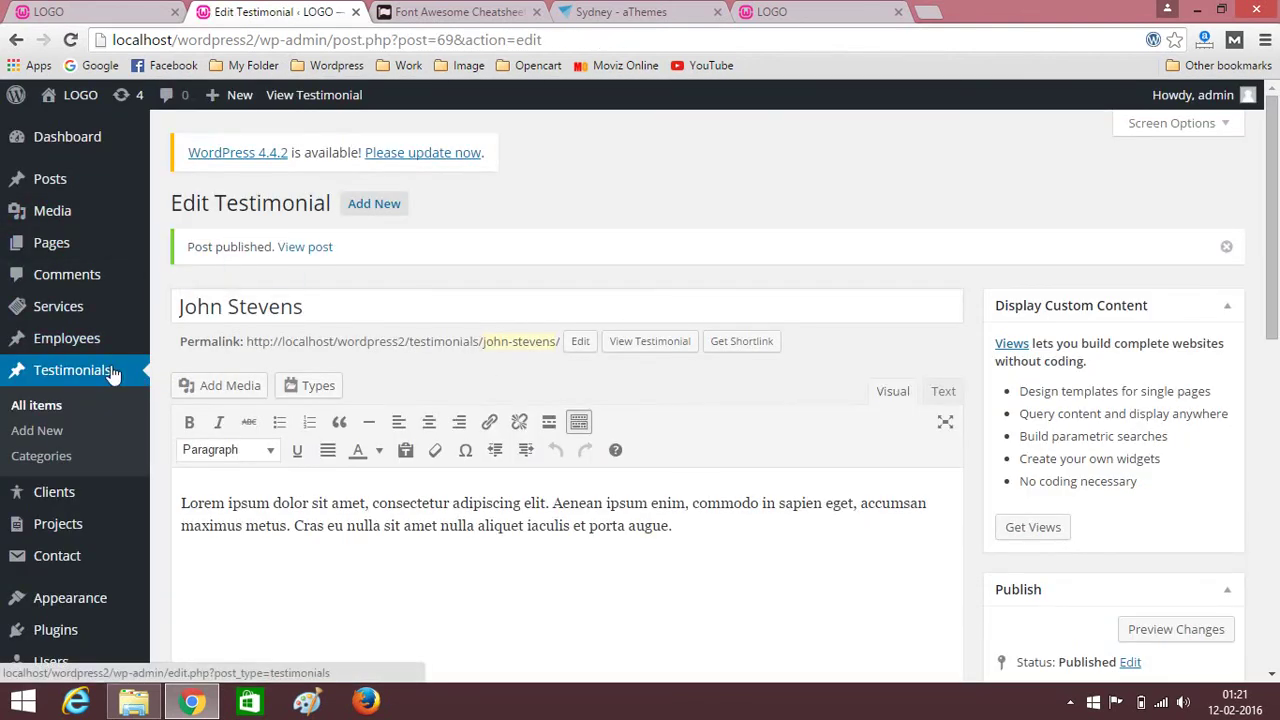
Open the Home page from the Pages list for editing.
click(65, 249)
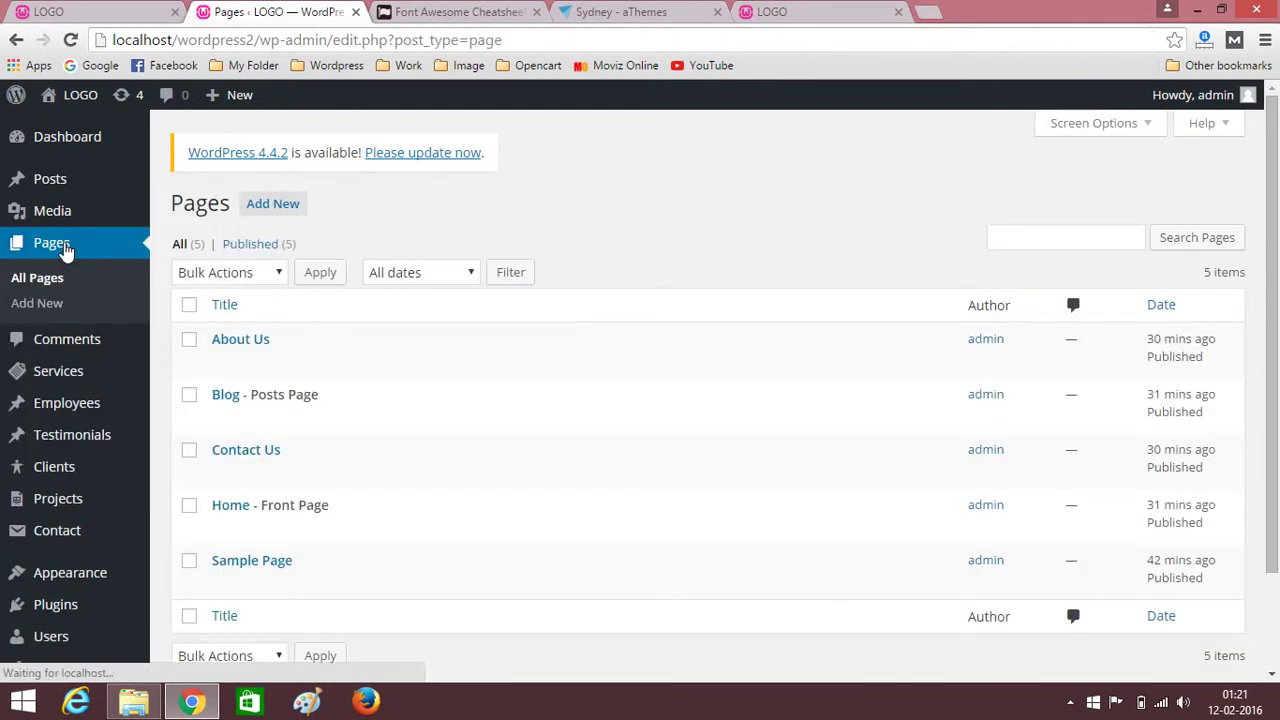
scroll(175, 461, down, 2)
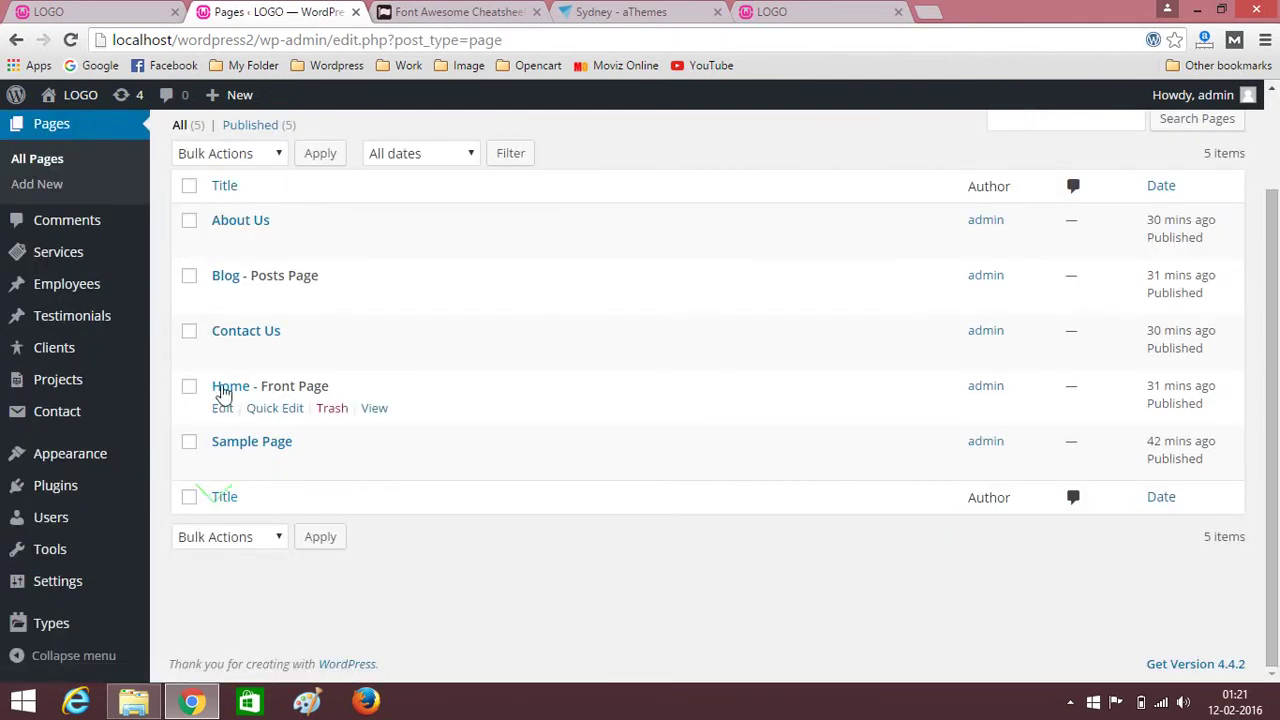
click(223, 388)
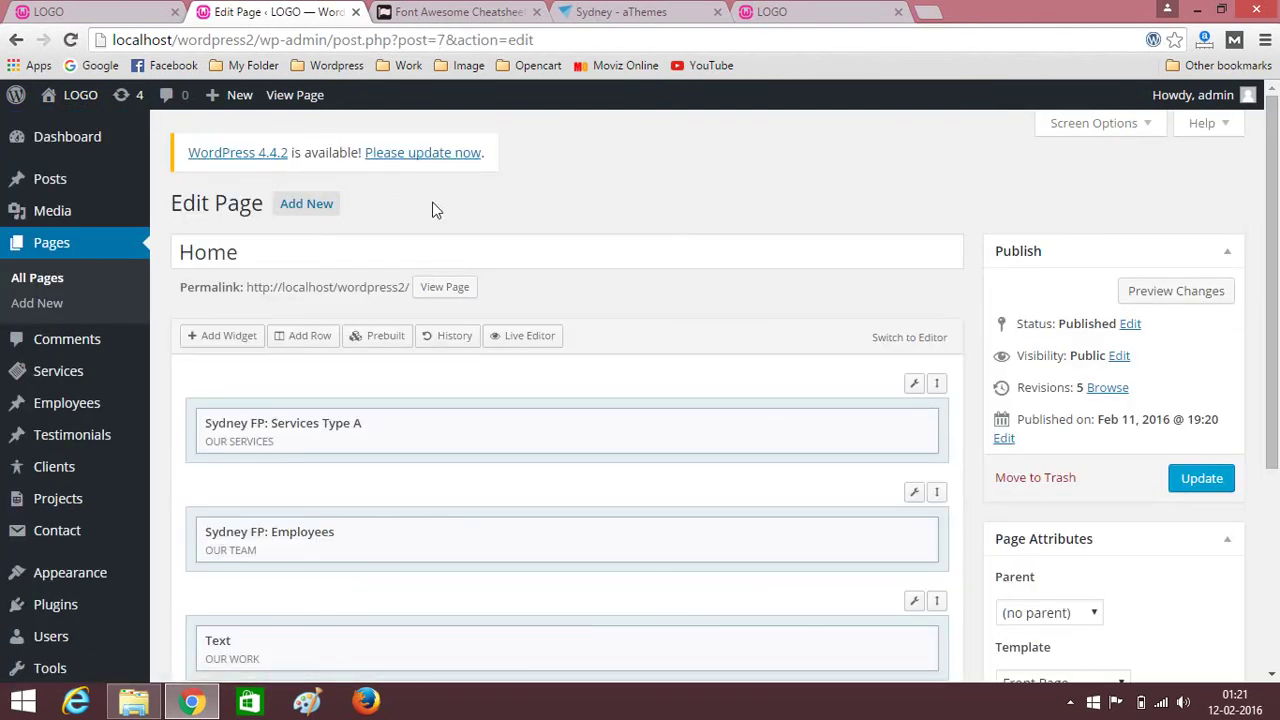
middle_click(544, 336)
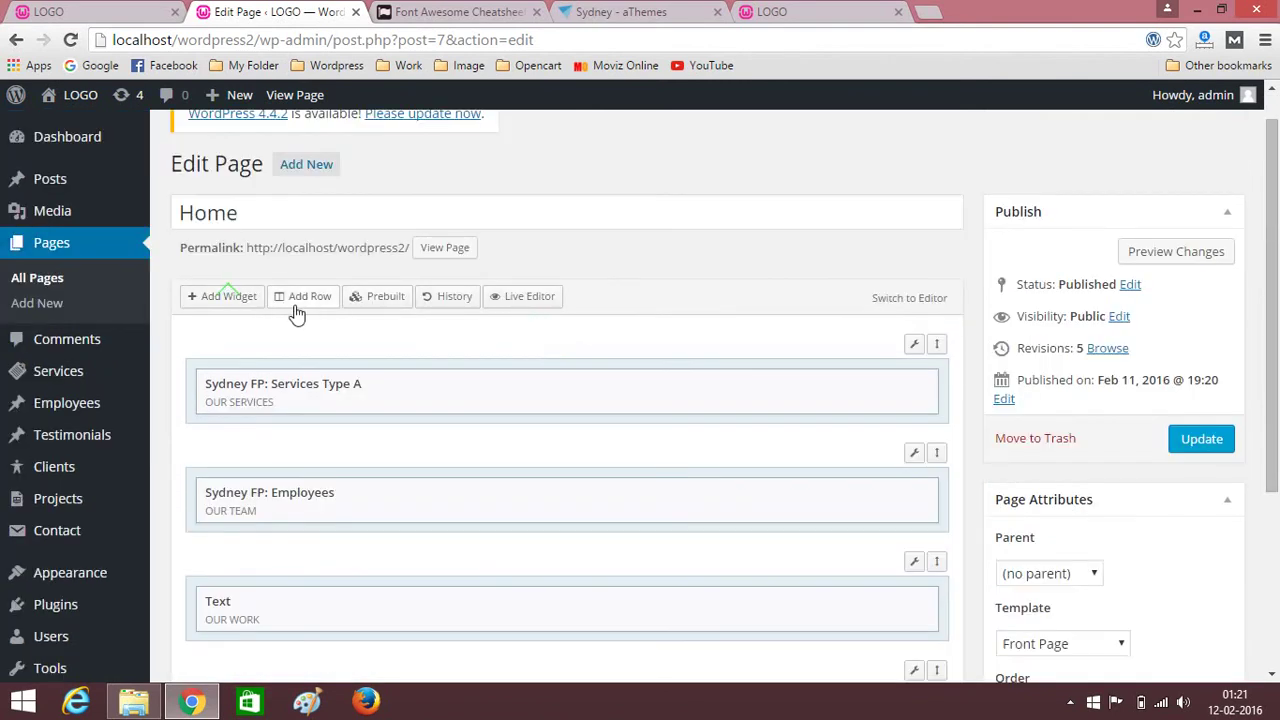
Insert a one-column row and drag it below the Sydney FP: Facts row.
click(295, 304)
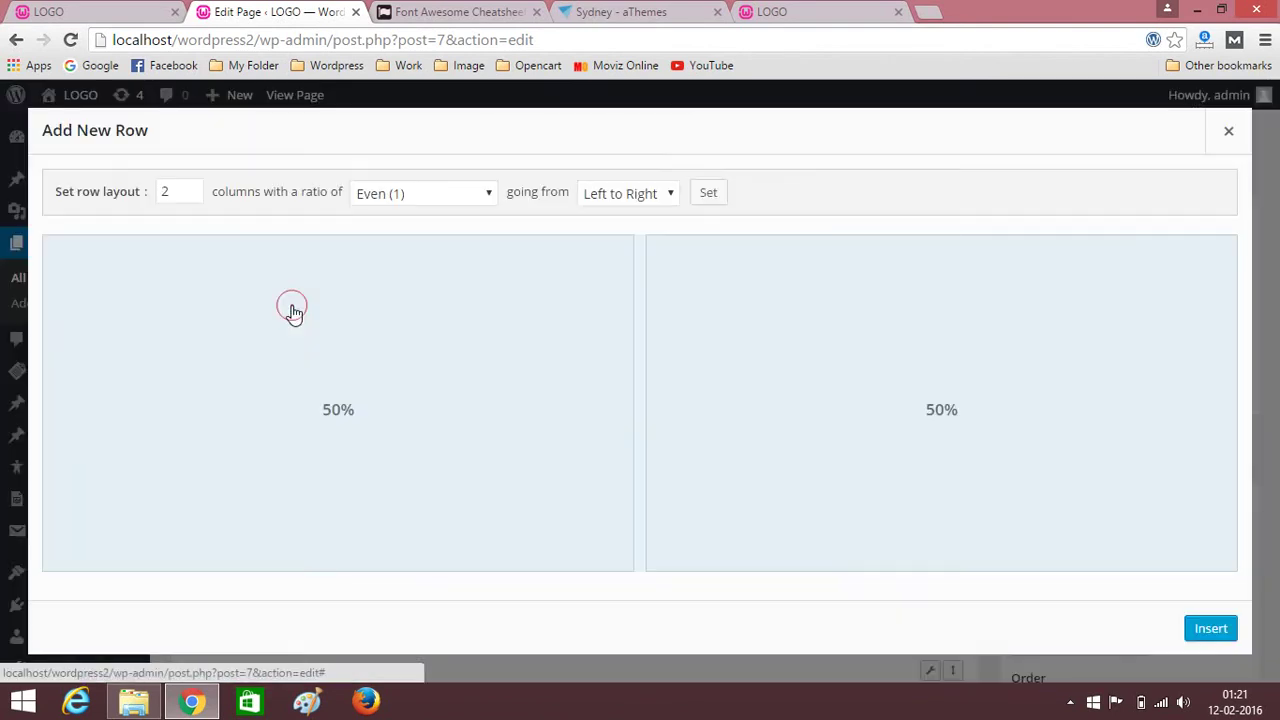
click(192, 199)
click(193, 199)
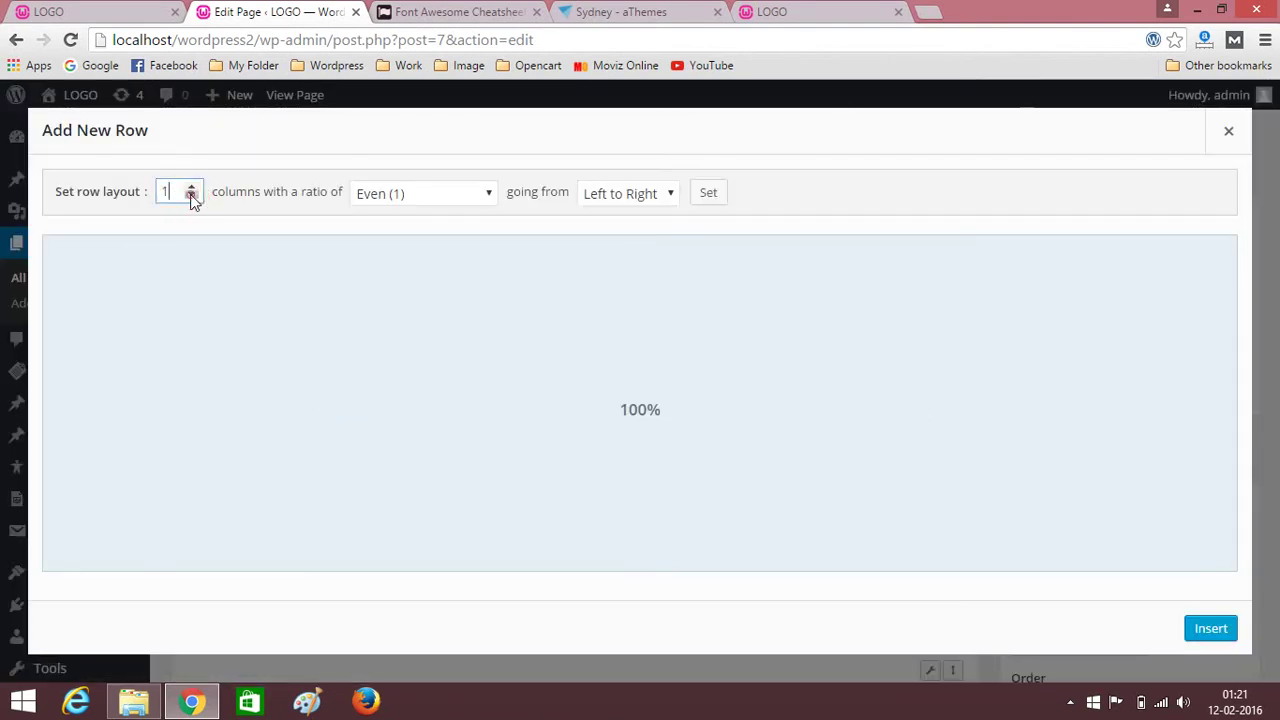
click(1210, 628)
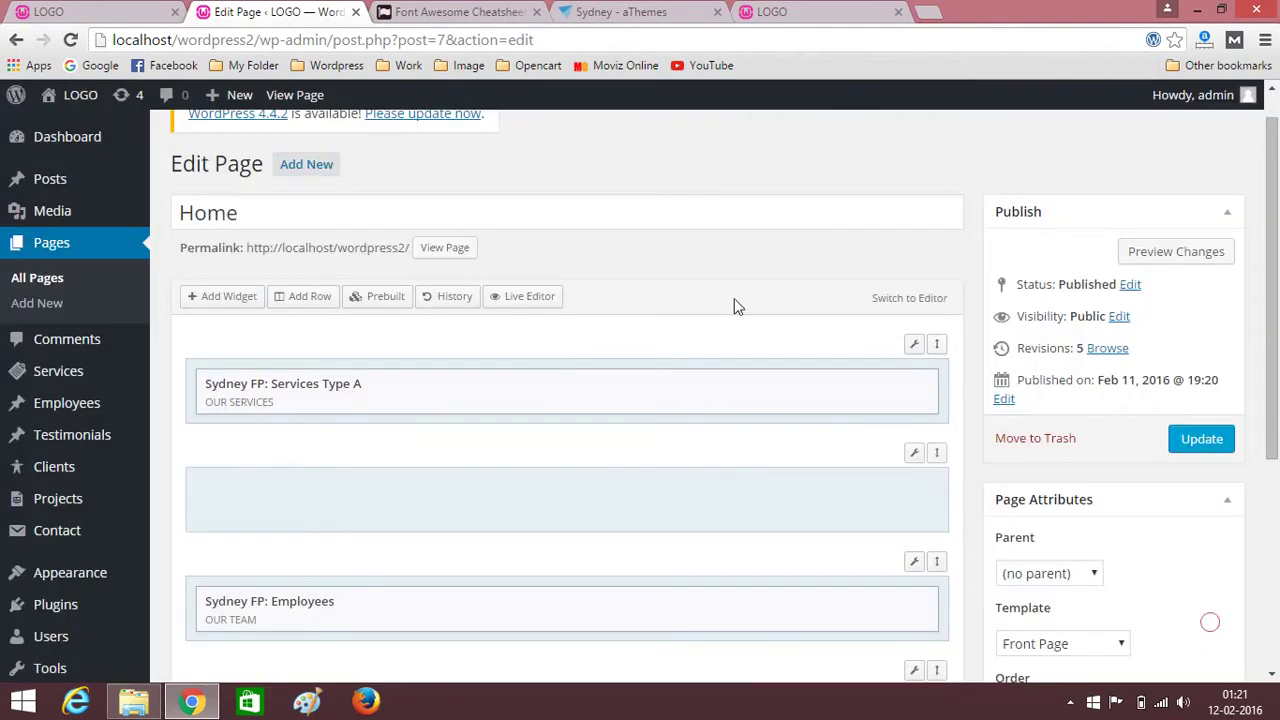
scroll(960, 370, up, 2)
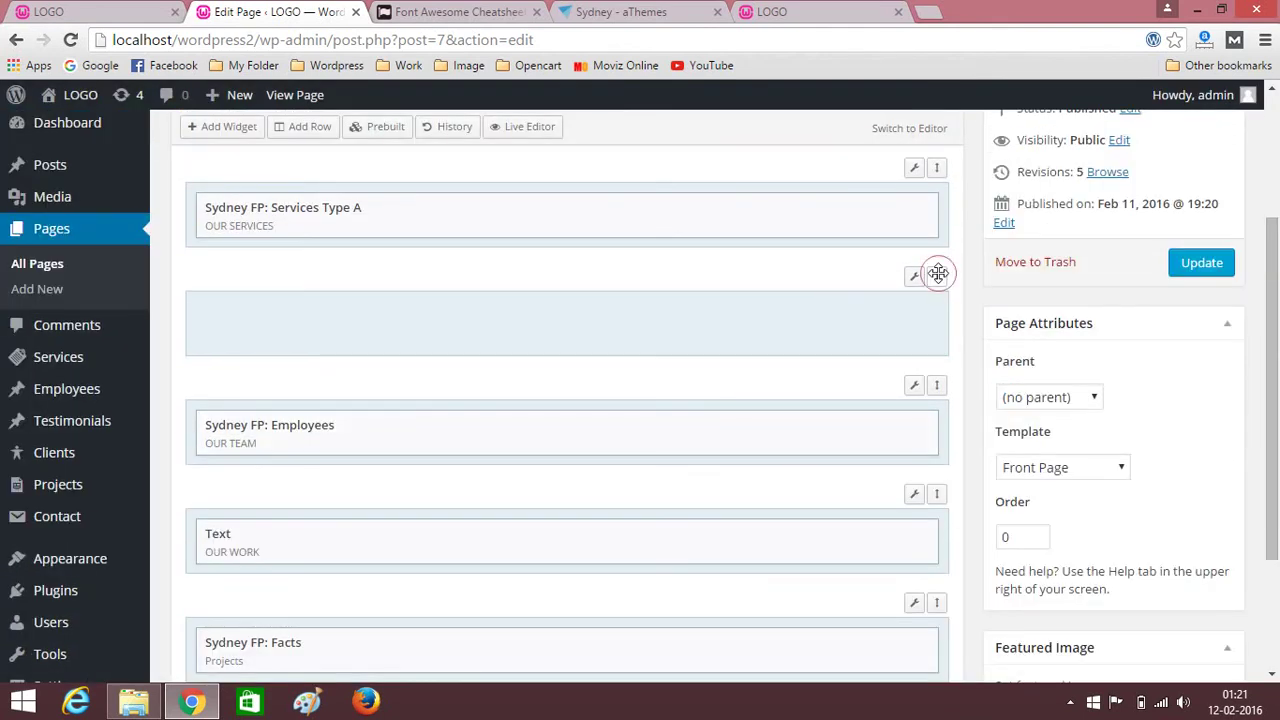
drag(936, 274, 923, 494)
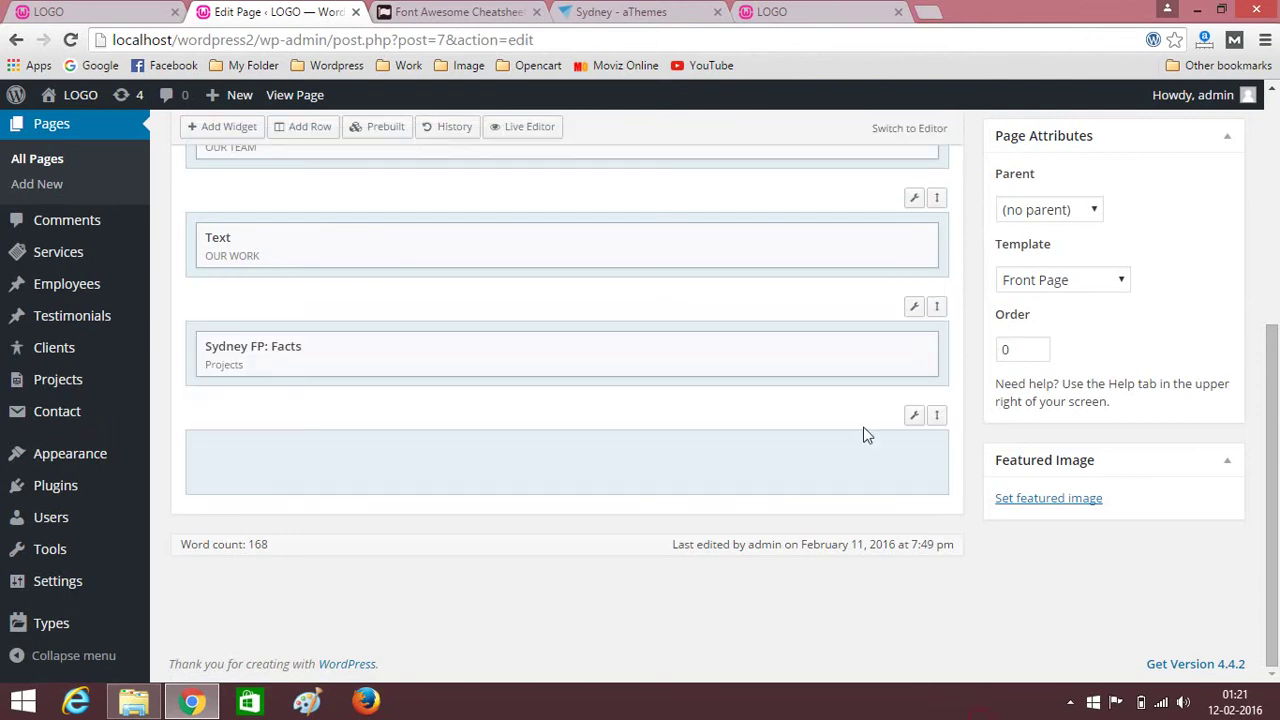
click(336, 476)
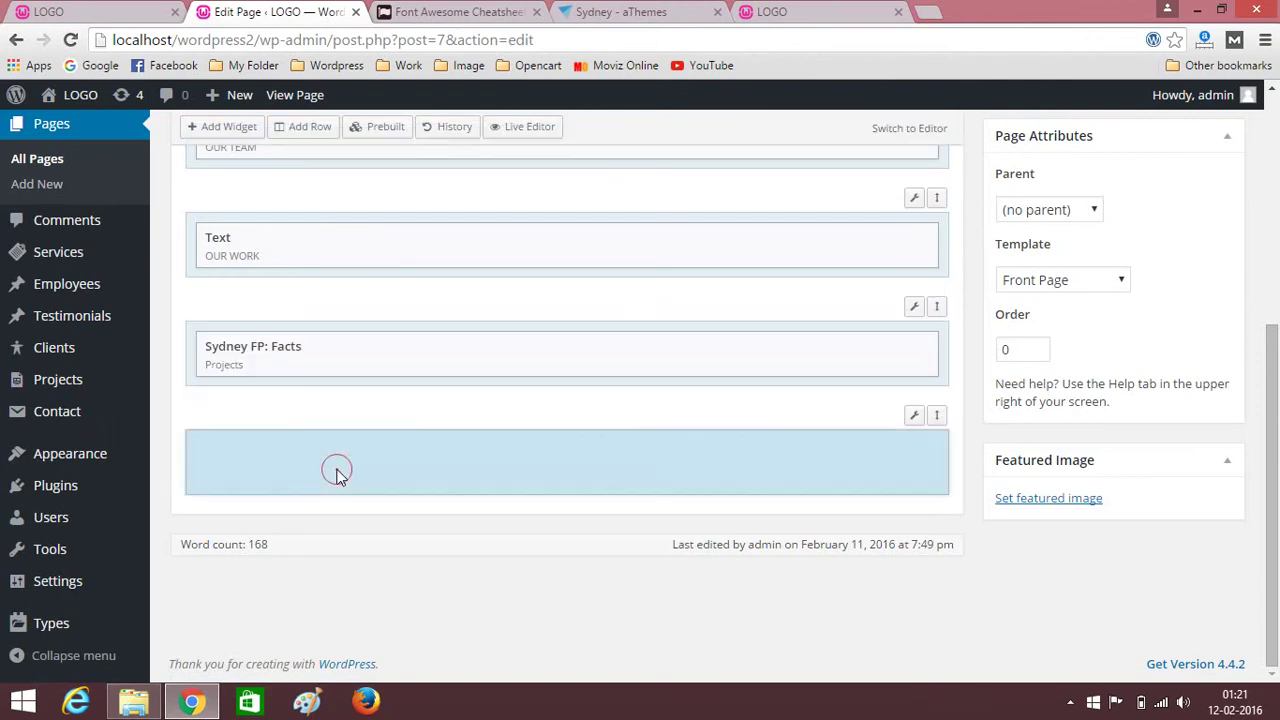
click(221, 130)
Add a Sydney FP: Testimonials widget from the Sydney theme widgets.
click(103, 217)
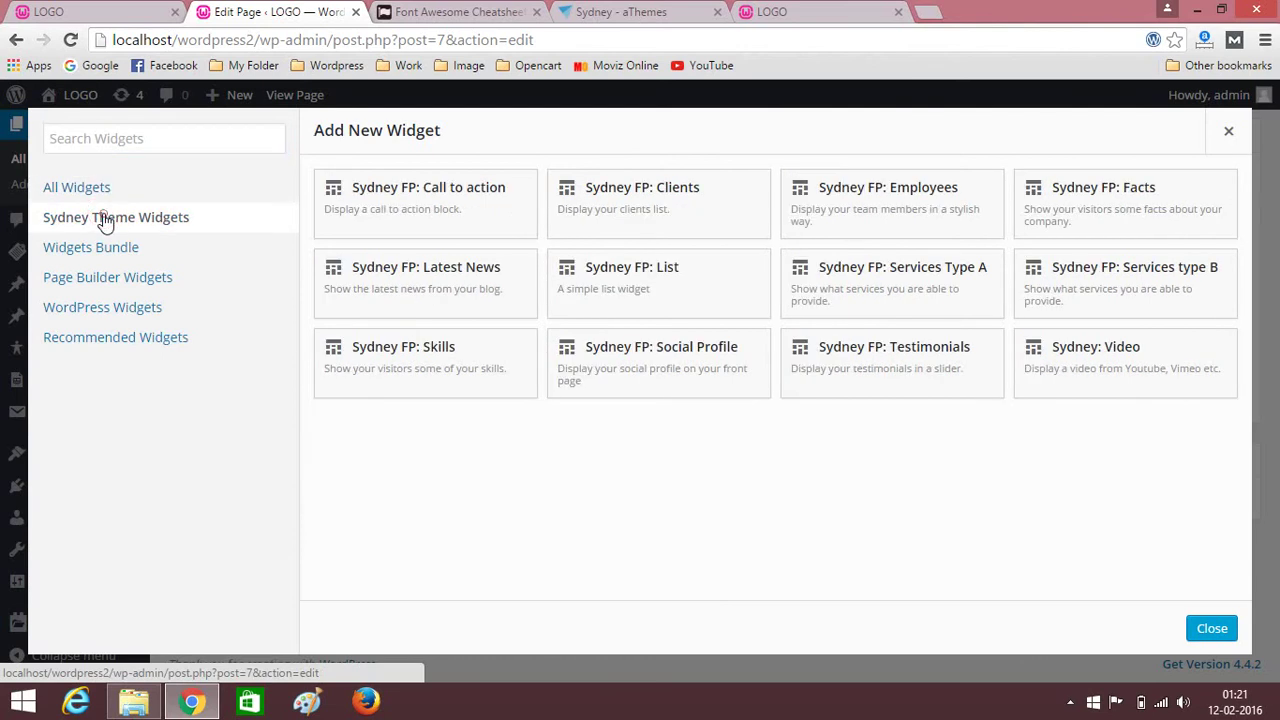
click(930, 377)
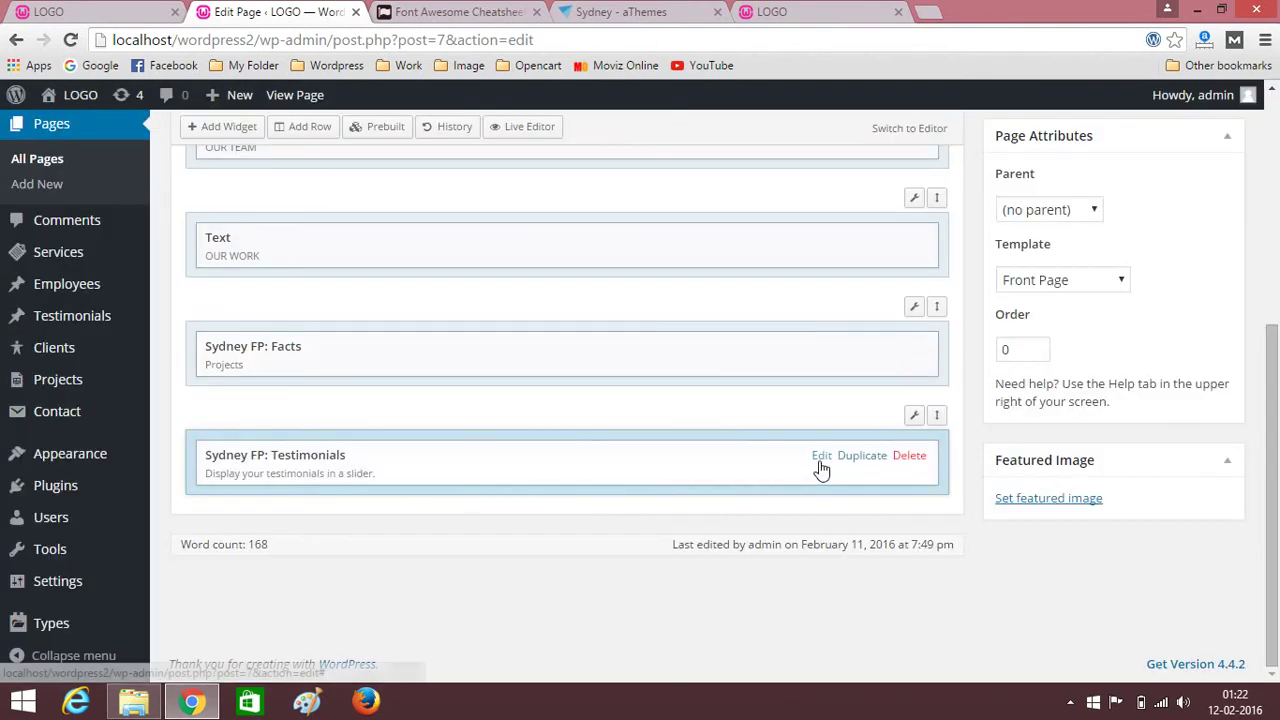
click(820, 457)
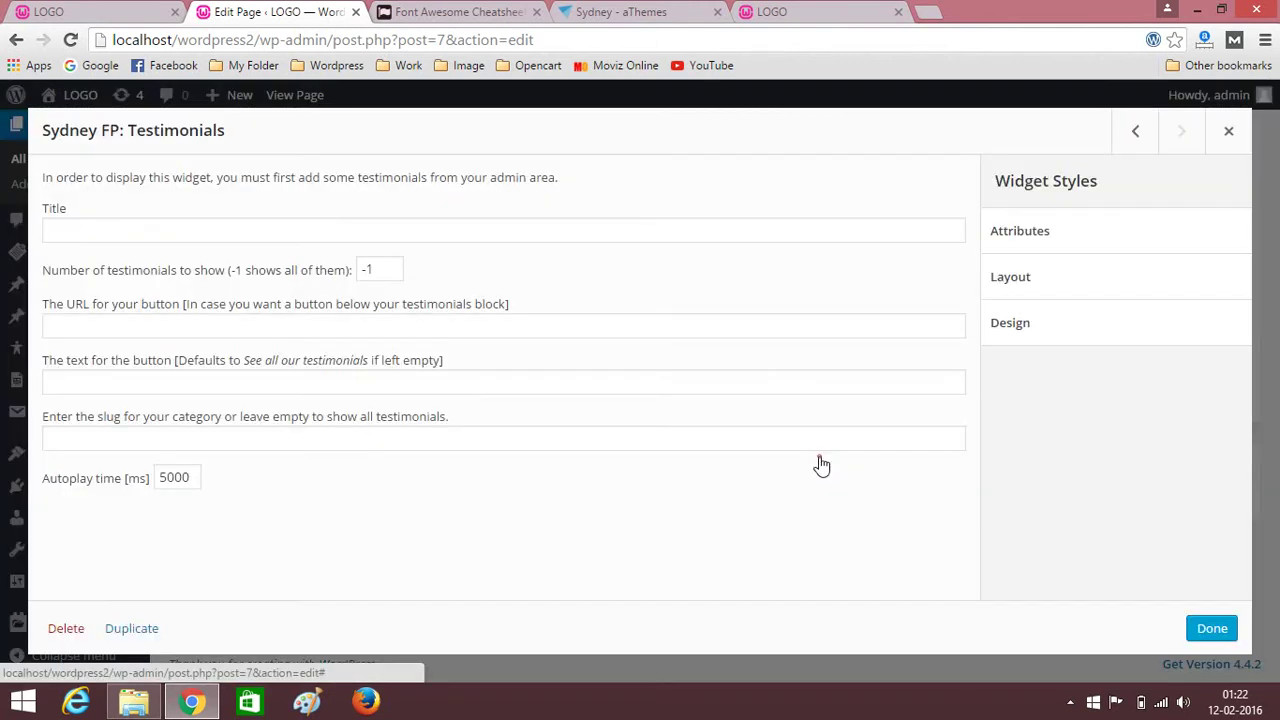
Title the widget WHAT OUR CLIENTS SAY, copied from the demo site, and save it.
click(113, 235)
click(97, 14)
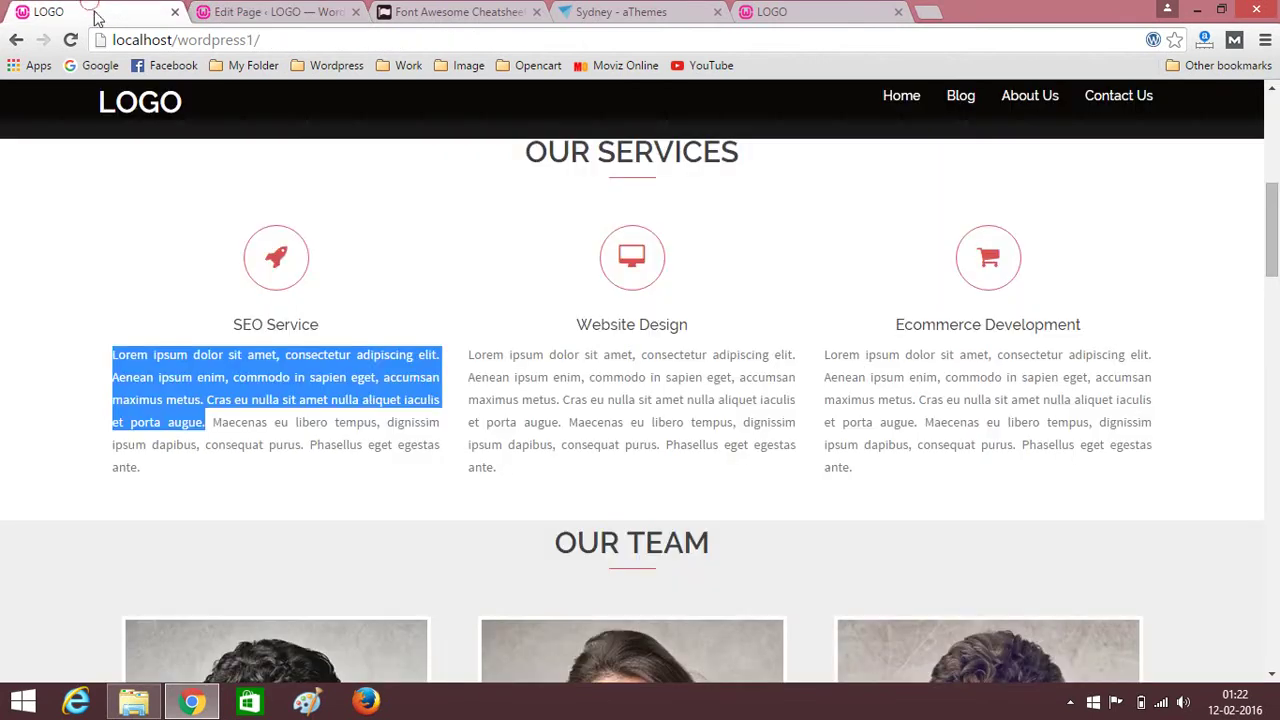
scroll(262, 400, down, 15)
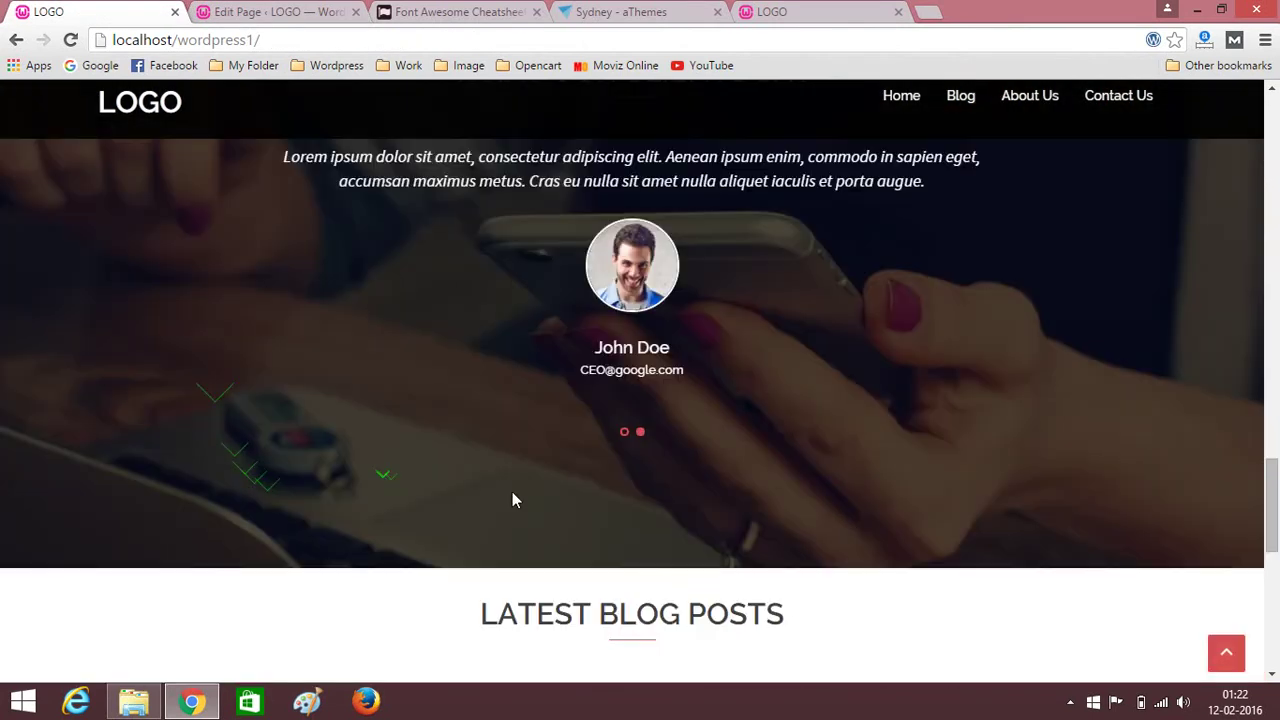
scroll(422, 305, up, 3)
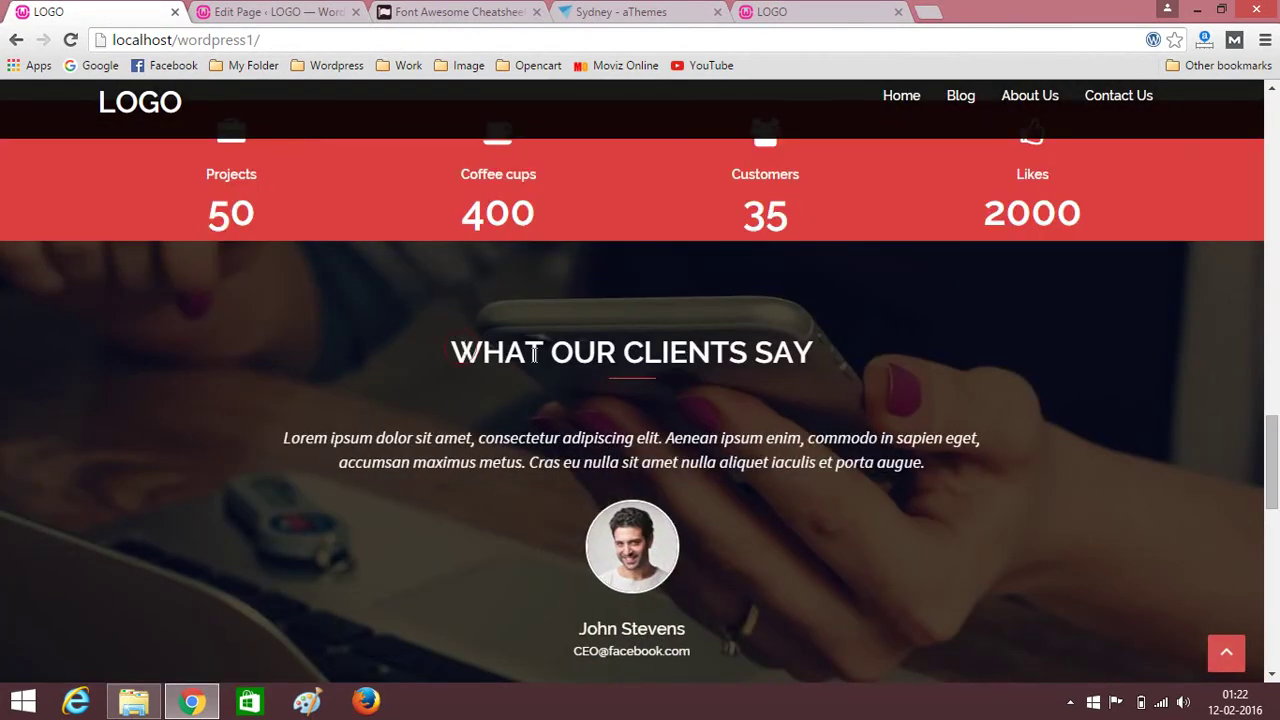
drag(535, 354, 829, 372)
key(ctrl+c)
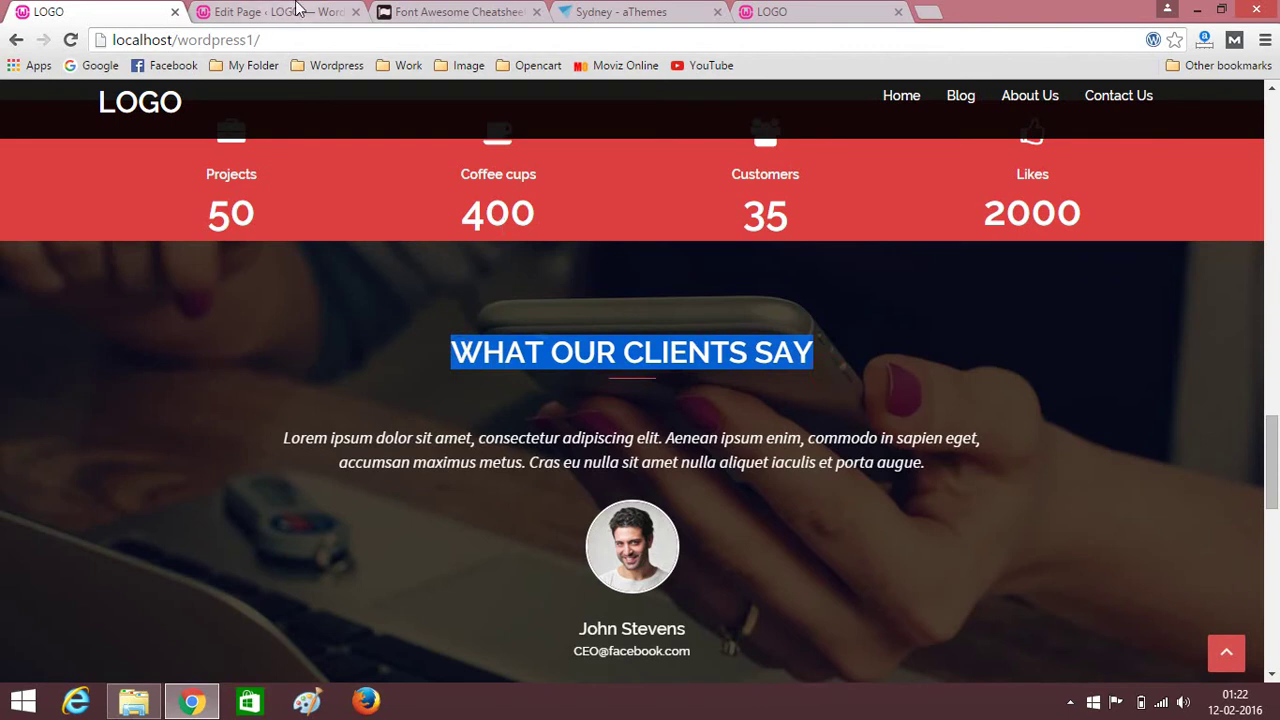
click(295, 12)
key(ctrl+v)
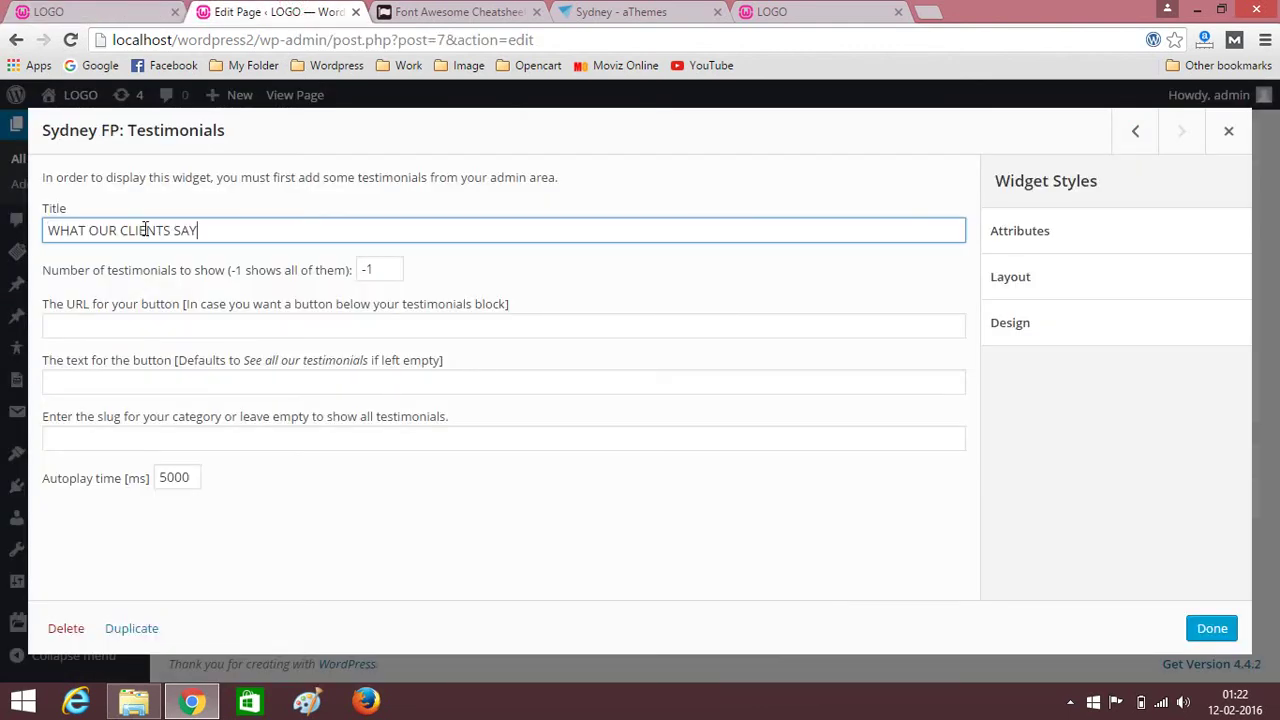
click(1210, 628)
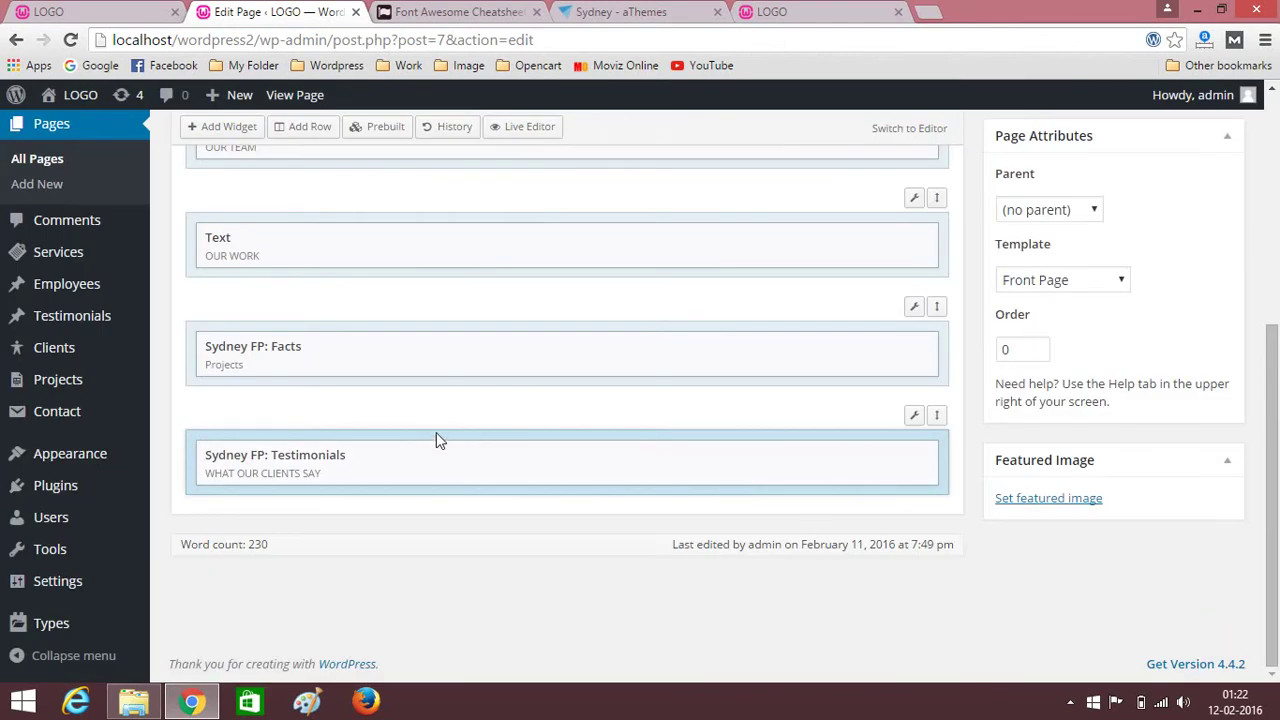
scroll(1017, 500, up, 4)
Update the Home page and reload the live site to check the WHAT OUR CLIENTS SAY slider.
click(1197, 452)
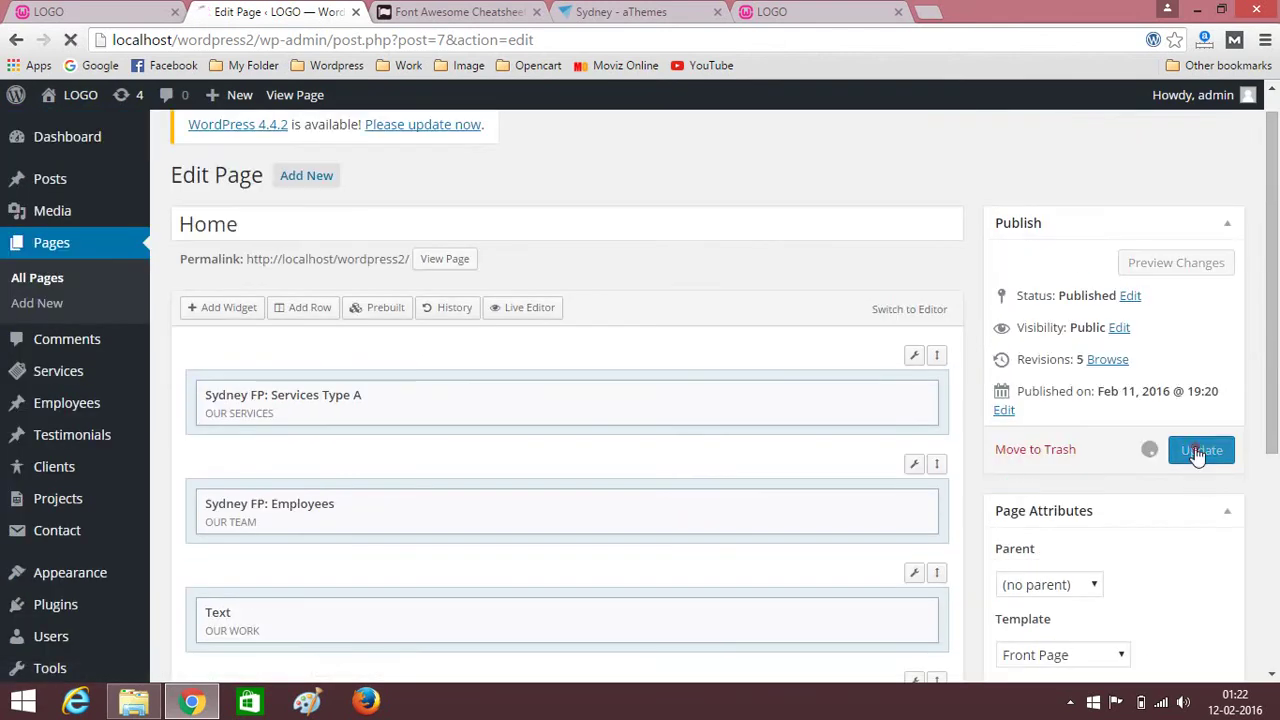
click(790, 10)
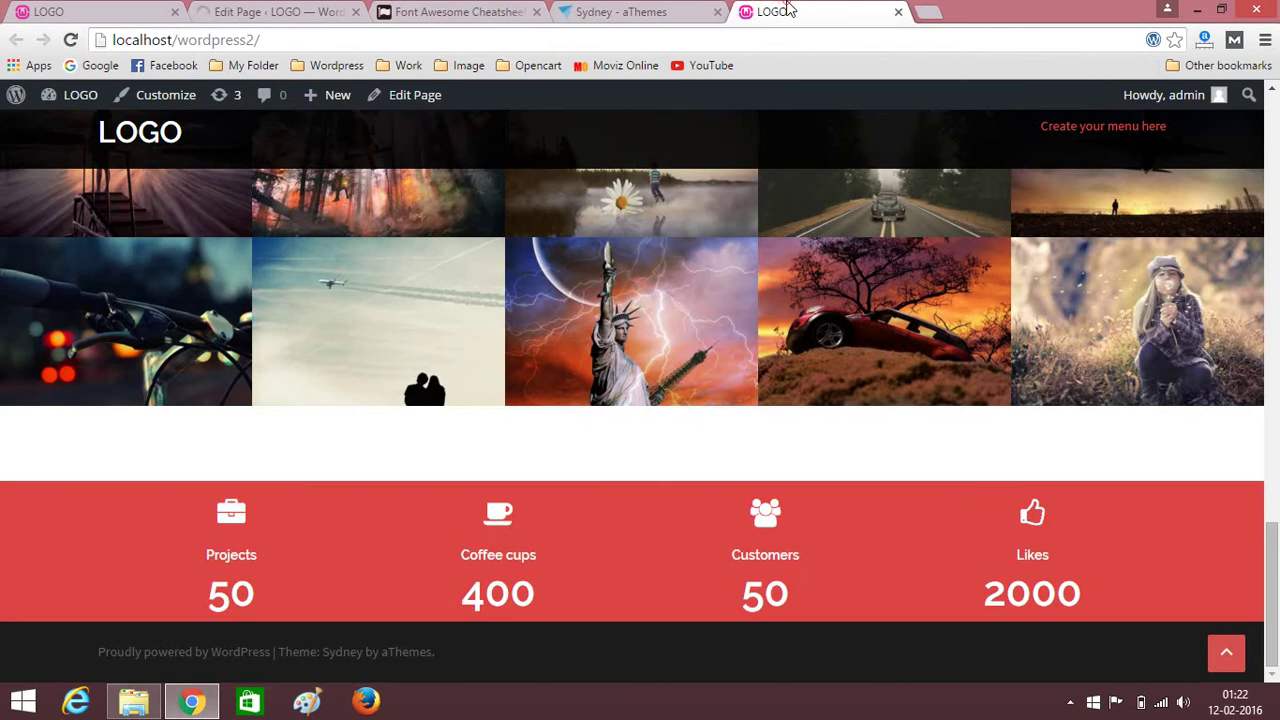
click(71, 40)
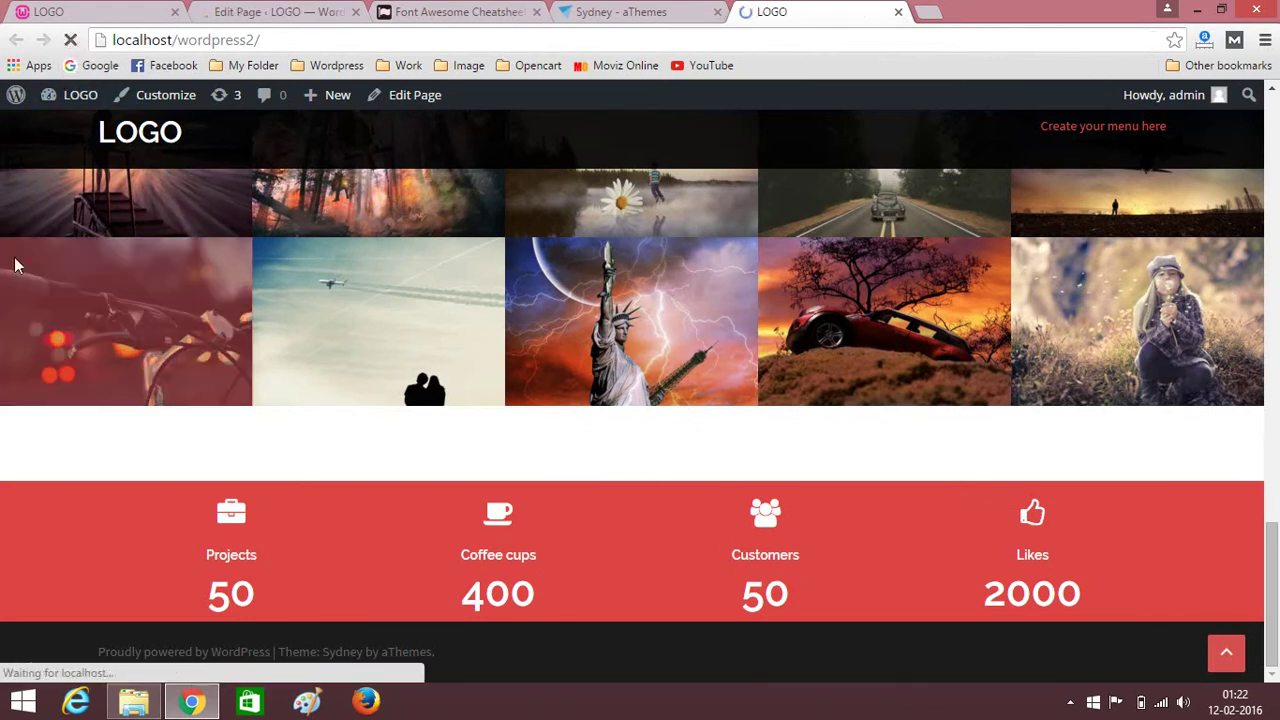
scroll(3, 337, down, 5)
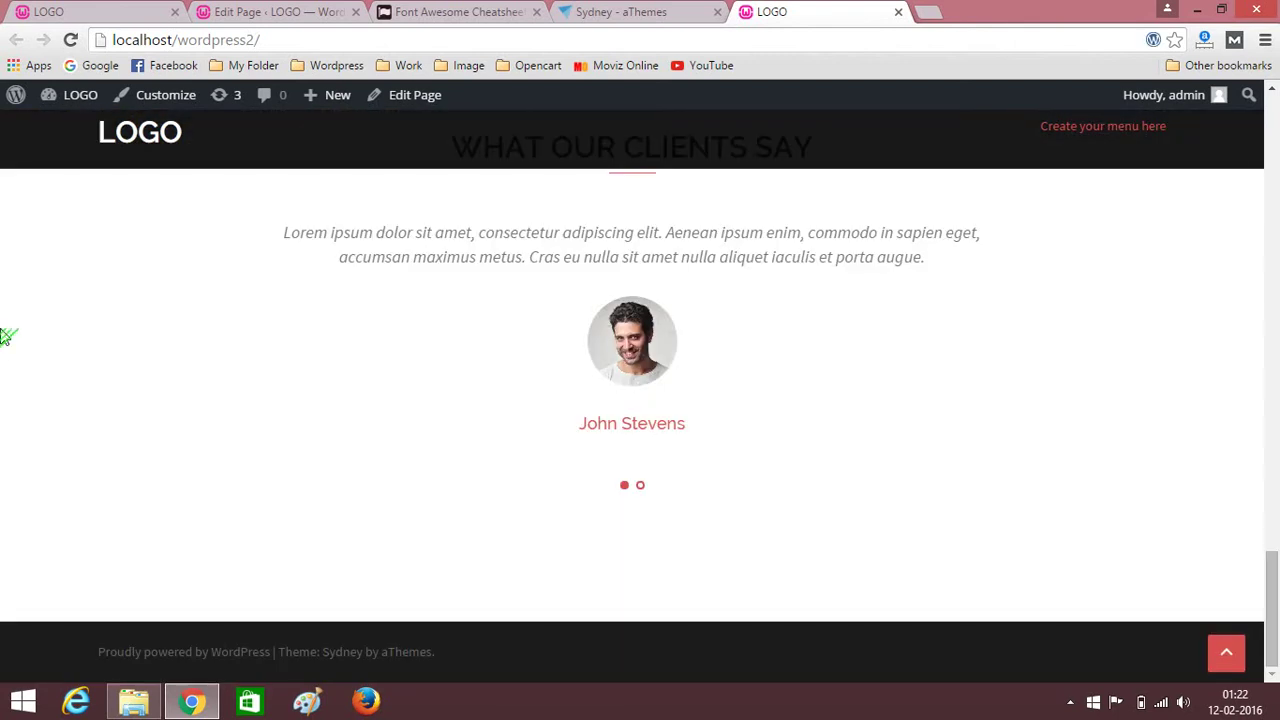
scroll(3, 337, up, 2)
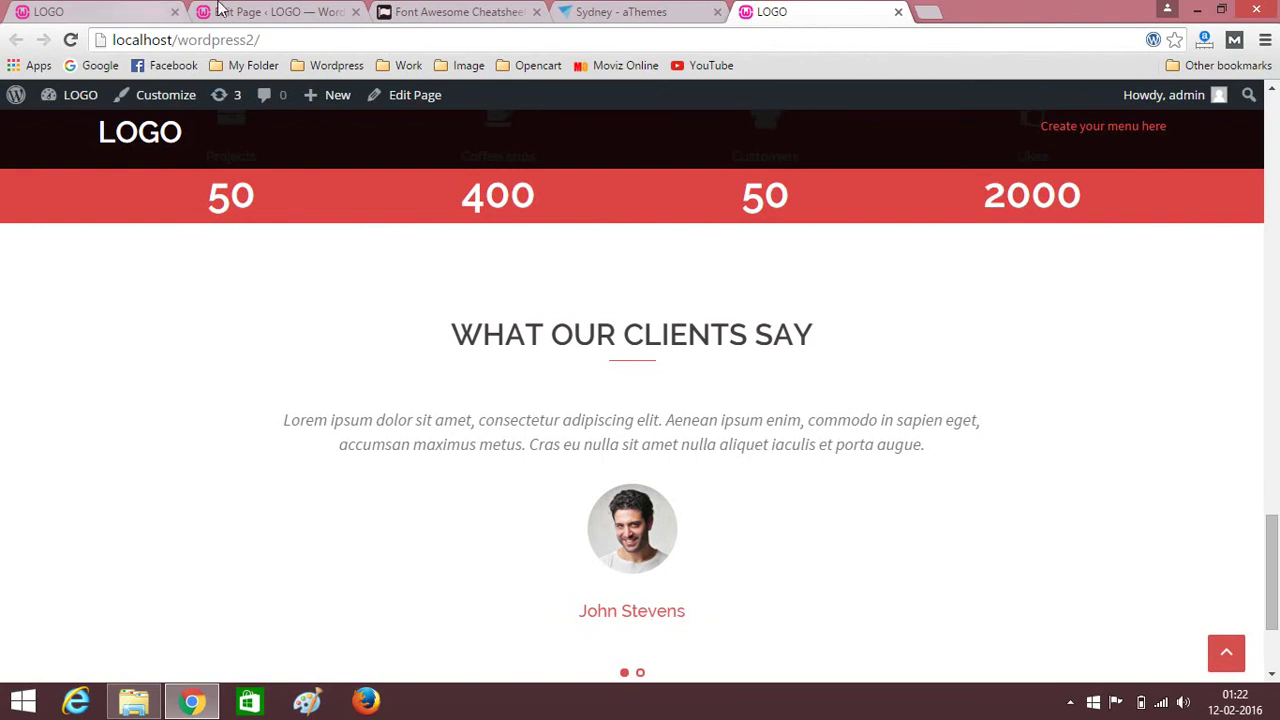
click(270, 11)
scroll(713, 472, down, 5)
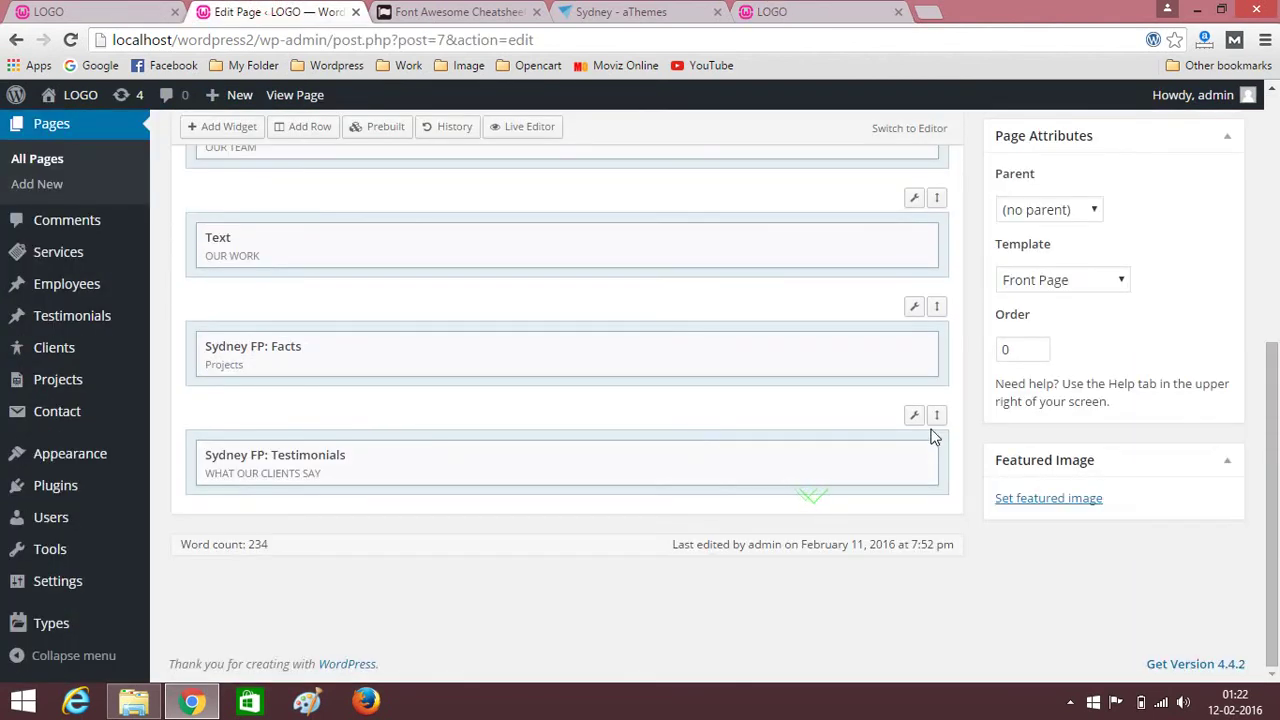
Open the testimonials row's Edit Row settings and expand its Theme styling options.
mouse_move(915, 418)
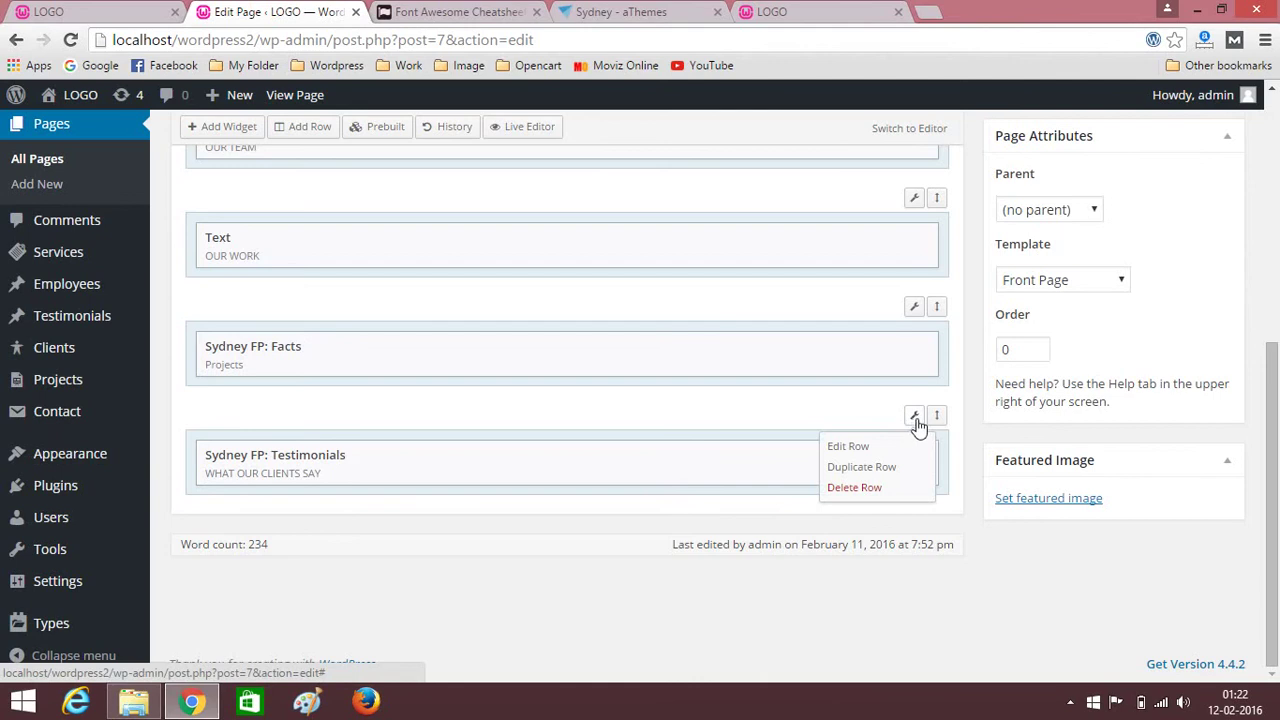
click(859, 443)
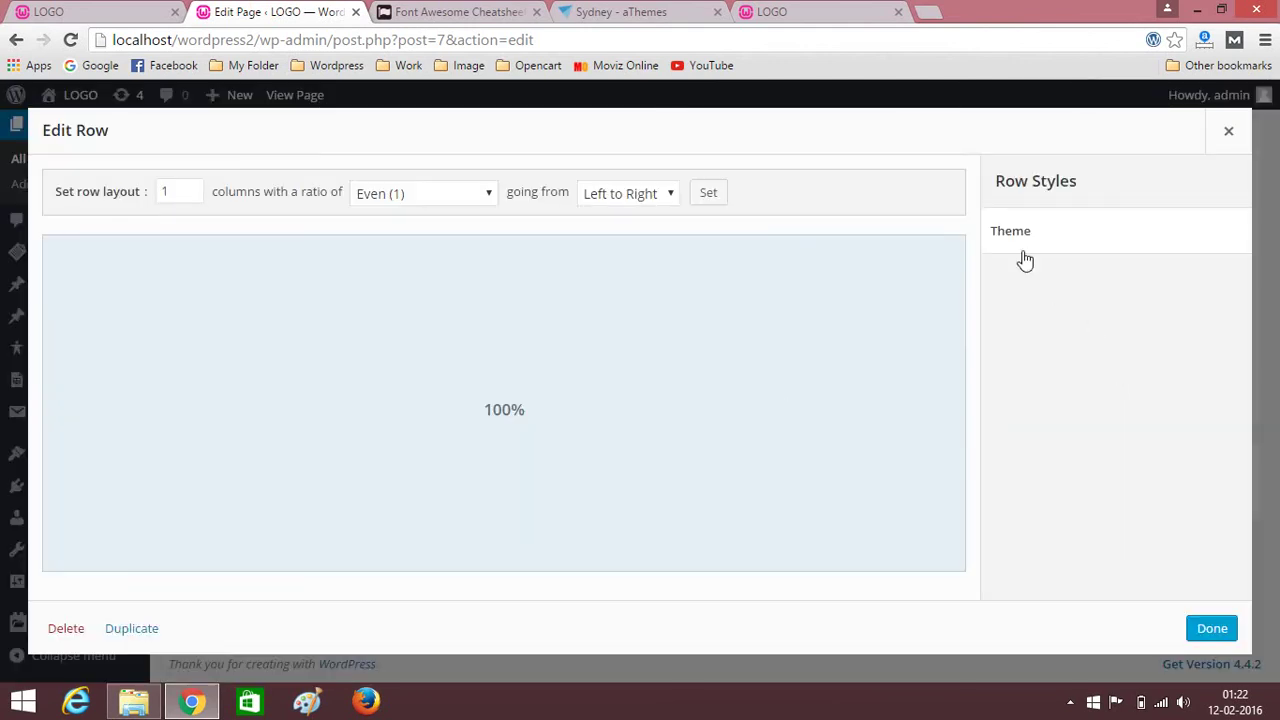
click(1038, 242)
scroll(1023, 409, down, 3)
scroll(1100, 408, down, 2)
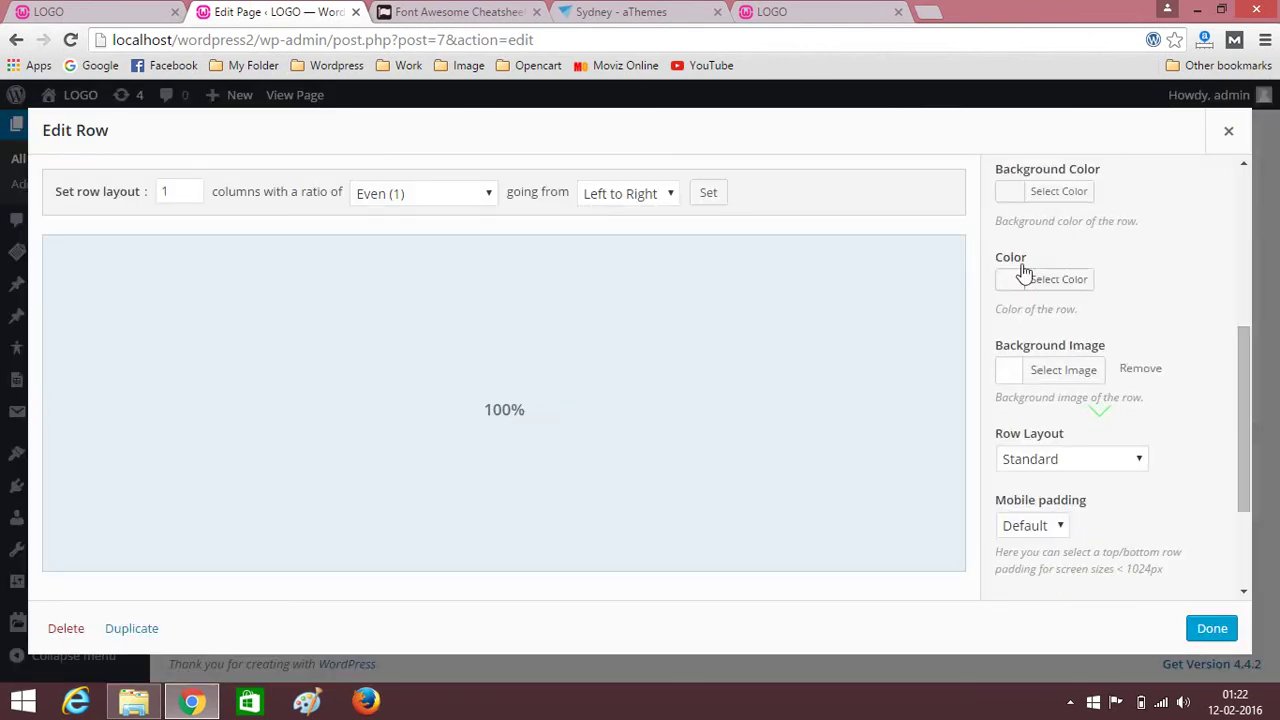
scroll(1021, 289, up, 1)
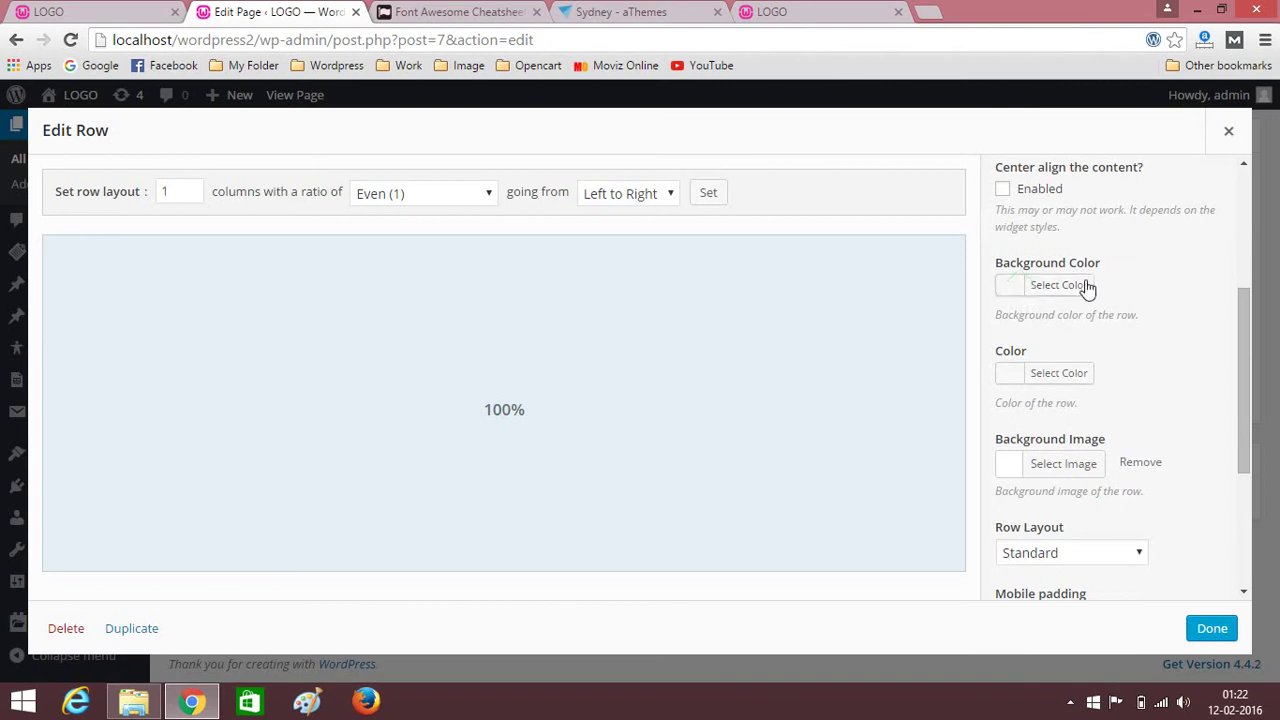
Upload office-620822_1280.jpg and use it as the row's background image.
click(1066, 468)
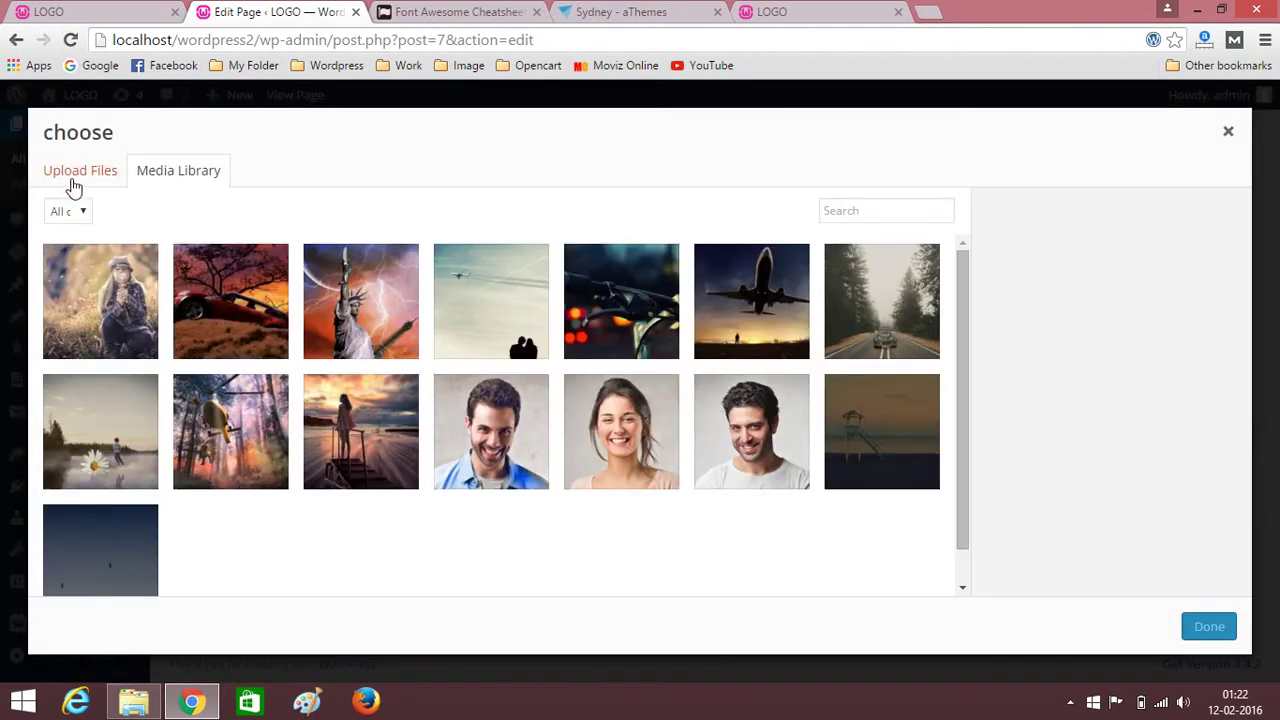
click(70, 175)
click(614, 406)
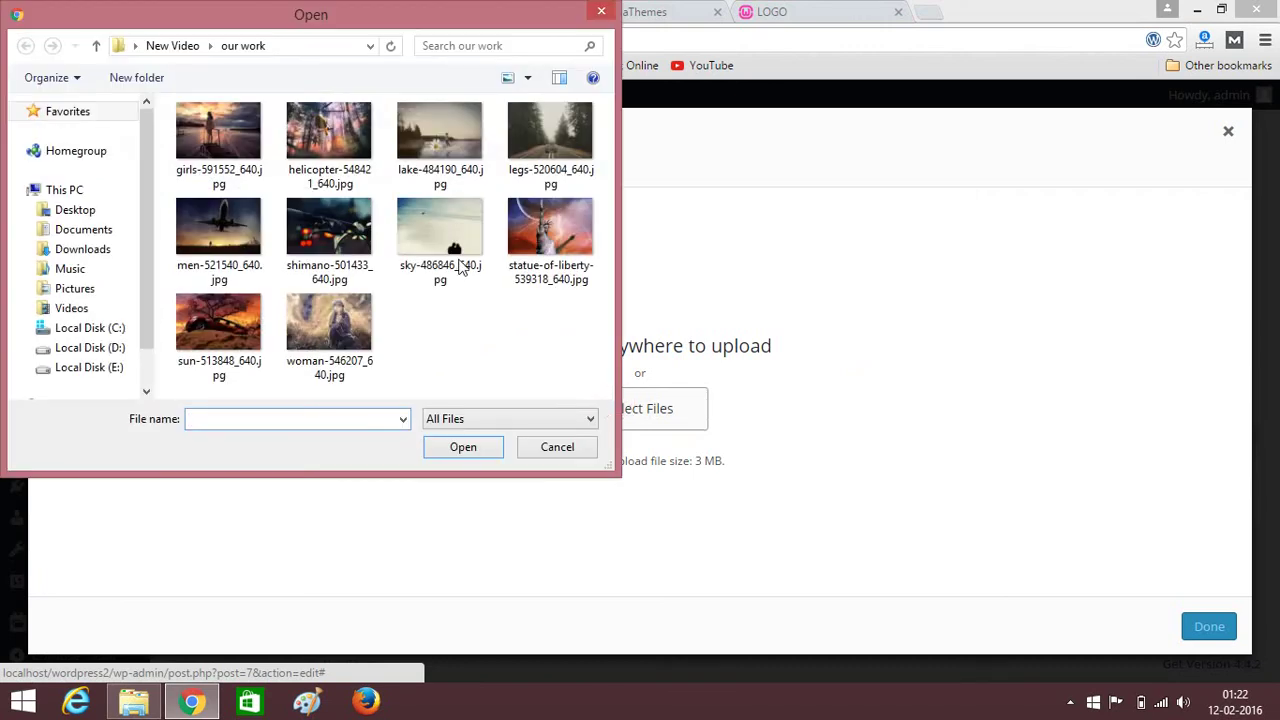
click(172, 46)
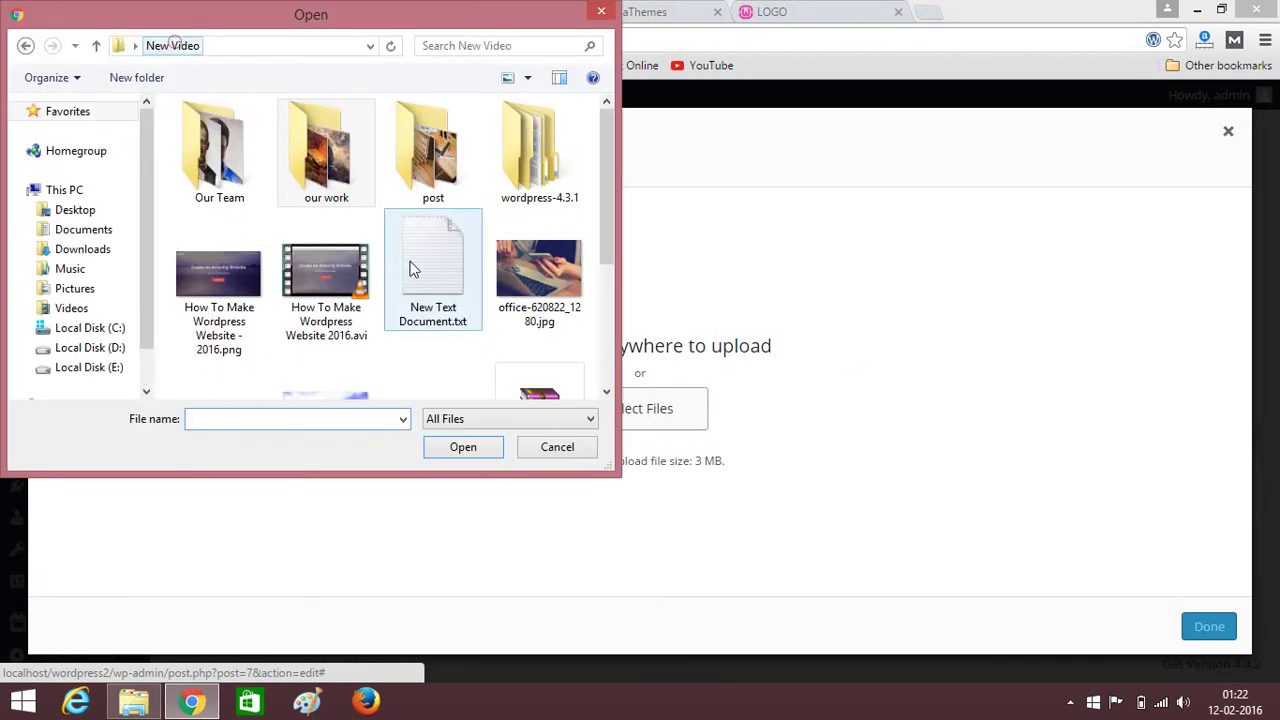
click(586, 323)
click(463, 449)
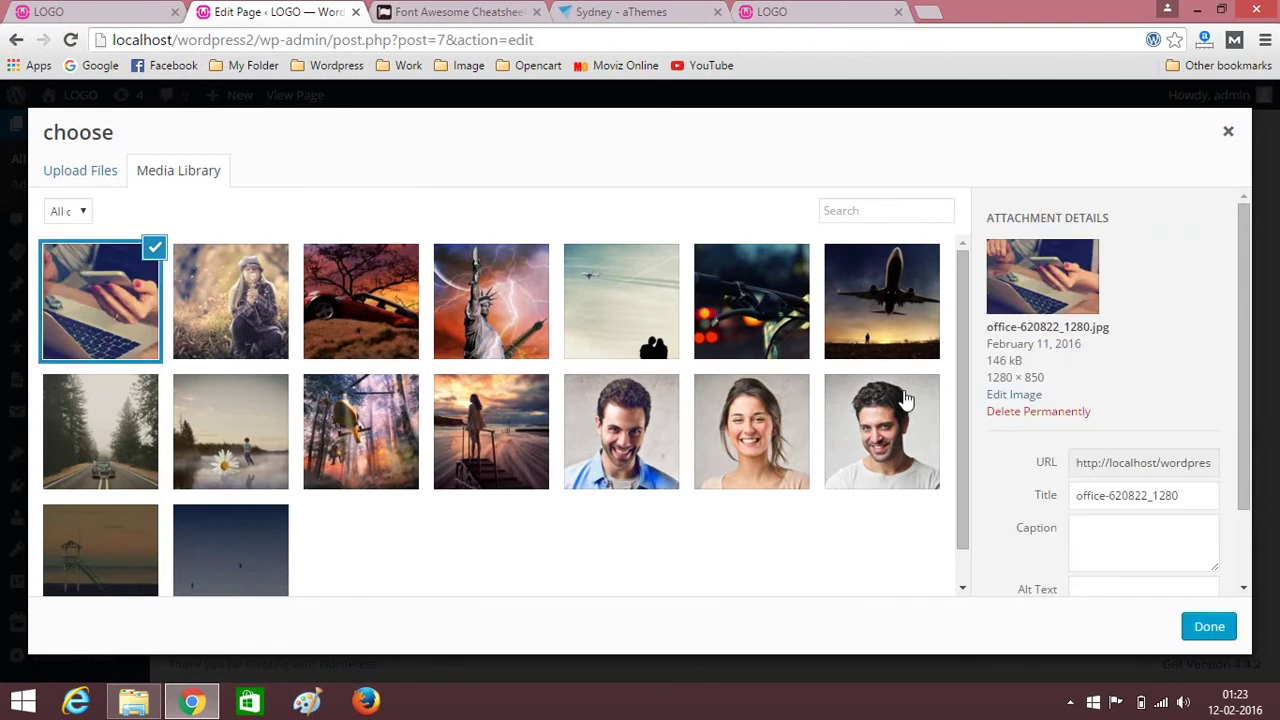
click(1207, 626)
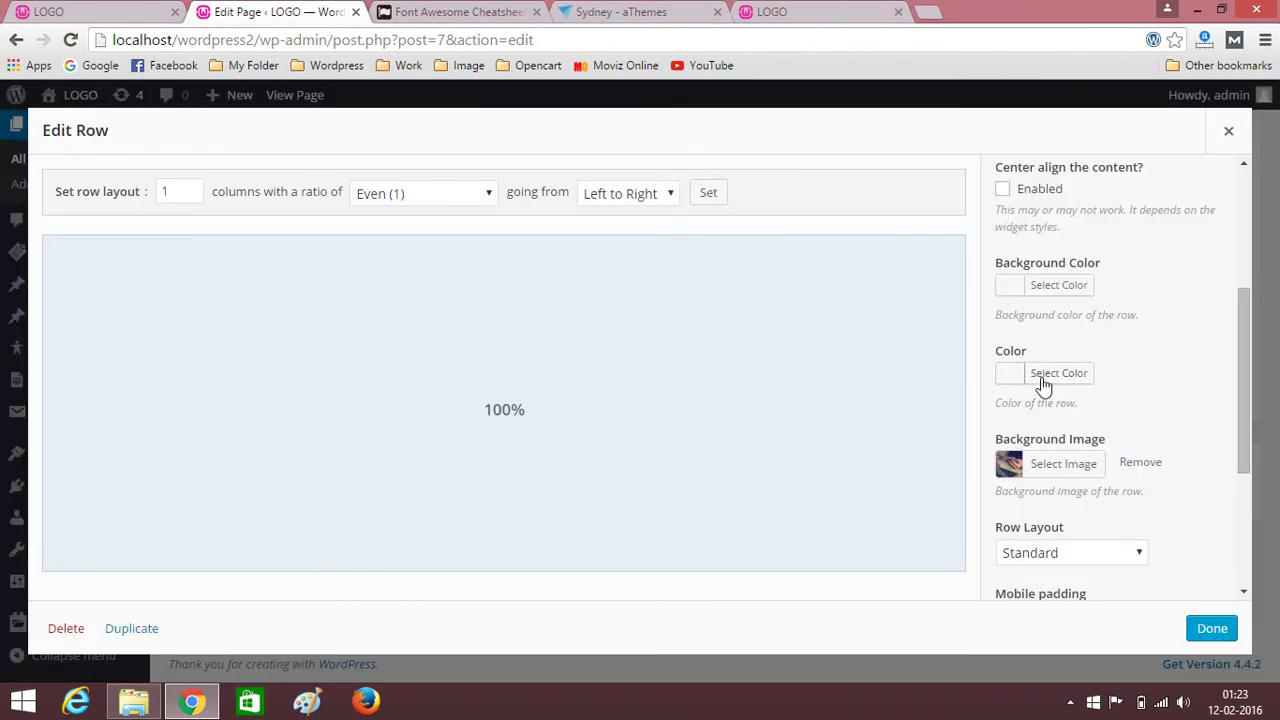
Set the row's text colour to white.
click(1068, 378)
scroll(1097, 343, down, 1)
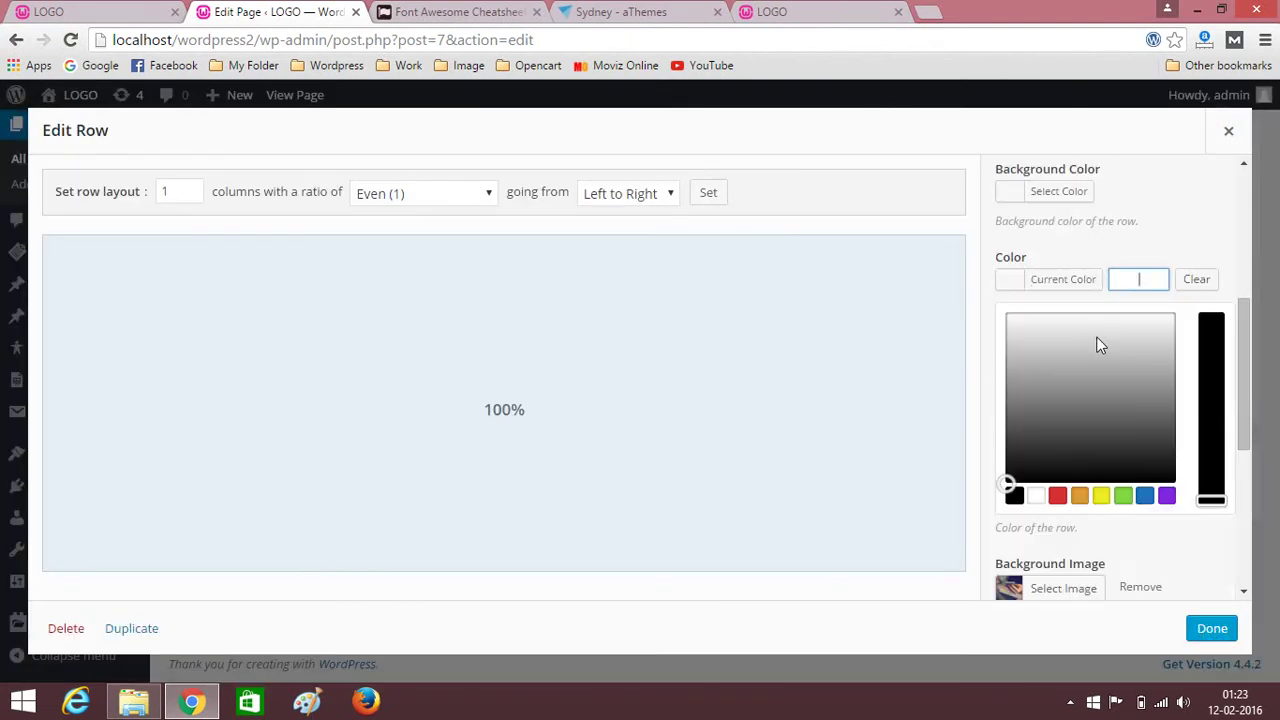
click(1037, 496)
click(1161, 243)
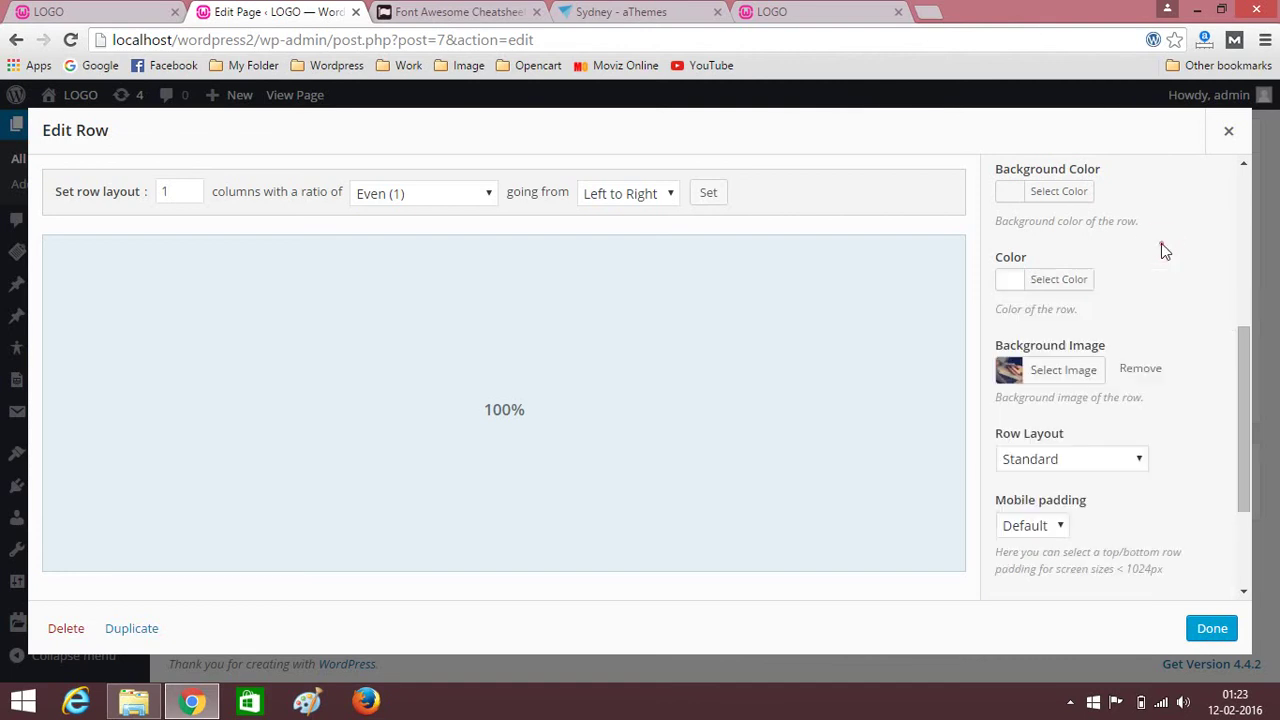
Give the row a Full Width layout and apply the row settings.
scroll(1160, 300, down, 2)
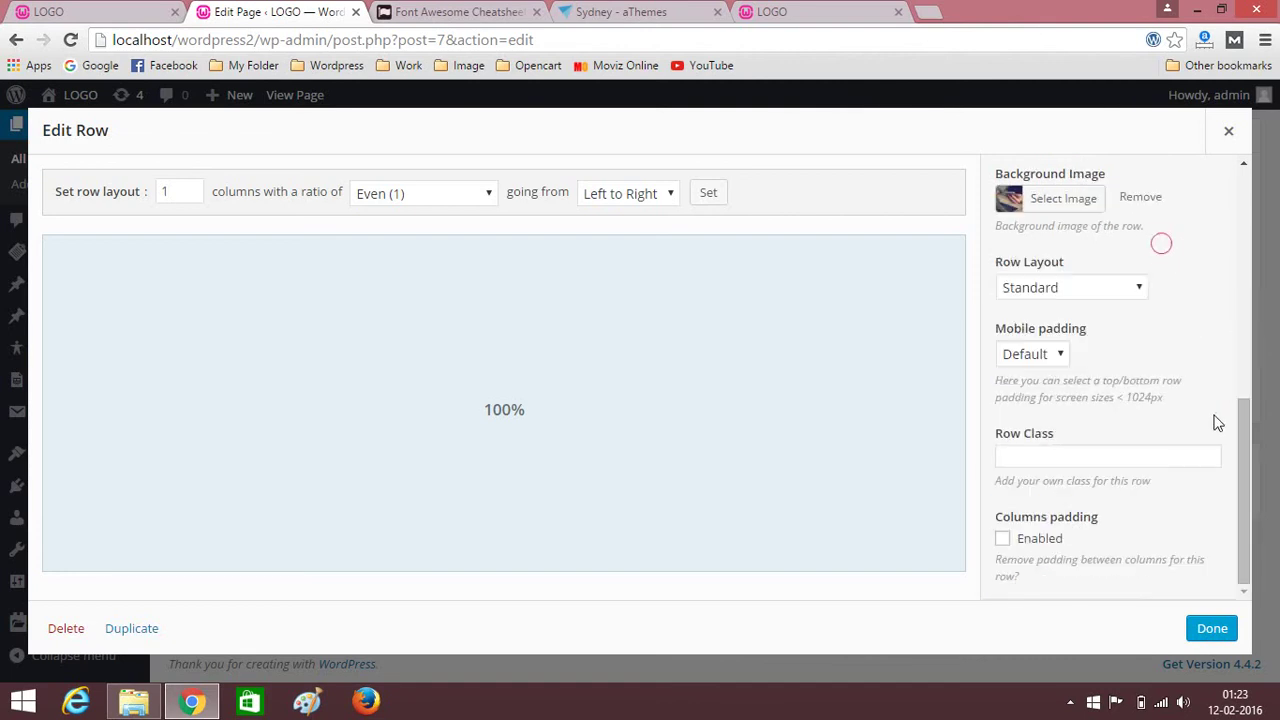
click(1124, 288)
click(1068, 322)
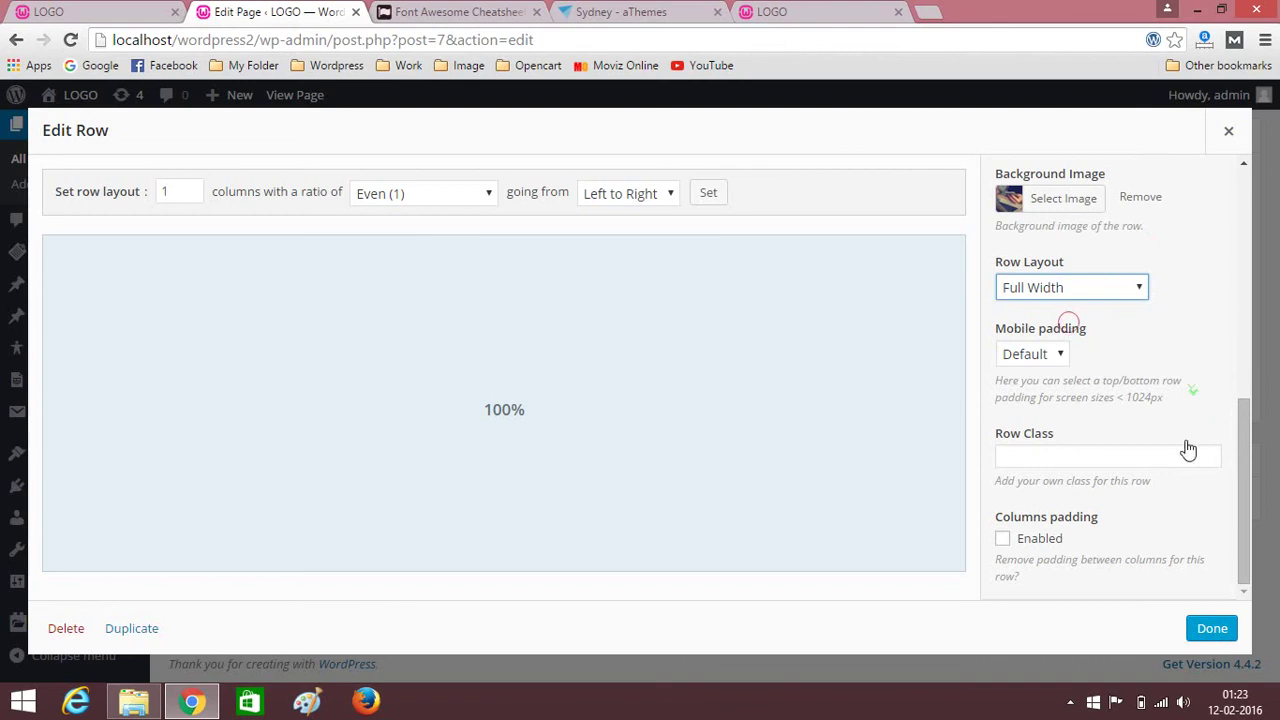
click(1215, 626)
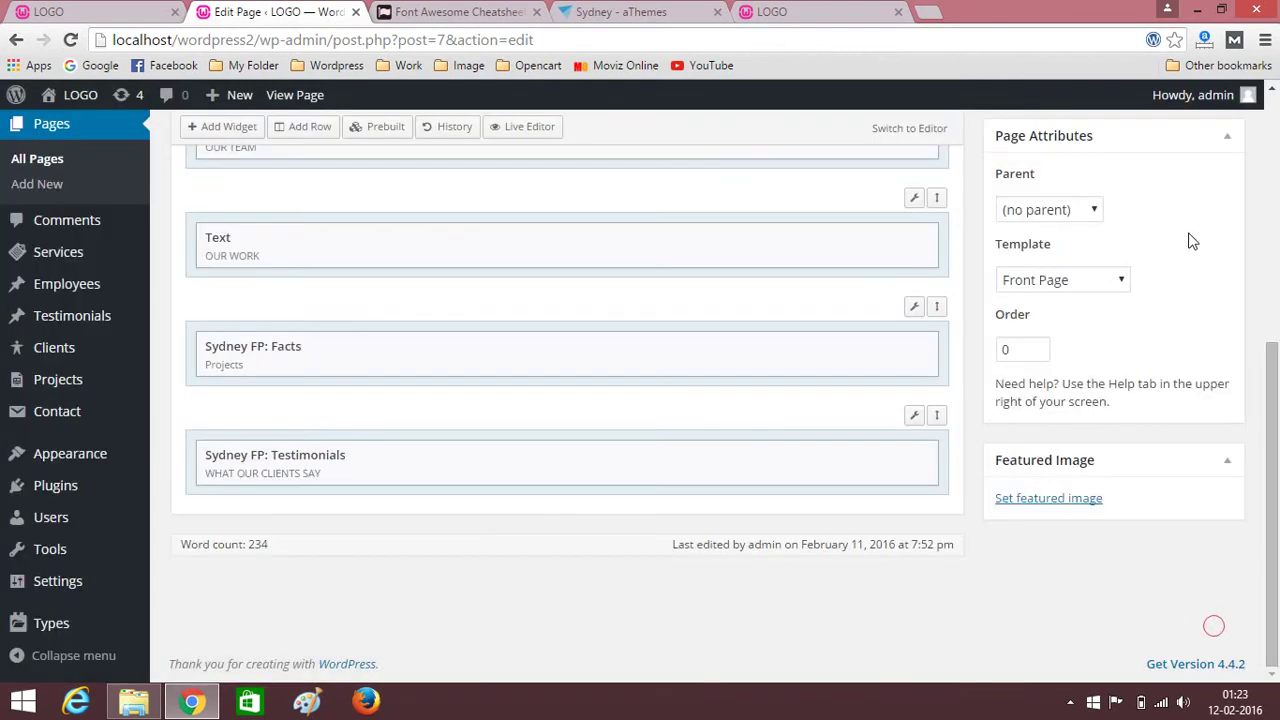
scroll(1189, 235, up, 4)
Update the Home page and reload the live site to view testimonials over the office photo.
click(1200, 450)
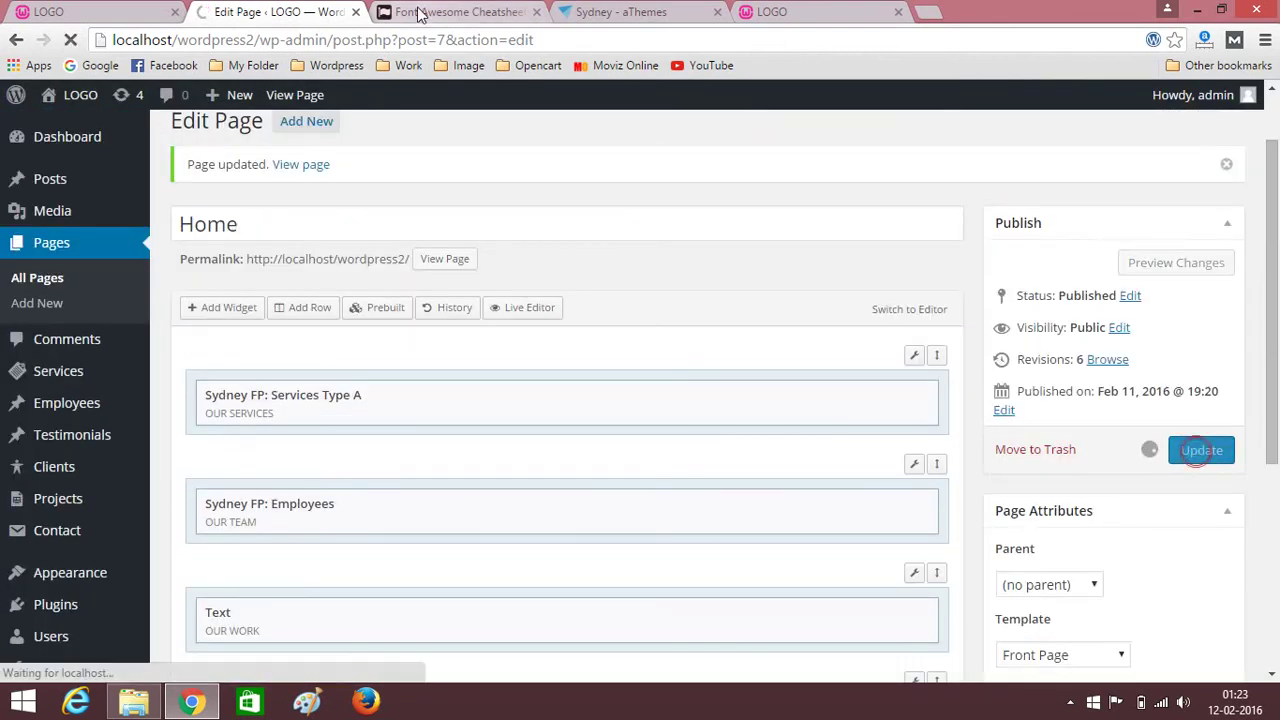
click(745, 10)
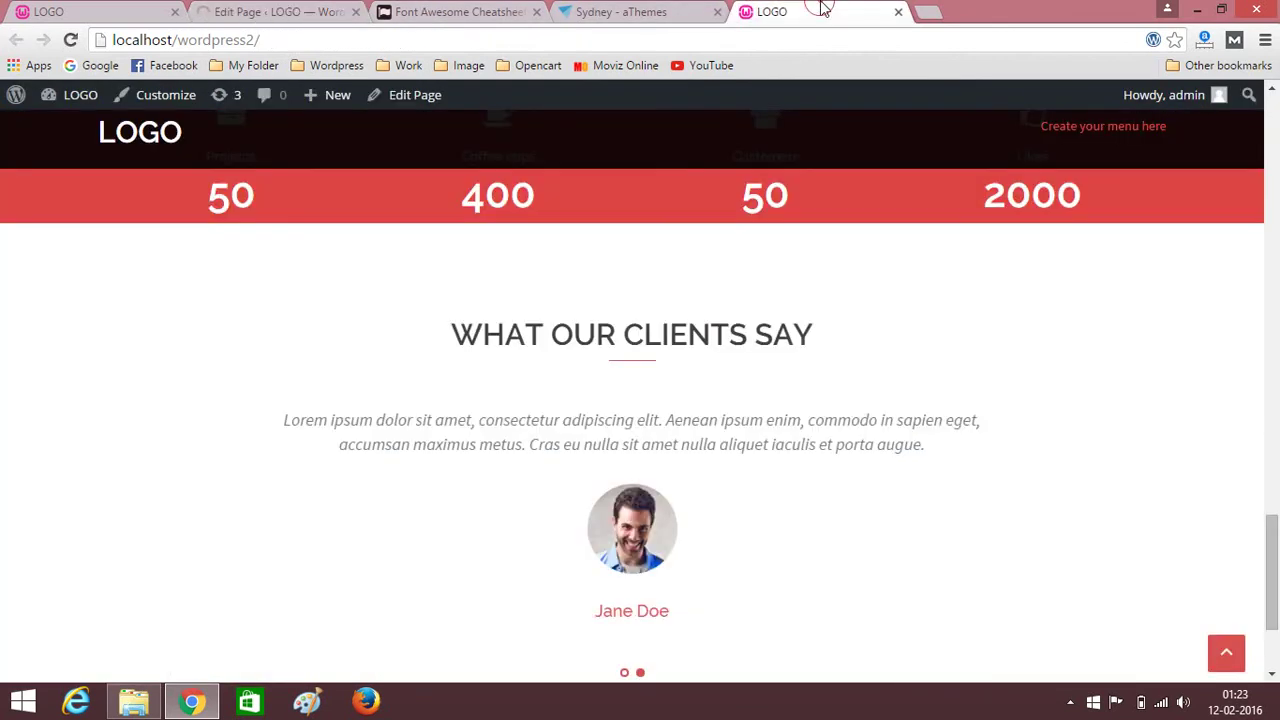
click(72, 40)
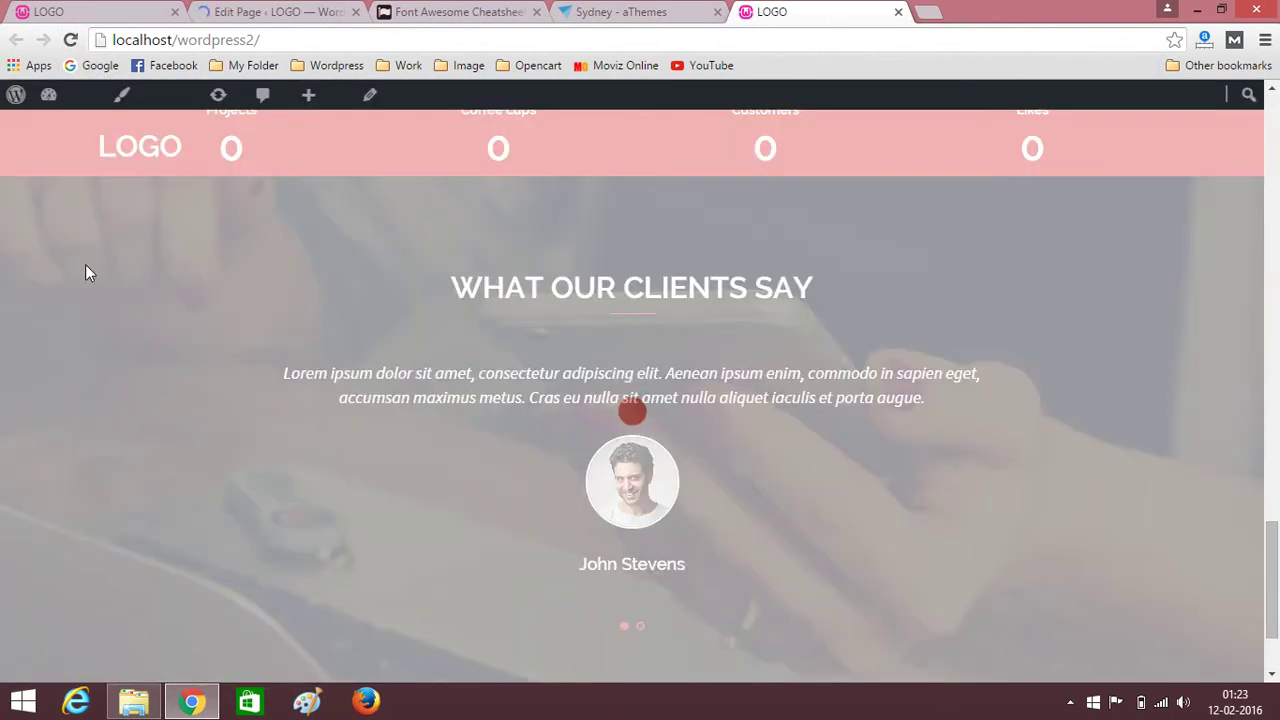
scroll(2, 330, up, 20)
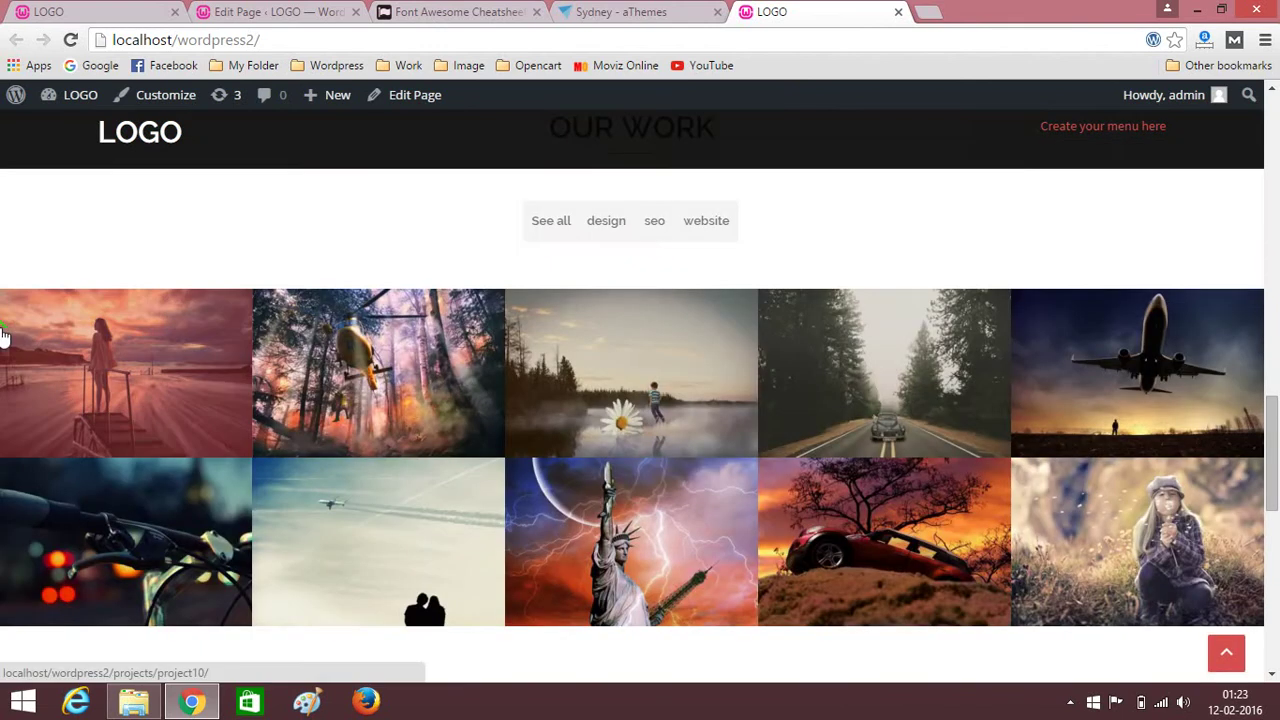
scroll(2, 330, down, 20)
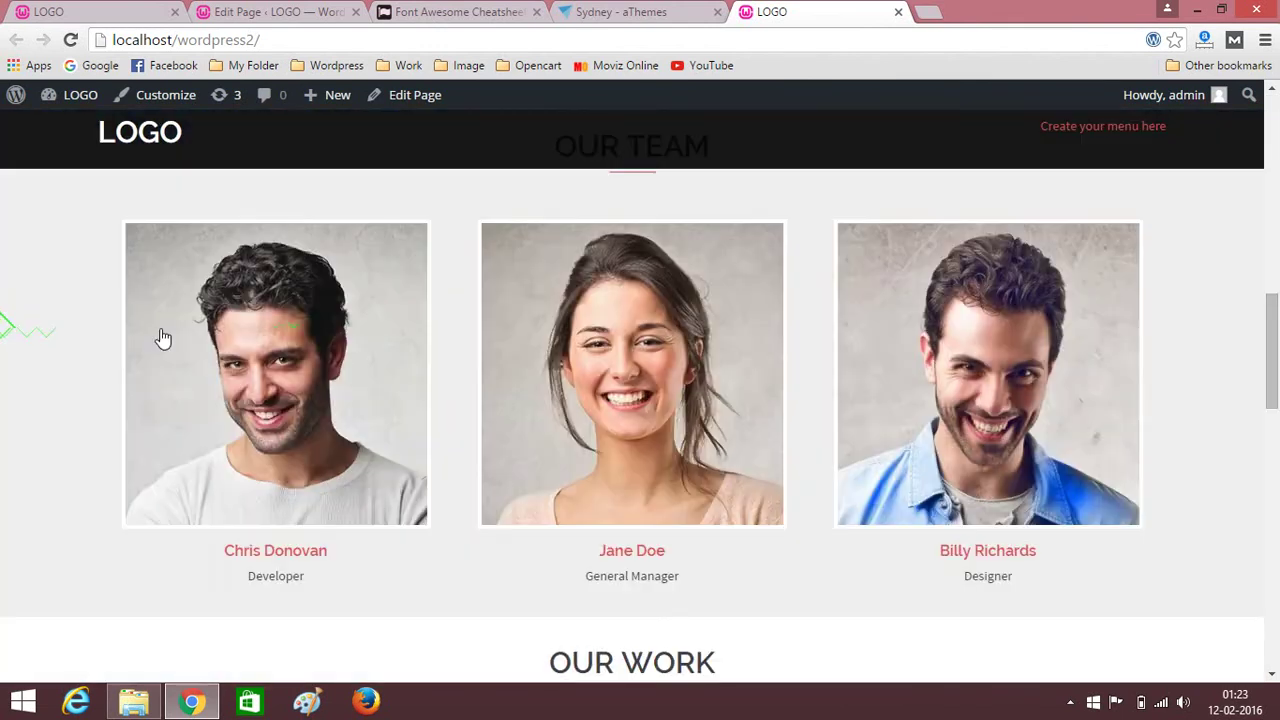
scroll(127, 350, down, 2)
scroll(127, 350, up, 1)
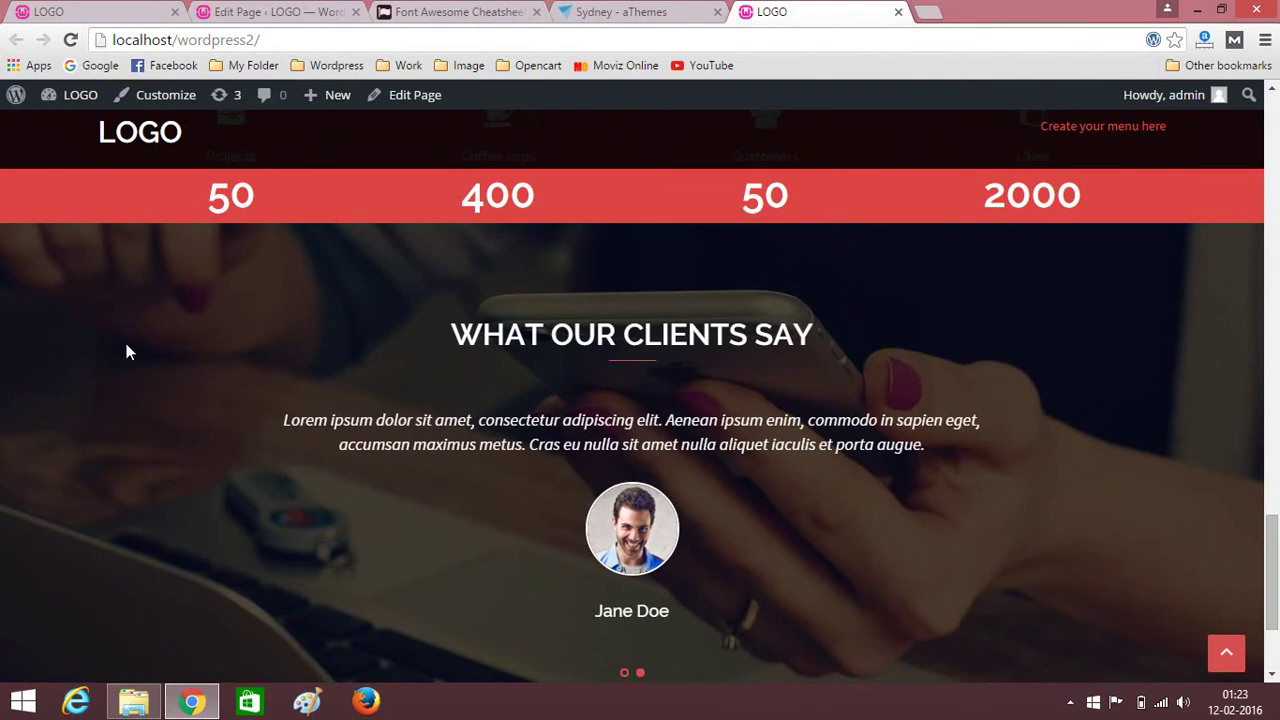
scroll(127, 351, down, 2)
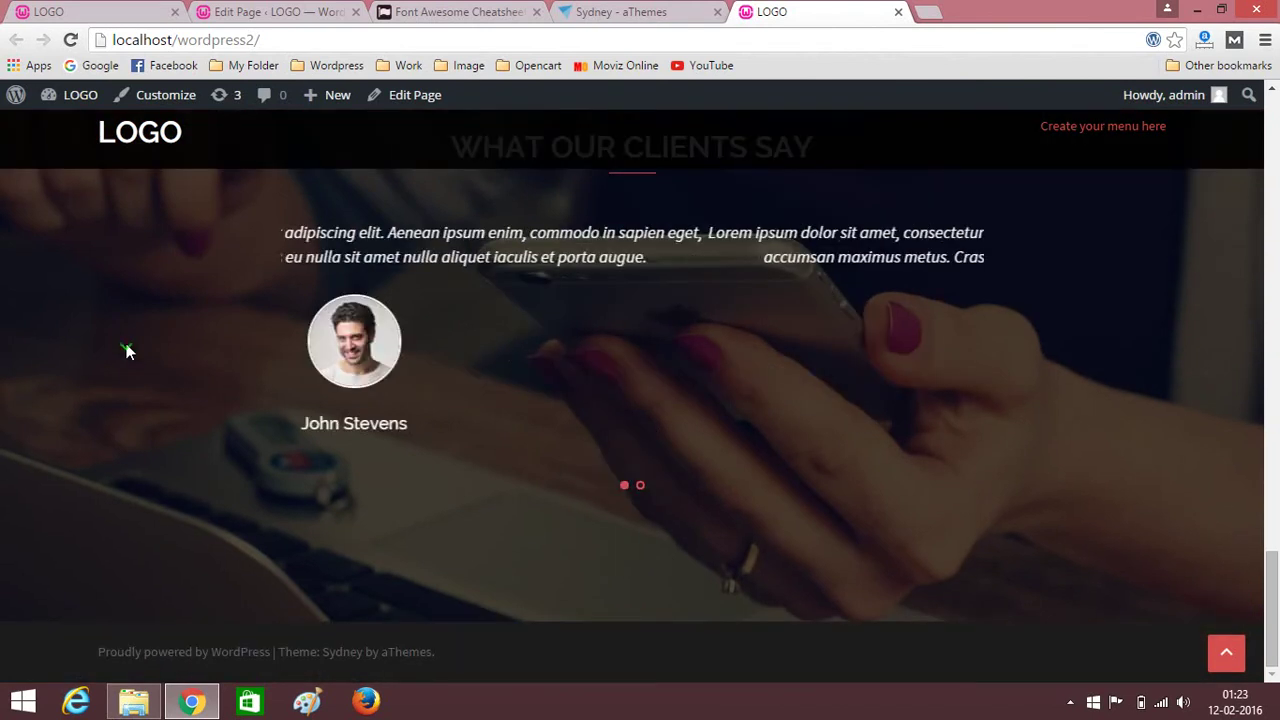
scroll(127, 351, up, 1)
scroll(126, 350, up, 2)
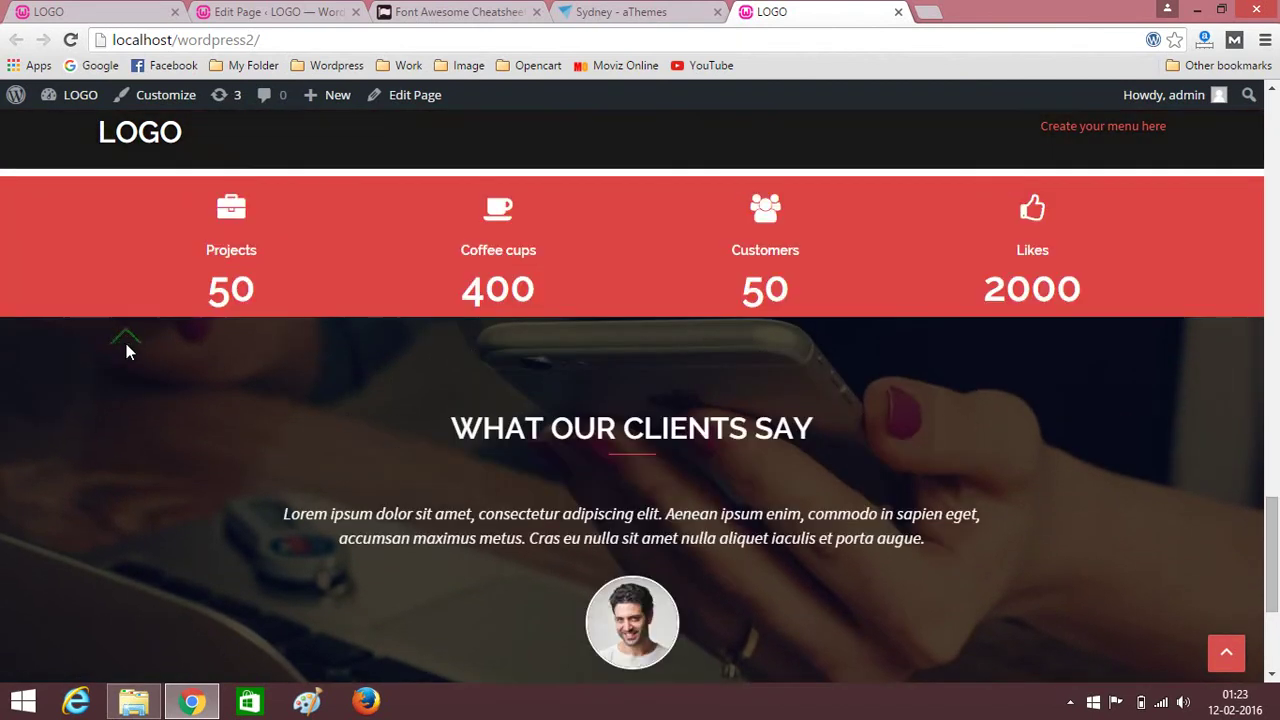
scroll(127, 350, down, 2)
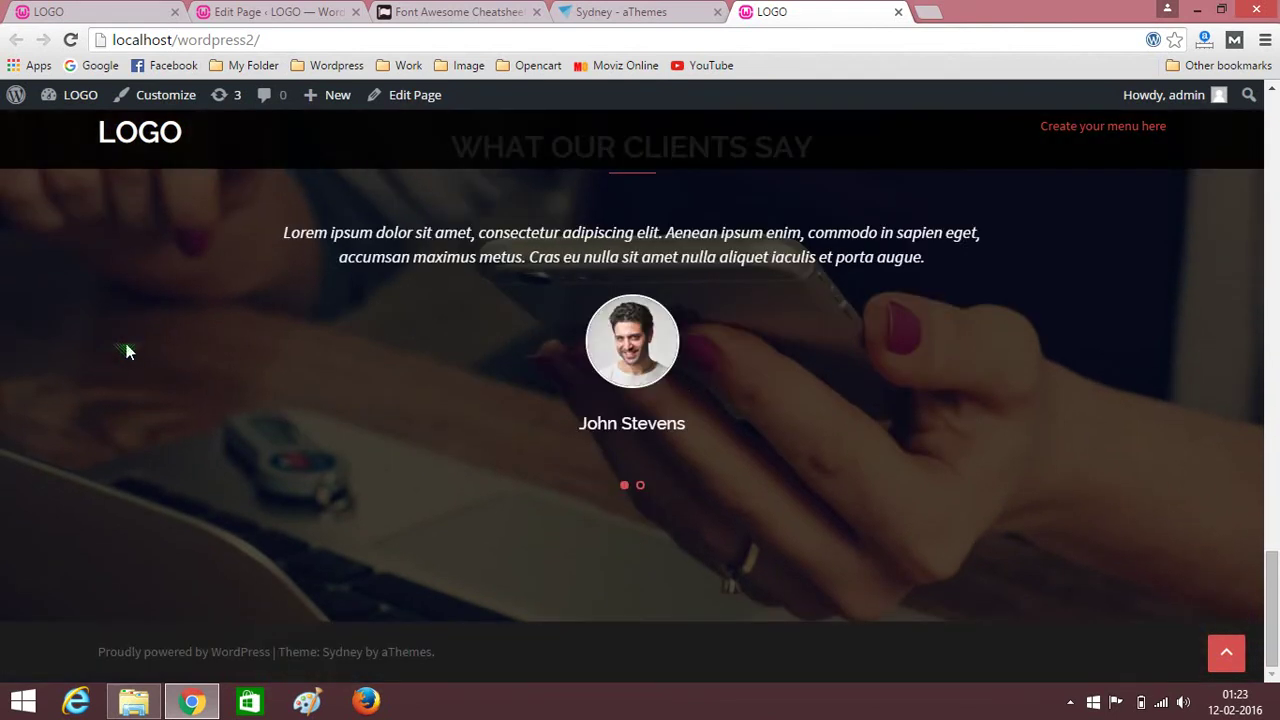
scroll(127, 350, up, 1)
scroll(125, 345, up, 2)
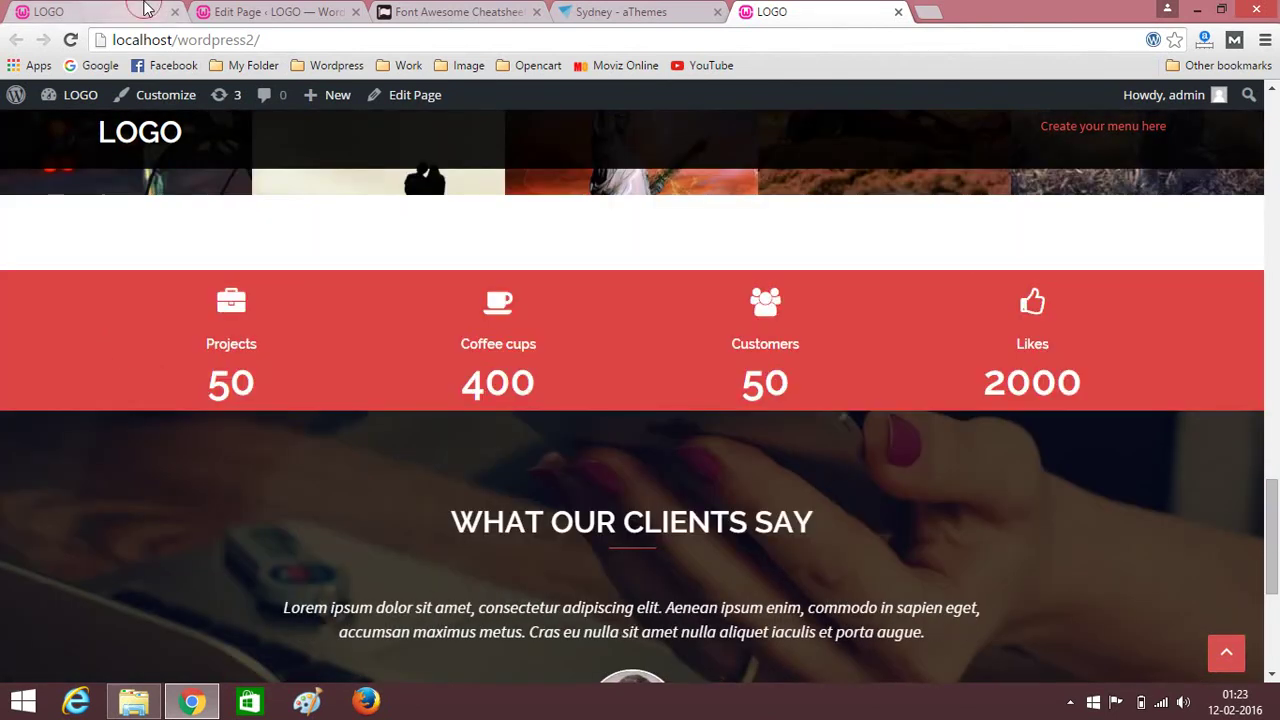
Switch to the wordpress1 reference site and scroll to its LATEST BLOG POSTS section.
key(ctrl+1)
scroll(126, 420, down, 4)
scroll(84, 442, up, 1)
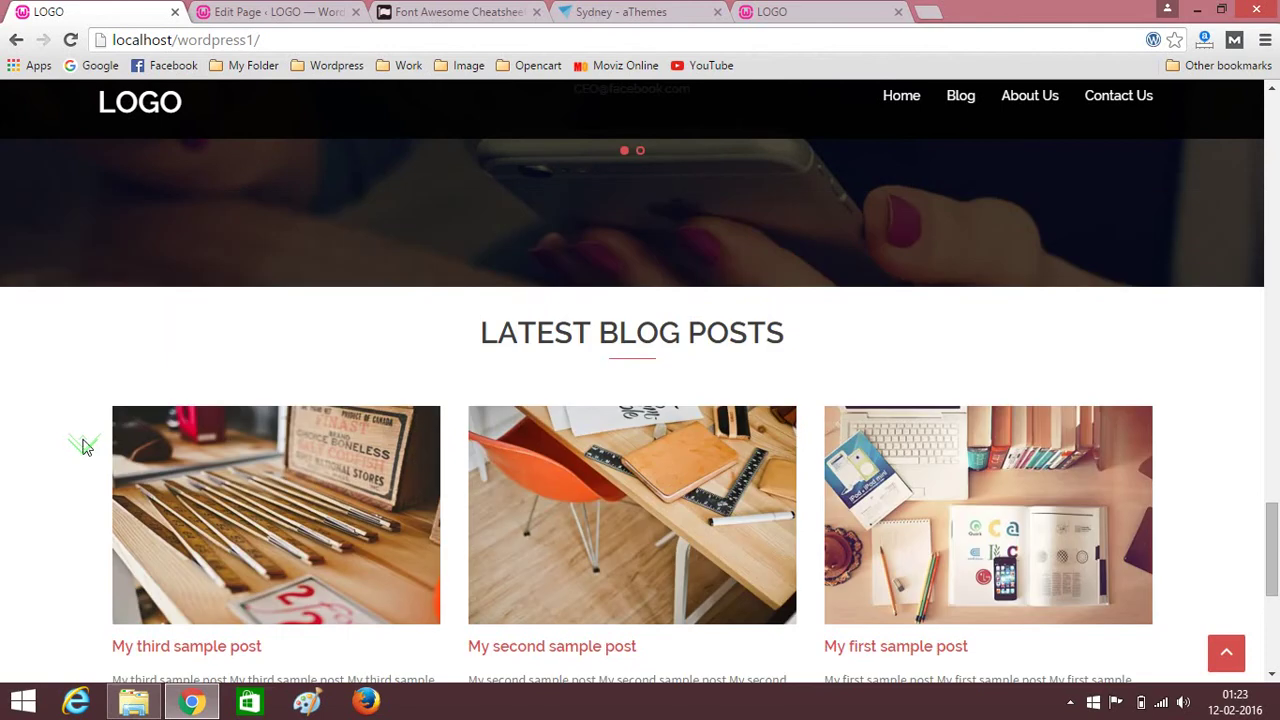
scroll(2, 445, down, 5)
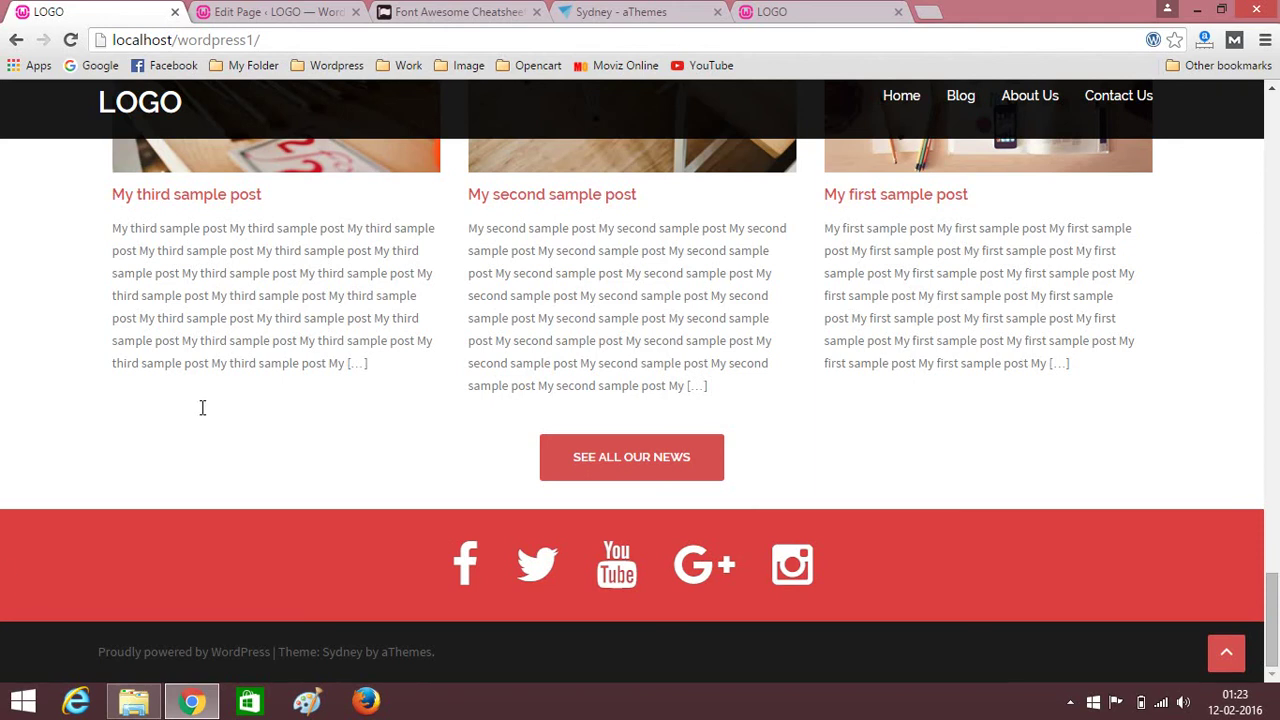
scroll(202, 407, up, 4)
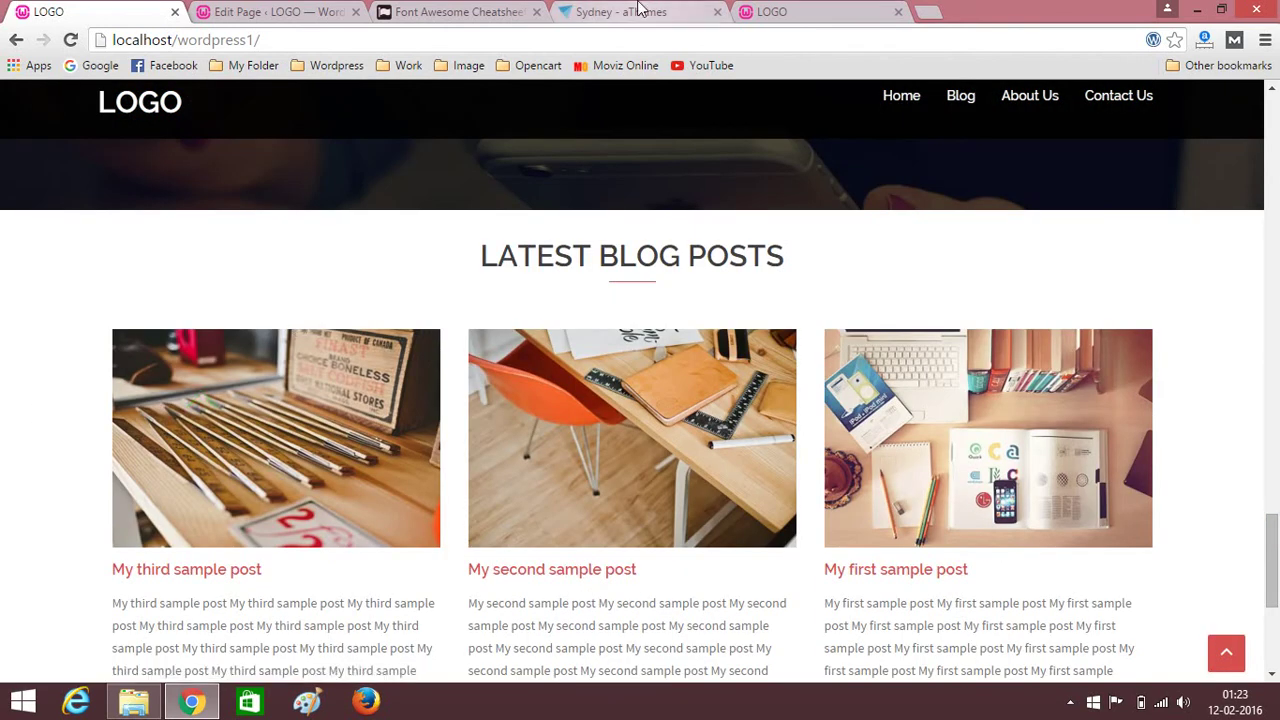
Trash the default Hello world! post from All Posts and start a new post.
click(305, 12)
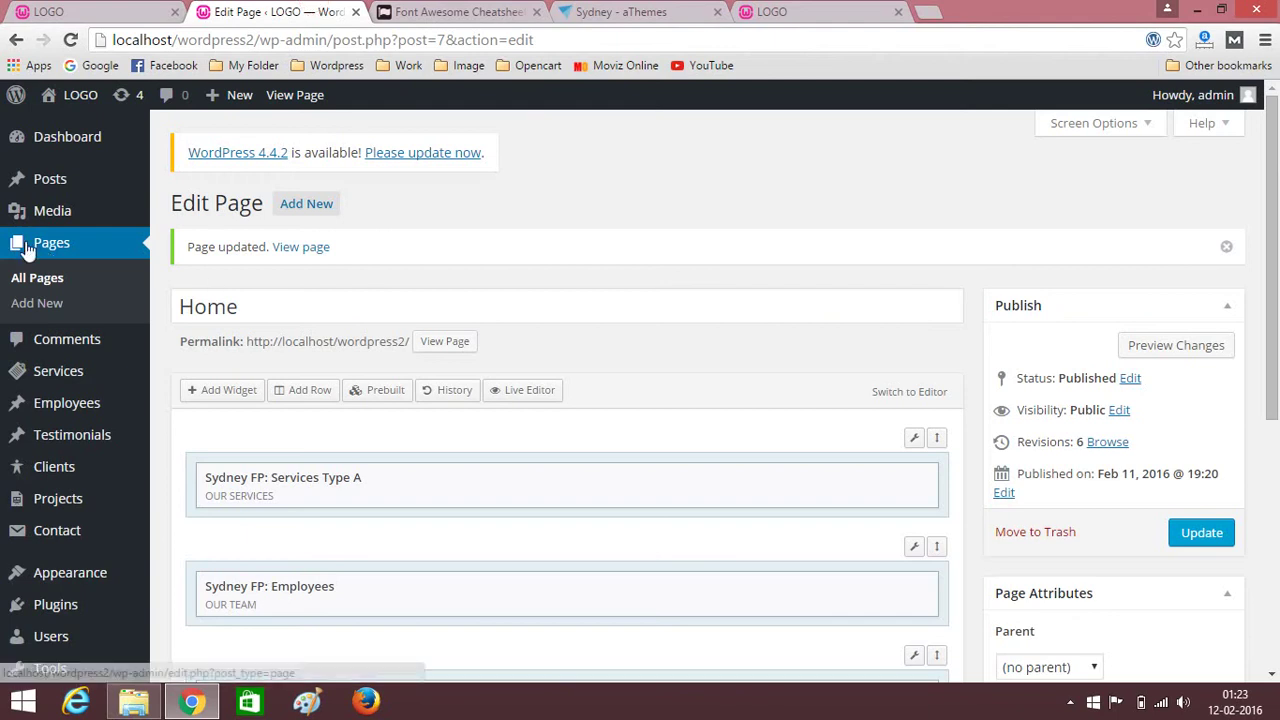
mouse_move(65, 188)
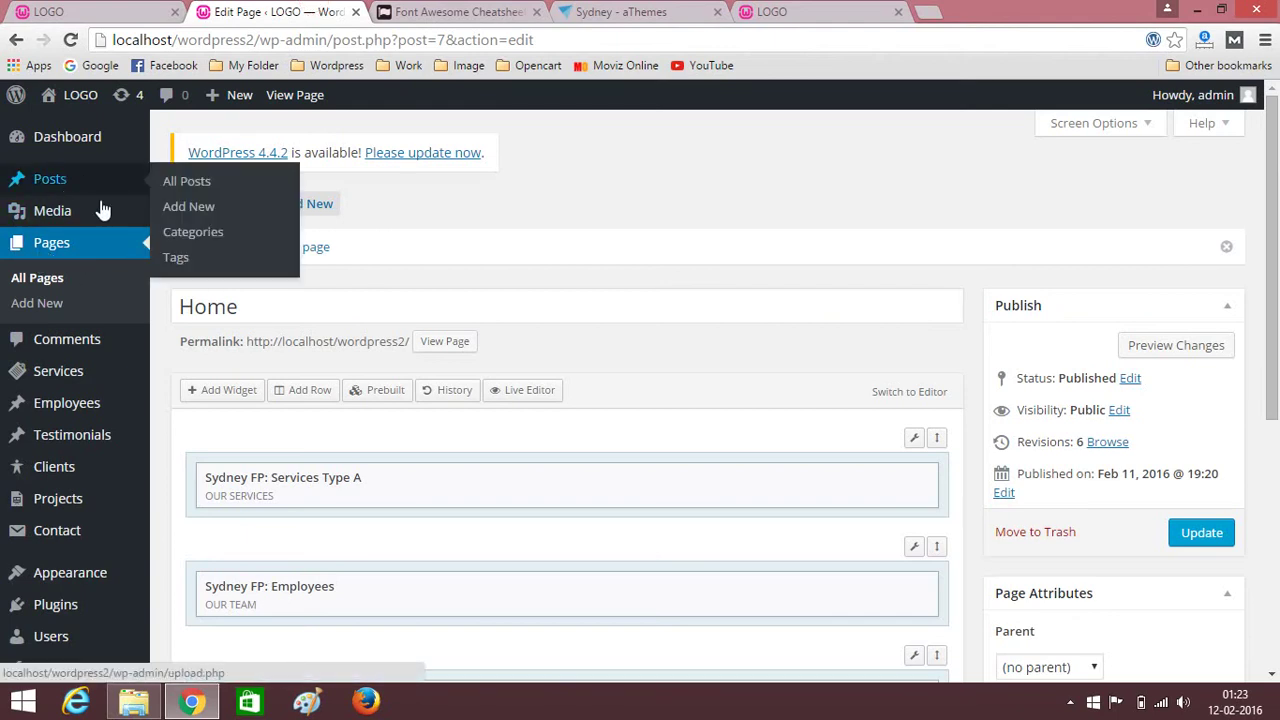
click(63, 190)
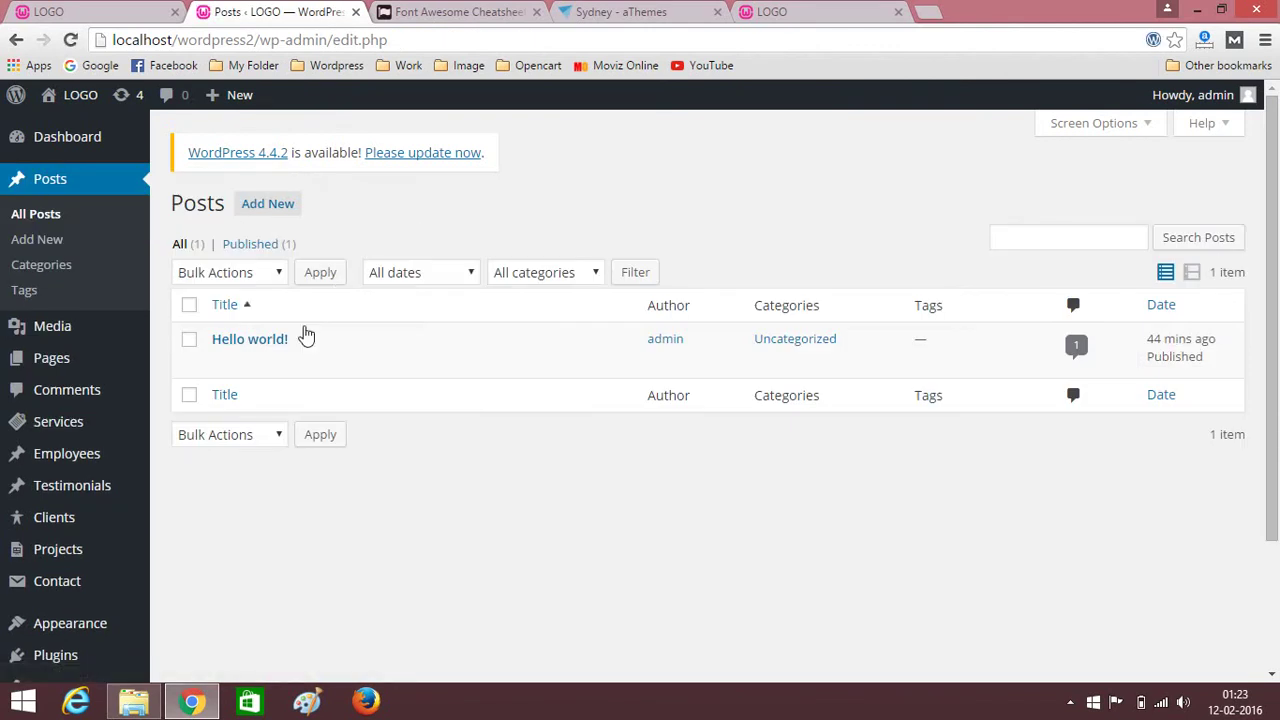
mouse_move(258, 345)
click(332, 361)
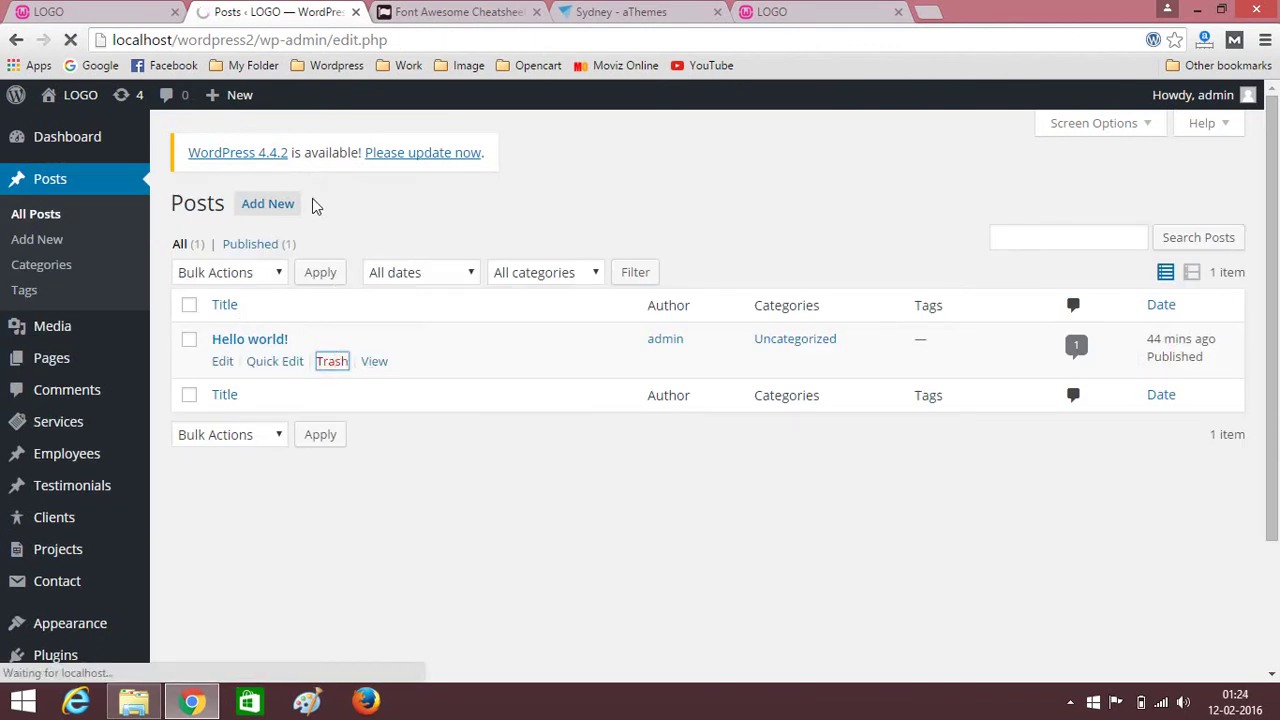
click(250, 210)
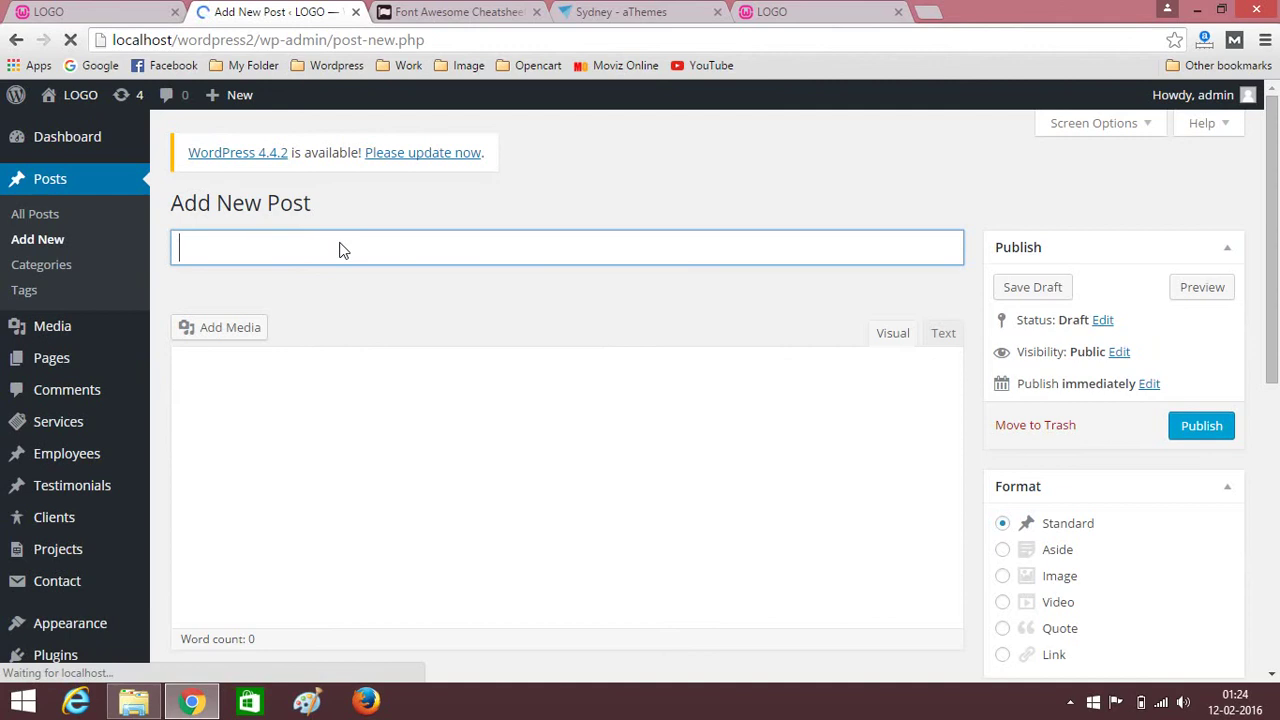
Title the new post 'My First Test Blog Post' and place the caret in the body.
text(My First Blog Post)
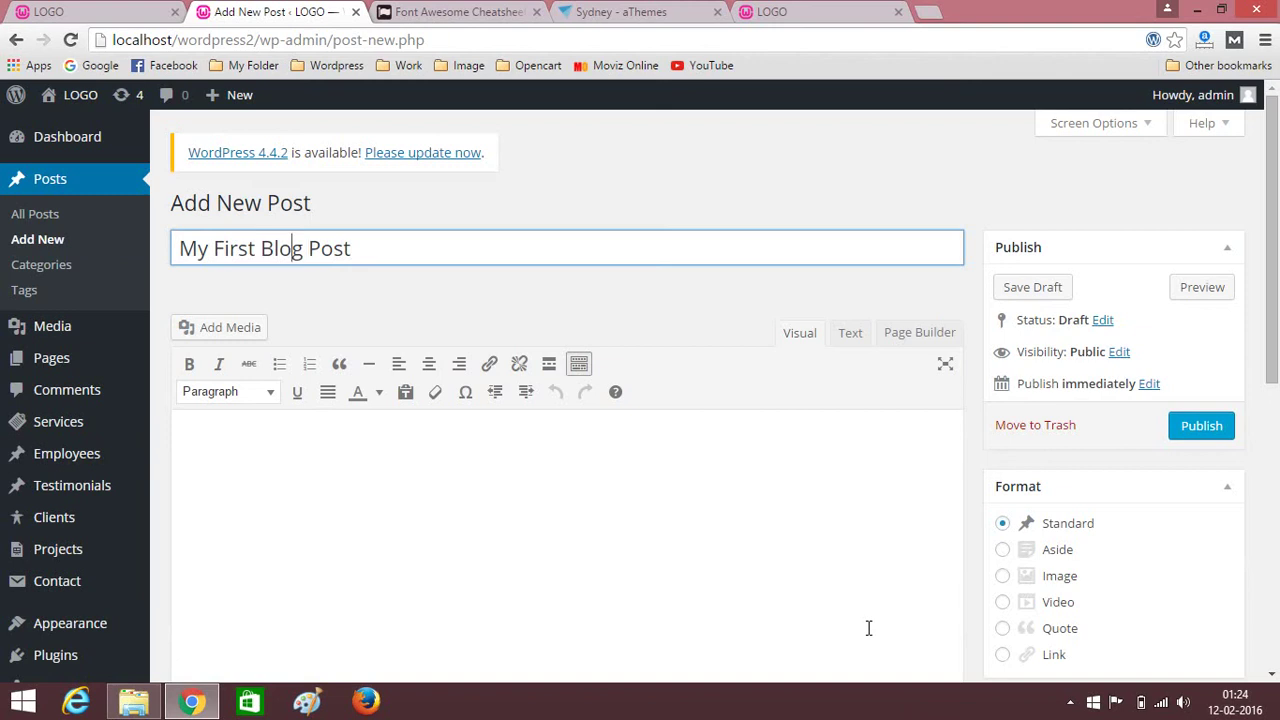
text(Test)
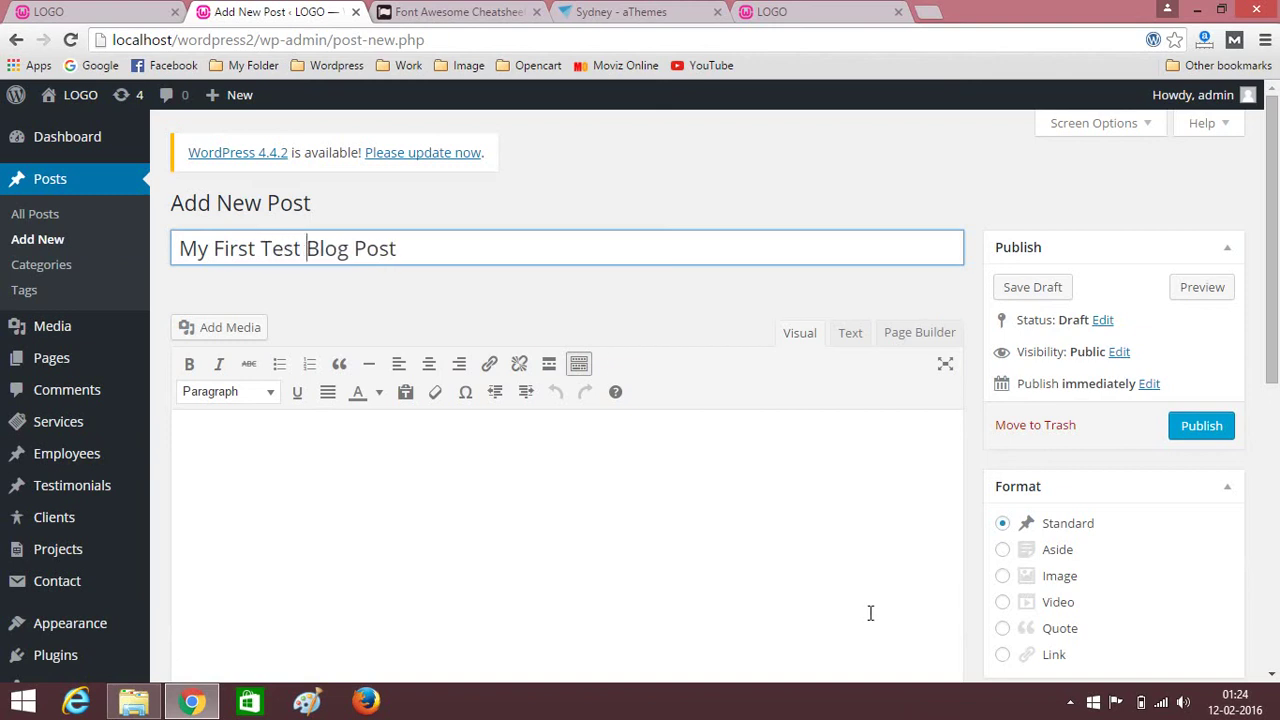
click(529, 246)
scroll(460, 320, down, 3)
click(522, 293)
scroll(522, 293, up, 2)
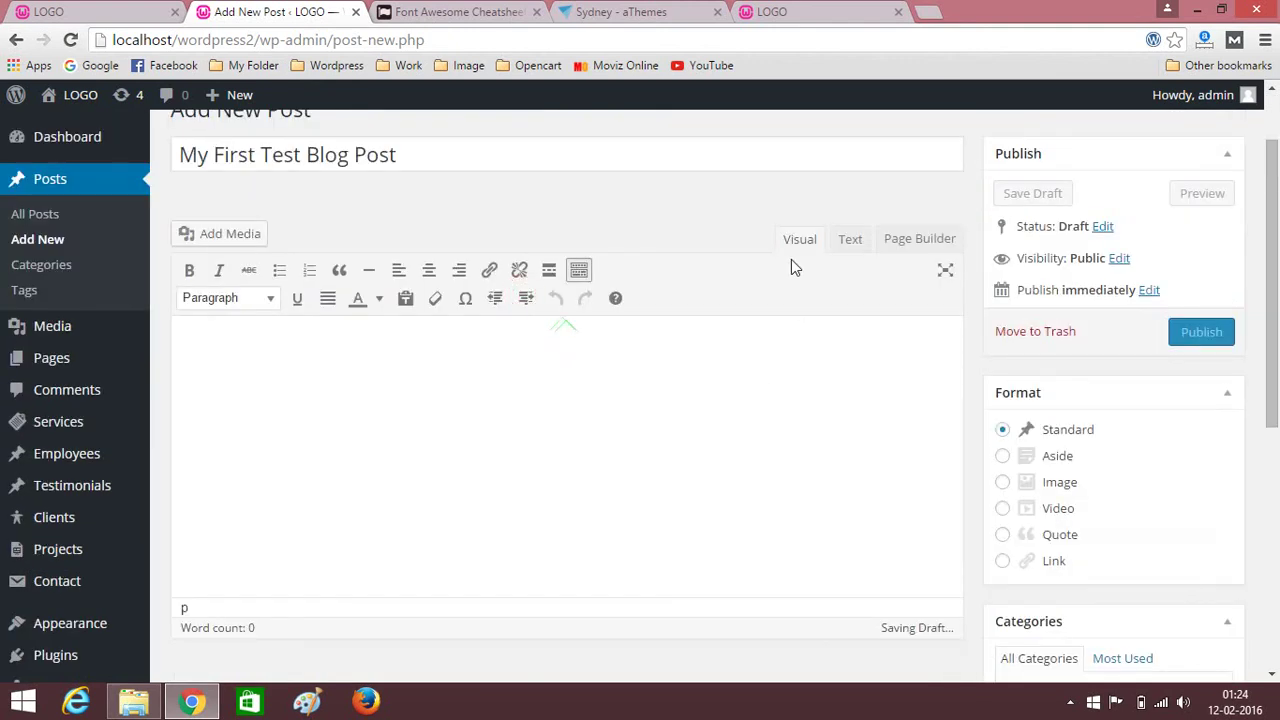
Copy the reference site's SEO Service Lorem ipsum paragraph and paste it into the post body.
click(48, 11)
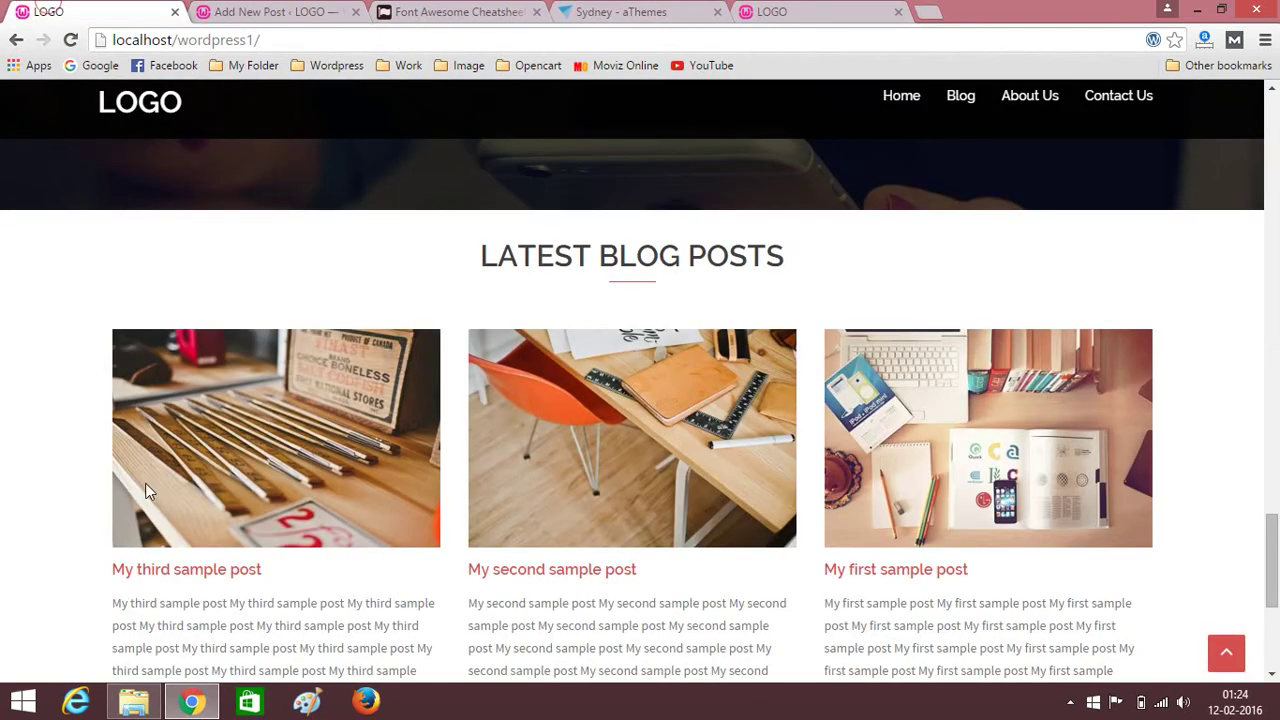
scroll(145, 483, down, 3)
scroll(124, 386, up, 6)
scroll(124, 386, up, 10)
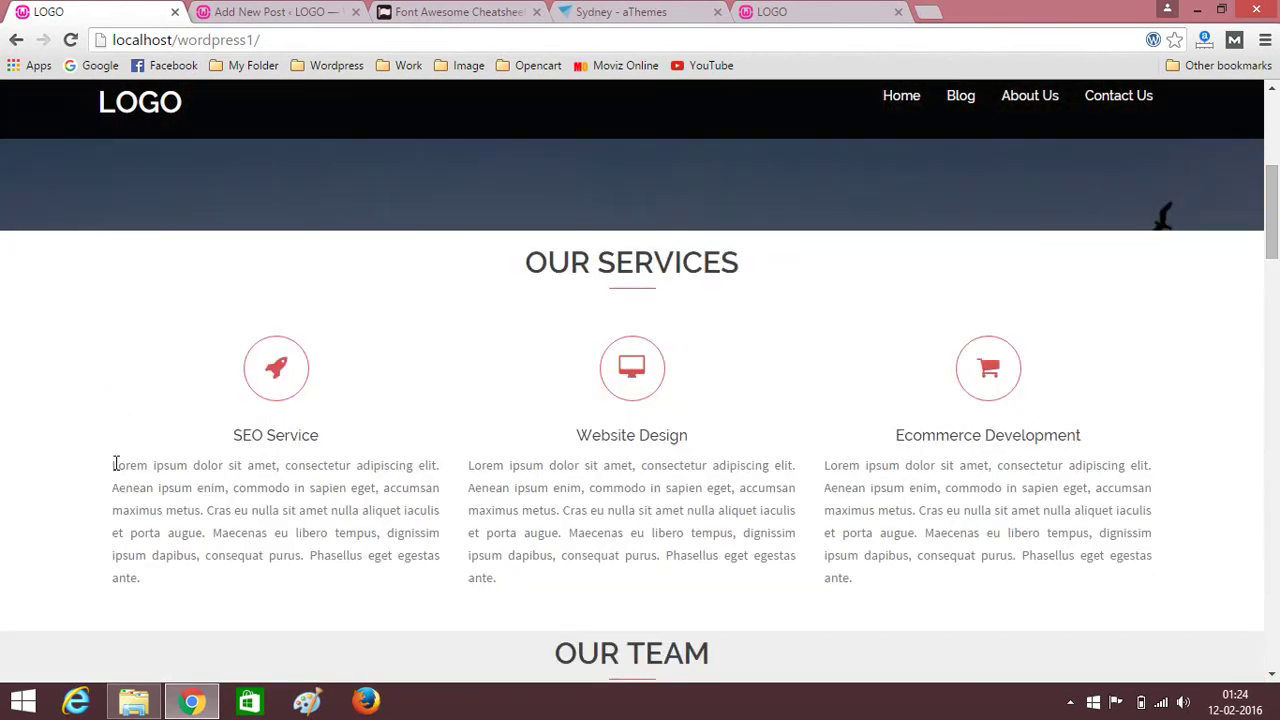
mouse_move(115, 463)
mouse_down()
mouse_move(115, 550)
mouse_move(163, 586)
mouse_move(113, 508)
mouse_move(110, 465)
mouse_up()
key(ctrl+c)
click(245, 11)
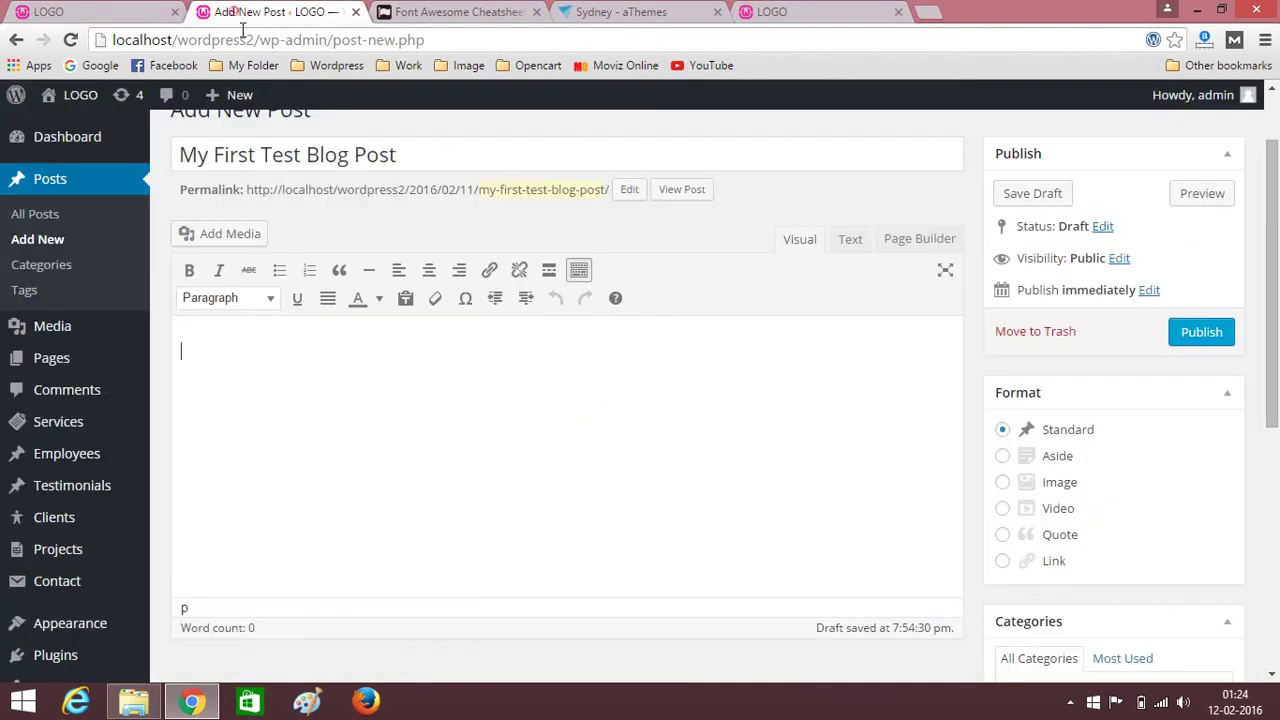
key(ctrl+v)
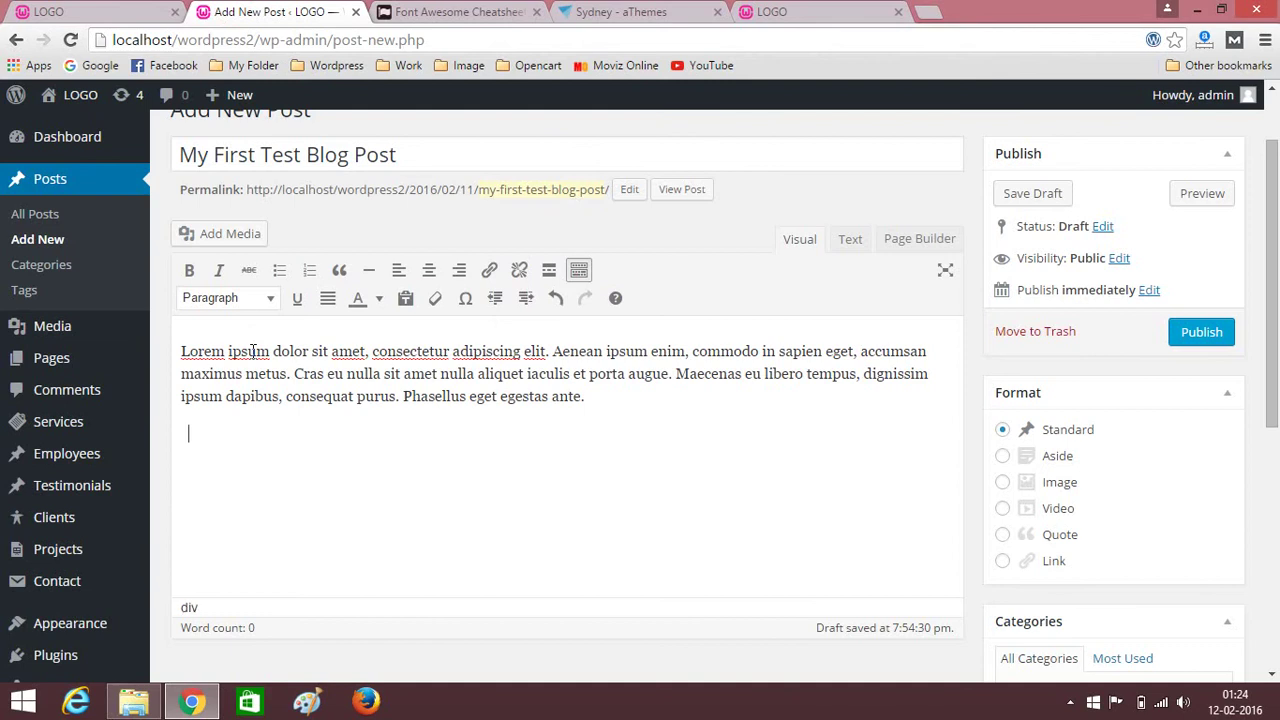
Clean up the pasted text into a single Lorem ipsum paragraph ending with 'ante.'.
key(ctrl+v)
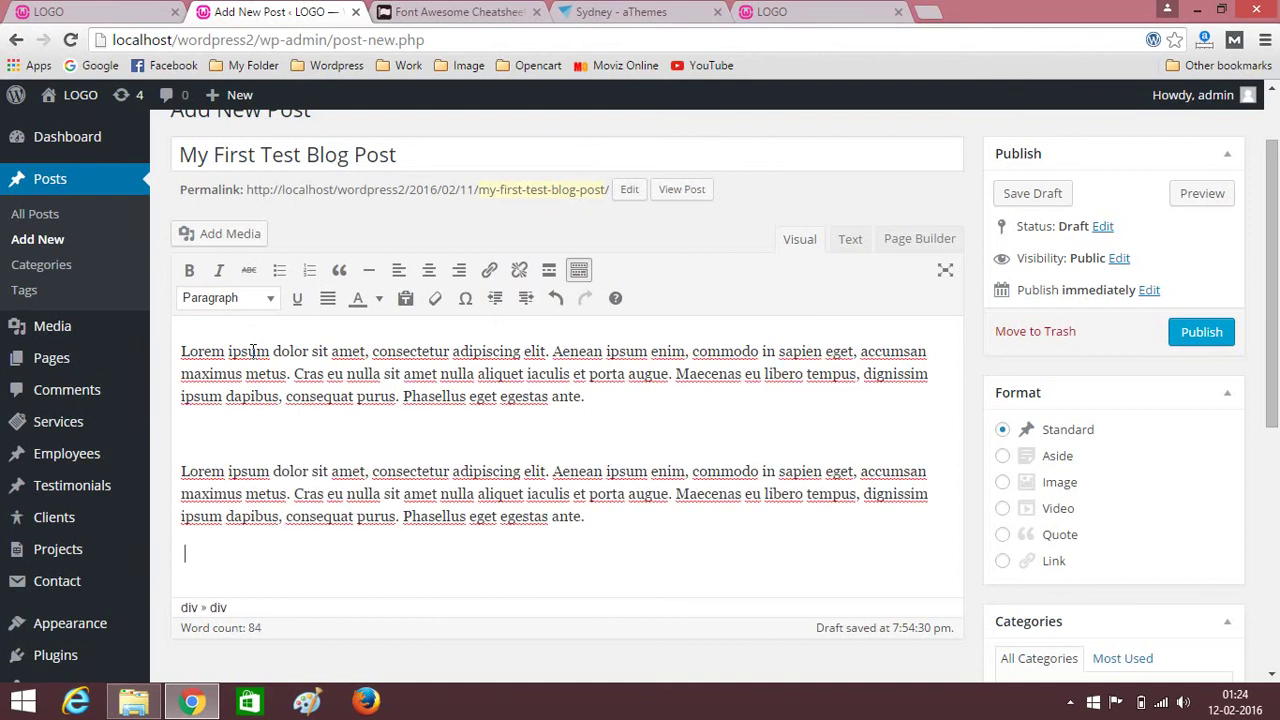
key(BackSpace)
key(BackSpace)
key(BackSpace)
key(BackSpace)
key(BackSpace)
key(BackSpace)
key(BackSpace)
key(BackSpace)
key(BackSpace)
key(BackSpace)
key(BackSpace)
key(BackSpace)
key(BackSpace)
key(BackSpace)
key(BackSpace)
key(BackSpace)
key(BackSpace)
key(BackSpace)
key(BackSpace)
key(BackSpace)
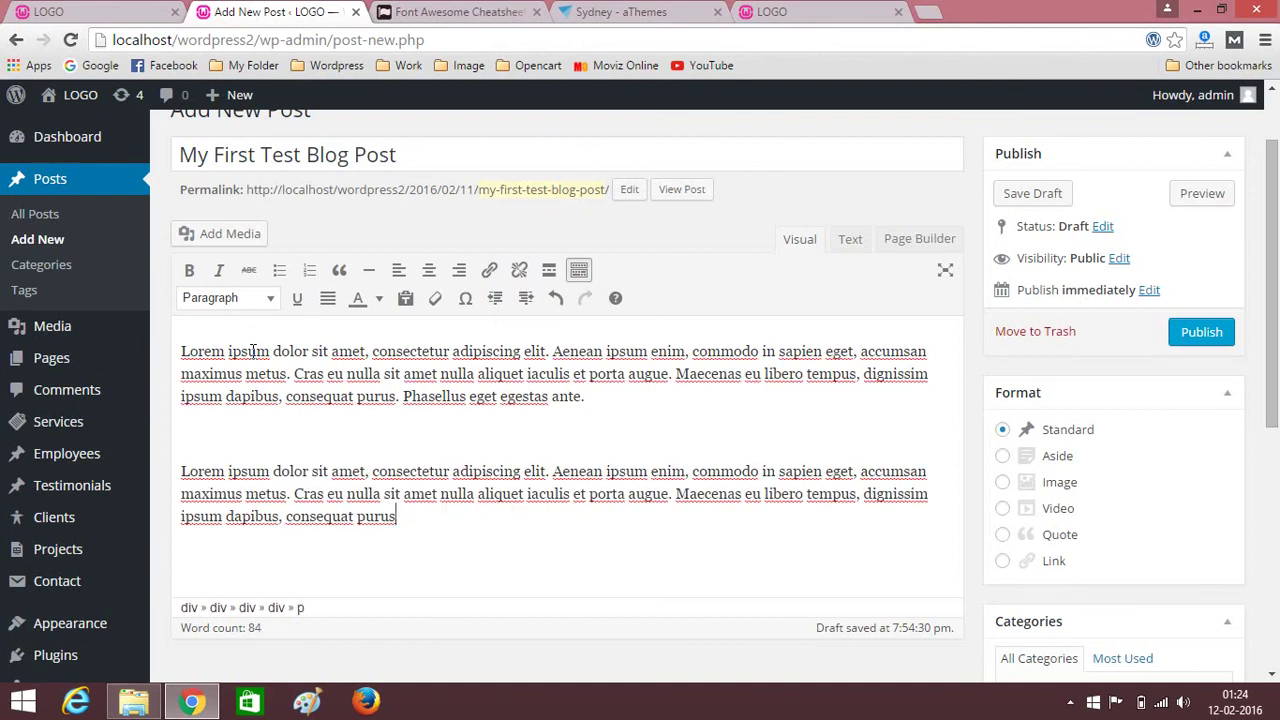
key(BackSpace)
key(BackSpace)
key(BackSpace)
key(BackSpace)
key(BackSpace)
key(BackSpace)
key(BackSpace)
key(BackSpace)
key(BackSpace)
key(BackSpace)
key(BackSpace)
key(BackSpace)
key(BackSpace)
key(BackSpace)
key(BackSpace)
key(BackSpace)
key(BackSpace)
key(BackSpace)
key(BackSpace)
key(BackSpace)
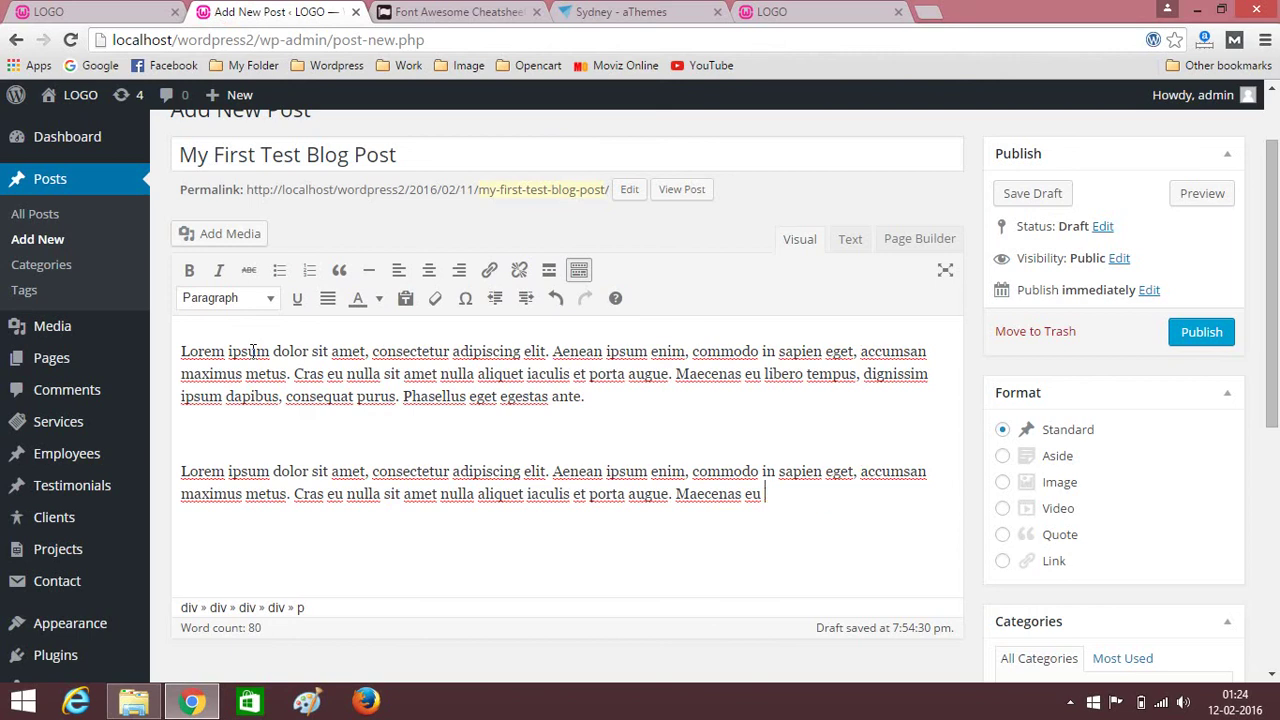
key(ctrl+a)
key(BackSpace)
key(ctrl+v)
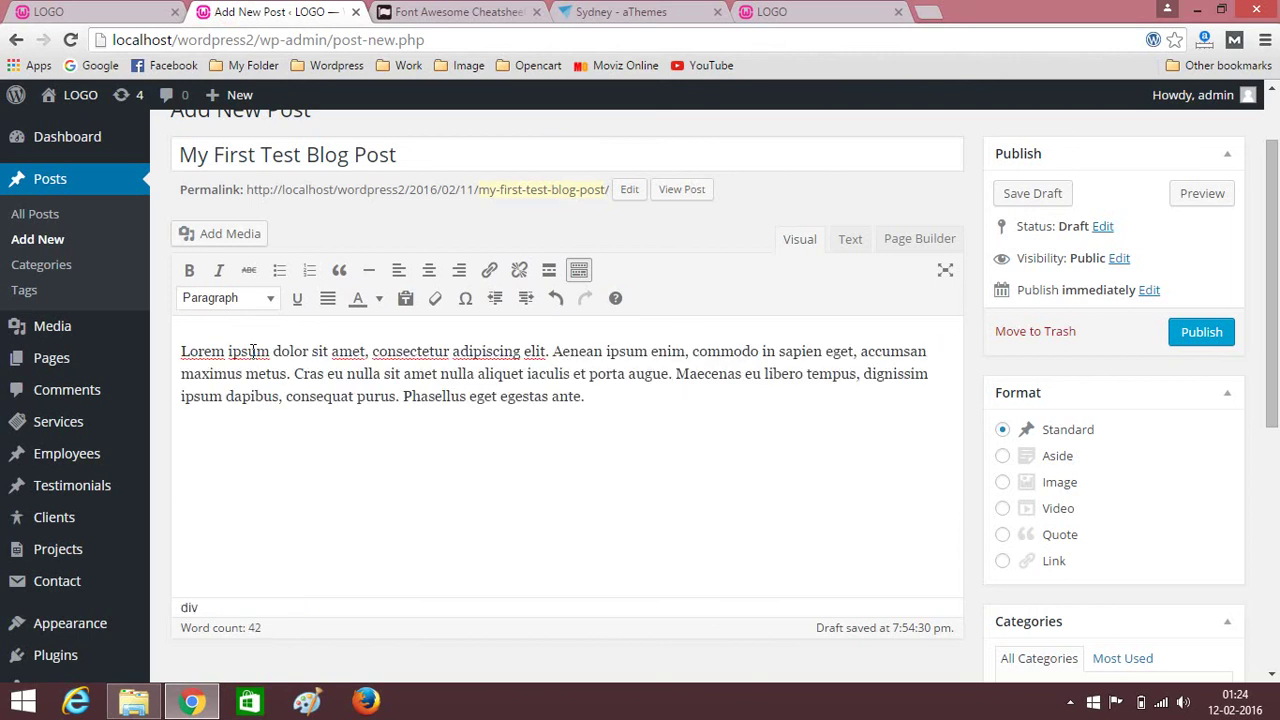
key(BackSpace)
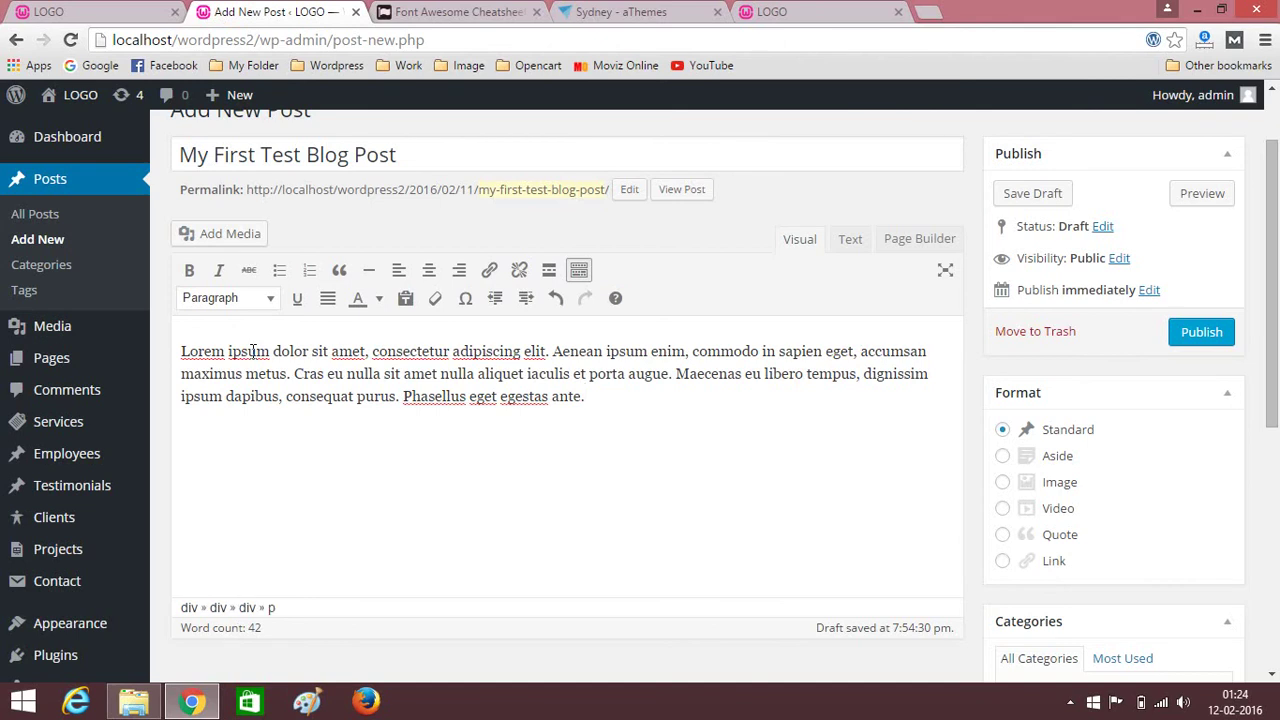
key(ctrl+v)
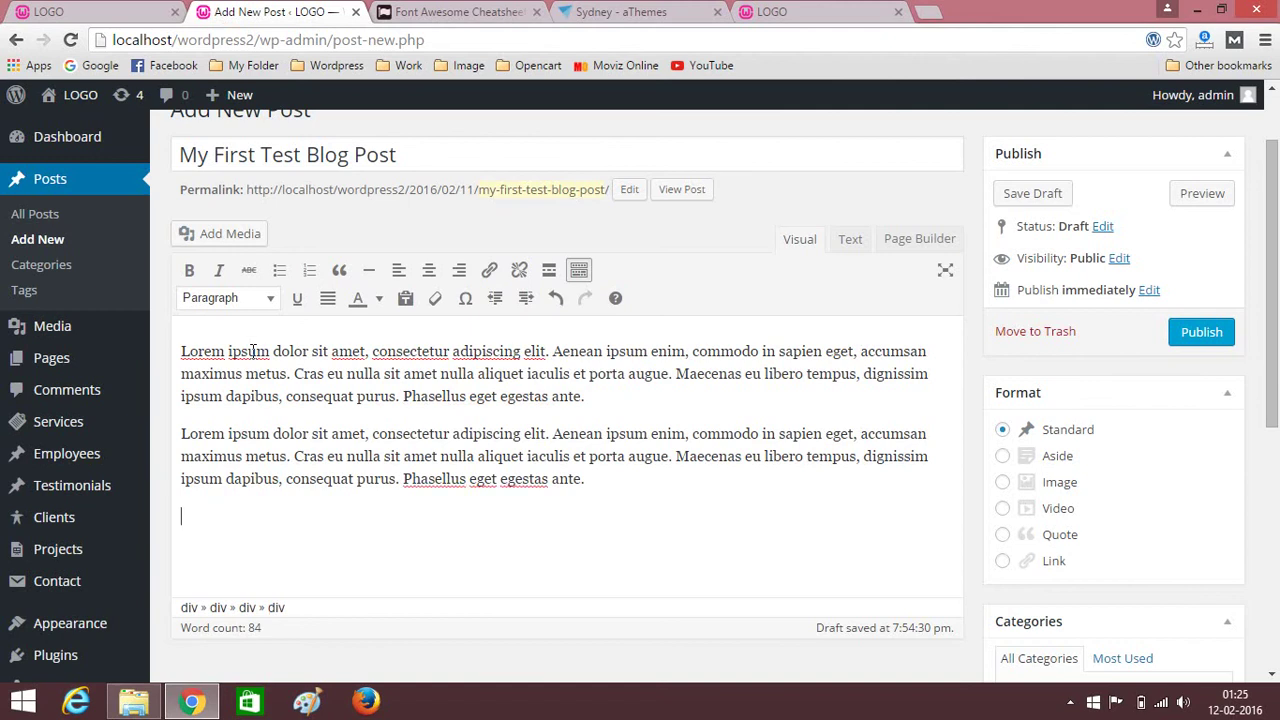
key(BackSpace)
key(Up)
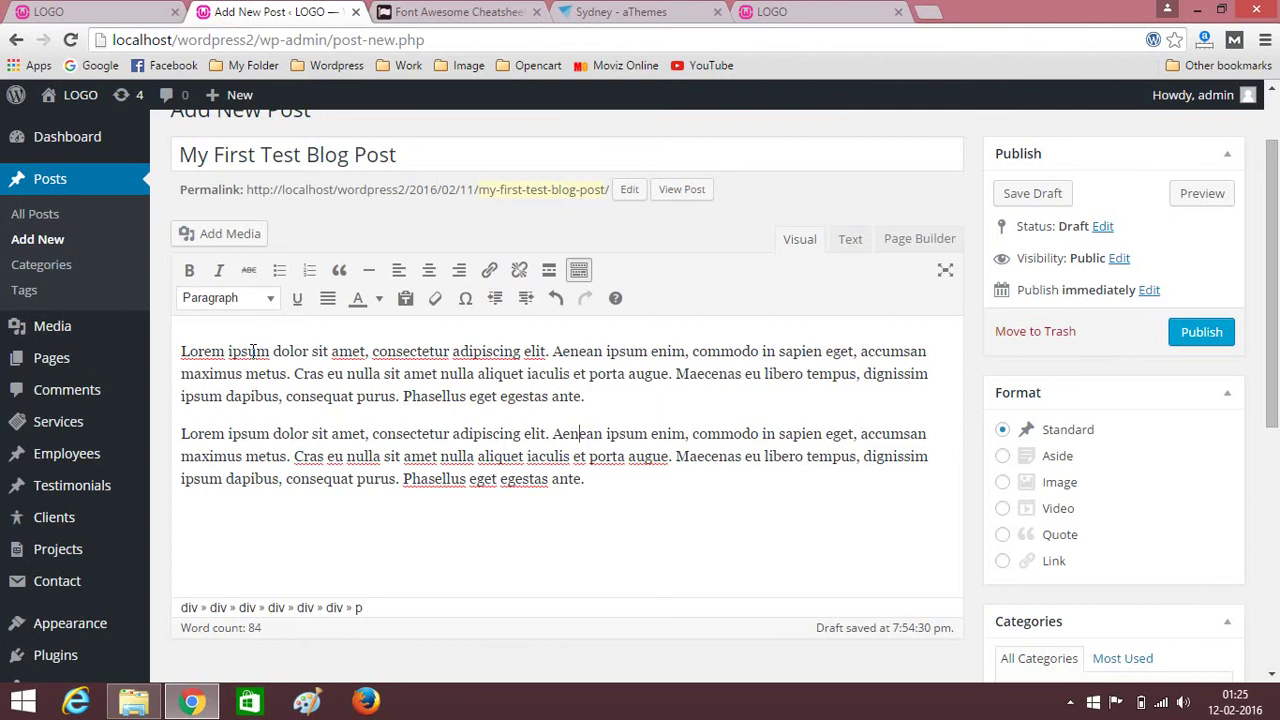
key(Left)
key(Left)
key(Left)
key(Left)
key(Left)
key(Left)
key(Left)
key(Left)
key(Left)
key(Left)
key(Left)
key(Left)
key(Left)
key(Left)
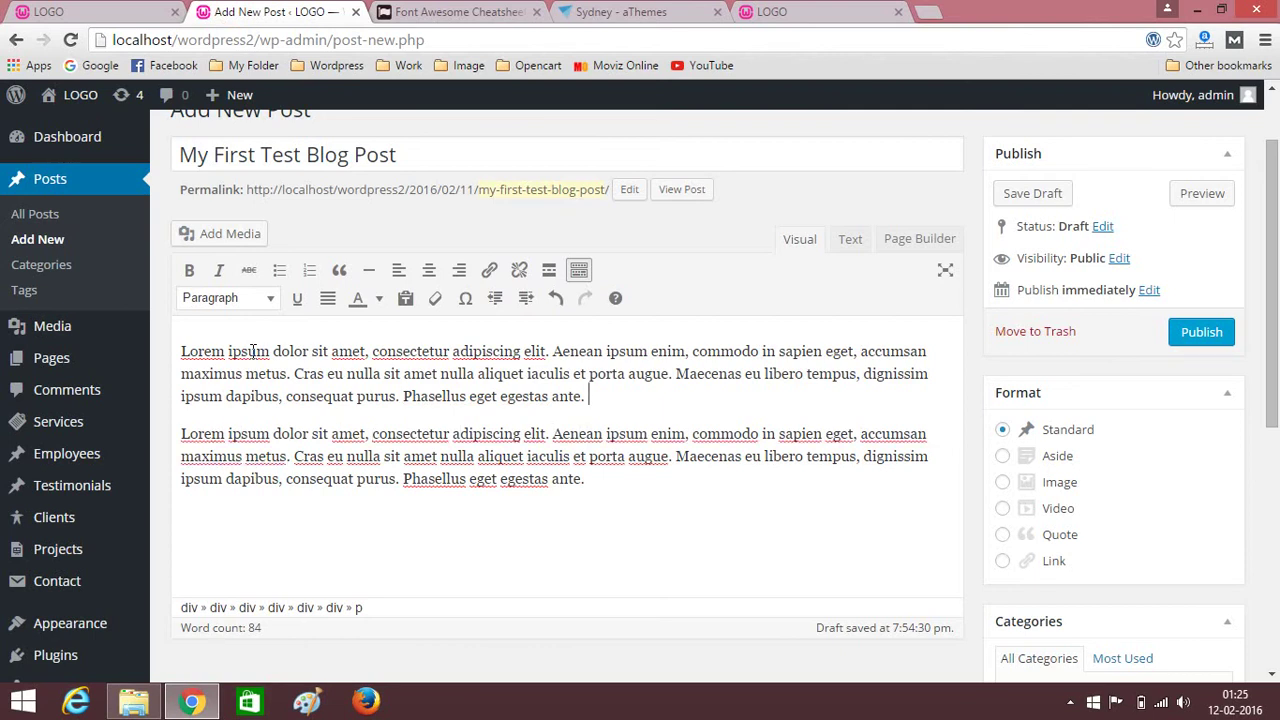
key(BackSpace)
key(Right)
key(BackSpace)
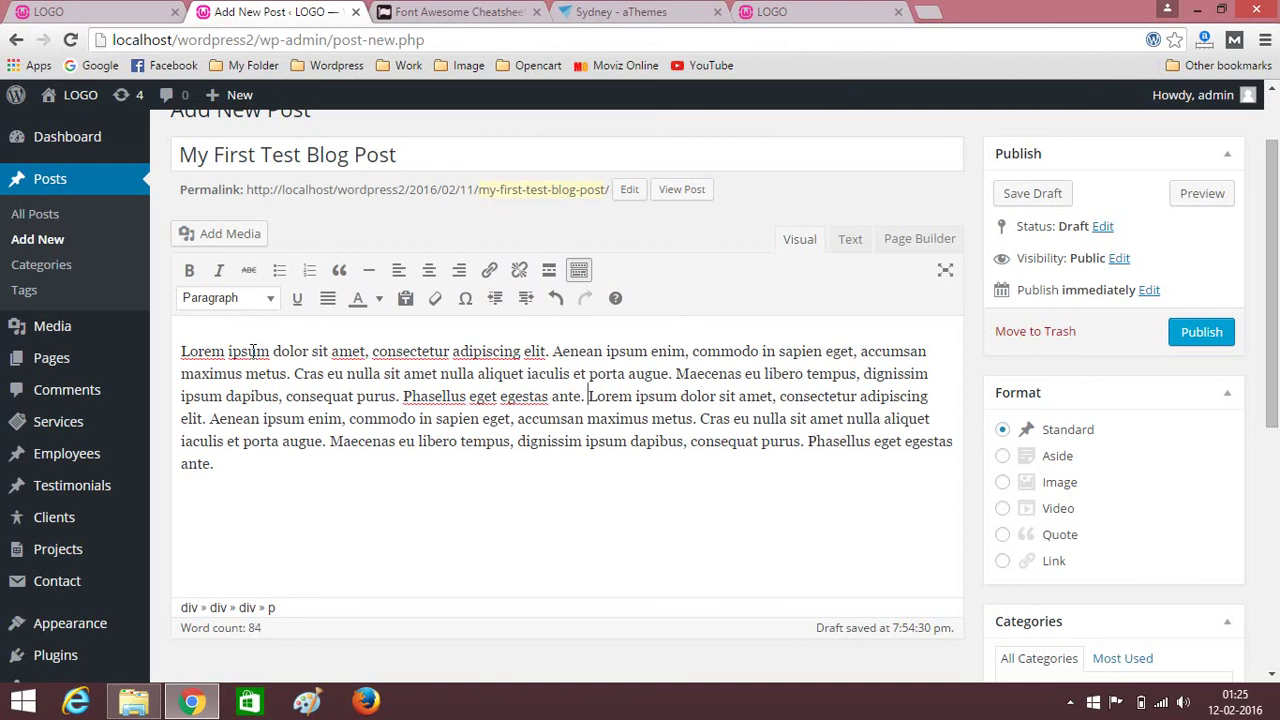
Paste a second copy of the paragraph on a new line below it.
drag(181, 352, 224, 477)
key(ctrl+c)
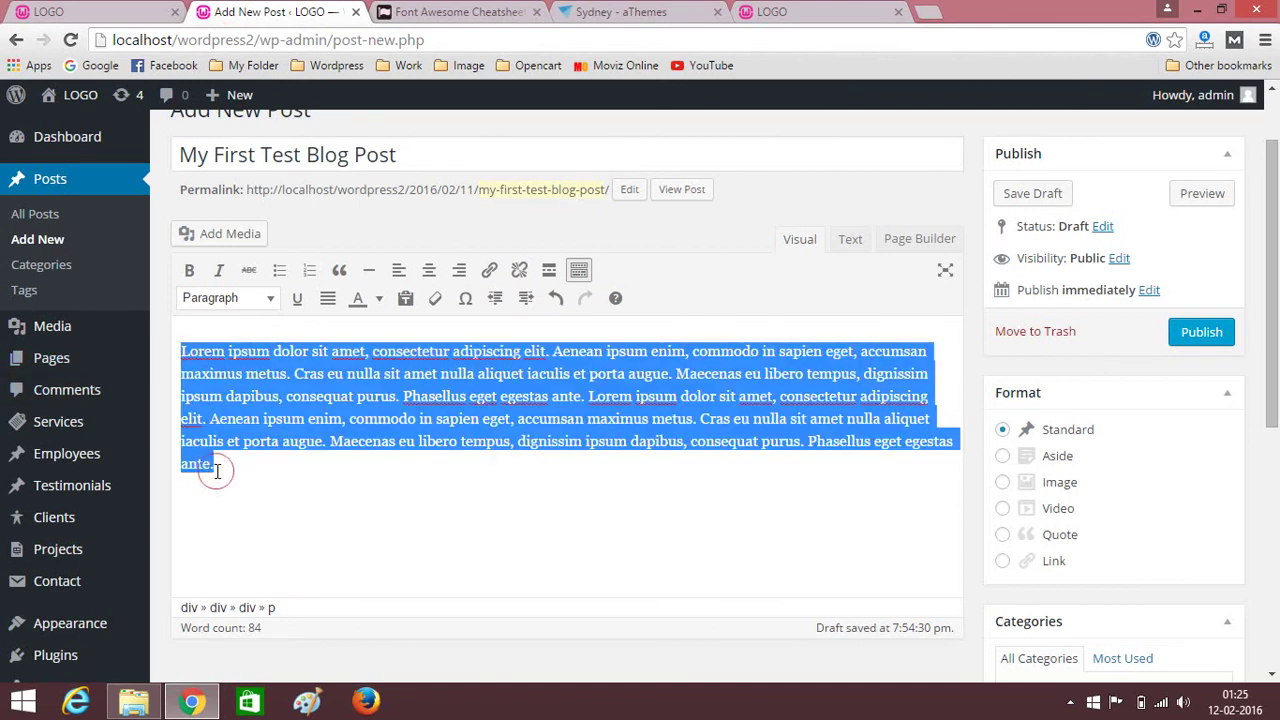
click(217, 470)
key(Return)
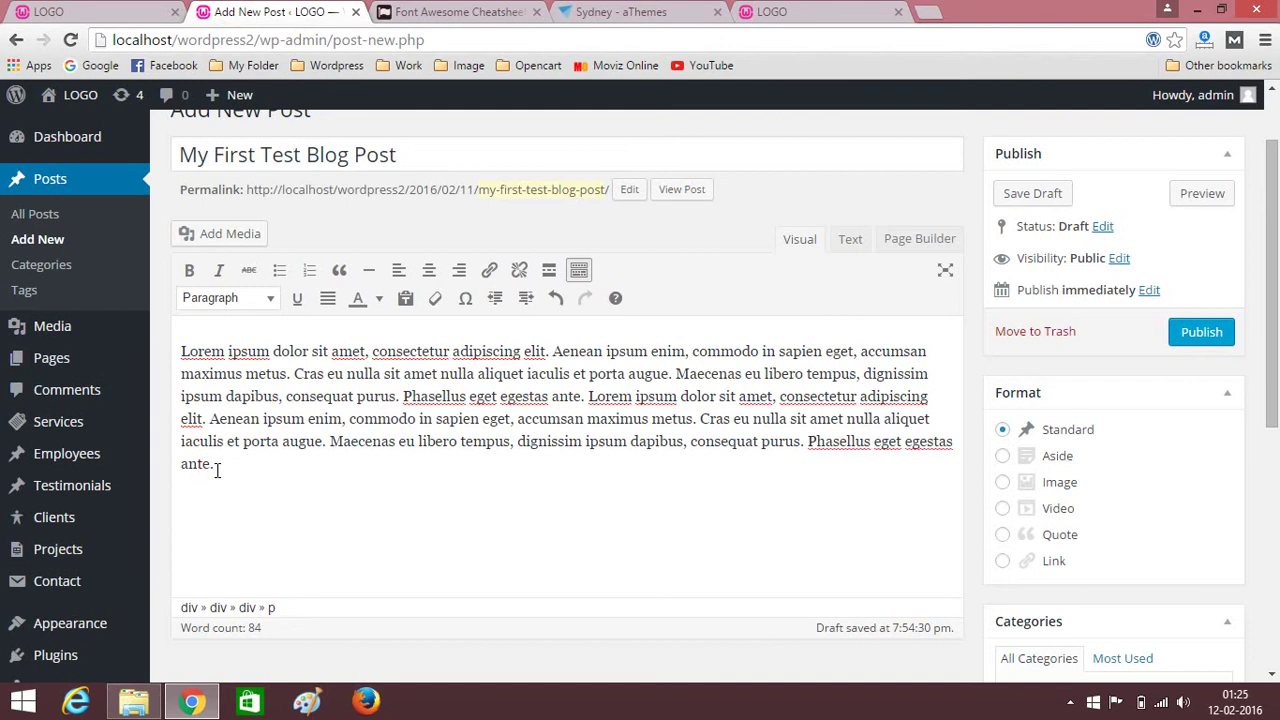
key(ctrl+v)
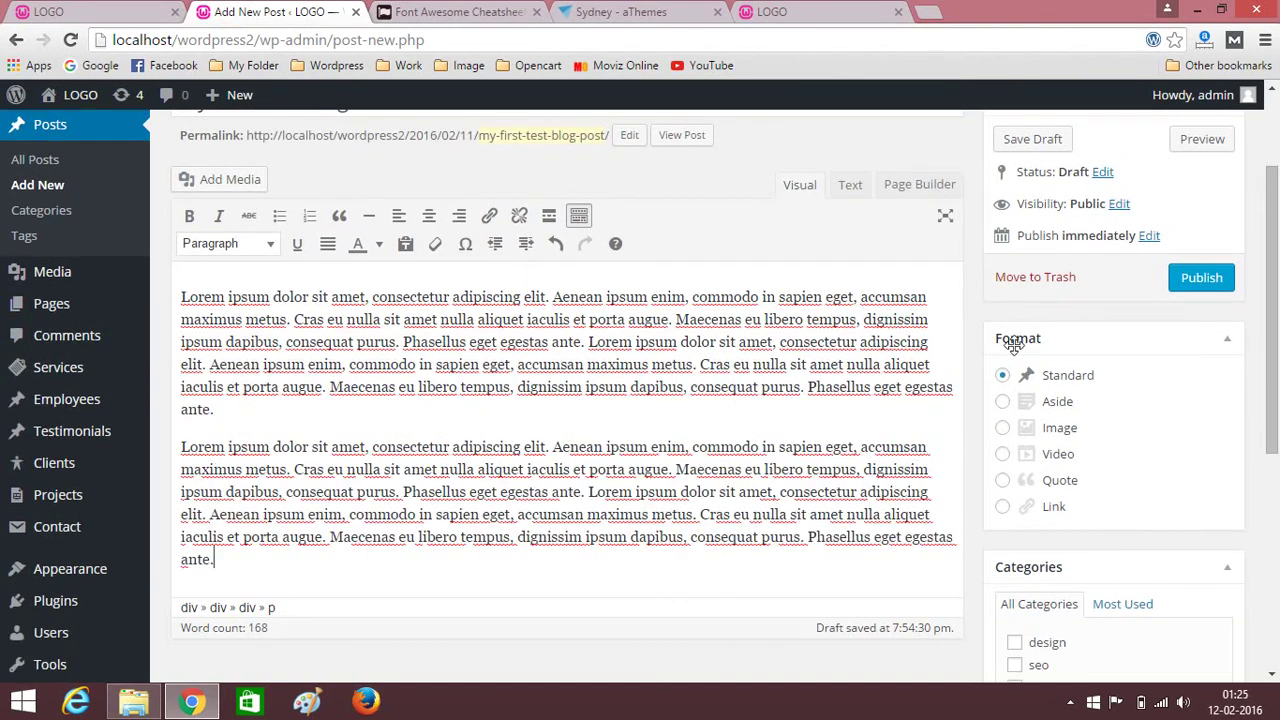
Upload doctype-hi-res.jpg from the post folder and set it as the featured image.
scroll(900, 390, down, 3)
scroll(752, 453, down, 2)
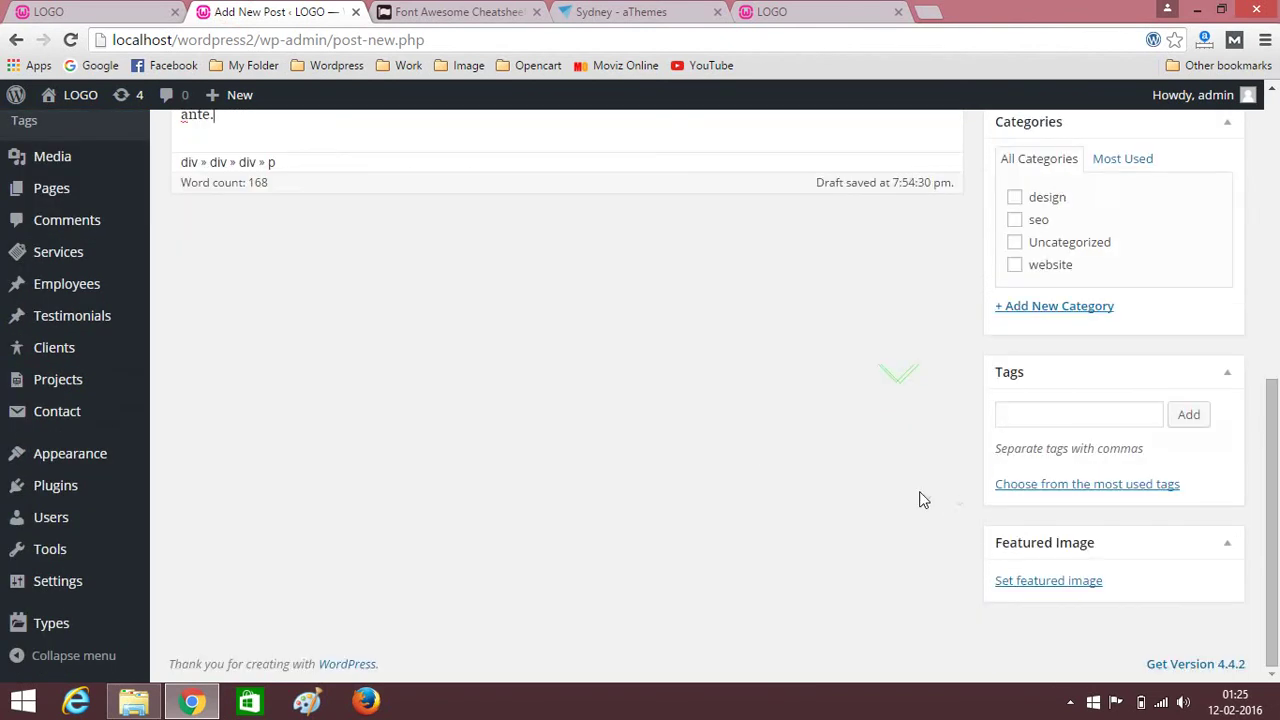
click(1045, 581)
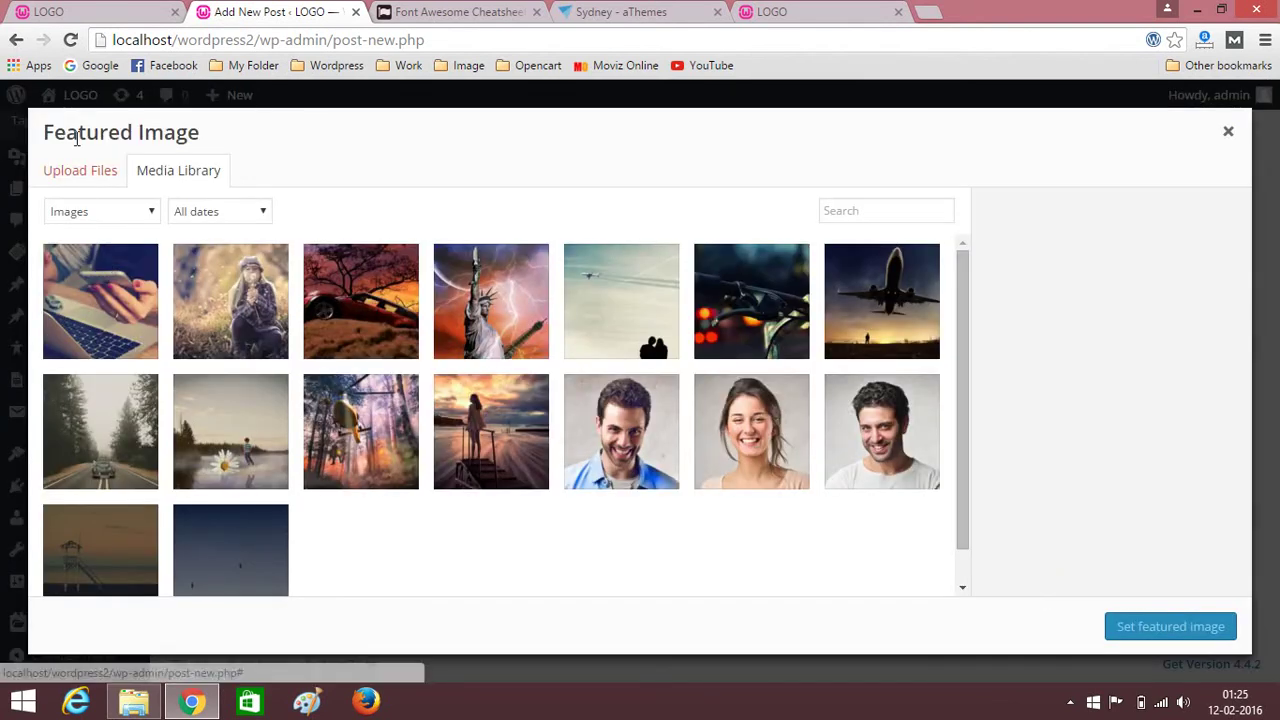
click(72, 171)
click(643, 424)
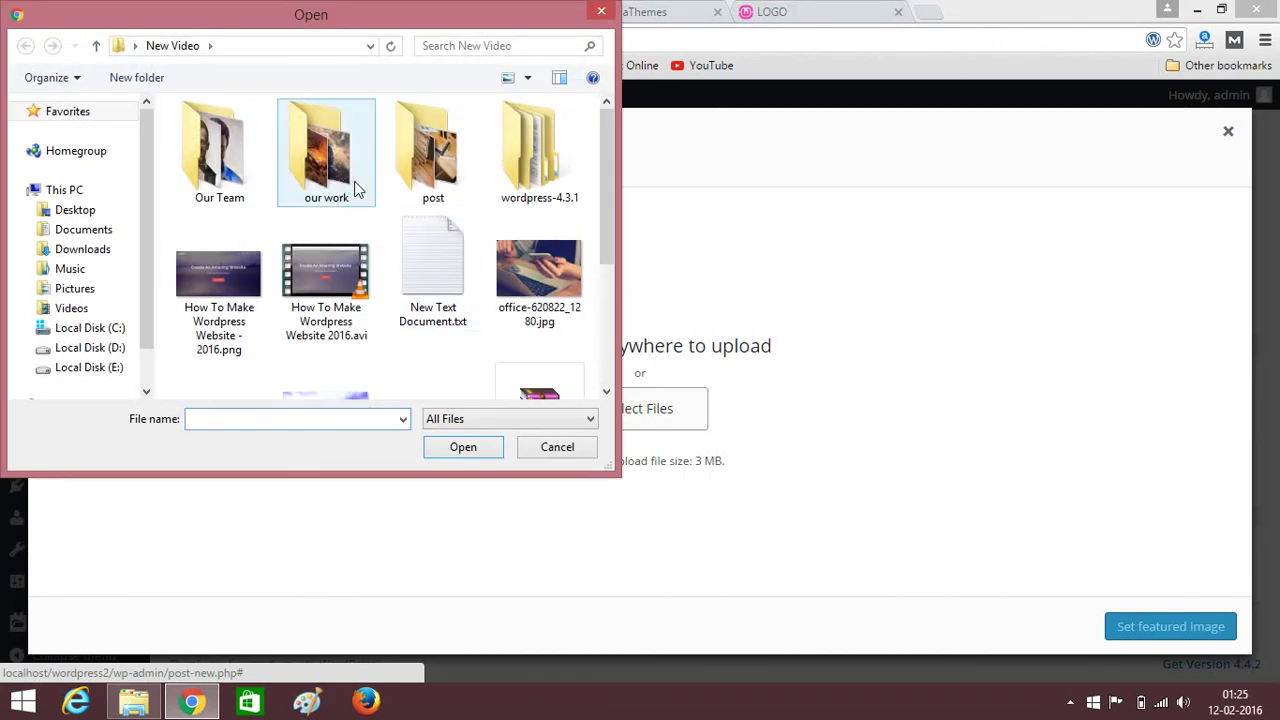
double_click(446, 178)
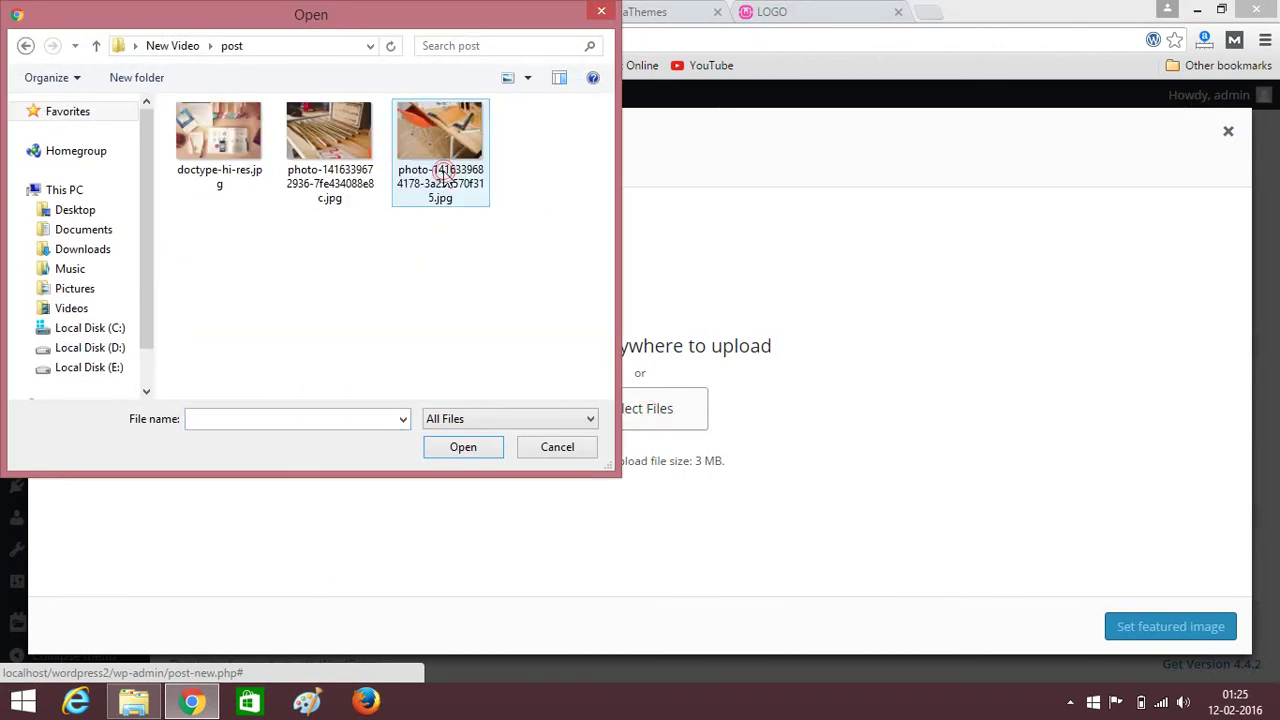
click(238, 133)
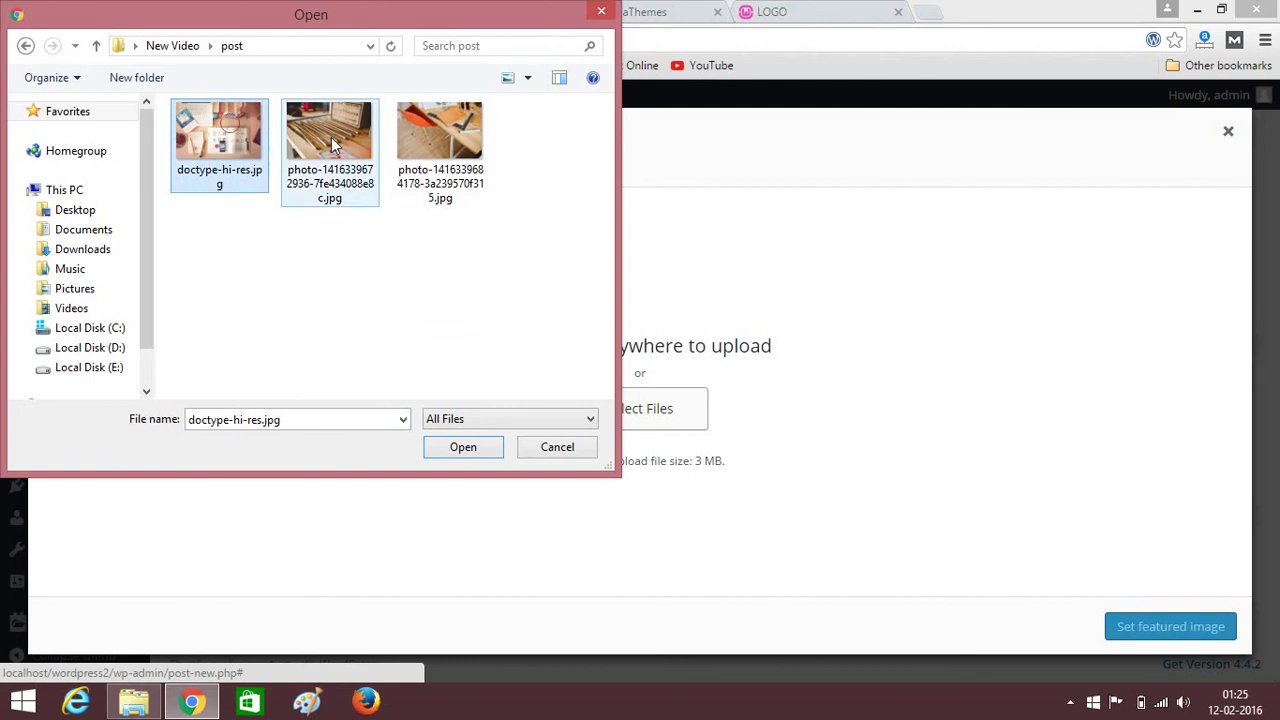
click(463, 448)
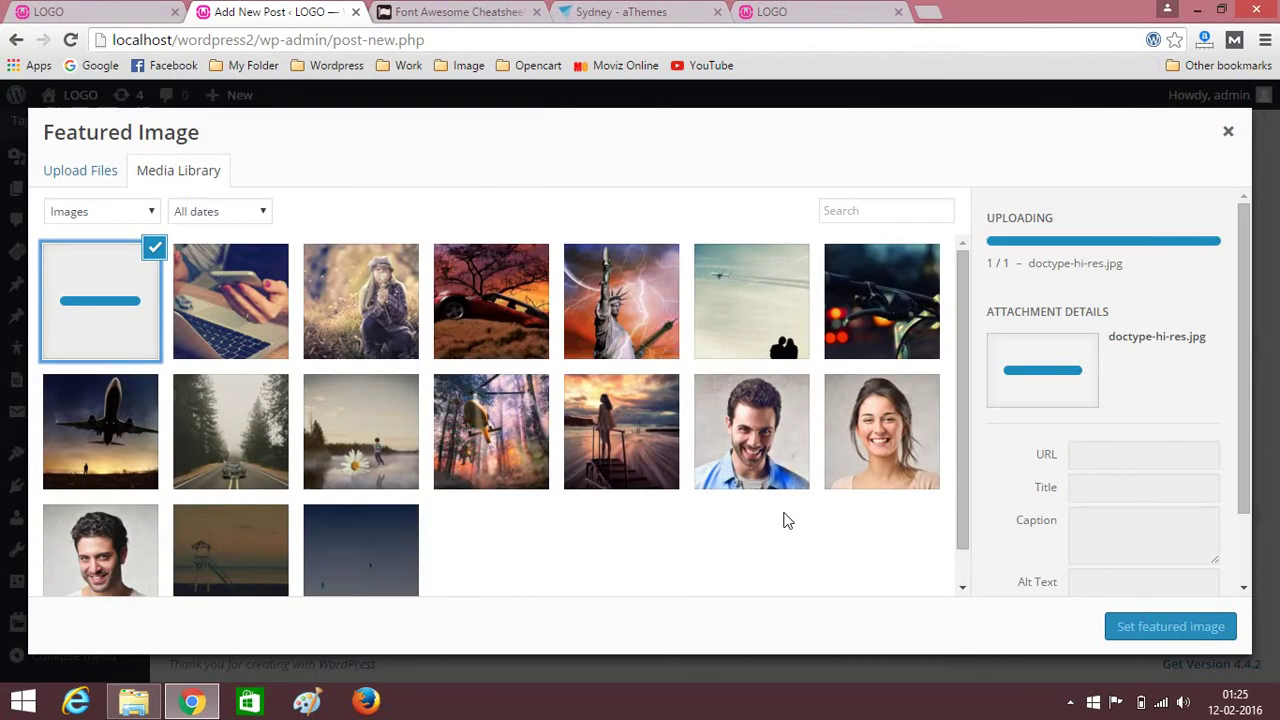
click(1162, 628)
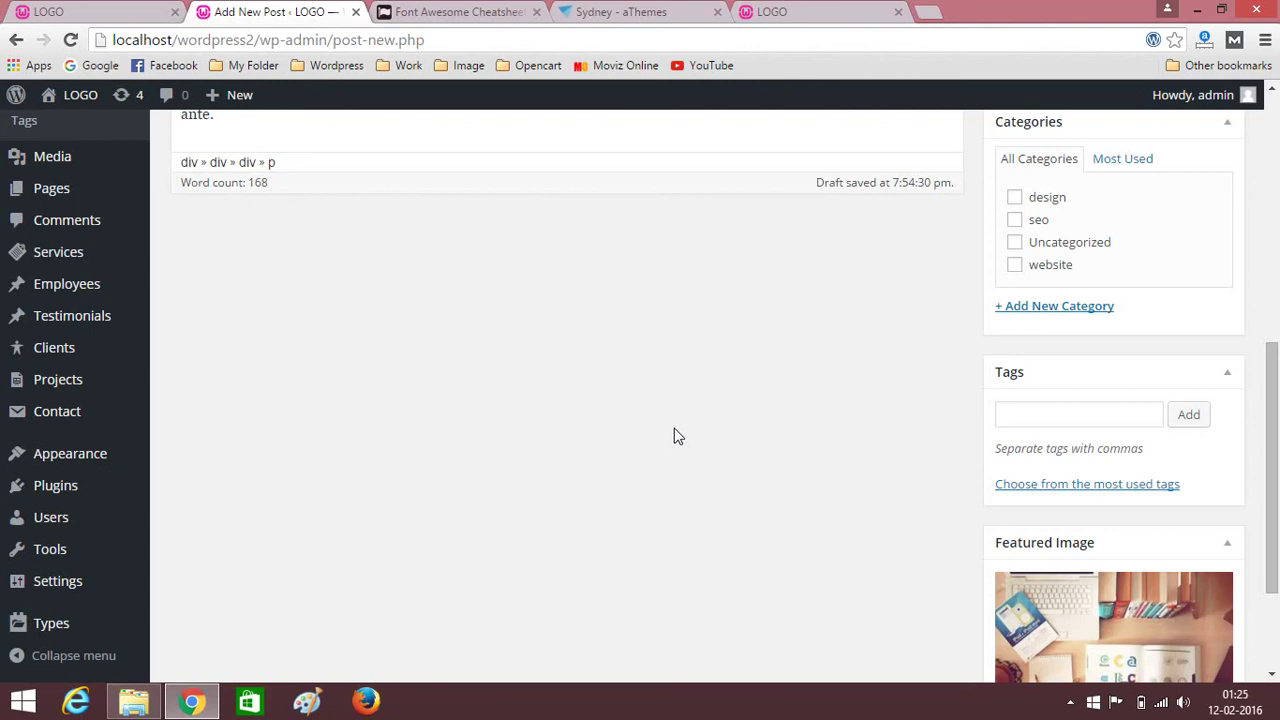
scroll(674, 436, up, 3)
scroll(600, 440, down, 2)
scroll(1015, 464, down, 1)
scroll(880, 440, down, 2)
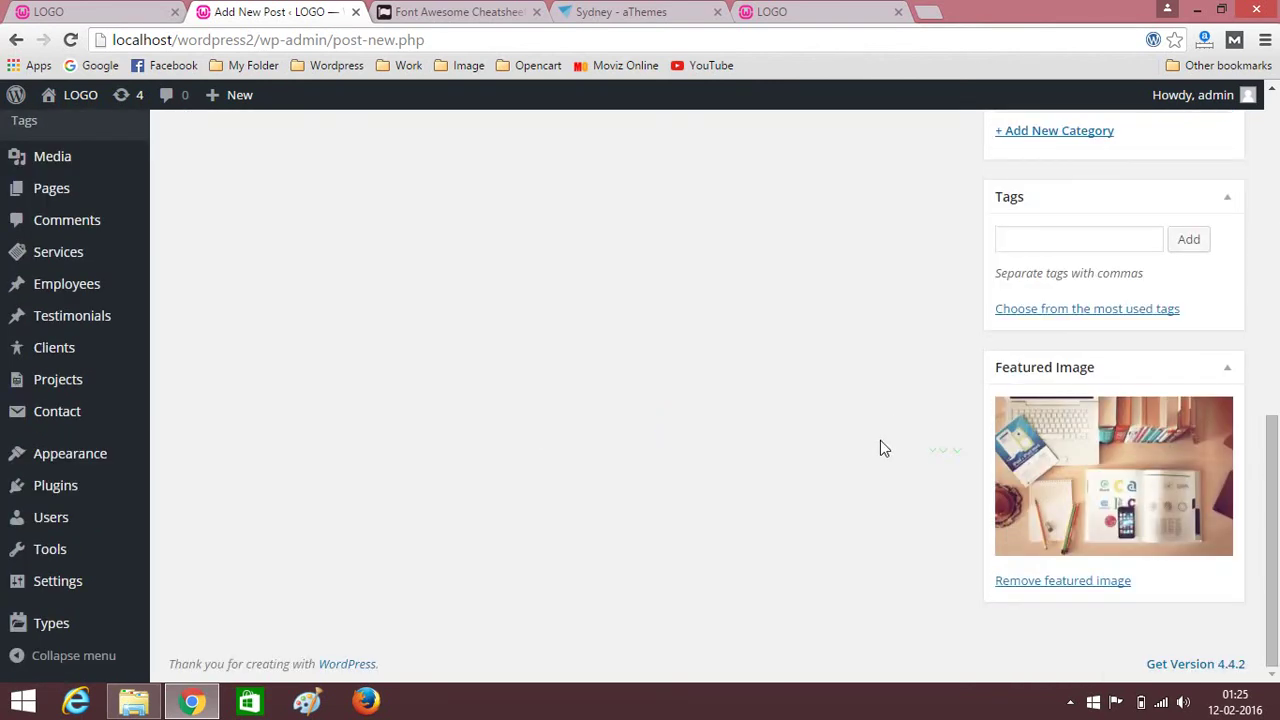
scroll(850, 438, up, 7)
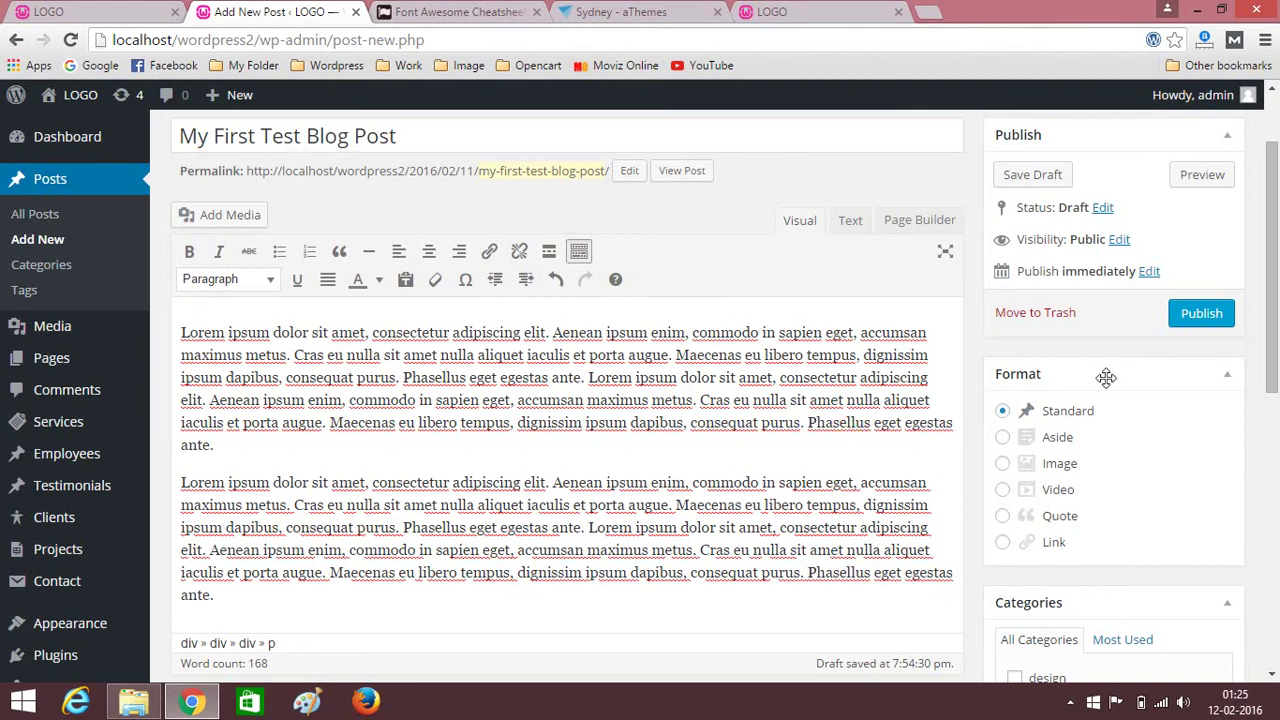
Publish My First Test Blog Post and start a new post titled My Second Test Blog Post.
click(1208, 314)
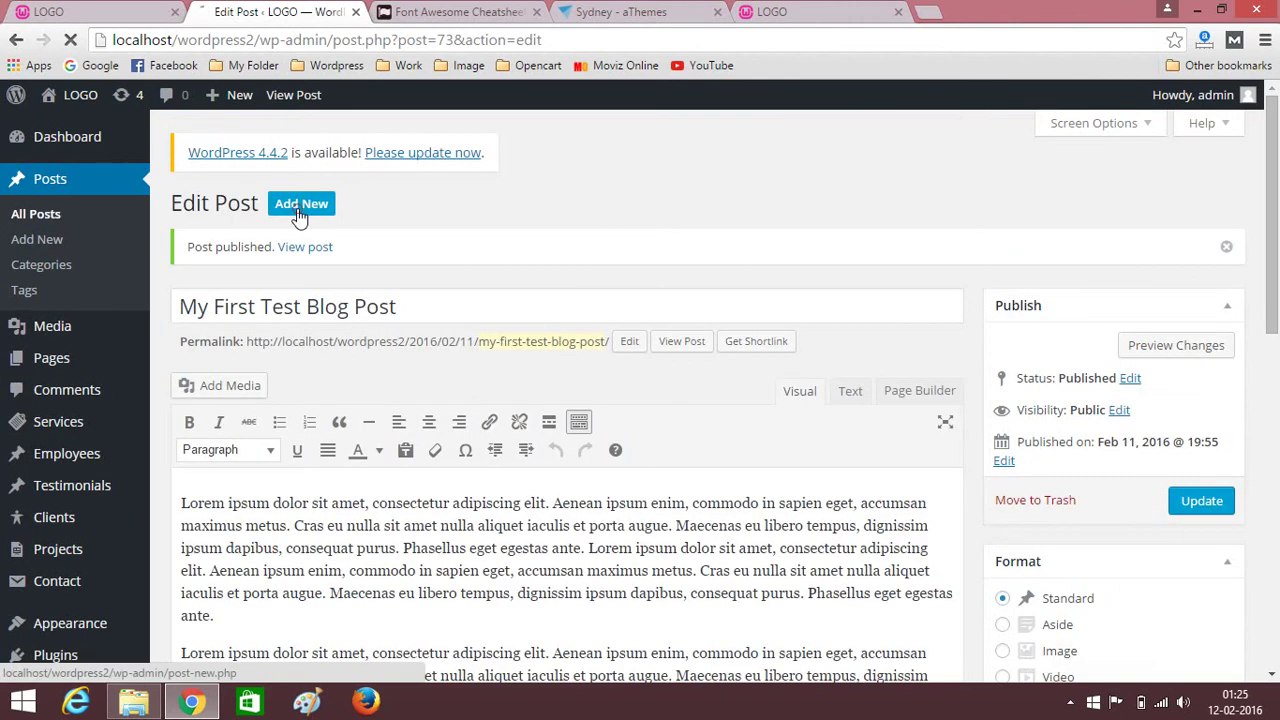
click(300, 210)
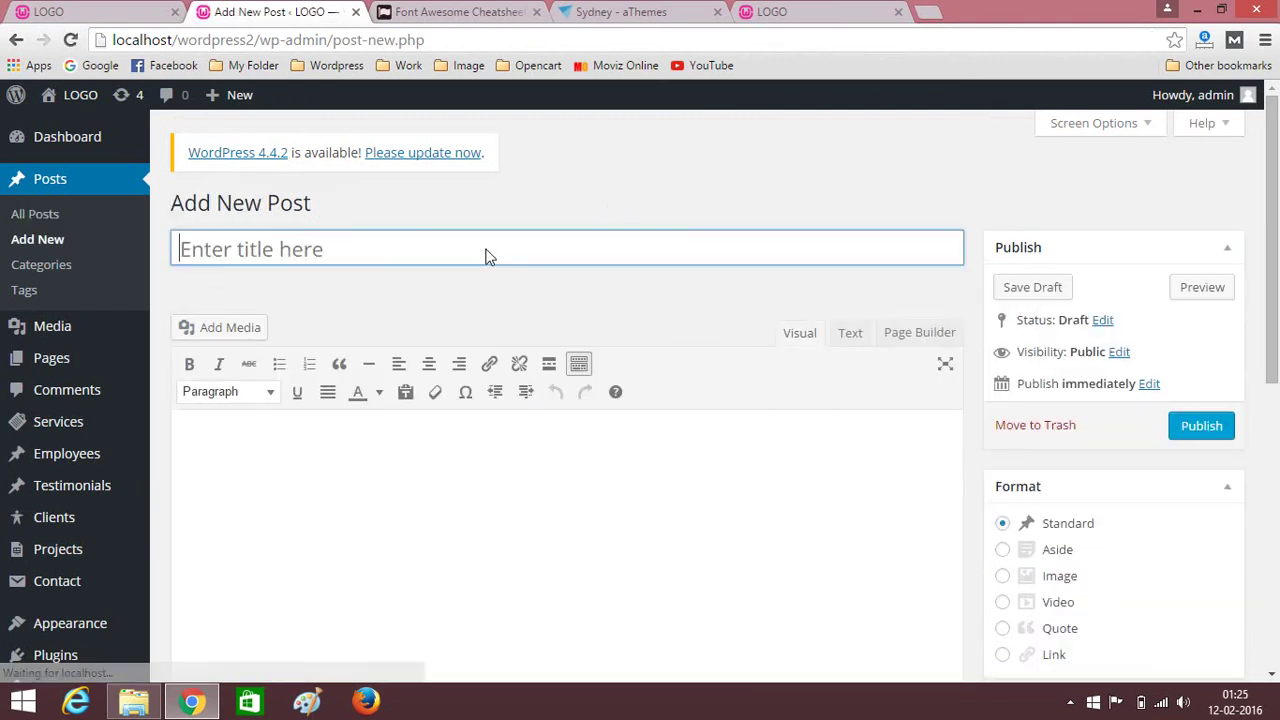
click(485, 257)
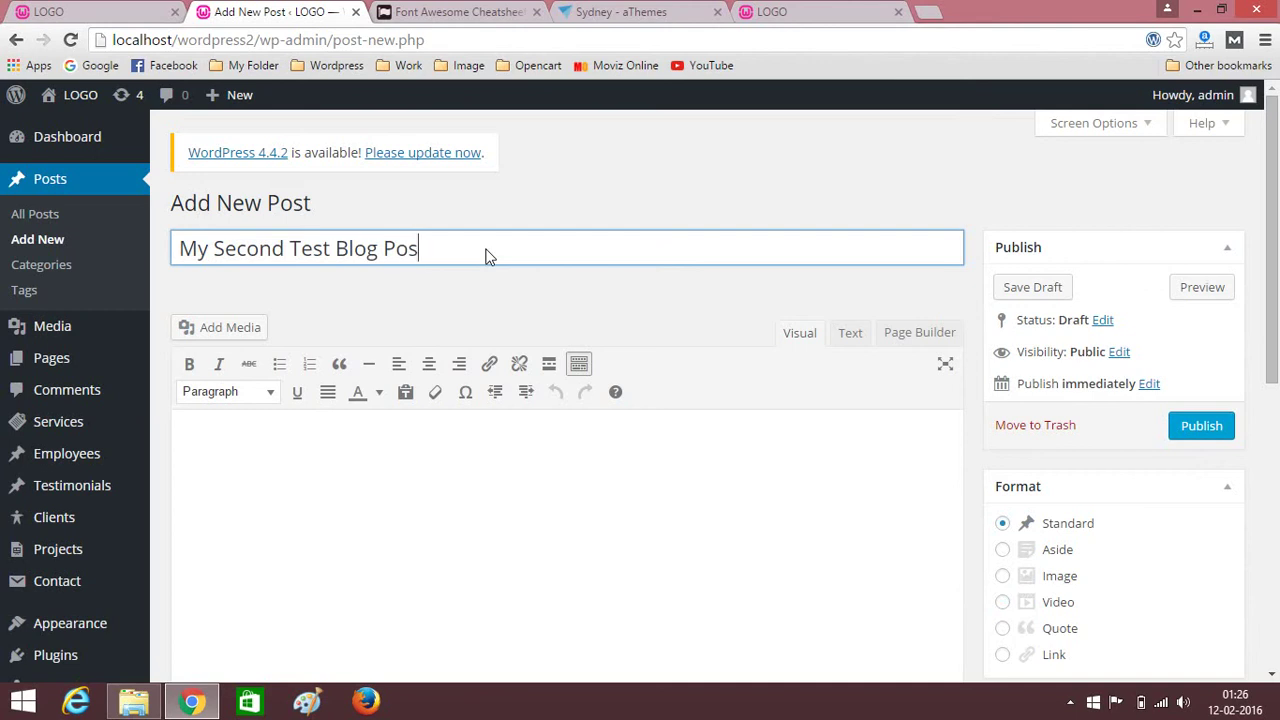
Paste the Lorem ipsum paragraph twice into the second post's body.
scroll(495, 275, down, 2)
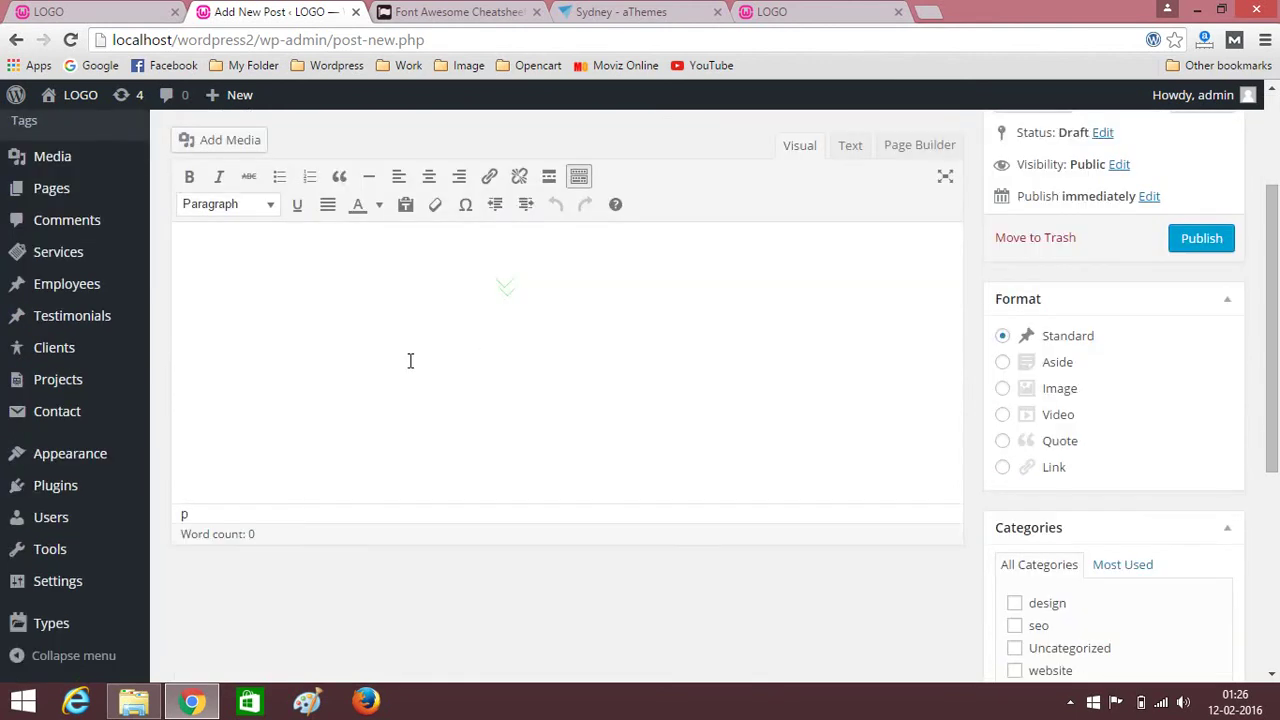
click(409, 360)
key(ctrl+v)
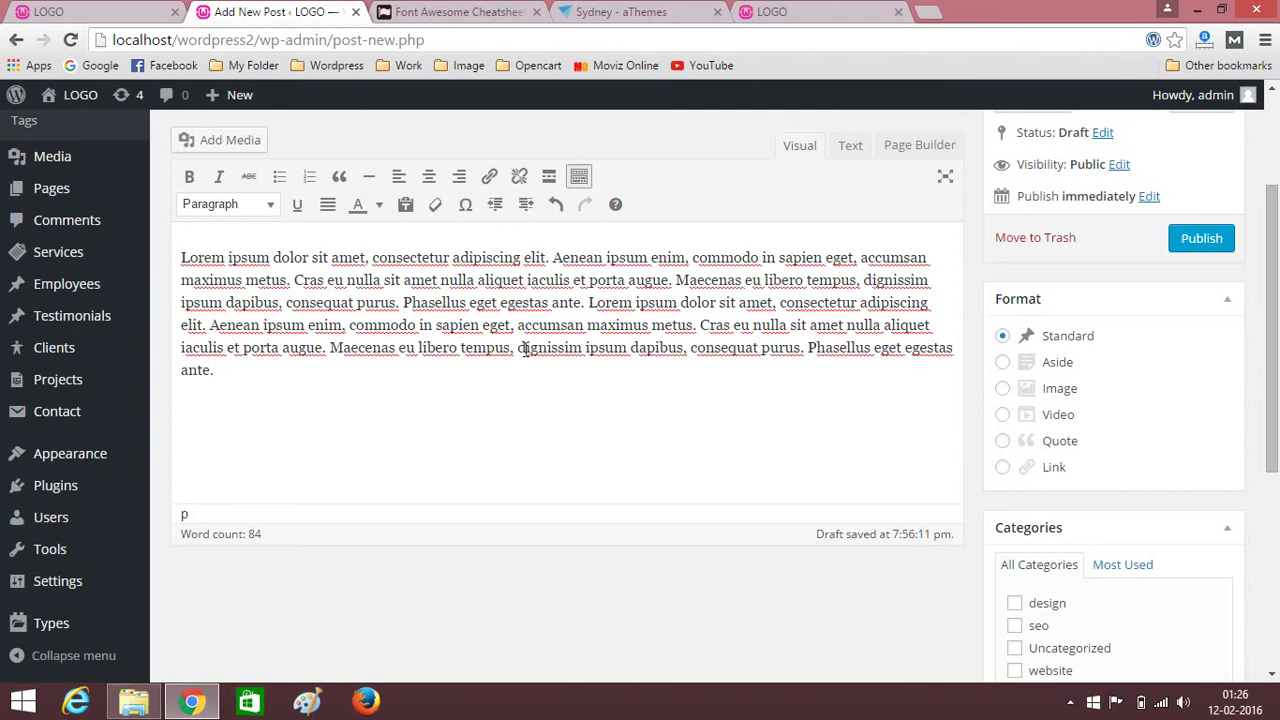
scroll(525, 349, up, 1)
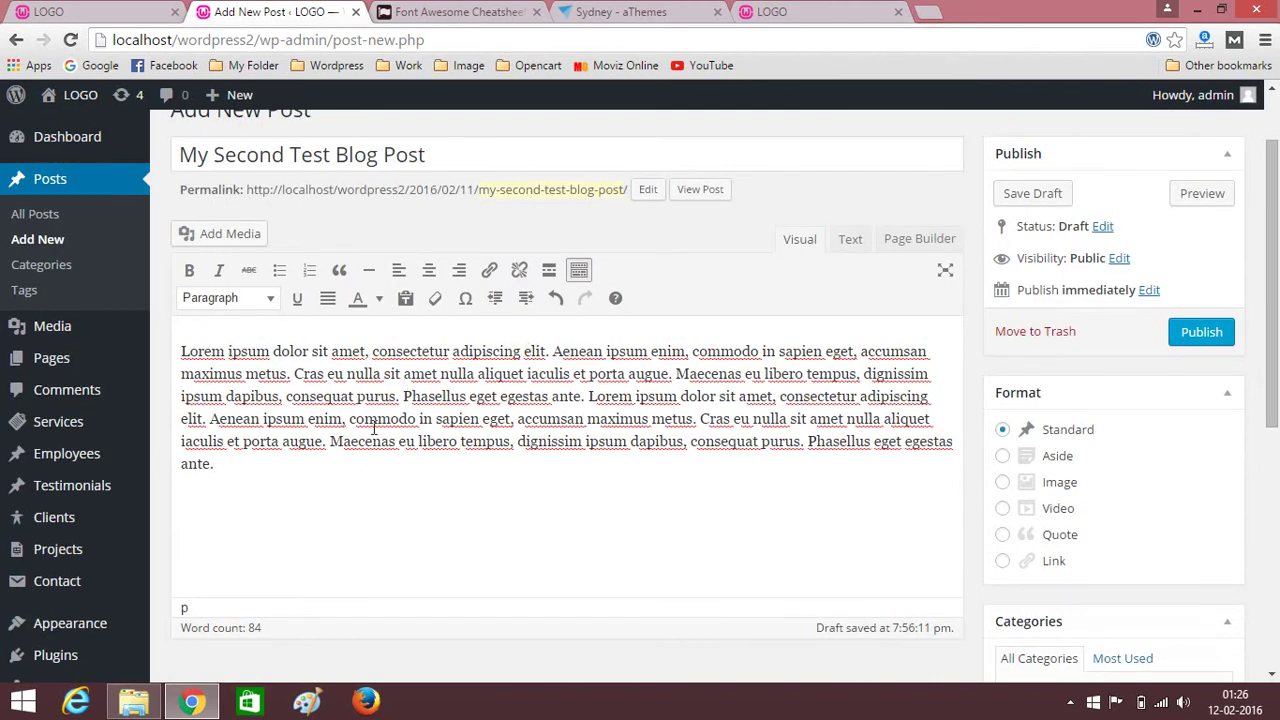
key(ctrl+v)
scroll(1029, 491, down, 3)
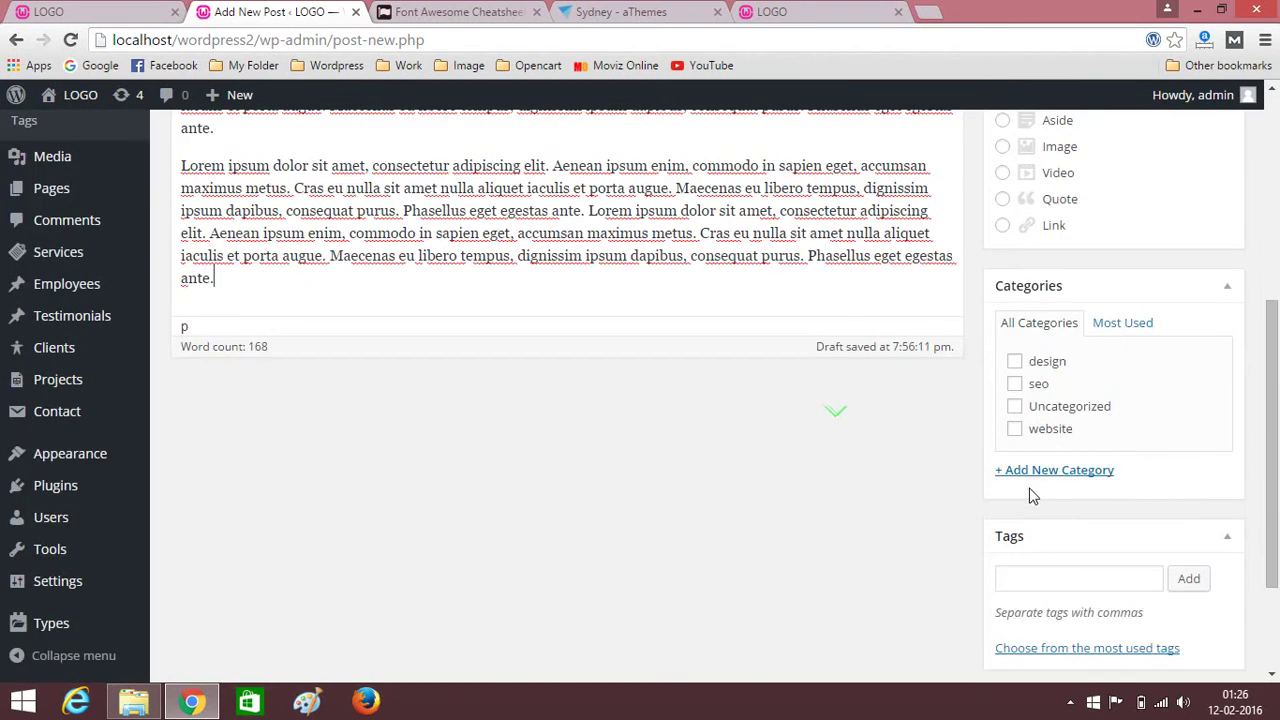
scroll(950, 520, down, 2)
click(1065, 588)
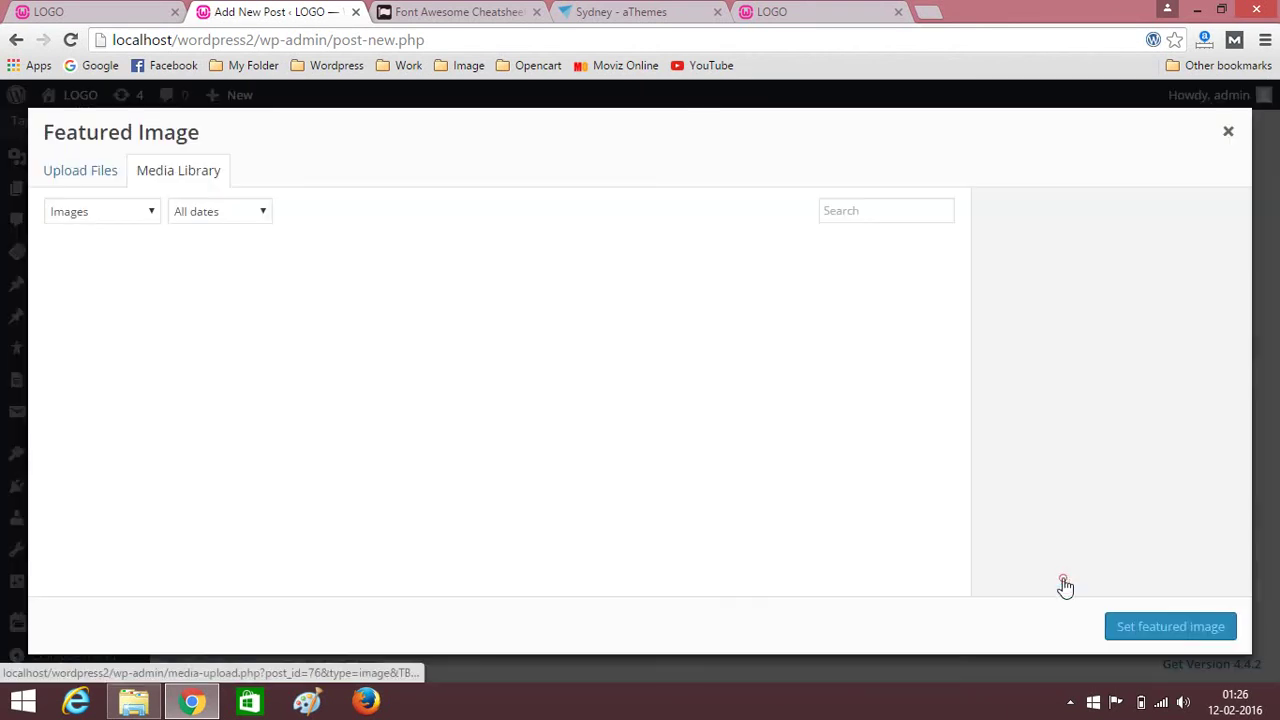
click(108, 174)
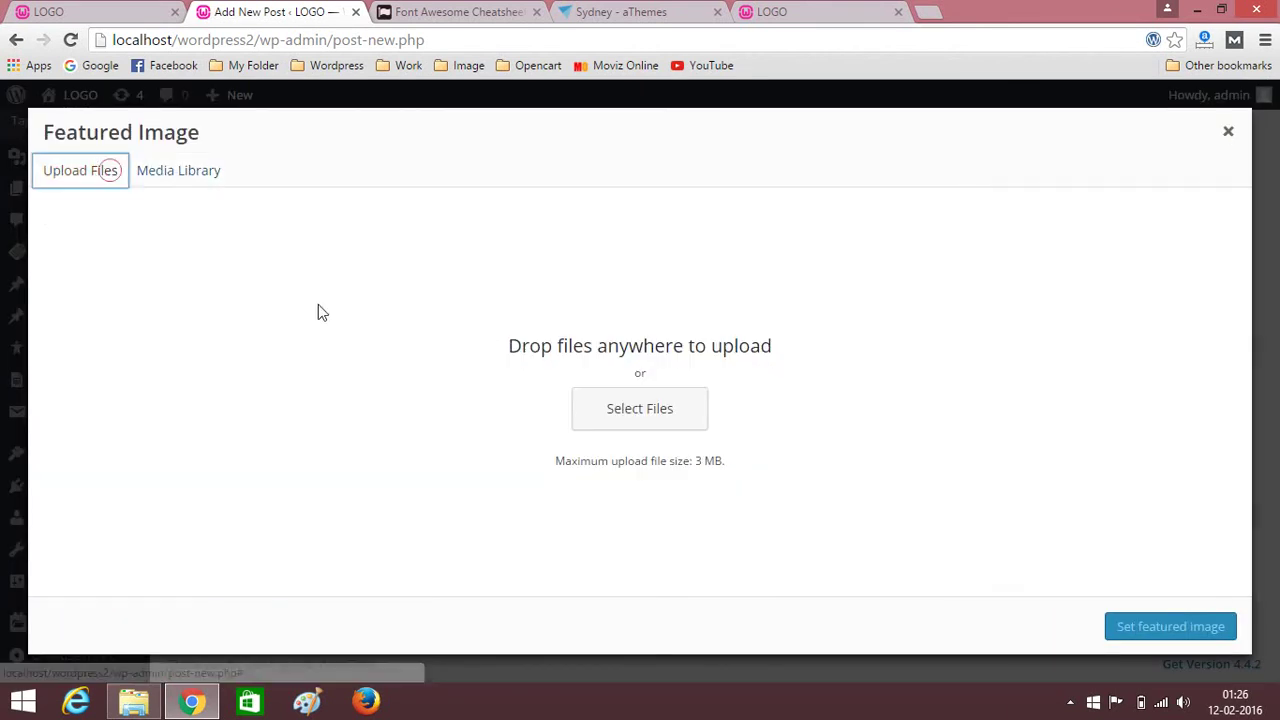
click(645, 420)
click(329, 150)
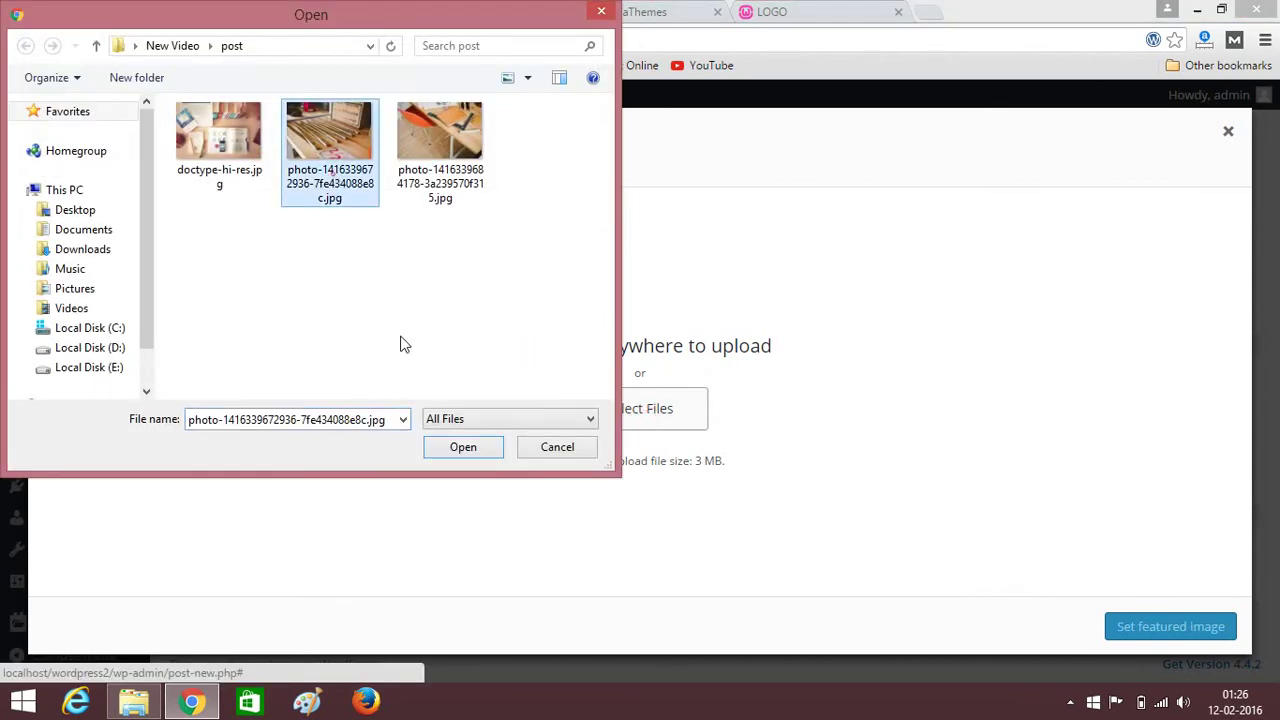
click(463, 449)
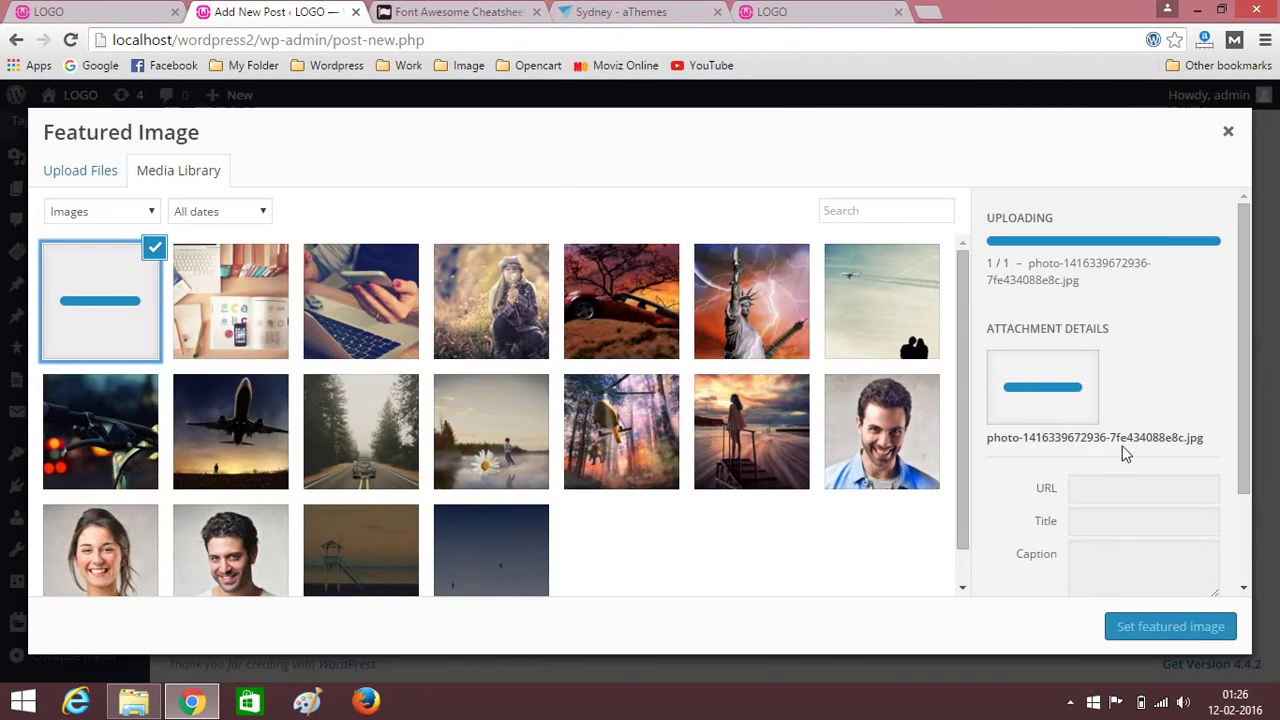
scroll(1183, 580, down, 1)
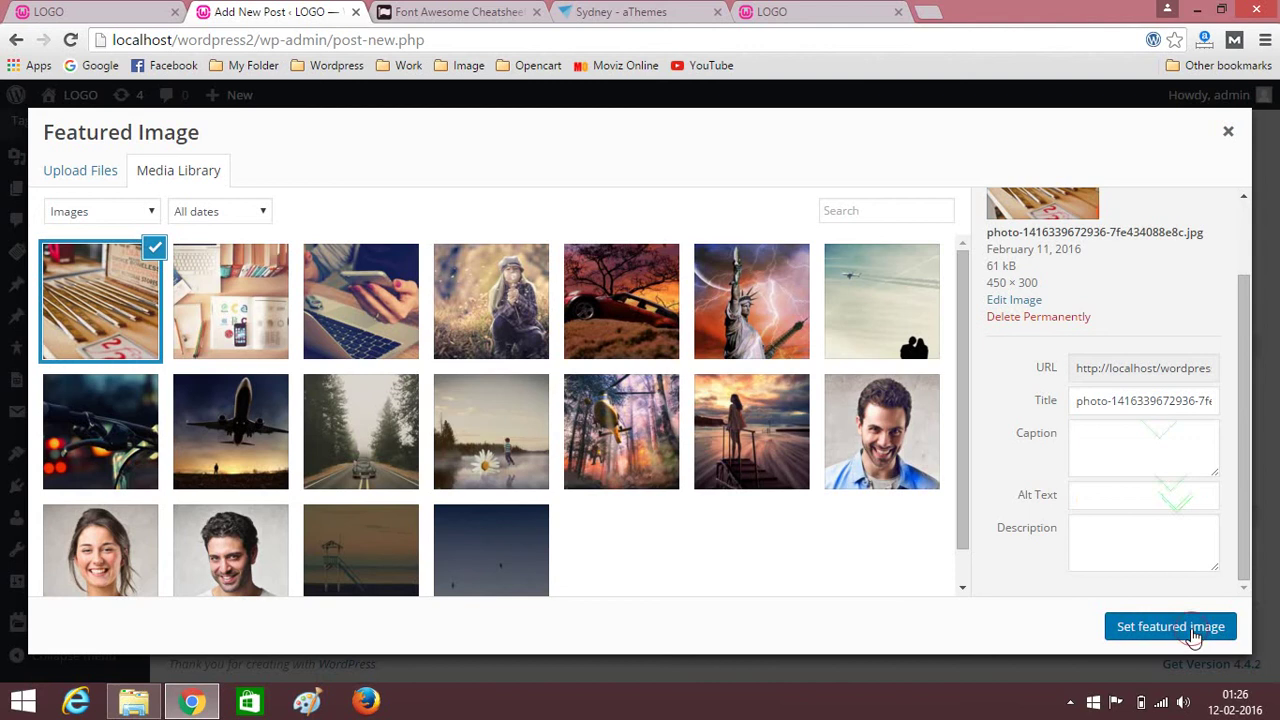
click(1190, 630)
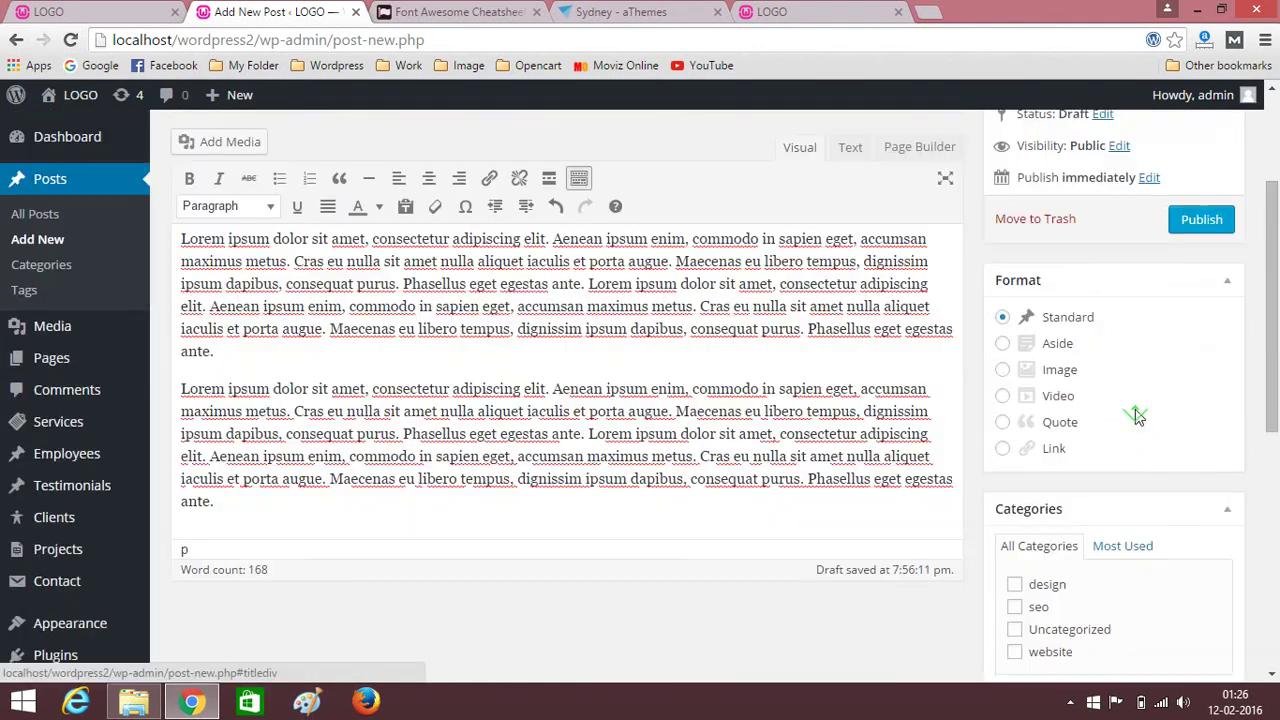
click(1201, 220)
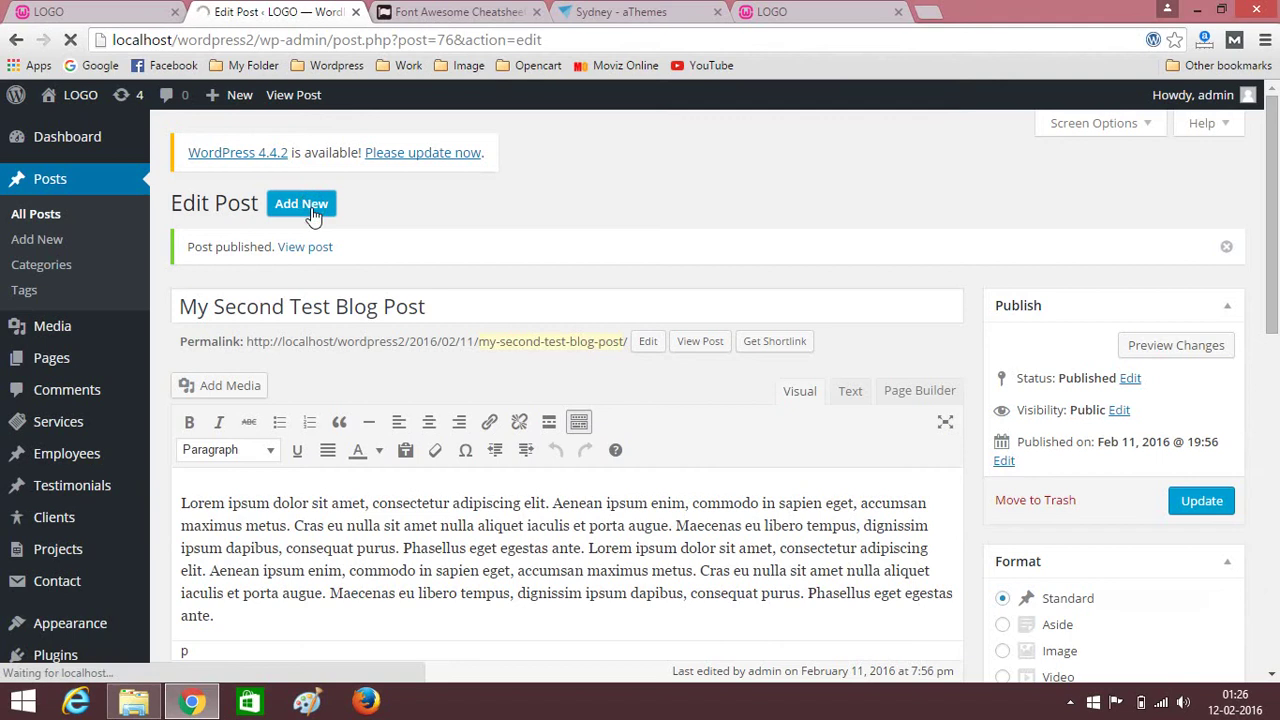
click(301, 203)
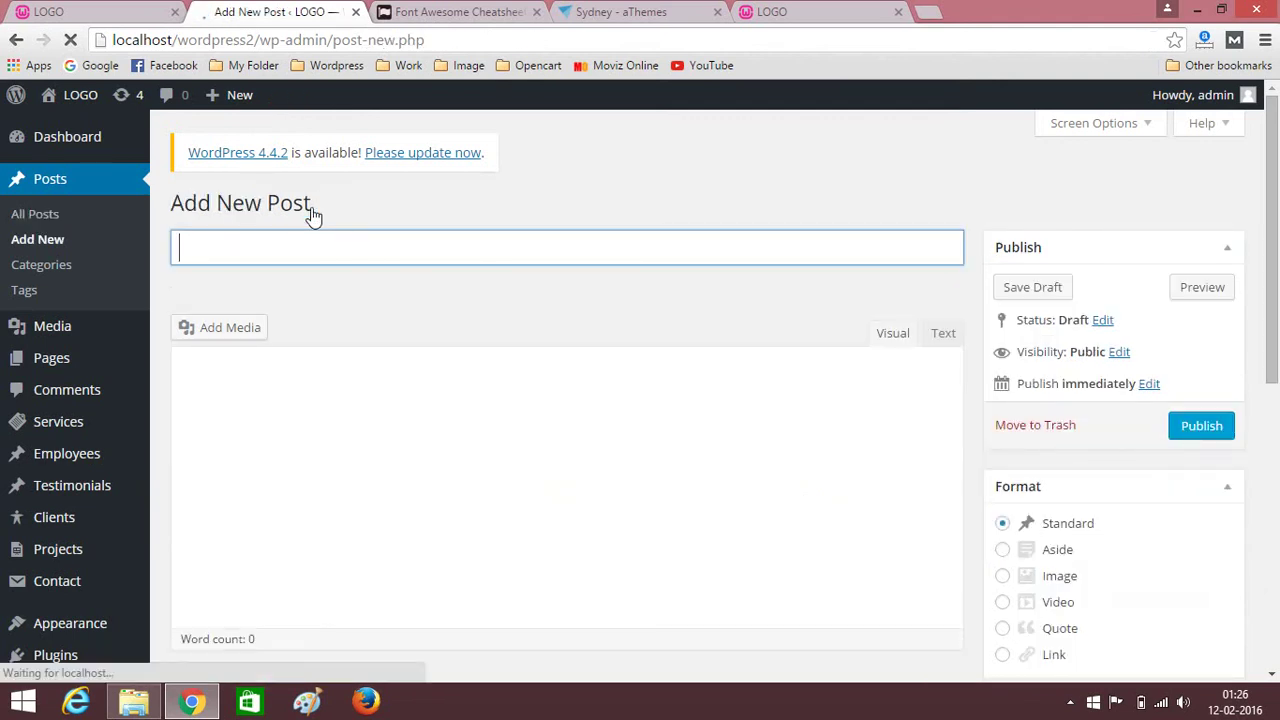
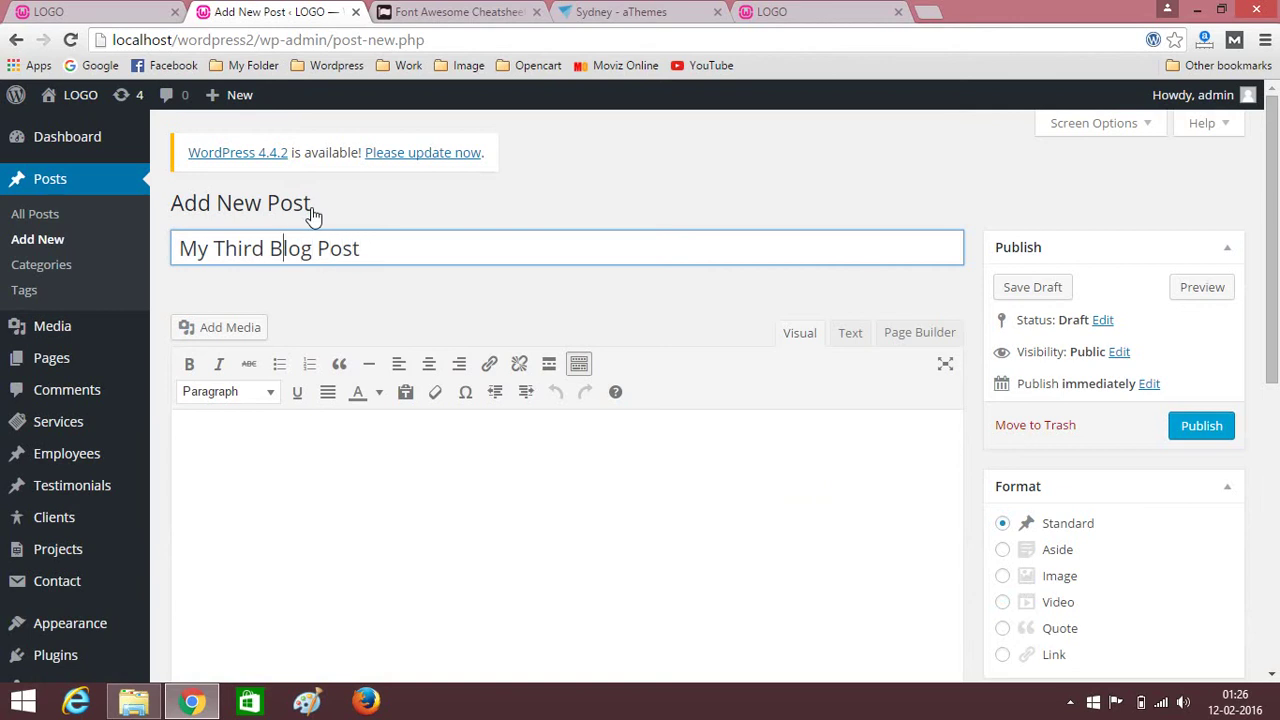
Correct the post title to 'My Third Test Blog Post'.
text(T)
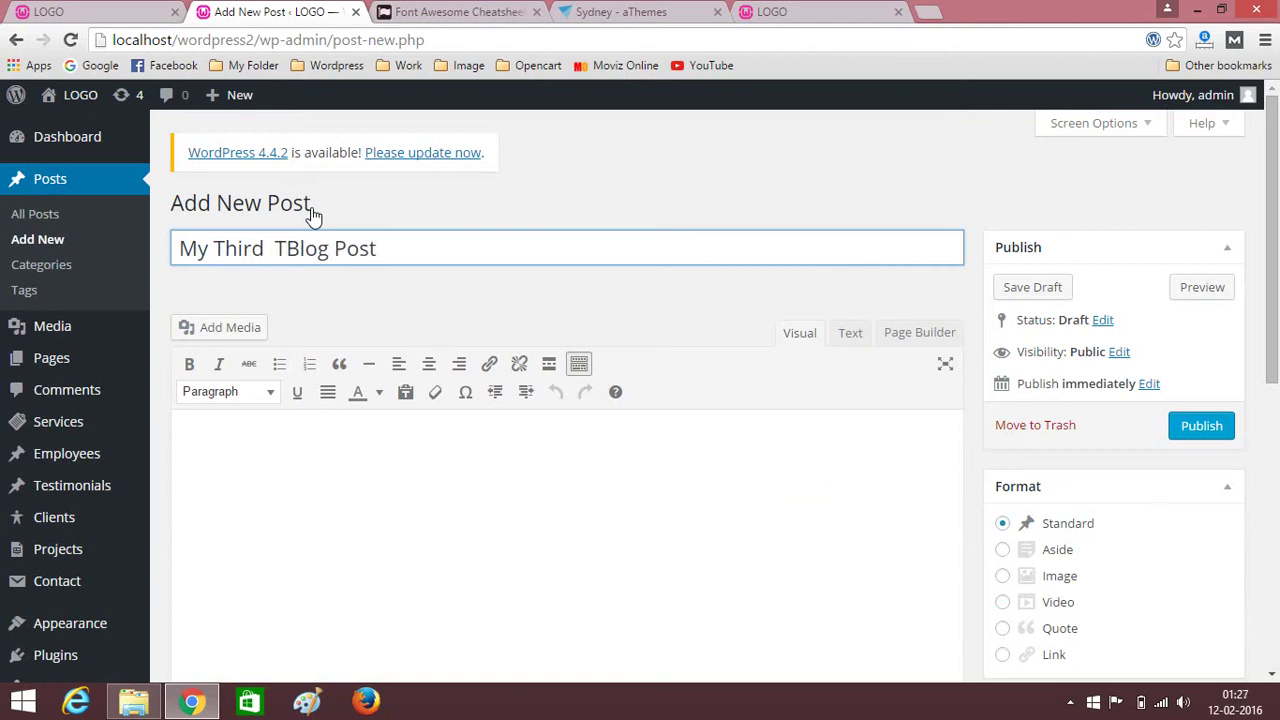
key(BackSpace)
key(BackSpace)
text(Te)
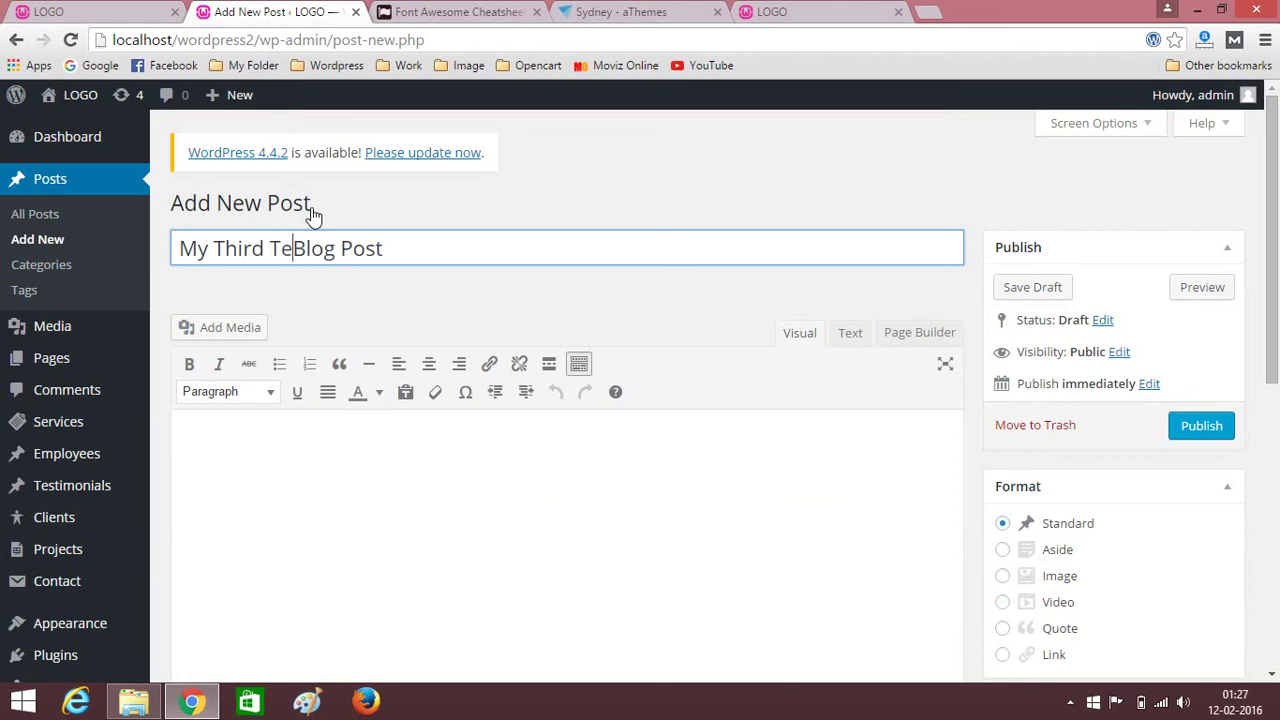
text(st)
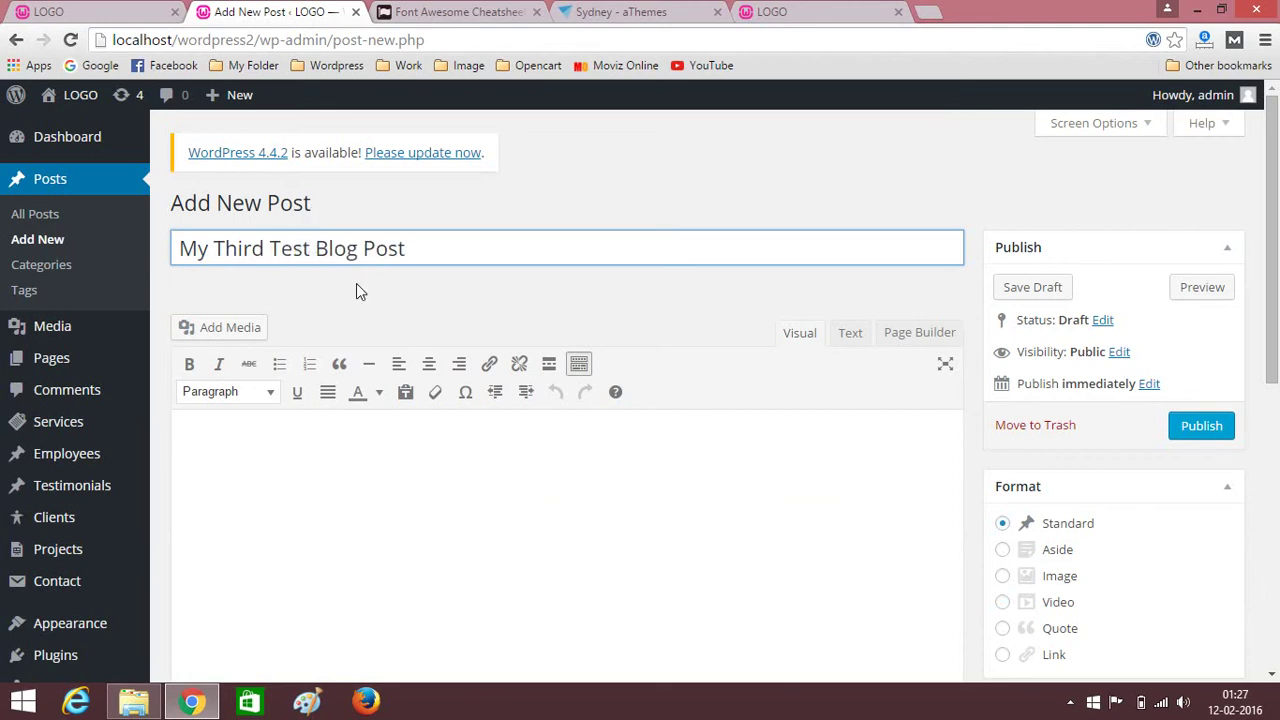
Paste two Lorem ipsum paragraphs into the post body.
scroll(354, 289, down, 3)
click(414, 283)
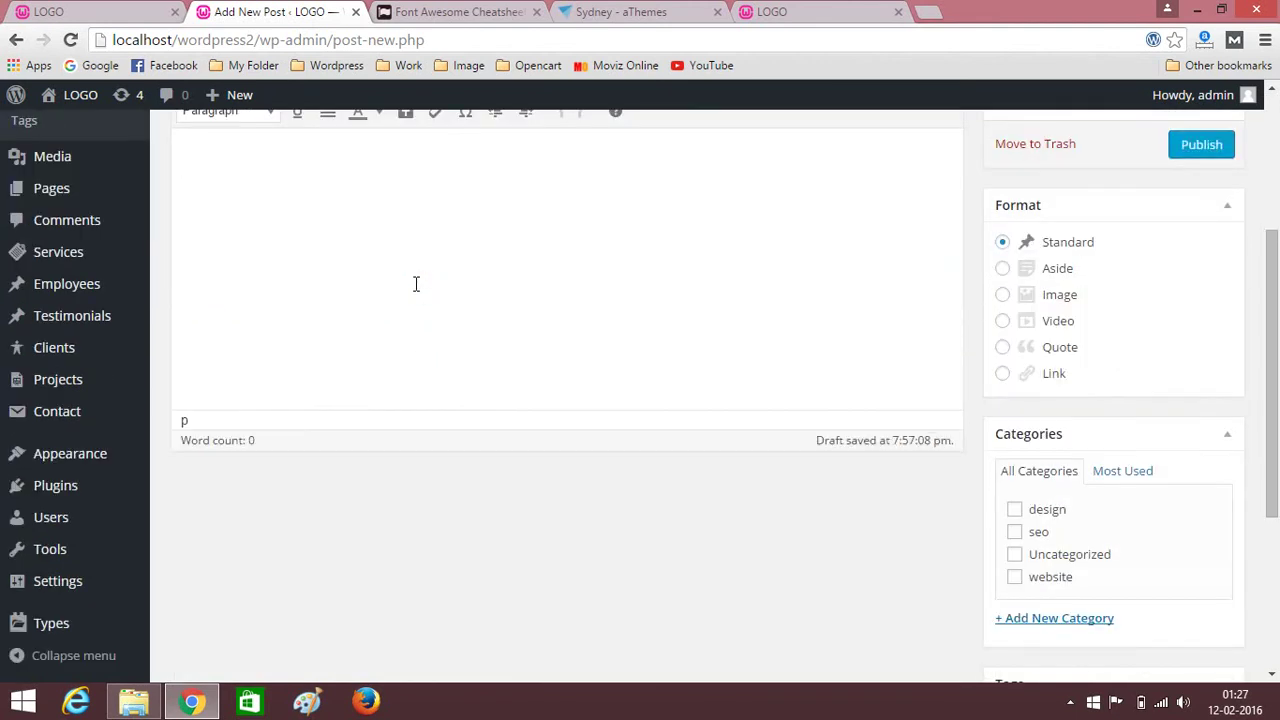
text(Lorem ipsum dolor sit amet, consectetur adipiscing elit. Aenean ipsum enim, commodo in sapien eget, accumsan maximus metus. Cras eu nulla sit amet nulla aliquet iaculis et porta augue. Maecenas eu libero tempus, dignissim ipsum dapibus, consequat purus. Phasellus eget egestas ante. Lorem ipsum dolor sit amet, consectetur adipiscing elit. Aenean ipsum enim, commodo in sapien eget, accumsan maximus metus. Cras eu nulla sit amet nulla aliquet iaculis et porta augue. Maecenas eu libero tempus, dignissim ipsum dapibus, consequat purus. Phasellus eget egestas ante.)
key(Return)
text(Lorem ipsum dolor sit amet, consectetur adipiscing elit. Aenean ipsum enim, commodo in sapien eget, accumsan maximus metus. Cras eu nulla sit amet nulla aliquet iaculis et porta augue. Maecenas eu libero tempus, dignissim ipsum dapibus, consequat purus. Phasellus eget egestas ante. Lorem ipsum dolor sit amet, consectetur adipiscing elit. Aenean ipsum enim, commodo in sapien eget, accumsan maximus metus. Cras eu nulla sit amet nulla aliquet iaculis et porta augue. Maecenas eu libero tempus, dignissim ipsum dapibus, consequat purus. Phasellus eget egestas ante.)
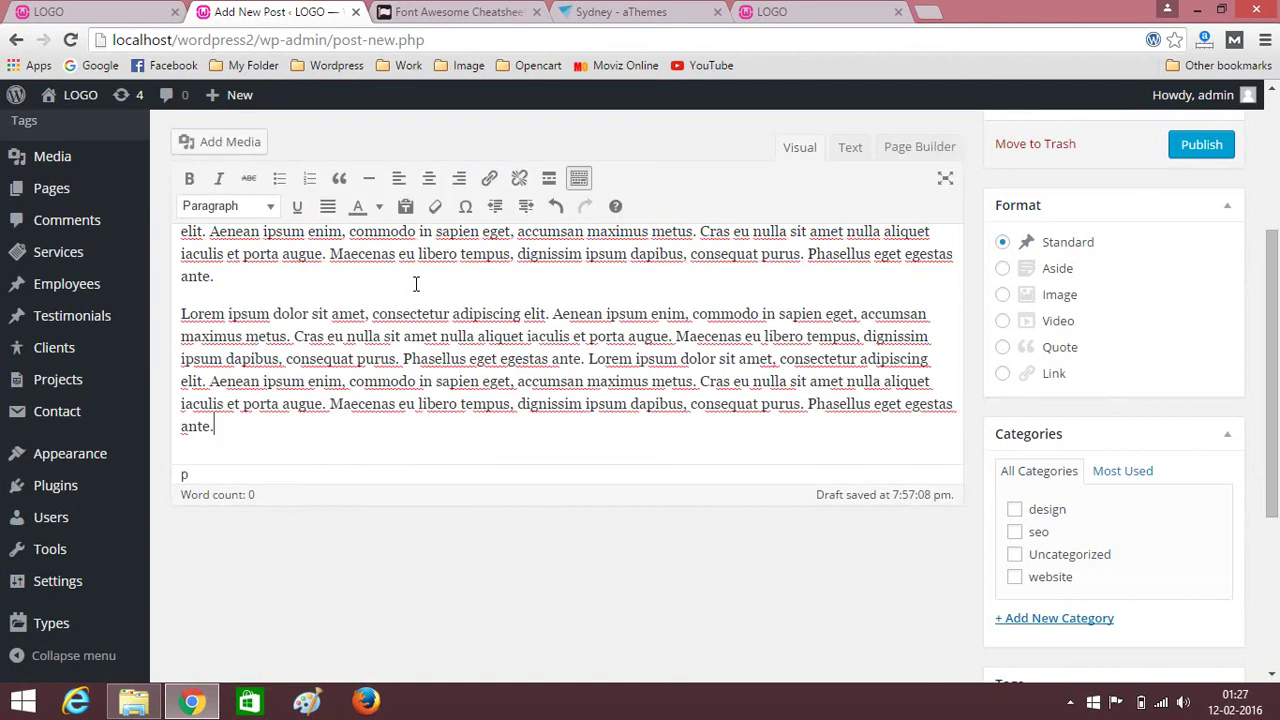
scroll(717, 398, down, 5)
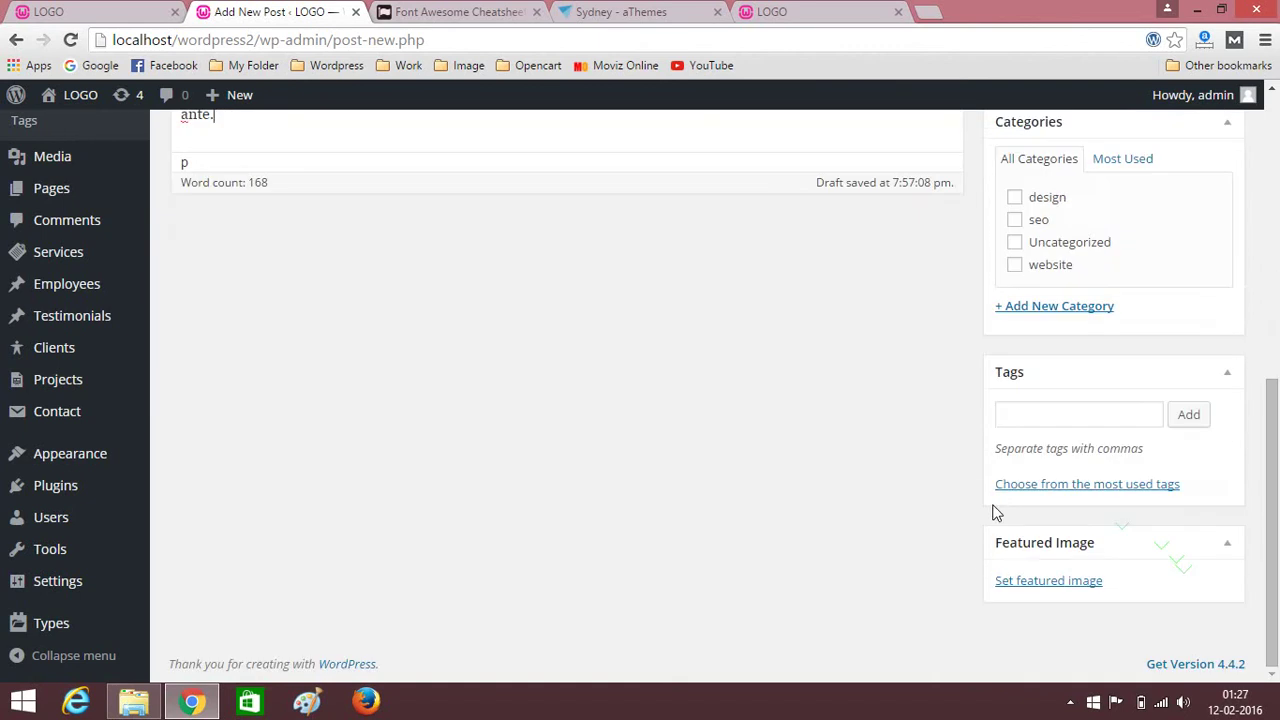
Upload the third photo as the post's featured image and publish the post.
click(1040, 579)
click(78, 171)
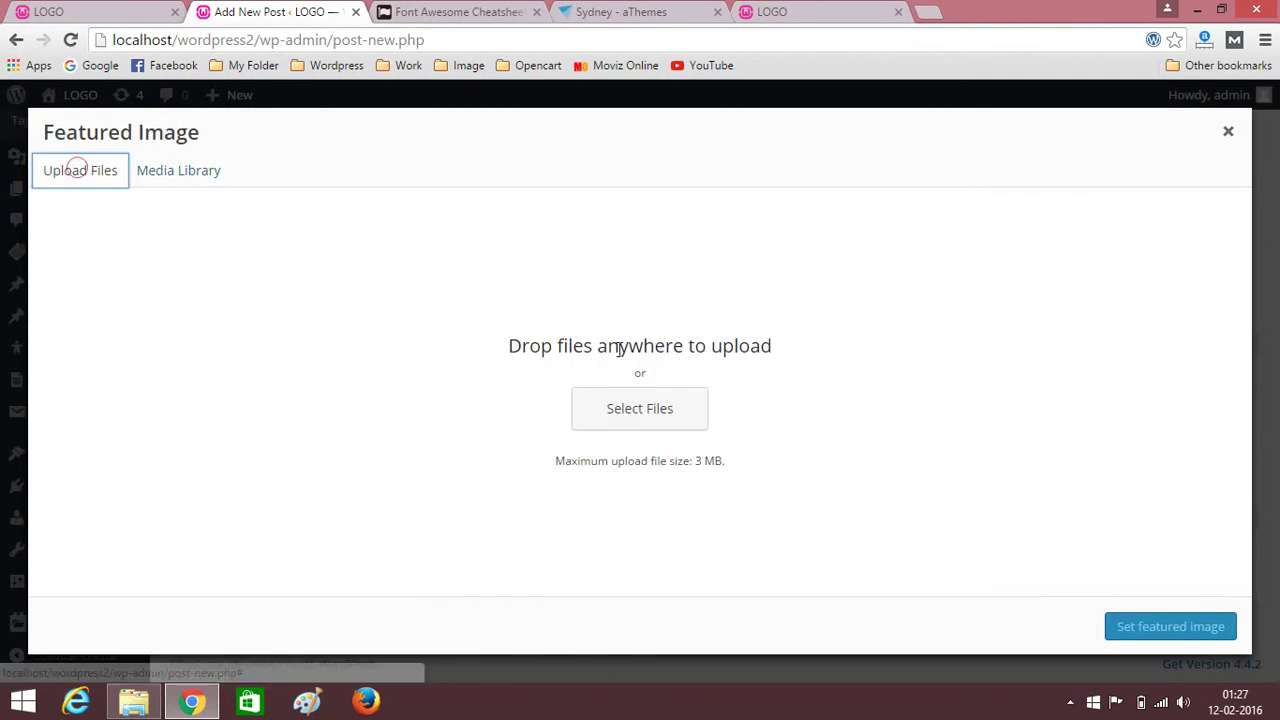
click(643, 420)
click(433, 180)
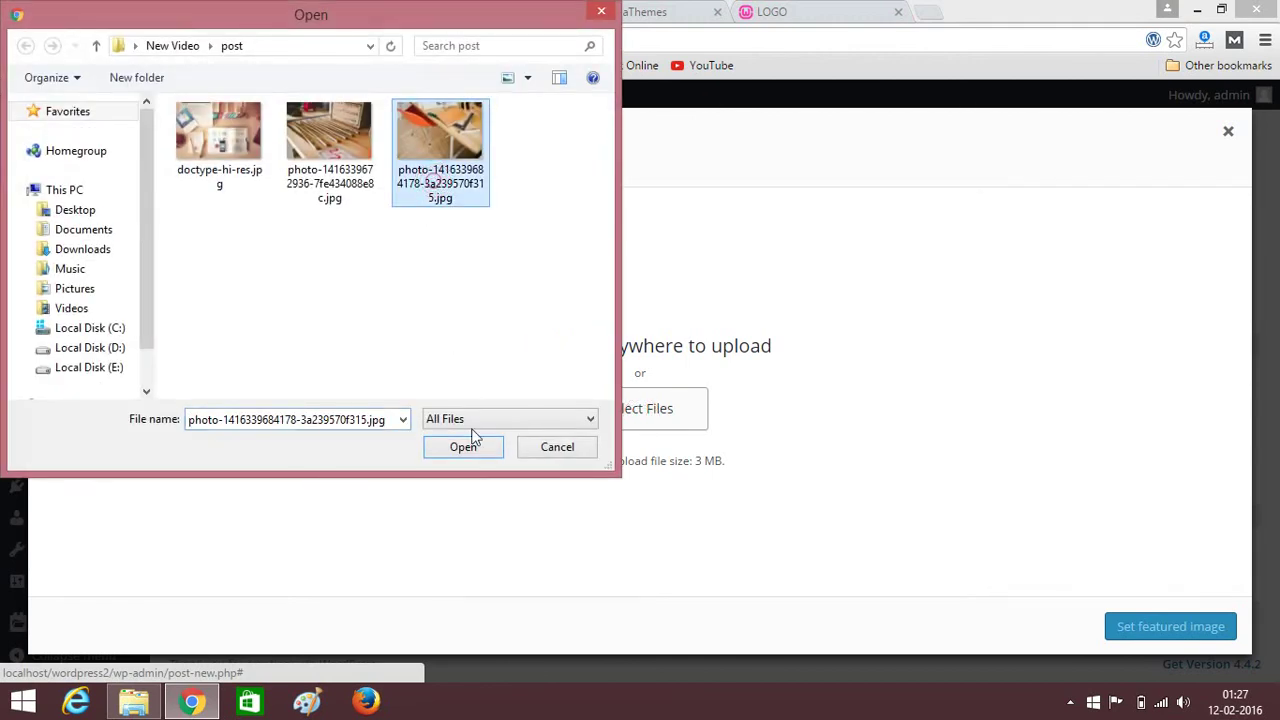
click(468, 447)
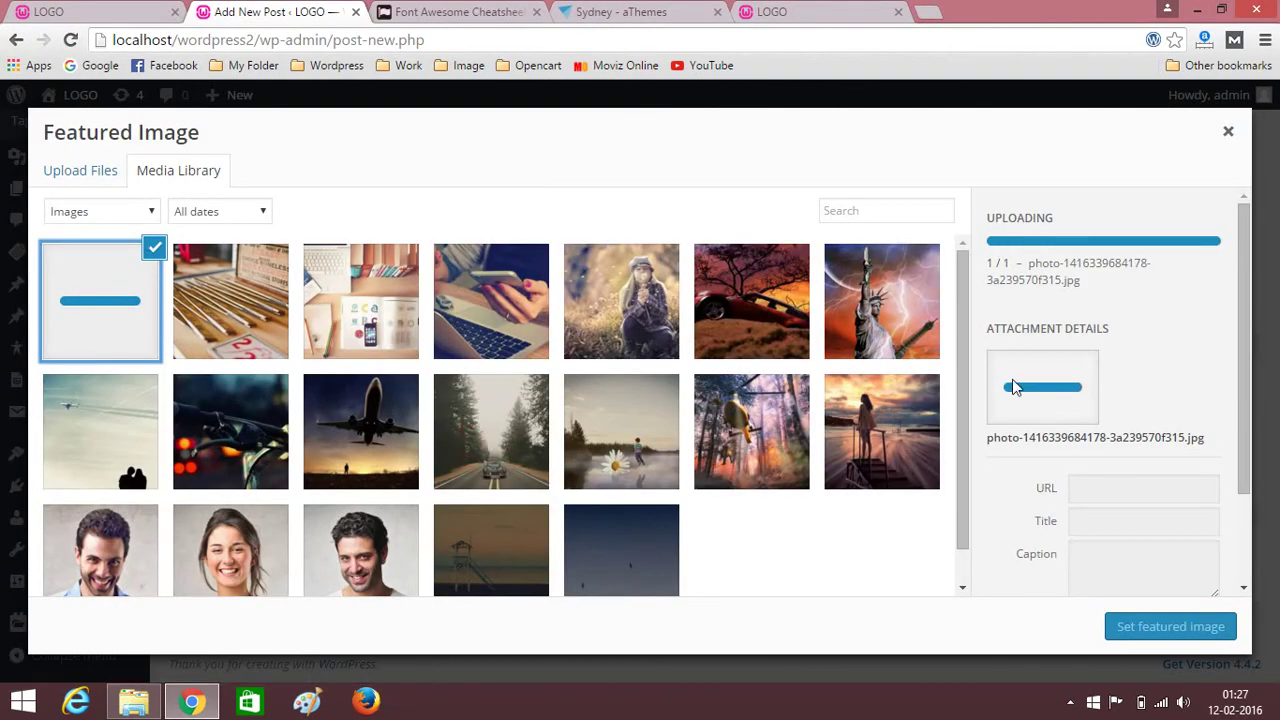
click(1150, 634)
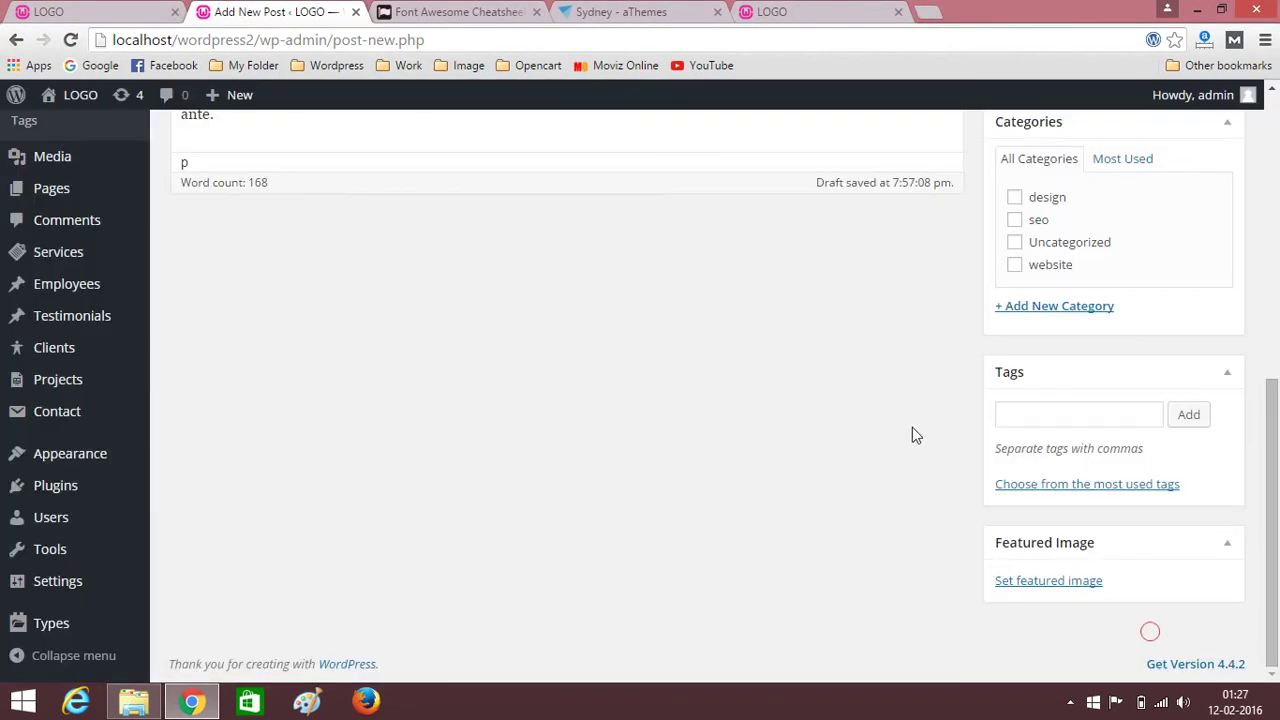
scroll(783, 453, up, 5)
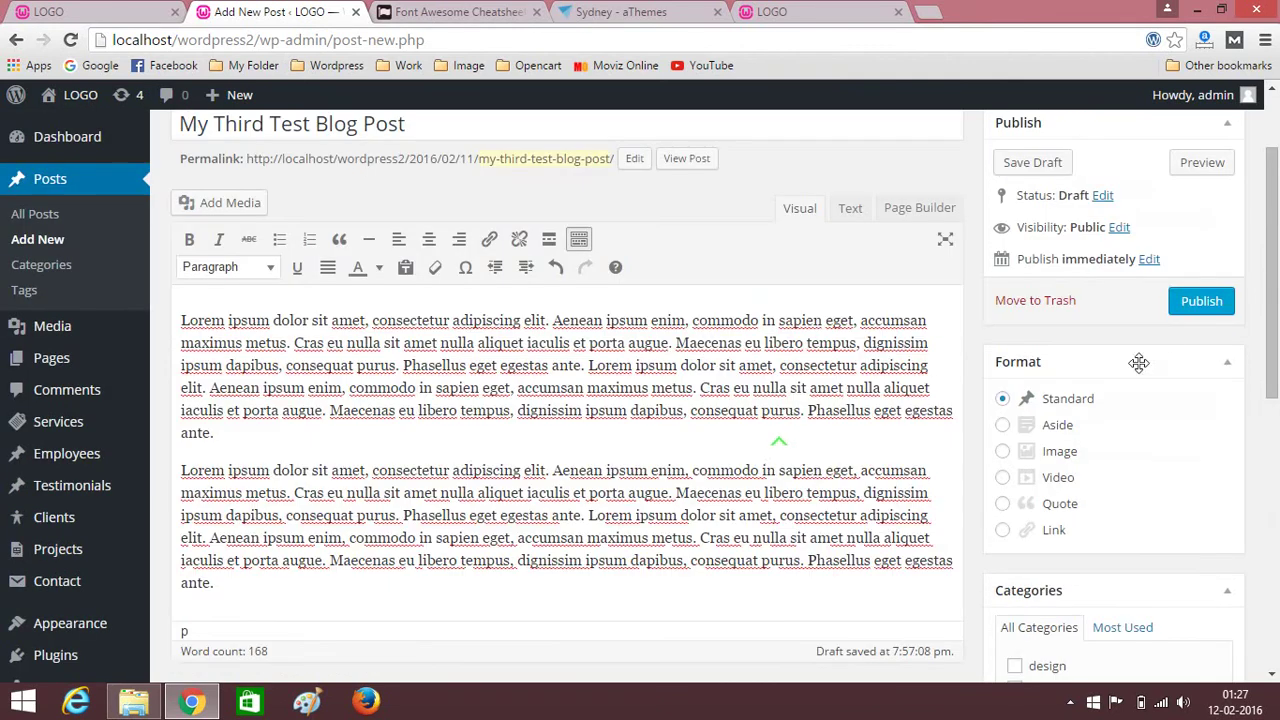
click(1182, 302)
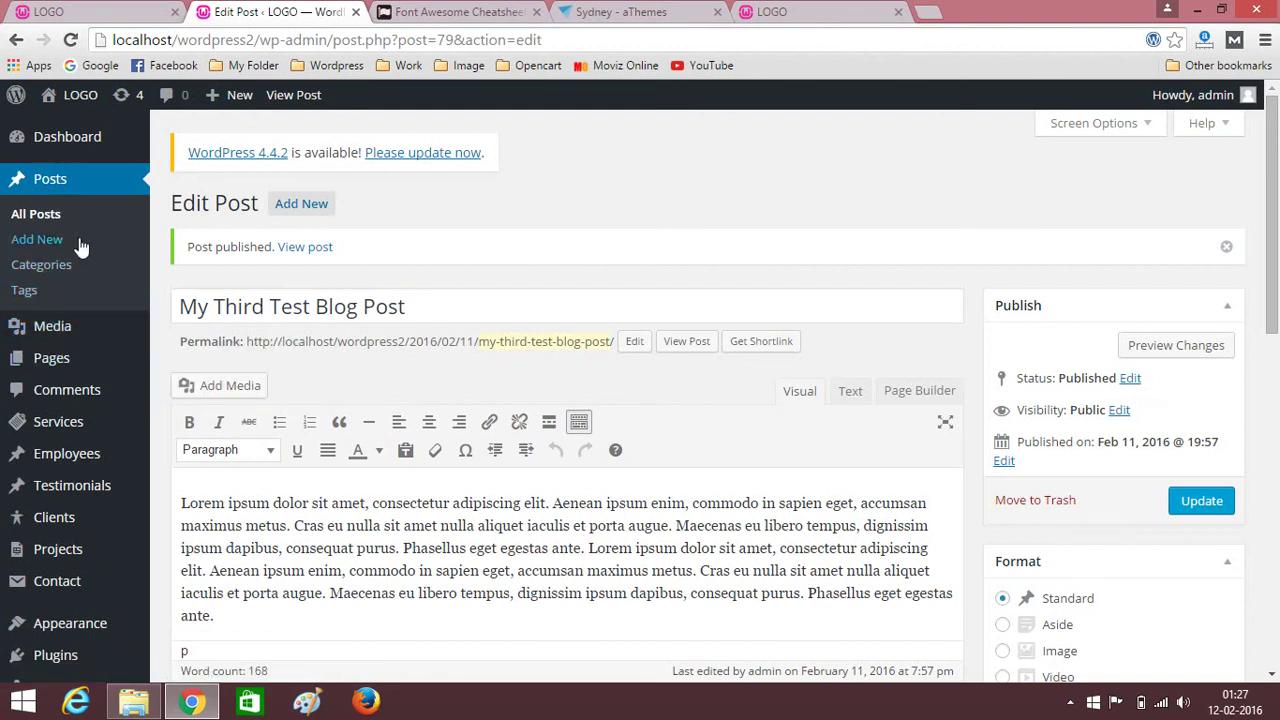
Open the Home page from the pages list for editing.
click(48, 358)
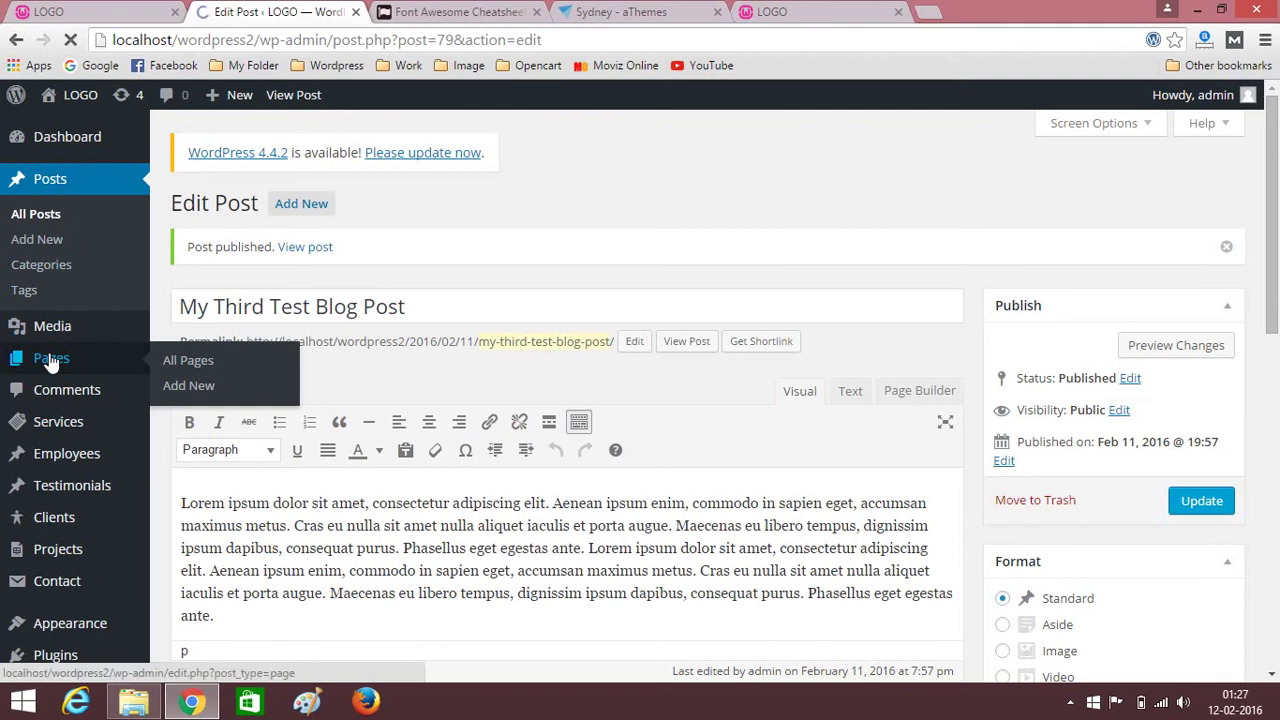
scroll(352, 376, down, 2)
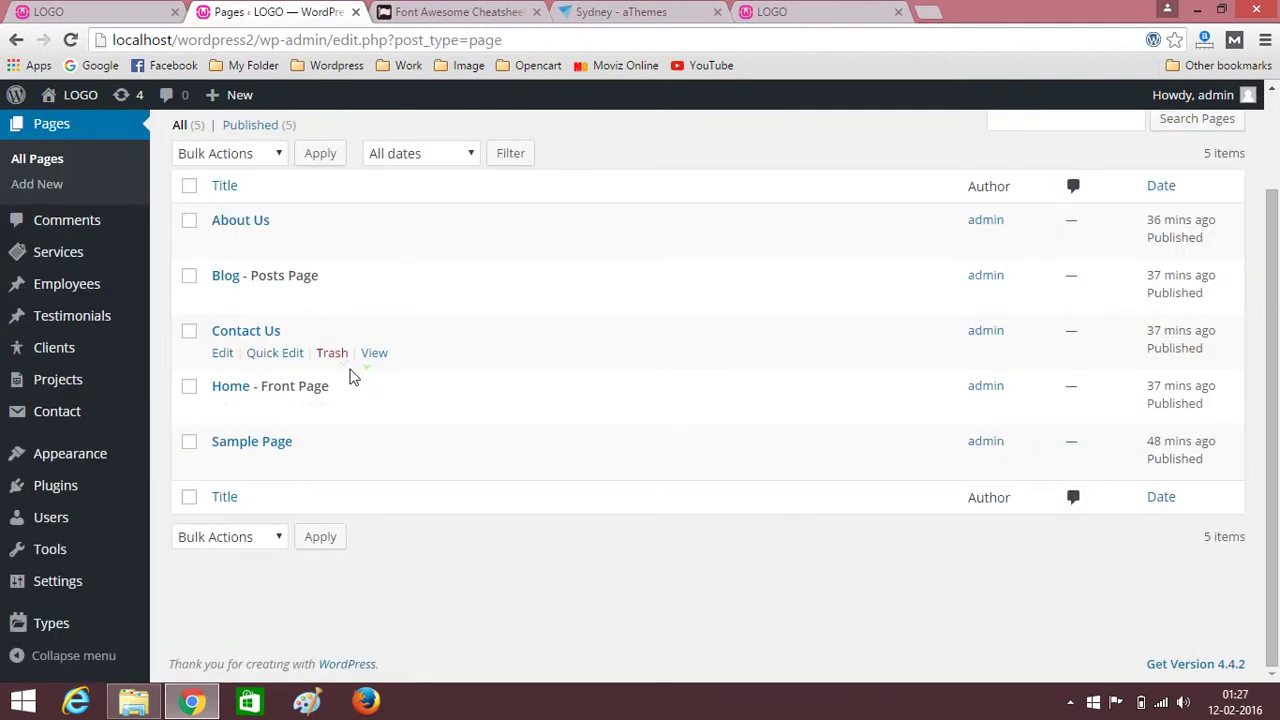
click(221, 392)
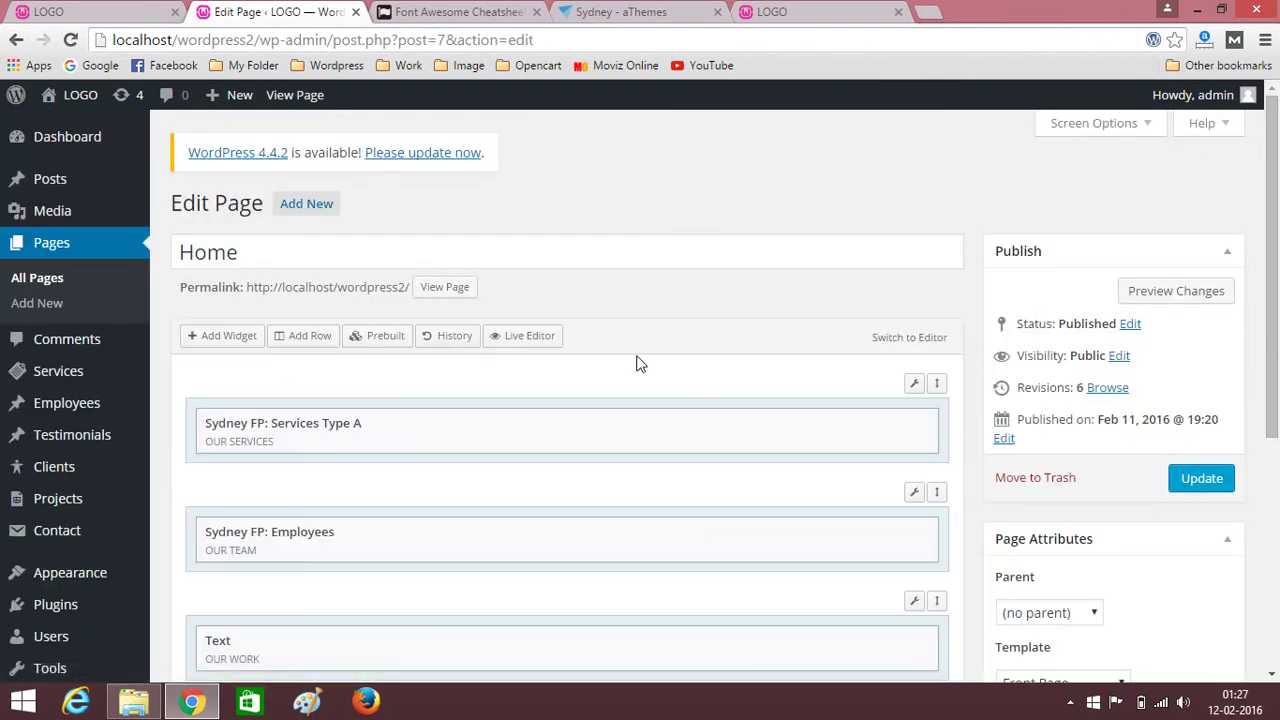
Insert a one-column row and drag it to the bottom of the layout.
scroll(640, 364, down, 5)
click(298, 137)
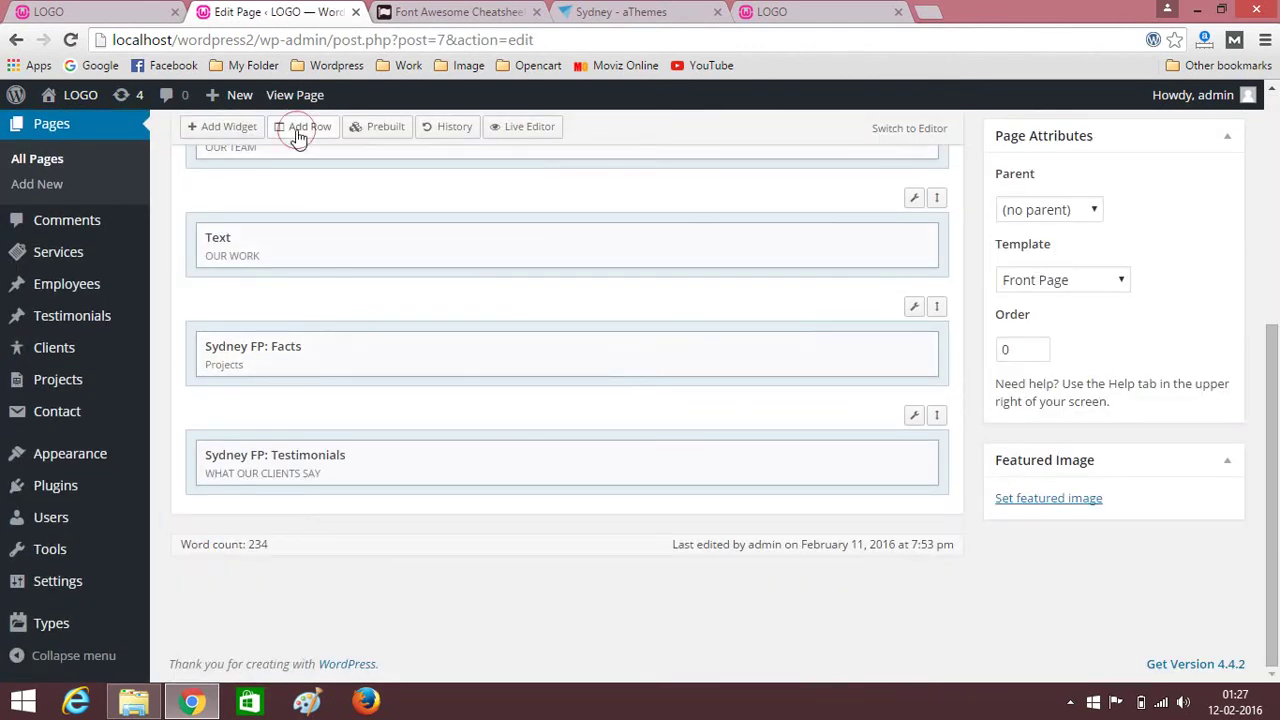
click(191, 196)
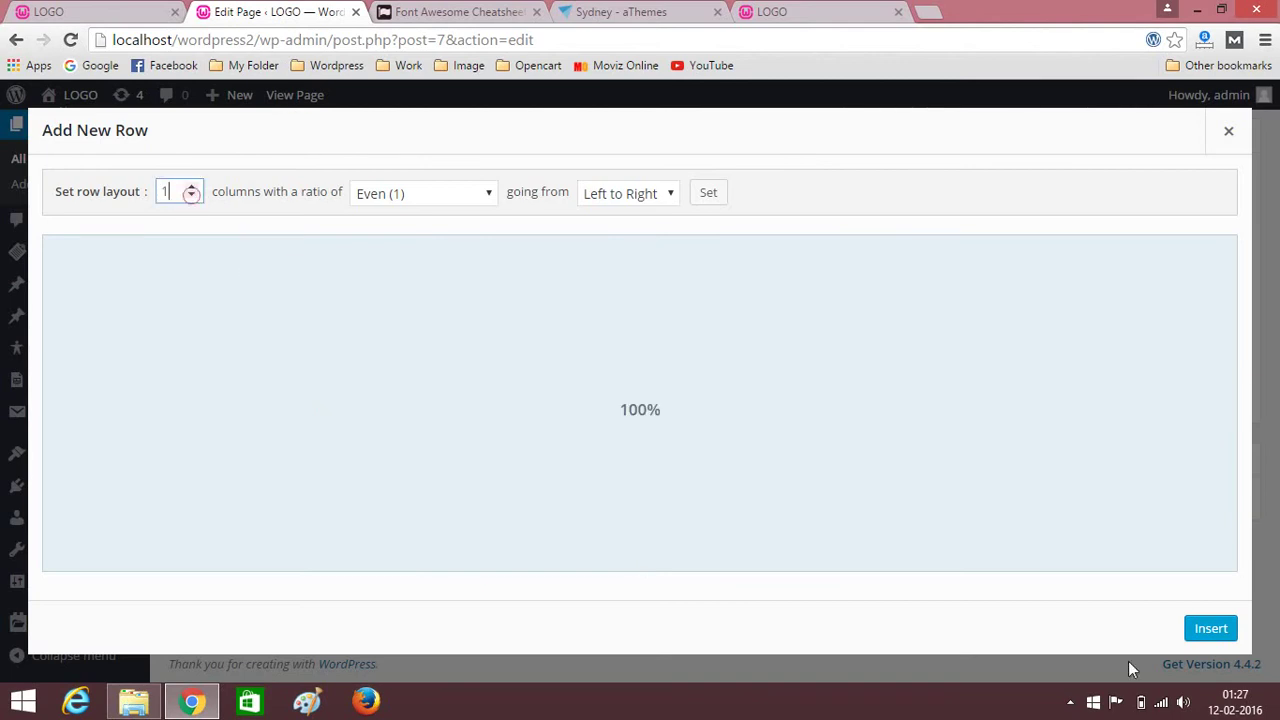
click(1210, 628)
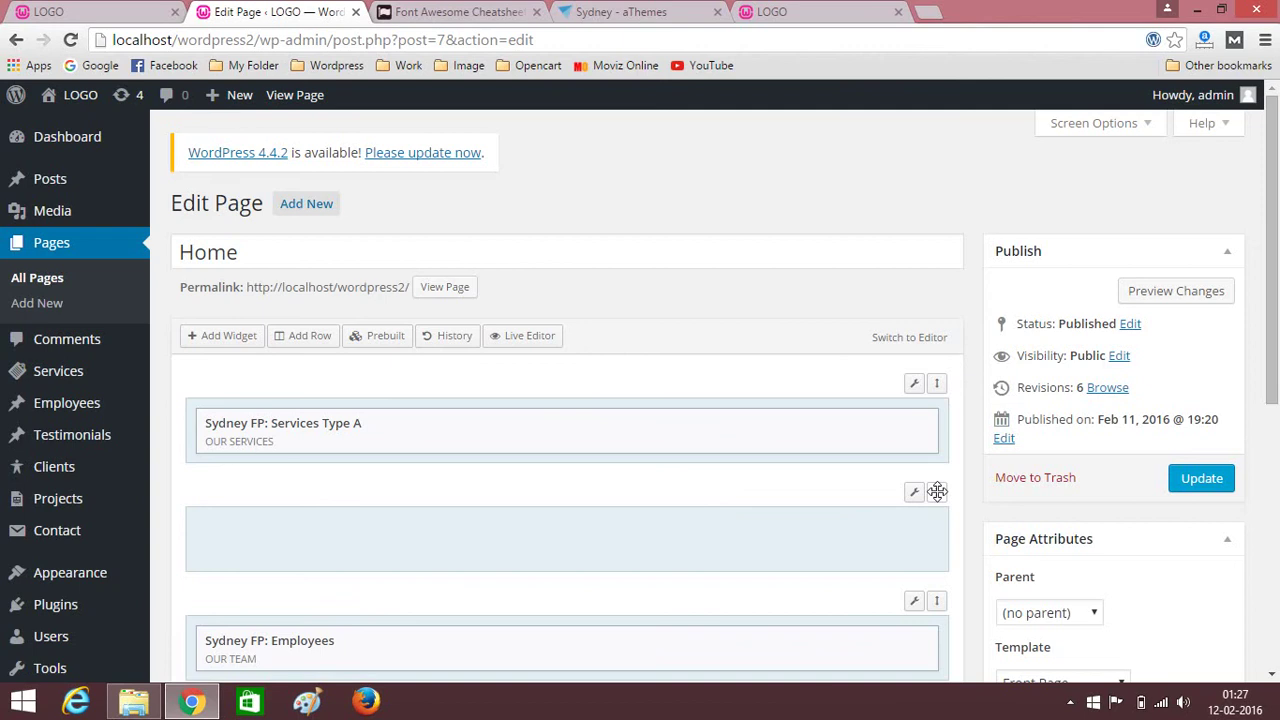
scroll(937, 491, down, 8)
drag(937, 491, 951, 588)
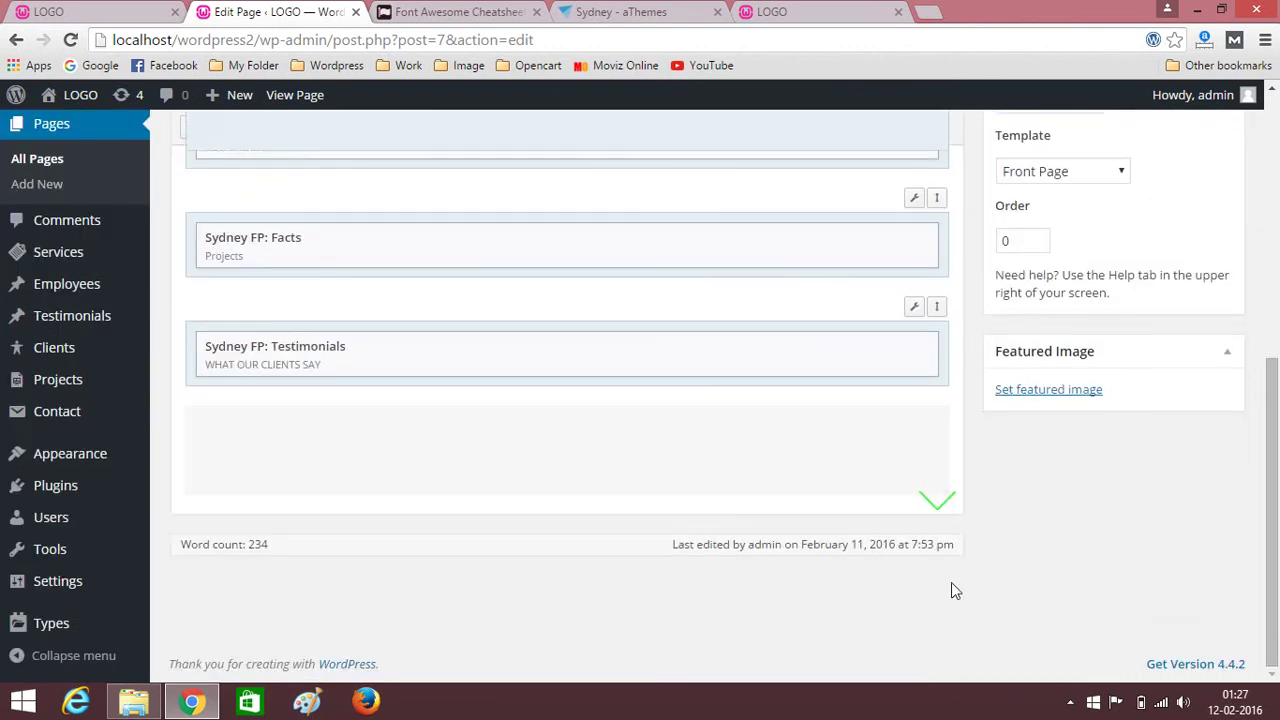
drag(983, 714, 997, 497)
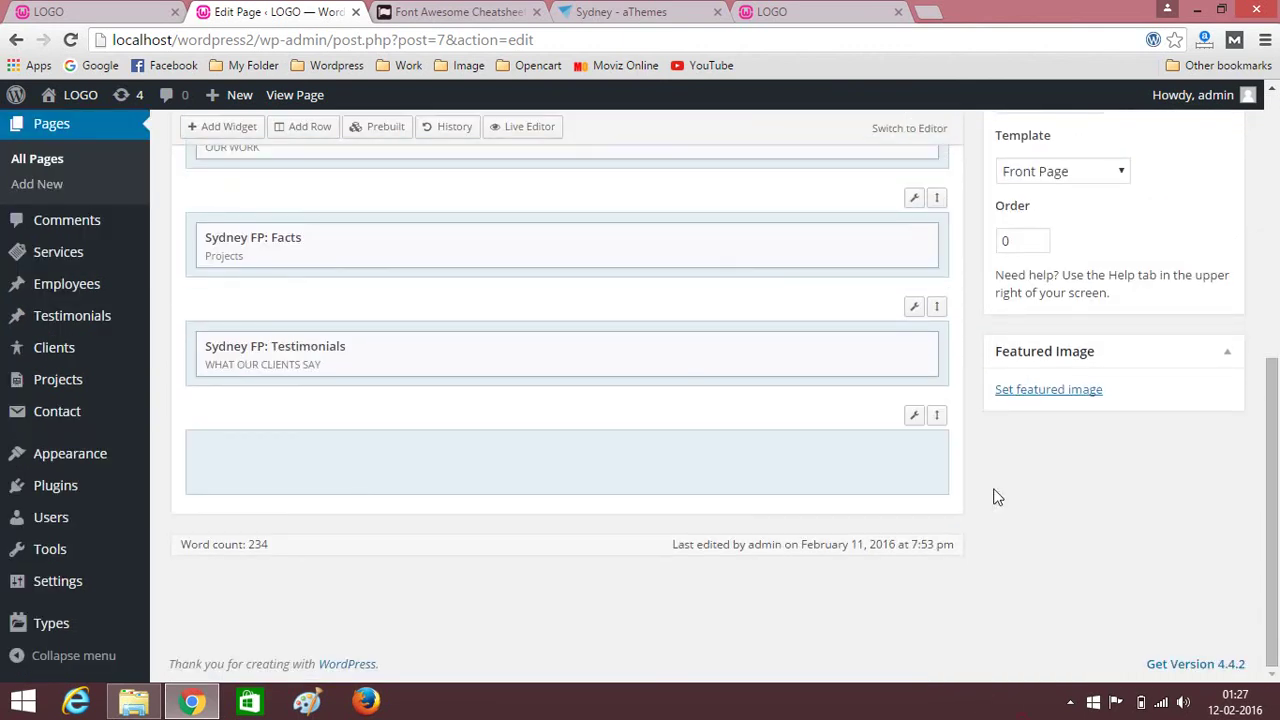
Add a Sydney FP: Latest News widget to the empty bottom row.
click(578, 453)
click(226, 129)
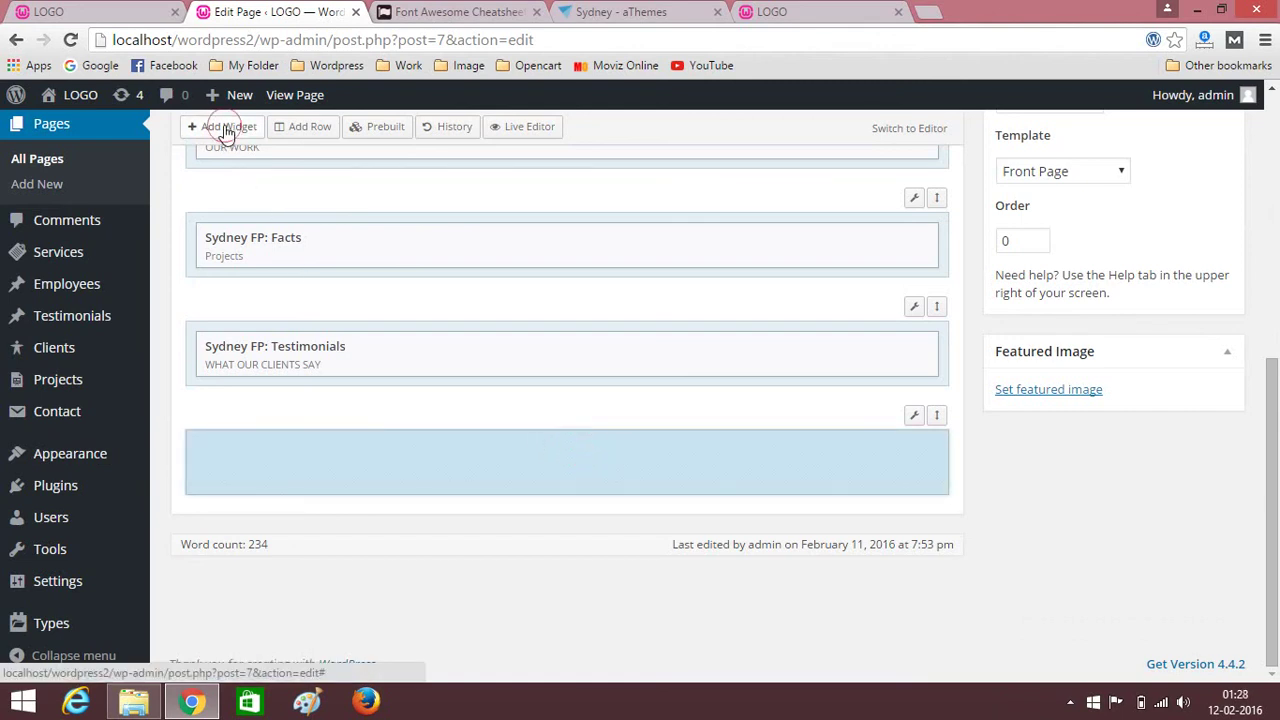
click(99, 218)
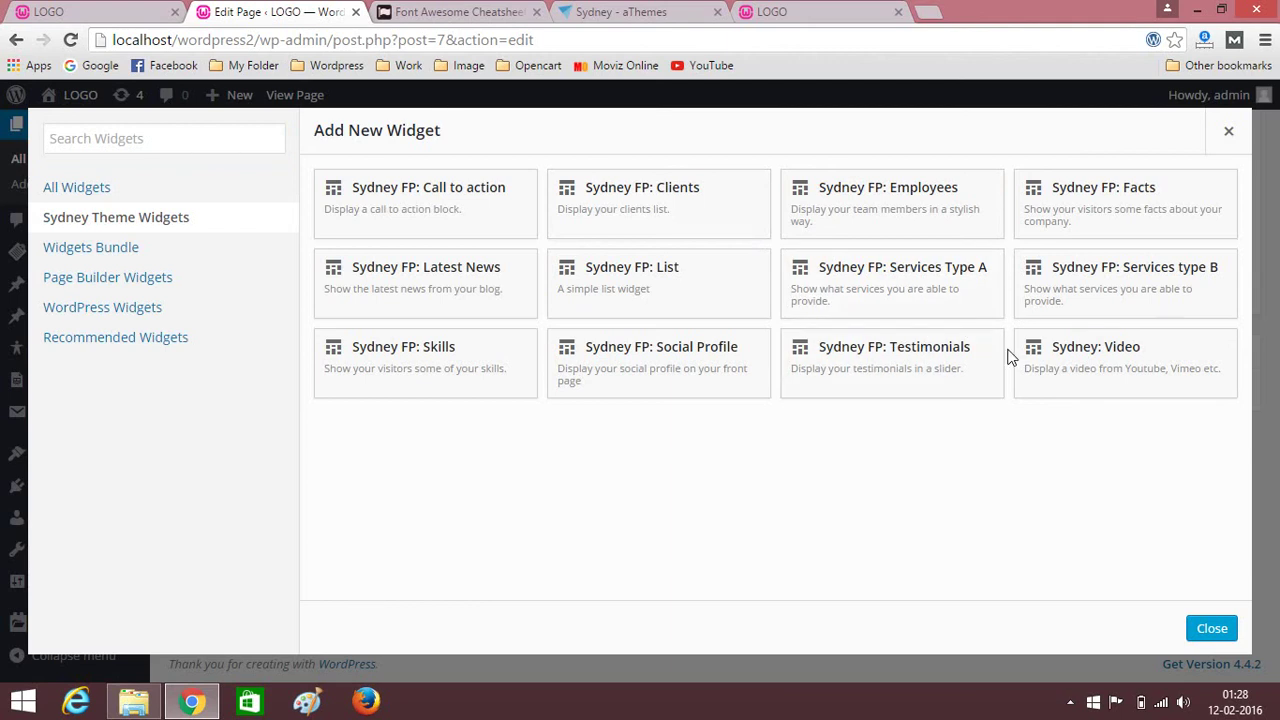
click(448, 287)
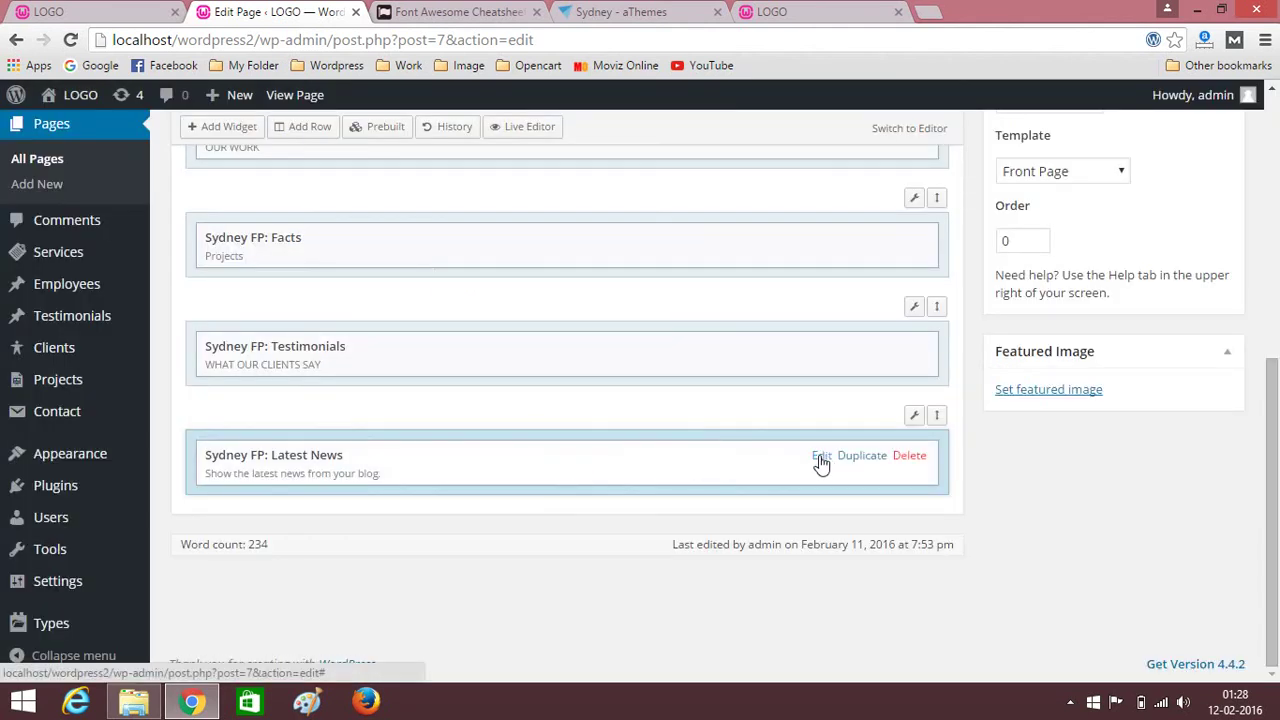
Title the Latest News widget 'LATEST BLOG POSTS', copied from the reference front page.
click(822, 458)
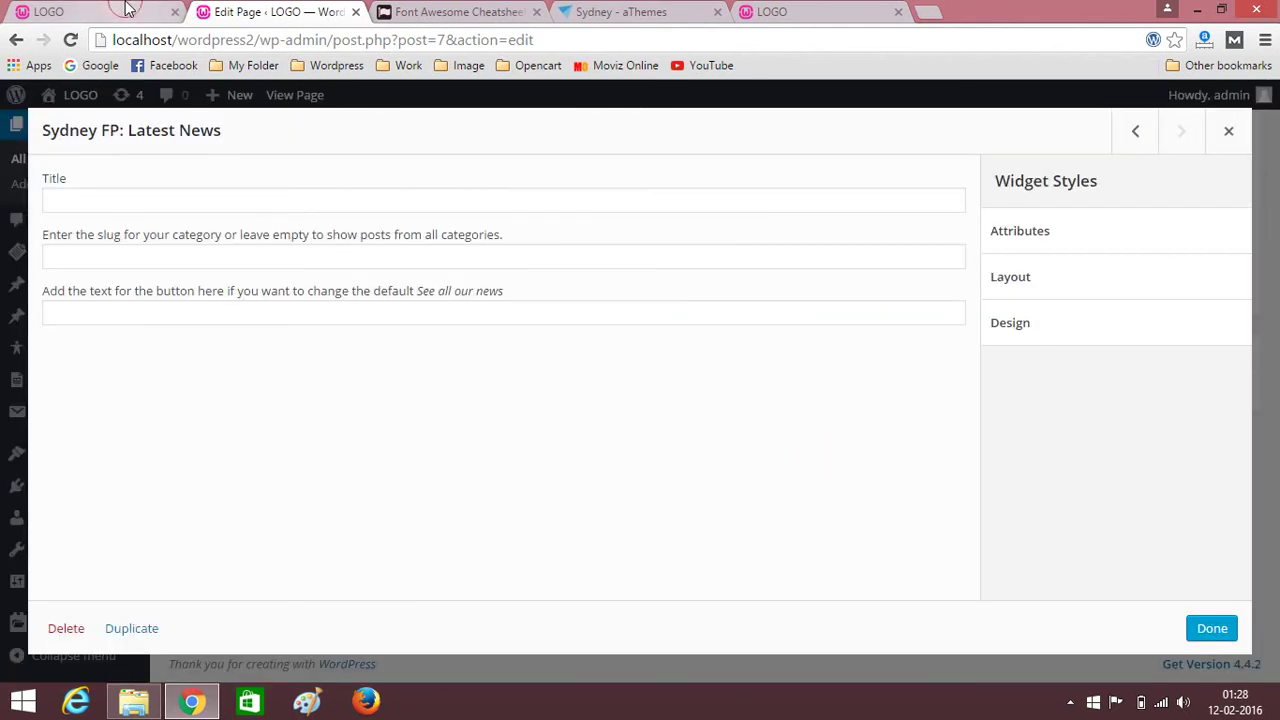
click(90, 11)
scroll(532, 277, down, 20)
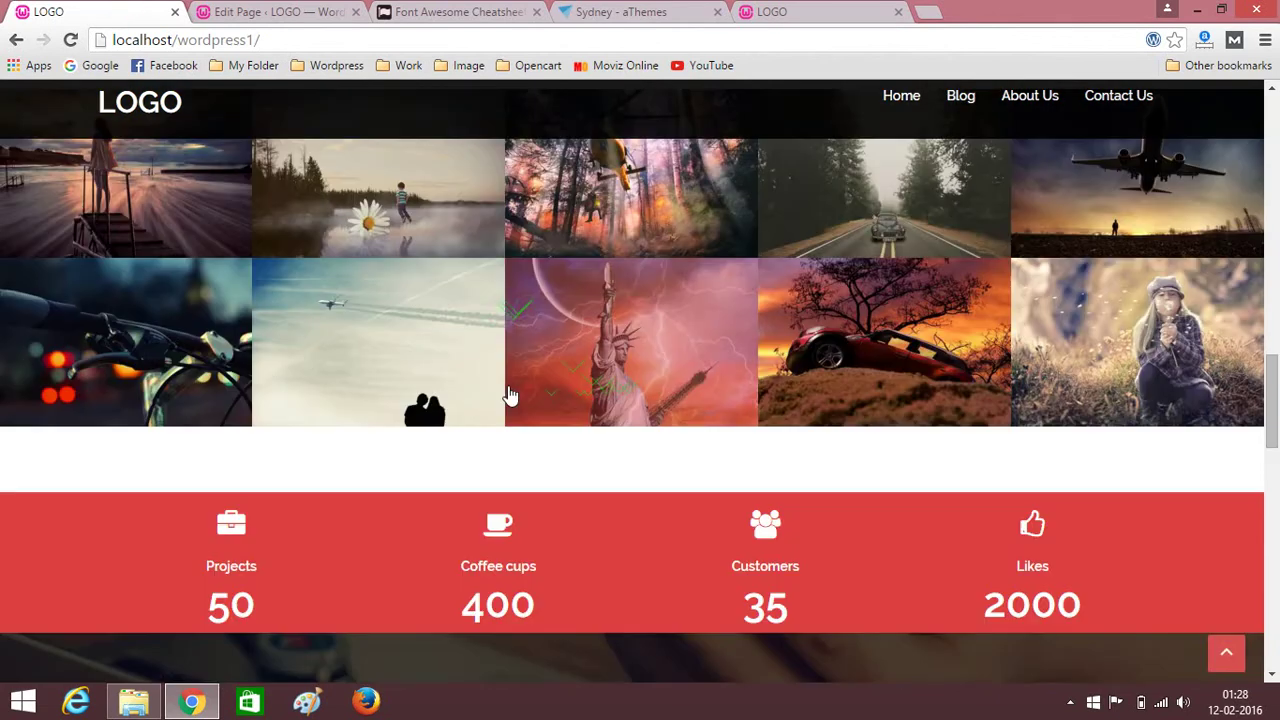
scroll(509, 395, up, 3)
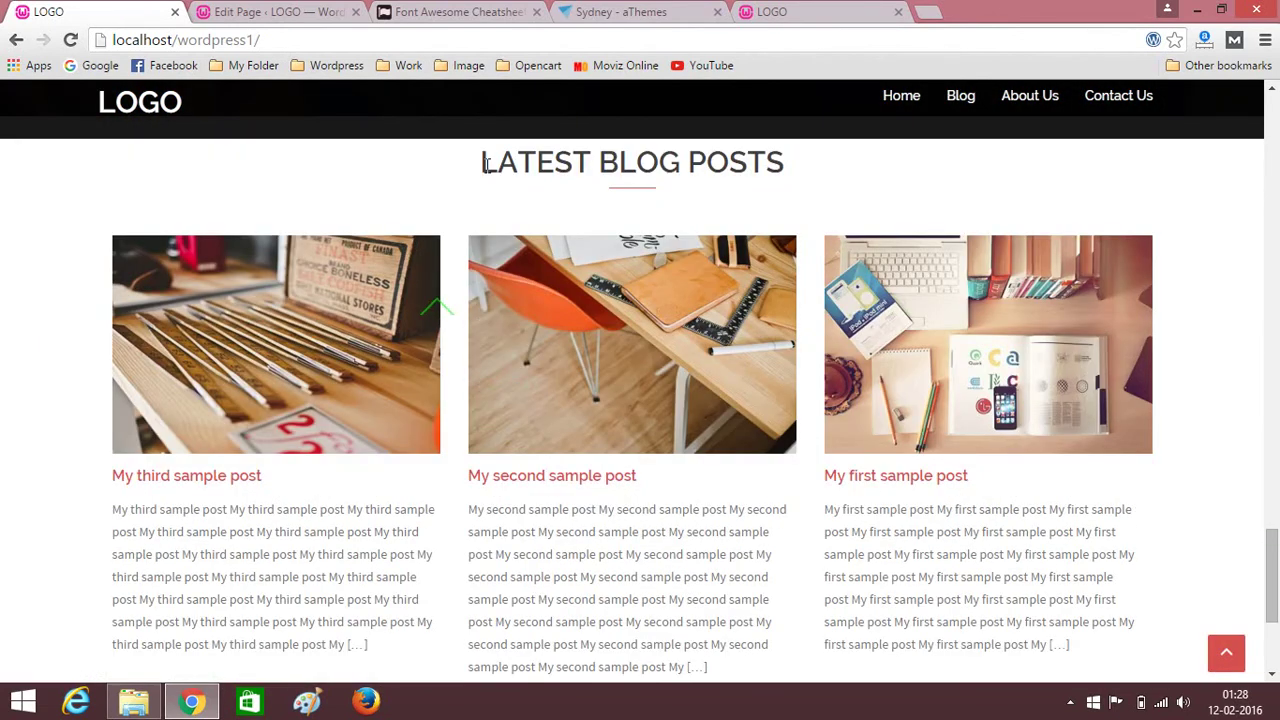
drag(483, 162, 831, 156)
key(ctrl+c)
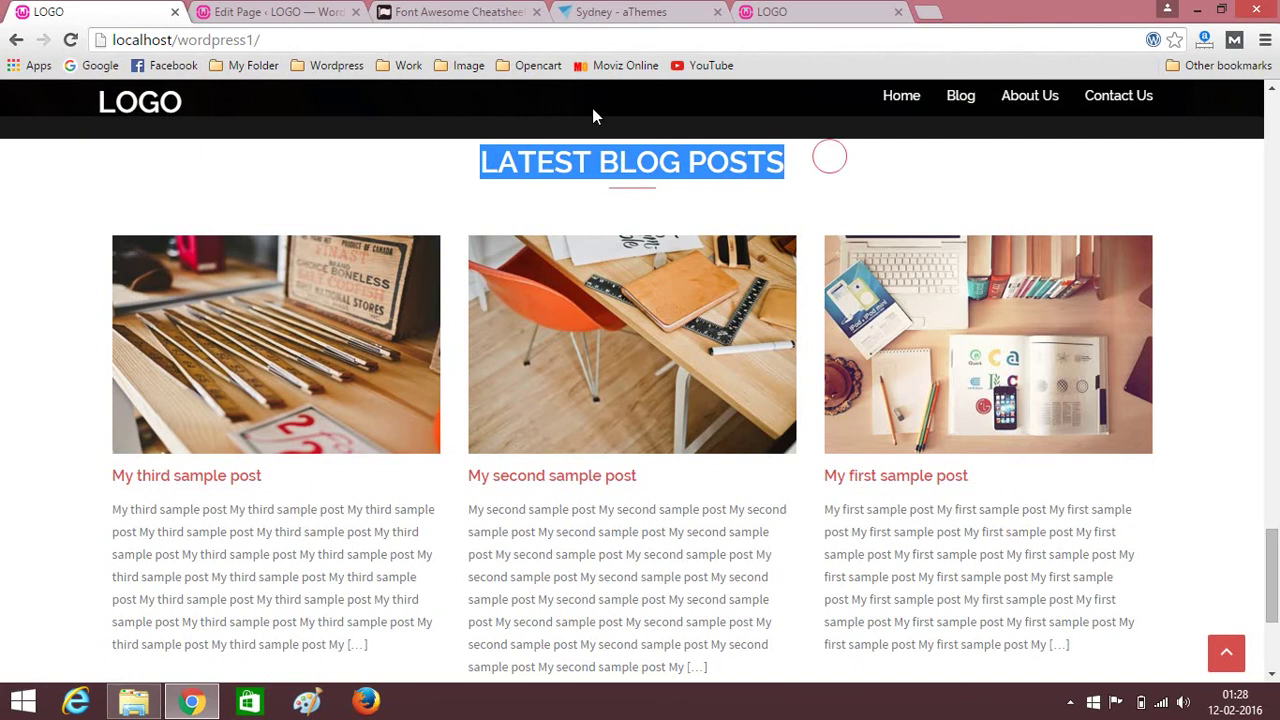
click(279, 11)
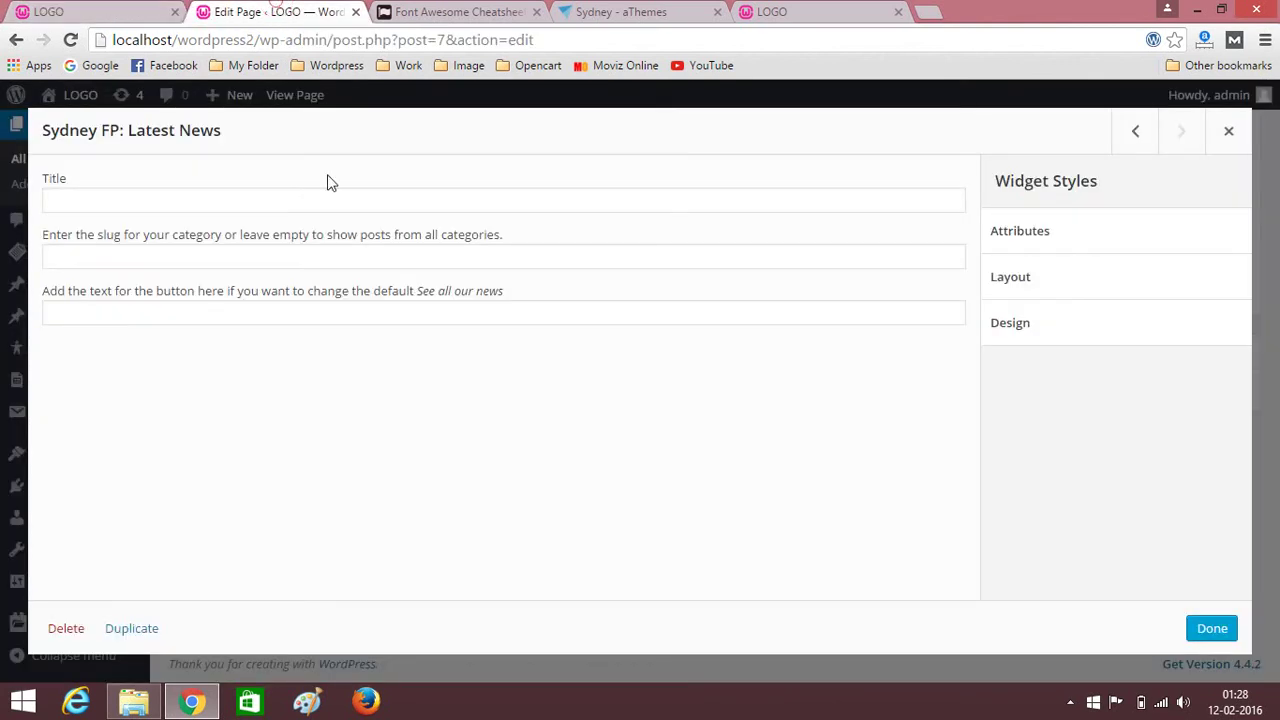
click(146, 209)
key(ctrl+v)
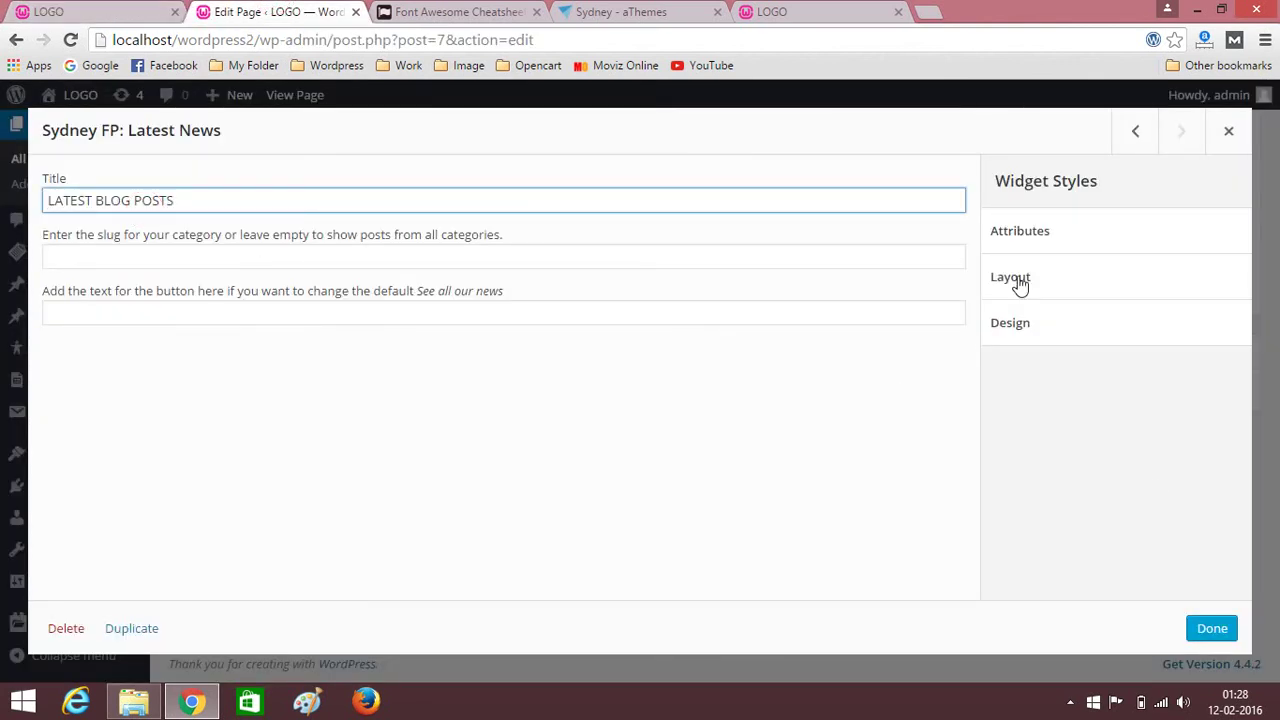
click(1212, 628)
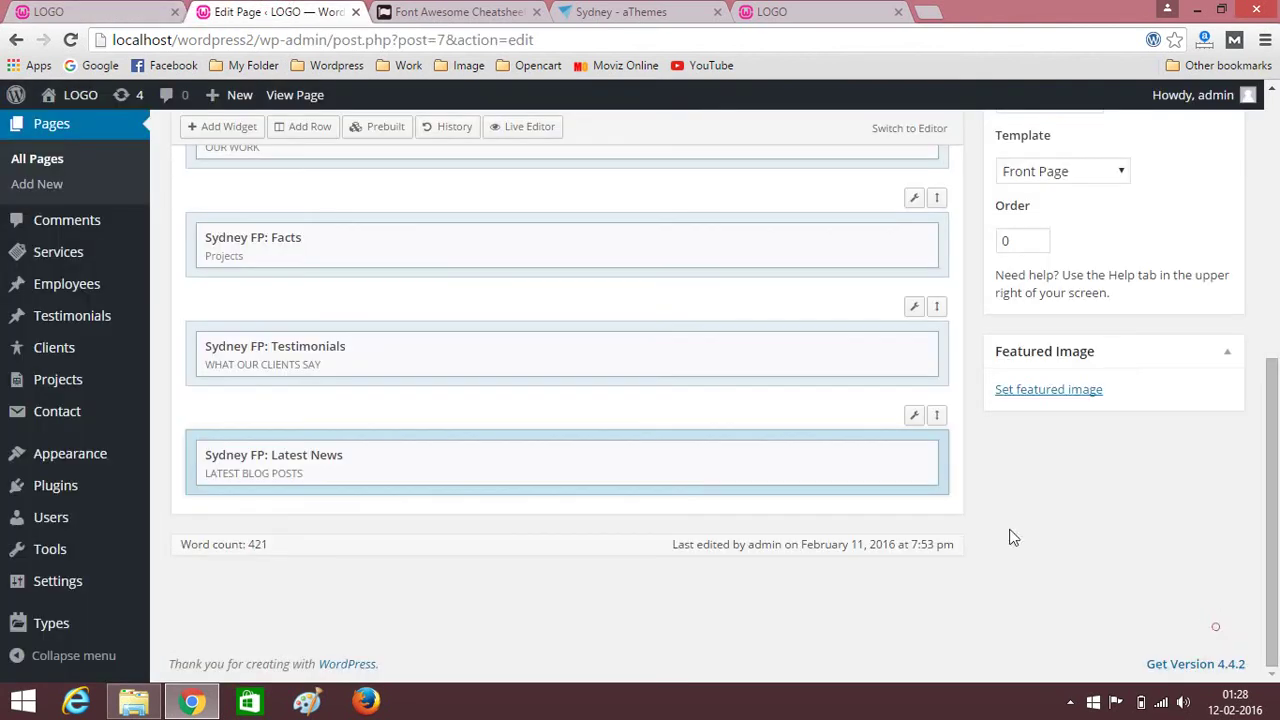
Set the Latest News row's theme top/bottom padding to 20 and update the Home page.
click(110, 10)
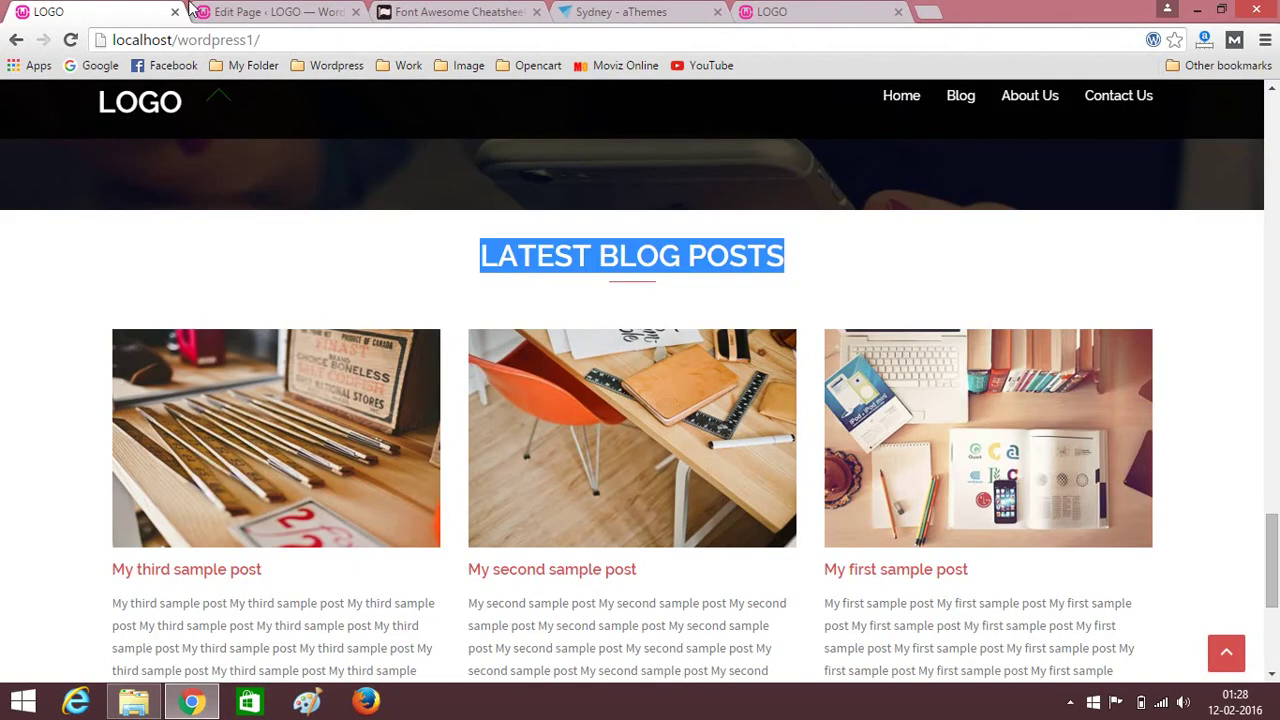
click(240, 11)
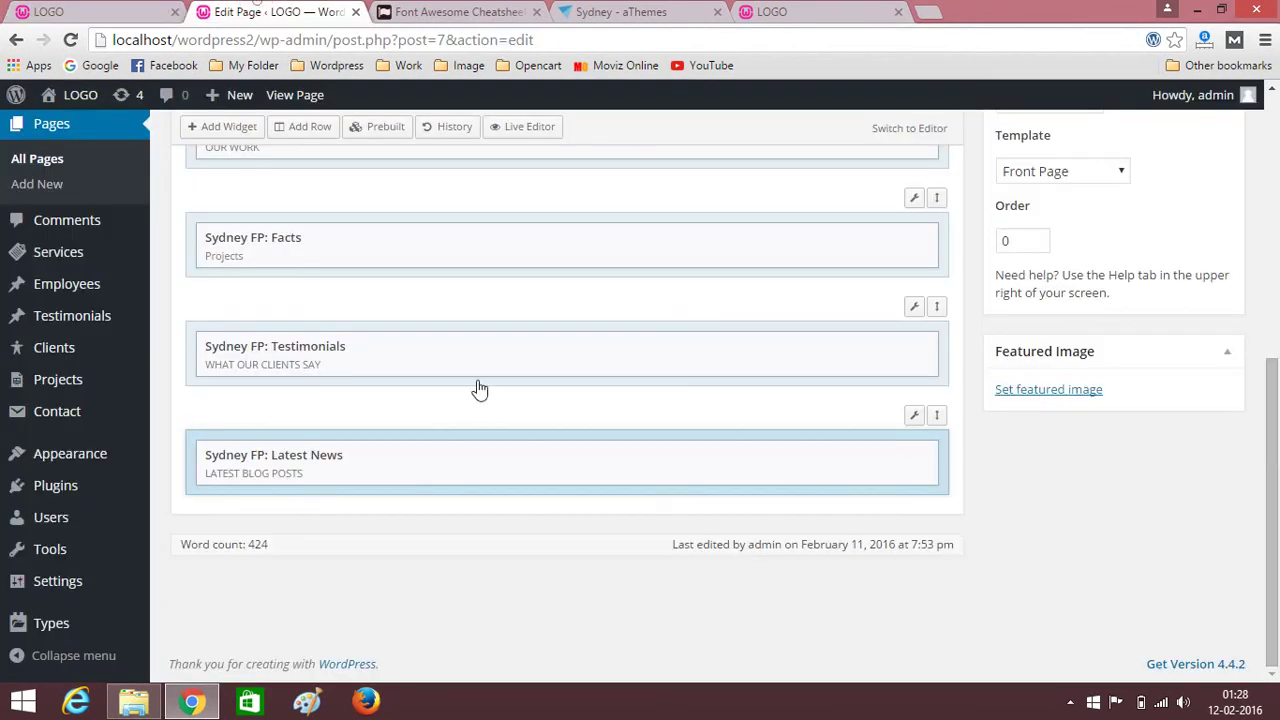
click(916, 418)
click(1043, 236)
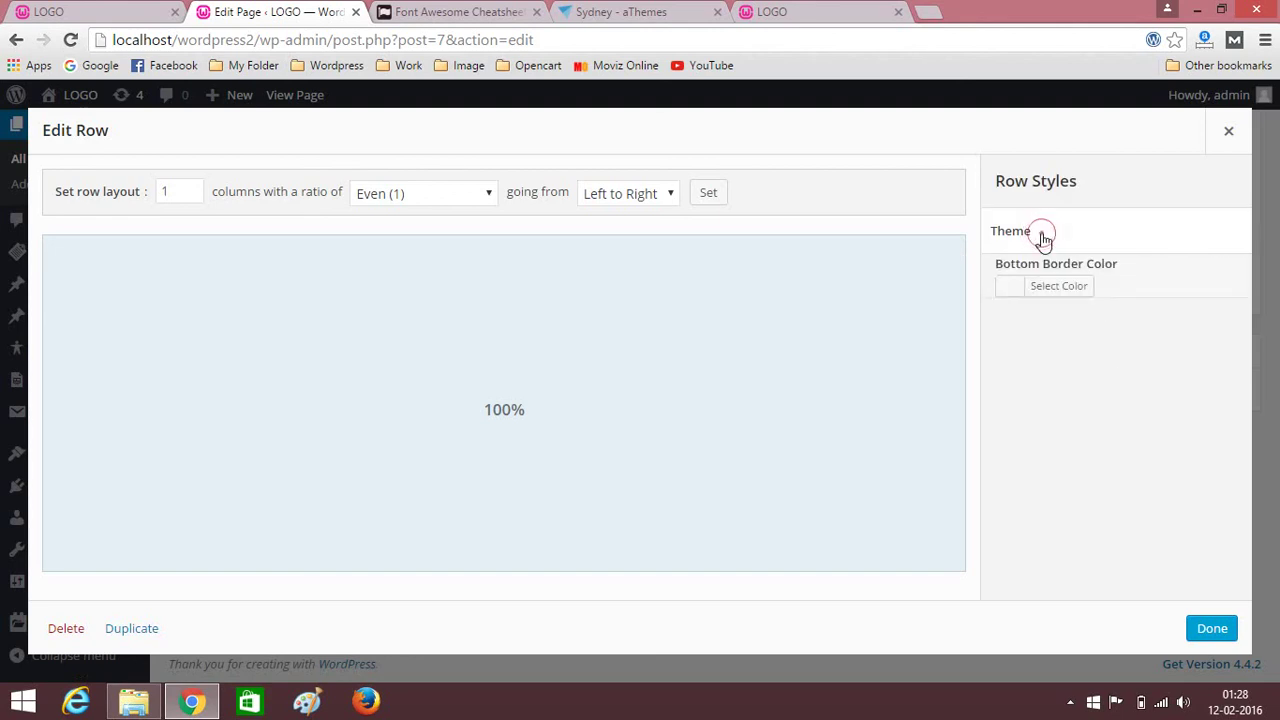
scroll(1060, 505, down, 1)
scroll(1040, 500, down, 1)
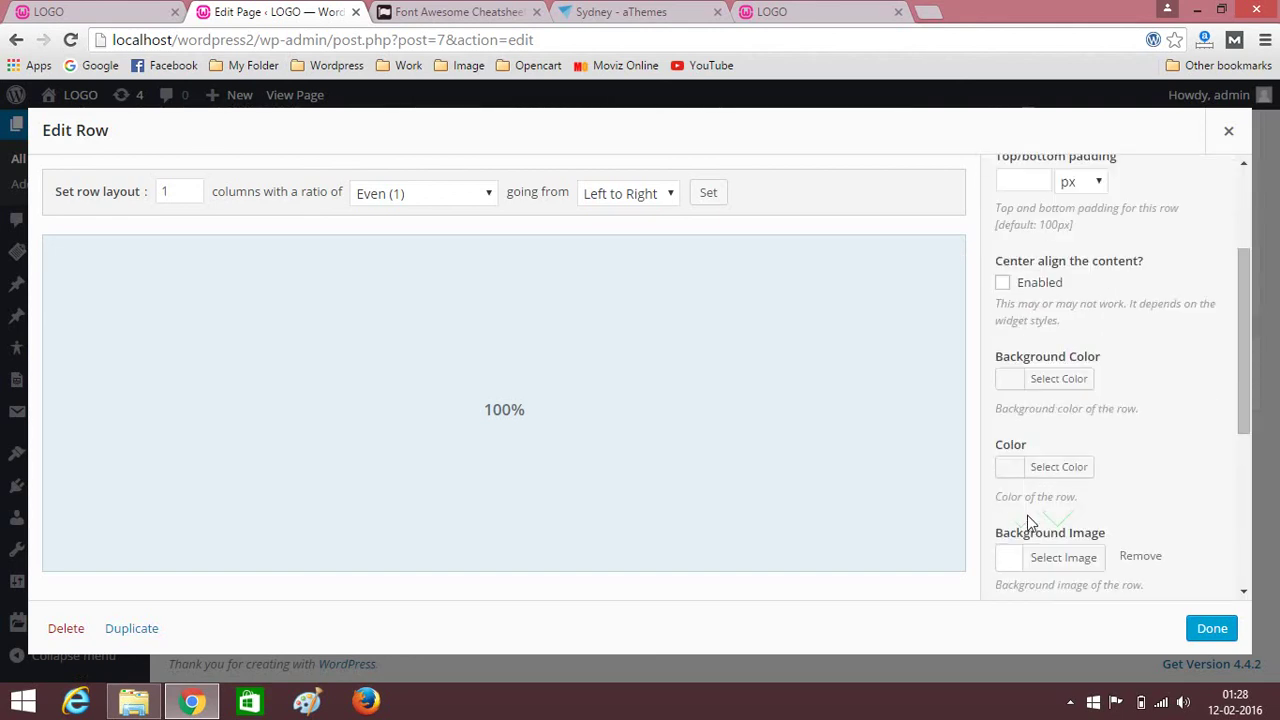
scroll(1050, 340, up, 1)
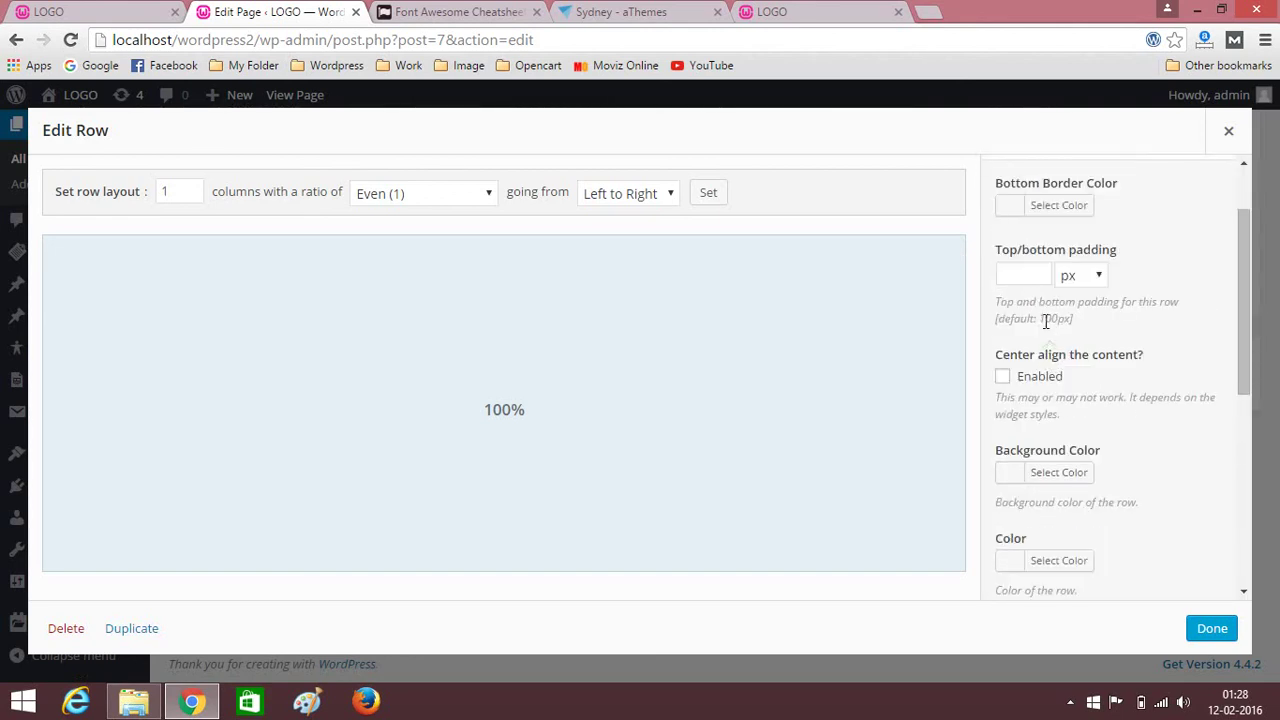
click(1012, 275)
text(20)
click(1214, 630)
scroll(1130, 490, up, 4)
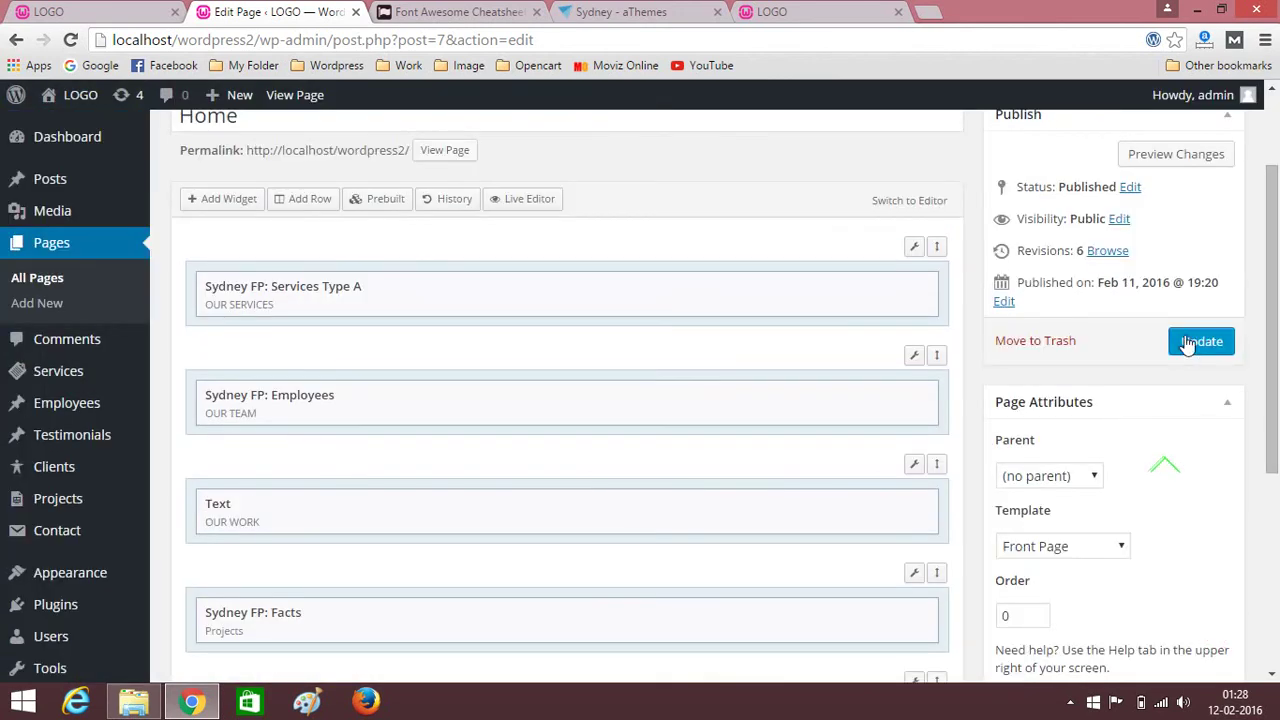
click(1188, 342)
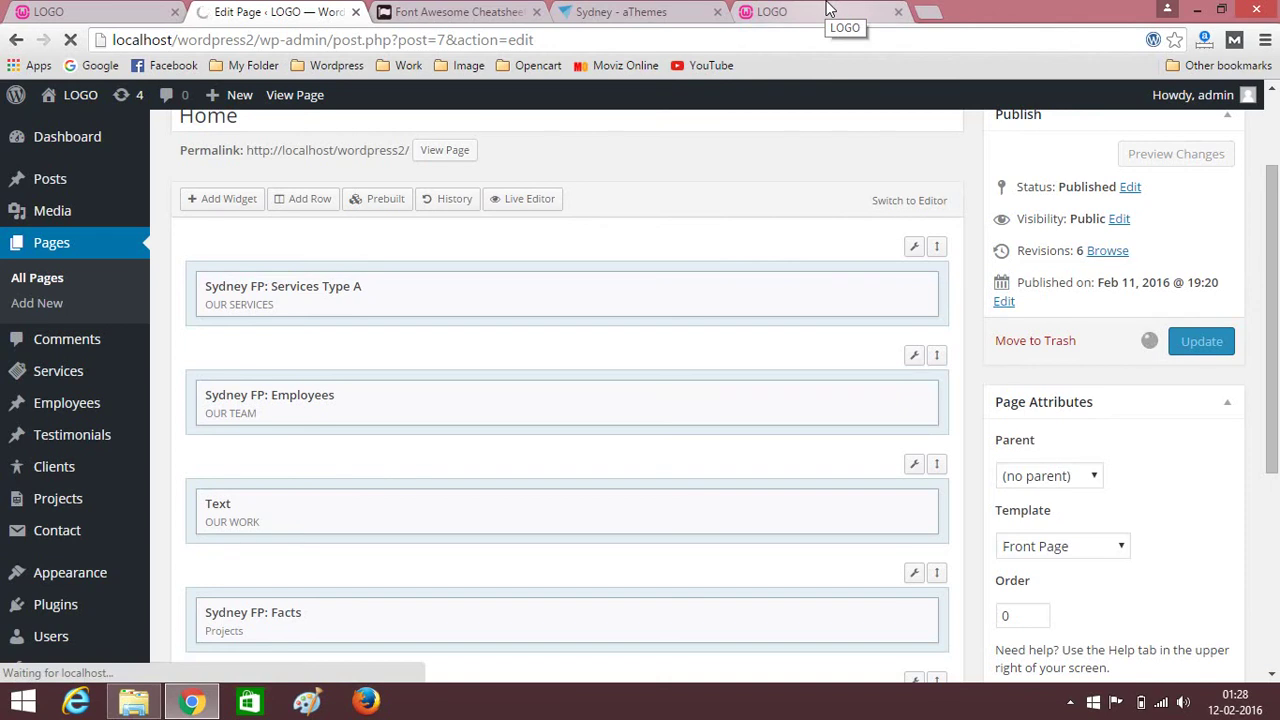
click(828, 10)
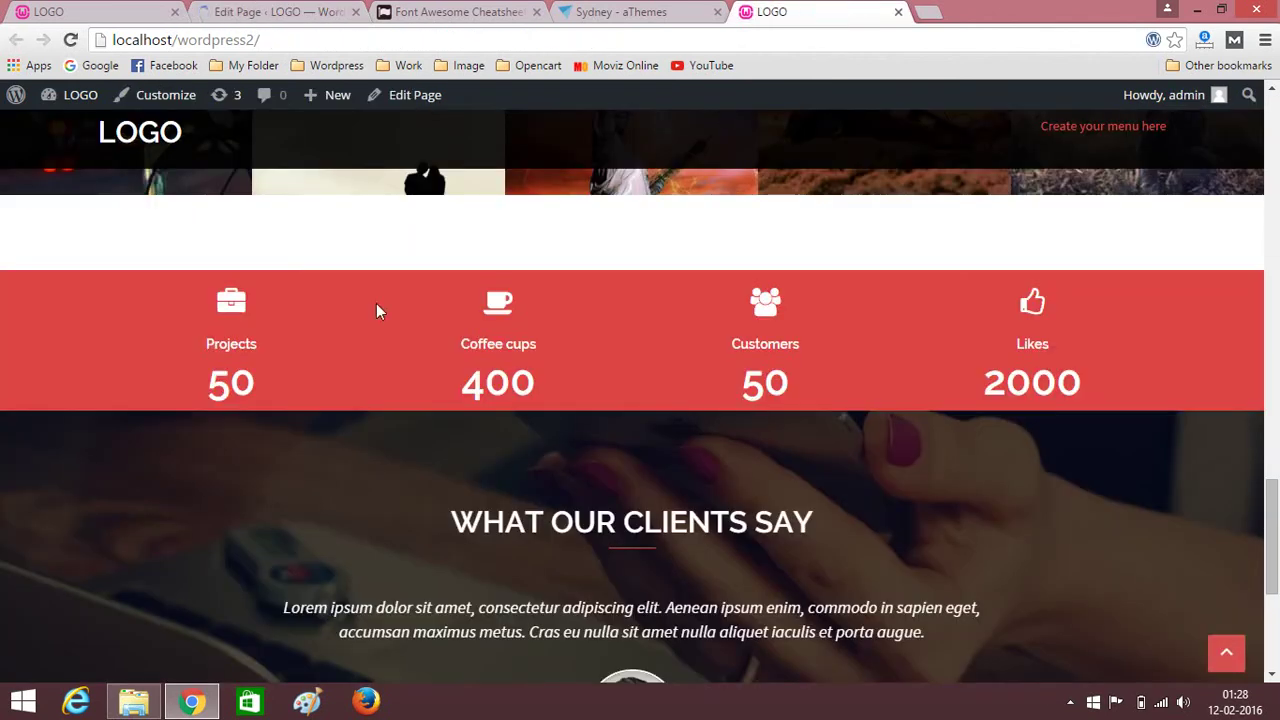
click(70, 40)
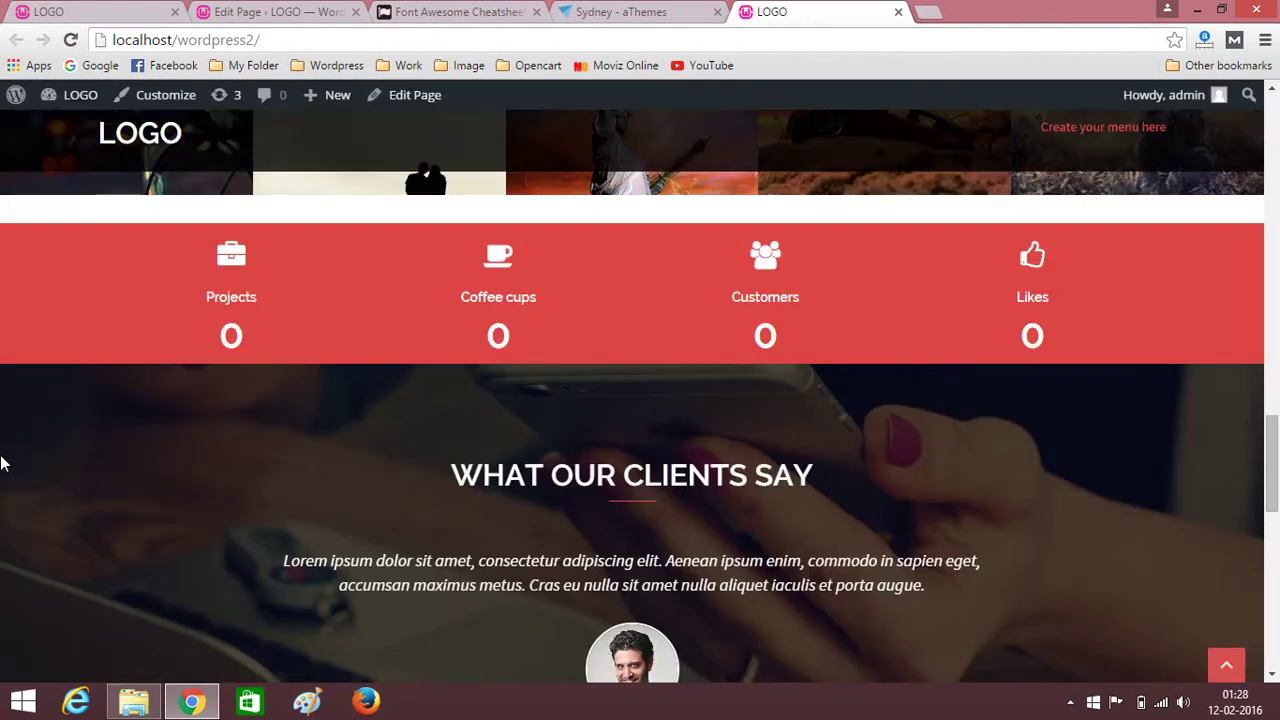
scroll(3, 463, down, 6)
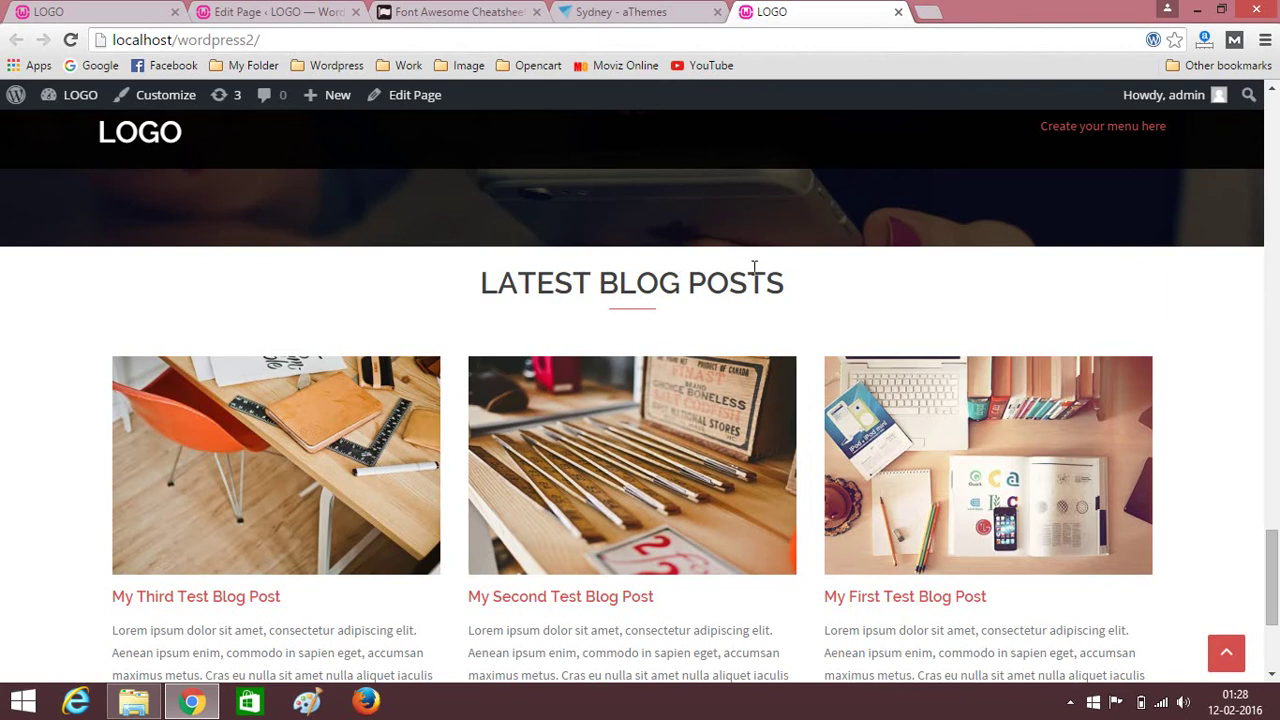
scroll(60, 483, down, 3)
scroll(1, 491, up, 1)
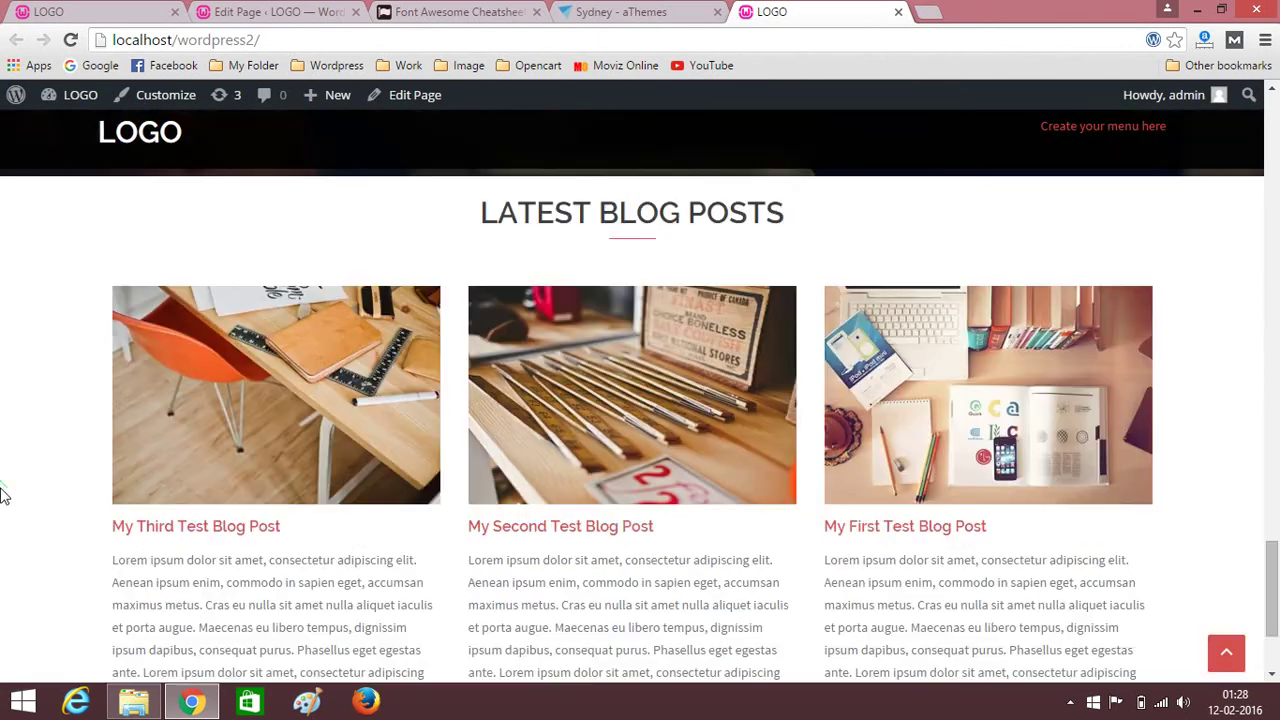
scroll(2, 492, down, 1)
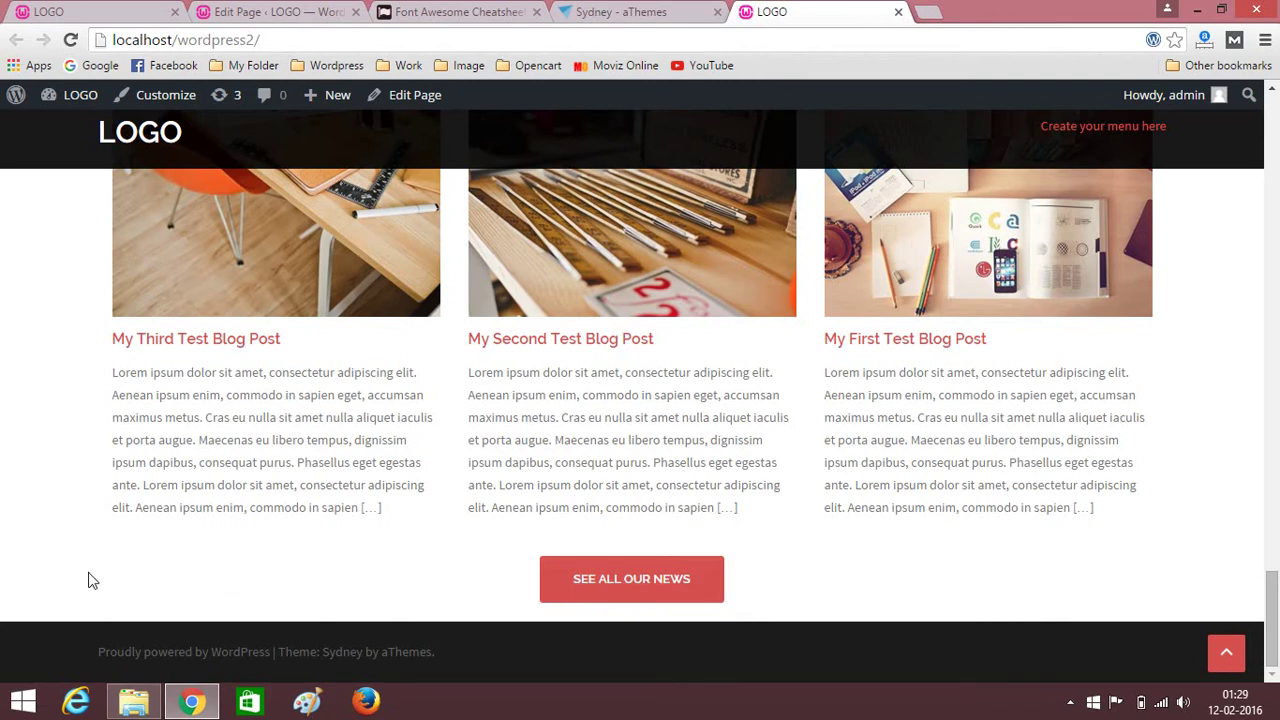
scroll(149, 512, up, 8)
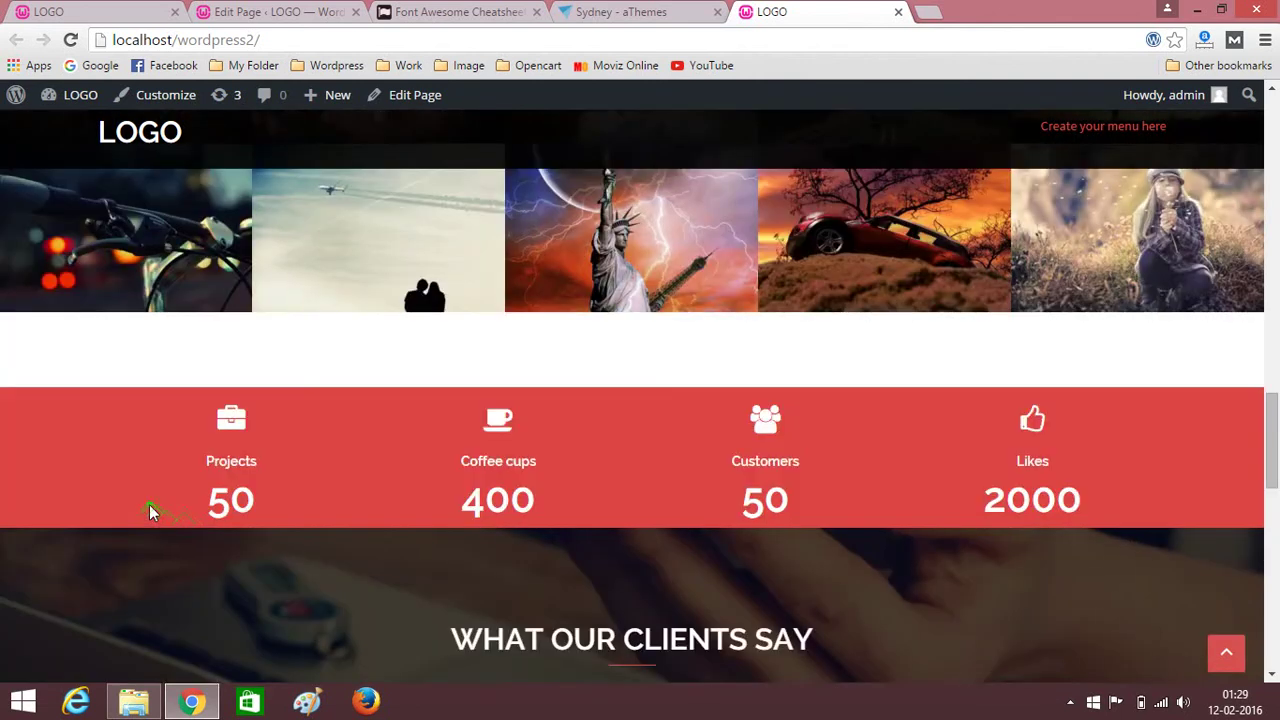
scroll(150, 511, up, 15)
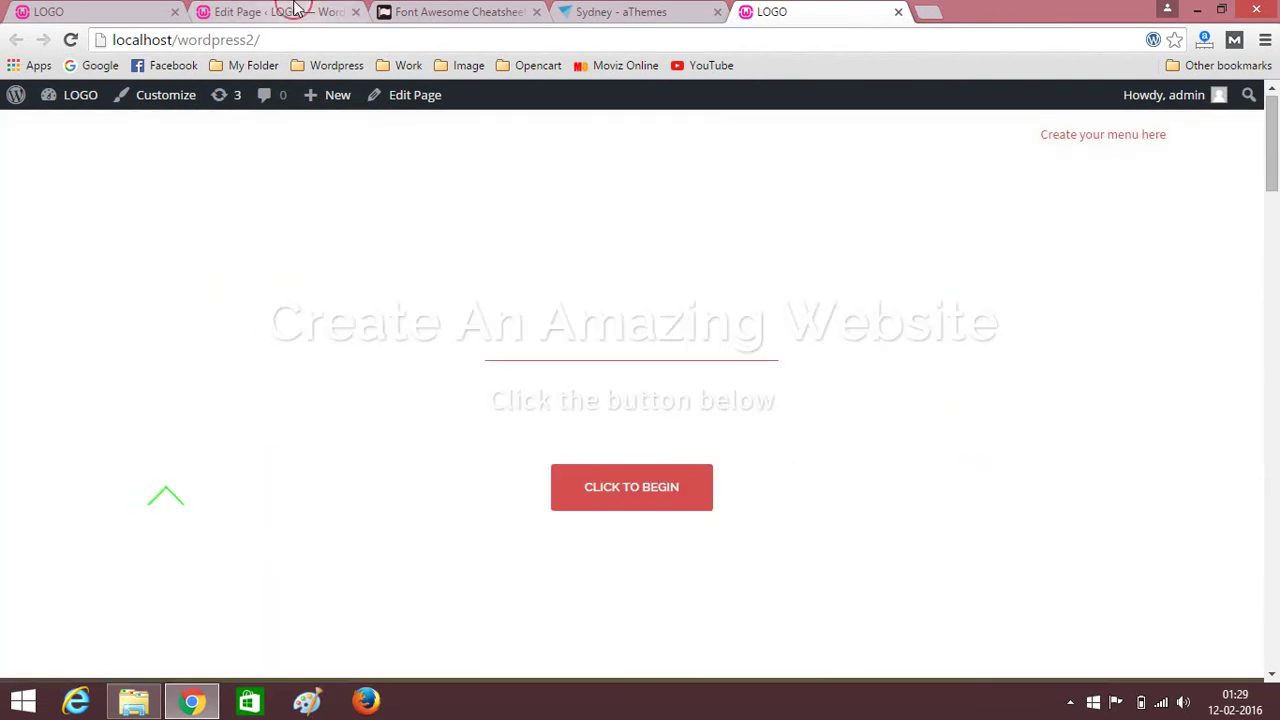
click(296, 8)
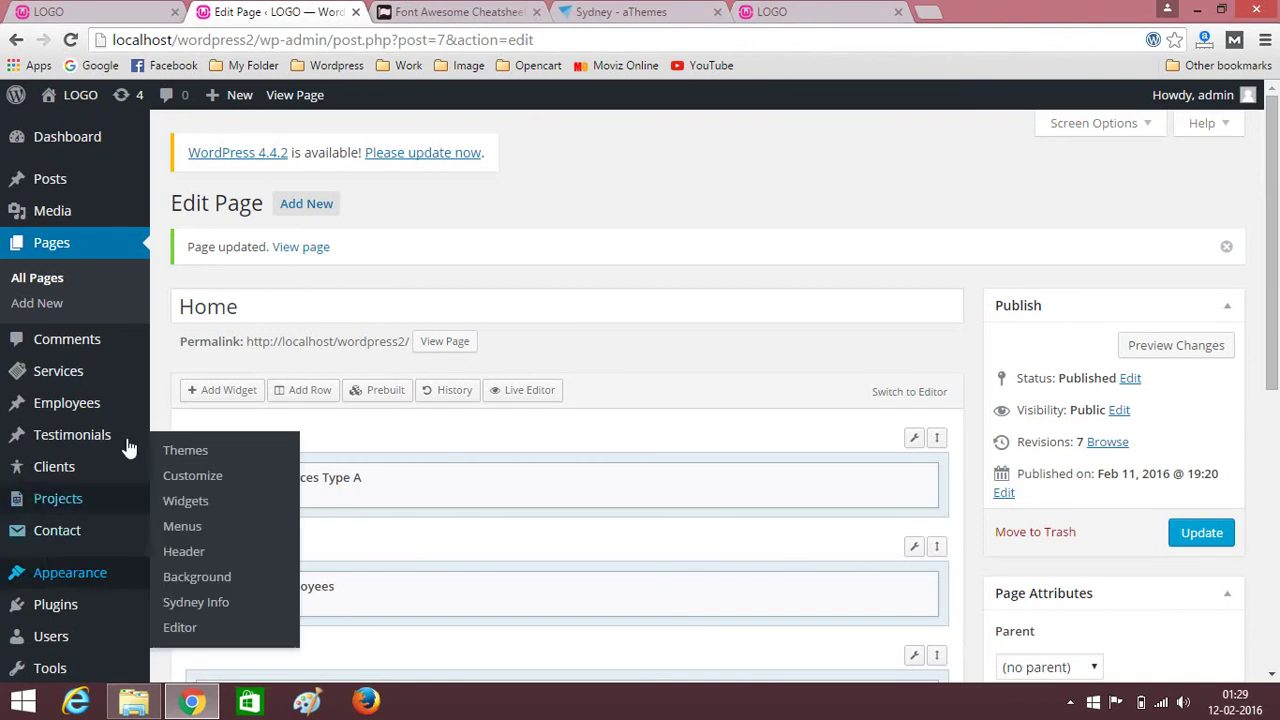
Create a new menu named 'Main Menu'.
mouse_move(16, 578)
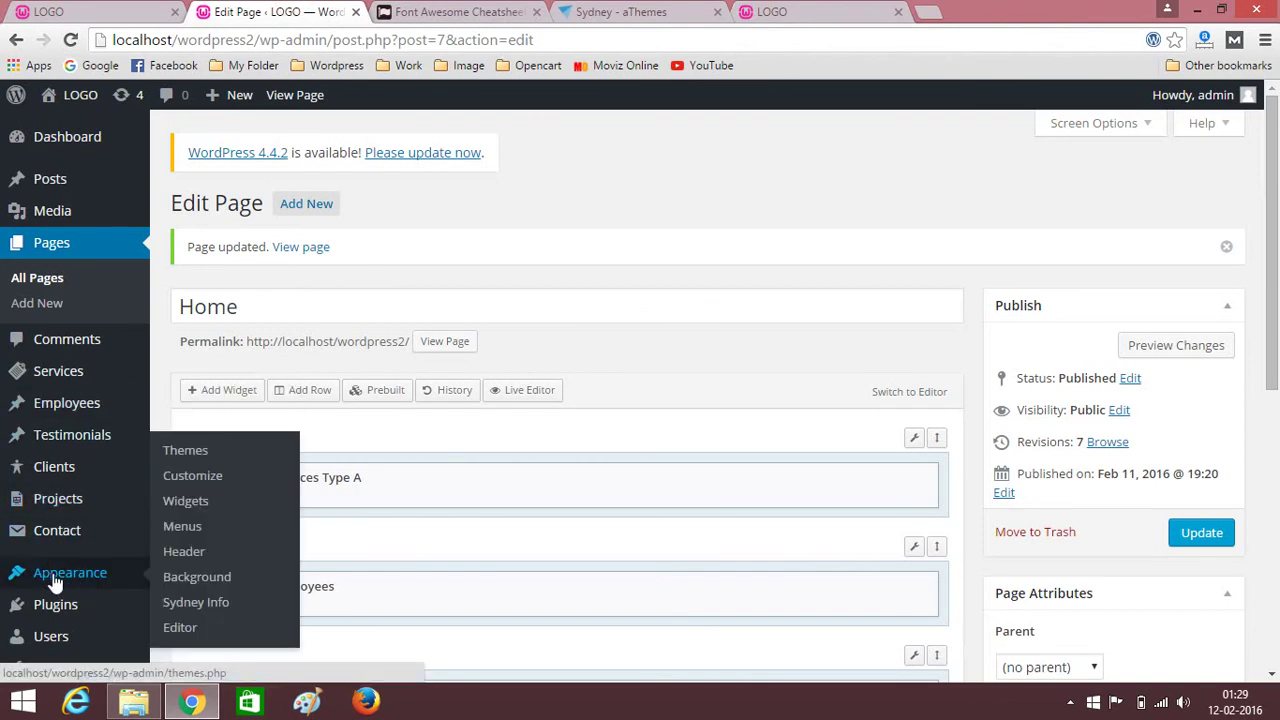
click(179, 534)
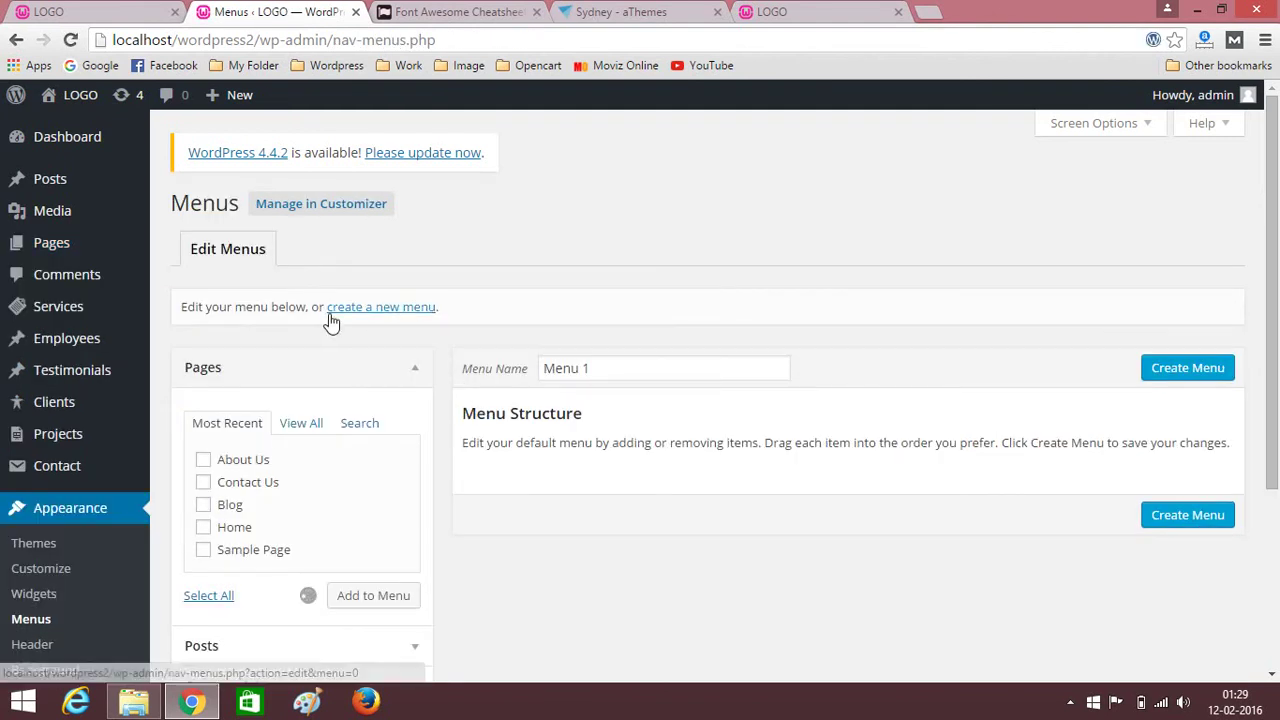
click(395, 320)
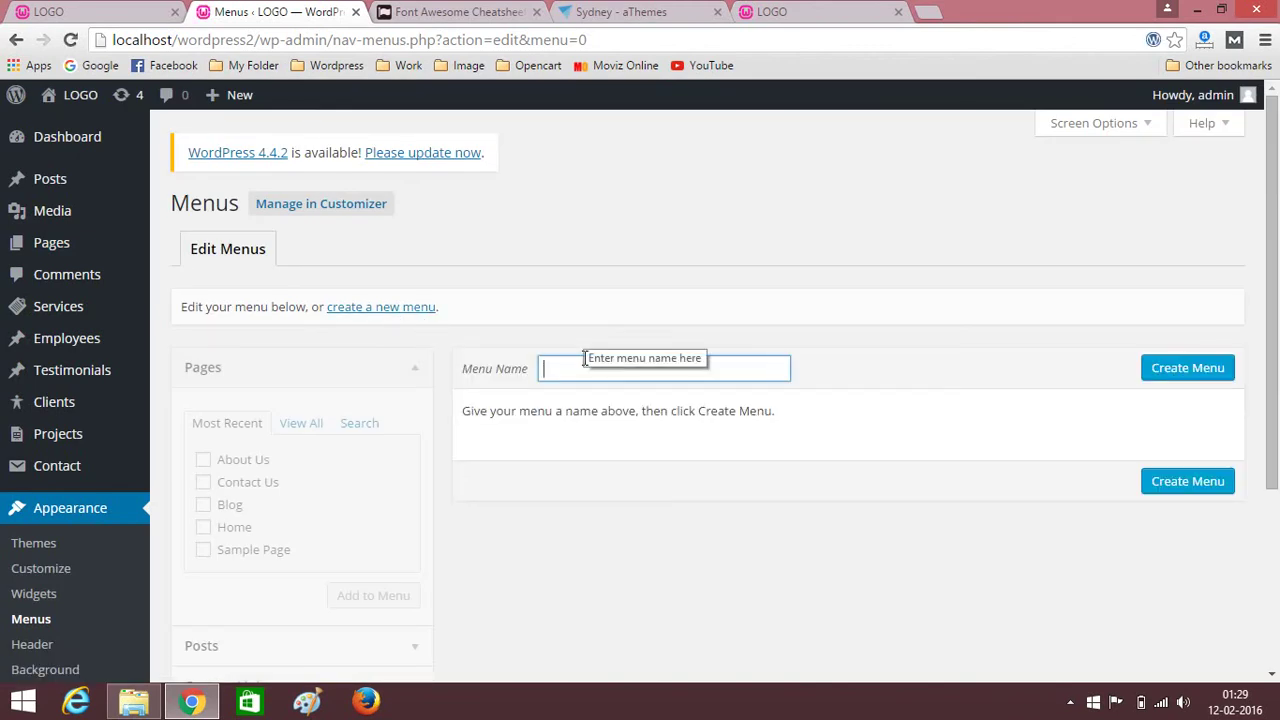
text(Mai)
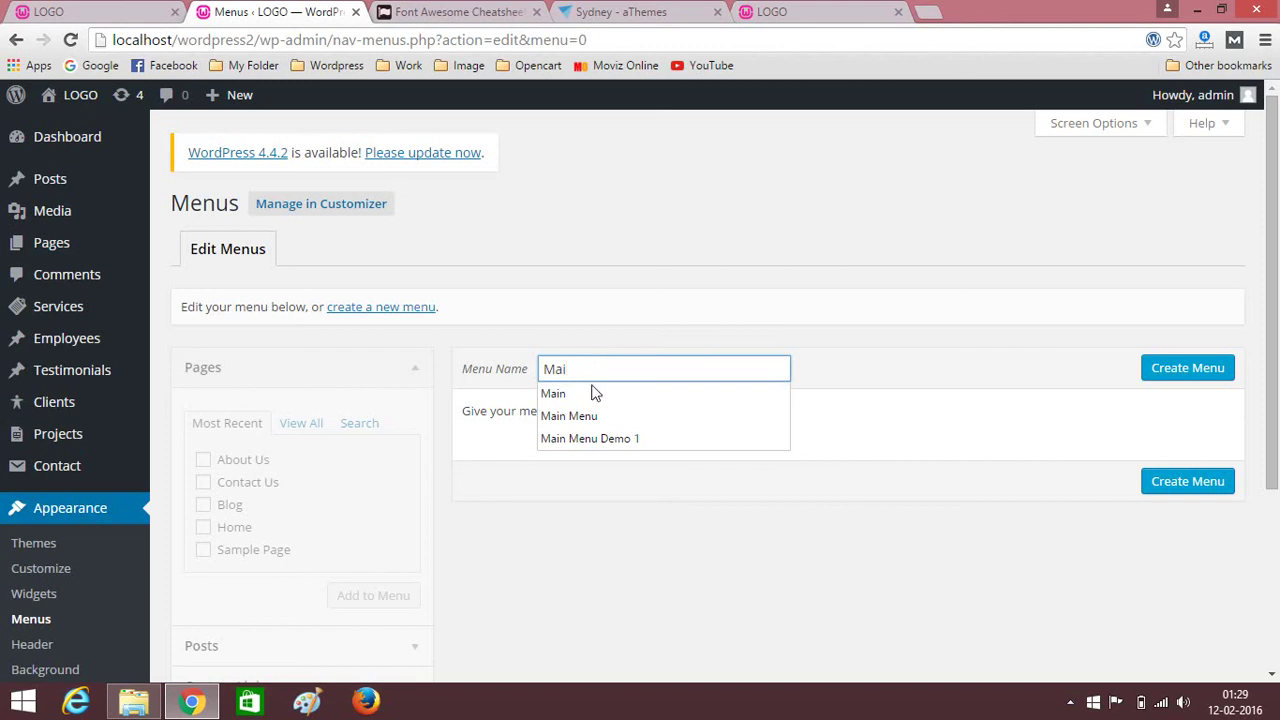
click(600, 416)
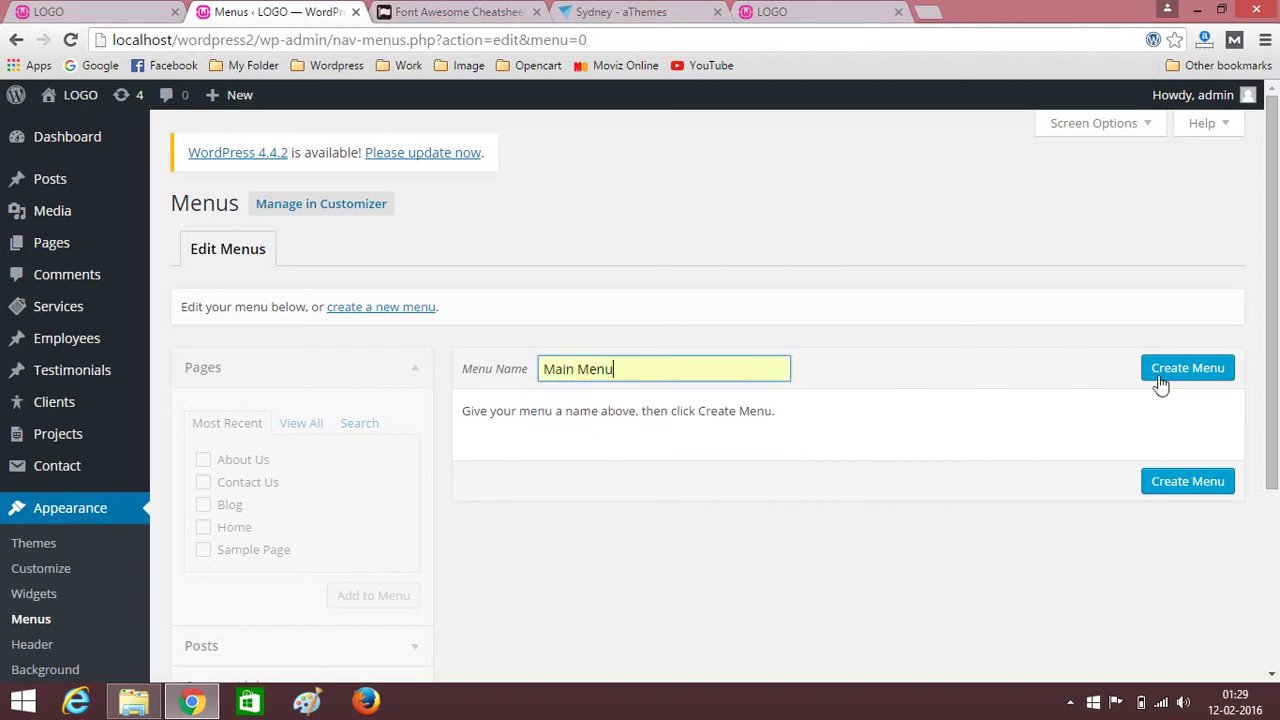
click(1190, 370)
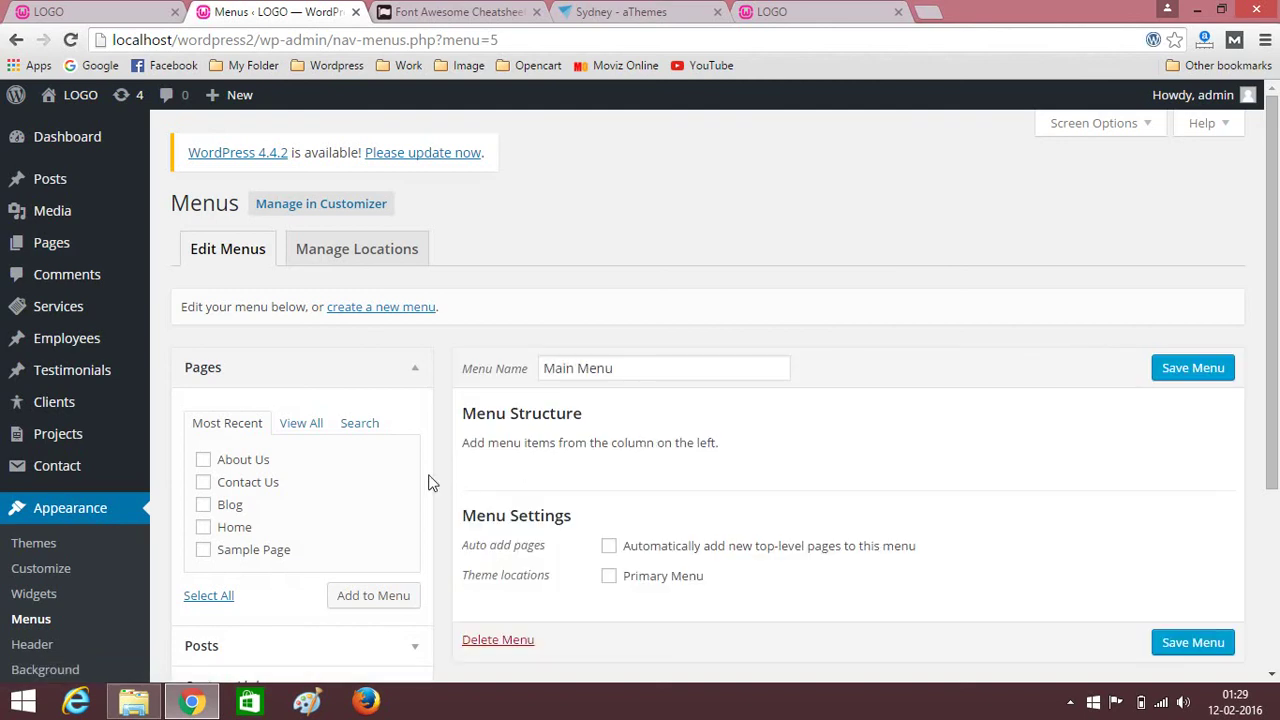
Add the Home, Blog, Contact Us and About Us pages to the menu.
click(202, 528)
click(203, 507)
click(203, 483)
click(204, 461)
click(363, 601)
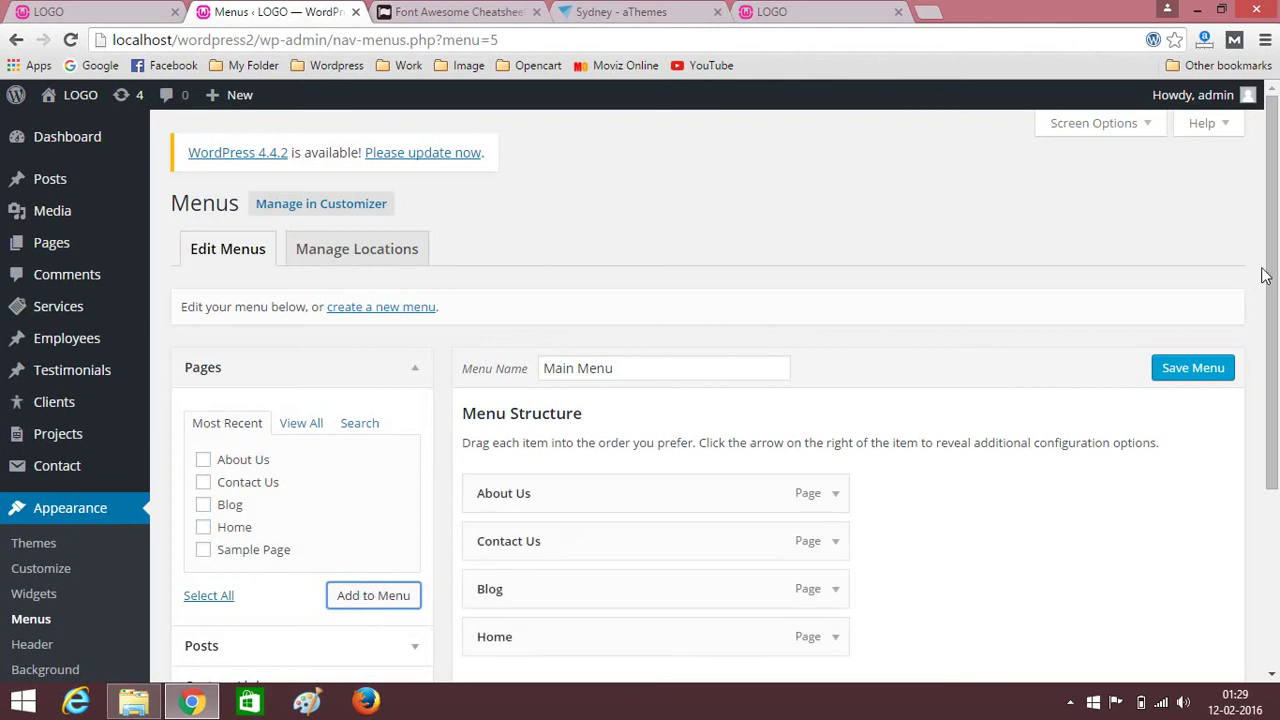
Order the menu Home, Blog, About Us, Contact Us, make it Primary Menu, and save.
drag(1265, 276, 1266, 348)
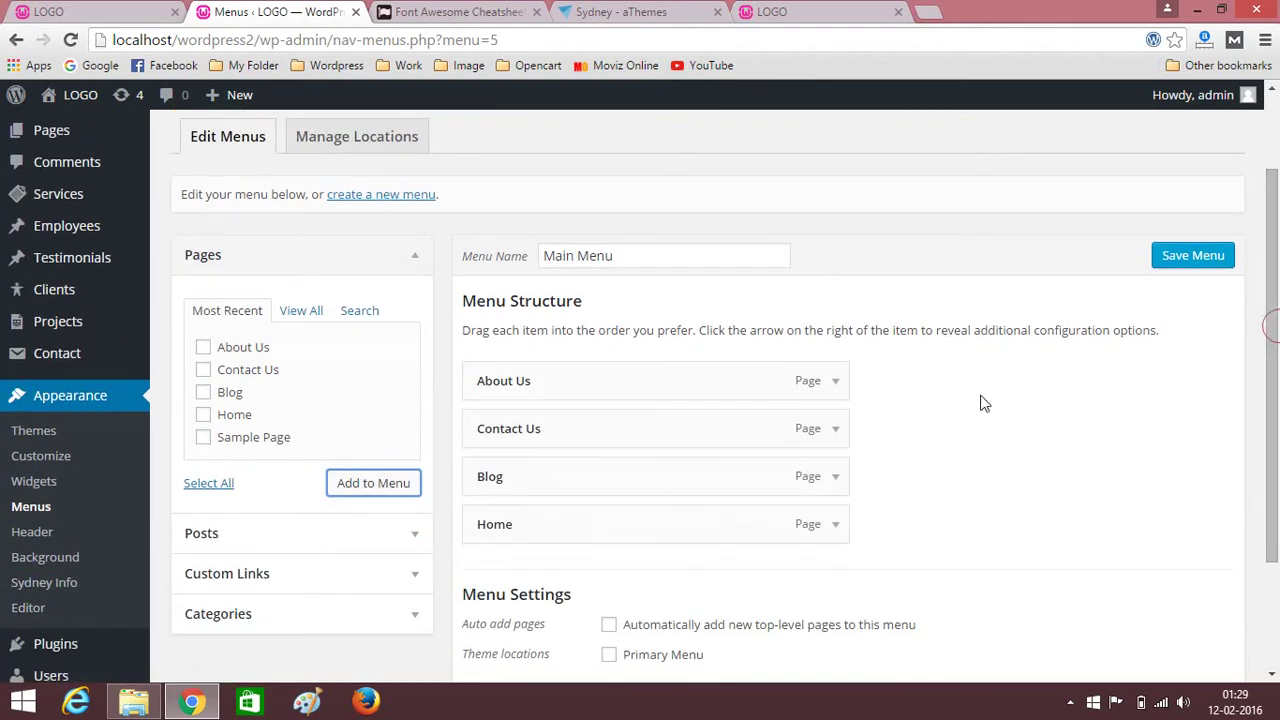
drag(716, 524, 711, 389)
drag(681, 513, 677, 427)
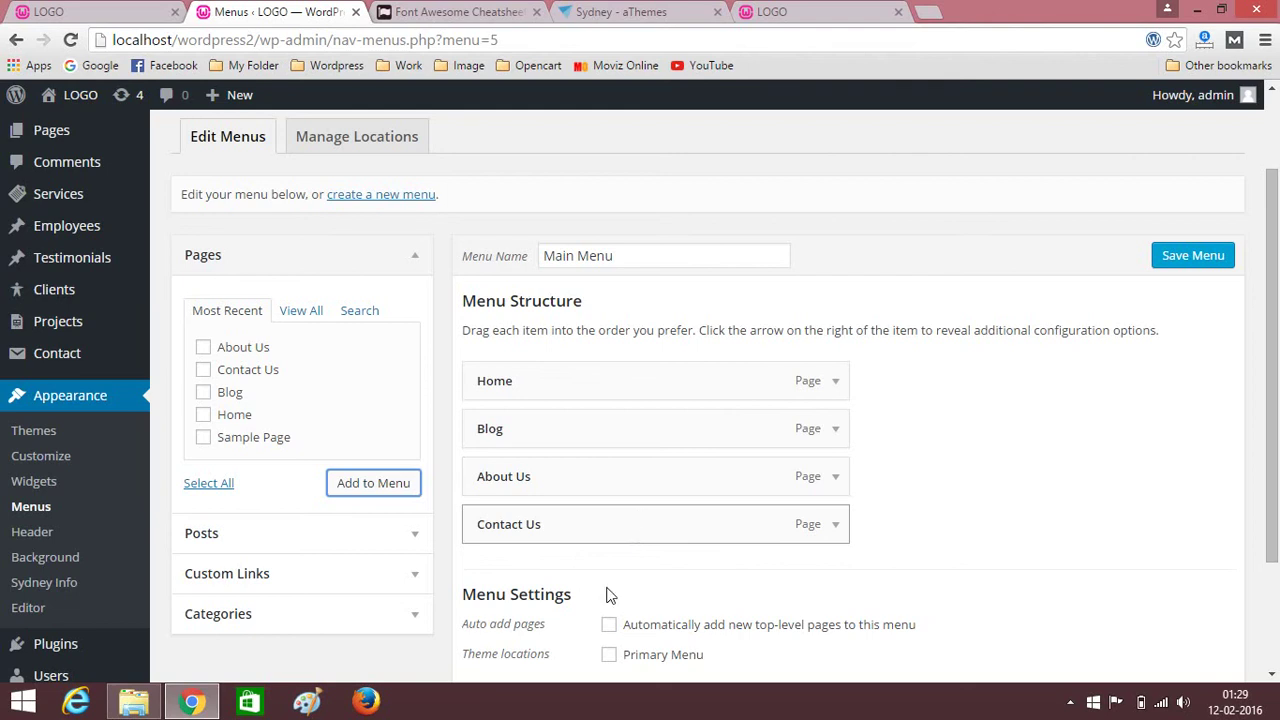
scroll(623, 611, down, 3)
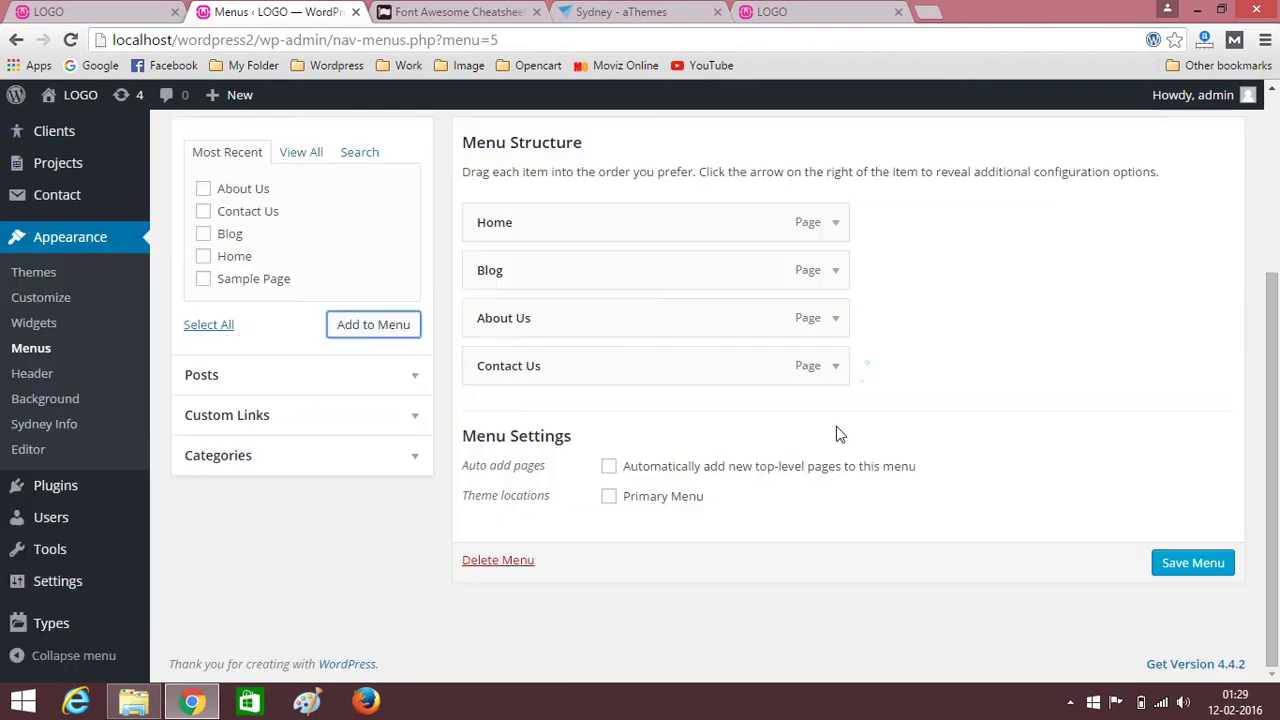
click(609, 497)
scroll(1043, 434, up, 3)
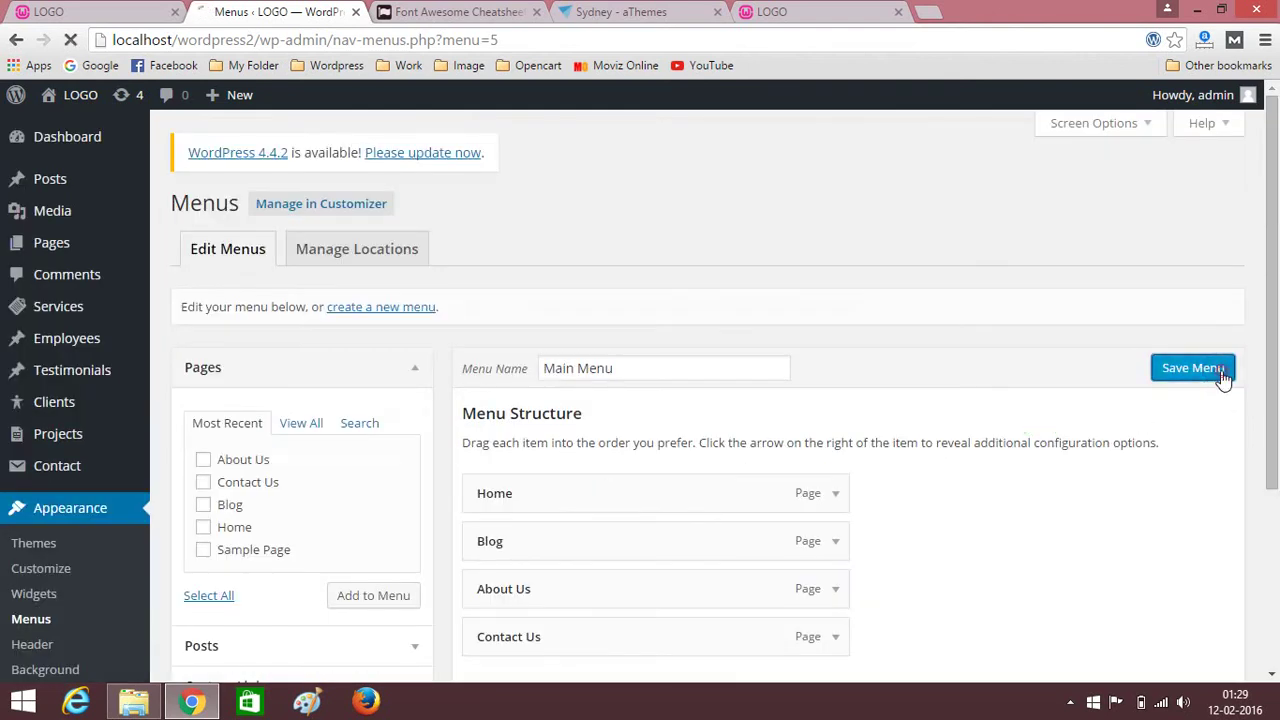
click(1222, 378)
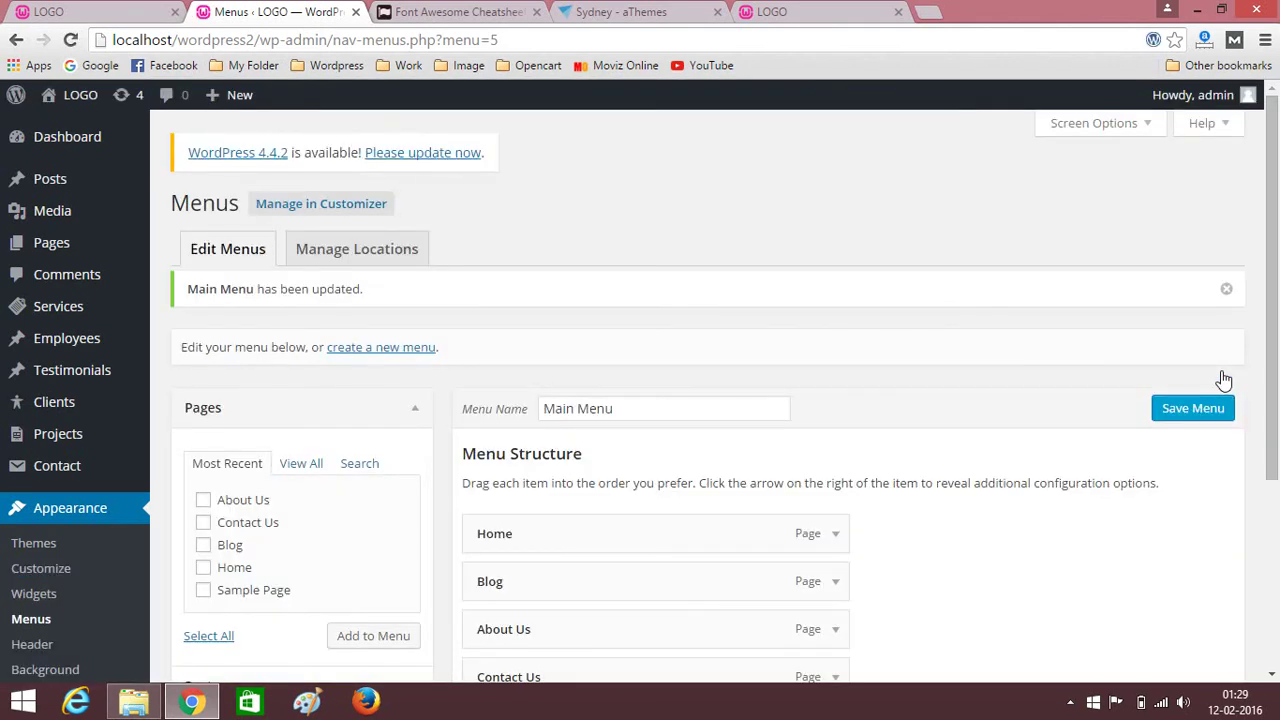
Create another new menu named 'Social'.
click(384, 350)
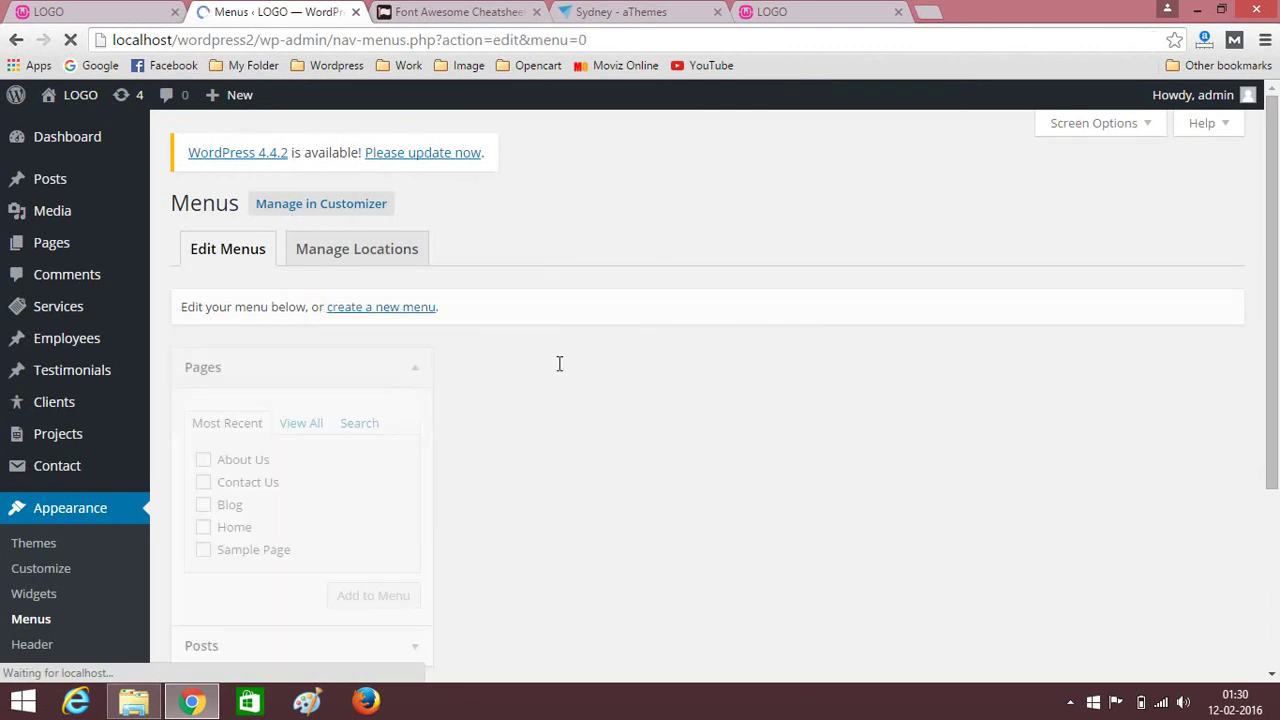
click(580, 368)
text(Social)
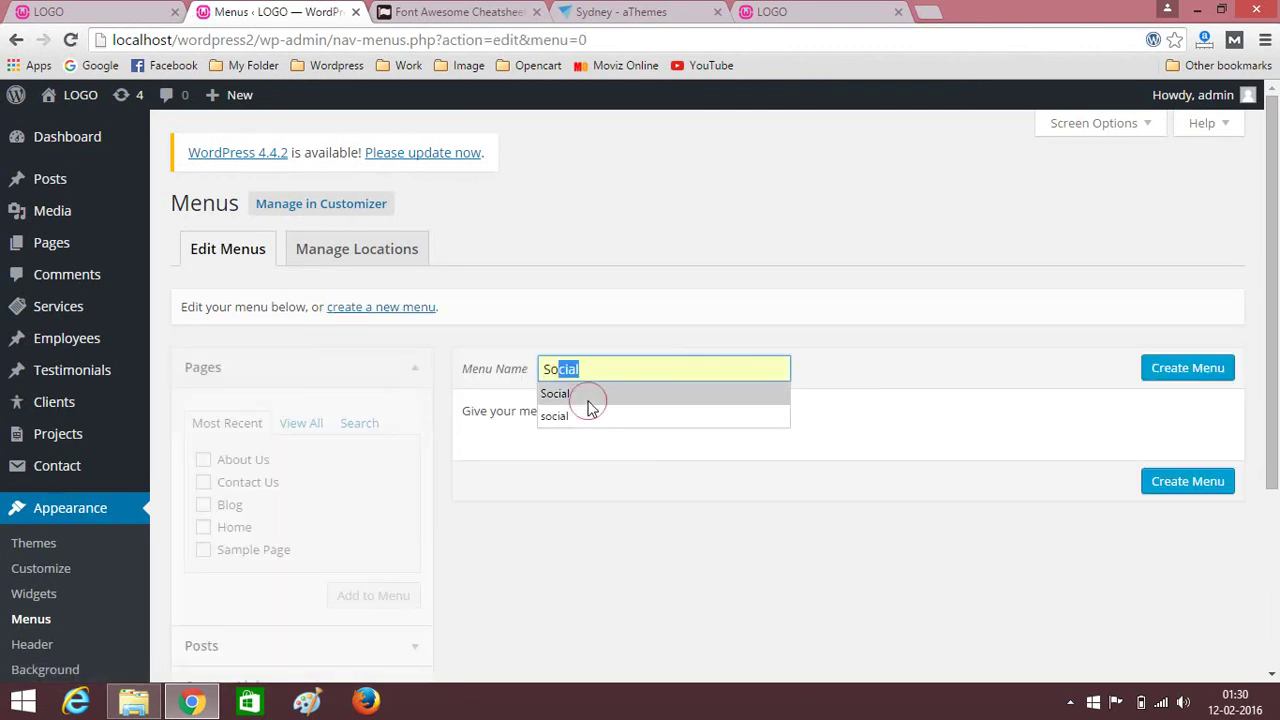
click(588, 401)
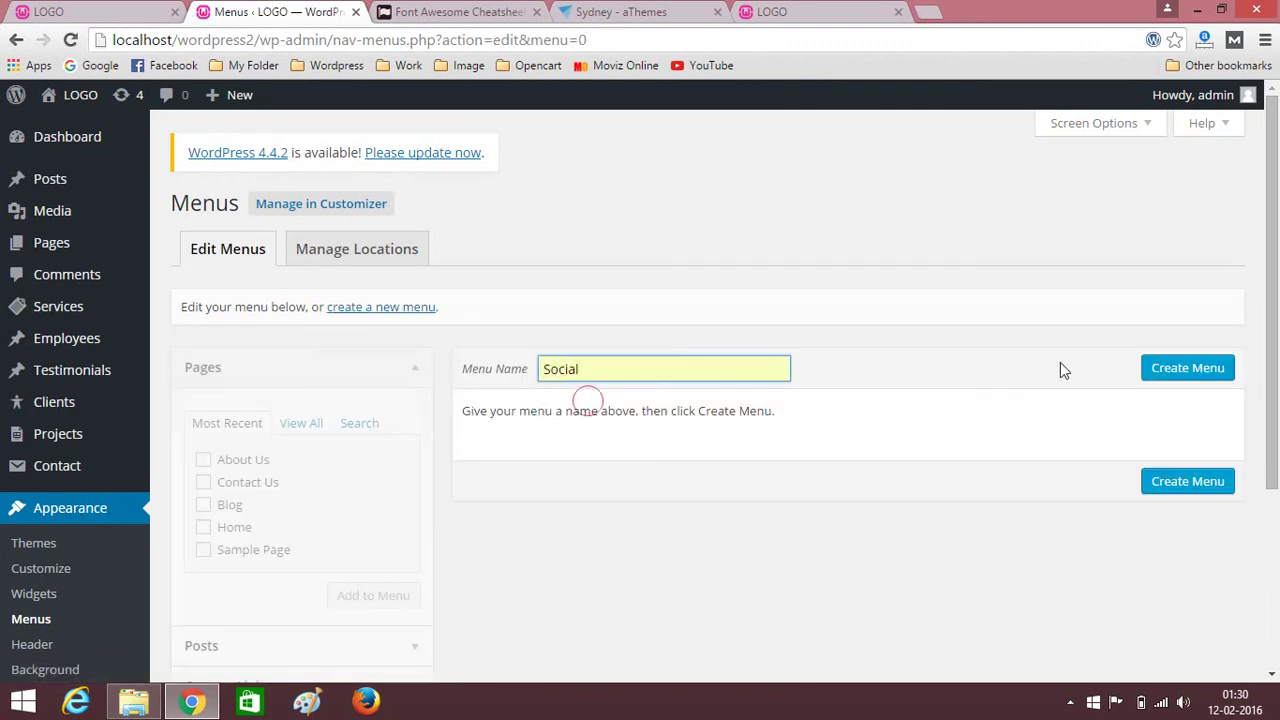
click(1166, 369)
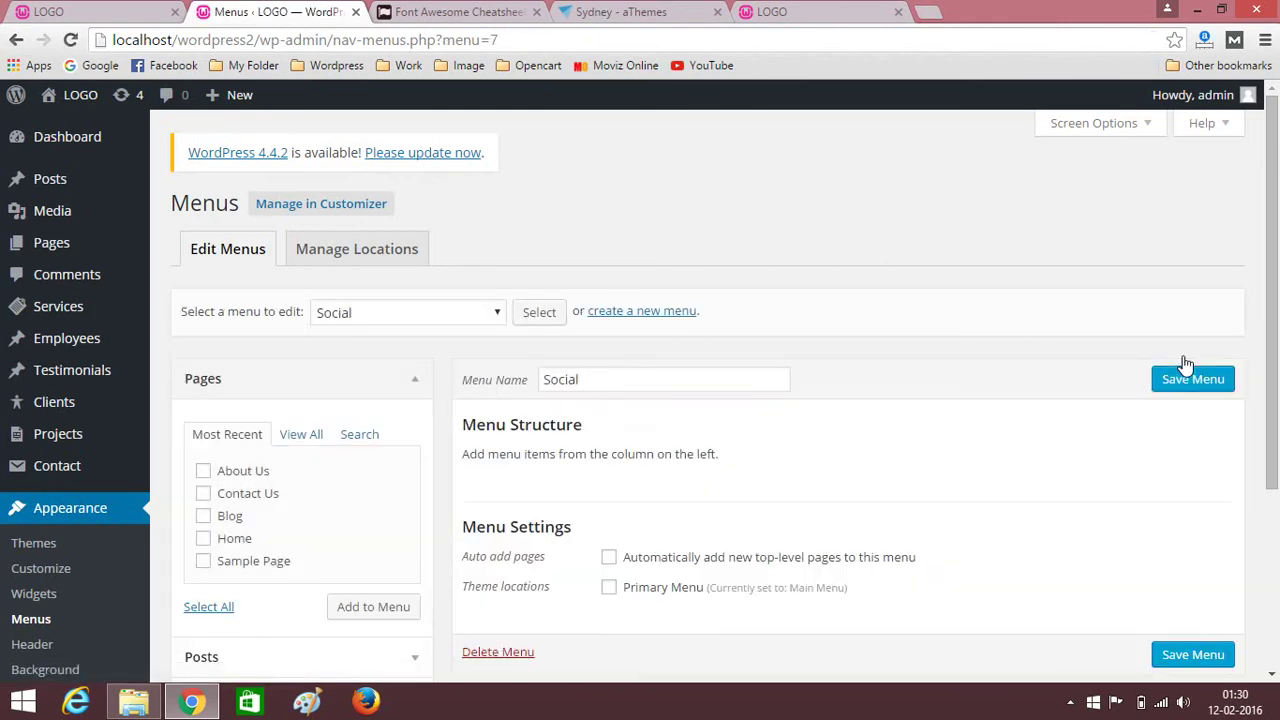
scroll(980, 332, down, 3)
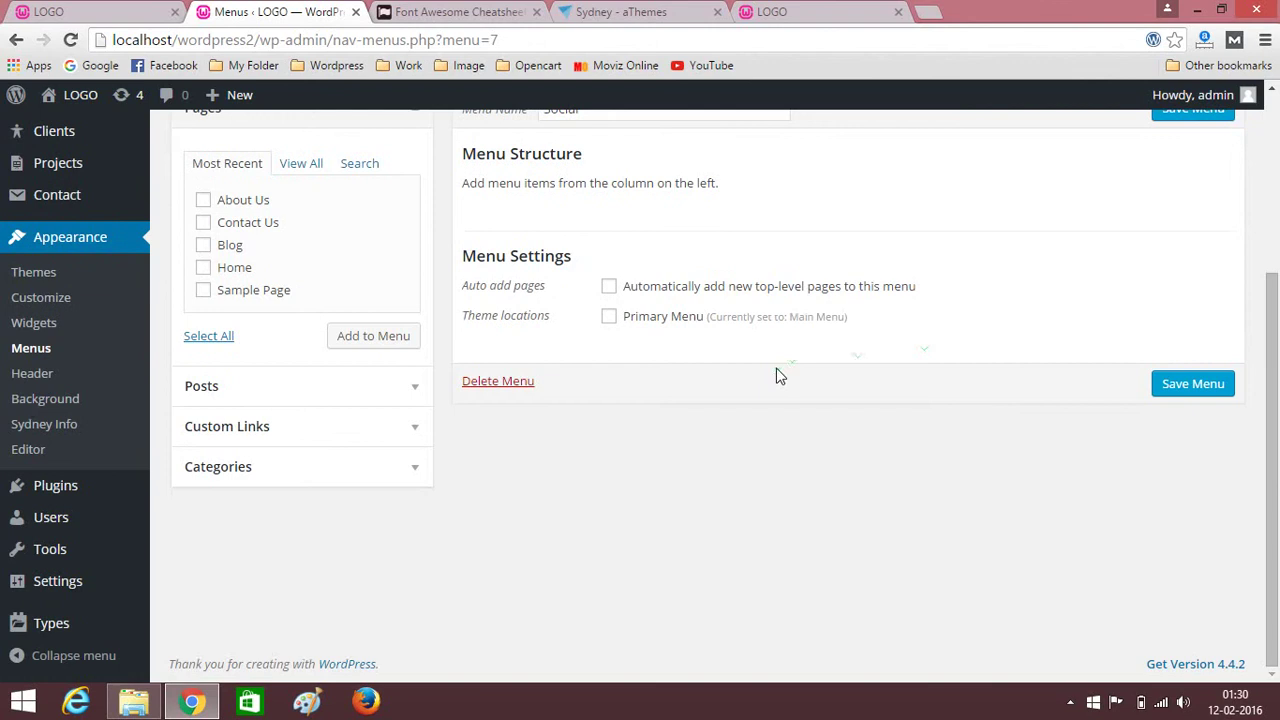
click(357, 437)
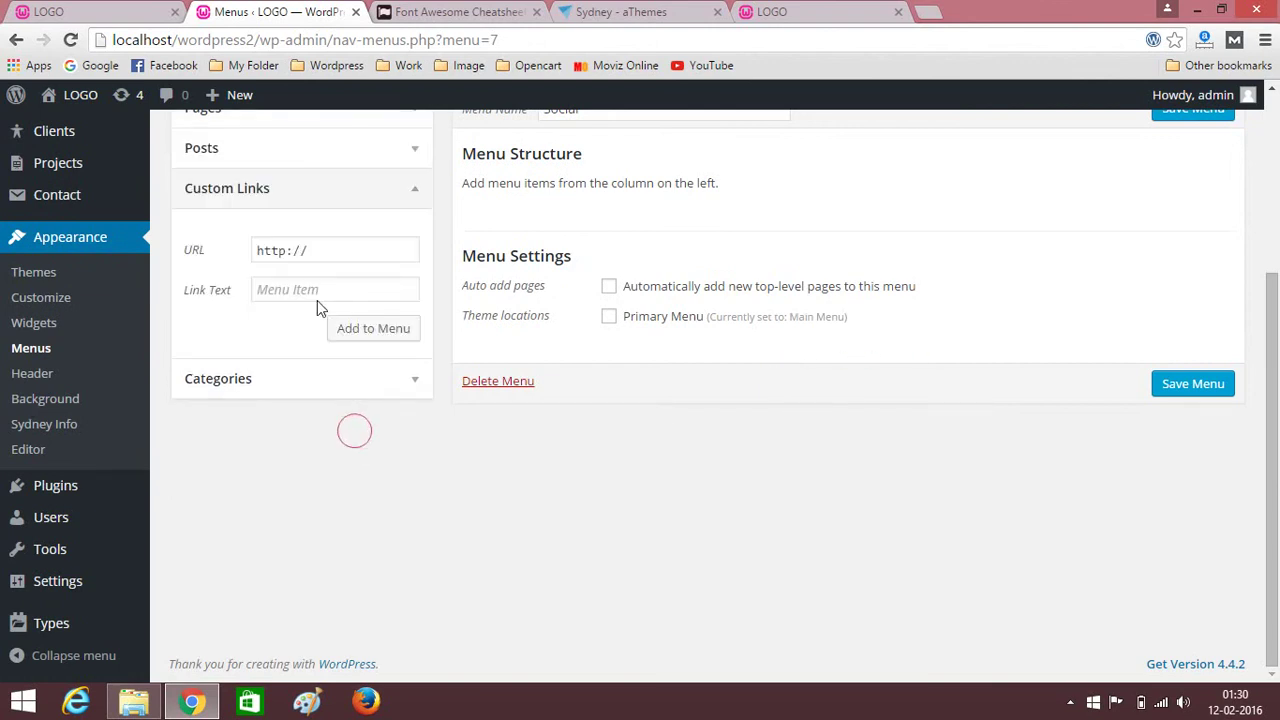
click(358, 251)
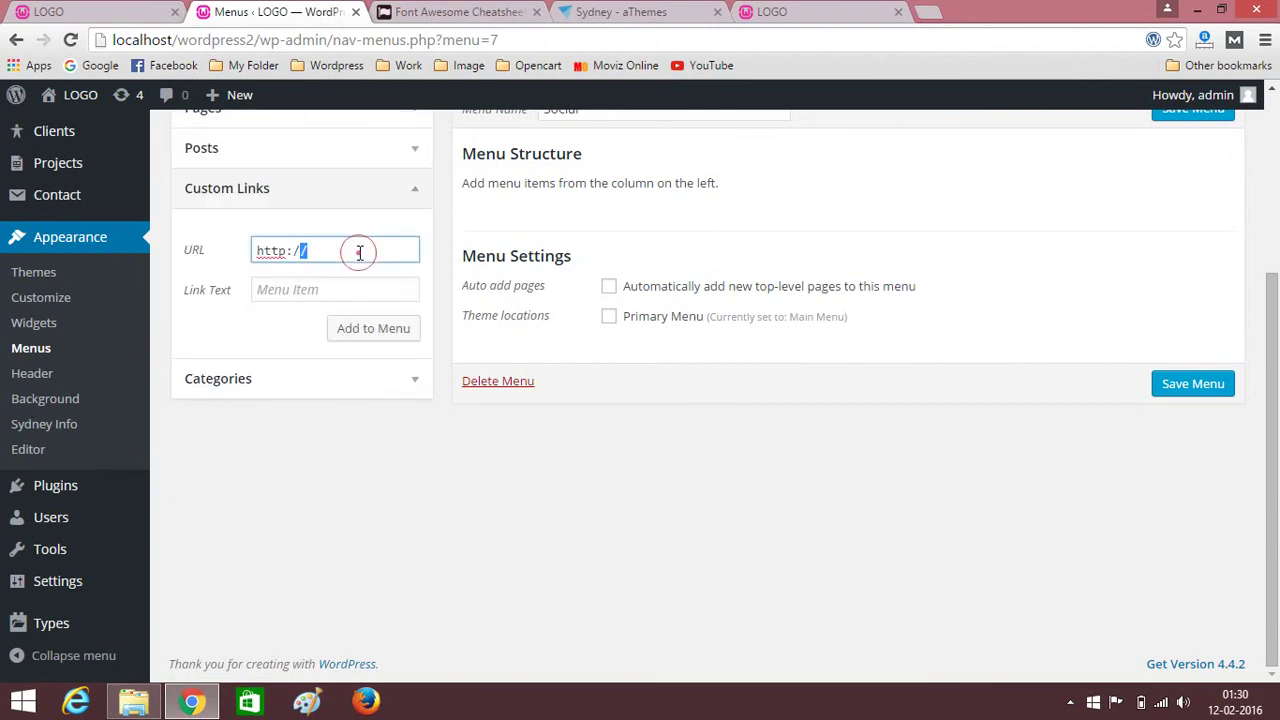
text(facebook.com)
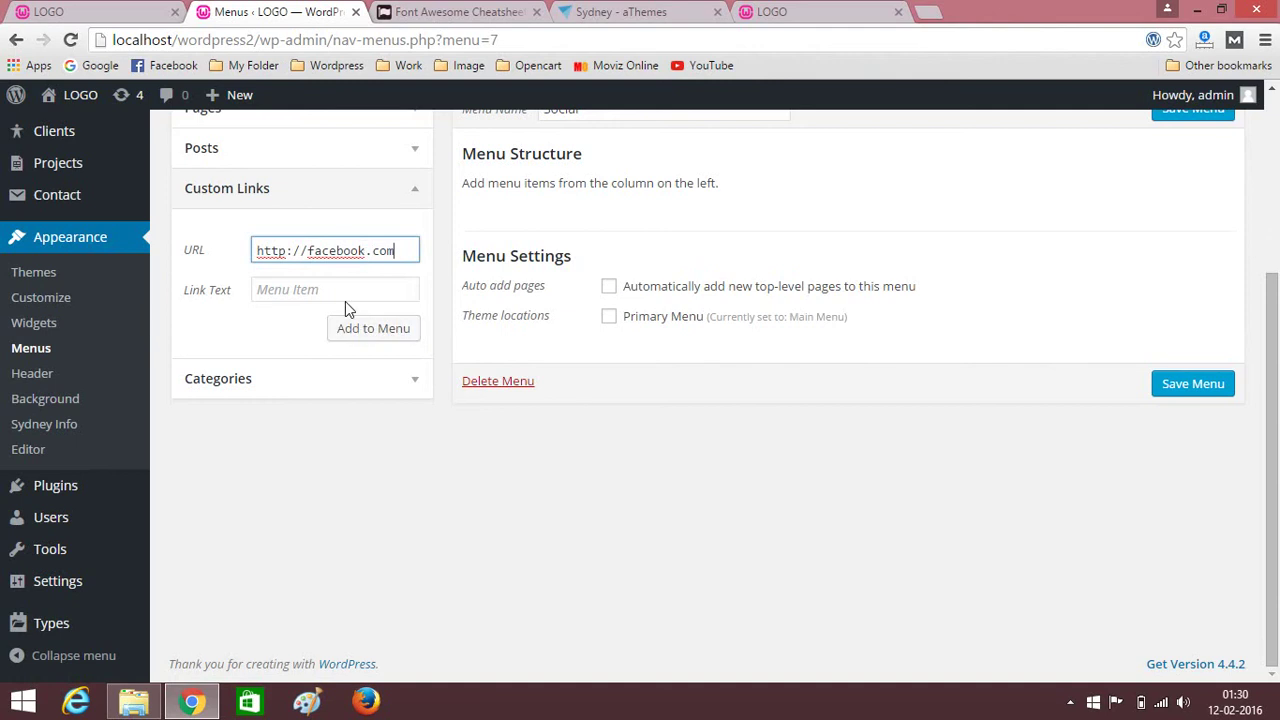
click(345, 299)
text(fac)
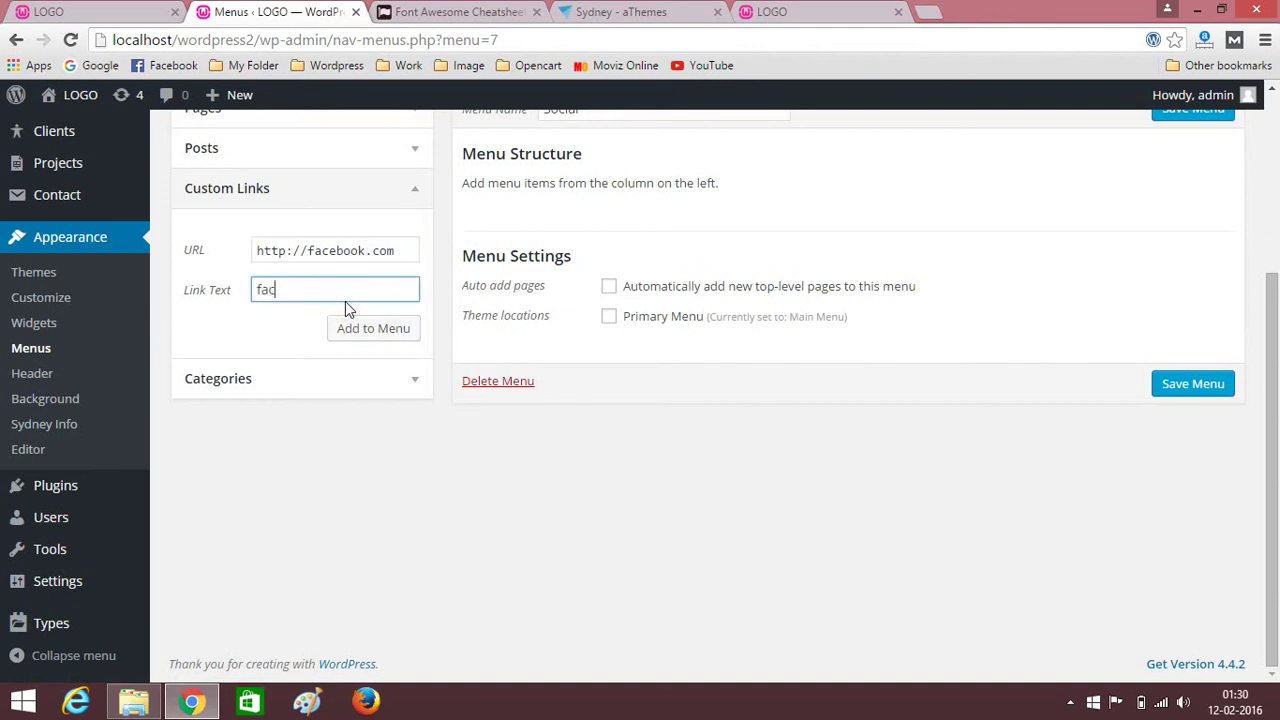
text(ebook)
click(371, 340)
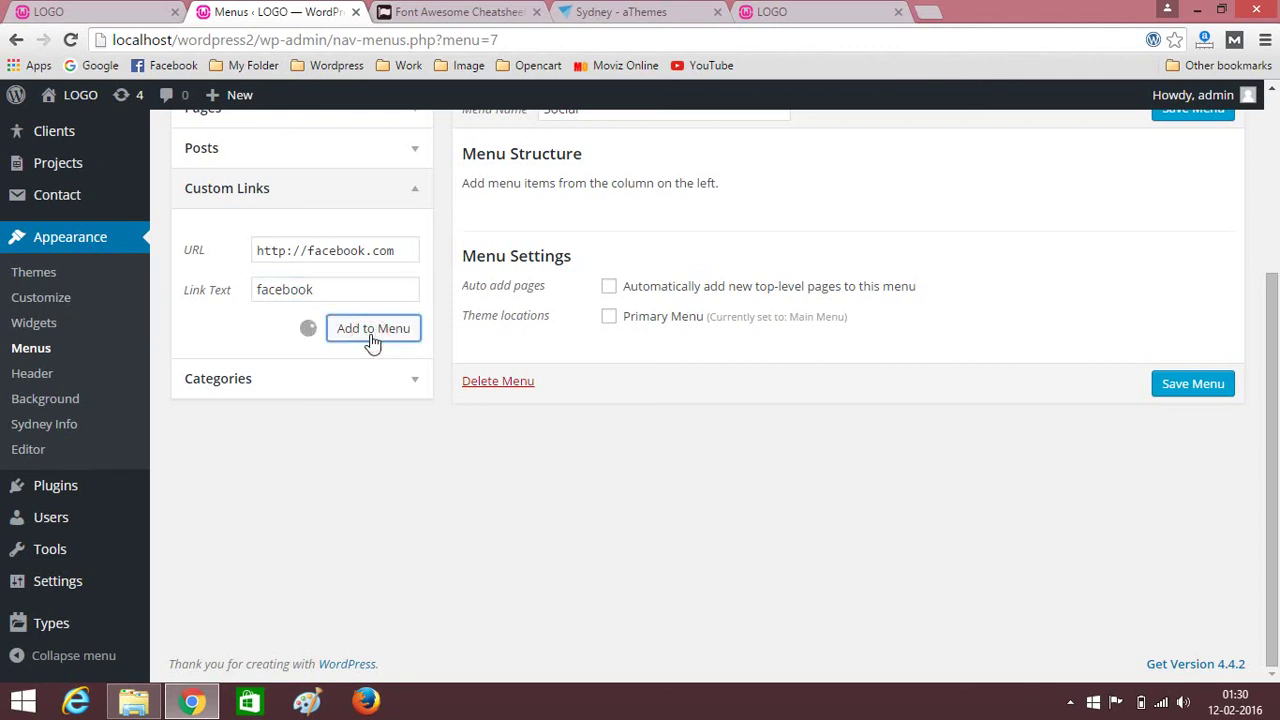
click(337, 255)
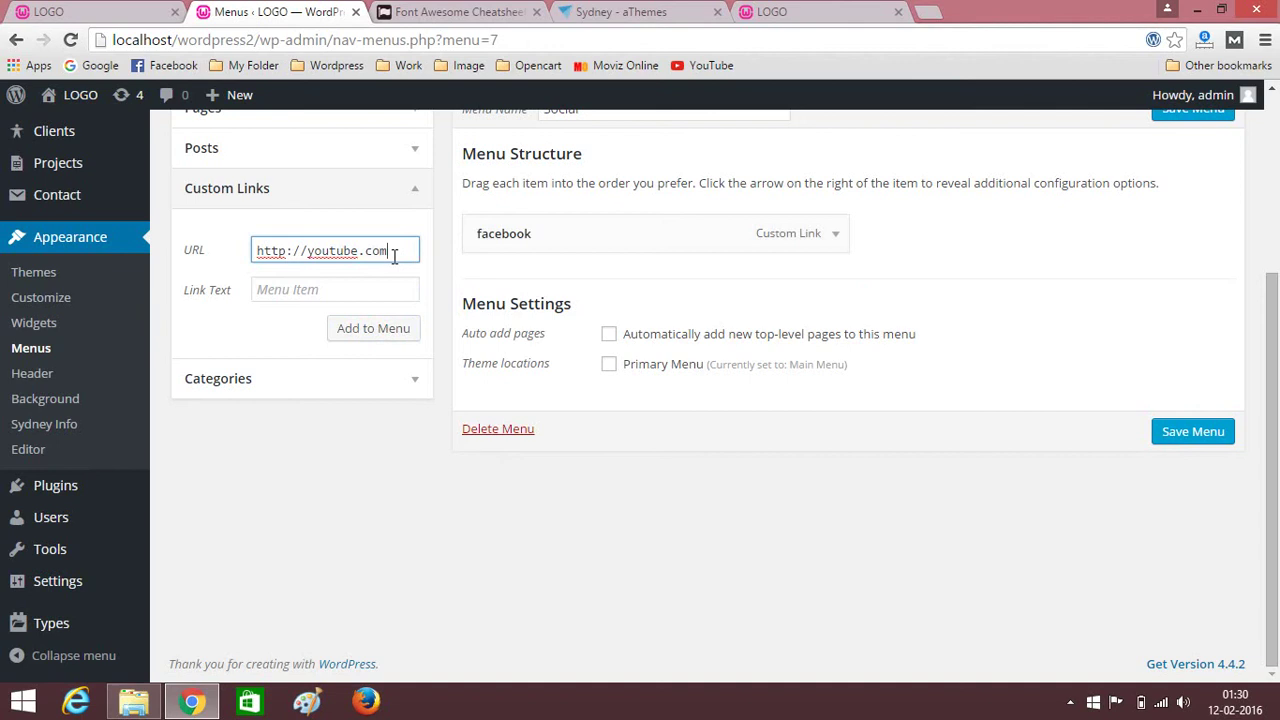
Add youtube and twitter custom links to the Social menu.
click(355, 289)
text(youtube)
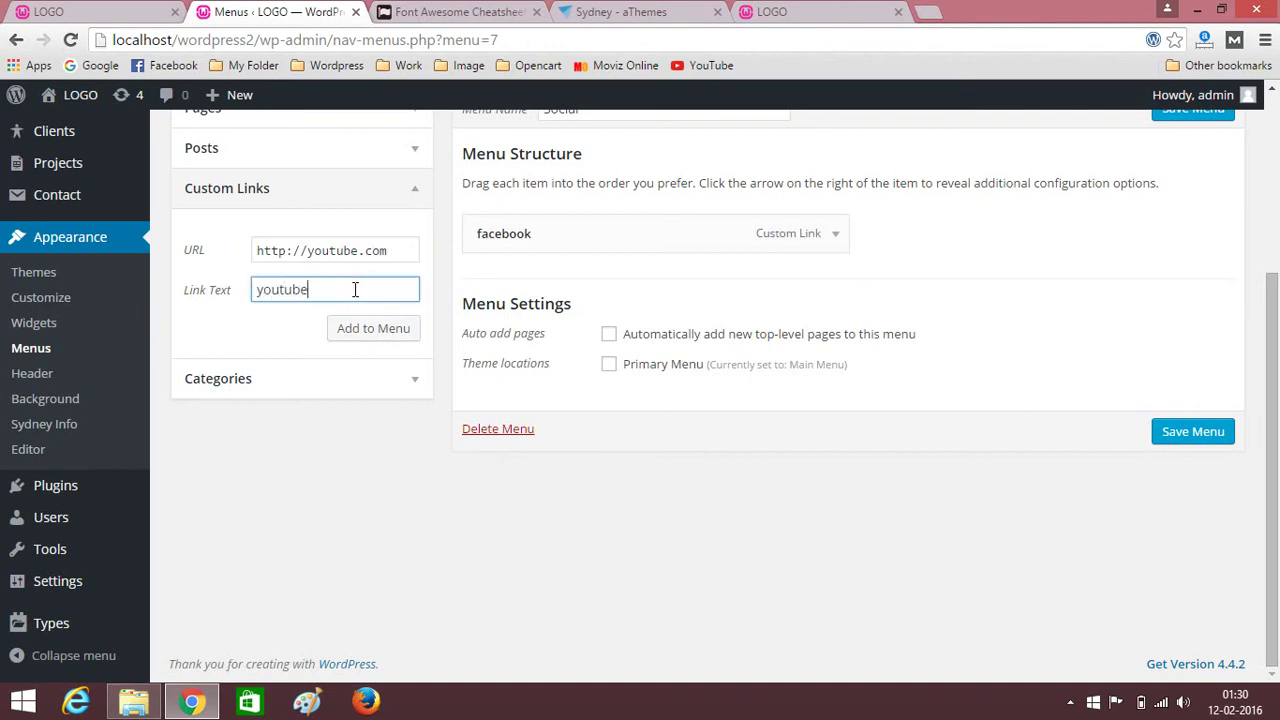
click(364, 330)
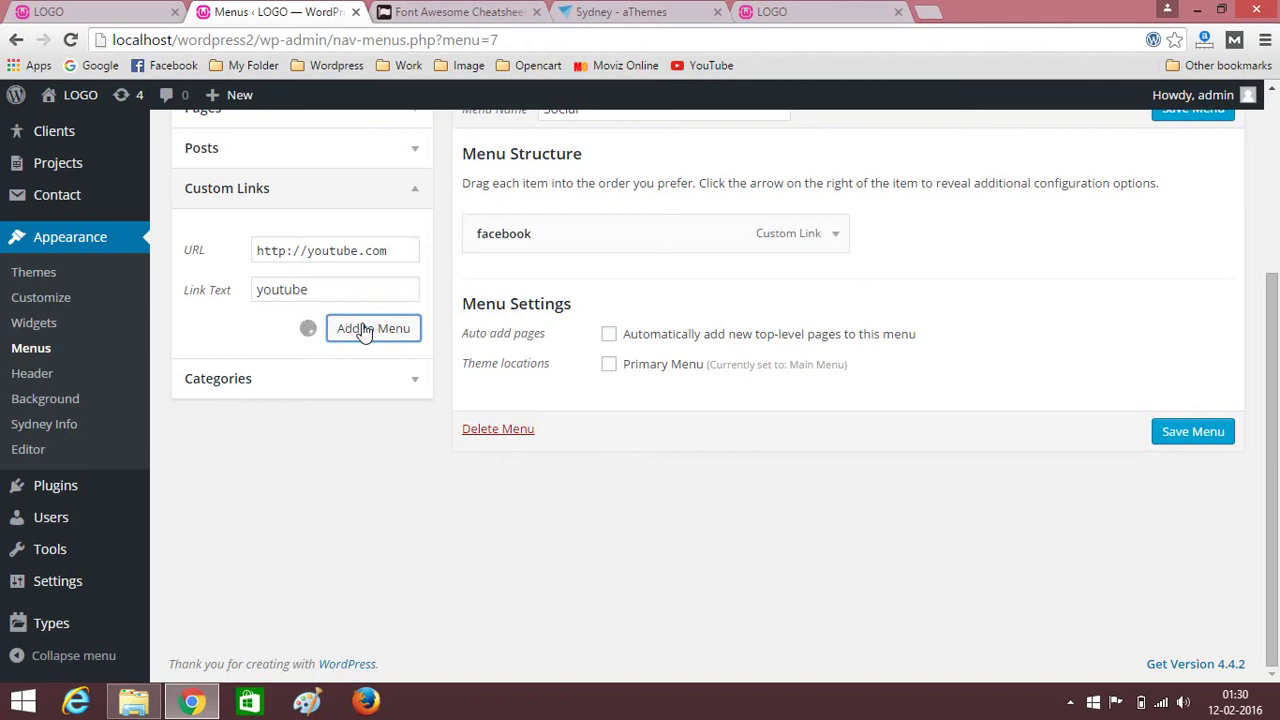
click(331, 252)
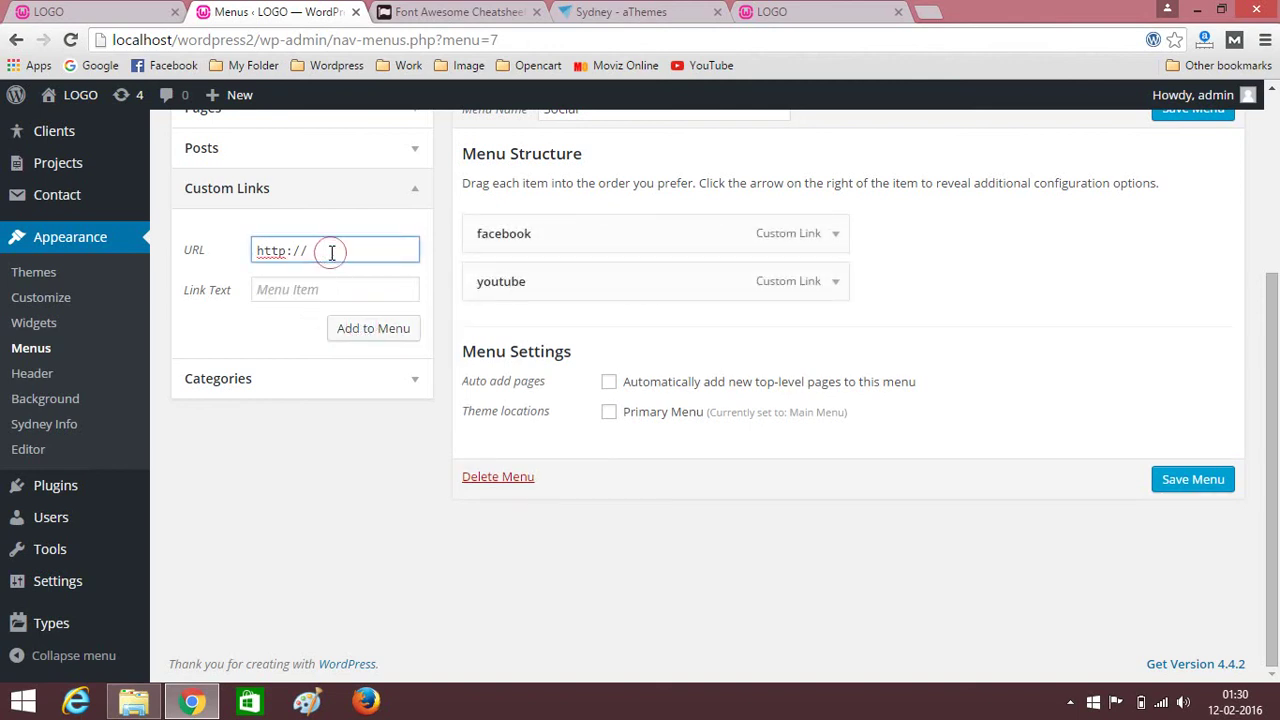
text(twitter.com)
click(325, 287)
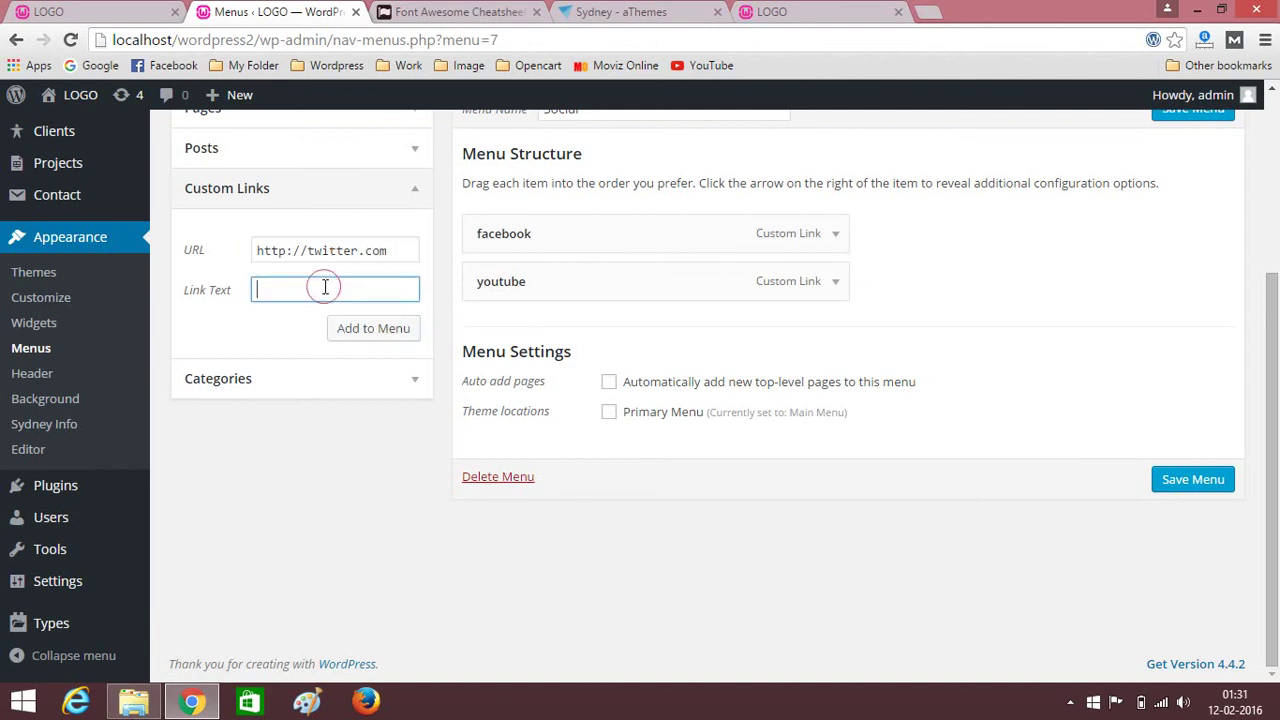
text(twitter)
click(347, 334)
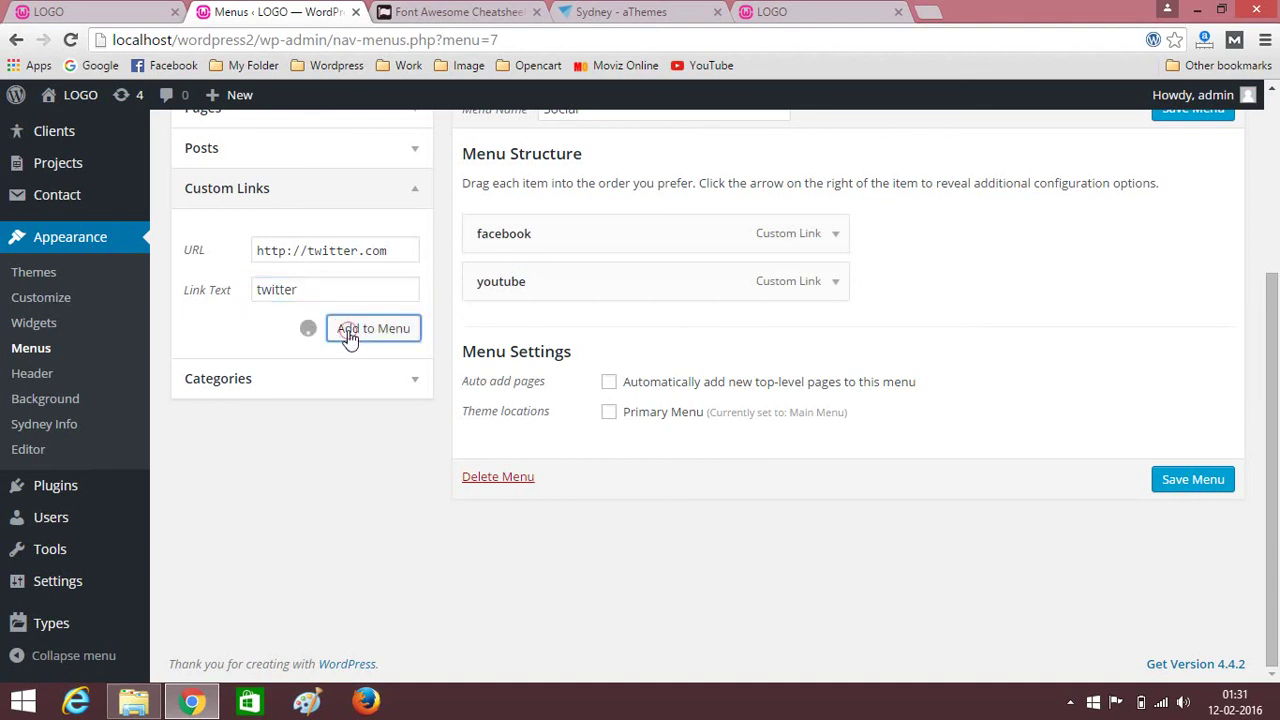
Add google+ (plus.google.com) and instagram custom links to the Social menu.
click(328, 254)
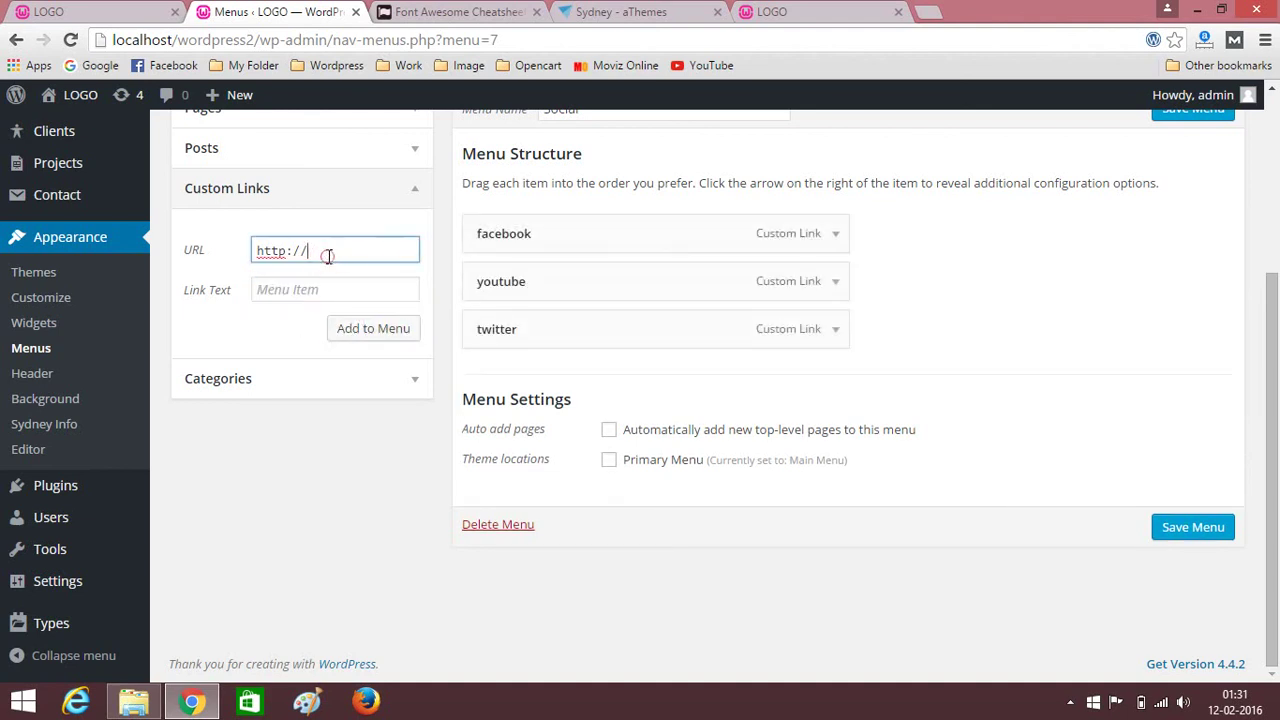
text(pl)
text(us.google.com)
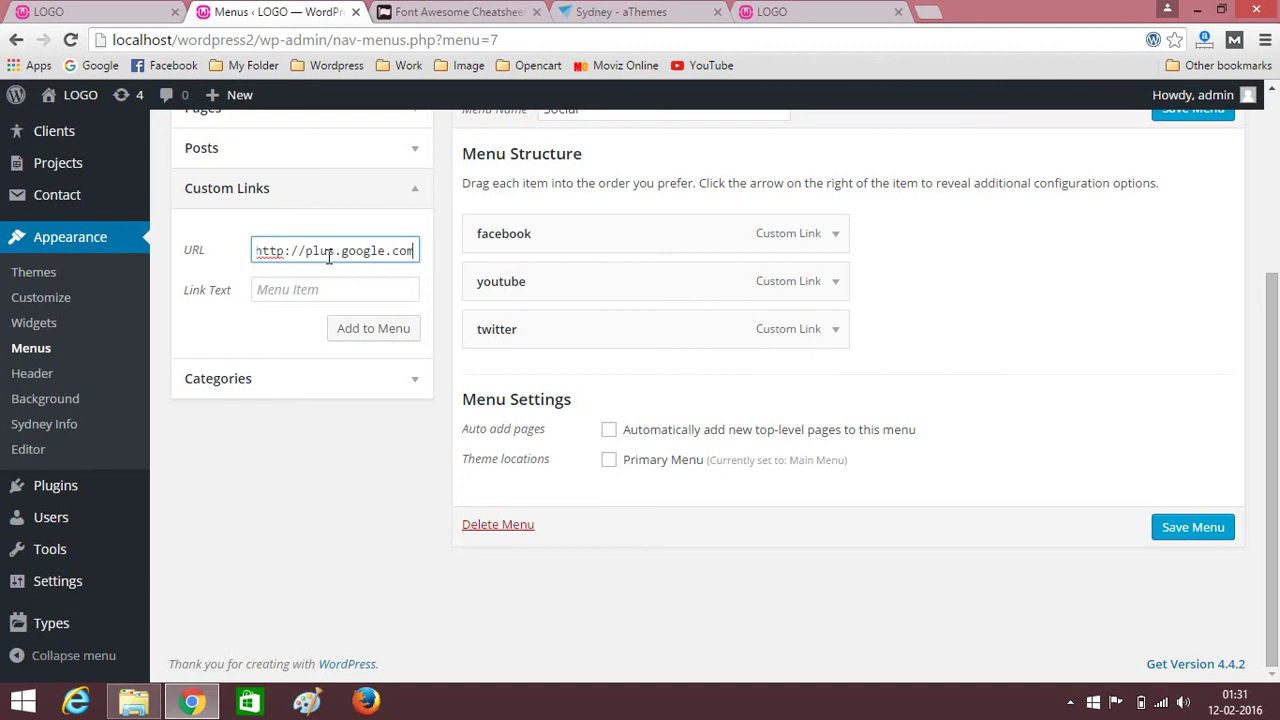
click(330, 285)
text(google+)
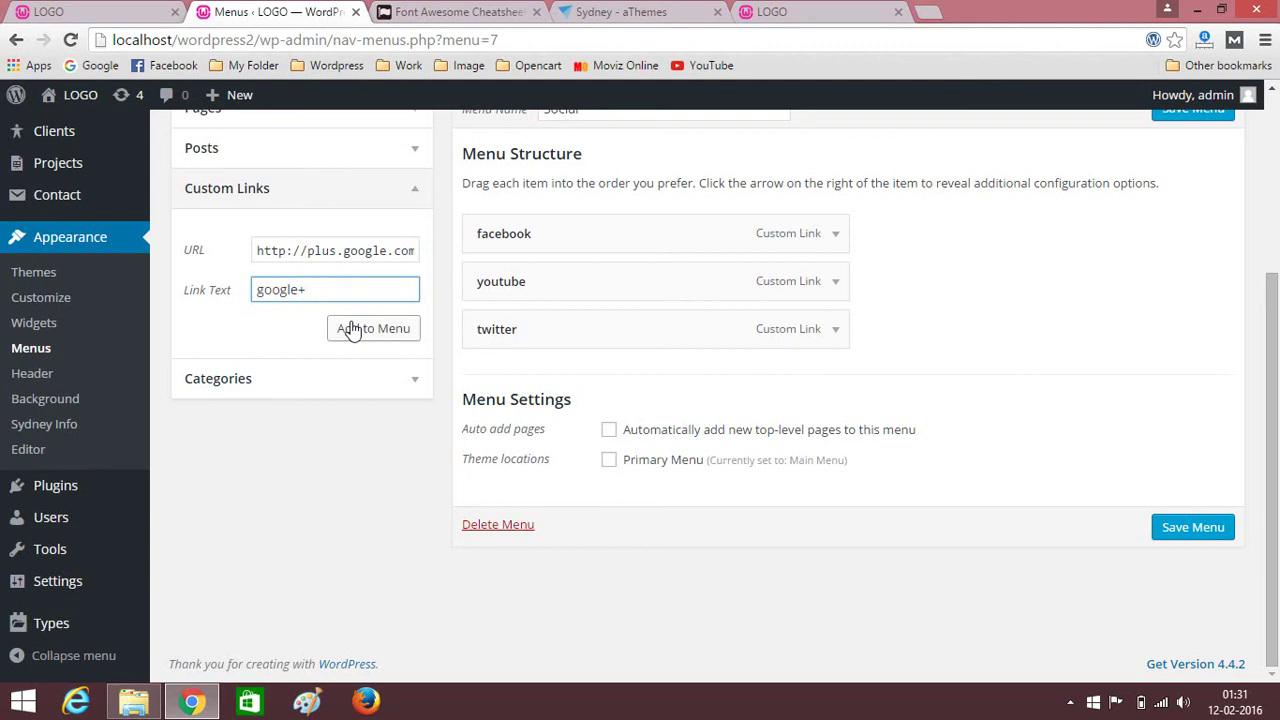
click(350, 328)
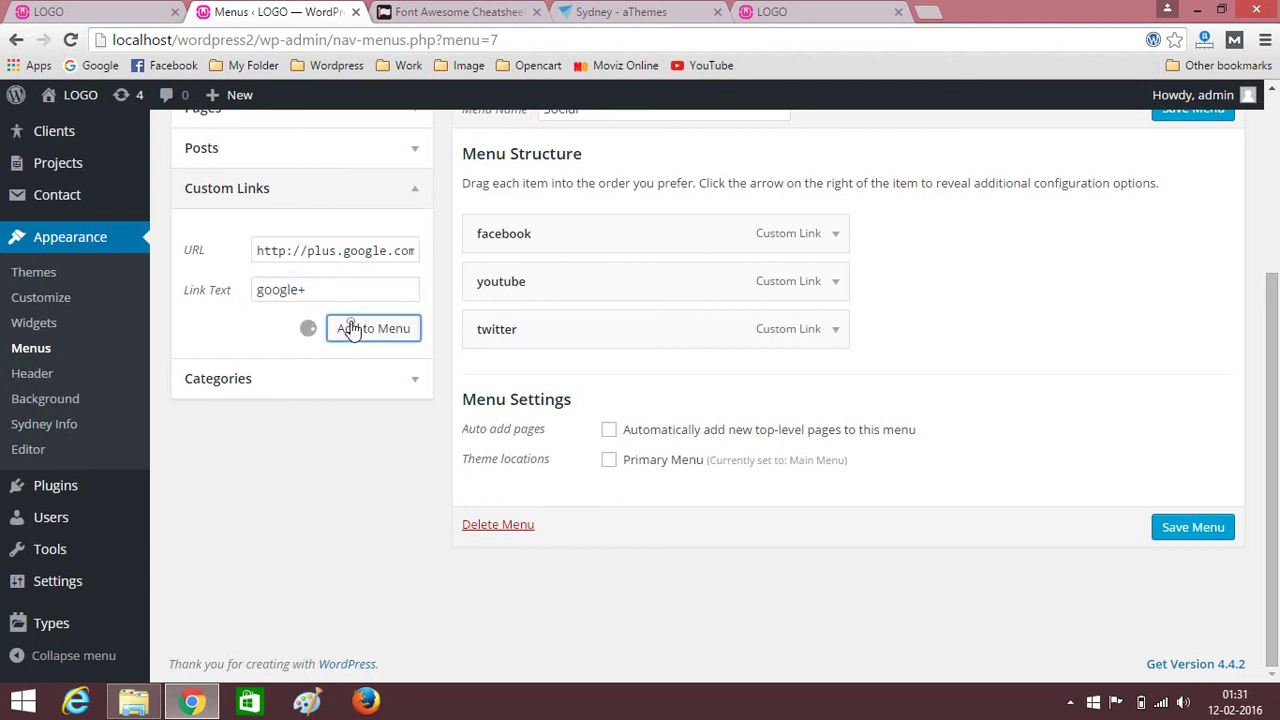
click(335, 252)
text(insta)
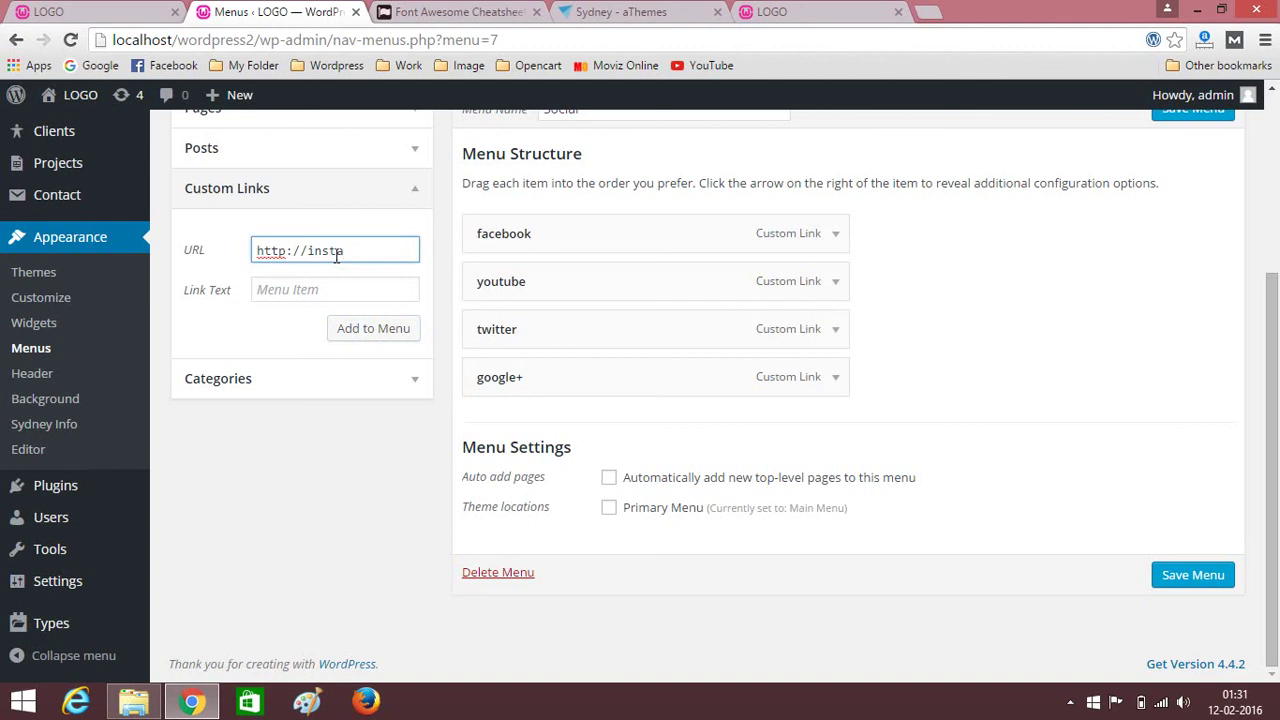
text(gram.com)
click(338, 289)
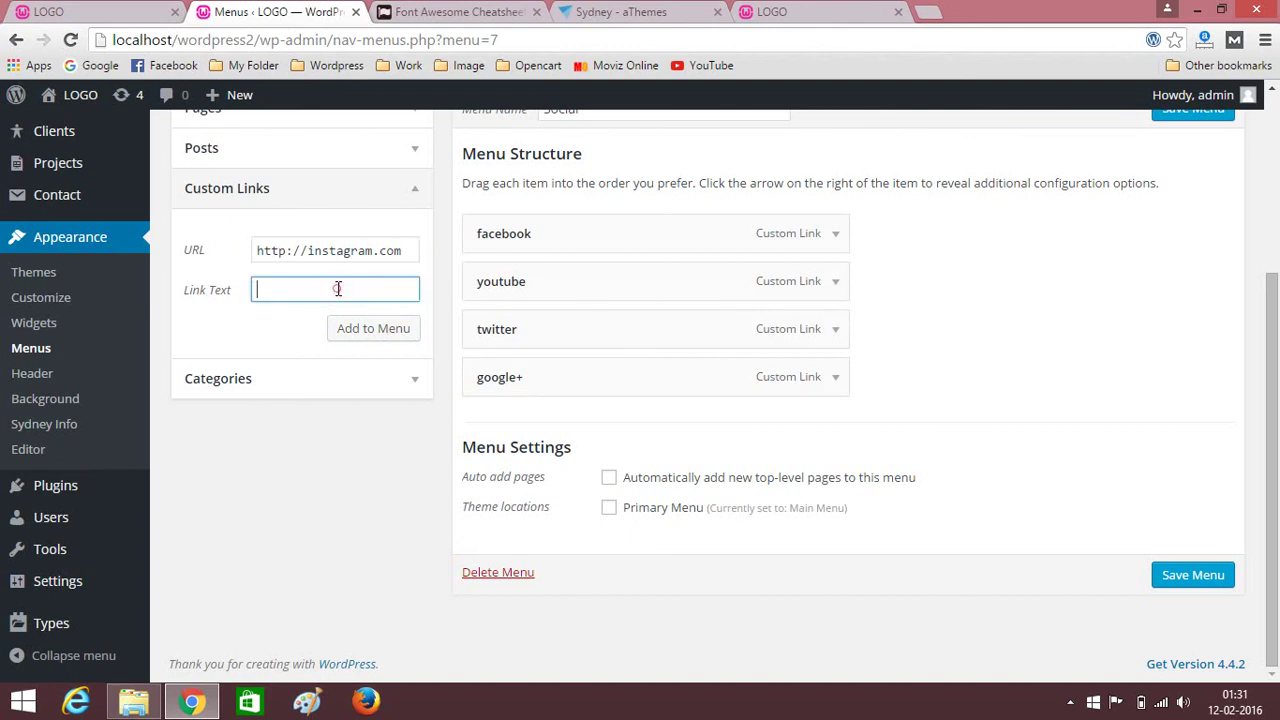
text(instagram)
click(379, 342)
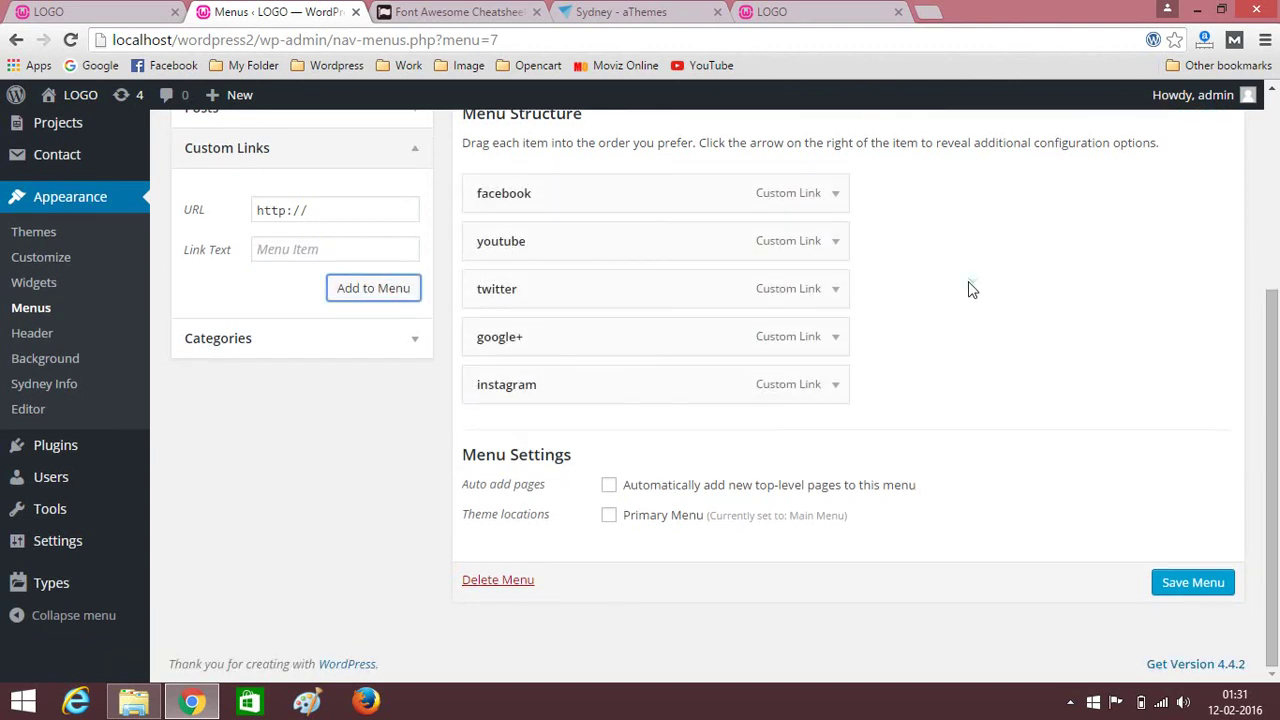
Save the Social menu and open the Home page for editing.
drag(1276, 553, 1276, 365)
click(1180, 358)
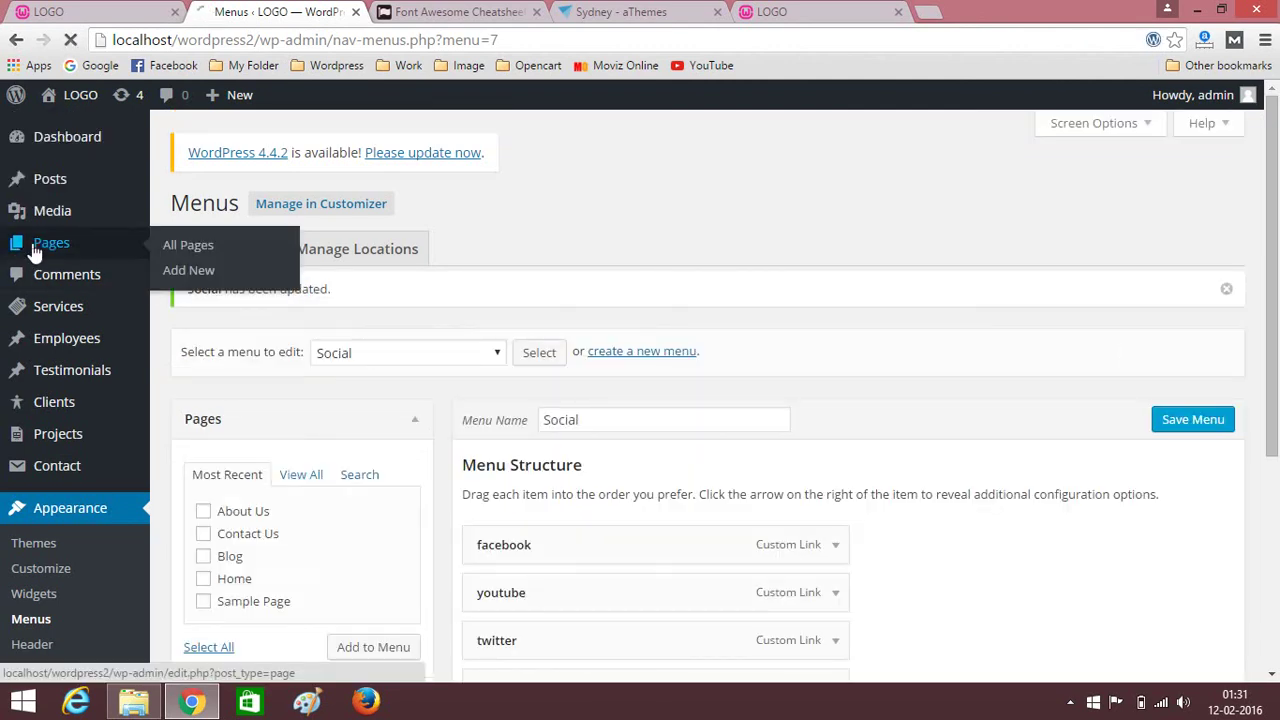
click(20, 250)
scroll(200, 400, down, 2)
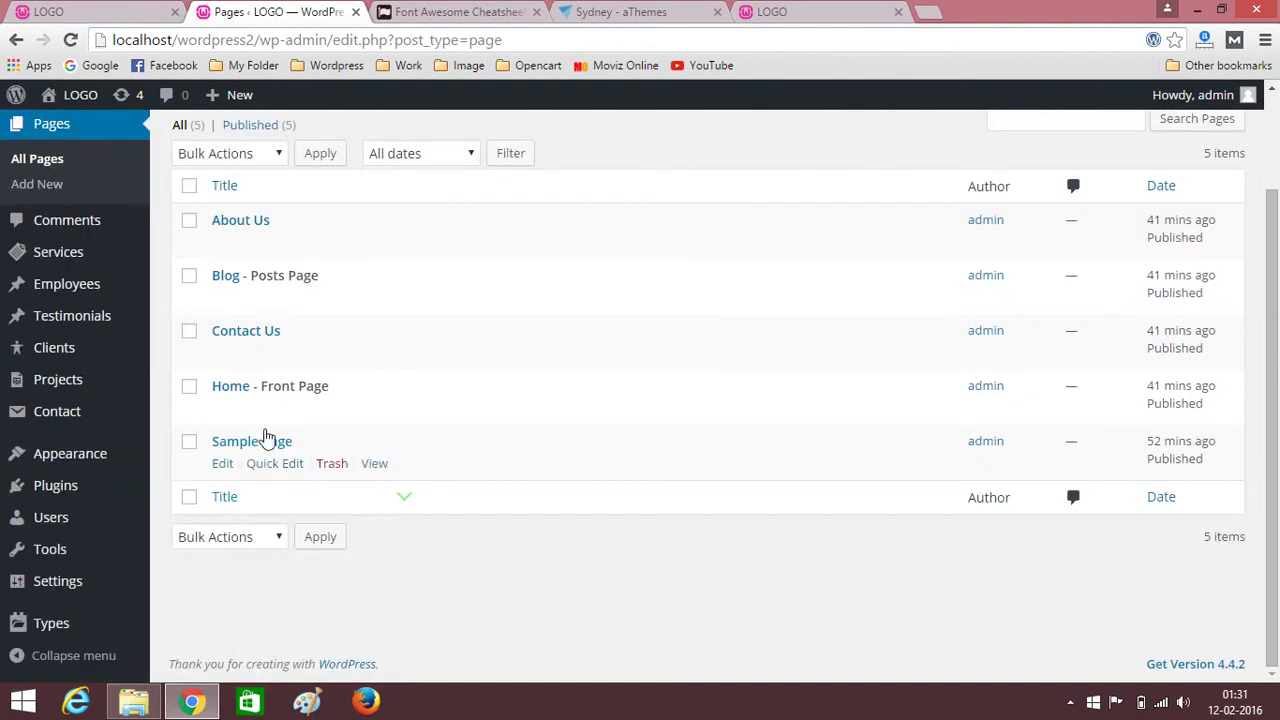
click(230, 385)
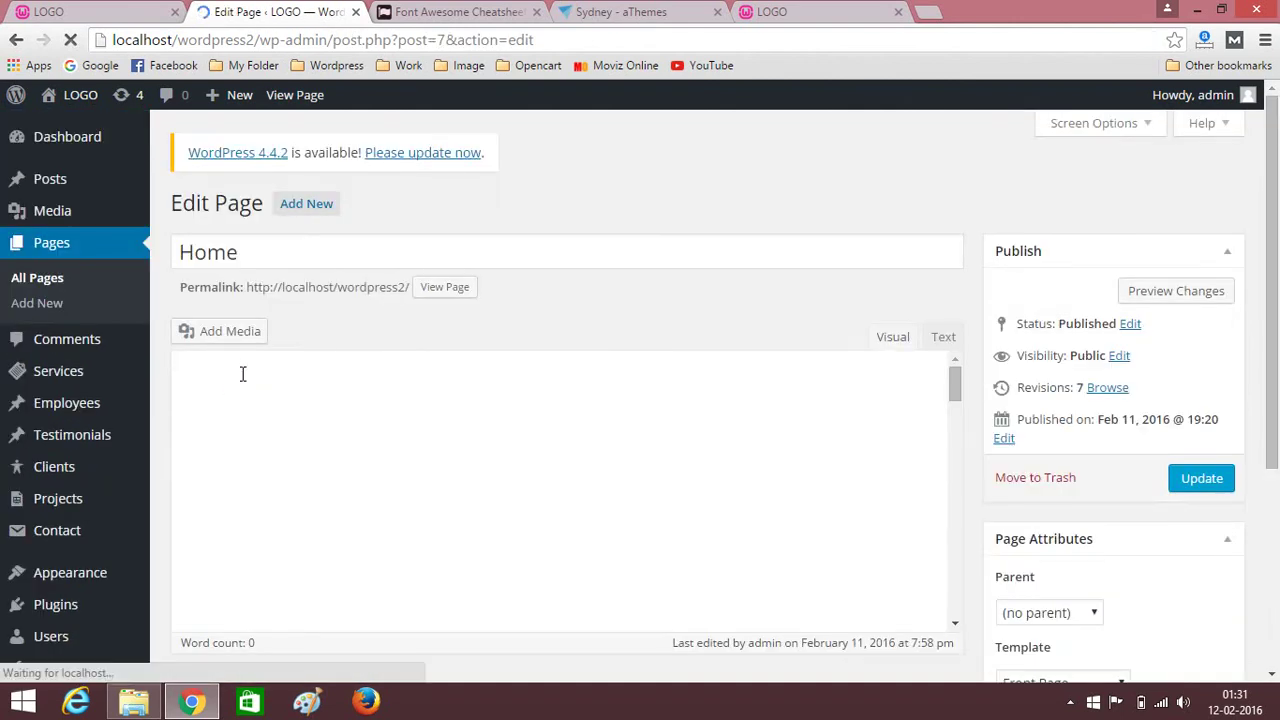
Insert a one-column row and drag it below the Latest News widget.
scroll(677, 229, down, 4)
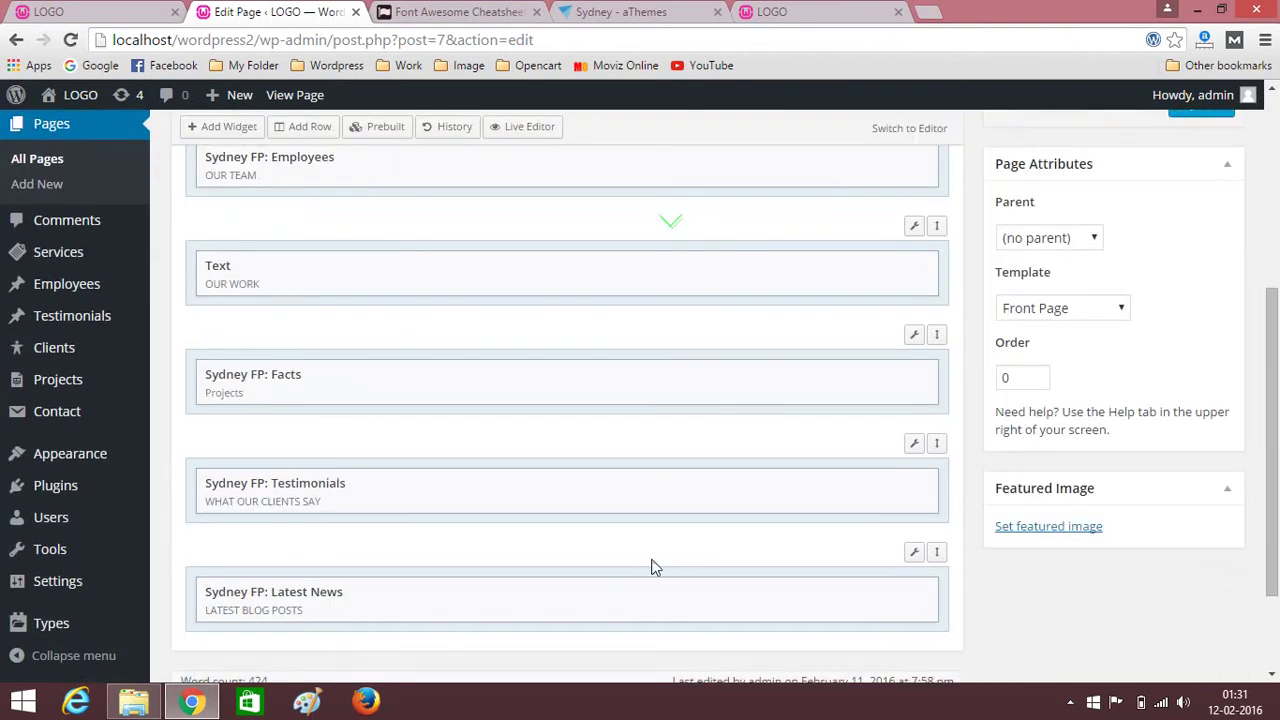
scroll(651, 567, down, 2)
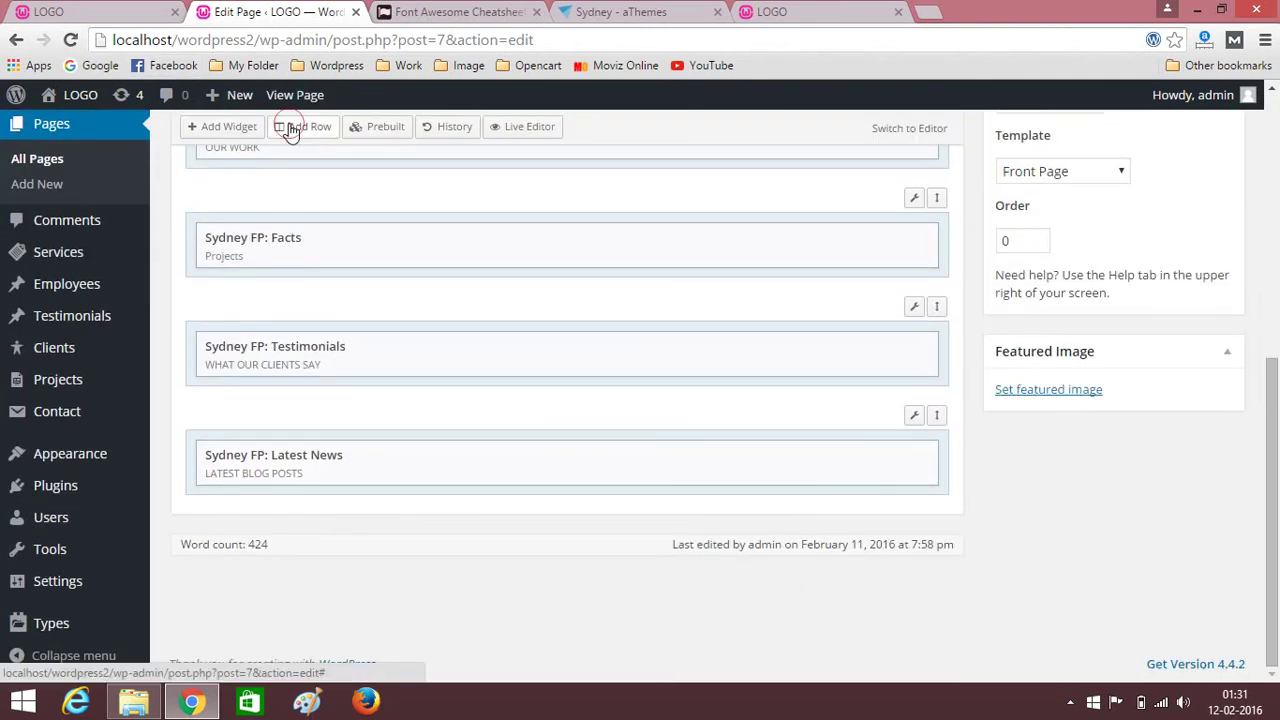
click(291, 128)
click(191, 199)
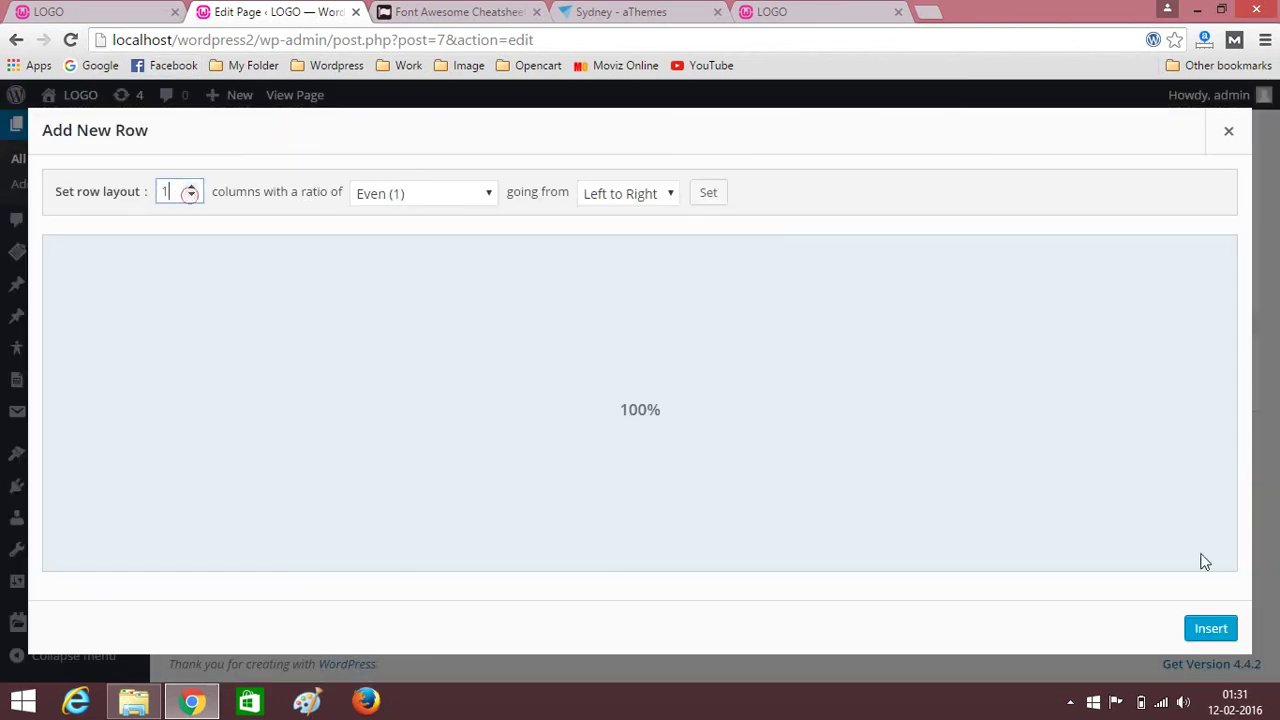
click(1208, 627)
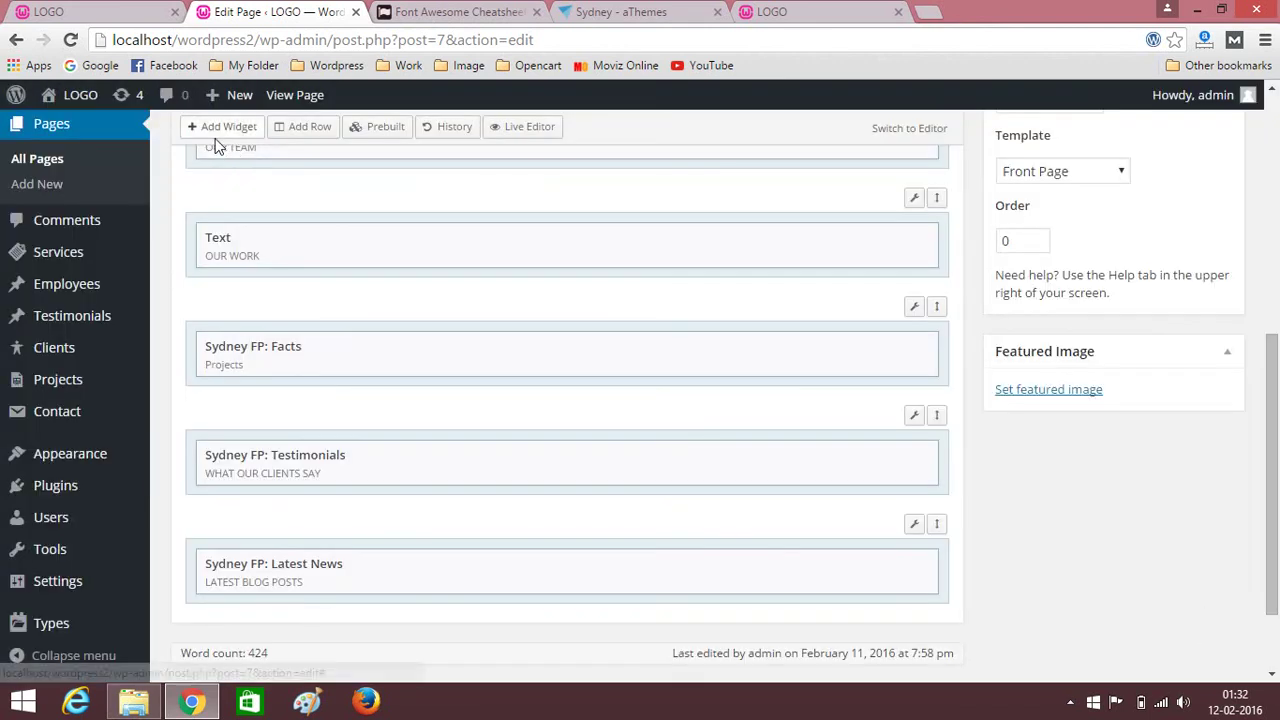
scroll(720, 463, down, 2)
scroll(674, 448, up, 5)
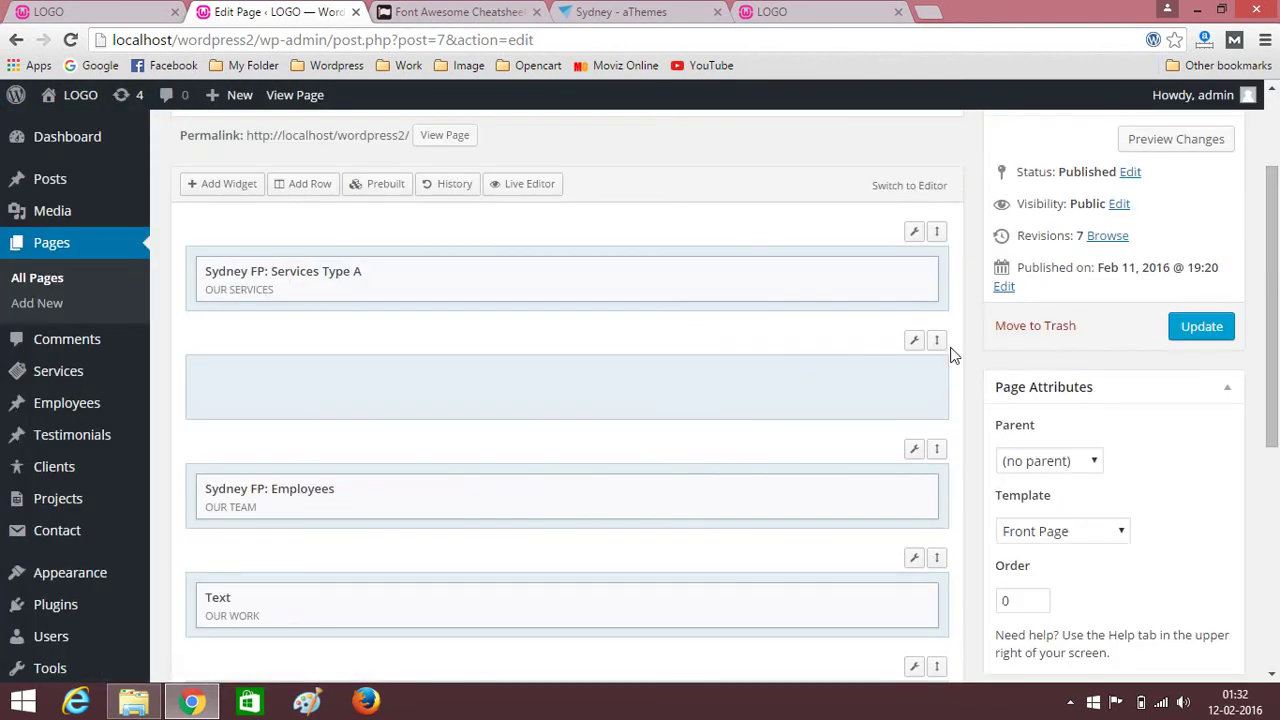
drag(938, 340, 942, 501)
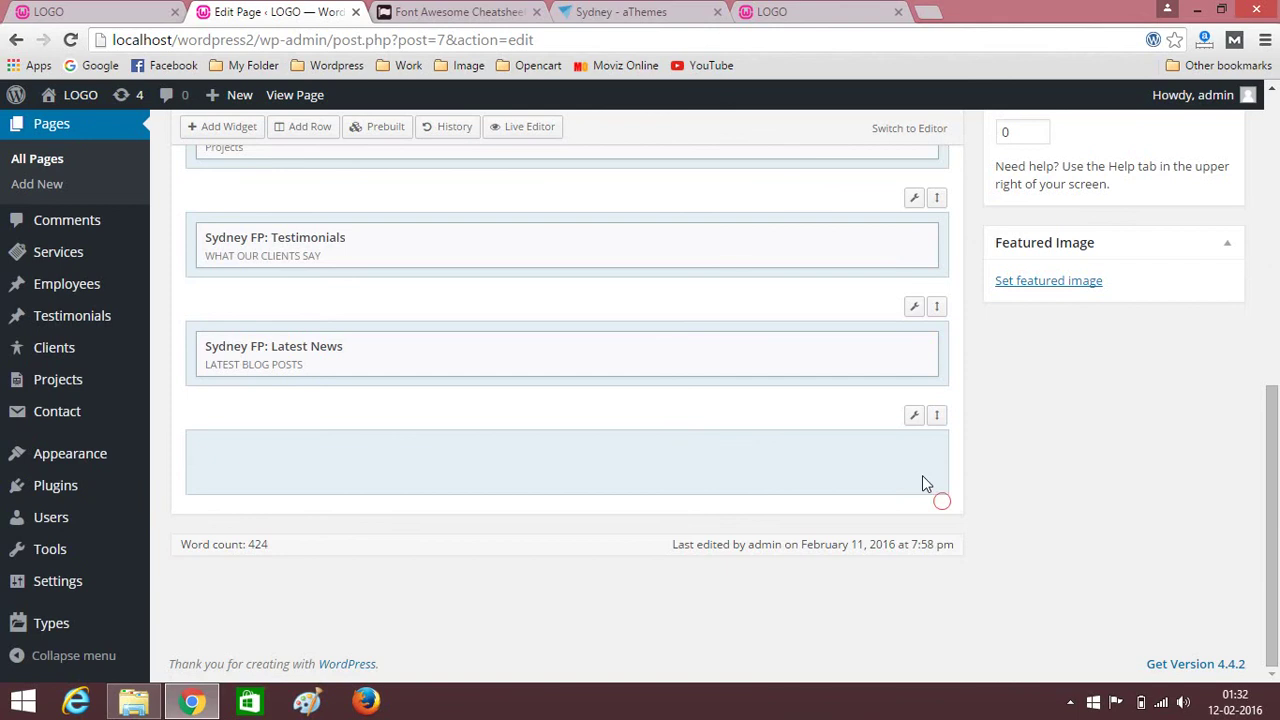
click(728, 452)
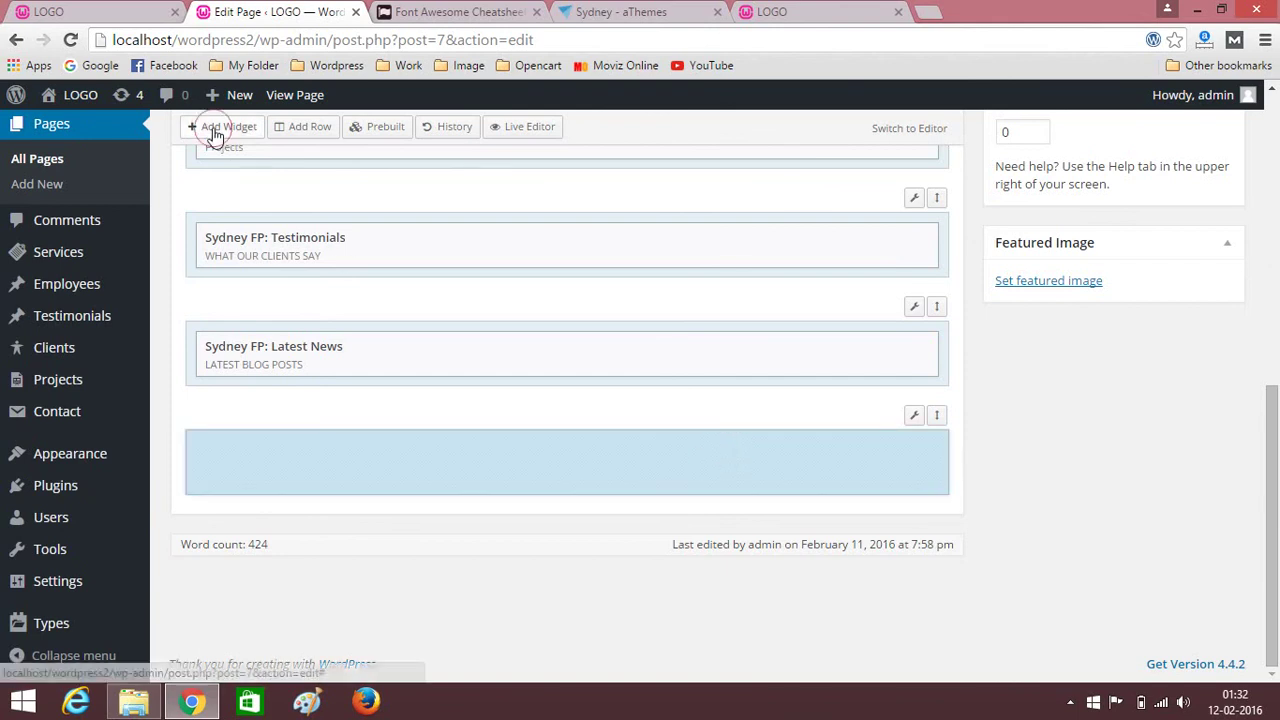
Add a Sydney FP: Social Profile widget to the bottom row using the Social menu.
click(215, 128)
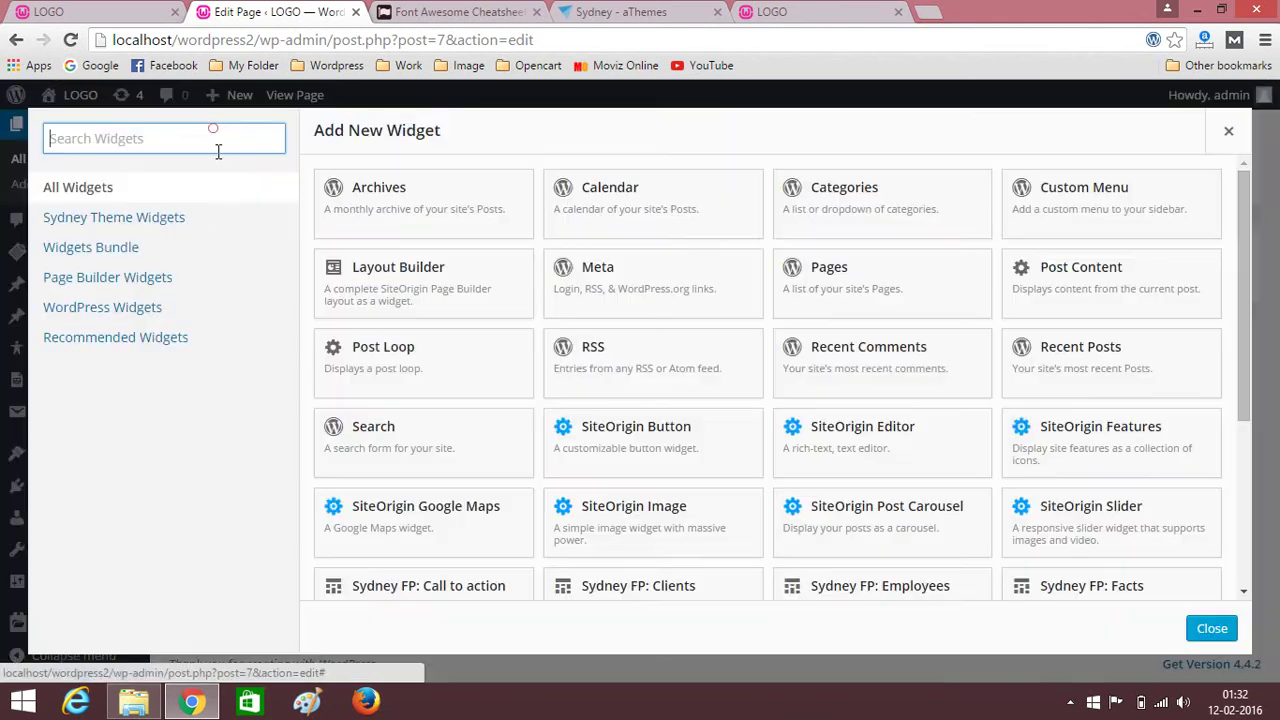
click(145, 220)
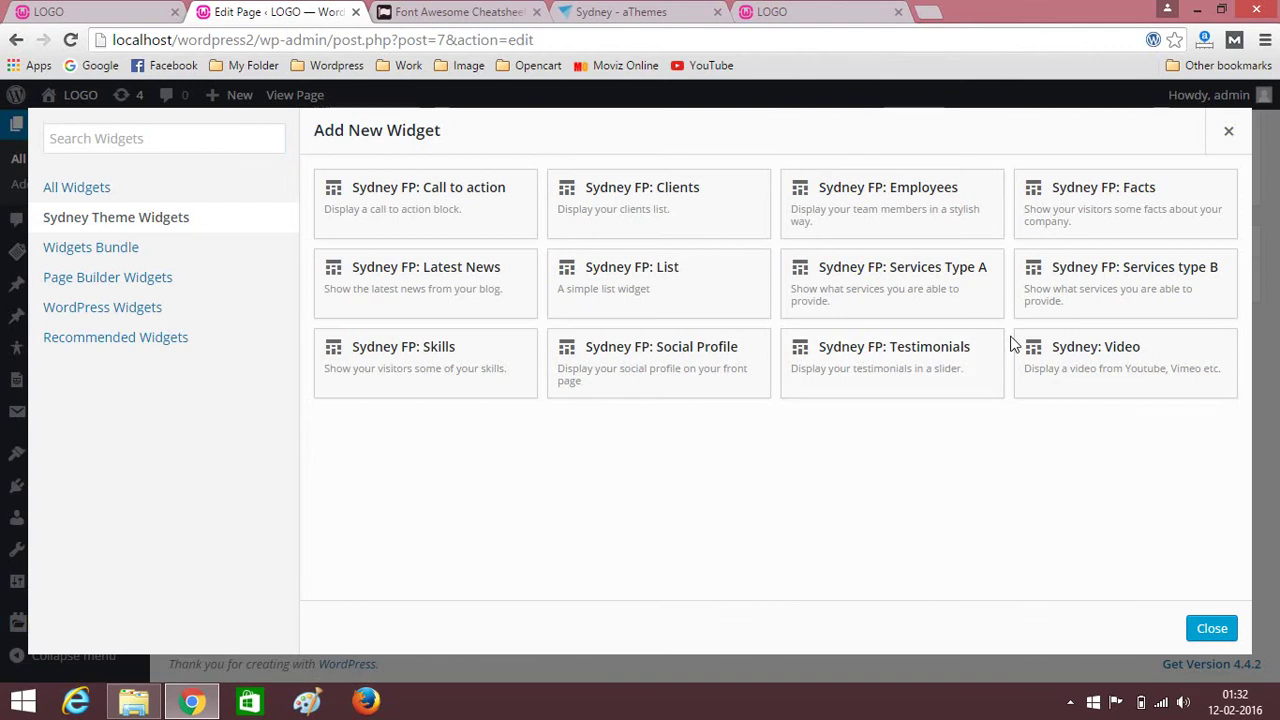
click(697, 372)
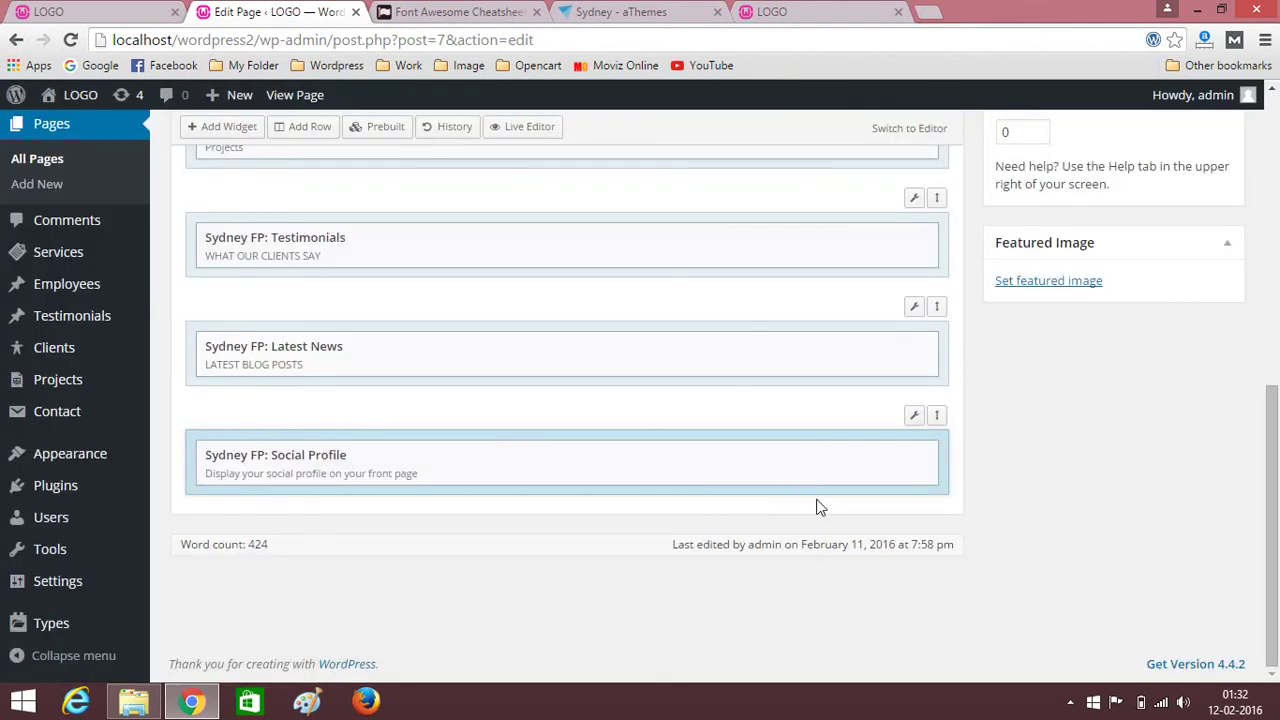
click(826, 456)
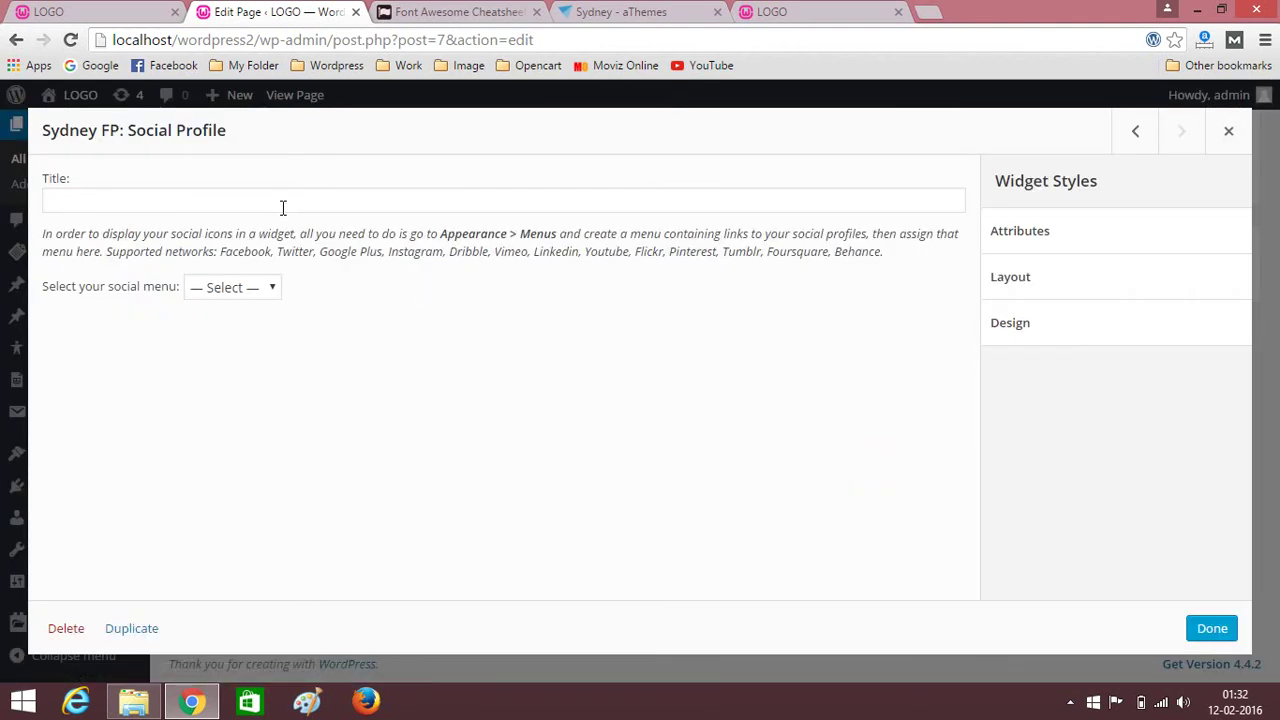
click(258, 288)
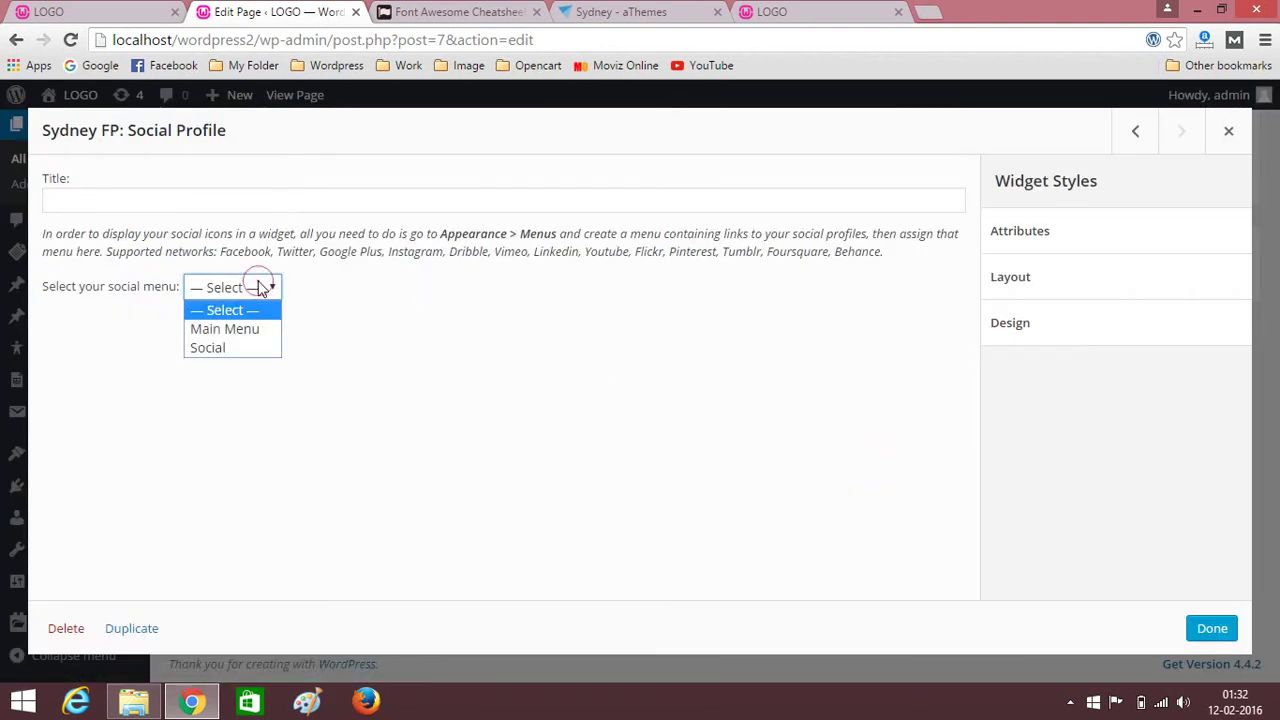
click(222, 349)
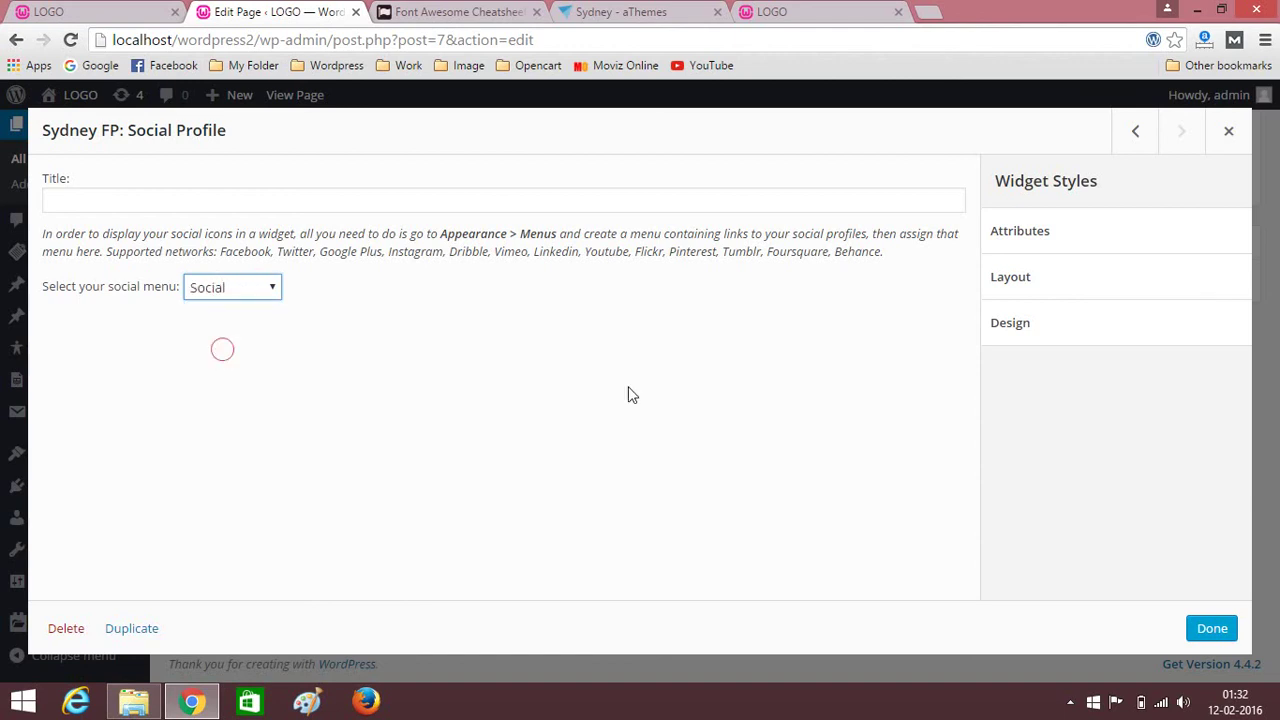
click(1212, 629)
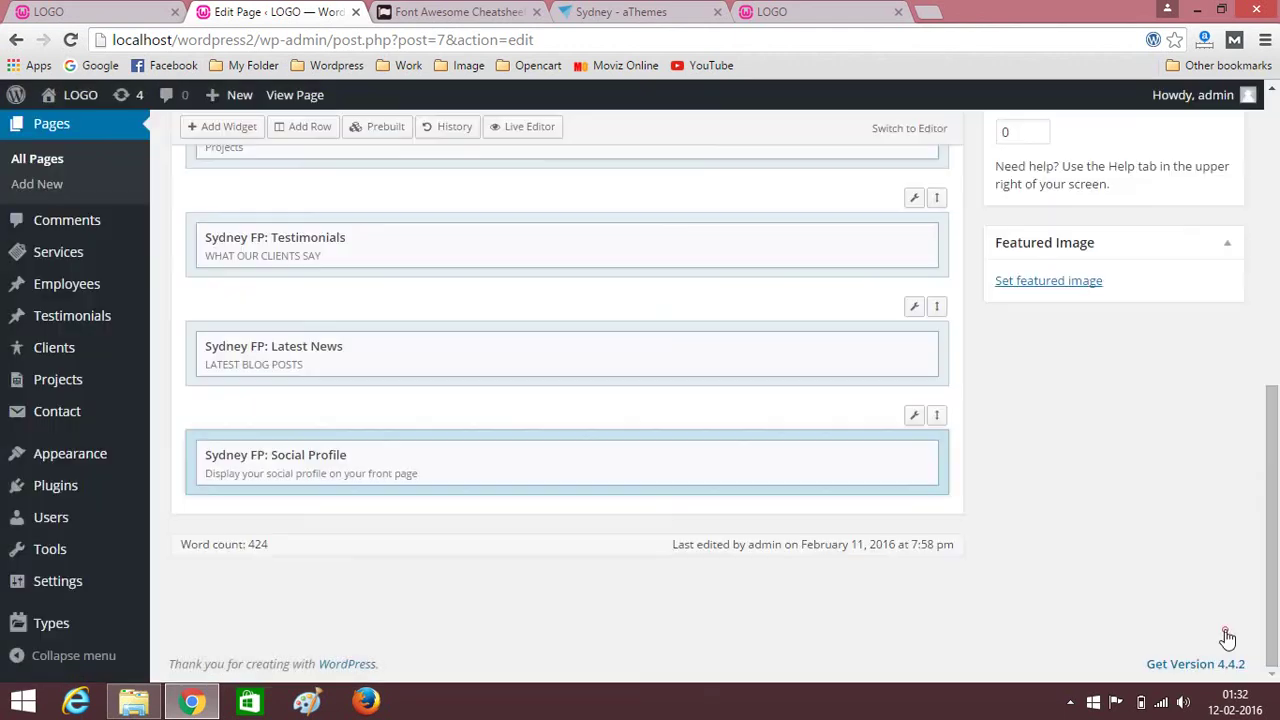
Set the Social Profile row's text colour to white in its theme styles.
click(911, 418)
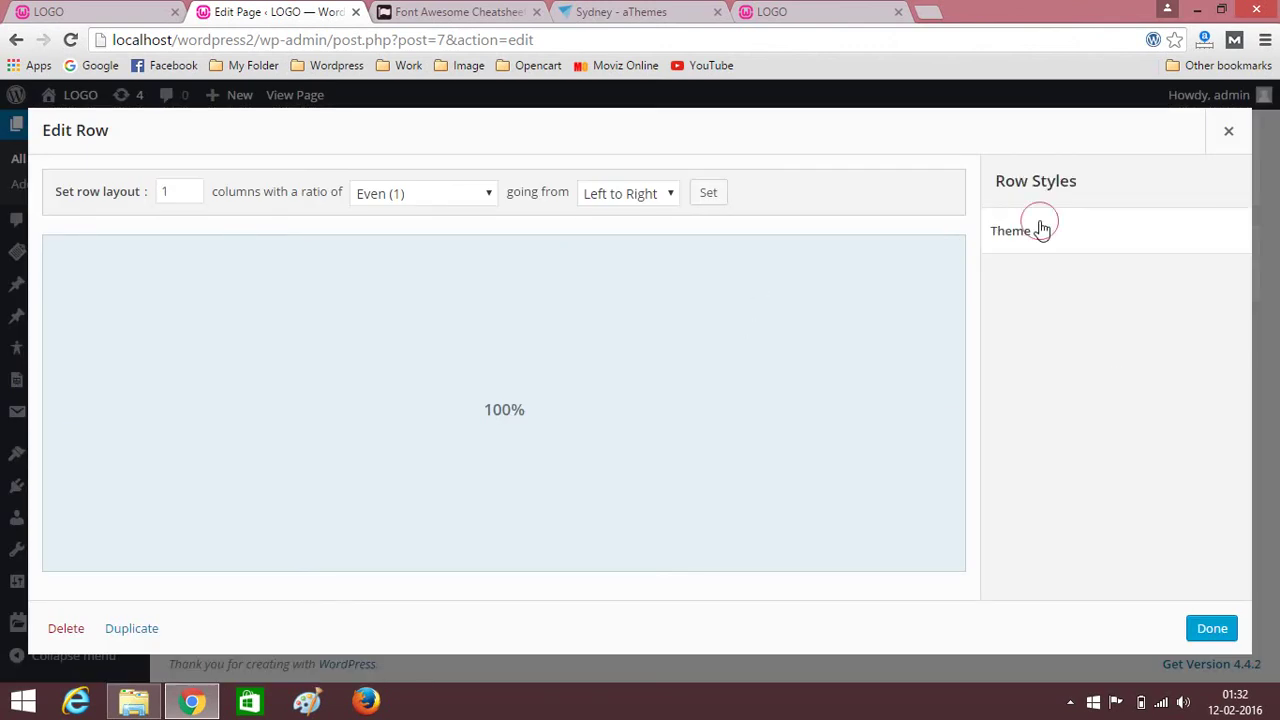
click(1040, 229)
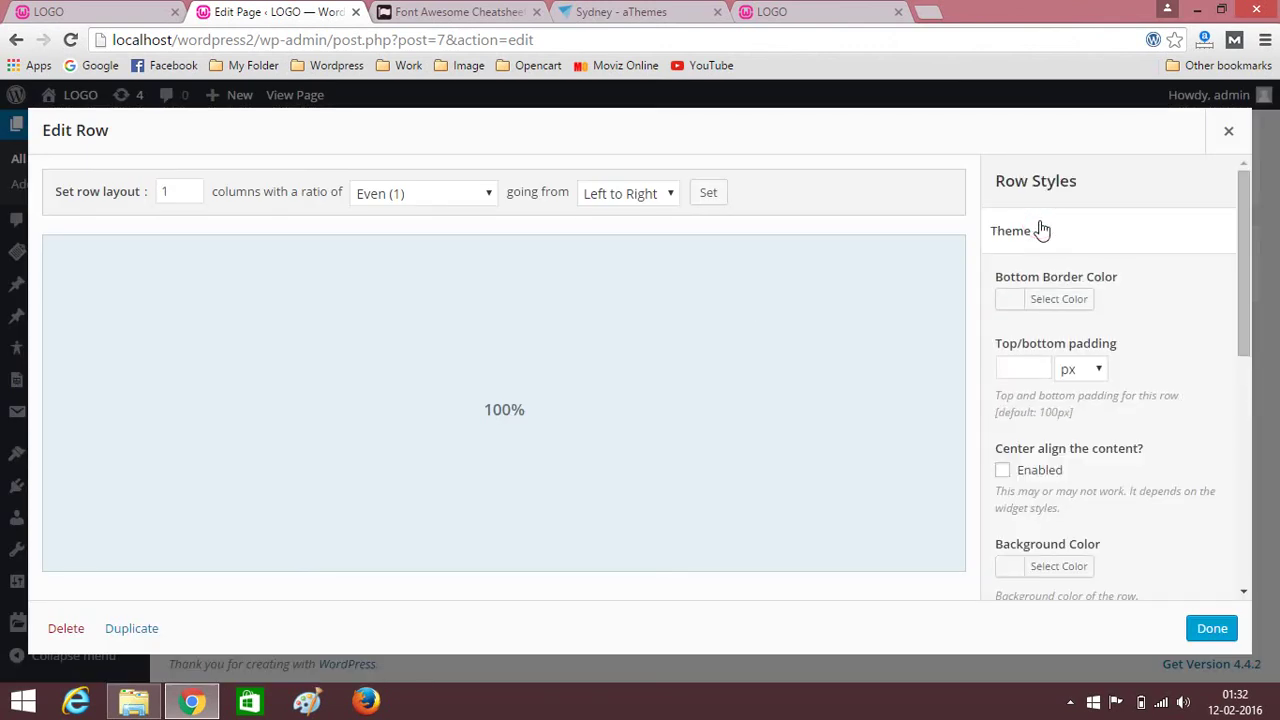
click(1034, 366)
scroll(1040, 380, down, 3)
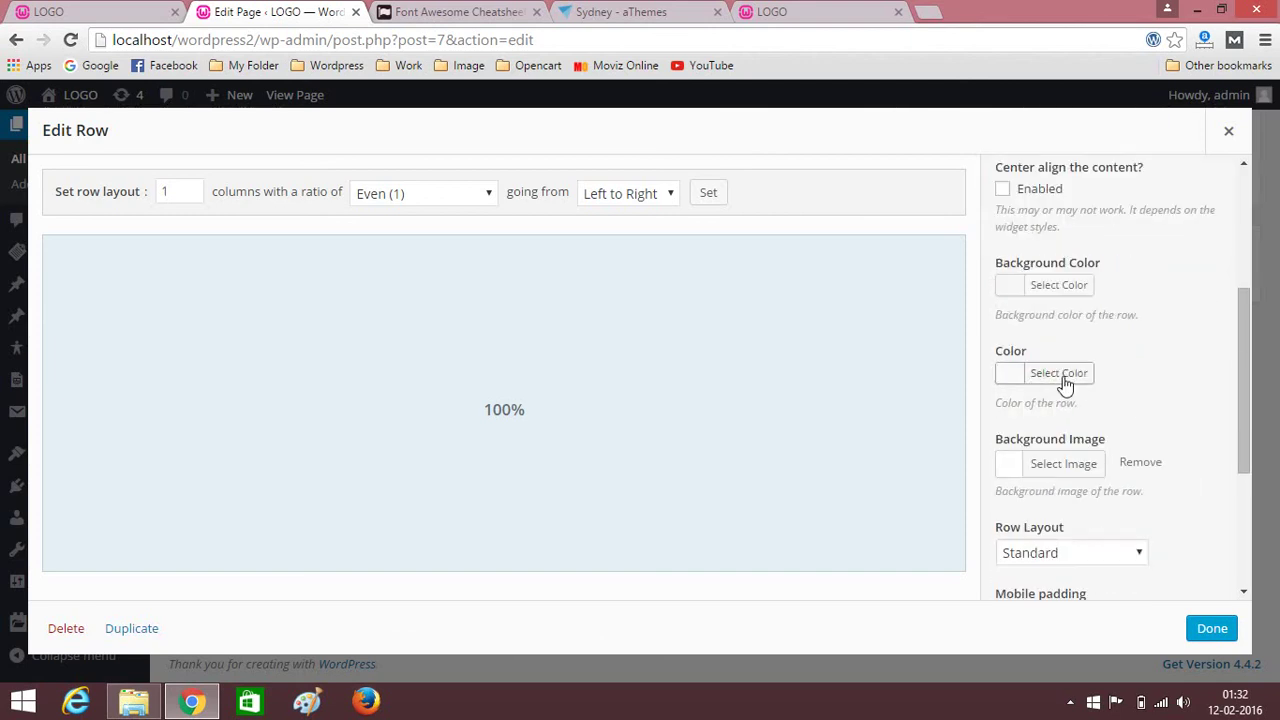
click(1062, 376)
scroll(1125, 350, down, 1)
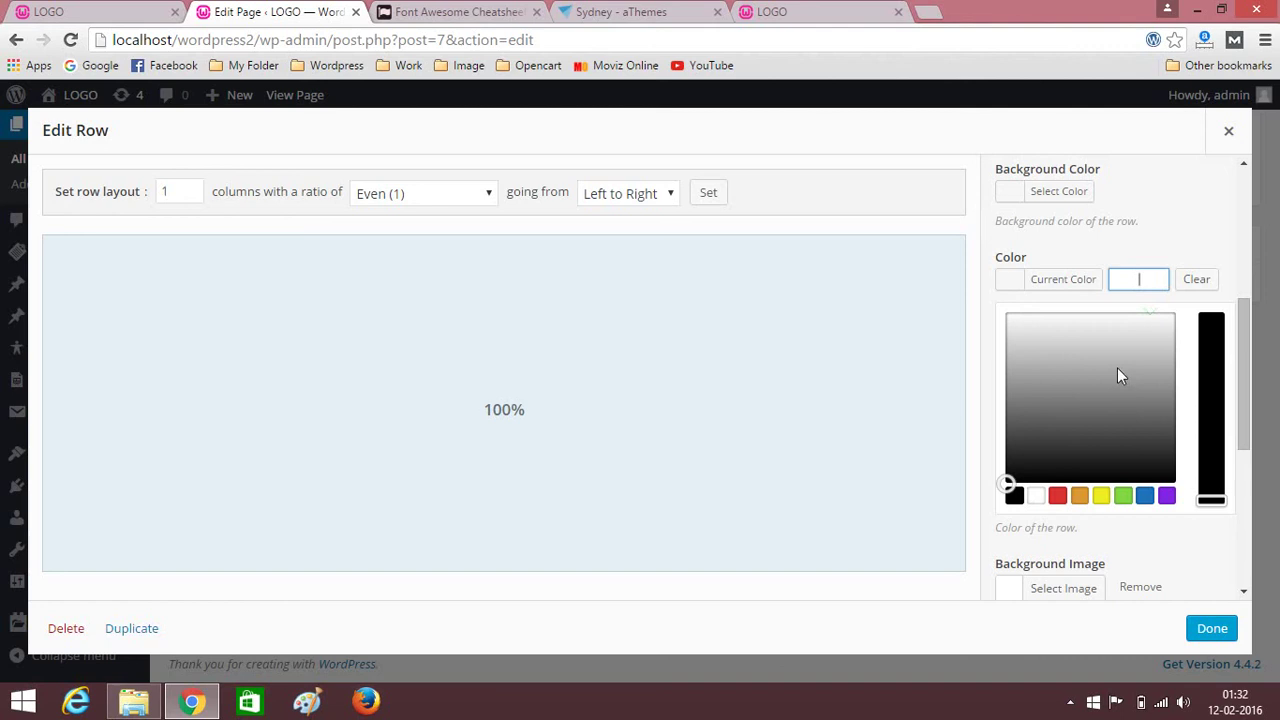
click(1038, 500)
double_click(1188, 229)
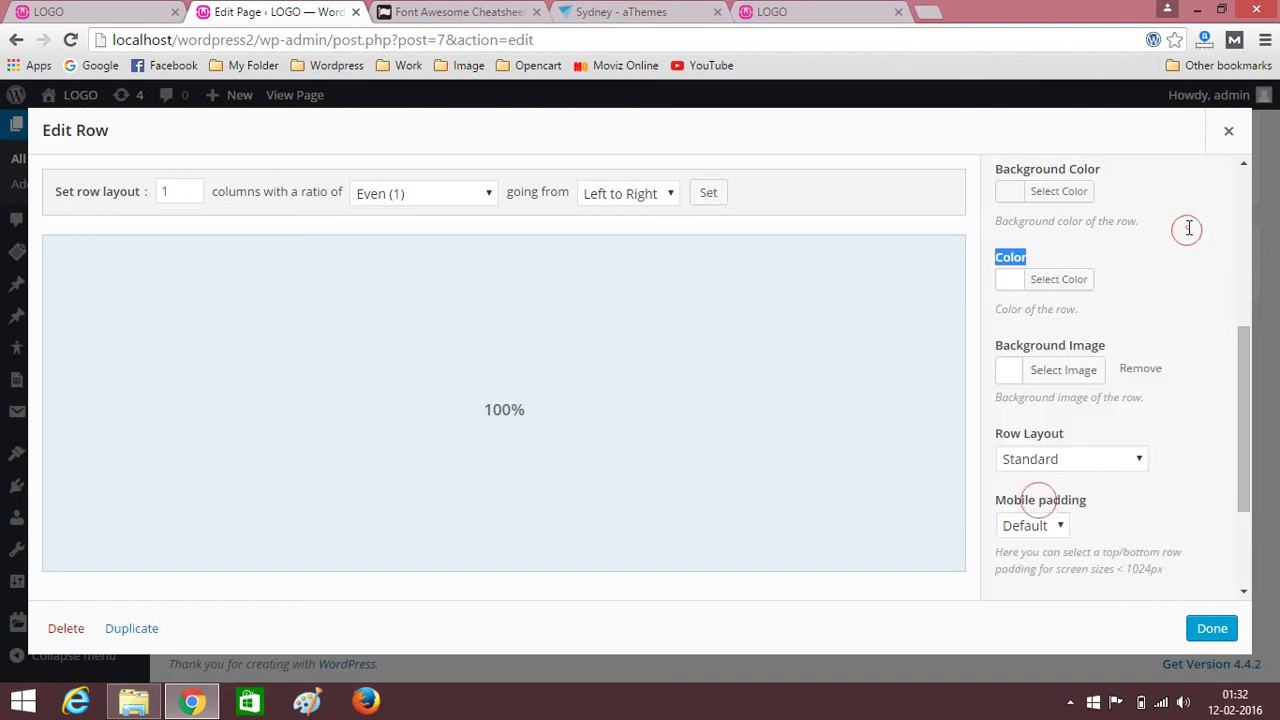
Give the row a #dd4b4b red background and a Full Width layout, and apply.
click(1066, 192)
click(1059, 410)
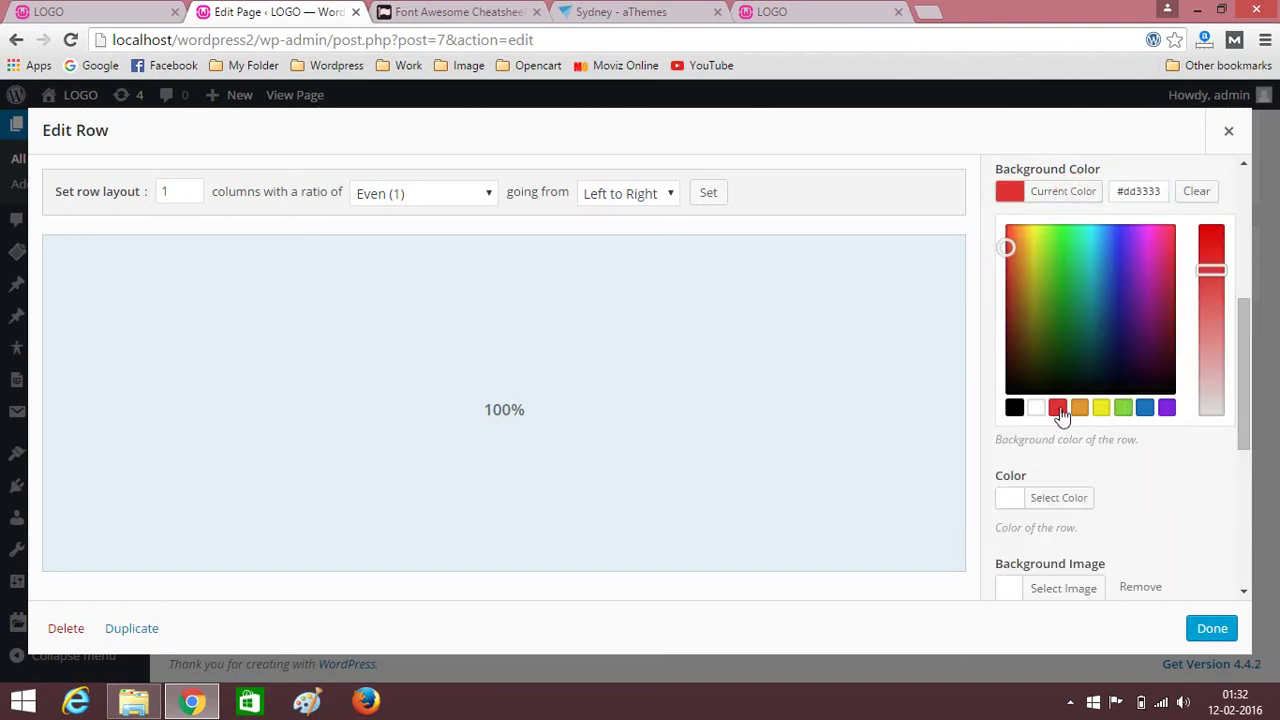
drag(1219, 265, 1215, 290)
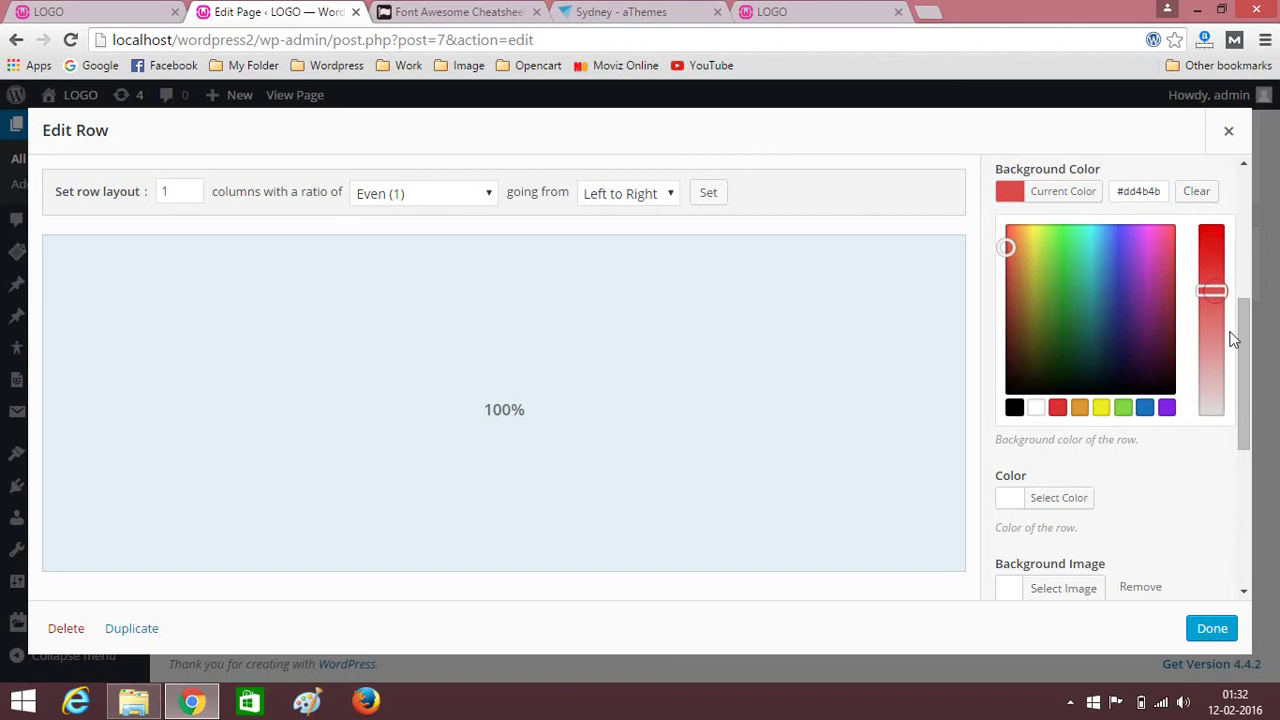
click(1210, 463)
click(1122, 458)
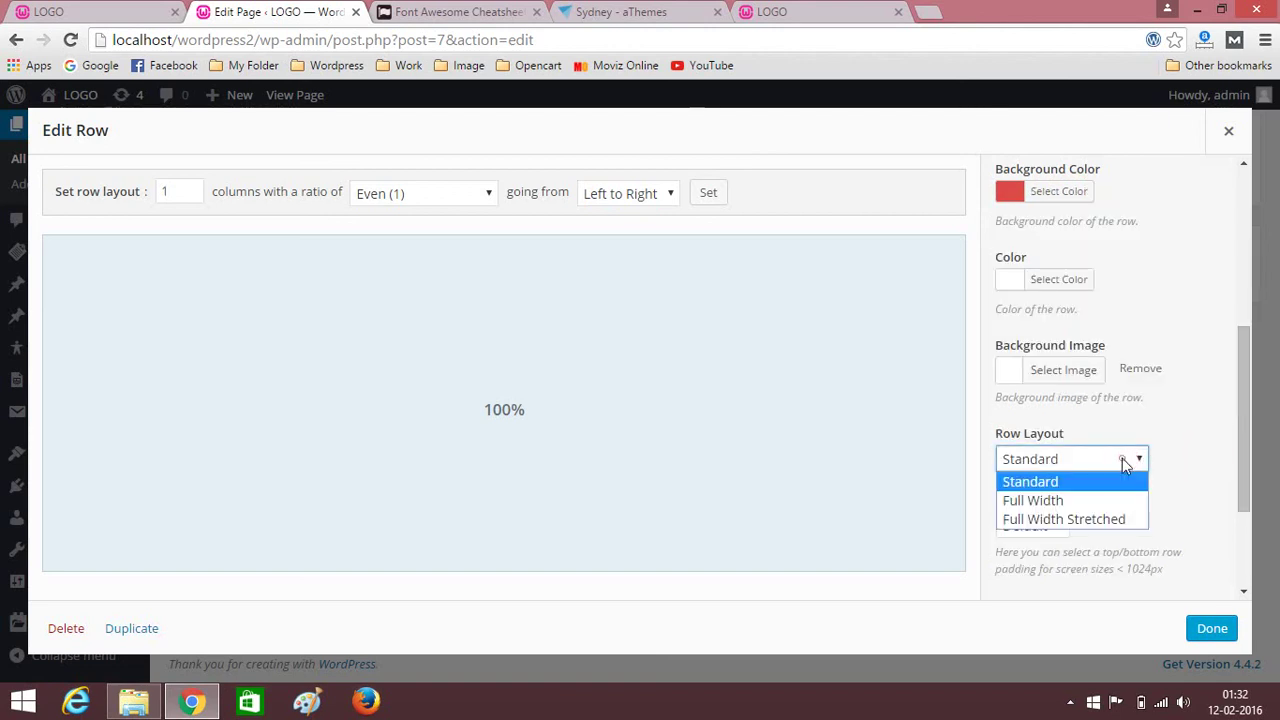
click(1040, 500)
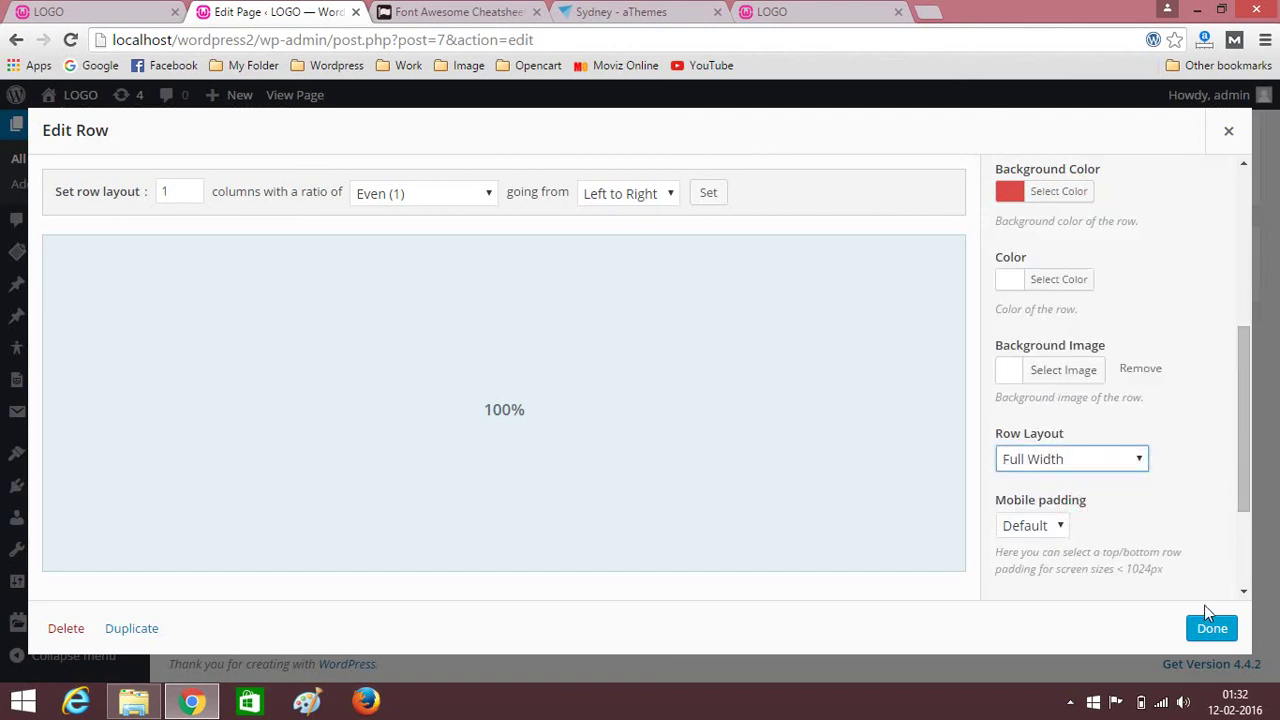
click(1212, 630)
scroll(1236, 430, up, 3)
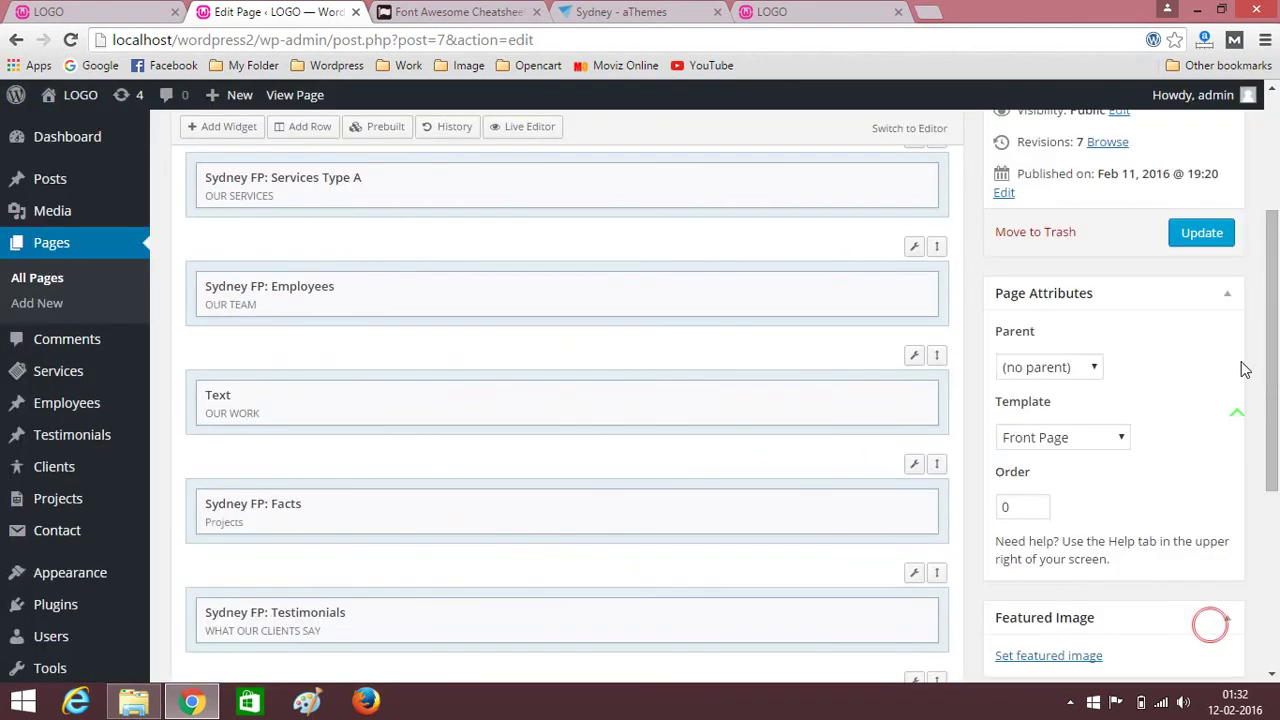
Update the Home page and review the refreshed front page with its red social-icons band.
click(1201, 234)
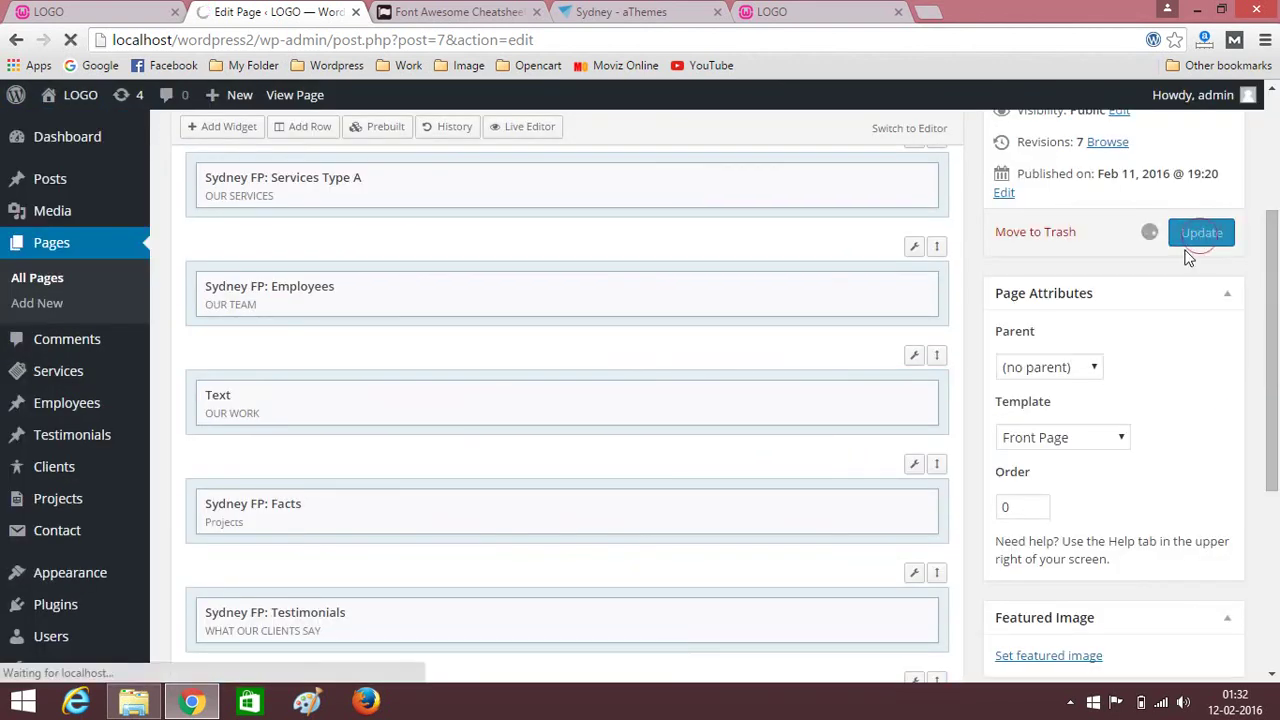
click(860, 12)
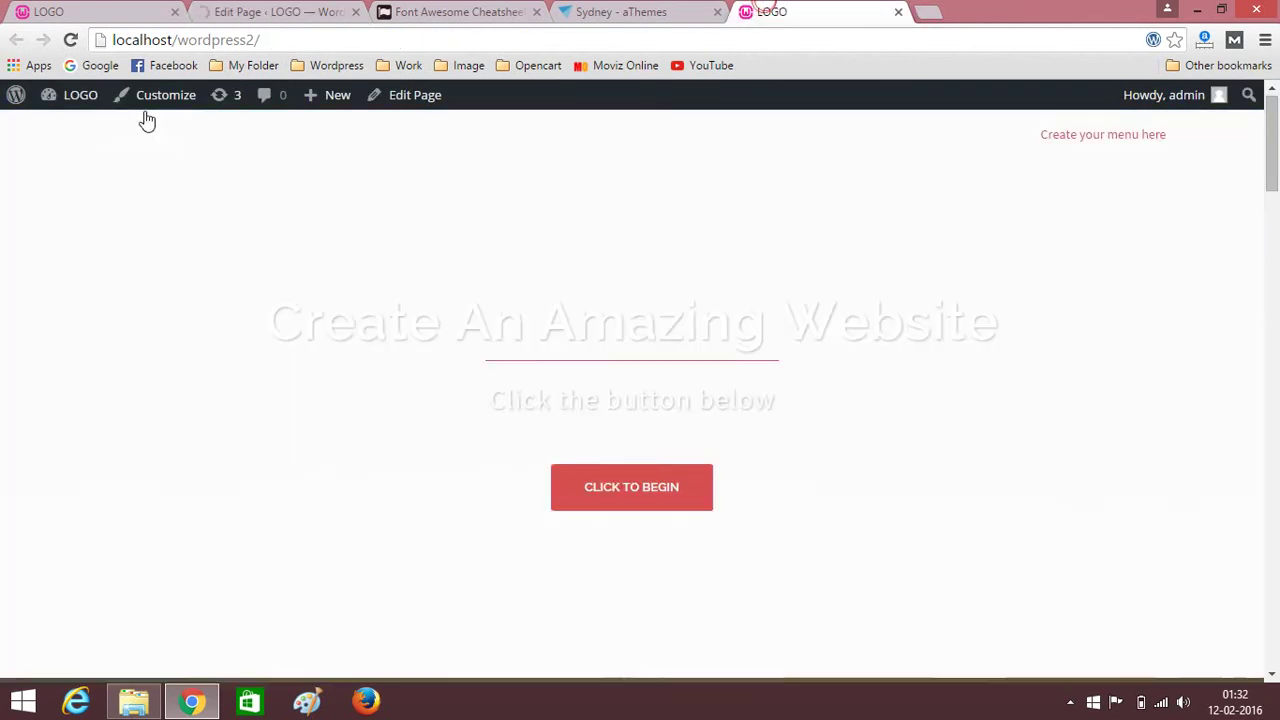
click(74, 41)
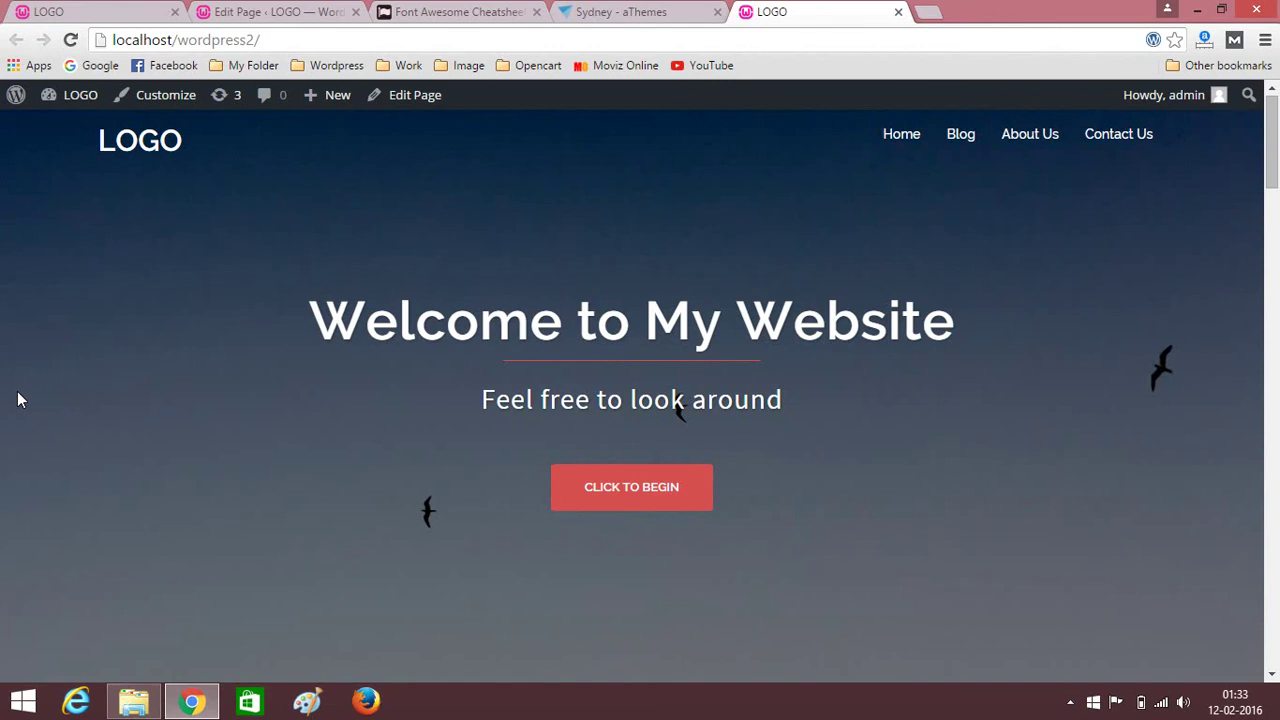
scroll(17, 400, down, 20)
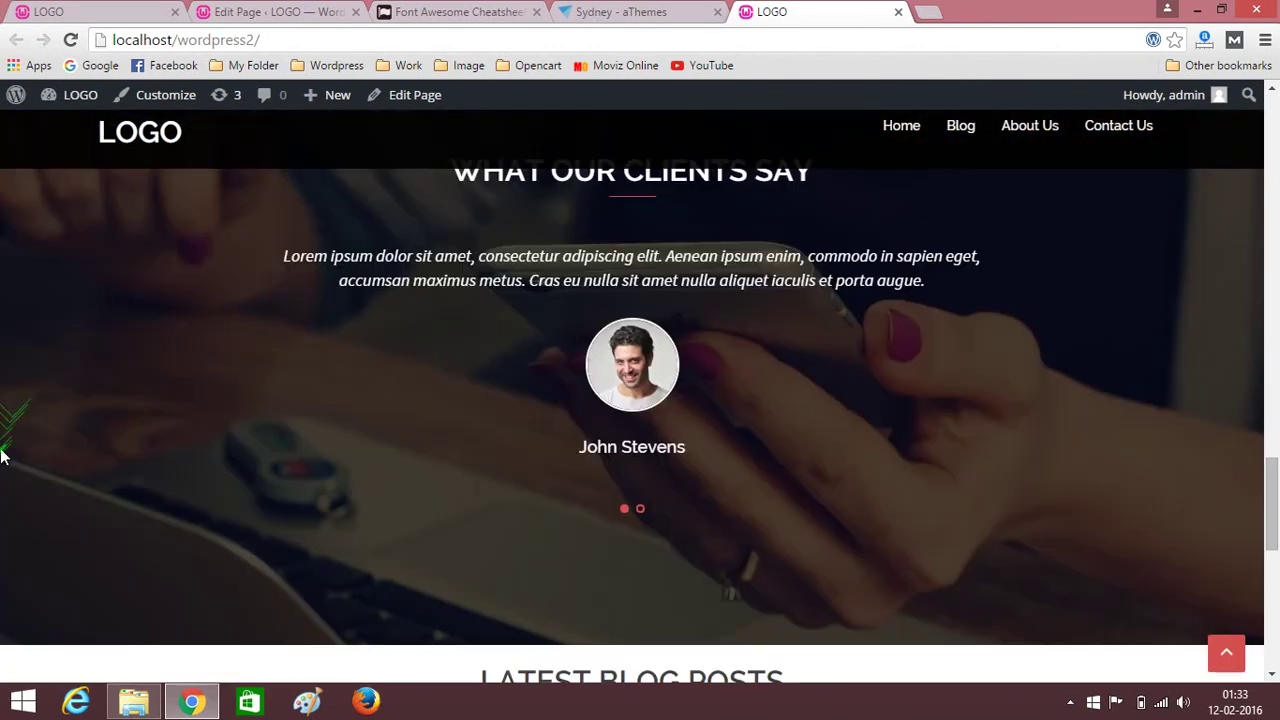
scroll(3, 457, down, 8)
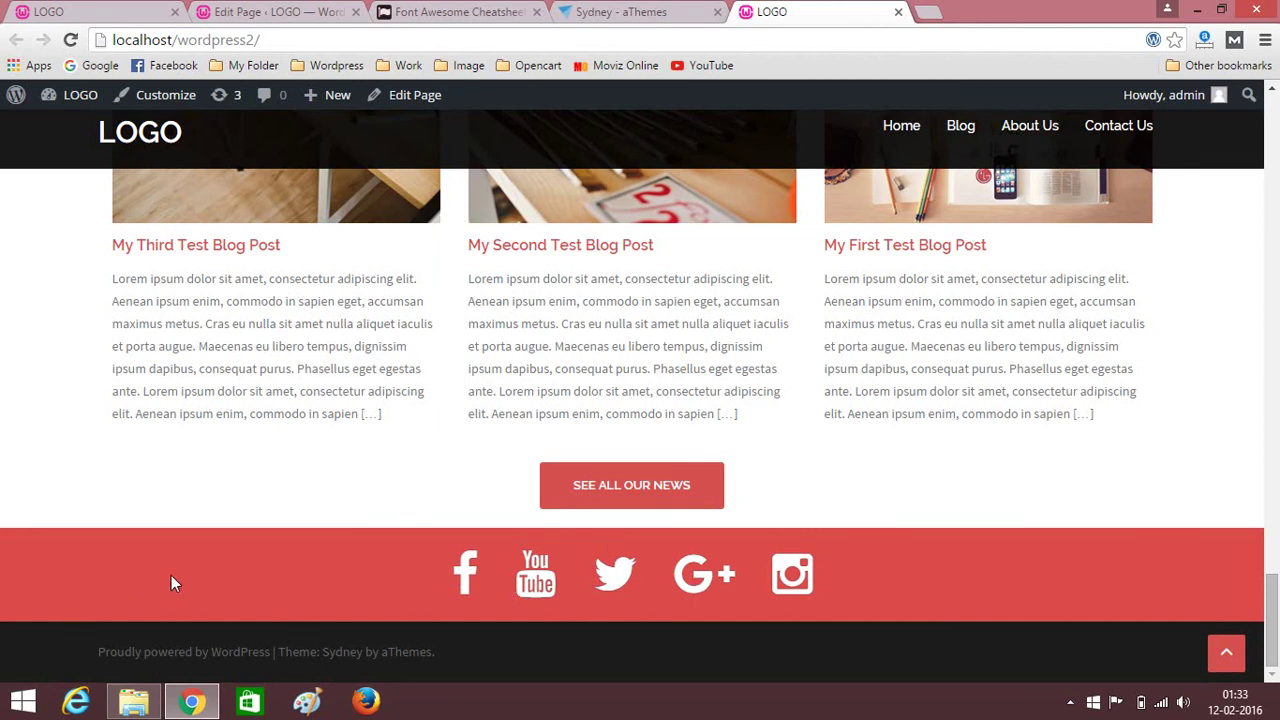
scroll(62, 594, up, 15)
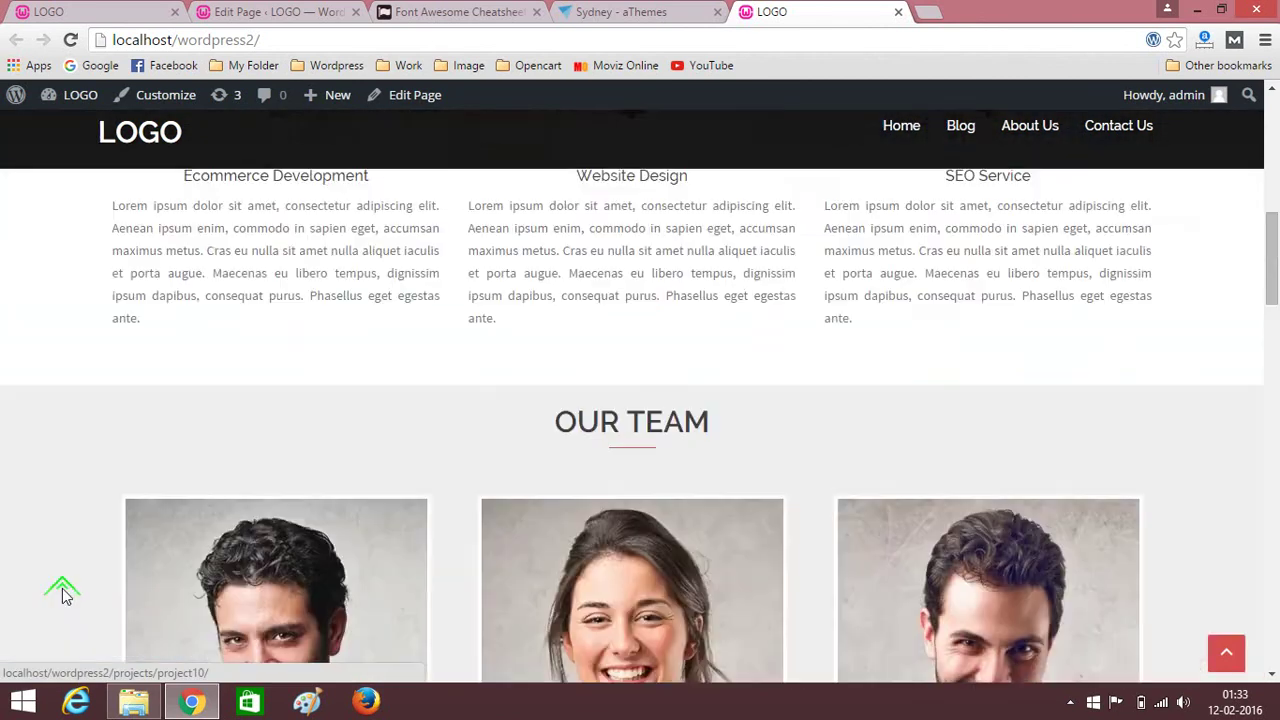
scroll(62, 594, up, 5)
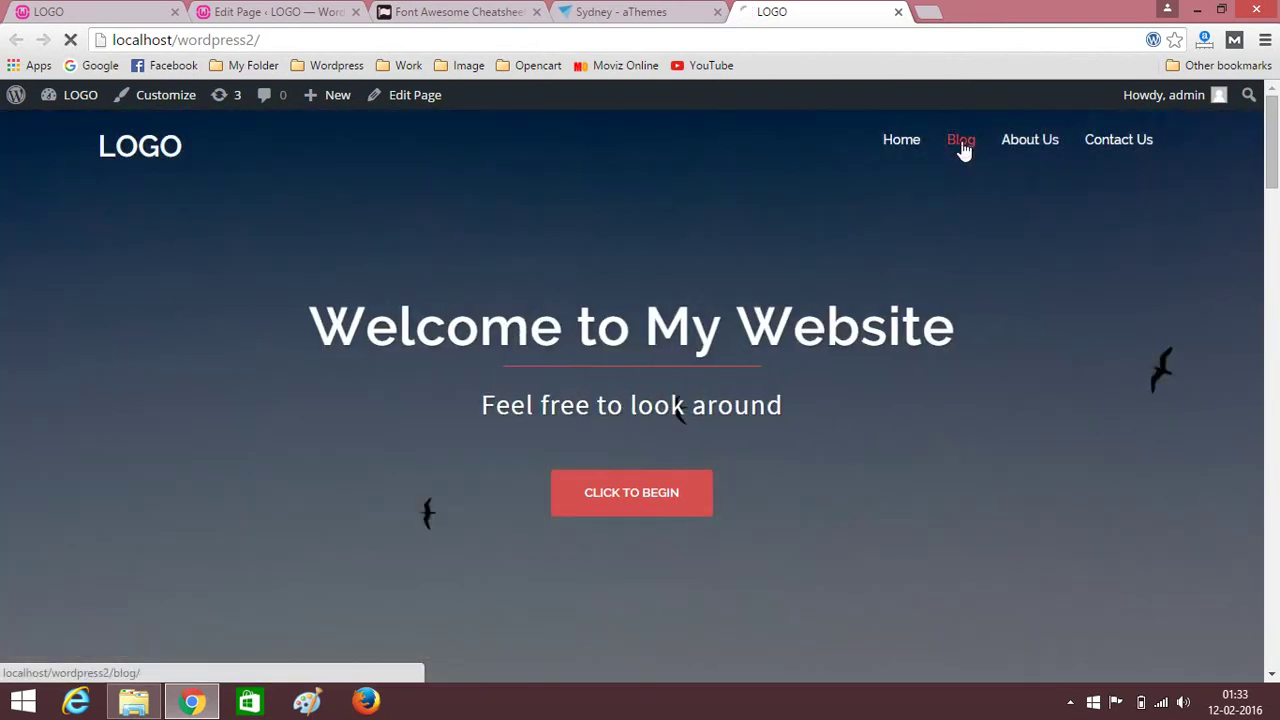
Open the Blog page from the site menu and scroll through it.
click(963, 147)
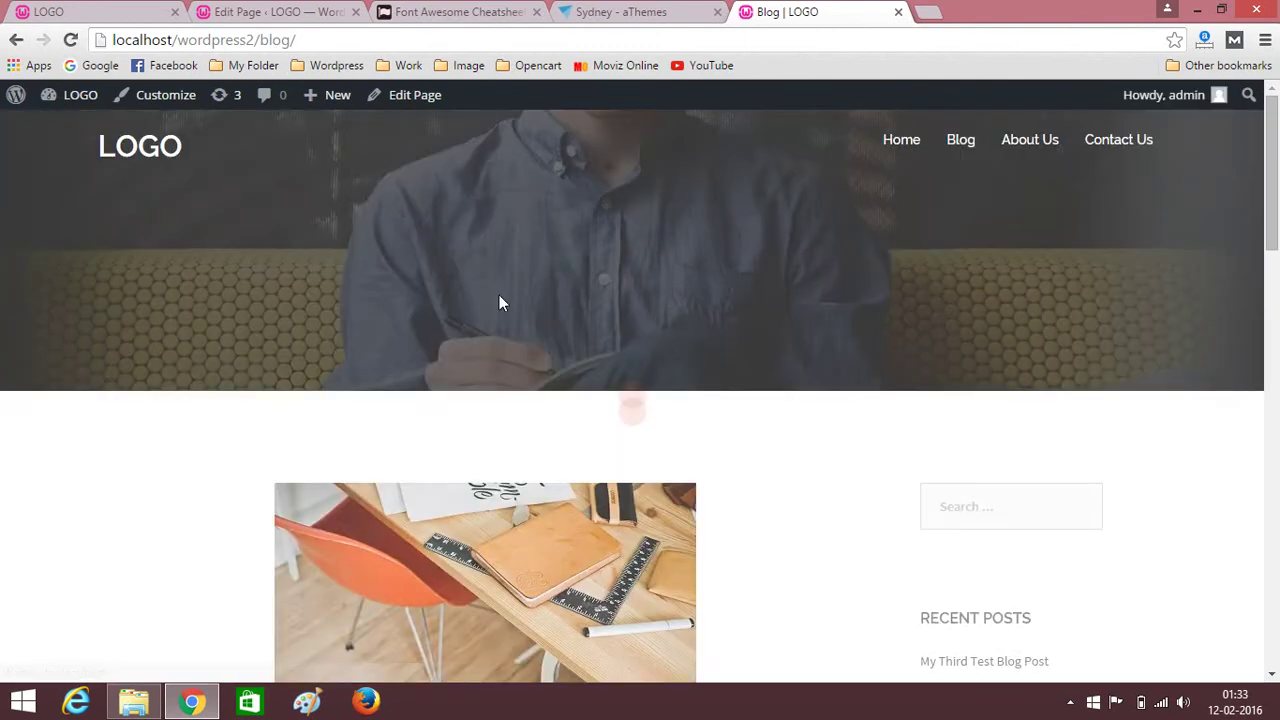
scroll(126, 520, down, 15)
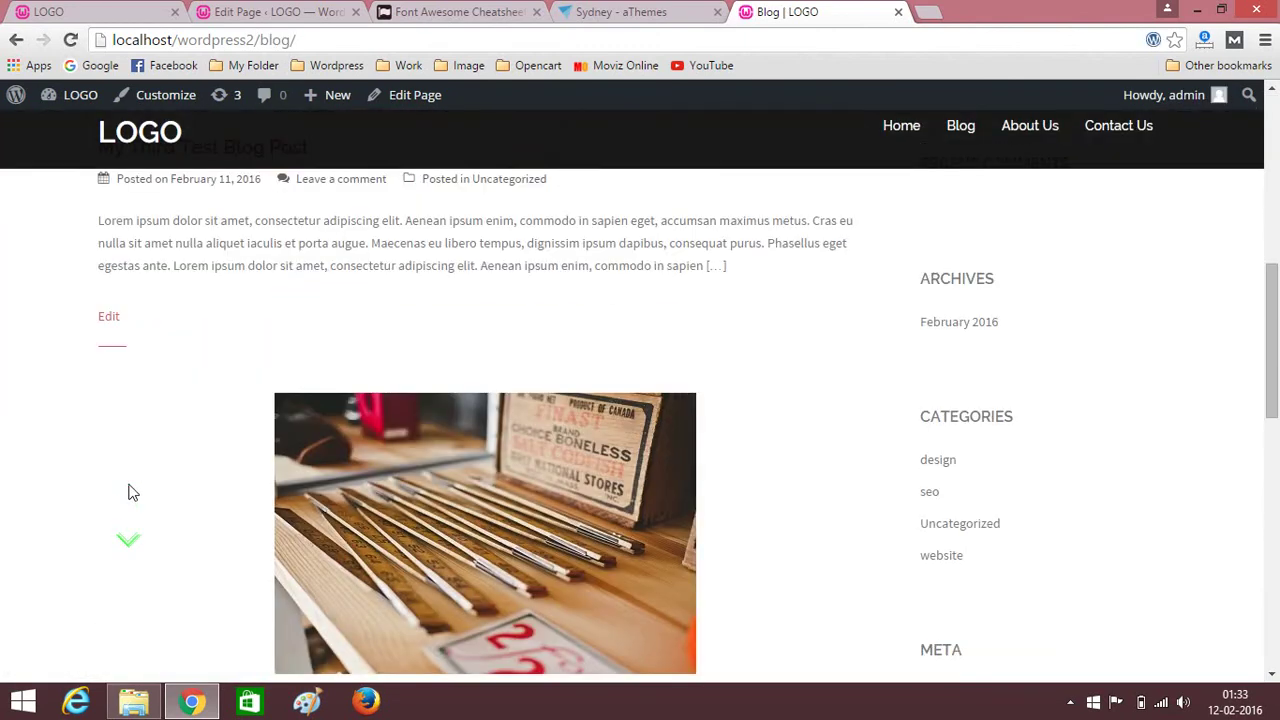
scroll(125, 488, up, 15)
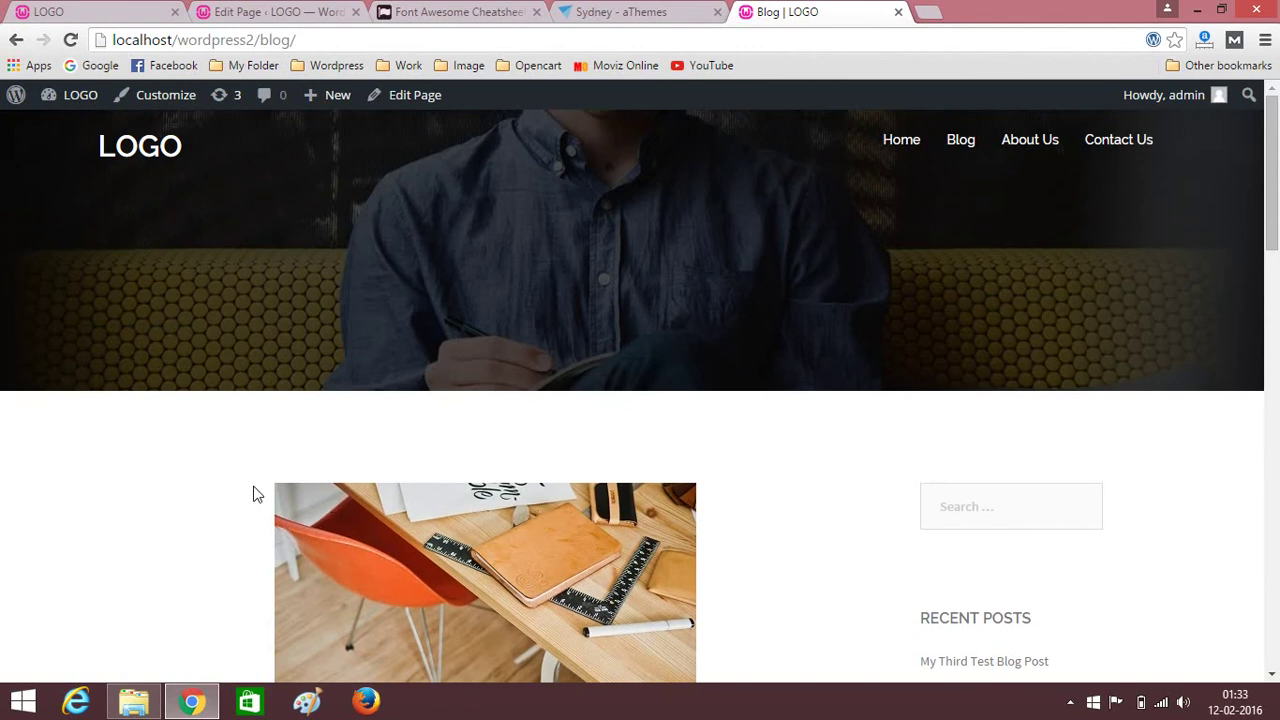
Open Appearance > Customize for the Sydney theme and expand its Blog options.
click(350, 10)
scroll(86, 400, up, 3)
mouse_move(78, 462)
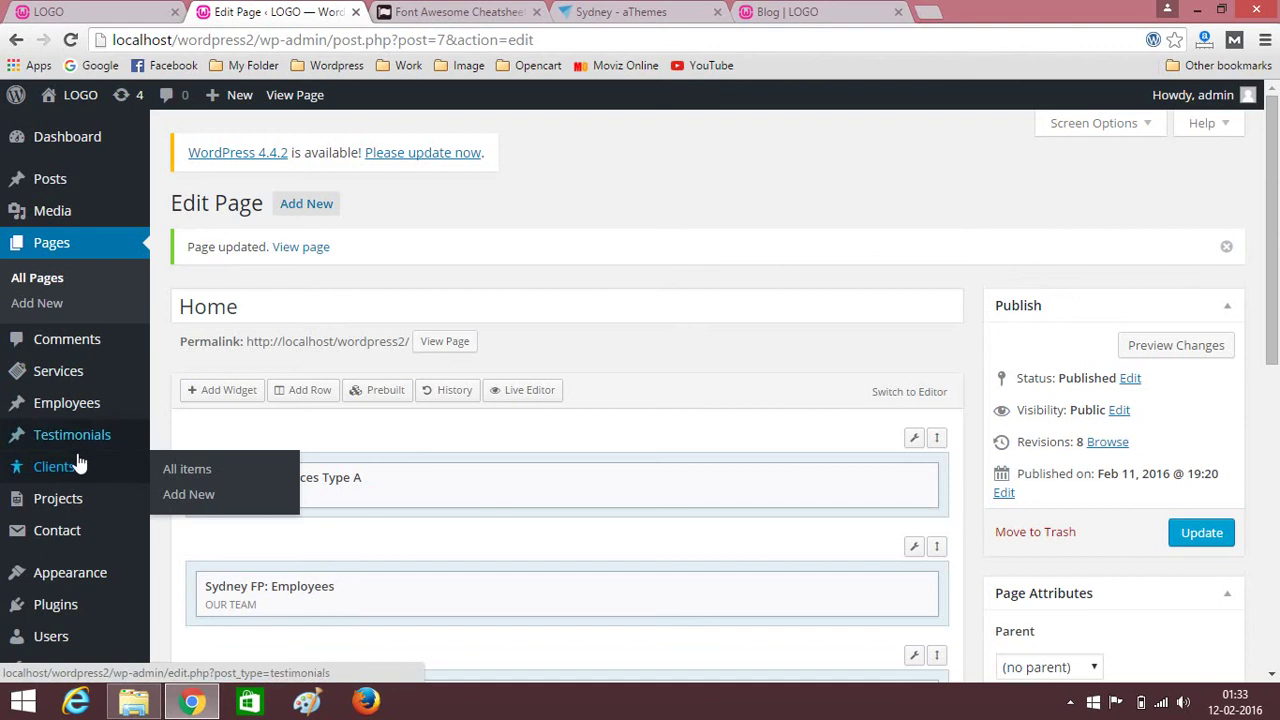
mouse_move(31, 580)
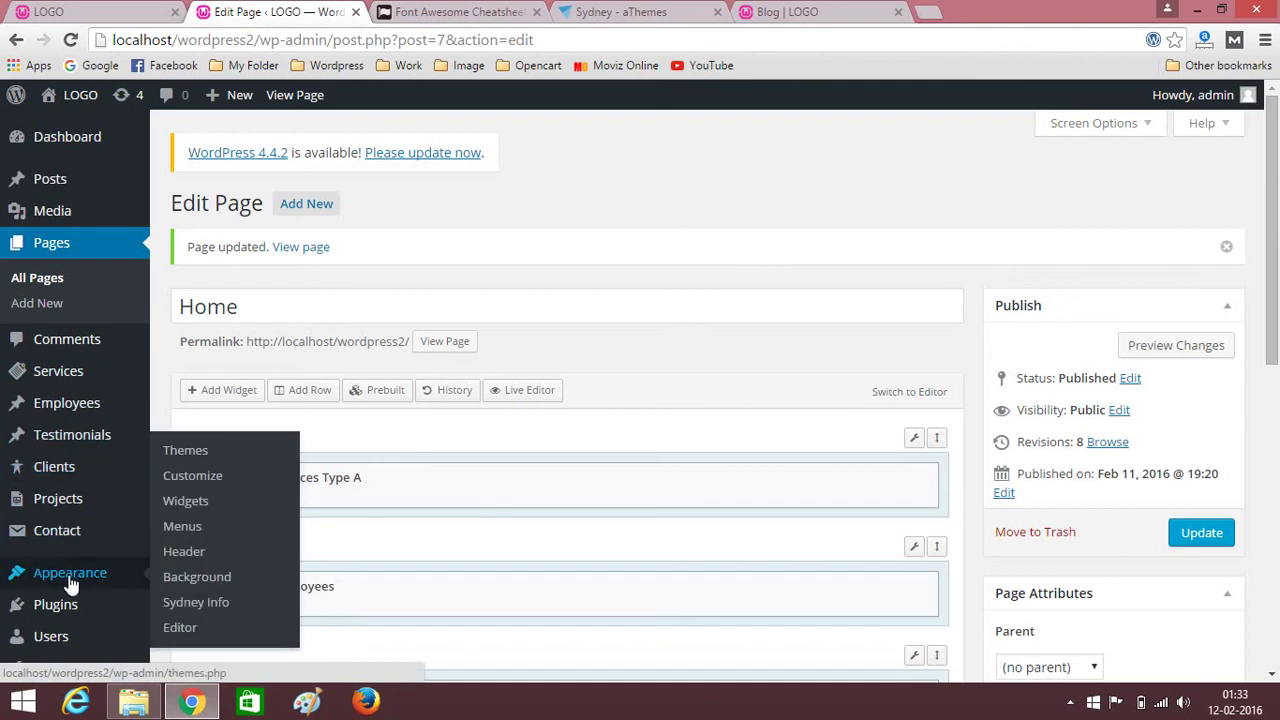
click(170, 477)
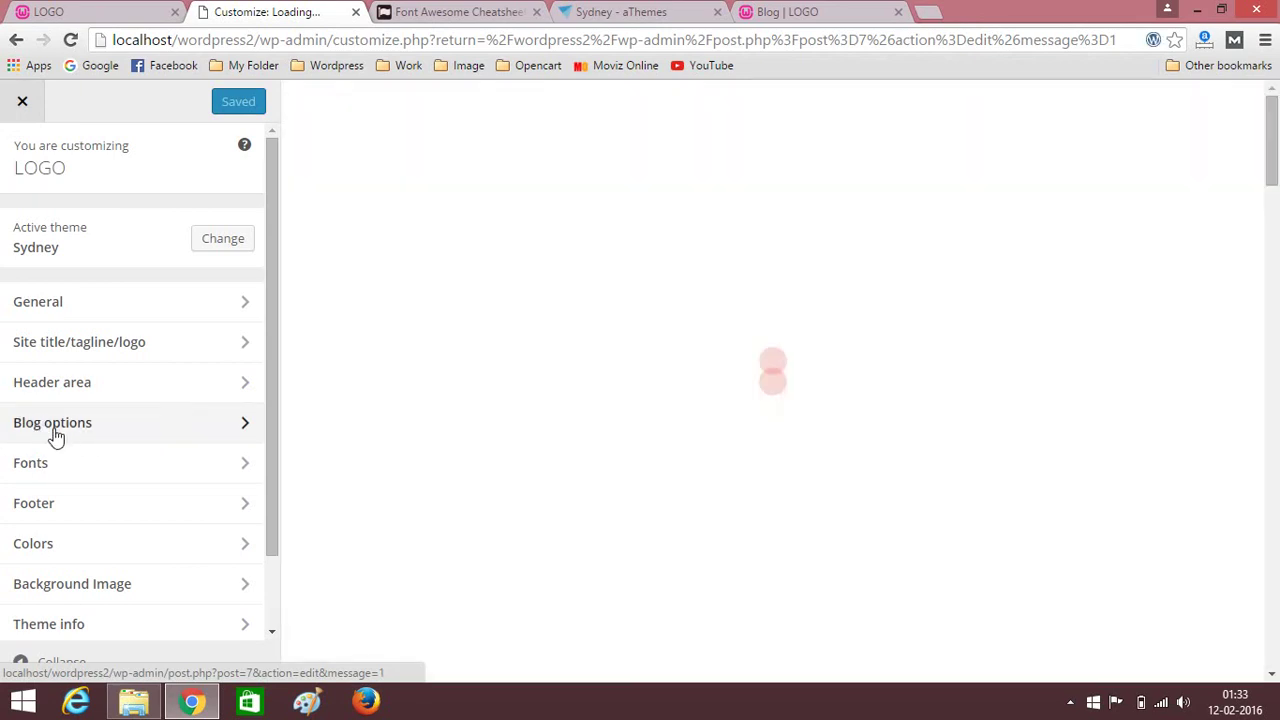
click(170, 424)
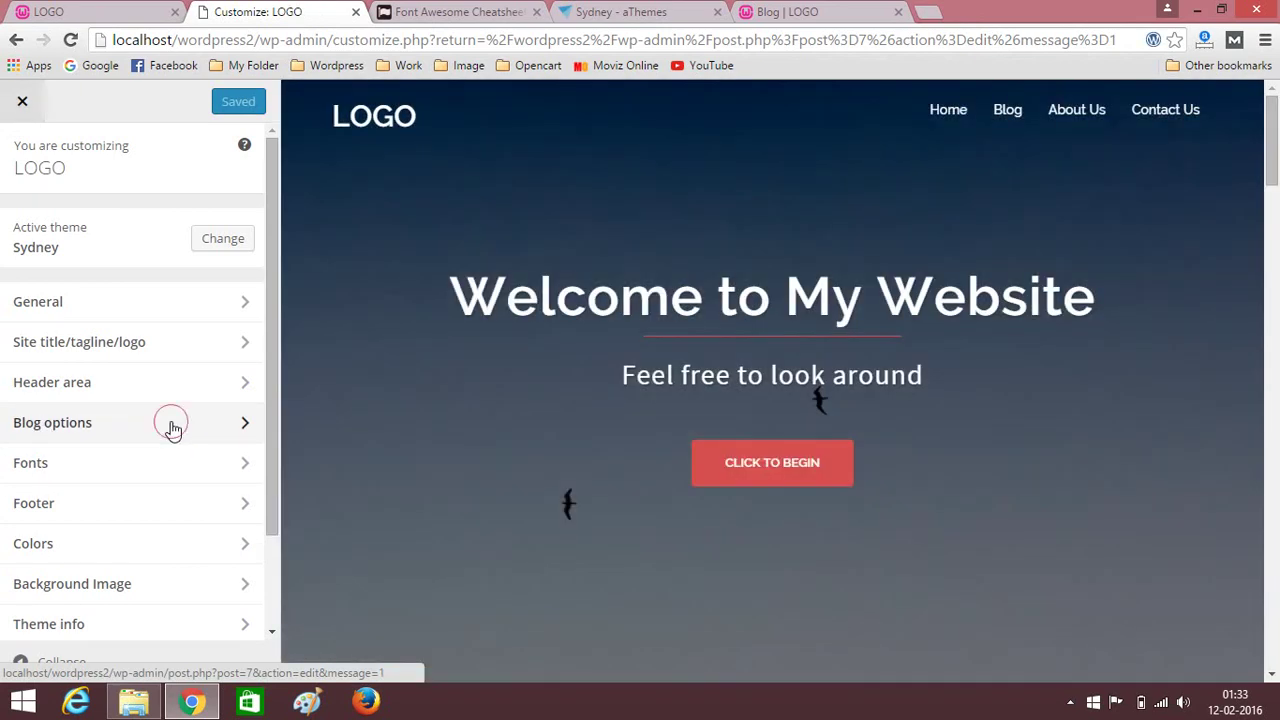
Publish the Masonry (grid style) blog layout and reload the live Blog page to see it.
click(20, 358)
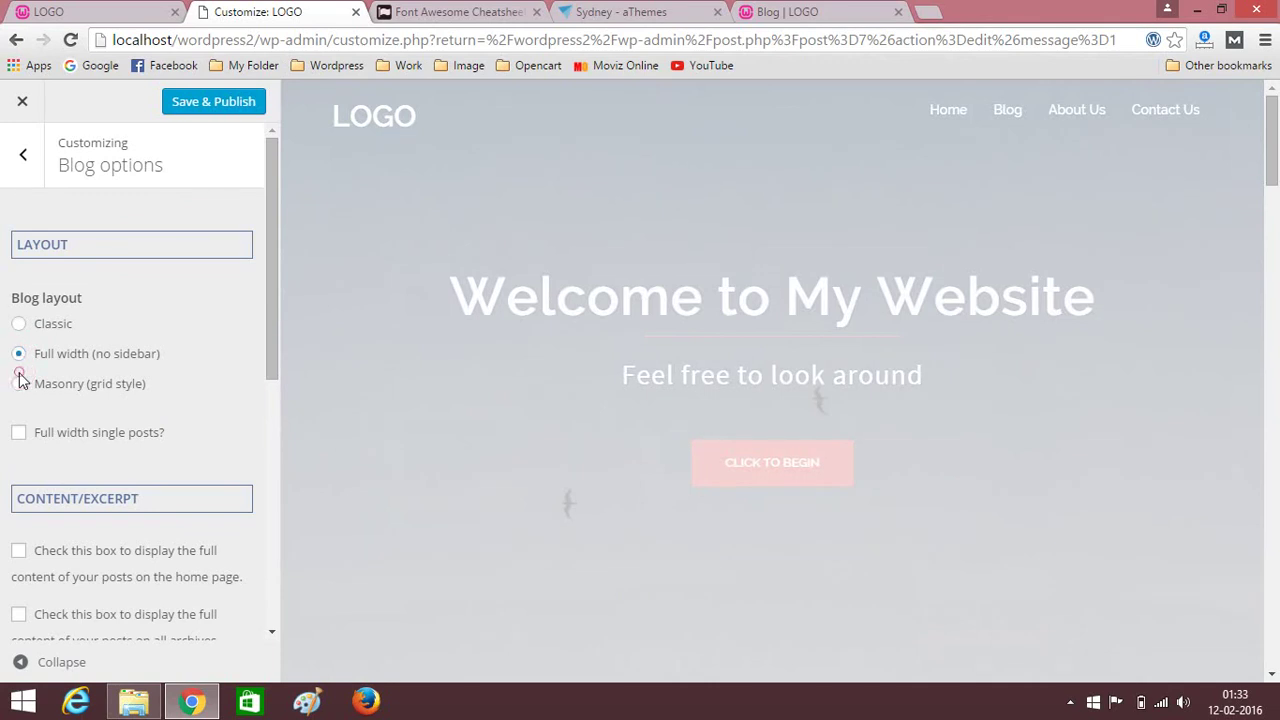
click(20, 380)
click(196, 106)
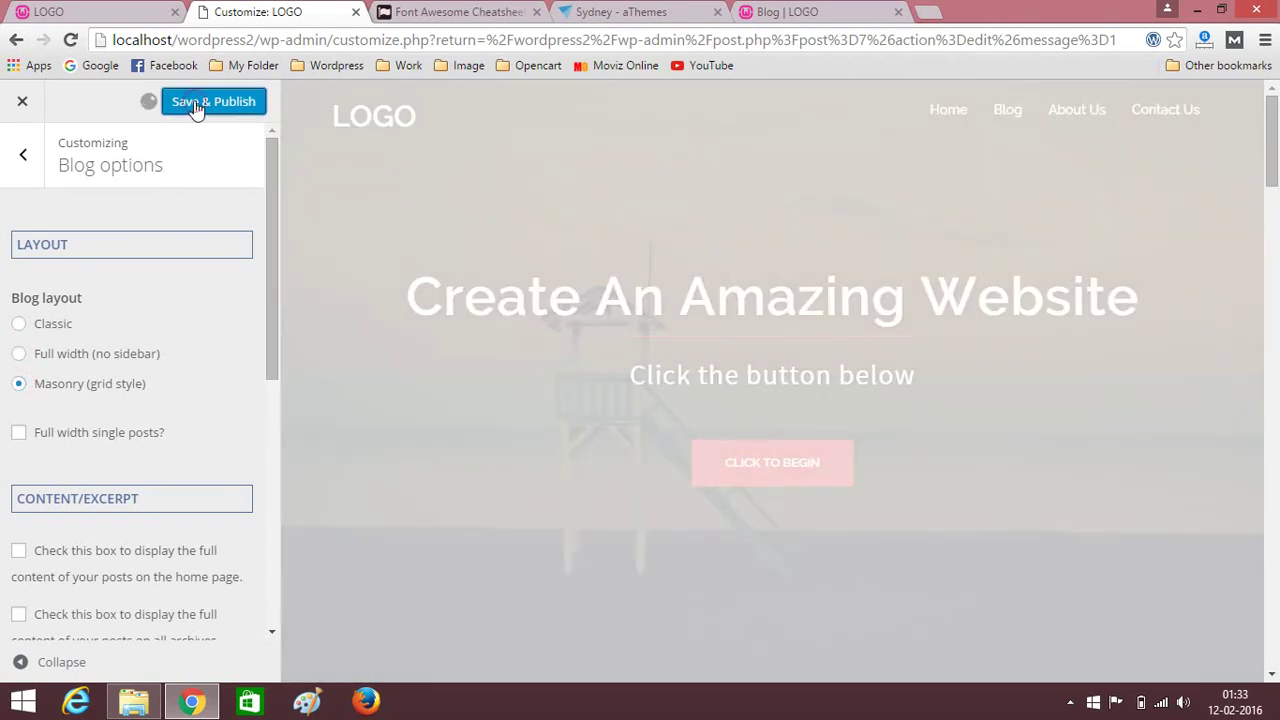
click(818, 11)
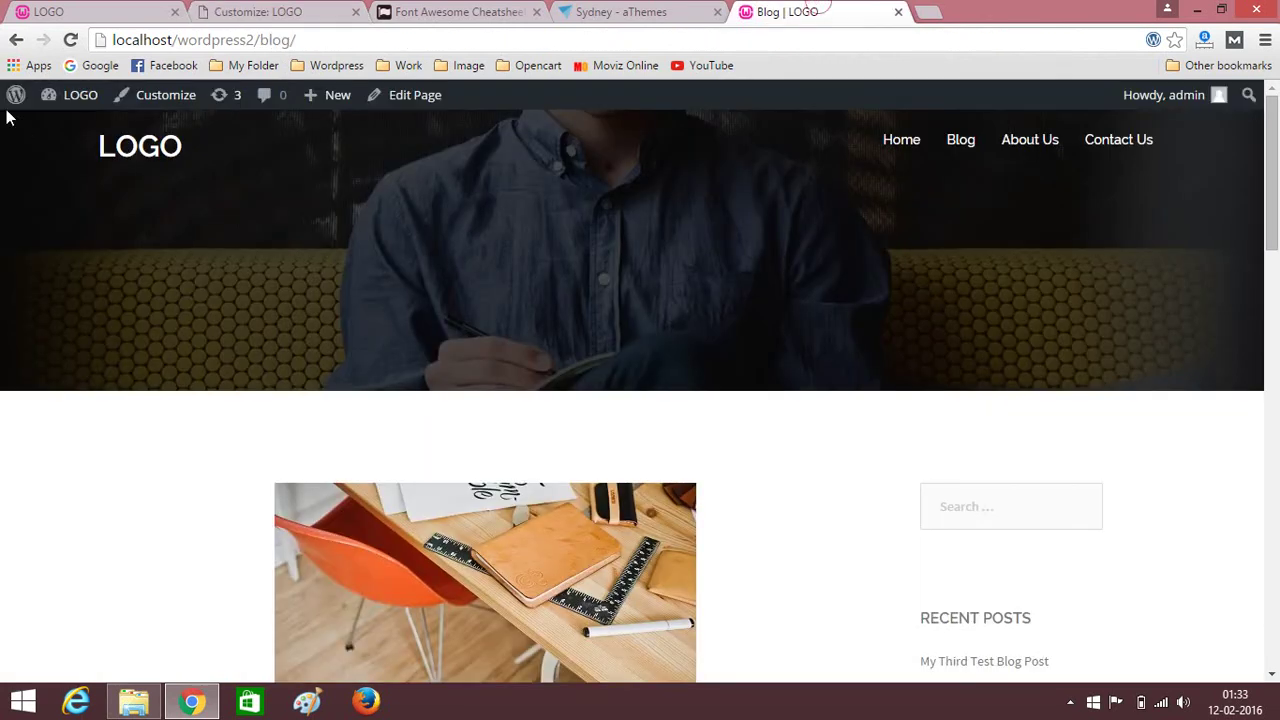
click(72, 40)
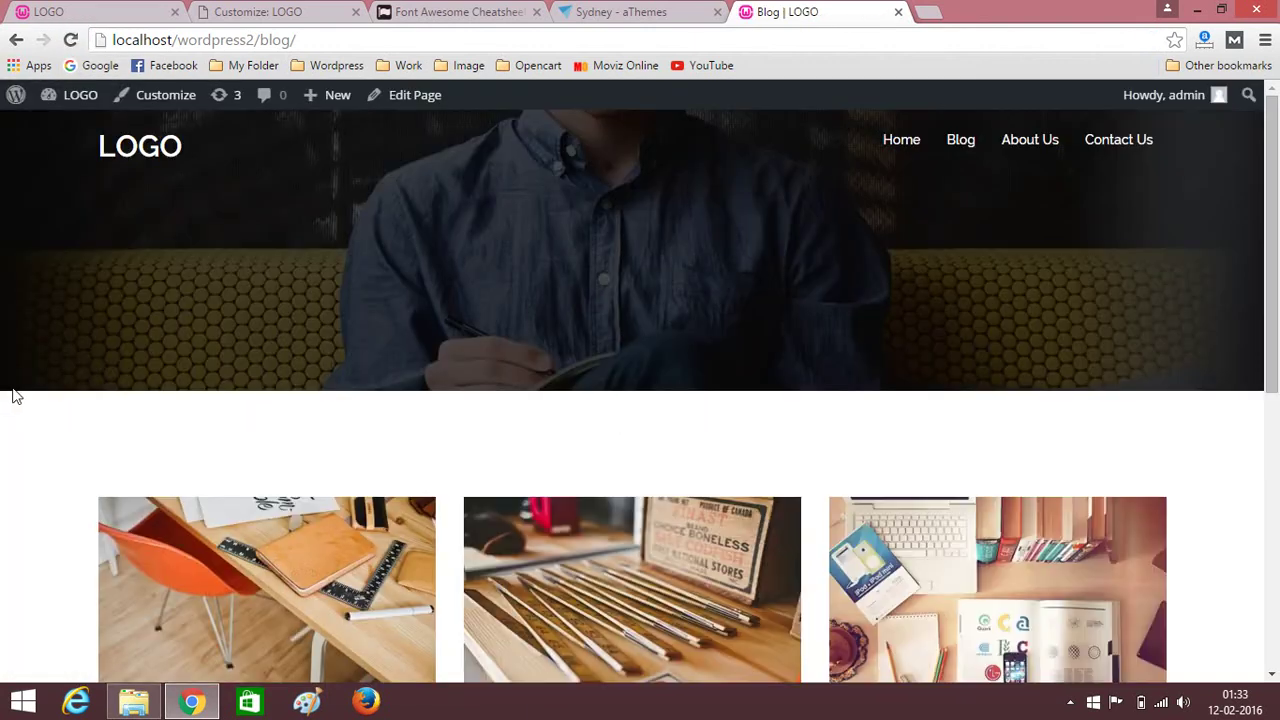
scroll(3, 400, down, 2)
Scroll through the three-column blog post grid, then return to the Customizer.
scroll(5, 449, down, 3)
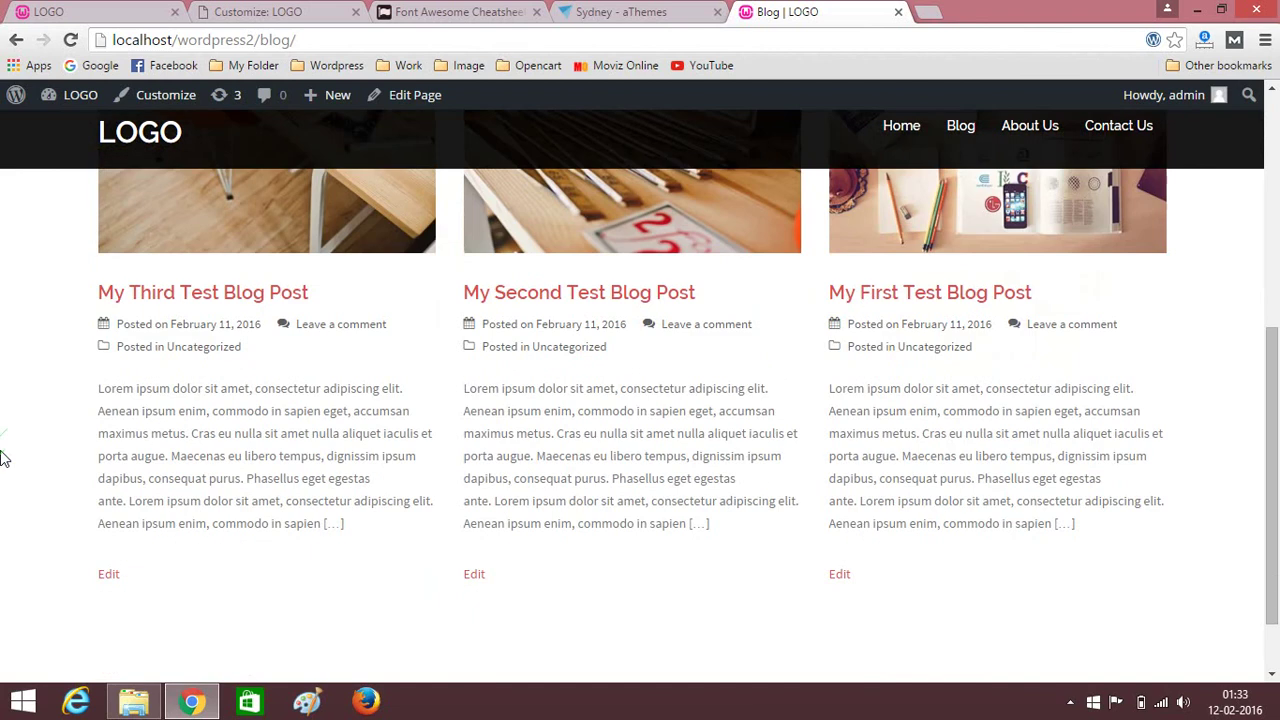
scroll(3, 462, up, 2)
scroll(3, 462, up, 3)
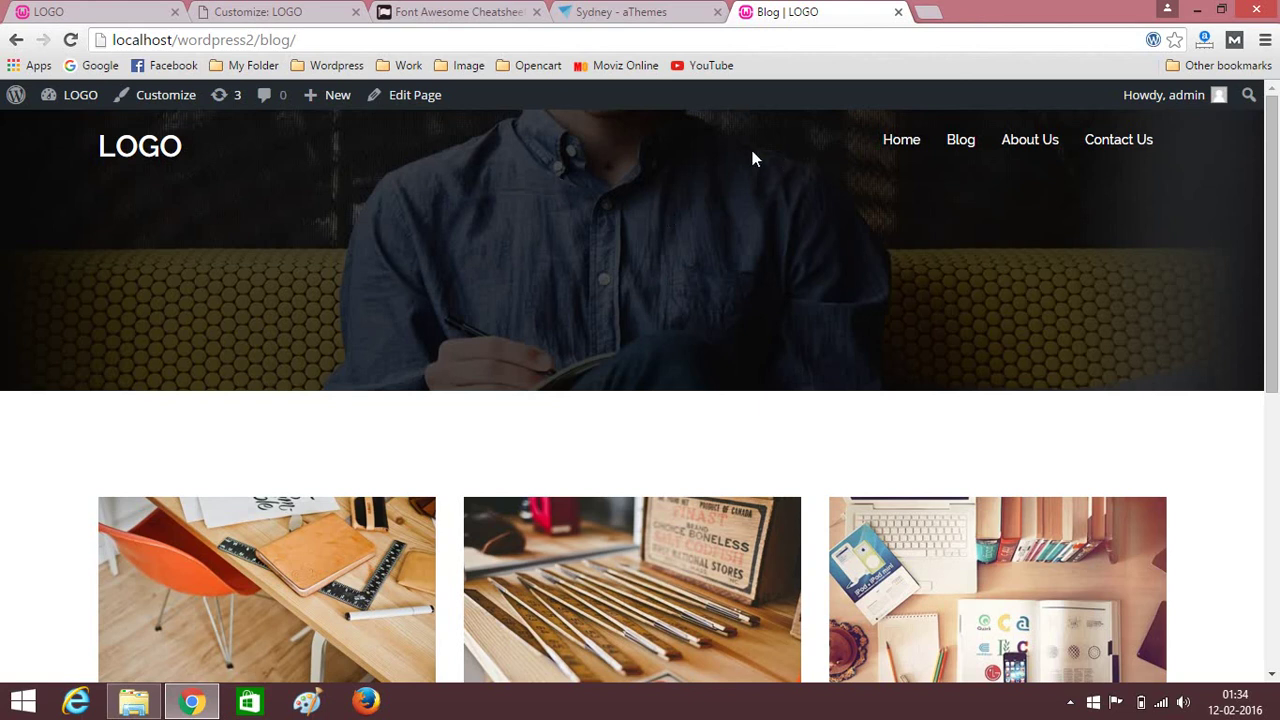
click(270, 11)
Go to Header area > Header Image in the Customizer and start adding a new image.
click(22, 160)
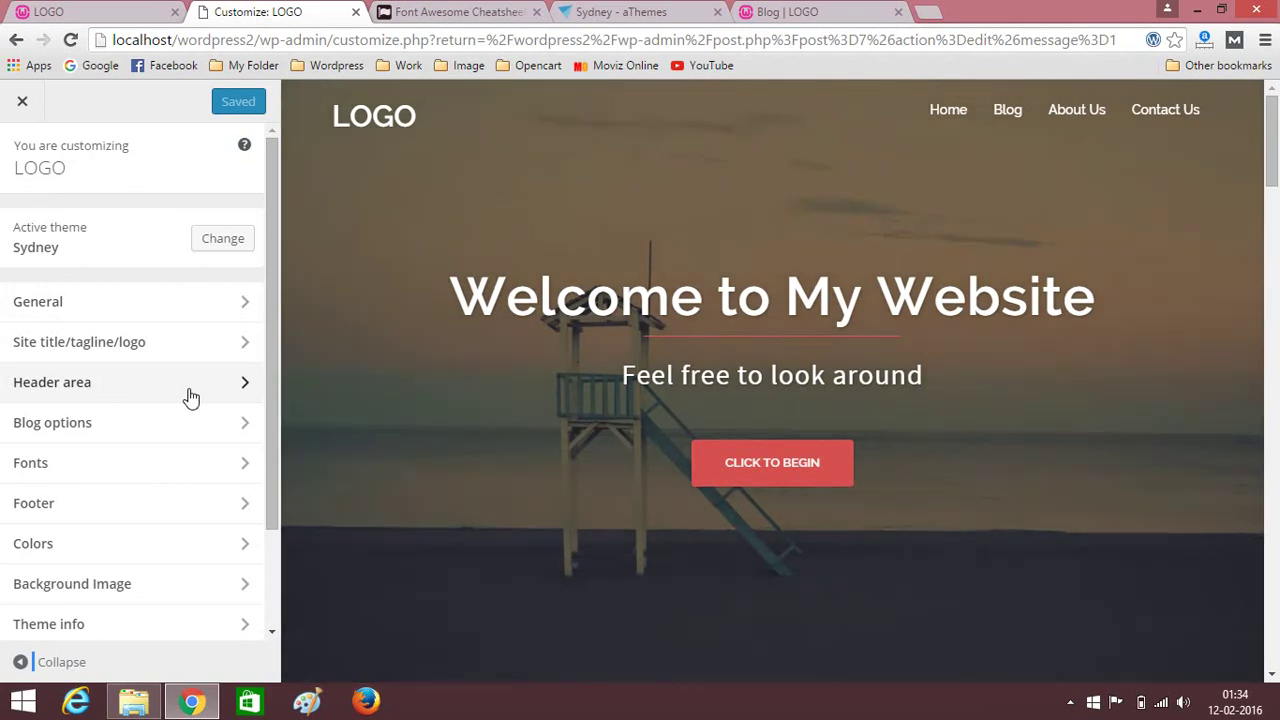
click(137, 393)
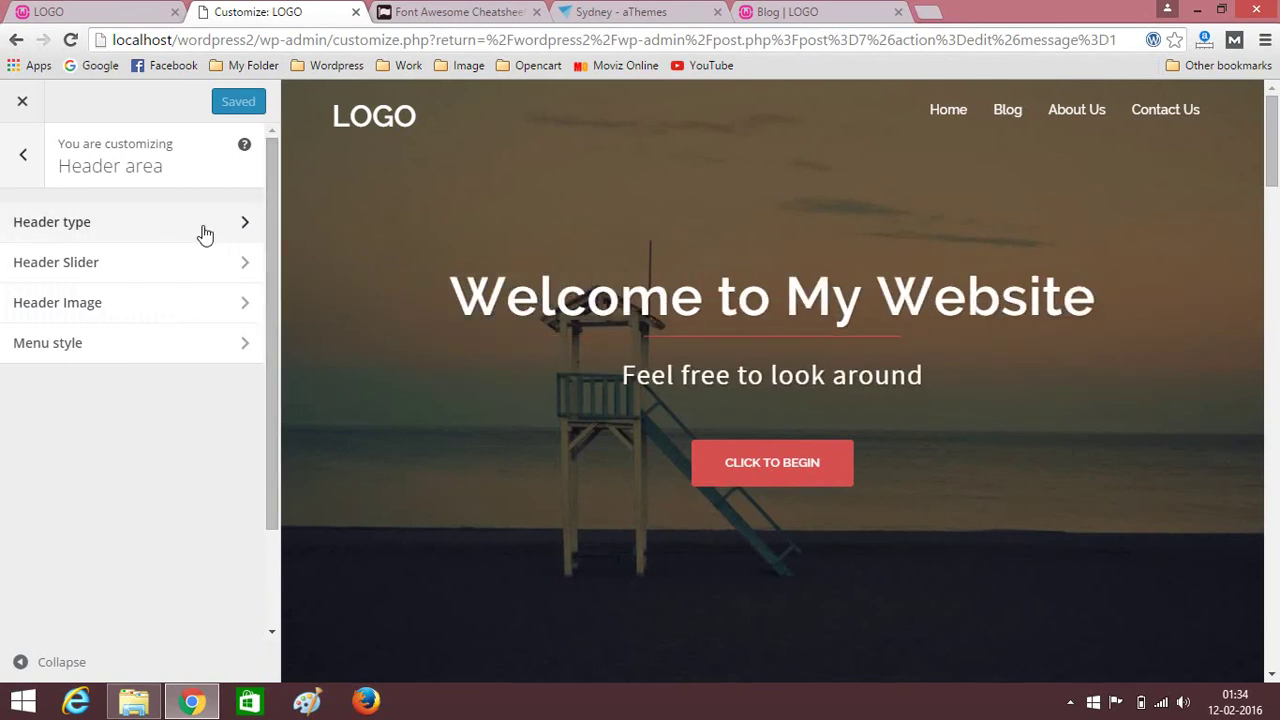
click(186, 312)
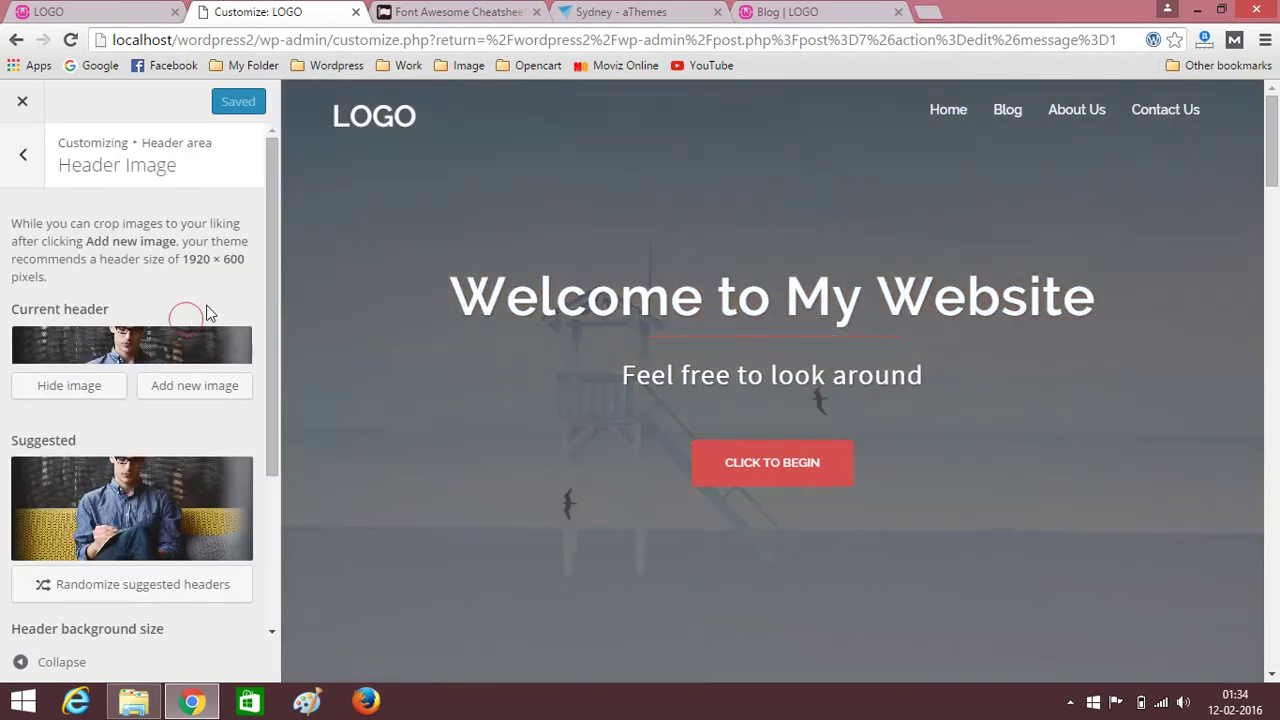
scroll(150, 330, down, 3)
scroll(115, 340, up, 3)
scroll(130, 390, down, 3)
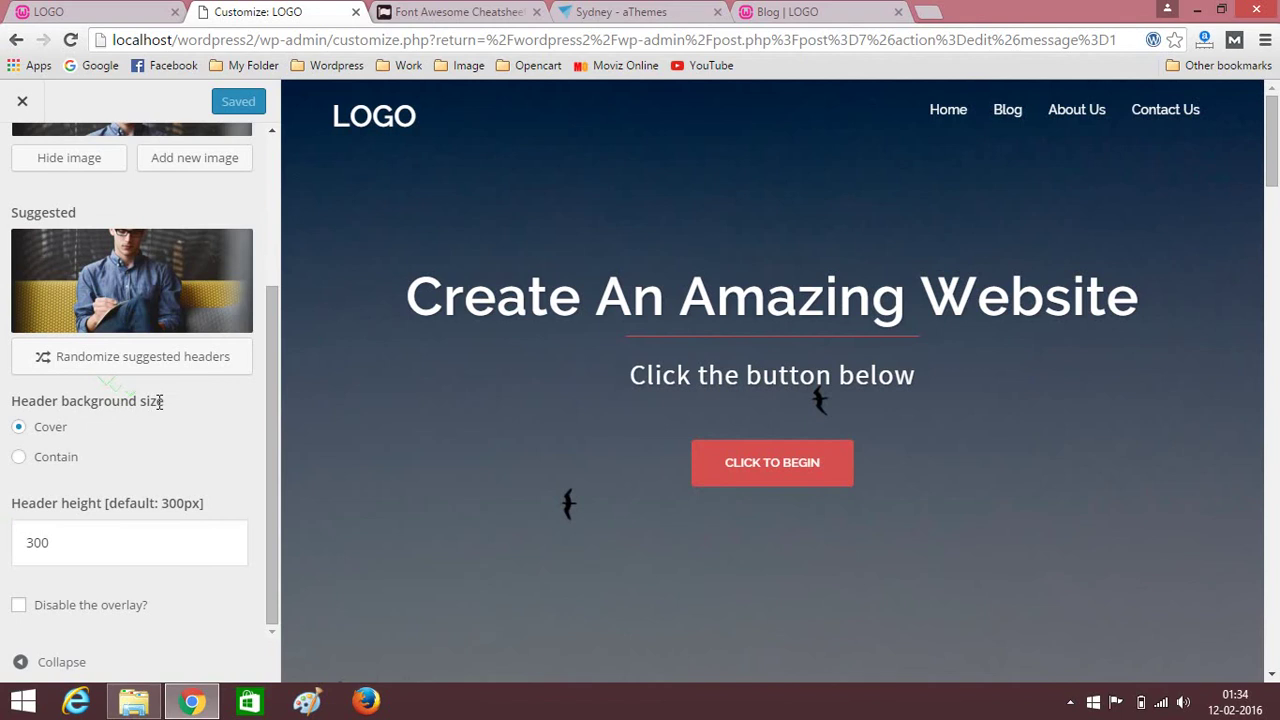
scroll(130, 405, up, 2)
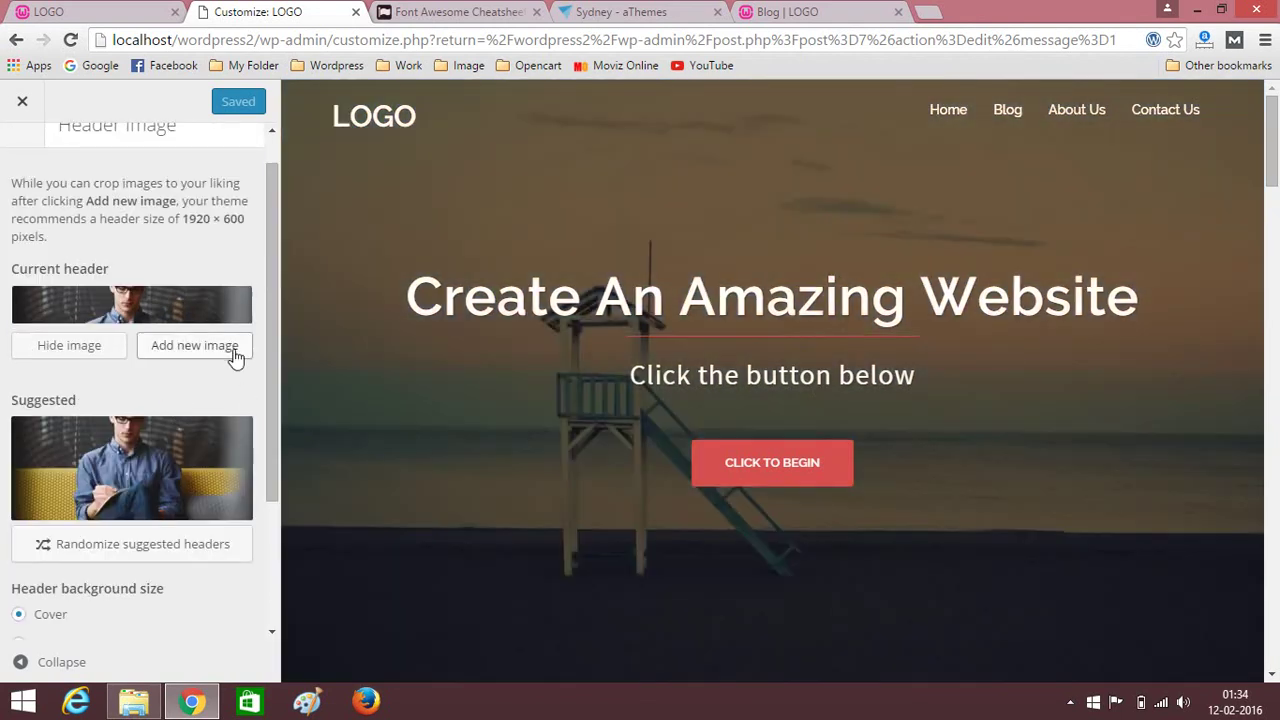
click(193, 350)
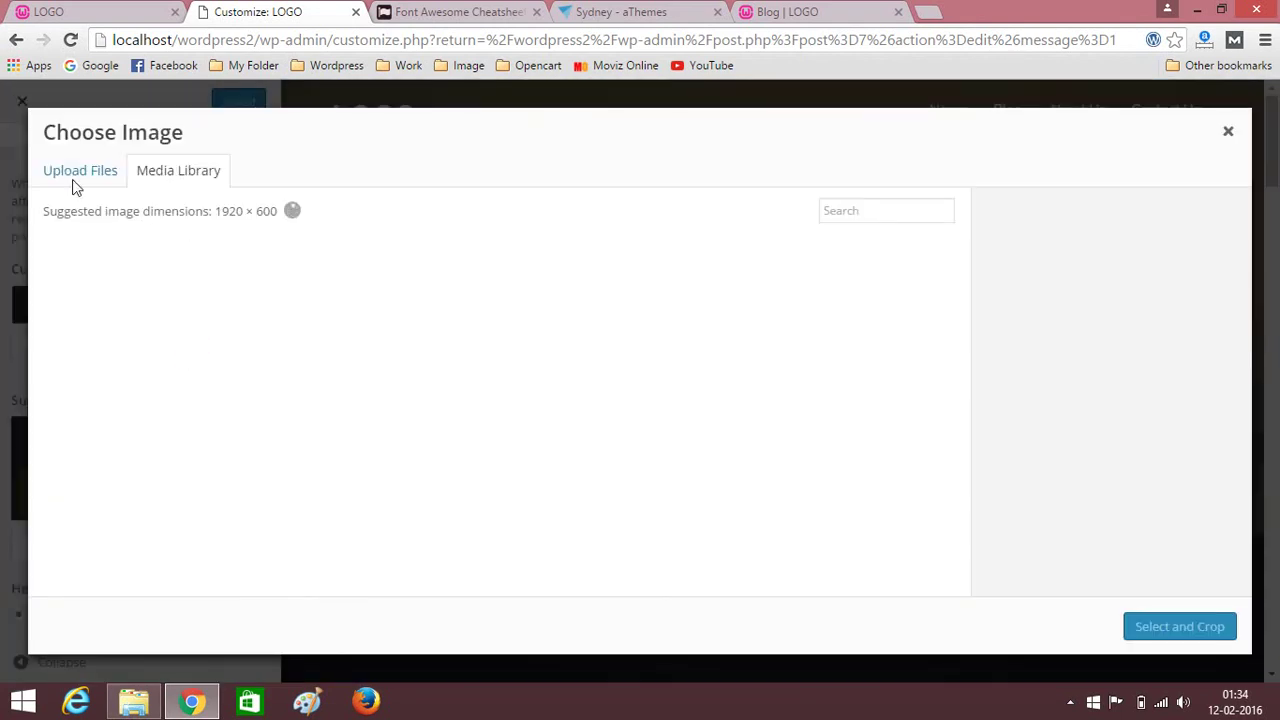
Upload the purple bridge photo from the New Video folder.
click(76, 178)
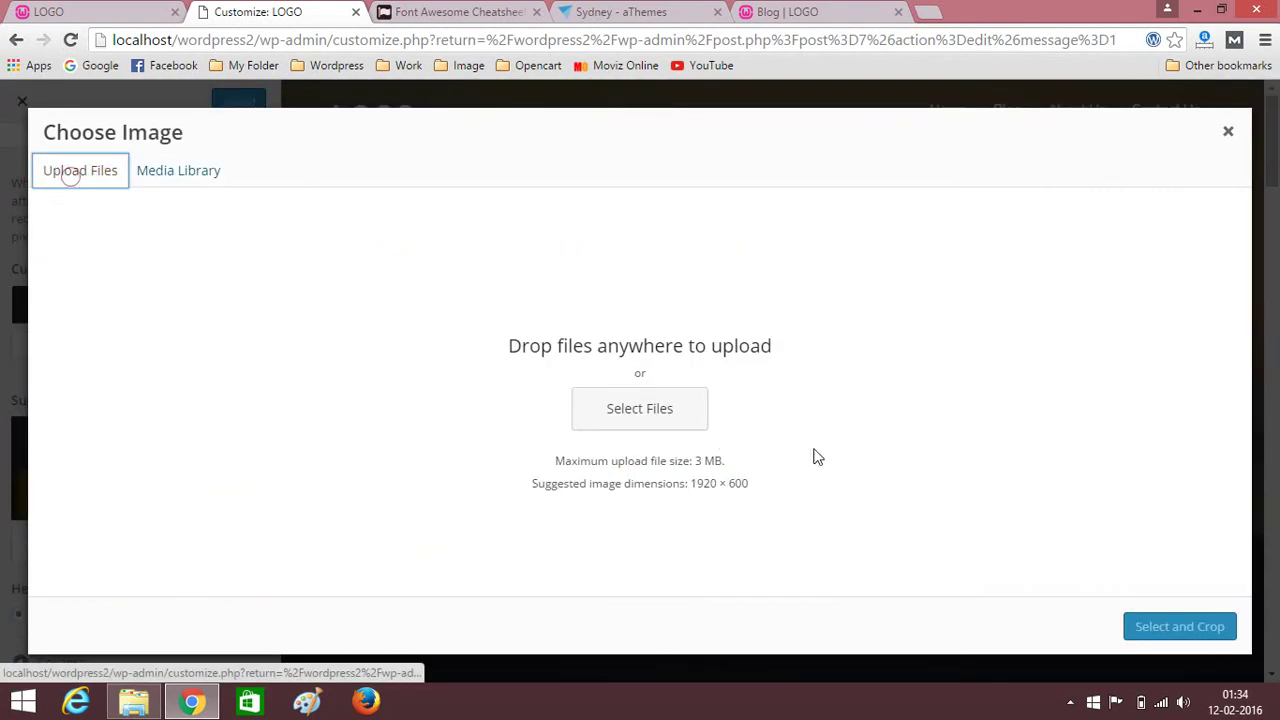
click(616, 420)
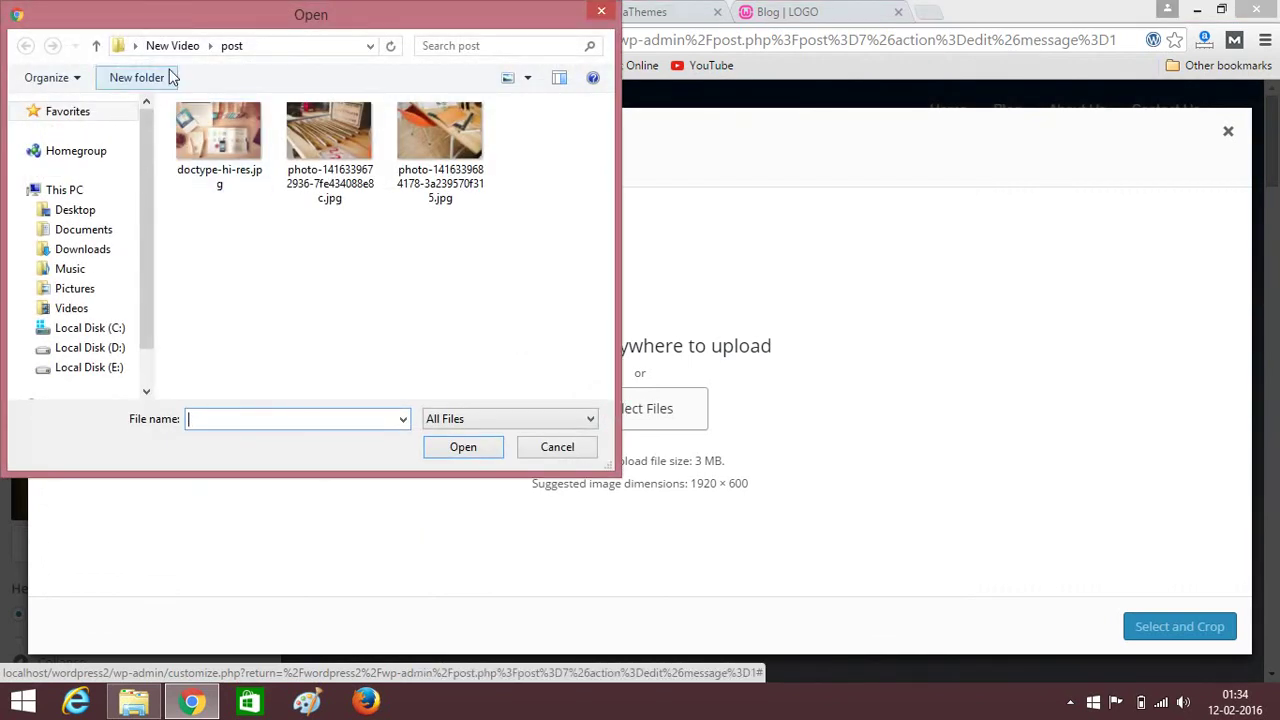
click(175, 45)
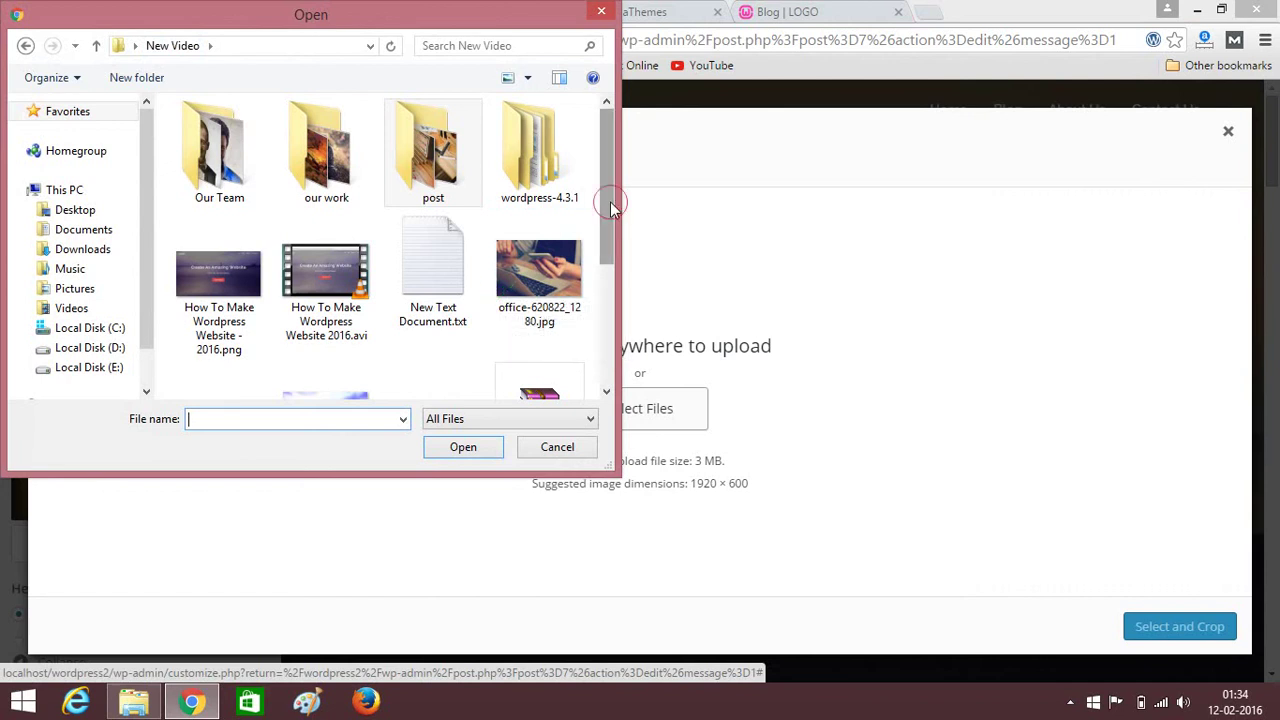
drag(610, 205, 604, 332)
click(326, 245)
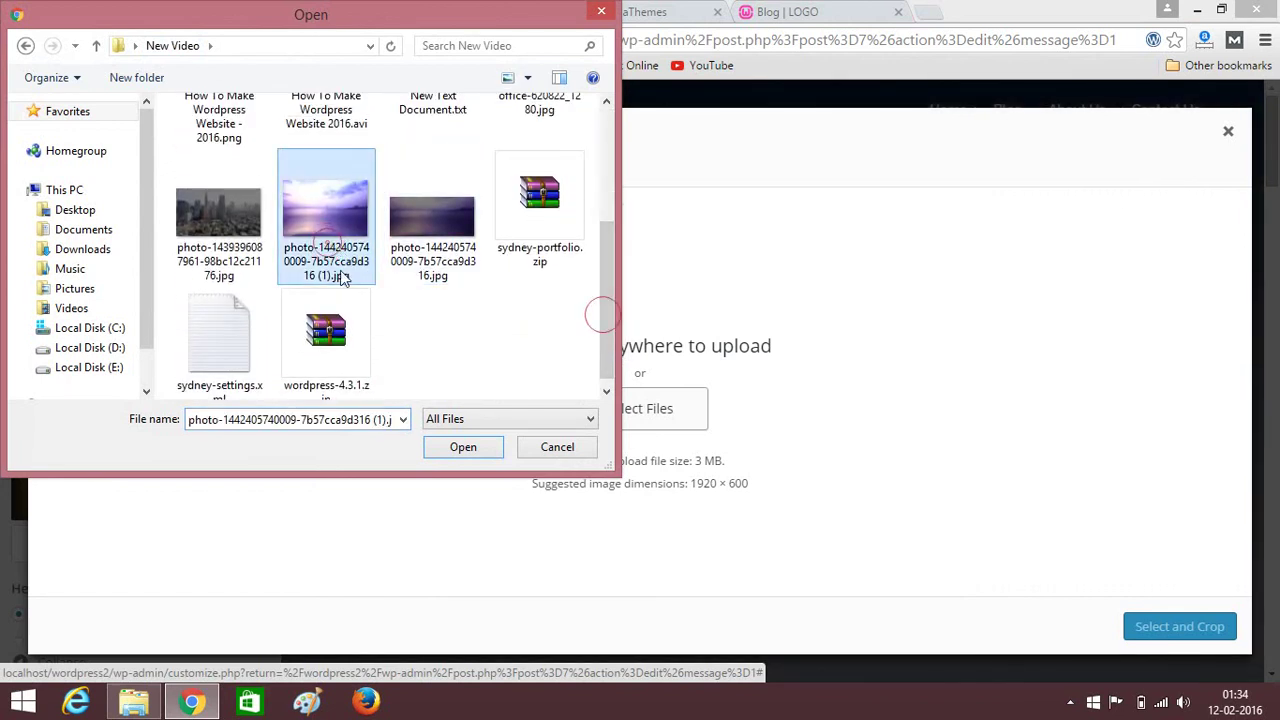
click(452, 446)
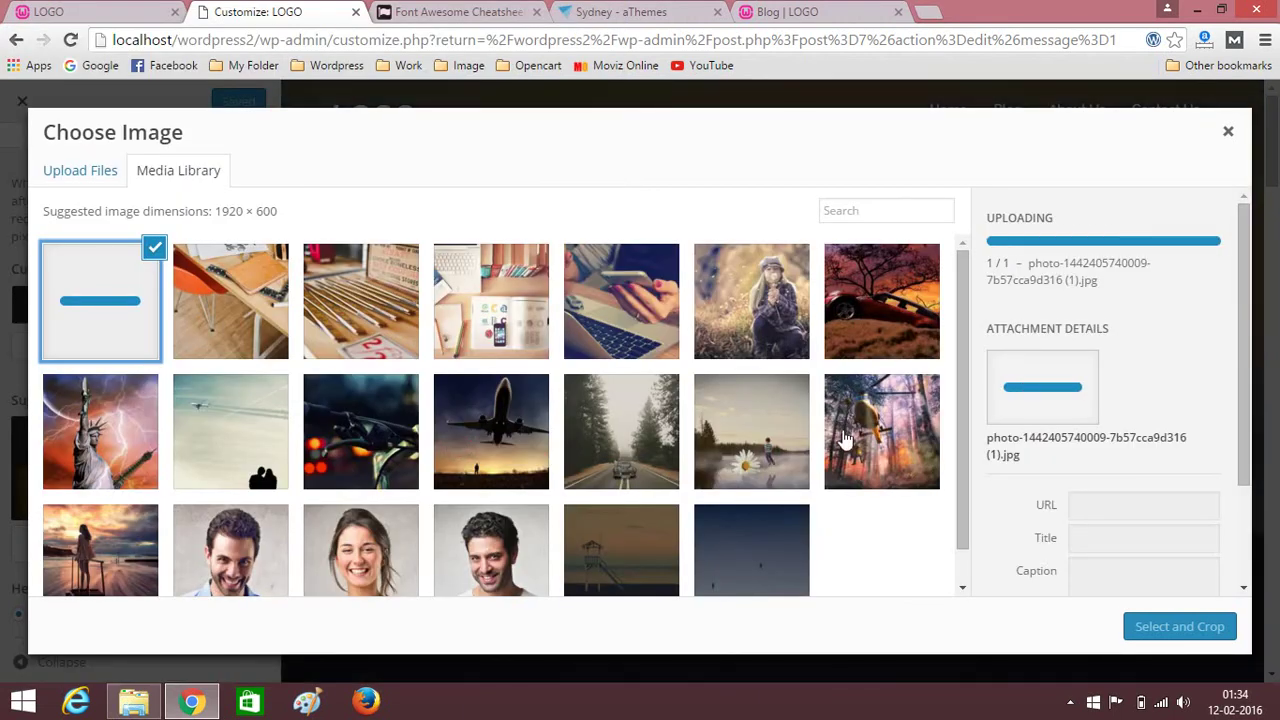
Crop the photo down over the bridge and publish it as the header image.
click(1172, 627)
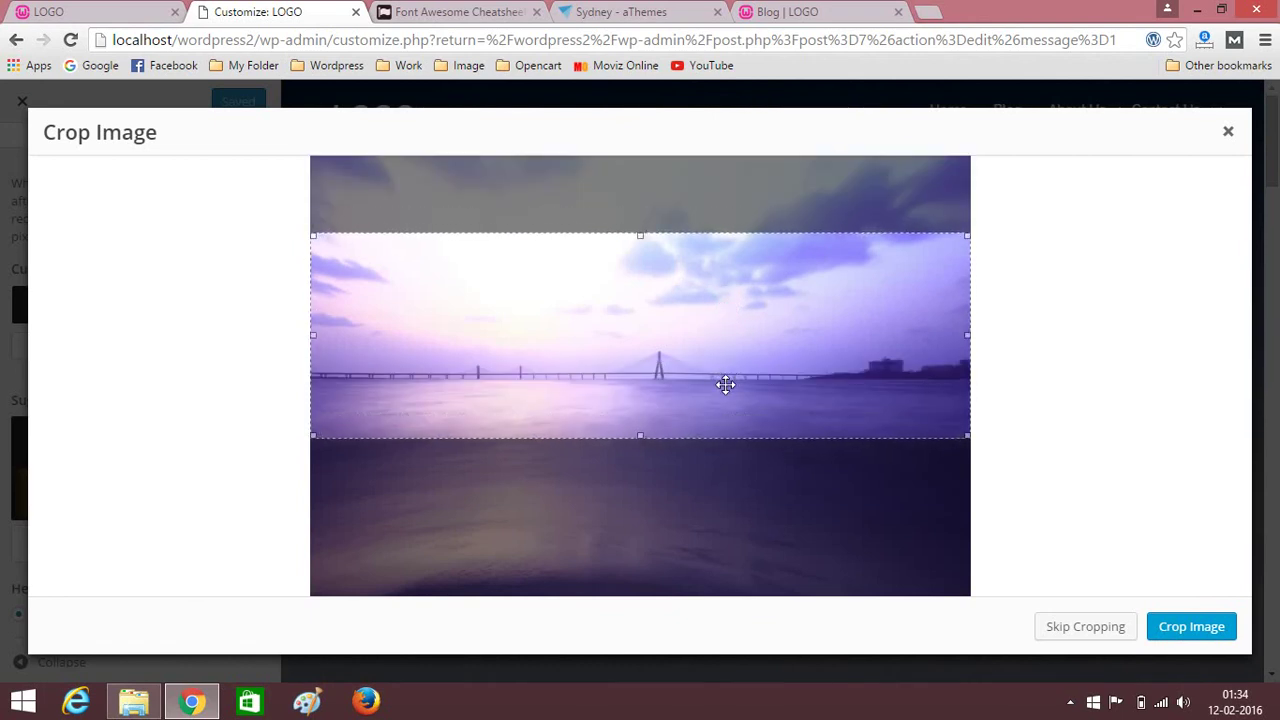
drag(725, 383, 727, 427)
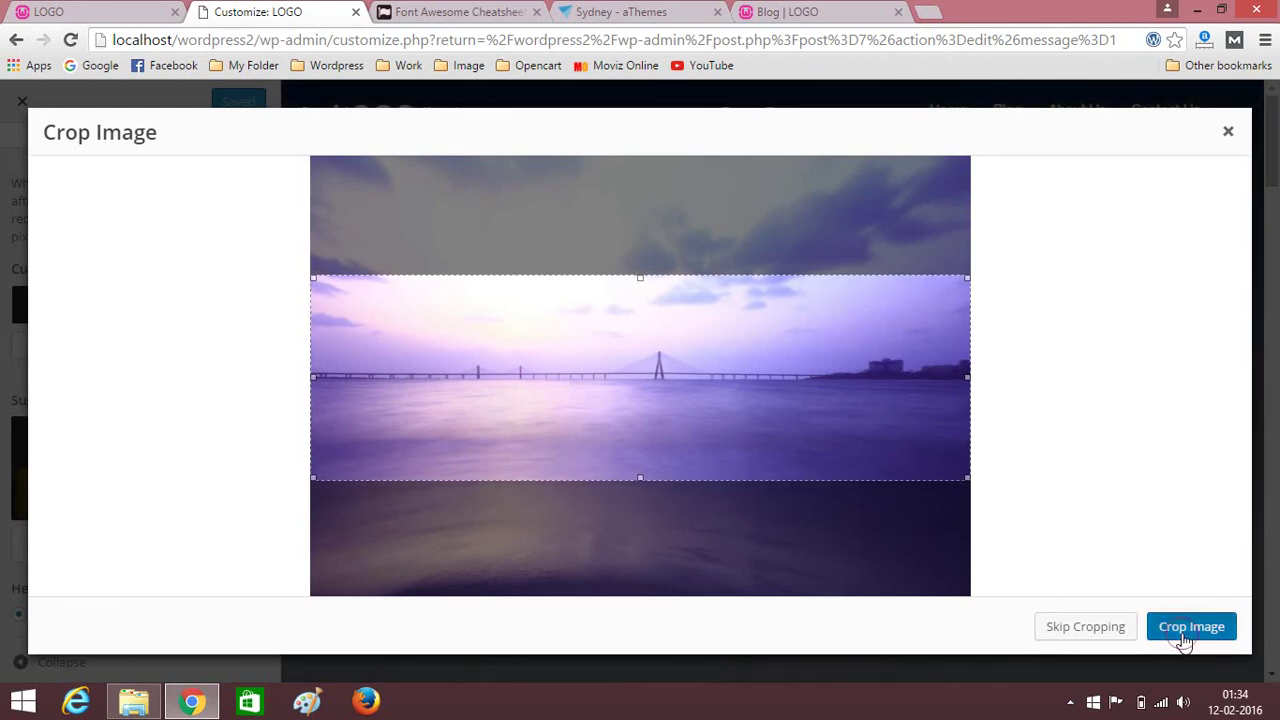
click(1185, 644)
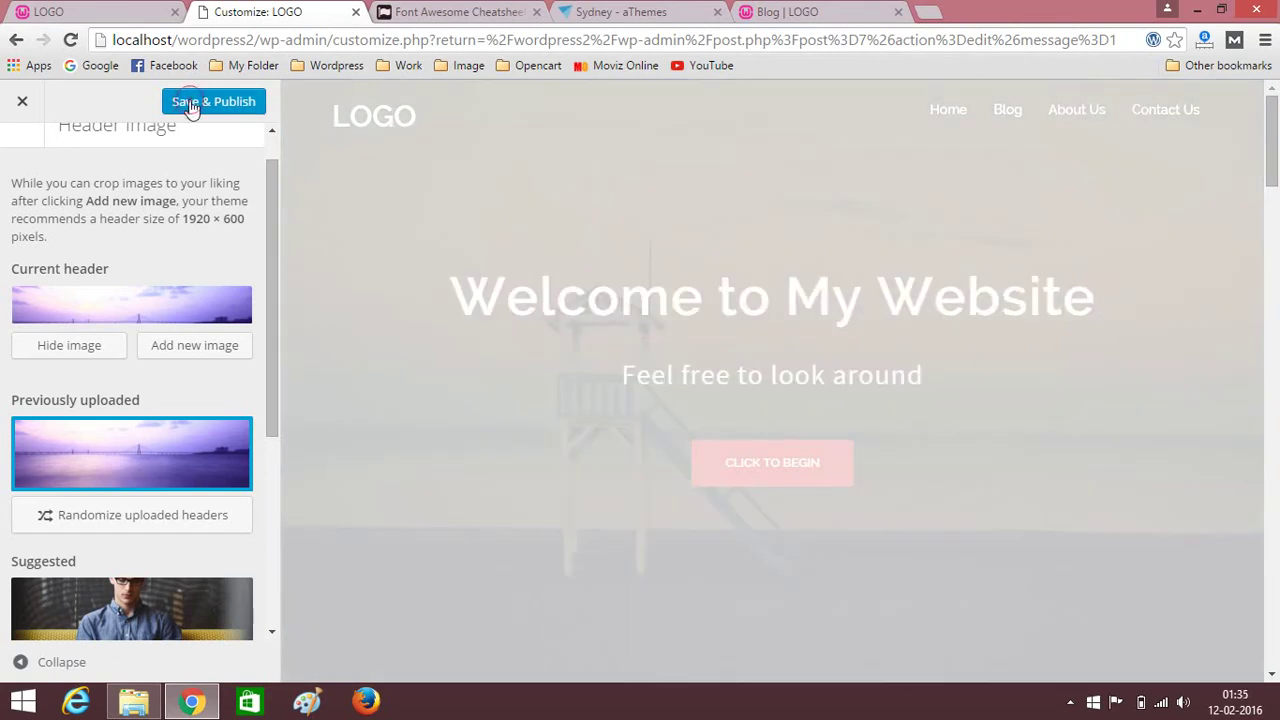
click(191, 104)
click(853, 8)
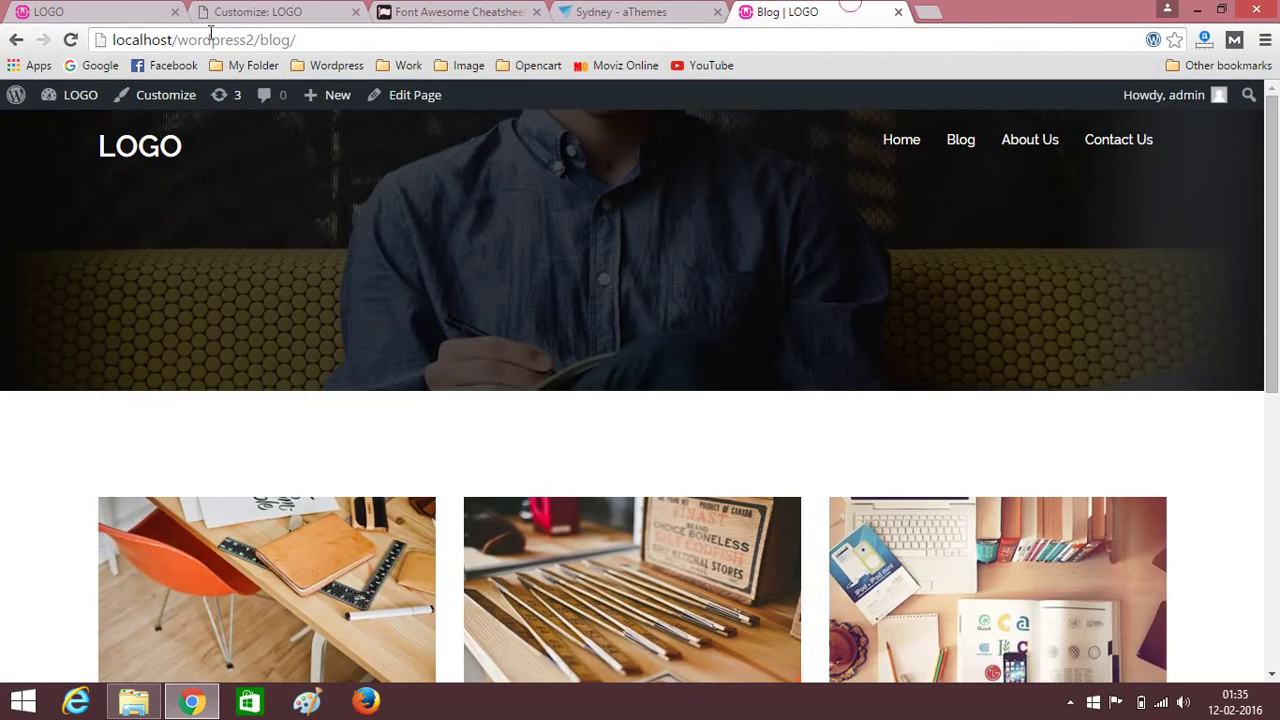
Reload the Blog page to view the new bridge header, then return to the Customizer.
click(70, 42)
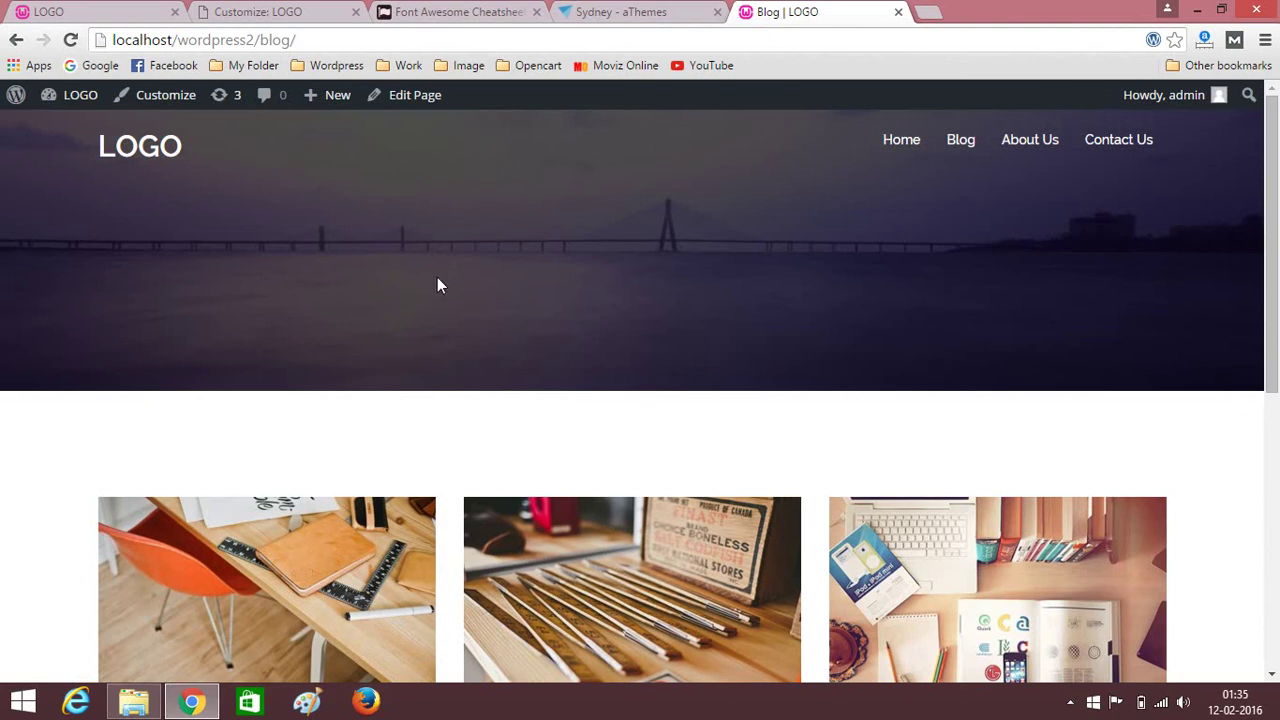
click(287, 9)
Change Header height from 300 to 80 and publish it.
scroll(225, 407, down, 4)
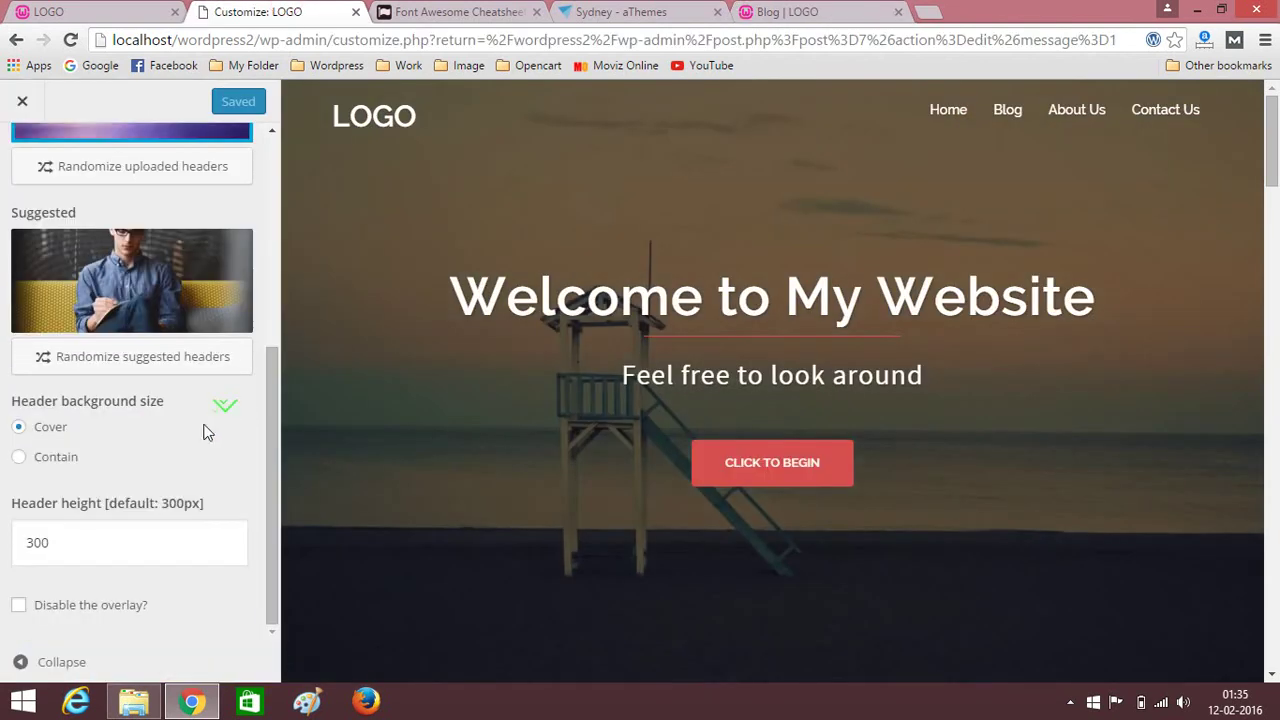
double_click(116, 550)
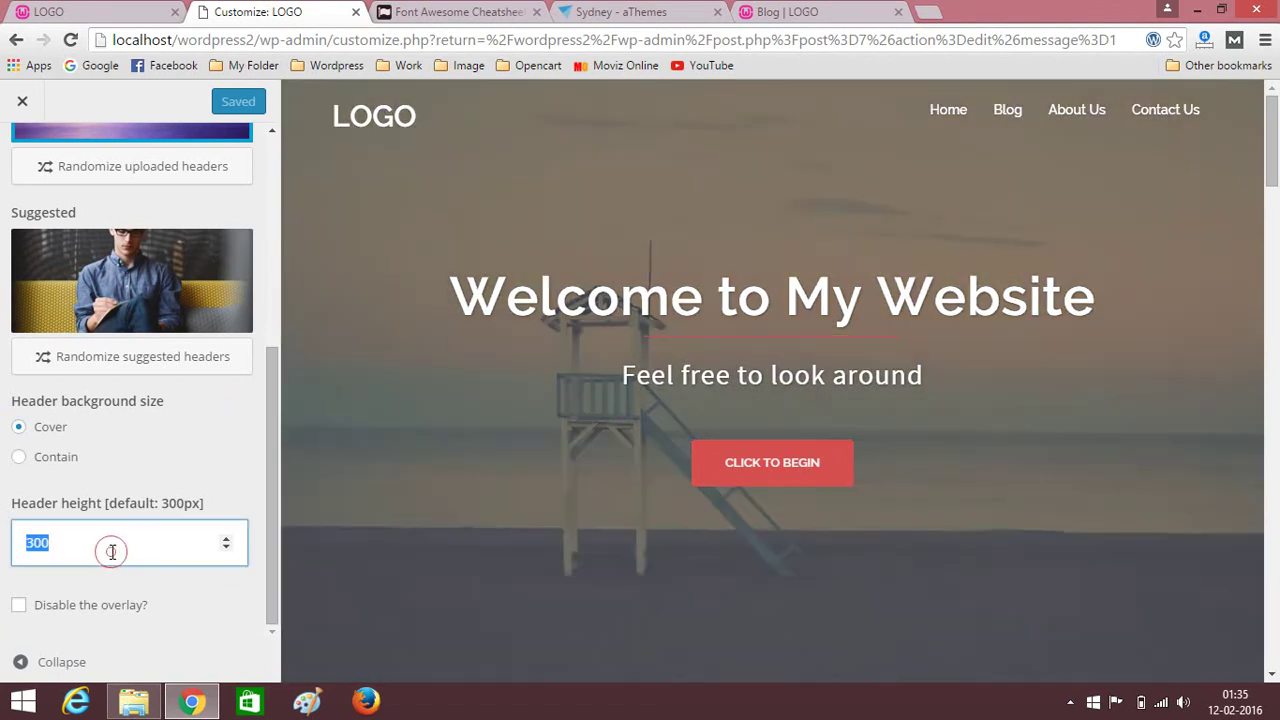
text(80)
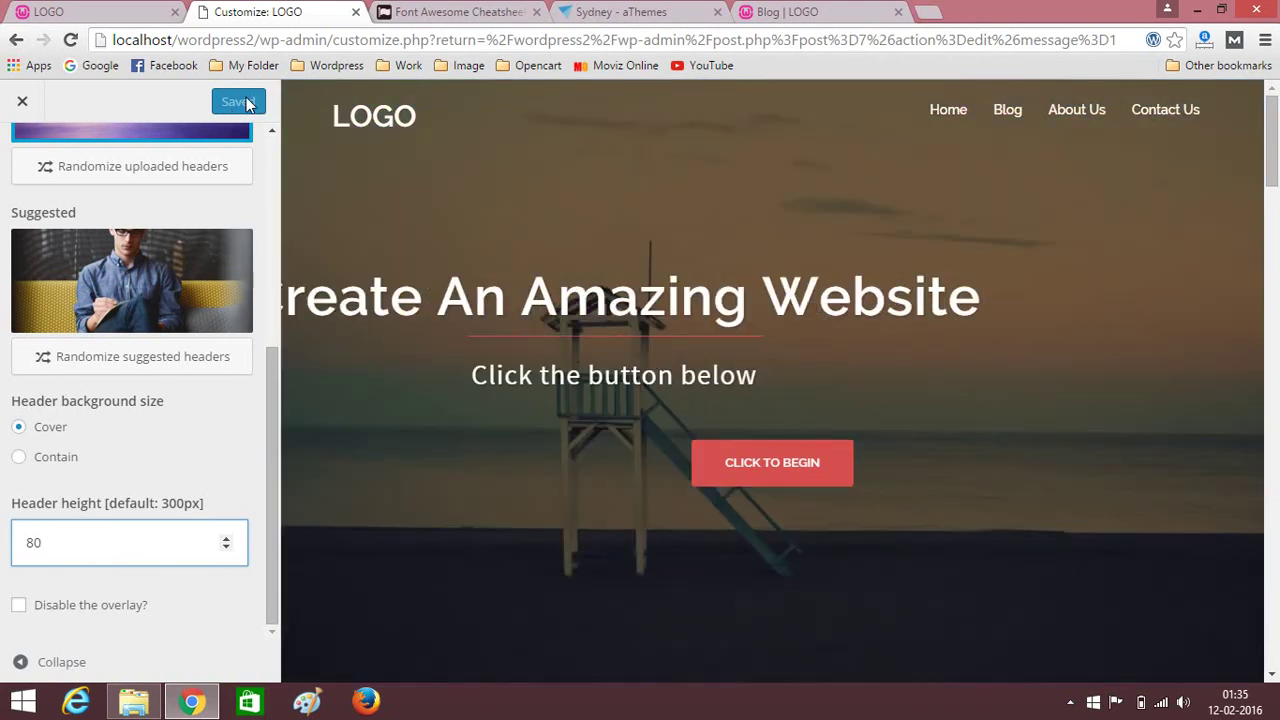
click(260, 171)
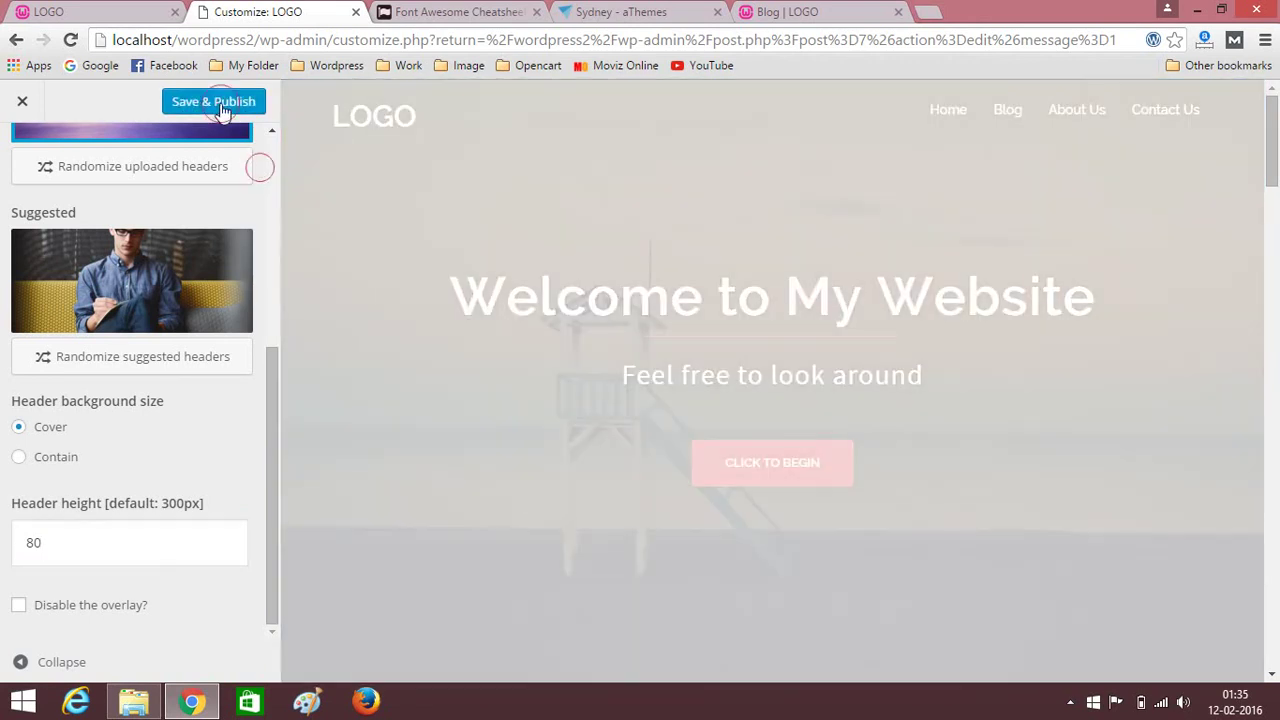
click(232, 104)
click(806, 10)
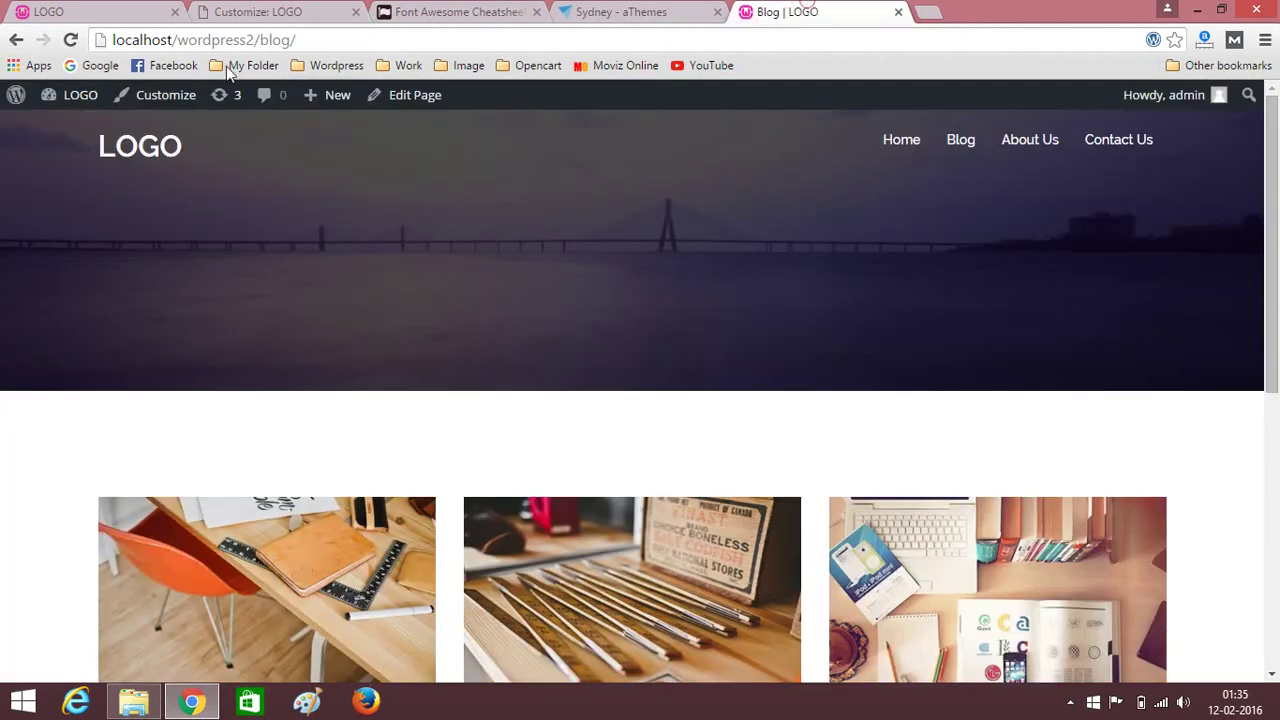
Reload the Blog page and check its shorter bridge header.
click(70, 41)
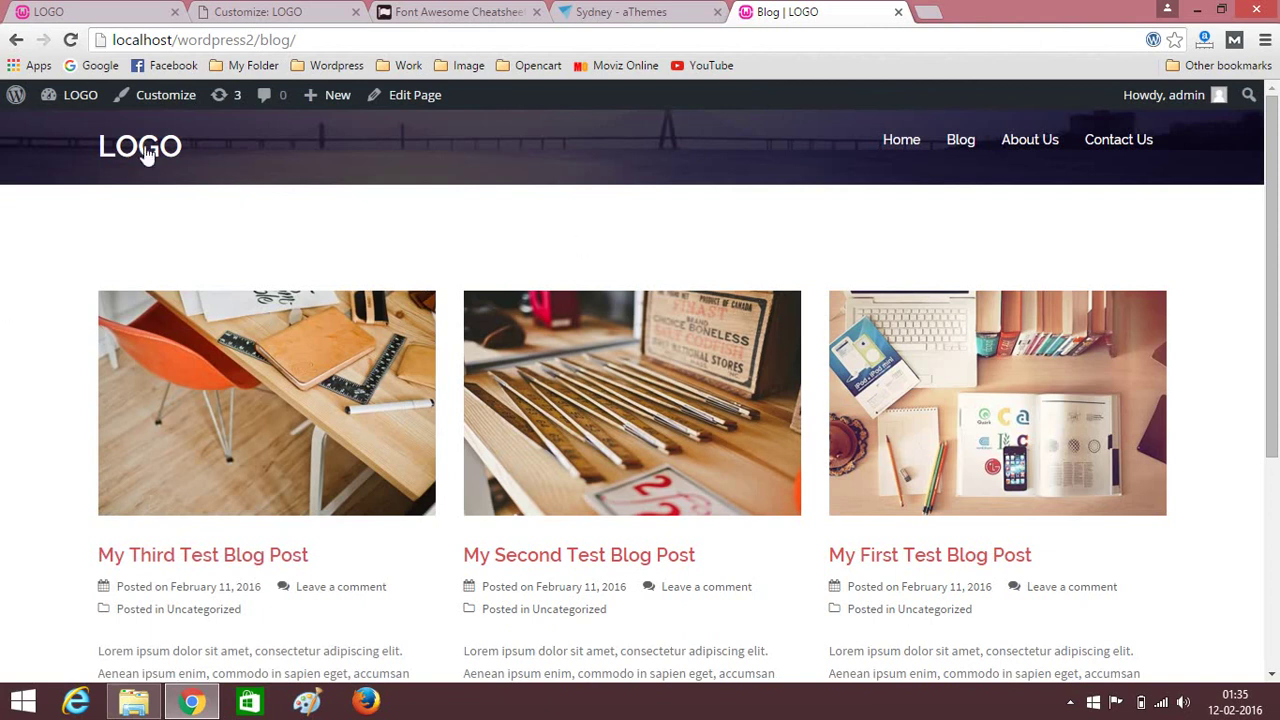
scroll(138, 246, down, 2)
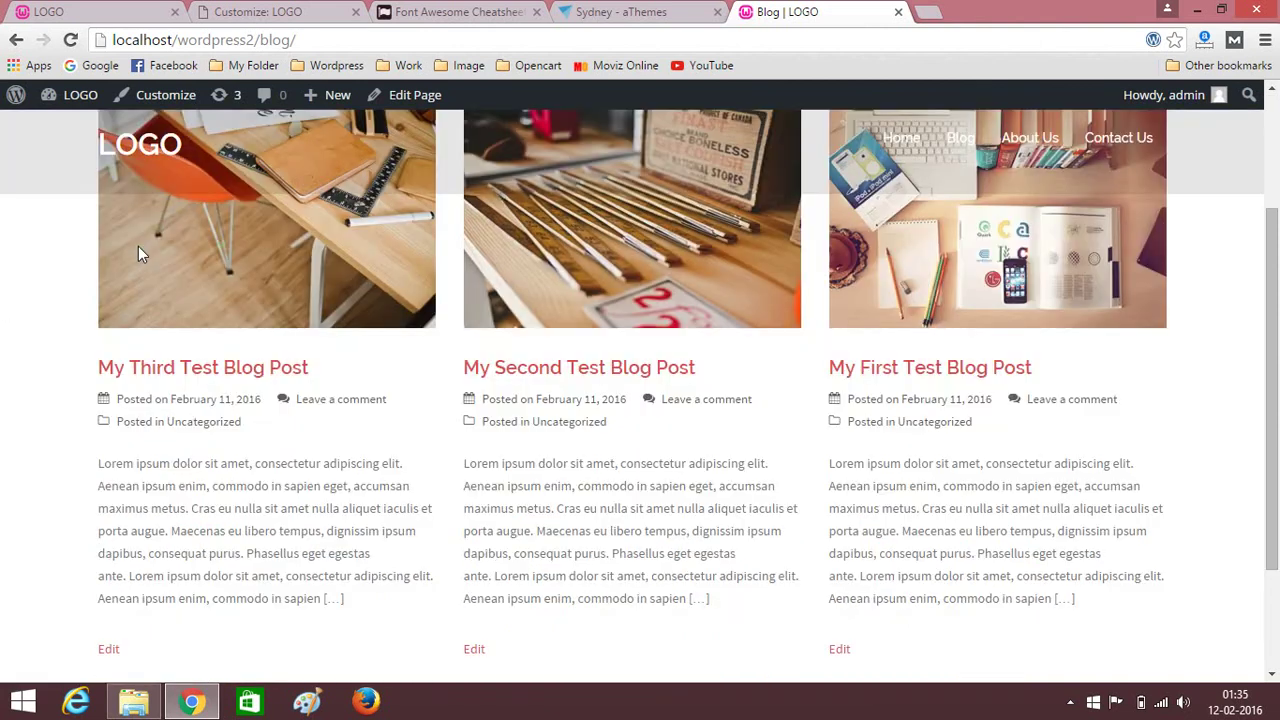
scroll(138, 252, up, 2)
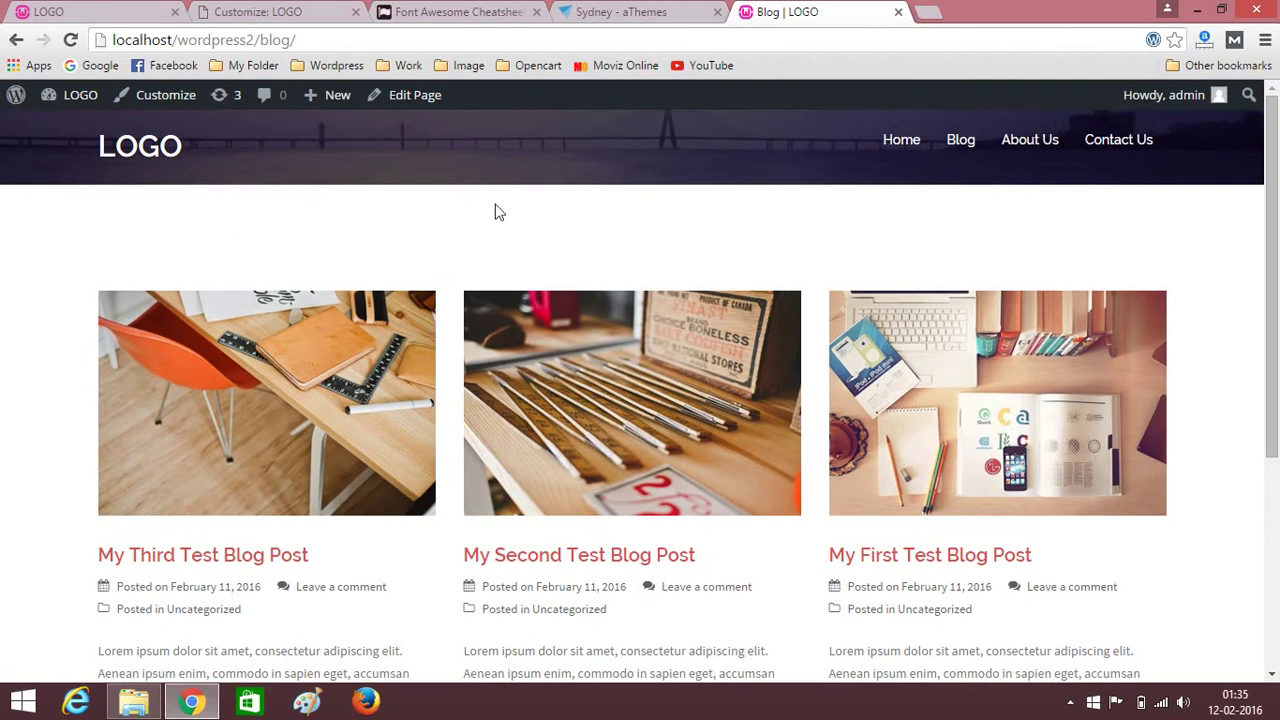
click(959, 143)
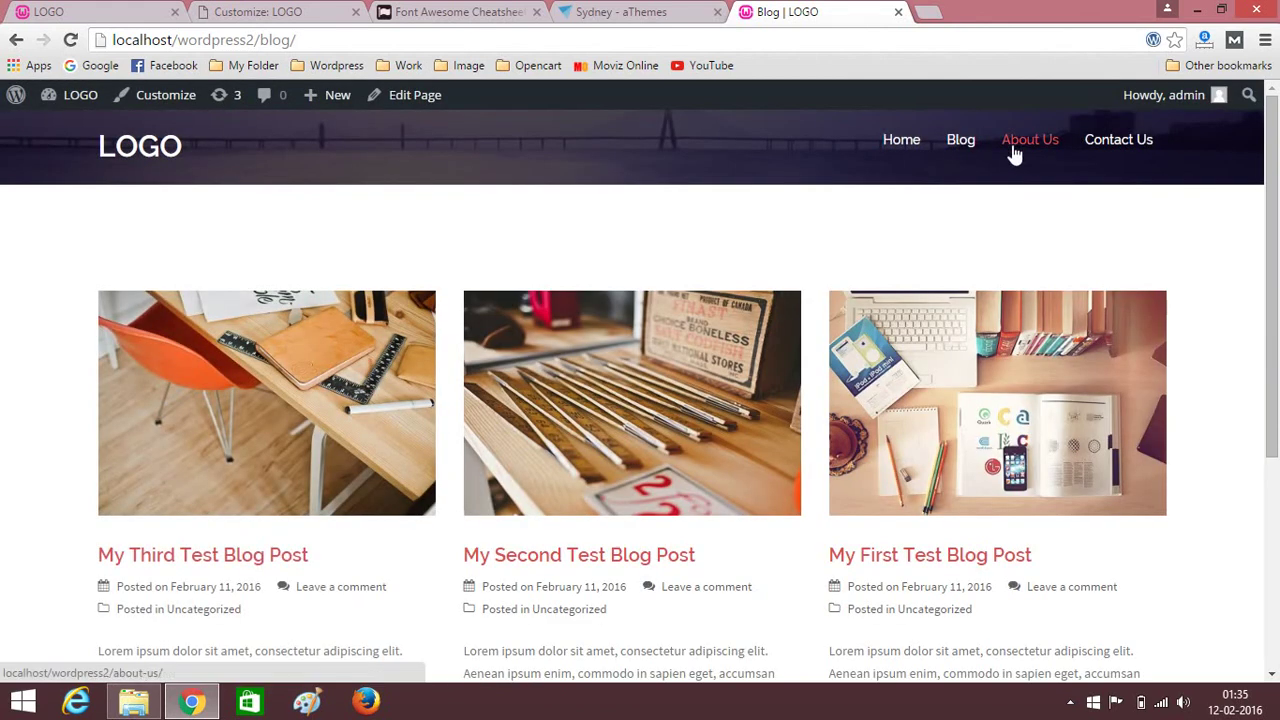
scroll(903, 158, down, 4)
scroll(894, 143, up, 4)
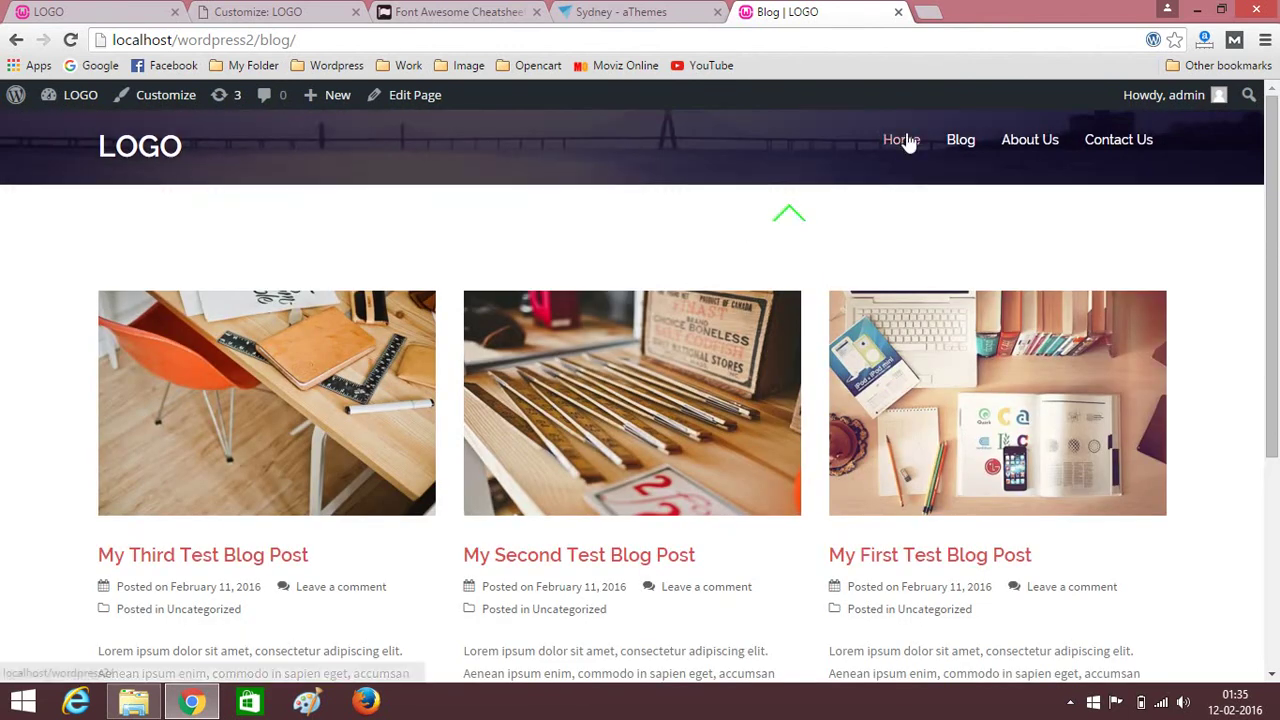
Review the header on the Home, Blog and About Us pages, then return to the Customizer.
click(905, 141)
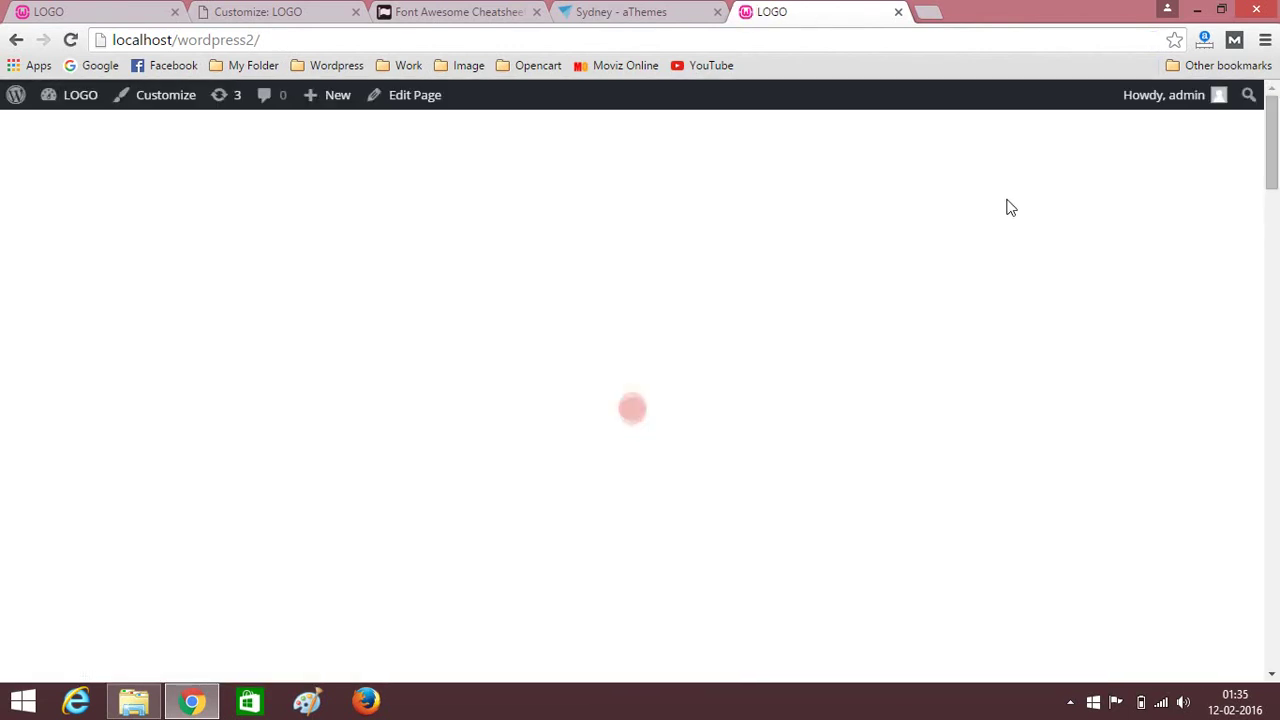
scroll(1006, 207, down, 10)
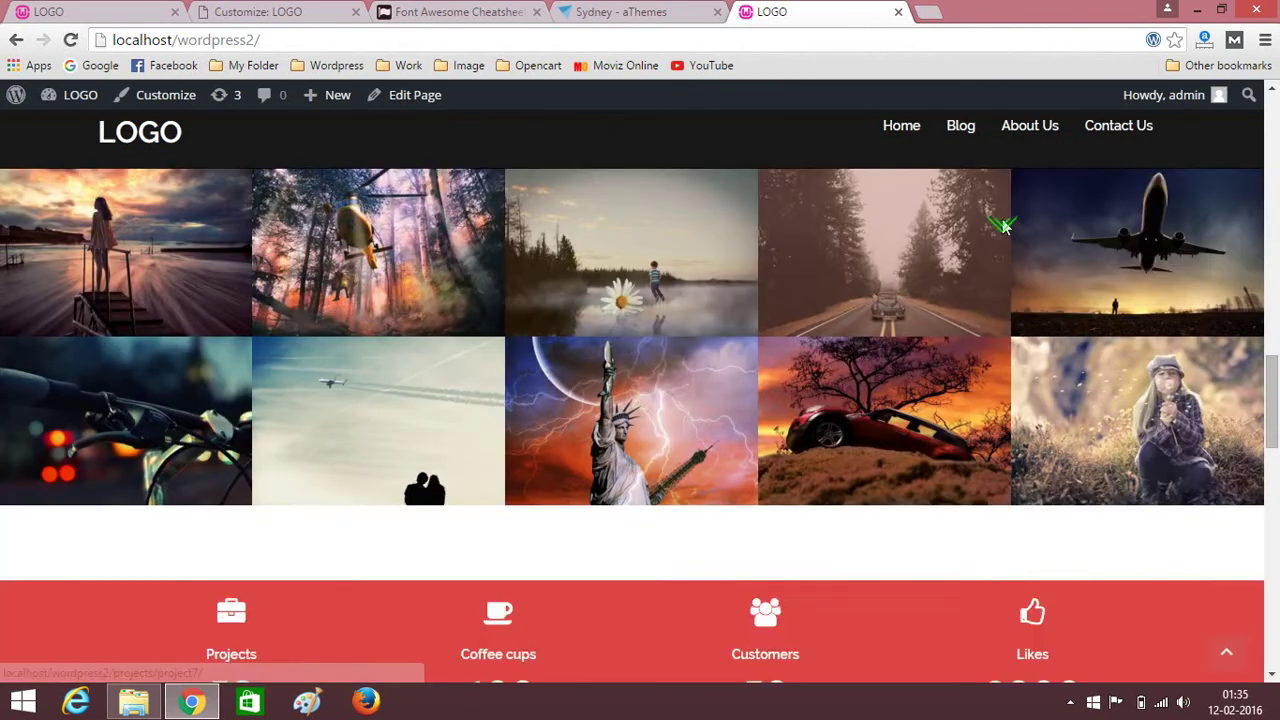
scroll(1004, 226, up, 5)
click(954, 132)
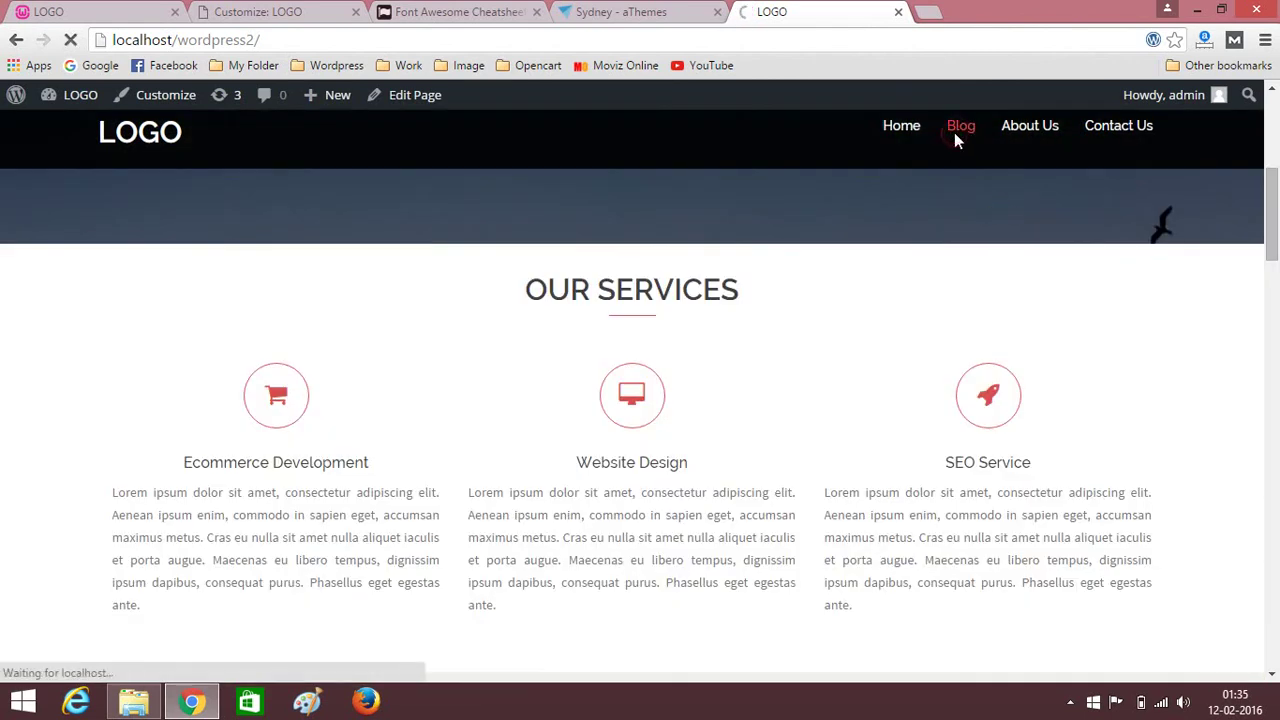
scroll(857, 293, down, 4)
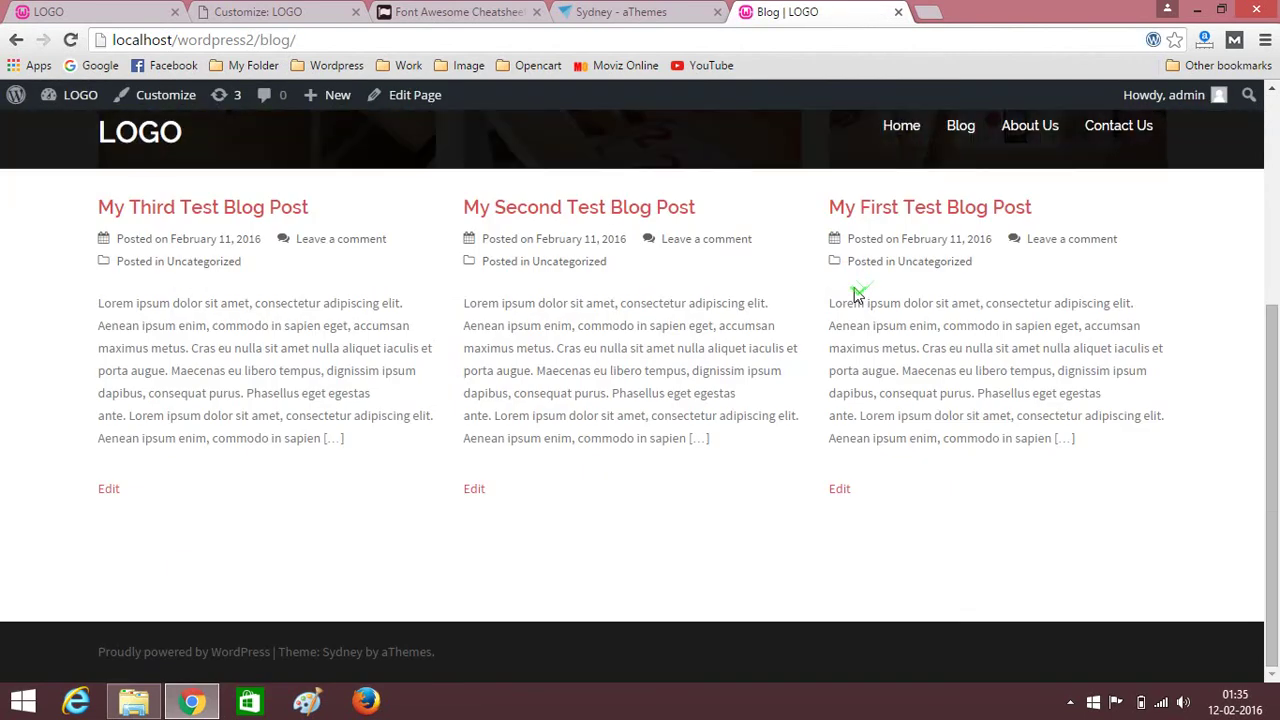
scroll(857, 293, up, 4)
click(1029, 144)
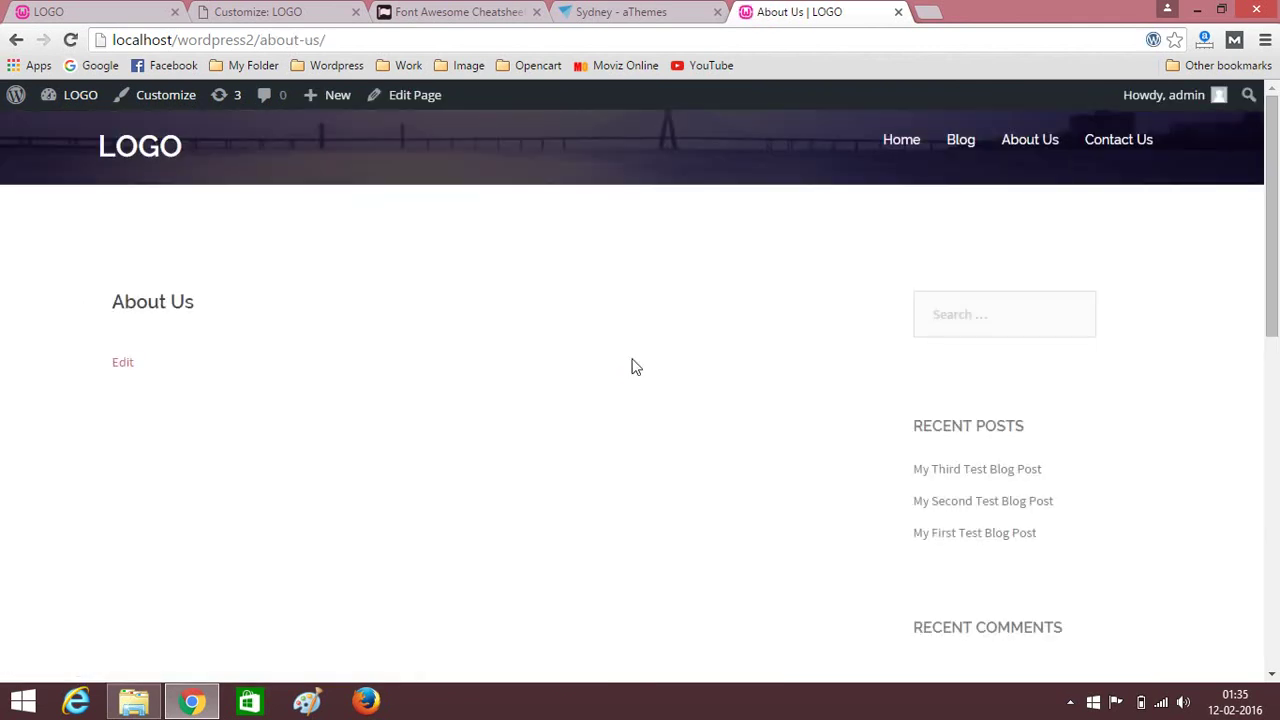
scroll(640, 366, down, 5)
scroll(645, 366, up, 5)
click(310, 14)
scroll(120, 250, up, 4)
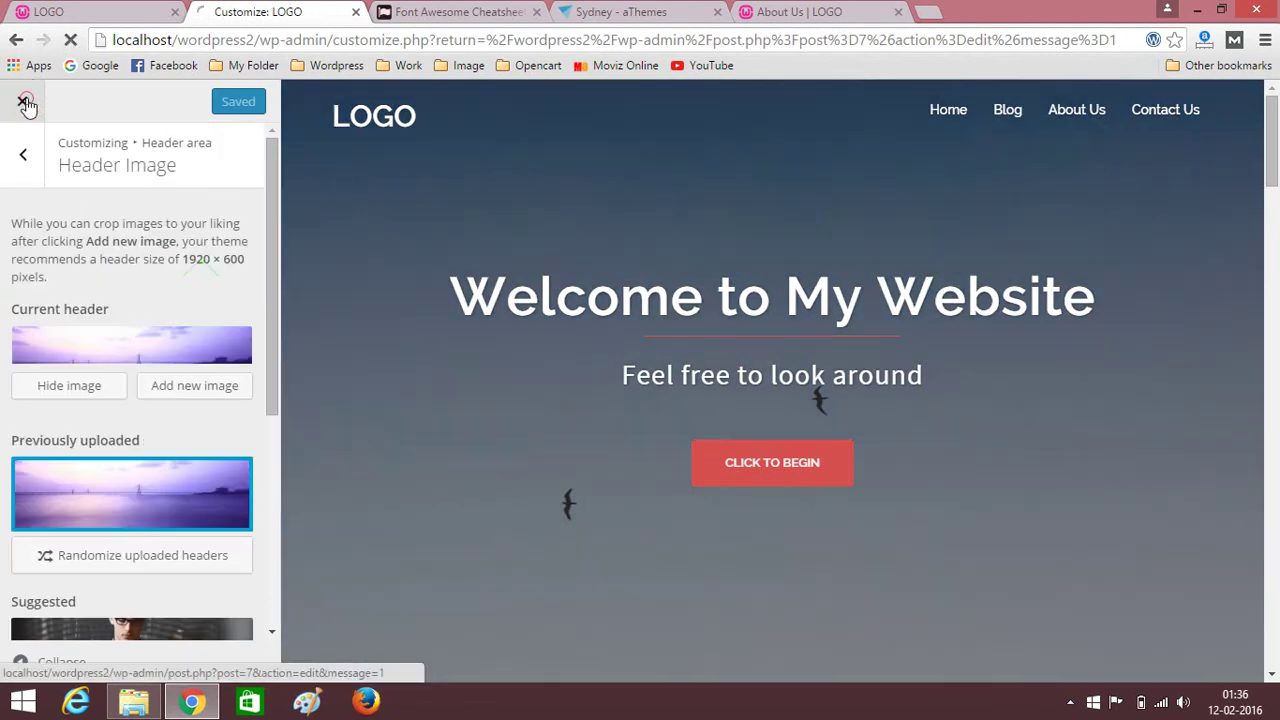
Exit the customizer, close the Font Awesome and Sydney tabs, and list all pages.
click(22, 101)
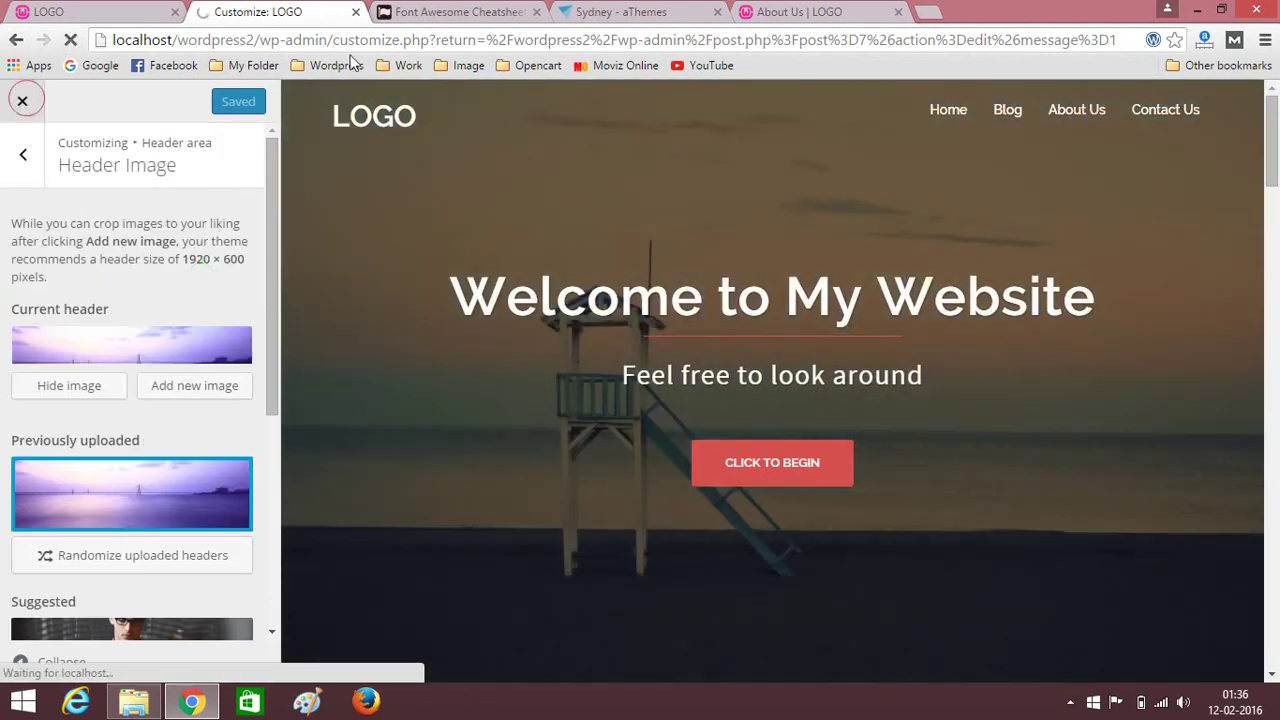
click(536, 12)
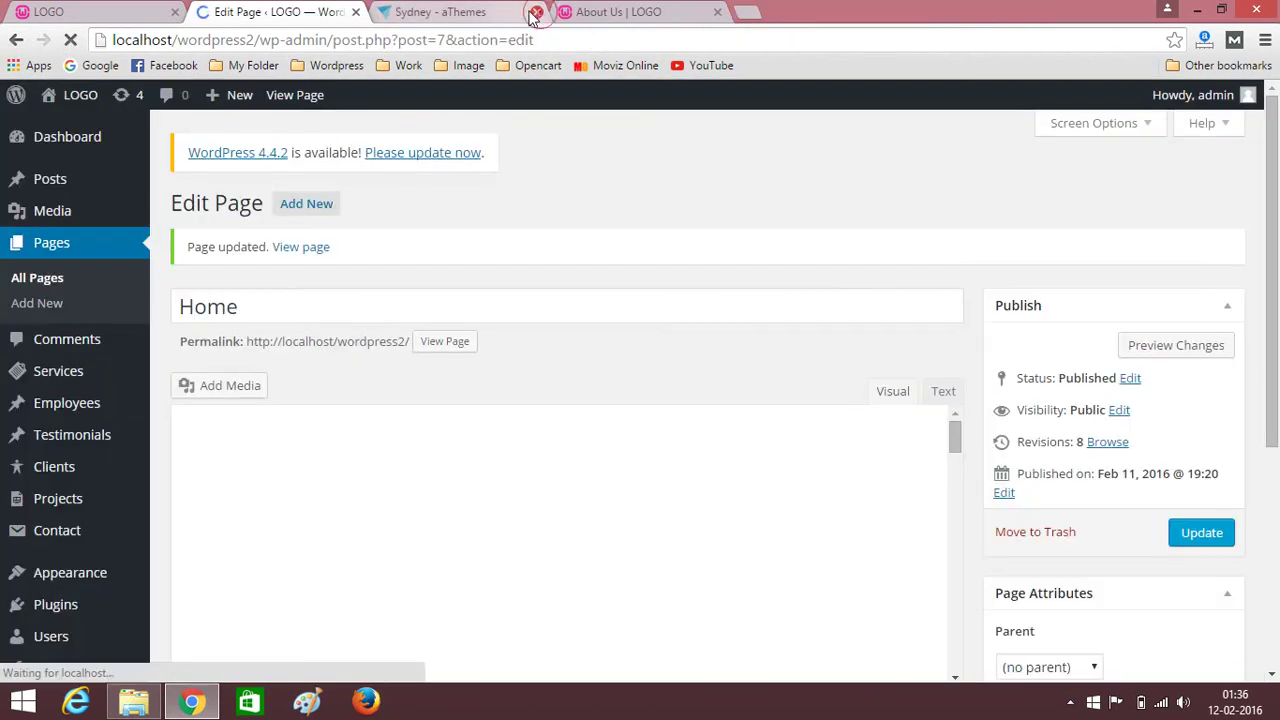
click(536, 12)
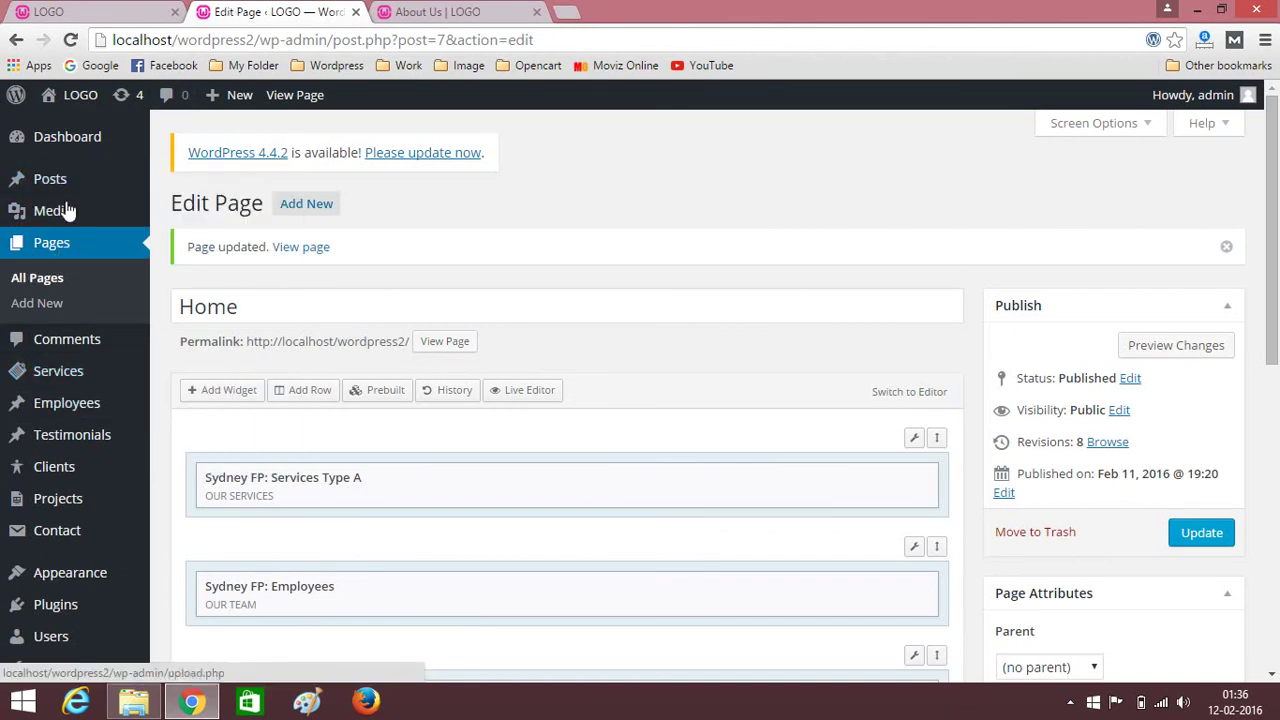
click(42, 250)
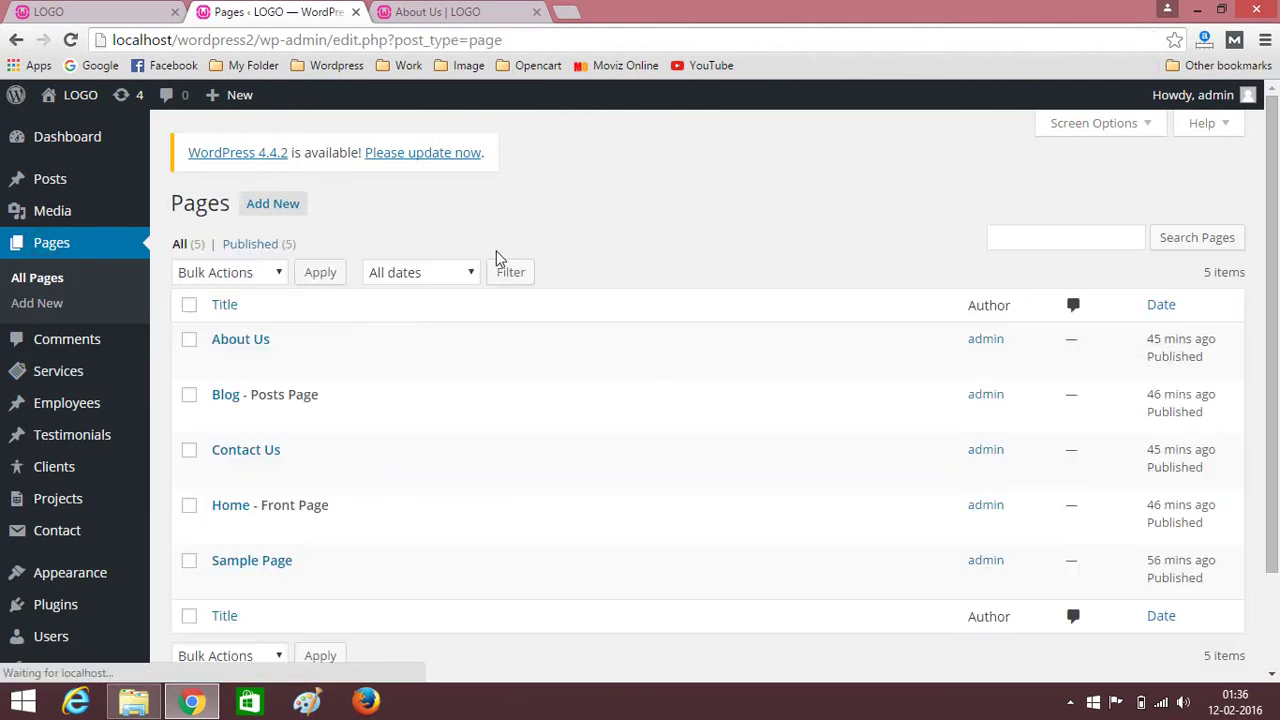
Give the About Us page the Front Page template and switch it to Page Builder.
click(232, 342)
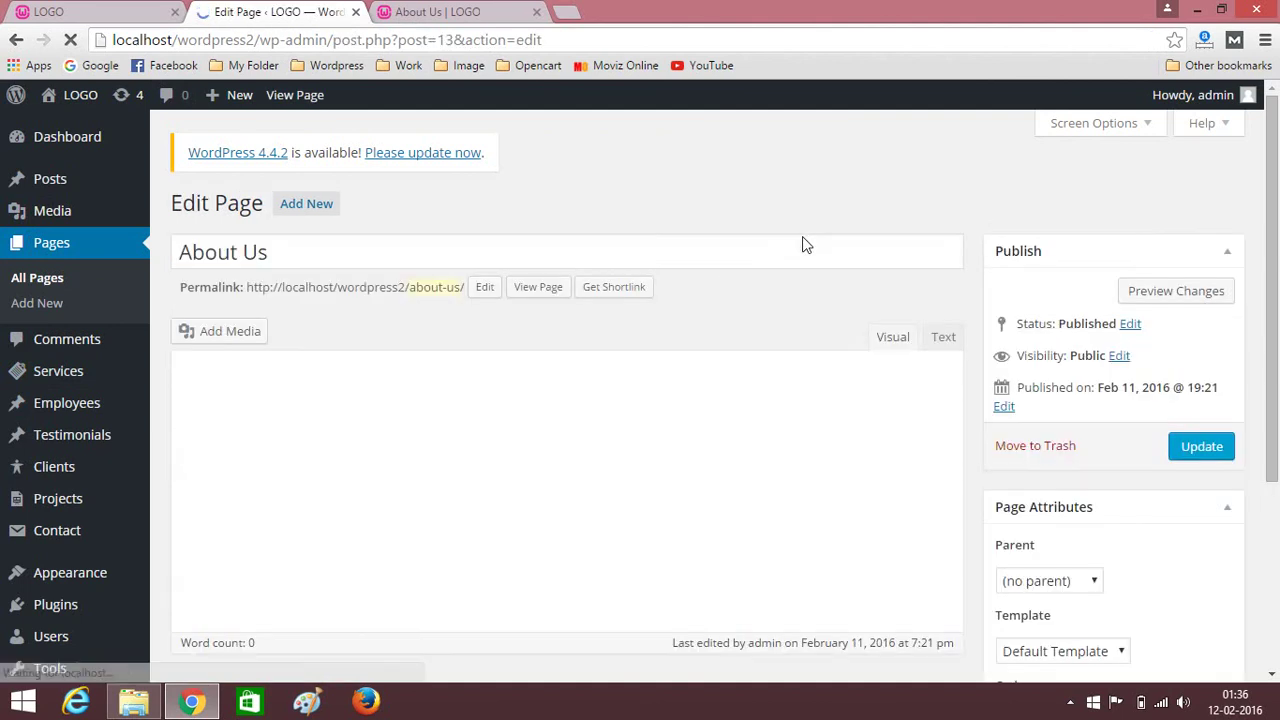
scroll(967, 402, down, 1)
scroll(967, 402, down, 1)
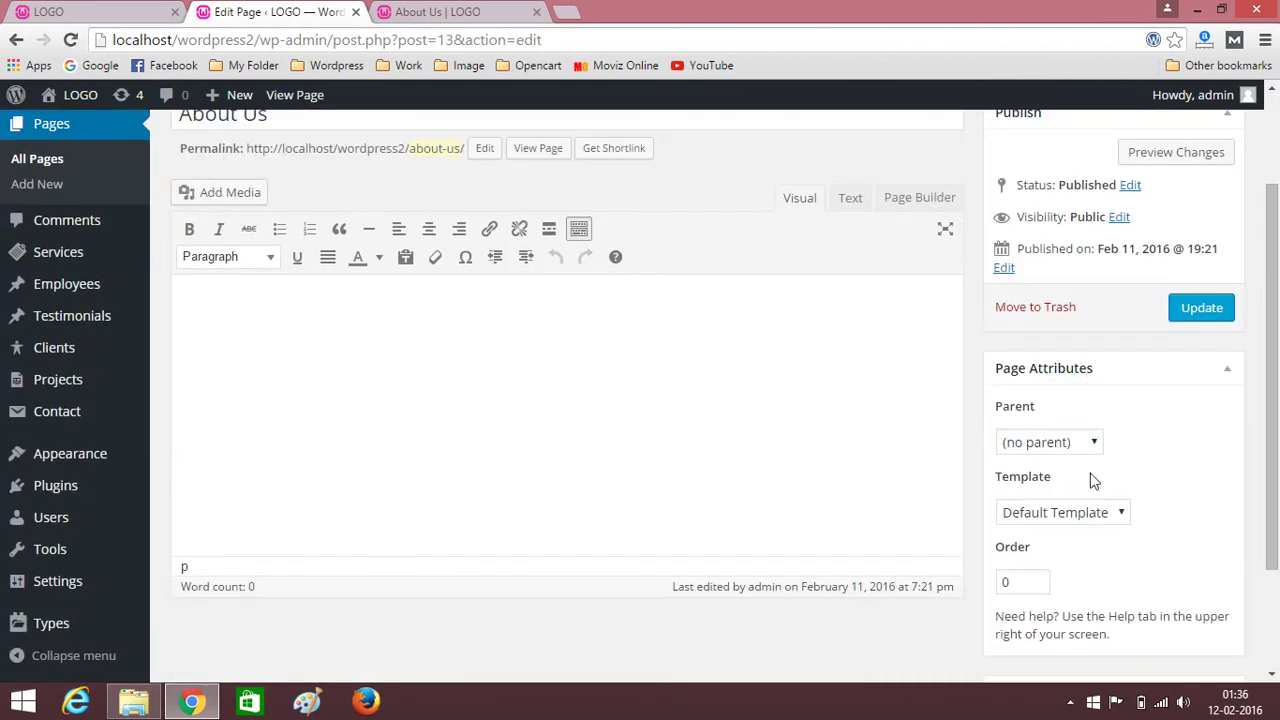
click(1091, 514)
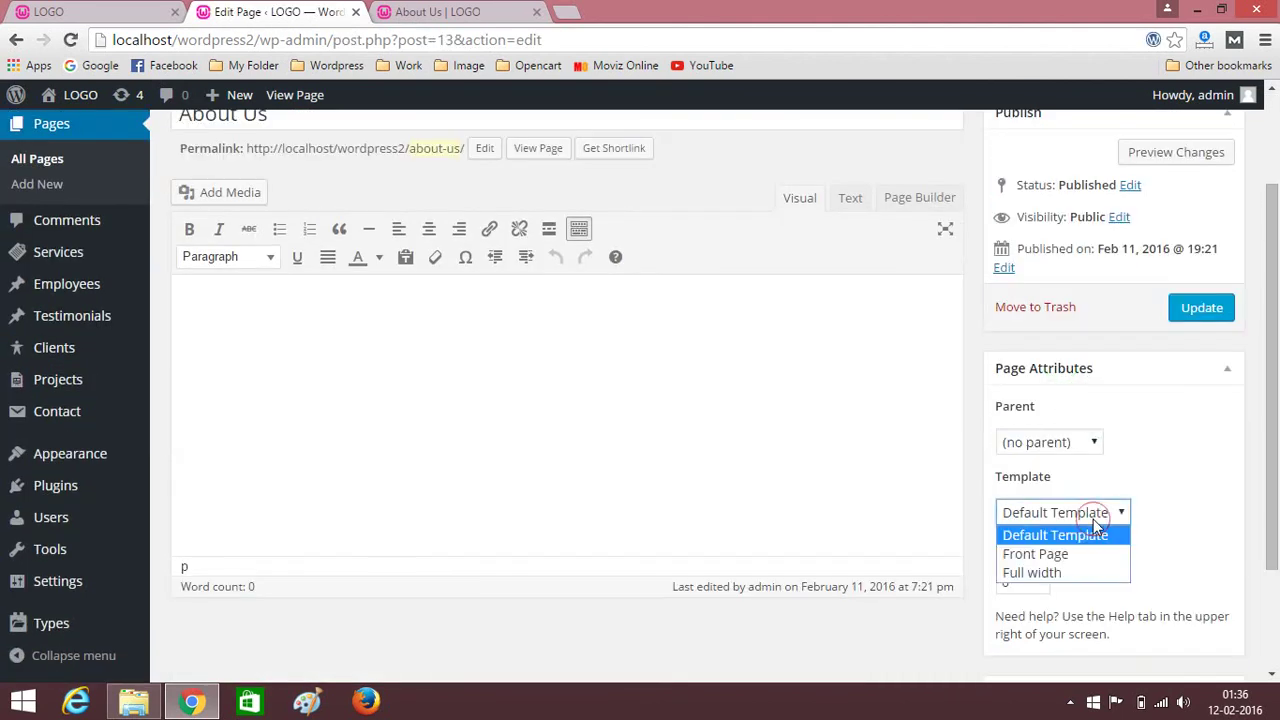
click(1036, 555)
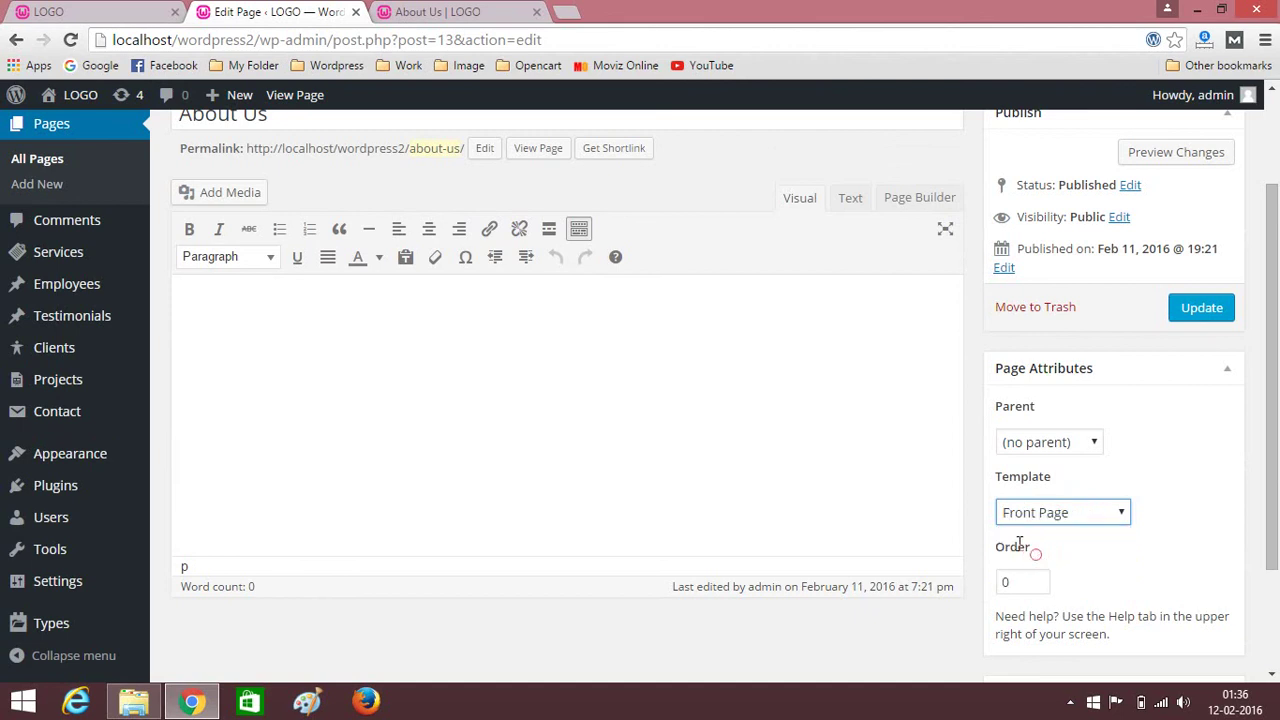
click(915, 200)
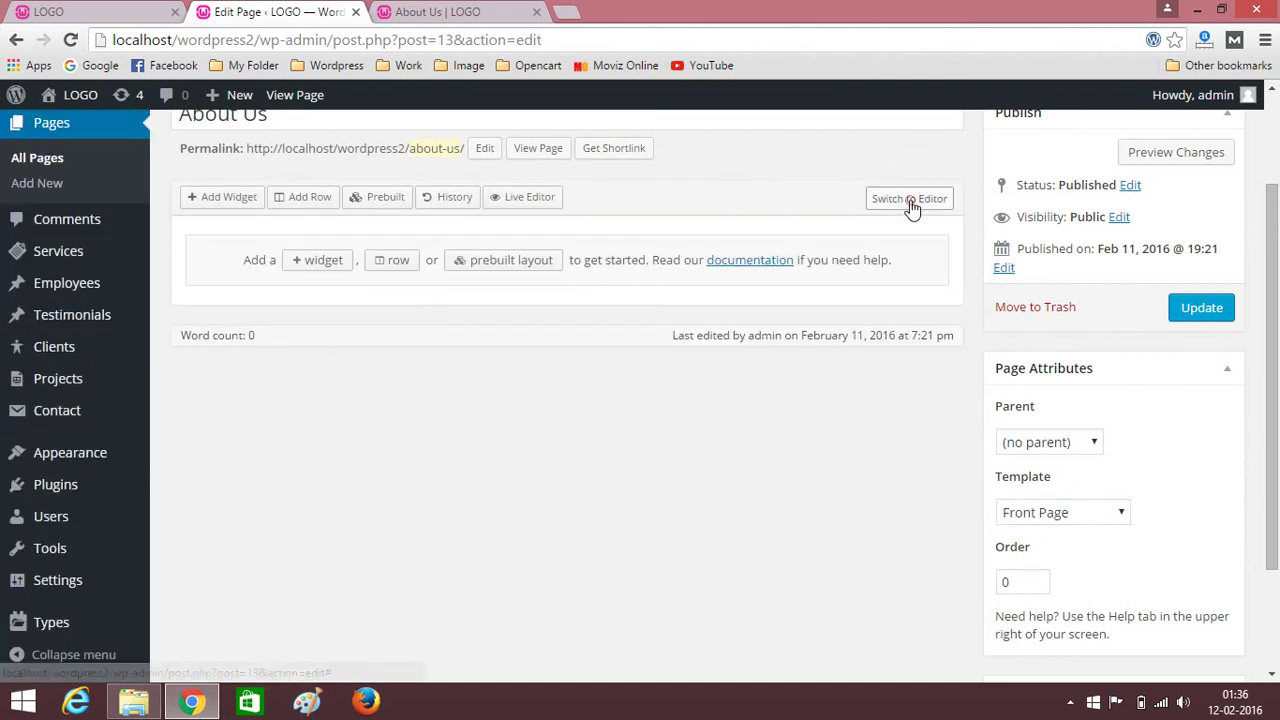
Insert a one-column row holding a SiteOrigin Editor widget and open its settings.
click(305, 198)
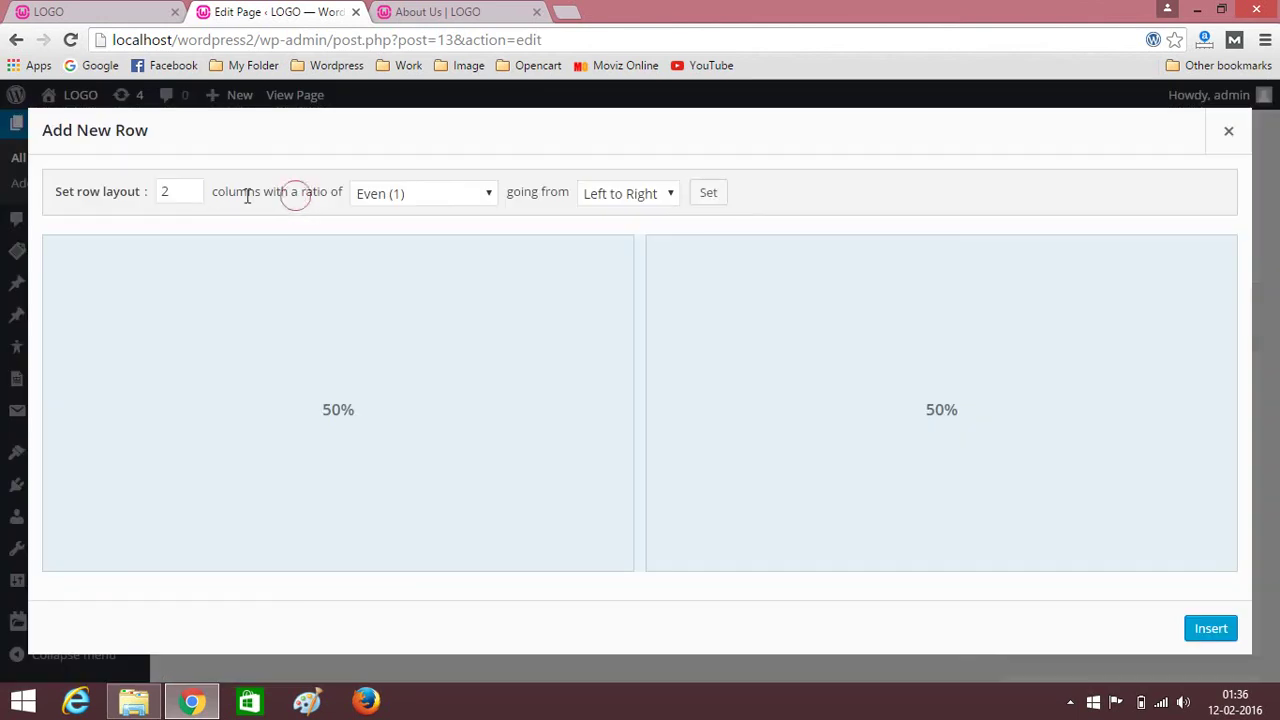
click(194, 196)
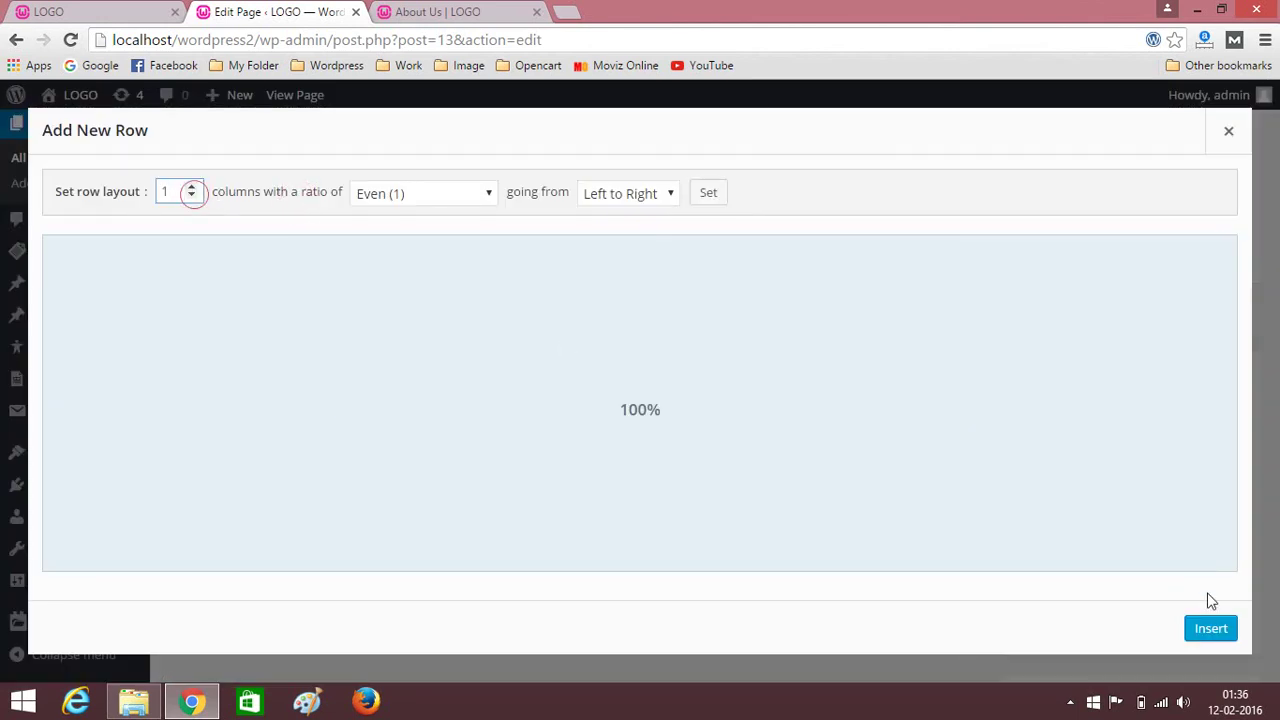
double_click(1208, 620)
click(270, 281)
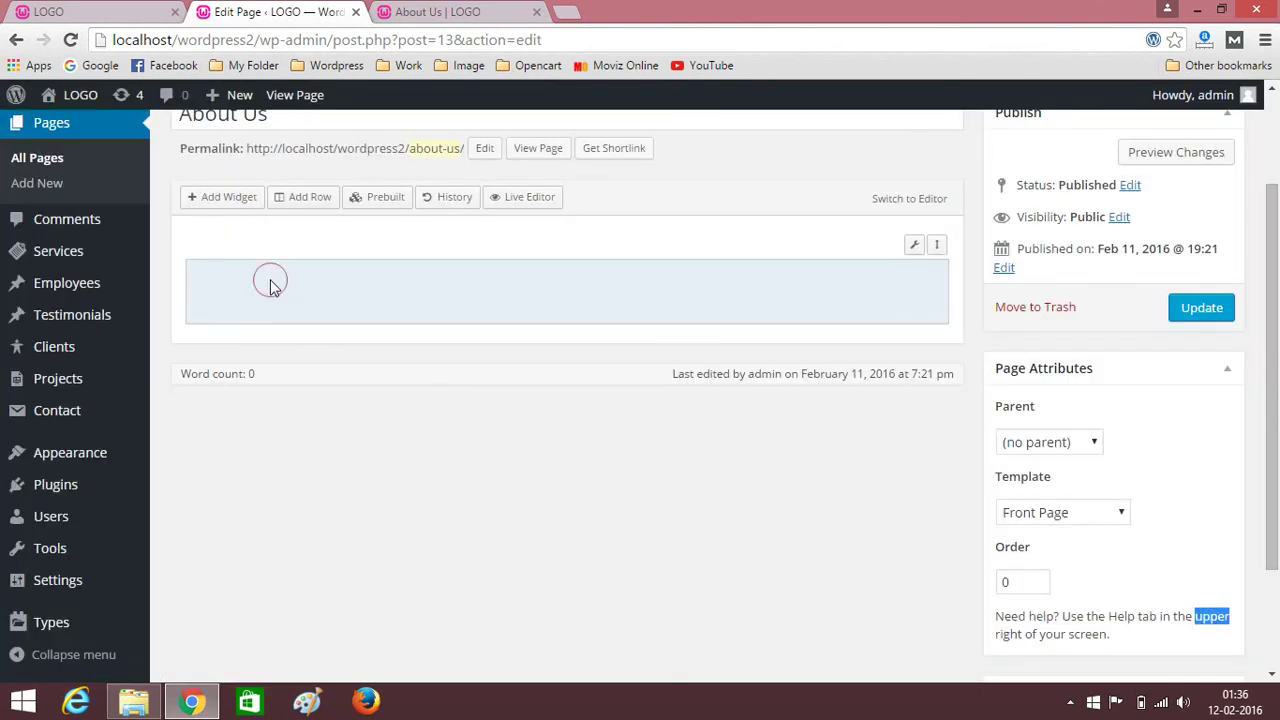
click(222, 200)
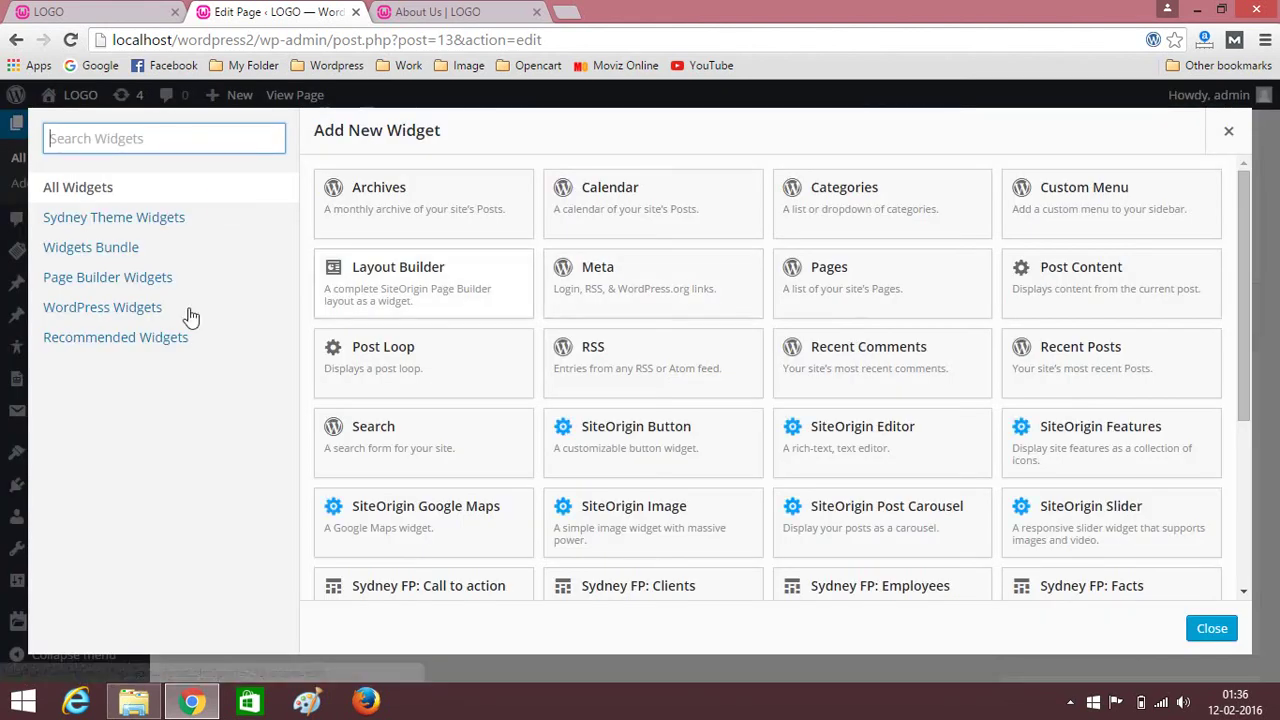
click(836, 440)
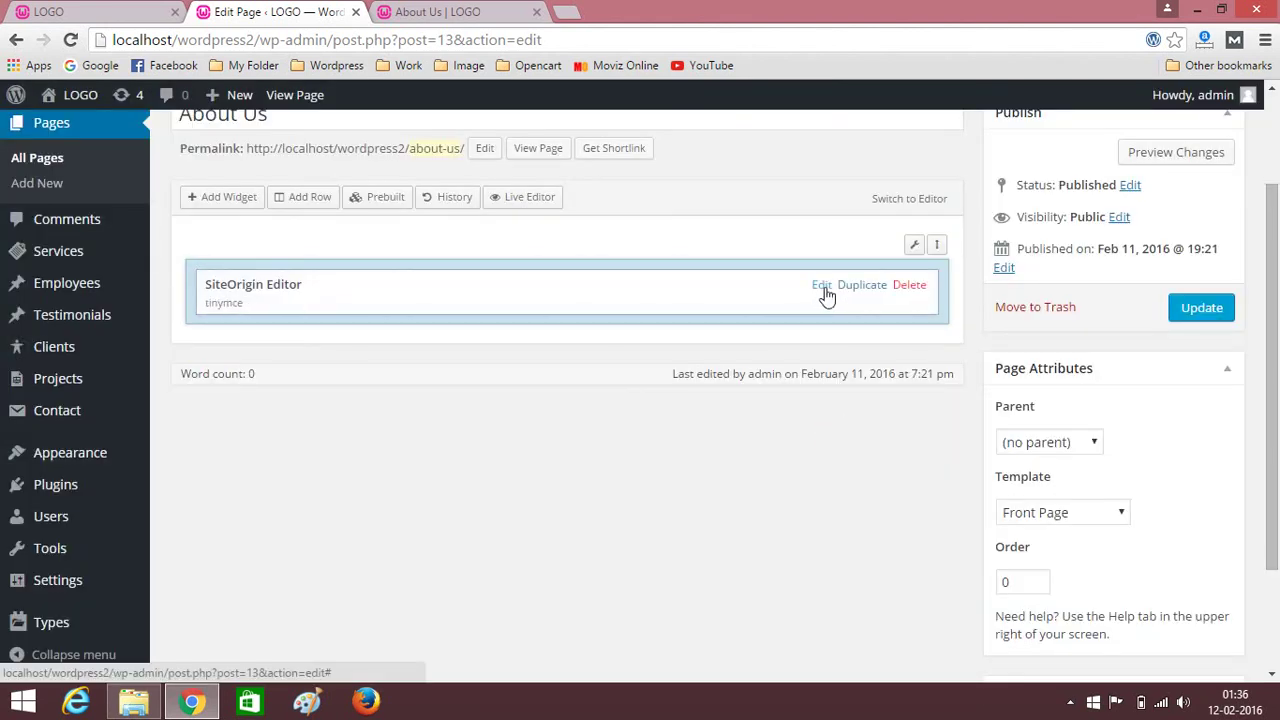
click(821, 286)
Copy the ABOUT US heading from the other site into the widget title.
click(88, 10)
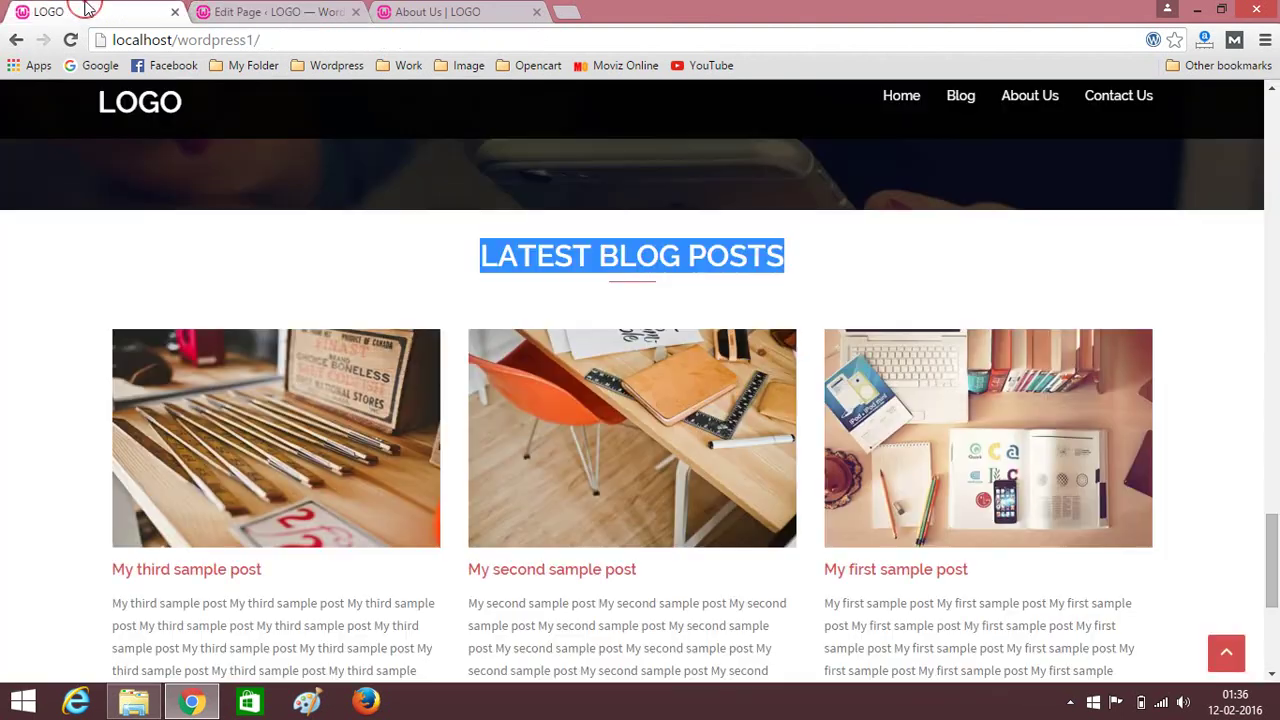
click(1020, 97)
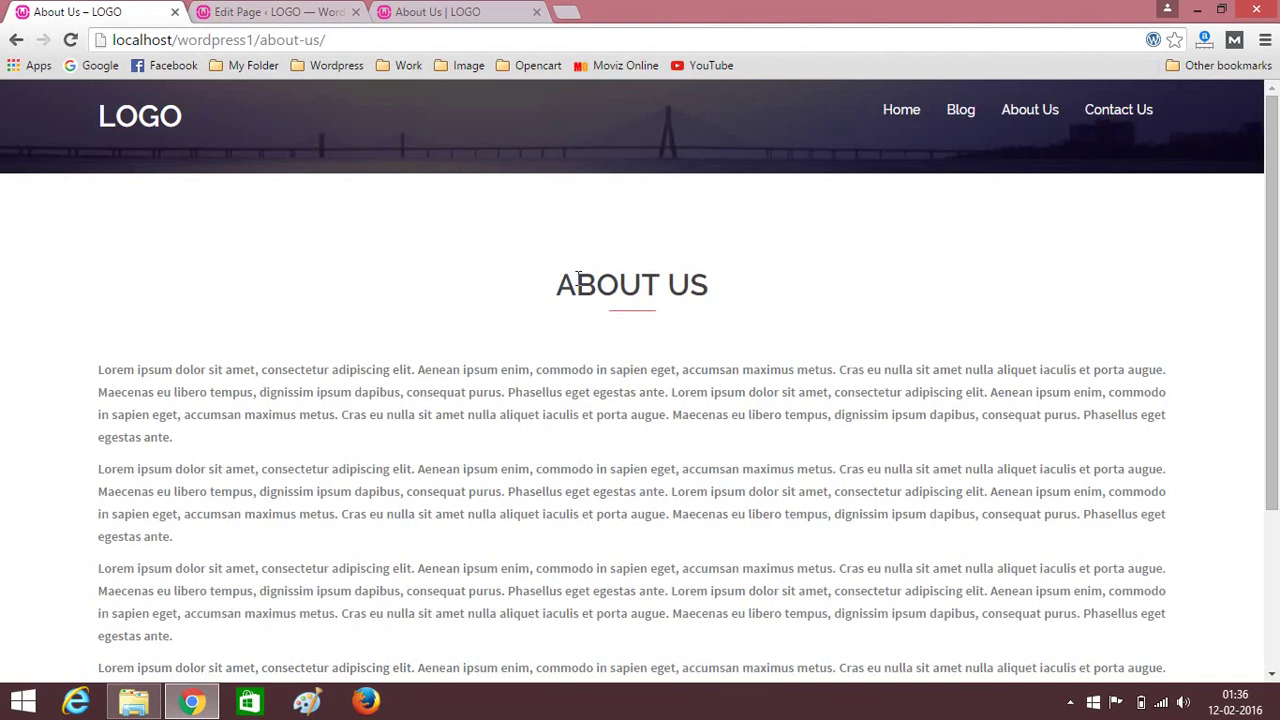
drag(563, 285, 703, 307)
key(ctrl+c)
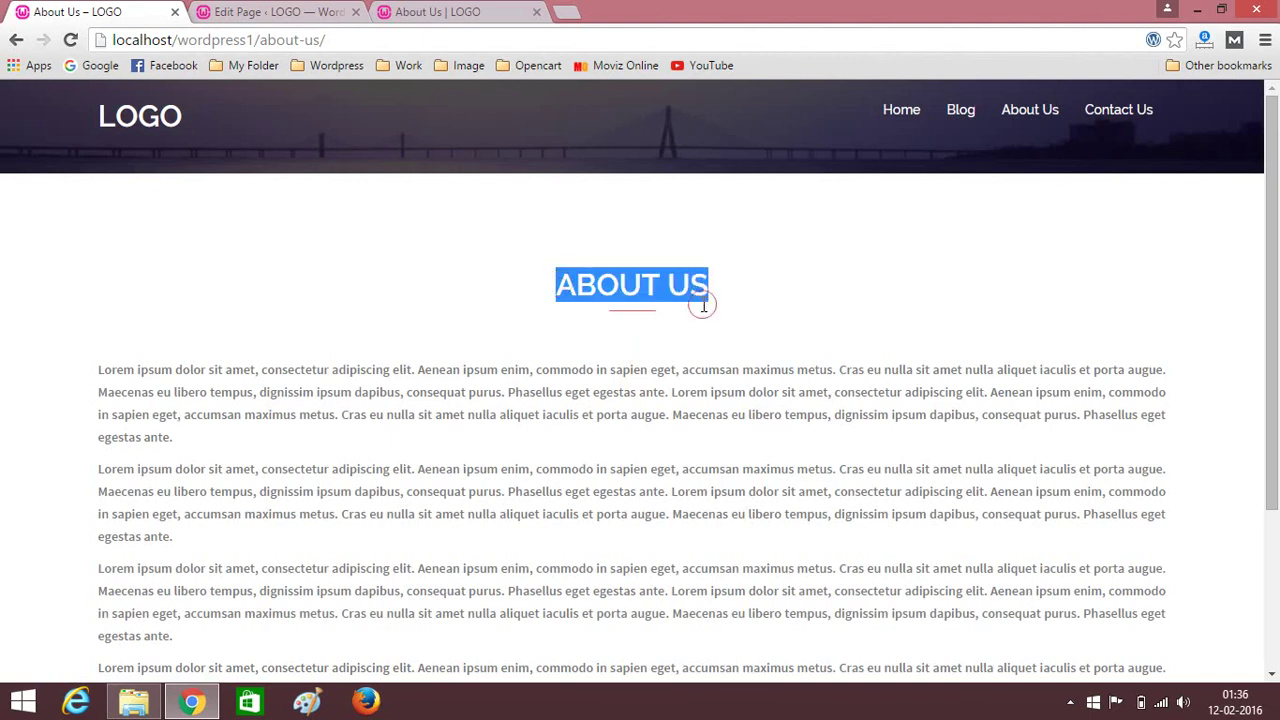
click(205, 10)
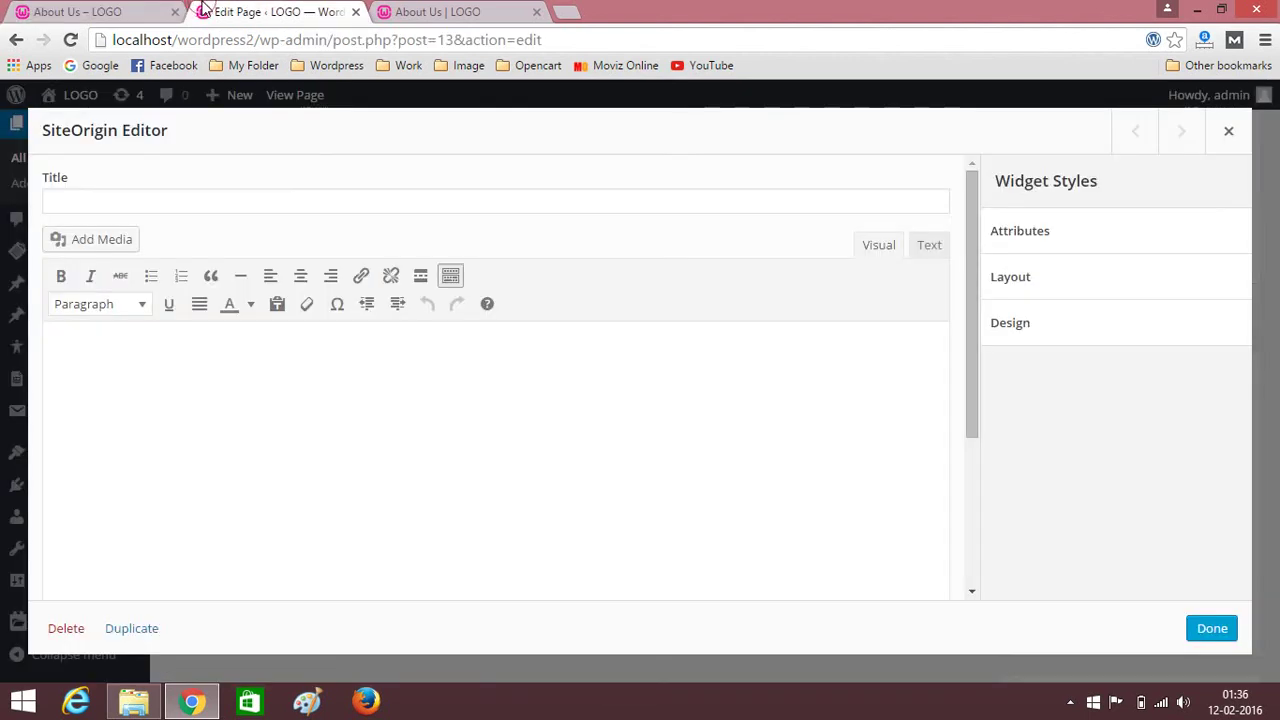
click(217, 204)
key(ctrl+v)
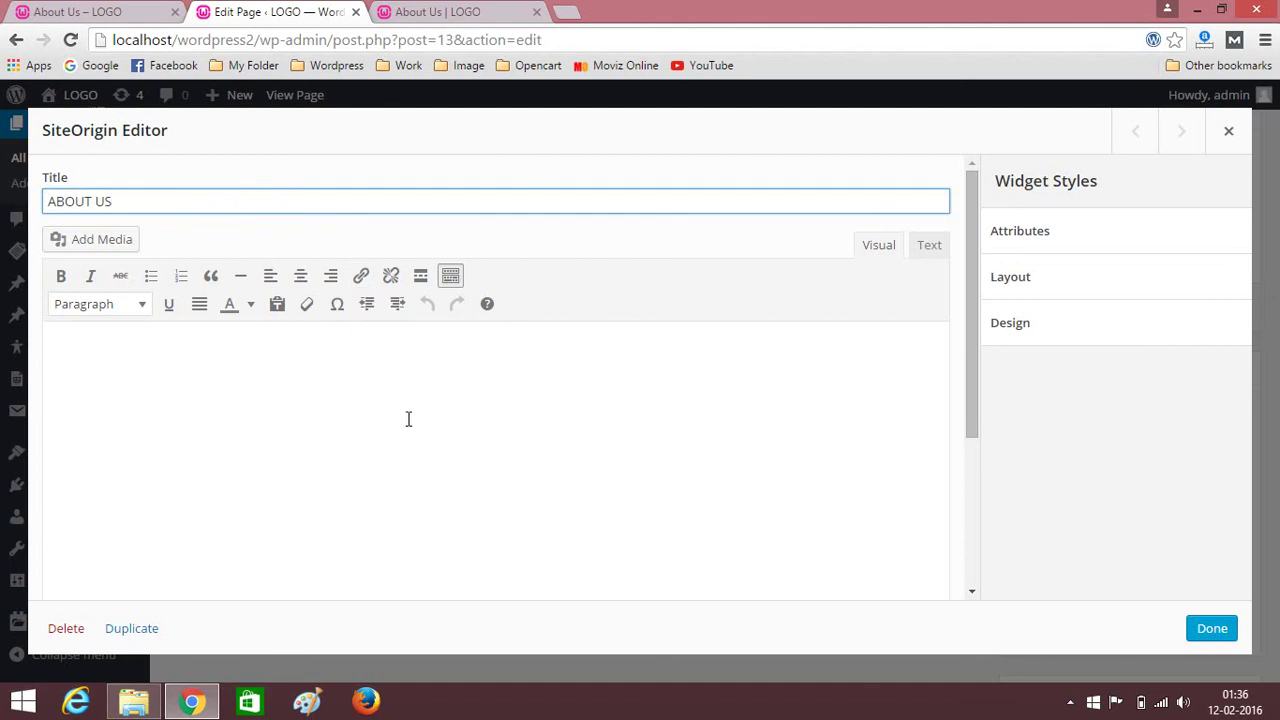
Paste the other site's Lorem ipsum paragraphs into the widget body and finish editing.
click(408, 419)
click(85, 10)
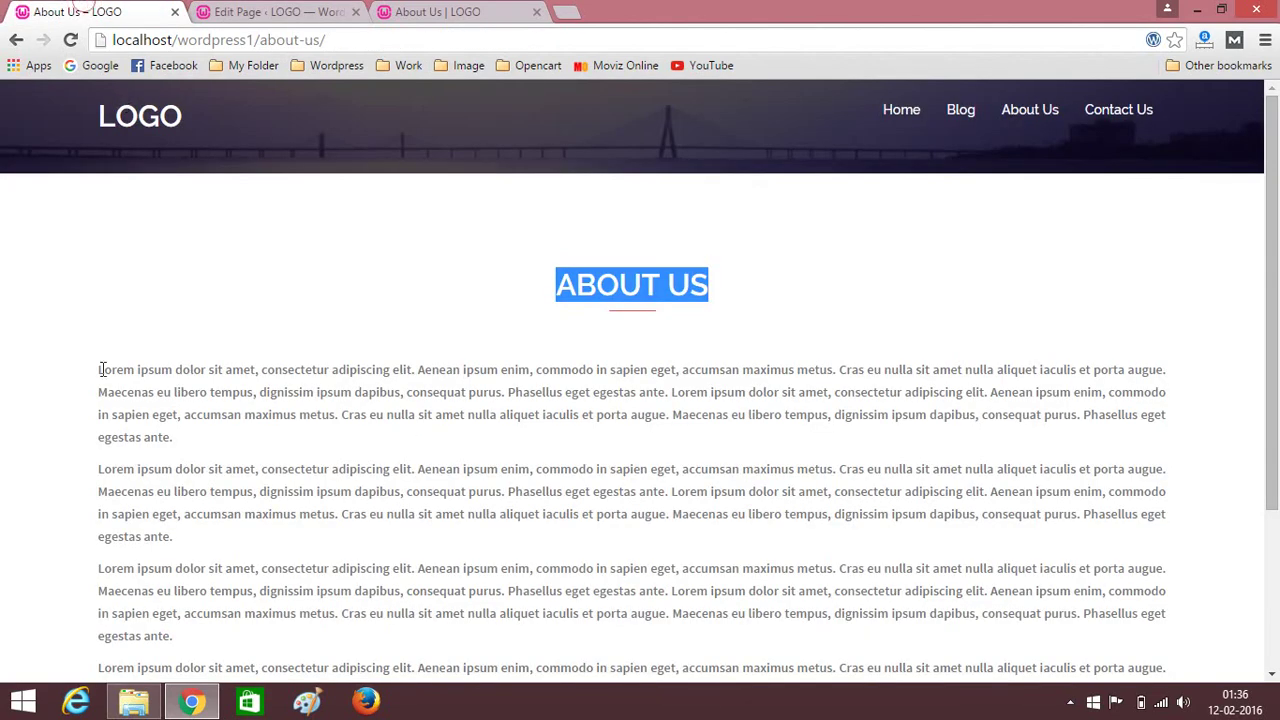
drag(100, 372, 187, 509)
key(ctrl+c)
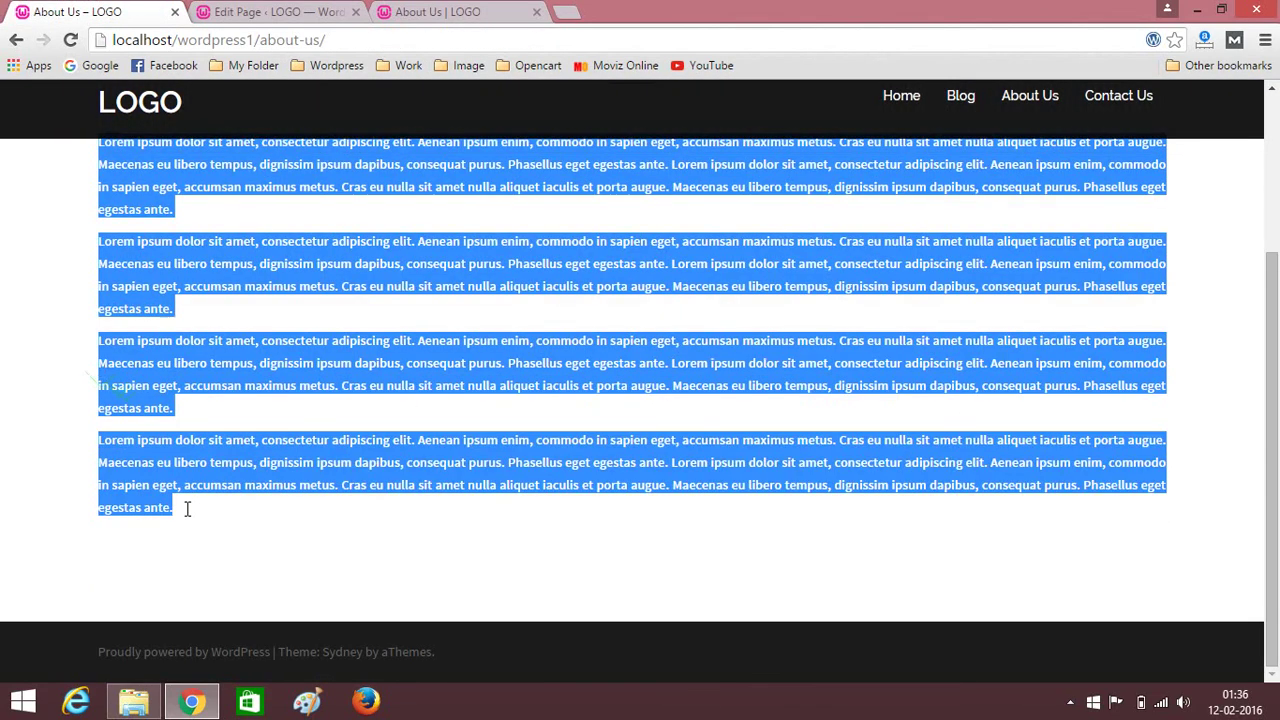
click(240, 10)
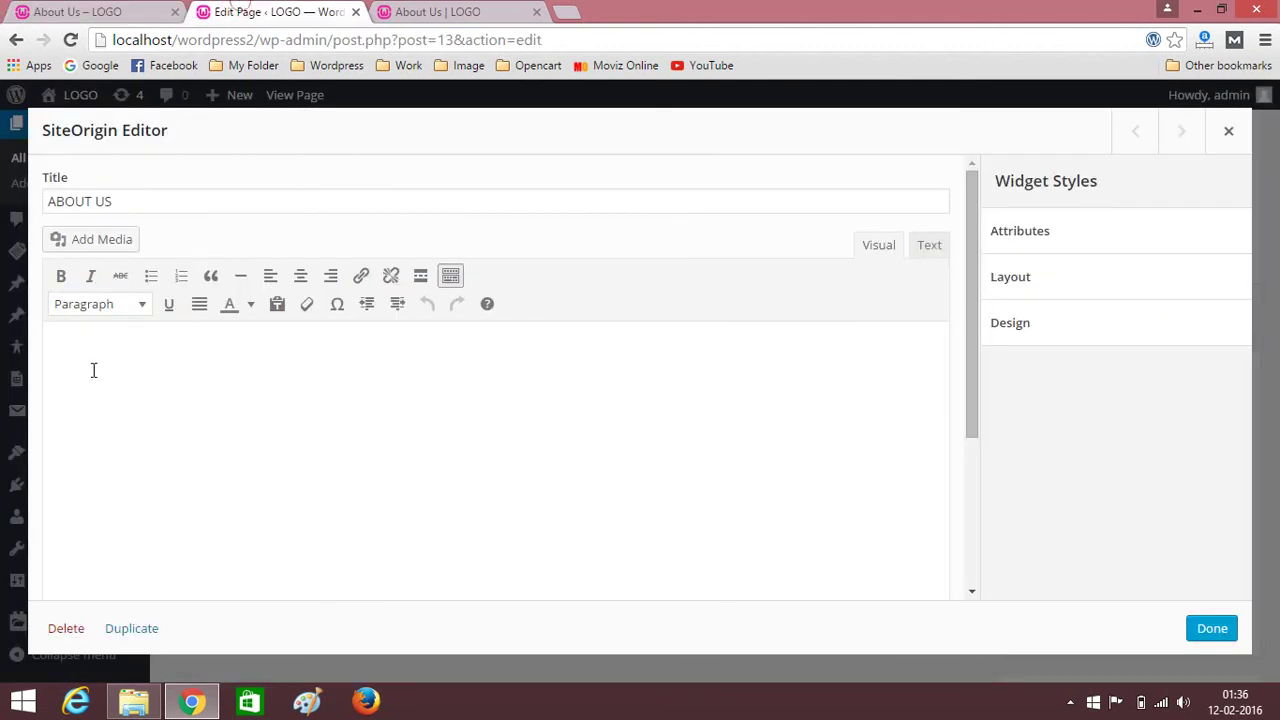
key(ctrl+v)
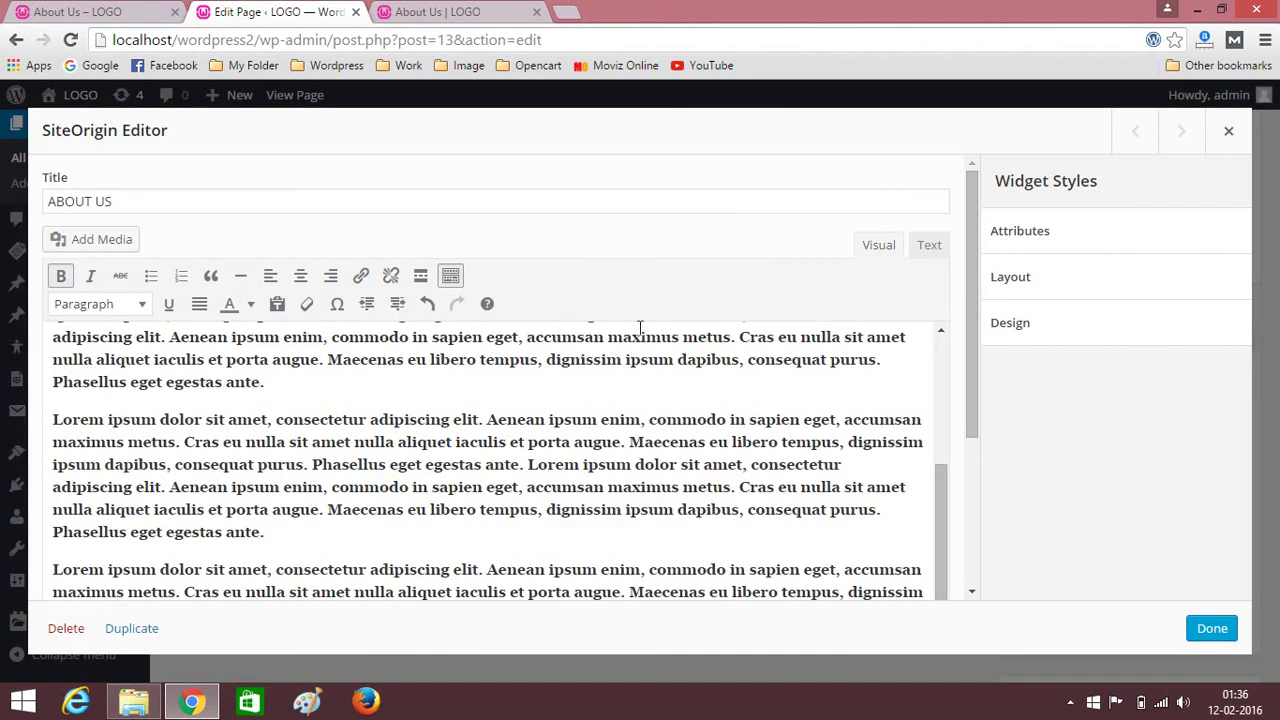
click(1210, 629)
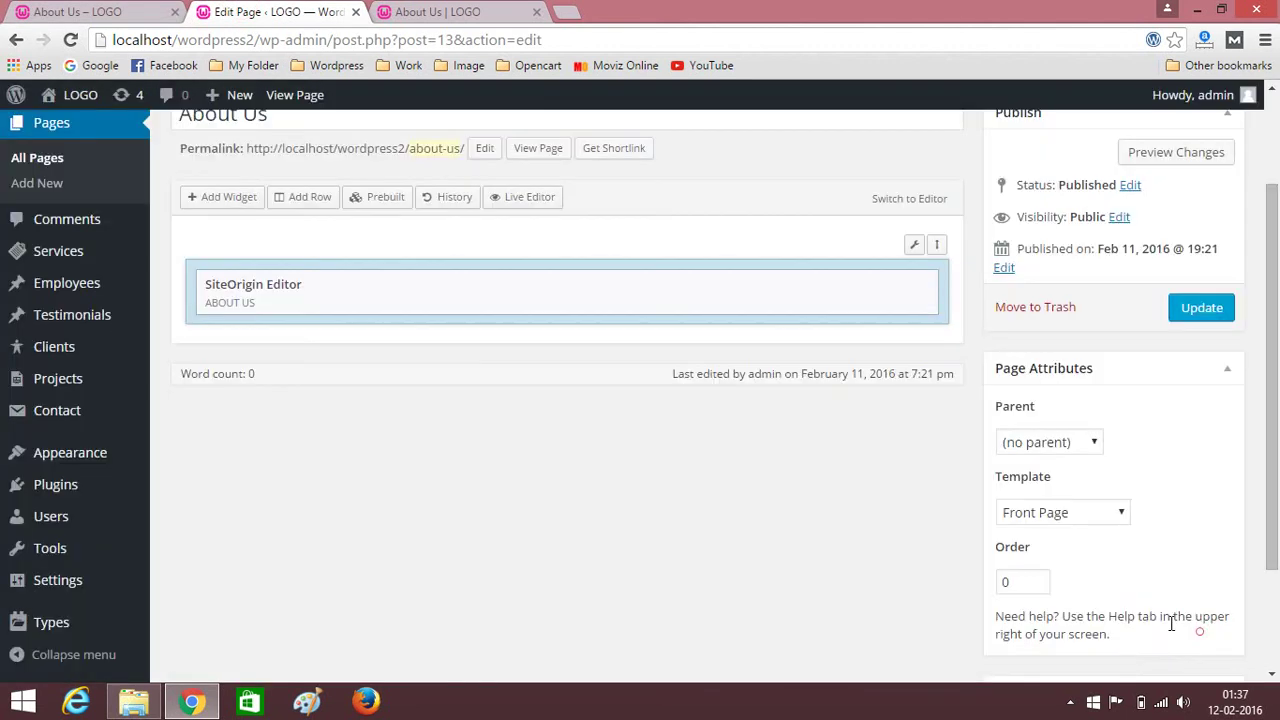
Update the About Us page and reload the live page to see the ABOUT US section.
click(1201, 318)
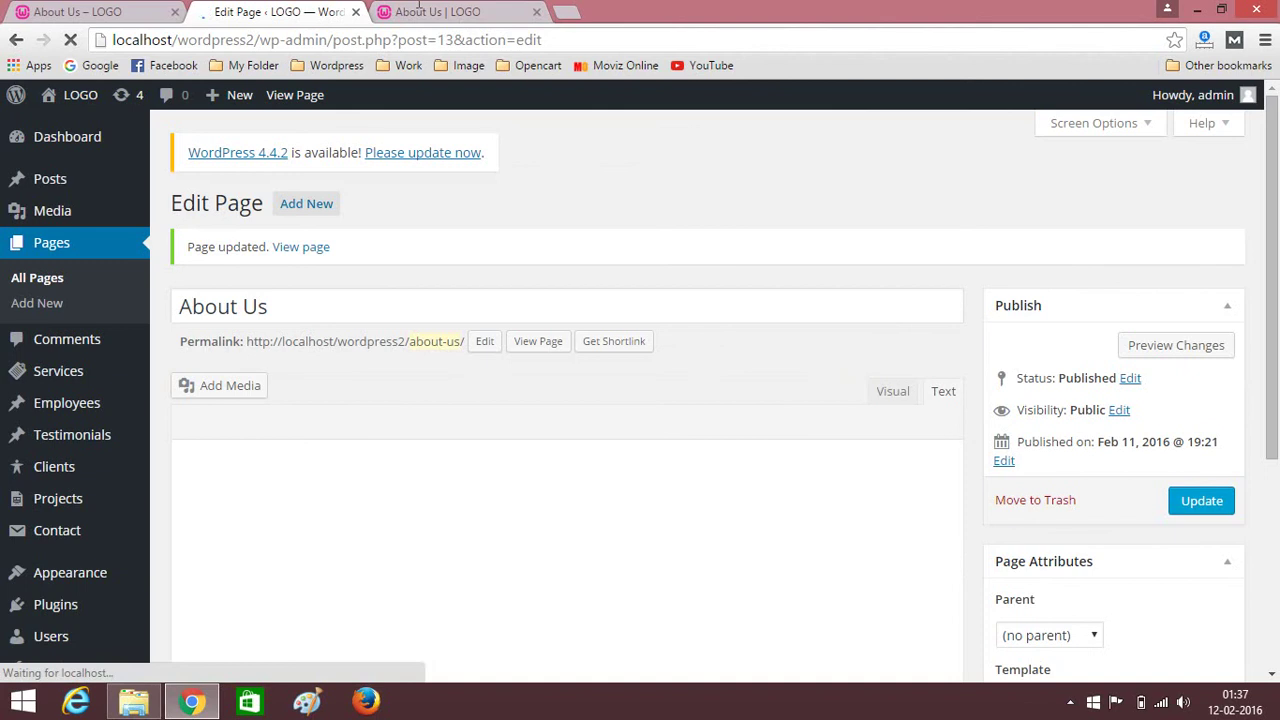
click(465, 10)
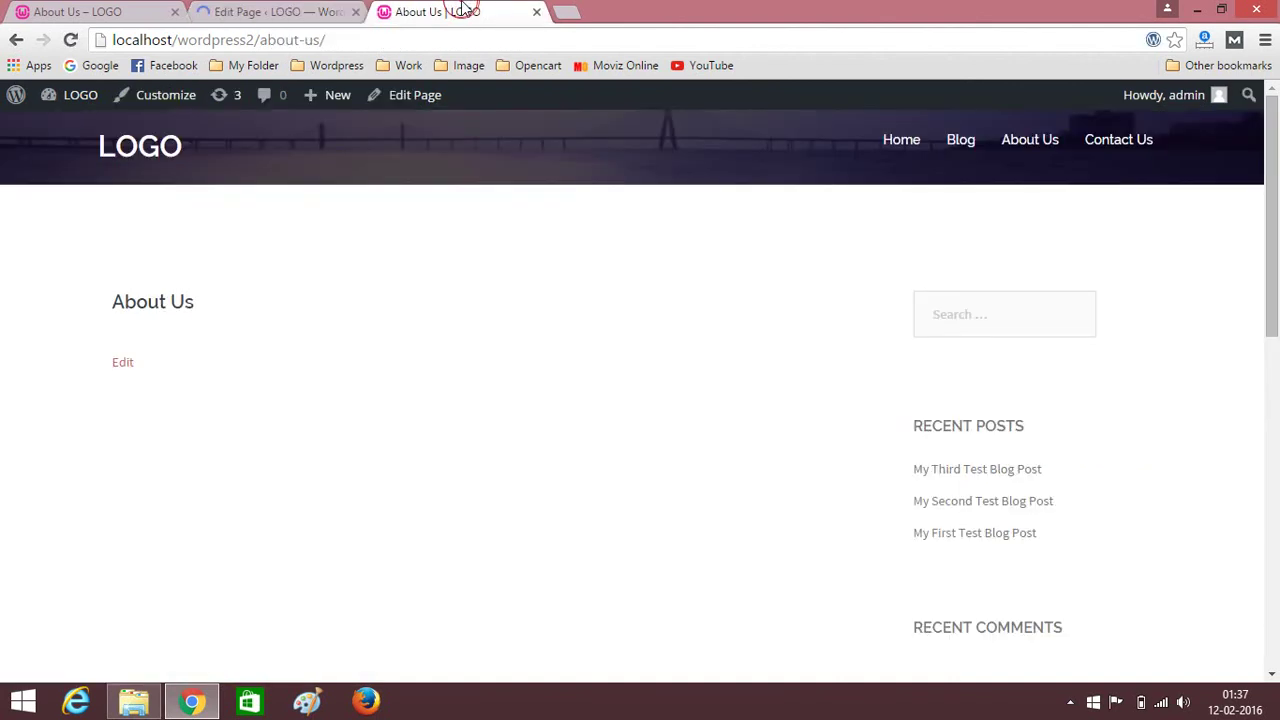
click(70, 40)
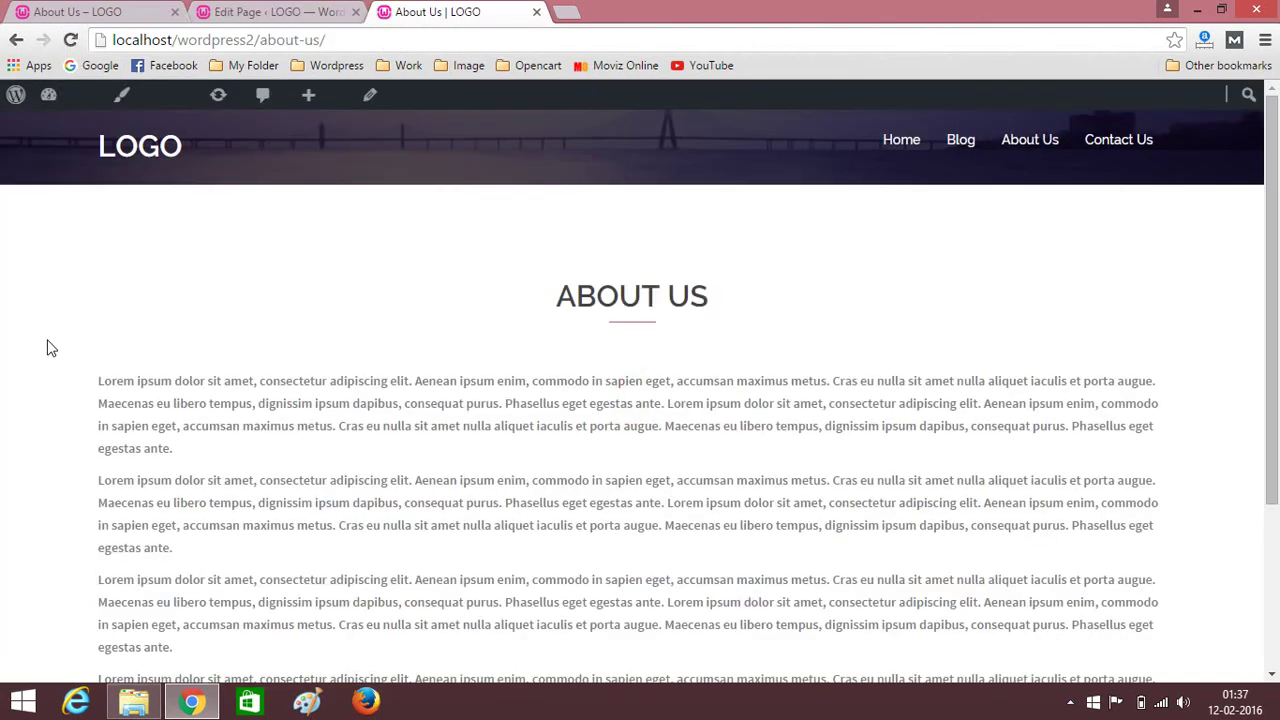
scroll(114, 394, down, 5)
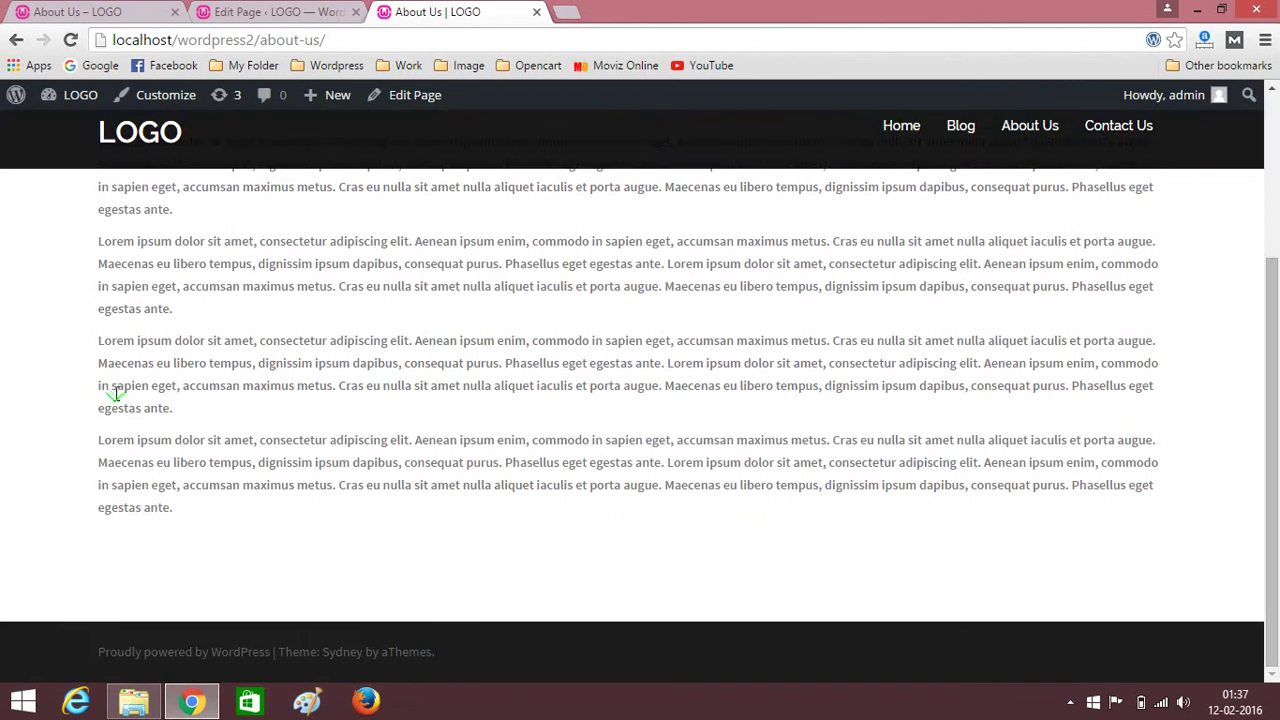
scroll(115, 398, up, 5)
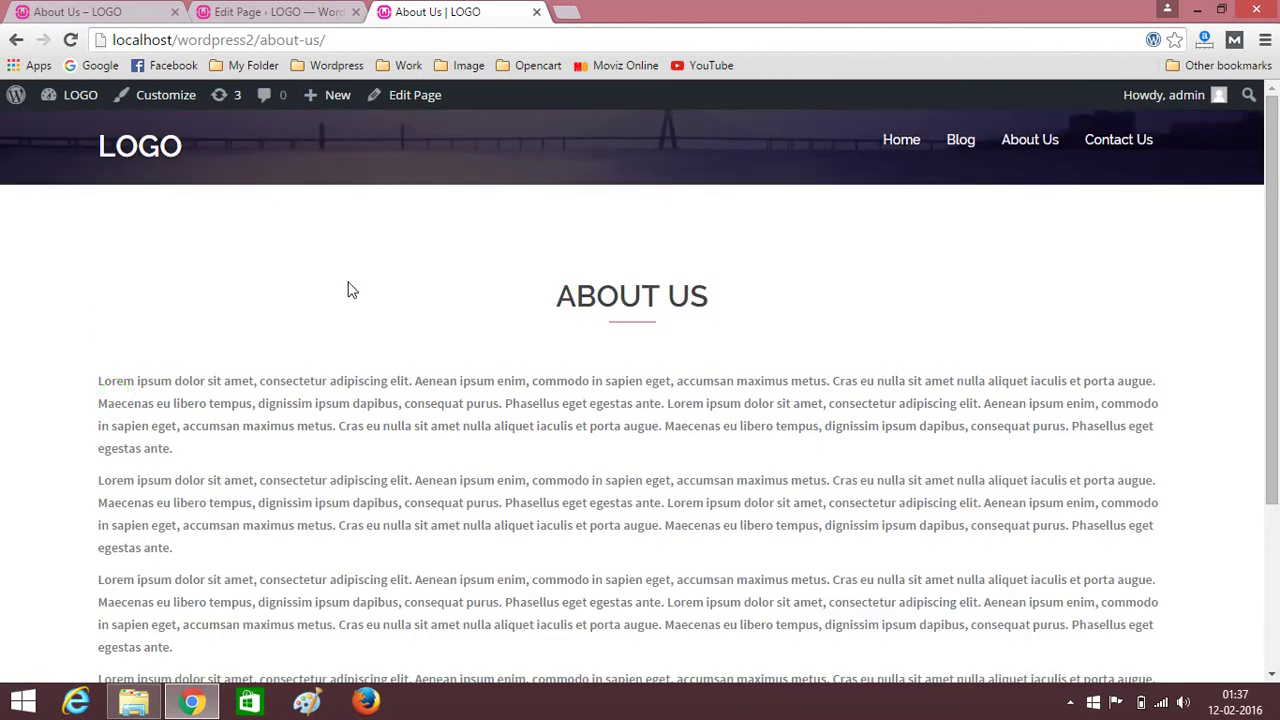
View the still-empty live Contact Us page, then return to the About Us editor.
click(1116, 141)
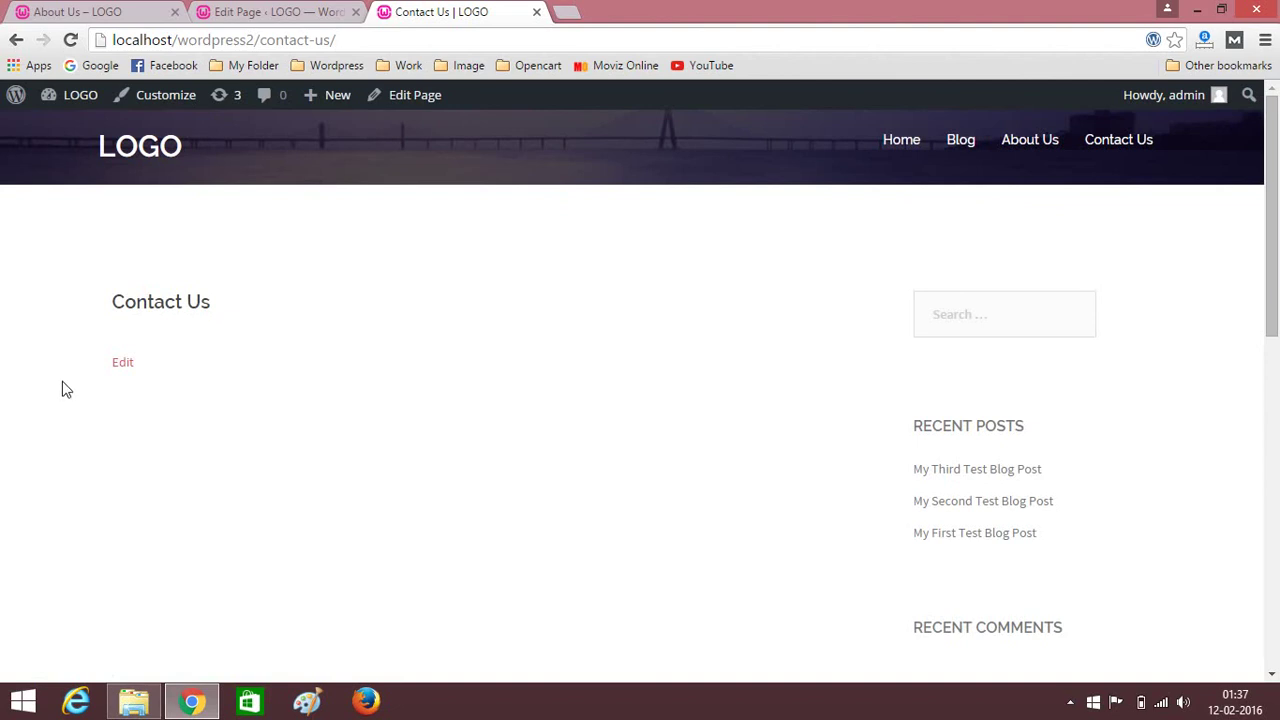
scroll(377, 374, down, 5)
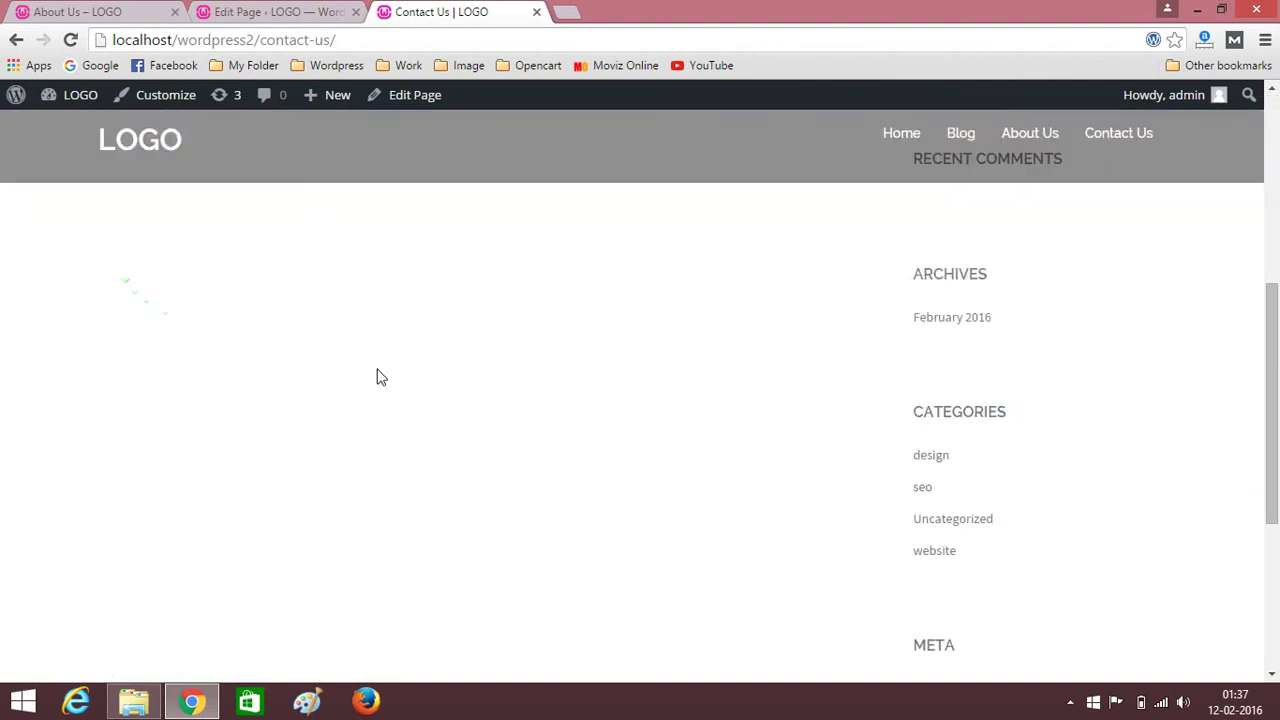
scroll(537, 400, up, 5)
click(536, 398)
click(288, 8)
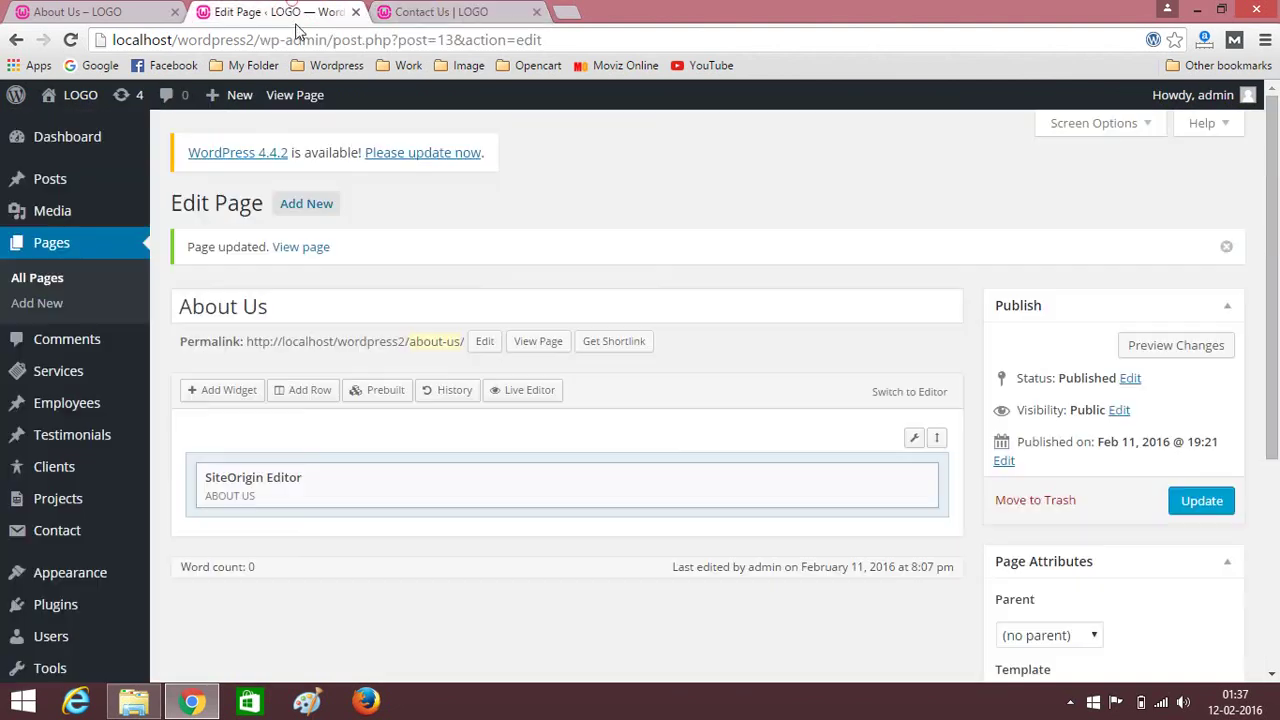
Open the Contact Us page and apply the Front Page template.
click(44, 252)
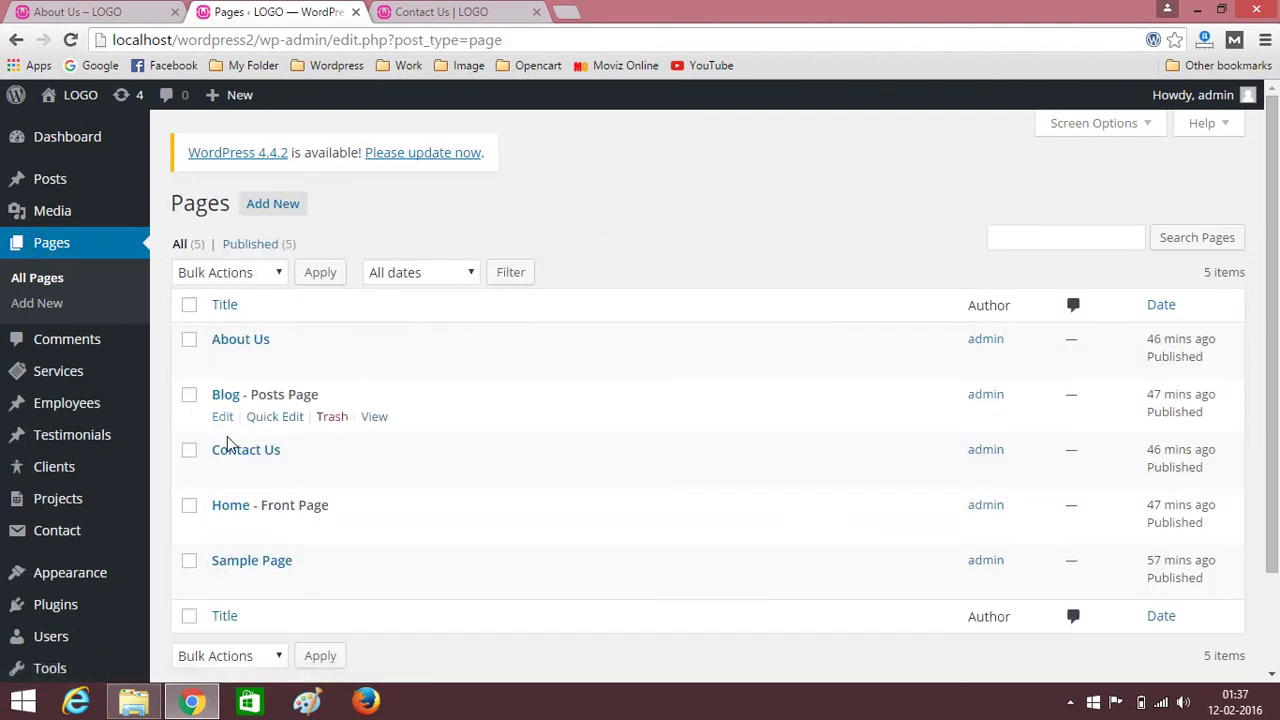
click(246, 449)
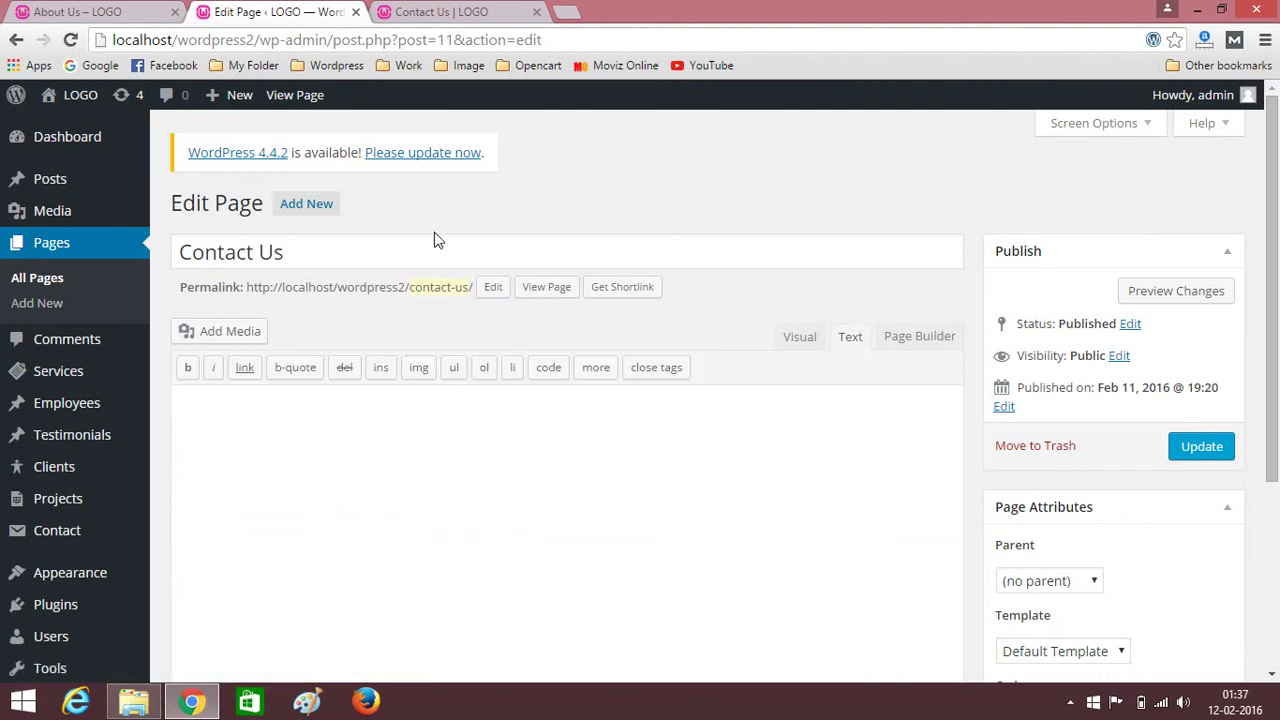
scroll(440, 255, down, 2)
scroll(533, 311, up, 1)
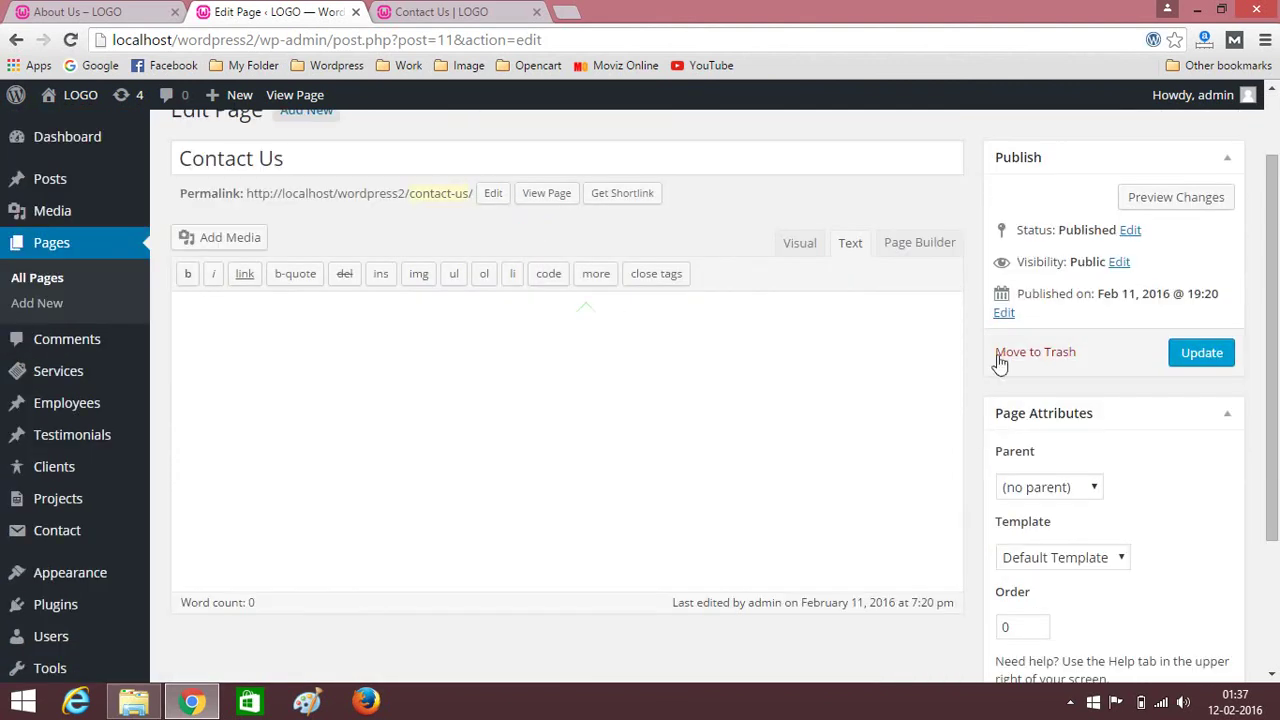
scroll(1008, 388, down, 2)
click(1108, 366)
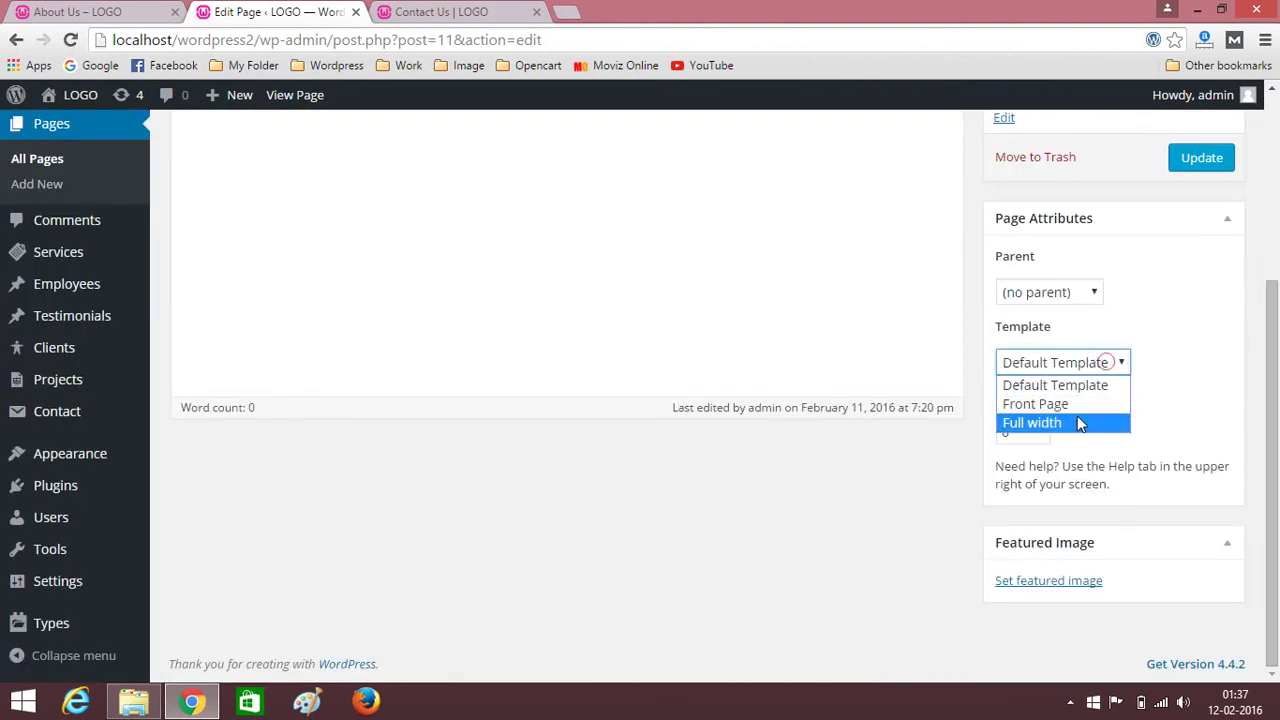
click(1040, 402)
Switch Contact Us to Page Builder and begin adding a two-even-column row.
scroll(932, 274, up, 2)
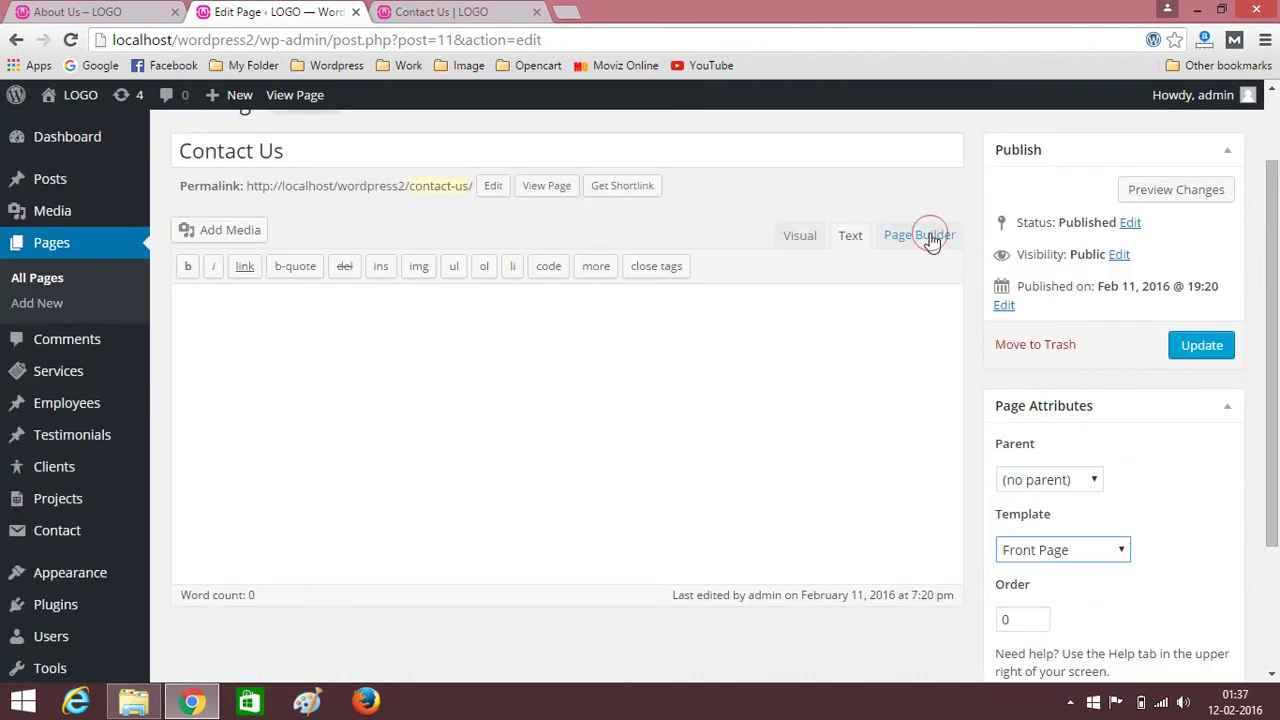
click(919, 235)
click(297, 242)
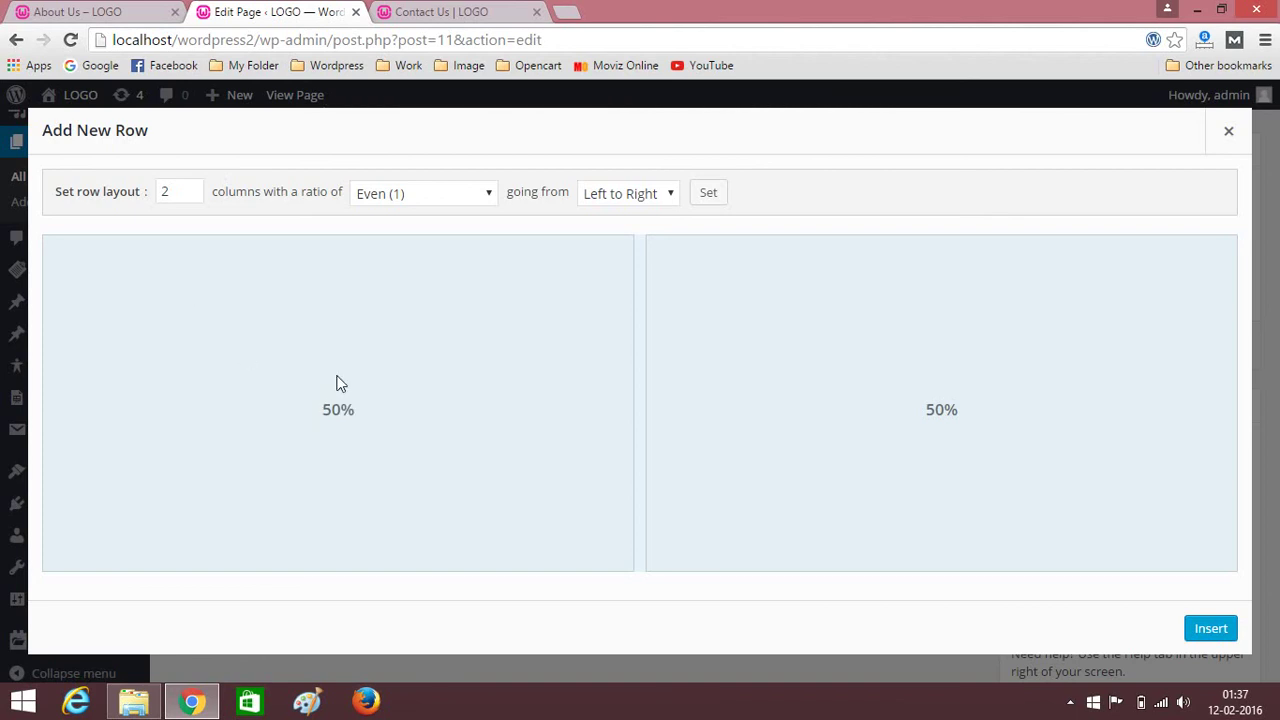
Insert the two-column row with a SiteOrigin Editor widget, duplicated into the right column.
click(1211, 629)
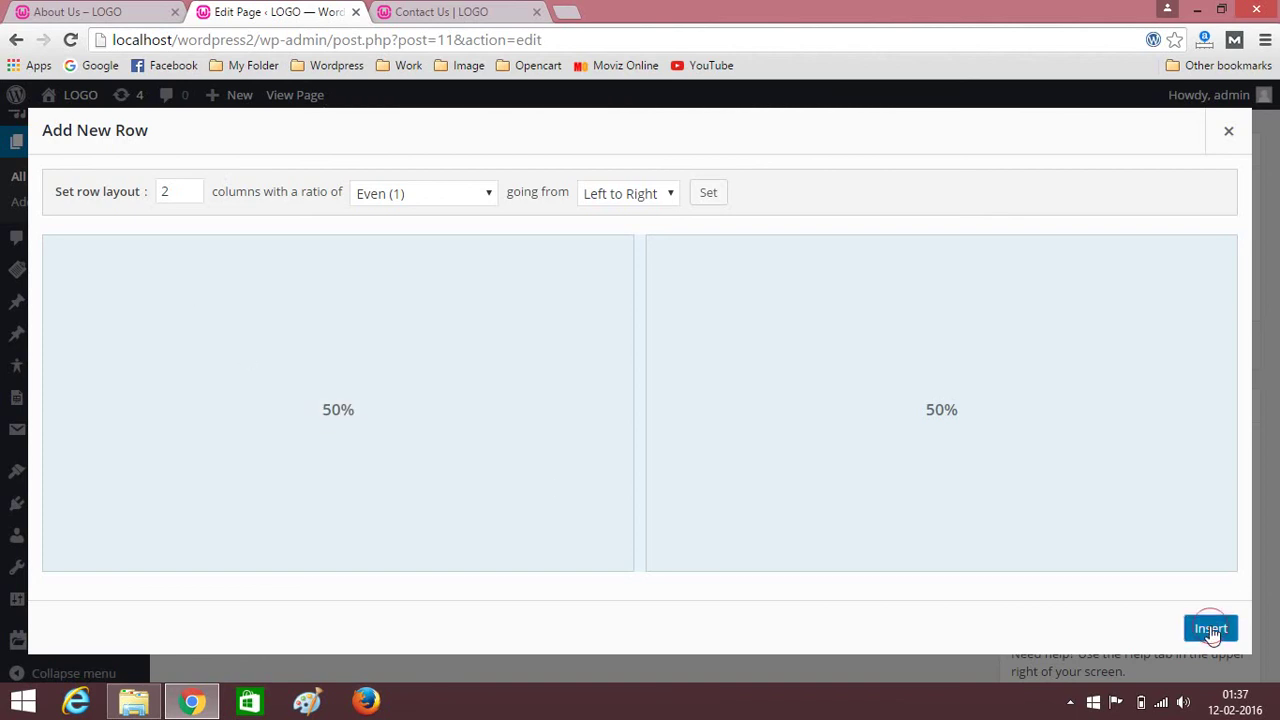
click(423, 332)
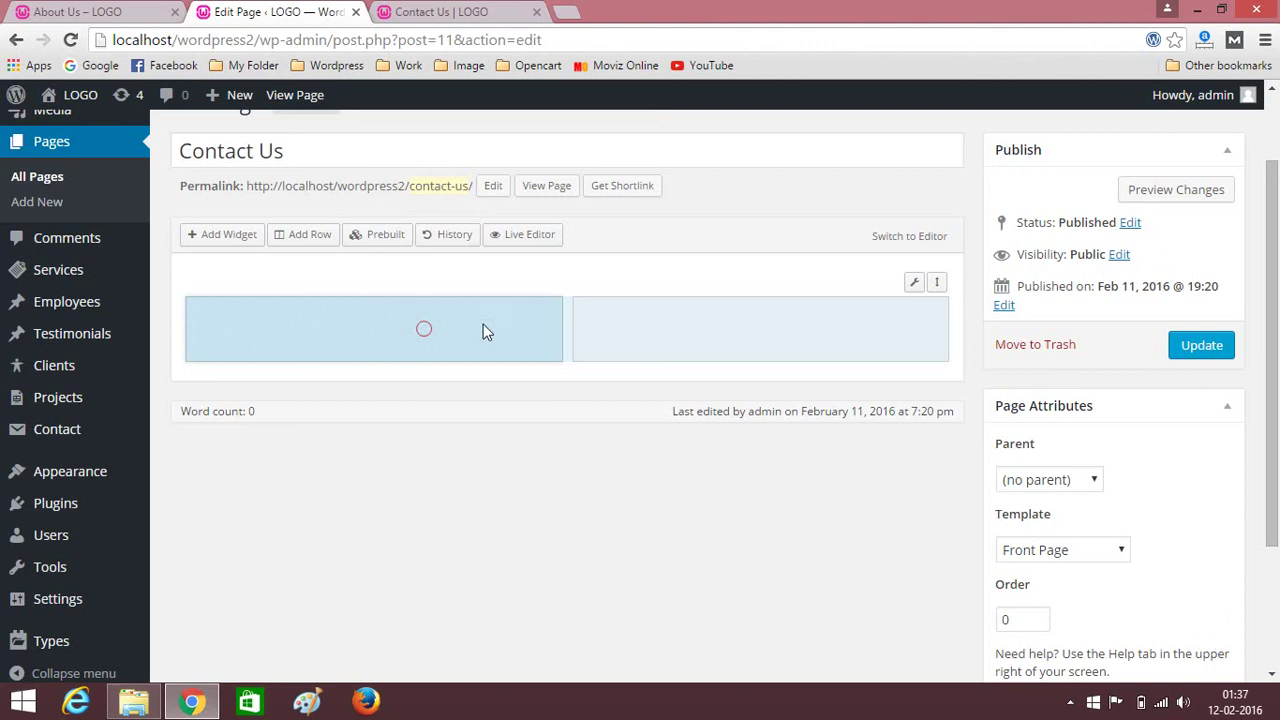
click(220, 240)
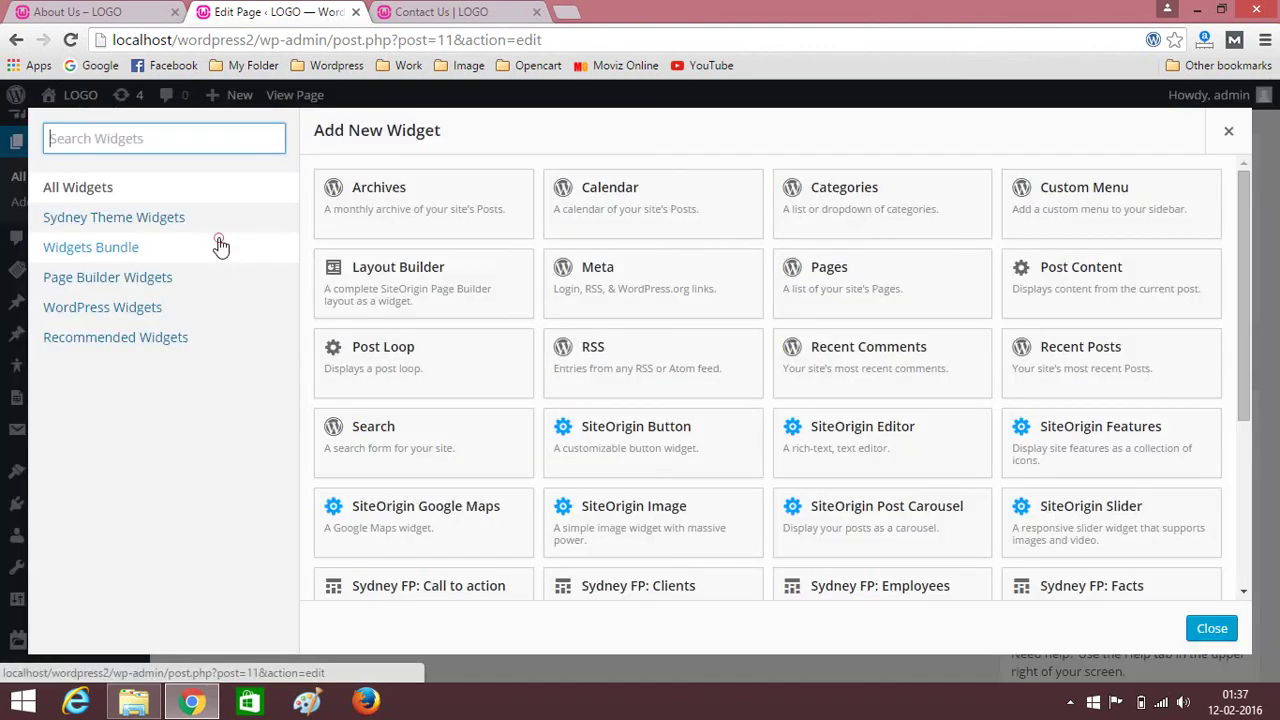
click(860, 440)
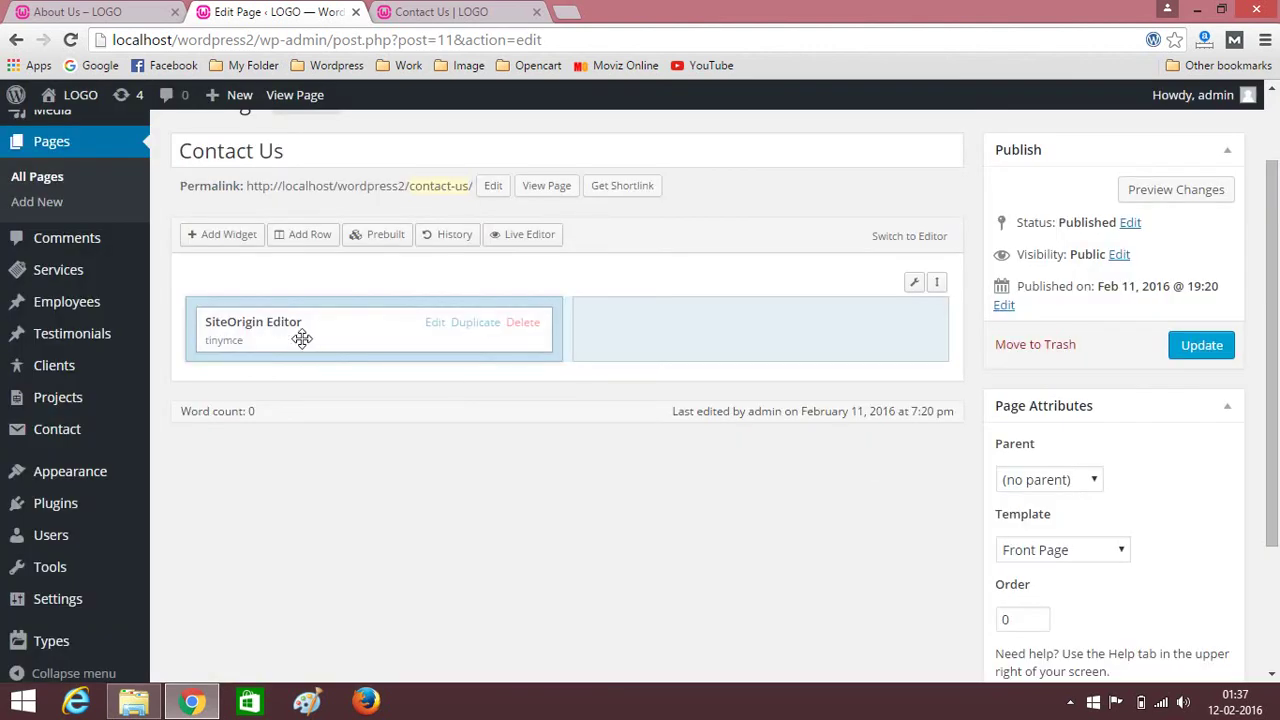
click(475, 322)
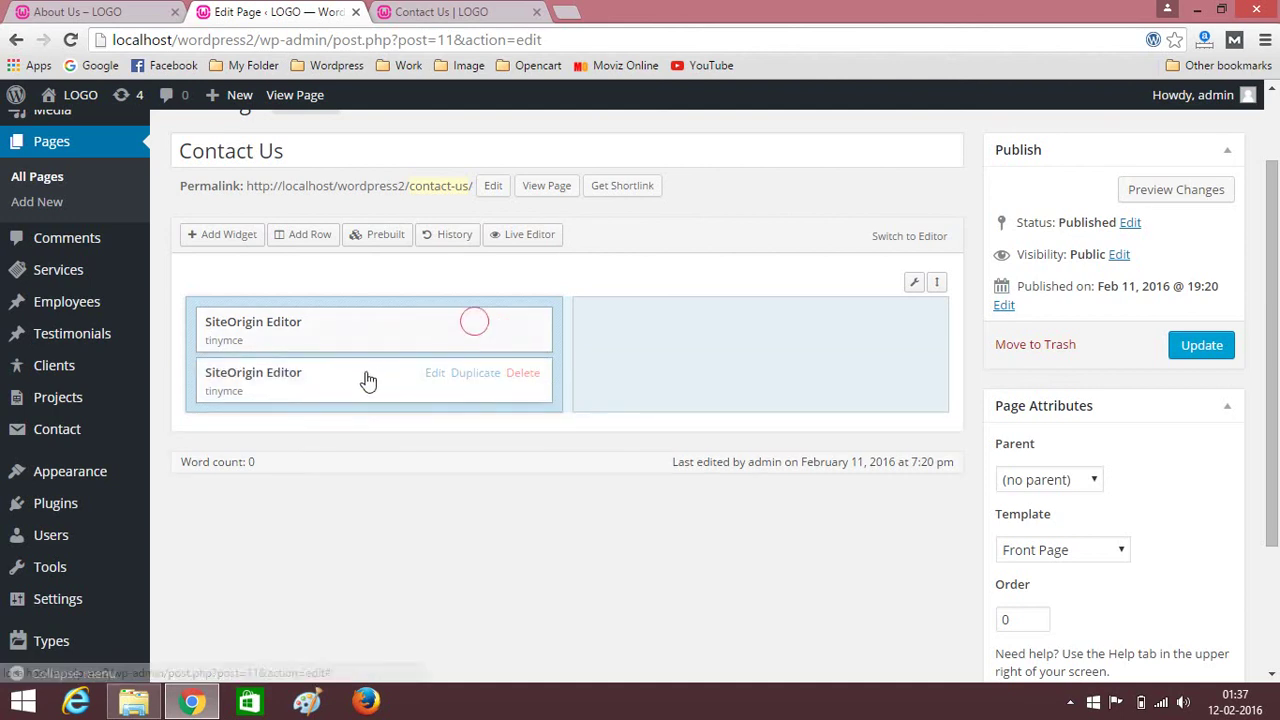
drag(364, 372, 767, 333)
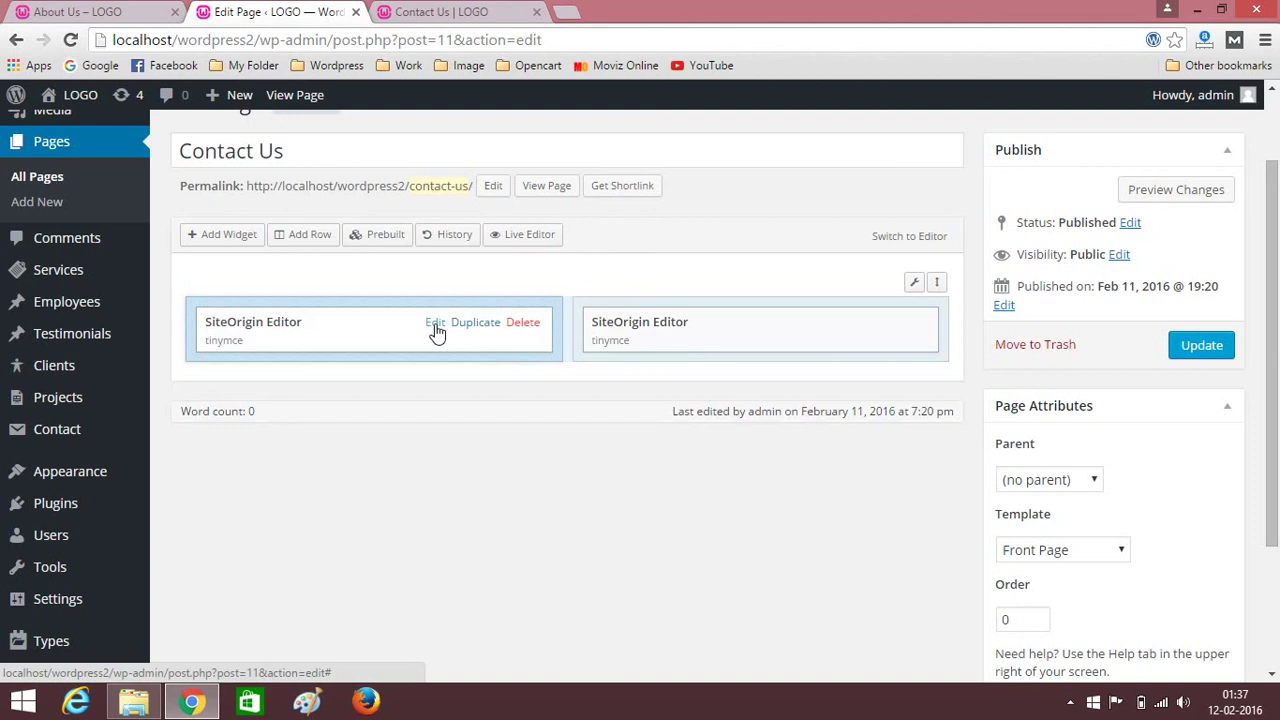
Title the left editor widget CONTACT US, copied from the live Contact Us page.
click(432, 325)
click(435, 324)
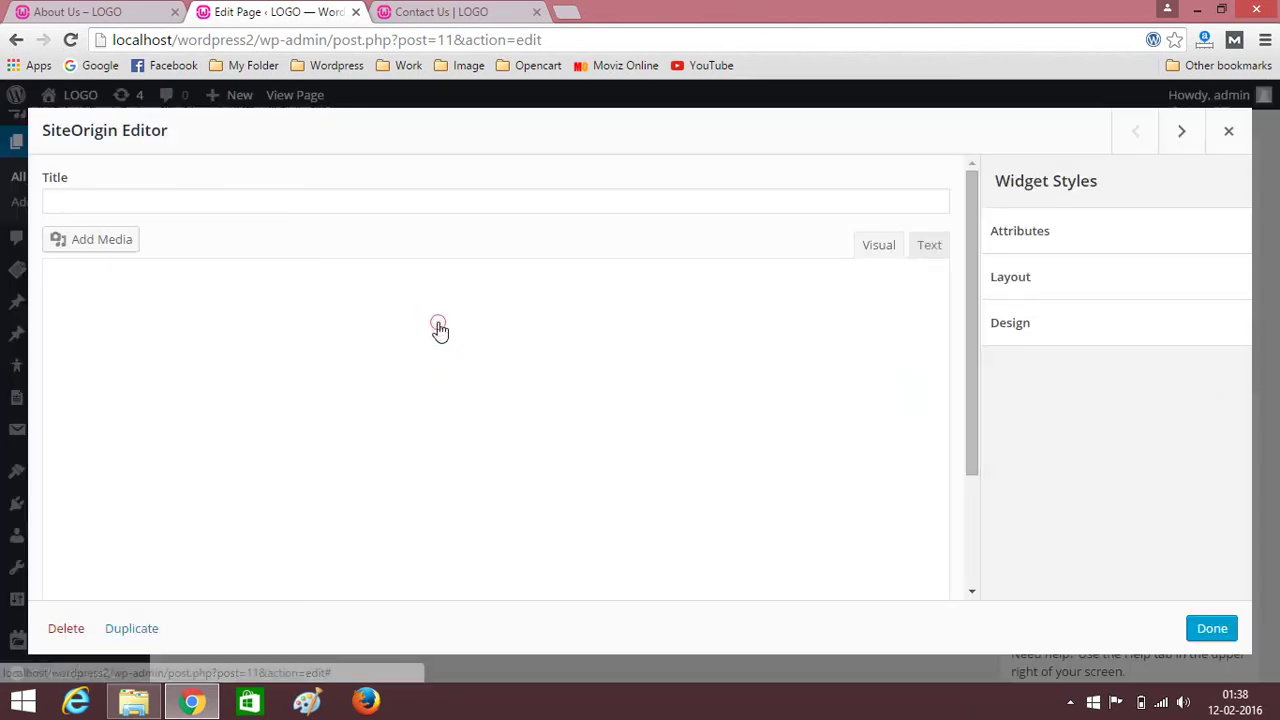
click(80, 11)
click(605, 339)
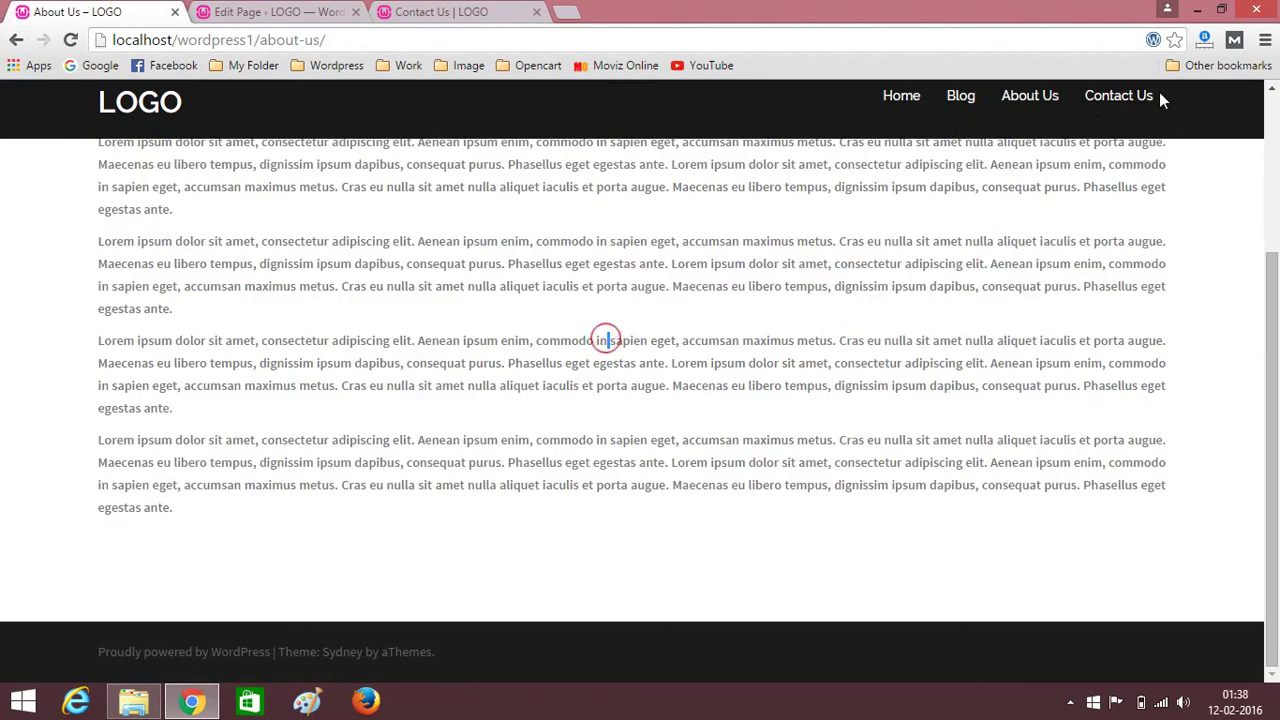
click(1120, 96)
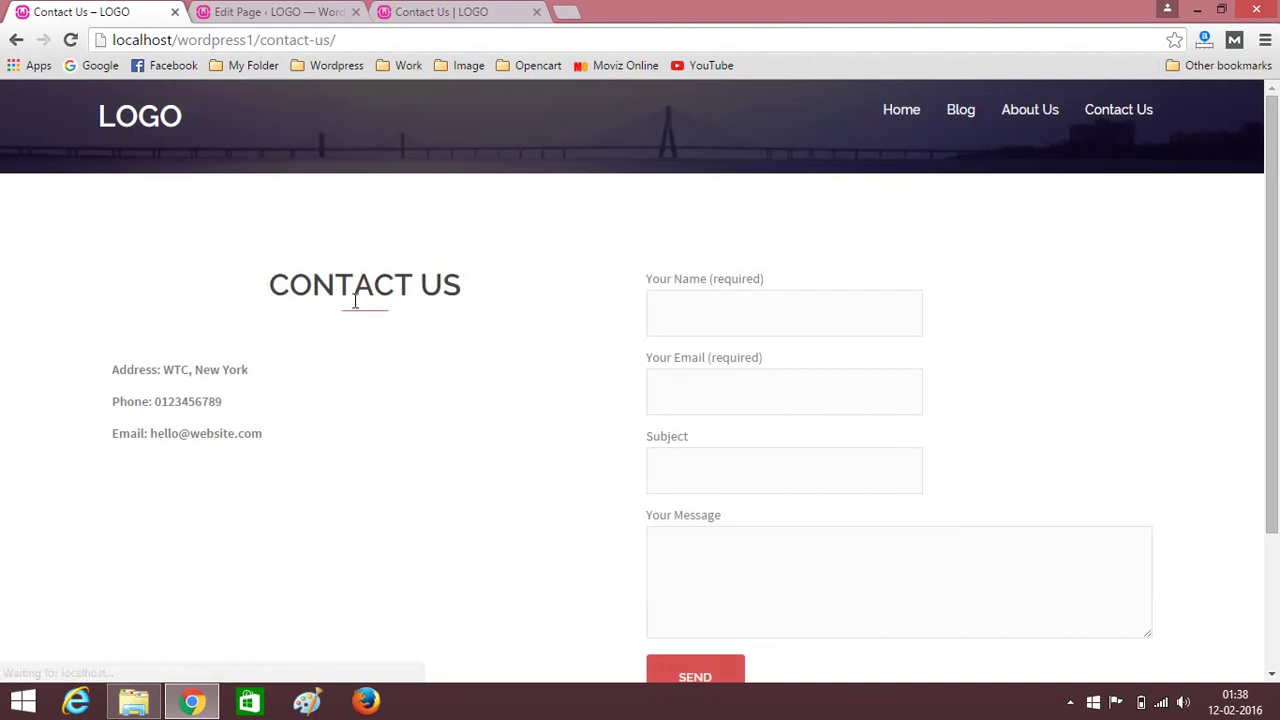
drag(270, 285, 475, 291)
key(ctrl+c)
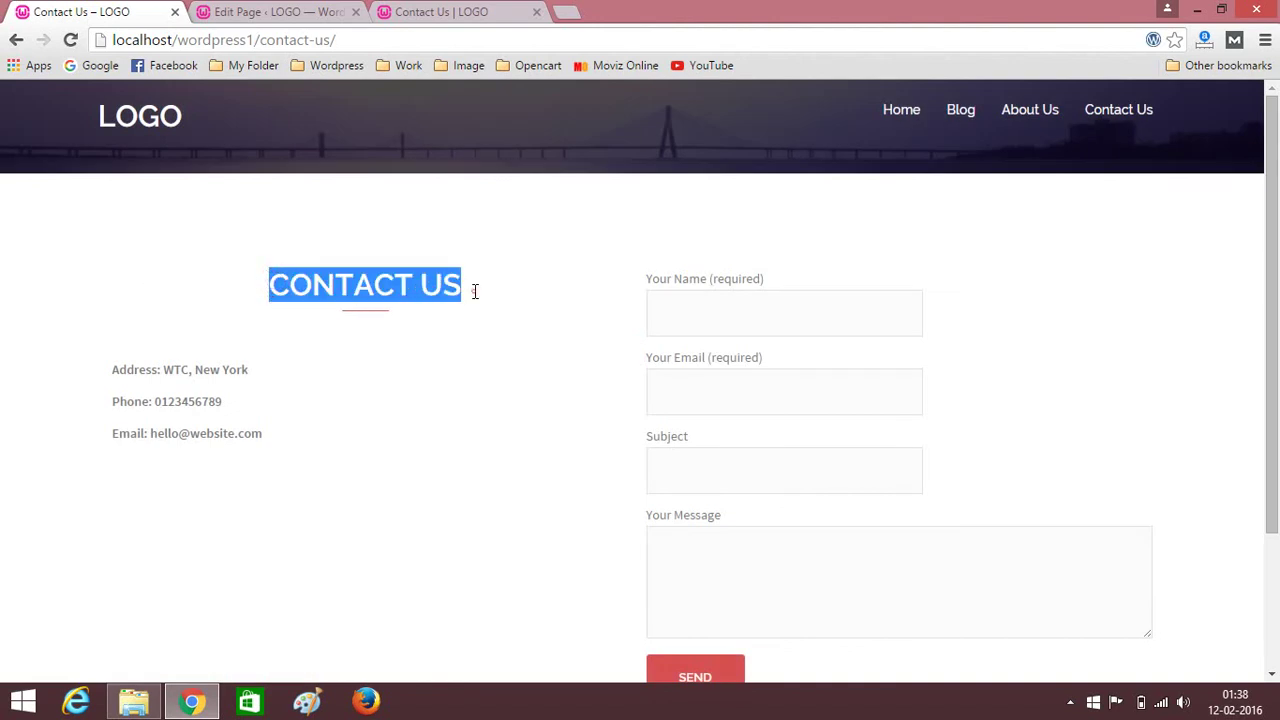
click(300, 12)
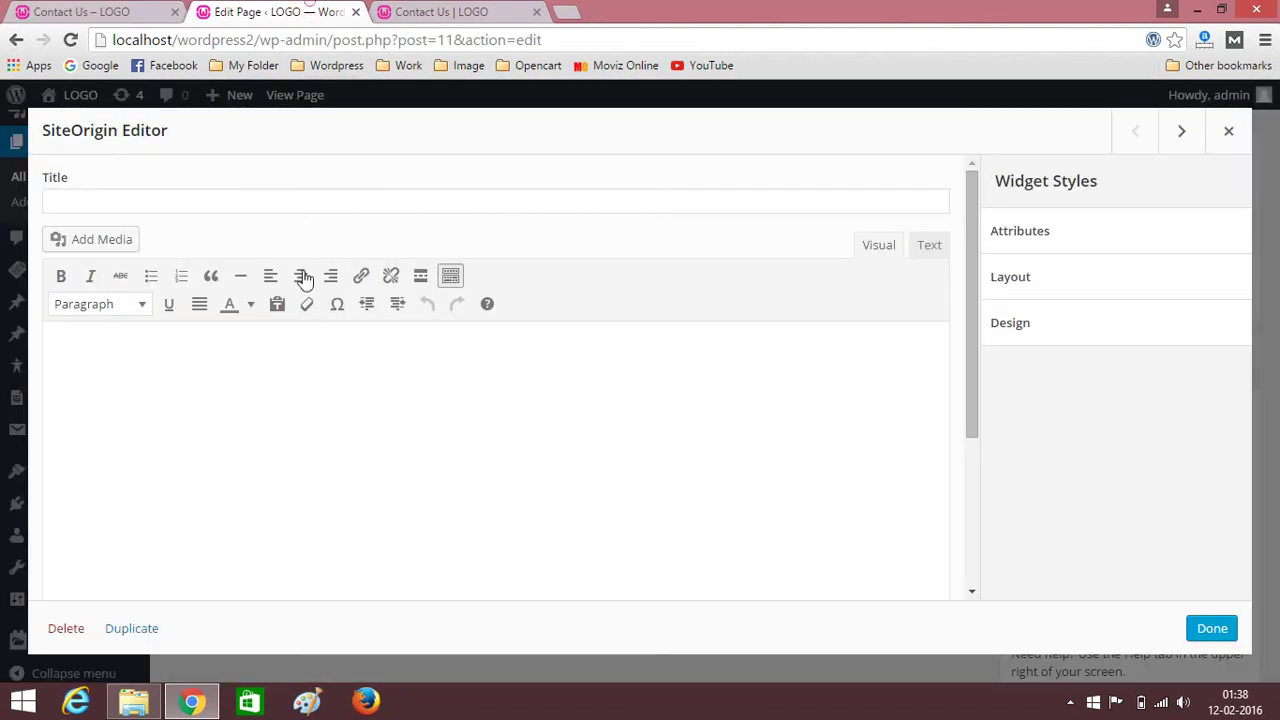
click(173, 194)
key(ctrl+v)
Paste the bold address, phone and email lines into the left widget body and finish.
click(90, 11)
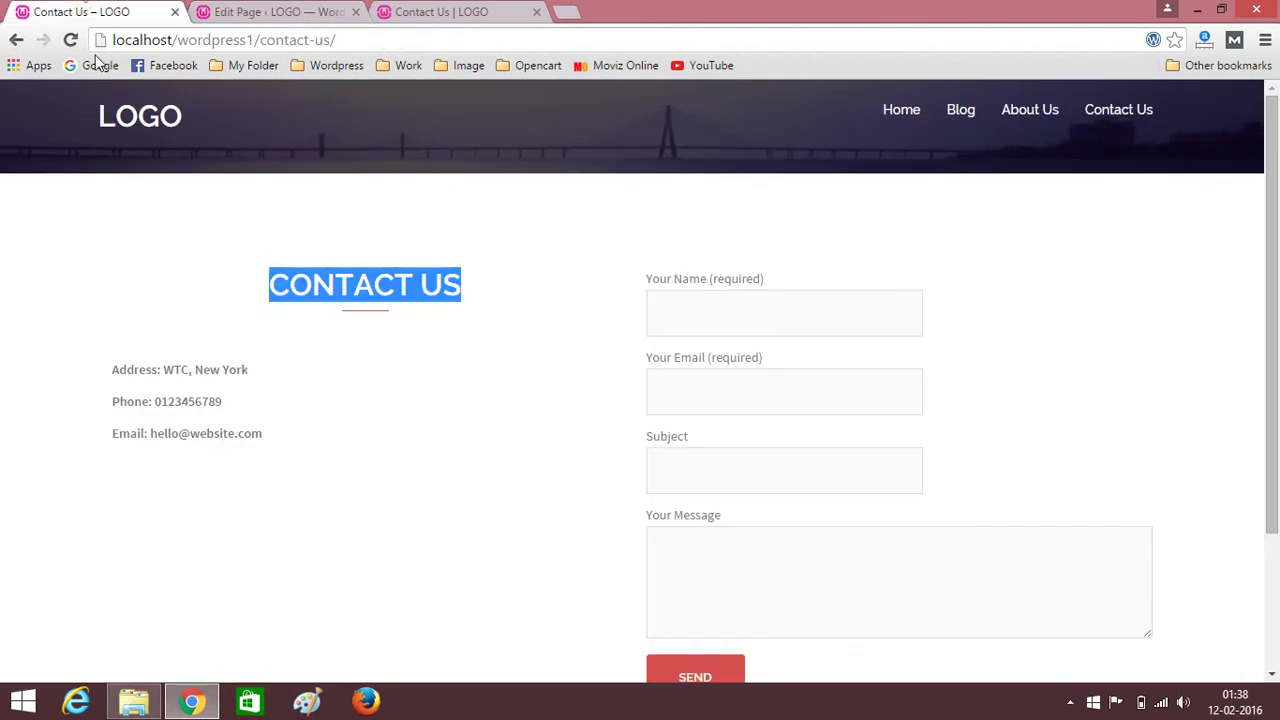
drag(113, 370, 310, 466)
key(ctrl+c)
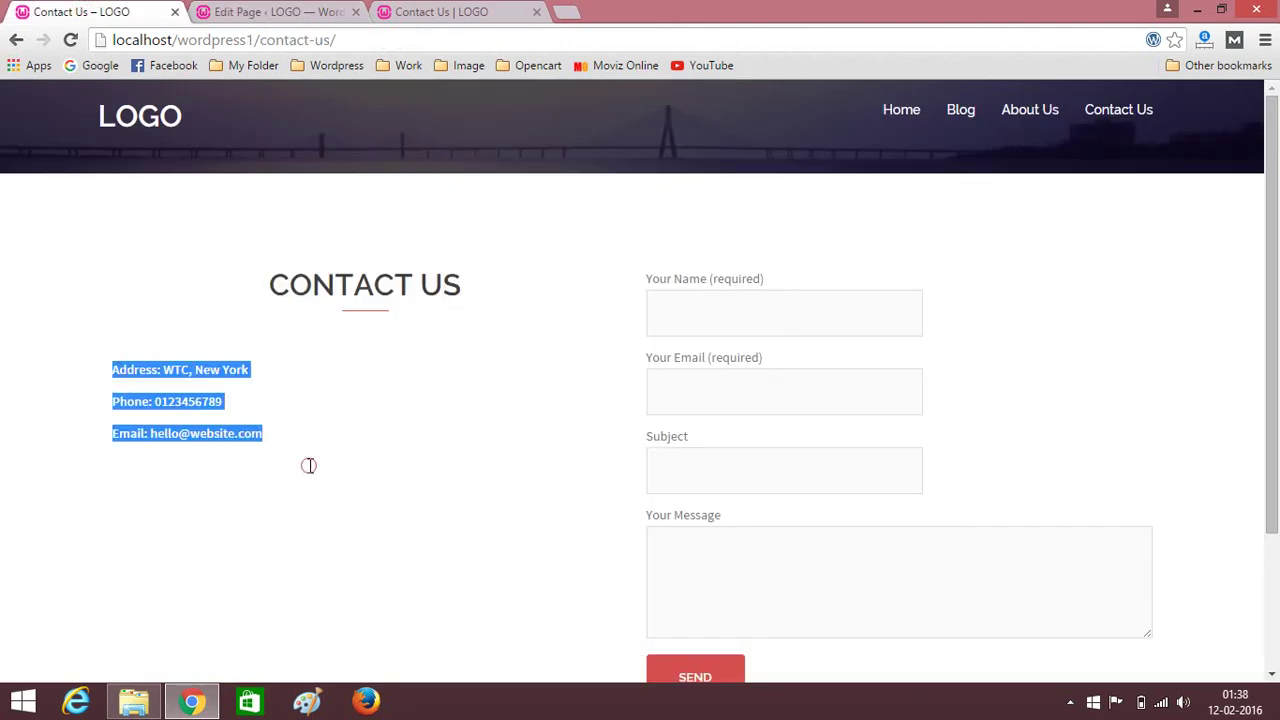
click(287, 10)
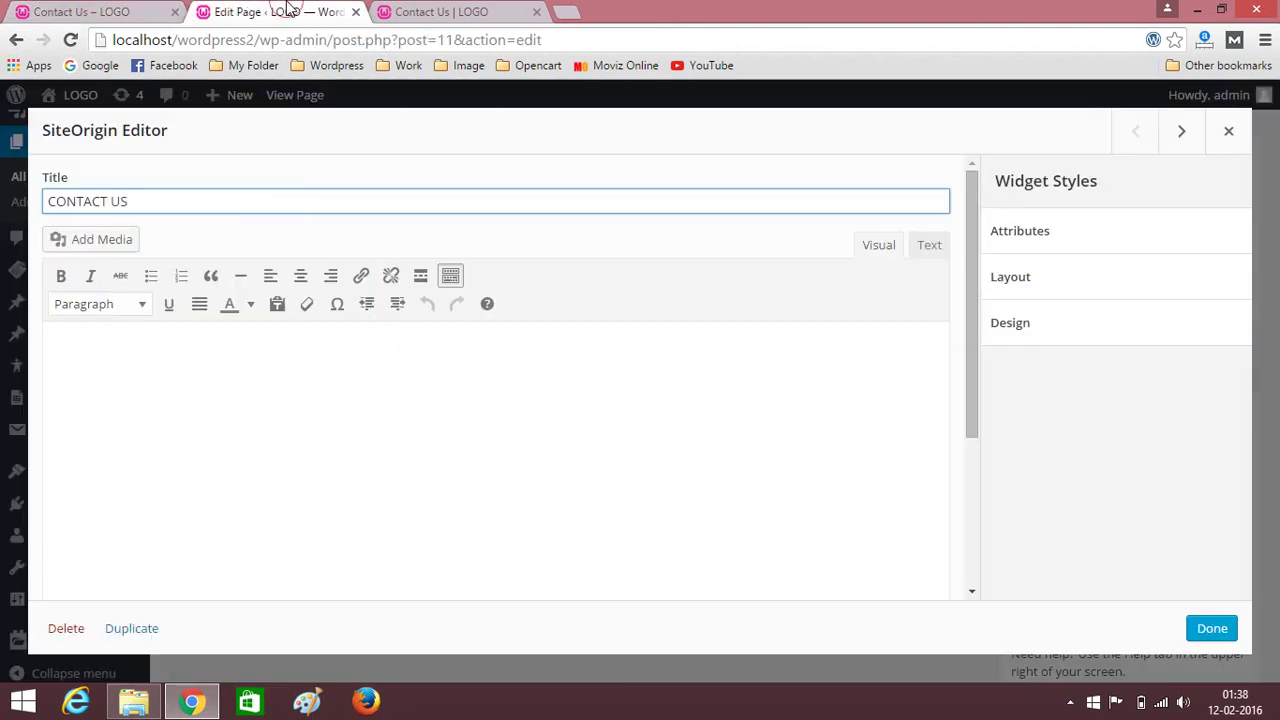
click(68, 337)
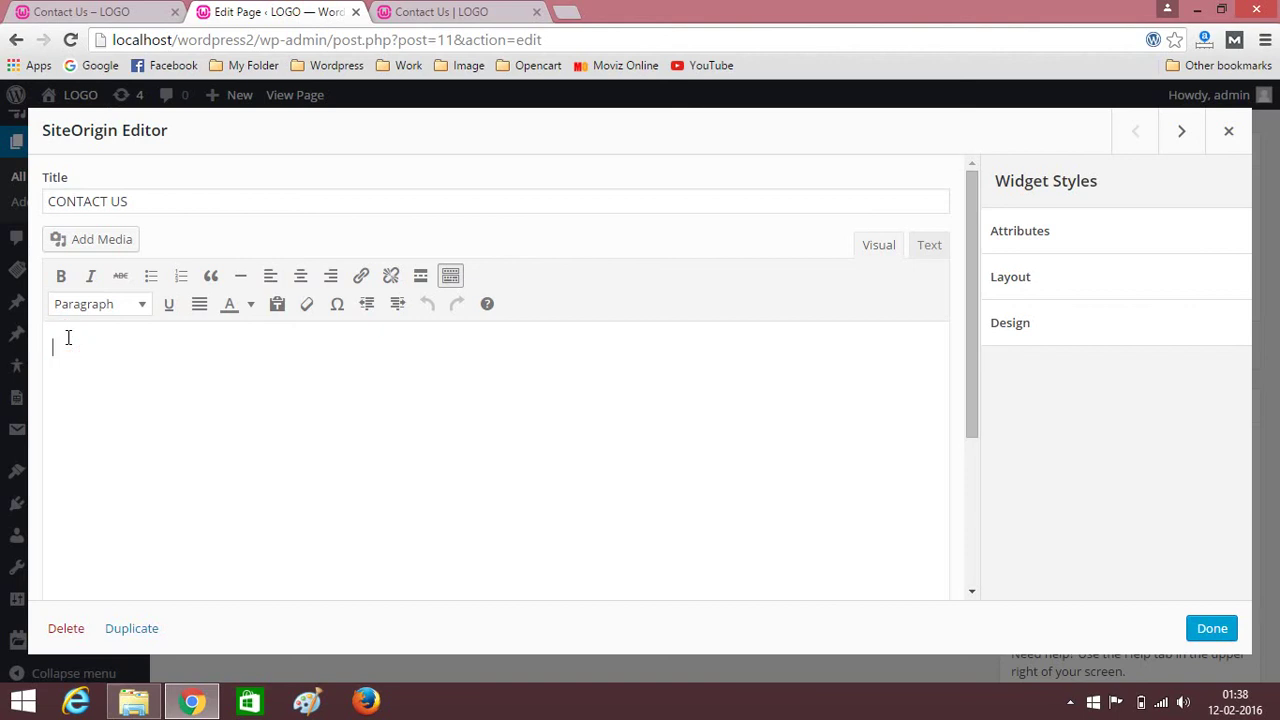
key(ctrl+v)
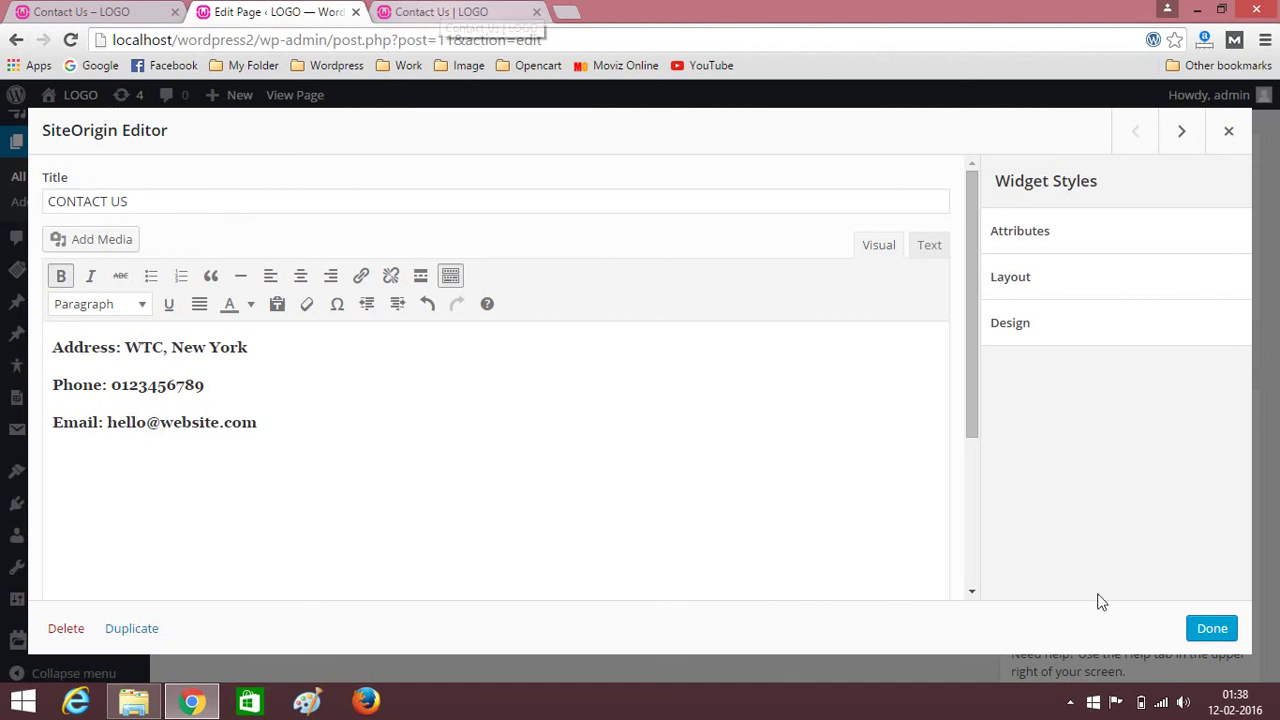
click(1212, 626)
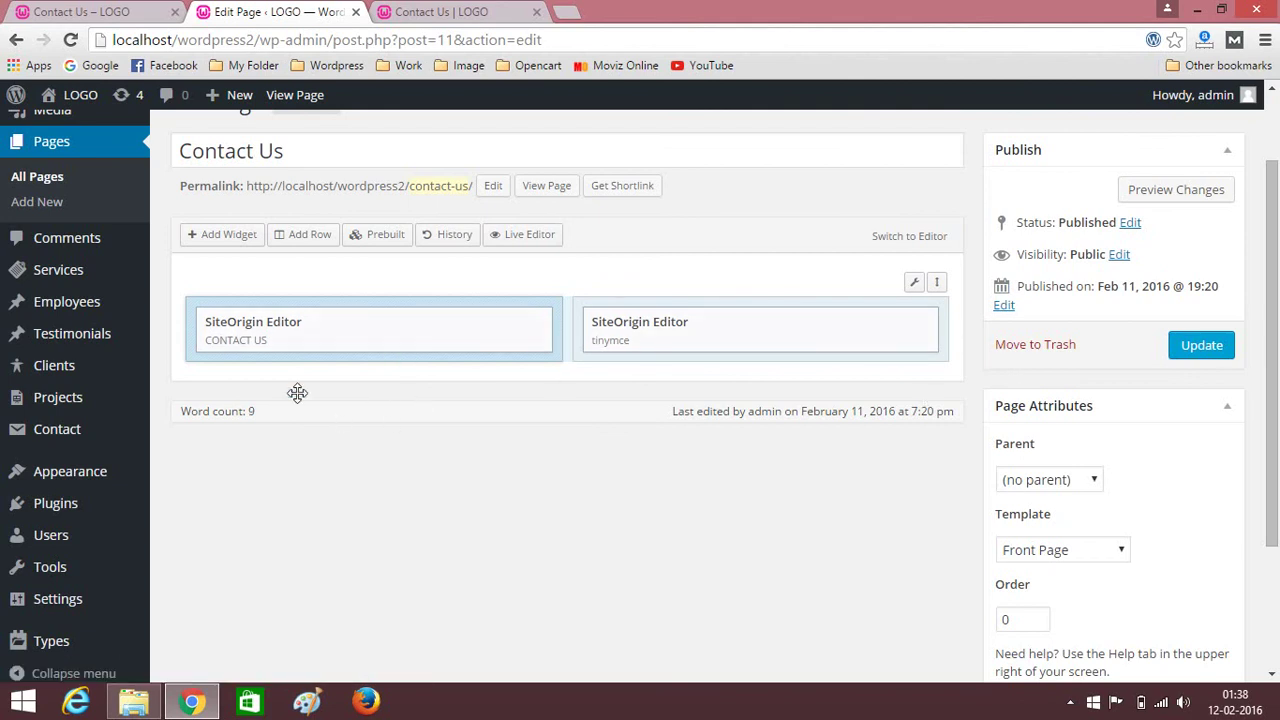
mouse_move(691, 334)
mouse_move(89, 434)
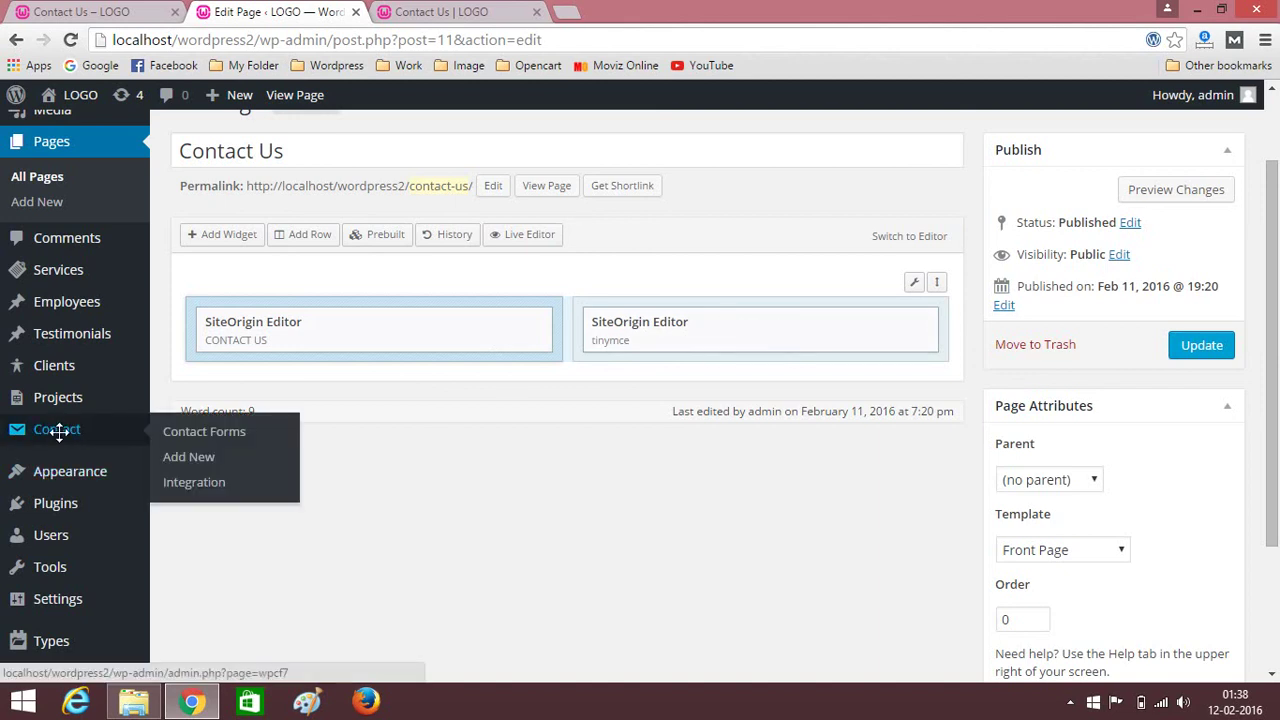
Copy the Contact form 1 shortcode from the Contact Form 7 list, then return to the editor.
right_click(47, 430)
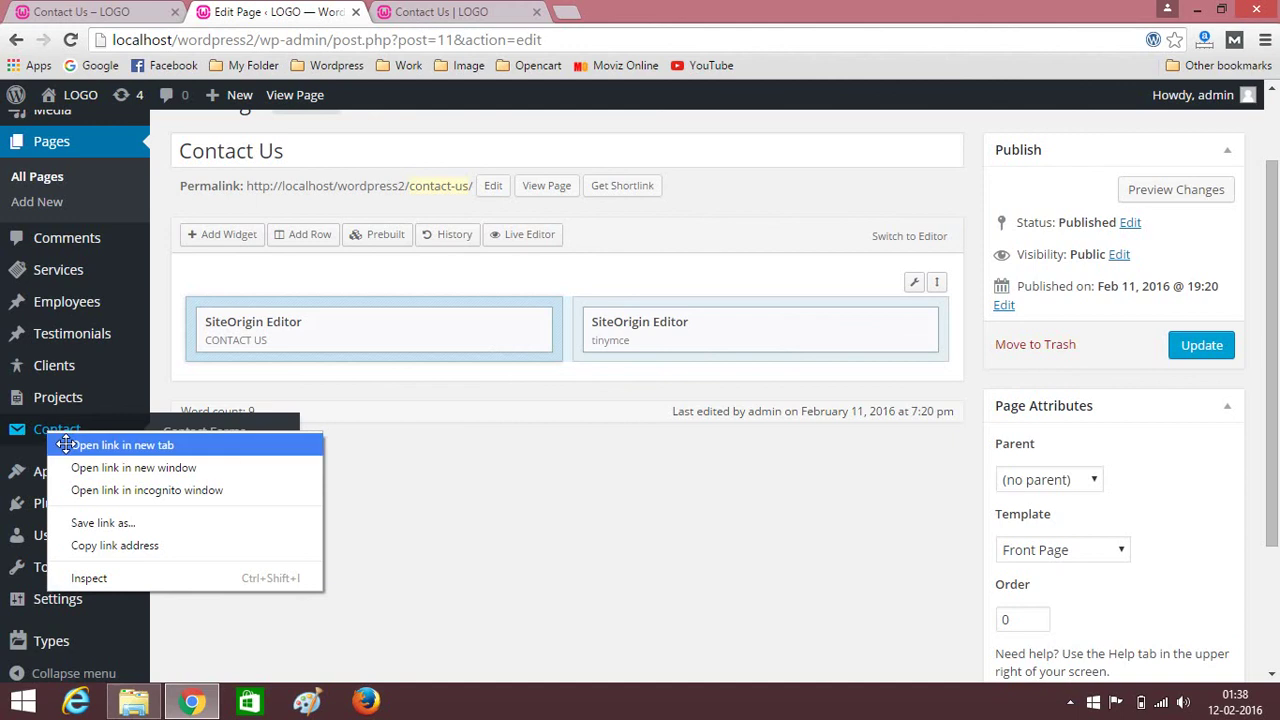
click(66, 444)
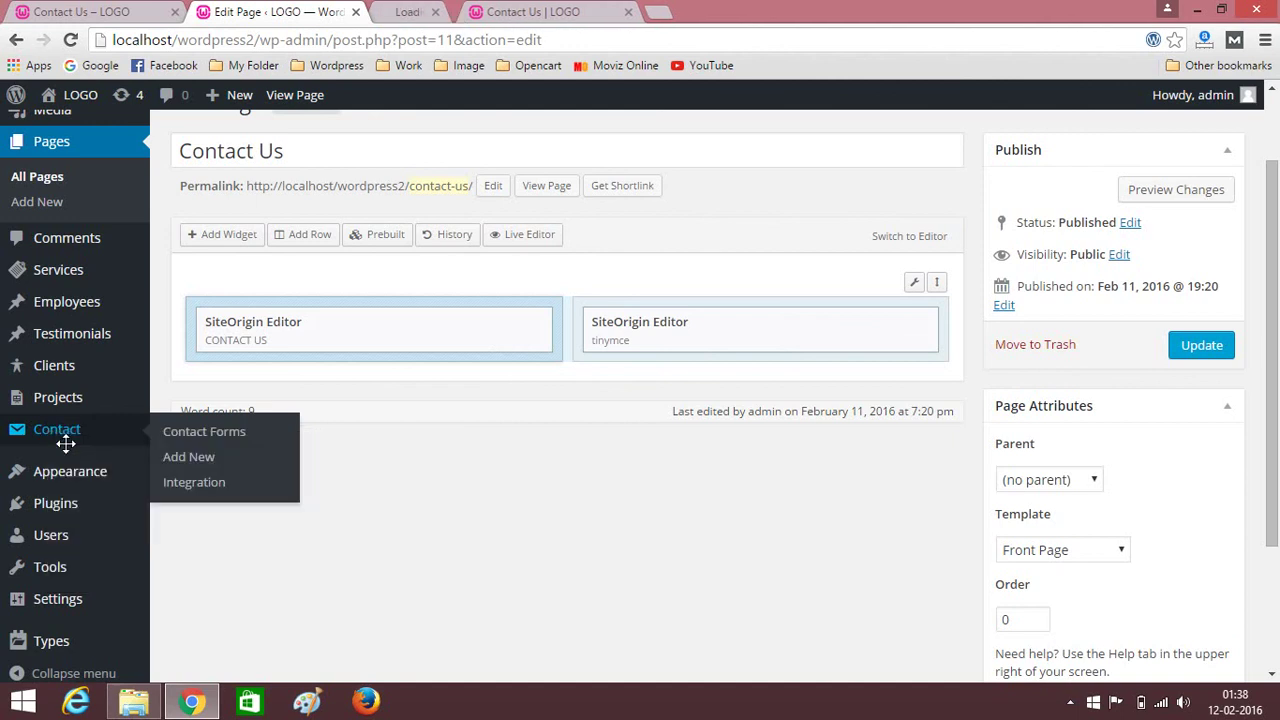
click(437, 10)
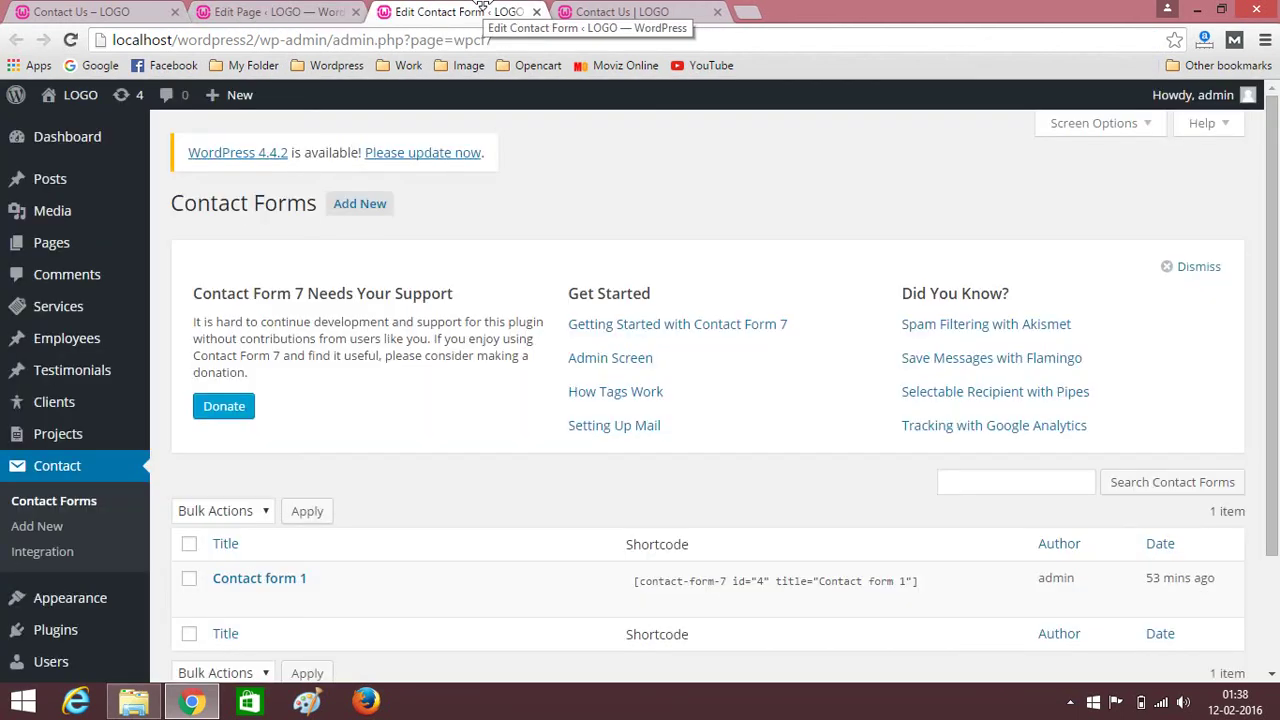
scroll(643, 400, down, 3)
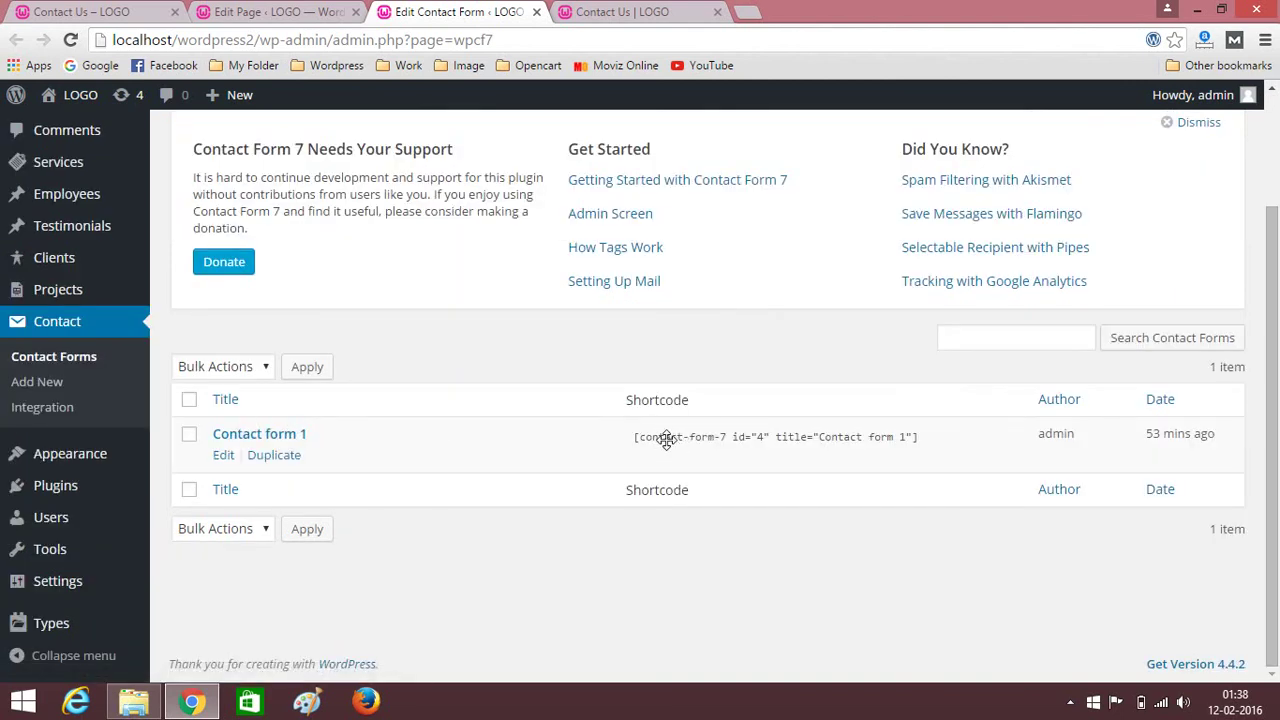
click(659, 437)
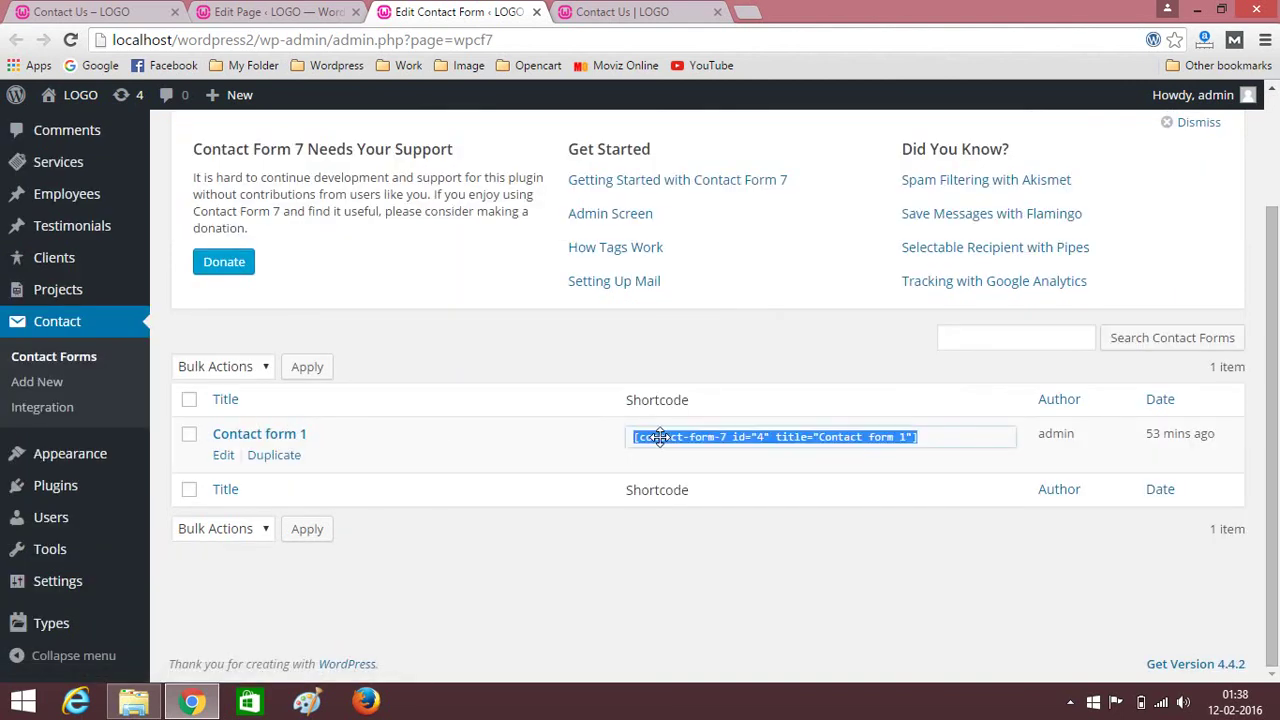
right_click(728, 440)
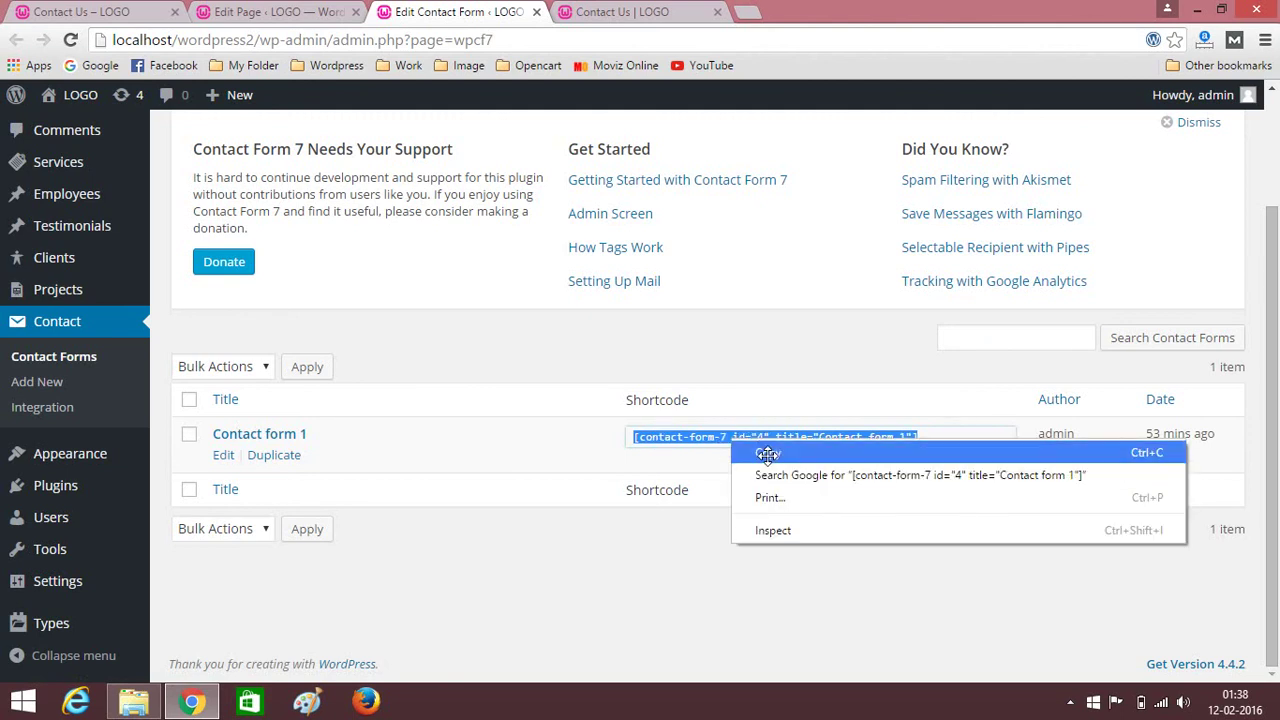
click(766, 451)
click(290, 11)
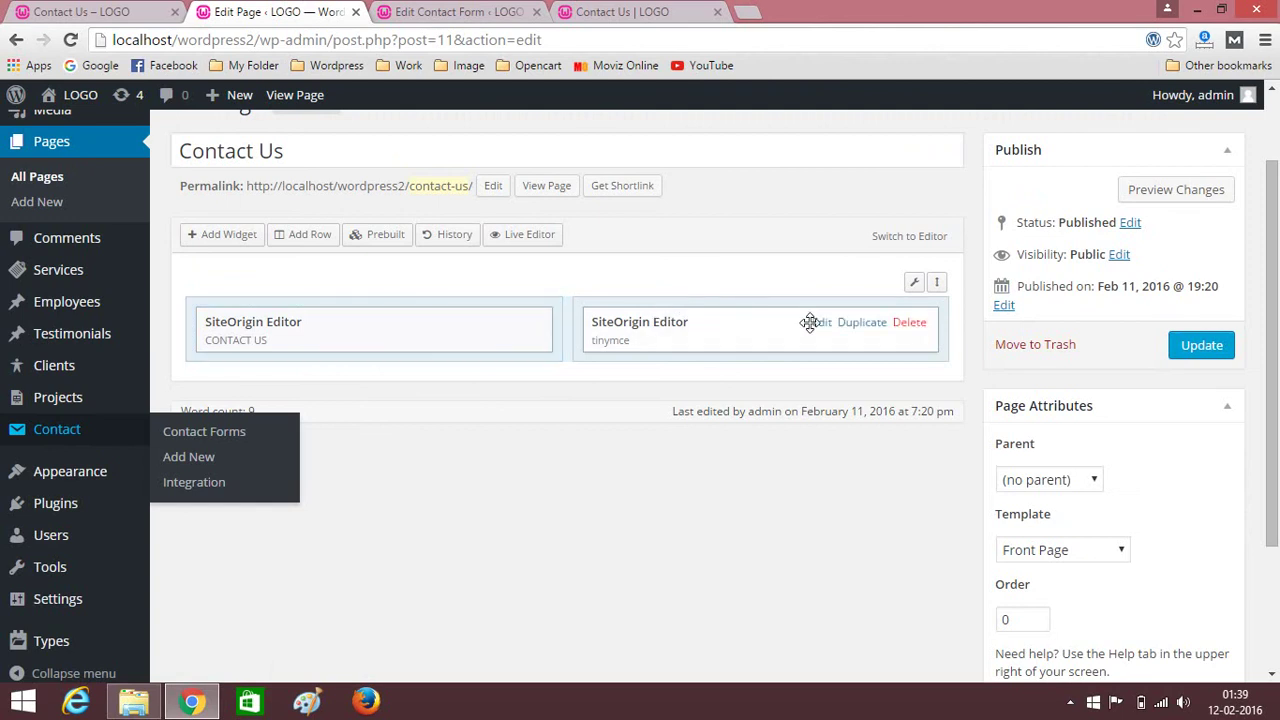
Paste the Contact form 1 shortcode into the right editor widget and update the page.
click(812, 322)
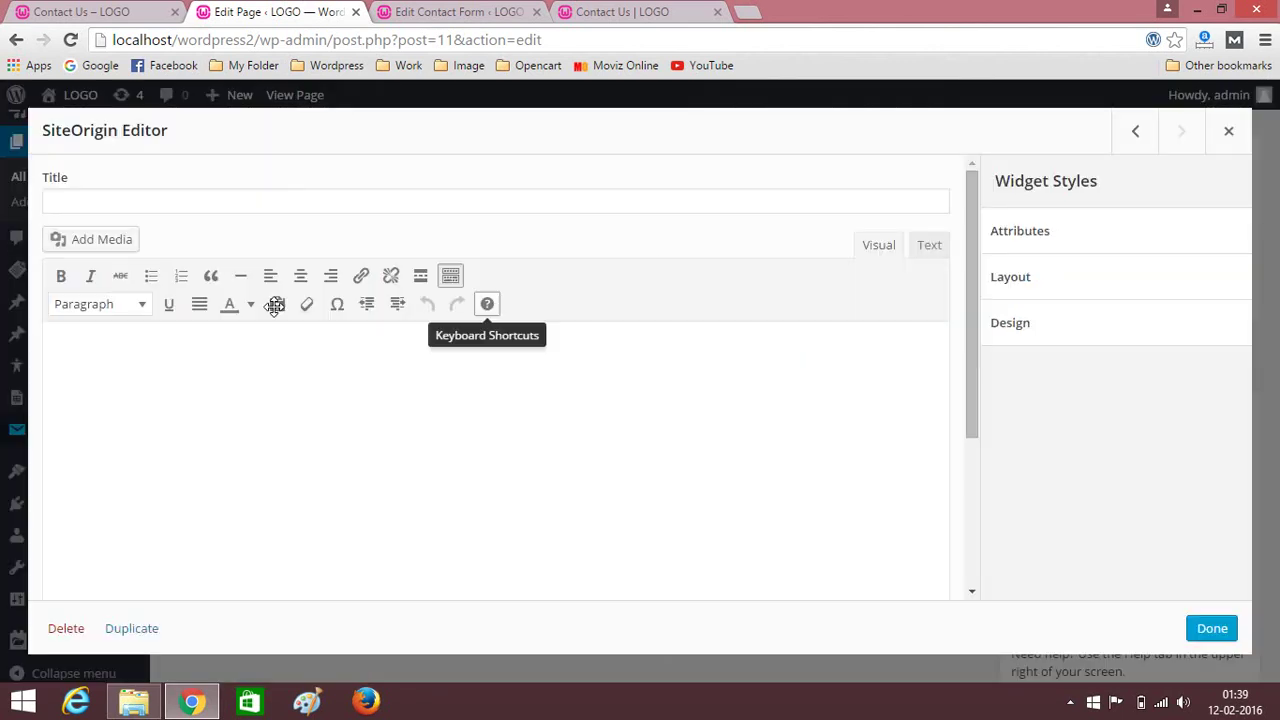
click(133, 348)
key(ctrl+v)
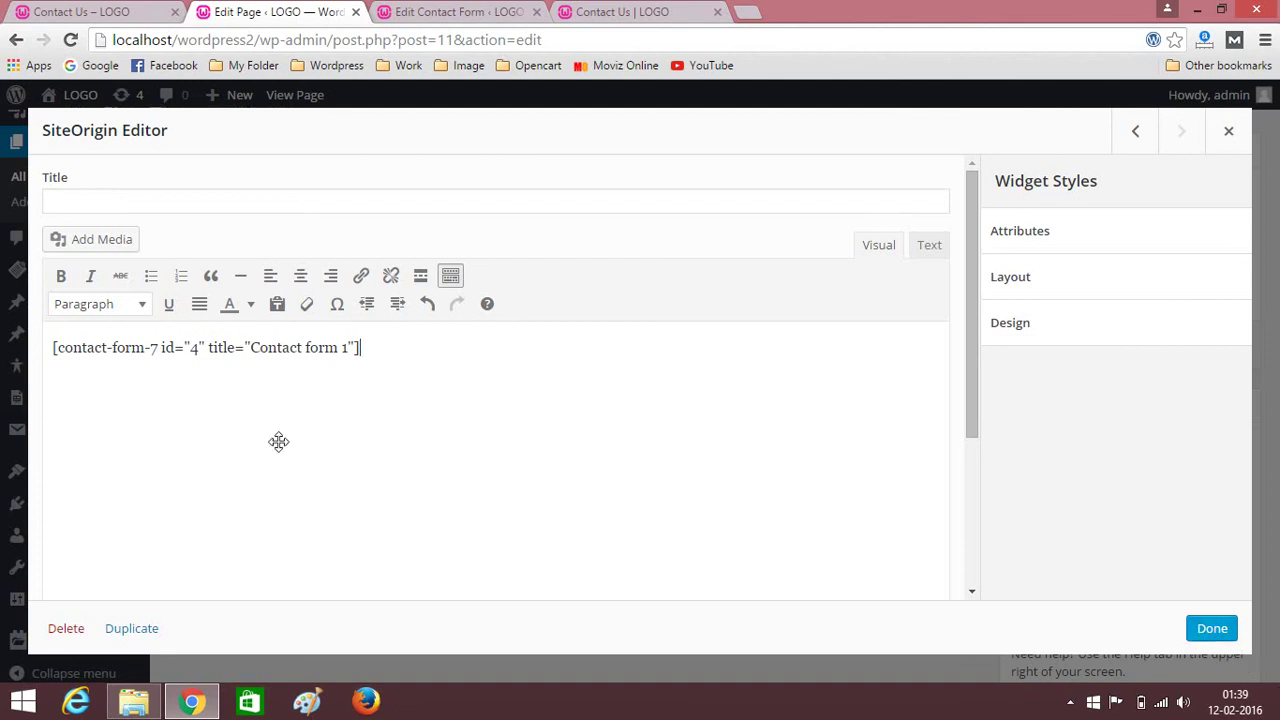
click(1205, 628)
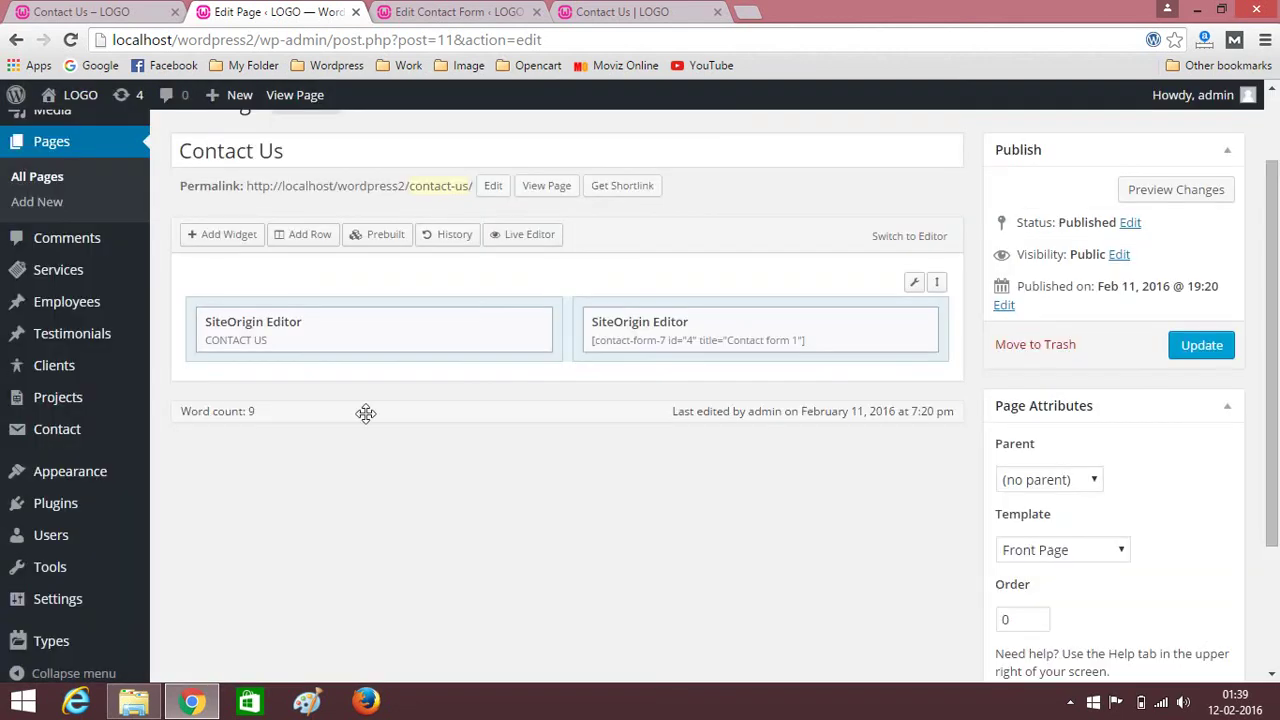
click(1185, 347)
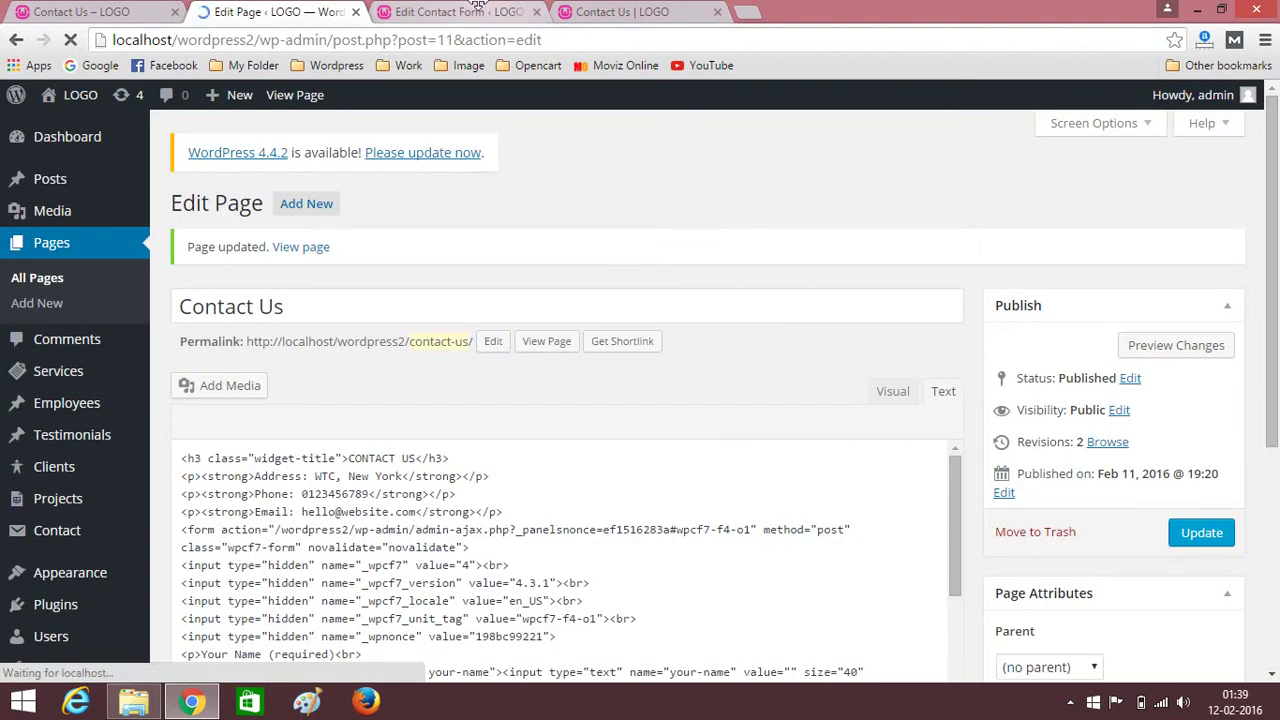
click(666, 10)
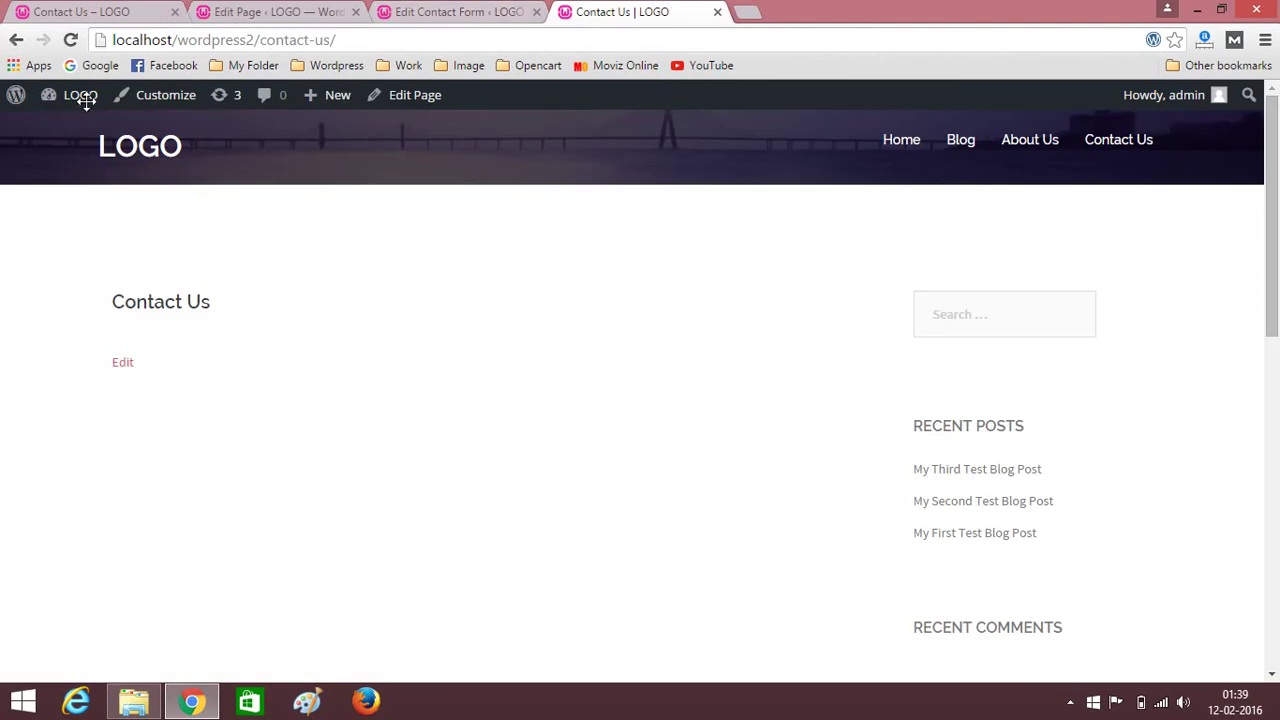
click(70, 40)
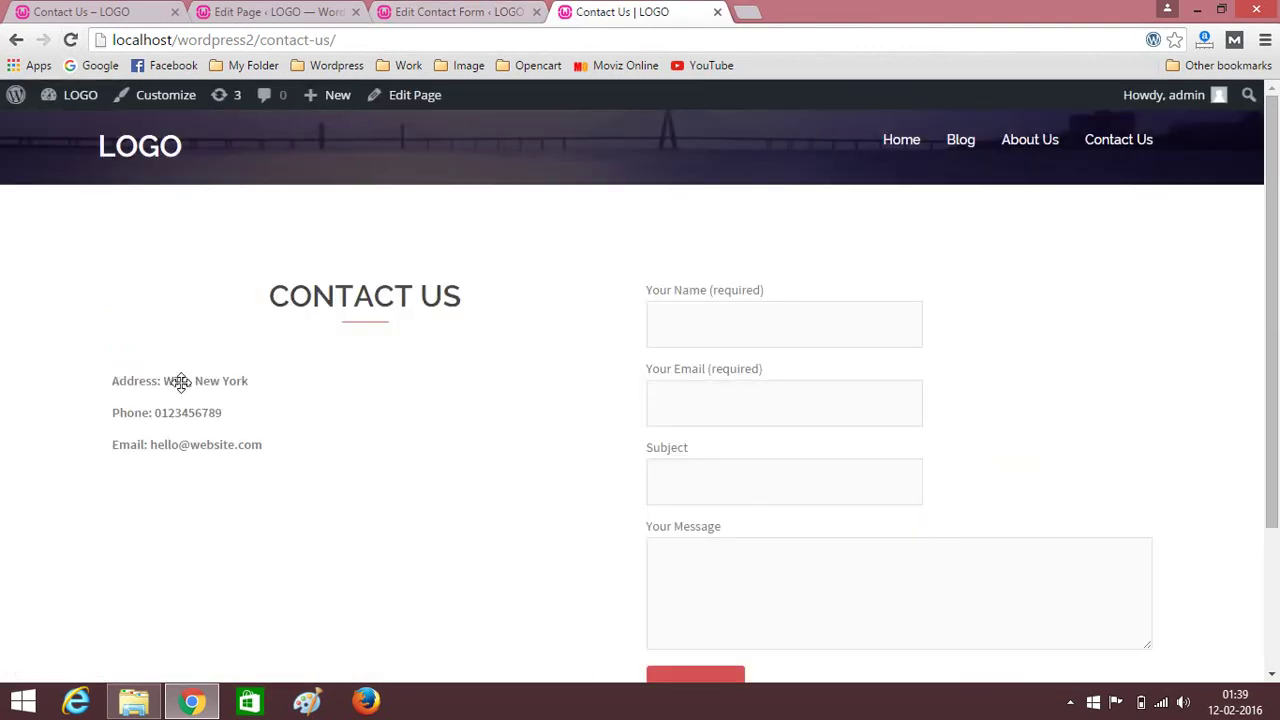
scroll(790, 372, down, 3)
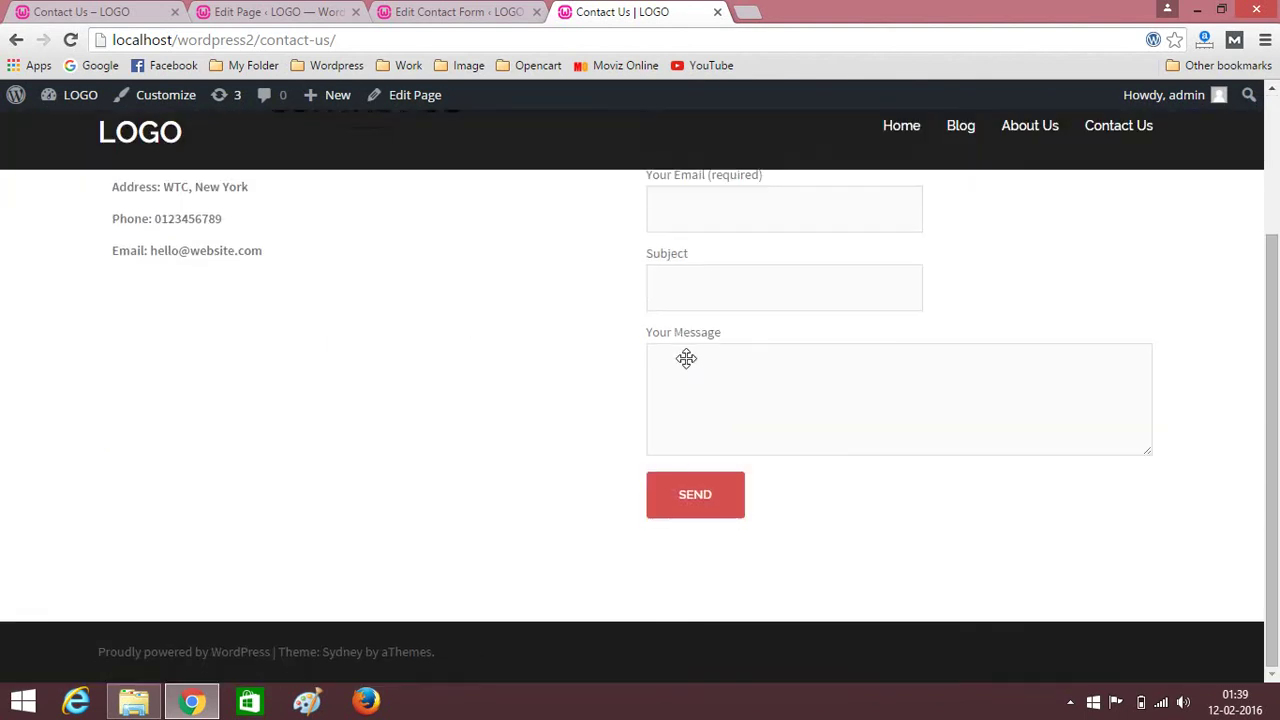
scroll(714, 318, up, 3)
click(706, 323)
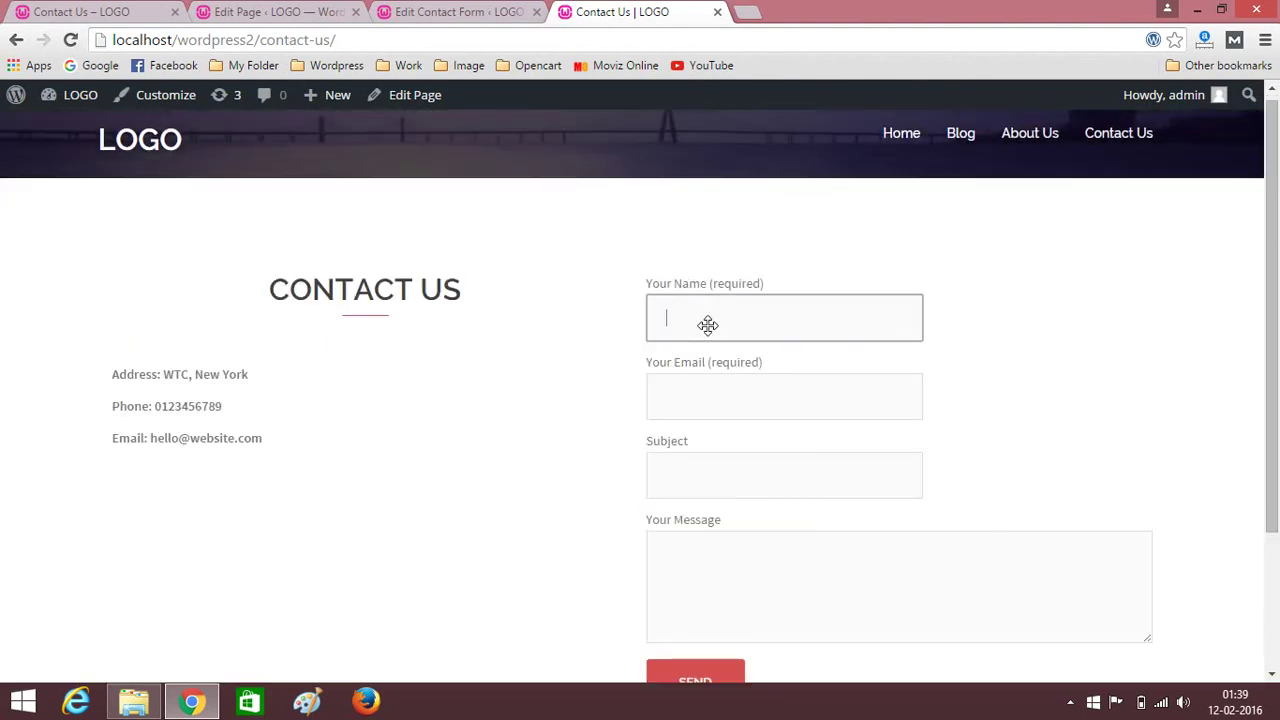
click(693, 410)
scroll(680, 405, down, 3)
click(703, 285)
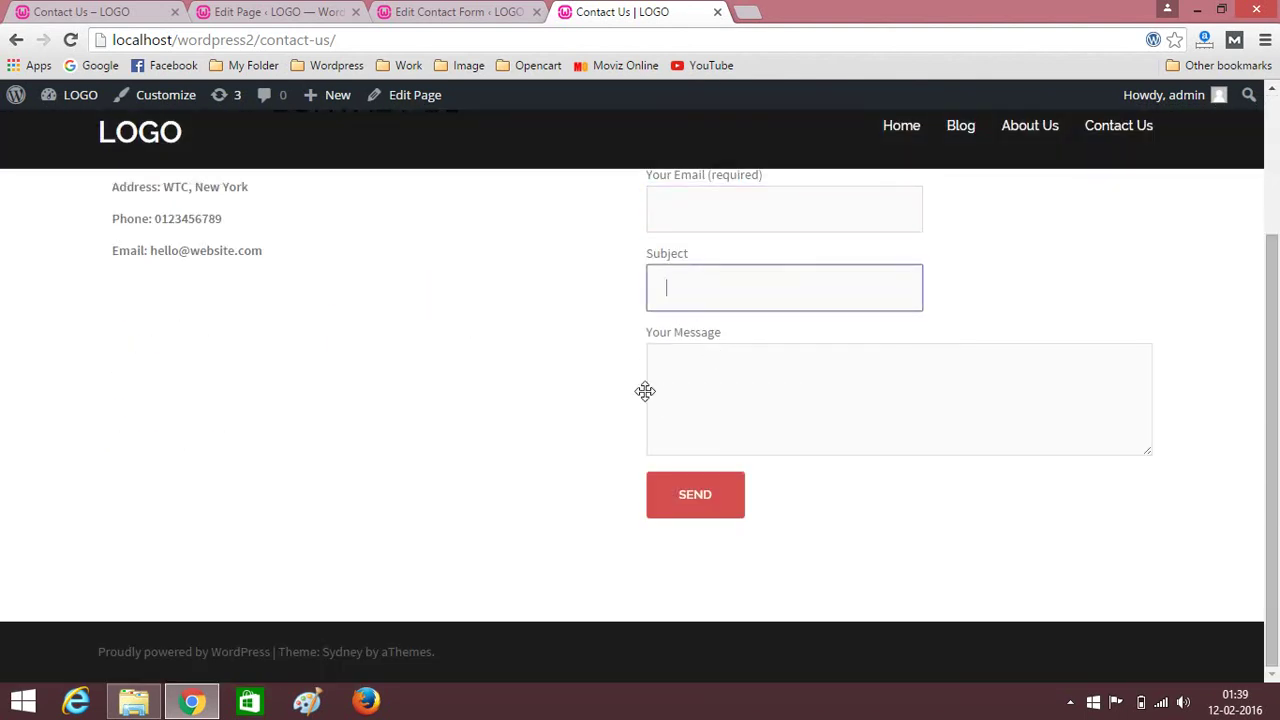
key(Tab)
scroll(366, 386, up, 3)
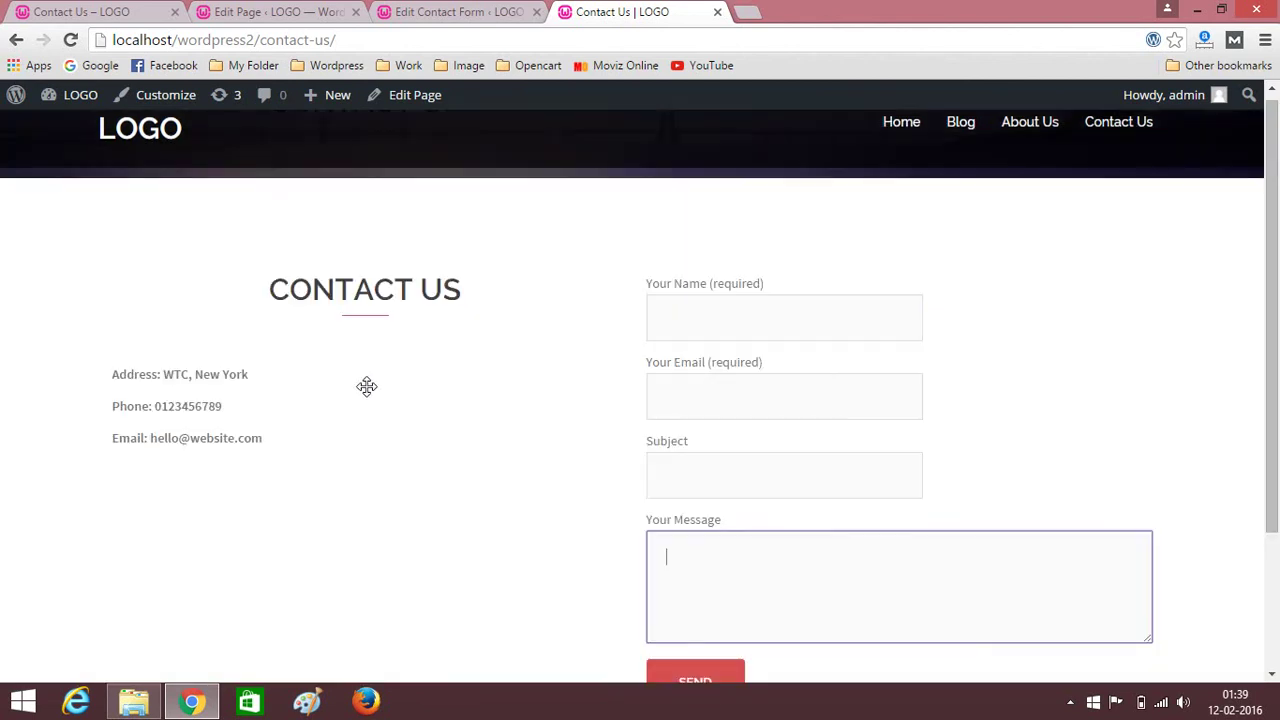
click(292, 11)
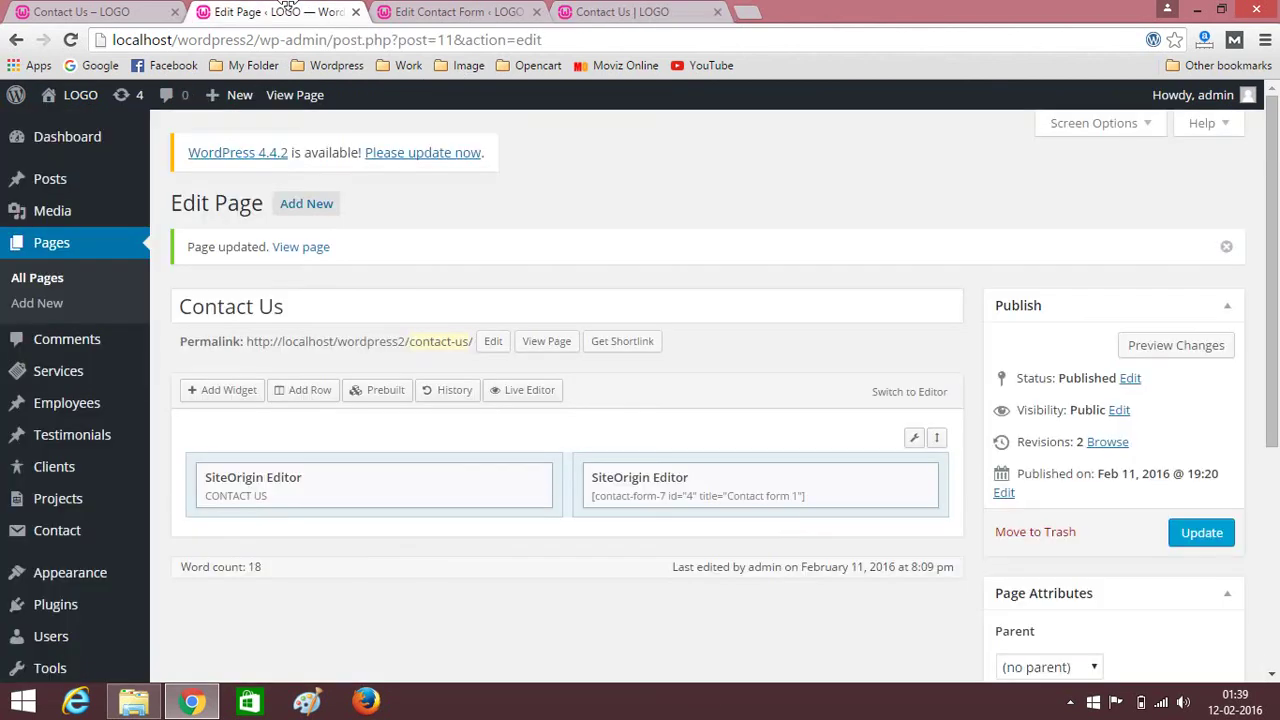
scroll(748, 308, down, 2)
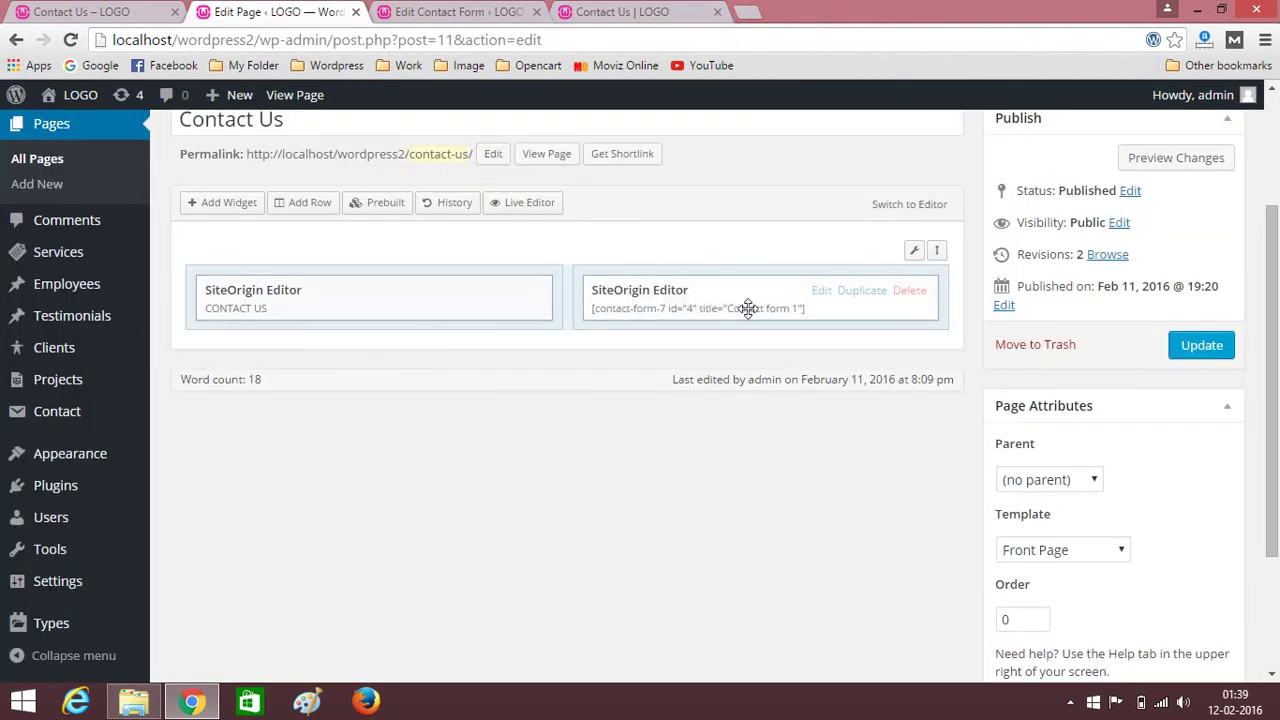
click(420, 12)
click(258, 430)
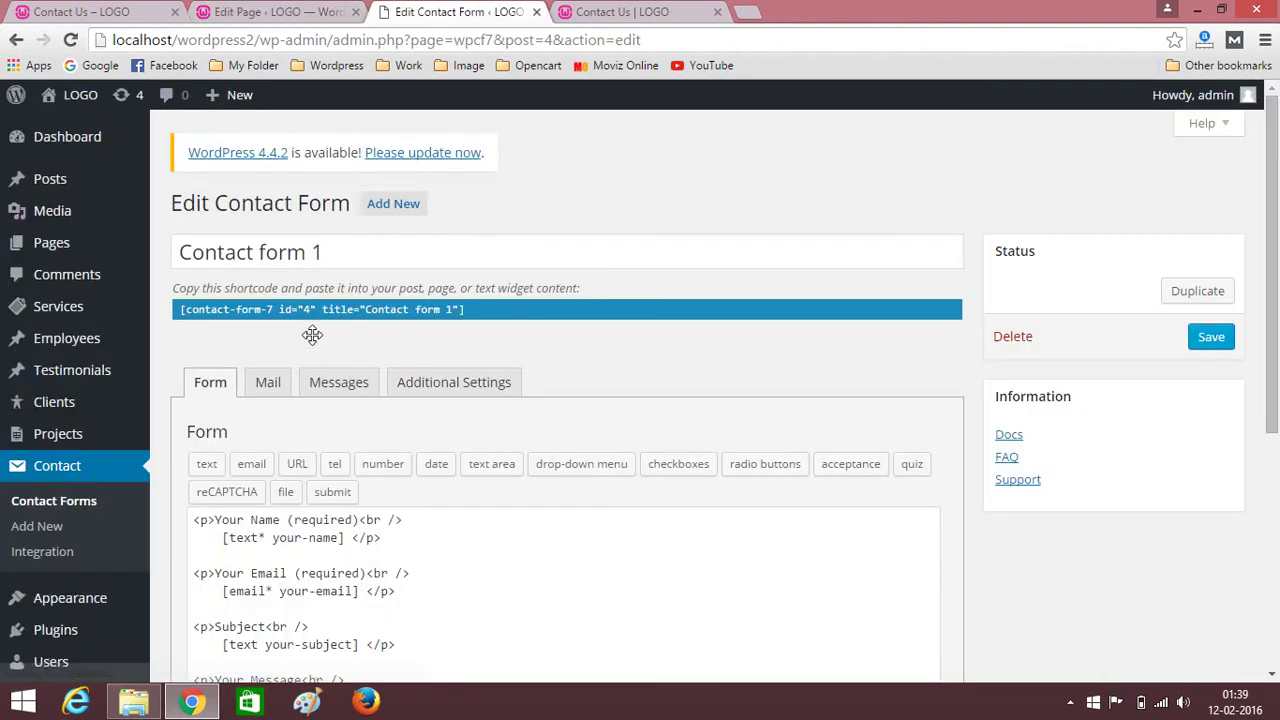
click(265, 383)
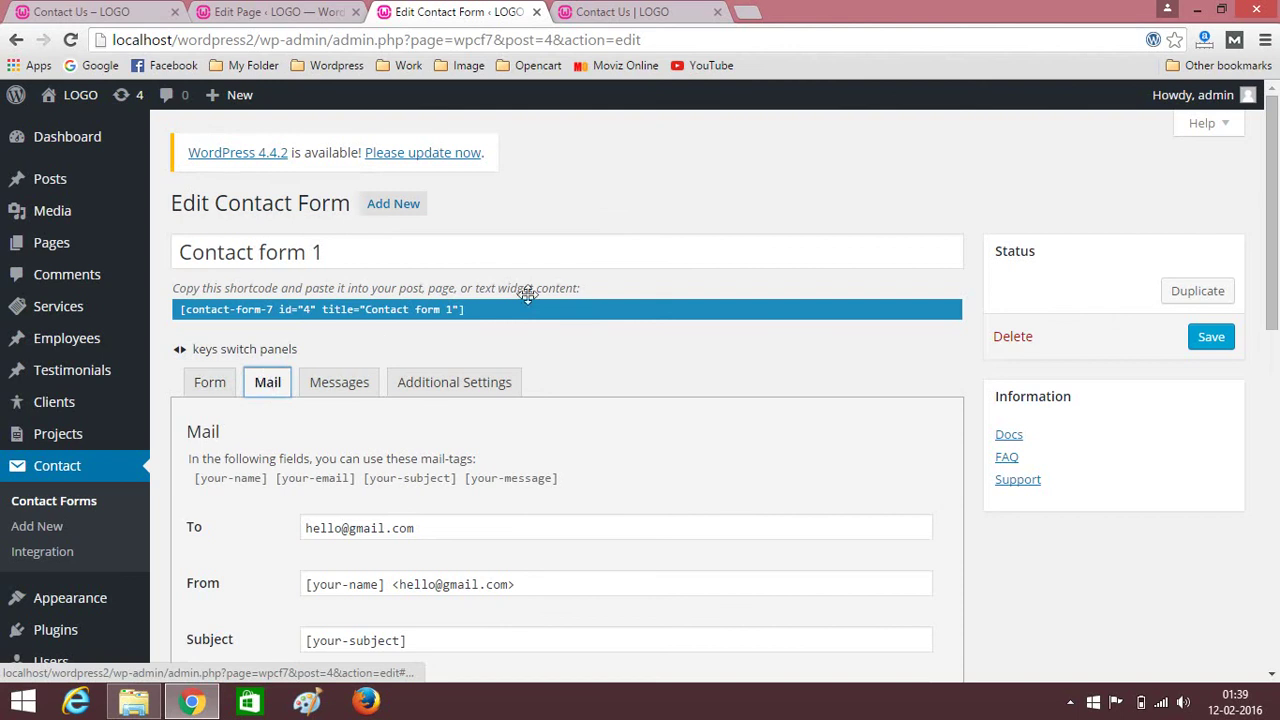
scroll(480, 320, down, 2)
click(444, 343)
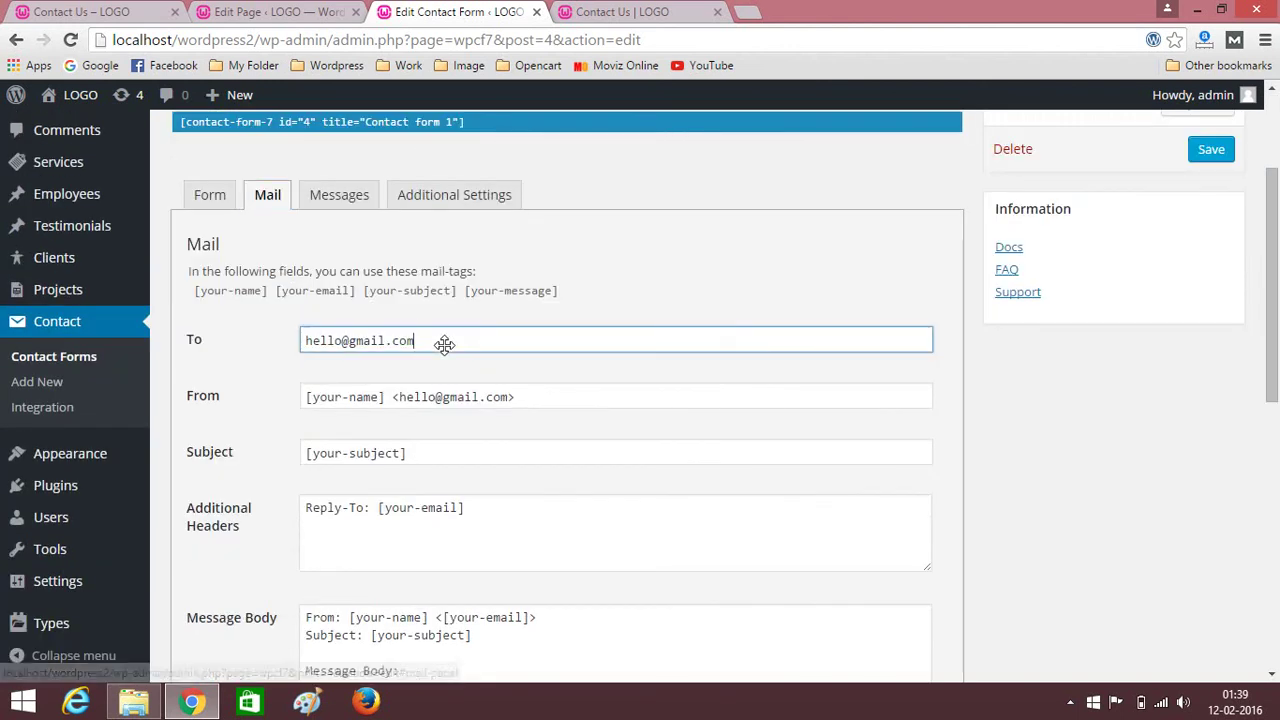
key(ctrl+a)
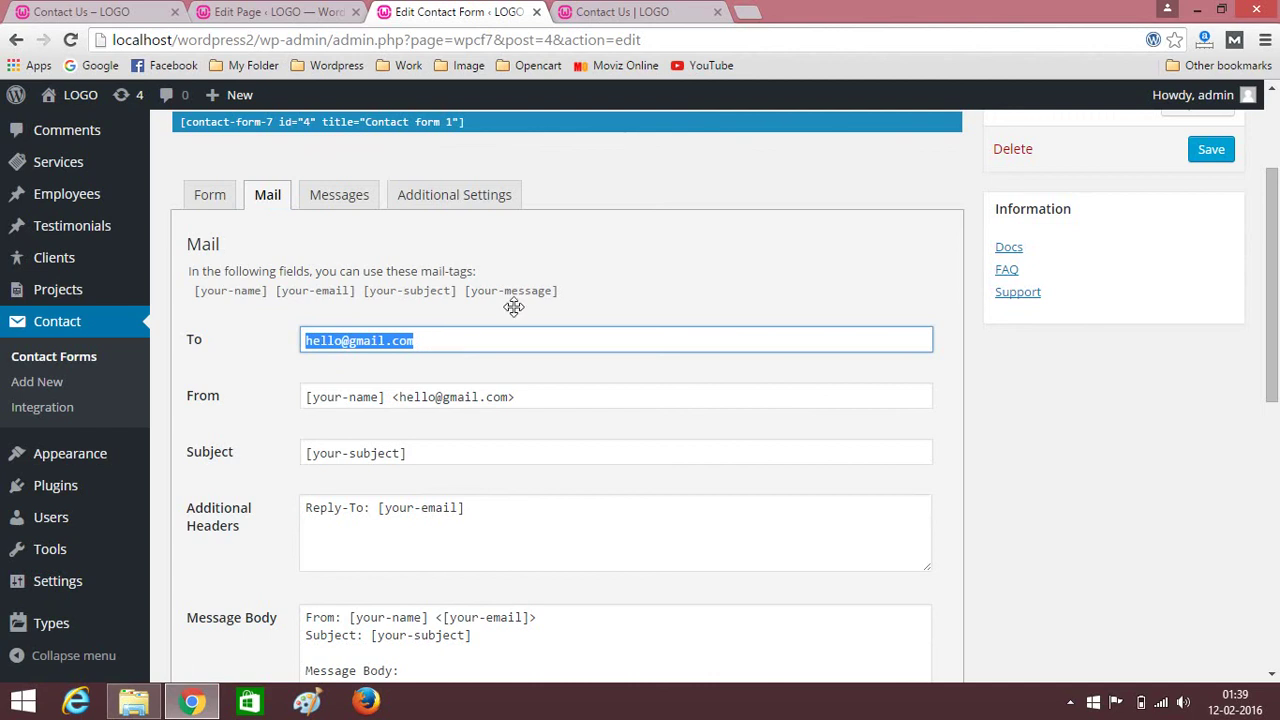
click(617, 267)
scroll(620, 265, up, 2)
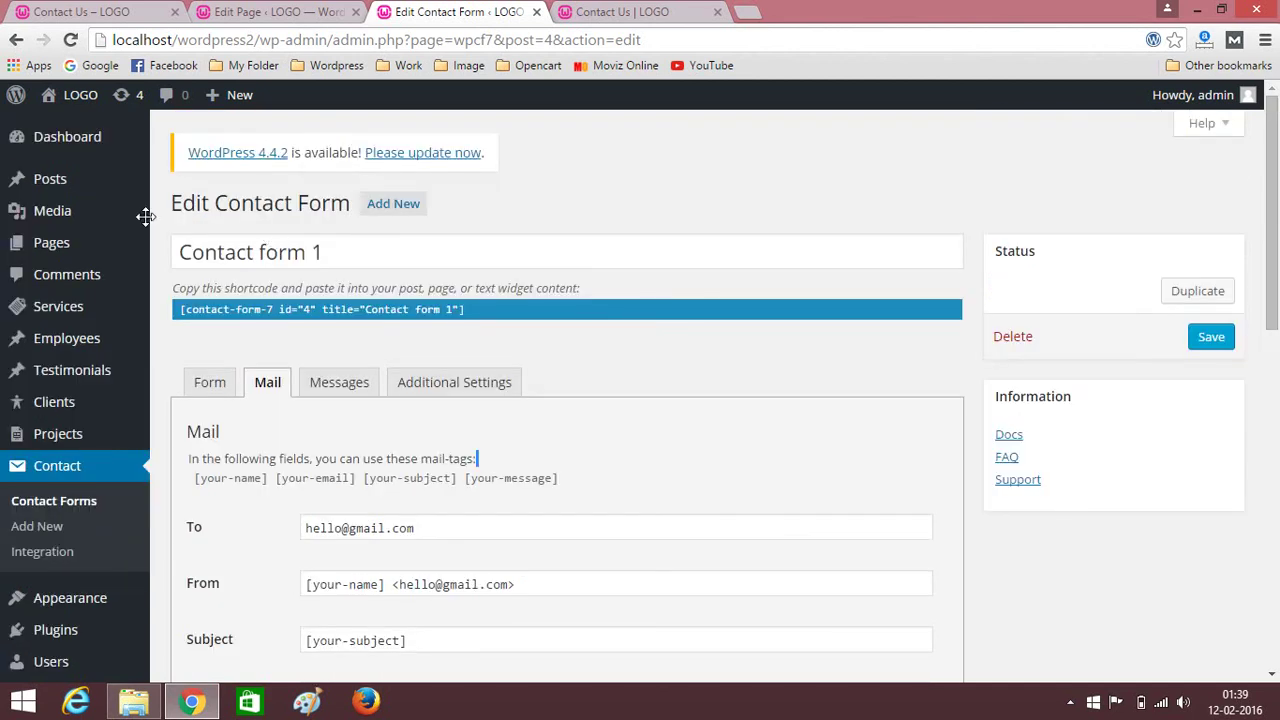
click(57, 137)
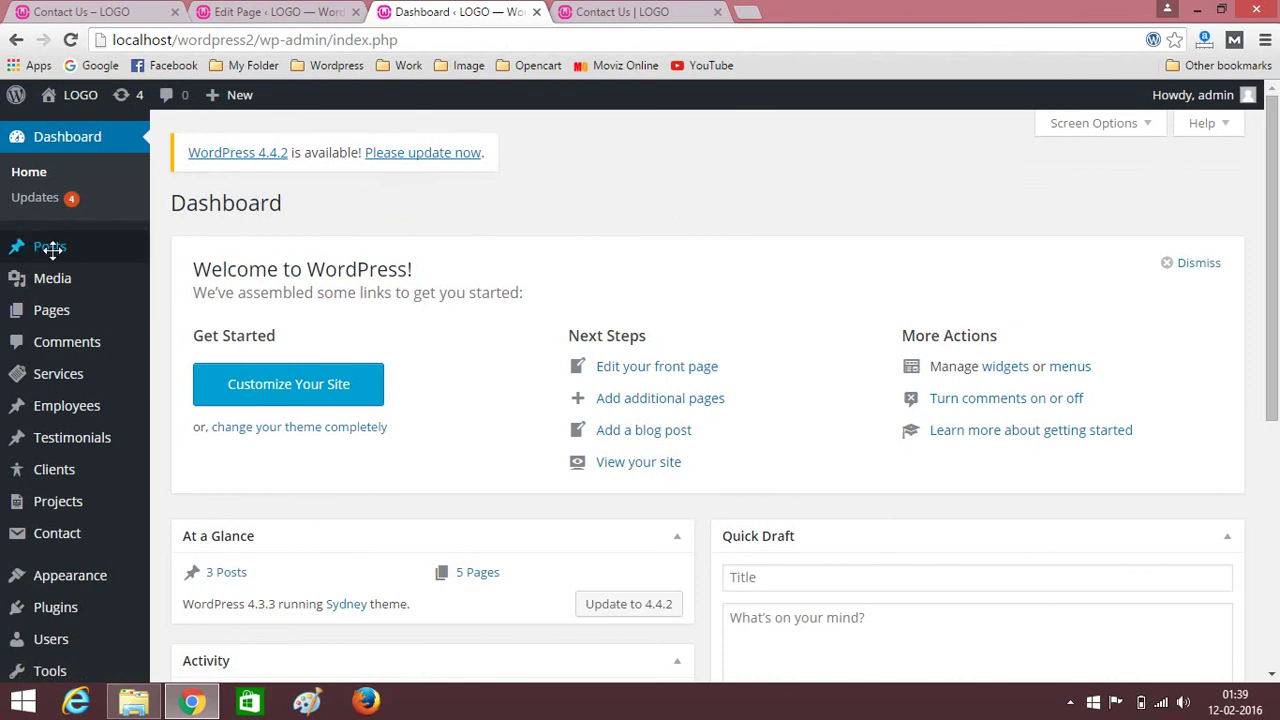
click(325, 8)
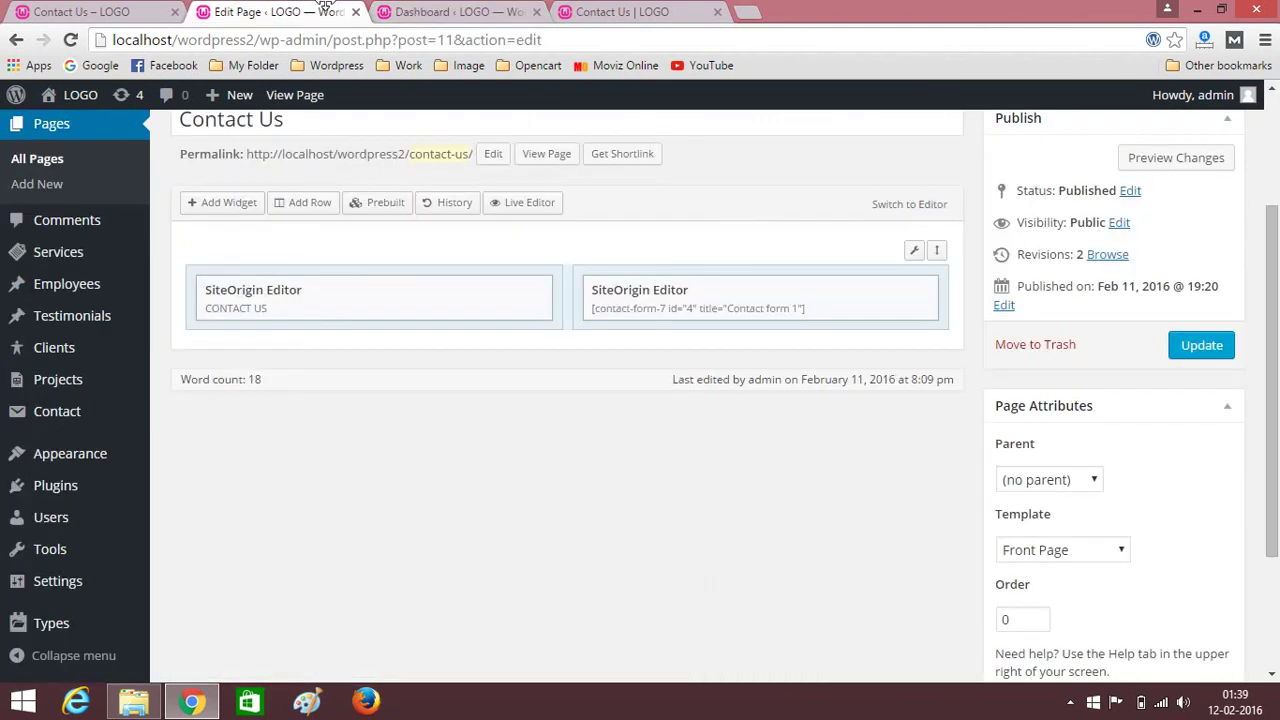
Open the site's home page from the LOGO link and scroll down to the footer.
click(612, 8)
click(120, 146)
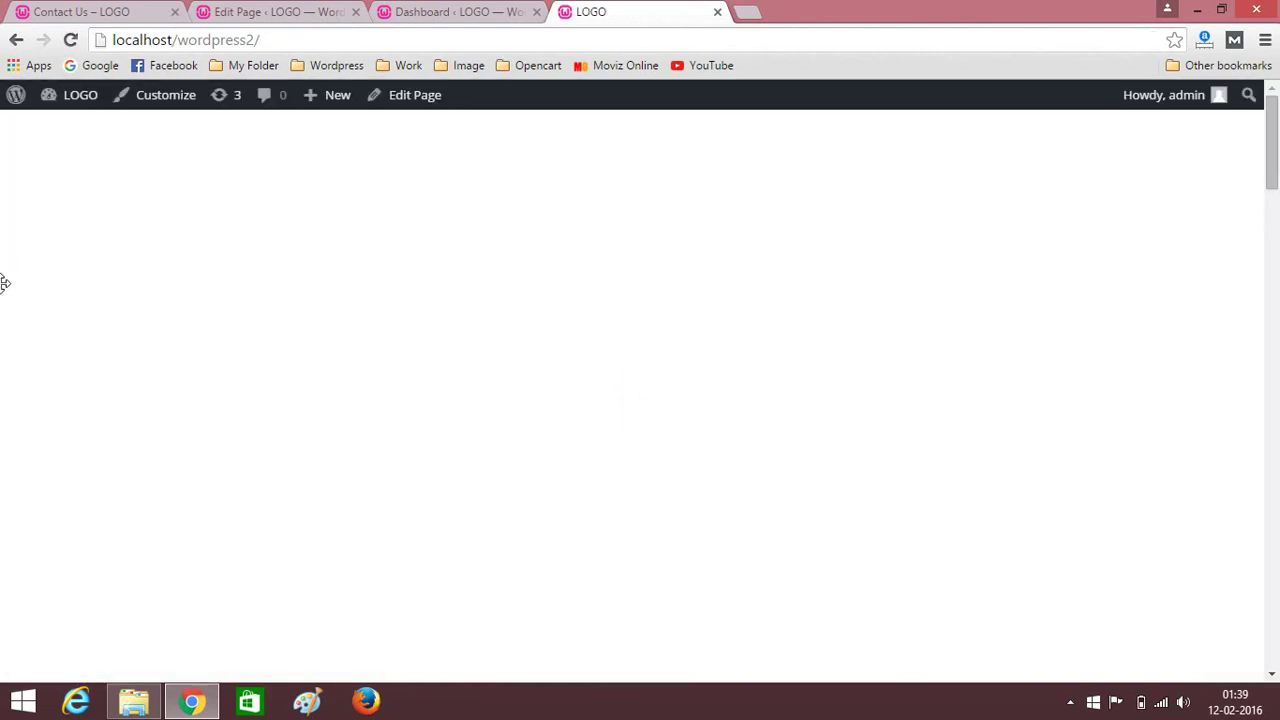
scroll(70, 355, down, 9)
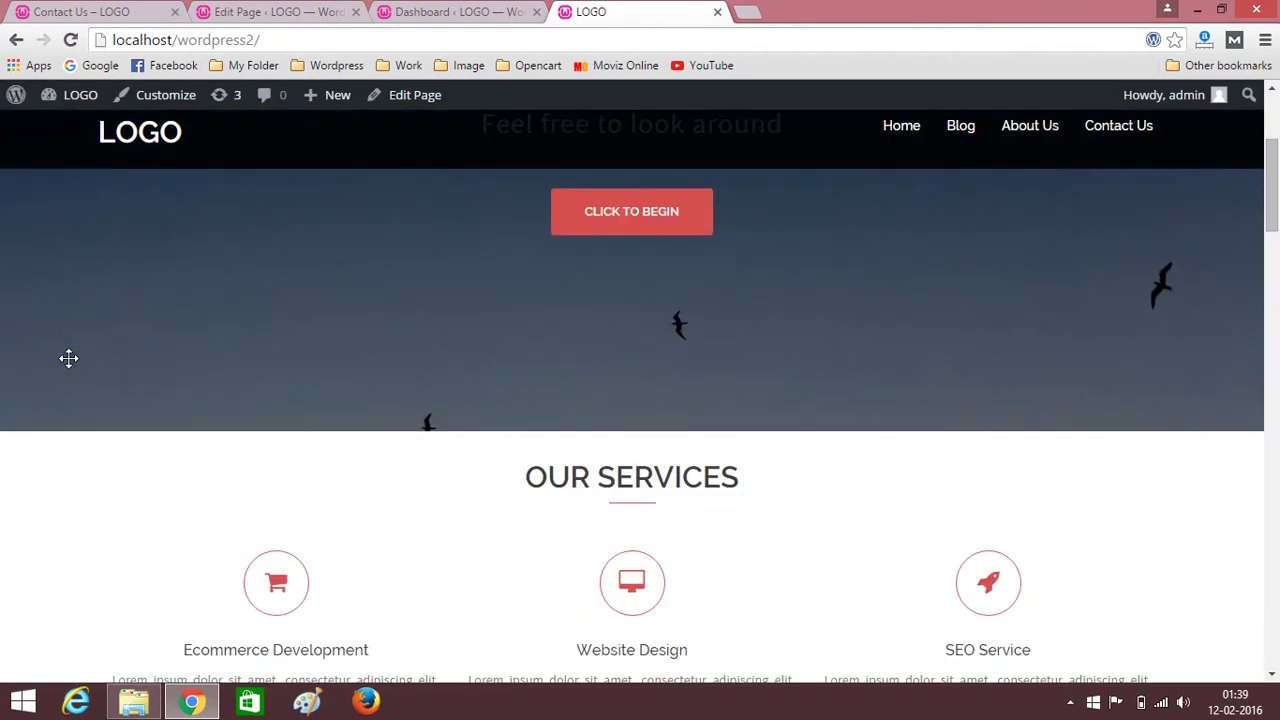
scroll(68, 358, down, 14)
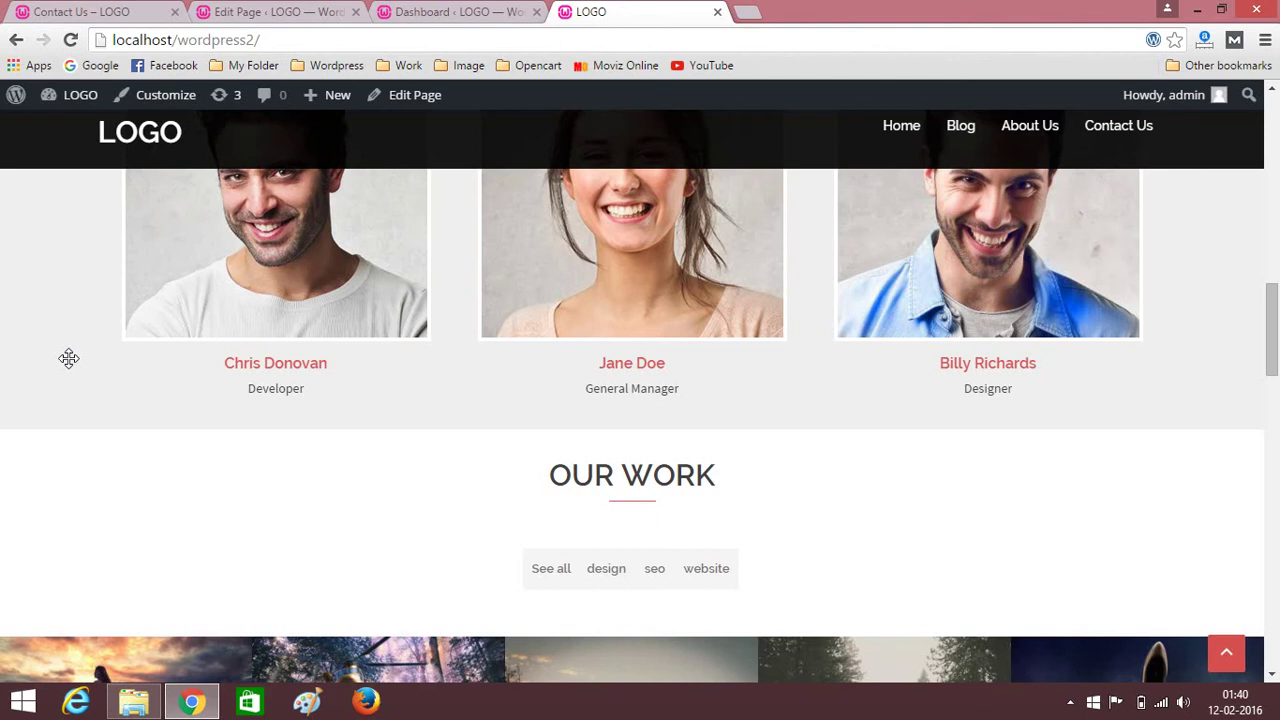
scroll(68, 358, down, 8)
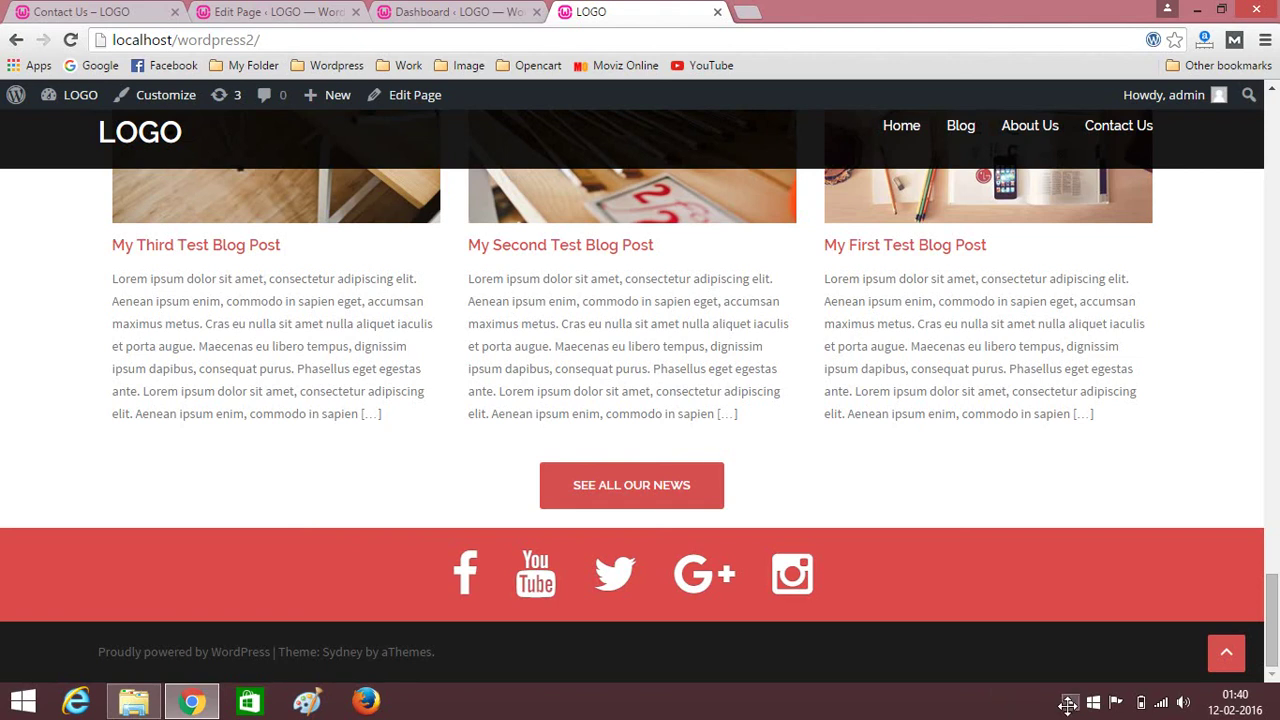
Bring up the screen recorder's menu from the hidden tray icons.
right_click(1067, 702)
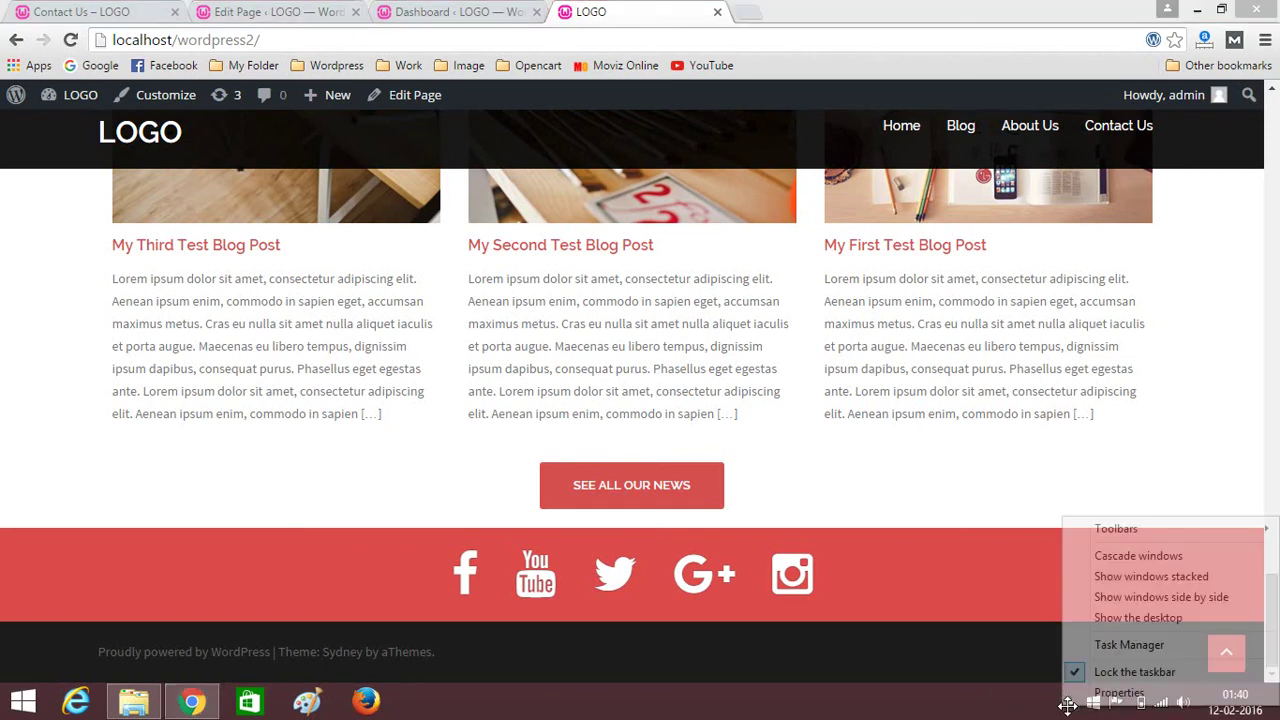
click(1015, 712)
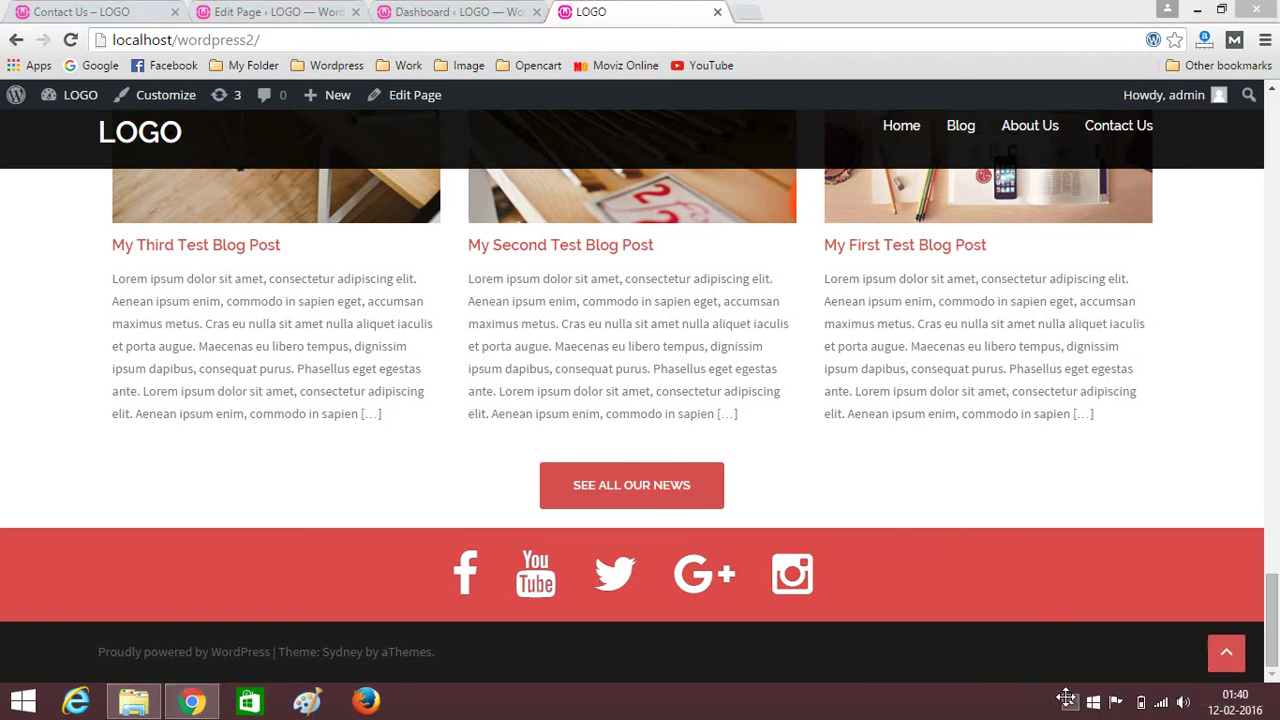
click(1068, 700)
right_click(1038, 577)
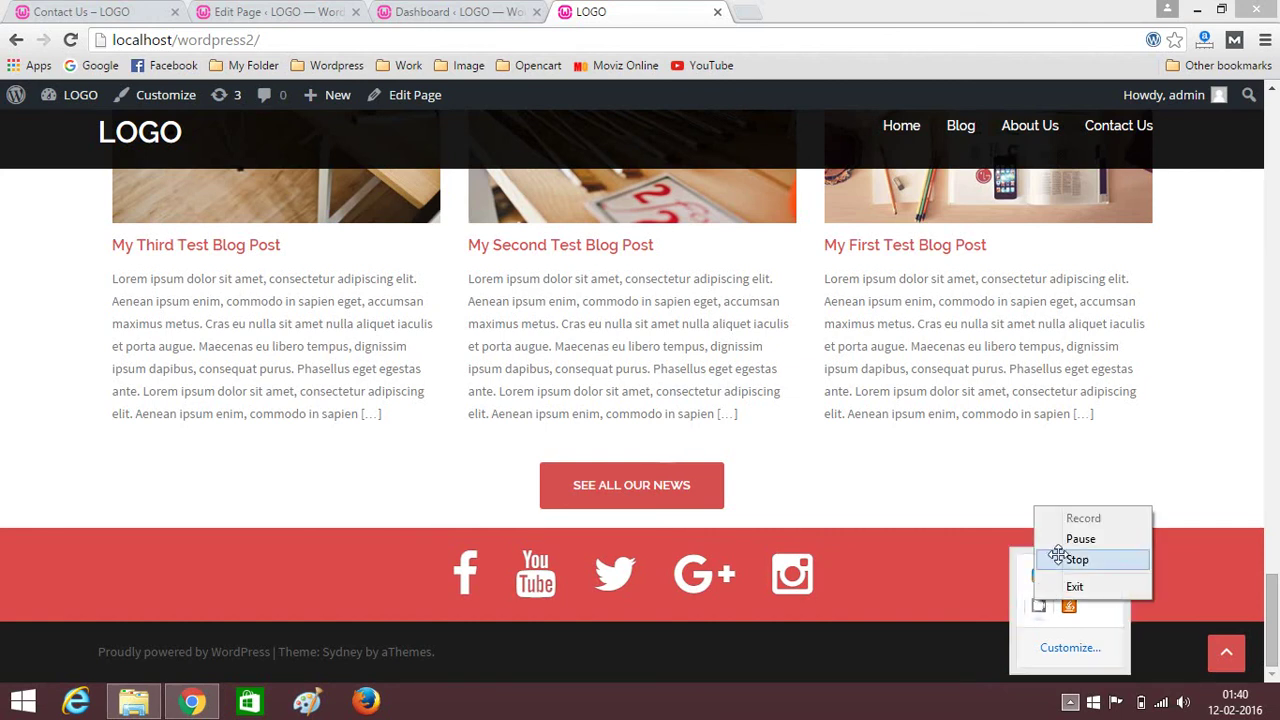